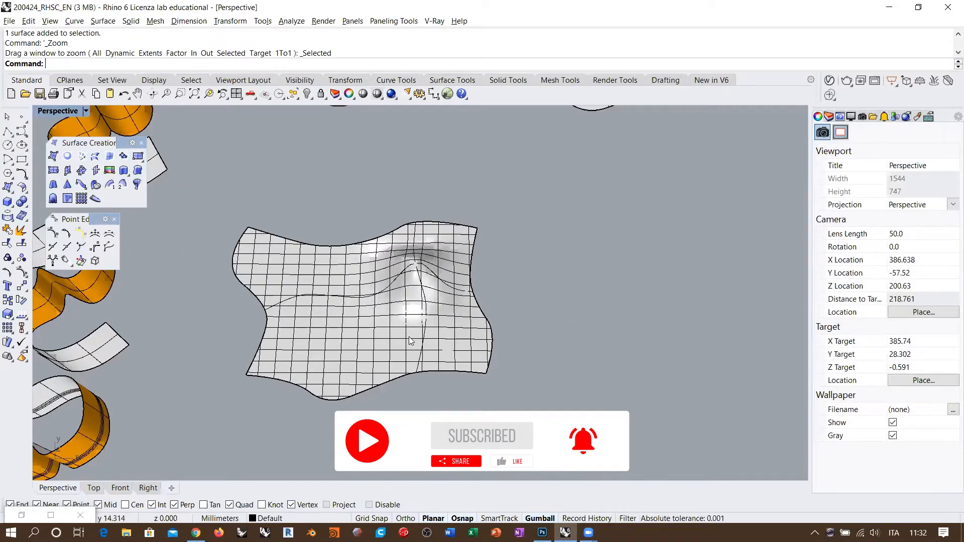
Step: Select the upper dense surface and the lower trimmed surface in turn to compare their object types
{"action": "scroll", "coordinate": [404, 336], "scroll_direction": "down", "scroll_amount": 4}
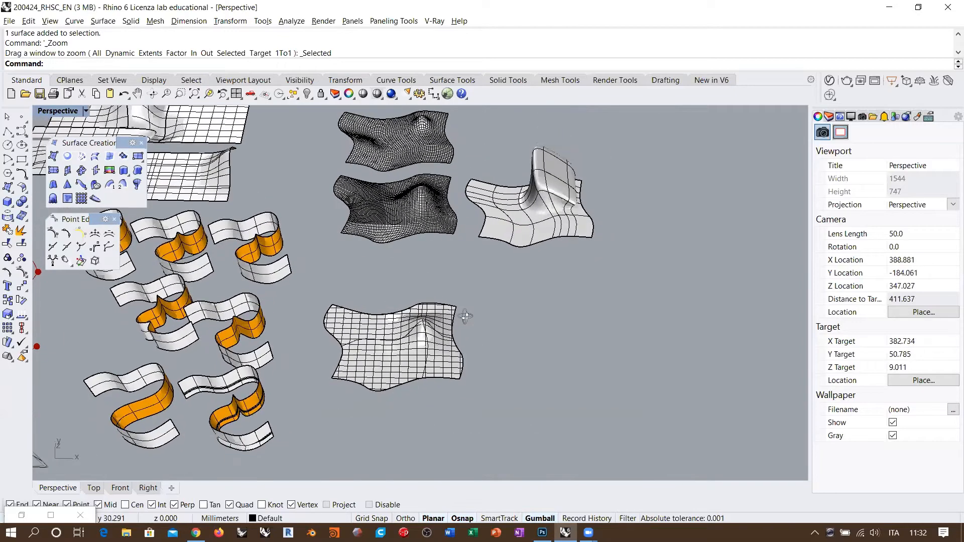
{"action": "right_click_drag", "start_coordinate": [465, 317], "coordinate": [492, 305]}
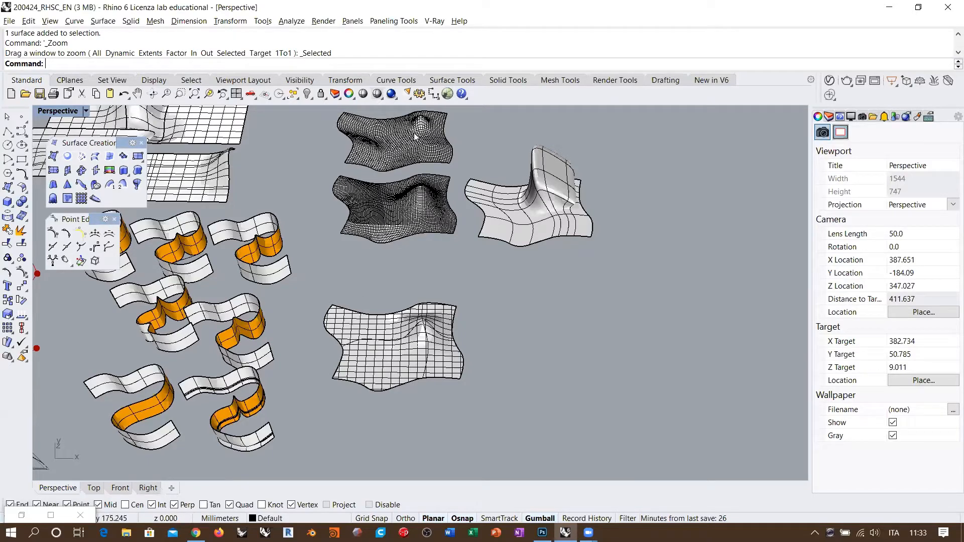
{"action": "left_click", "coordinate": [415, 153]}
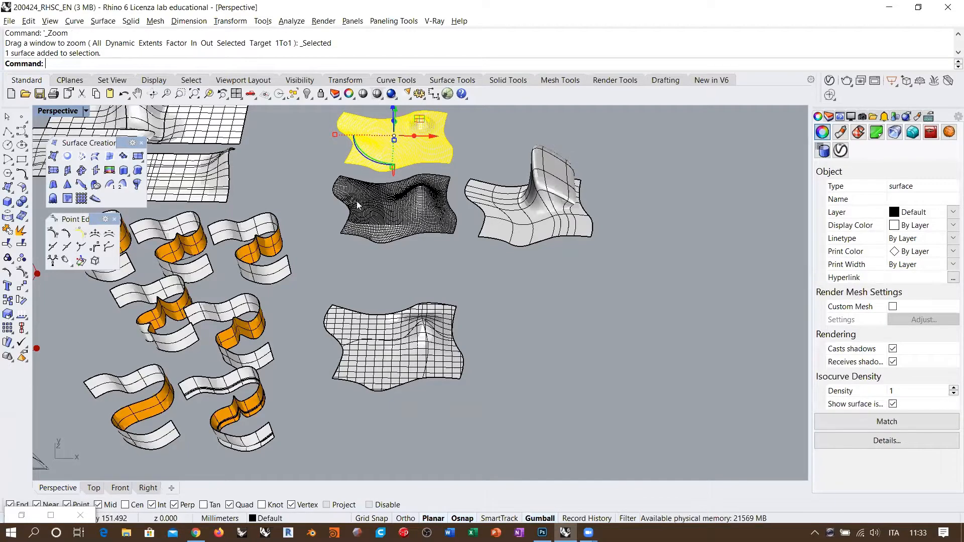
{"action": "left_click", "coordinate": [467, 143]}
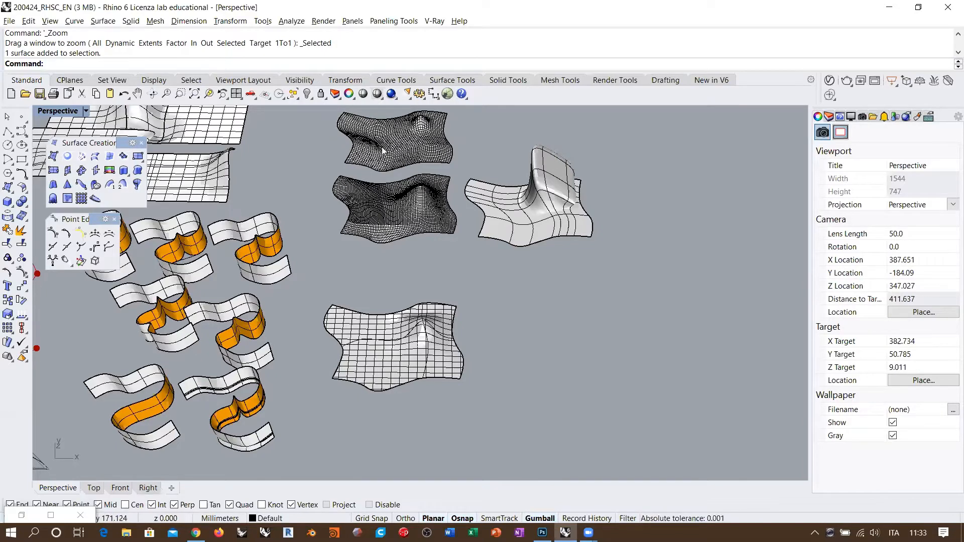
{"action": "left_click", "coordinate": [401, 363]}
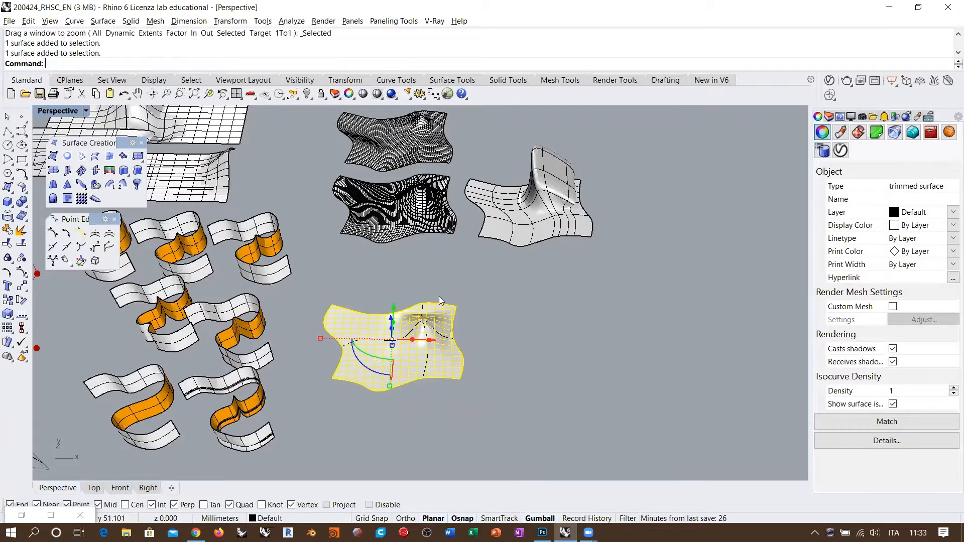
{"action": "left_click", "coordinate": [491, 346]}
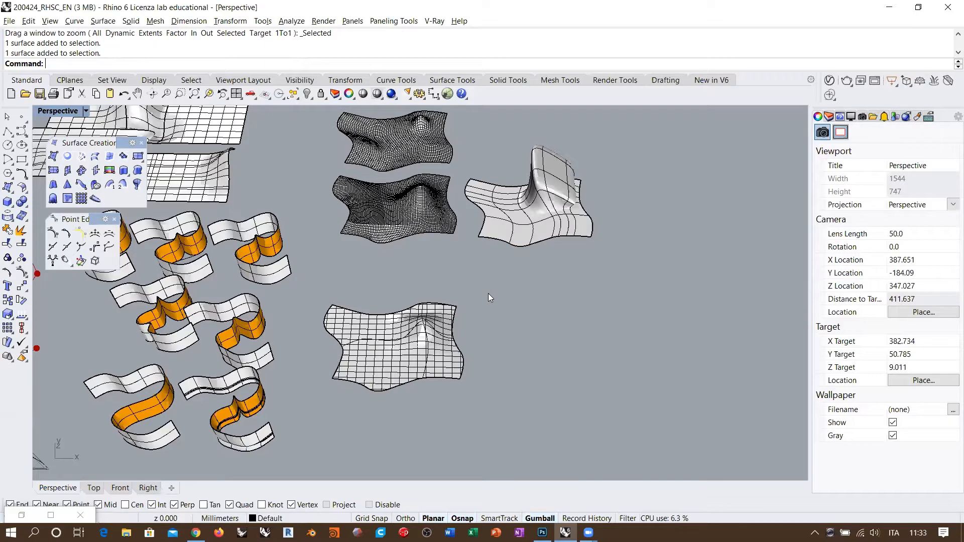
Step: Draw a deformable rectangular plane of degree 3 with 10 points in U and V beside the trimmed sample surface
{"action": "right_click_drag", "start_coordinate": [566, 310], "coordinate": [505, 327], "text": "shift"}
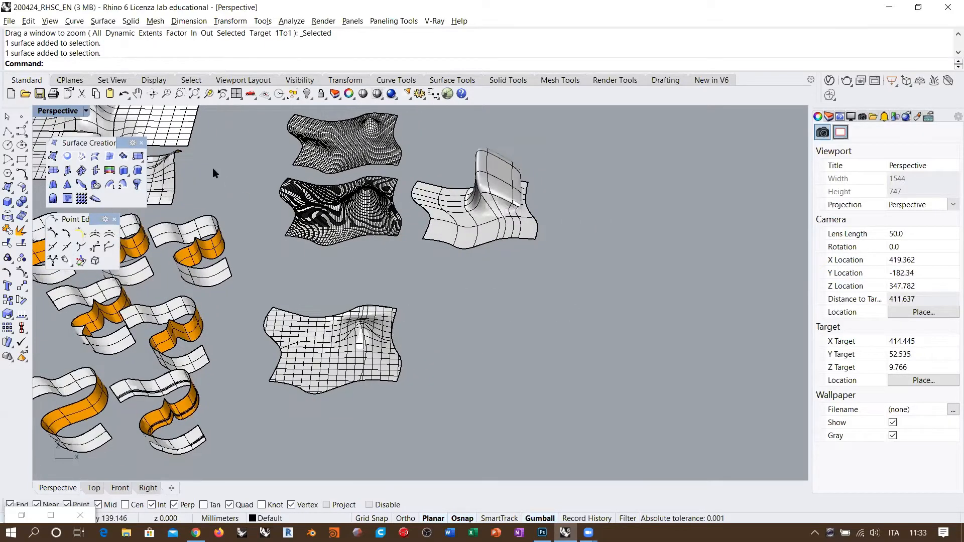
{"action": "middle_click", "coordinate": [506, 324]}
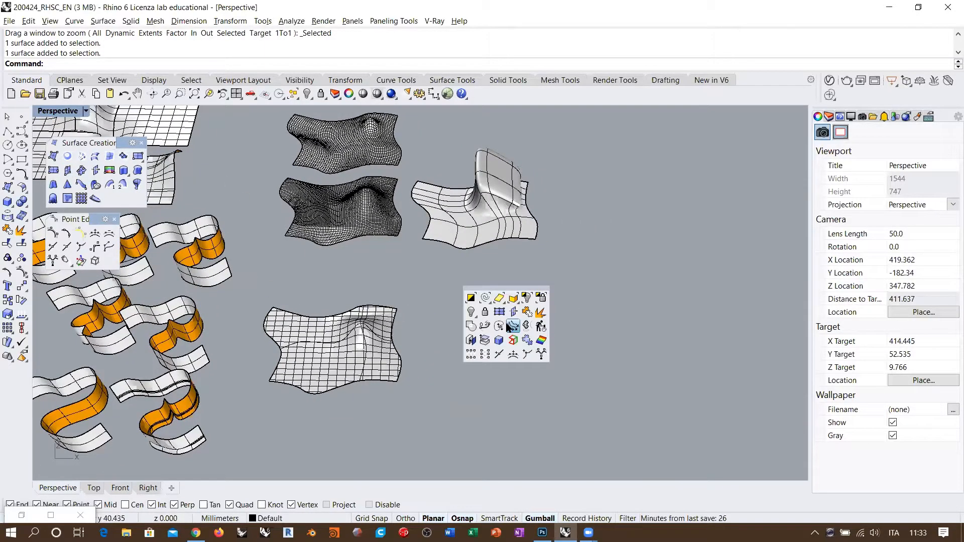
{"action": "left_click", "coordinate": [485, 300]}
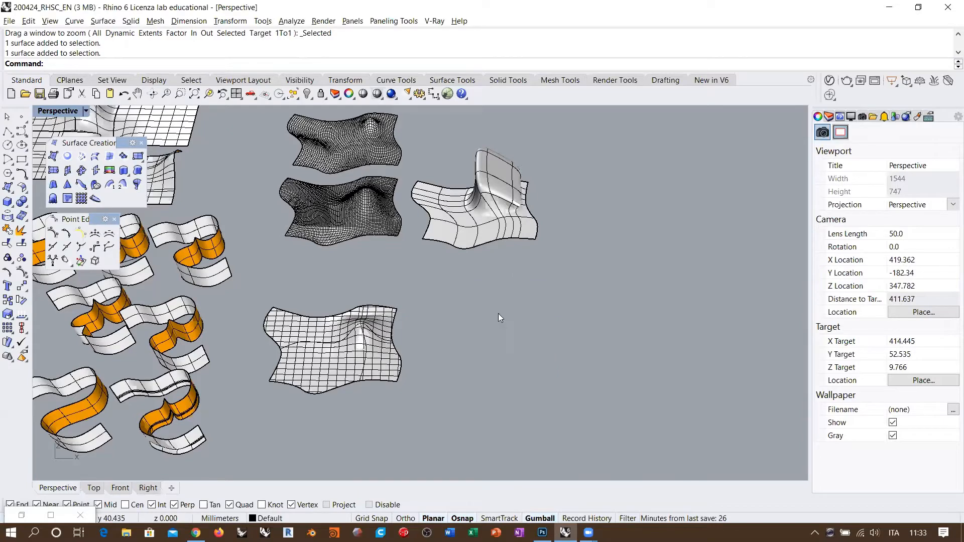
{"action": "left_click", "coordinate": [460, 384]}
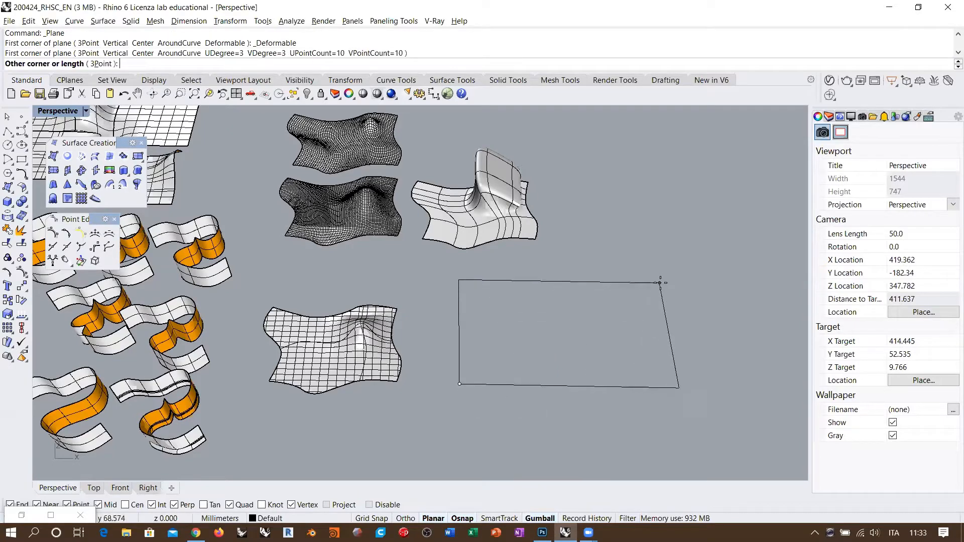
{"action": "left_click", "coordinate": [701, 269]}
{"action": "right_click_drag", "start_coordinate": [701, 269], "coordinate": [451, 300]}
Step: Turn on the new plane's control points and window-select nearly all of them
{"action": "left_click", "coordinate": [451, 299]}
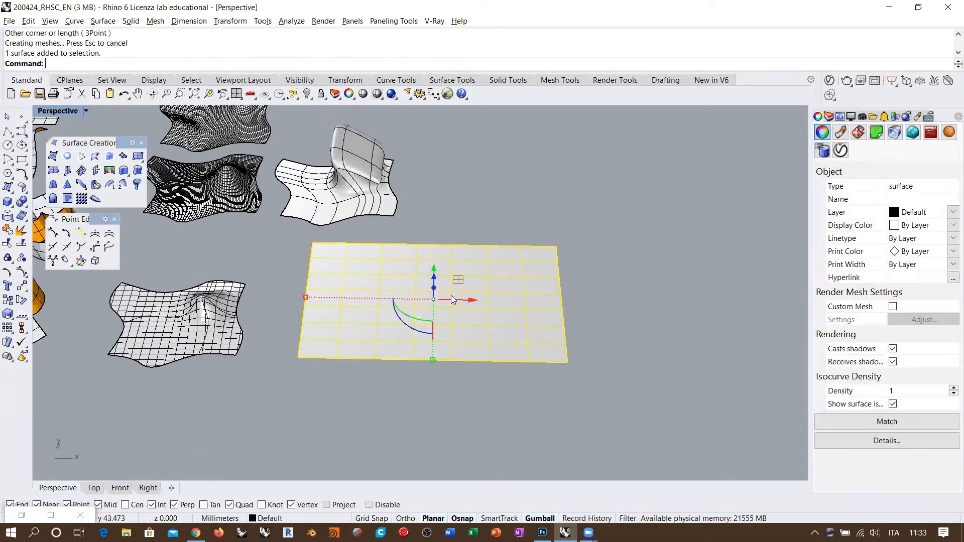
{"action": "key", "text": "F10"}
{"action": "left_click_drag", "start_coordinate": [315, 391], "coordinate": [637, 230]}
Step: Apply SoftMove to the selected points with Vertical=Yes, raising a tall rounded bump right of the plane's centre
{"action": "type", "text": "SoftMove"}
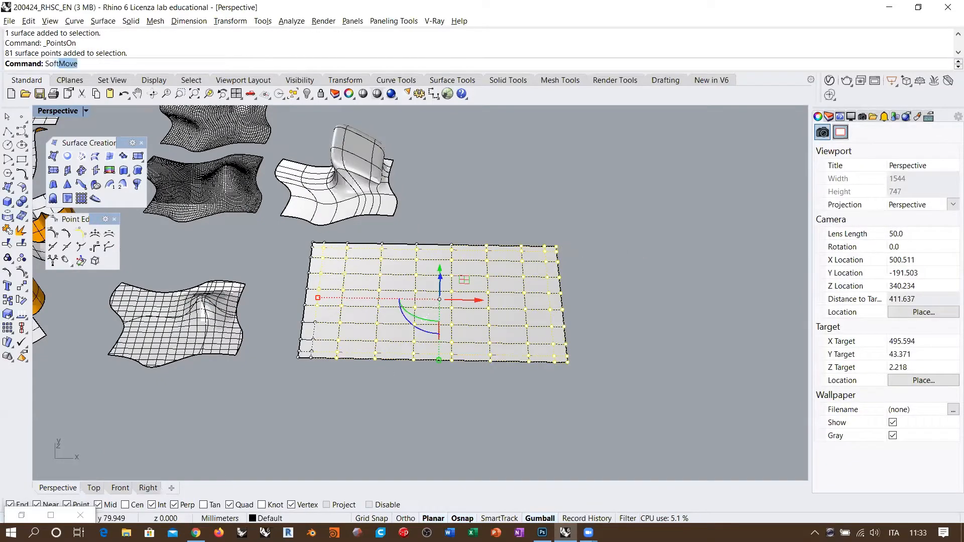
{"action": "key", "text": "Return"}
{"action": "left_click", "coordinate": [470, 287]}
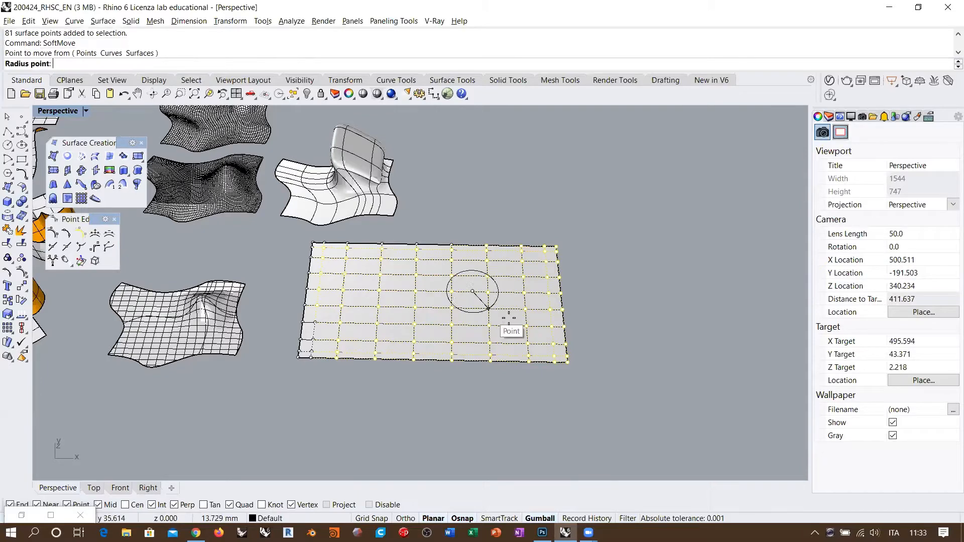
{"action": "left_click", "coordinate": [523, 333]}
{"action": "right_click_drag", "start_coordinate": [512, 319], "coordinate": [527, 304]}
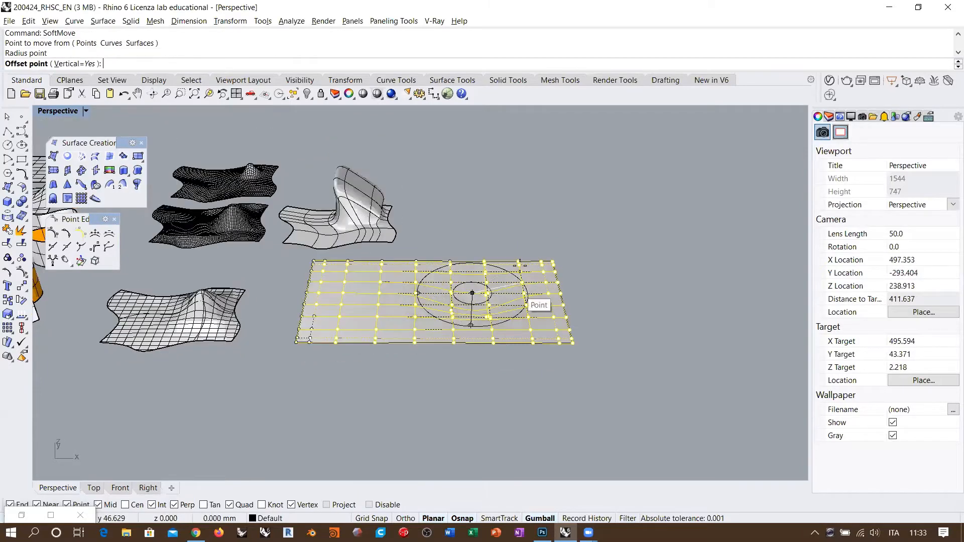
{"action": "left_click", "coordinate": [514, 208]}
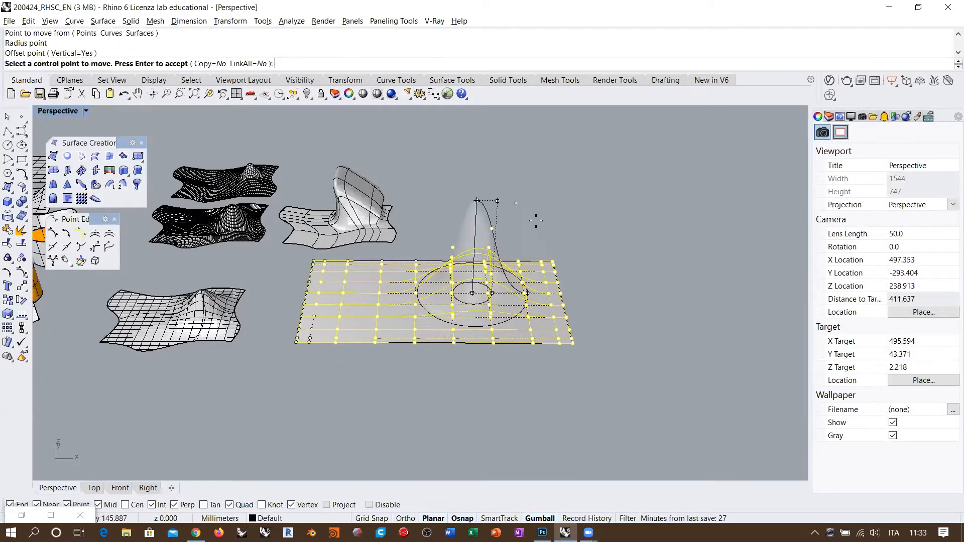
Step: Lower the soft-move bump's peak by repositioning its offset point and accept the deformation
{"action": "right_click_drag", "start_coordinate": [514, 210], "coordinate": [494, 201]}
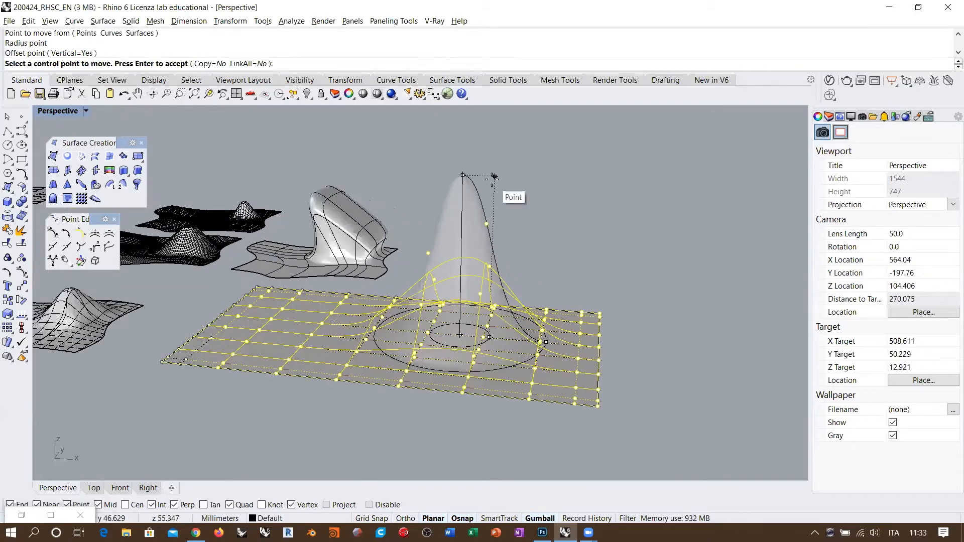
{"action": "left_click", "coordinate": [464, 188]}
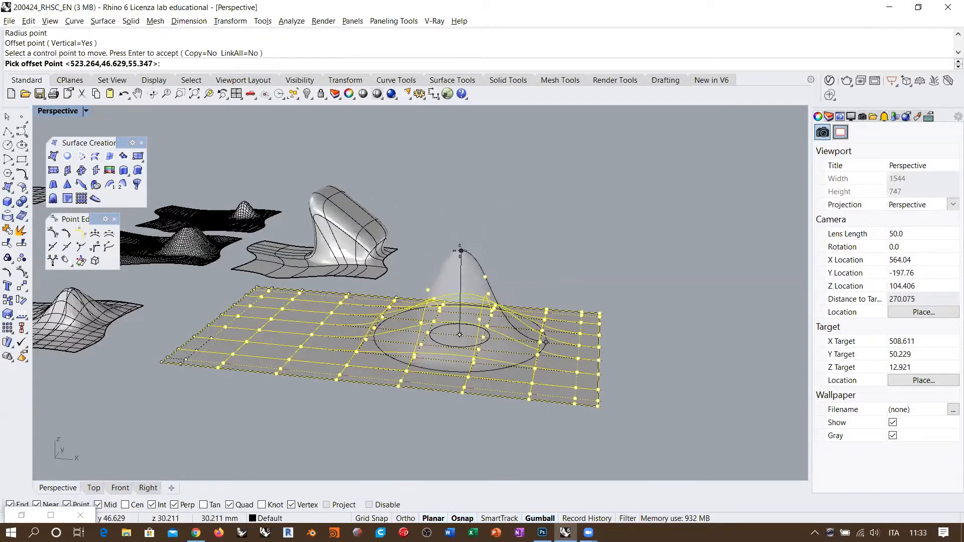
{"action": "left_click", "coordinate": [552, 242]}
{"action": "key", "text": "Return"}
{"action": "right_click_drag", "start_coordinate": [553, 243], "coordinate": [513, 284]}
{"action": "scroll", "coordinate": [469, 282], "scroll_direction": "up", "scroll_amount": 4}
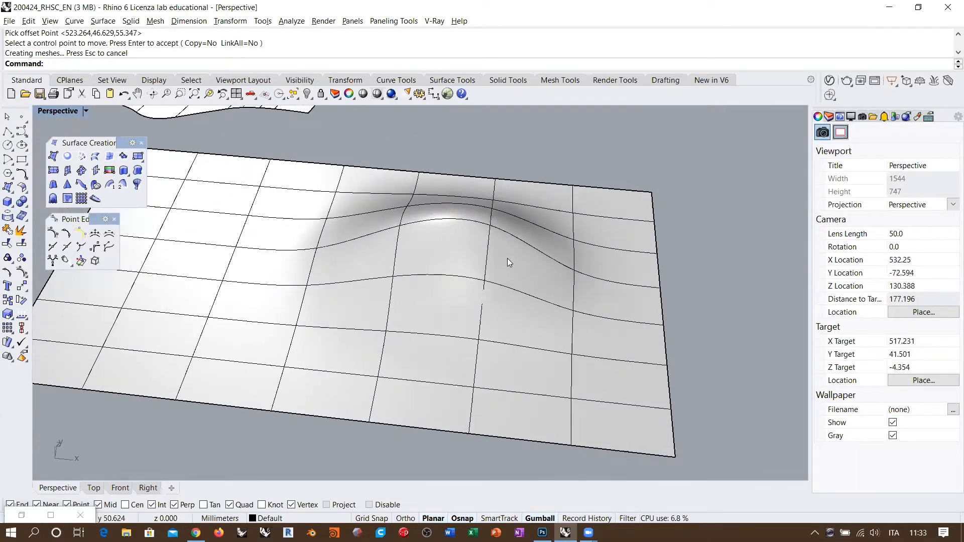
Step: Switch to the Top view and set its display mode to Shaded, with the deformed plane in view
{"action": "left_click", "coordinate": [93, 486]}
{"action": "scroll", "coordinate": [244, 315], "scroll_direction": "down", "scroll_amount": 5}
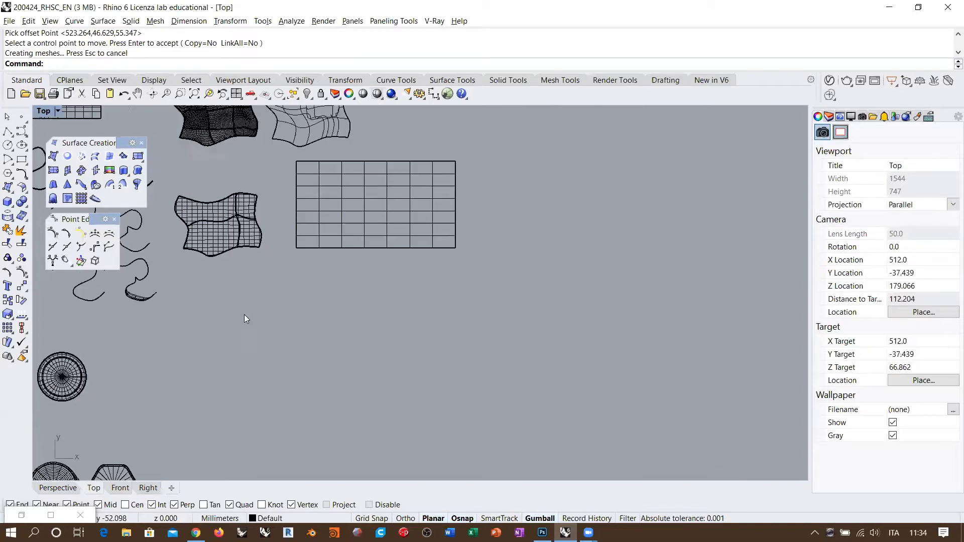
{"action": "scroll", "coordinate": [389, 285], "scroll_direction": "up", "scroll_amount": 4}
{"action": "right_click_drag", "start_coordinate": [389, 285], "coordinate": [458, 251]}
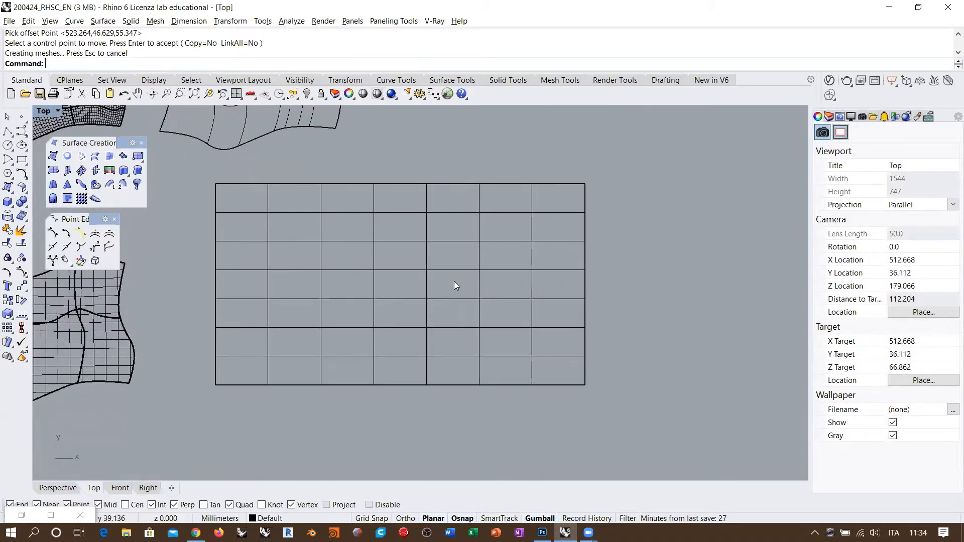
{"action": "left_click", "coordinate": [377, 94]}
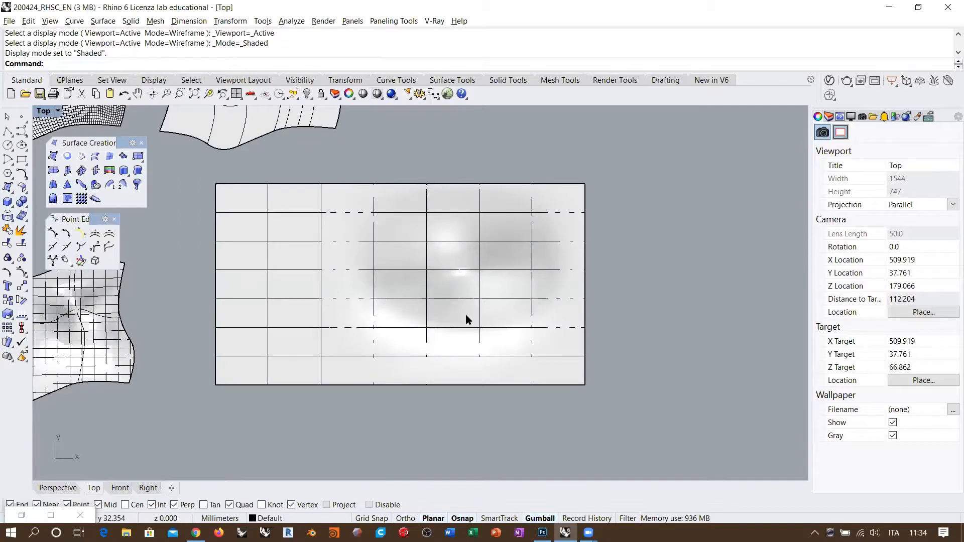
{"action": "right_click_drag", "start_coordinate": [477, 315], "coordinate": [432, 316]}
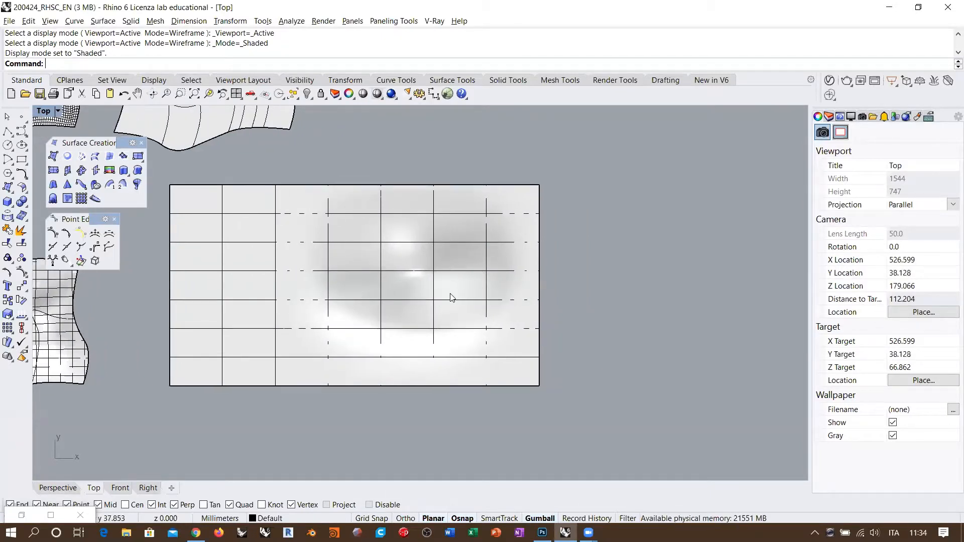
Step: Draw a small rectangle in the empty area beside the deformed plane
{"action": "left_click", "coordinate": [22, 159]}
{"action": "left_click", "coordinate": [584, 342]}
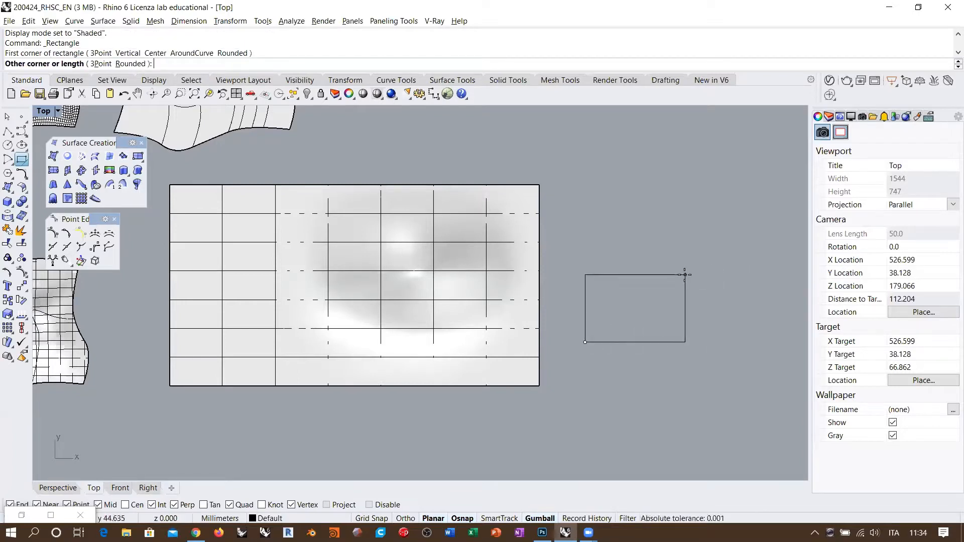
{"action": "left_click", "coordinate": [678, 281]}
Step: Move the rectangle over the front flank of the bump and rotate it counterclockwise to a tilted position
{"action": "left_click", "coordinate": [678, 335]}
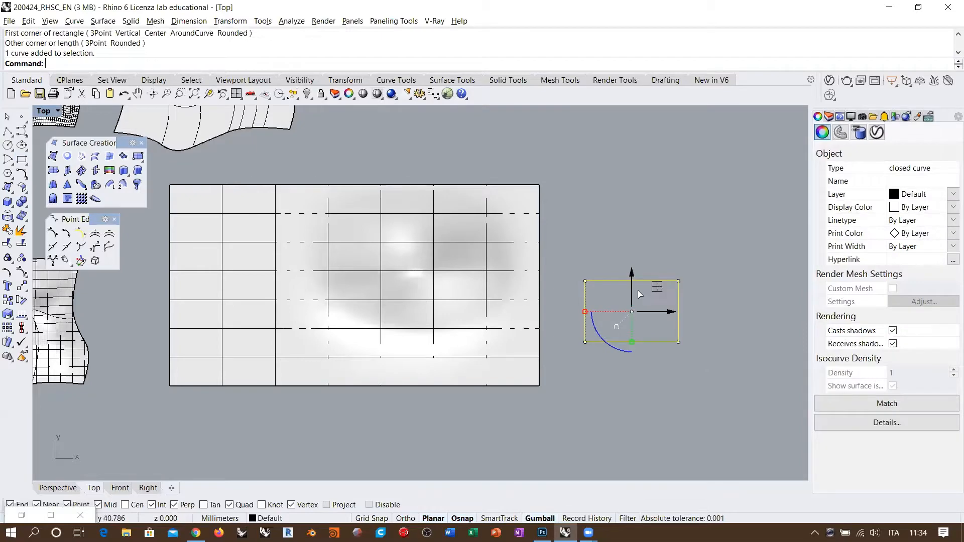
{"action": "left_click_drag", "start_coordinate": [640, 294], "coordinate": [435, 303]}
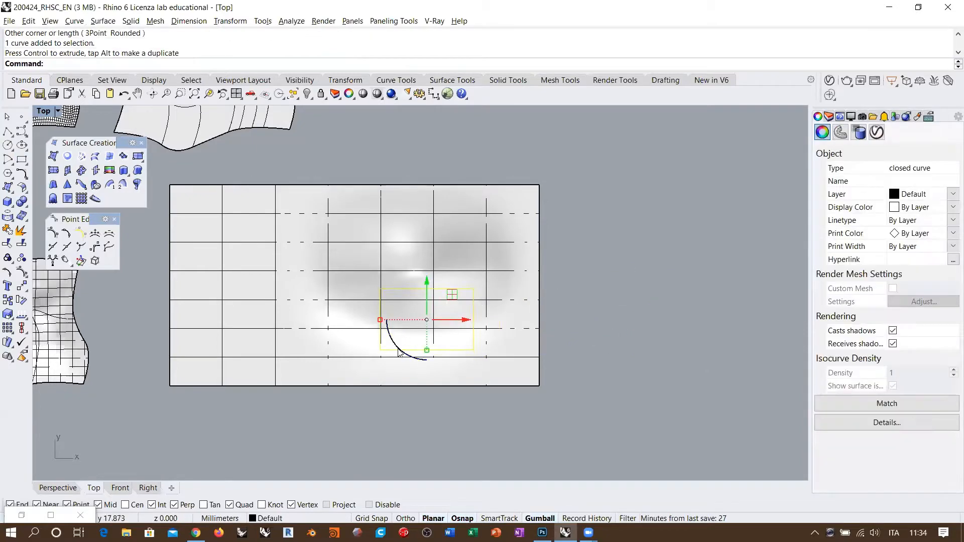
{"action": "left_click_drag", "start_coordinate": [399, 351], "coordinate": [444, 278]}
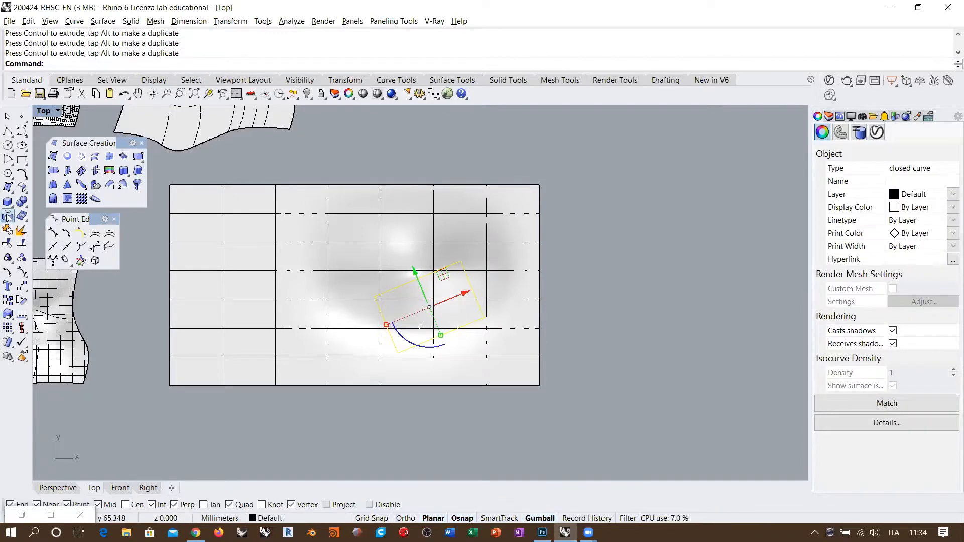
Step: Project the tilted rectangle onto the deformed surface along CPlaneZ and show the result in the Perspective view
{"action": "left_click", "coordinate": [7, 216]}
{"action": "key", "text": "Return"}
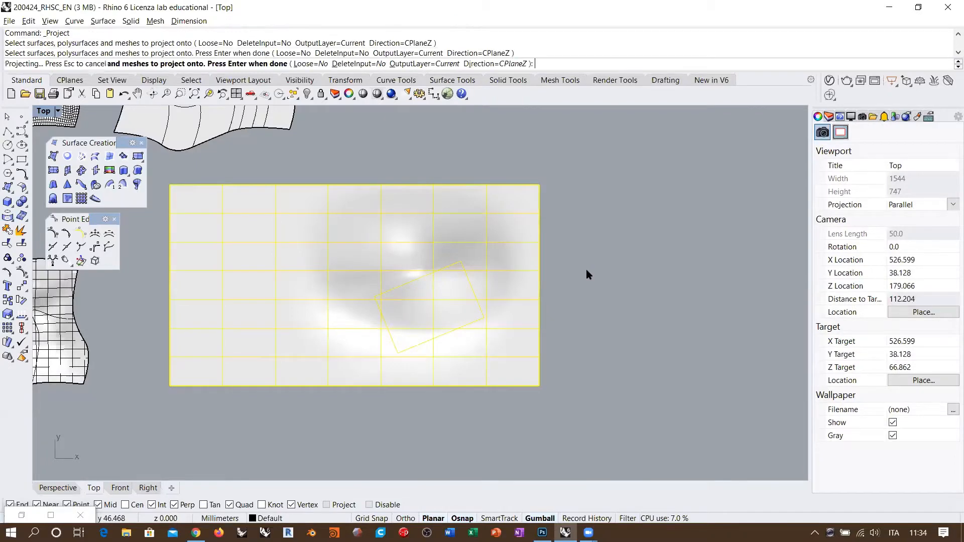
{"action": "left_click", "coordinate": [58, 488]}
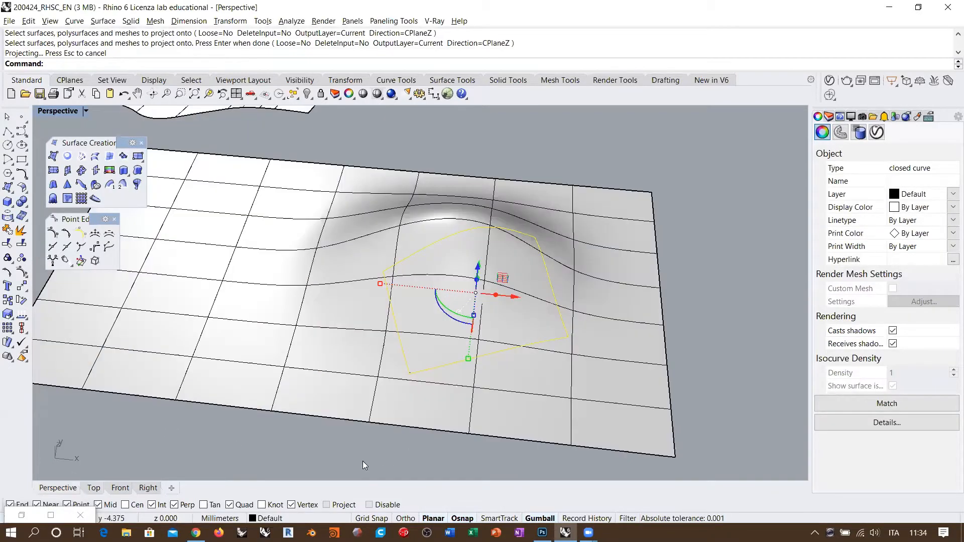
Step: Examine the original flat rectangle and its projected curve from below and above the bump
{"action": "mouse_move", "coordinate": [362, 461]}
{"action": "right_mouse_down"}
{"action": "mouse_move", "coordinate": [583, 320]}
{"action": "mouse_move", "coordinate": [550, 281]}
{"action": "mouse_move", "coordinate": [452, 265]}
{"action": "right_mouse_up"}
{"action": "left_click", "coordinate": [433, 266]}
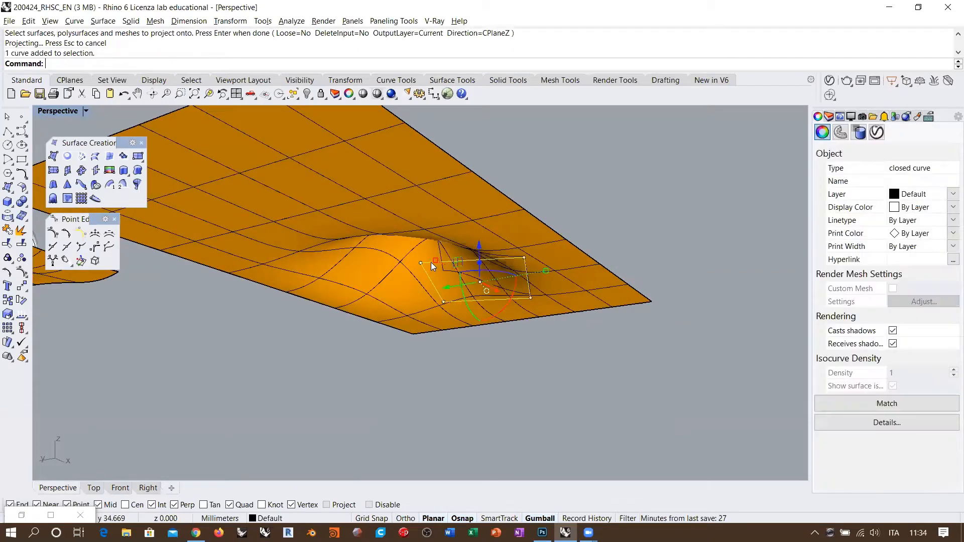
{"action": "right_click_drag", "start_coordinate": [555, 254], "coordinate": [411, 238]}
{"action": "left_click", "coordinate": [489, 280]}
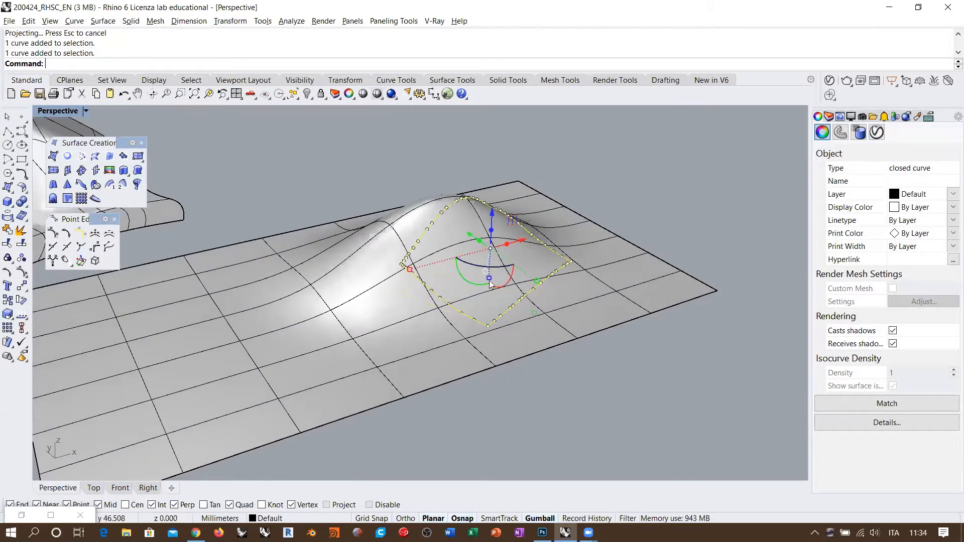
{"action": "right_click_drag", "start_coordinate": [601, 351], "coordinate": [602, 378]}
{"action": "right_click_drag", "start_coordinate": [699, 263], "coordinate": [692, 289]}
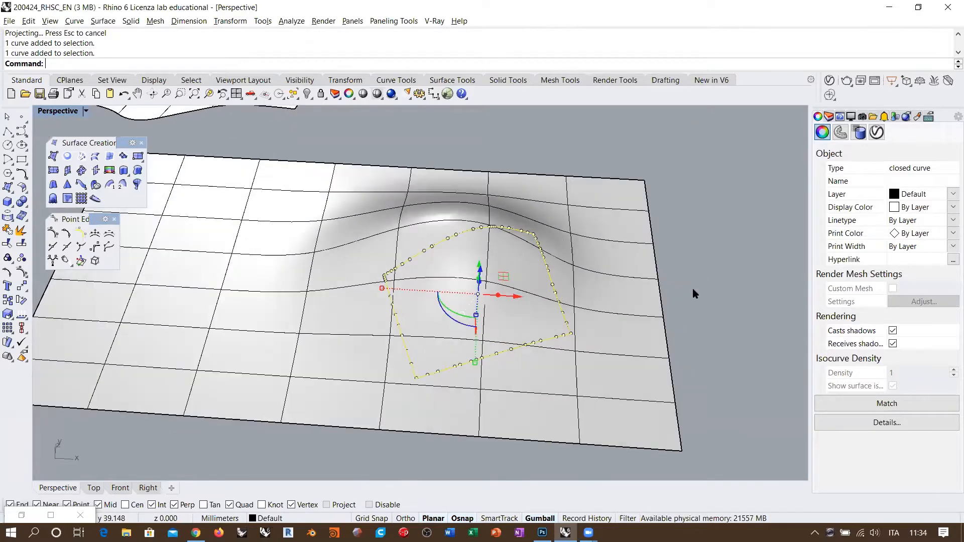
{"action": "left_click", "coordinate": [692, 289]}
{"action": "right_click_drag", "start_coordinate": [572, 293], "coordinate": [524, 267]}
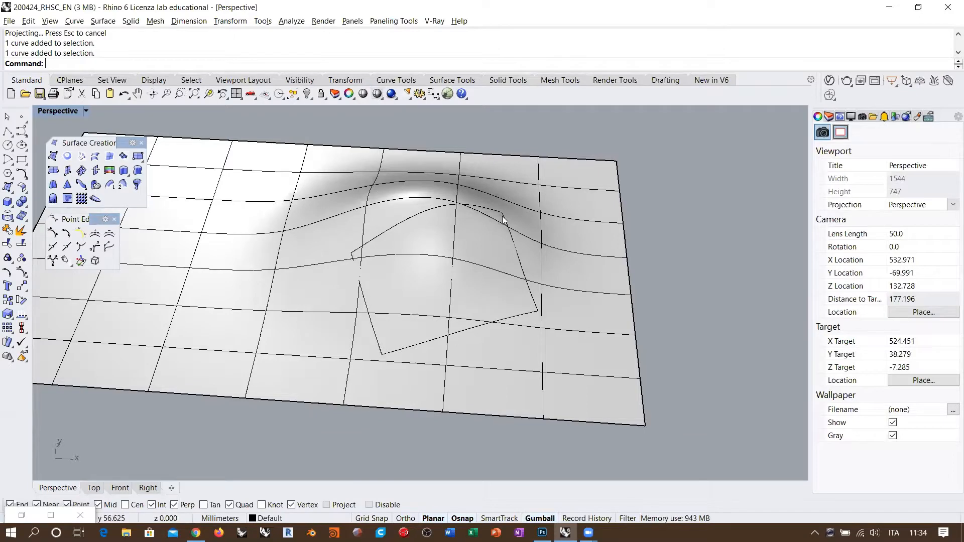
Step: Trim away the part of the bumped surface inside the projected curve
{"action": "left_click", "coordinate": [507, 320]}
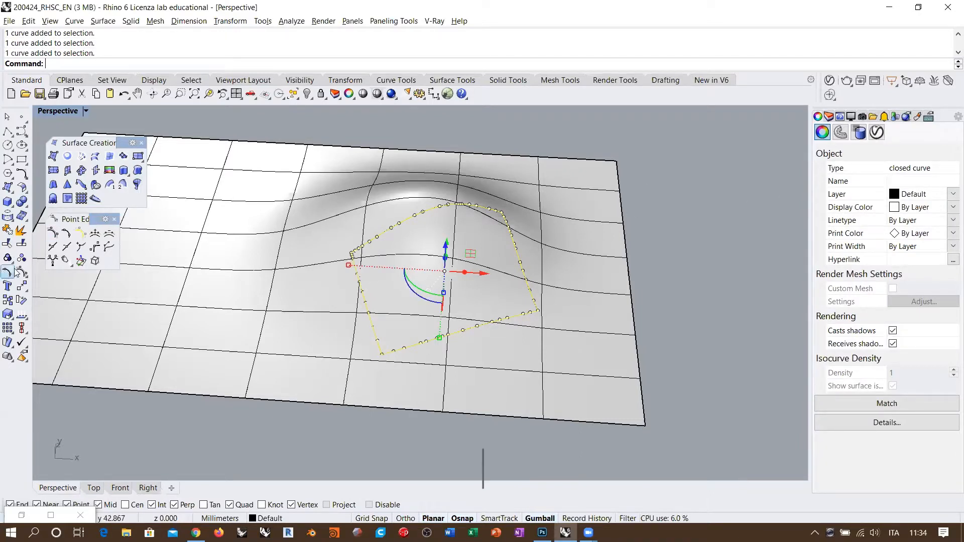
{"action": "left_click", "coordinate": [8, 244]}
{"action": "left_click", "coordinate": [420, 250]}
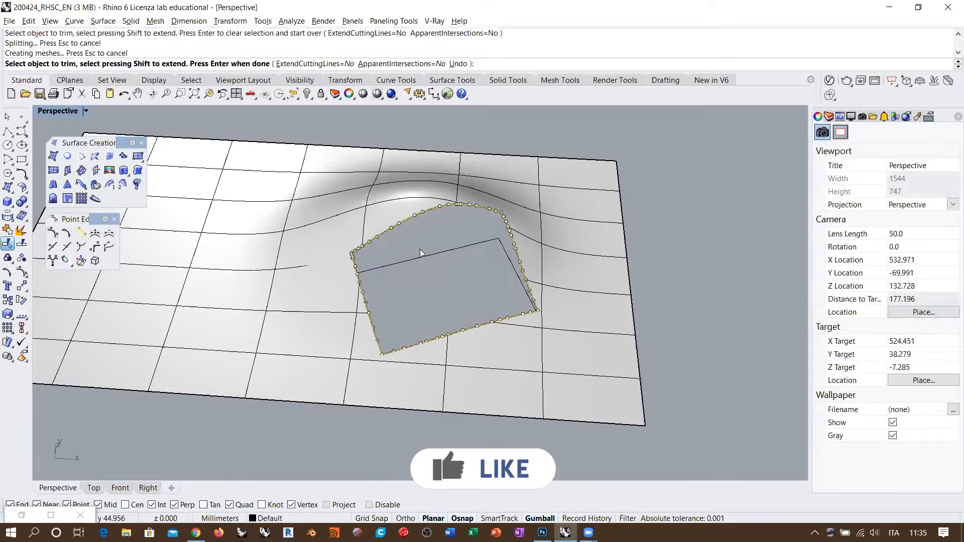
{"action": "right_click_drag", "start_coordinate": [691, 242], "coordinate": [426, 321]}
{"action": "right_click_drag", "start_coordinate": [481, 271], "coordinate": [494, 216]}
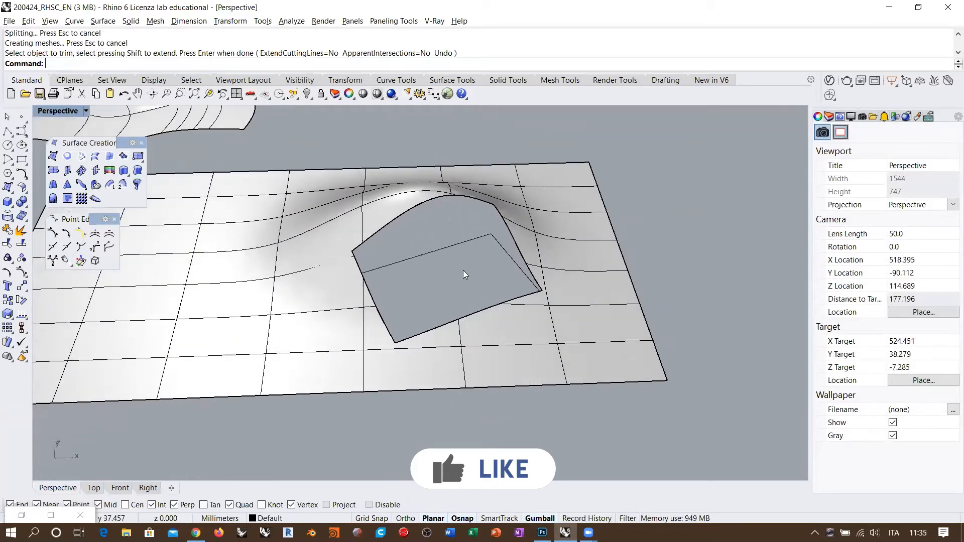
Step: Fill the trimmed opening with a surface built from its four boundary edges using EdgeSrf
{"action": "mouse_move", "coordinate": [539, 272]}
{"action": "right_mouse_down"}
{"action": "mouse_move", "coordinate": [502, 252]}
{"action": "mouse_move", "coordinate": [538, 230]}
{"action": "mouse_move", "coordinate": [534, 269]}
{"action": "right_mouse_up"}
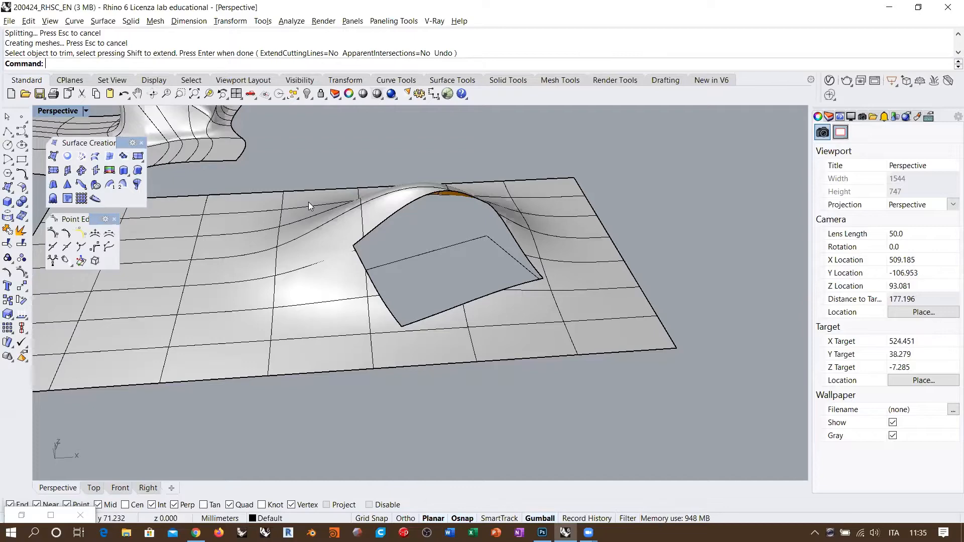
{"action": "right_click_drag", "start_coordinate": [429, 310], "coordinate": [463, 276]}
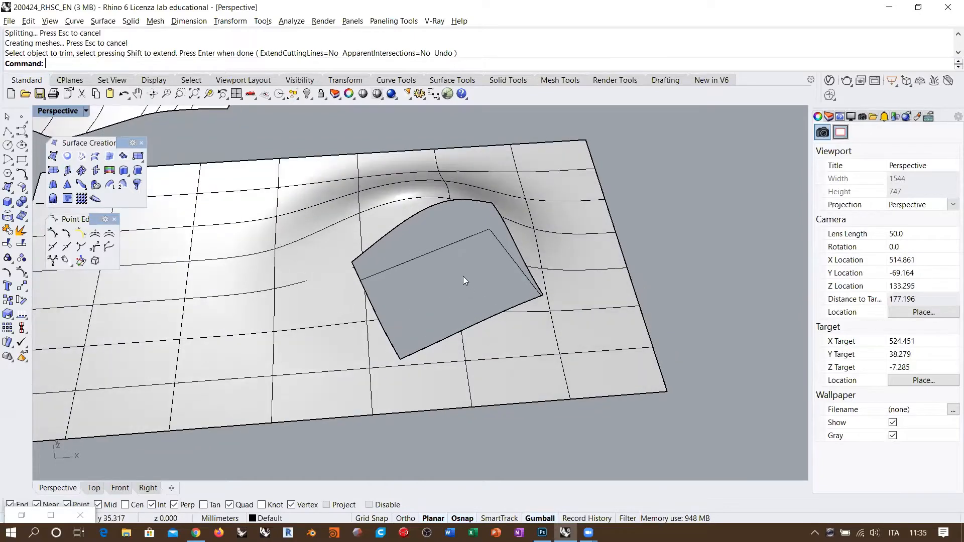
{"action": "scroll", "coordinate": [463, 276], "scroll_direction": "up", "scroll_amount": 4}
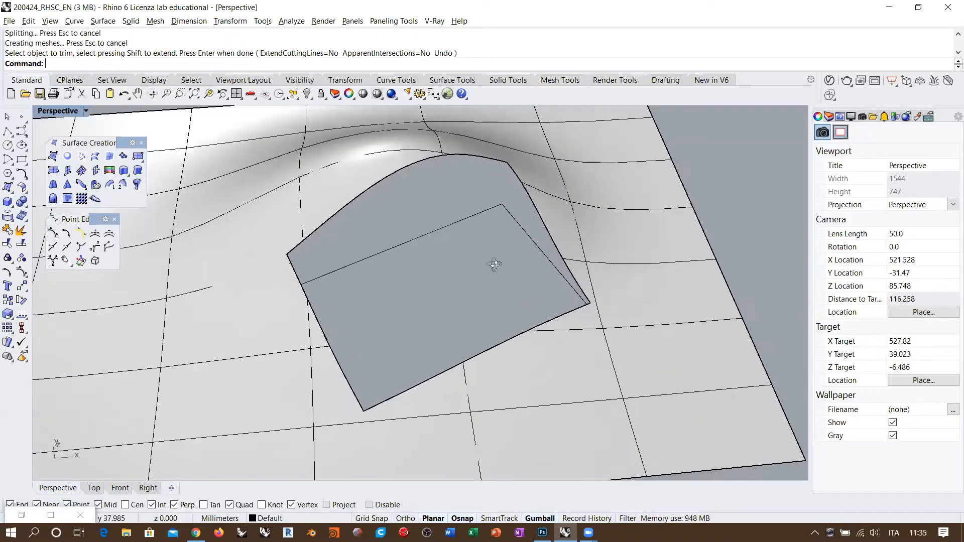
{"action": "left_click", "coordinate": [110, 157]}
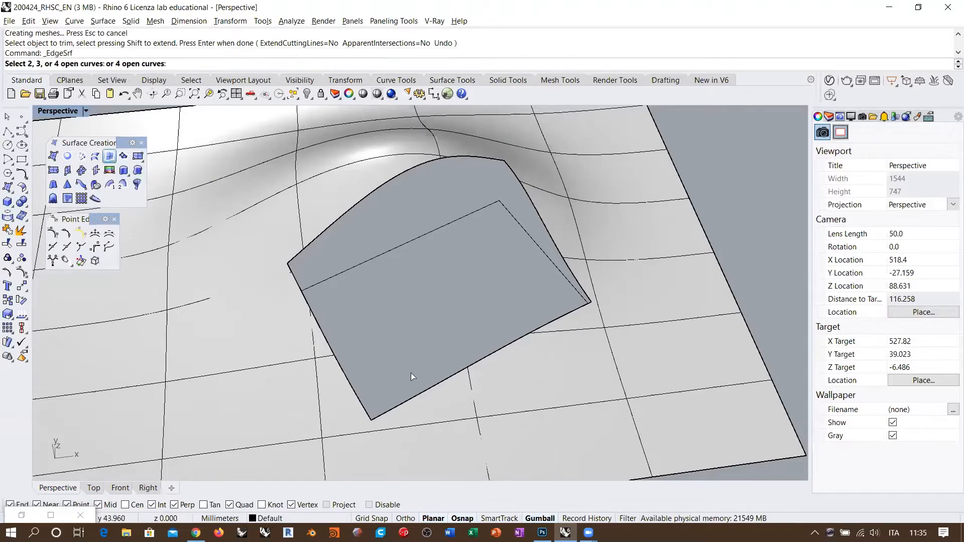
{"action": "left_click", "coordinate": [357, 383]}
{"action": "left_click", "coordinate": [422, 395]}
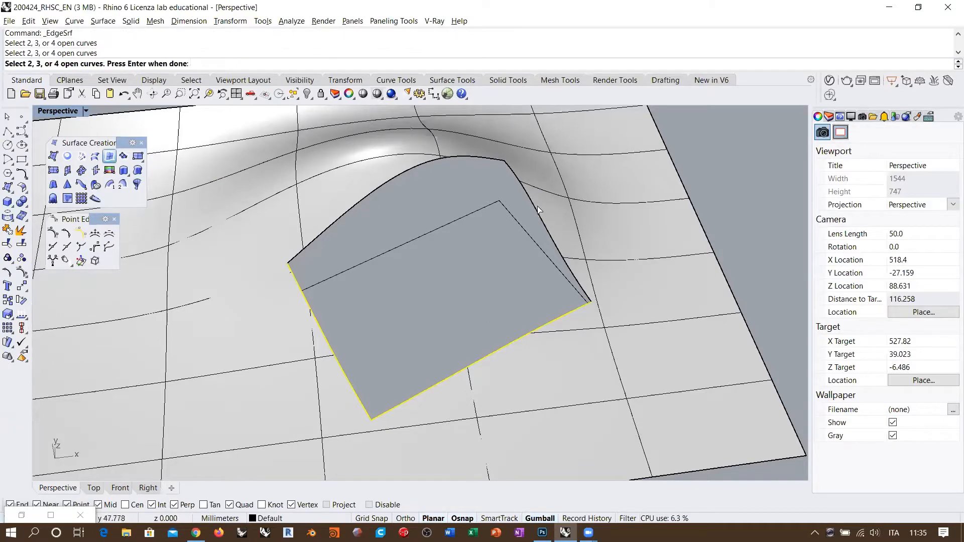
{"action": "left_click", "coordinate": [536, 210]}
{"action": "left_click", "coordinate": [465, 159]}
{"action": "right_click_drag", "start_coordinate": [411, 299], "coordinate": [456, 209]}
{"action": "right_click_drag", "start_coordinate": [502, 252], "coordinate": [378, 288]}
{"action": "scroll", "coordinate": [513, 281], "scroll_direction": "down", "scroll_amount": 4}
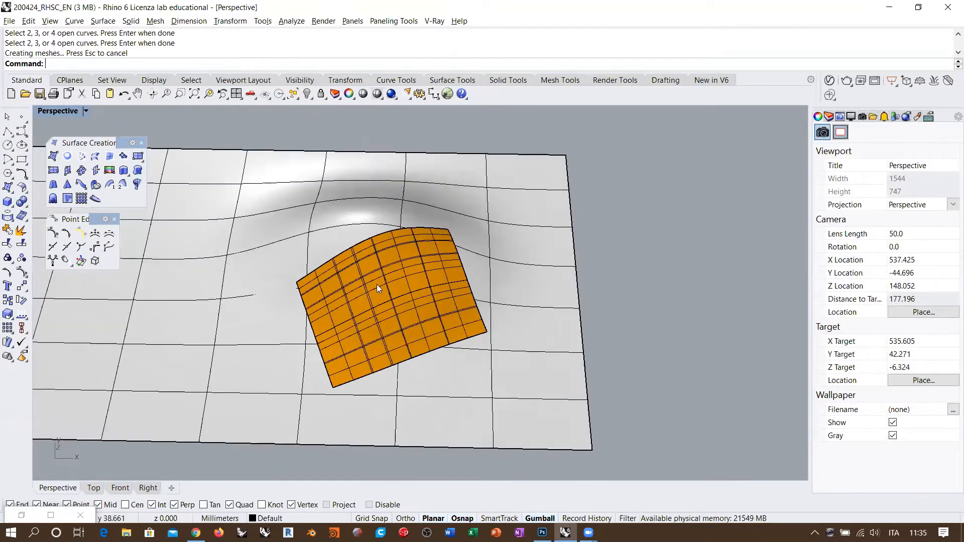
Step: Flip the fill surface's normal direction and reverse its V direction with the Dir command
{"action": "left_click", "coordinate": [377, 282]}
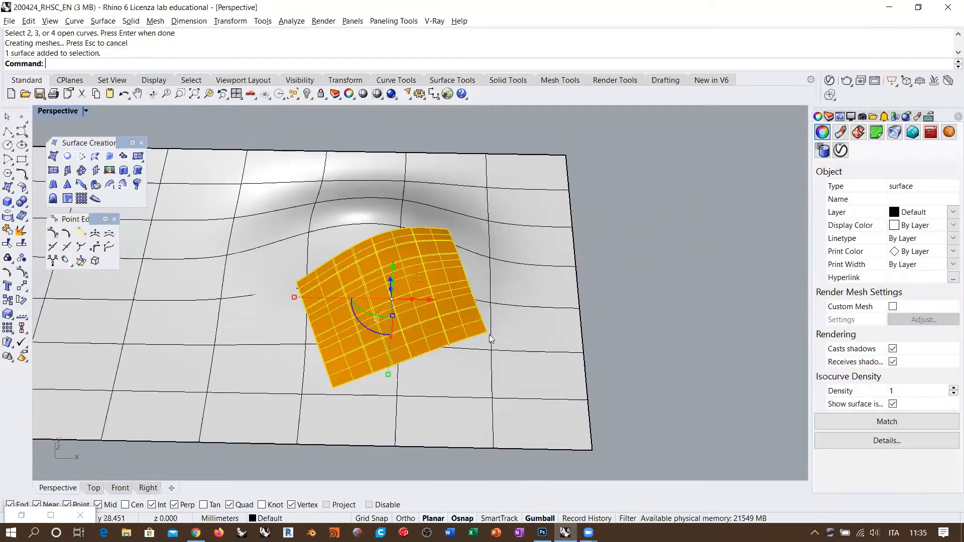
{"action": "right_click_drag", "start_coordinate": [489, 334], "coordinate": [371, 266]}
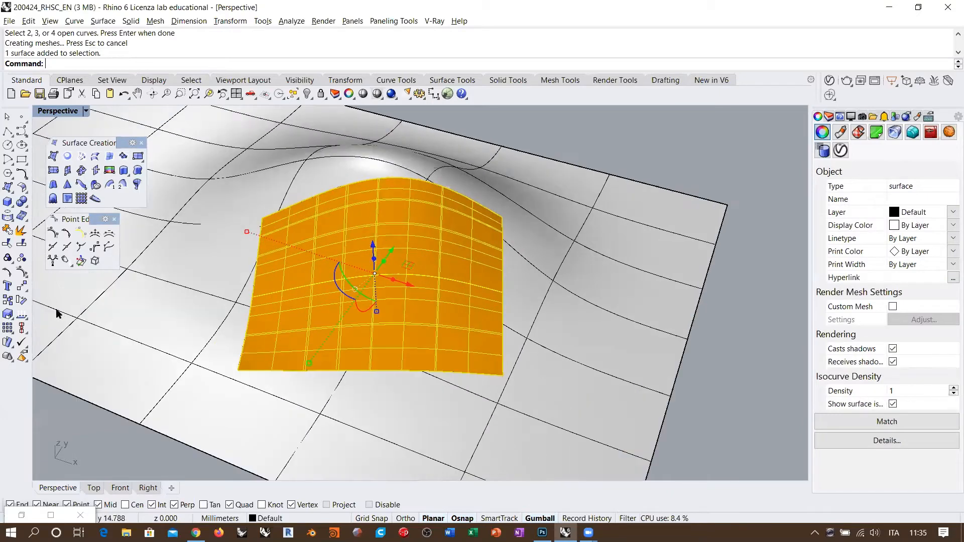
{"action": "left_click", "coordinate": [22, 317]}
{"action": "scroll", "coordinate": [380, 267], "scroll_direction": "up", "scroll_amount": 6}
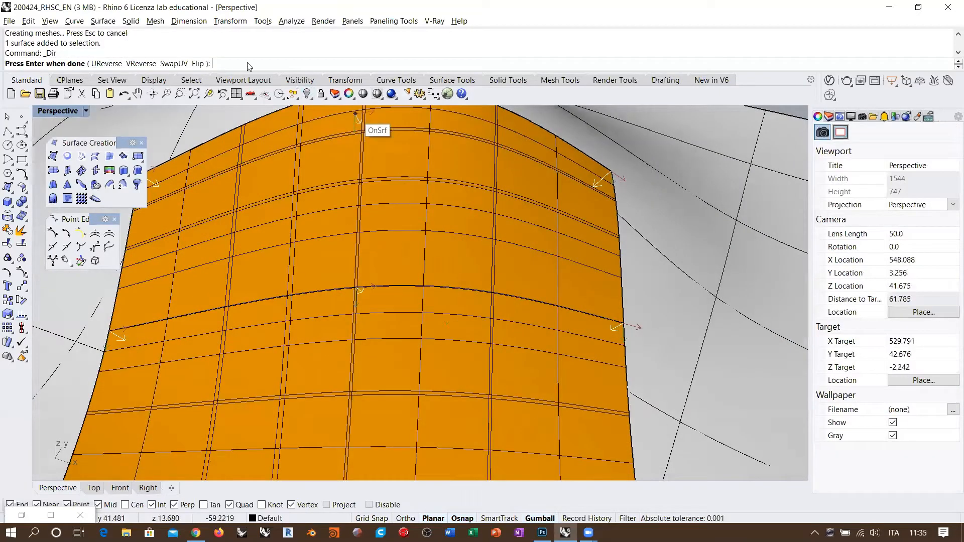
{"action": "left_click", "coordinate": [198, 63]}
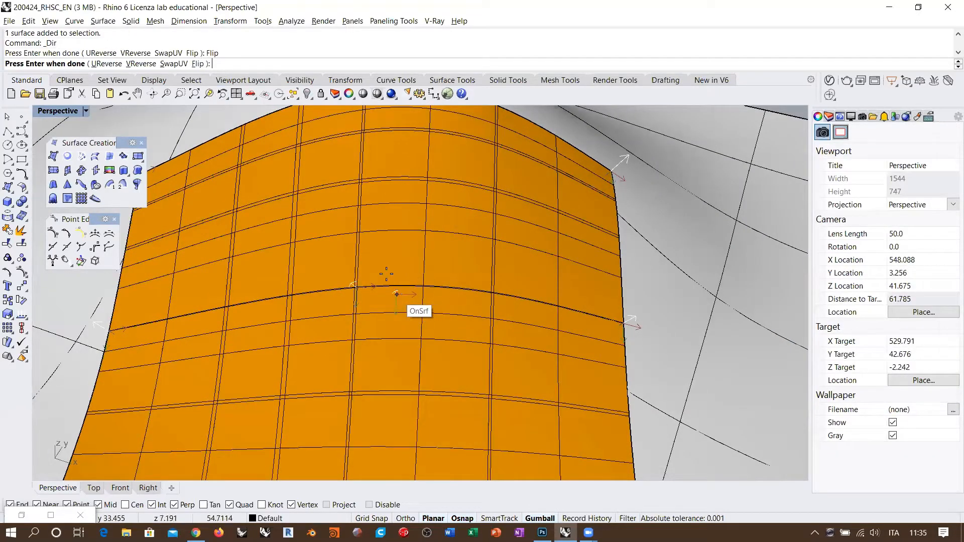
{"action": "left_click", "coordinate": [141, 63]}
{"action": "right_click", "coordinate": [404, 278]}
{"action": "scroll", "coordinate": [438, 279], "scroll_direction": "down", "scroll_amount": 5}
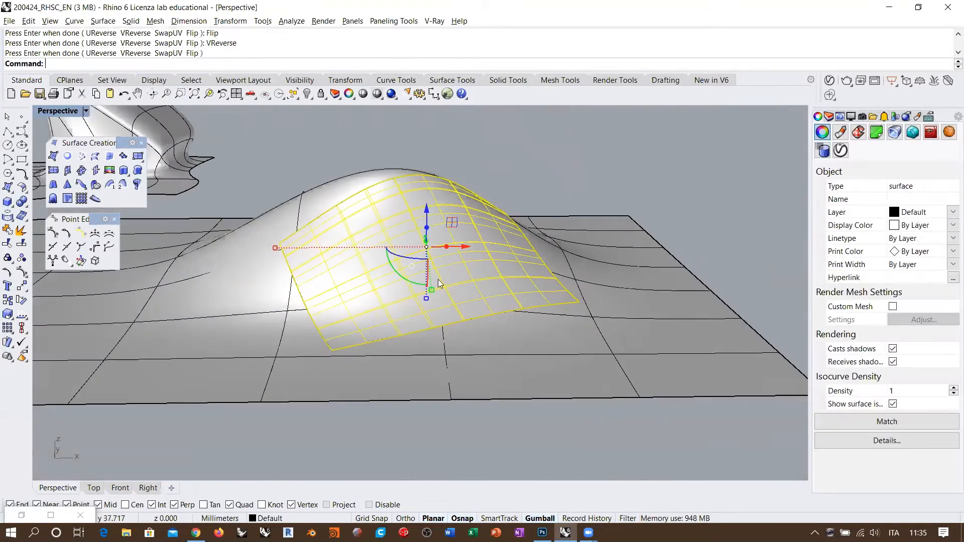
{"action": "scroll", "coordinate": [438, 279], "scroll_direction": "down", "scroll_amount": 2}
{"action": "right_click_drag", "start_coordinate": [445, 310], "coordinate": [538, 431]}
{"action": "left_click", "coordinate": [675, 319]}
{"action": "right_click_drag", "start_coordinate": [507, 288], "coordinate": [480, 275], "text": "shift"}
{"action": "scroll", "coordinate": [482, 274], "scroll_direction": "down", "scroll_amount": 4}
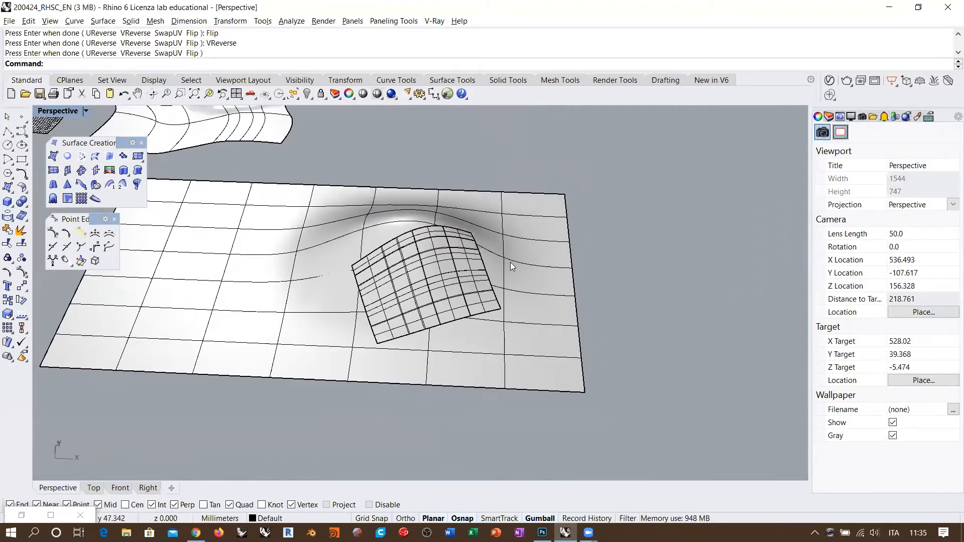
Step: Hide the isocurves of both the bumped surface and the fill surface, and inspect the seam between them
{"action": "left_click", "coordinate": [511, 262]}
{"action": "left_click", "coordinate": [429, 257], "text": "shift"}
{"action": "right_click_drag", "start_coordinate": [407, 261], "coordinate": [395, 300]}
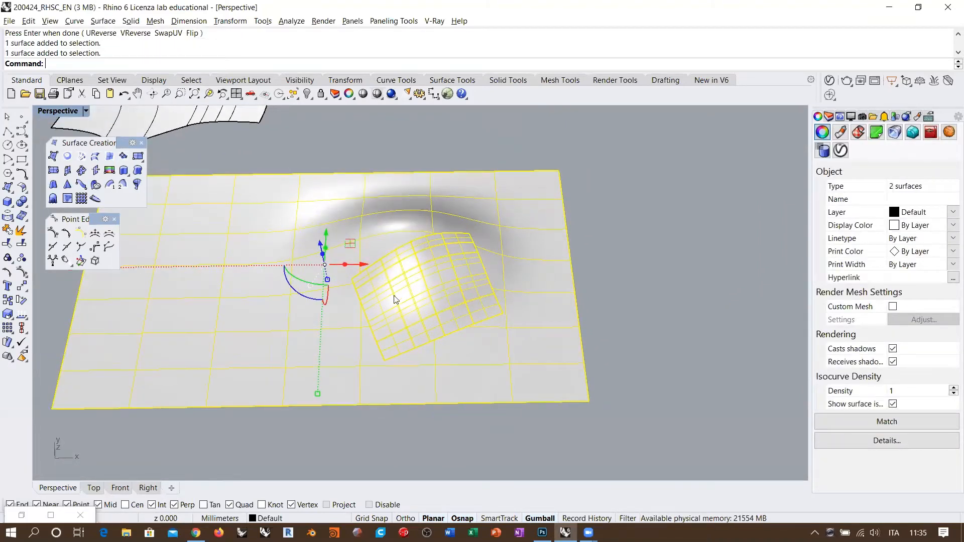
{"action": "left_click", "coordinate": [893, 404]}
{"action": "left_click", "coordinate": [592, 290]}
{"action": "right_click_drag", "start_coordinate": [593, 290], "coordinate": [419, 290]}
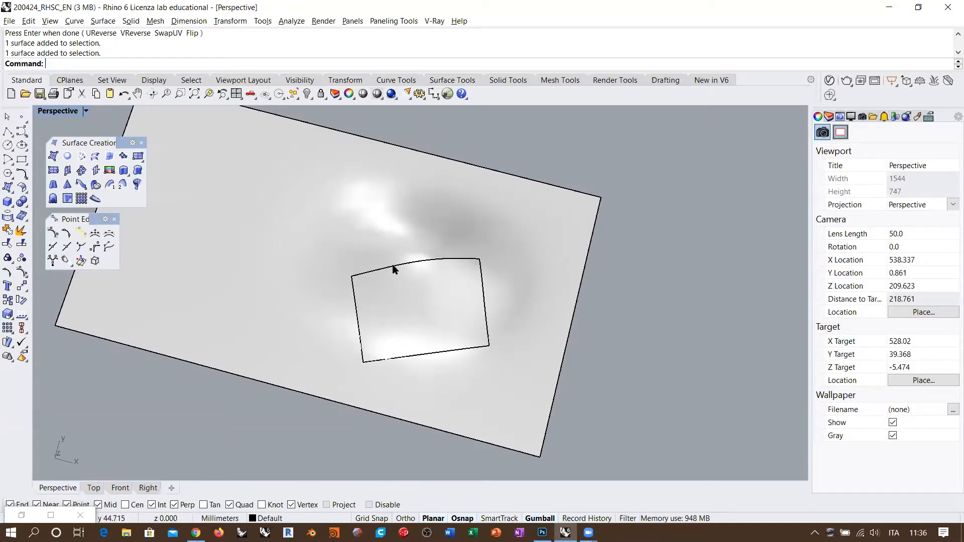
{"action": "right_click_drag", "start_coordinate": [440, 265], "coordinate": [410, 313]}
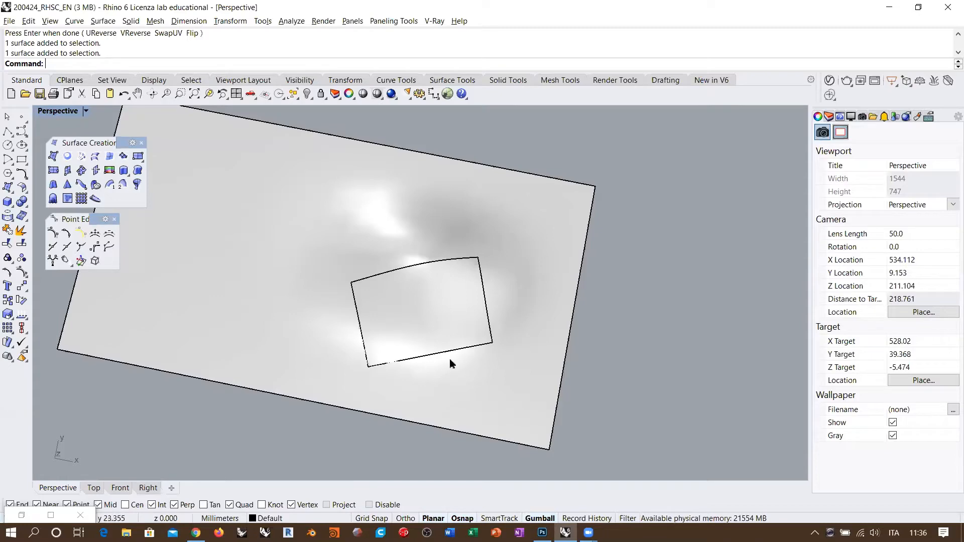
{"action": "right_click_drag", "start_coordinate": [450, 359], "coordinate": [453, 312]}
Step: Run a Zebra analysis on the bumped surface and the fill surface together
{"action": "left_click", "coordinate": [473, 224]}
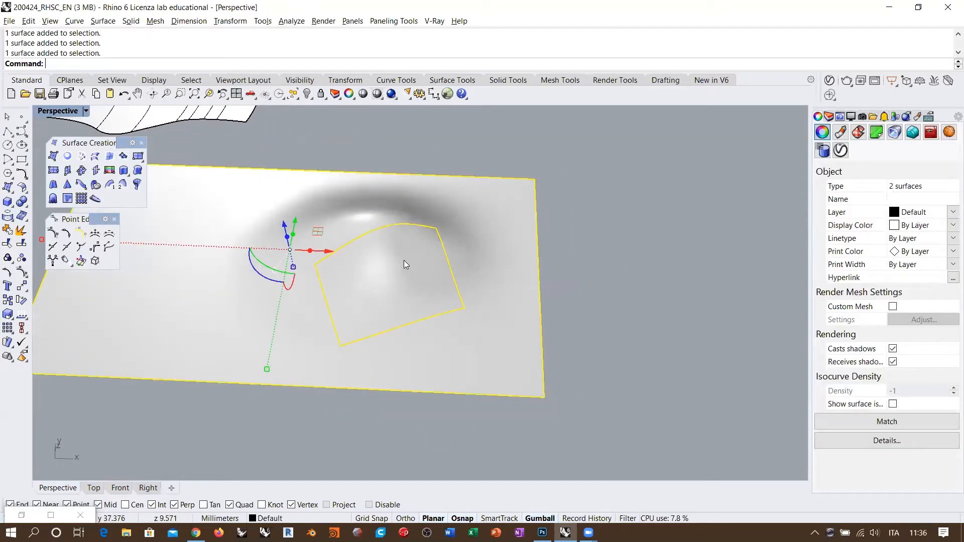
{"action": "left_click", "coordinate": [23, 316]}
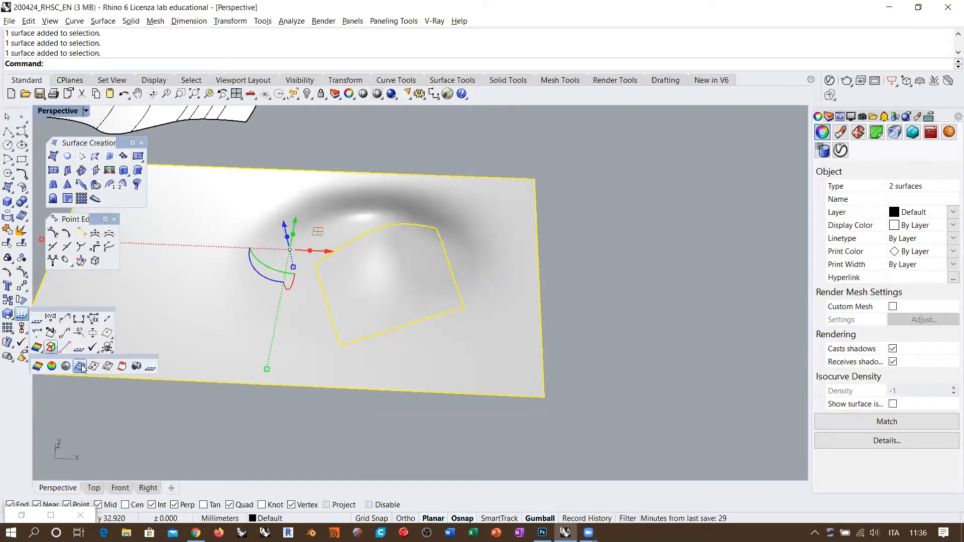
{"action": "left_click", "coordinate": [51, 348]}
{"action": "left_click", "coordinate": [604, 277]}
{"action": "scroll", "coordinate": [421, 303], "scroll_direction": "up", "scroll_amount": 5}
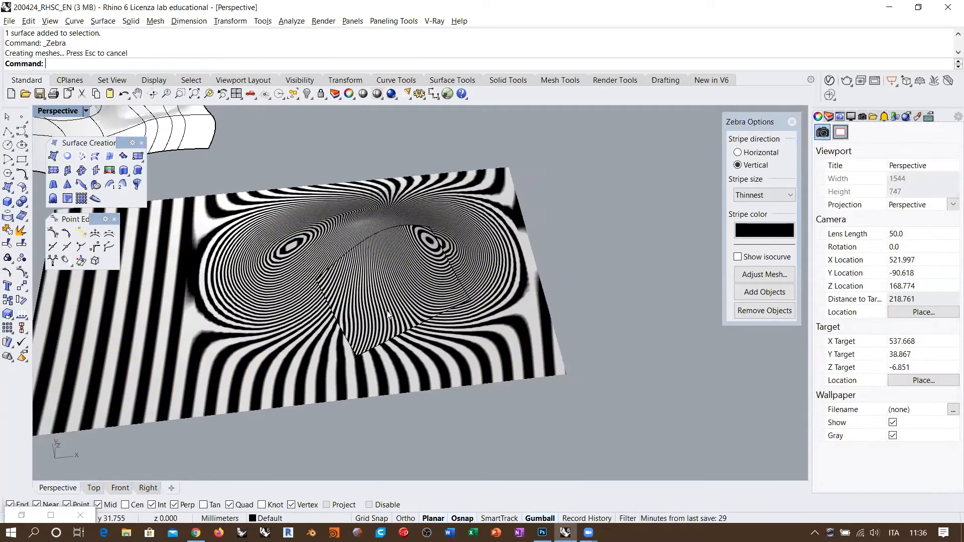
Step: Examine how the zebra stripes run across each edge of the fill surface, and end the analysis
{"action": "scroll", "coordinate": [290, 350], "scroll_direction": "up", "scroll_amount": 3}
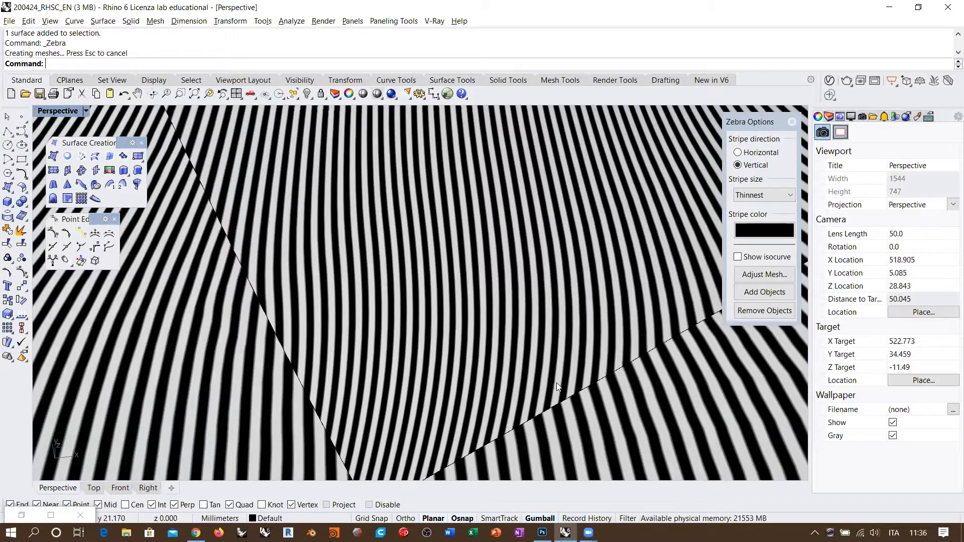
{"action": "scroll", "coordinate": [372, 261], "scroll_direction": "down", "scroll_amount": 5}
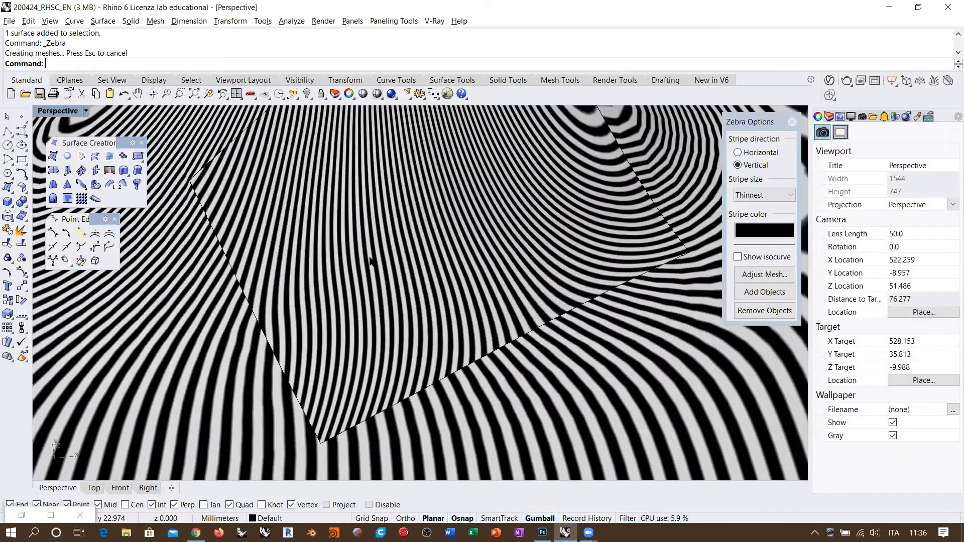
{"action": "scroll", "coordinate": [301, 279], "scroll_direction": "up", "scroll_amount": 8}
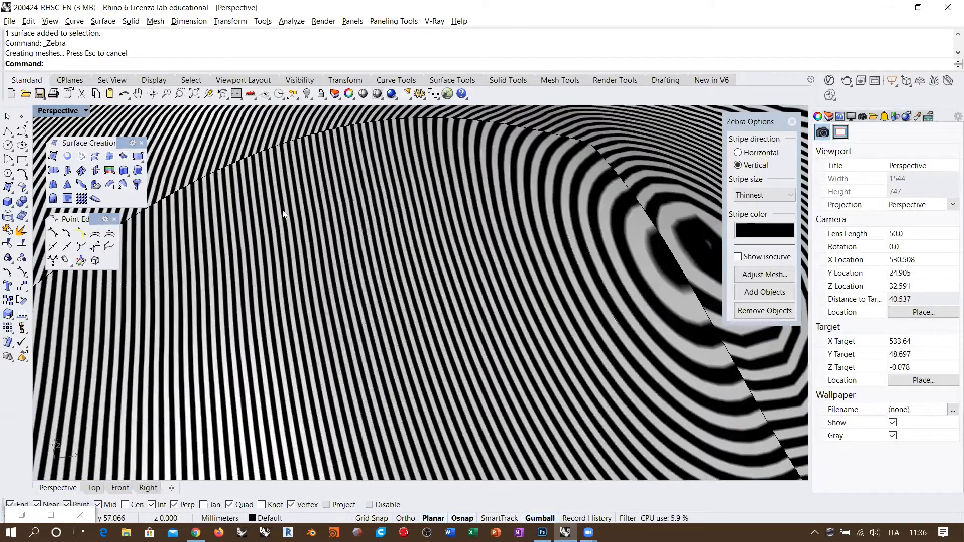
{"action": "scroll", "coordinate": [237, 250], "scroll_direction": "up", "scroll_amount": 4}
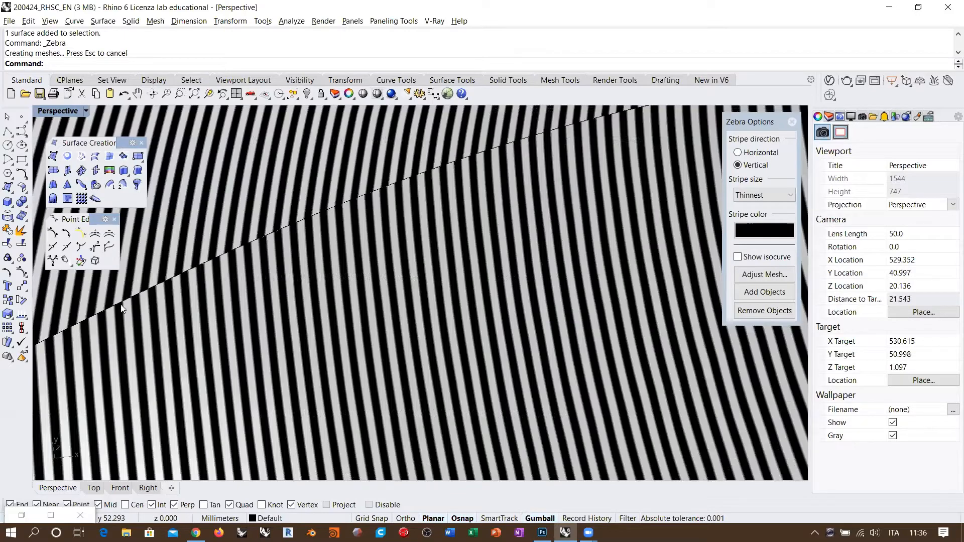
{"action": "scroll", "coordinate": [308, 312], "scroll_direction": "down", "scroll_amount": 3}
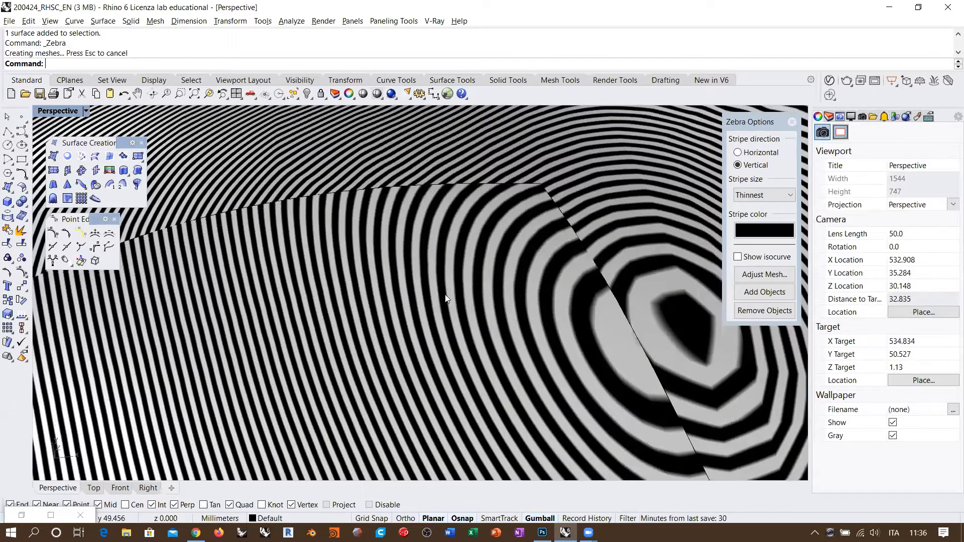
{"action": "right_click_drag", "start_coordinate": [633, 277], "coordinate": [488, 242], "text": "shift"}
{"action": "scroll", "coordinate": [455, 262], "scroll_direction": "up", "scroll_amount": 3}
{"action": "scroll", "coordinate": [545, 208], "scroll_direction": "down", "scroll_amount": 8}
{"action": "scroll", "coordinate": [444, 241], "scroll_direction": "down", "scroll_amount": 6}
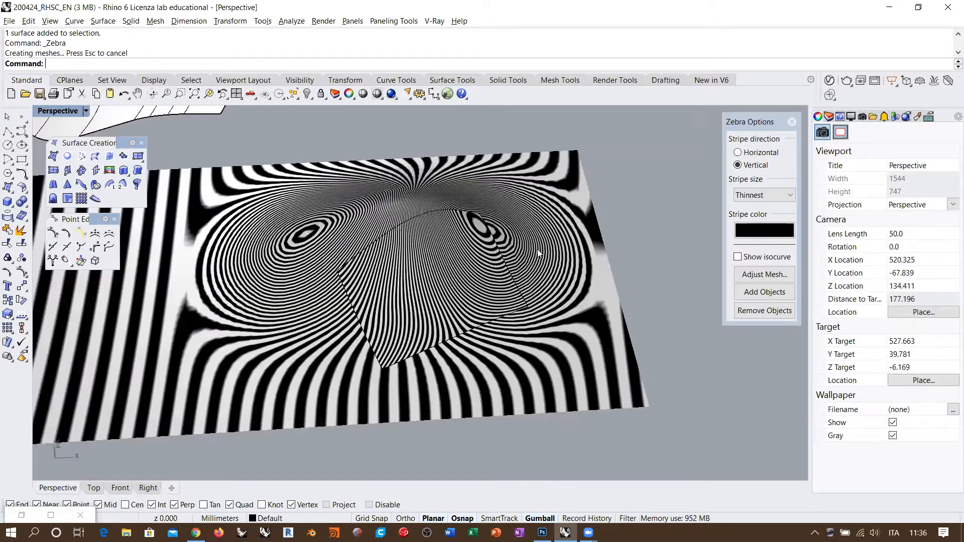
{"action": "right_click_drag", "start_coordinate": [449, 247], "coordinate": [473, 229]}
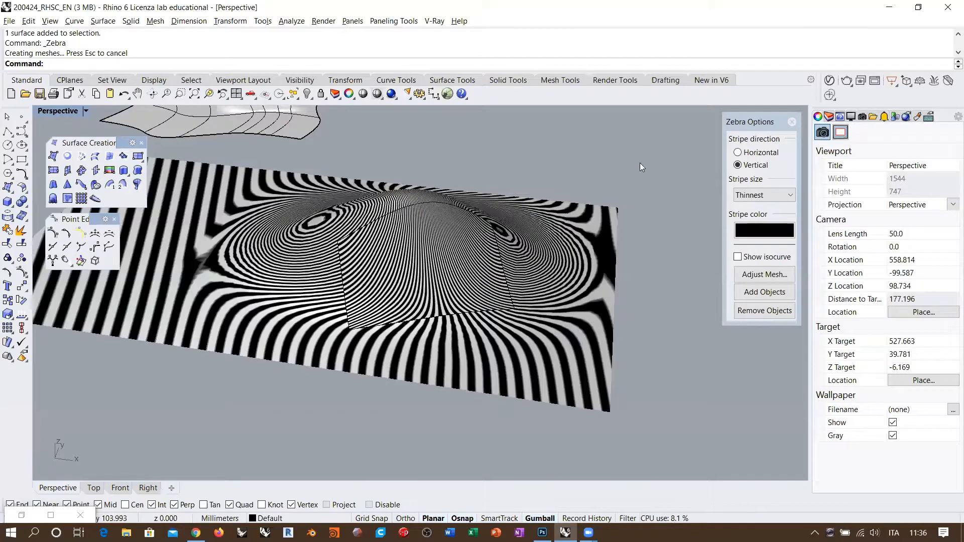
{"action": "left_click", "coordinate": [791, 123]}
Step: Turn the surface isocurves back on for both the bumped surface and the fill surface
{"action": "left_click", "coordinate": [449, 266]}
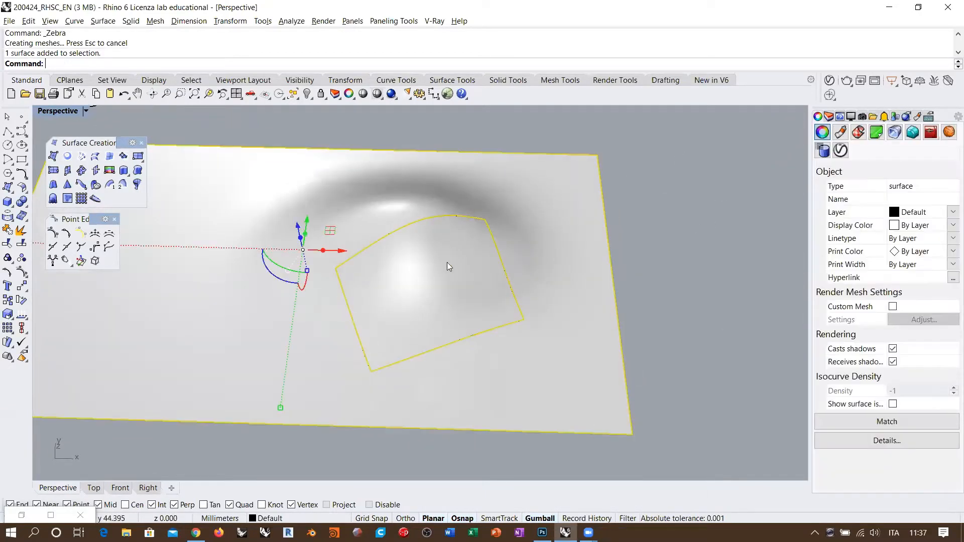
{"action": "left_click", "coordinate": [519, 271], "text": "shift"}
{"action": "left_click", "coordinate": [873, 427]}
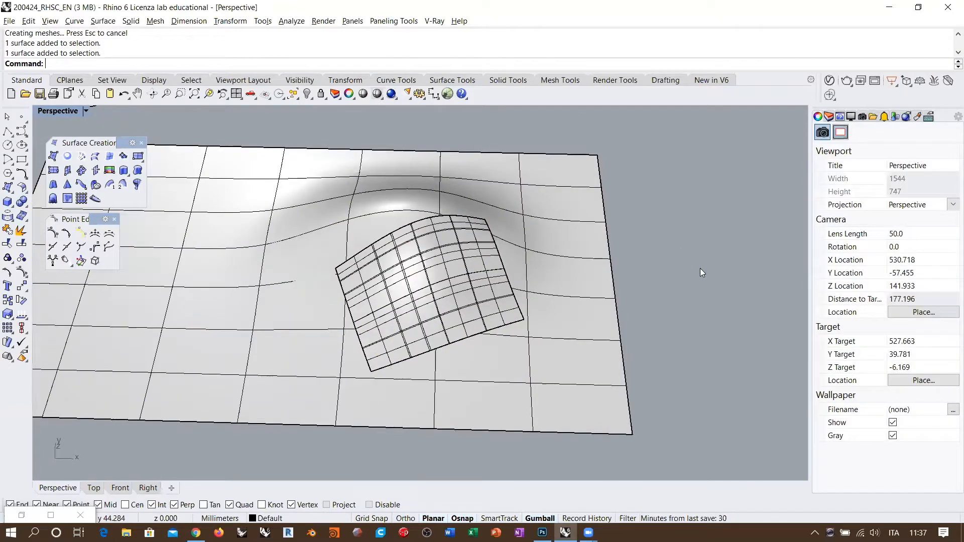
Step: Compare the isocurve layout of the fill surface with that of the surrounding bumped surface from several angles
{"action": "right_click_drag", "start_coordinate": [684, 270], "coordinate": [569, 271]}
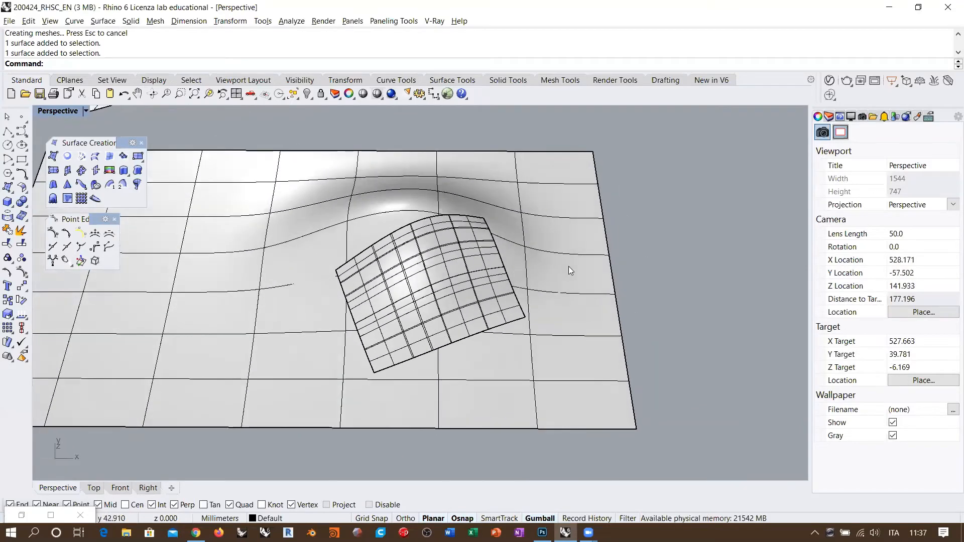
{"action": "right_click_drag", "start_coordinate": [433, 287], "coordinate": [626, 259]}
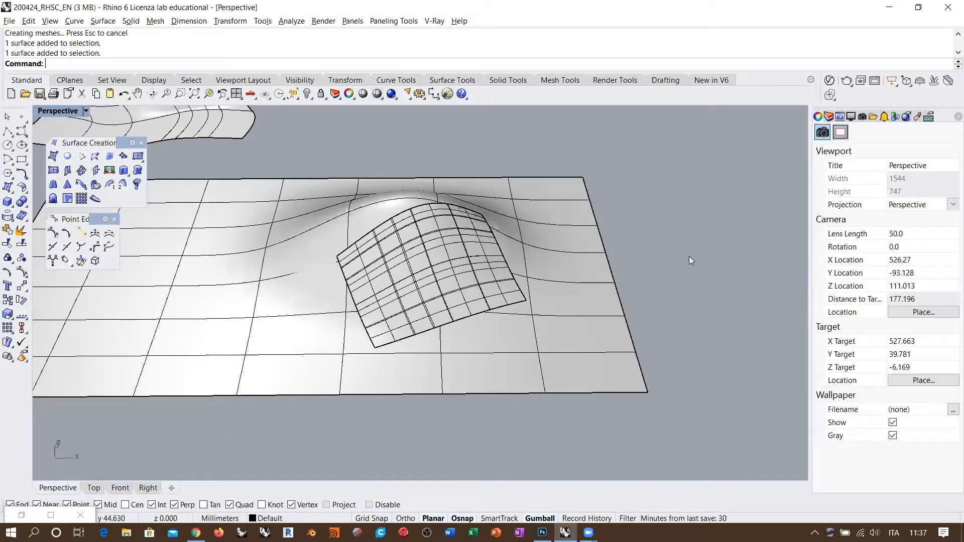
{"action": "right_click_drag", "start_coordinate": [374, 282], "coordinate": [359, 263]}
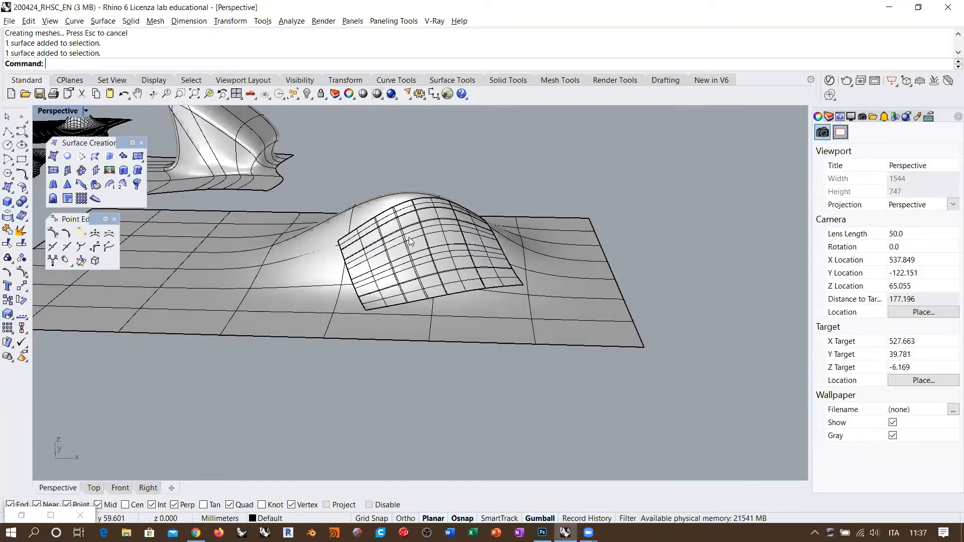
{"action": "right_click_drag", "start_coordinate": [410, 241], "coordinate": [506, 274]}
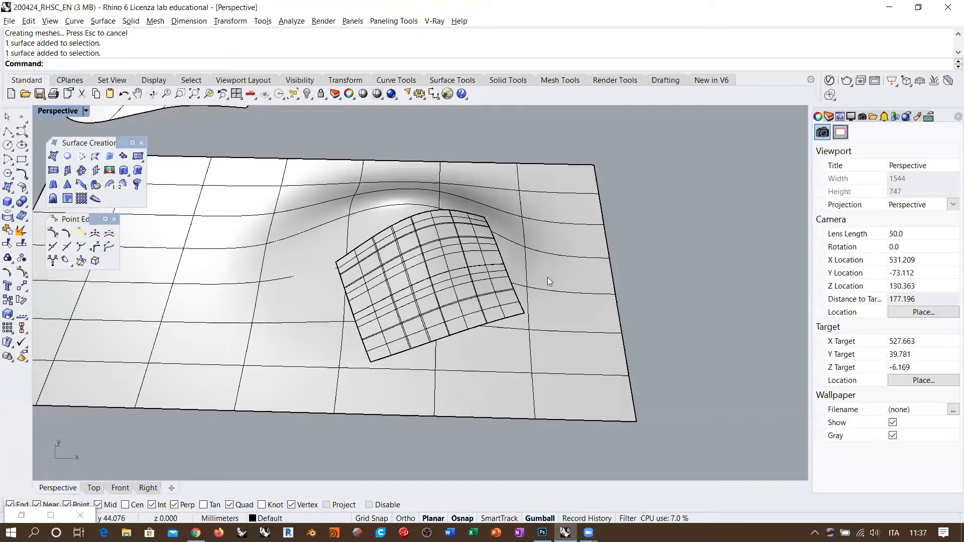
{"action": "right_click_drag", "start_coordinate": [489, 323], "coordinate": [602, 259]}
{"action": "right_click_drag", "start_coordinate": [494, 211], "coordinate": [466, 289]}
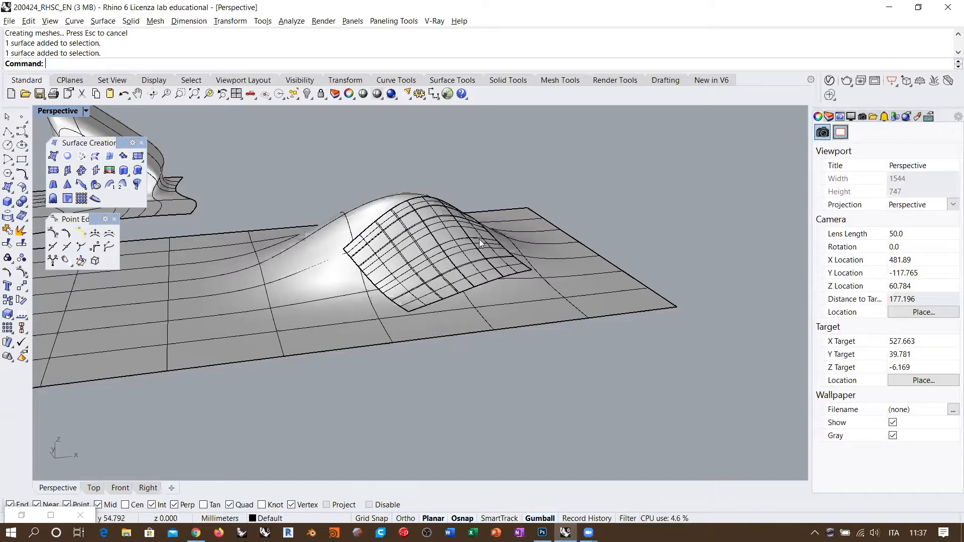
{"action": "right_click_drag", "start_coordinate": [502, 215], "coordinate": [466, 278]}
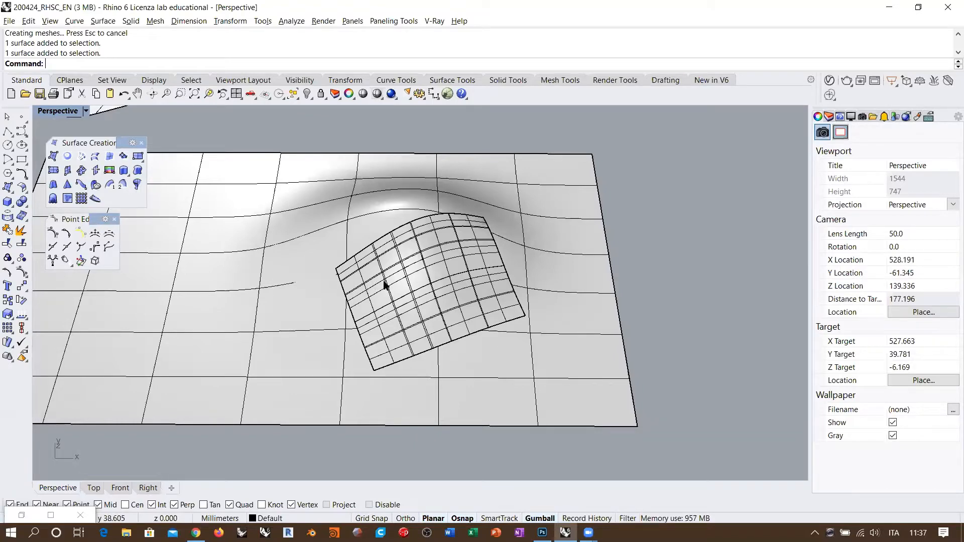
Step: Delete the fill surface from the opening in the bump
{"action": "key", "text": "Delete"}
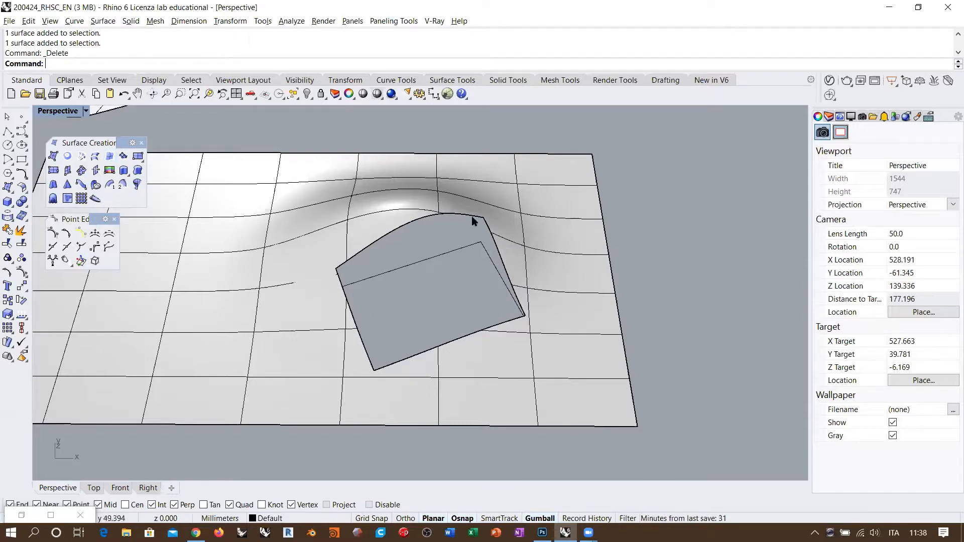
{"action": "scroll", "coordinate": [471, 314], "scroll_direction": "up", "scroll_amount": 3}
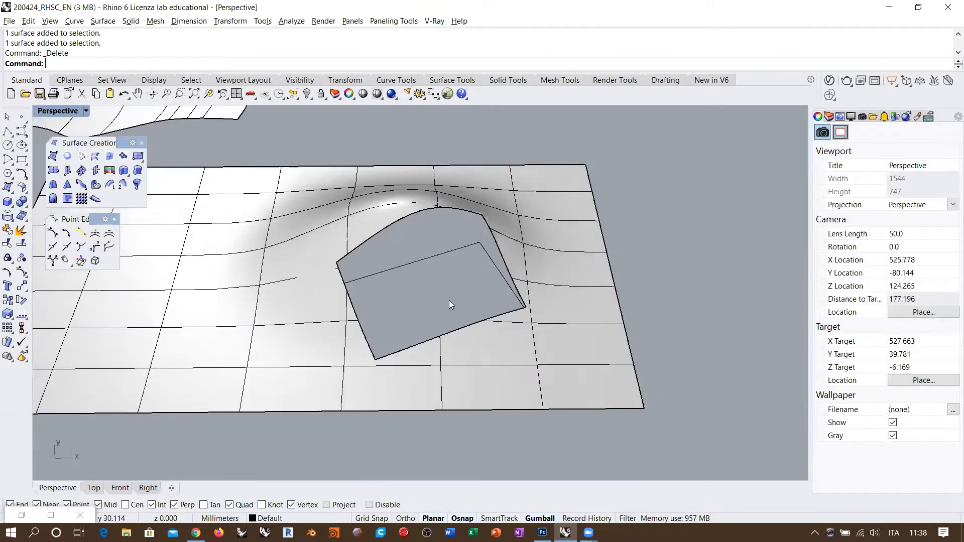
{"action": "right_click_drag", "start_coordinate": [461, 274], "coordinate": [435, 276], "text": "shift"}
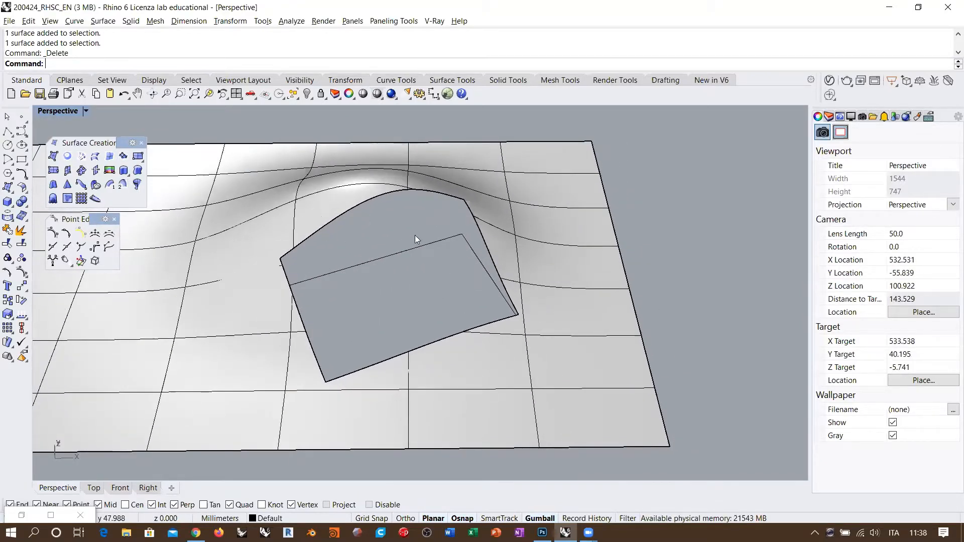
{"action": "right_click_drag", "start_coordinate": [381, 232], "coordinate": [396, 232]}
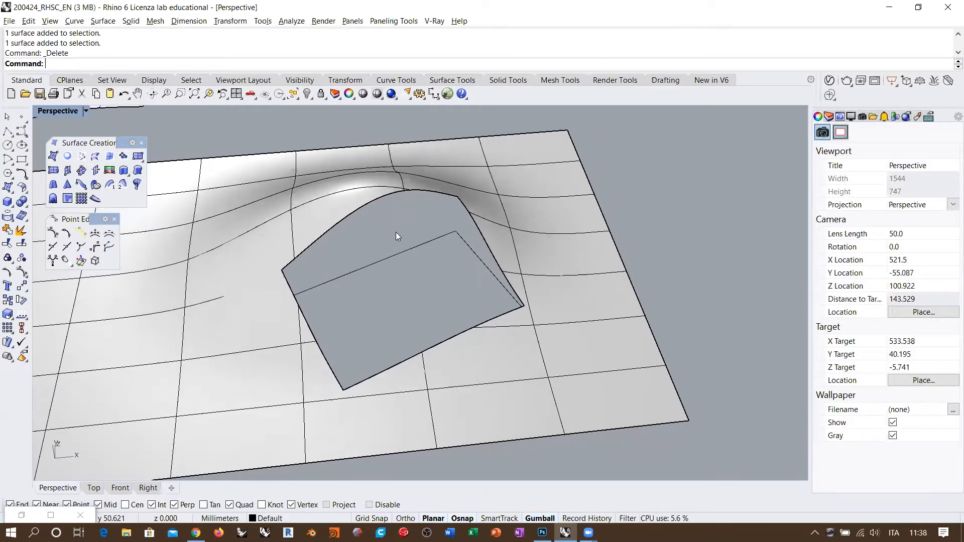
{"action": "left_click", "coordinate": [122, 184]}
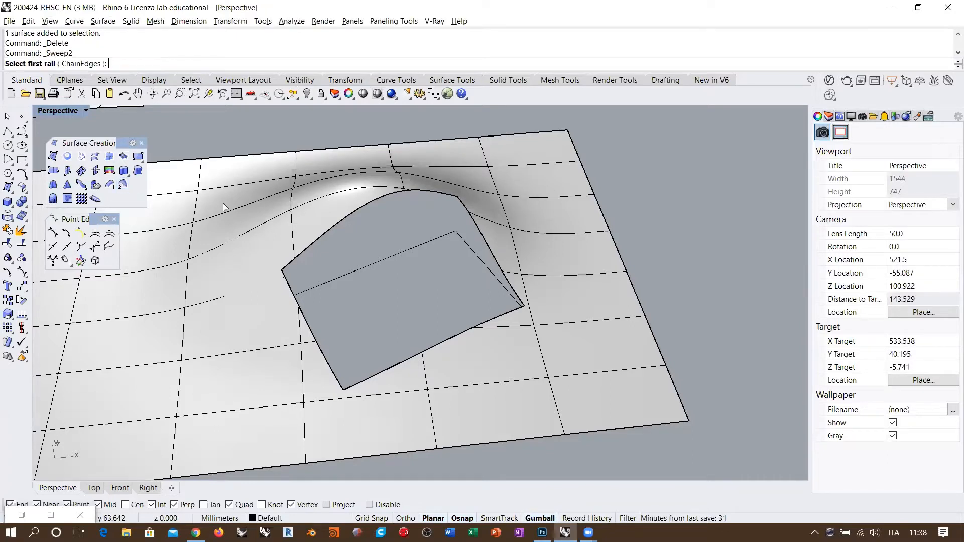
{"action": "left_click", "coordinate": [301, 256]}
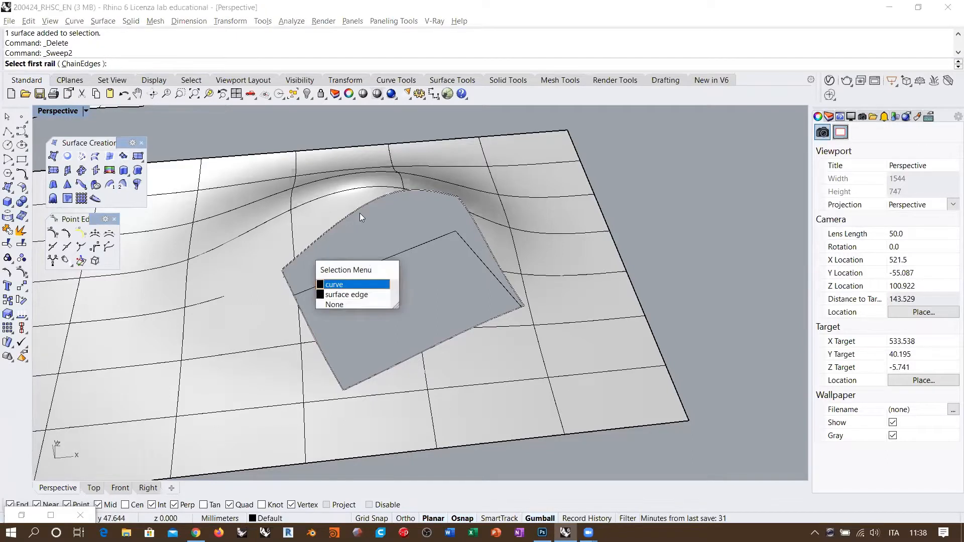
{"action": "left_click", "coordinate": [338, 298]}
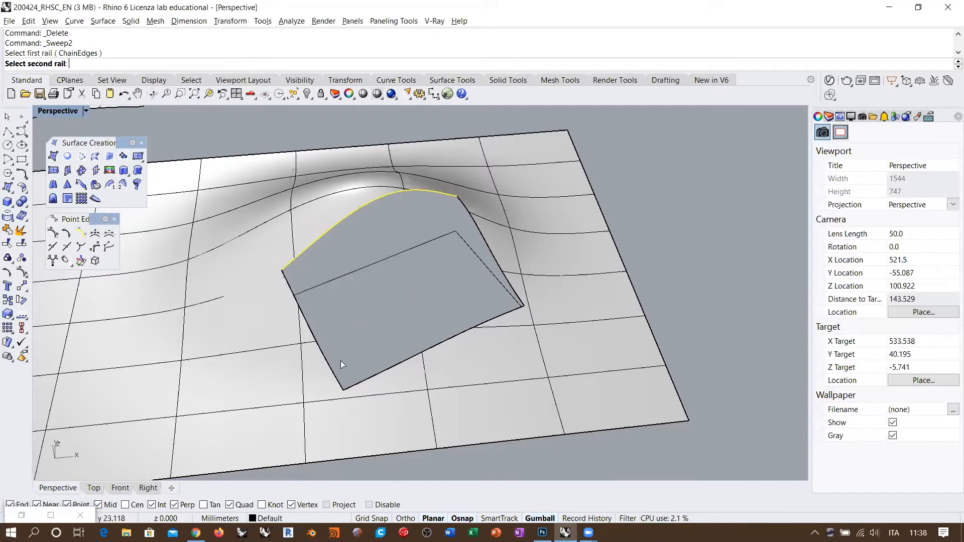
{"action": "left_click", "coordinate": [368, 395]}
{"action": "left_click", "coordinate": [363, 384]}
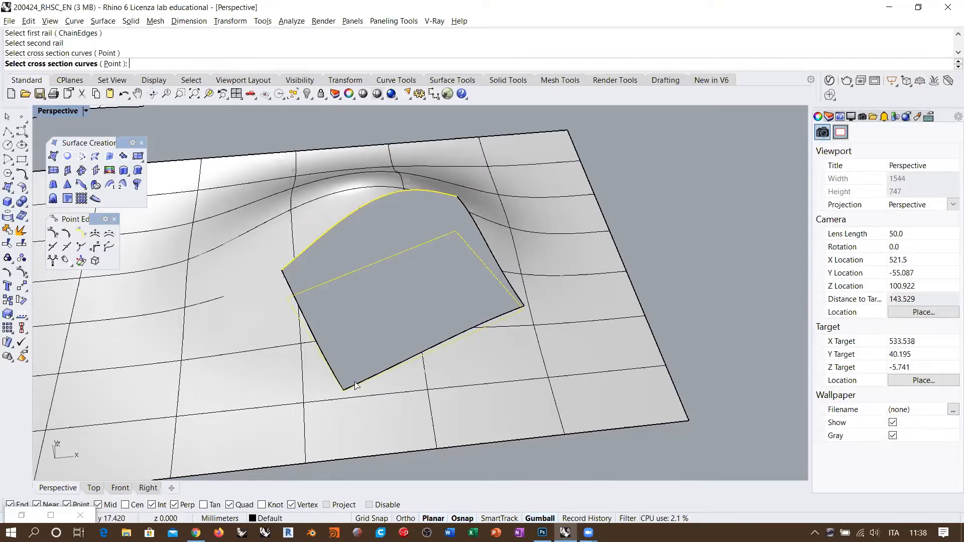
{"action": "left_click", "coordinate": [358, 385]}
{"action": "key", "text": "Escape"}
Step: Start a two-rail sweep using the surface edge along the opening's arched side and the opposite lower surface edge as rails
{"action": "right_click_drag", "start_coordinate": [340, 315], "coordinate": [369, 265]}
{"action": "scroll", "coordinate": [369, 266], "scroll_direction": "up", "scroll_amount": 2}
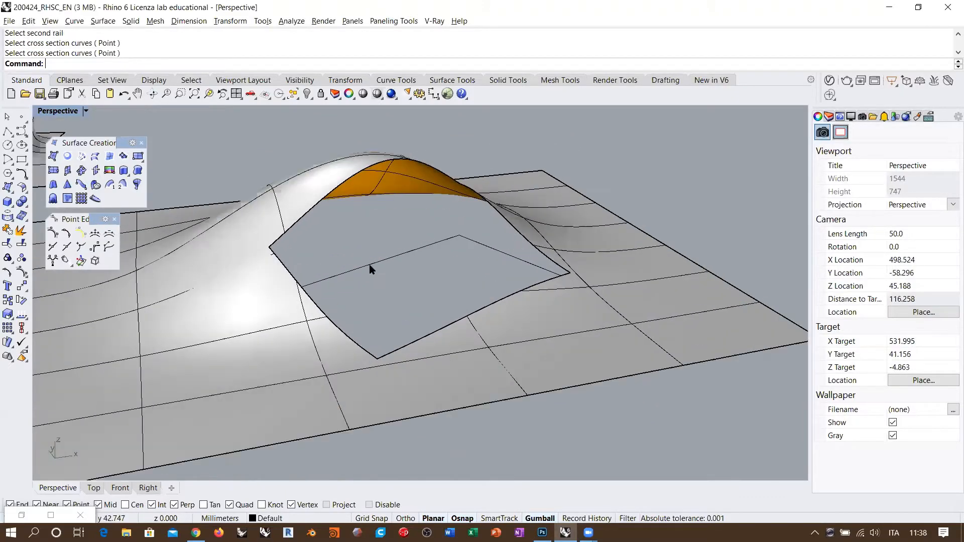
{"action": "right_click", "coordinate": [351, 257]}
{"action": "left_click", "coordinate": [292, 233]}
{"action": "left_click", "coordinate": [327, 272]}
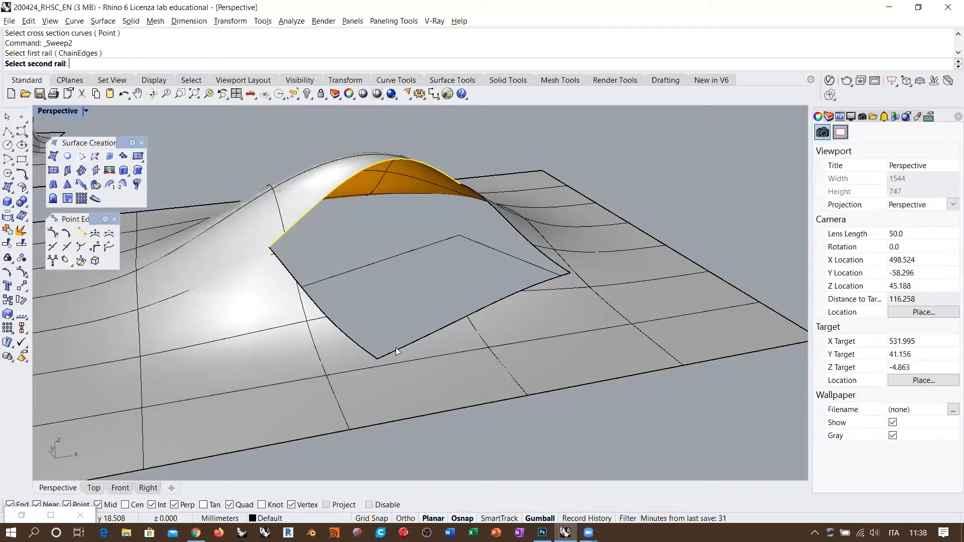
{"action": "left_click", "coordinate": [398, 350]}
{"action": "left_click", "coordinate": [430, 391]}
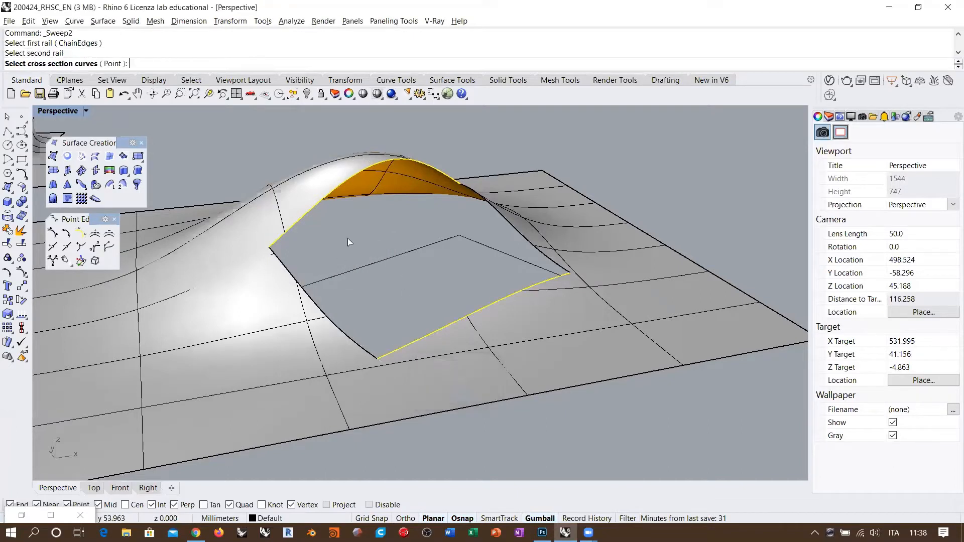
Step: Use the two remaining surface edges of the opening as the sweep's cross sections and accept the selection
{"action": "left_click", "coordinate": [356, 344]}
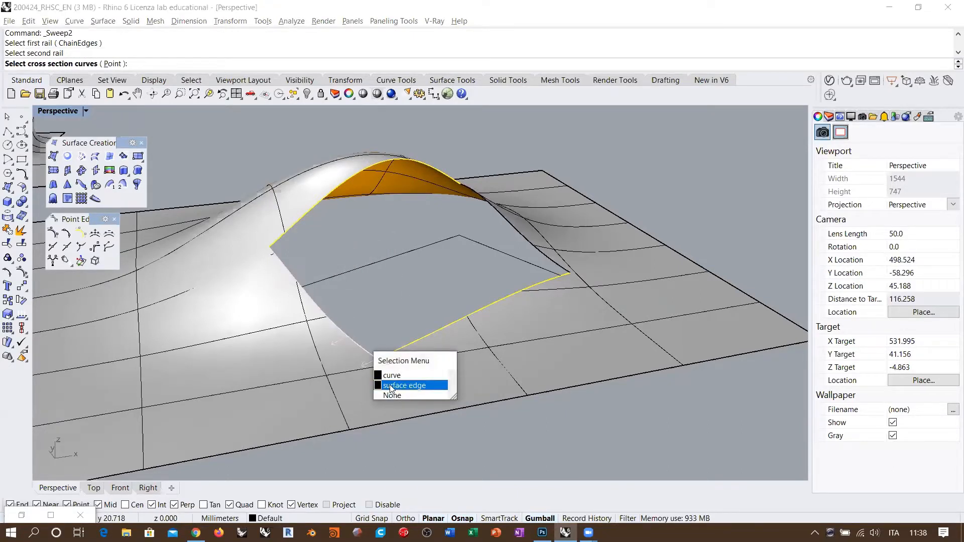
{"action": "left_click", "coordinate": [409, 385]}
{"action": "left_click", "coordinate": [554, 261]}
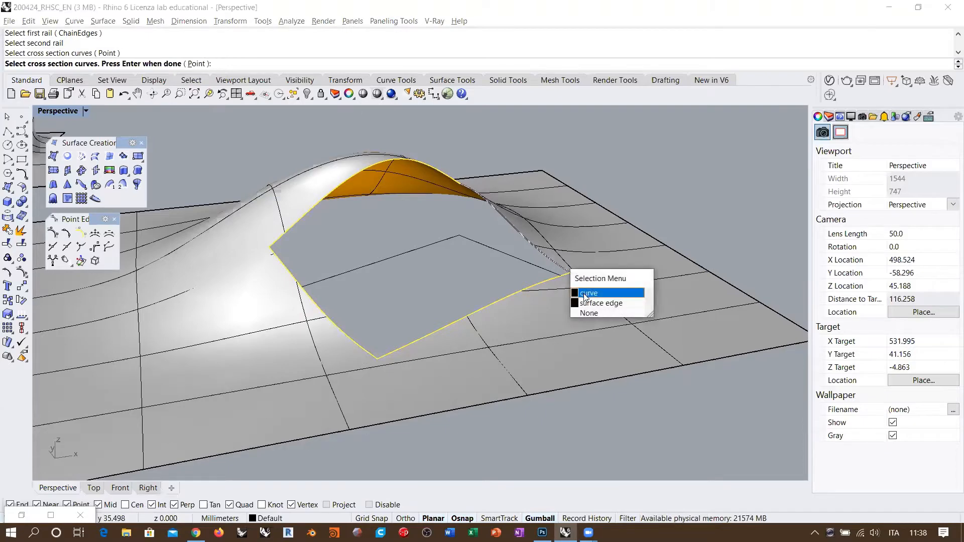
{"action": "left_click", "coordinate": [577, 302]}
{"action": "right_click_drag", "start_coordinate": [577, 302], "coordinate": [389, 273]}
{"action": "right_click", "coordinate": [391, 256]}
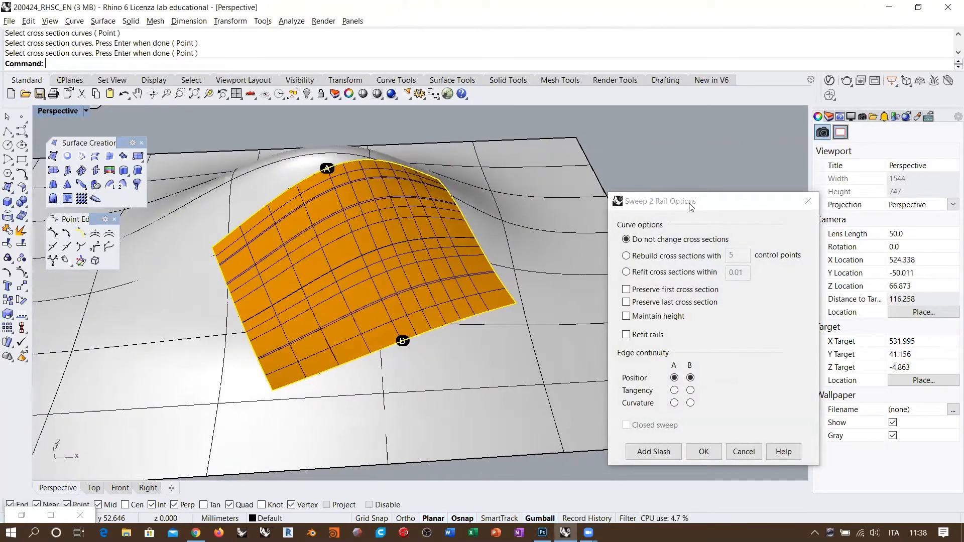
Step: Set the sweep's edge continuity to Curvature on both rails A and B and create the surface
{"action": "left_click_drag", "start_coordinate": [690, 205], "coordinate": [675, 124]}
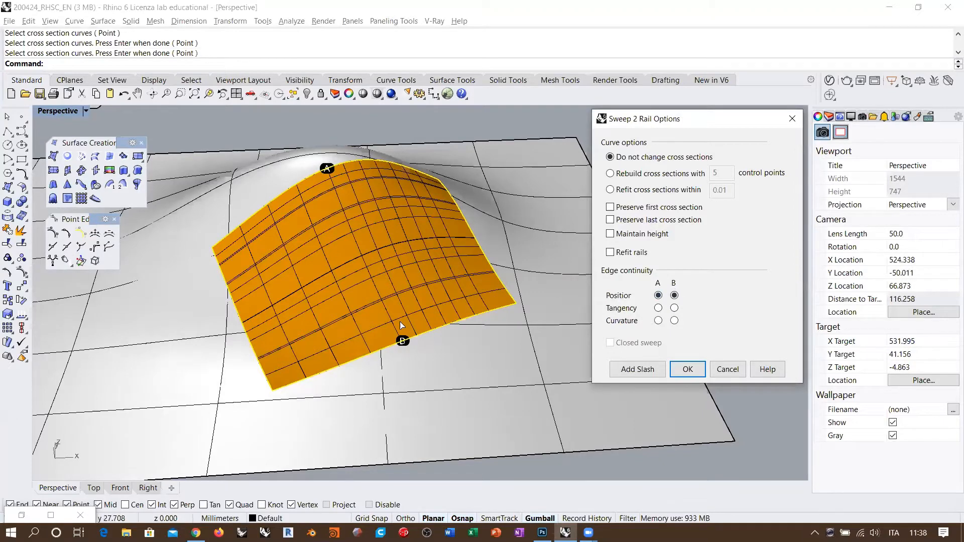
{"action": "right_click_drag", "start_coordinate": [340, 249], "coordinate": [354, 221]}
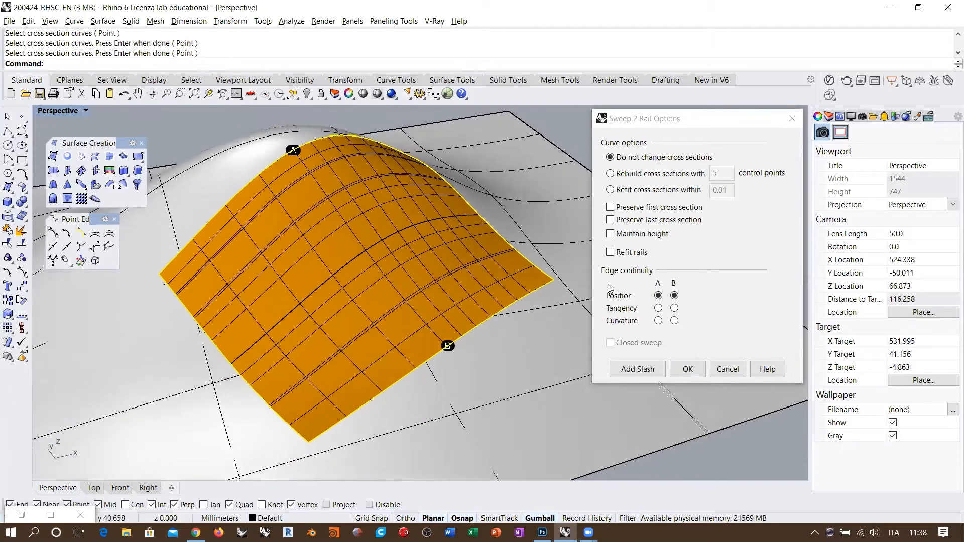
{"action": "left_click", "coordinate": [658, 321]}
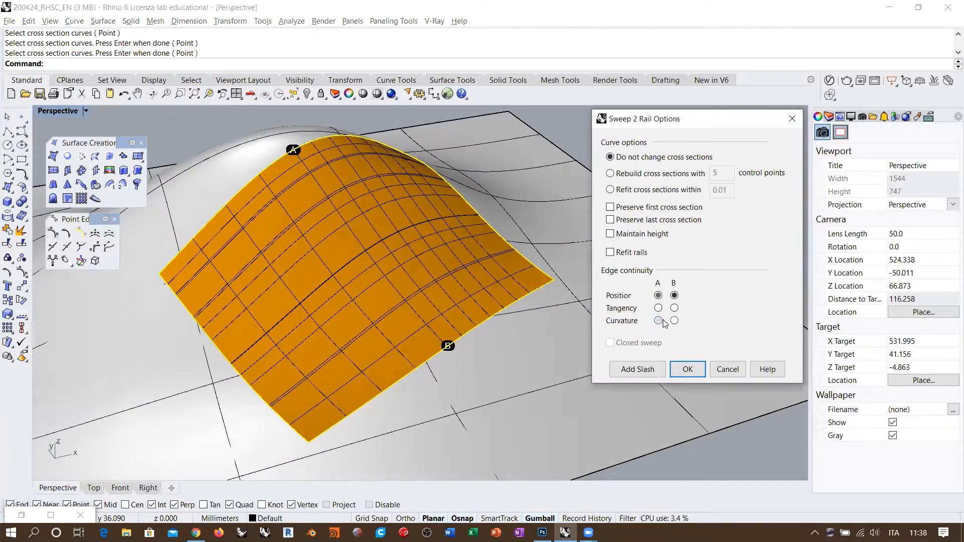
{"action": "left_click", "coordinate": [673, 321]}
{"action": "right_click_drag", "start_coordinate": [385, 291], "coordinate": [409, 256]}
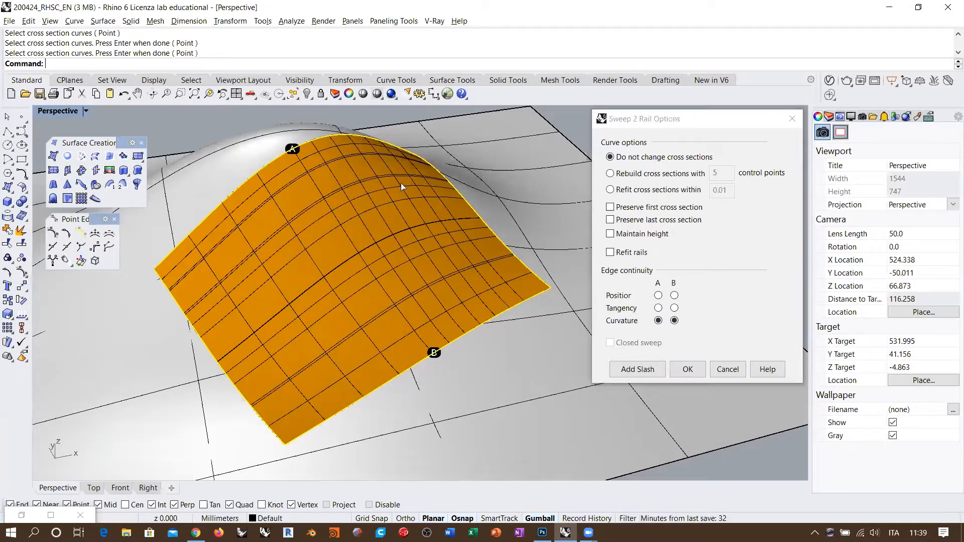
{"action": "left_click", "coordinate": [687, 369]}
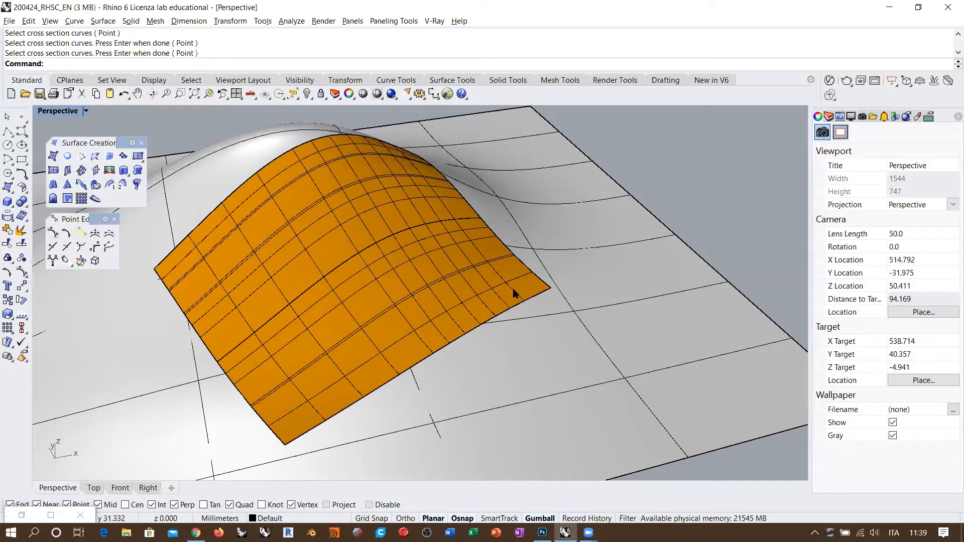
Step: Flip the swept surface's normal direction and reverse its V direction
{"action": "right_click_drag", "start_coordinate": [450, 280], "coordinate": [168, 280]}
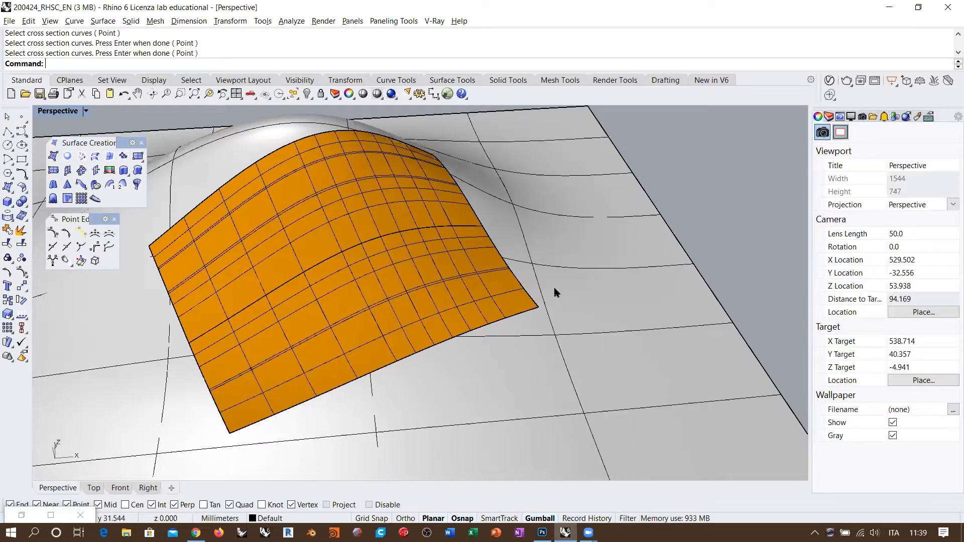
{"action": "right_click_drag", "start_coordinate": [258, 295], "coordinate": [343, 300]}
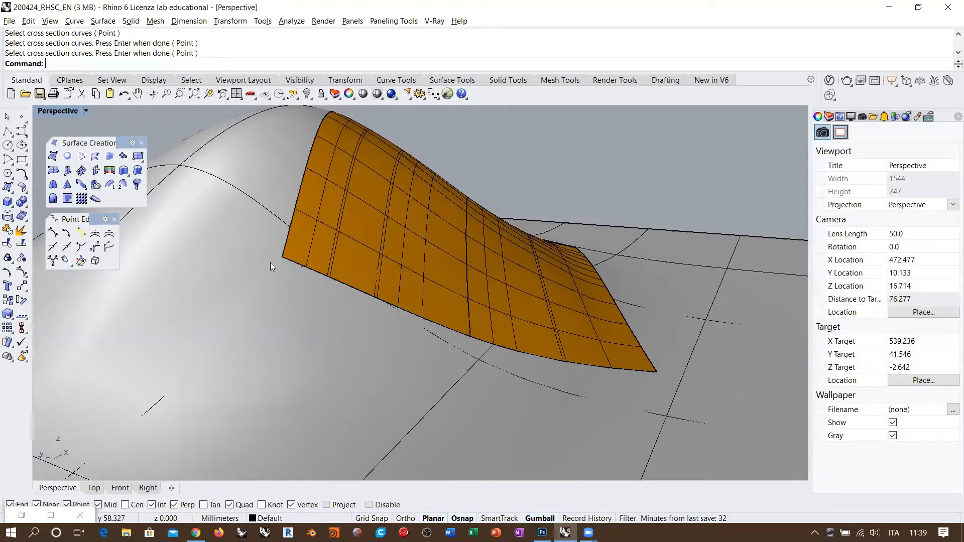
{"action": "right_click_drag", "start_coordinate": [280, 258], "coordinate": [305, 257]}
{"action": "left_click", "coordinate": [305, 257]}
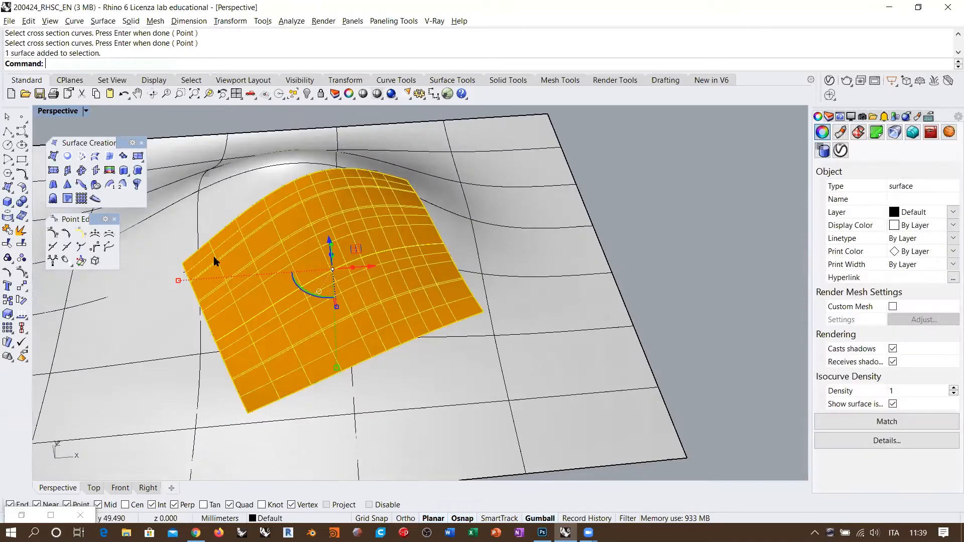
{"action": "left_click", "coordinate": [22, 300]}
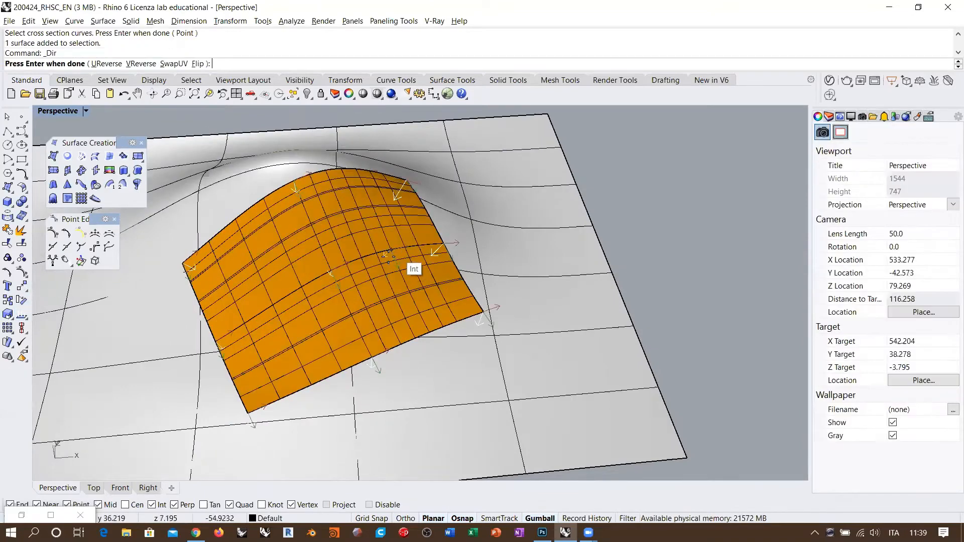
{"action": "right_click_drag", "start_coordinate": [413, 267], "coordinate": [322, 226]}
{"action": "left_click", "coordinate": [198, 64]}
{"action": "scroll", "coordinate": [315, 224], "scroll_direction": "up", "scroll_amount": 5}
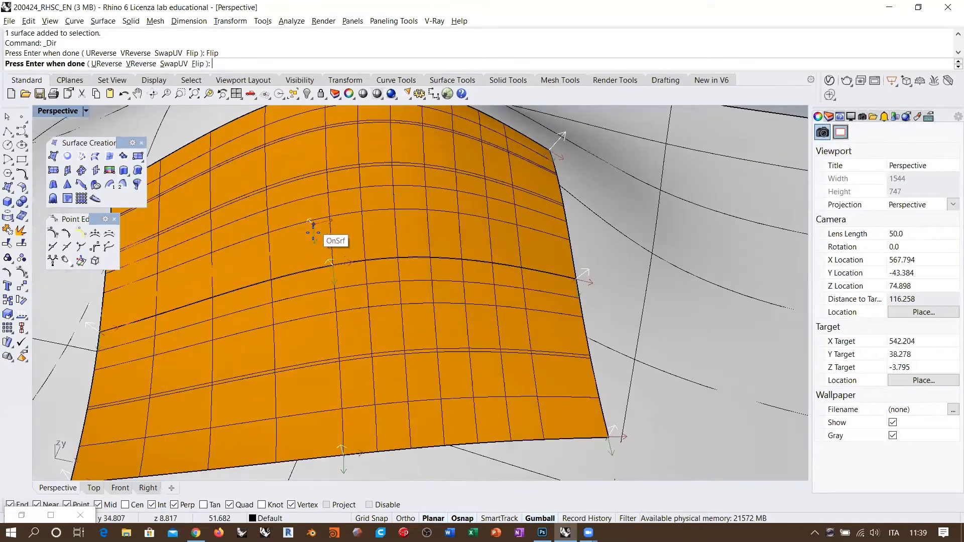
{"action": "left_click", "coordinate": [153, 66]}
{"action": "right_click", "coordinate": [347, 262]}
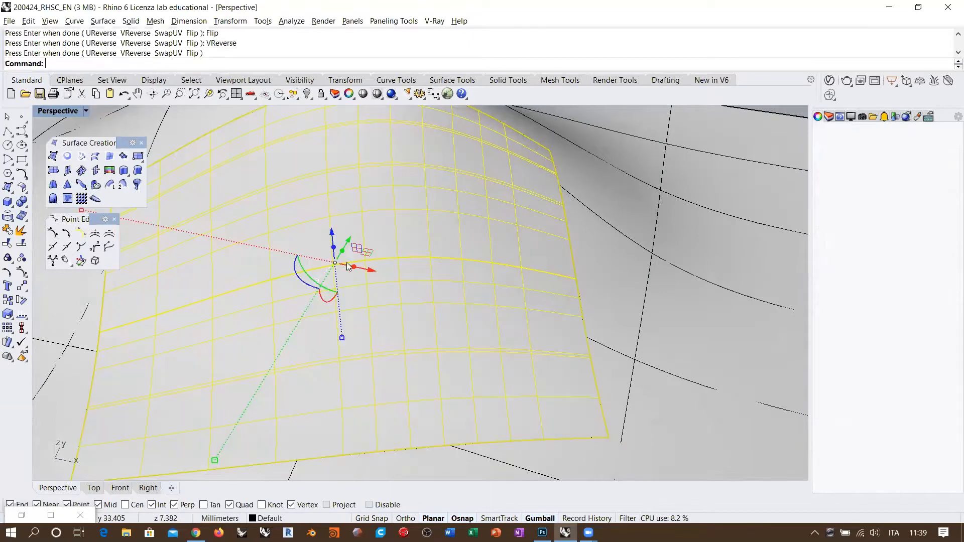
Step: Apply zebra analysis to both the swept surface and the surrounding bumped surface, and clear the selection
{"action": "scroll", "coordinate": [429, 266], "scroll_direction": "down", "scroll_amount": 6}
{"action": "right_click_drag", "start_coordinate": [429, 266], "coordinate": [496, 282]}
{"action": "left_click", "coordinate": [354, 243], "text": "shift"}
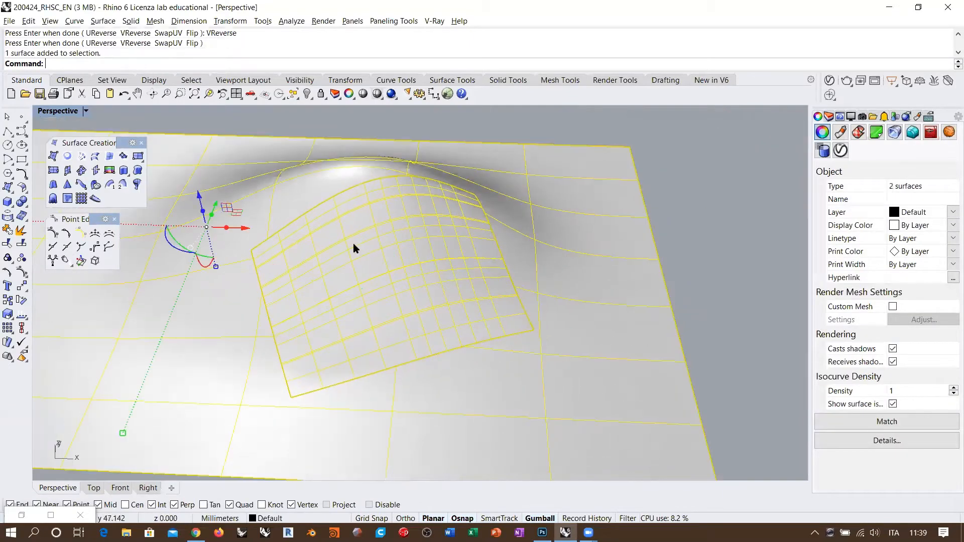
{"action": "right_click", "coordinate": [250, 52]}
{"action": "left_click", "coordinate": [291, 122]}
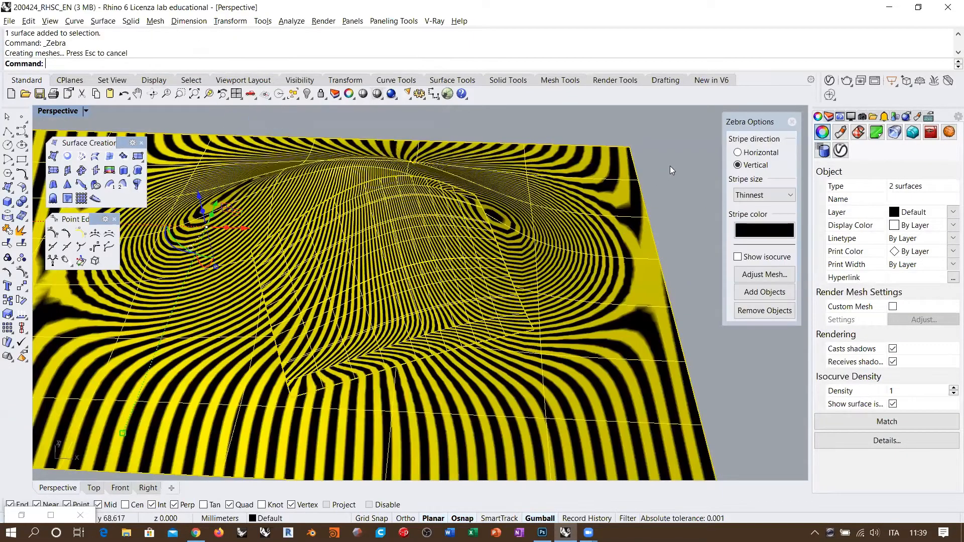
{"action": "key", "text": "Escape"}
Step: Examine the zebra stripe continuity across each edge of the swept surface, and end the analysis
{"action": "scroll", "coordinate": [394, 376], "scroll_direction": "up", "scroll_amount": 4}
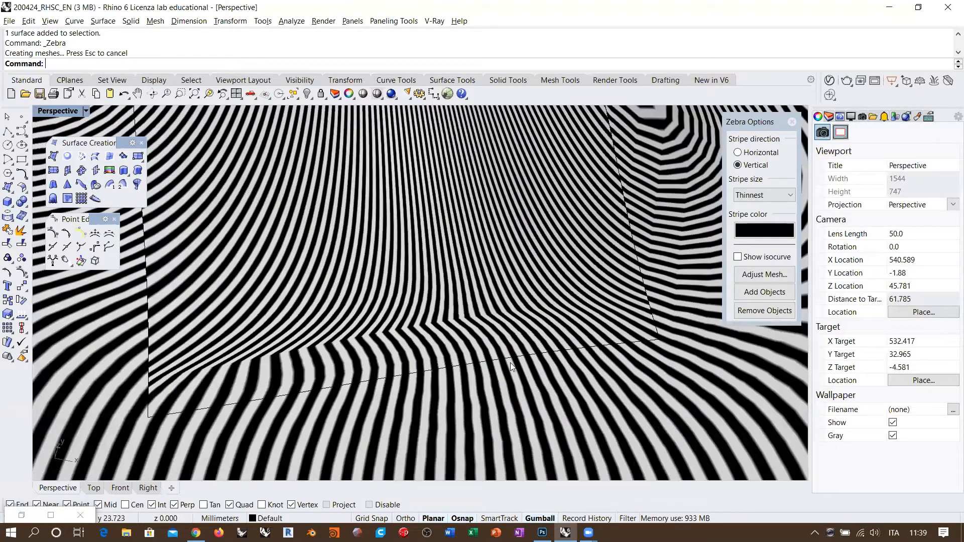
{"action": "right_click_drag", "start_coordinate": [437, 221], "coordinate": [282, 234], "text": "shift"}
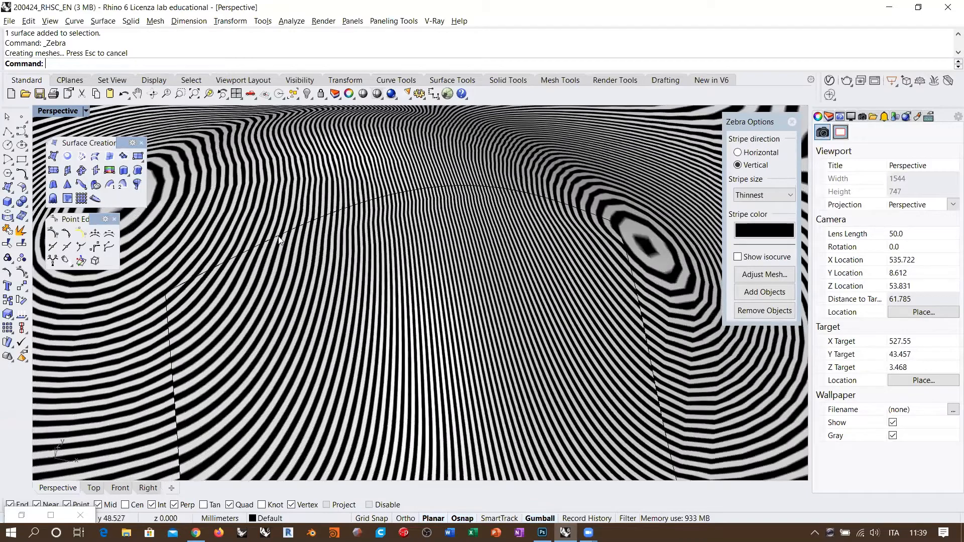
{"action": "right_click_drag", "start_coordinate": [414, 191], "coordinate": [278, 282]}
{"action": "scroll", "coordinate": [258, 273], "scroll_direction": "up", "scroll_amount": 5}
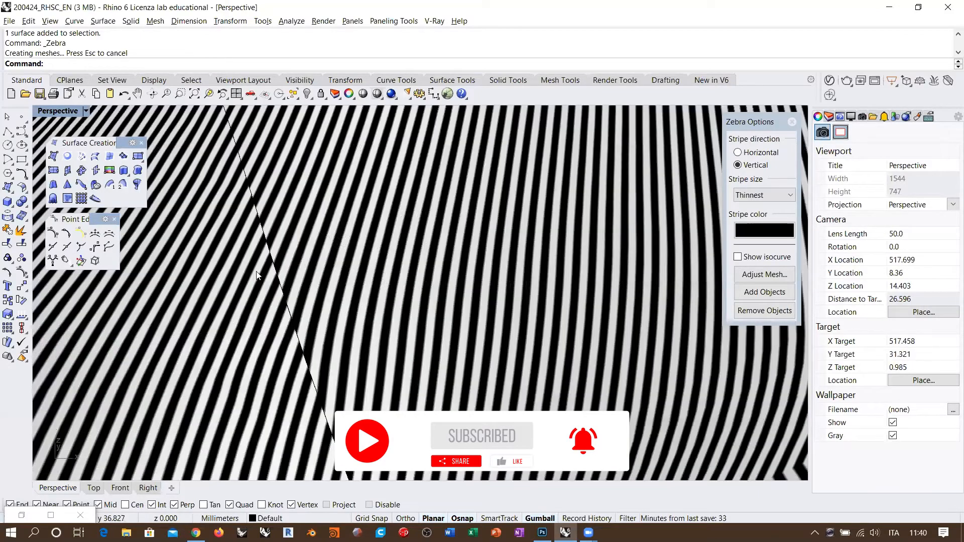
{"action": "right_click_drag", "start_coordinate": [301, 247], "coordinate": [275, 265]}
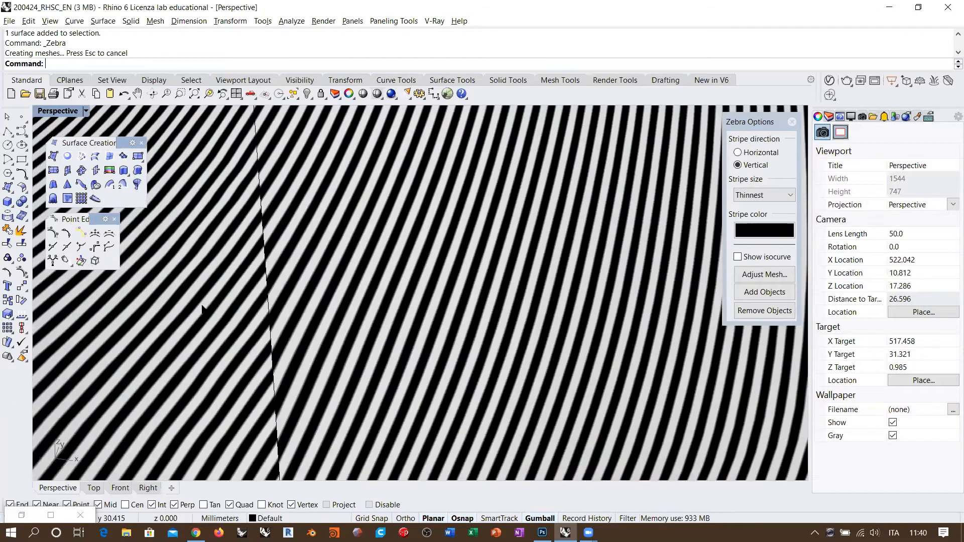
{"action": "scroll", "coordinate": [276, 267], "scroll_direction": "down", "scroll_amount": 10}
{"action": "right_click_drag", "start_coordinate": [351, 289], "coordinate": [449, 310], "text": "shift"}
{"action": "right_click_drag", "start_coordinate": [485, 364], "coordinate": [481, 392]}
{"action": "scroll", "coordinate": [445, 321], "scroll_direction": "up", "scroll_amount": 16}
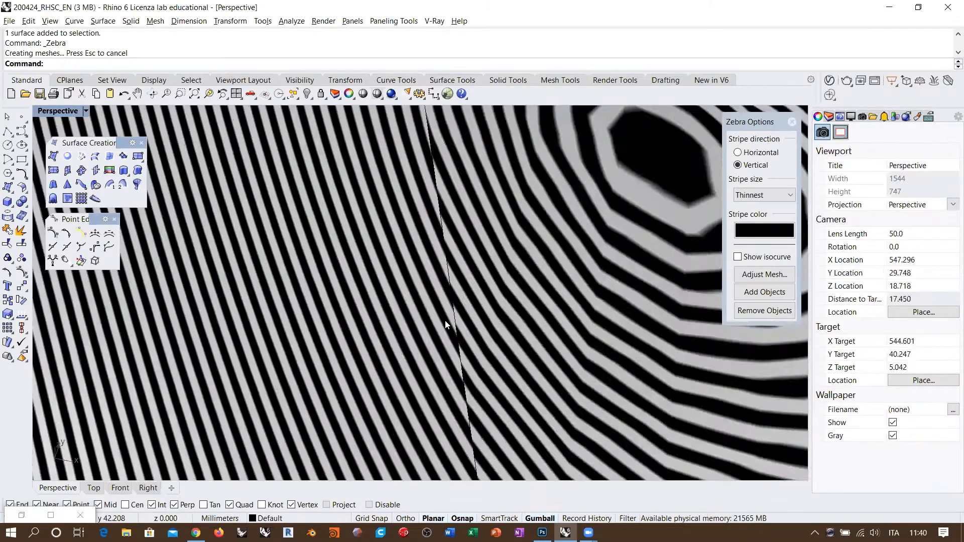
{"action": "scroll", "coordinate": [537, 268], "scroll_direction": "down", "scroll_amount": 7}
{"action": "scroll", "coordinate": [537, 266], "scroll_direction": "down", "scroll_amount": 10}
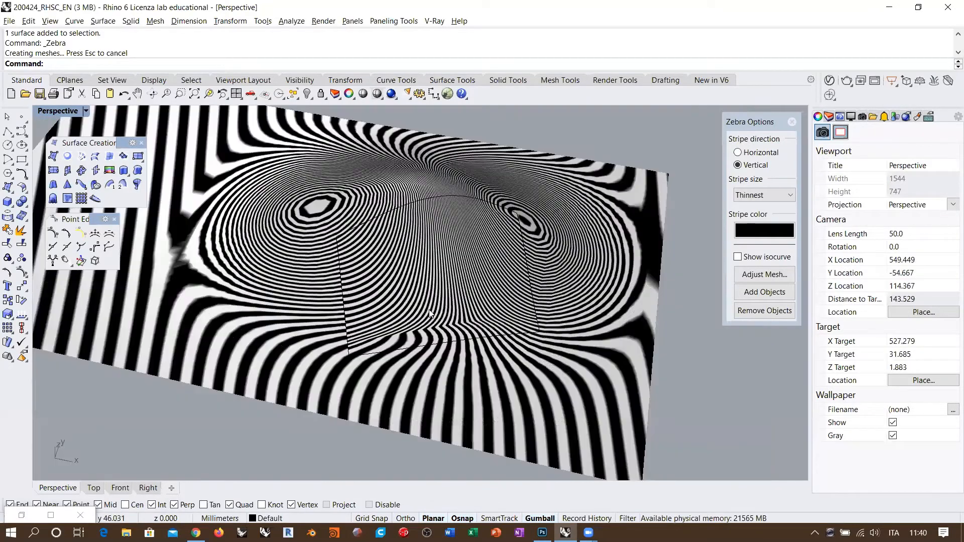
{"action": "right_click_drag", "start_coordinate": [537, 266], "coordinate": [417, 284]}
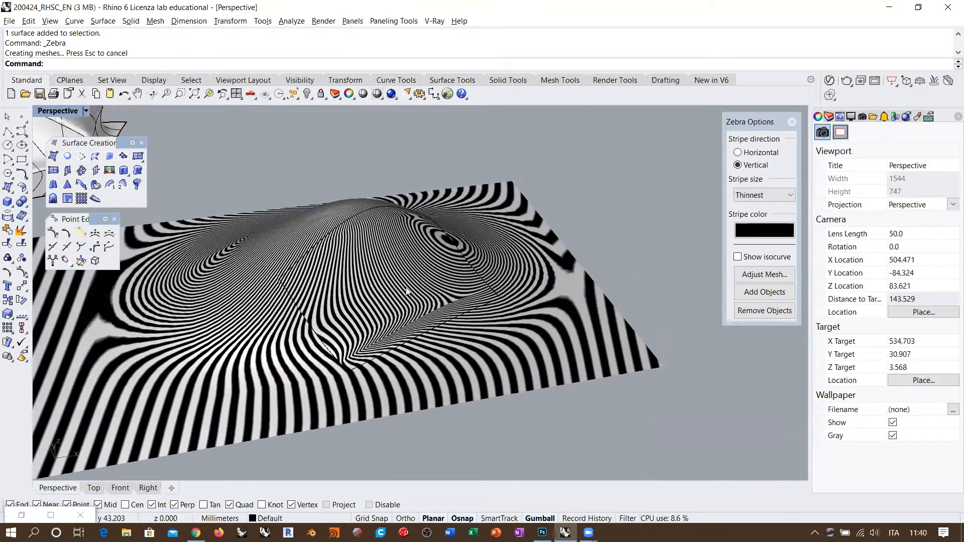
{"action": "left_click", "coordinate": [792, 122]}
Step: Delete the swept surface from the opening in the bump
{"action": "right_click_drag", "start_coordinate": [403, 300], "coordinate": [368, 274]}
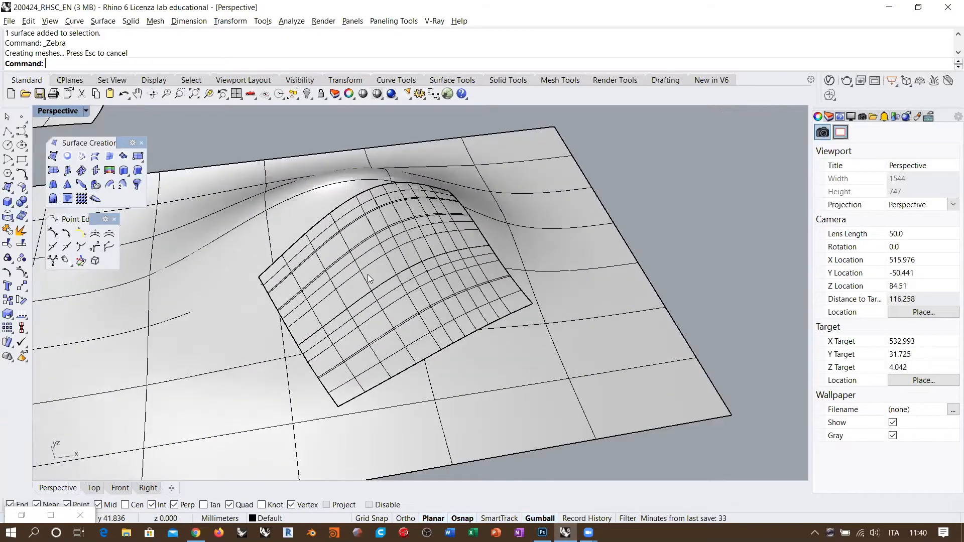
{"action": "left_click", "coordinate": [367, 274]}
{"action": "key", "text": "Delete"}
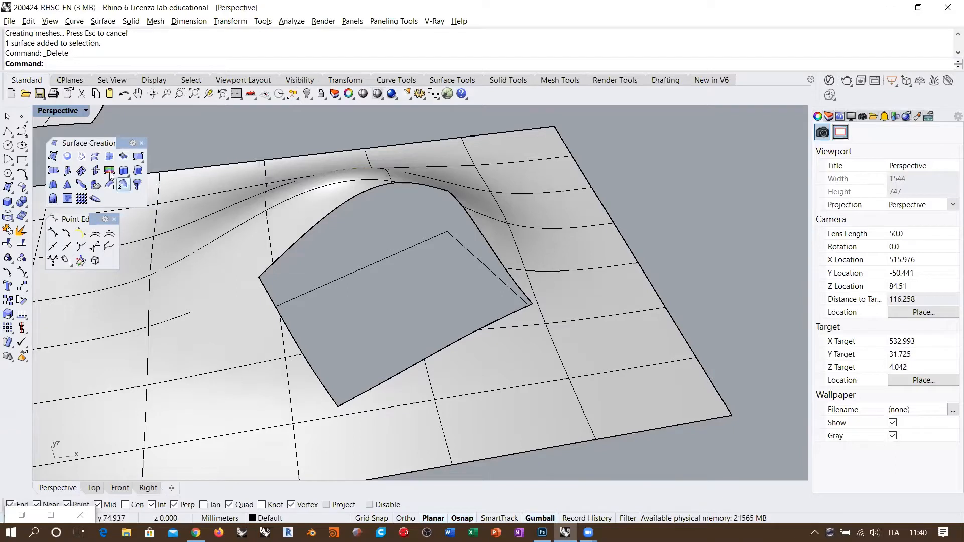
Step: Start a surface from a curve network and choose the four surface edges around the opening in the bump as its curves
{"action": "left_click", "coordinate": [83, 157]}
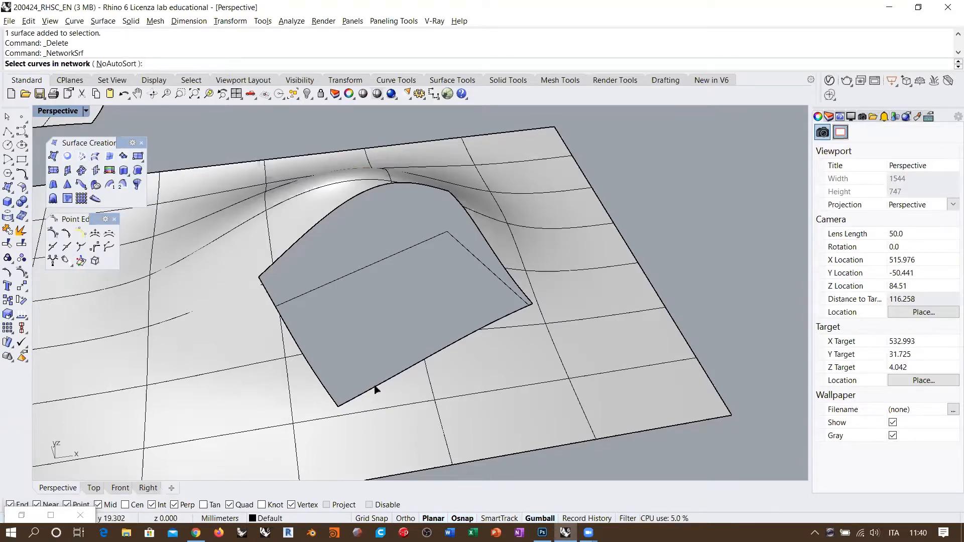
{"action": "left_click", "coordinate": [473, 333]}
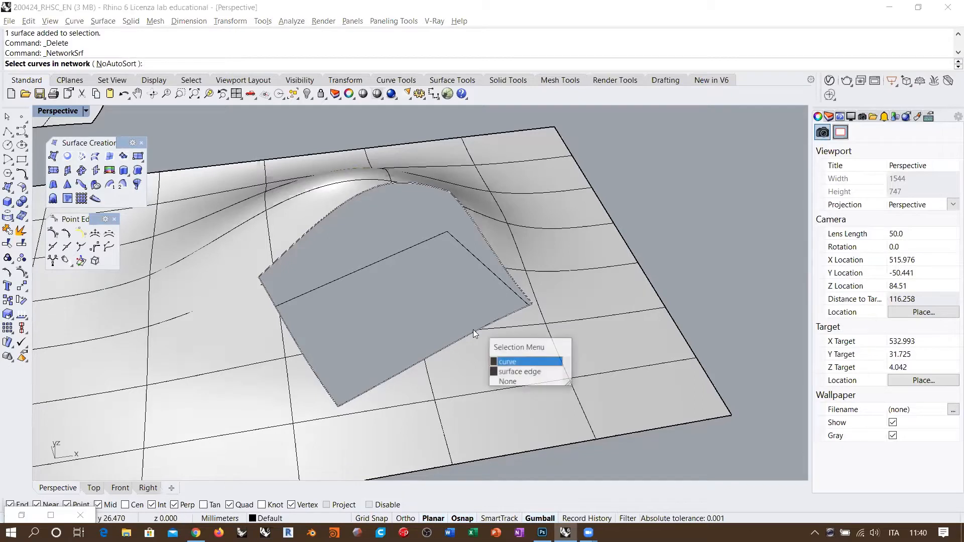
{"action": "left_click", "coordinate": [510, 370]}
{"action": "left_click", "coordinate": [478, 221]}
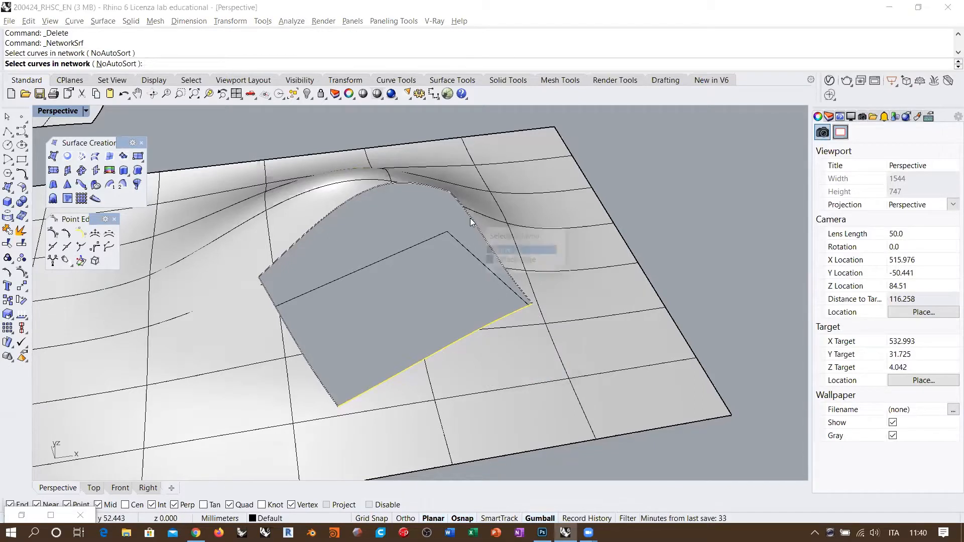
{"action": "left_click", "coordinate": [514, 259]}
{"action": "left_click", "coordinate": [401, 189]}
{"action": "left_click", "coordinate": [436, 226]}
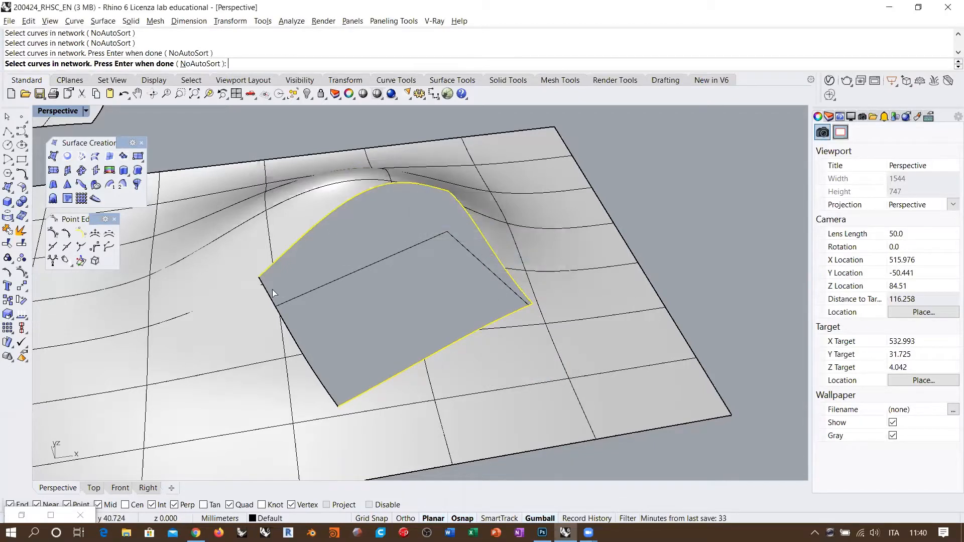
{"action": "left_click", "coordinate": [272, 291]}
{"action": "left_click", "coordinate": [307, 335]}
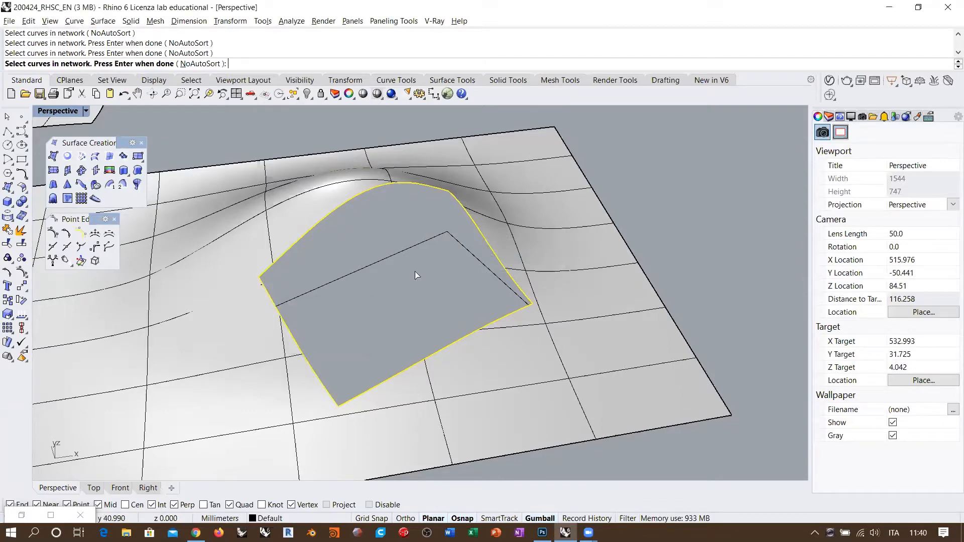
{"action": "right_click", "coordinate": [415, 271]}
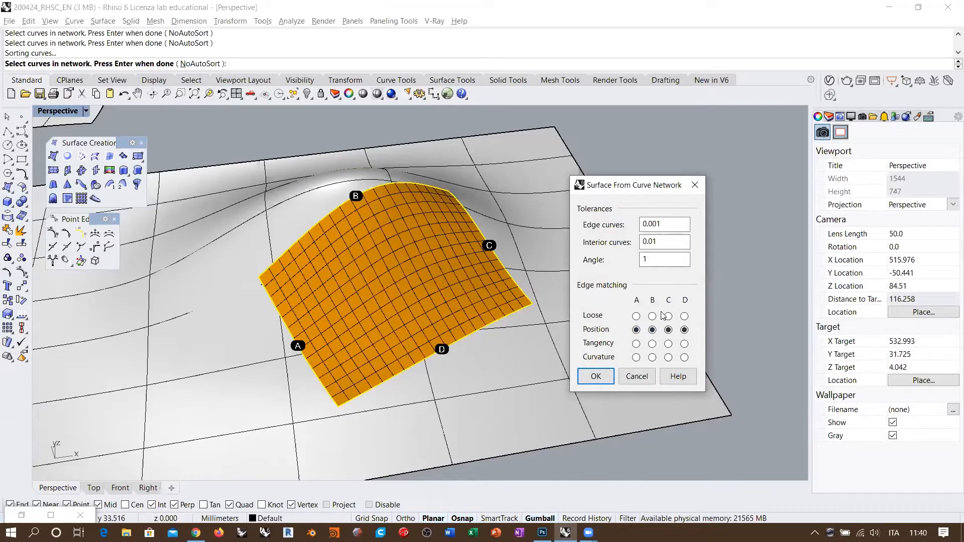
Step: Set edge matching to Curvature for edges A, B, C and D and create the network surface
{"action": "left_click", "coordinate": [636, 358]}
{"action": "left_click", "coordinate": [652, 357]}
{"action": "left_click", "coordinate": [668, 357]}
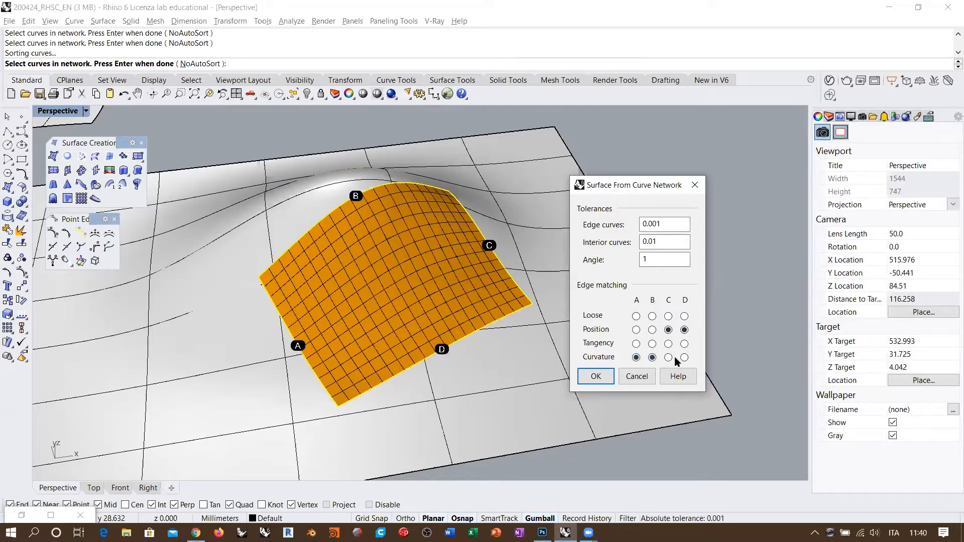
{"action": "left_click", "coordinate": [684, 358]}
{"action": "left_click", "coordinate": [595, 376]}
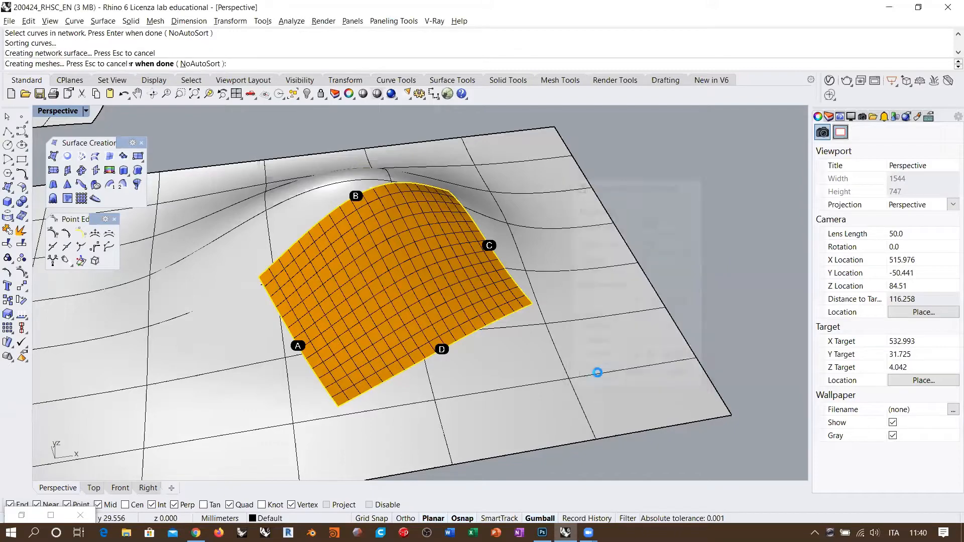
Step: Flip the network surface's normal direction and swap its U and V directions
{"action": "right_click_drag", "start_coordinate": [587, 288], "coordinate": [446, 273]}
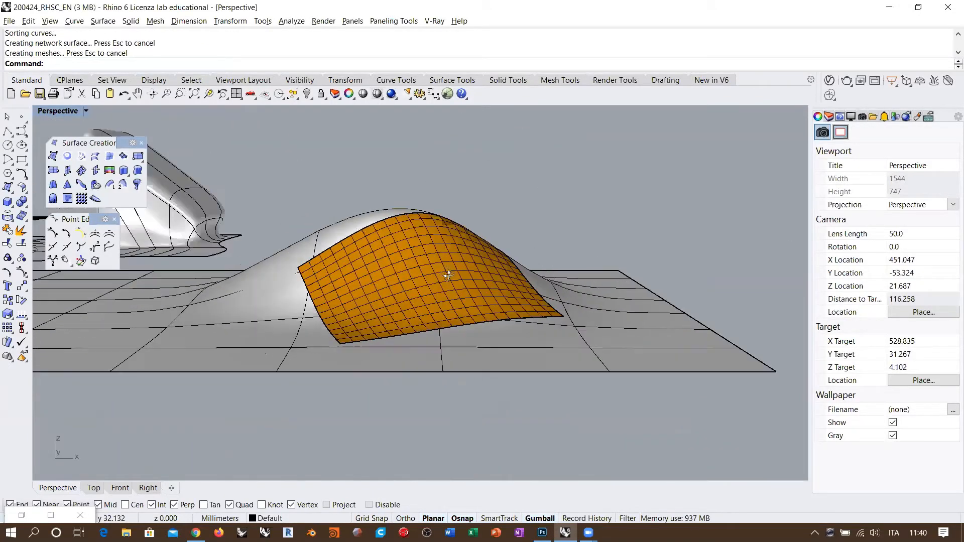
{"action": "right_click_drag", "start_coordinate": [421, 344], "coordinate": [558, 335]}
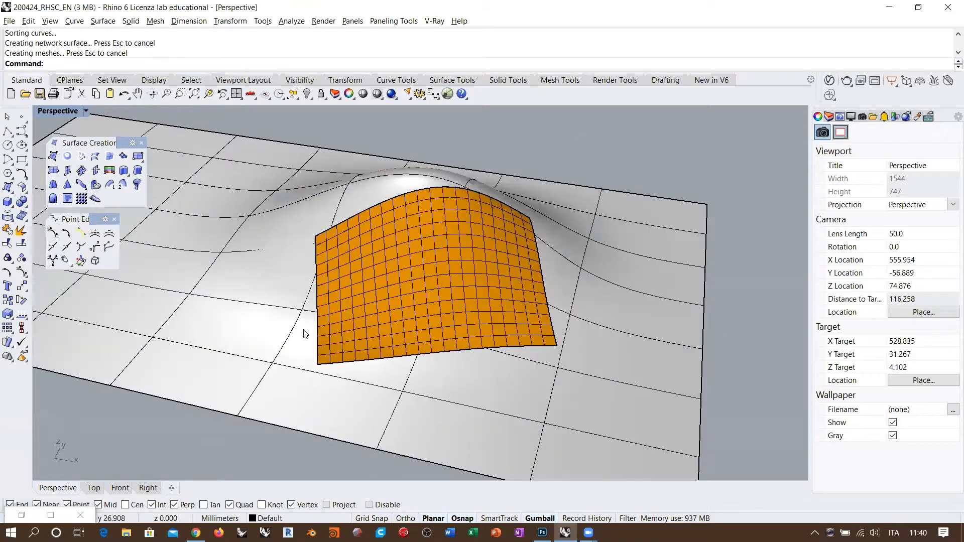
{"action": "mouse_move", "coordinate": [476, 286]}
{"action": "right_mouse_down"}
{"action": "mouse_move", "coordinate": [495, 299]}
{"action": "mouse_move", "coordinate": [481, 281]}
{"action": "right_mouse_up"}
{"action": "left_click", "coordinate": [432, 278]}
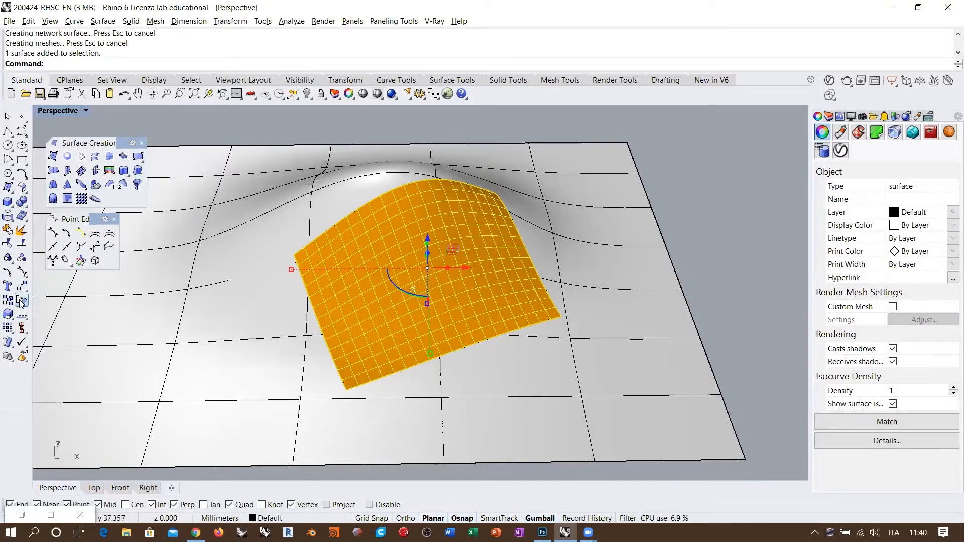
{"action": "left_click", "coordinate": [22, 314]}
{"action": "scroll", "coordinate": [454, 271], "scroll_direction": "up", "scroll_amount": 4}
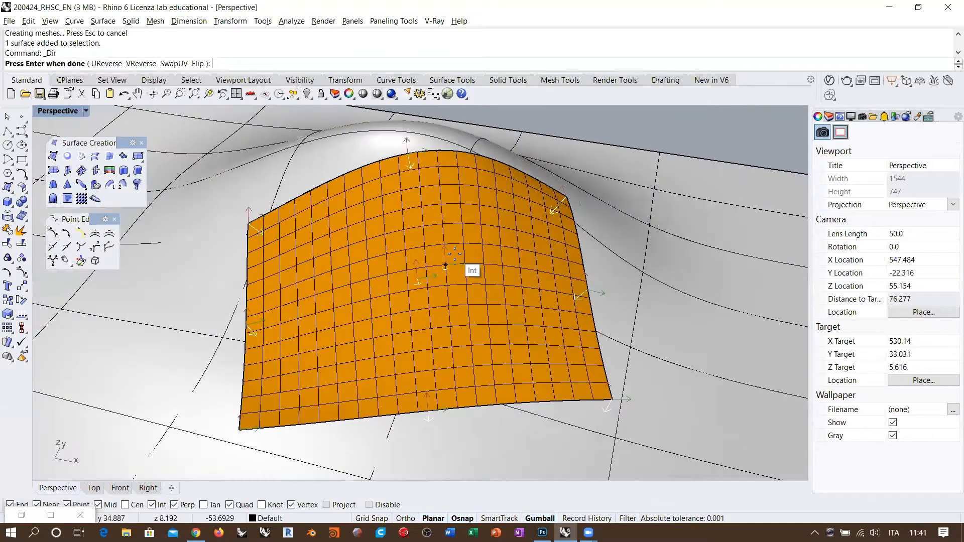
{"action": "left_click", "coordinate": [197, 64]}
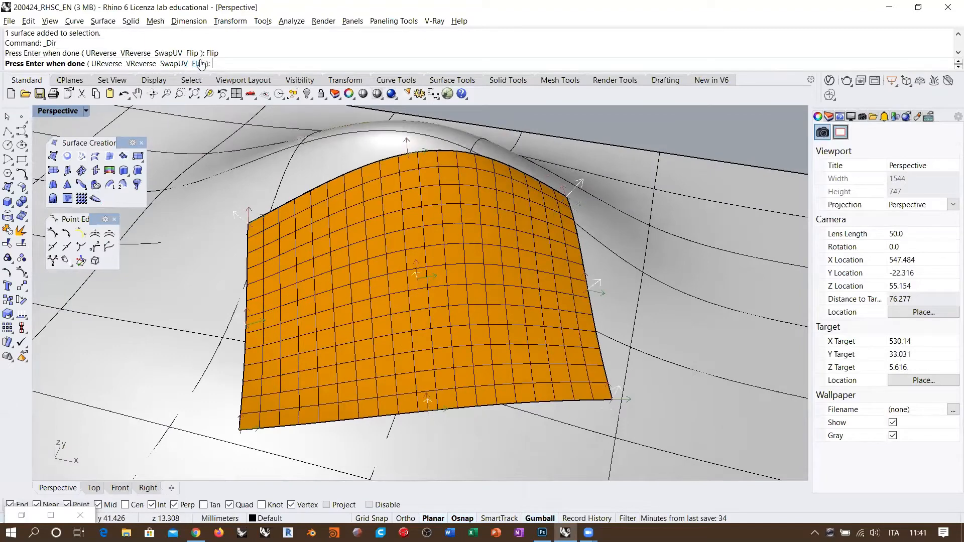
{"action": "left_click", "coordinate": [174, 64]}
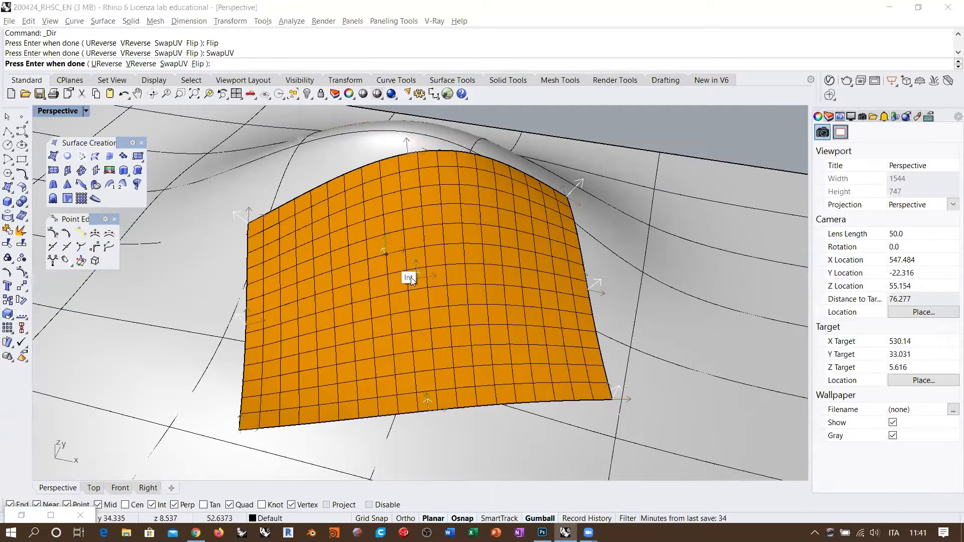
{"action": "right_click", "coordinate": [472, 328]}
{"action": "right_click_drag", "start_coordinate": [471, 328], "coordinate": [344, 187]}
{"action": "left_click", "coordinate": [577, 175]}
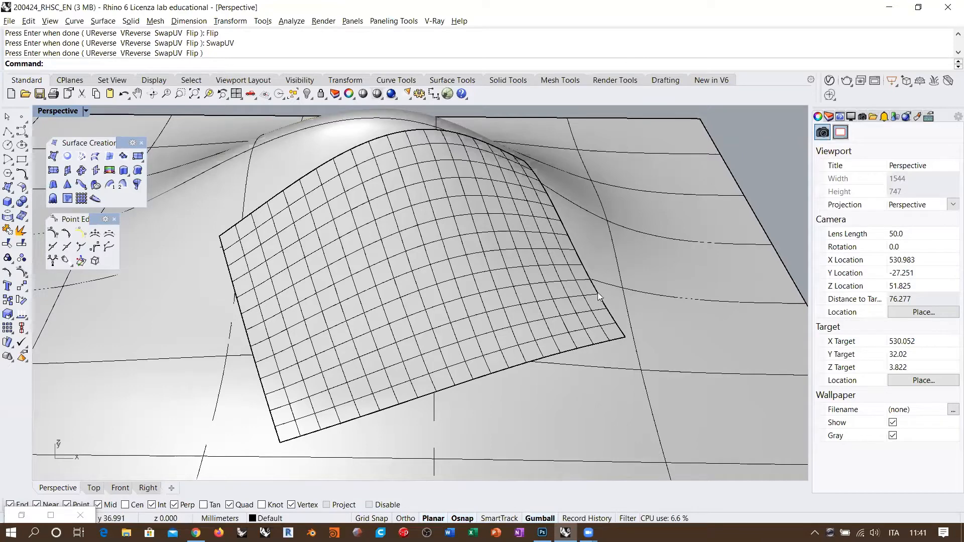
Step: Apply zebra analysis to both the network surface and the surrounding bumped surface
{"action": "right_click_drag", "start_coordinate": [506, 254], "coordinate": [435, 301], "text": "shift"}
{"action": "left_click", "coordinate": [631, 330]}
{"action": "left_click", "coordinate": [420, 277], "text": "shift"}
{"action": "scroll", "coordinate": [421, 277], "scroll_direction": "down", "scroll_amount": 4}
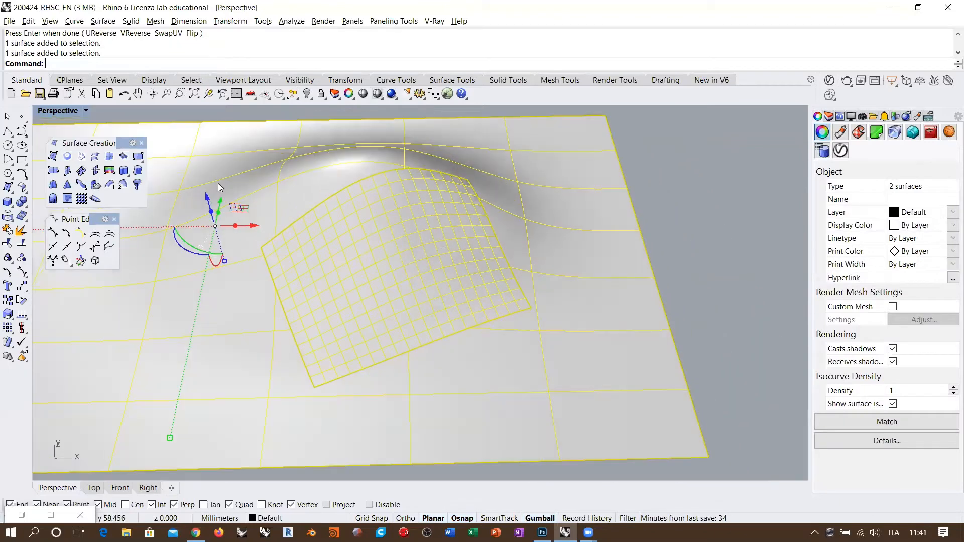
{"action": "right_click", "coordinate": [257, 62]}
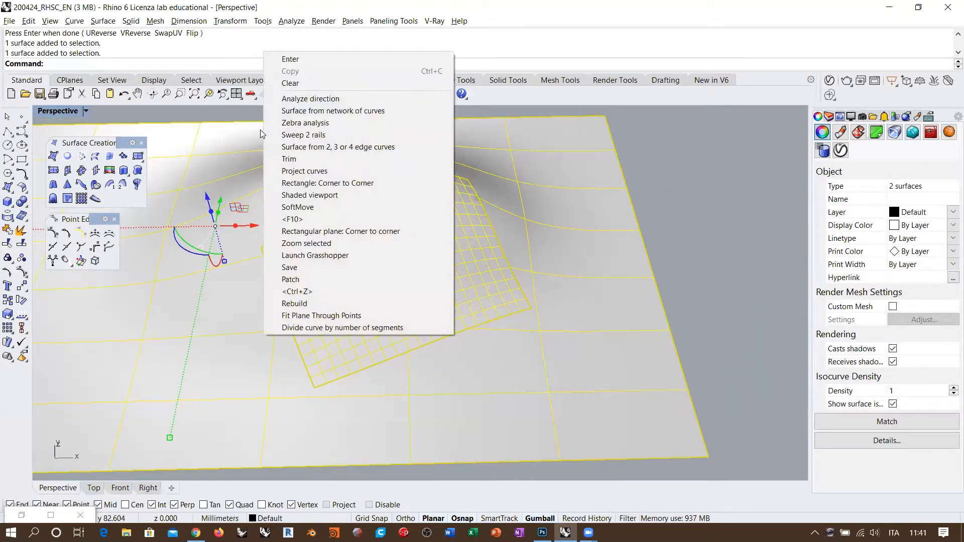
{"action": "left_click", "coordinate": [301, 123]}
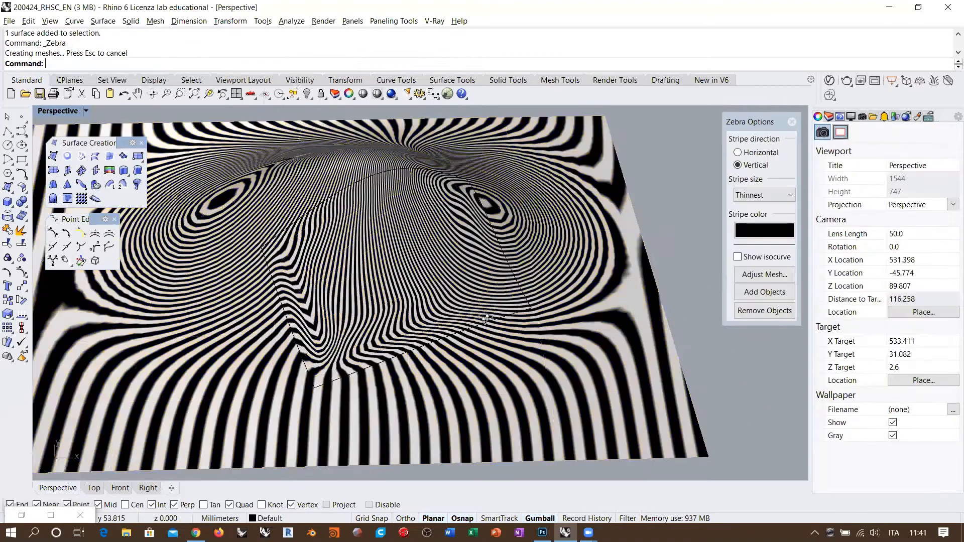
Step: Examine the zebra stripe continuity along the edges and corners of the network surface, and end the analysis
{"action": "scroll", "coordinate": [418, 340], "scroll_direction": "up", "scroll_amount": 3}
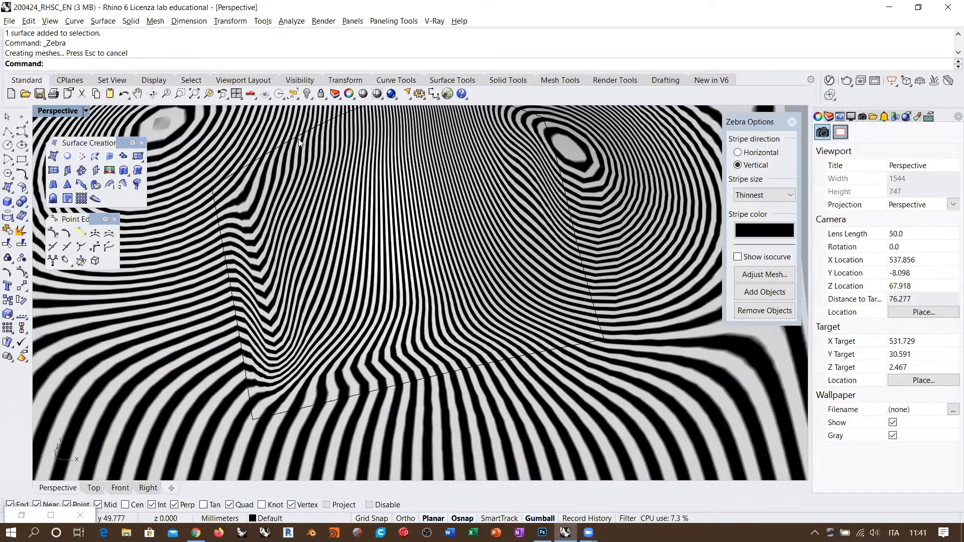
{"action": "scroll", "coordinate": [310, 345], "scroll_direction": "up", "scroll_amount": 8}
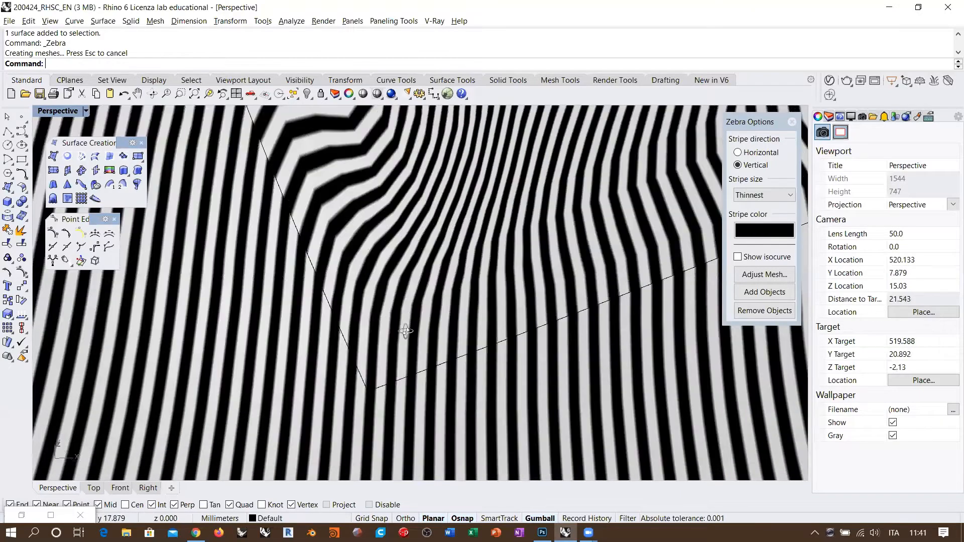
{"action": "scroll", "coordinate": [408, 382], "scroll_direction": "up", "scroll_amount": 4}
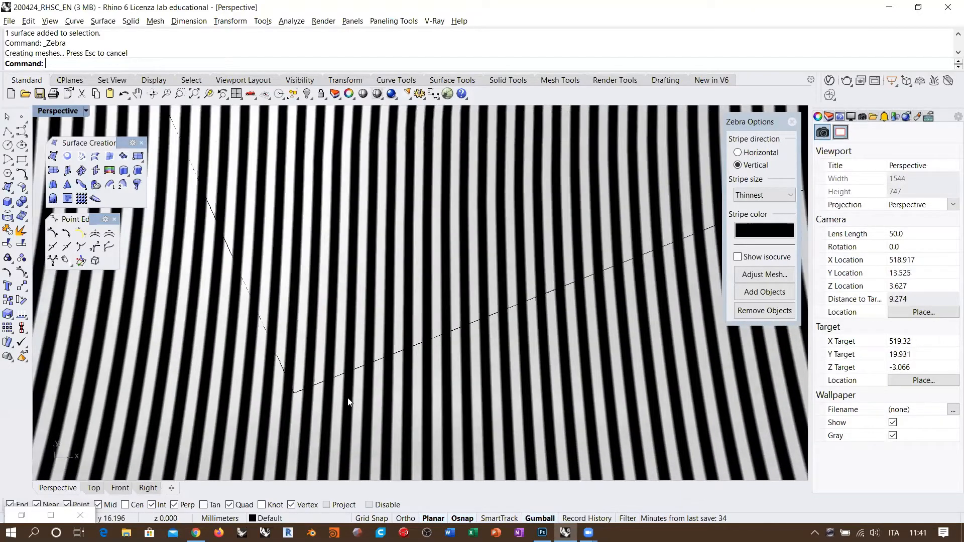
{"action": "scroll", "coordinate": [348, 398], "scroll_direction": "down", "scroll_amount": 5}
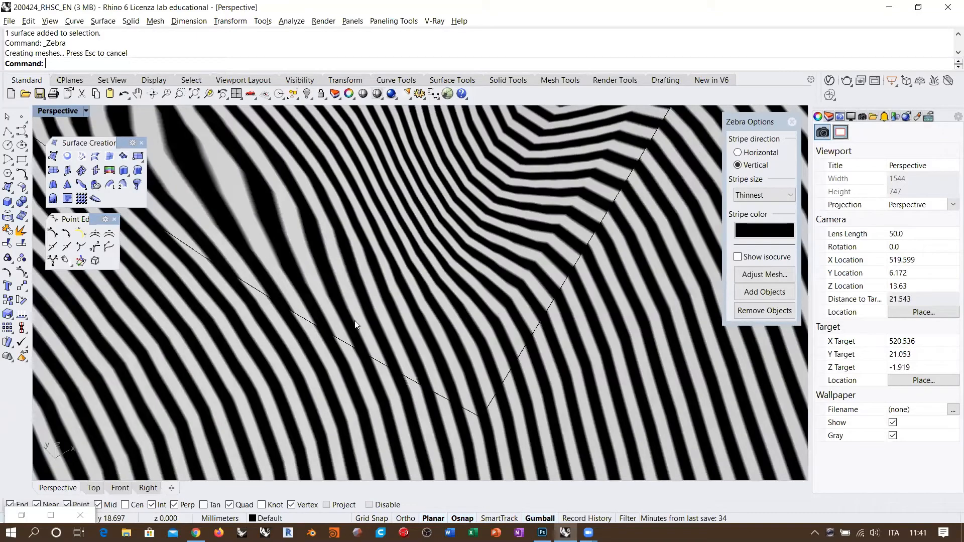
{"action": "scroll", "coordinate": [354, 320], "scroll_direction": "down", "scroll_amount": 10}
{"action": "right_click_drag", "start_coordinate": [354, 320], "coordinate": [536, 345]}
{"action": "scroll", "coordinate": [402, 291], "scroll_direction": "up", "scroll_amount": 10}
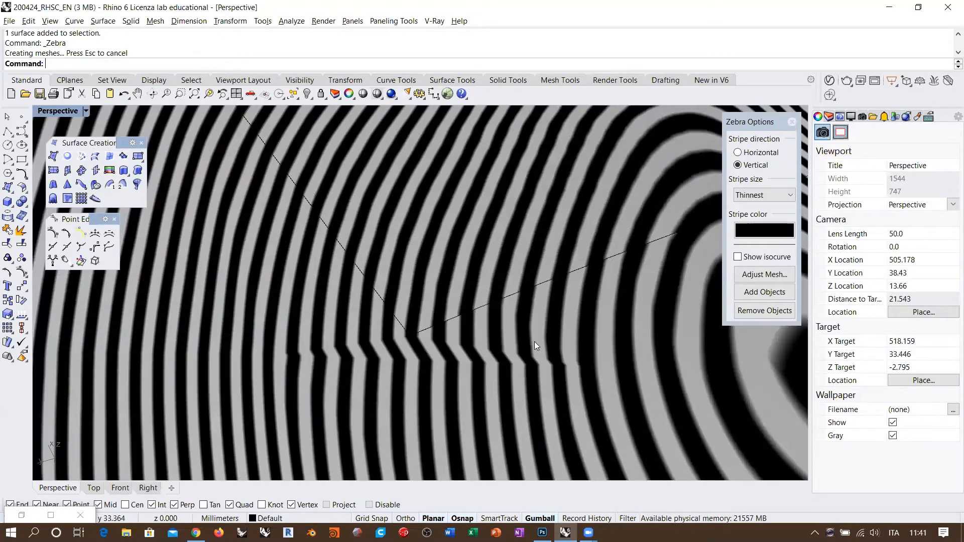
{"action": "scroll", "coordinate": [433, 327], "scroll_direction": "down", "scroll_amount": 4}
{"action": "right_click_drag", "start_coordinate": [433, 328], "coordinate": [590, 332]}
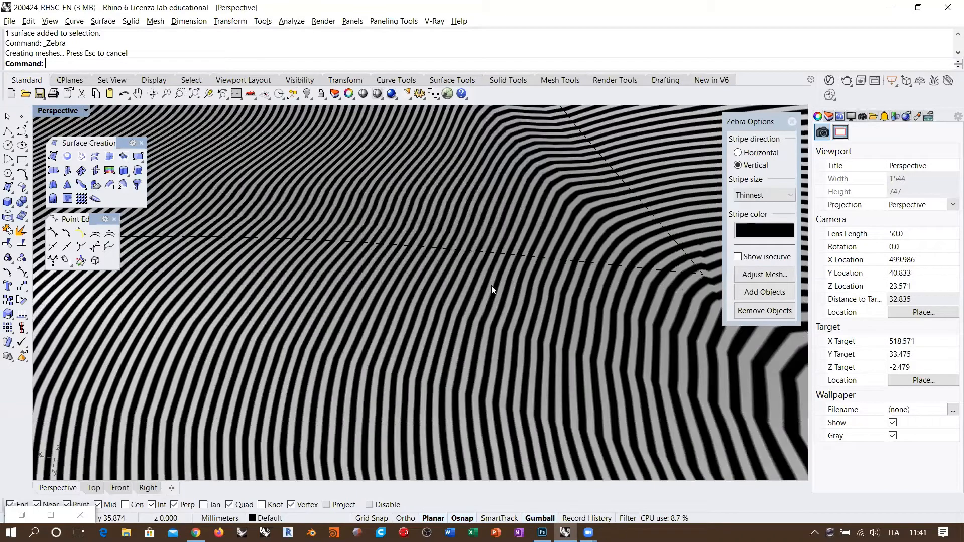
{"action": "scroll", "coordinate": [482, 301], "scroll_direction": "down", "scroll_amount": 4}
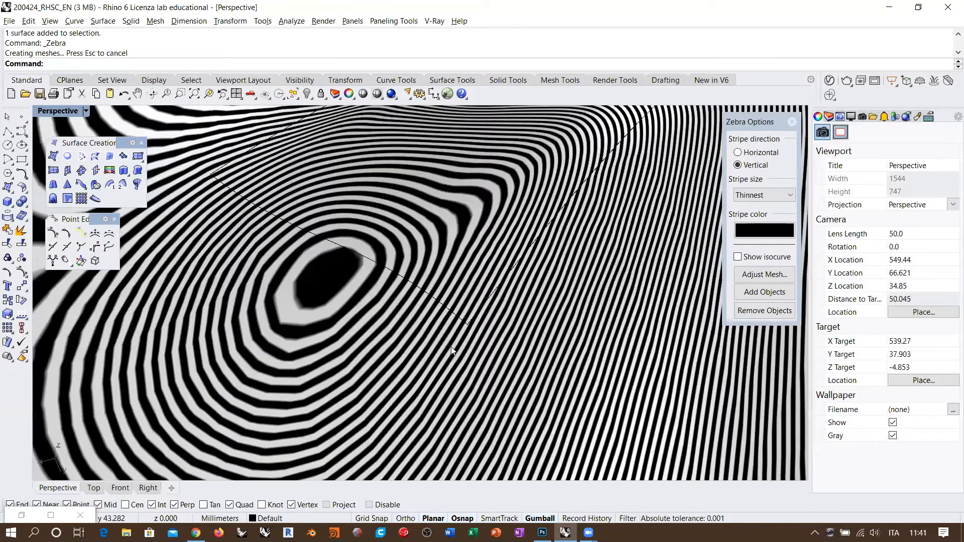
{"action": "scroll", "coordinate": [446, 341], "scroll_direction": "down", "scroll_amount": 2}
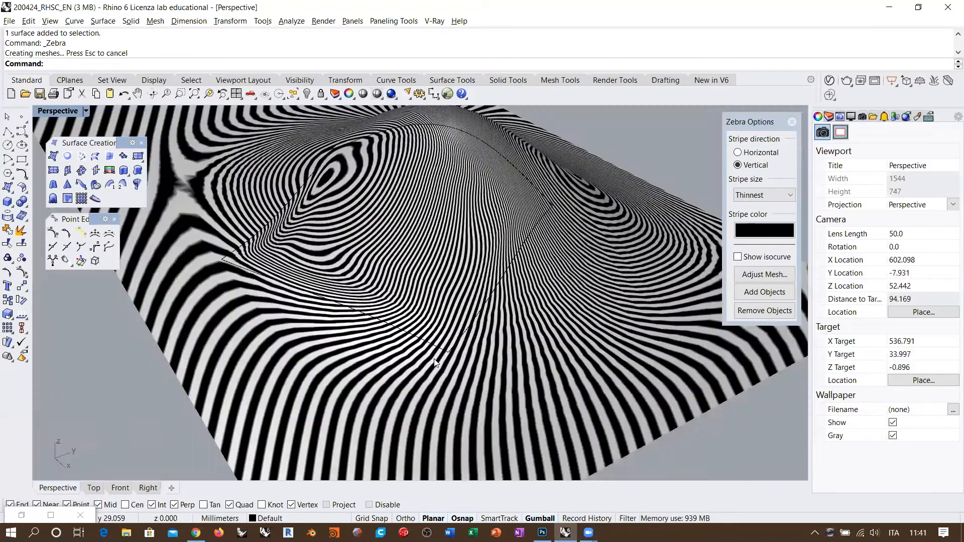
{"action": "right_click_drag", "start_coordinate": [620, 263], "coordinate": [616, 301]}
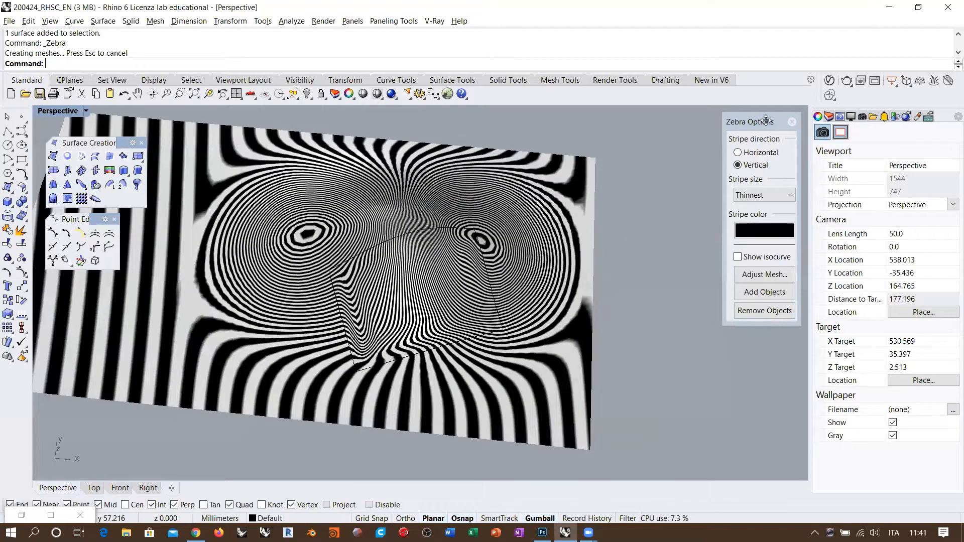
{"action": "left_click", "coordinate": [792, 121]}
Step: Examine the network surface's dense isocurves and how its front edge and corner meet the surrounding surface
{"action": "right_click_drag", "start_coordinate": [451, 313], "coordinate": [471, 325]}
{"action": "scroll", "coordinate": [472, 325], "scroll_direction": "up", "scroll_amount": 6}
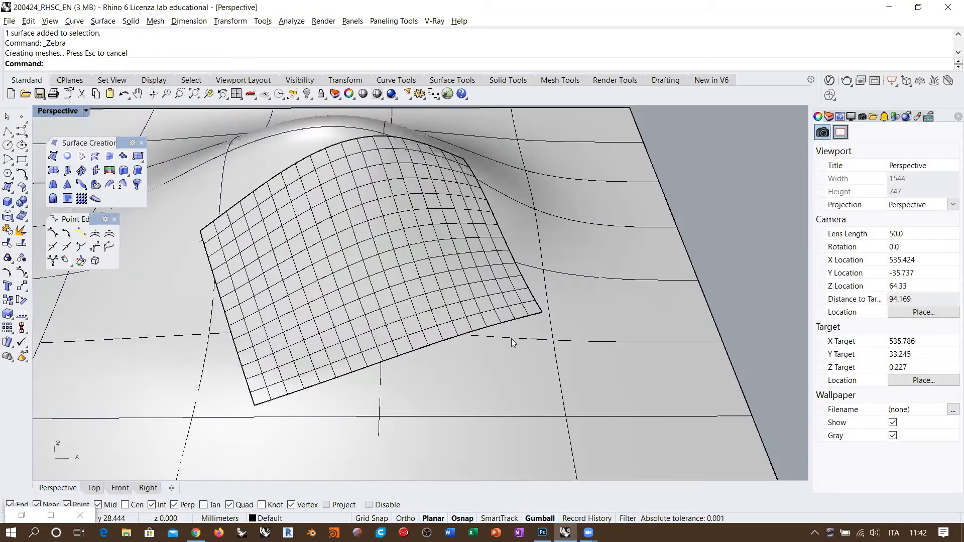
{"action": "scroll", "coordinate": [445, 271], "scroll_direction": "up", "scroll_amount": 4}
{"action": "scroll", "coordinate": [446, 275], "scroll_direction": "down", "scroll_amount": 2}
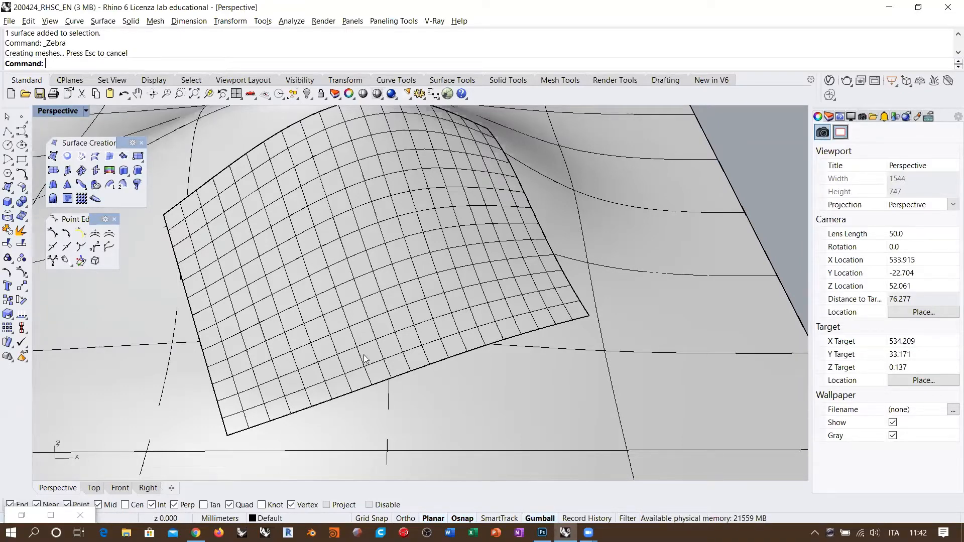
{"action": "right_click_drag", "start_coordinate": [371, 366], "coordinate": [531, 296]}
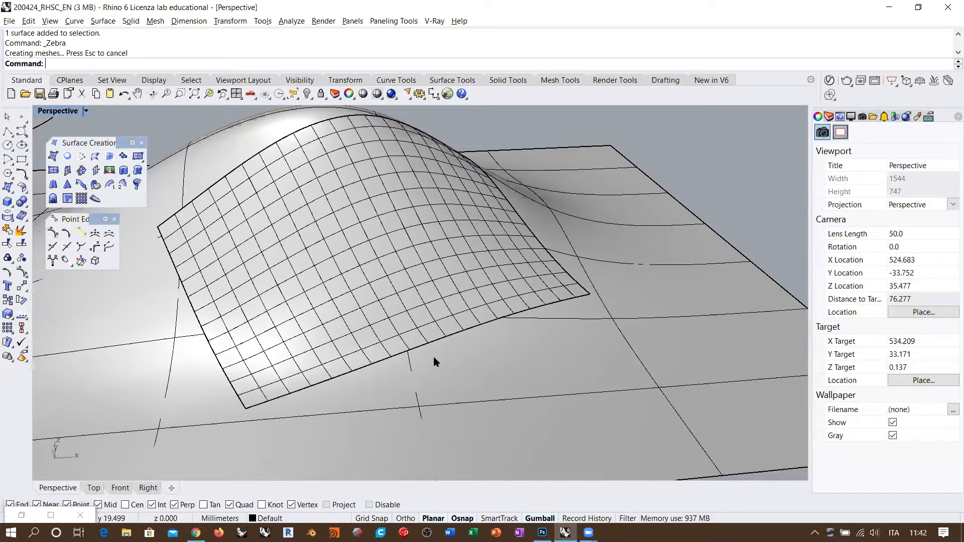
{"action": "left_click", "coordinate": [490, 340]}
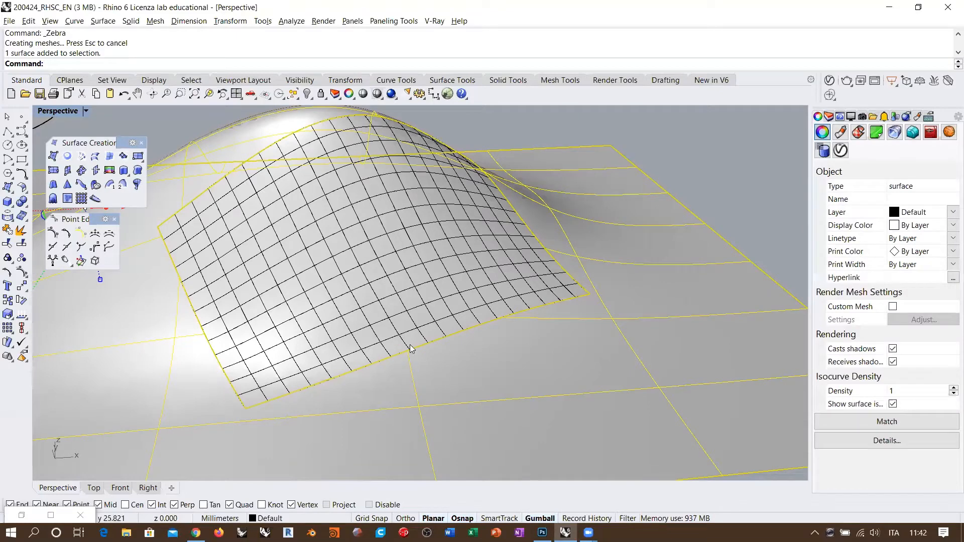
{"action": "left_click", "coordinate": [420, 367], "text": "ctrl"}
{"action": "right_click_drag", "start_coordinate": [325, 396], "coordinate": [346, 345], "text": "shift"}
{"action": "scroll", "coordinate": [552, 286], "scroll_direction": "up", "scroll_amount": 2}
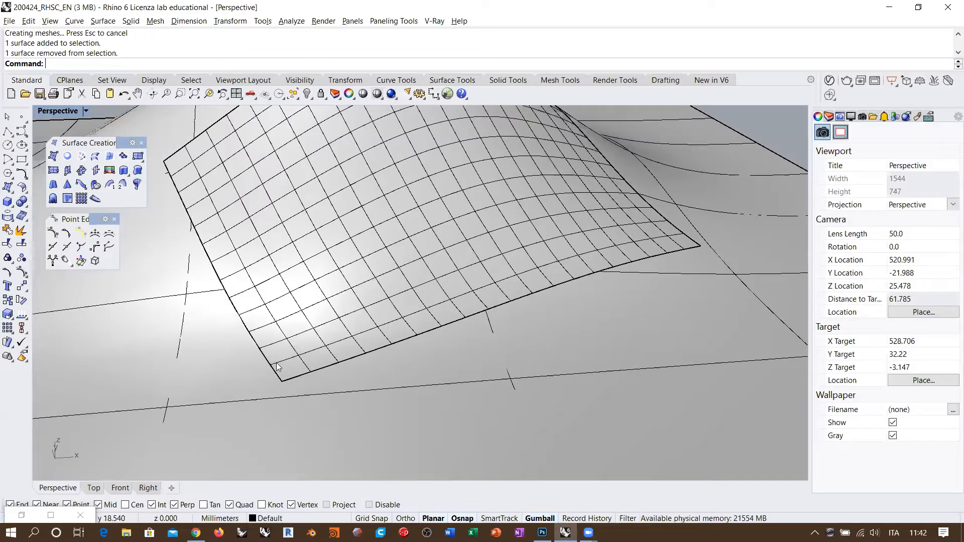
{"action": "scroll", "coordinate": [291, 366], "scroll_direction": "up", "scroll_amount": 2}
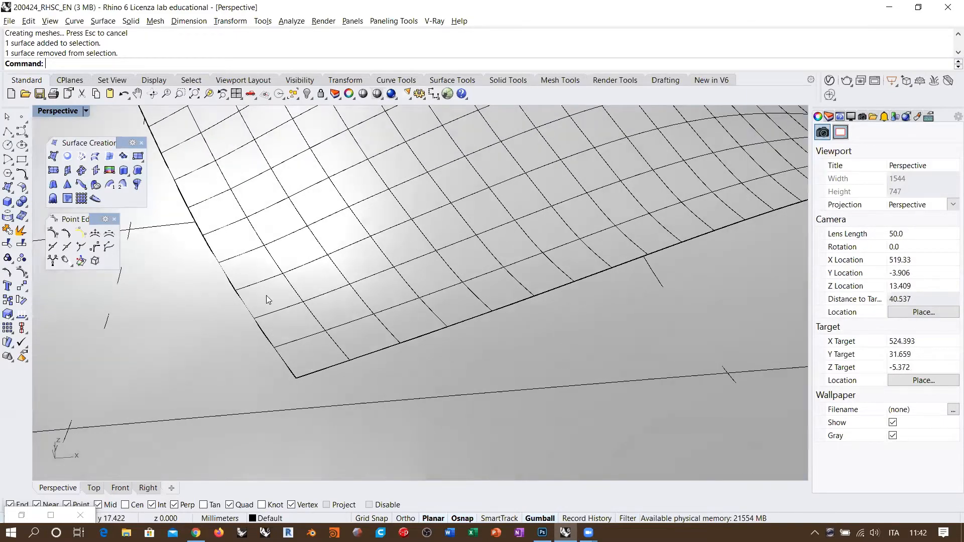
{"action": "right_click_drag", "start_coordinate": [292, 377], "coordinate": [315, 374], "text": "shift"}
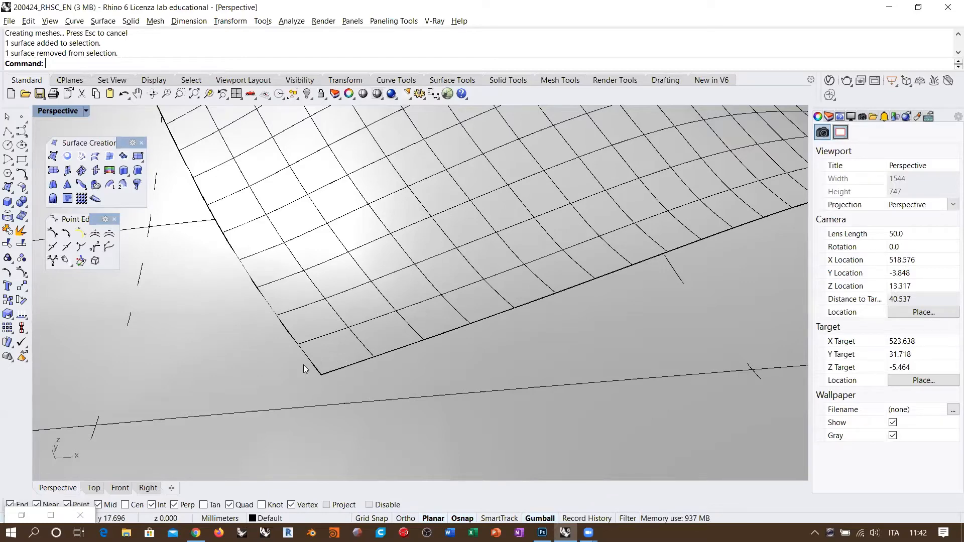
{"action": "scroll", "coordinate": [301, 382], "scroll_direction": "down", "scroll_amount": 4}
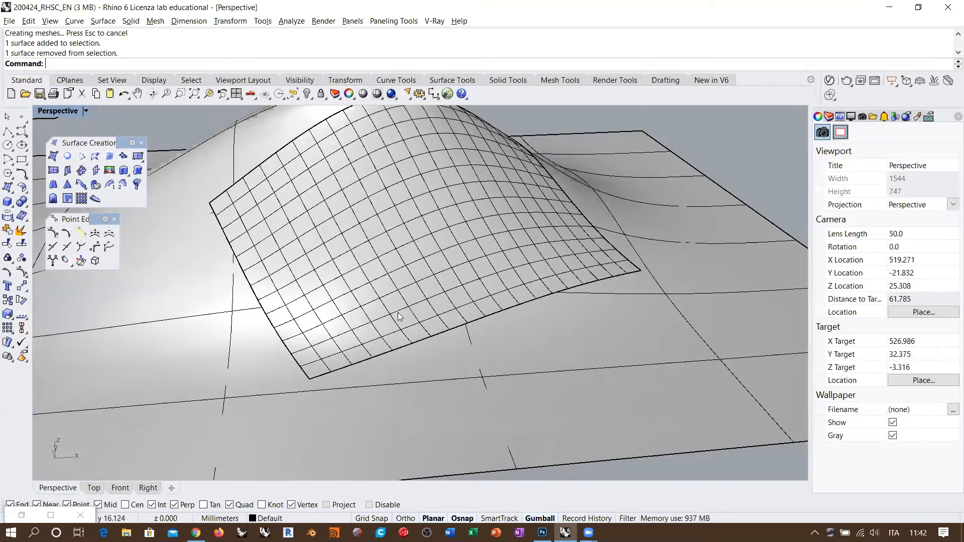
Step: Create a deformable rectangular plane of degree 3 with 10 by 10 points beside the bumped surface
{"action": "right_click_drag", "start_coordinate": [422, 276], "coordinate": [453, 301]}
{"action": "right_click_drag", "start_coordinate": [393, 292], "coordinate": [304, 321]}
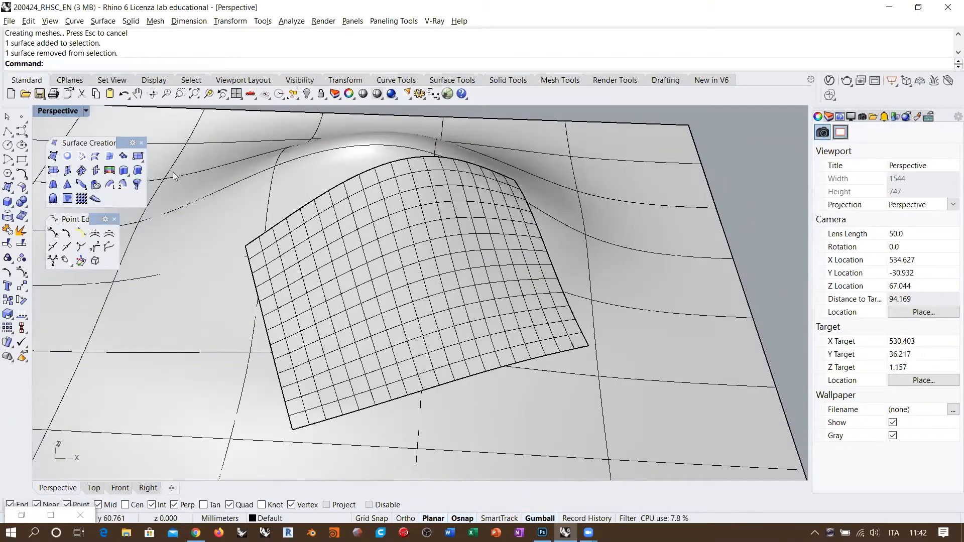
{"action": "scroll", "coordinate": [124, 310], "scroll_direction": "down", "scroll_amount": 10}
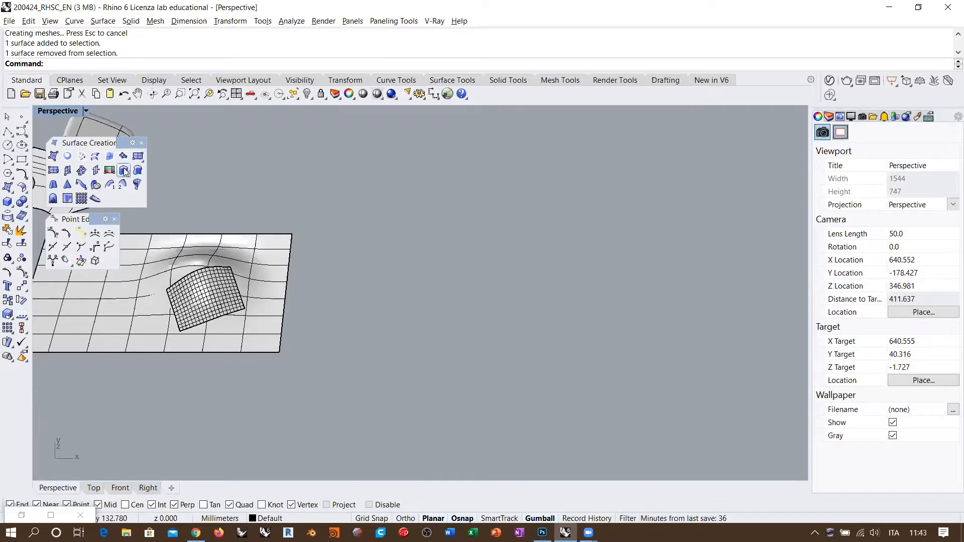
{"action": "middle_click", "coordinate": [476, 255]}
{"action": "left_click", "coordinate": [474, 241]}
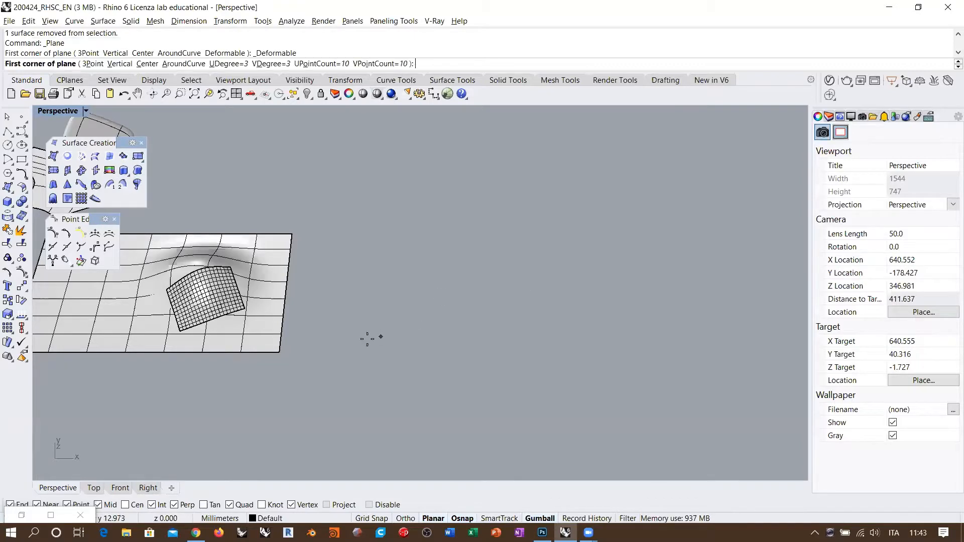
{"action": "left_click", "coordinate": [336, 350]}
{"action": "left_click", "coordinate": [455, 267]}
{"action": "scroll", "coordinate": [481, 302], "scroll_direction": "up", "scroll_amount": 3}
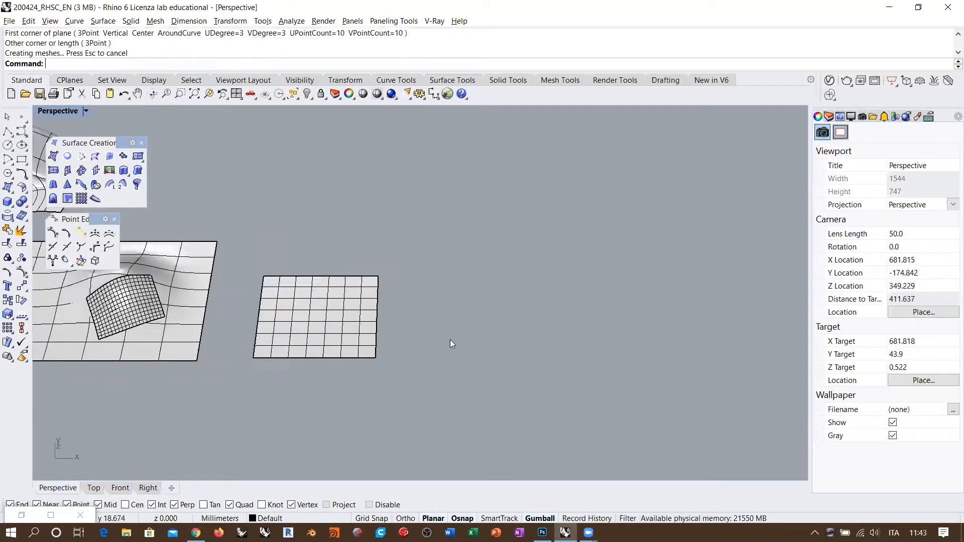
{"action": "left_click", "coordinate": [299, 321]}
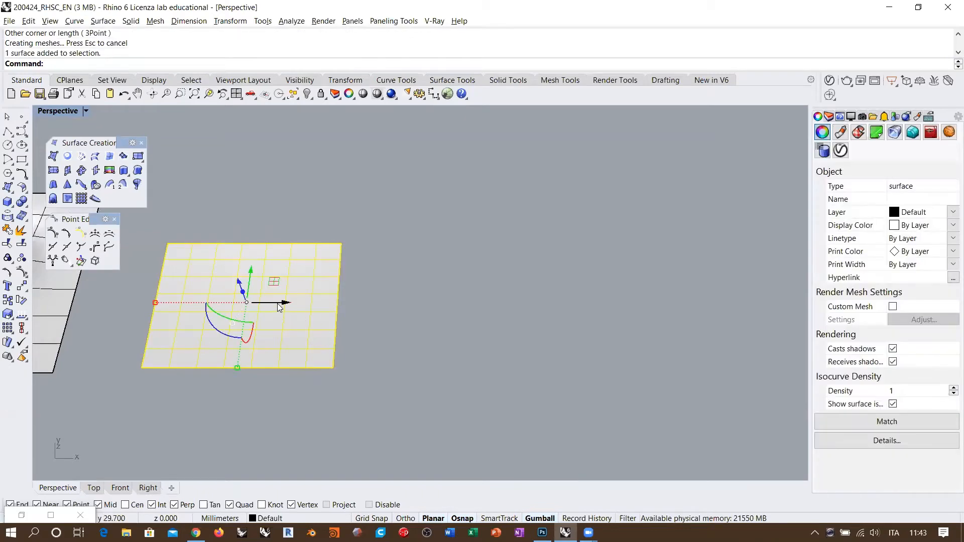
{"action": "left_click_drag", "start_coordinate": [278, 304], "coordinate": [651, 318]}
{"action": "key", "text": "ctrl+z"}
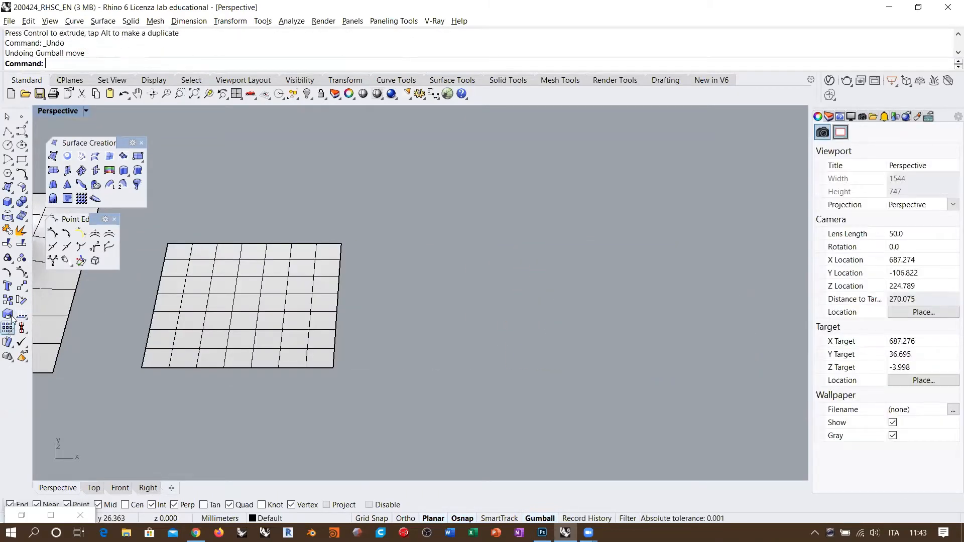
Step: Copy the new plane from its back-left corner to its front-right corner so the two planes touch diagonally
{"action": "left_click", "coordinate": [7, 300]}
{"action": "left_click", "coordinate": [236, 274]}
{"action": "key", "text": "Return"}
{"action": "left_click", "coordinate": [168, 244]}
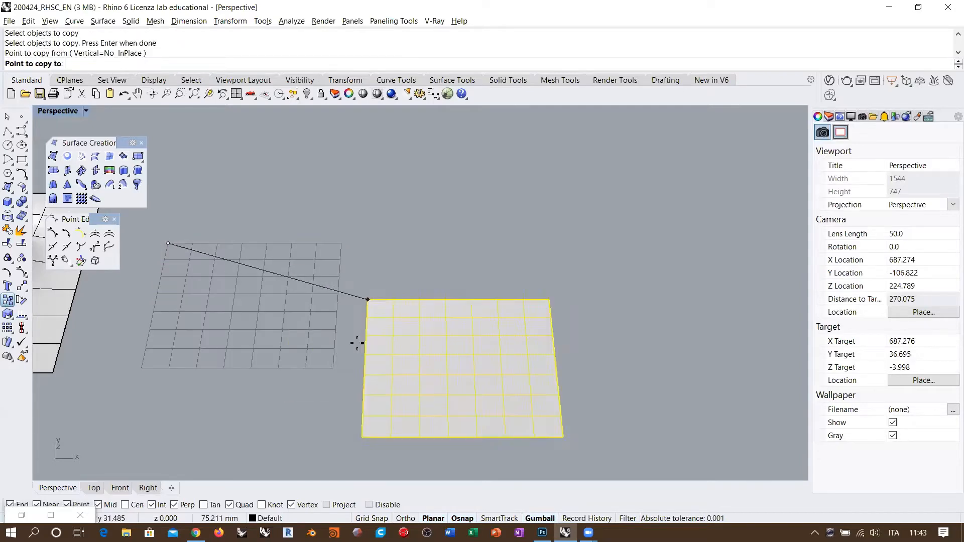
{"action": "left_click", "coordinate": [332, 368]}
{"action": "key", "text": "Return"}
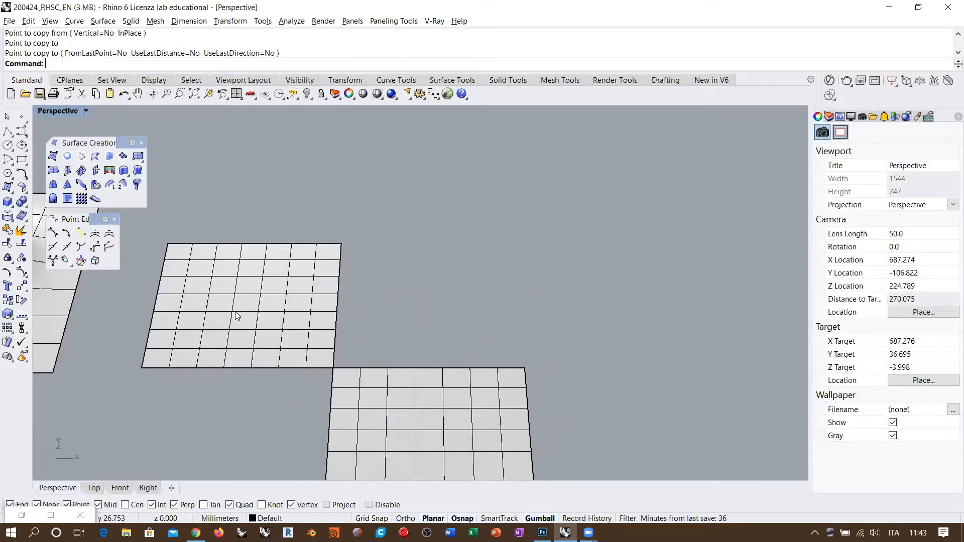
Step: Copy both planes from the first plane's front-left corner to its back-right corner, enclosing a rectangular opening
{"action": "left_click", "coordinate": [279, 341]}
{"action": "left_click", "coordinate": [362, 397], "text": "shift"}
{"action": "key", "text": "Return"}
{"action": "left_click", "coordinate": [142, 367]}
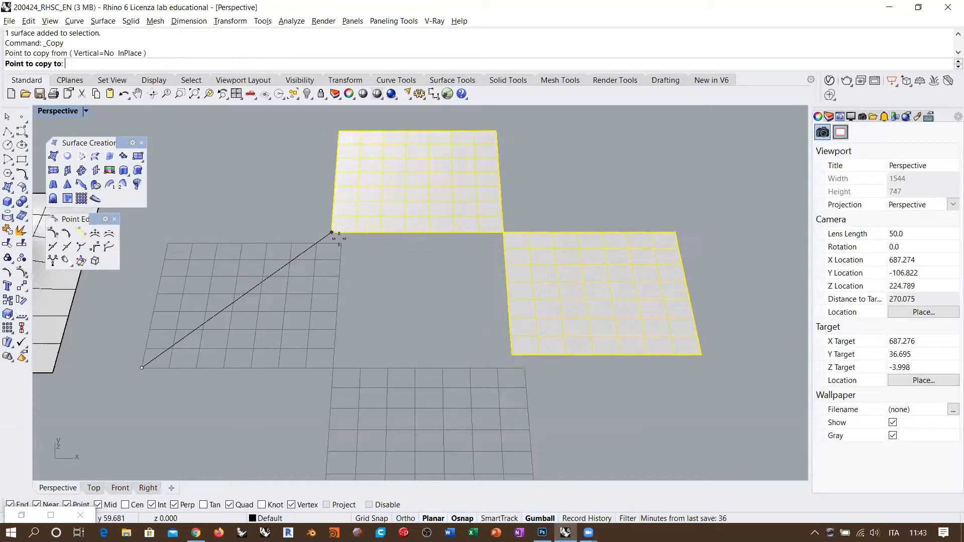
{"action": "left_click", "coordinate": [341, 244]}
{"action": "key", "text": "Return"}
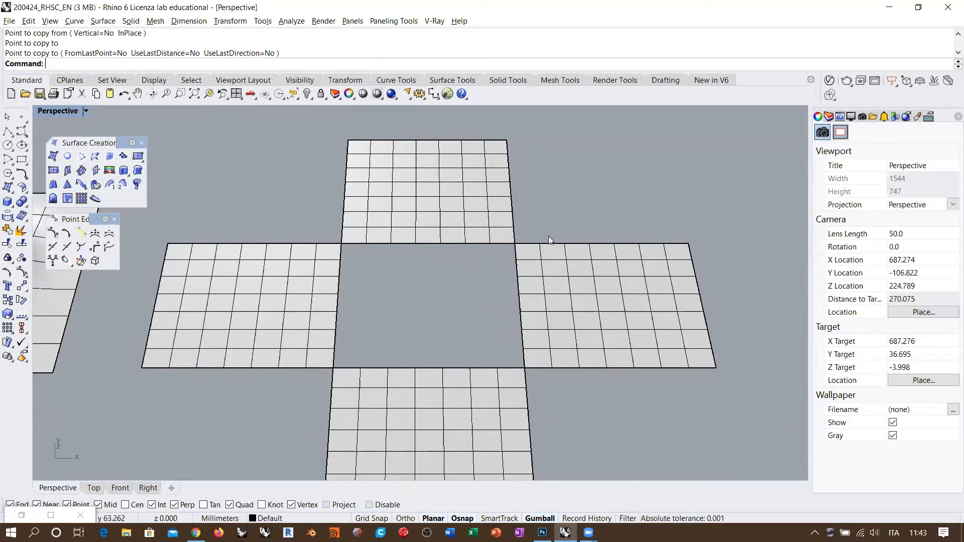
Step: Show the control points of the plane on the opening's +X side and raise the edge point beside its back corner
{"action": "left_click", "coordinate": [546, 281]}
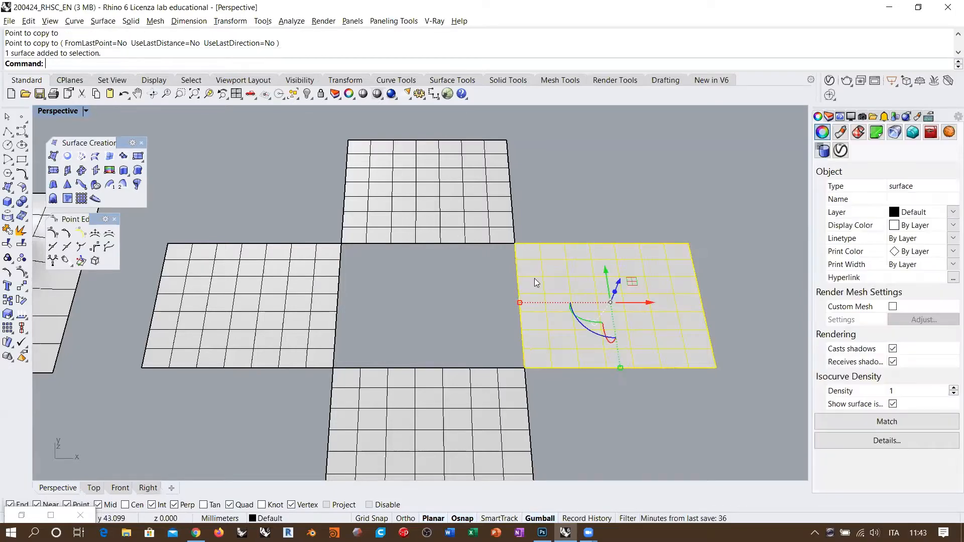
{"action": "right_click_drag", "start_coordinate": [534, 278], "coordinate": [493, 295]}
{"action": "scroll", "coordinate": [481, 240], "scroll_direction": "up", "scroll_amount": 3}
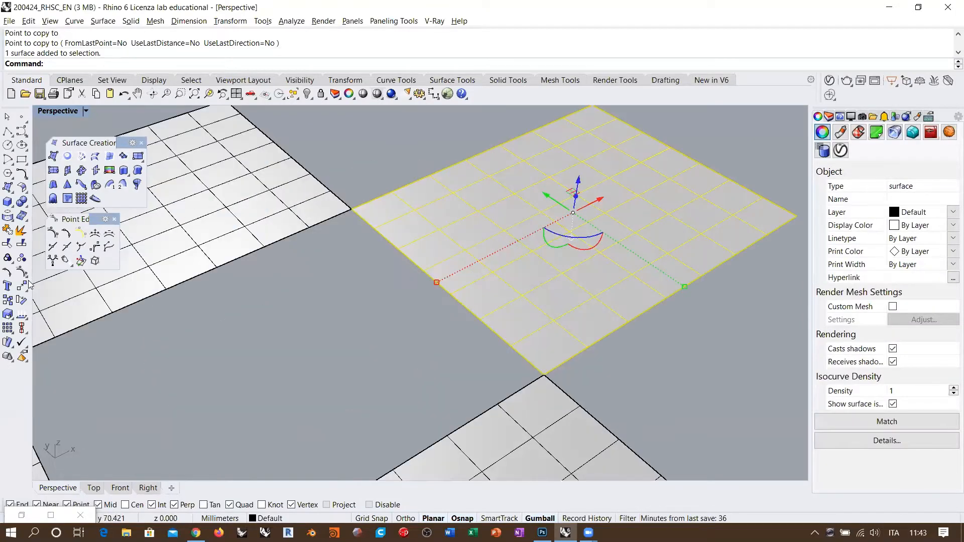
{"action": "key", "text": "F10"}
{"action": "scroll", "coordinate": [291, 254], "scroll_direction": "up", "scroll_amount": 5}
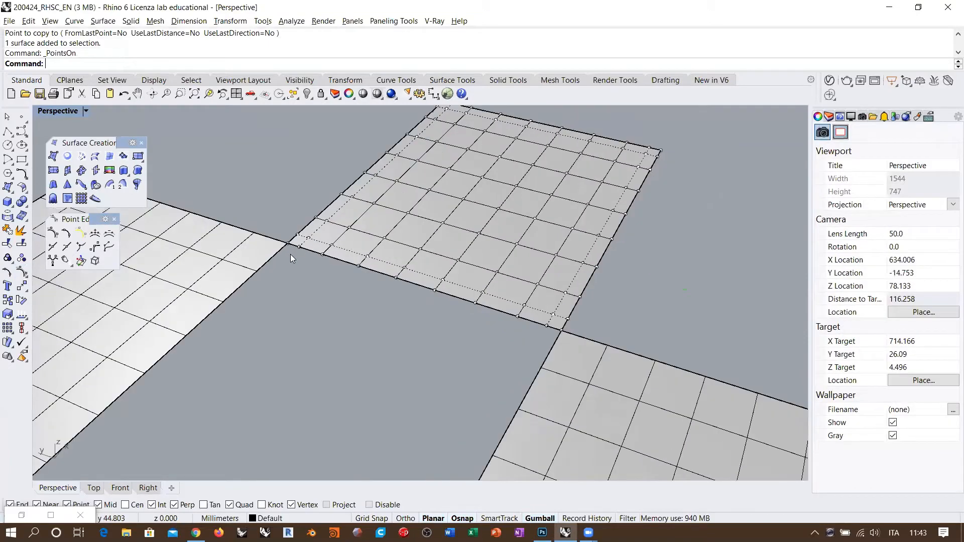
{"action": "left_click", "coordinate": [311, 241]}
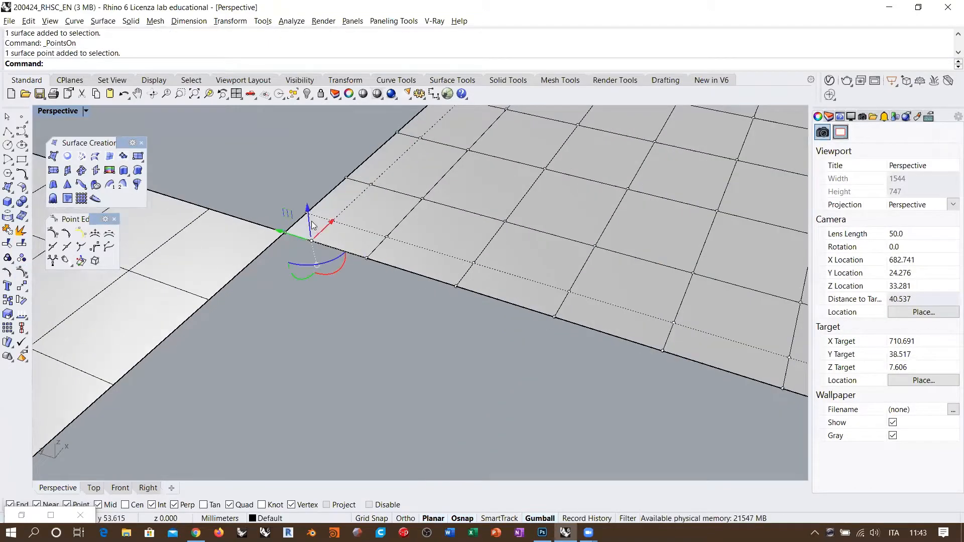
{"action": "left_click_drag", "start_coordinate": [312, 241], "coordinate": [310, 256]}
{"action": "left_click", "coordinate": [361, 342]}
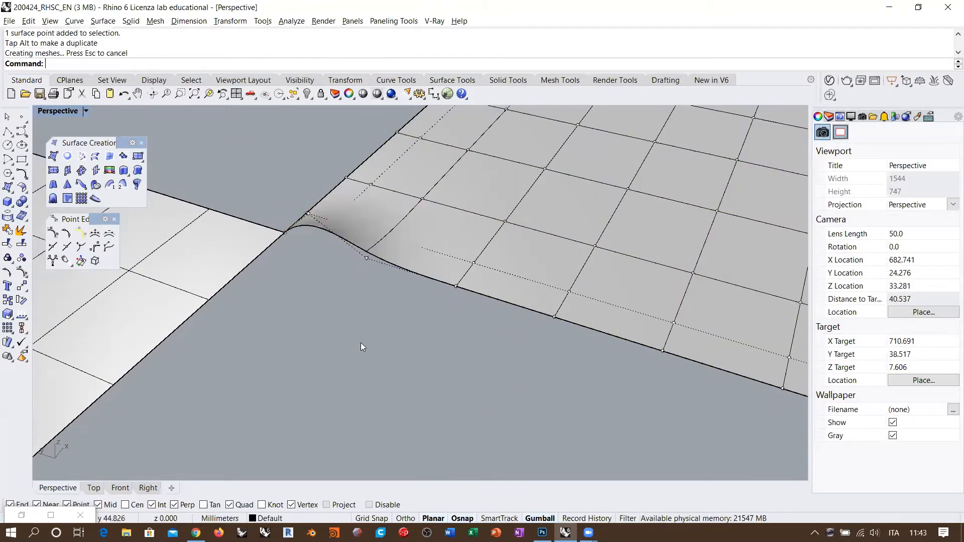
{"action": "scroll", "coordinate": [360, 342], "scroll_direction": "down", "scroll_amount": 6}
{"action": "key", "text": "Escape"}
Step: Fill the opening with a network surface from the four inner plane edges, using curvature matching on all edges
{"action": "right_click_drag", "start_coordinate": [431, 289], "coordinate": [232, 216]}
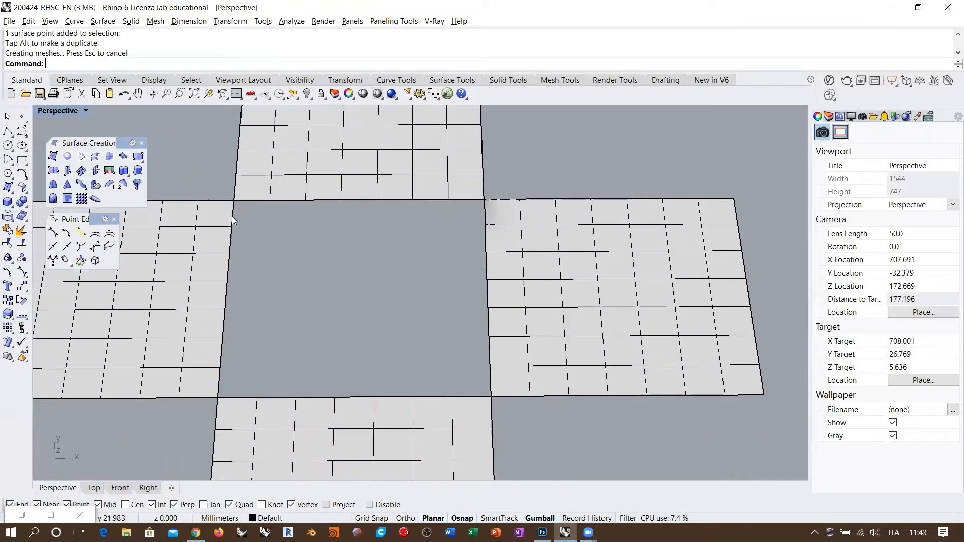
{"action": "left_click", "coordinate": [81, 156]}
{"action": "left_click", "coordinate": [223, 348]}
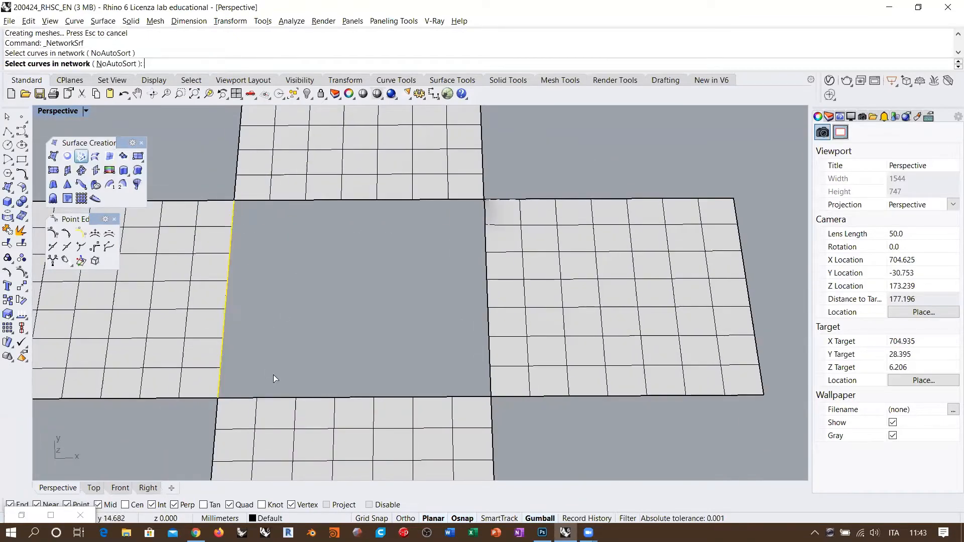
{"action": "left_click", "coordinate": [312, 396]}
{"action": "left_click", "coordinate": [486, 226]}
{"action": "left_click", "coordinate": [412, 203]}
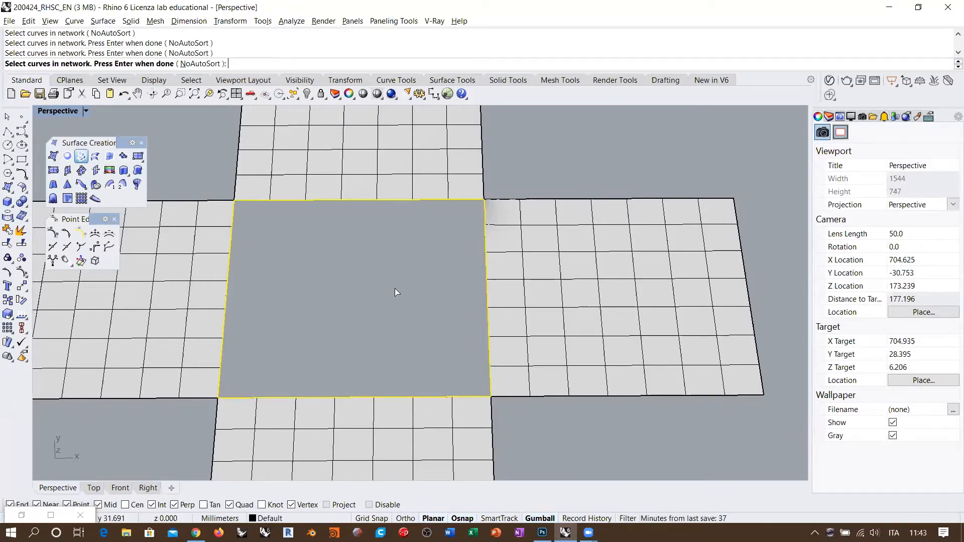
{"action": "key", "text": "Return"}
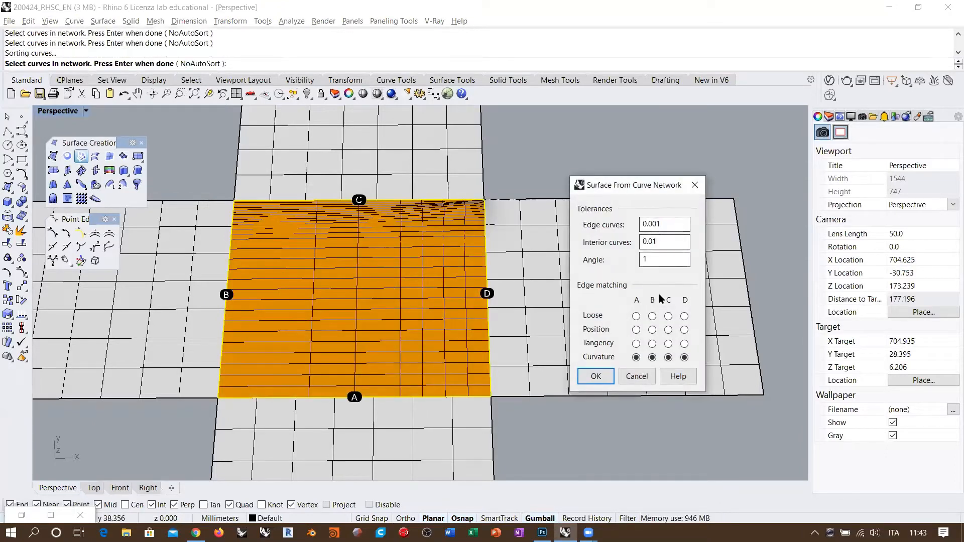
{"action": "left_click", "coordinate": [594, 377]}
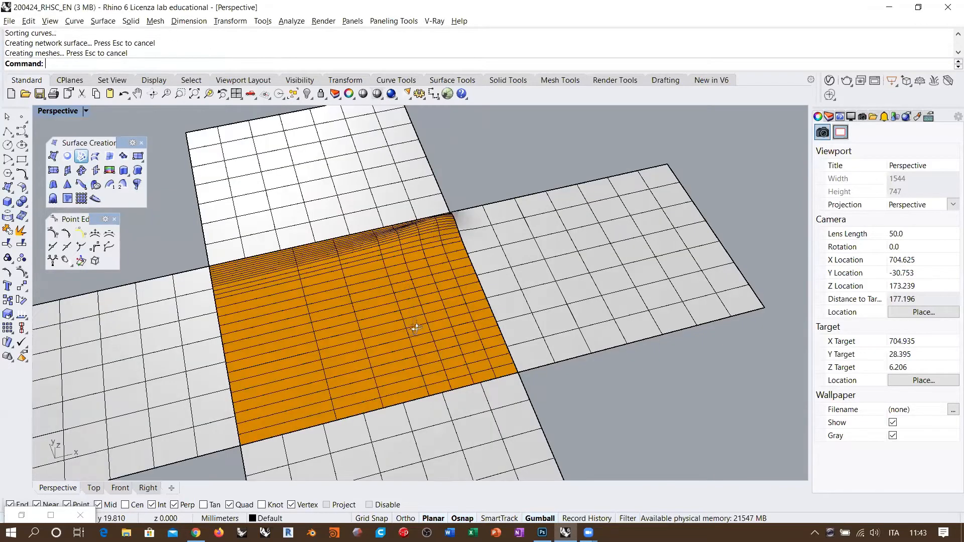
Step: Examine how the network surface meets the raised plane and the adjacent flat plane near their shared corner
{"action": "right_click_drag", "start_coordinate": [412, 308], "coordinate": [462, 312]}
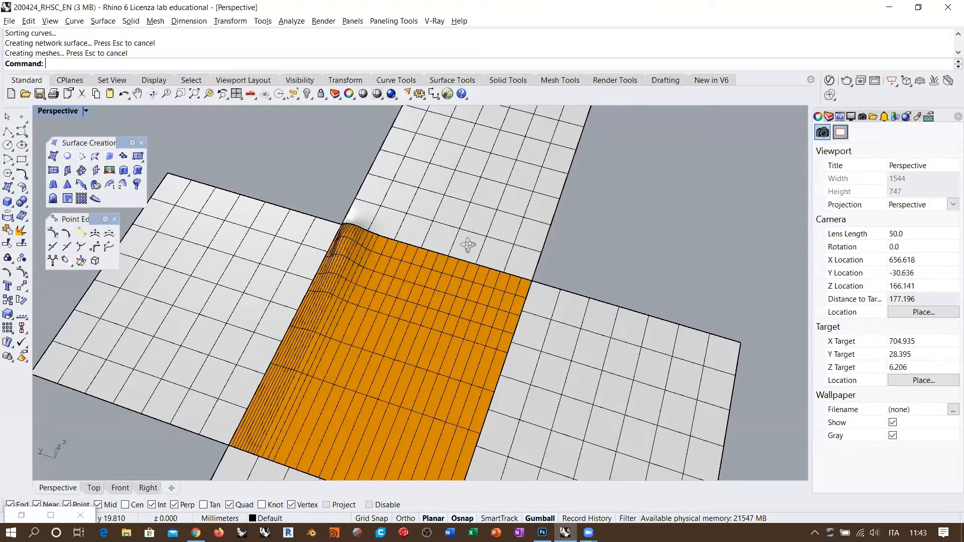
{"action": "scroll", "coordinate": [468, 243], "scroll_direction": "up", "scroll_amount": 10}
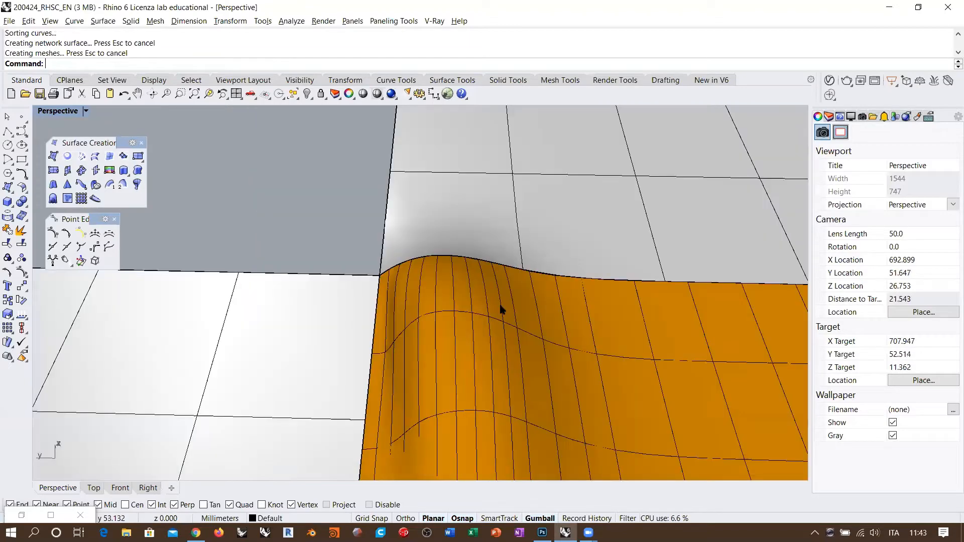
{"action": "right_click_drag", "start_coordinate": [501, 308], "coordinate": [391, 303]}
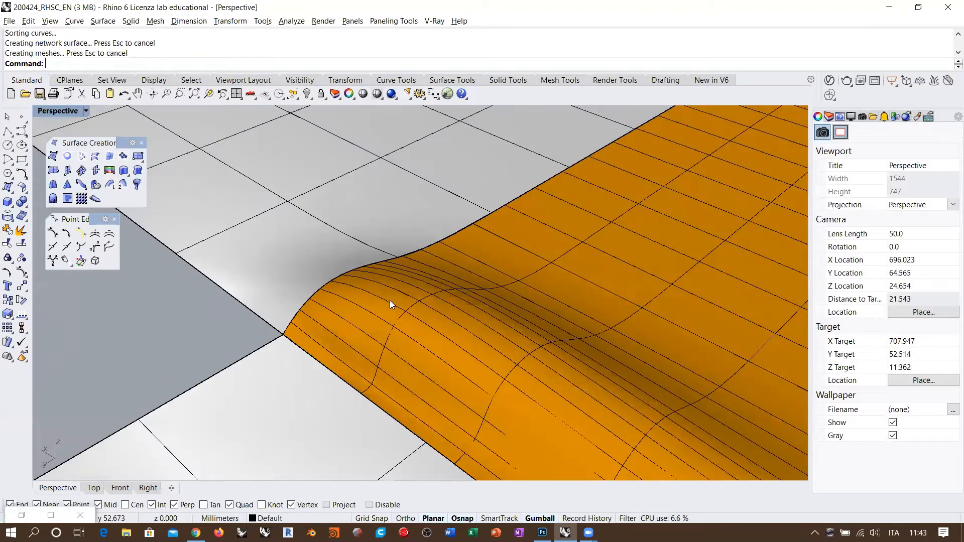
{"action": "right_click_drag", "start_coordinate": [413, 249], "coordinate": [372, 245]}
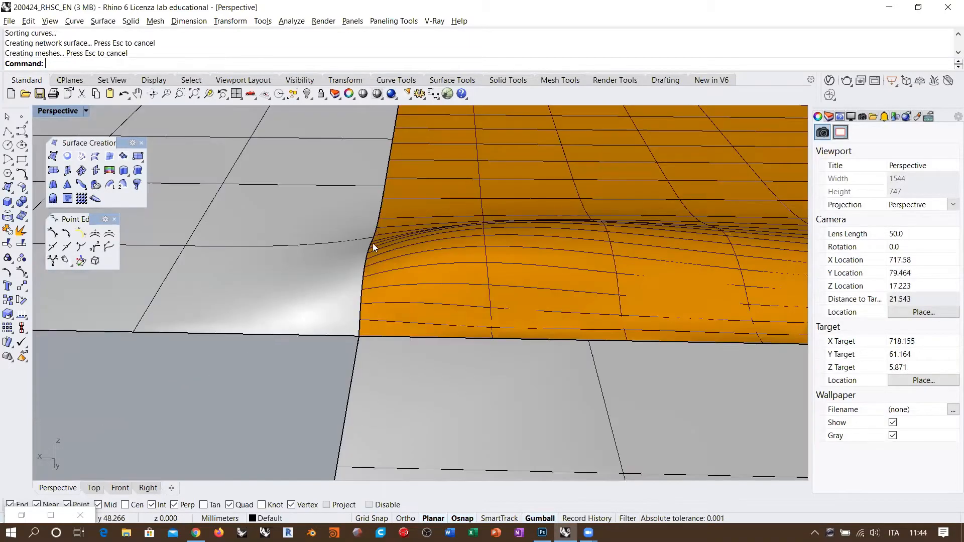
{"action": "left_click", "coordinate": [303, 272]}
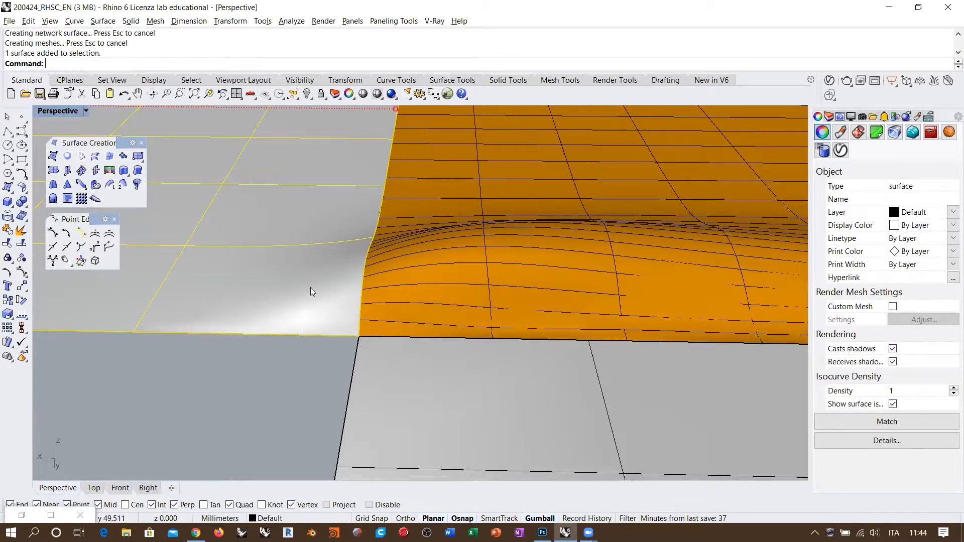
{"action": "key", "text": "Escape"}
{"action": "left_click", "coordinate": [486, 385]}
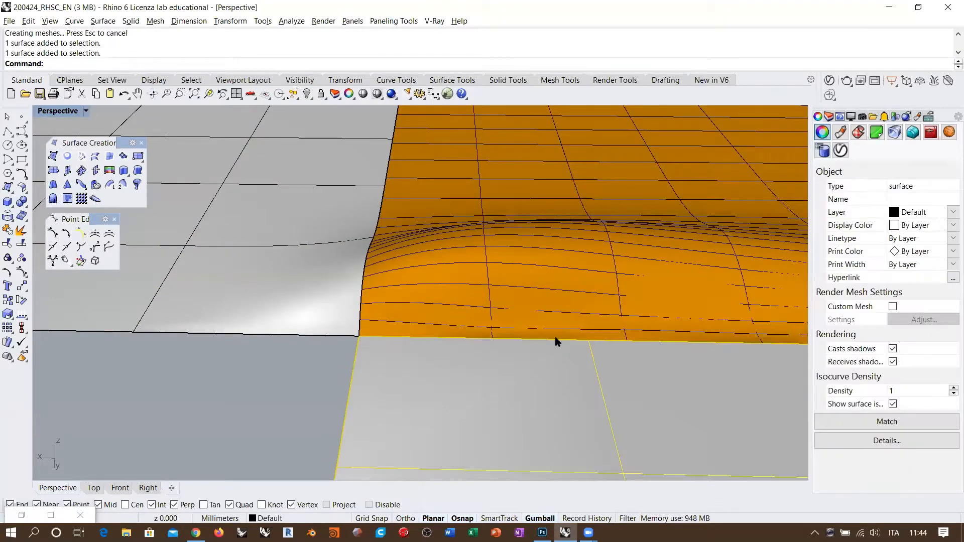
{"action": "left_click", "coordinate": [275, 391]}
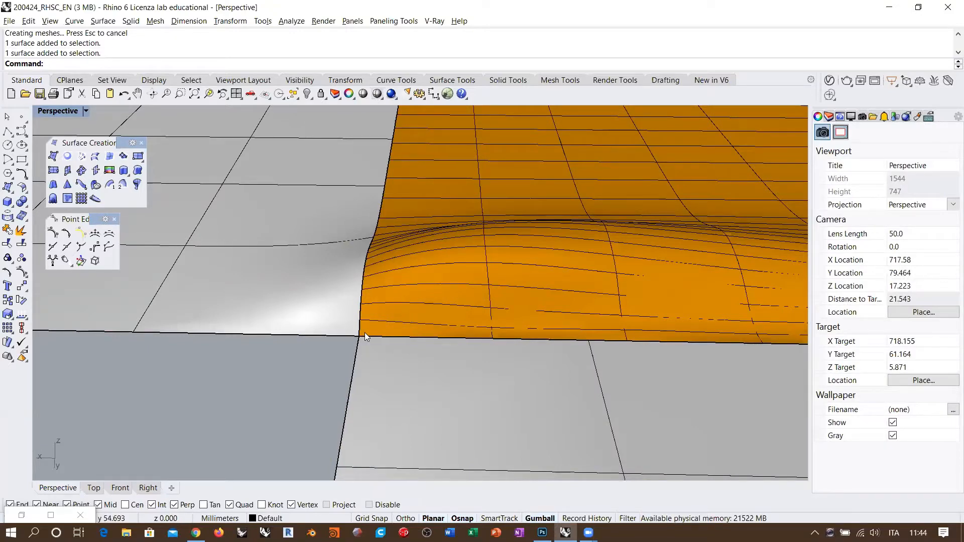
Step: Compare the slopes of the flat plane and the raised plane where both meet the network surface's corner
{"action": "right_click_drag", "start_coordinate": [364, 332], "coordinate": [402, 348]}
{"action": "left_click", "coordinate": [544, 261]}
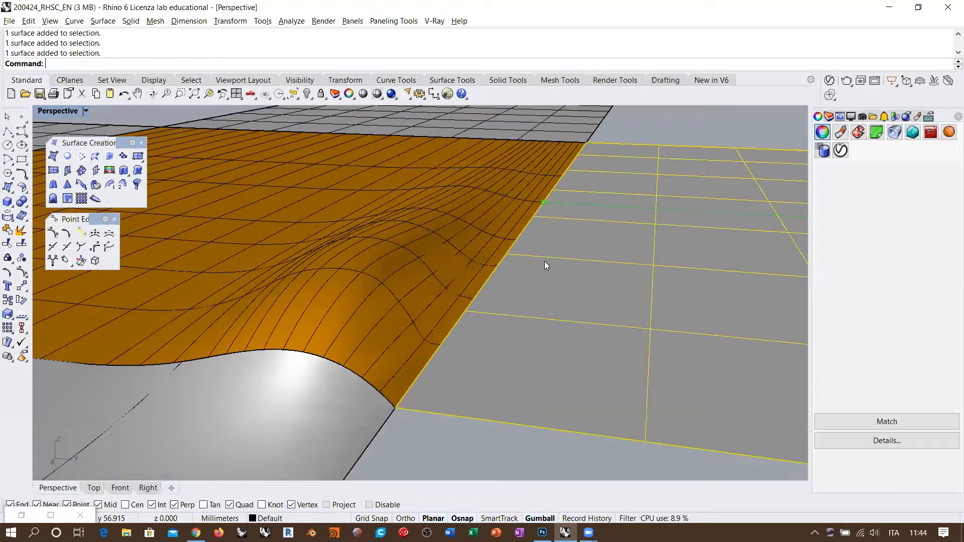
{"action": "left_click", "coordinate": [519, 296], "text": "ctrl"}
{"action": "right_click_drag", "start_coordinate": [519, 296], "coordinate": [385, 340]}
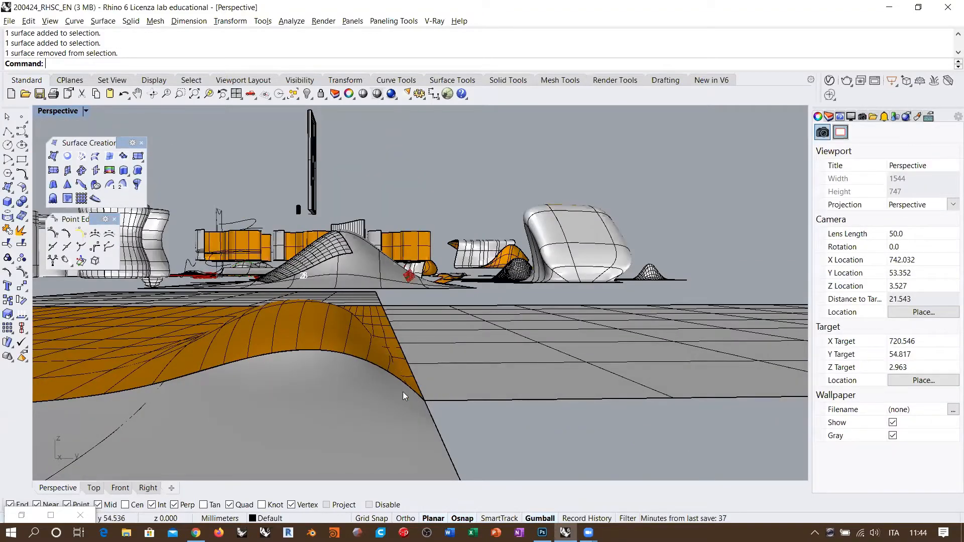
{"action": "left_click", "coordinate": [321, 387]}
{"action": "key", "text": "Escape"}
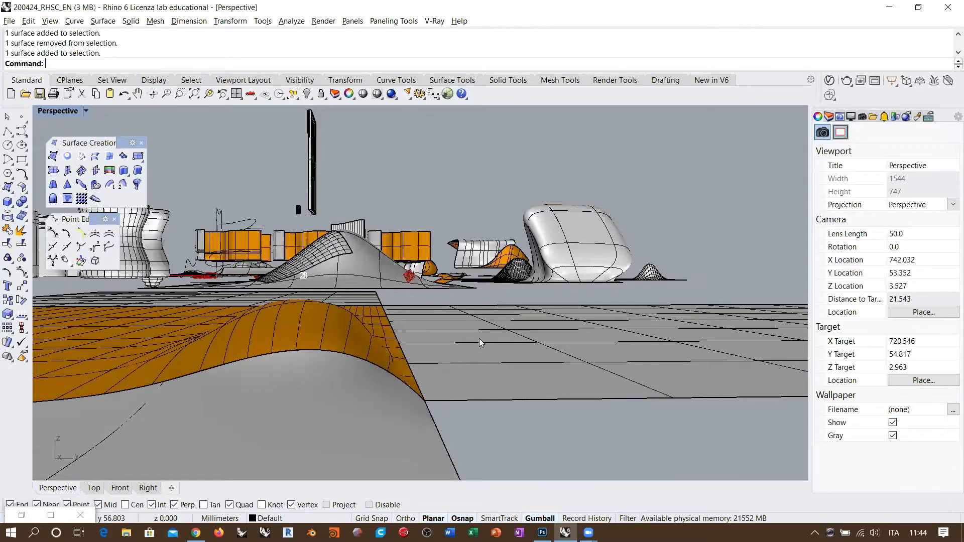
{"action": "right_click_drag", "start_coordinate": [479, 339], "coordinate": [451, 340]}
{"action": "scroll", "coordinate": [396, 330], "scroll_direction": "down", "scroll_amount": 4}
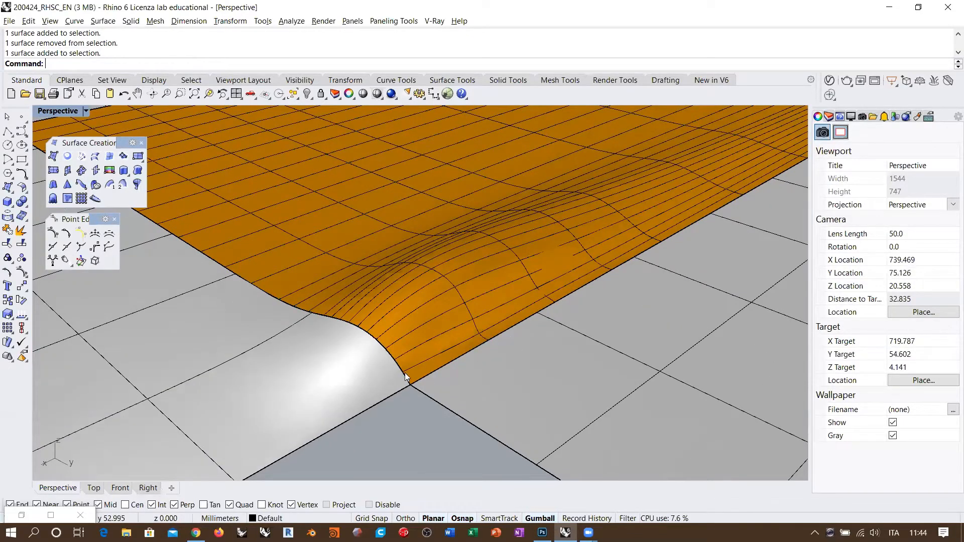
Step: Delete the four test planes together with the network surface between them
{"action": "scroll", "coordinate": [413, 404], "scroll_direction": "down", "scroll_amount": 8}
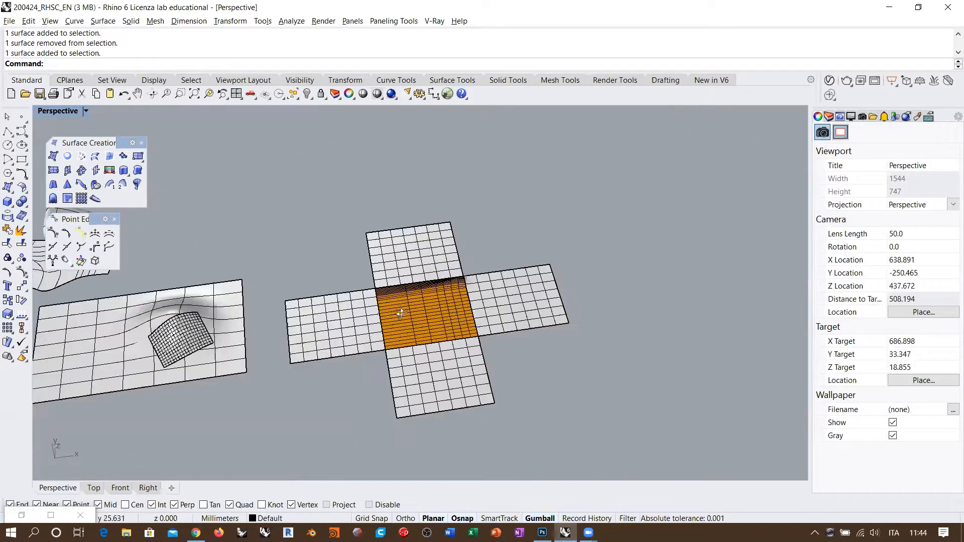
{"action": "right_click_drag", "start_coordinate": [400, 314], "coordinate": [338, 290]}
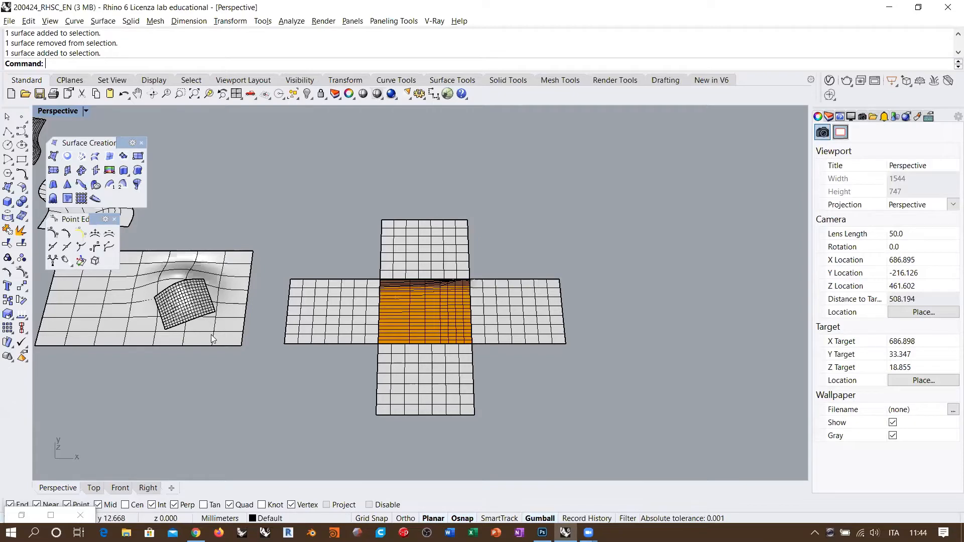
{"action": "left_click_drag", "start_coordinate": [526, 253], "coordinate": [325, 396]}
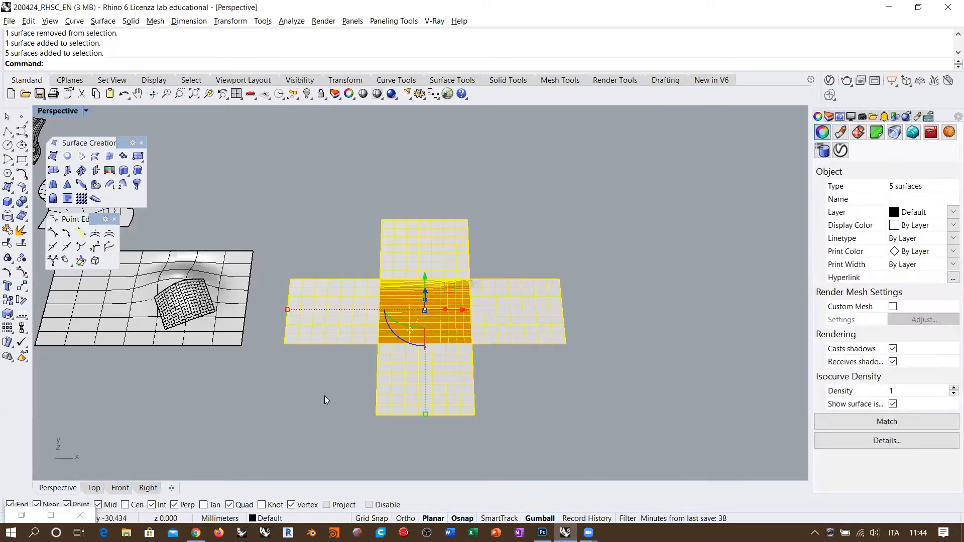
{"action": "key", "text": "Delete"}
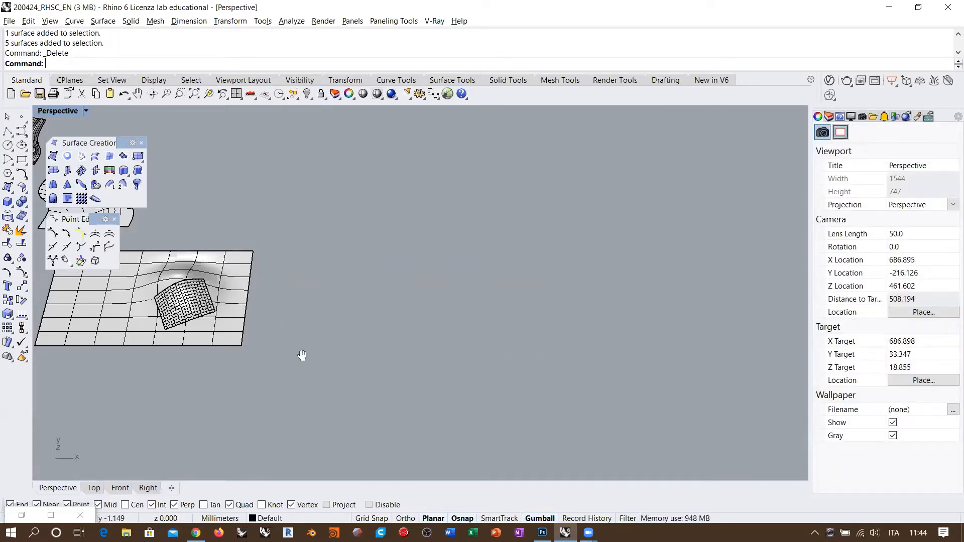
Step: Move the existing patch surface out of the four-sided opening in the bumped surface and place it beside the sheet
{"action": "scroll", "coordinate": [308, 352], "scroll_direction": "up", "scroll_amount": 5}
{"action": "scroll", "coordinate": [442, 336], "scroll_direction": "up", "scroll_amount": 4}
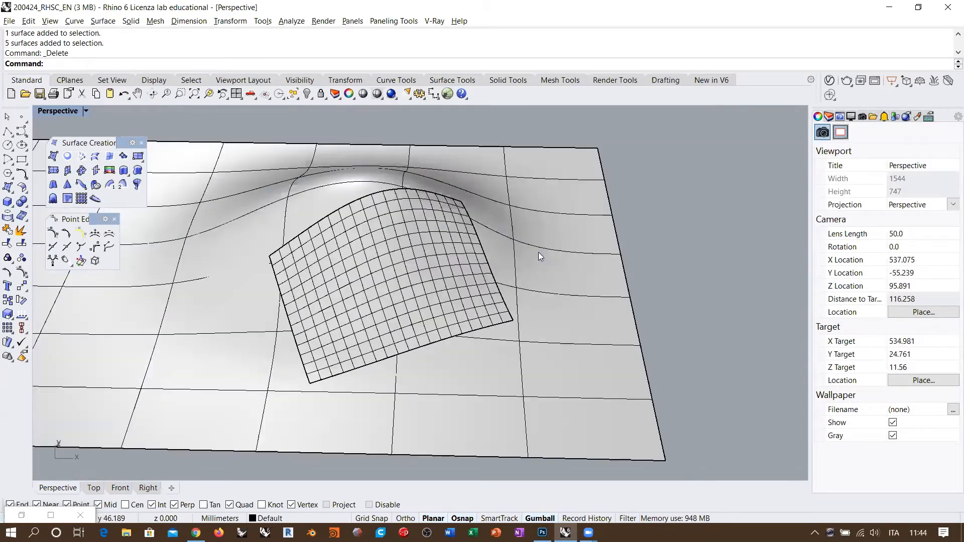
{"action": "left_click", "coordinate": [538, 252]}
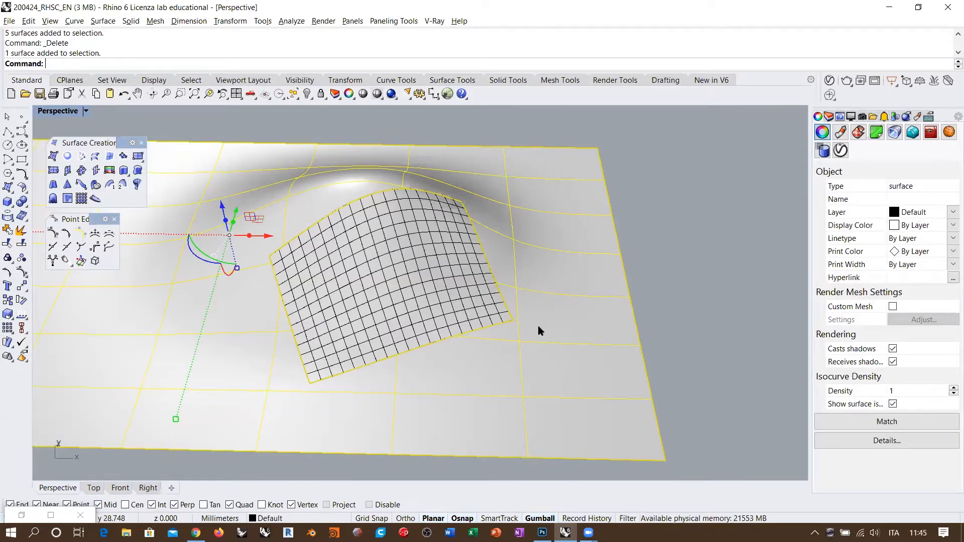
{"action": "key", "text": "Escape"}
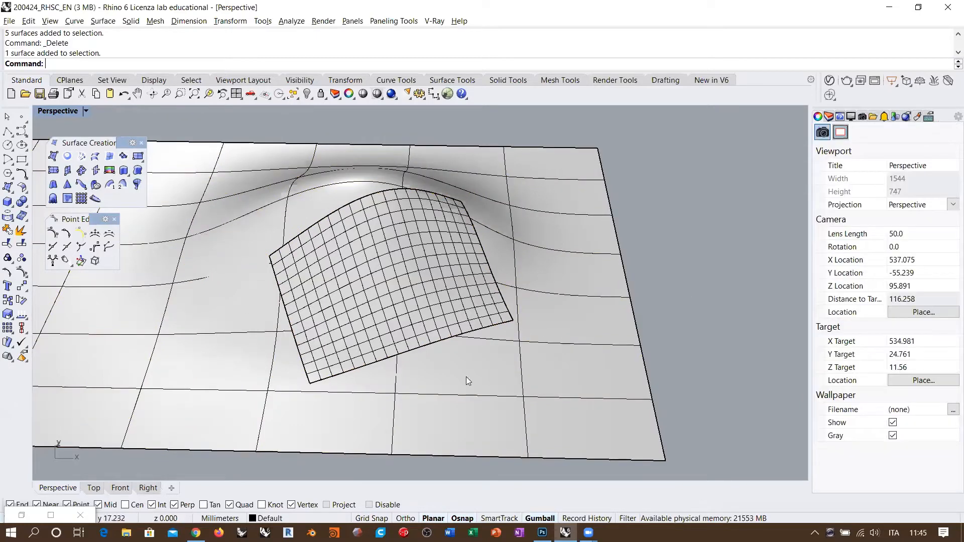
{"action": "left_click", "coordinate": [374, 277]}
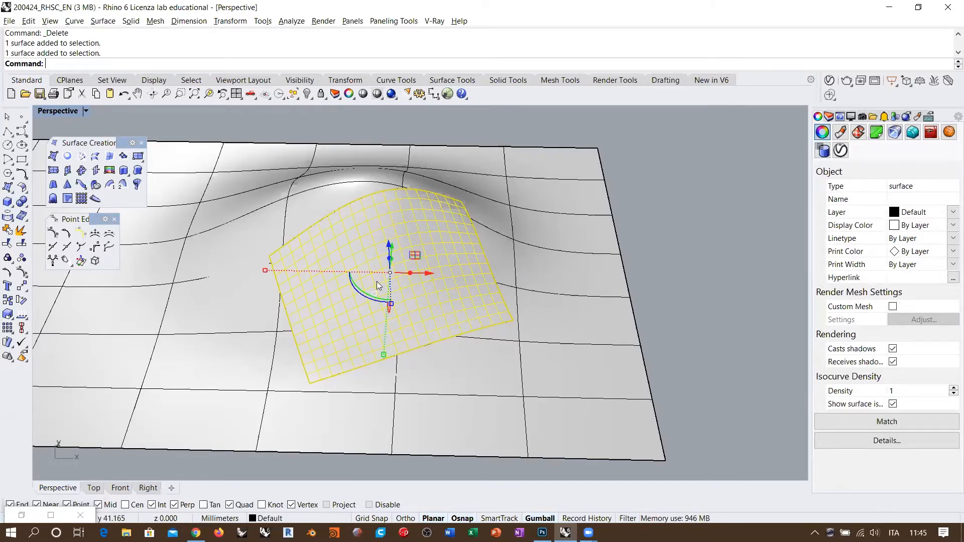
{"action": "right_click_drag", "start_coordinate": [281, 293], "coordinate": [303, 295]}
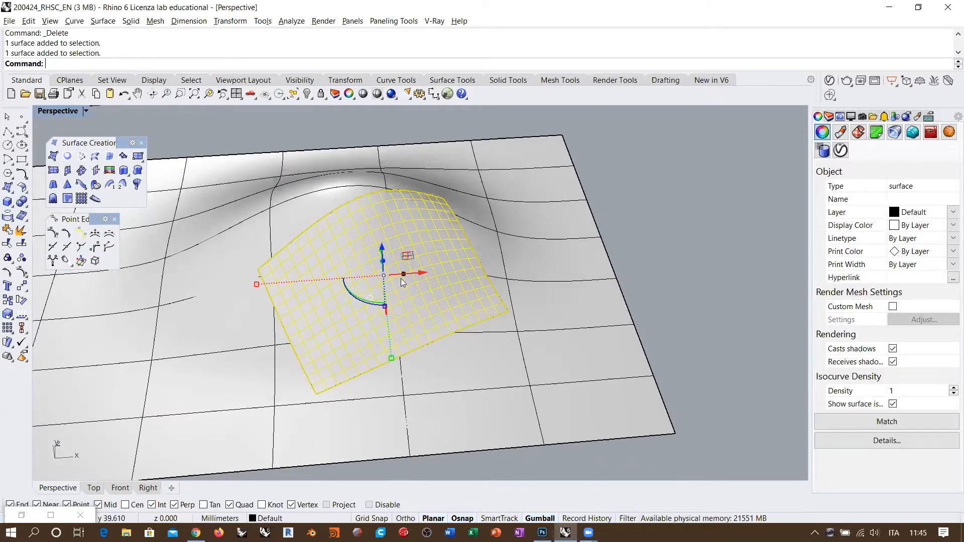
{"action": "right_click_drag", "start_coordinate": [333, 246], "coordinate": [313, 283]}
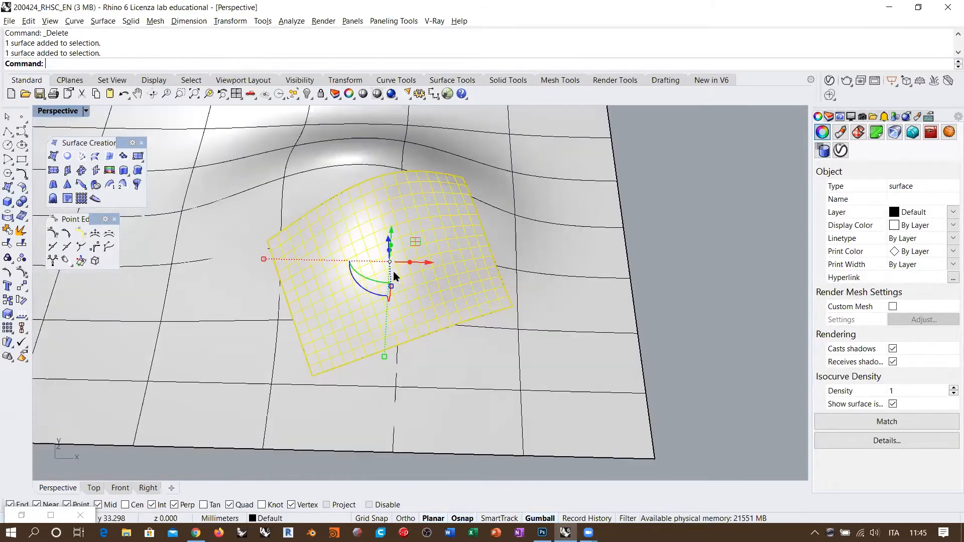
{"action": "scroll", "coordinate": [393, 272], "scroll_direction": "down", "scroll_amount": 5}
{"action": "left_click_drag", "start_coordinate": [393, 271], "coordinate": [659, 278]}
{"action": "left_click", "coordinate": [669, 367]}
{"action": "scroll", "coordinate": [378, 310], "scroll_direction": "up", "scroll_amount": 4}
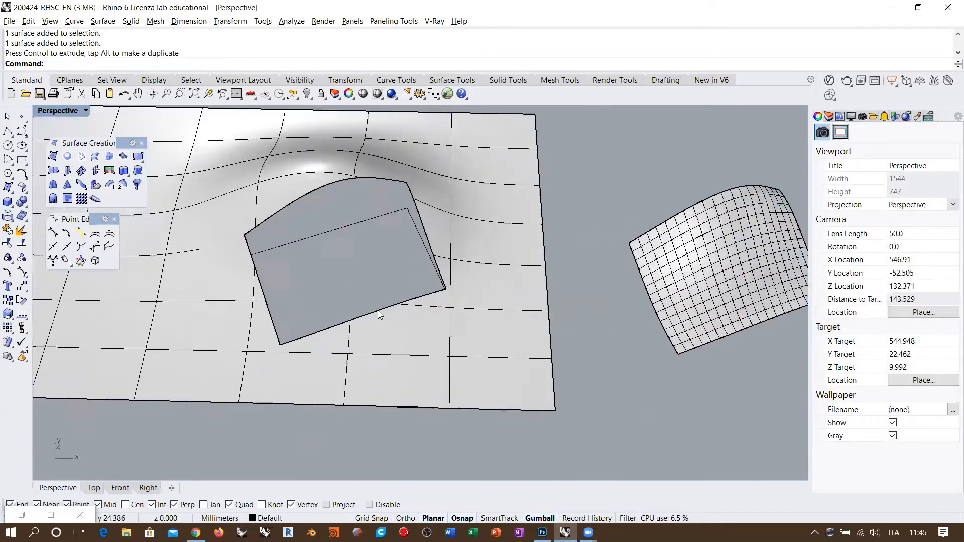
Step: Start a Patch from the four surface edges of the opening in the bumped surface and preview the result
{"action": "right_click_drag", "start_coordinate": [378, 310], "coordinate": [371, 290]}
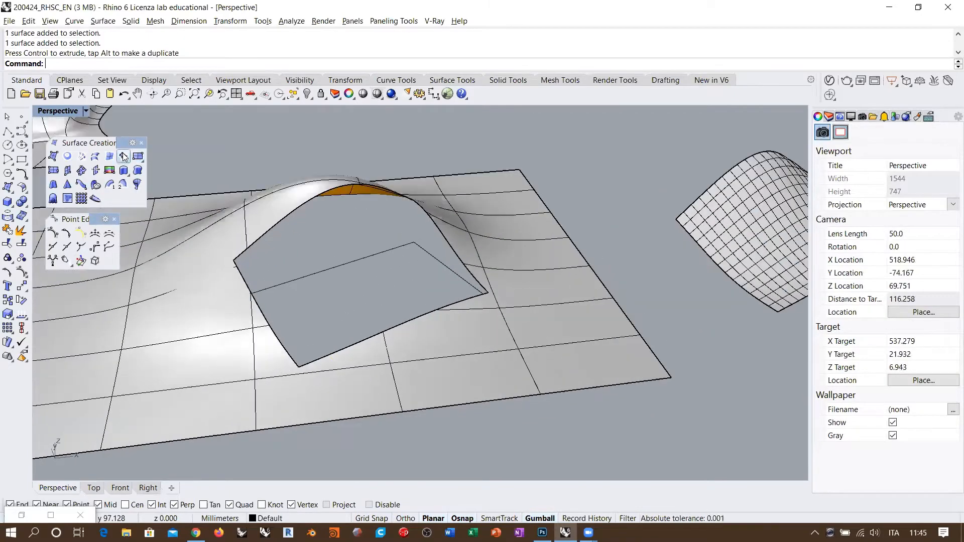
{"action": "scroll", "coordinate": [378, 280], "scroll_direction": "up", "scroll_amount": 4}
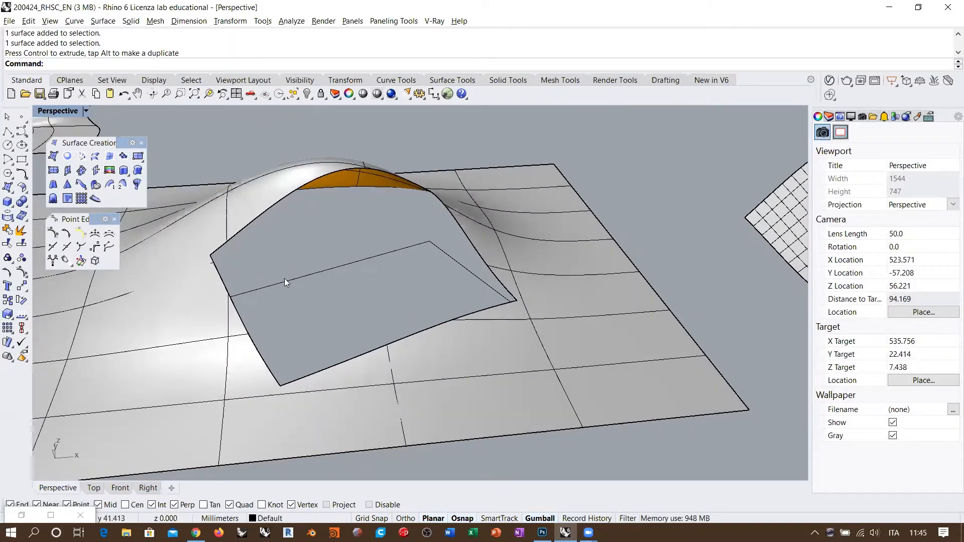
{"action": "left_click", "coordinate": [123, 156]}
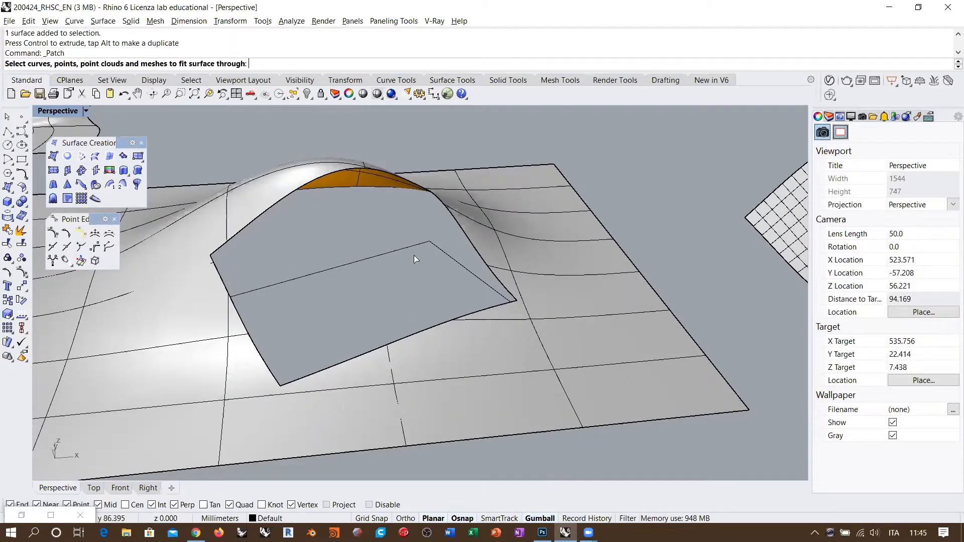
{"action": "left_click", "coordinate": [430, 327]}
{"action": "left_click", "coordinate": [467, 370]}
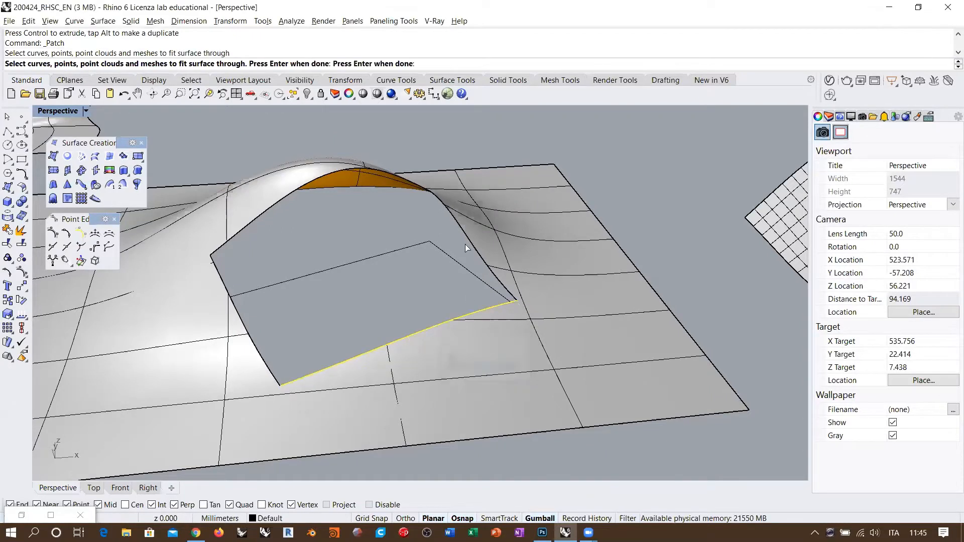
{"action": "left_click", "coordinate": [472, 240]}
{"action": "left_click", "coordinate": [502, 272]}
{"action": "left_click", "coordinate": [260, 231]}
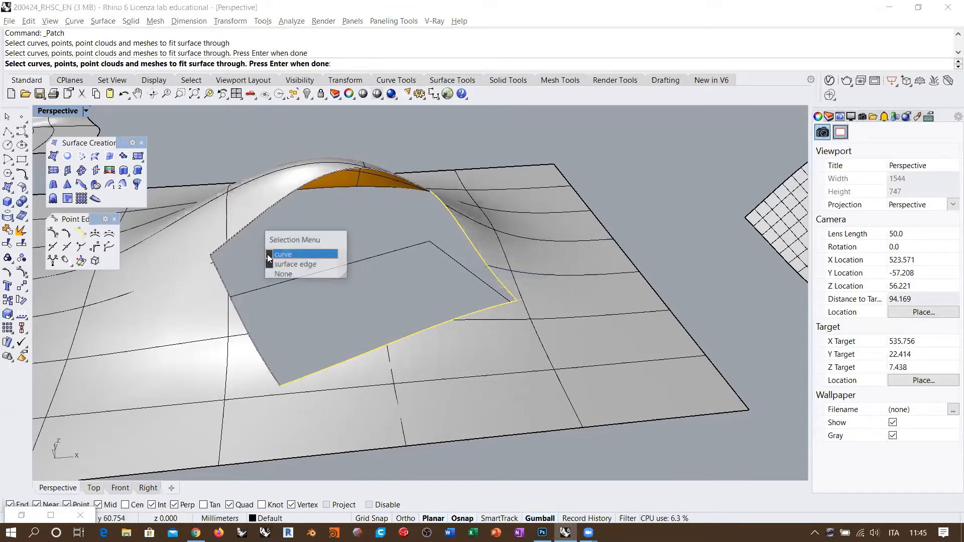
{"action": "left_click", "coordinate": [267, 262]}
{"action": "left_click", "coordinate": [236, 286]}
{"action": "left_click", "coordinate": [262, 320]}
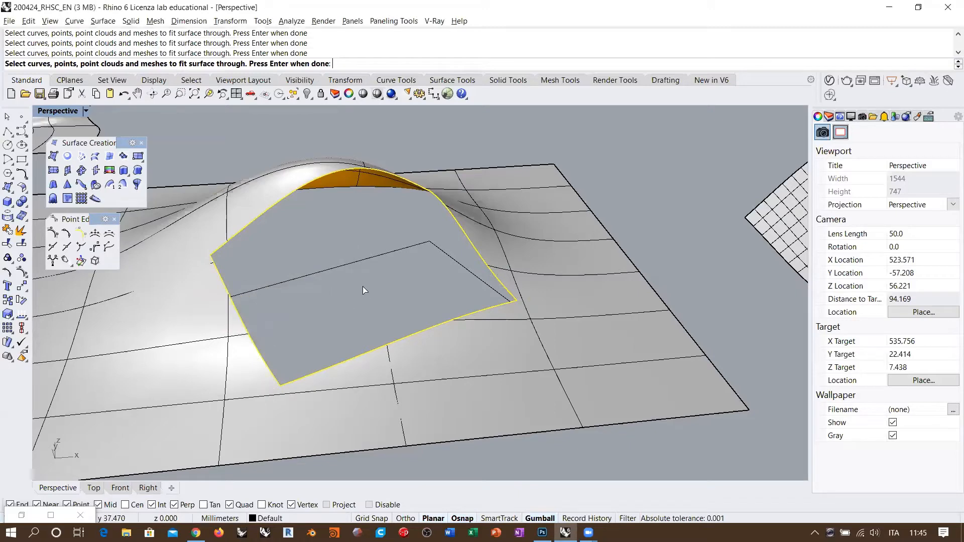
{"action": "key", "text": "Return"}
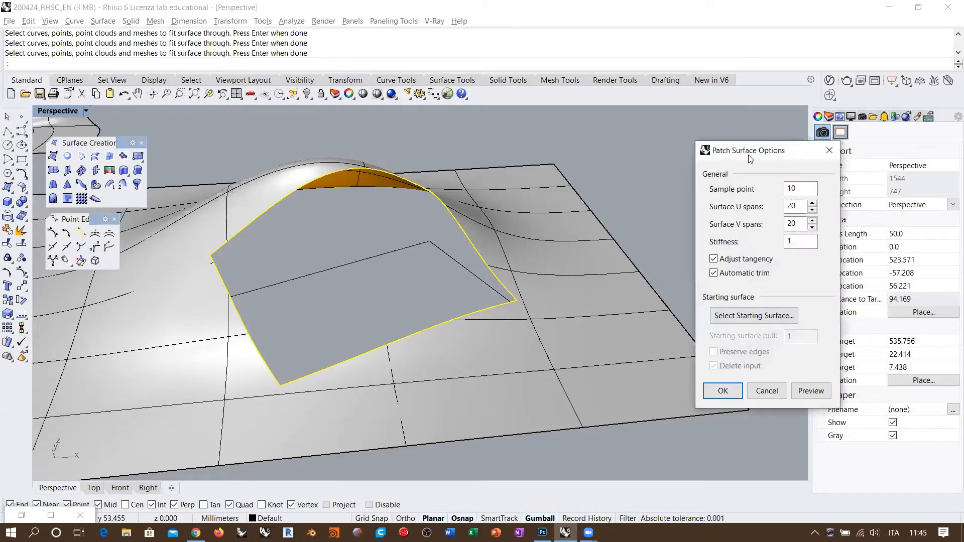
{"action": "left_click", "coordinate": [765, 381]}
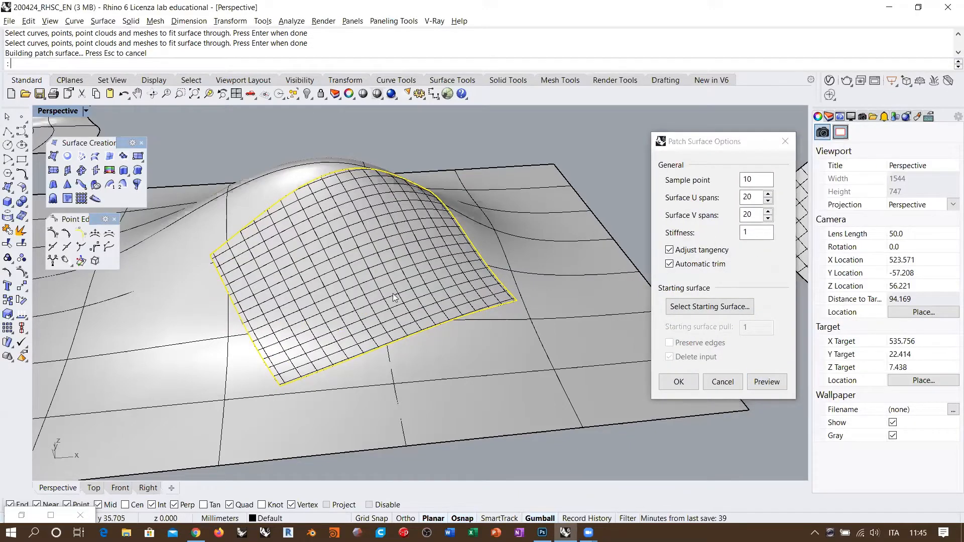
{"action": "right_click_drag", "start_coordinate": [432, 260], "coordinate": [425, 285]}
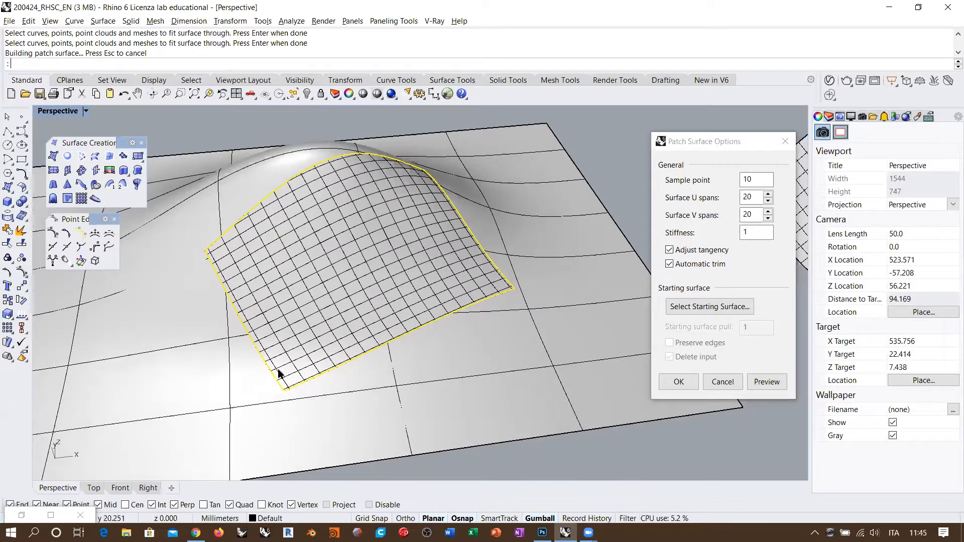
Step: Compare the patch preview with automatic trim off and on, leaving automatic trim enabled
{"action": "left_click", "coordinate": [669, 264]}
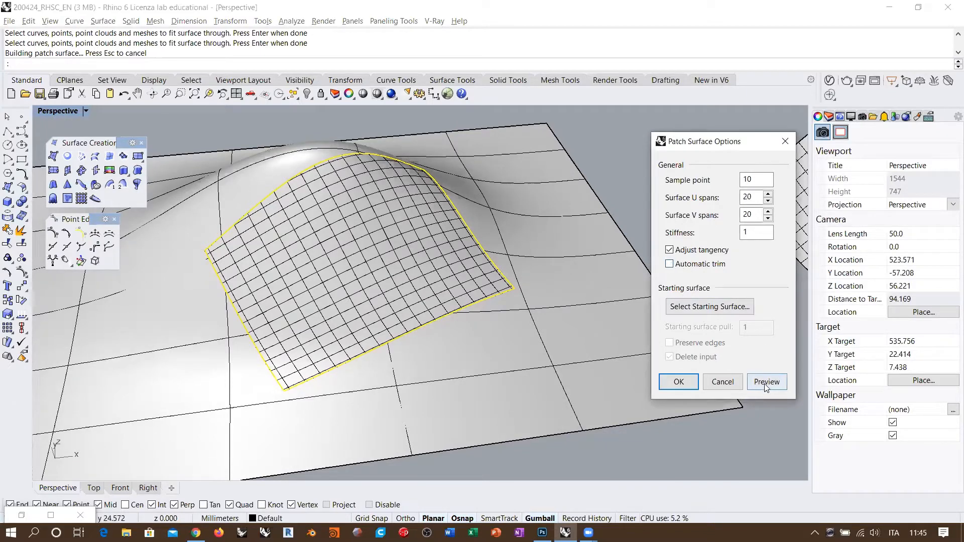
{"action": "left_click", "coordinate": [767, 381]}
{"action": "right_click_drag", "start_coordinate": [455, 270], "coordinate": [390, 293]}
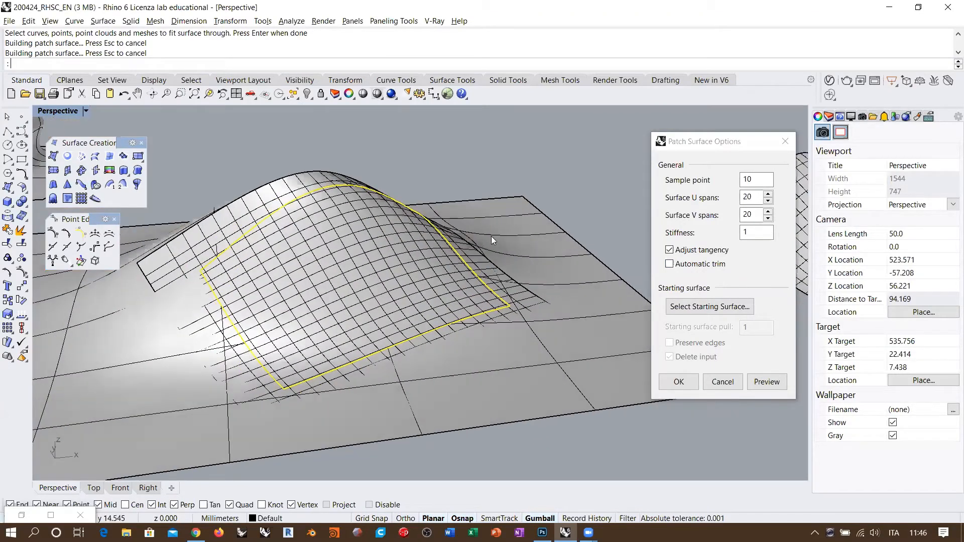
{"action": "left_click", "coordinate": [669, 264]}
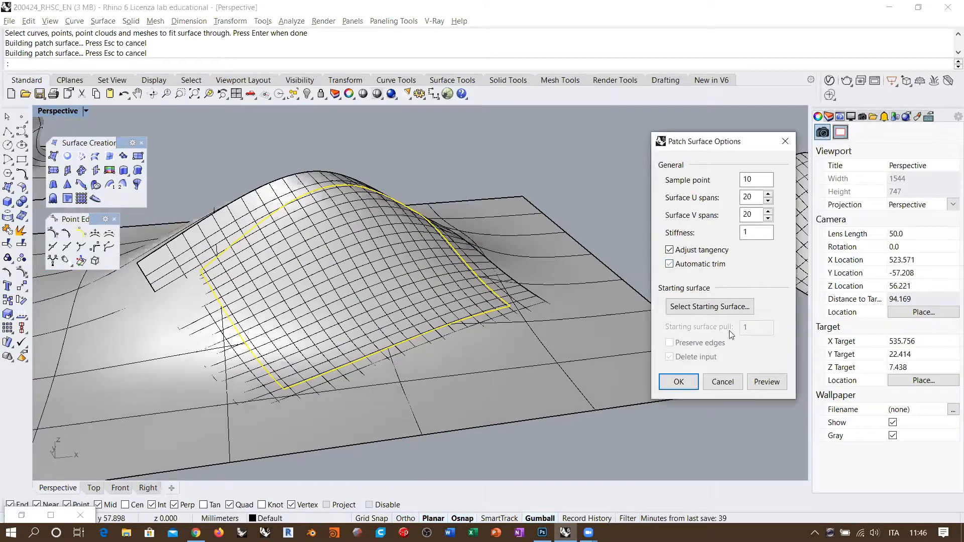
{"action": "left_click", "coordinate": [767, 381]}
{"action": "right_click_drag", "start_coordinate": [434, 230], "coordinate": [421, 306]}
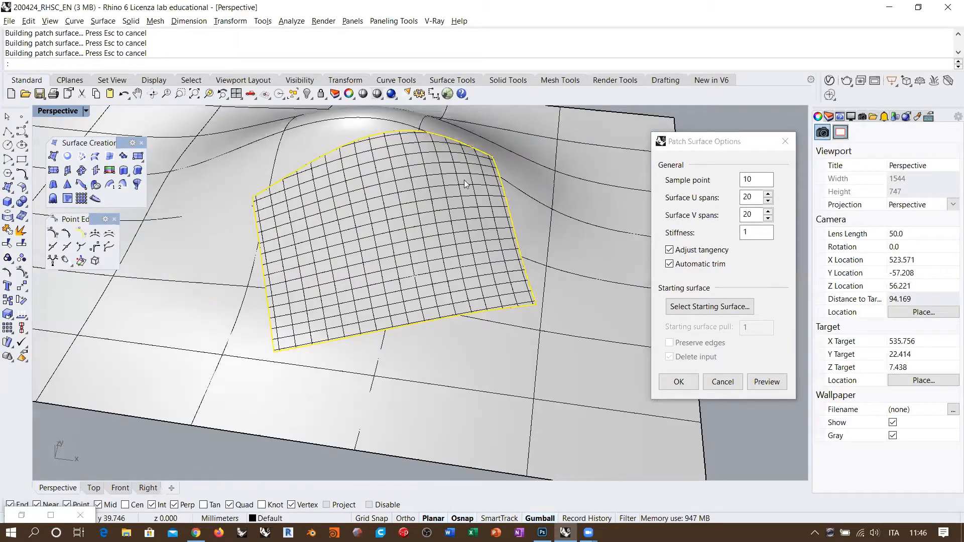
{"action": "right_click_drag", "start_coordinate": [404, 249], "coordinate": [388, 213]}
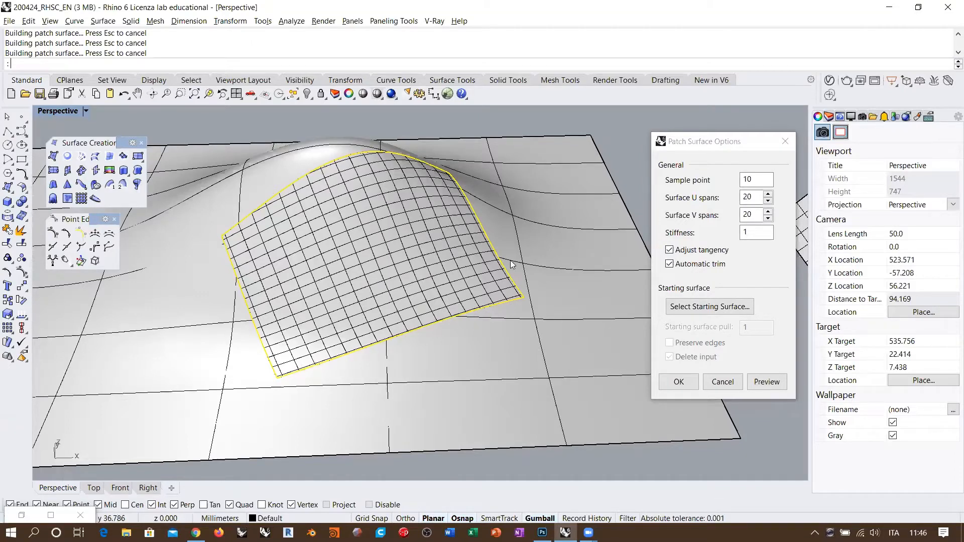
{"action": "left_click", "coordinate": [669, 249]}
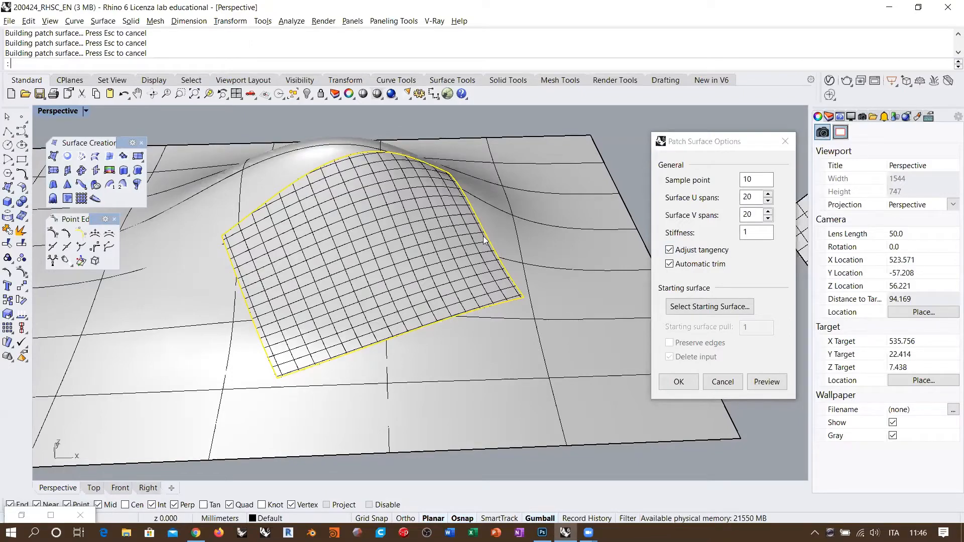
{"action": "right_click_drag", "start_coordinate": [483, 240], "coordinate": [388, 230]}
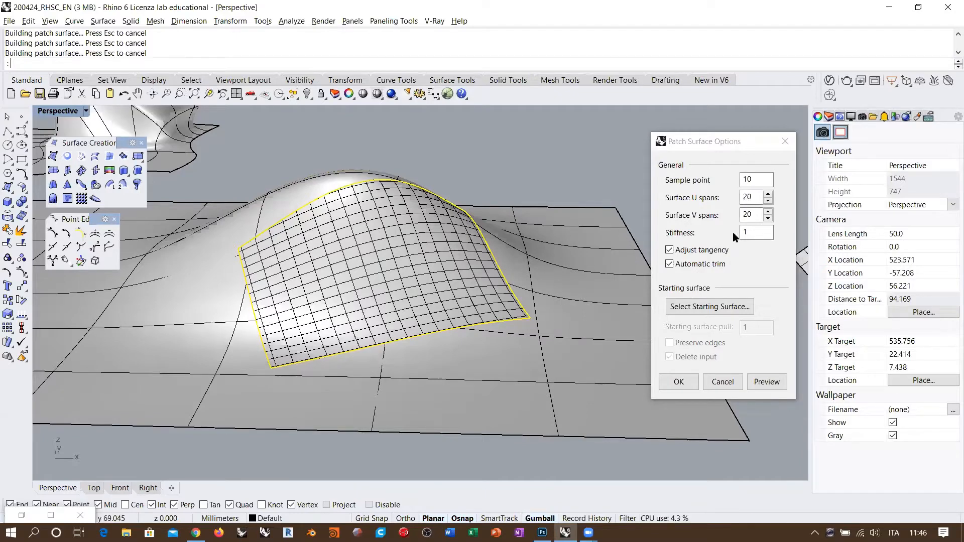
{"action": "left_click", "coordinate": [751, 232]}
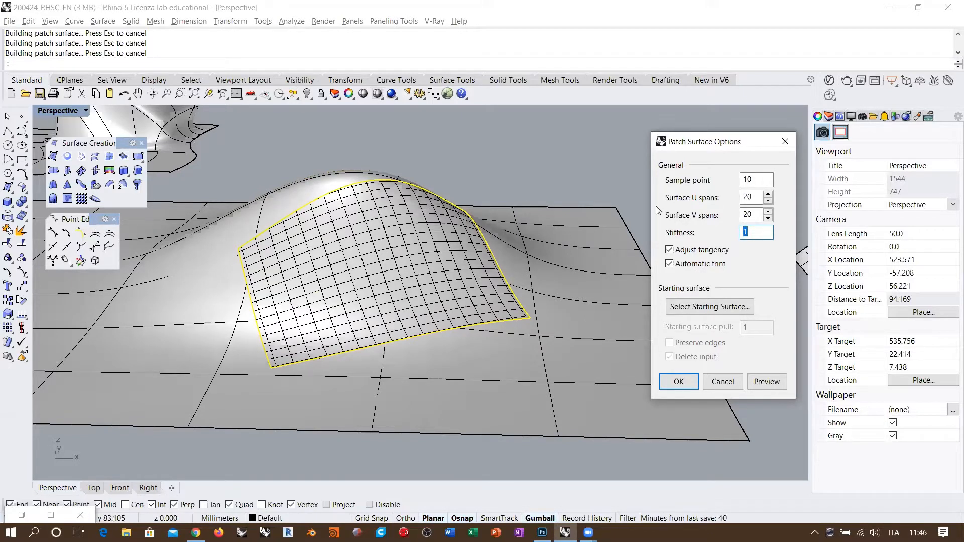
Step: Set the patch's surface U and V spans to 50 each and preview the denser surface
{"action": "double_click", "coordinate": [749, 198]}
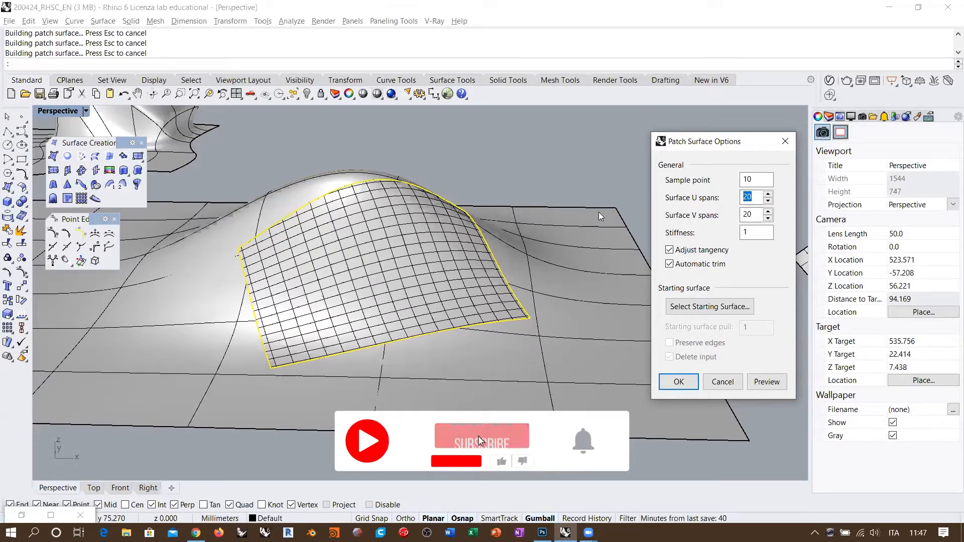
{"action": "left_click", "coordinate": [759, 196]}
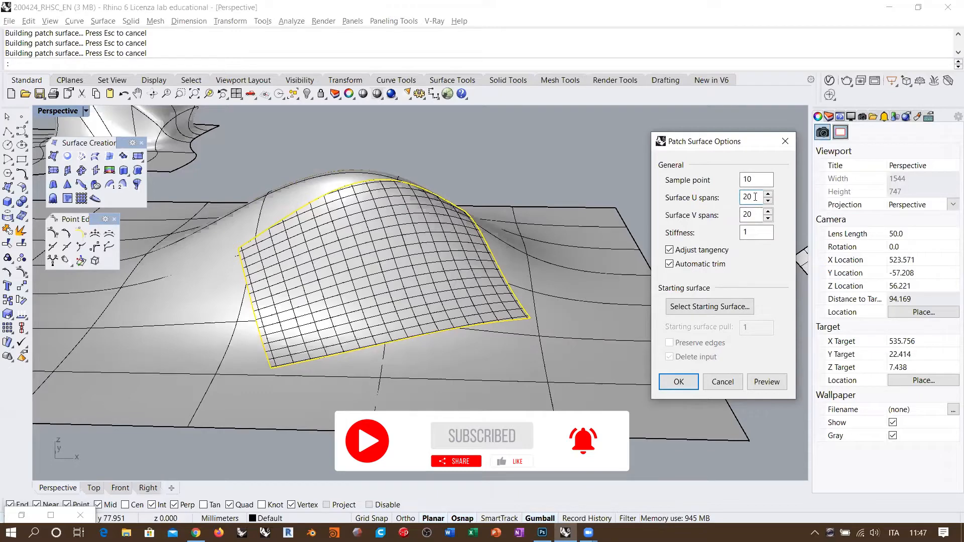
{"action": "double_click", "coordinate": [753, 196]}
{"action": "type", "text": "50"}
{"action": "key", "text": "Tab"}
{"action": "type", "text": "50"}
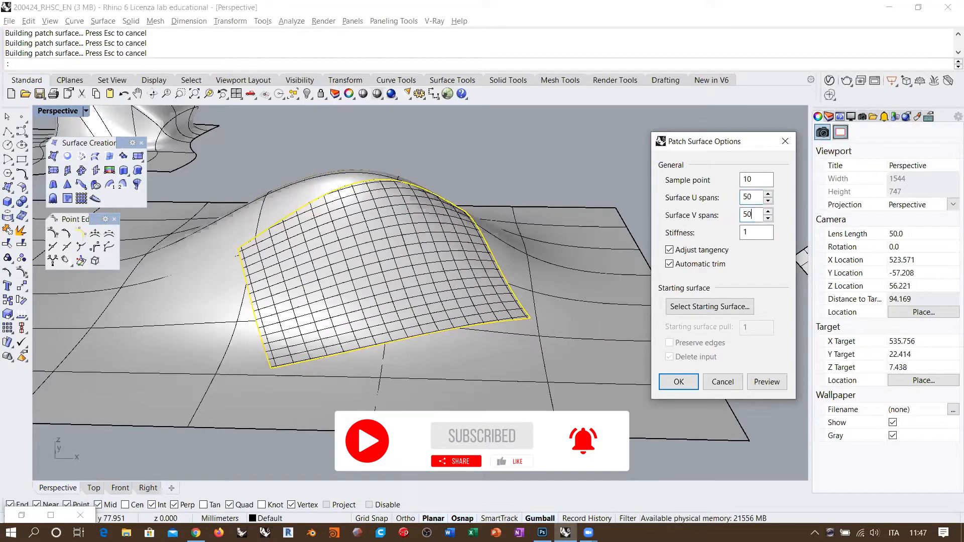
{"action": "left_click", "coordinate": [763, 385]}
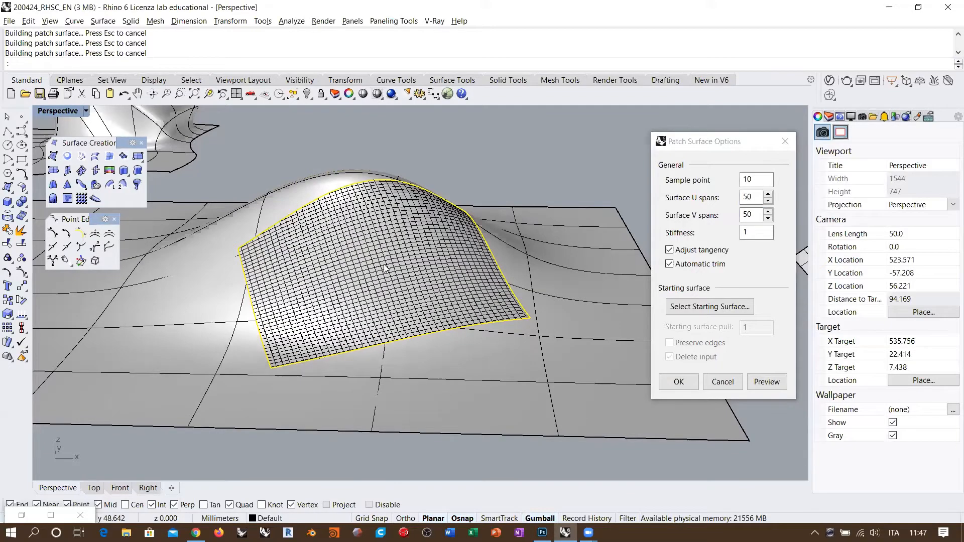
{"action": "right_click_drag", "start_coordinate": [422, 266], "coordinate": [442, 265]}
{"action": "right_click_drag", "start_coordinate": [405, 210], "coordinate": [417, 251]}
Step: Set the patch's surface U and V spans back to 20 each and refresh the preview
{"action": "left_click", "coordinate": [715, 195]}
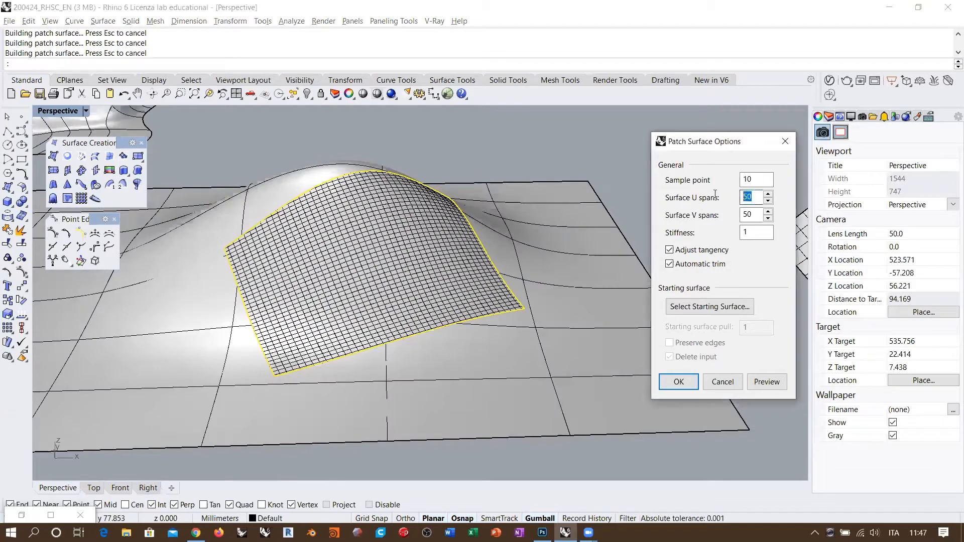
{"action": "type", "text": "20"}
{"action": "left_click", "coordinate": [767, 382]}
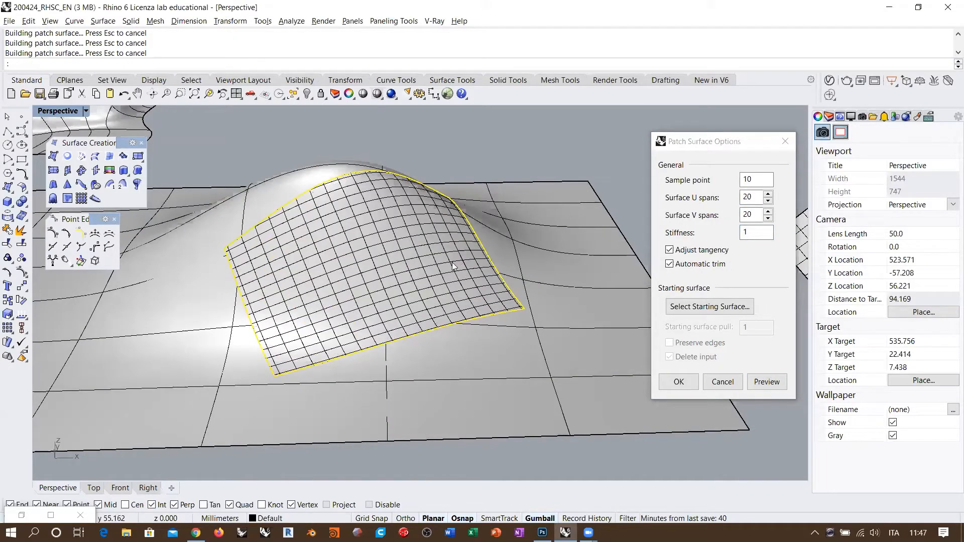
{"action": "right_click_drag", "start_coordinate": [463, 270], "coordinate": [396, 300]}
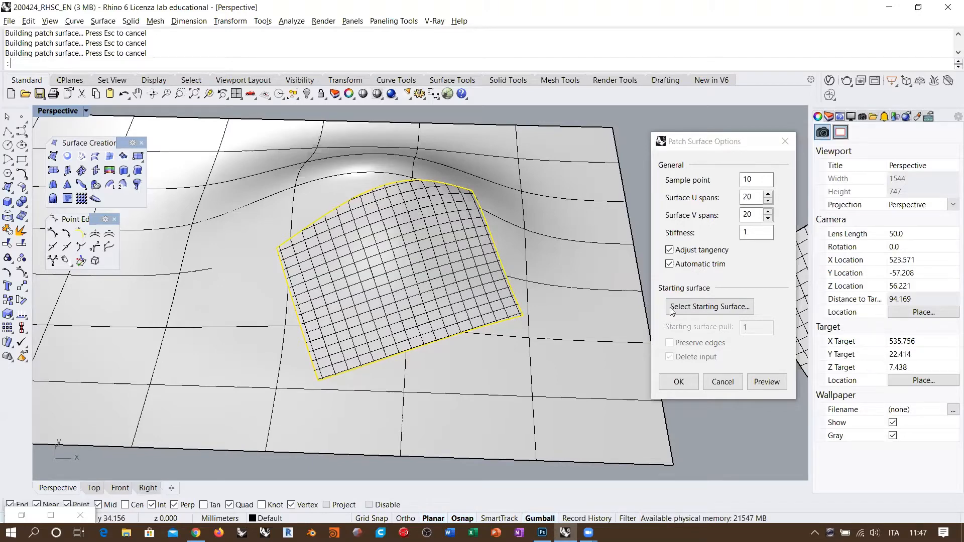
Step: Use the bumped surface as the patch's starting surface, preview the fill and inspect how it follows the surrounding shape
{"action": "left_click", "coordinate": [701, 308]}
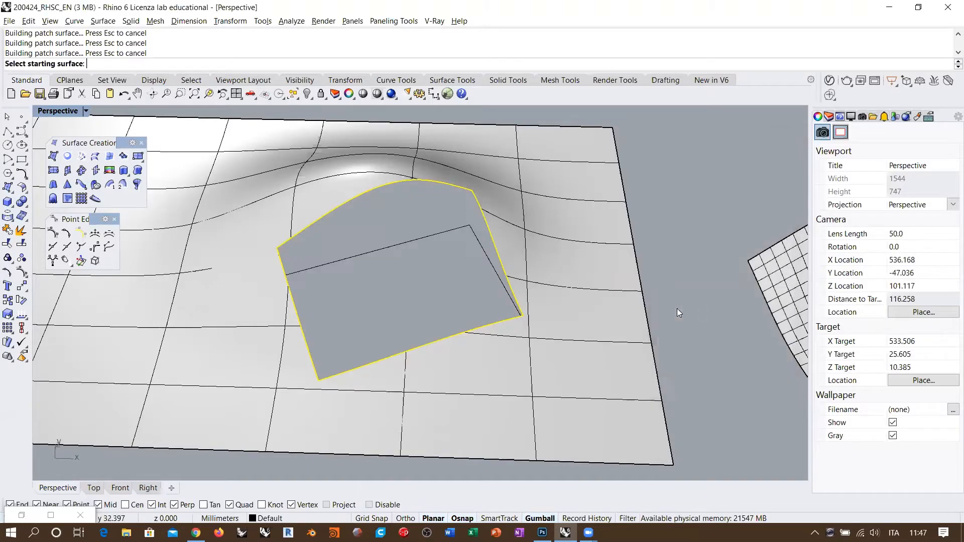
{"action": "left_click", "coordinate": [528, 228]}
{"action": "left_click", "coordinate": [766, 382]}
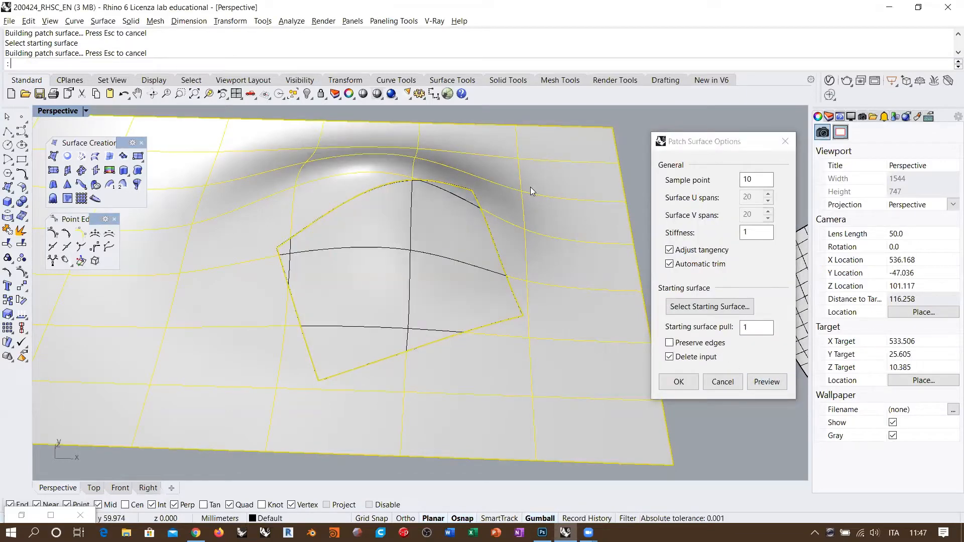
{"action": "right_click_drag", "start_coordinate": [530, 186], "coordinate": [441, 338]}
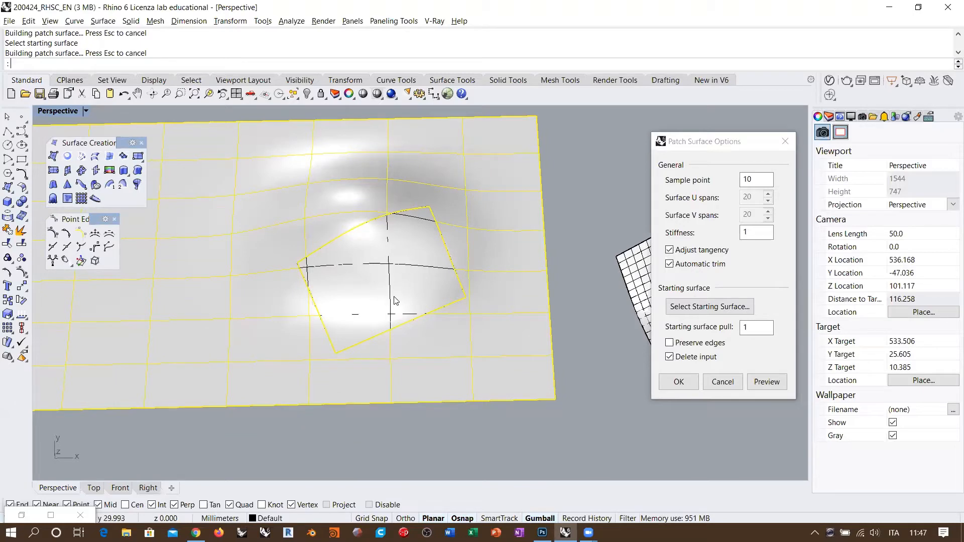
{"action": "mouse_move", "coordinate": [412, 315]}
{"action": "right_mouse_down"}
{"action": "mouse_move", "coordinate": [384, 271]}
{"action": "mouse_move", "coordinate": [396, 281]}
{"action": "mouse_move", "coordinate": [374, 330]}
{"action": "mouse_move", "coordinate": [402, 313]}
{"action": "right_mouse_up"}
{"action": "scroll", "coordinate": [374, 327], "scroll_direction": "up", "scroll_amount": 5}
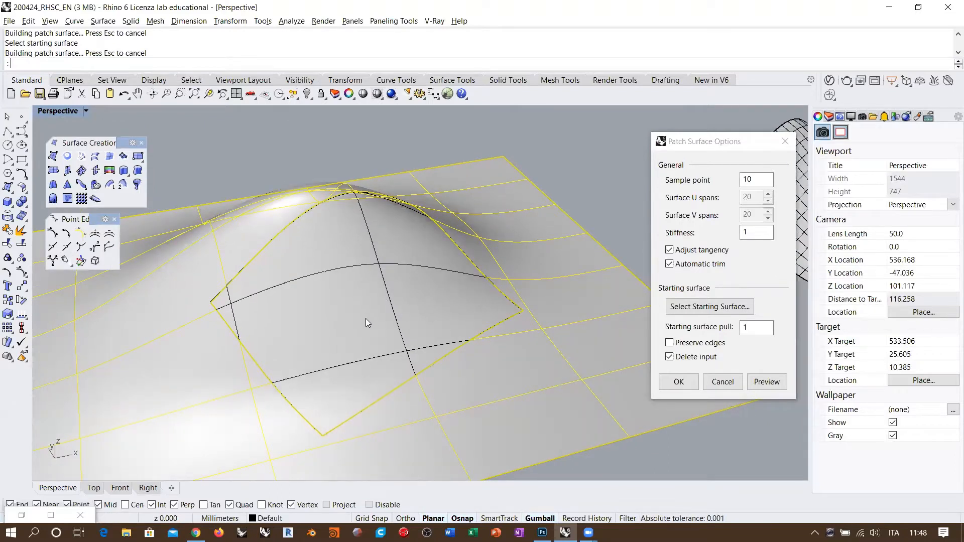
Step: Accept the patch, undo it, and restart Patch with the four surface edges of the opening as input
{"action": "left_click", "coordinate": [678, 381]}
{"action": "key", "text": "ctrl+z"}
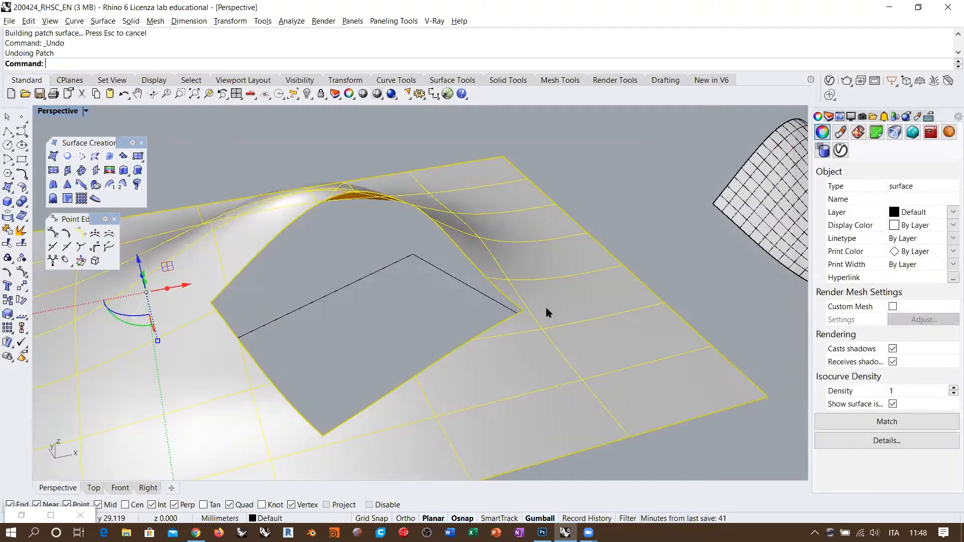
{"action": "key", "text": "Return"}
{"action": "right_click_drag", "start_coordinate": [435, 243], "coordinate": [399, 368]}
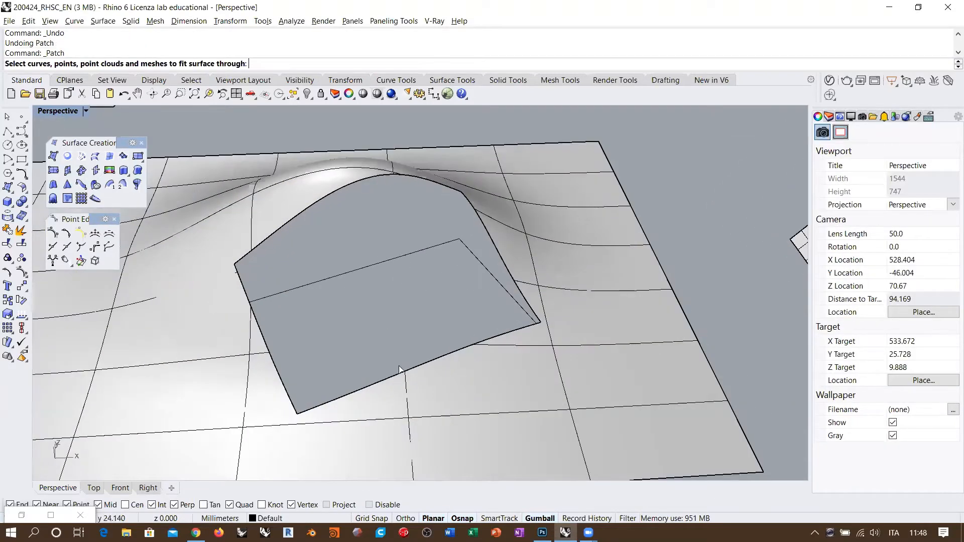
{"action": "left_click", "coordinate": [467, 350]}
{"action": "left_click", "coordinate": [507, 385]}
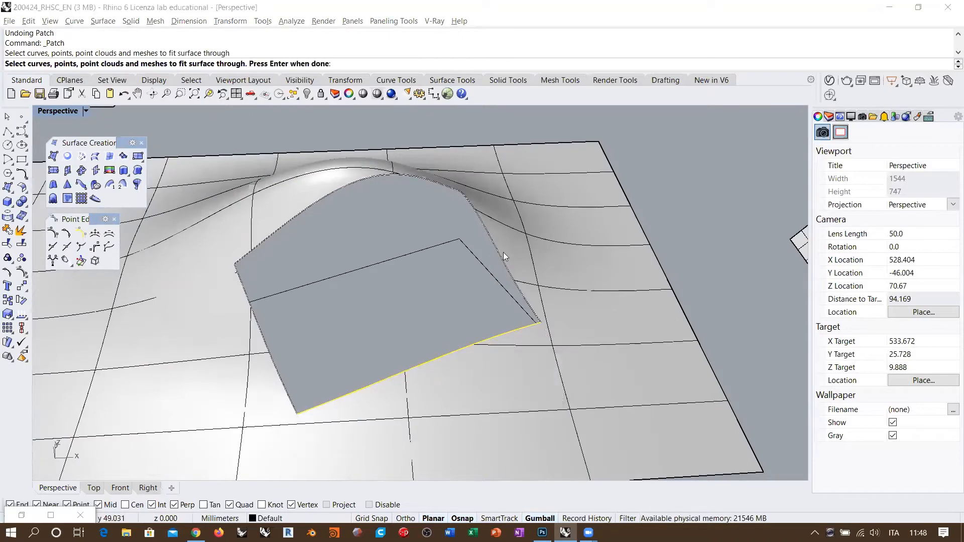
{"action": "left_click", "coordinate": [503, 252]}
{"action": "left_click", "coordinate": [531, 284]}
{"action": "left_click", "coordinate": [335, 198]}
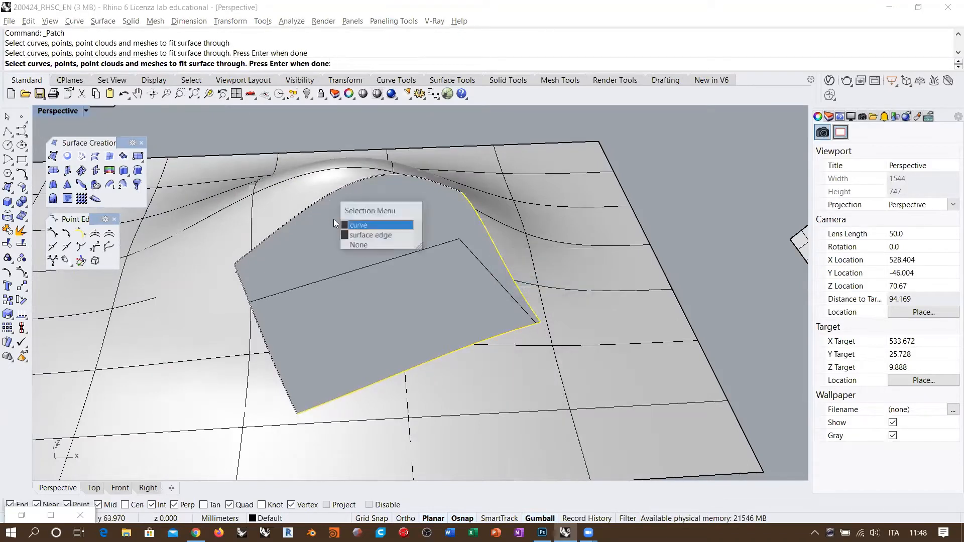
{"action": "left_click", "coordinate": [359, 235]}
{"action": "left_click", "coordinate": [248, 293]}
{"action": "left_click", "coordinate": [296, 321]}
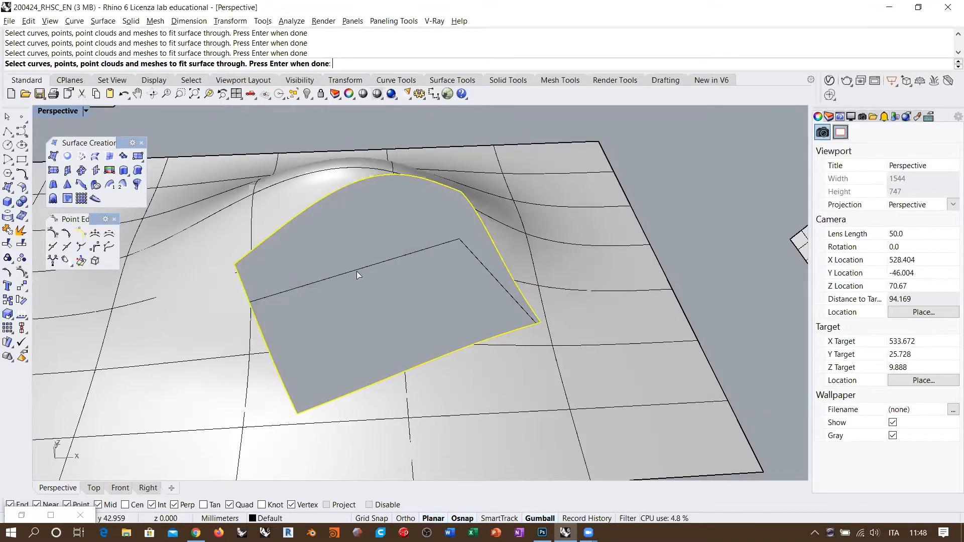
{"action": "right_click", "coordinate": [356, 271]}
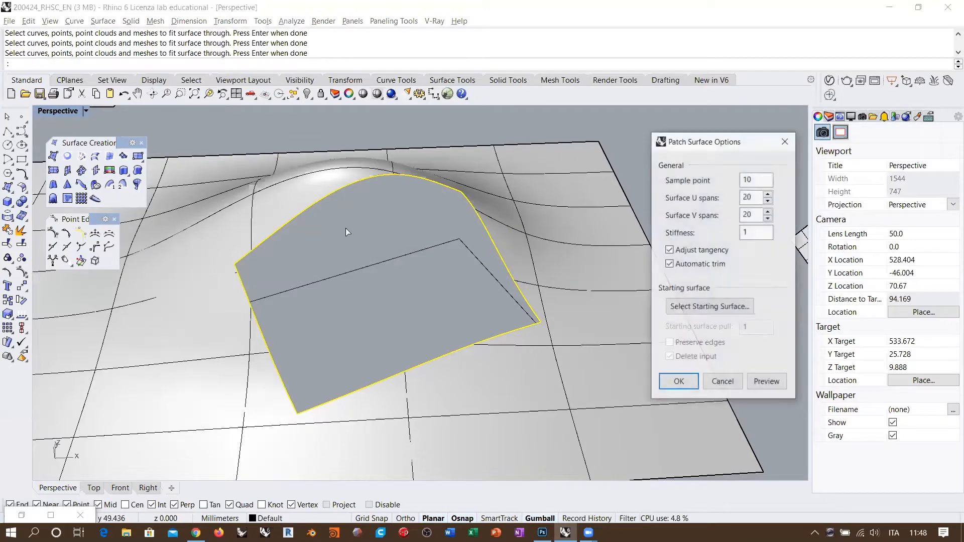
Step: Use the bumped surface as the starting surface with Delete input off, and preview and create the patch
{"action": "left_click", "coordinate": [713, 308]}
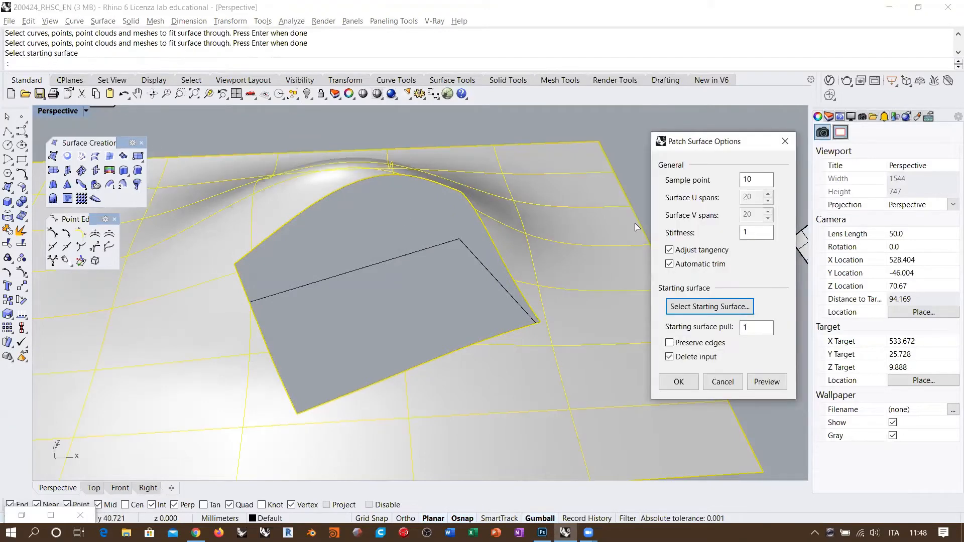
{"action": "left_click", "coordinate": [669, 356]}
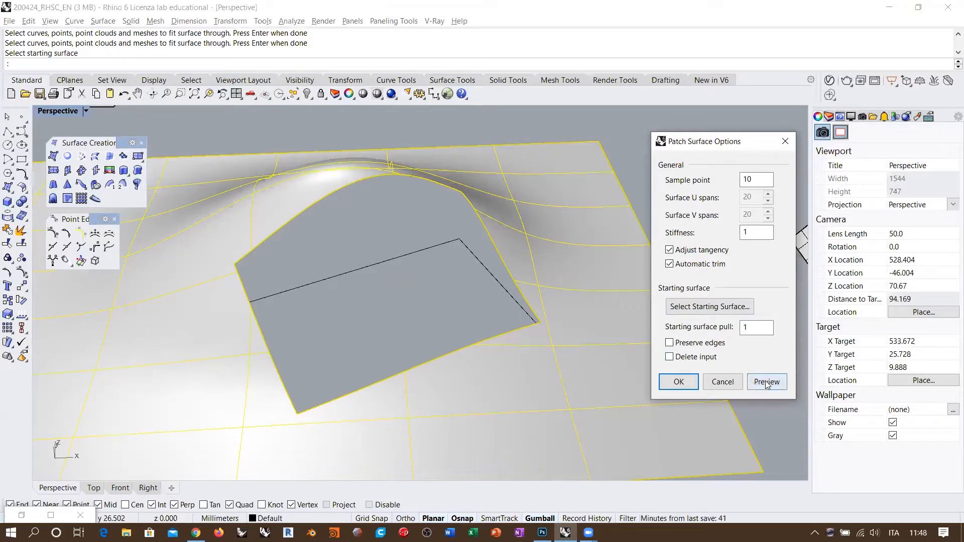
{"action": "left_click", "coordinate": [766, 382]}
{"action": "left_click", "coordinate": [676, 383]}
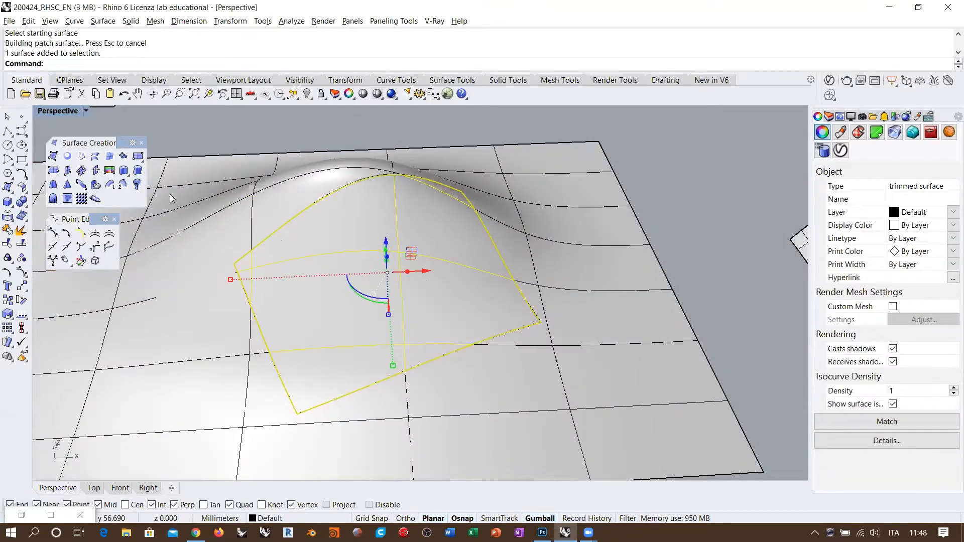
Step: Show the control points of the new patch and the bumped surface and compare their point layouts
{"action": "left_click", "coordinate": [22, 271]}
{"action": "scroll", "coordinate": [356, 251], "scroll_direction": "down", "scroll_amount": 5}
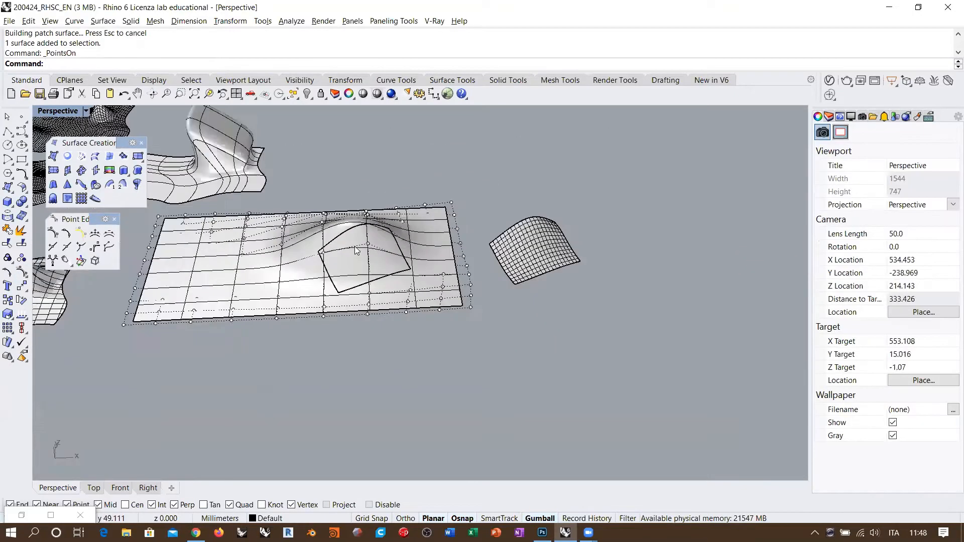
{"action": "right_click_drag", "start_coordinate": [356, 251], "coordinate": [413, 378]}
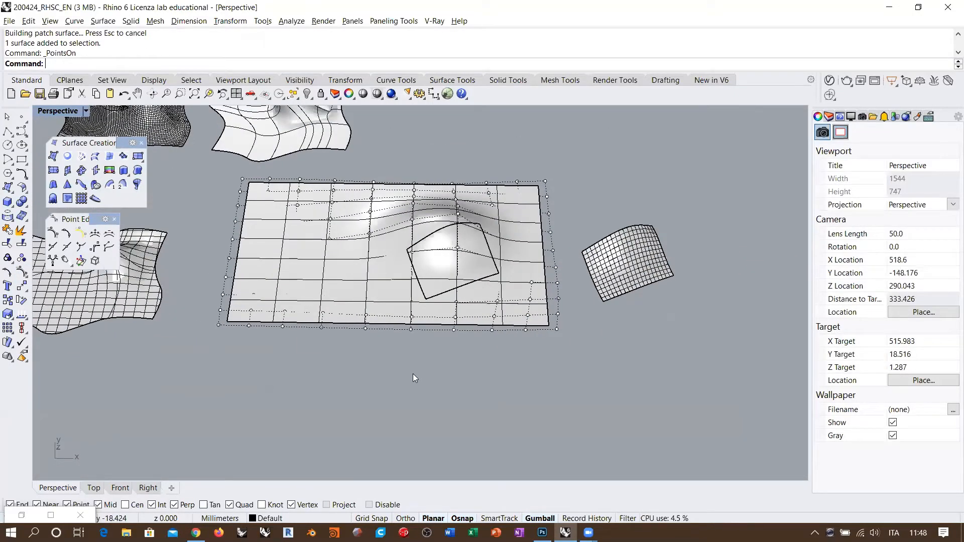
{"action": "right_click_drag", "start_coordinate": [467, 360], "coordinate": [322, 287]}
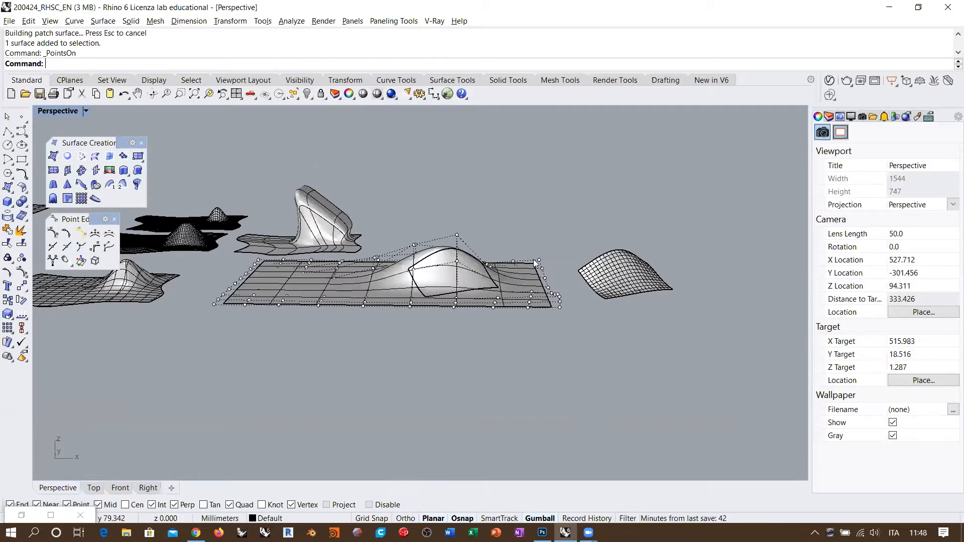
{"action": "right_click_drag", "start_coordinate": [507, 260], "coordinate": [284, 267]}
{"action": "scroll", "coordinate": [447, 277], "scroll_direction": "up", "scroll_amount": 10}
{"action": "left_click", "coordinate": [284, 267]}
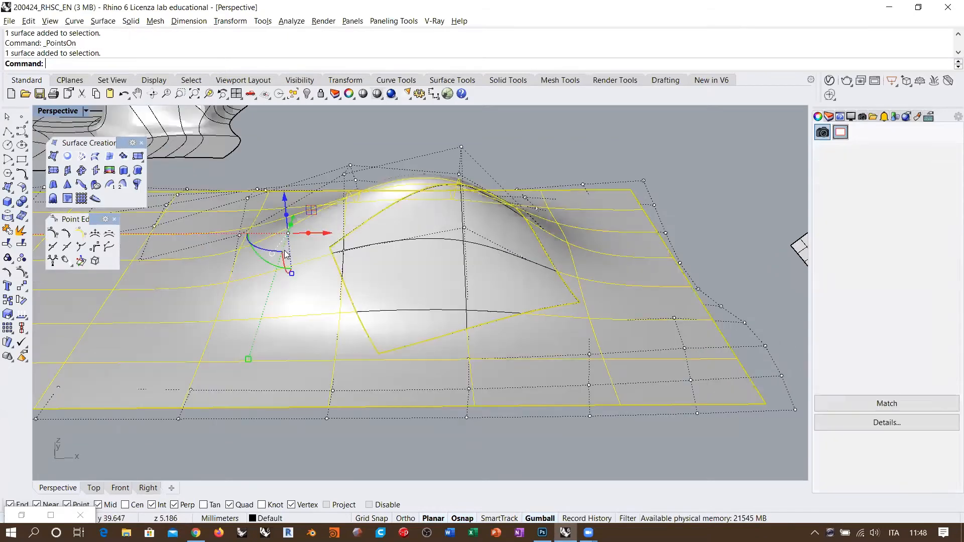
{"action": "left_click", "coordinate": [21, 273]}
{"action": "scroll", "coordinate": [476, 275], "scroll_direction": "down", "scroll_amount": 5}
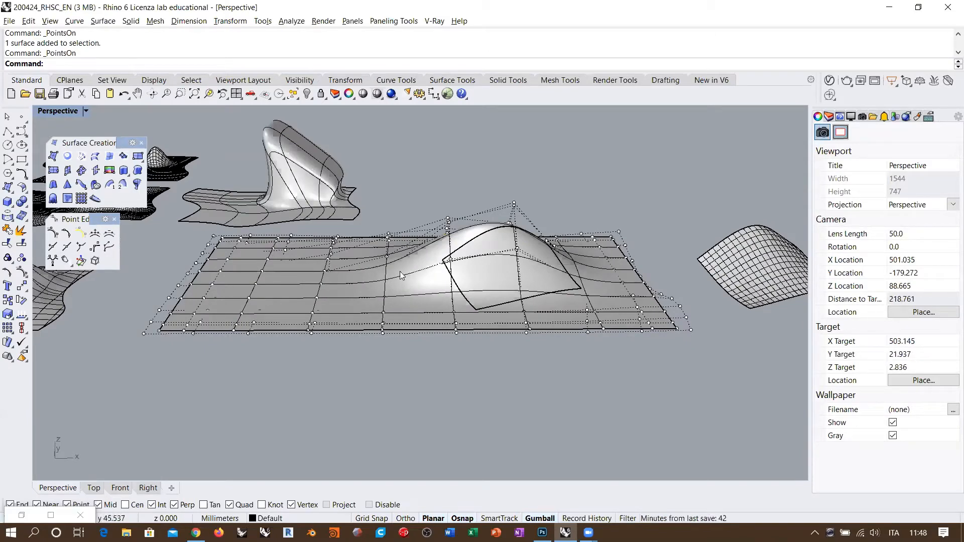
{"action": "scroll", "coordinate": [402, 275], "scroll_direction": "up", "scroll_amount": 6}
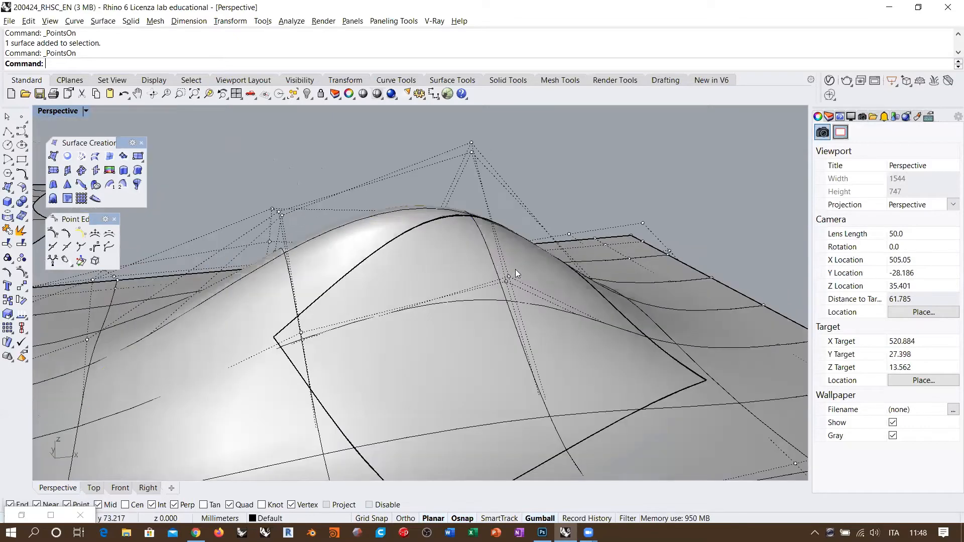
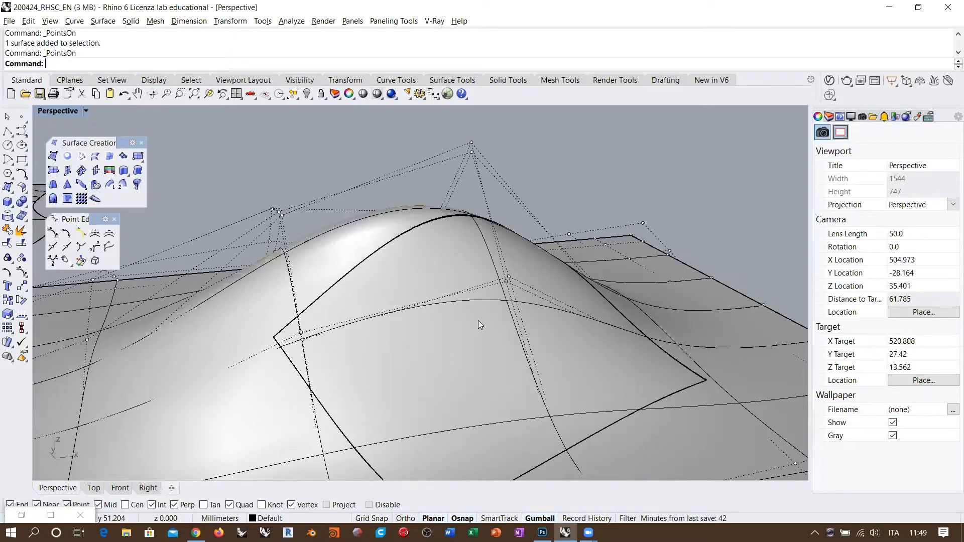
Step: Examine up close how the patch's edge meets the surrounding surface at the top of the bump
{"action": "right_click_drag", "start_coordinate": [557, 271], "coordinate": [405, 316]}
{"action": "scroll", "coordinate": [593, 281], "scroll_direction": "up", "scroll_amount": 10}
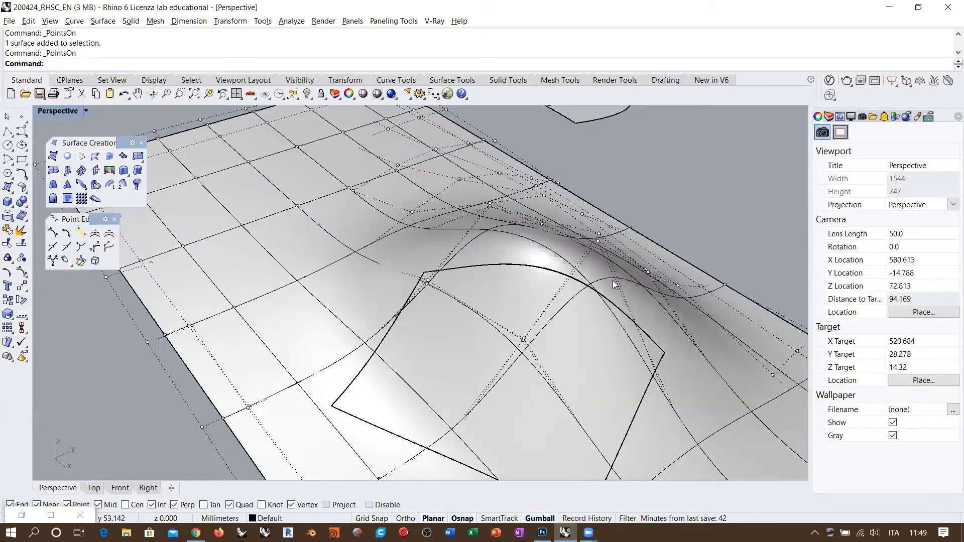
{"action": "scroll", "coordinate": [529, 272], "scroll_direction": "up", "scroll_amount": 3}
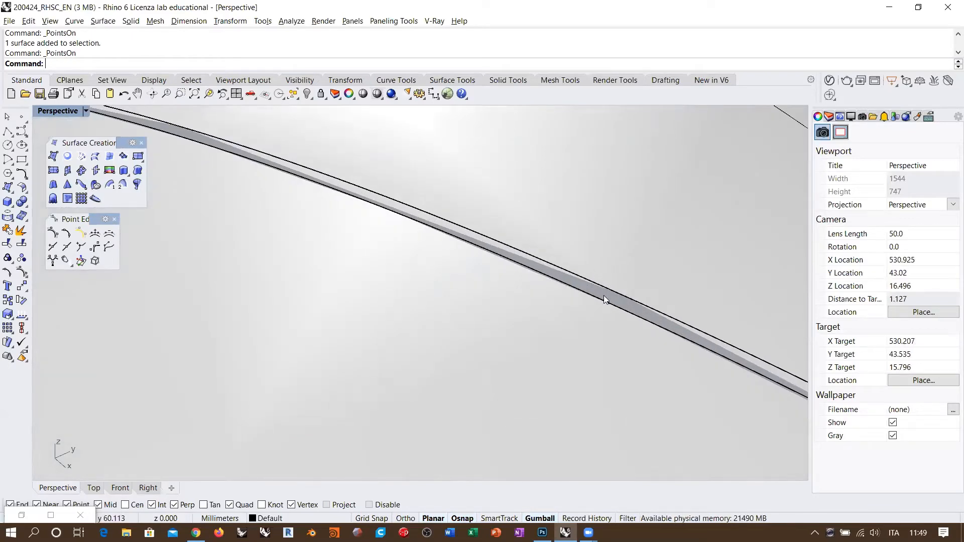
{"action": "scroll", "coordinate": [542, 282], "scroll_direction": "down", "scroll_amount": 20}
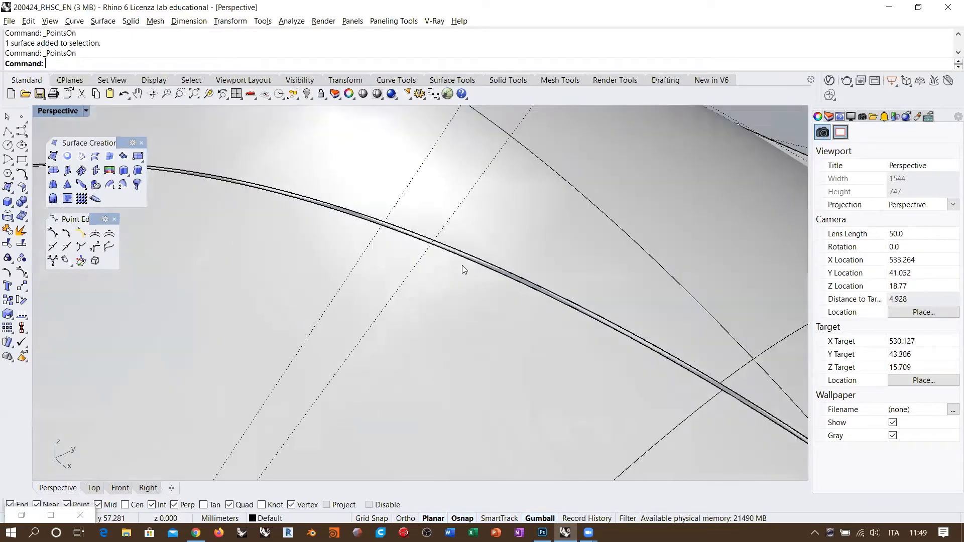
{"action": "right_click_drag", "start_coordinate": [381, 251], "coordinate": [533, 324]}
{"action": "scroll", "coordinate": [494, 272], "scroll_direction": "down", "scroll_amount": 20}
{"action": "right_click_drag", "start_coordinate": [495, 270], "coordinate": [521, 290]}
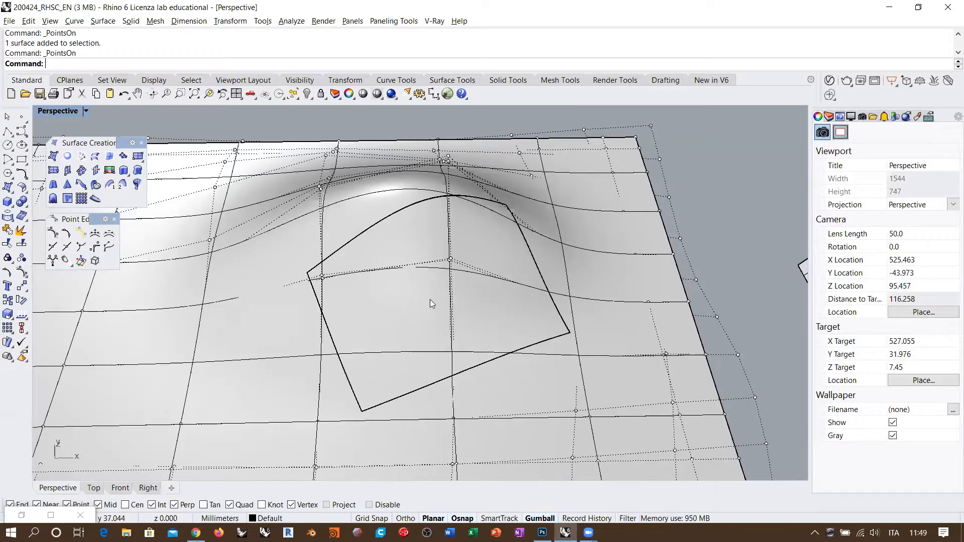
Step: Hide the control points and lock the patch that fills the opening
{"action": "key", "text": "Escape"}
{"action": "left_click", "coordinate": [402, 271]}
{"action": "left_click", "coordinate": [741, 204]}
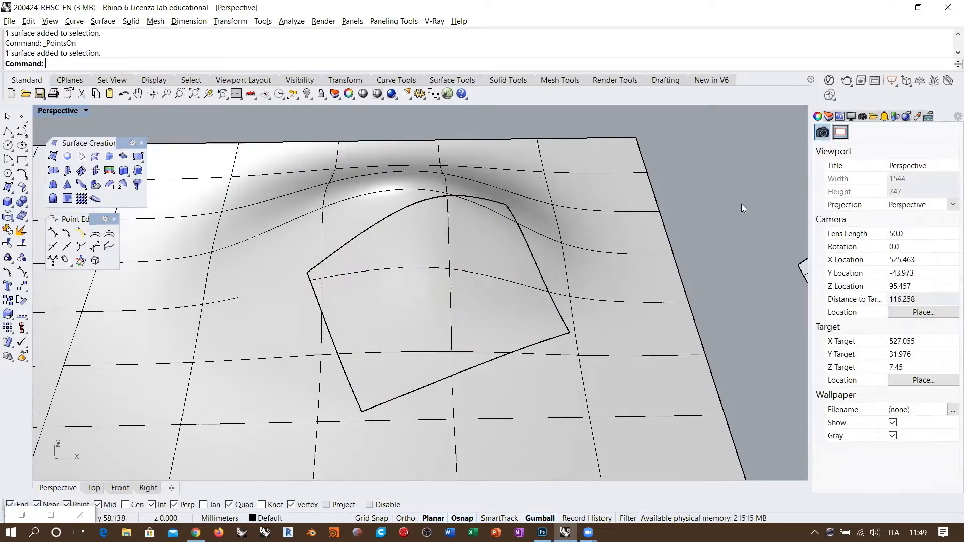
{"action": "left_click", "coordinate": [406, 289]}
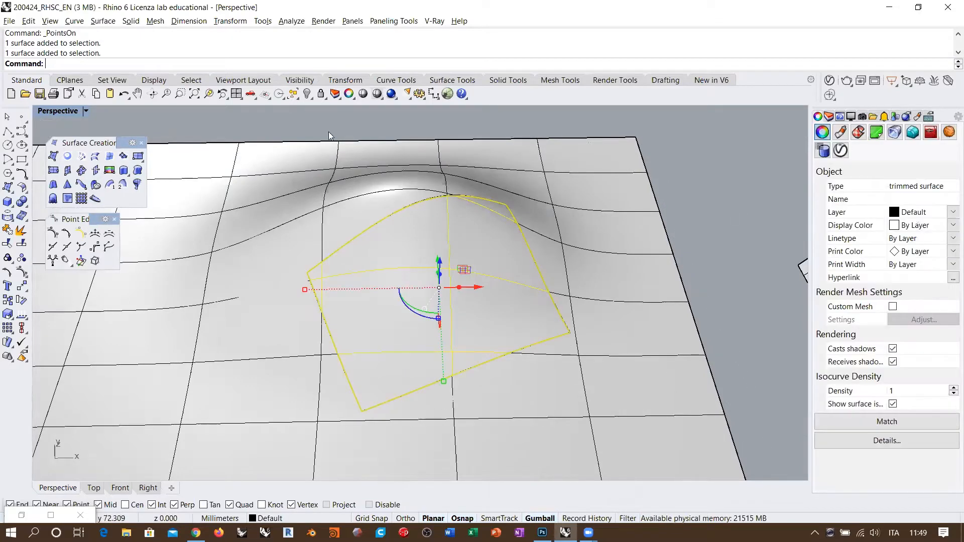
{"action": "left_click", "coordinate": [320, 93]}
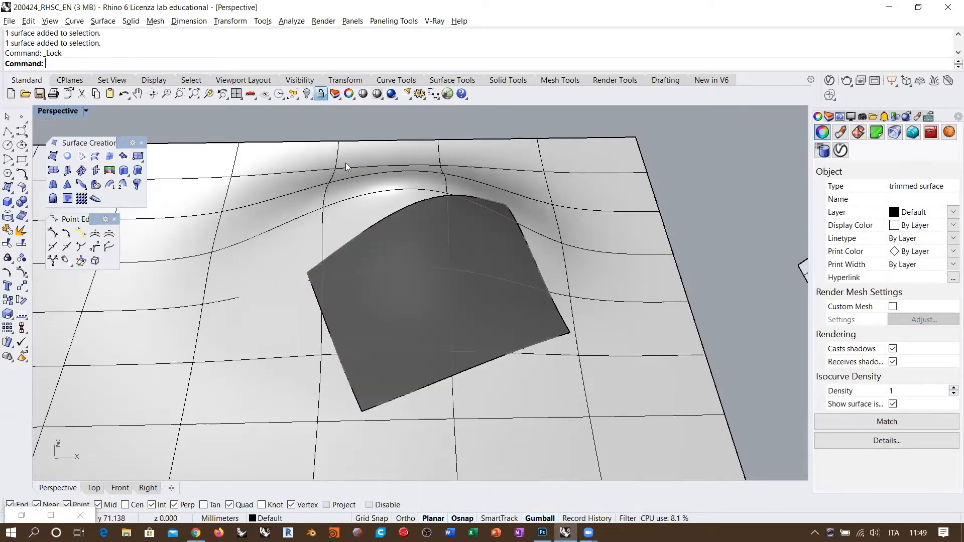
Step: Create another patch from the opening's four surface edges with 20 U and V spans, automatic trim and no starting surface
{"action": "left_click", "coordinate": [123, 156]}
{"action": "left_click", "coordinate": [461, 376]}
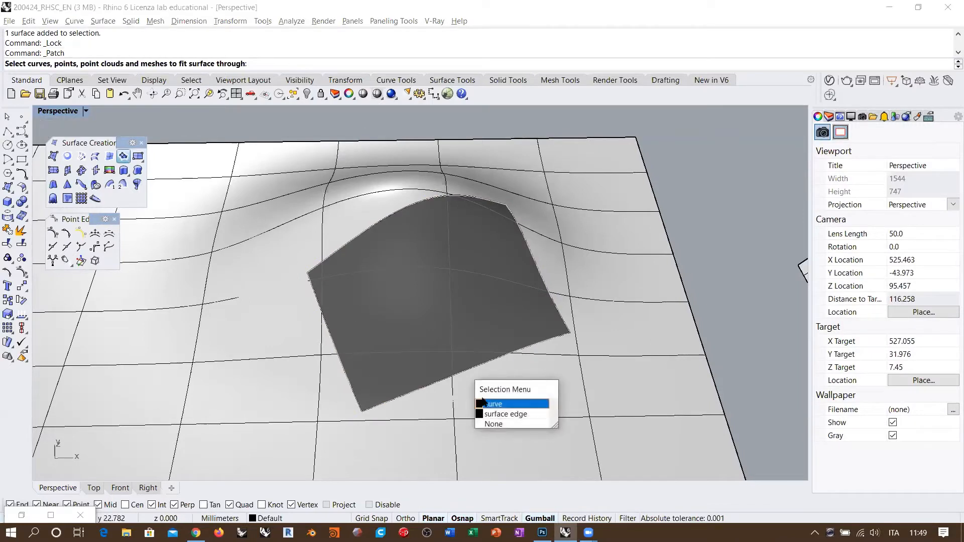
{"action": "left_click", "coordinate": [497, 412]}
{"action": "left_click", "coordinate": [530, 255]}
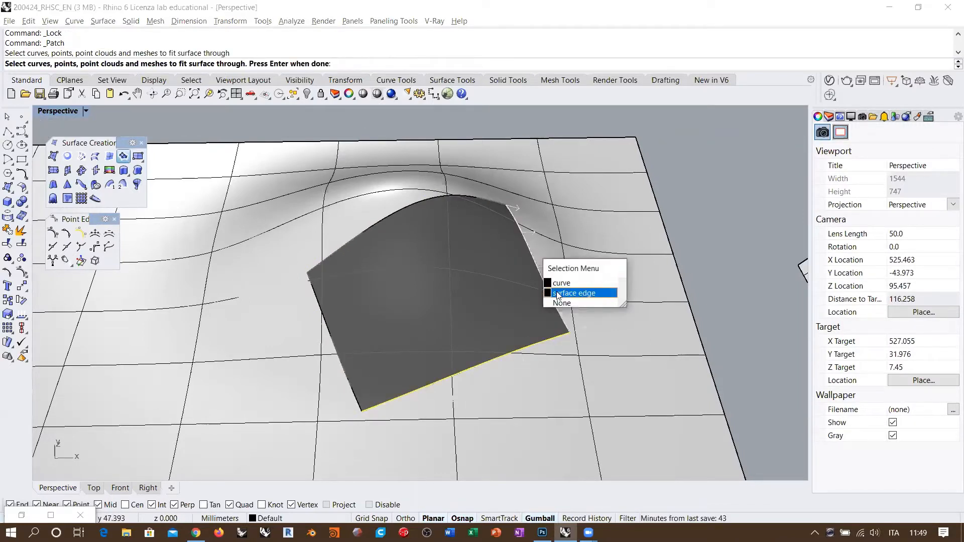
{"action": "left_click", "coordinate": [564, 293]}
{"action": "left_click", "coordinate": [432, 200]}
{"action": "left_click", "coordinate": [469, 242]}
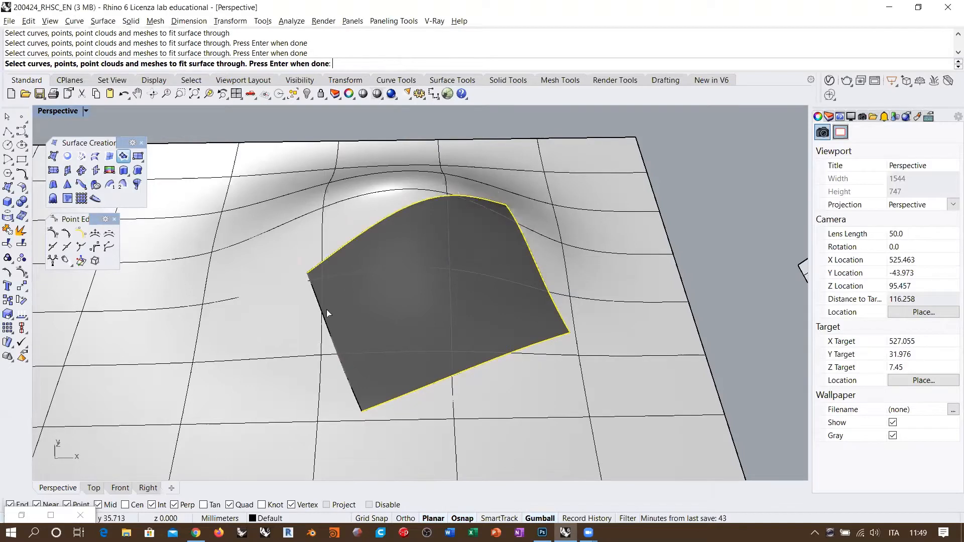
{"action": "left_click", "coordinate": [322, 308]}
{"action": "left_click", "coordinate": [359, 350]}
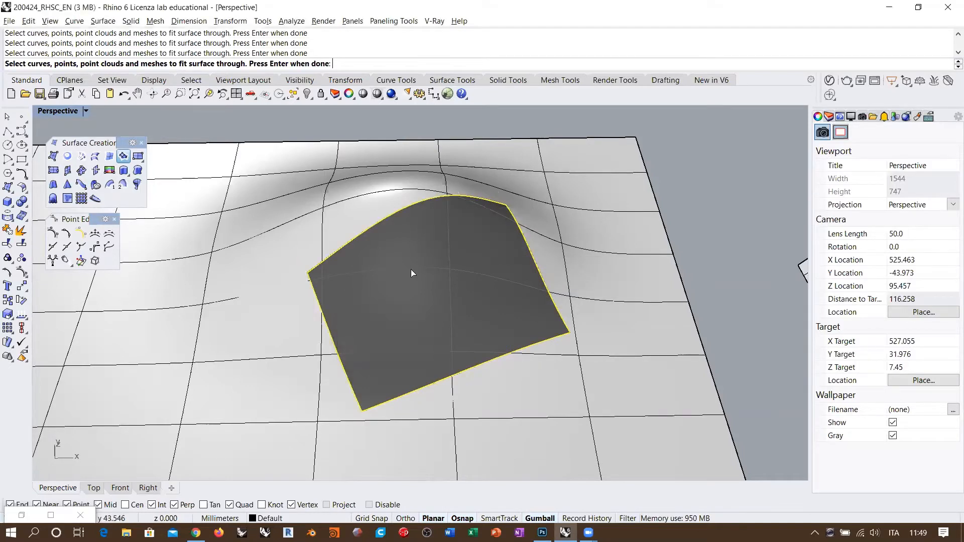
{"action": "key", "text": "Return"}
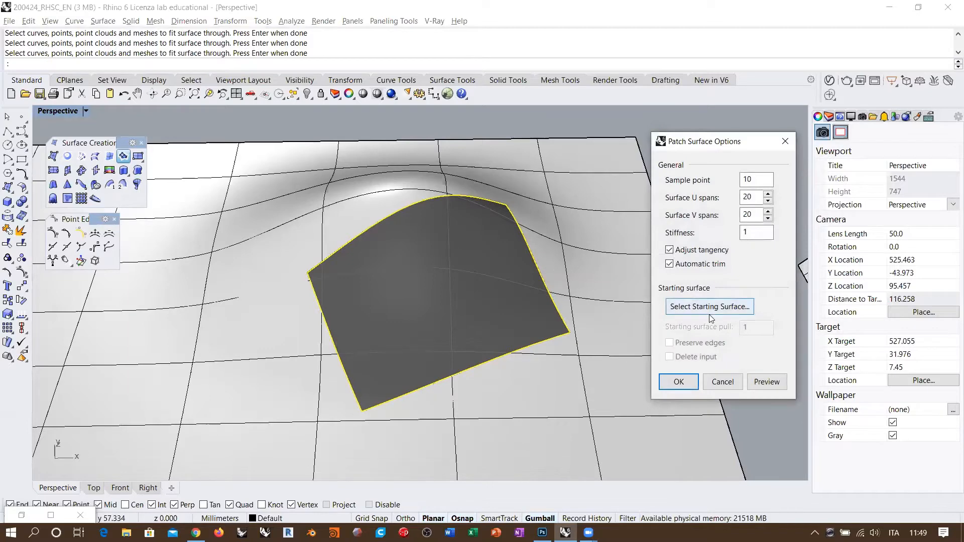
{"action": "left_click", "coordinate": [767, 382]}
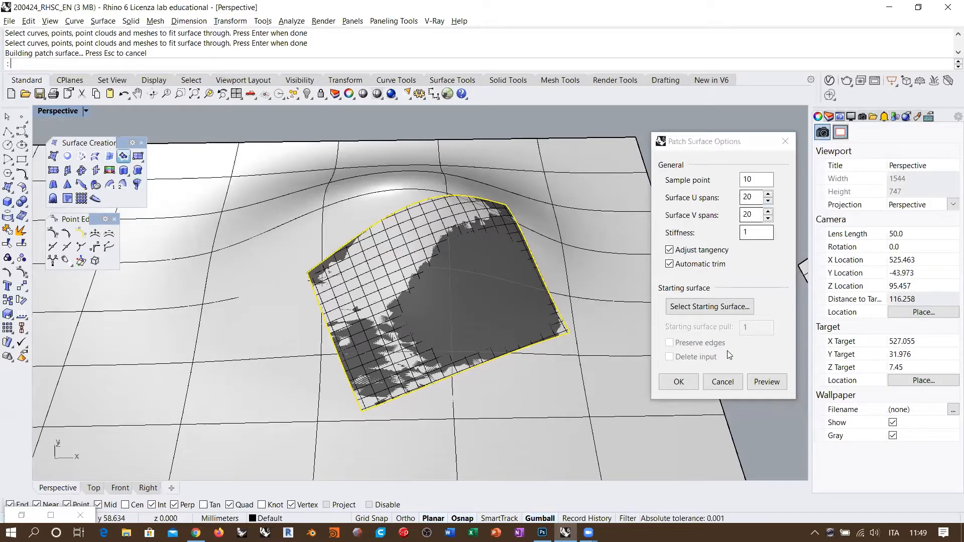
{"action": "left_click", "coordinate": [678, 382]}
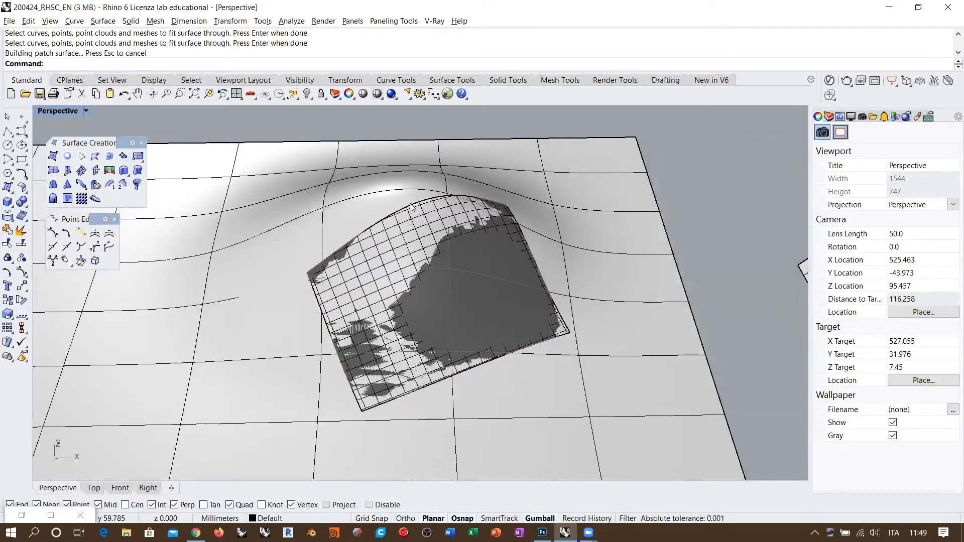
Step: Examine how closely the 20-span patch follows the edge of the opening
{"action": "scroll", "coordinate": [411, 205], "scroll_direction": "up", "scroll_amount": 5}
{"action": "scroll", "coordinate": [421, 216], "scroll_direction": "up", "scroll_amount": 15}
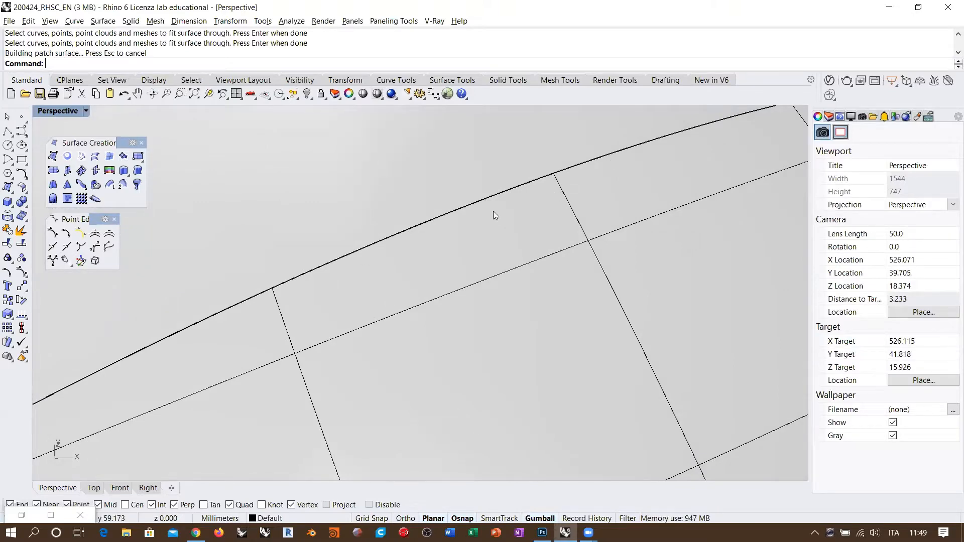
{"action": "scroll", "coordinate": [421, 227], "scroll_direction": "down", "scroll_amount": 20}
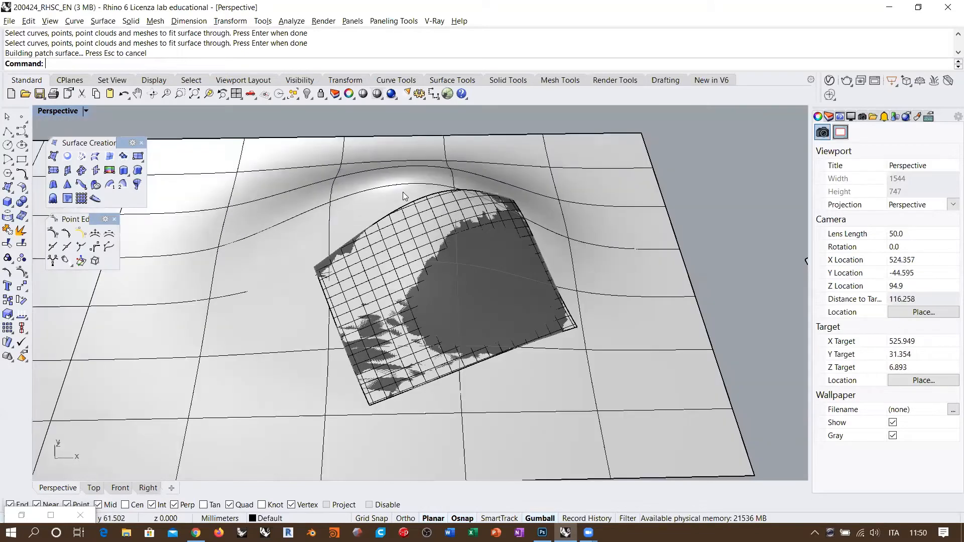
{"action": "right_click_drag", "start_coordinate": [402, 192], "coordinate": [501, 277]}
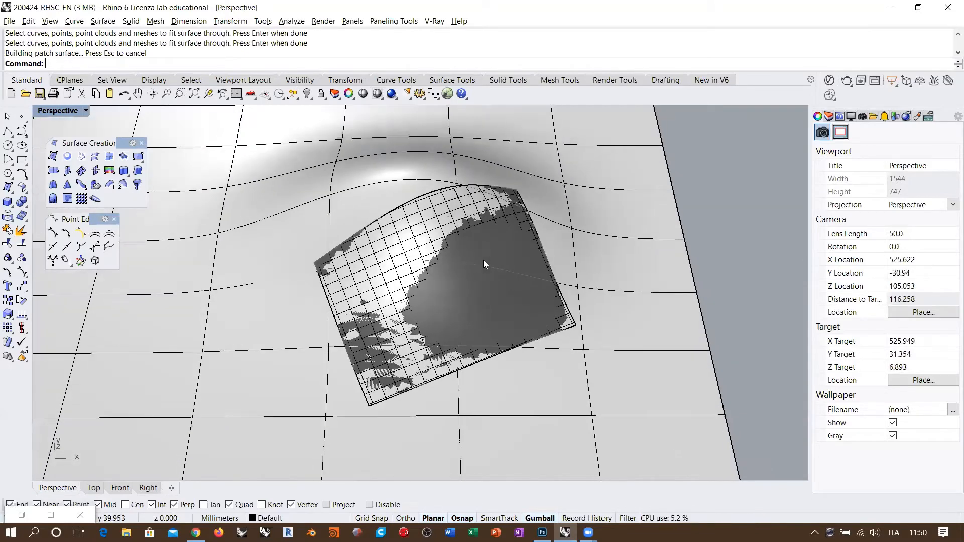
Step: Move the 20-span patch out of the opening and place it beside the separate patch next to the bumped surface
{"action": "scroll", "coordinate": [440, 252], "scroll_direction": "down", "scroll_amount": 5}
{"action": "left_click", "coordinate": [444, 256]}
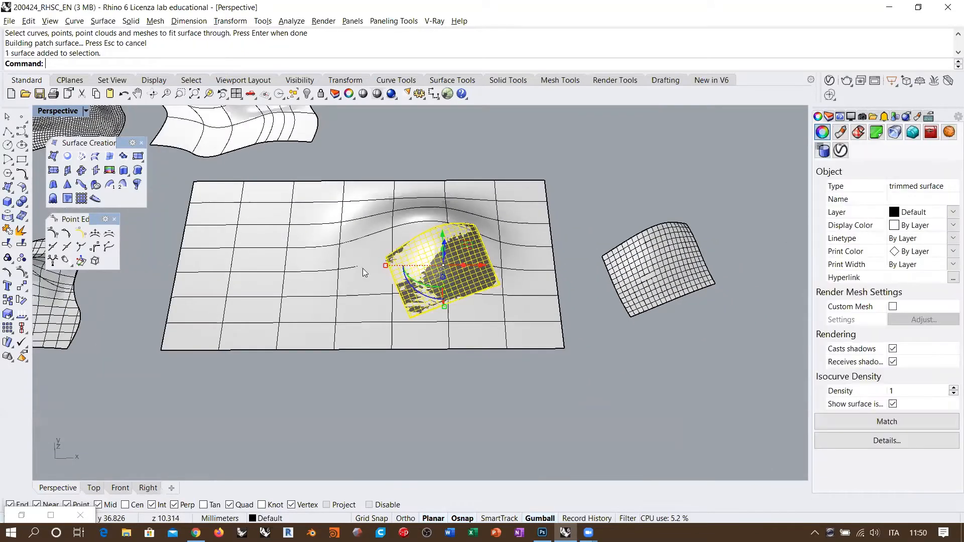
{"action": "scroll", "coordinate": [463, 282], "scroll_direction": "down", "scroll_amount": 2}
{"action": "left_click_drag", "start_coordinate": [449, 271], "coordinate": [673, 272], "text": "alt"}
{"action": "left_click", "coordinate": [677, 323]}
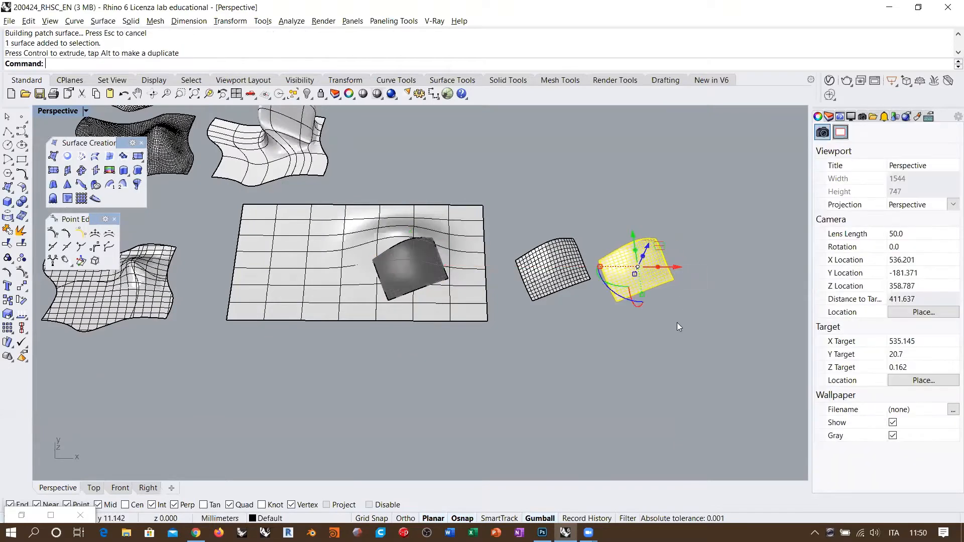
Step: Unlock all locked objects
{"action": "right_click", "coordinate": [321, 94]}
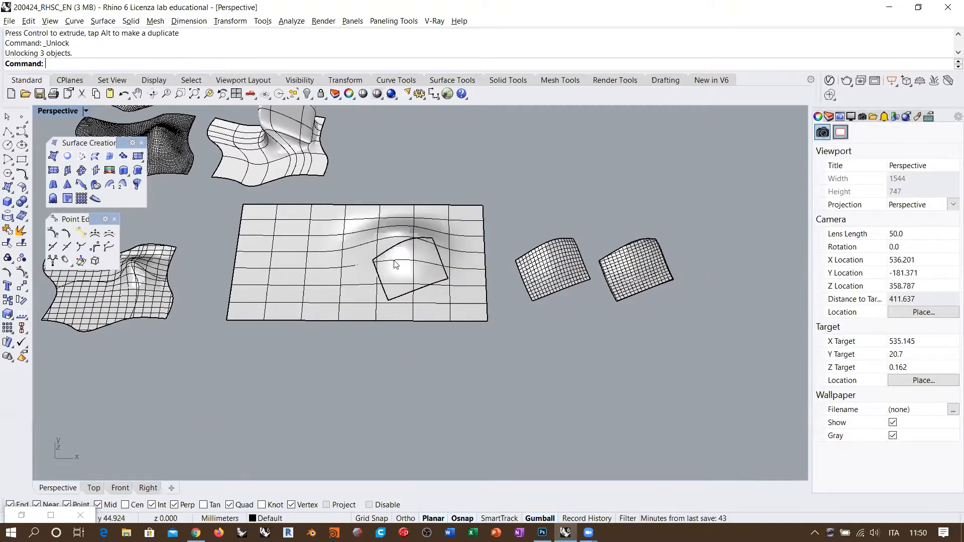
{"action": "left_click", "coordinate": [409, 266]}
{"action": "left_click_drag", "start_coordinate": [452, 269], "coordinate": [763, 280]}
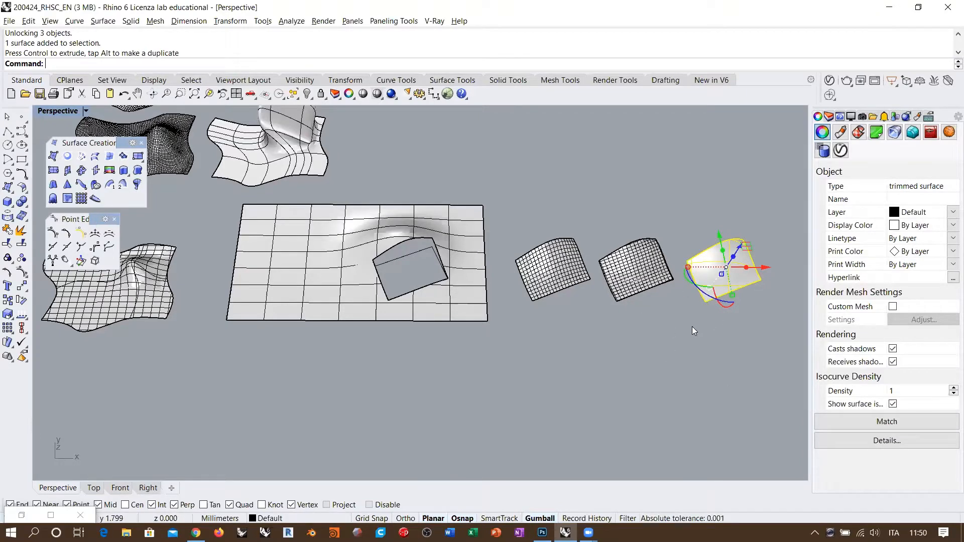
{"action": "key", "text": "ctrl+z"}
{"action": "left_click", "coordinate": [646, 372]}
Step: Run a Gaussian curvature analysis on the bumped surface and the patch filling its opening, using the automatic curvature range
{"action": "scroll", "coordinate": [444, 291], "scroll_direction": "up", "scroll_amount": 3}
{"action": "scroll", "coordinate": [443, 290], "scroll_direction": "up", "scroll_amount": 4}
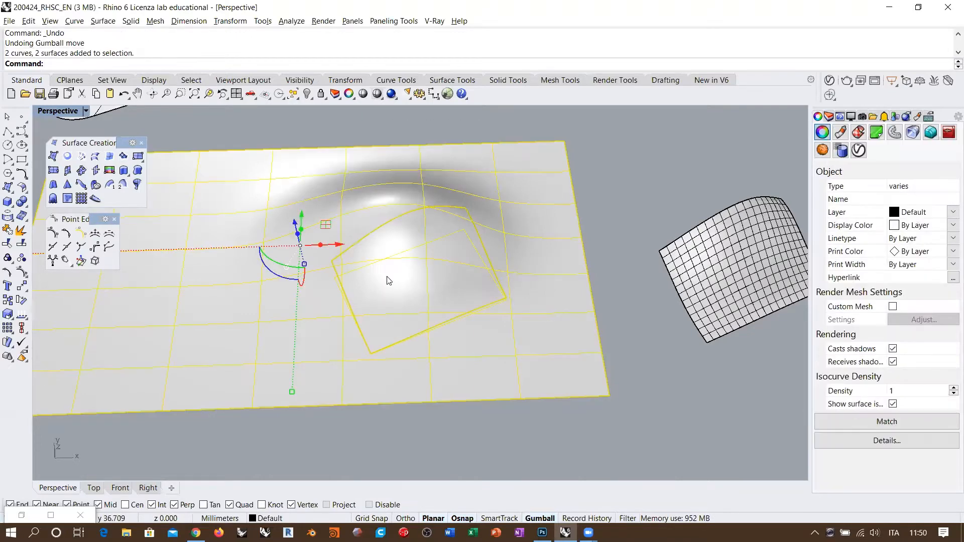
{"action": "left_click_drag", "start_coordinate": [478, 190], "coordinate": [384, 297]}
{"action": "left_click", "coordinate": [598, 422]}
{"action": "left_click_drag", "start_coordinate": [504, 404], "coordinate": [351, 236]}
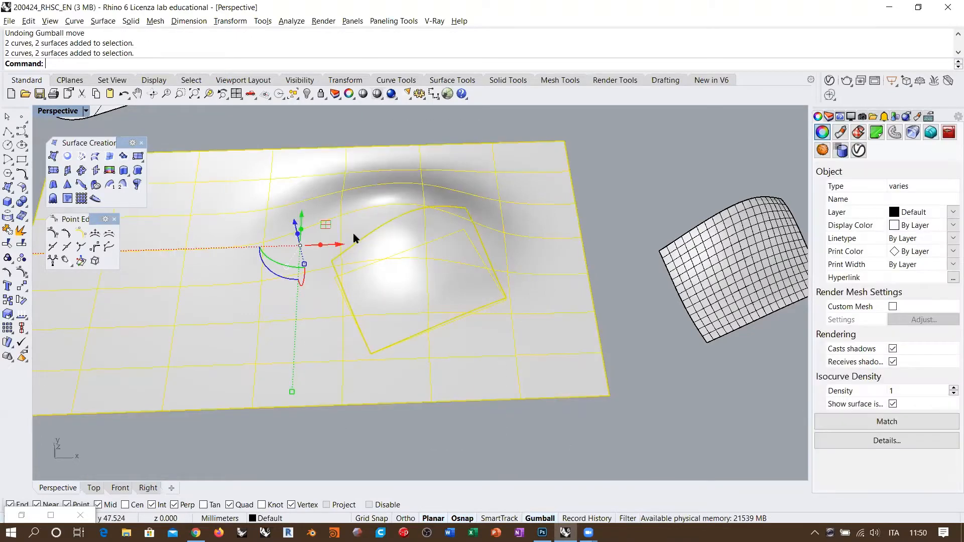
{"action": "left_click", "coordinate": [20, 316]}
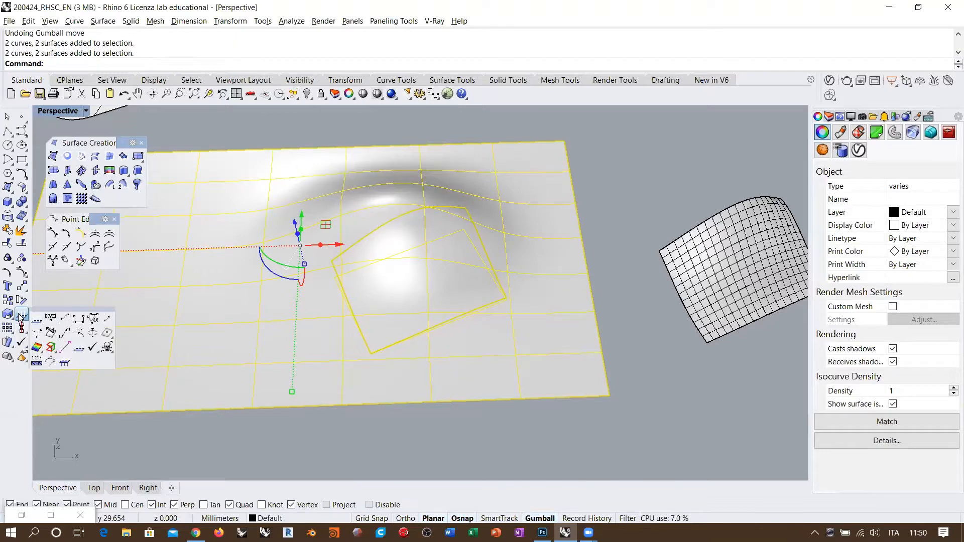
{"action": "left_click", "coordinate": [36, 347]}
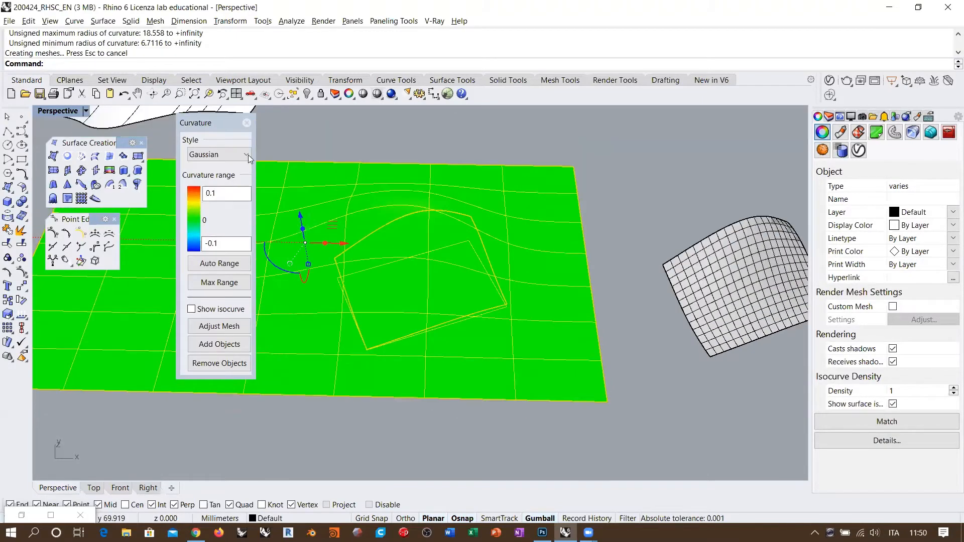
{"action": "left_click", "coordinate": [220, 263]}
{"action": "right_click_drag", "start_coordinate": [467, 292], "coordinate": [469, 240]}
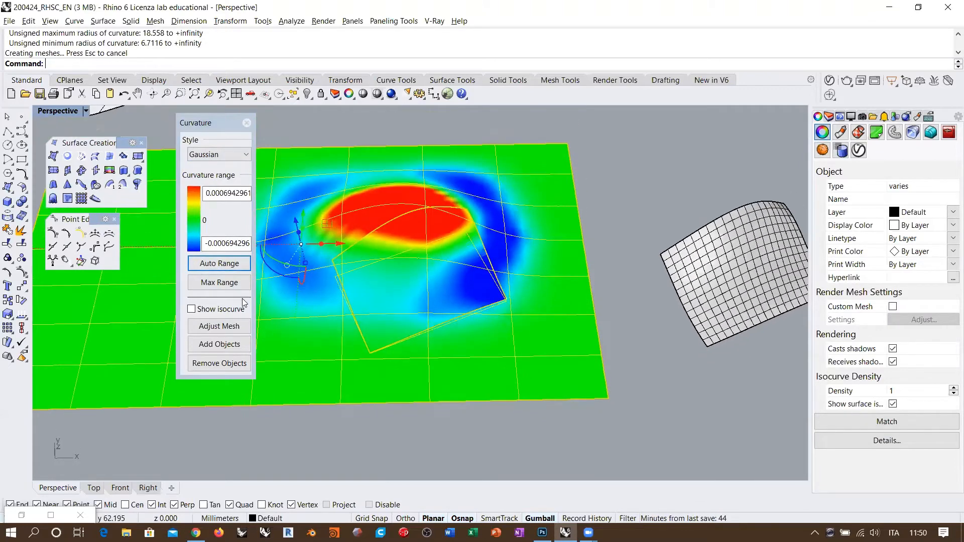
Step: Preview and apply the analysis mesh at the highest simple polygon setting
{"action": "left_click", "coordinate": [220, 326]}
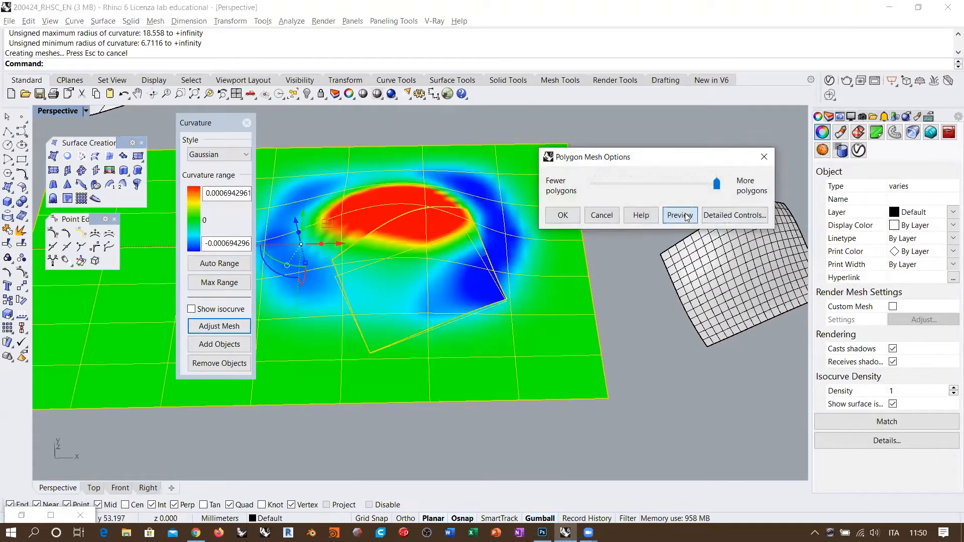
{"action": "left_click", "coordinate": [685, 216]}
{"action": "left_click", "coordinate": [563, 215]}
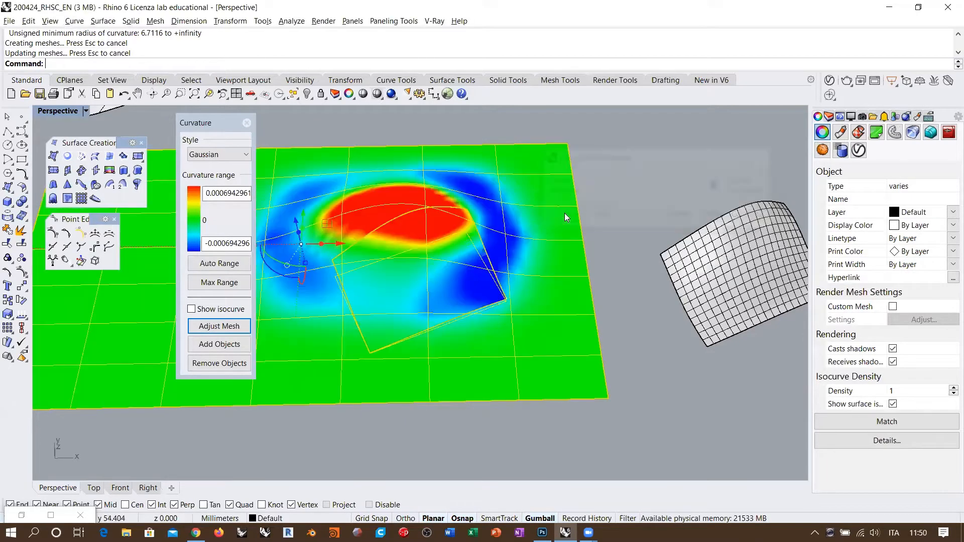
Step: Enable mesh refinement in the detailed analysis mesh options, set the maximum aspect ratio to 1, try density 16 and preview the mesh
{"action": "left_click", "coordinate": [213, 326]}
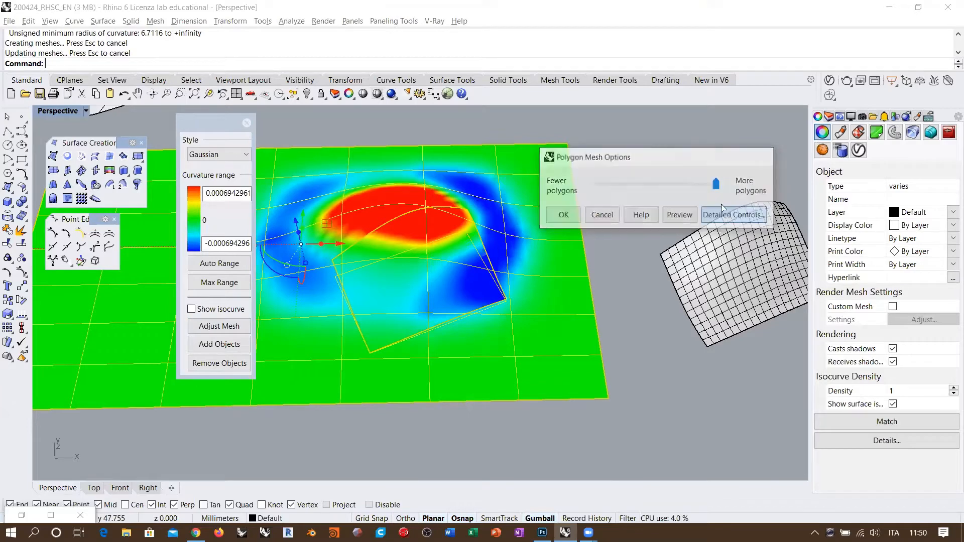
{"action": "left_click", "coordinate": [723, 210]}
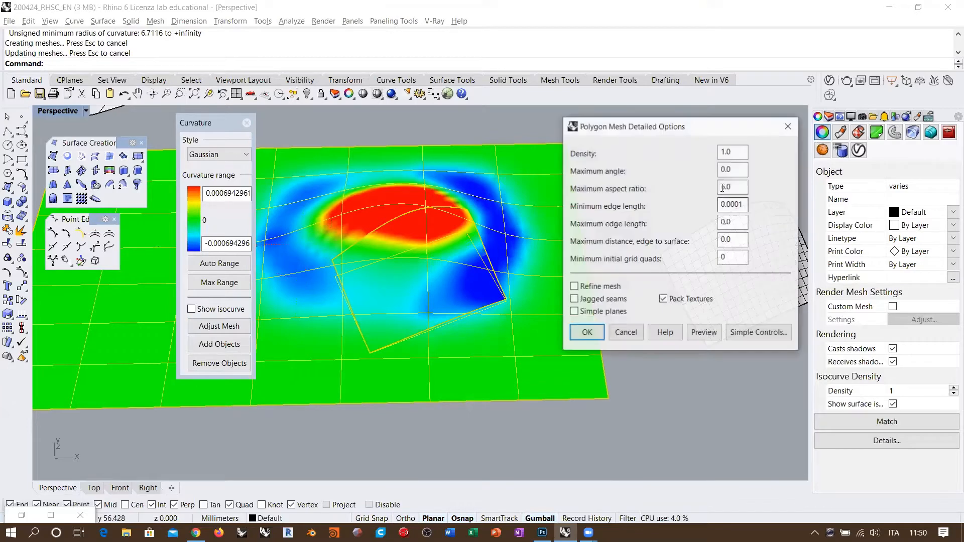
{"action": "left_click", "coordinate": [575, 288]}
{"action": "double_click", "coordinate": [732, 187]}
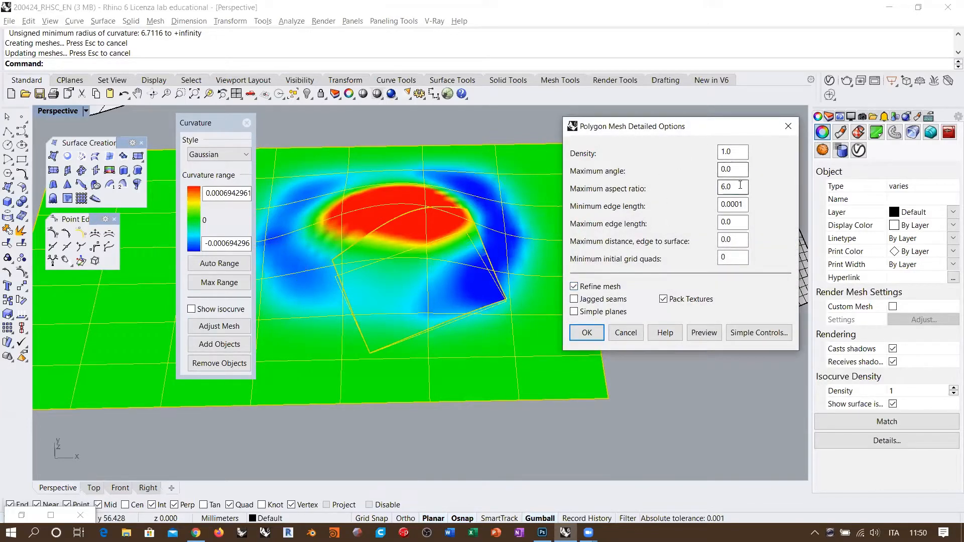
{"action": "type", "text": "1"}
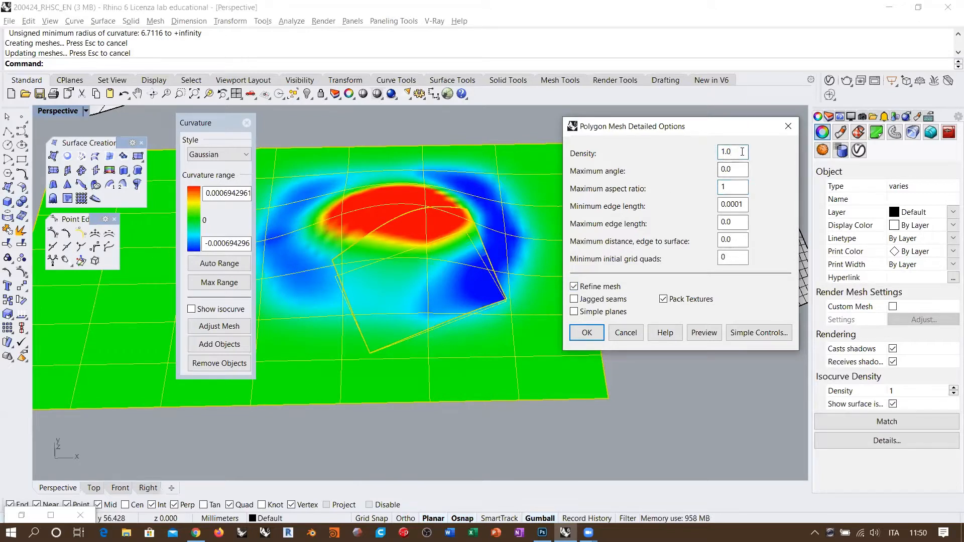
{"action": "double_click", "coordinate": [742, 152]}
{"action": "type", "text": "16"}
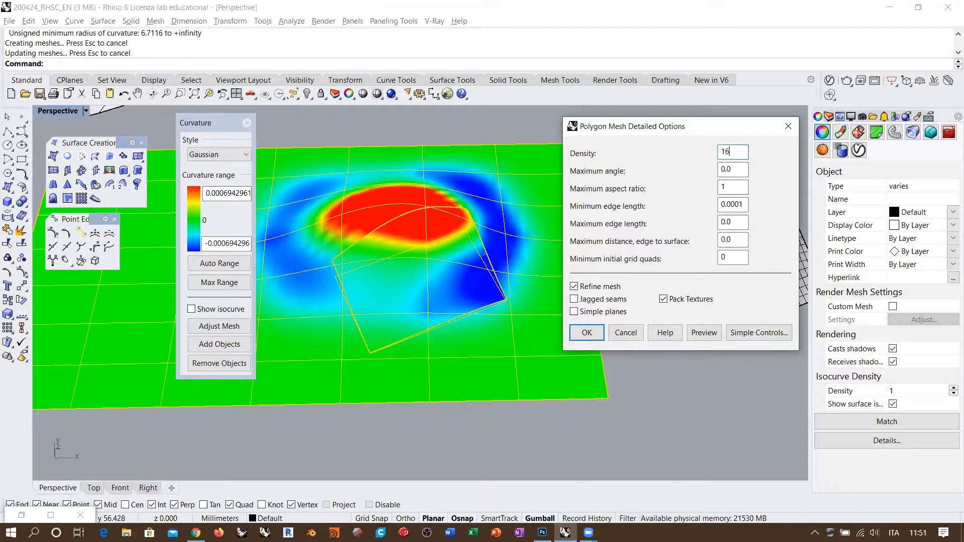
{"action": "left_click", "coordinate": [704, 333]}
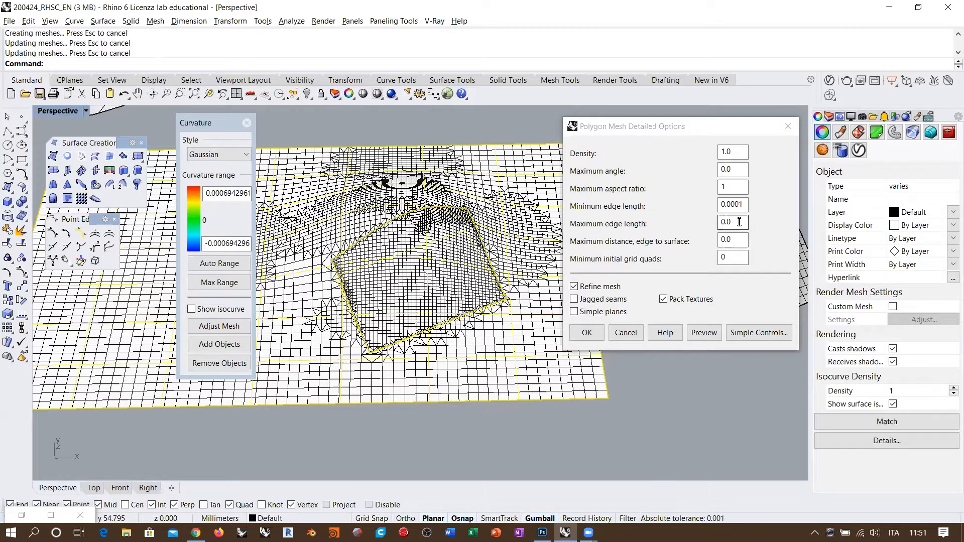
Step: Try maximum edge-to-surface distances of .25 and 0.1 for the analysis mesh, previewing each value
{"action": "left_click", "coordinate": [675, 245]}
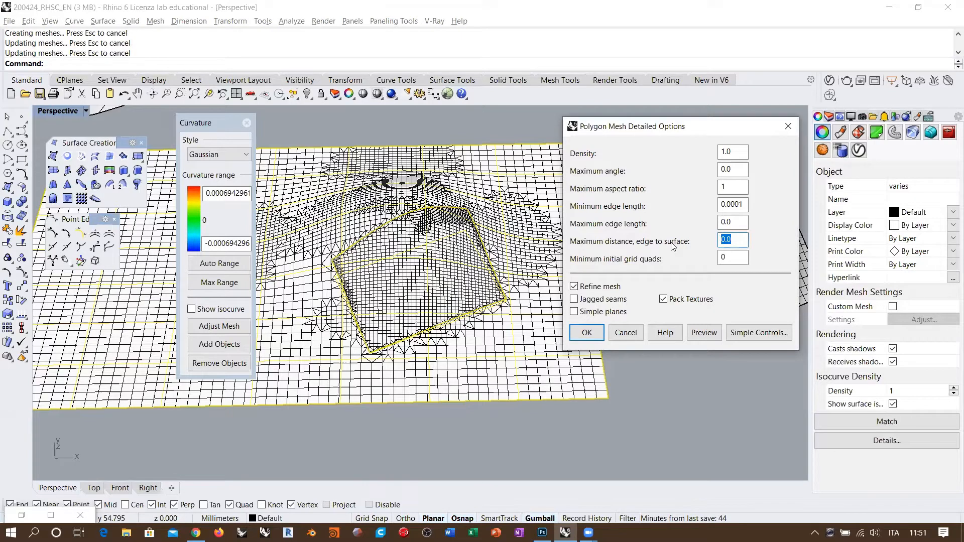
{"action": "type", "text": ".25"}
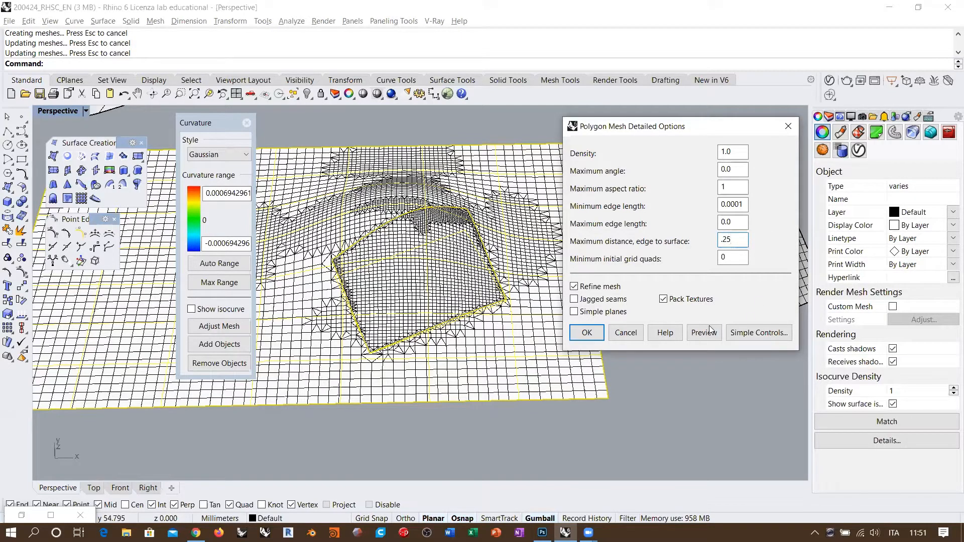
{"action": "left_click", "coordinate": [709, 331]}
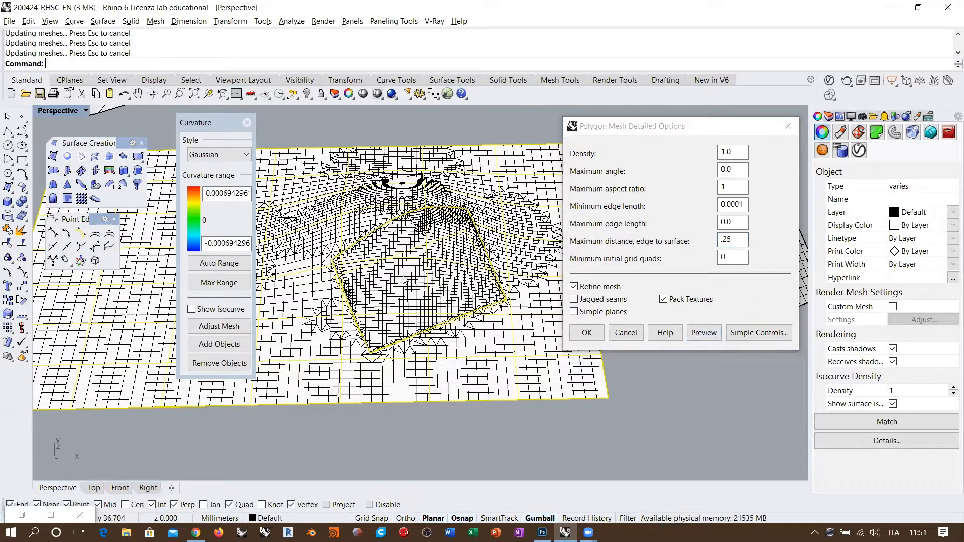
{"action": "right_click_drag", "start_coordinate": [411, 294], "coordinate": [416, 277]}
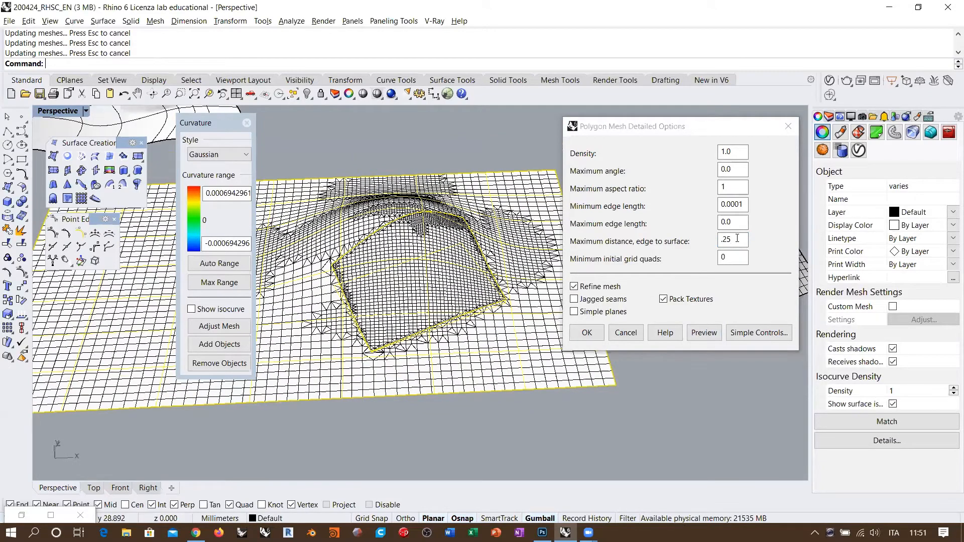
{"action": "left_click", "coordinate": [737, 238]}
{"action": "type", "text": "0.1"}
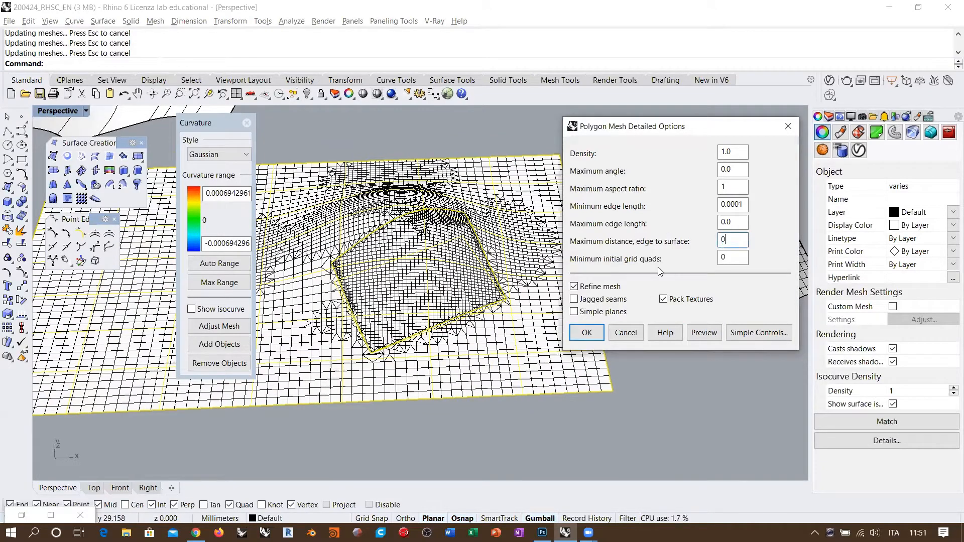
{"action": "left_click", "coordinate": [708, 335]}
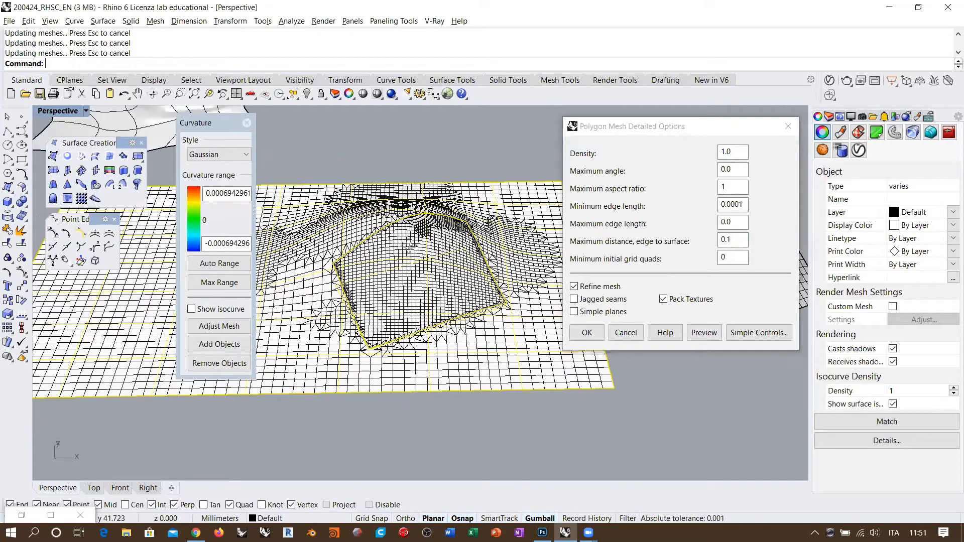
Step: Set the analysis mesh's maximum edge-to-surface distance to 0 and maximum edge length to .25, preview it and apply the settings
{"action": "left_click", "coordinate": [738, 239]}
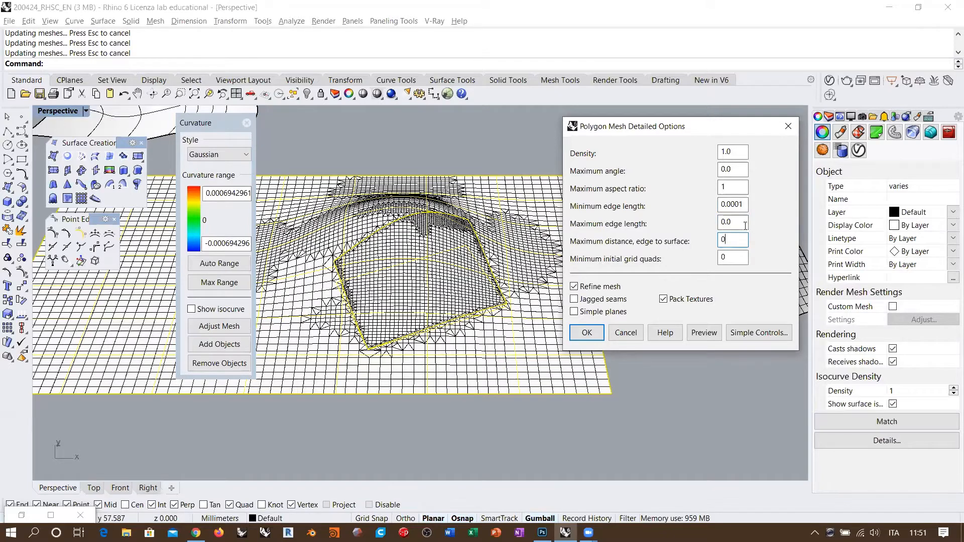
{"action": "key", "text": "shift+Tab"}
{"action": "type", "text": ".25"}
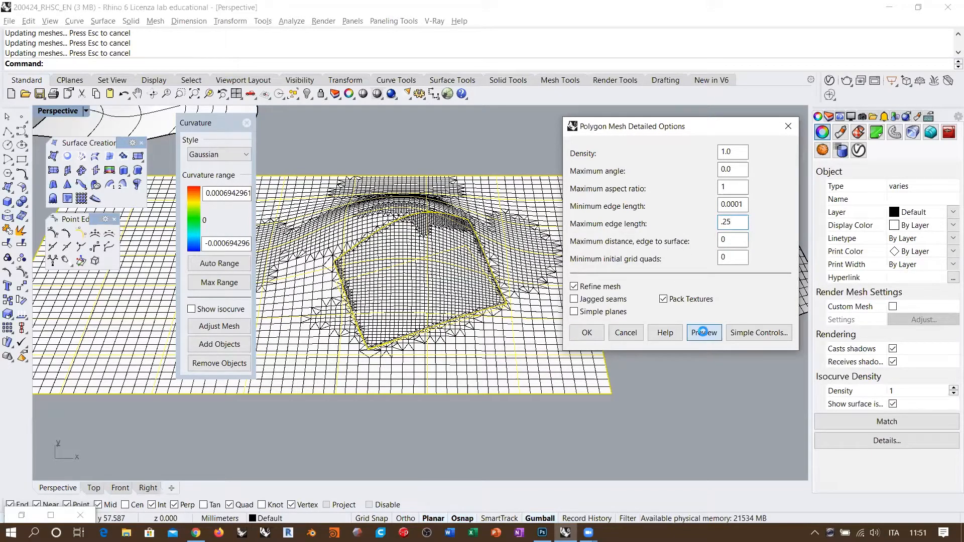
{"action": "left_click", "coordinate": [703, 332]}
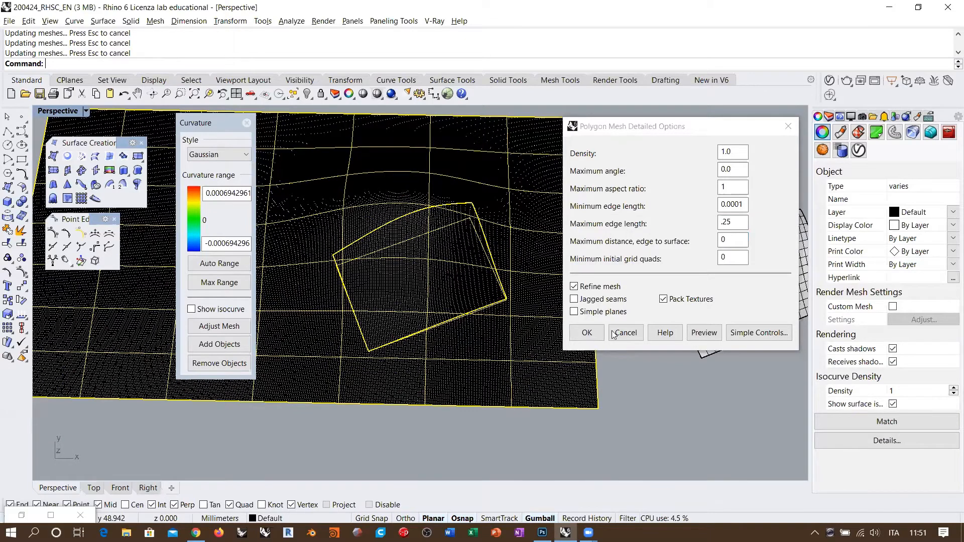
{"action": "left_click", "coordinate": [587, 332]}
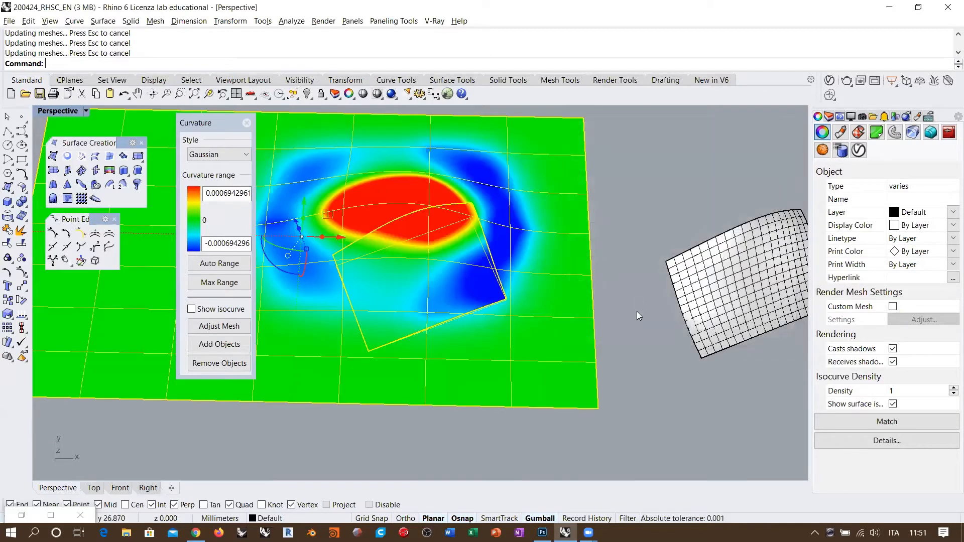
Step: Examine how the curvature colours run across the boundary between the filling patch and the bumped surface
{"action": "right_click_drag", "start_coordinate": [637, 311], "coordinate": [445, 276]}
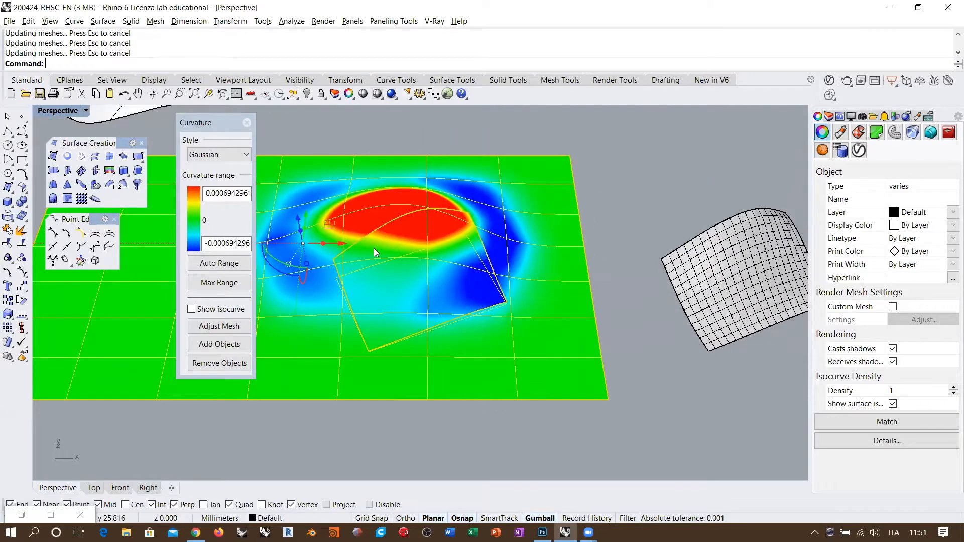
{"action": "scroll", "coordinate": [374, 248], "scroll_direction": "up", "scroll_amount": 5}
{"action": "right_click_drag", "start_coordinate": [412, 235], "coordinate": [365, 243]}
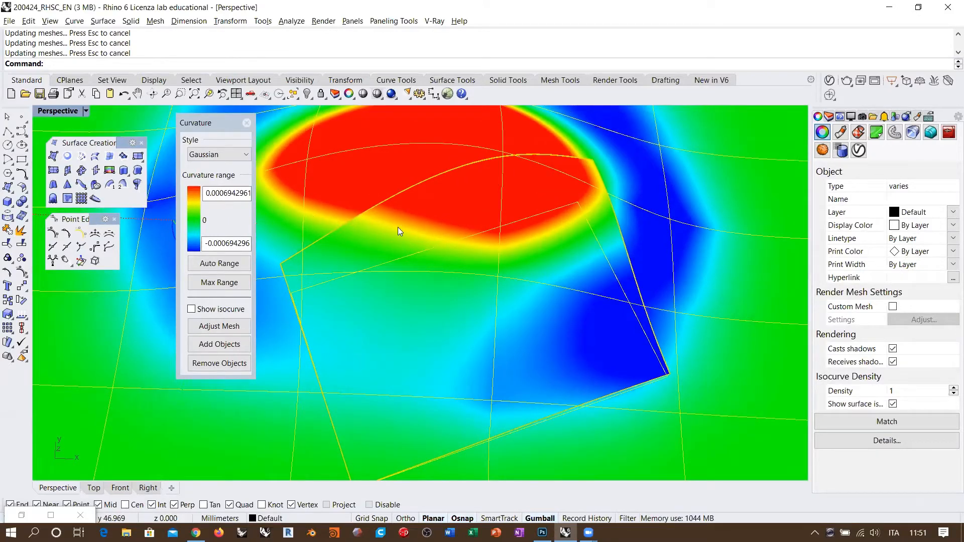
{"action": "scroll", "coordinate": [367, 240], "scroll_direction": "down", "scroll_amount": 5}
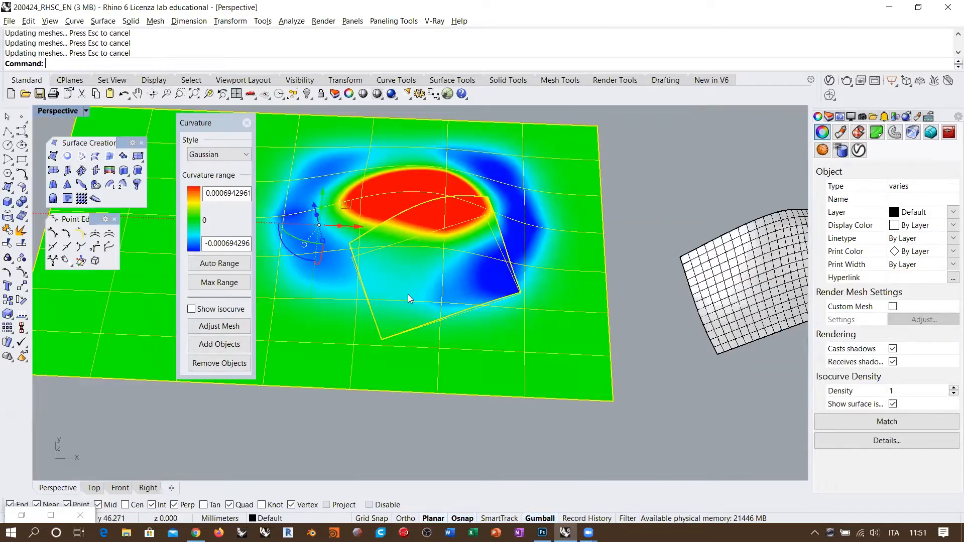
{"action": "right_click_drag", "start_coordinate": [396, 251], "coordinate": [425, 258]}
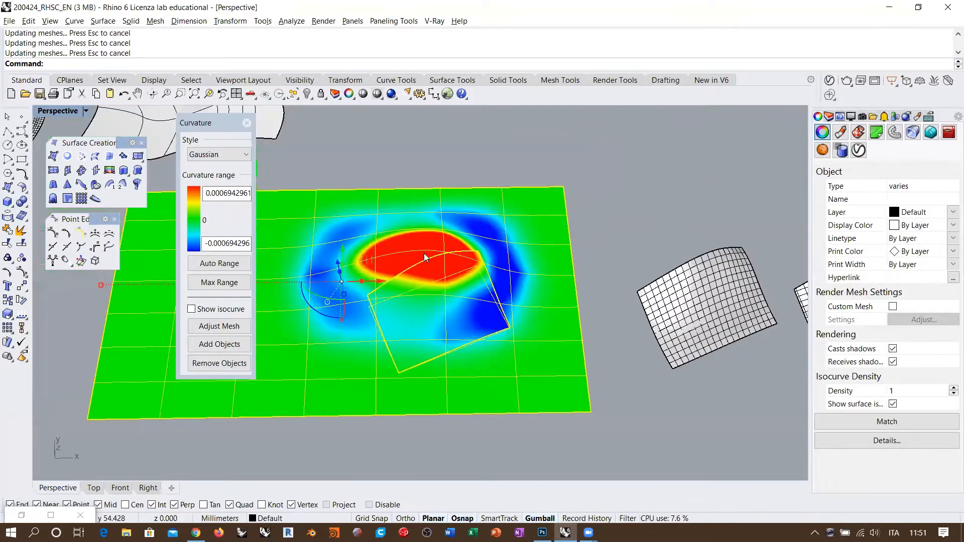
{"action": "left_click_drag", "start_coordinate": [235, 127], "coordinate": [202, 187]}
{"action": "key", "text": "Escape"}
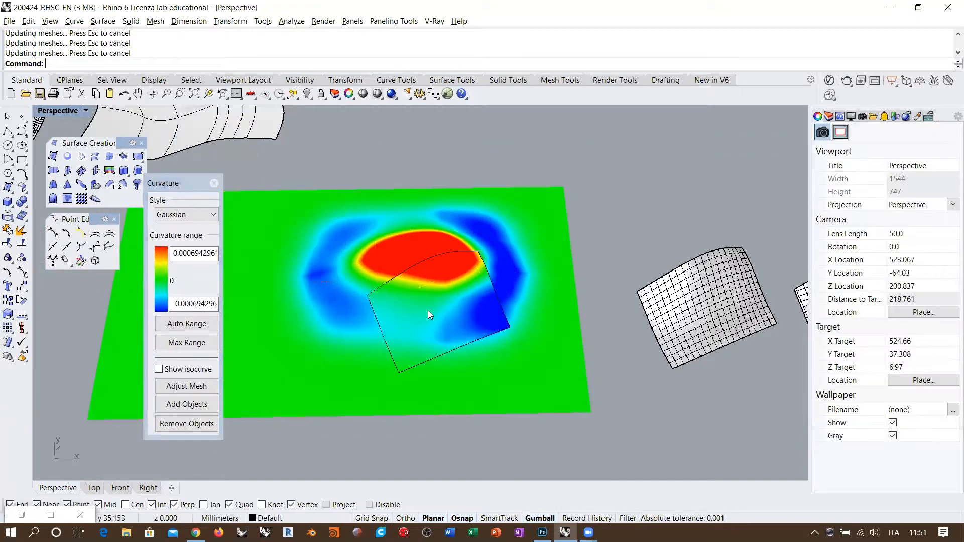
Step: Remove the filling patch from the curvature analysis and move it out of the opening to the far side of the two separate patches
{"action": "left_click", "coordinate": [424, 307]}
{"action": "left_click", "coordinate": [189, 425]}
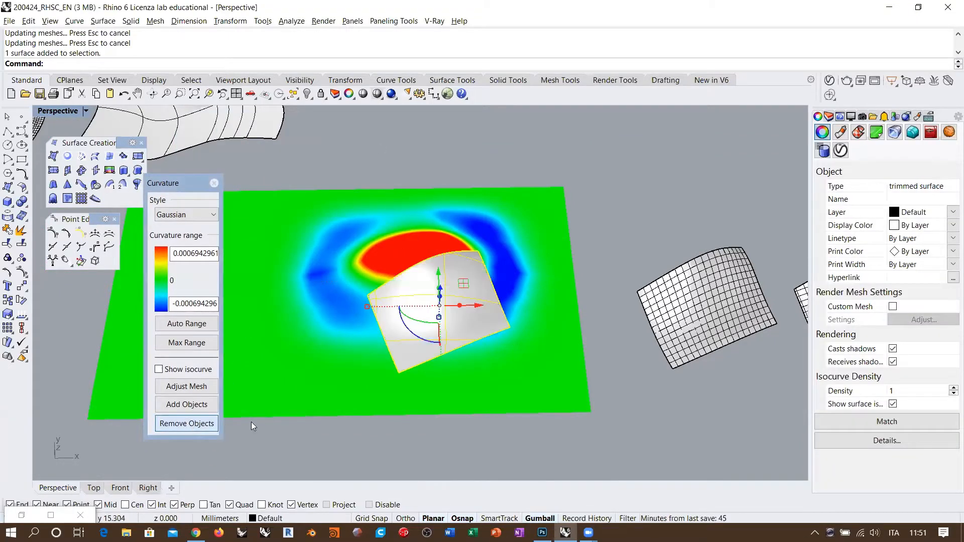
{"action": "mouse_move", "coordinate": [368, 341]}
{"action": "right_mouse_down"}
{"action": "mouse_move", "coordinate": [344, 310]}
{"action": "mouse_move", "coordinate": [451, 312]}
{"action": "mouse_move", "coordinate": [389, 301]}
{"action": "right_mouse_up"}
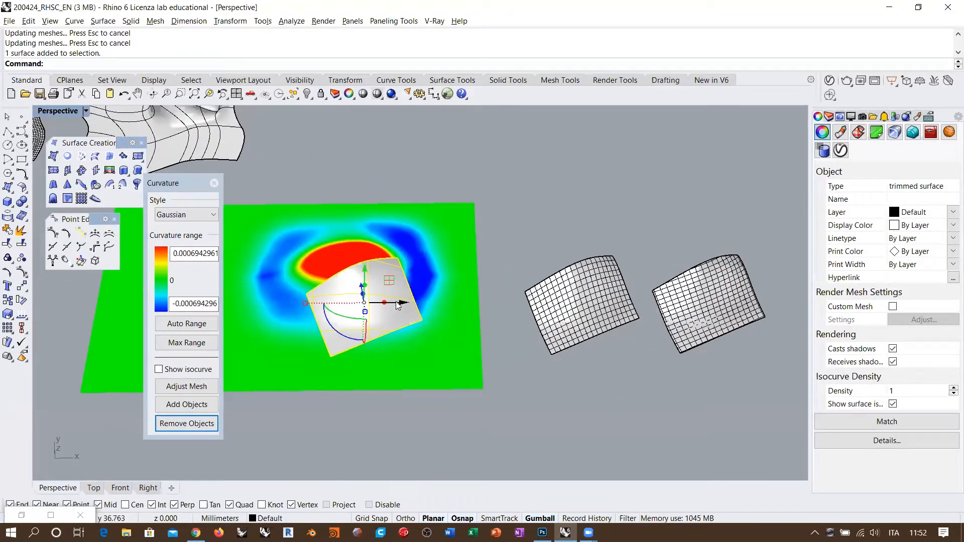
{"action": "right_click_drag", "start_coordinate": [323, 294], "coordinate": [302, 294]}
{"action": "scroll", "coordinate": [303, 294], "scroll_direction": "down", "scroll_amount": 4}
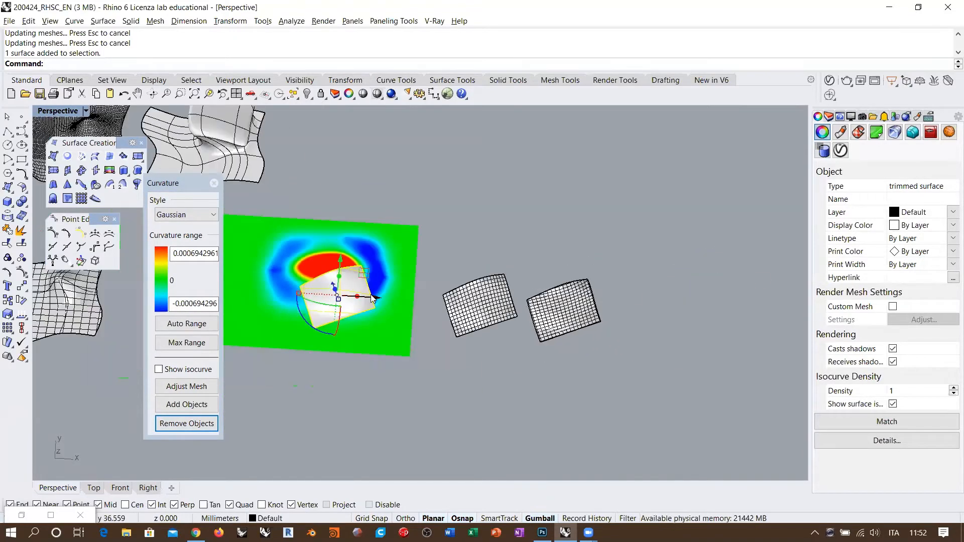
{"action": "left_click_drag", "start_coordinate": [371, 297], "coordinate": [703, 326]}
{"action": "left_click", "coordinate": [542, 356]}
Step: Move the gridded trimmed patch farther from the bumped surface corner-to-corner into its four-sided opening and add it to the curvature analysis
{"action": "right_click_drag", "start_coordinate": [542, 355], "coordinate": [535, 324]}
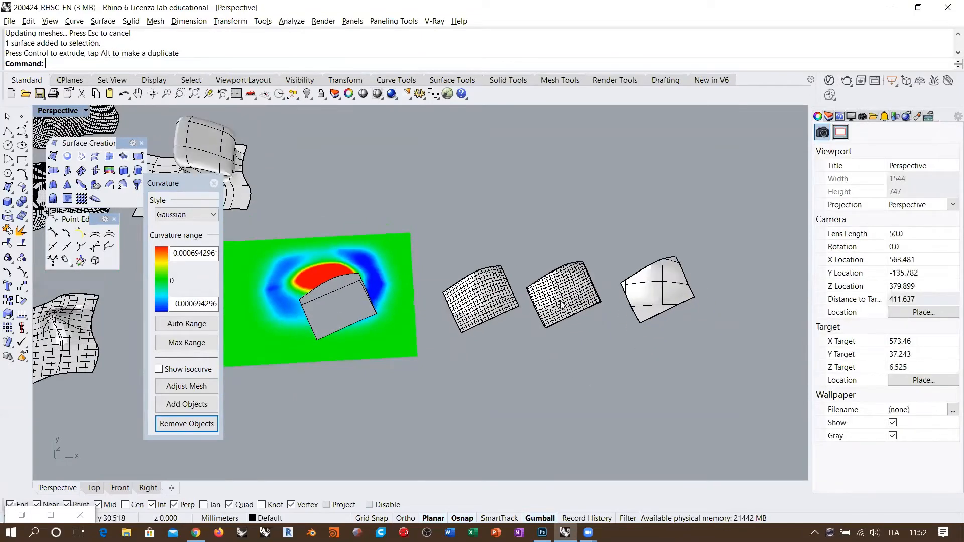
{"action": "left_click", "coordinate": [545, 294]}
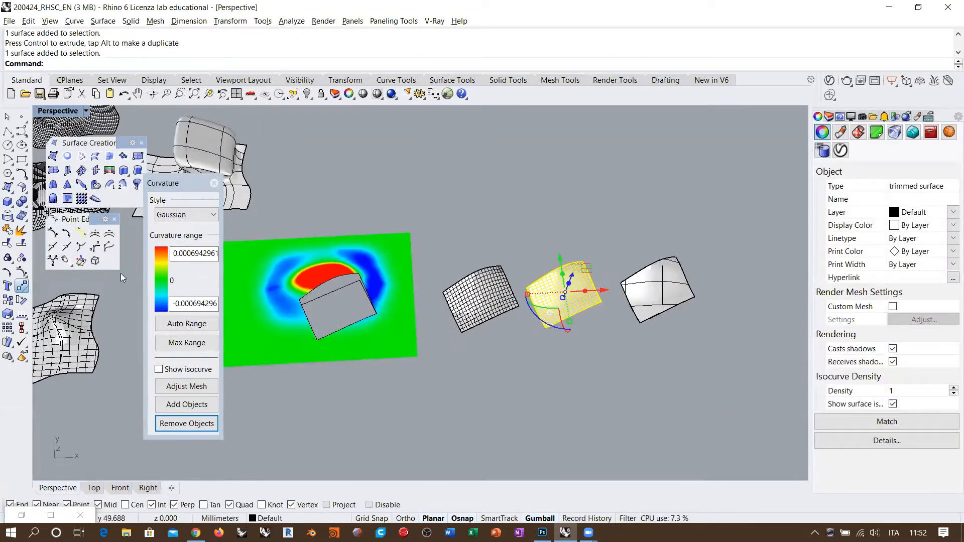
{"action": "left_click", "coordinate": [22, 286]}
{"action": "left_click", "coordinate": [526, 287]}
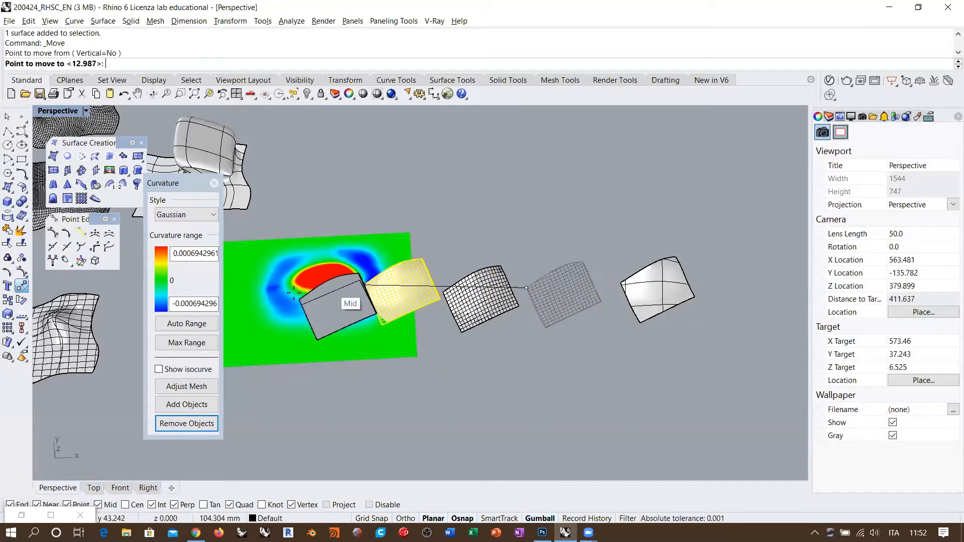
{"action": "left_click", "coordinate": [299, 300]}
{"action": "scroll", "coordinate": [298, 302], "scroll_direction": "up", "scroll_amount": 4}
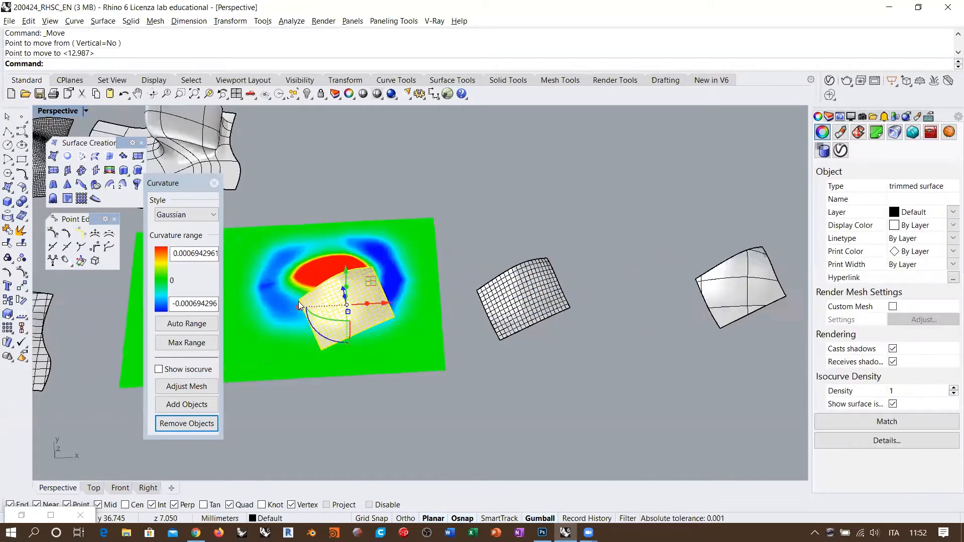
{"action": "left_click", "coordinate": [190, 403]}
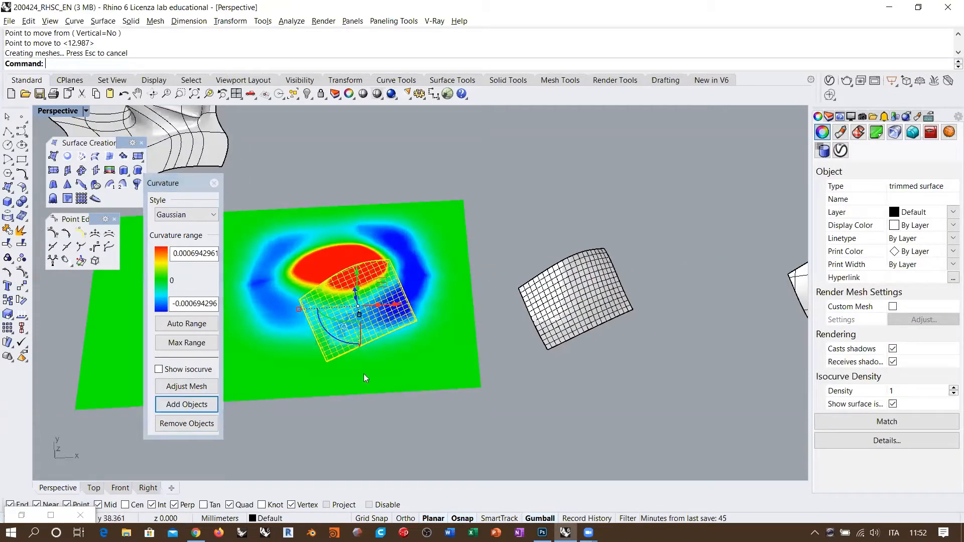
Step: Inspect the curvature across the patch boundary, remove the patch from the analysis and move it out between the other two patches
{"action": "scroll", "coordinate": [323, 297], "scroll_direction": "up", "scroll_amount": 8}
{"action": "right_click_drag", "start_coordinate": [355, 263], "coordinate": [374, 235]}
{"action": "scroll", "coordinate": [388, 250], "scroll_direction": "down", "scroll_amount": 5}
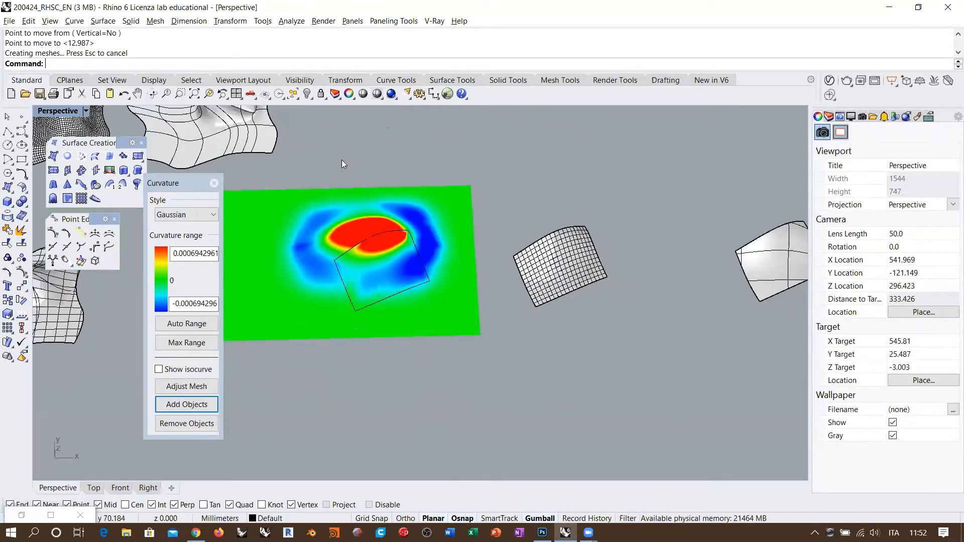
{"action": "left_click", "coordinate": [367, 257]}
{"action": "left_click", "coordinate": [188, 424]}
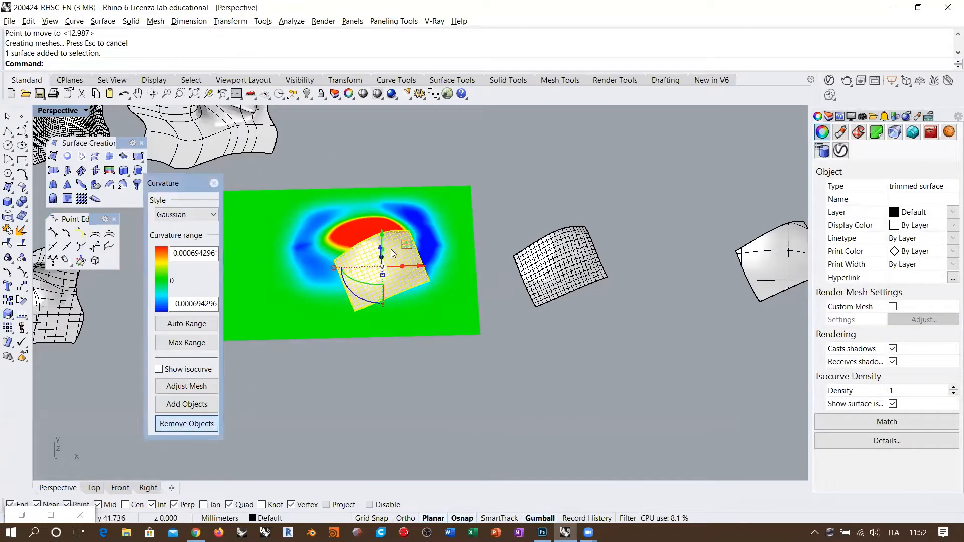
{"action": "left_click_drag", "start_coordinate": [427, 266], "coordinate": [707, 287]}
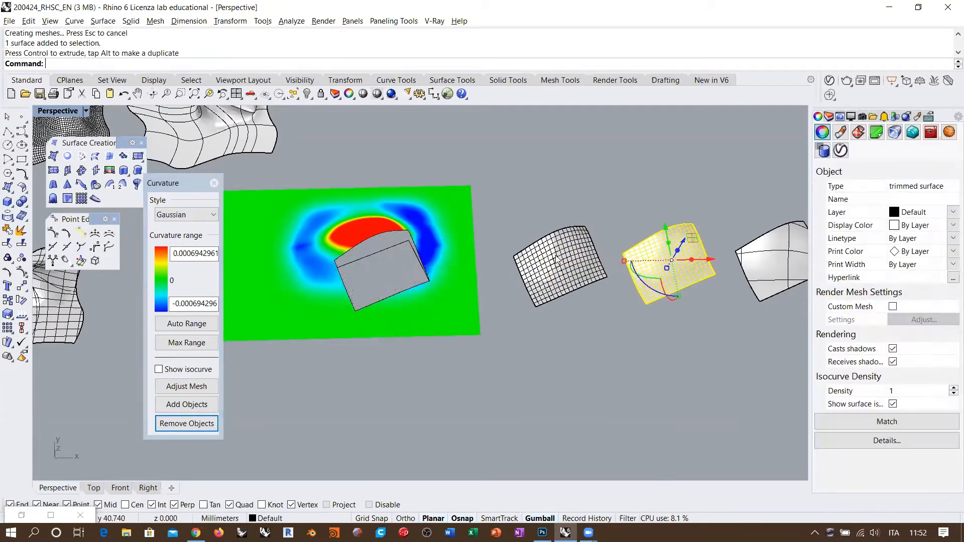
Step: Move the remaining untrimmed gridded patch corner-to-corner into the opening, accept the existing analysis mesh settings and add the patch to the curvature analysis
{"action": "left_click", "coordinate": [558, 283]}
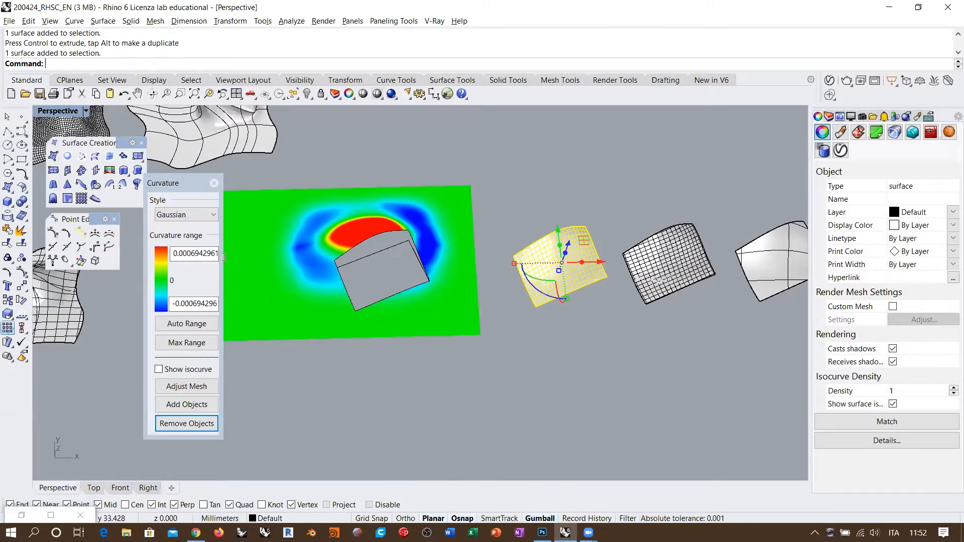
{"action": "left_click", "coordinate": [22, 286]}
{"action": "left_click", "coordinate": [510, 256]}
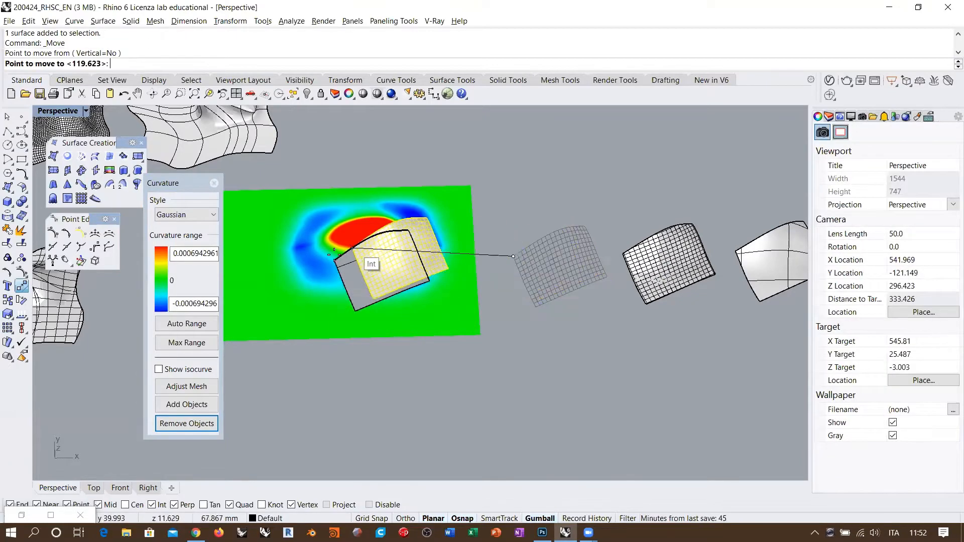
{"action": "left_click", "coordinate": [335, 265]}
{"action": "scroll", "coordinate": [354, 263], "scroll_direction": "up", "scroll_amount": 3}
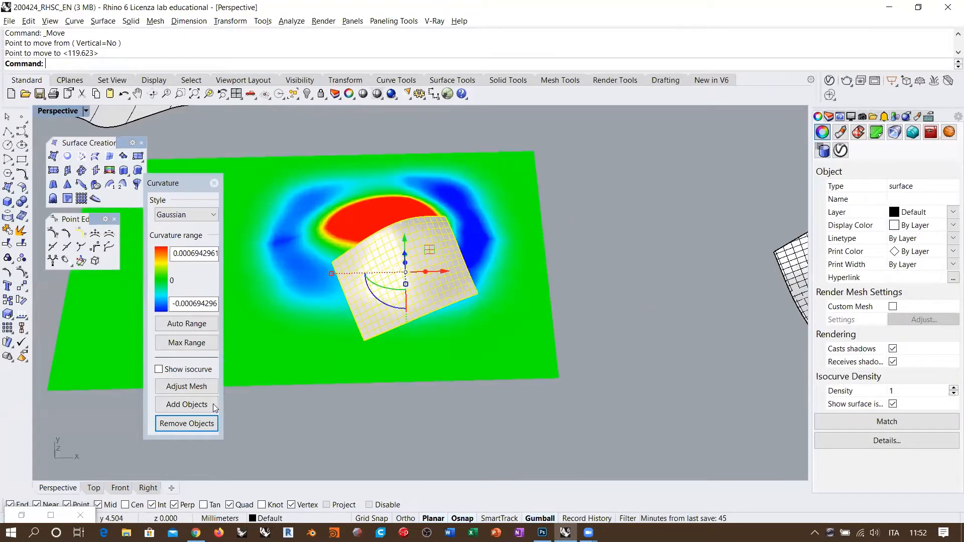
{"action": "left_click", "coordinate": [184, 387]}
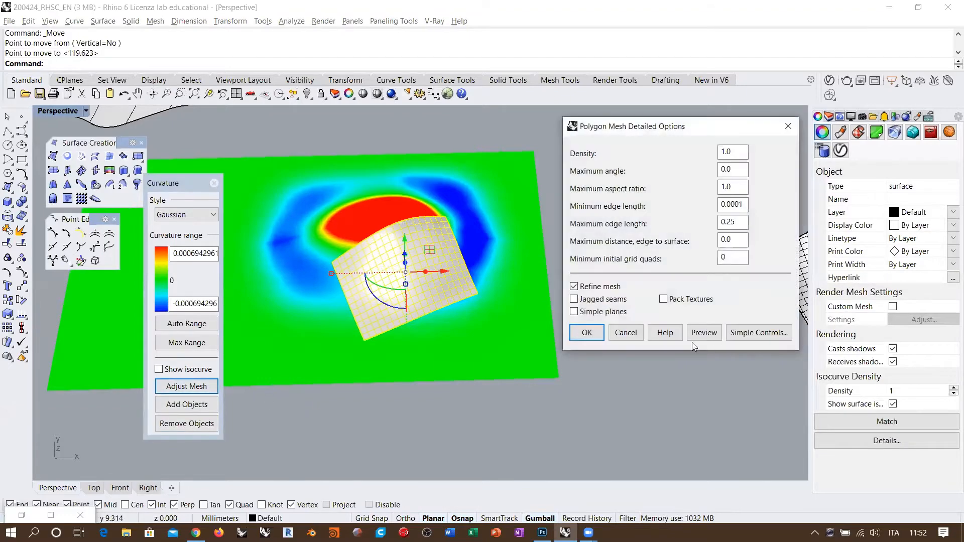
{"action": "left_click", "coordinate": [585, 333]}
{"action": "left_click", "coordinate": [187, 404]}
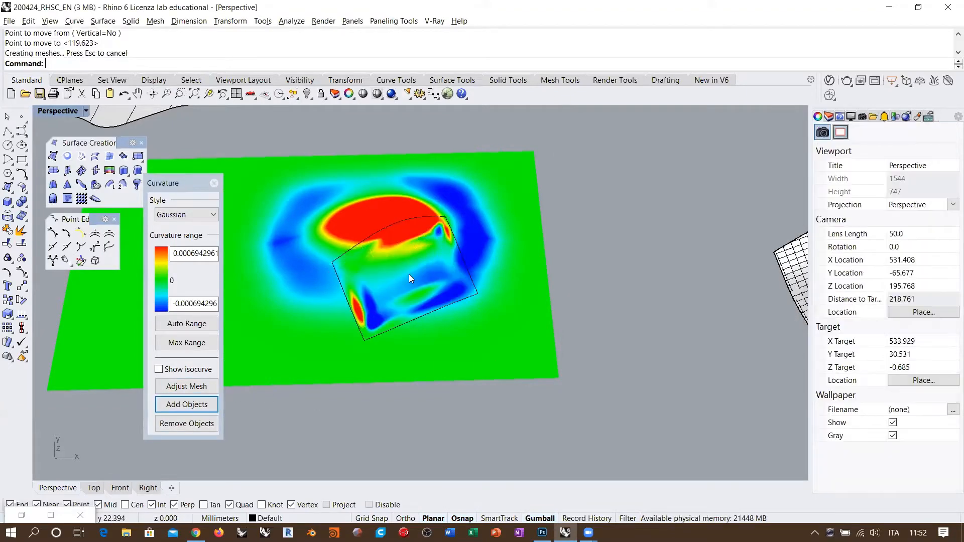
Step: Examine the curvature colours inside the untrimmed patch and along its boundaries with the bumped surface
{"action": "scroll", "coordinate": [393, 243], "scroll_direction": "up", "scroll_amount": 5}
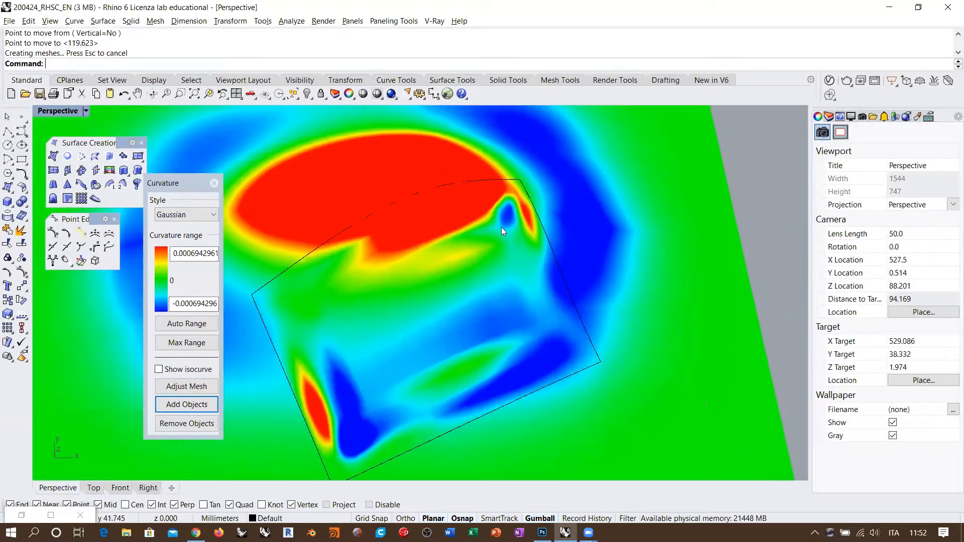
{"action": "right_click_drag", "start_coordinate": [502, 231], "coordinate": [490, 182]}
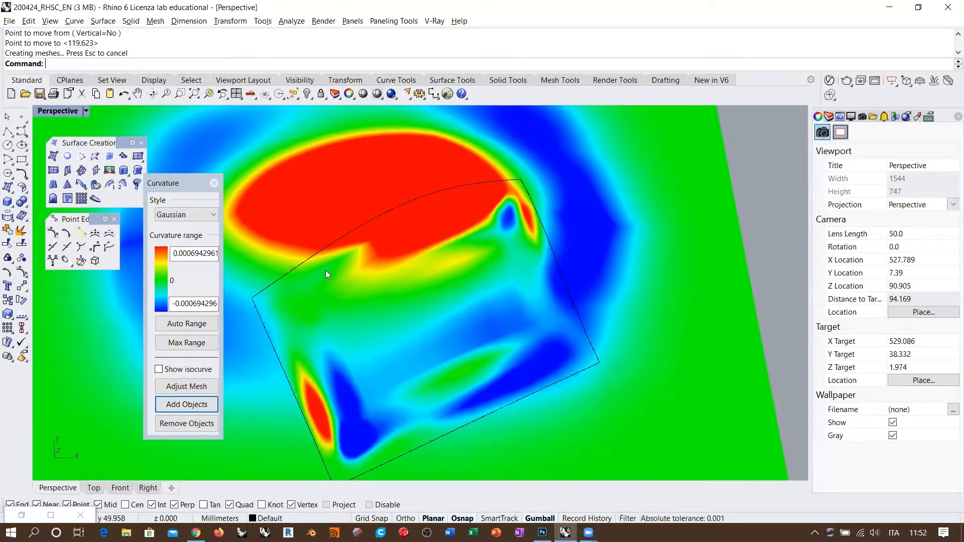
{"action": "right_click_drag", "start_coordinate": [420, 302], "coordinate": [364, 231]}
{"action": "right_click_drag", "start_coordinate": [279, 229], "coordinate": [495, 284]}
{"action": "scroll", "coordinate": [497, 259], "scroll_direction": "down", "scroll_amount": 6}
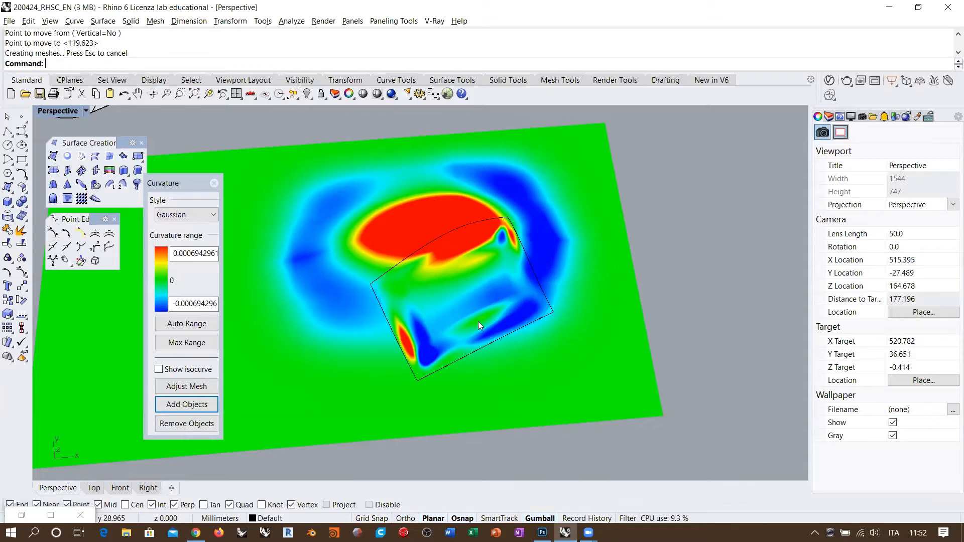
{"action": "right_click_drag", "start_coordinate": [478, 321], "coordinate": [430, 205]}
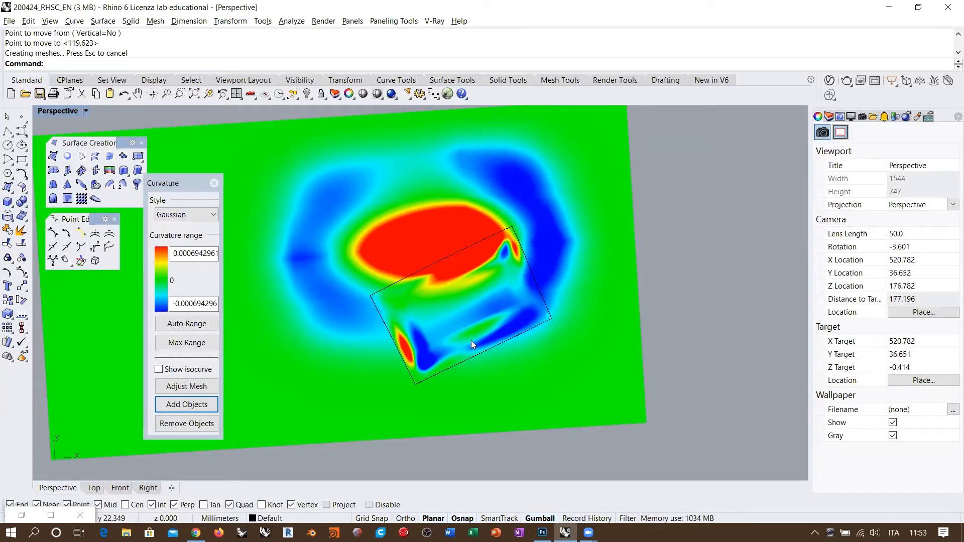
{"action": "scroll", "coordinate": [471, 347], "scroll_direction": "down", "scroll_amount": 8}
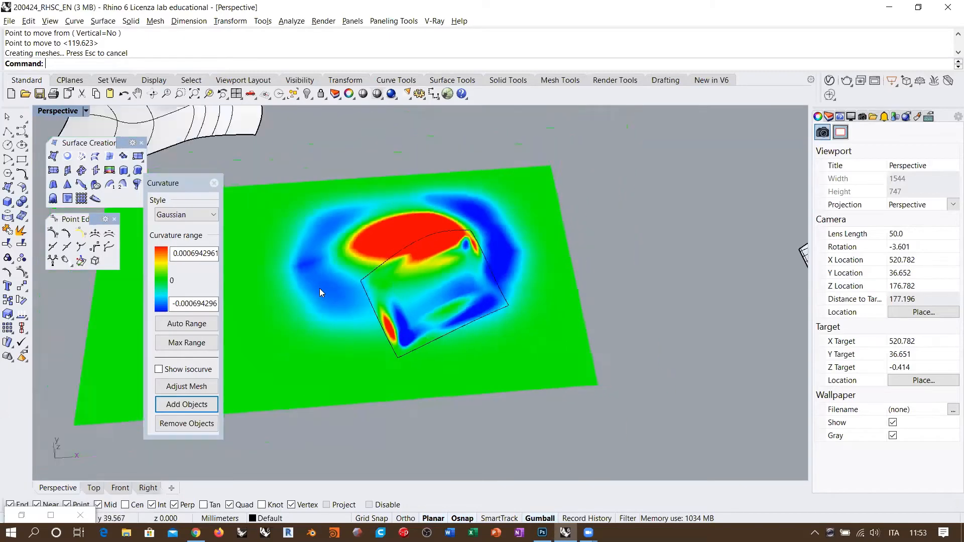
Step: Close the curvature analysis and move the untrimmed patch out of the opening, beside the other two patches
{"action": "left_click", "coordinate": [213, 184]}
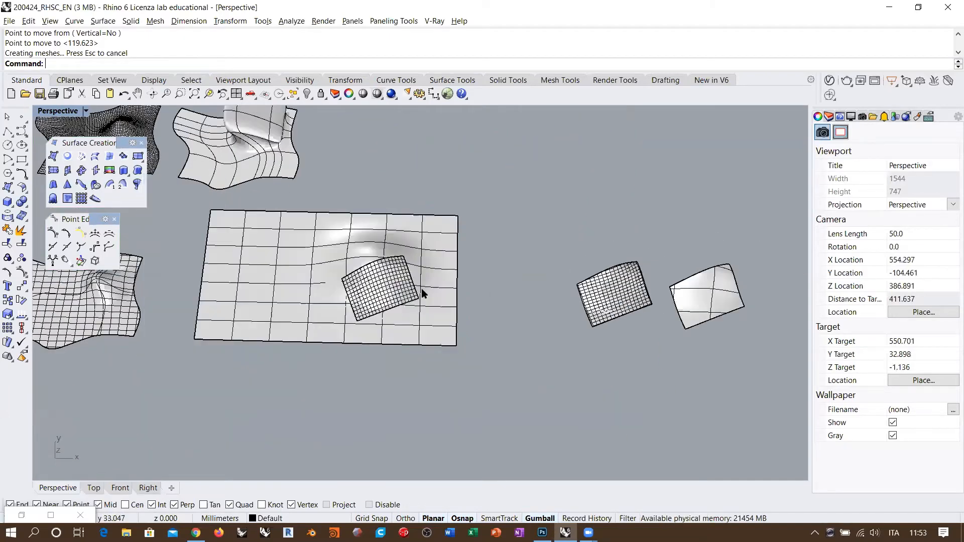
{"action": "scroll", "coordinate": [402, 294], "scroll_direction": "up", "scroll_amount": 5}
{"action": "left_click", "coordinate": [352, 300]}
{"action": "scroll", "coordinate": [365, 292], "scroll_direction": "down", "scroll_amount": 5}
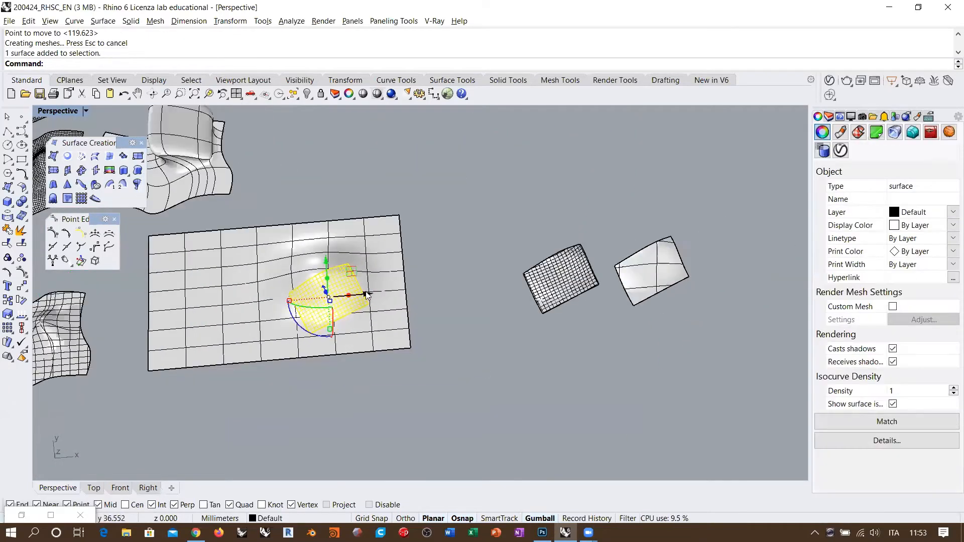
{"action": "left_click_drag", "start_coordinate": [362, 294], "coordinate": [502, 288]}
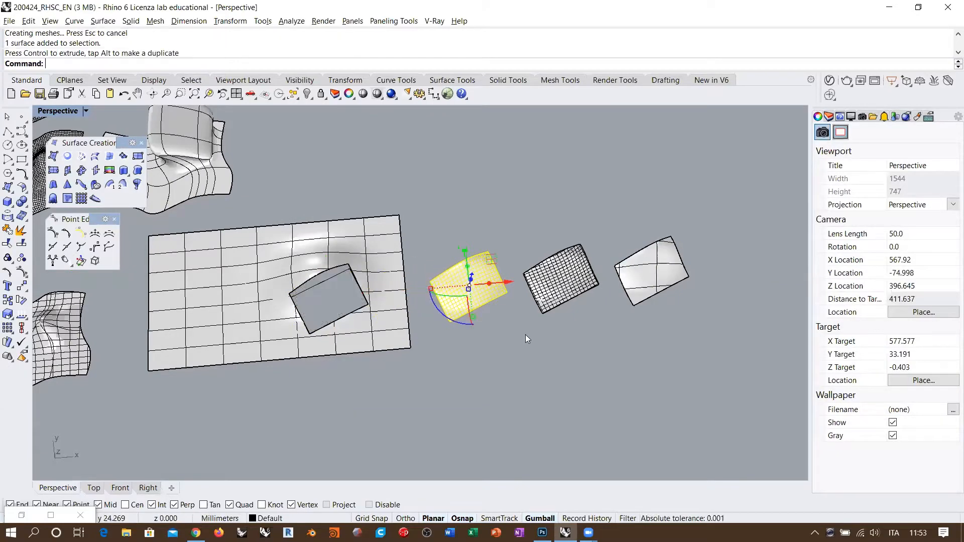
{"action": "left_click", "coordinate": [525, 335]}
Step: Select the three separate patches together and move them into a row along the front of the bumped surface
{"action": "scroll", "coordinate": [294, 300], "scroll_direction": "up", "scroll_amount": 3}
{"action": "right_click_drag", "start_coordinate": [294, 300], "coordinate": [383, 281]}
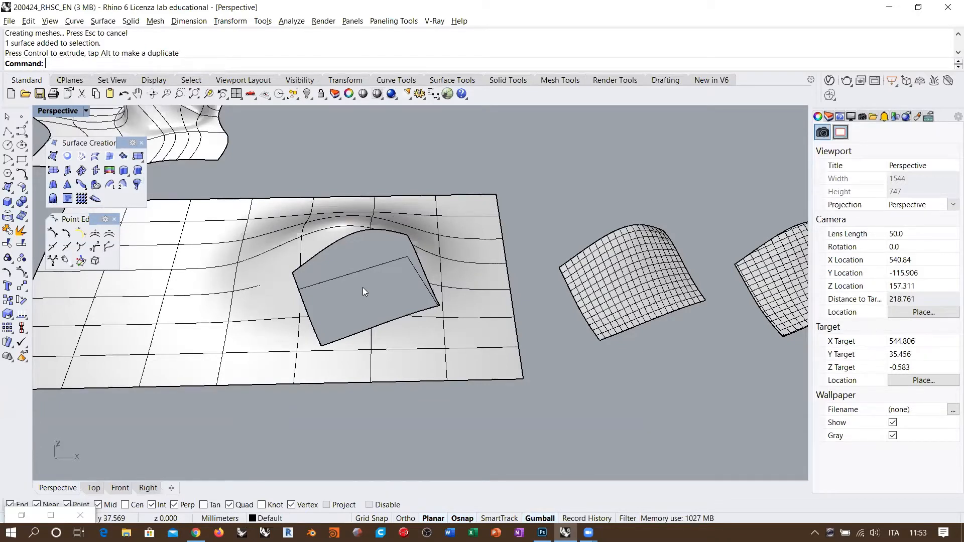
{"action": "left_click", "coordinate": [627, 298]}
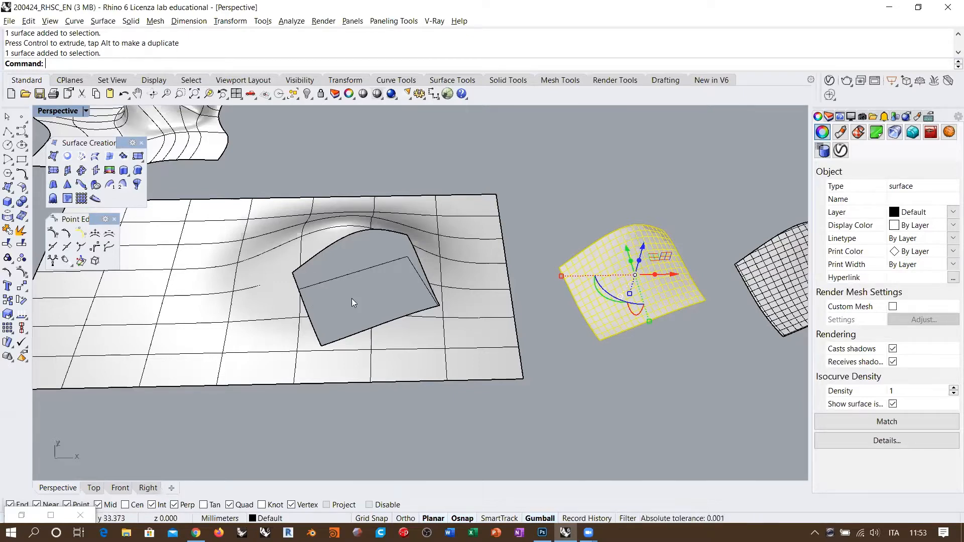
{"action": "scroll", "coordinate": [403, 290], "scroll_direction": "down", "scroll_amount": 5}
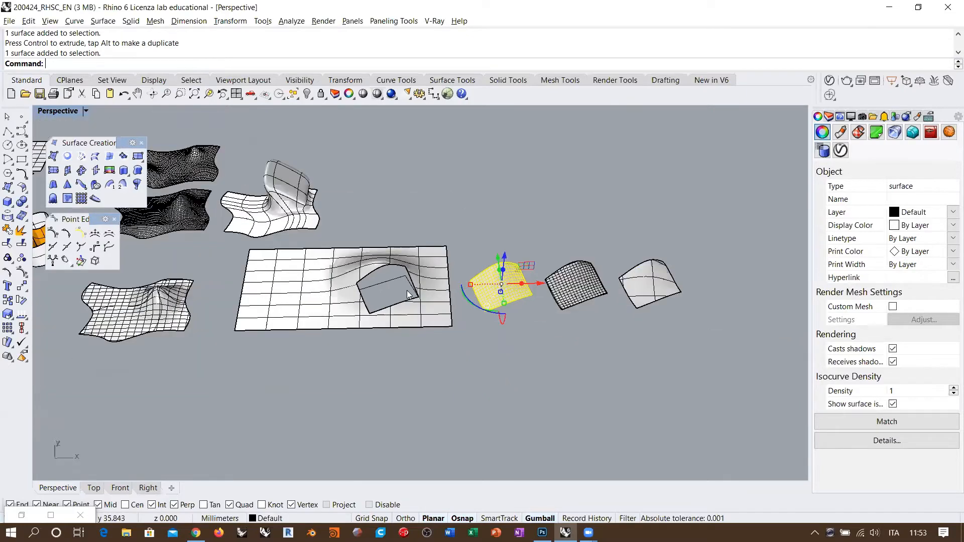
{"action": "right_click_drag", "start_coordinate": [423, 289], "coordinate": [427, 332]}
{"action": "left_click_drag", "start_coordinate": [707, 345], "coordinate": [520, 240]}
{"action": "left_click_drag", "start_coordinate": [602, 262], "coordinate": [374, 353]}
{"action": "left_click", "coordinate": [509, 308]}
Step: Scale down the bumped surface, its curves and the three patches together, and move them next to the other example surfaces
{"action": "right_click_drag", "start_coordinate": [347, 341], "coordinate": [468, 337], "text": "shift"}
{"action": "left_click_drag", "start_coordinate": [610, 404], "coordinate": [374, 260]}
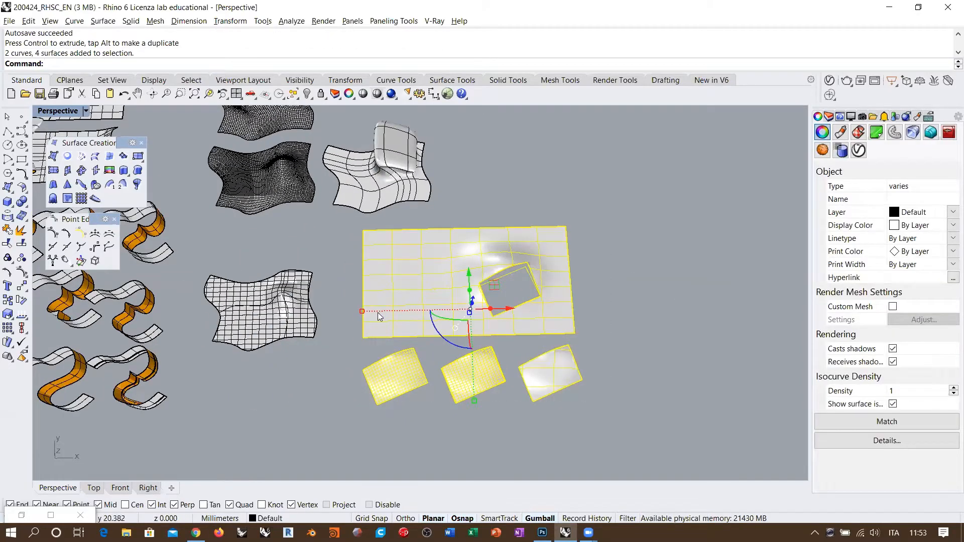
{"action": "left_click_drag", "start_coordinate": [362, 312], "coordinate": [406, 313]}
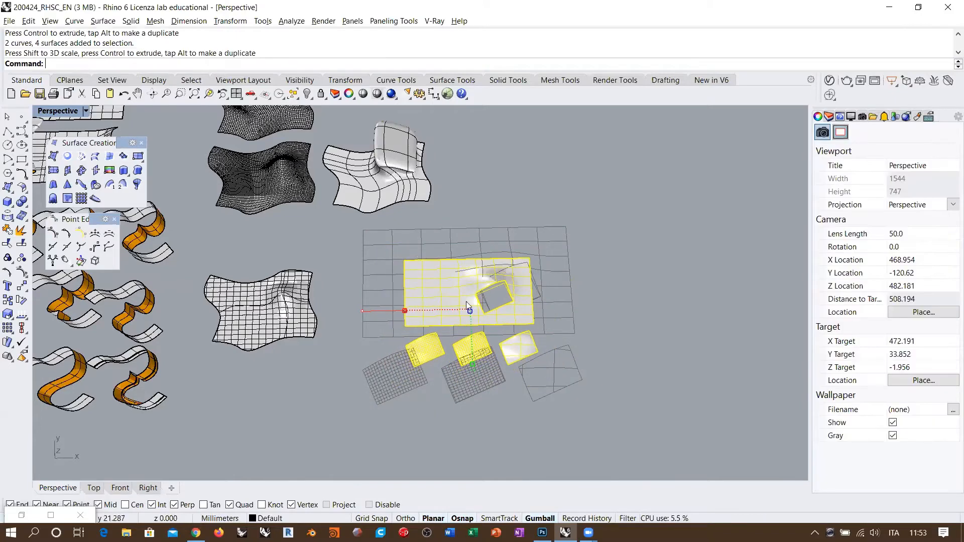
{"action": "left_click_drag", "start_coordinate": [497, 282], "coordinate": [426, 255]}
{"action": "left_click", "coordinate": [429, 216]}
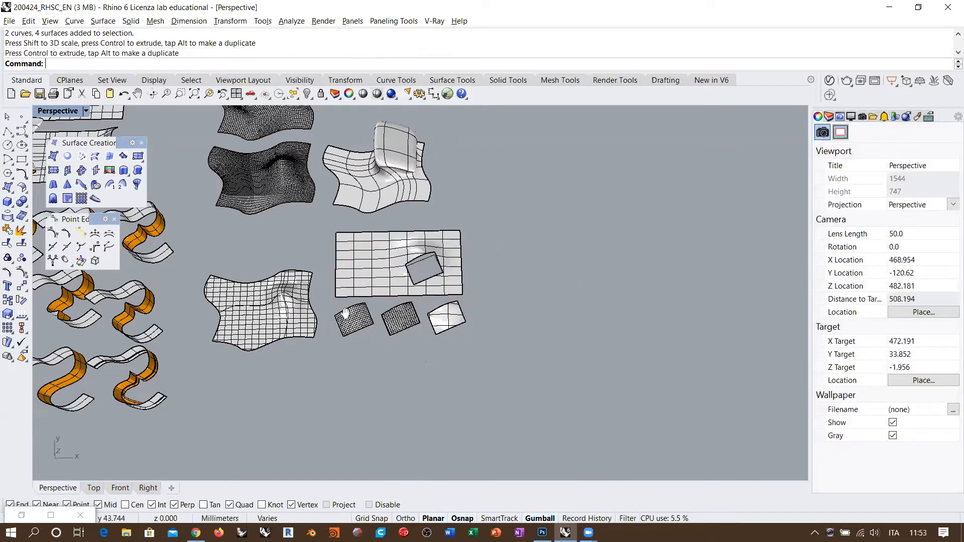
{"action": "right_click_drag", "start_coordinate": [429, 215], "coordinate": [539, 275], "text": "shift"}
{"action": "scroll", "coordinate": [490, 340], "scroll_direction": "up", "scroll_amount": 4}
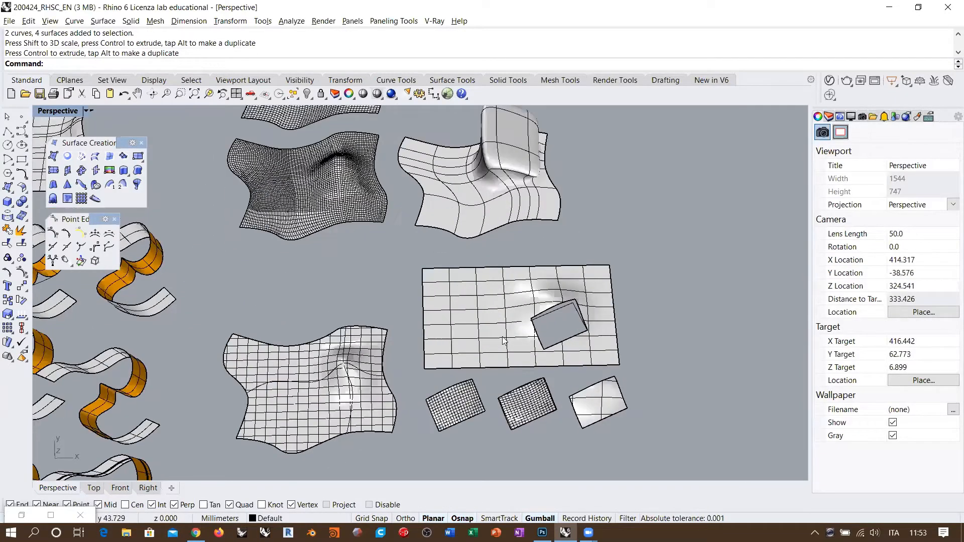
{"action": "right_click_drag", "start_coordinate": [510, 337], "coordinate": [509, 298]}
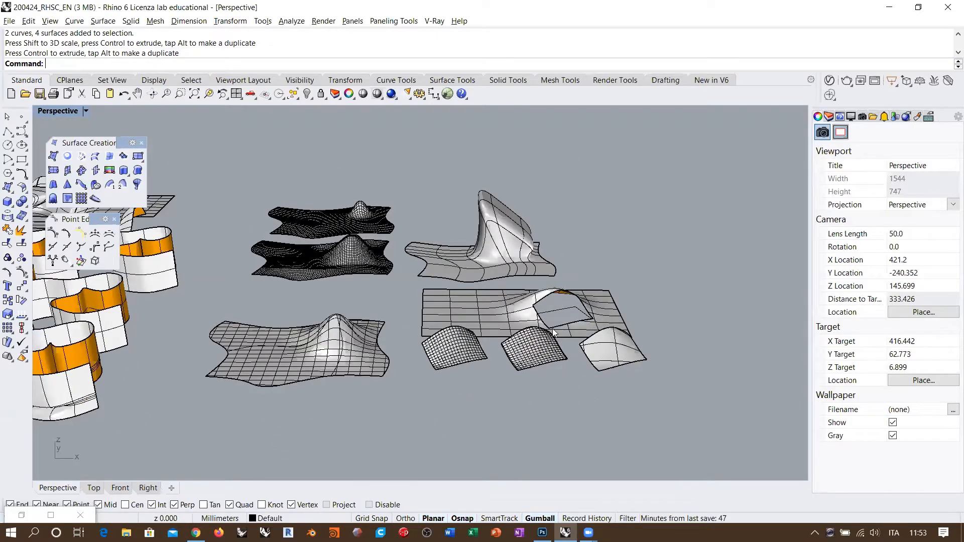
{"action": "right_click_drag", "start_coordinate": [530, 311], "coordinate": [484, 265], "text": "shift"}
{"action": "right_click_drag", "start_coordinate": [485, 264], "coordinate": [481, 298]}
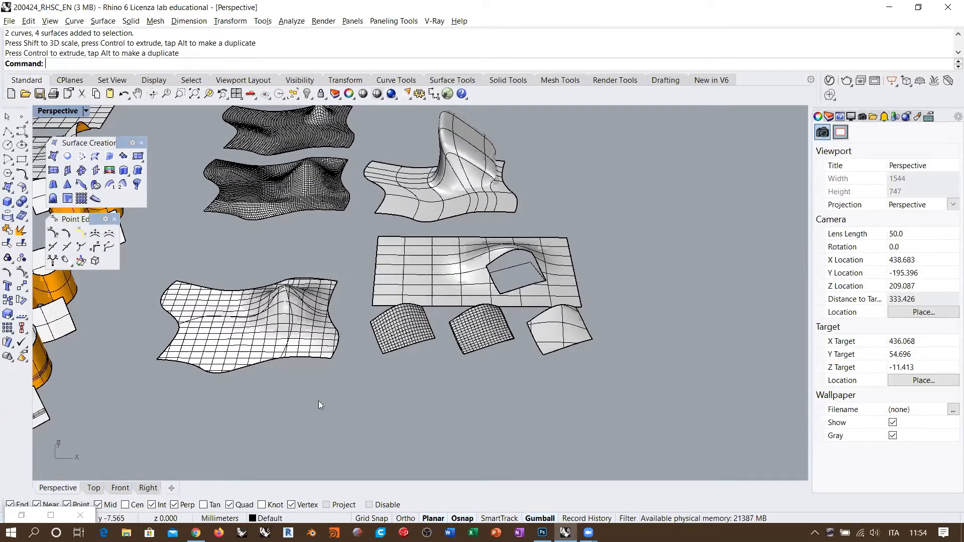
Step: Switch to File Explorer, open the dark car image 00.001 from the HR folder and enlarge the front of the car
{"action": "left_click", "coordinate": [127, 533]}
{"action": "right_click", "coordinate": [127, 532]}
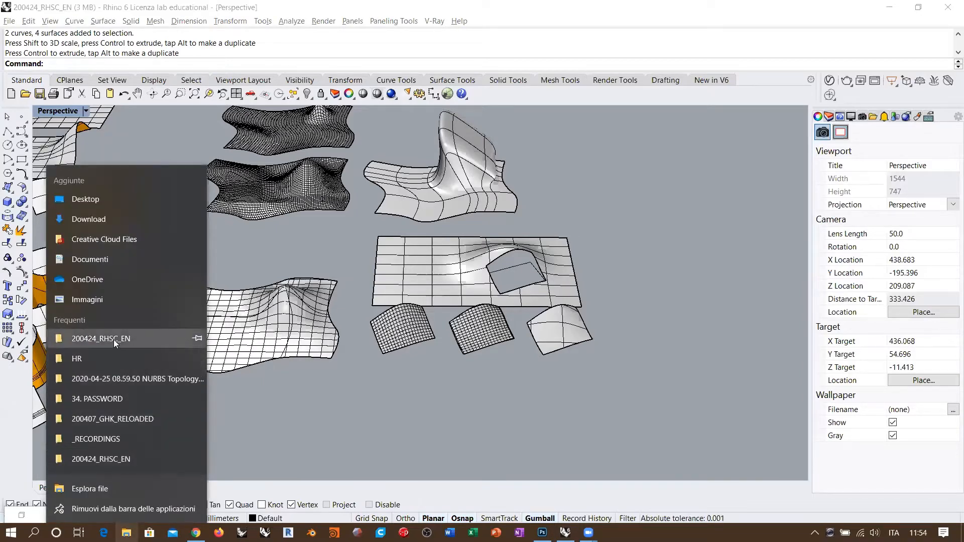
{"action": "left_click", "coordinate": [80, 358]}
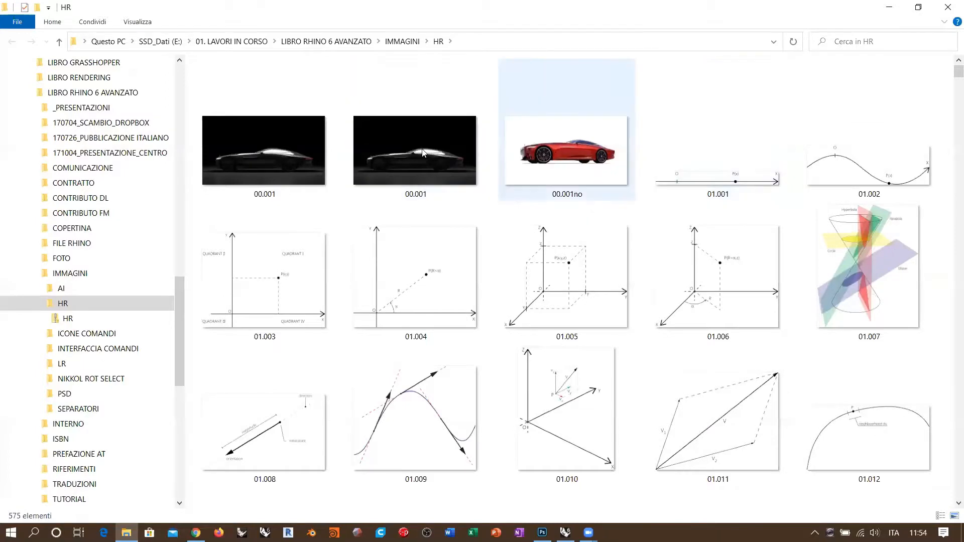
{"action": "double_click", "coordinate": [423, 153]}
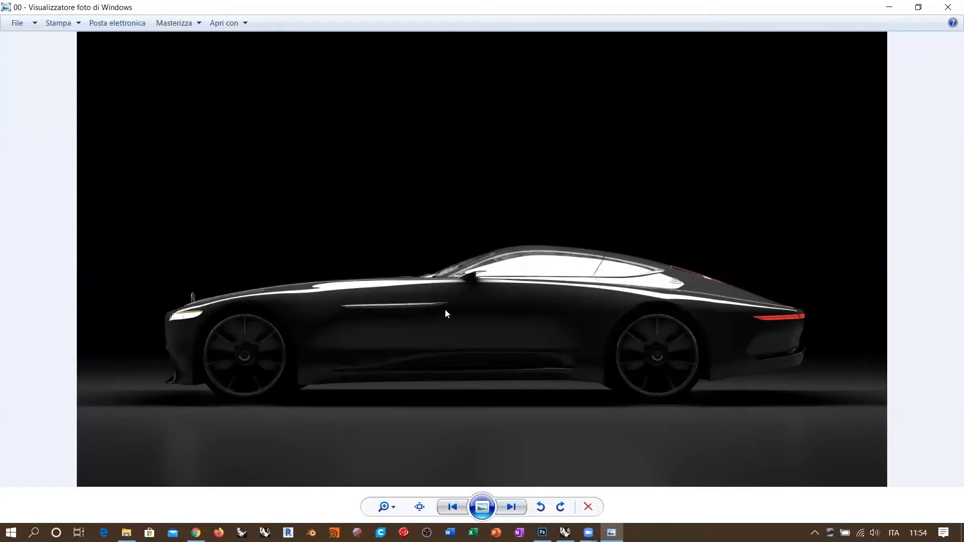
{"action": "scroll", "coordinate": [178, 349], "scroll_direction": "up", "scroll_amount": 5}
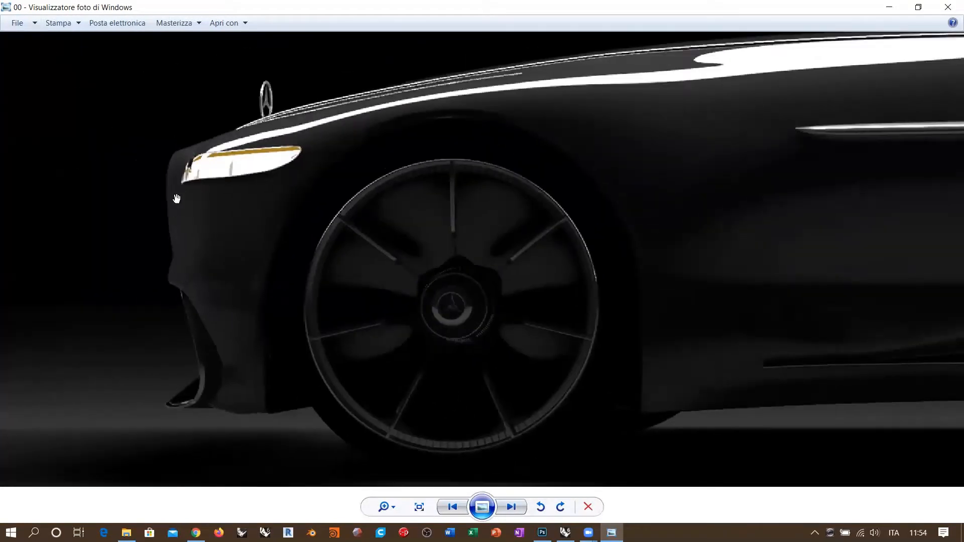
{"action": "left_click_drag", "start_coordinate": [277, 188], "coordinate": [217, 265]}
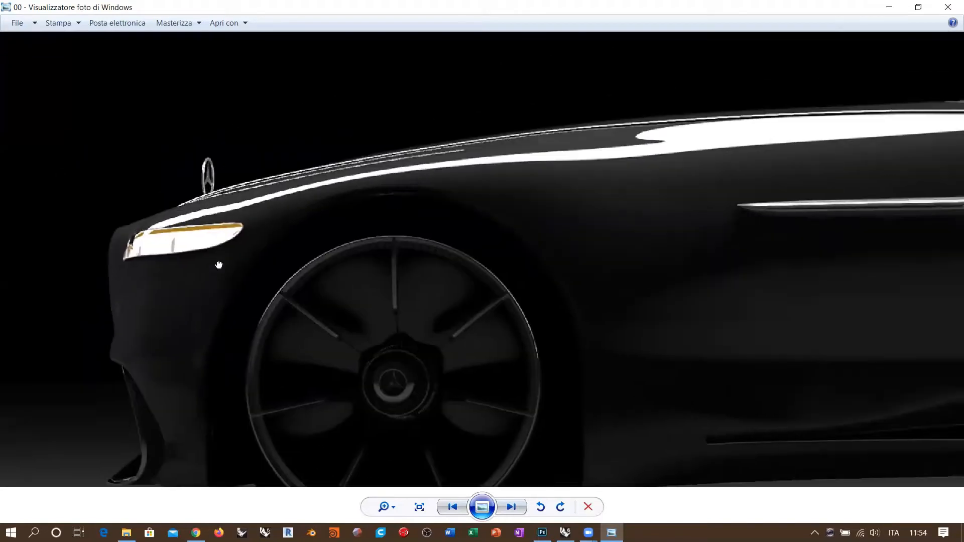
Step: Examine the reflections and door gap along the car's side and rear, then close the image and File Explorer
{"action": "left_click_drag", "start_coordinate": [688, 165], "coordinate": [167, 188]}
{"action": "left_click_drag", "start_coordinate": [322, 280], "coordinate": [269, 146]}
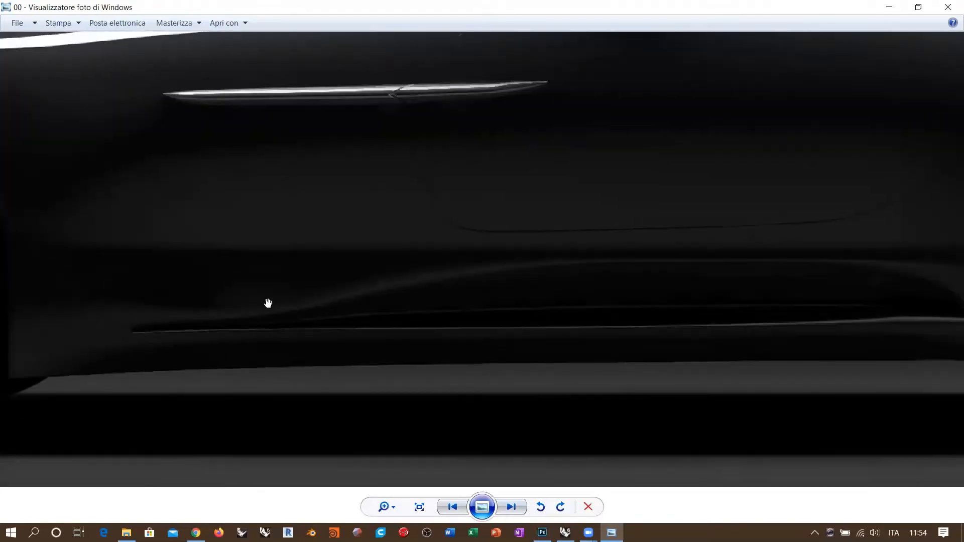
{"action": "left_click_drag", "start_coordinate": [734, 305], "coordinate": [261, 386]}
{"action": "left_click_drag", "start_coordinate": [647, 229], "coordinate": [552, 301]}
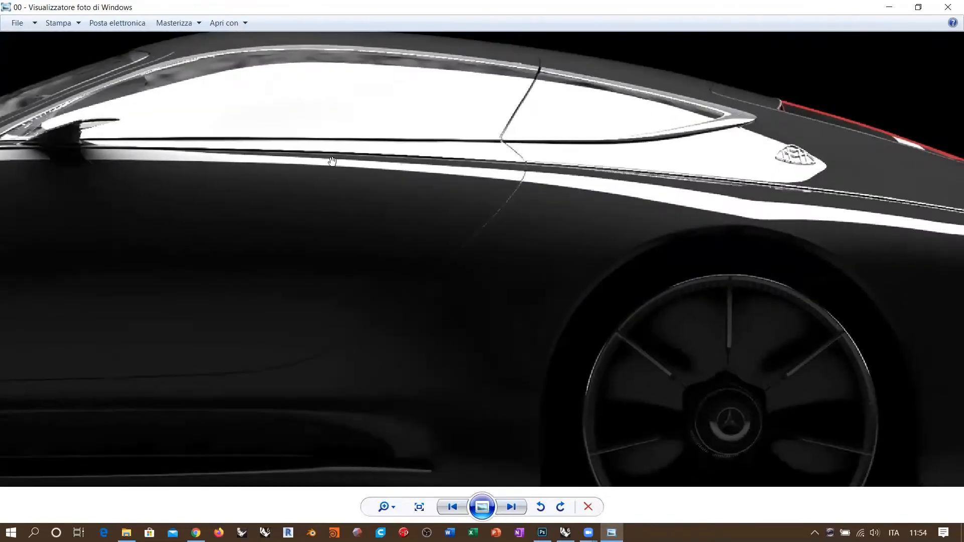
{"action": "left_click_drag", "start_coordinate": [809, 213], "coordinate": [547, 193]}
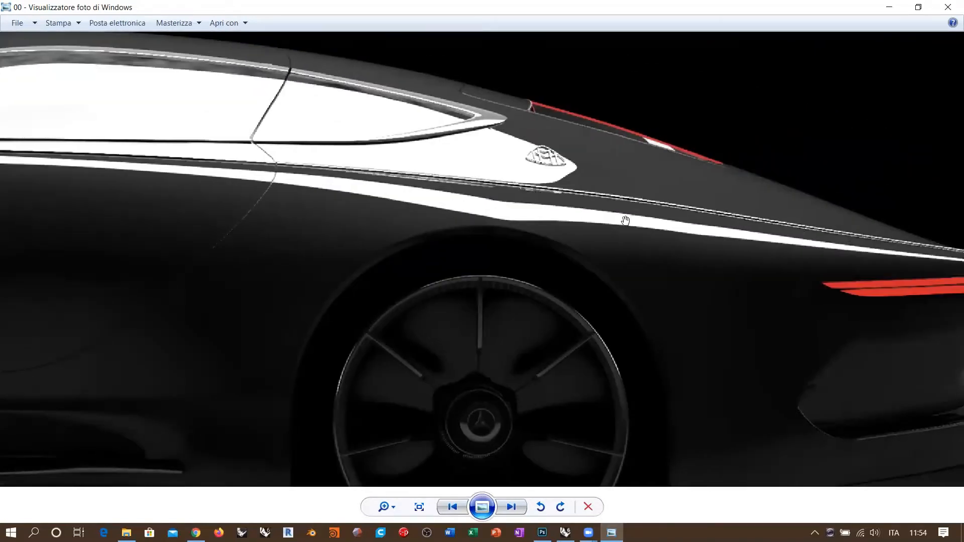
{"action": "scroll", "coordinate": [615, 187], "scroll_direction": "down", "scroll_amount": 2}
{"action": "scroll", "coordinate": [641, 206], "scroll_direction": "down", "scroll_amount": 2}
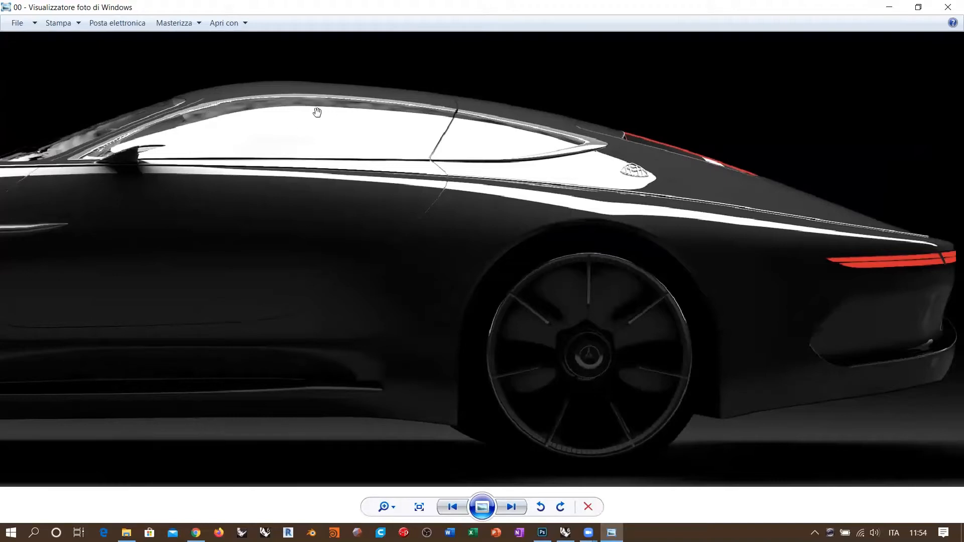
{"action": "scroll", "coordinate": [267, 157], "scroll_direction": "up", "scroll_amount": 3}
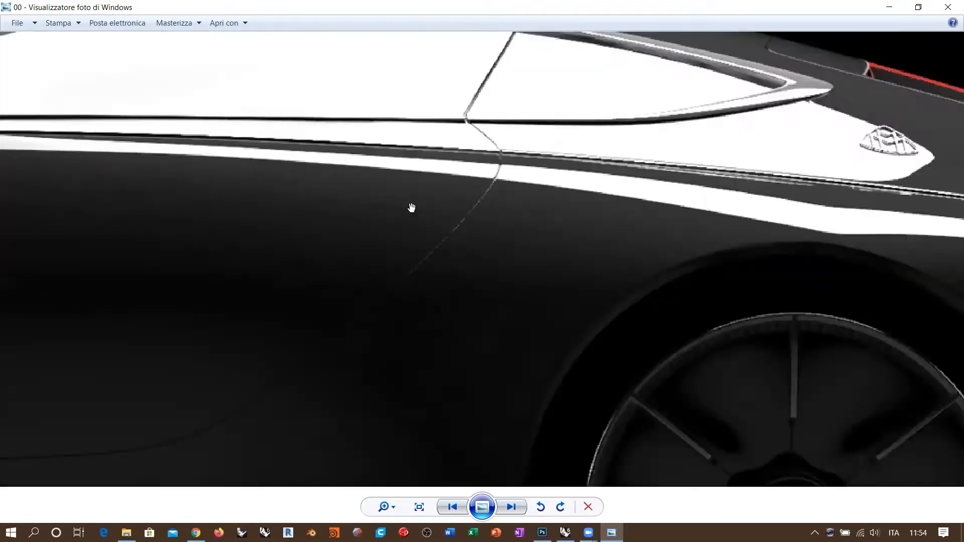
{"action": "scroll", "coordinate": [411, 207], "scroll_direction": "up", "scroll_amount": 1}
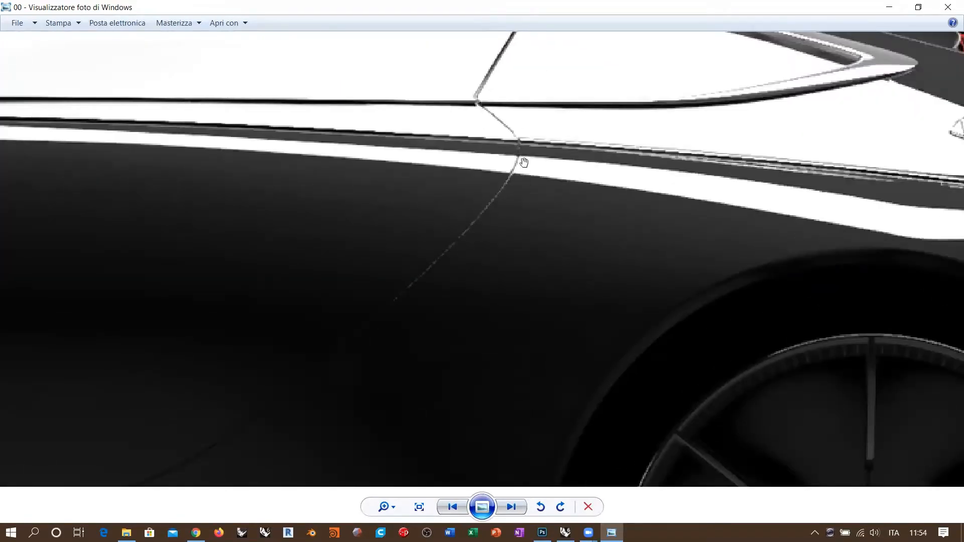
{"action": "scroll", "coordinate": [524, 162], "scroll_direction": "up", "scroll_amount": 3}
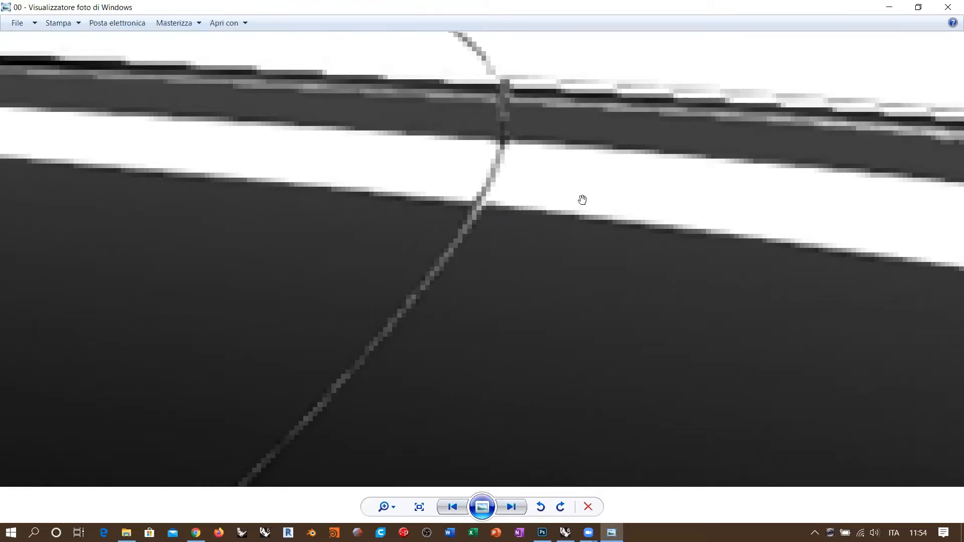
{"action": "scroll", "coordinate": [582, 200], "scroll_direction": "down", "scroll_amount": 10}
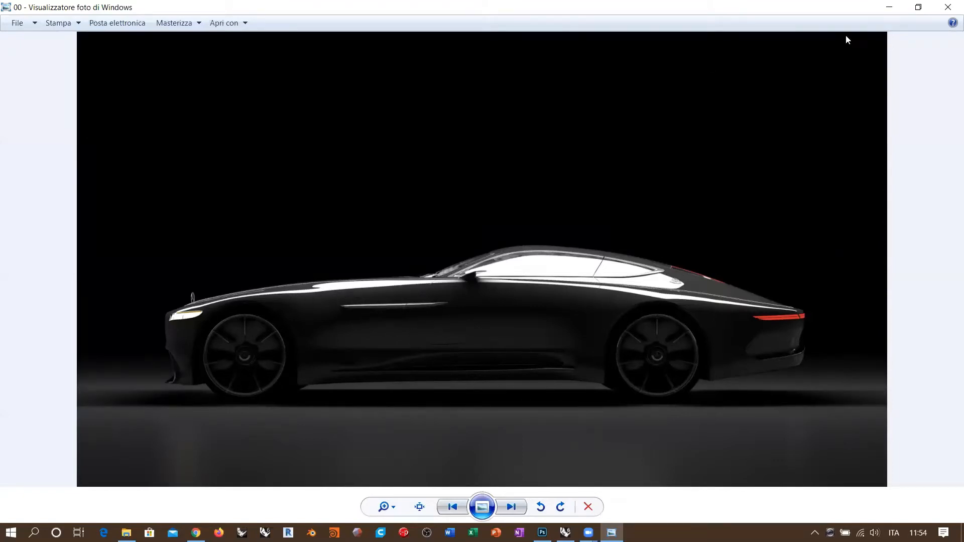
{"action": "left_click", "coordinate": [948, 7]}
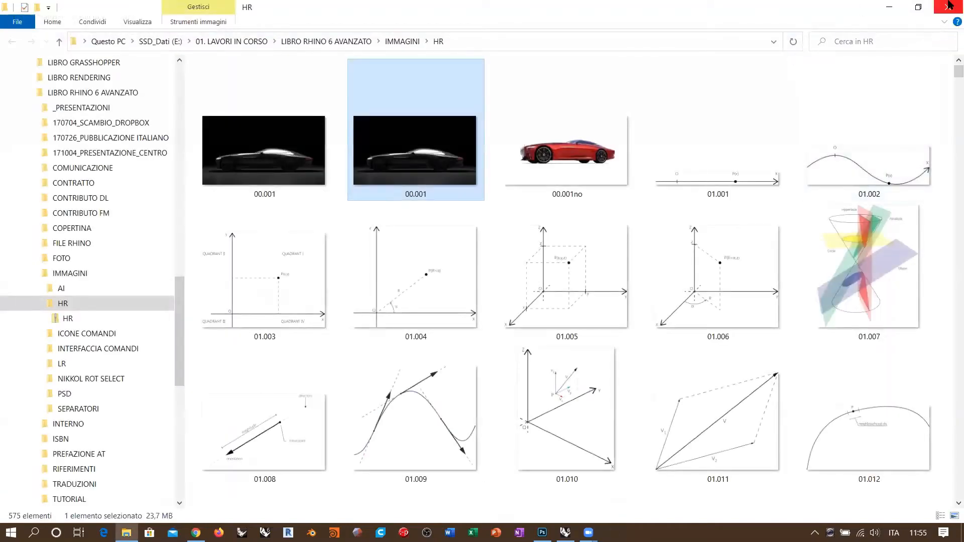
{"action": "left_click", "coordinate": [948, 7]}
Step: Move the two densely gridded surfaces together closer to the similar coarser gridded surface
{"action": "scroll", "coordinate": [479, 299], "scroll_direction": "down", "scroll_amount": 10}
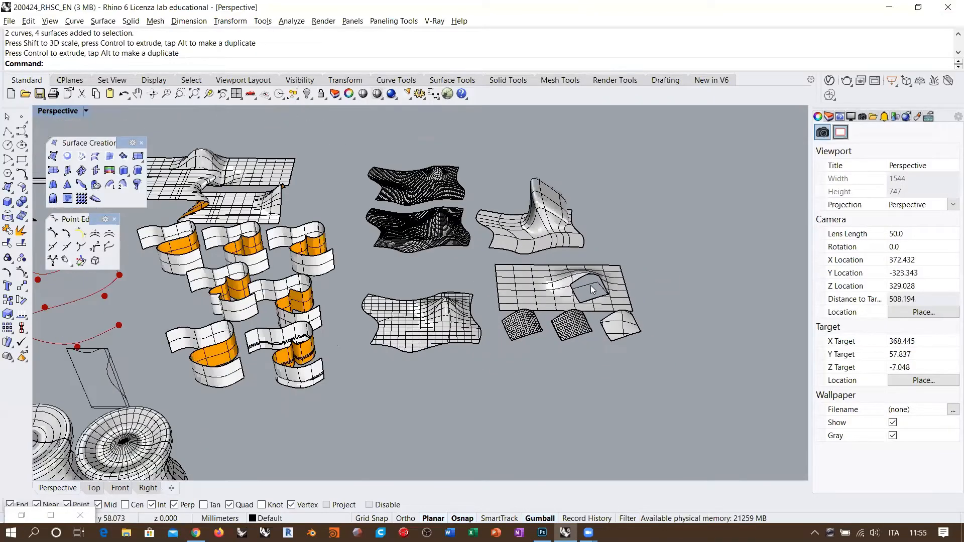
{"action": "scroll", "coordinate": [560, 280], "scroll_direction": "down", "scroll_amount": 3}
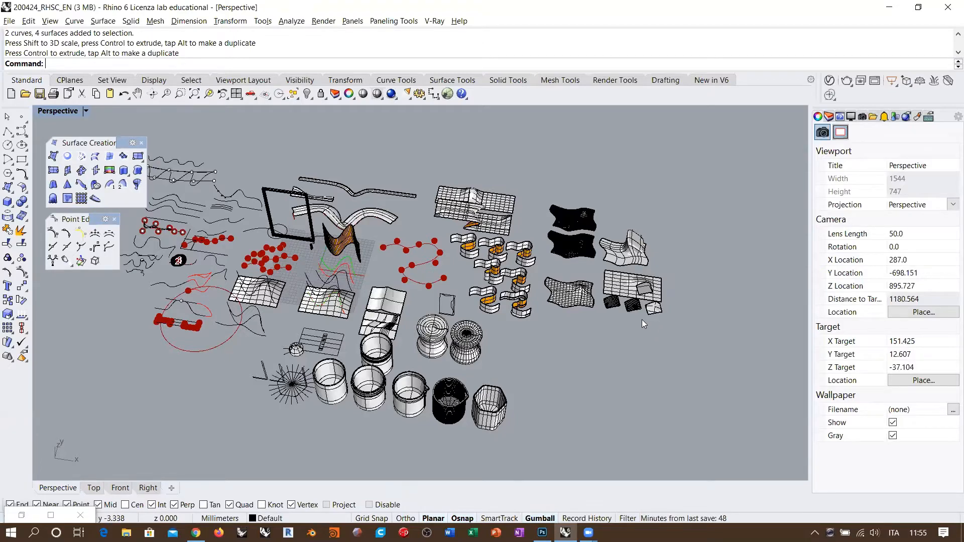
{"action": "right_click_drag", "start_coordinate": [637, 319], "coordinate": [554, 302]}
{"action": "scroll", "coordinate": [554, 303], "scroll_direction": "up", "scroll_amount": 5}
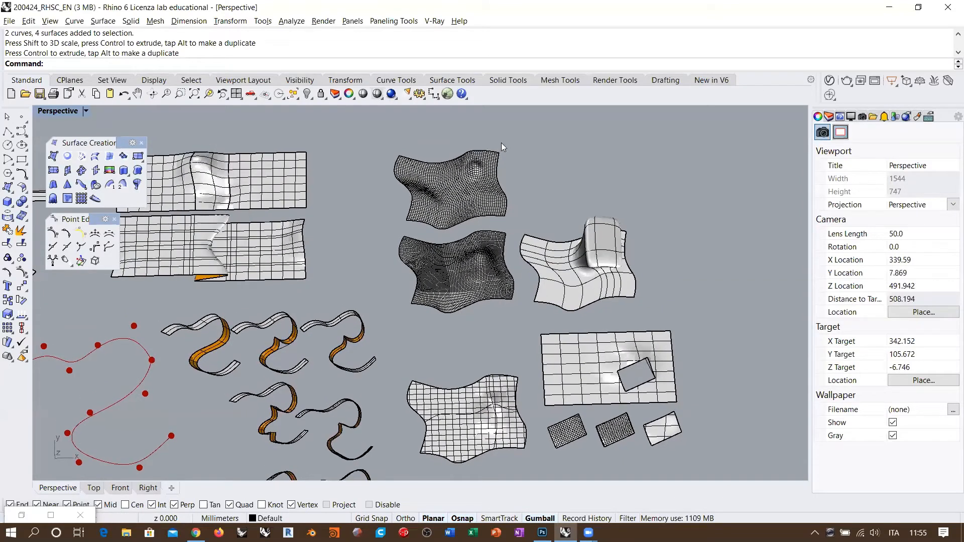
{"action": "left_click_drag", "start_coordinate": [501, 143], "coordinate": [399, 302]}
{"action": "left_click_drag", "start_coordinate": [452, 192], "coordinate": [454, 251]}
{"action": "key", "text": "Escape"}
Step: Move the surface with the tall raised bump closer to the rectangular surface with the opening
{"action": "scroll", "coordinate": [623, 269], "scroll_direction": "up", "scroll_amount": 2}
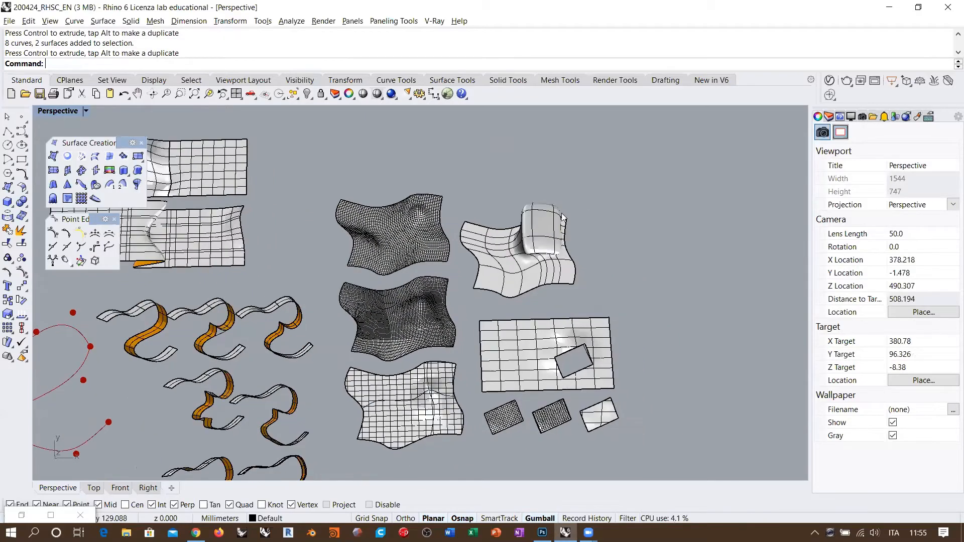
{"action": "left_click", "coordinate": [556, 227]}
{"action": "left_click_drag", "start_coordinate": [544, 224], "coordinate": [569, 238]}
{"action": "left_click", "coordinate": [649, 260]}
Step: Examine the rectangular bumped surface, the edges of its opening and the separate patches beside it
{"action": "scroll", "coordinate": [654, 257], "scroll_direction": "down", "scroll_amount": 8}
{"action": "right_click_drag", "start_coordinate": [574, 305], "coordinate": [479, 272]}
{"action": "right_click_drag", "start_coordinate": [479, 272], "coordinate": [530, 250], "text": "shift"}
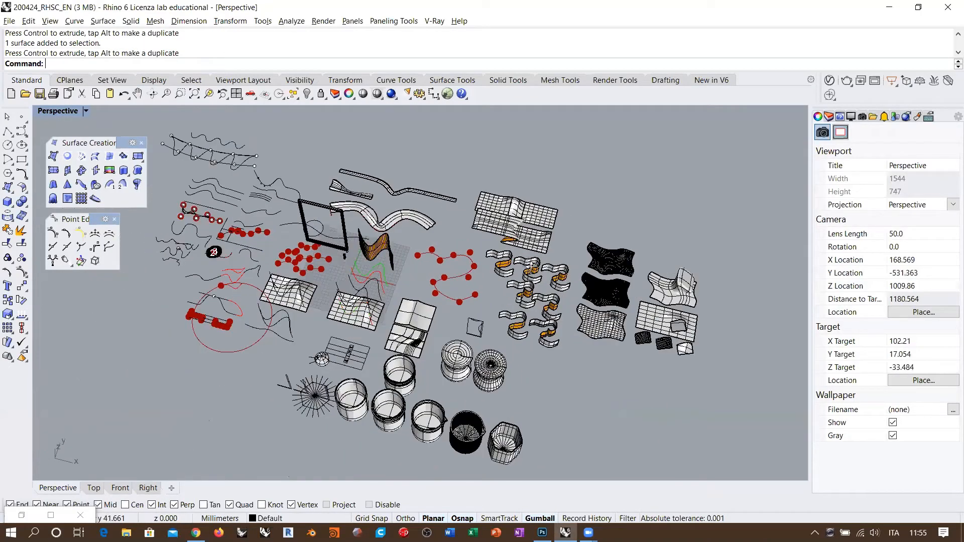
{"action": "right_click_drag", "start_coordinate": [618, 295], "coordinate": [550, 243]}
{"action": "scroll", "coordinate": [545, 256], "scroll_direction": "up", "scroll_amount": 3}
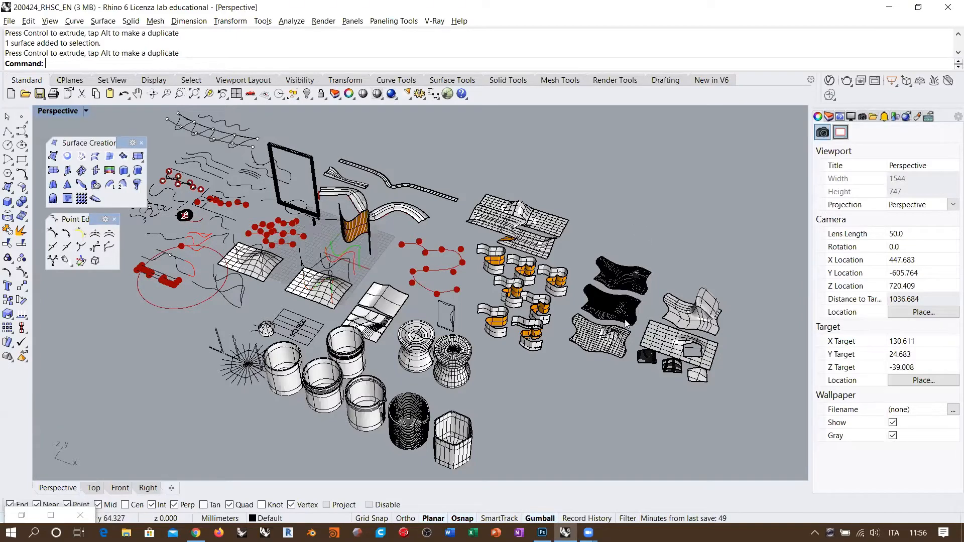
{"action": "scroll", "coordinate": [627, 324], "scroll_direction": "up", "scroll_amount": 3}
{"action": "scroll", "coordinate": [506, 310], "scroll_direction": "up", "scroll_amount": 10}
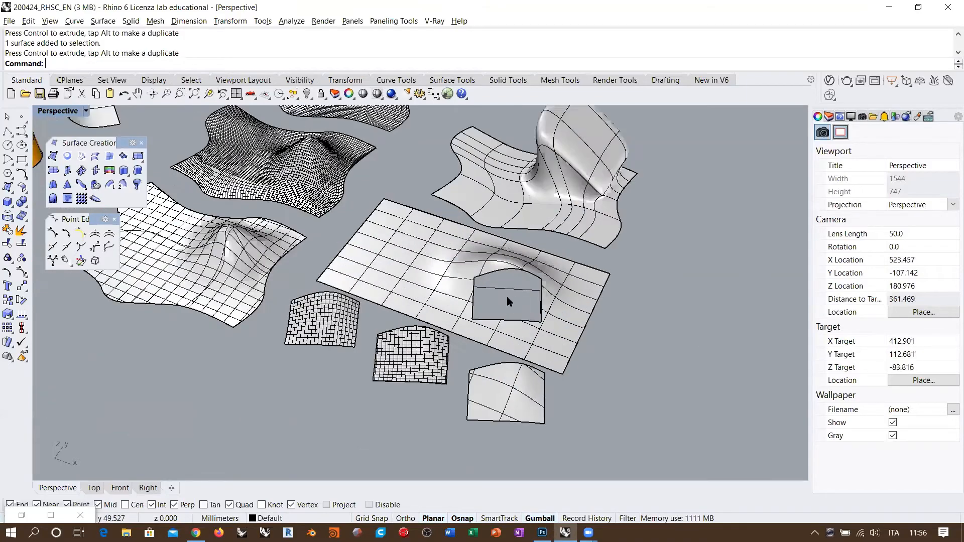
{"action": "right_click_drag", "start_coordinate": [592, 252], "coordinate": [546, 219]}
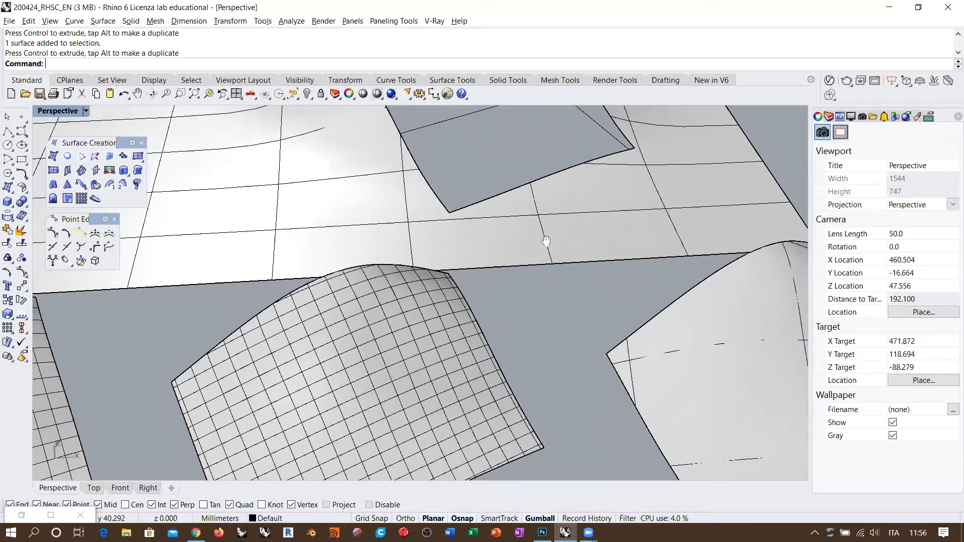
{"action": "right_click_drag", "start_coordinate": [548, 301], "coordinate": [539, 371], "text": "shift"}
{"action": "right_click_drag", "start_coordinate": [564, 304], "coordinate": [552, 286]}
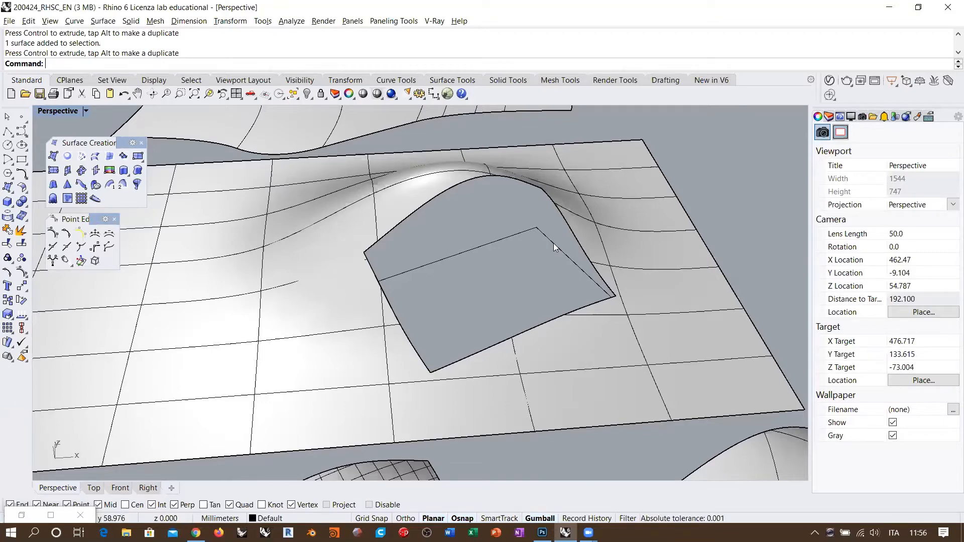
{"action": "right_click_drag", "start_coordinate": [553, 243], "coordinate": [546, 253], "text": "shift"}
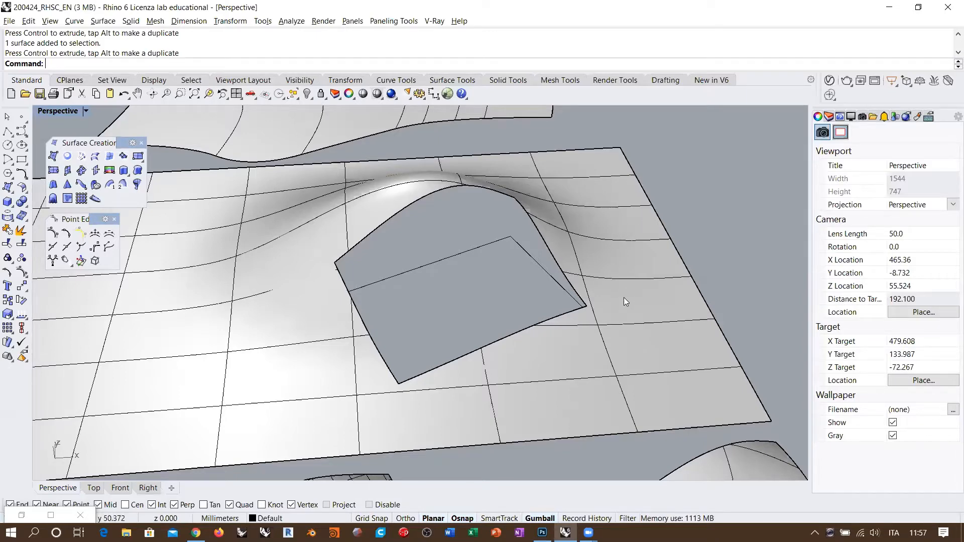
Step: Zoom to the bumped surface with the opening, show all four viewports and isolate the surface
{"action": "left_click", "coordinate": [613, 271]}
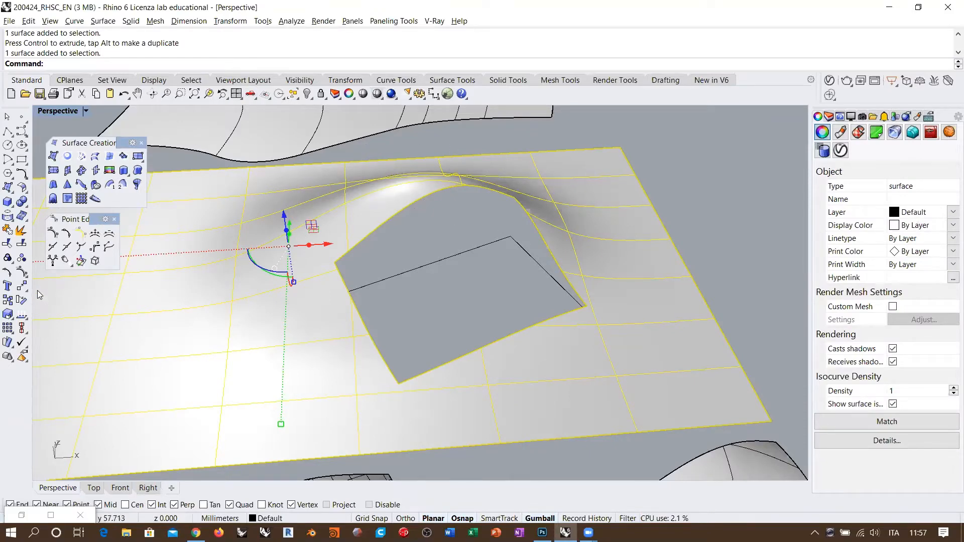
{"action": "right_click", "coordinate": [208, 94]}
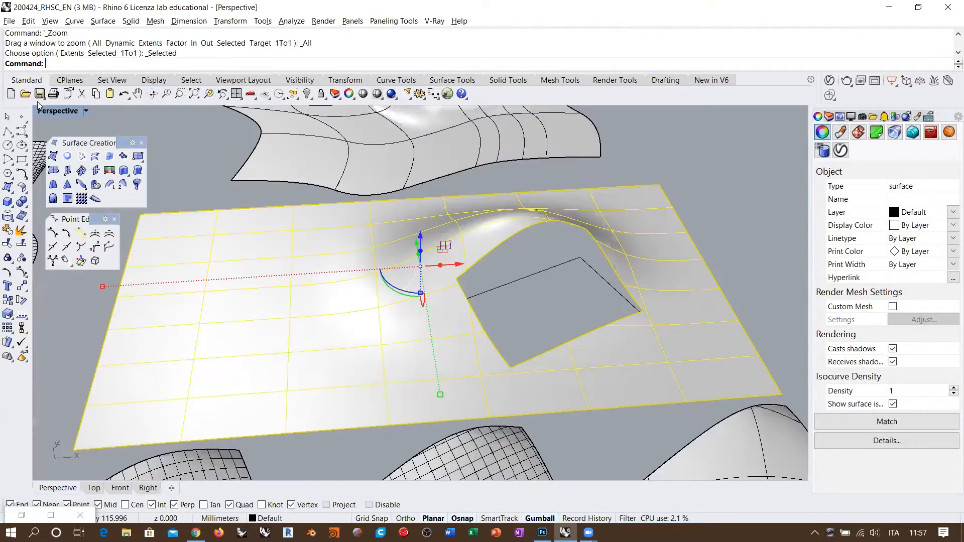
{"action": "double_click", "coordinate": [54, 111]}
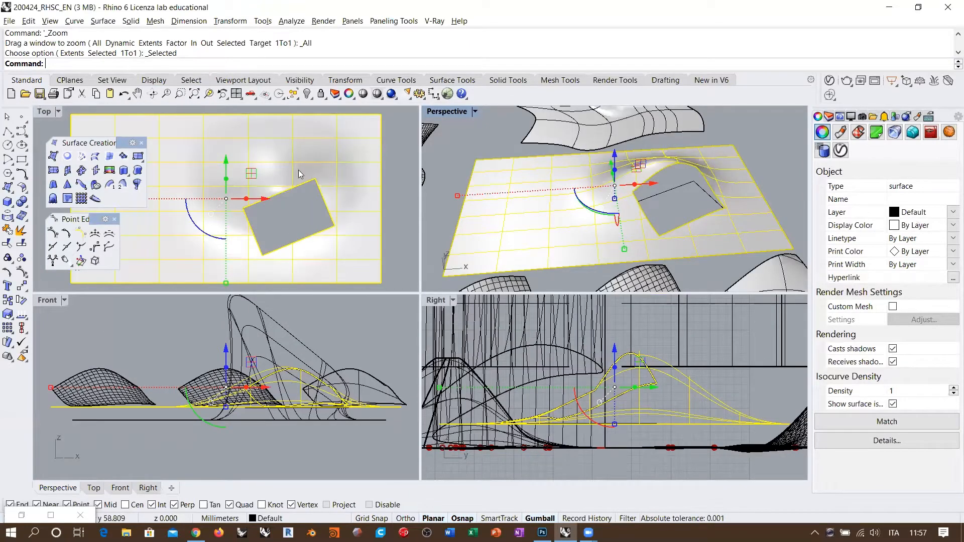
{"action": "middle_click", "coordinate": [547, 173]}
{"action": "left_click", "coordinate": [564, 143]}
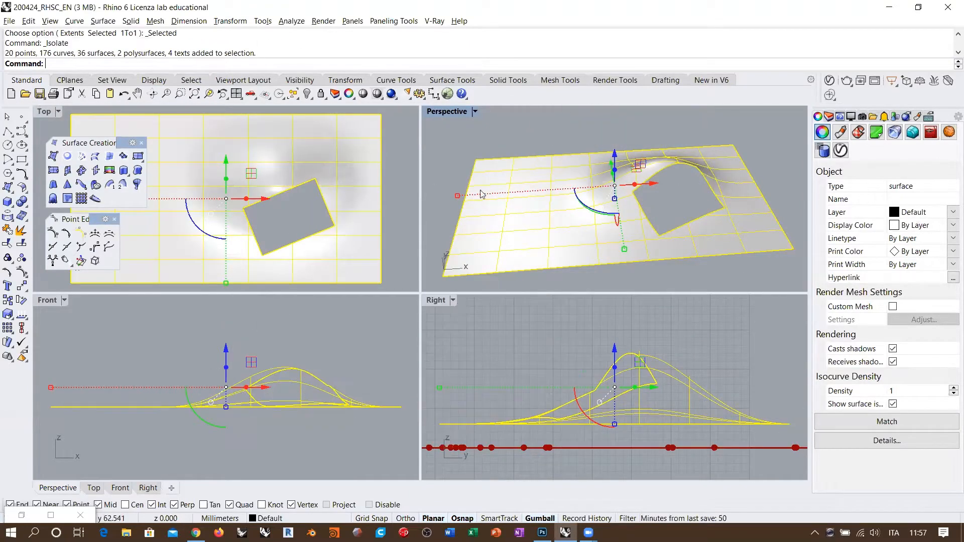
{"action": "left_click", "coordinate": [684, 189]}
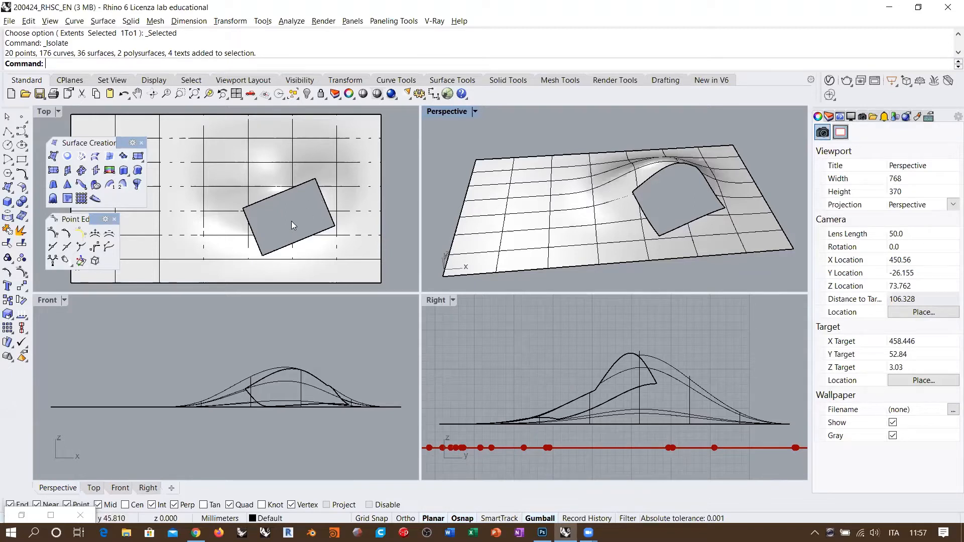
Step: In the Top view, cut a Section through the bumped surface, crossing the opening roughly parallel to its short edges
{"action": "right_click_drag", "start_coordinate": [291, 221], "coordinate": [264, 199]}
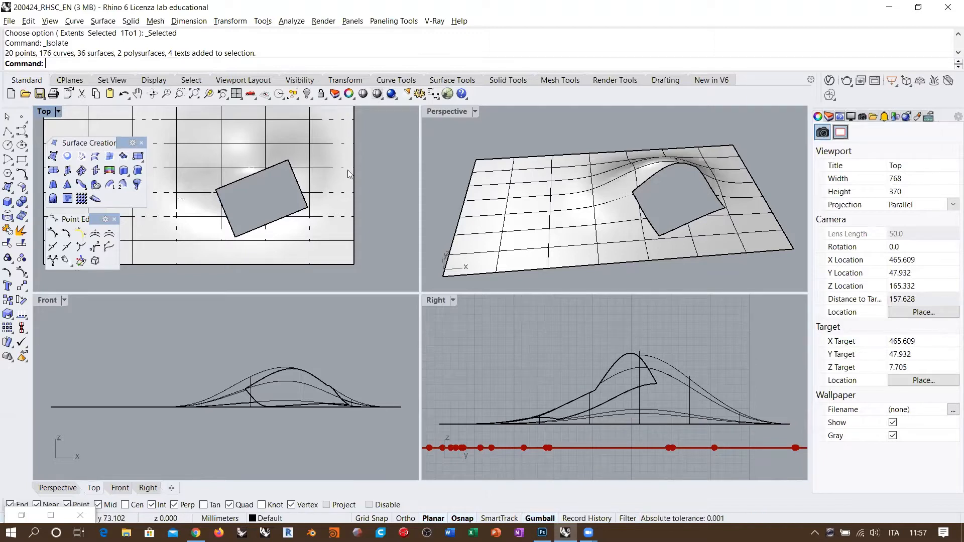
{"action": "scroll", "coordinate": [266, 181], "scroll_direction": "up", "scroll_amount": 3}
{"action": "right_click_drag", "start_coordinate": [262, 167], "coordinate": [260, 164]}
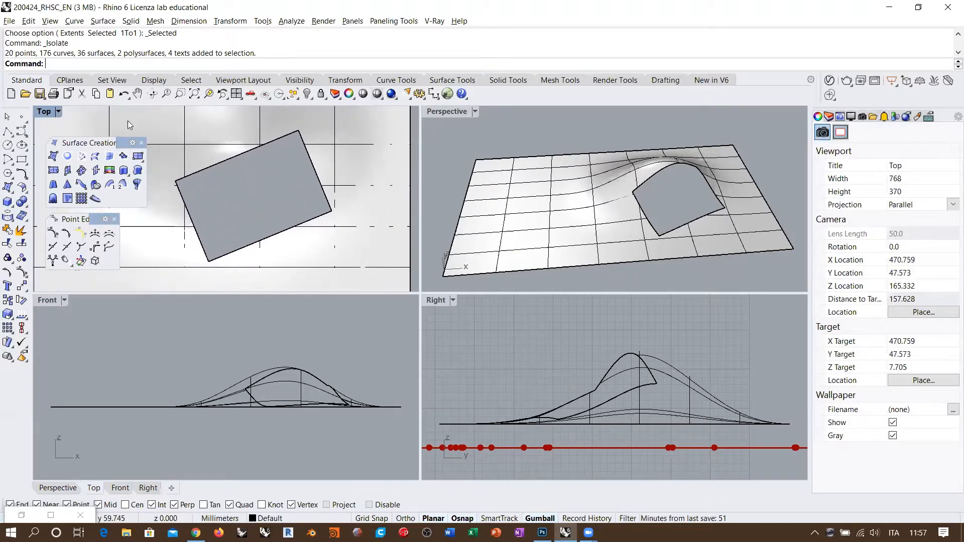
{"action": "left_click", "coordinate": [7, 219]}
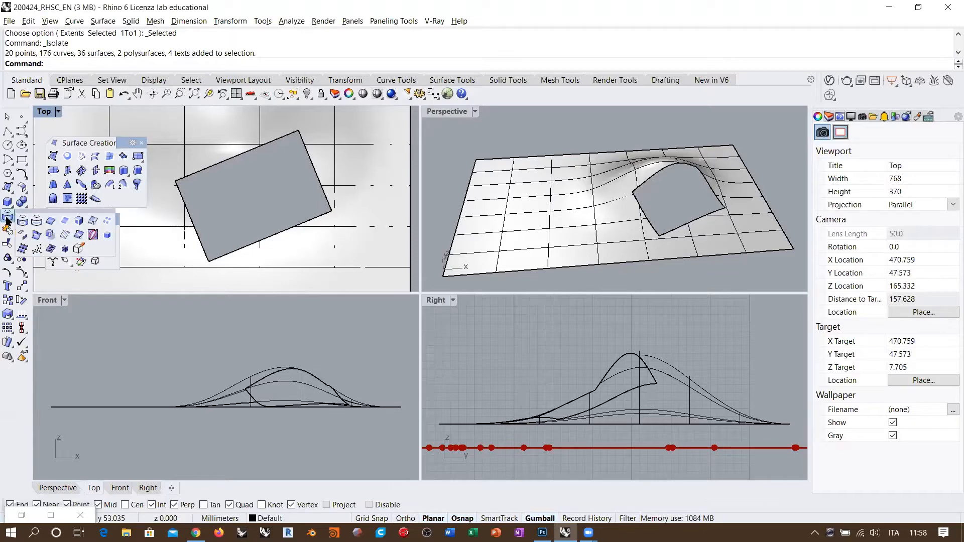
{"action": "left_click", "coordinate": [79, 236]}
{"action": "scroll", "coordinate": [243, 220], "scroll_direction": "down", "scroll_amount": 8}
{"action": "left_click", "coordinate": [230, 188]}
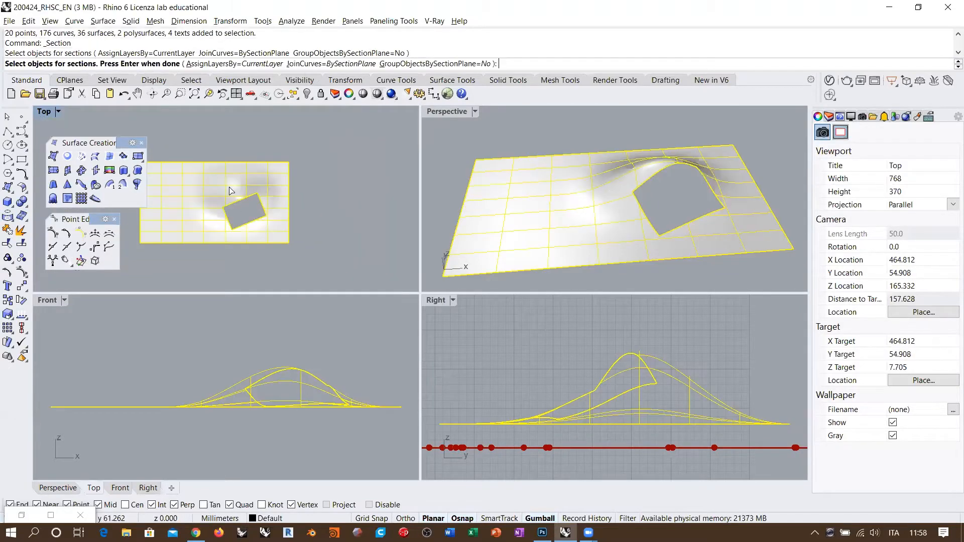
{"action": "key", "text": "Return"}
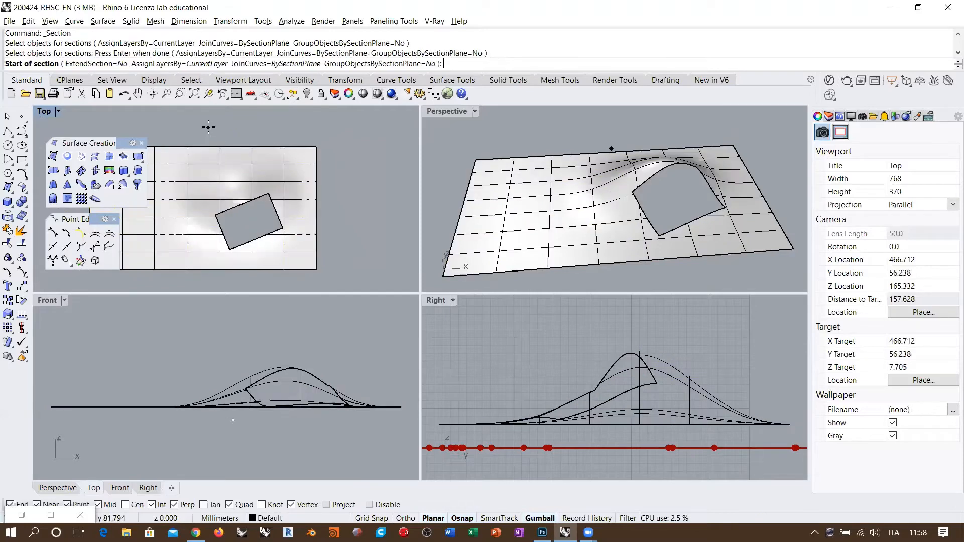
{"action": "left_click", "coordinate": [209, 128]}
{"action": "right_click_drag", "start_coordinate": [251, 206], "coordinate": [238, 173]}
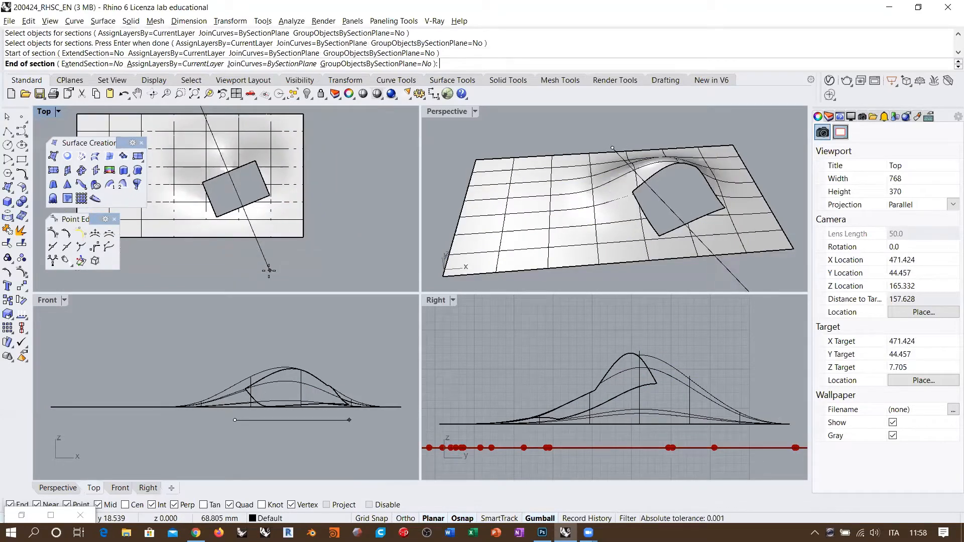
{"action": "left_click", "coordinate": [263, 250]}
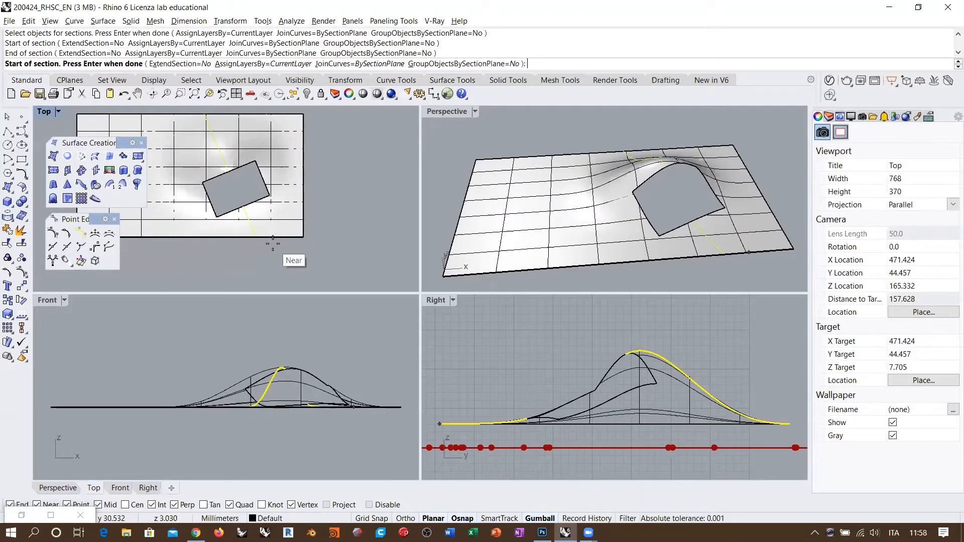
{"action": "key", "text": "Return"}
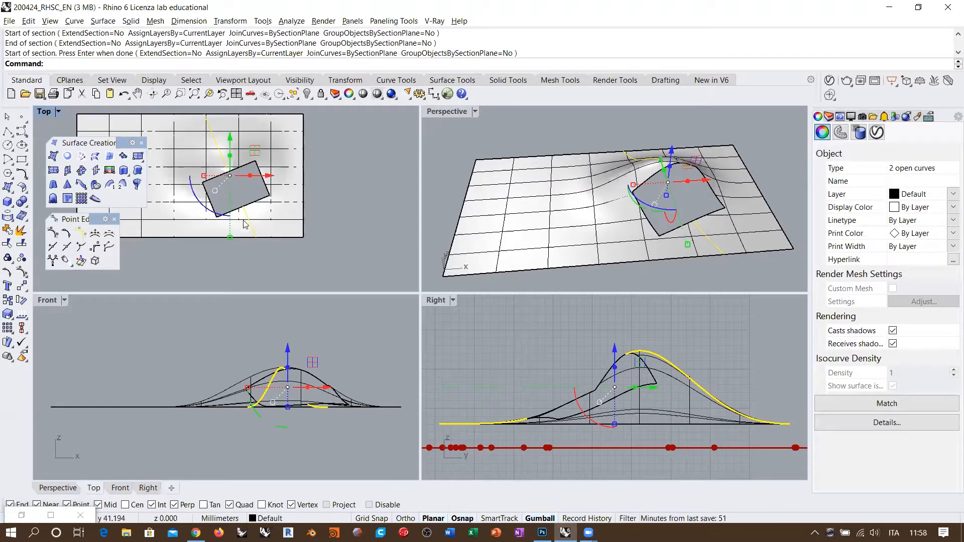
Step: Inspect the two section curves on either side of the opening in the Perspective view and deselect them
{"action": "right_click_drag", "start_coordinate": [700, 209], "coordinate": [673, 185]}
{"action": "scroll", "coordinate": [646, 196], "scroll_direction": "up", "scroll_amount": 5}
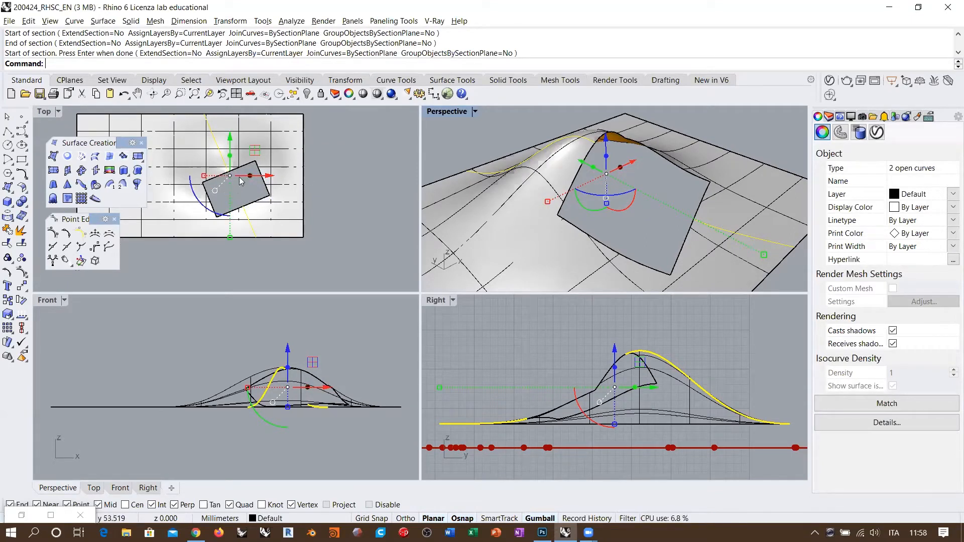
{"action": "right_click_drag", "start_coordinate": [662, 203], "coordinate": [627, 177]}
{"action": "left_click", "coordinate": [652, 172]}
{"action": "scroll", "coordinate": [628, 173], "scroll_direction": "up", "scroll_amount": 2}
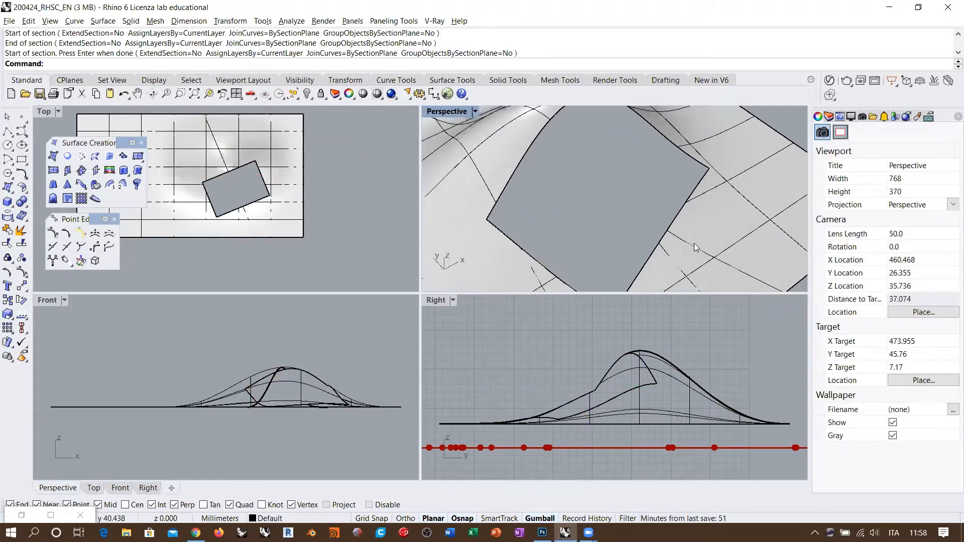
{"action": "right_click_drag", "start_coordinate": [693, 243], "coordinate": [591, 190]}
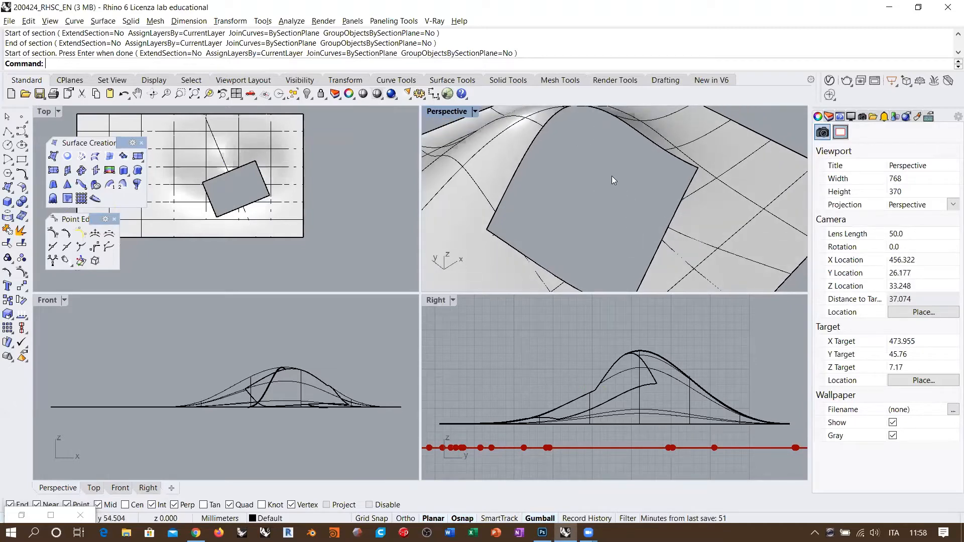
Step: Check the trimmed surface and the two section curves on opposite sides of its opening, clearing the selection at the end
{"action": "left_click", "coordinate": [483, 147]}
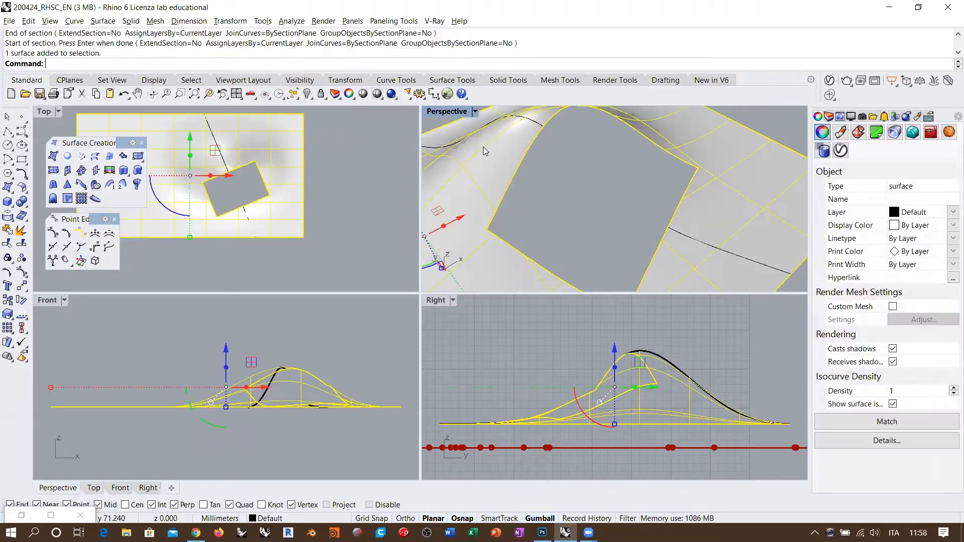
{"action": "left_click", "coordinate": [607, 185]}
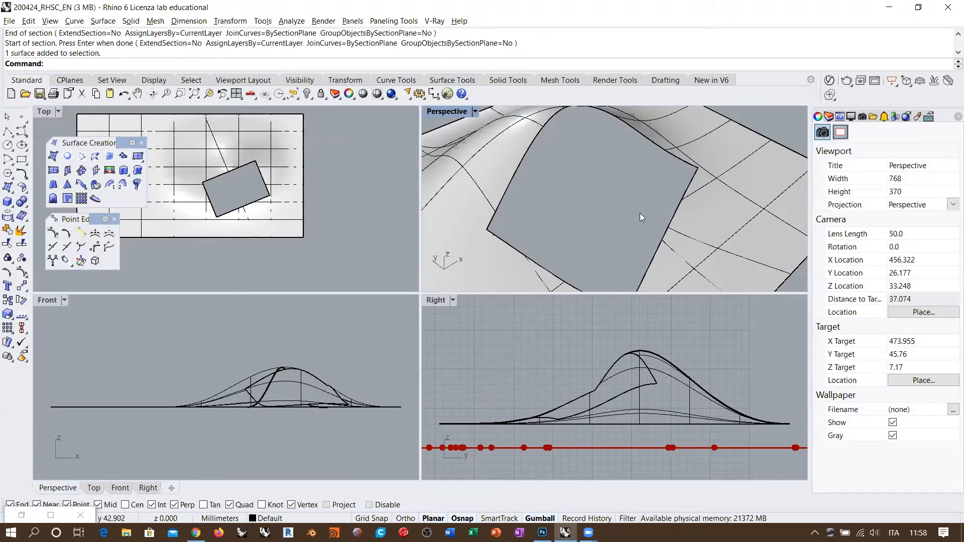
{"action": "left_click", "coordinate": [533, 125]}
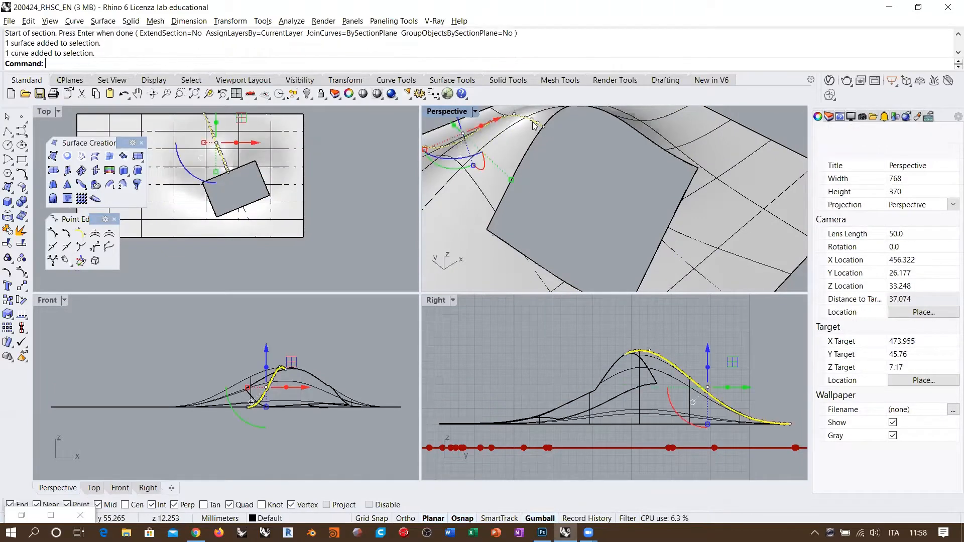
{"action": "left_click", "coordinate": [679, 233], "text": "shift"}
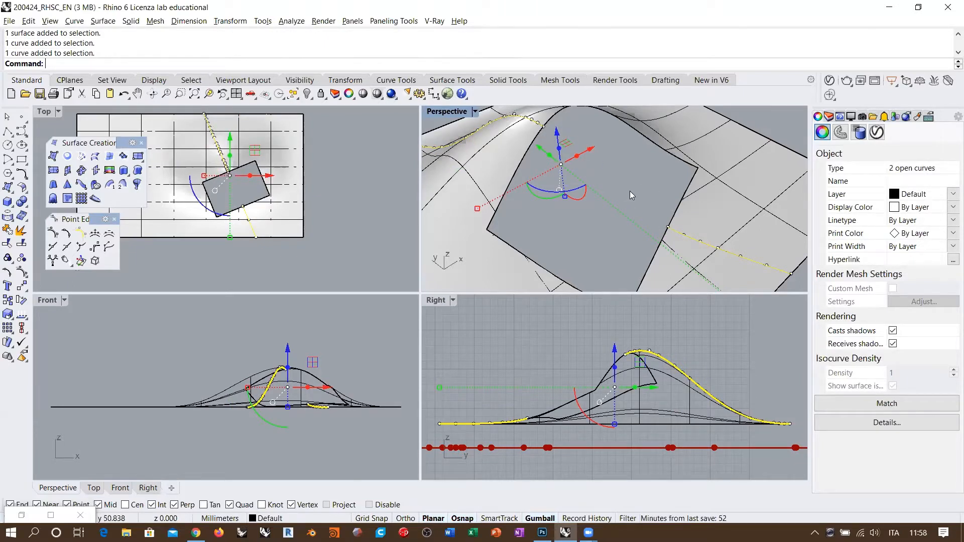
{"action": "key", "text": "Escape"}
{"action": "right_click_drag", "start_coordinate": [621, 186], "coordinate": [597, 196]}
{"action": "scroll", "coordinate": [616, 184], "scroll_direction": "up", "scroll_amount": 2}
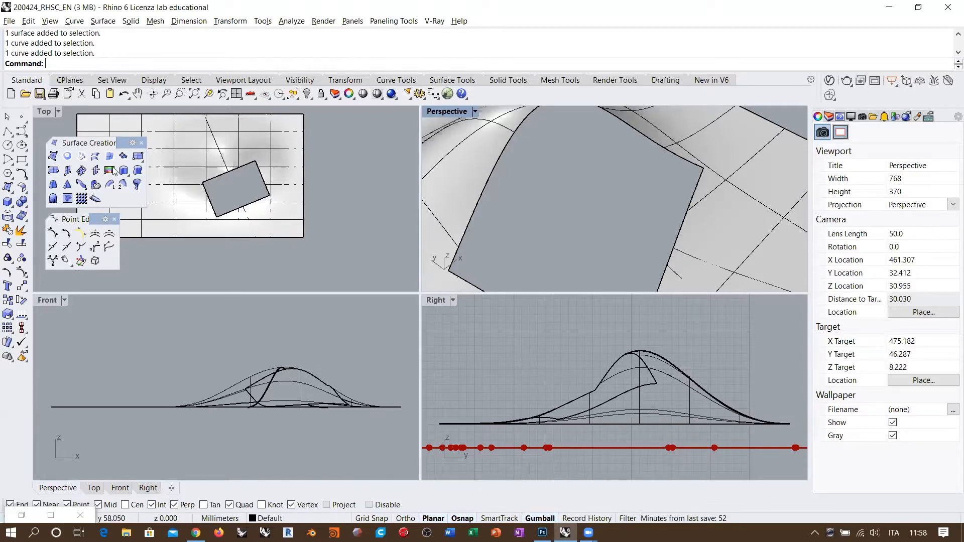
Step: Start an adjustable curve blend between the two section curves so that it bridges the opening
{"action": "left_click", "coordinate": [22, 175]}
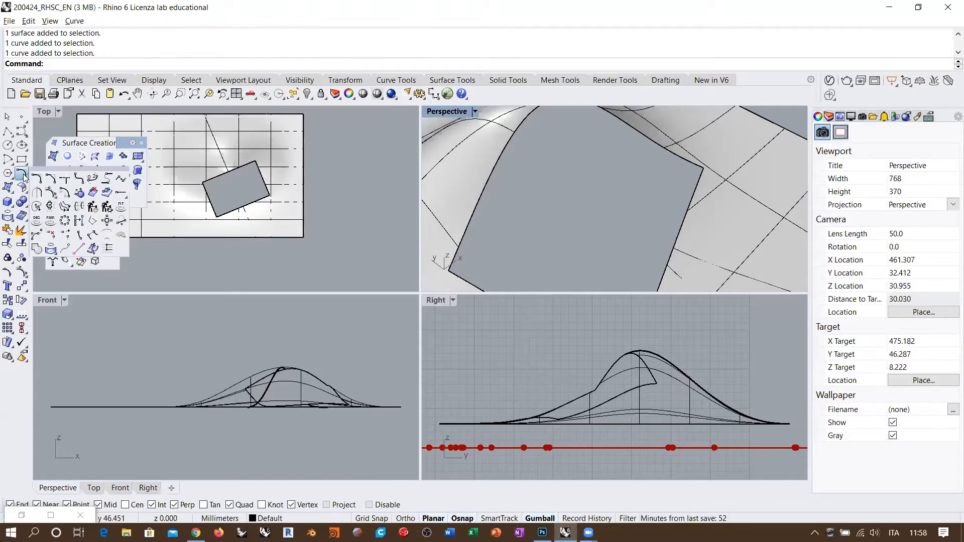
{"action": "left_click", "coordinate": [93, 180]}
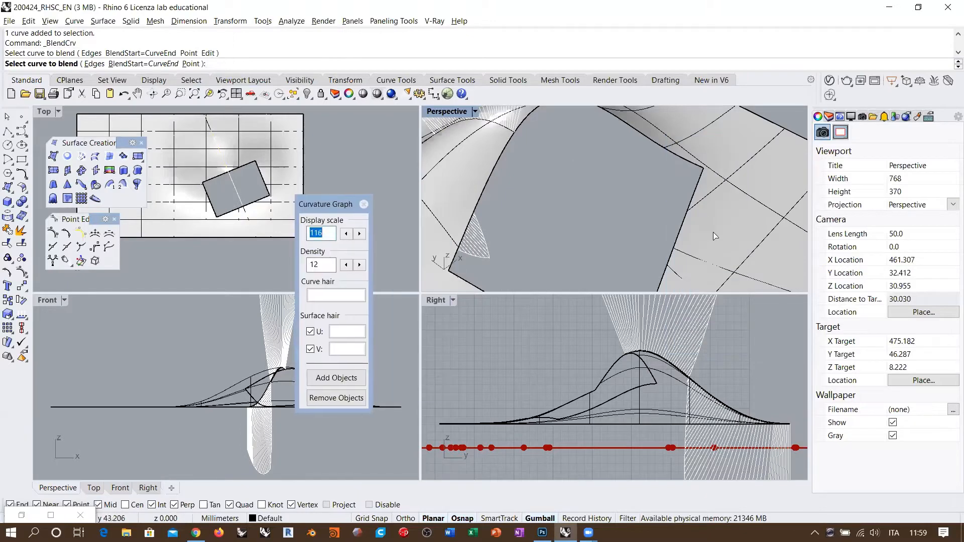
{"action": "left_click", "coordinate": [684, 252]}
{"action": "scroll", "coordinate": [517, 222], "scroll_direction": "down", "scroll_amount": 5}
{"action": "mouse_move", "coordinate": [517, 240]}
{"action": "right_mouse_down"}
{"action": "mouse_move", "coordinate": [530, 227]}
{"action": "mouse_move", "coordinate": [528, 201]}
{"action": "mouse_move", "coordinate": [530, 242]}
{"action": "right_mouse_up"}
{"action": "scroll", "coordinate": [520, 225], "scroll_direction": "down", "scroll_amount": 14}
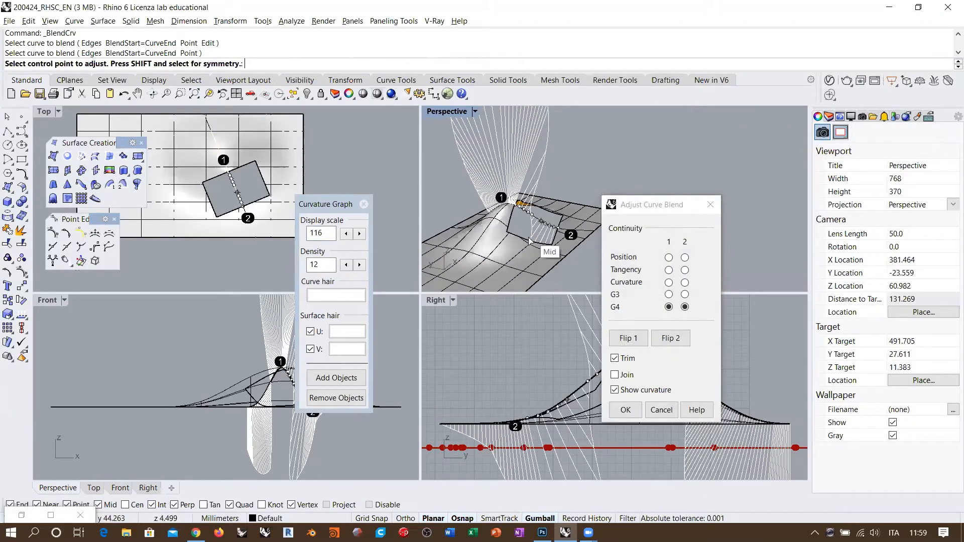
Step: Try Curvature continuity at both ends of the blend, switch both ends to Tangency, and create the blend curve
{"action": "left_click", "coordinate": [668, 282]}
{"action": "left_click", "coordinate": [684, 283]}
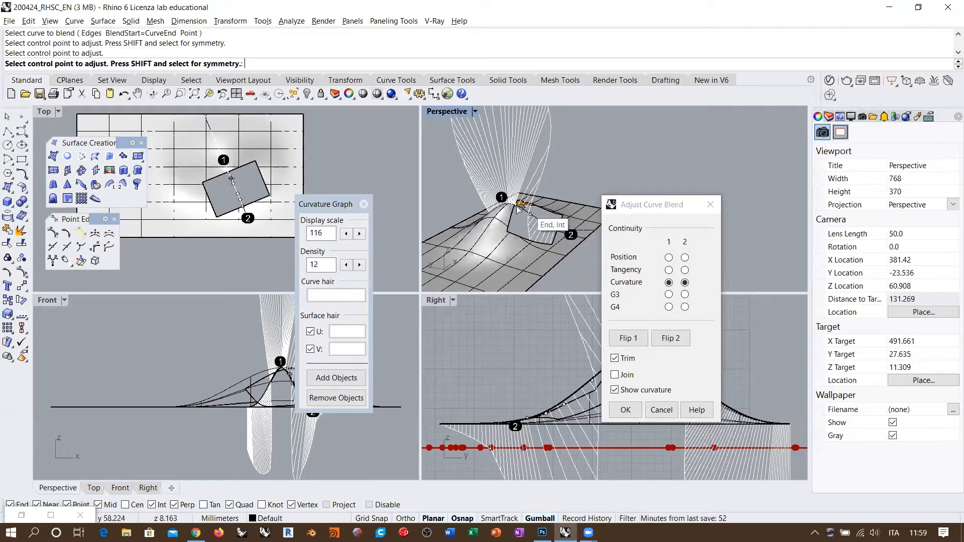
{"action": "left_click", "coordinate": [669, 271]}
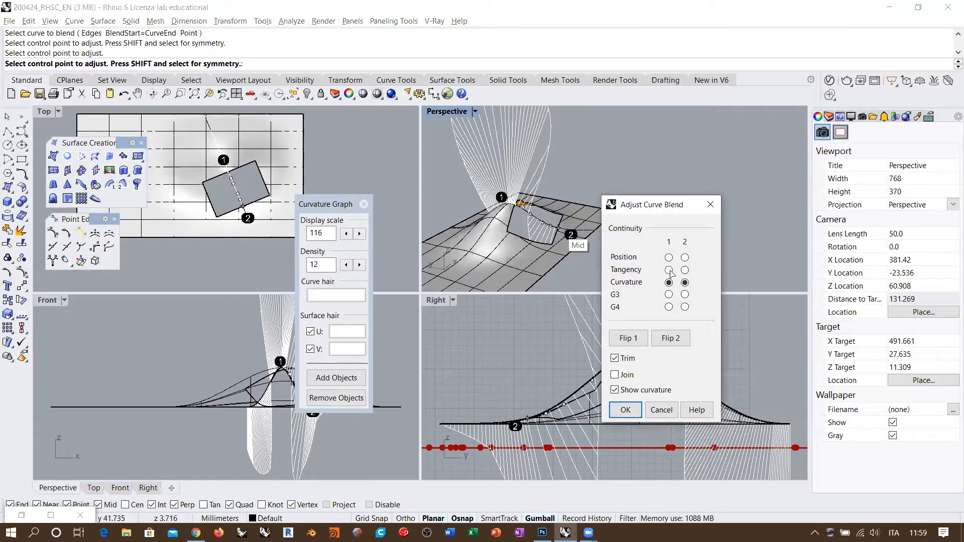
{"action": "left_click", "coordinate": [669, 270]}
{"action": "left_click", "coordinate": [685, 271]}
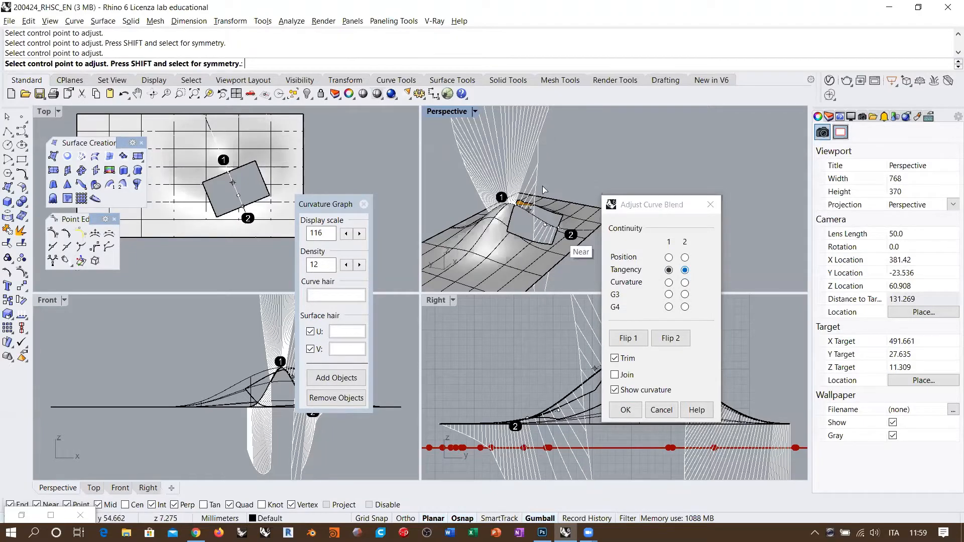
{"action": "right_click_drag", "start_coordinate": [539, 158], "coordinate": [533, 187]}
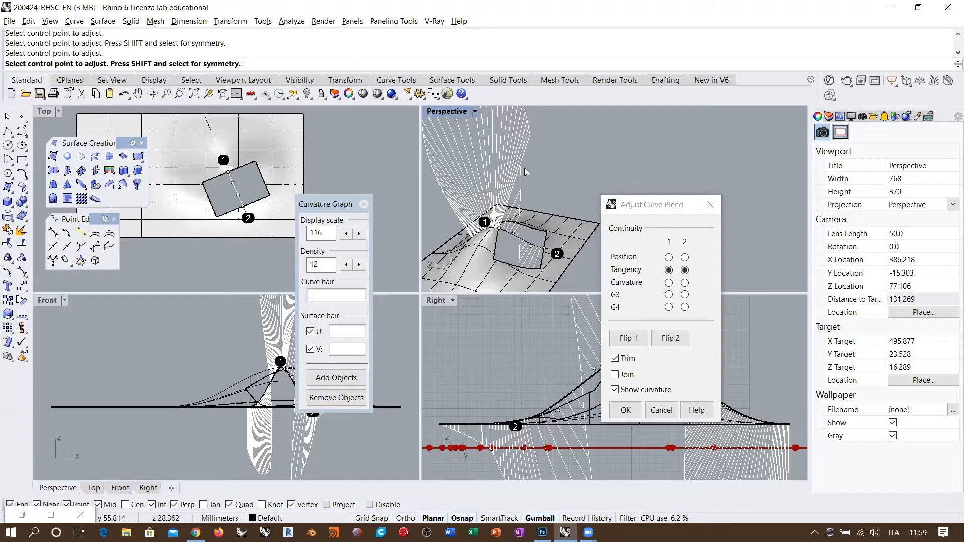
{"action": "left_click", "coordinate": [625, 410]}
Step: Examine the new blend curve spanning the opening in the Perspective view
{"action": "scroll", "coordinate": [572, 198], "scroll_direction": "up", "scroll_amount": 6}
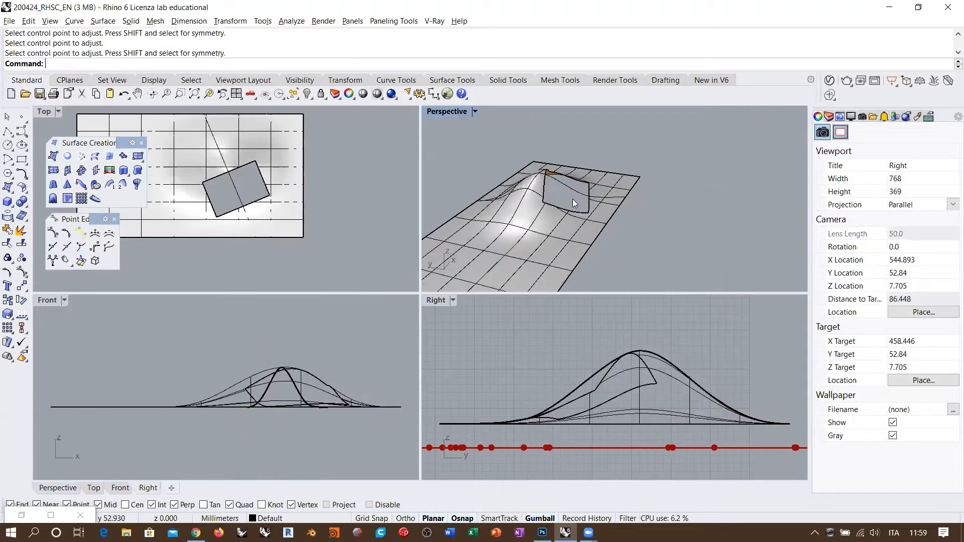
{"action": "left_click", "coordinate": [569, 183]}
{"action": "right_click_drag", "start_coordinate": [569, 184], "coordinate": [531, 180]}
{"action": "key", "text": "Escape"}
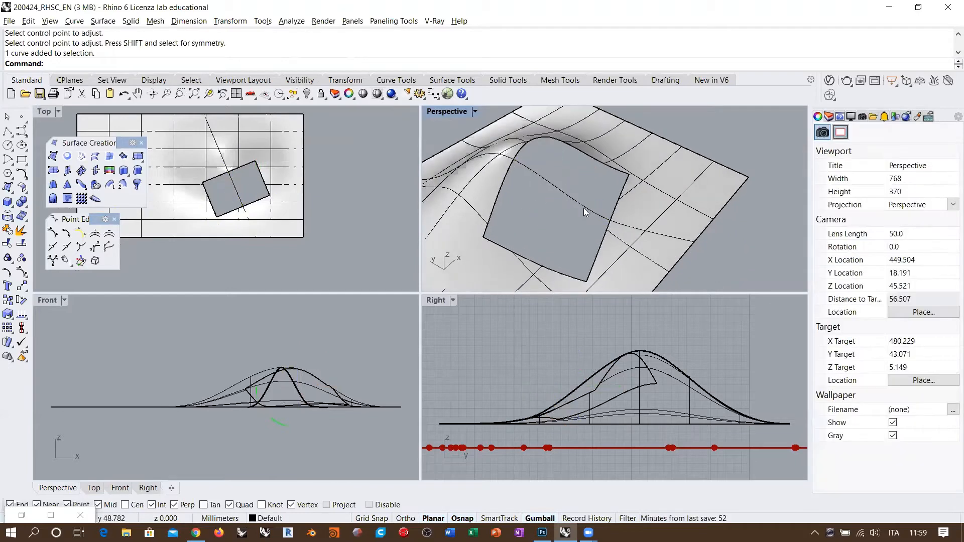
{"action": "left_click", "coordinate": [560, 191]}
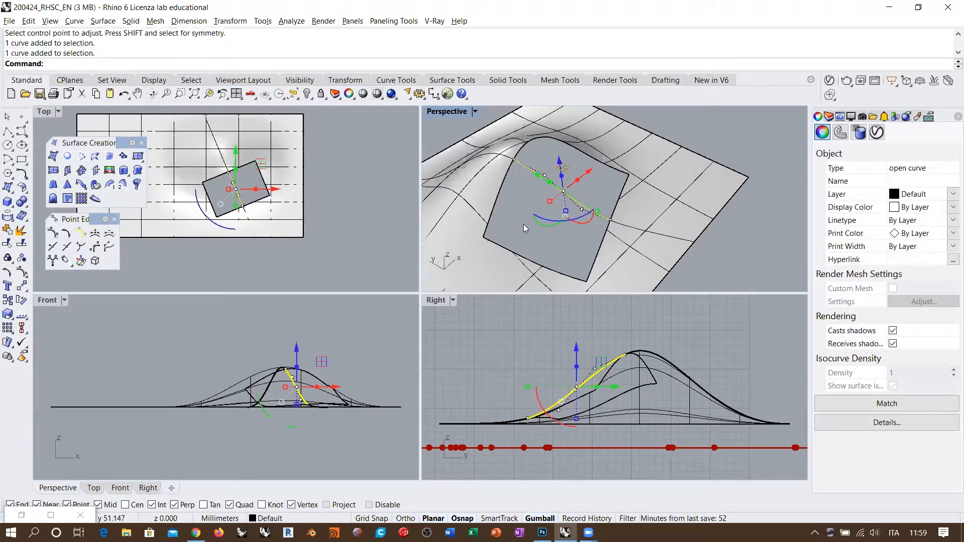
{"action": "key", "text": "Escape"}
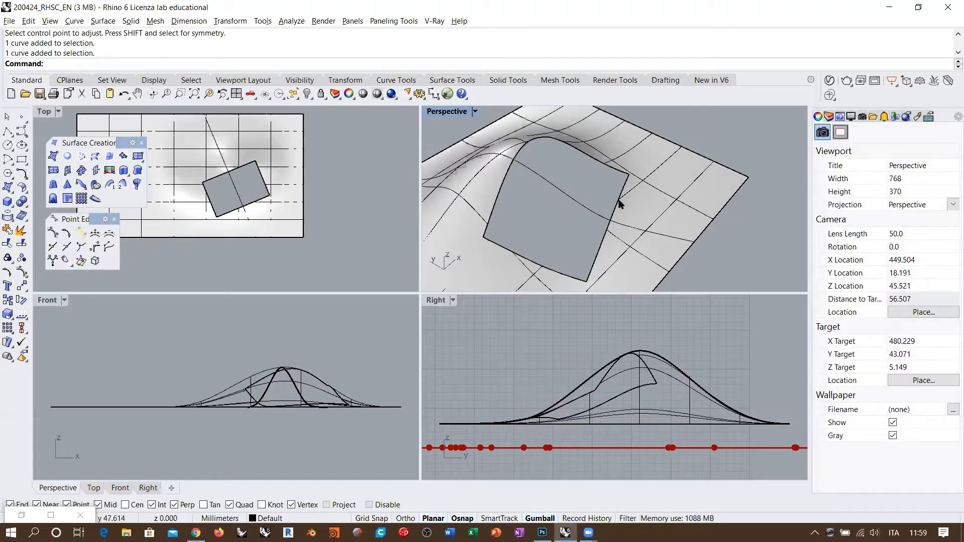
Step: Inspect the pair of control points at each end of the blend curve and clear the selection
{"action": "left_click", "coordinate": [556, 190]}
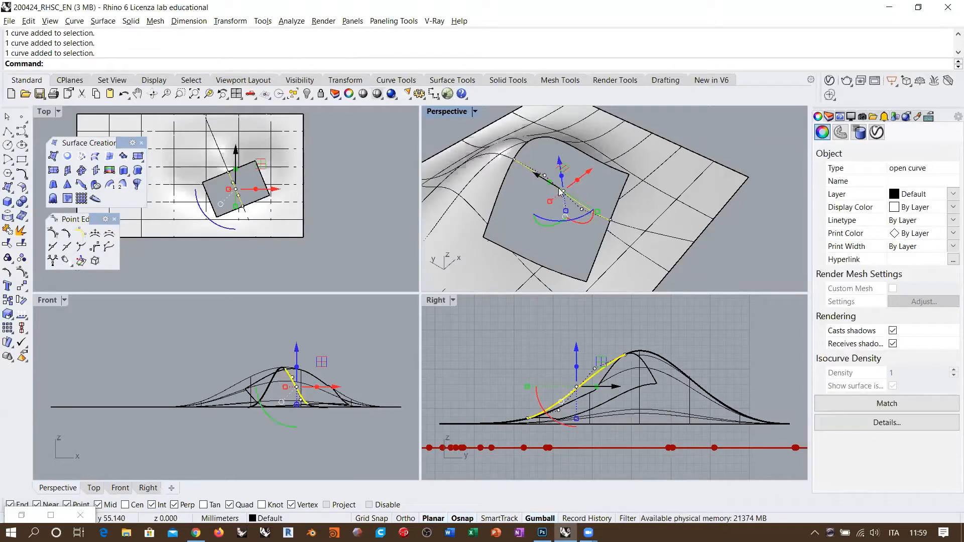
{"action": "scroll", "coordinate": [556, 191], "scroll_direction": "up", "scroll_amount": 2}
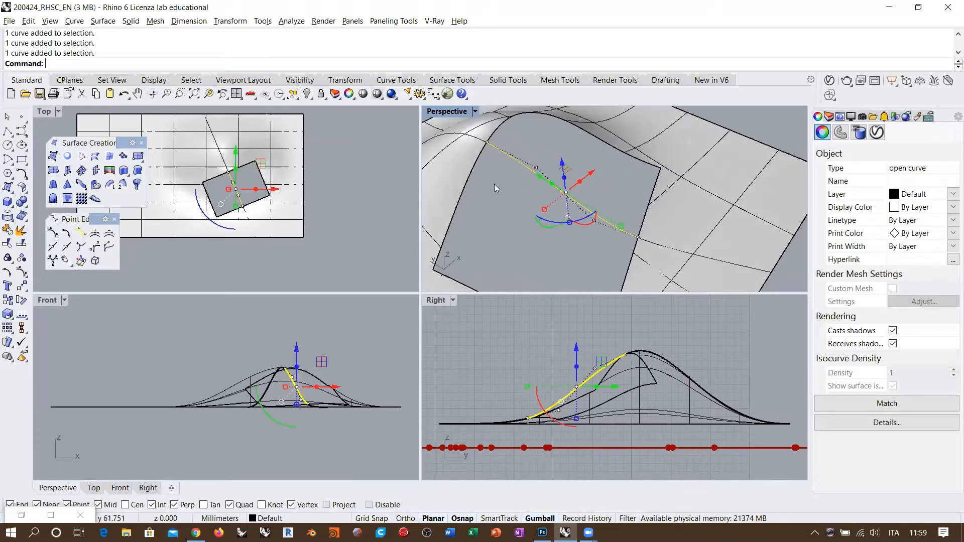
{"action": "left_click_drag", "start_coordinate": [476, 205], "coordinate": [538, 129]}
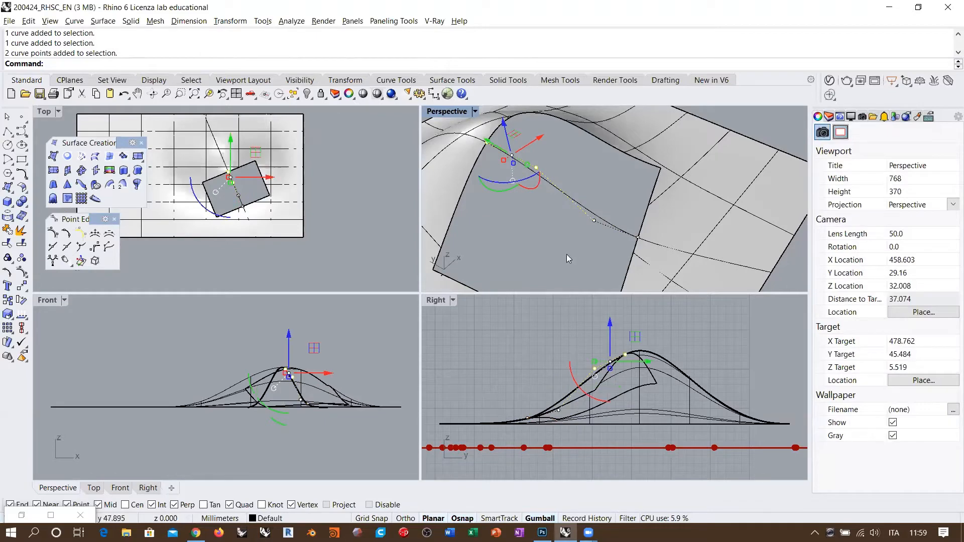
{"action": "left_click_drag", "start_coordinate": [566, 254], "coordinate": [651, 210]}
{"action": "key", "text": "Escape"}
{"action": "key", "text": "Escape"}
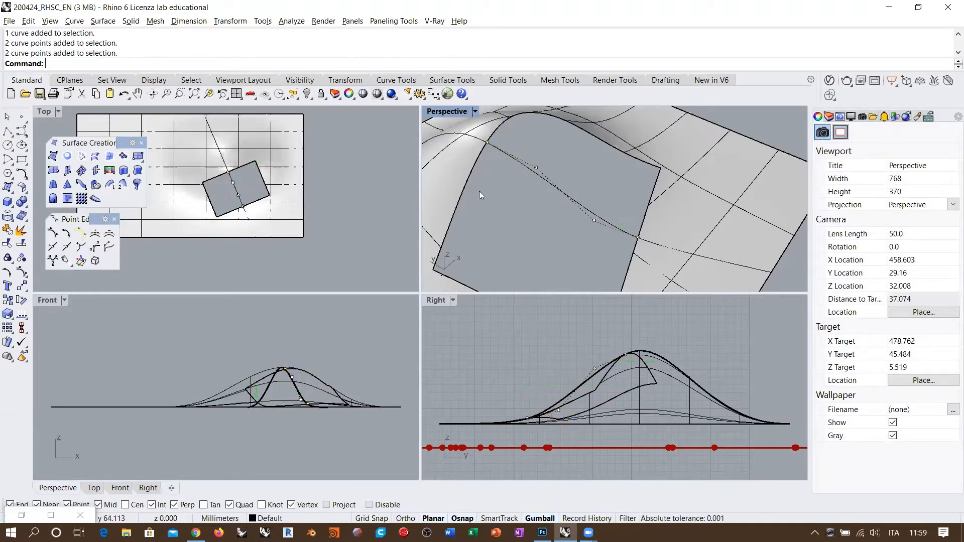
{"action": "left_click_drag", "start_coordinate": [485, 174], "coordinate": [509, 162]}
Step: Insert two knots along the blend curve, one toward each side of its middle
{"action": "left_click", "coordinate": [495, 149]}
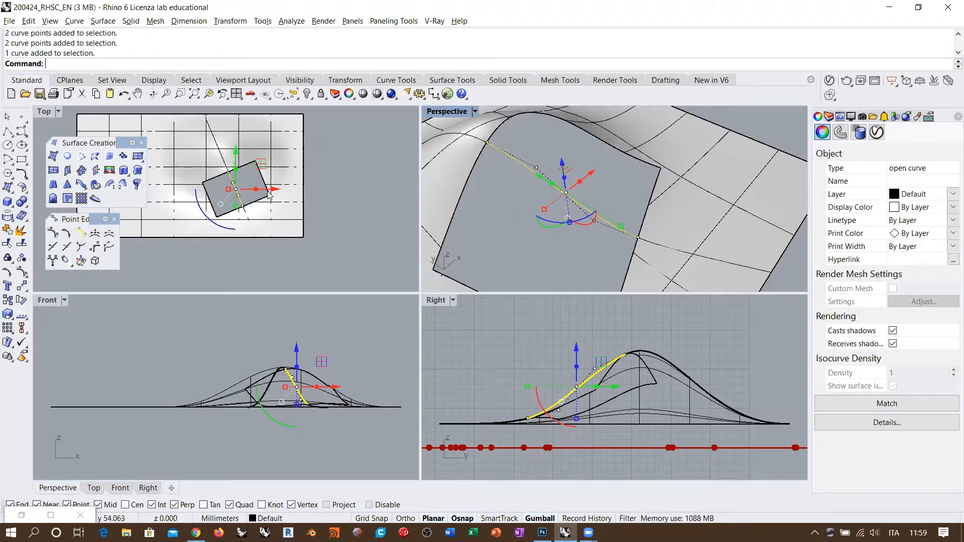
{"action": "right_click_drag", "start_coordinate": [528, 183], "coordinate": [526, 196]}
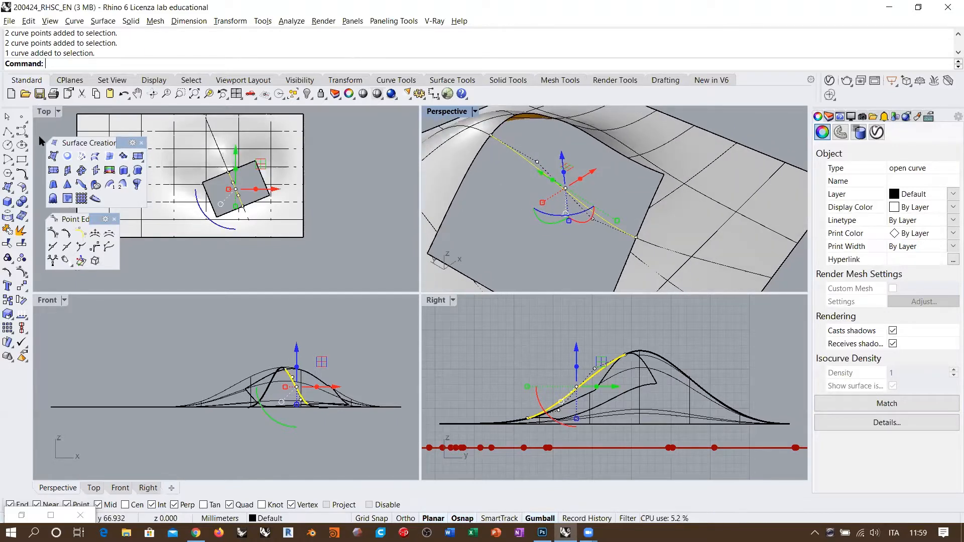
{"action": "left_click", "coordinate": [52, 247]}
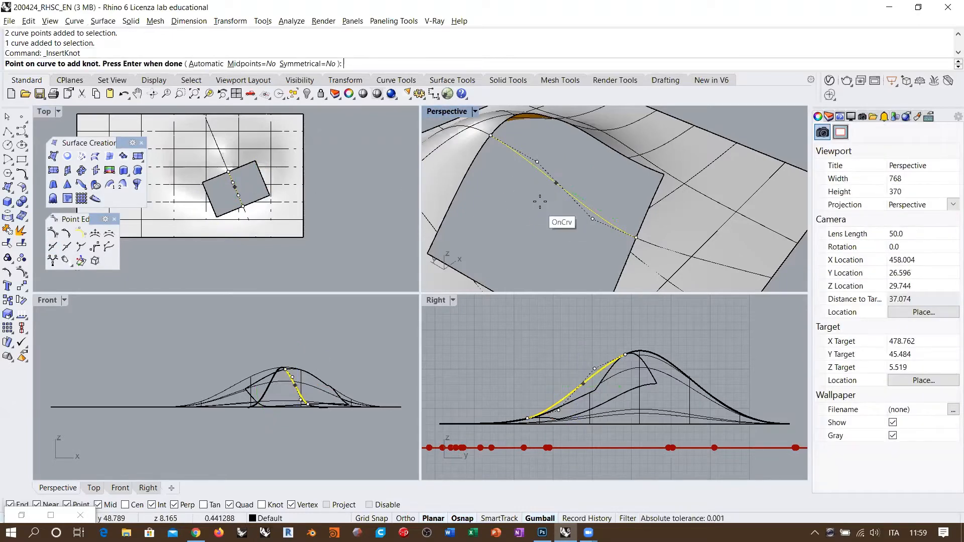
{"action": "scroll", "coordinate": [535, 195], "scroll_direction": "up", "scroll_amount": 2}
{"action": "left_click", "coordinate": [545, 181]}
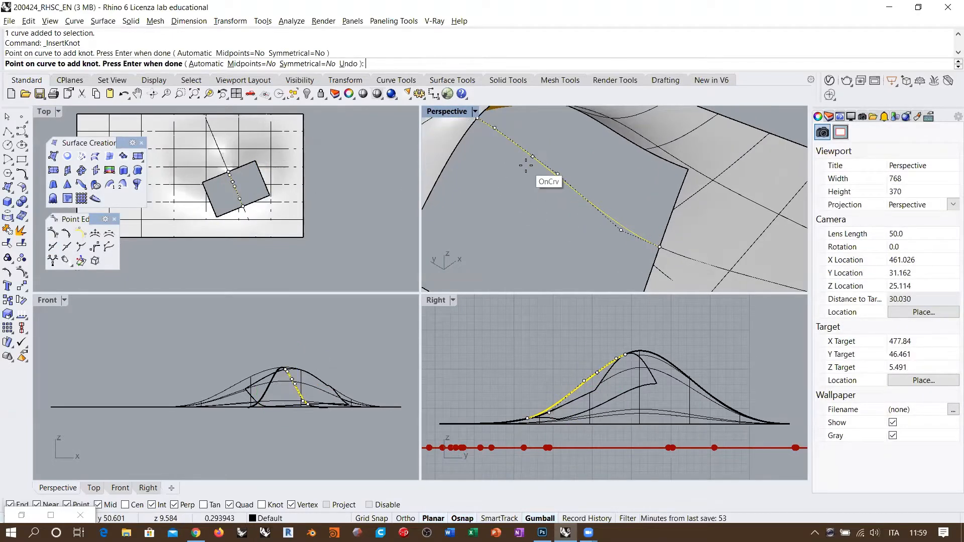
{"action": "left_click", "coordinate": [610, 240]}
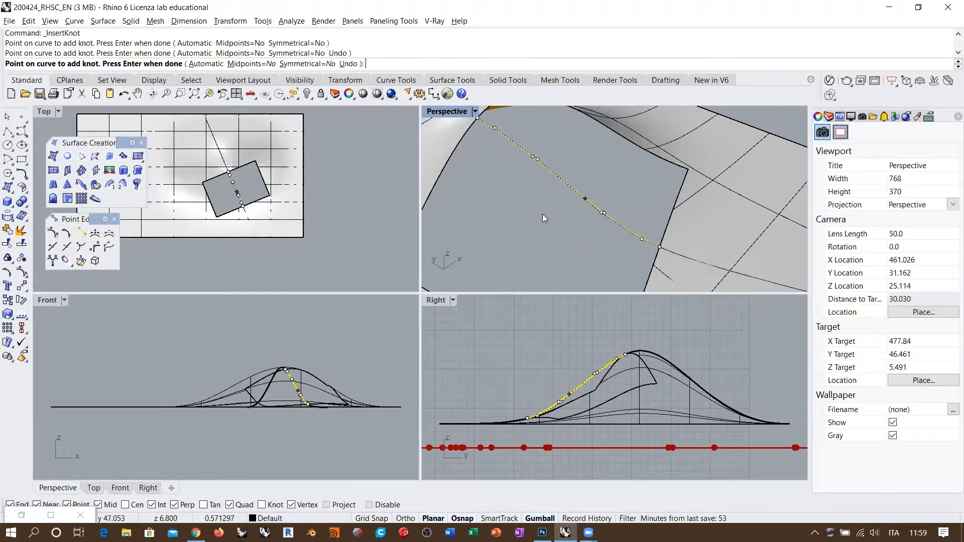
{"action": "key", "text": "Return"}
{"action": "right_click_drag", "start_coordinate": [585, 208], "coordinate": [535, 188]}
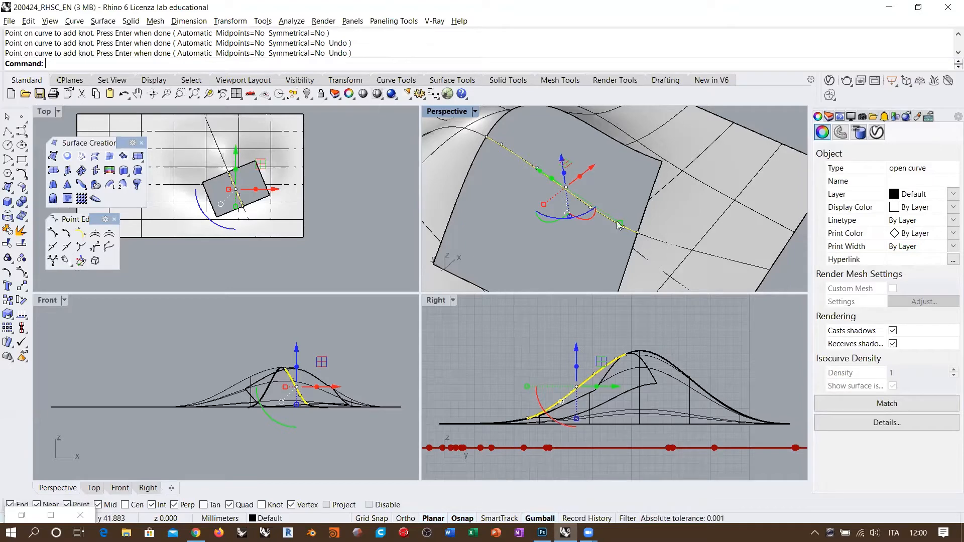
Step: Check the control points nearest each end of the refined blend curve and deselect them
{"action": "left_click", "coordinate": [495, 154]}
{"action": "left_click", "coordinate": [502, 143]}
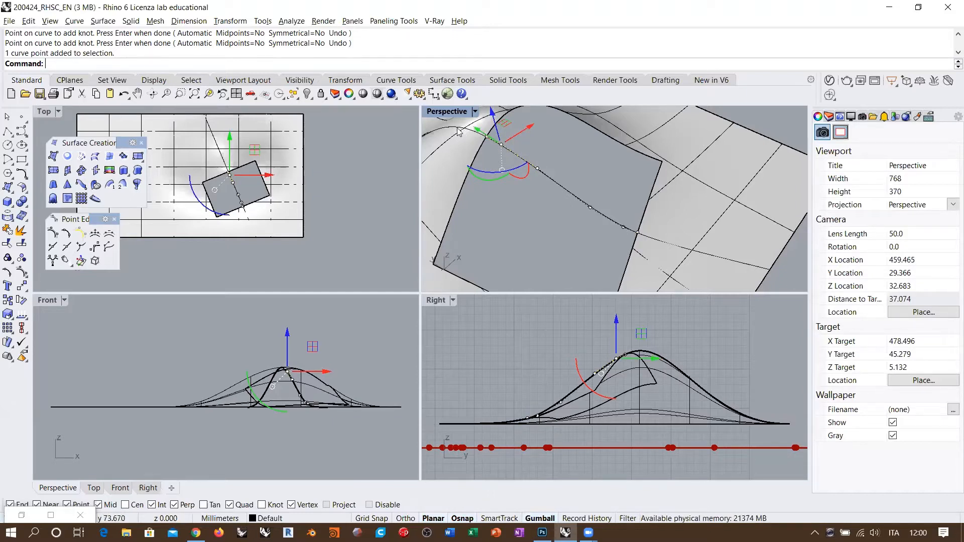
{"action": "left_click_drag", "start_coordinate": [610, 239], "coordinate": [646, 216]}
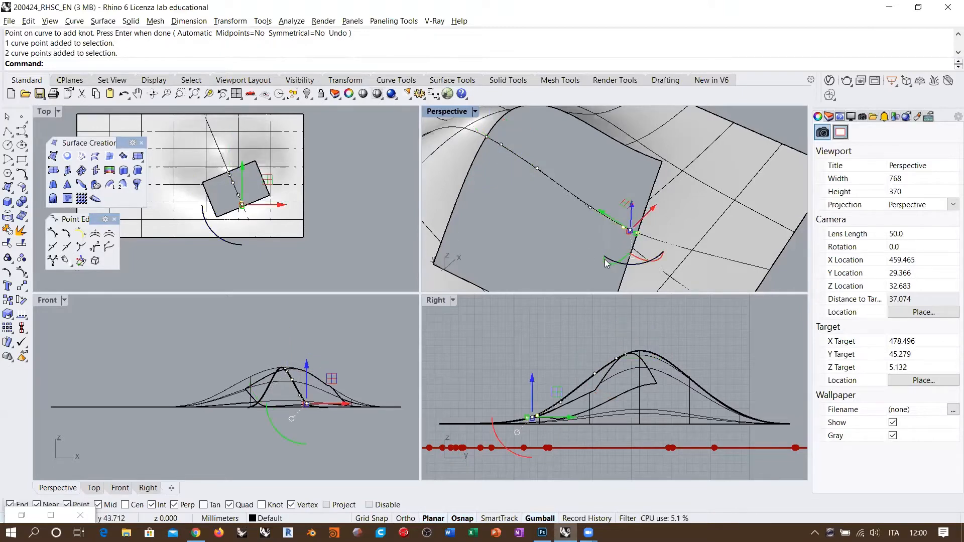
{"action": "key", "text": "Escape"}
{"action": "key", "text": "Escape"}
Step: Show the blend curve's control points and inspect the two inner ones between the end pairs
{"action": "left_click", "coordinate": [563, 184]}
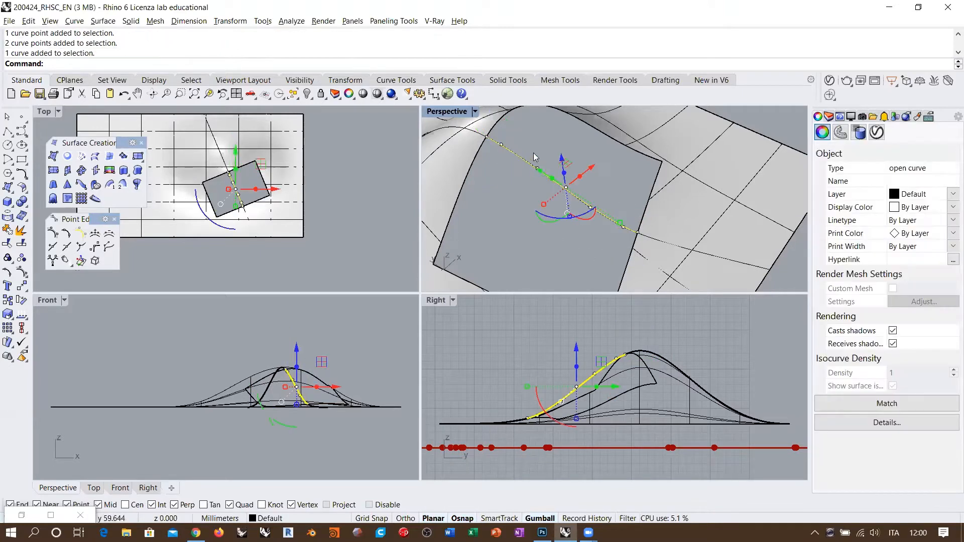
{"action": "key", "text": "F10"}
{"action": "left_click_drag", "start_coordinate": [532, 150], "coordinate": [599, 233]}
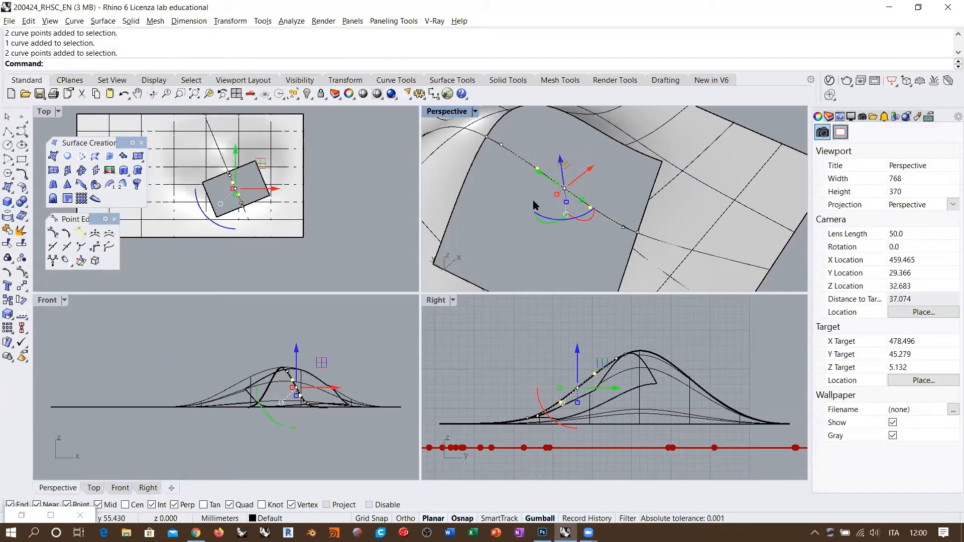
{"action": "right_click_drag", "start_coordinate": [596, 188], "coordinate": [621, 147]}
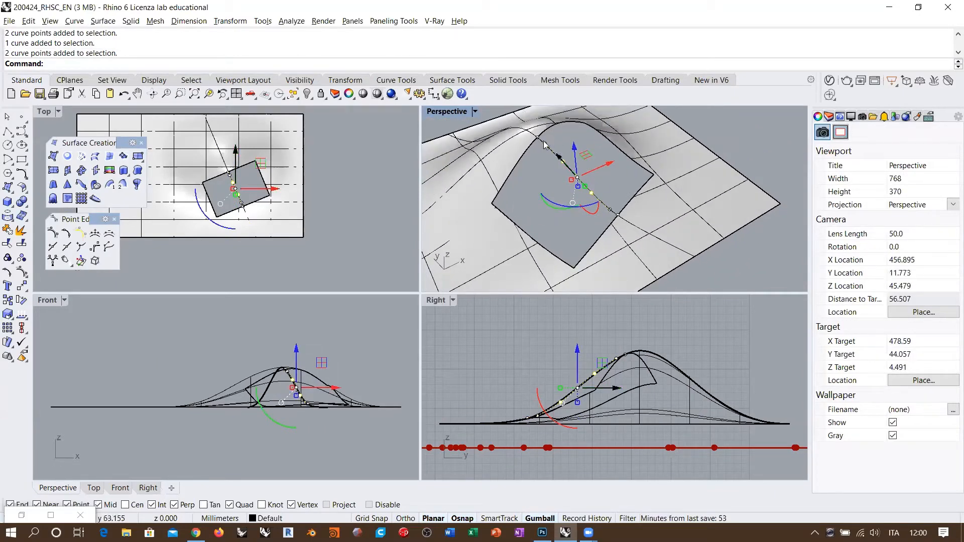
{"action": "left_click", "coordinate": [527, 177]}
Step: Insert further knots along the middle portion of the blend curve to add more inner control points
{"action": "right_click_drag", "start_coordinate": [529, 178], "coordinate": [625, 188]}
{"action": "scroll", "coordinate": [577, 183], "scroll_direction": "up", "scroll_amount": 6}
{"action": "left_click", "coordinate": [572, 193]}
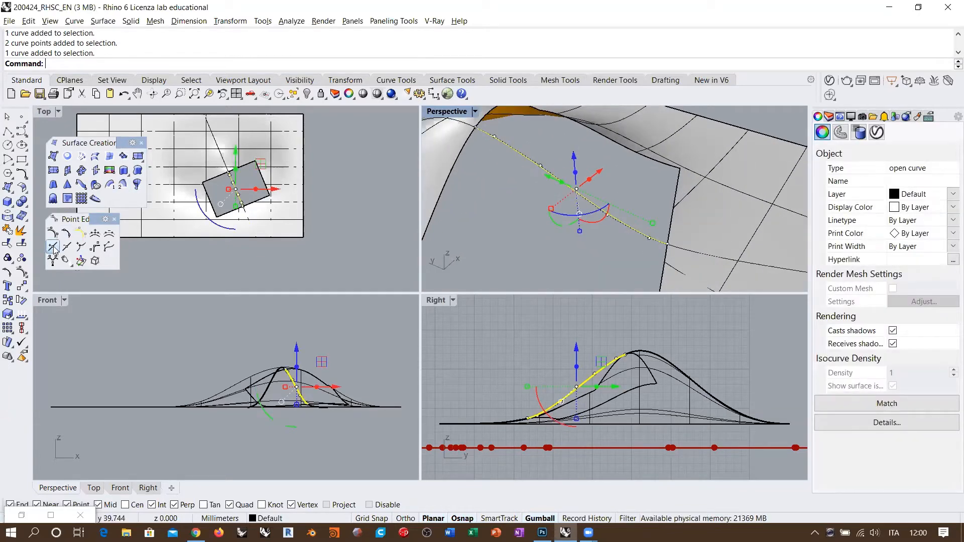
{"action": "left_click", "coordinate": [63, 236]}
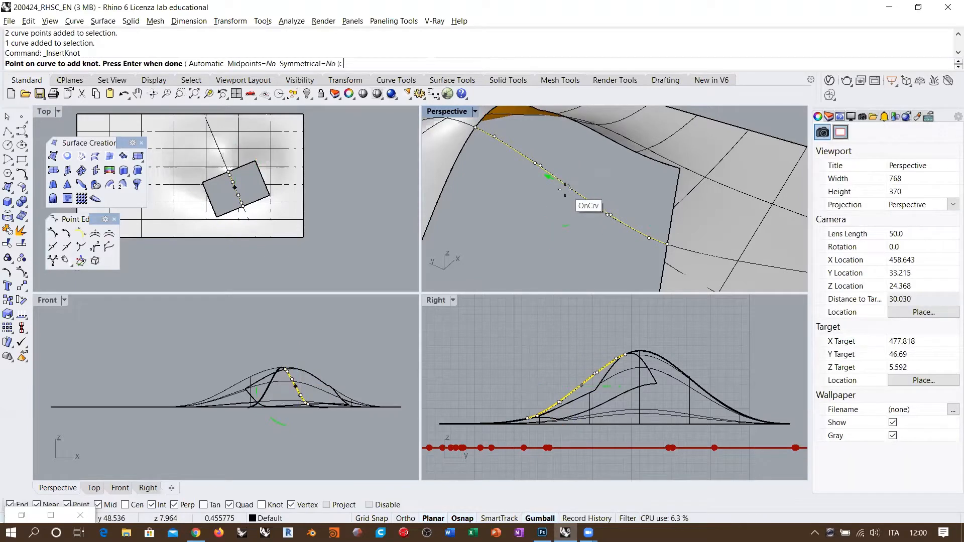
{"action": "left_click", "coordinate": [574, 192]}
{"action": "left_click", "coordinate": [570, 196]}
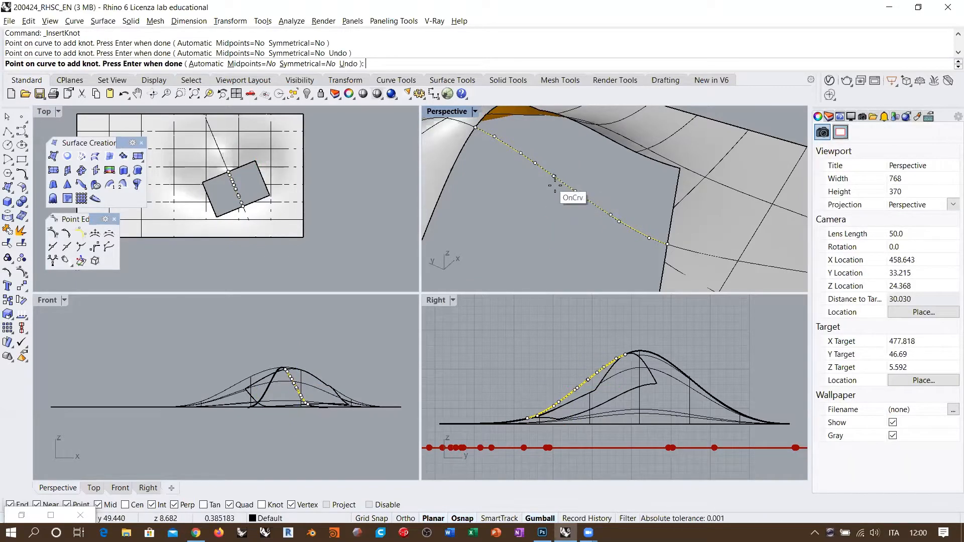
{"action": "left_click", "coordinate": [594, 209]}
{"action": "key", "text": "Return"}
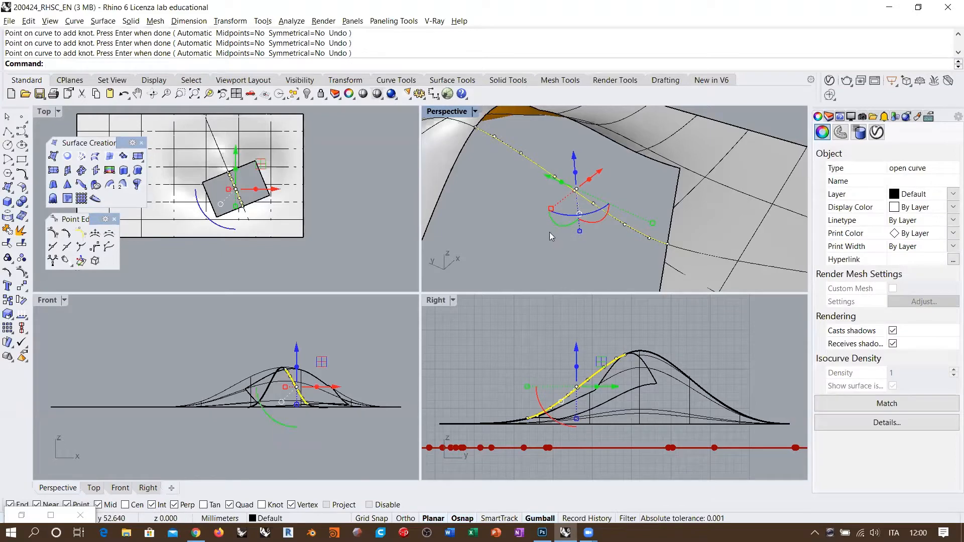
Step: Use SetPt to align only the world Z of the middle curve's three central control points to the crest of the opening's upper edge
{"action": "left_click_drag", "start_coordinate": [543, 146], "coordinate": [592, 228]}
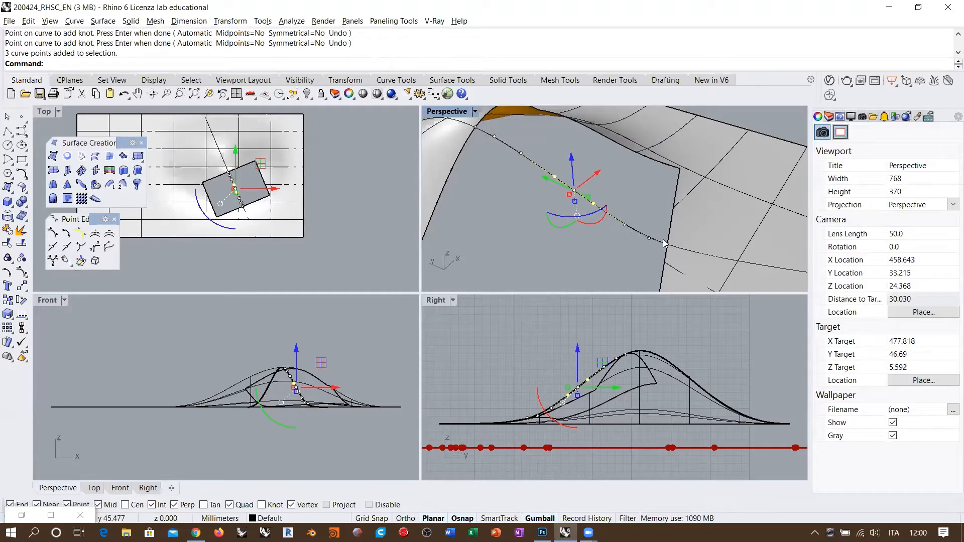
{"action": "right_click_drag", "start_coordinate": [587, 201], "coordinate": [511, 141]}
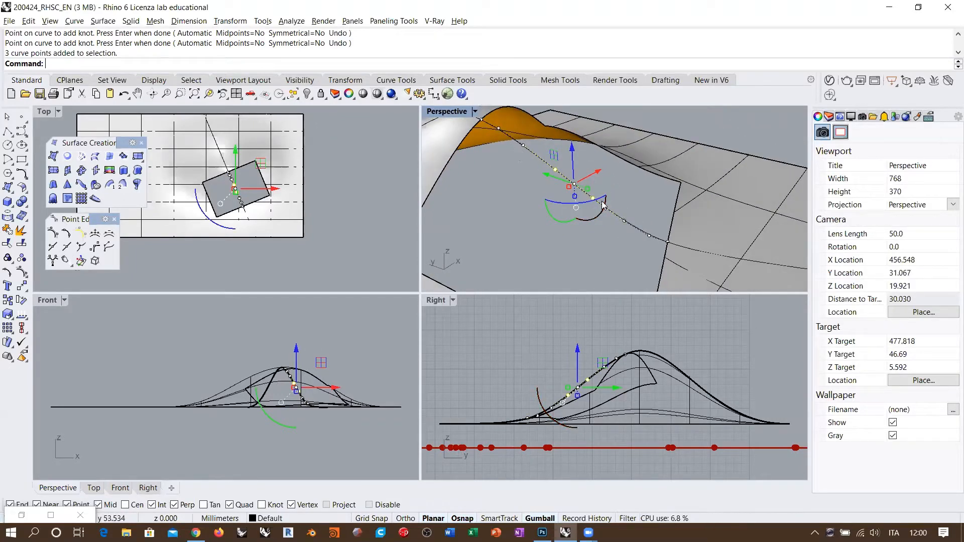
{"action": "mouse_move", "coordinate": [603, 205]}
{"action": "right_mouse_down"}
{"action": "mouse_move", "coordinate": [630, 209]}
{"action": "mouse_move", "coordinate": [614, 200]}
{"action": "right_mouse_up"}
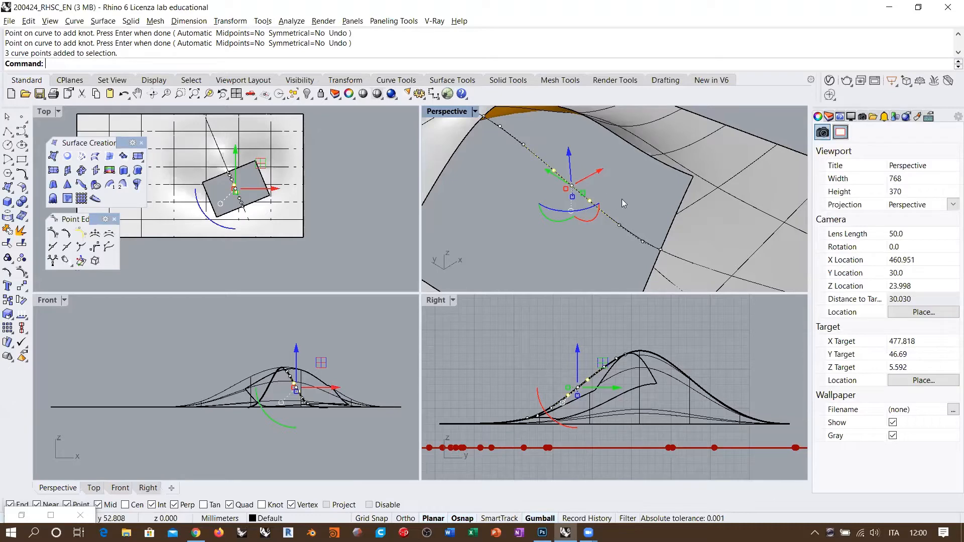
{"action": "right_click_drag", "start_coordinate": [628, 200], "coordinate": [602, 186]}
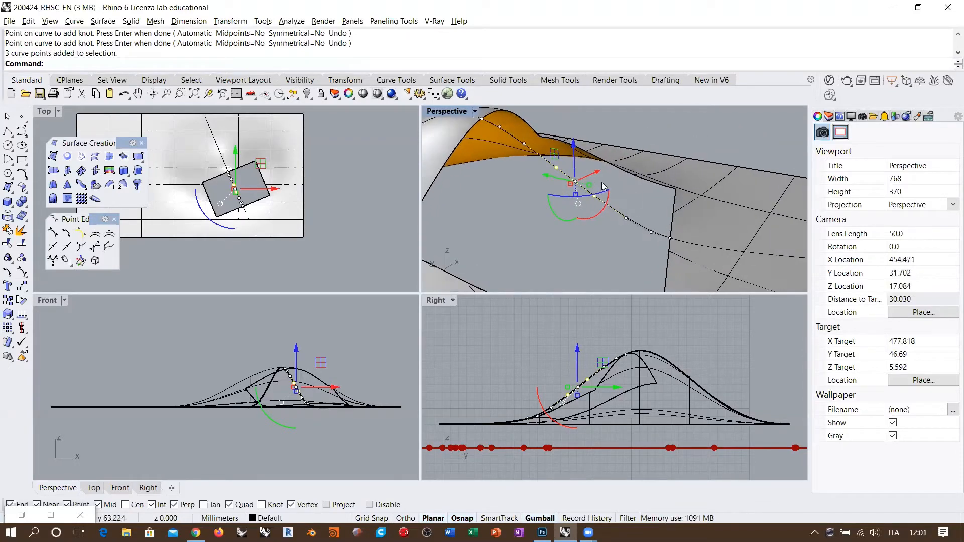
{"action": "type", "text": "etPt"}
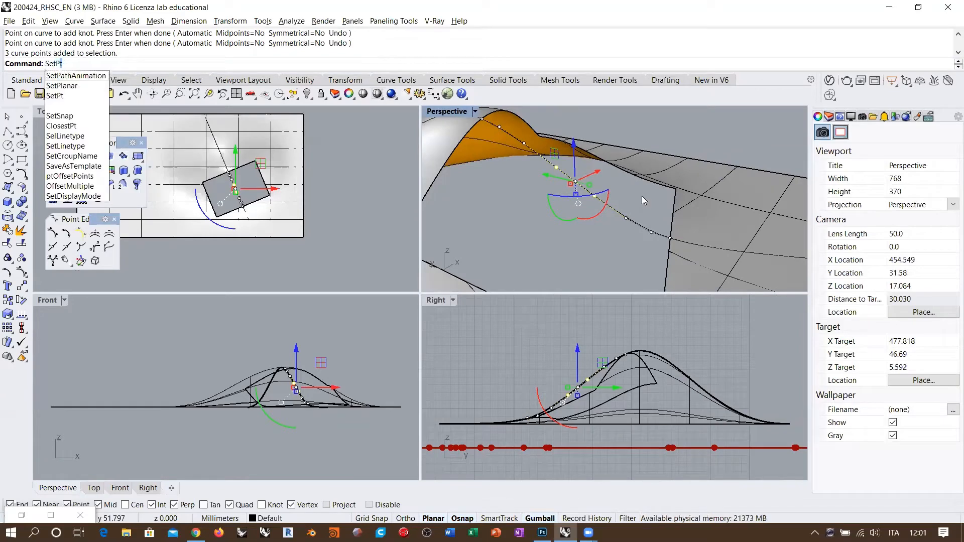
{"action": "key", "text": "Return"}
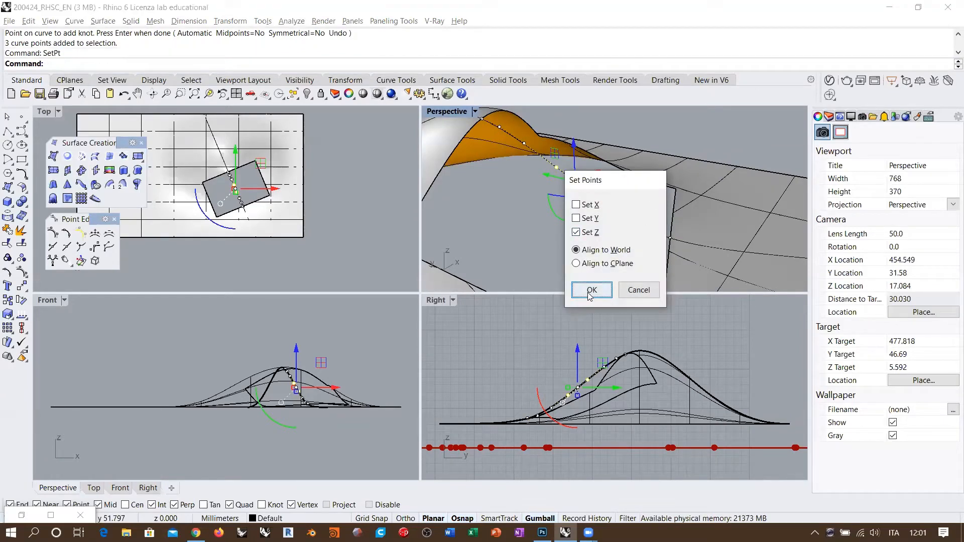
{"action": "left_click", "coordinate": [590, 289]}
{"action": "scroll", "coordinate": [570, 251], "scroll_direction": "down", "scroll_amount": 5}
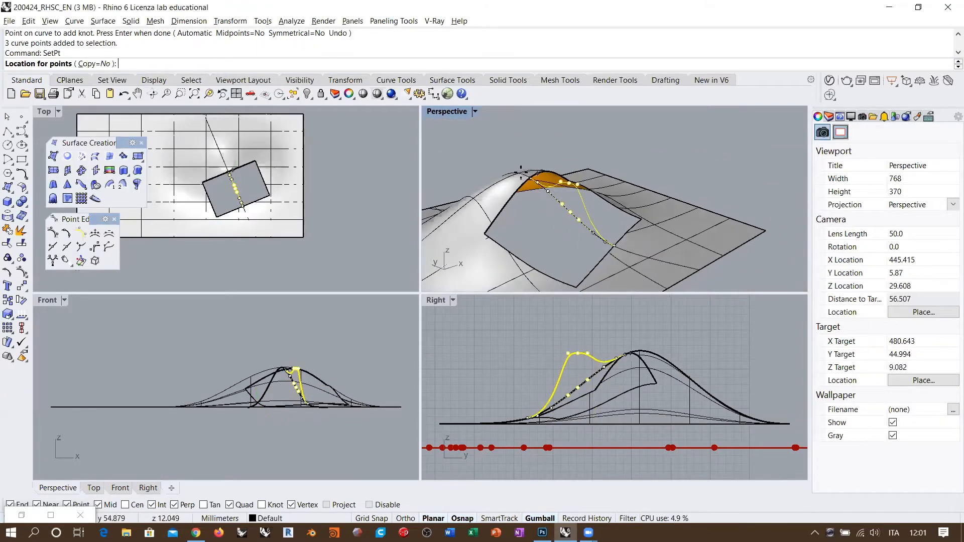
{"action": "scroll", "coordinate": [535, 178], "scroll_direction": "up", "scroll_amount": 8}
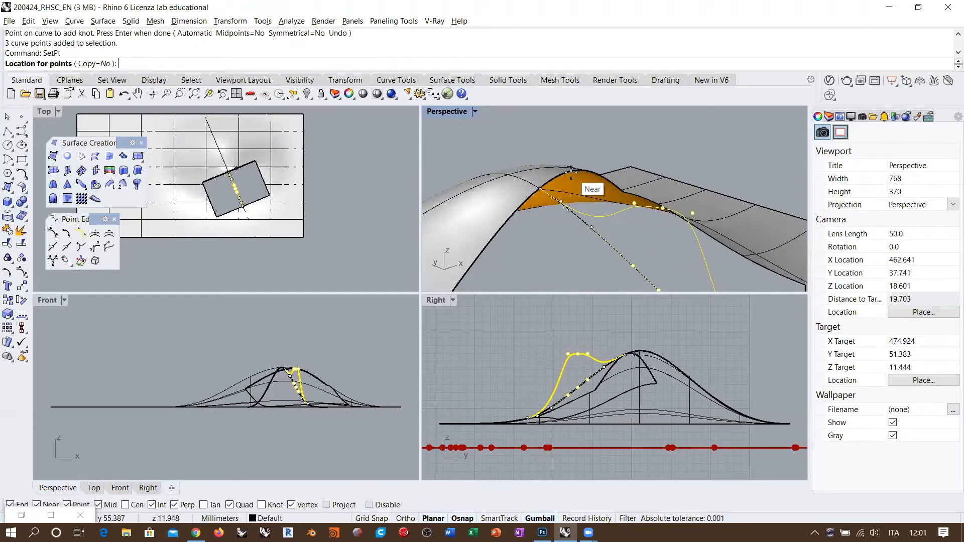
{"action": "left_click", "coordinate": [574, 170]}
{"action": "scroll", "coordinate": [574, 170], "scroll_direction": "down", "scroll_amount": 6}
{"action": "right_click_drag", "start_coordinate": [608, 215], "coordinate": [662, 222]}
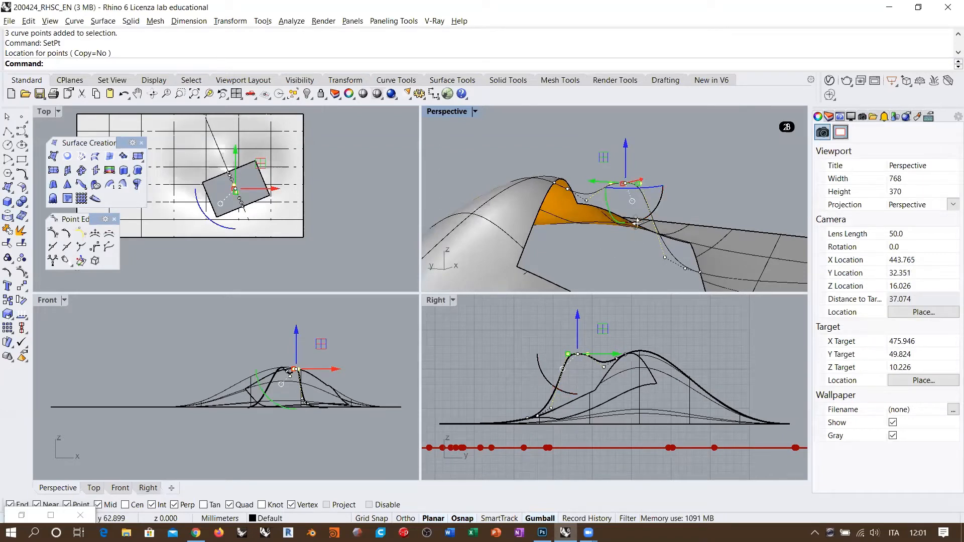
Step: Shift the three raised control points slightly downhill, tilt them so the curve forms a smoother hump, and deselect the curve
{"action": "right_click_drag", "start_coordinate": [602, 249], "coordinate": [621, 240]}
{"action": "left_click_drag", "start_coordinate": [603, 159], "coordinate": [615, 159]}
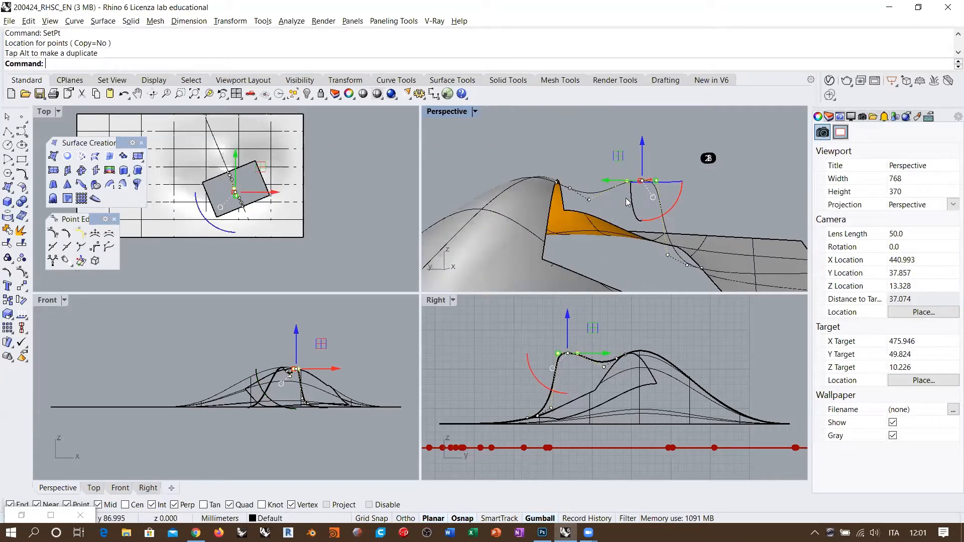
{"action": "left_click_drag", "start_coordinate": [671, 208], "coordinate": [651, 218]}
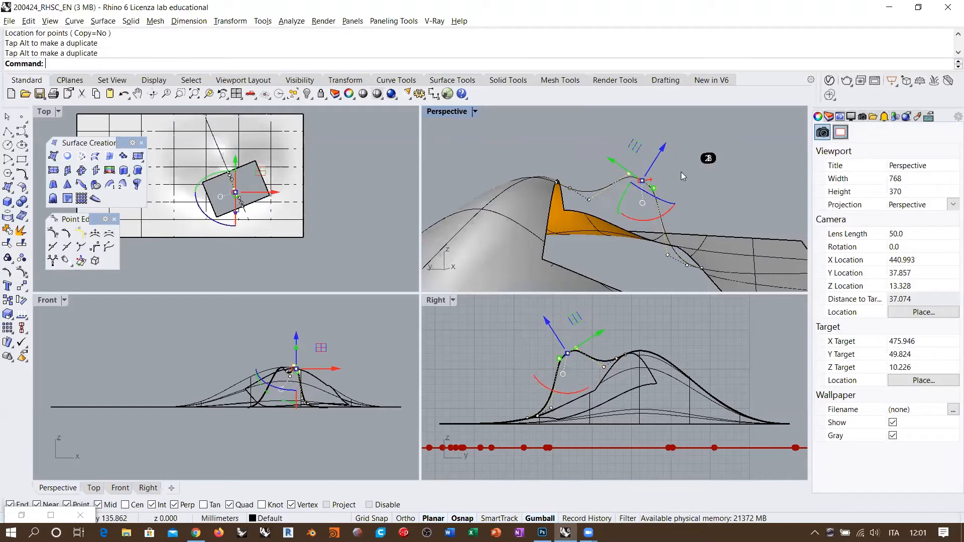
{"action": "right_click_drag", "start_coordinate": [663, 213], "coordinate": [558, 221]}
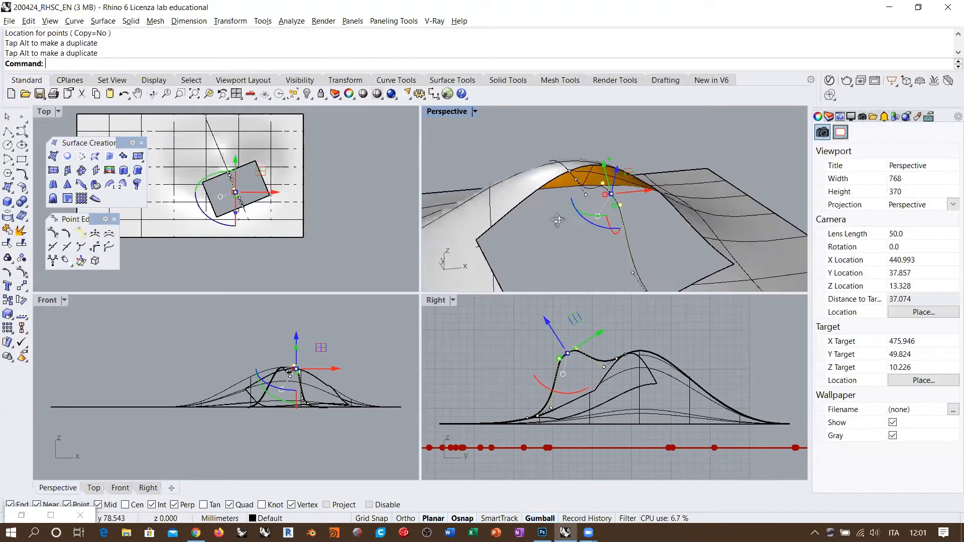
{"action": "scroll", "coordinate": [617, 185], "scroll_direction": "down", "scroll_amount": 4}
{"action": "right_click_drag", "start_coordinate": [620, 187], "coordinate": [655, 189]}
{"action": "key", "text": "Escape"}
{"action": "key", "text": "Escape"}
Step: Build a network surface from the middle curve and the opening's four edges with Curvature matching on all sides, then undo it
{"action": "scroll", "coordinate": [620, 202], "scroll_direction": "down", "scroll_amount": 4}
{"action": "scroll", "coordinate": [631, 216], "scroll_direction": "up", "scroll_amount": 4}
{"action": "right_click", "coordinate": [651, 190]}
{"action": "right_click_drag", "start_coordinate": [647, 188], "coordinate": [609, 196]}
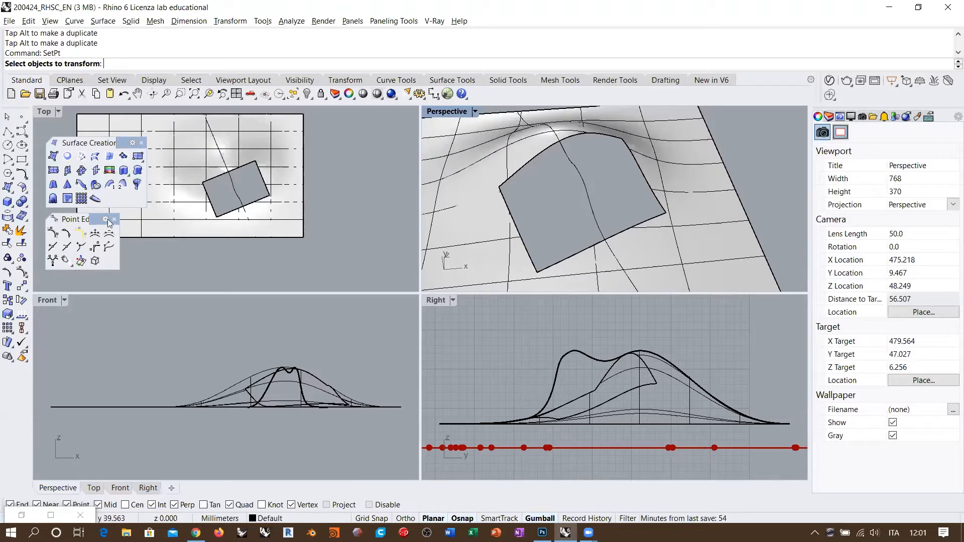
{"action": "left_click", "coordinate": [80, 157]}
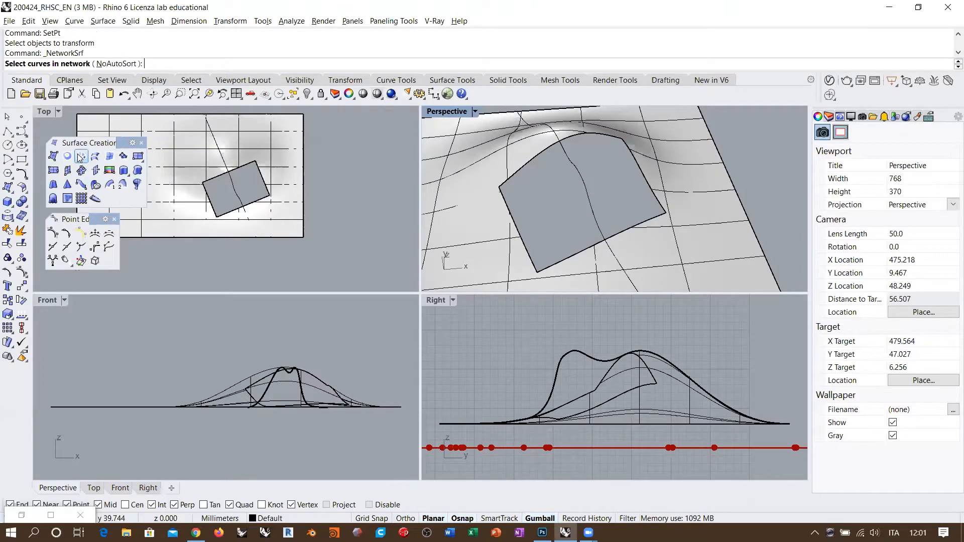
{"action": "left_click", "coordinate": [522, 237]}
{"action": "left_click", "coordinate": [587, 208]}
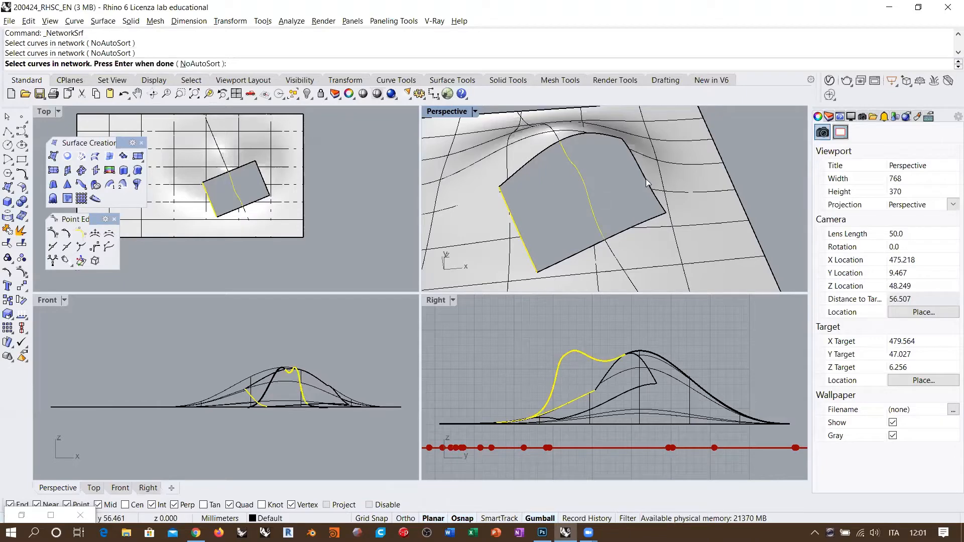
{"action": "left_click", "coordinate": [648, 184]}
{"action": "left_click", "coordinate": [581, 251]}
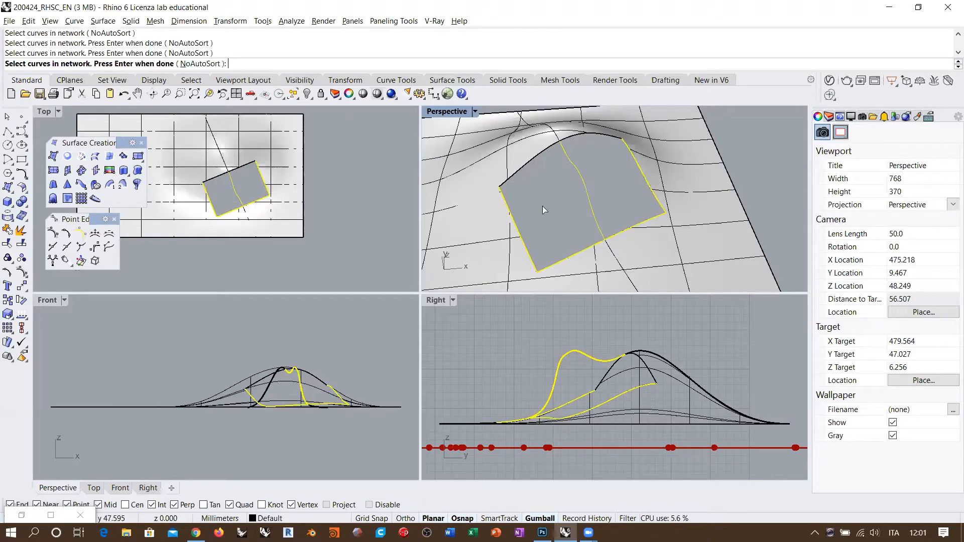
{"action": "left_click", "coordinate": [528, 167]}
{"action": "key", "text": "Return"}
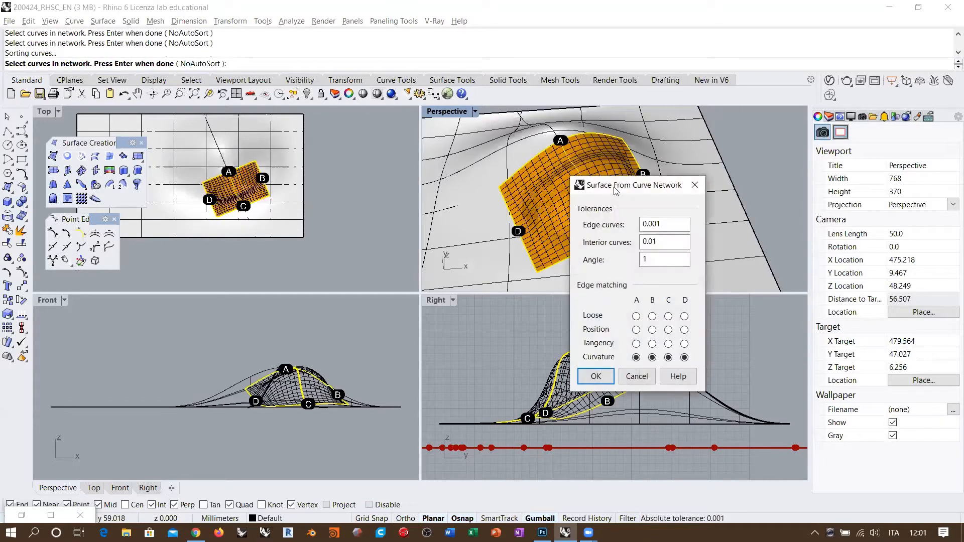
{"action": "left_click_drag", "start_coordinate": [614, 188], "coordinate": [750, 286]}
{"action": "mouse_move", "coordinate": [640, 239]}
{"action": "right_mouse_down"}
{"action": "mouse_move", "coordinate": [675, 142]}
{"action": "mouse_move", "coordinate": [617, 157]}
{"action": "mouse_move", "coordinate": [638, 225]}
{"action": "right_mouse_up"}
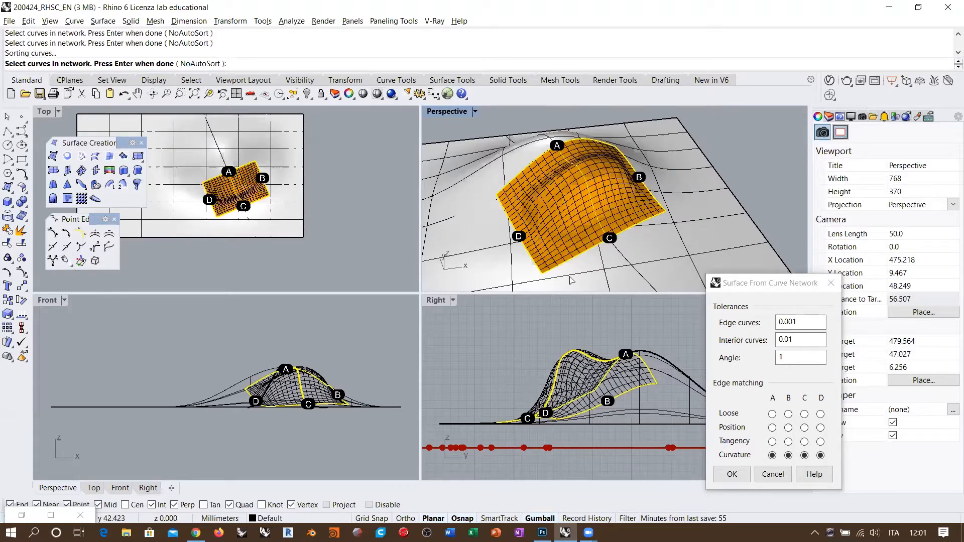
{"action": "key", "text": "Return"}
{"action": "key", "text": "ctrl+z"}
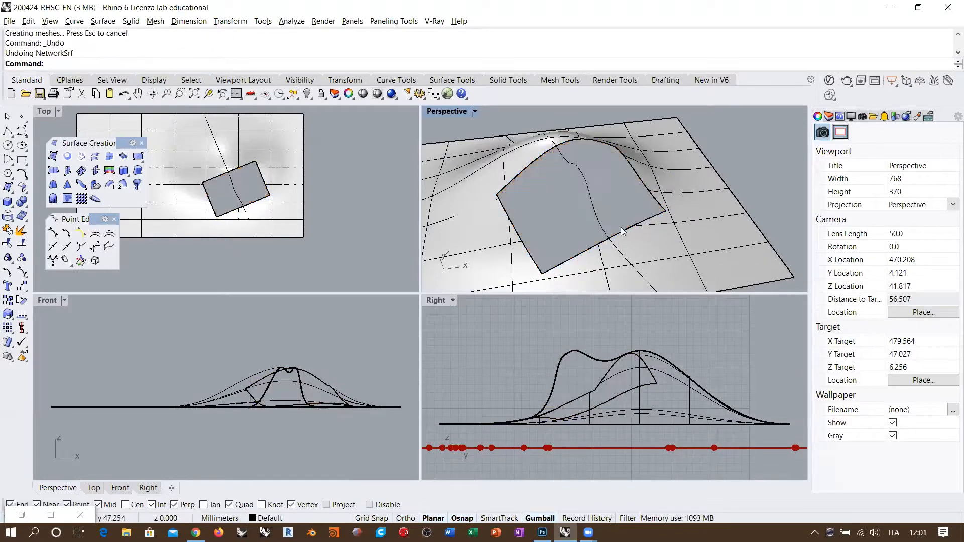
Step: Preview a network surface again from the four opening edges and the middle curve, with Curvature matching on edges A to D
{"action": "right_click_drag", "start_coordinate": [621, 228], "coordinate": [558, 206]}
{"action": "right_click", "coordinate": [557, 206]}
{"action": "left_click", "coordinate": [531, 253]}
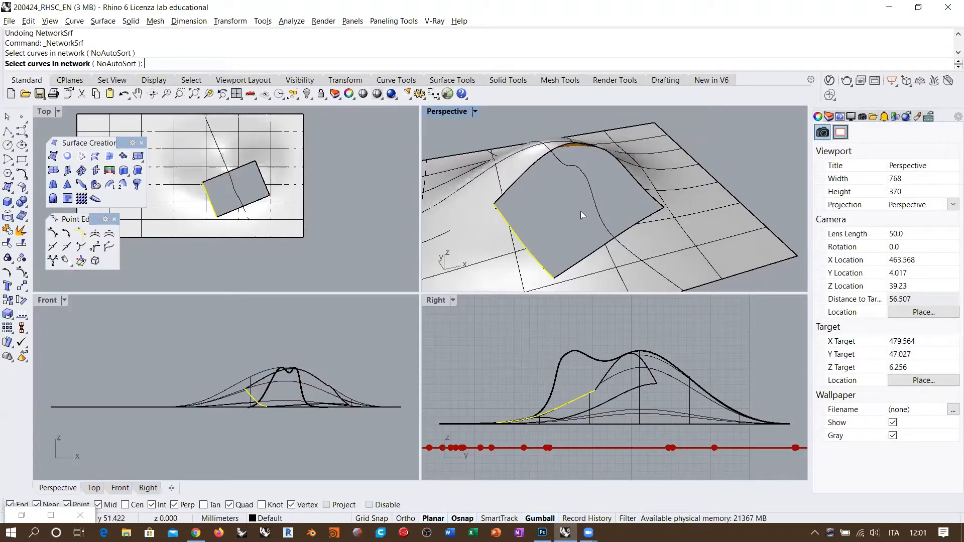
{"action": "left_click", "coordinate": [593, 201]}
{"action": "left_click", "coordinate": [625, 225]}
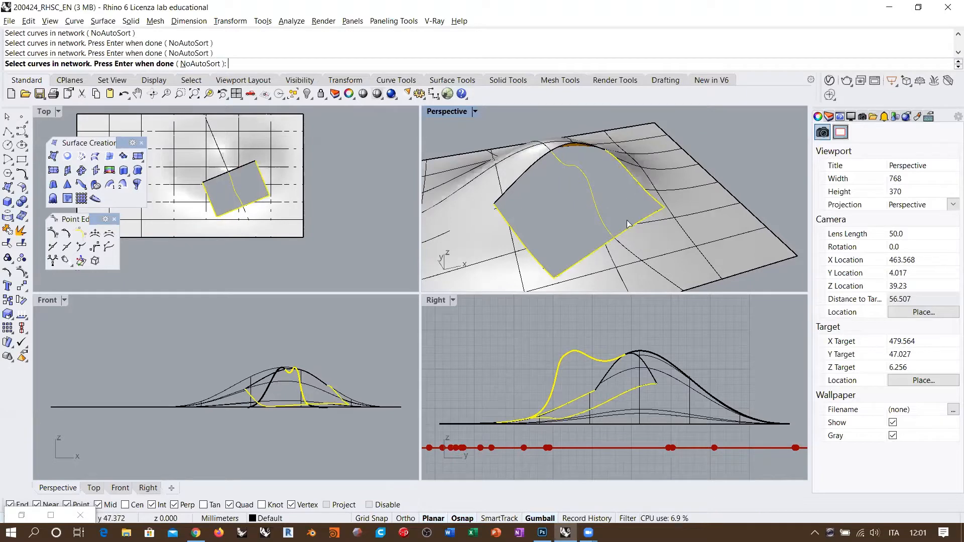
{"action": "left_click", "coordinate": [565, 153]}
{"action": "key", "text": "Return"}
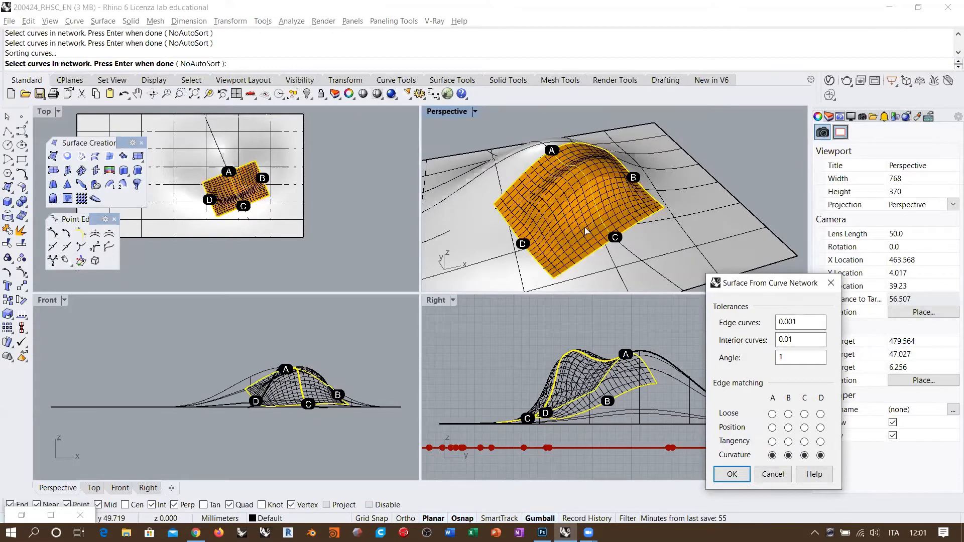
Step: Examine how closely the network surface preview follows the middle curve along its length and at both ends, then cancel it
{"action": "right_click_drag", "start_coordinate": [584, 227], "coordinate": [648, 232]}
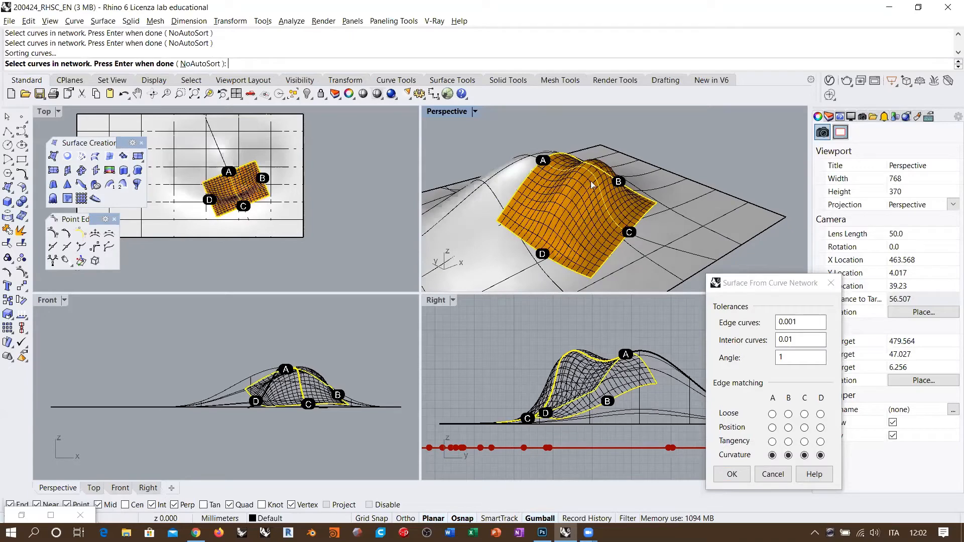
{"action": "right_click_drag", "start_coordinate": [612, 223], "coordinate": [611, 202]}
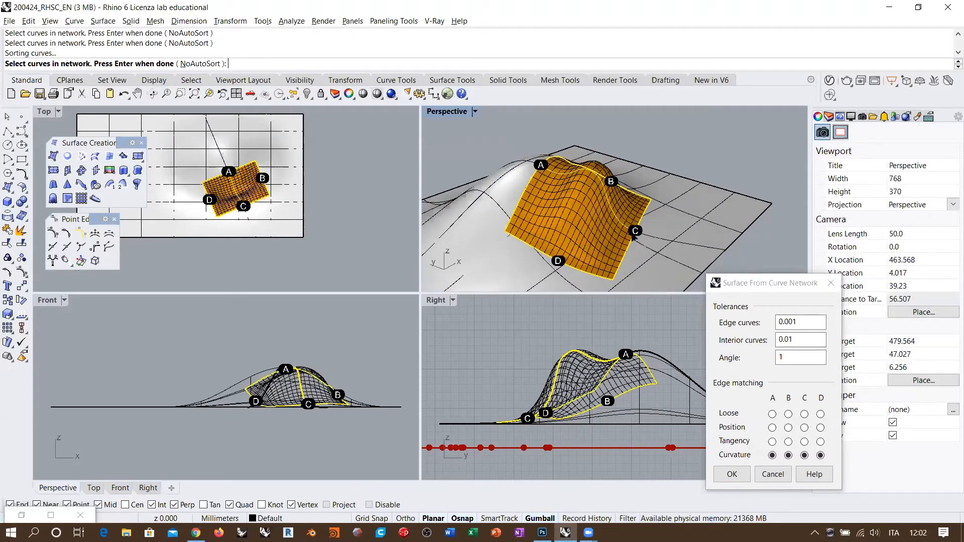
{"action": "scroll", "coordinate": [633, 237], "scroll_direction": "up", "scroll_amount": 10}
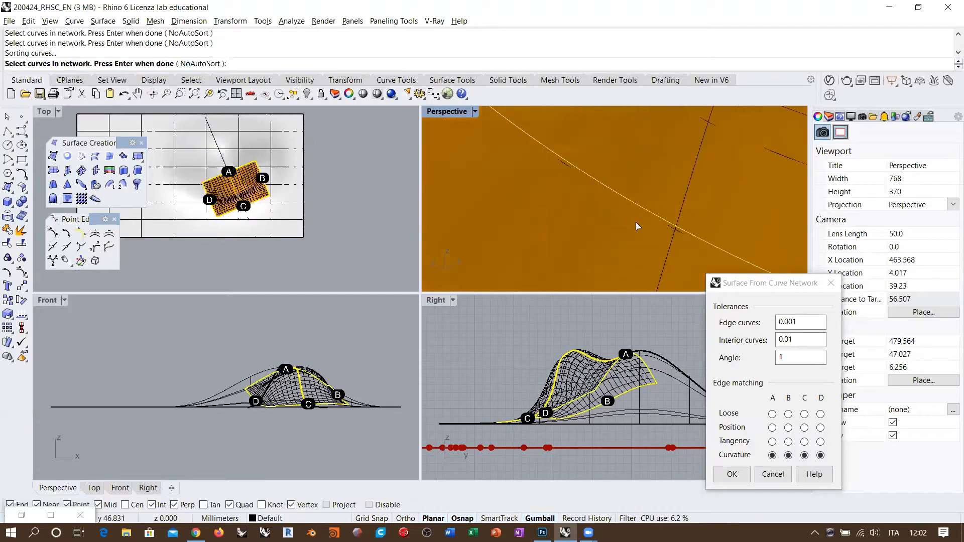
{"action": "right_click_drag", "start_coordinate": [674, 225], "coordinate": [604, 203]}
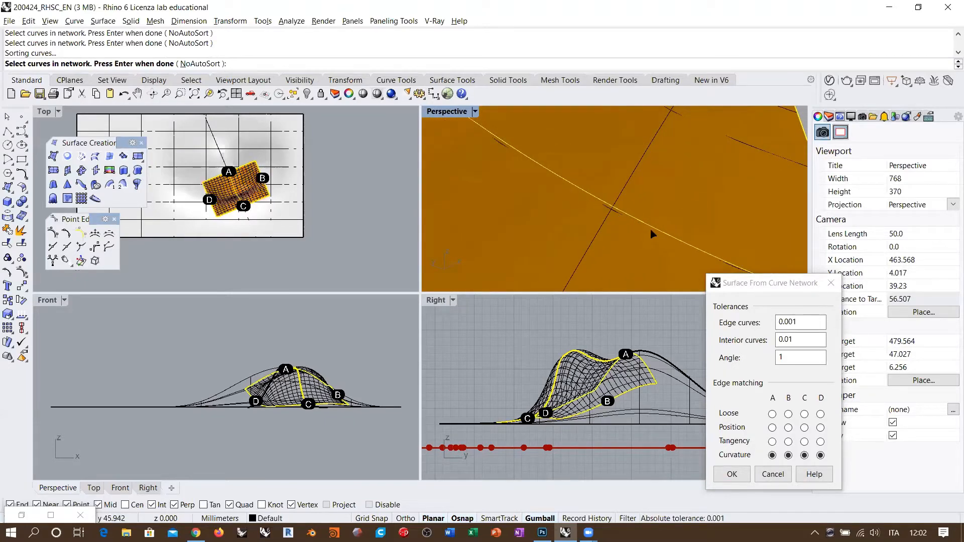
{"action": "scroll", "coordinate": [673, 218], "scroll_direction": "down", "scroll_amount": 8}
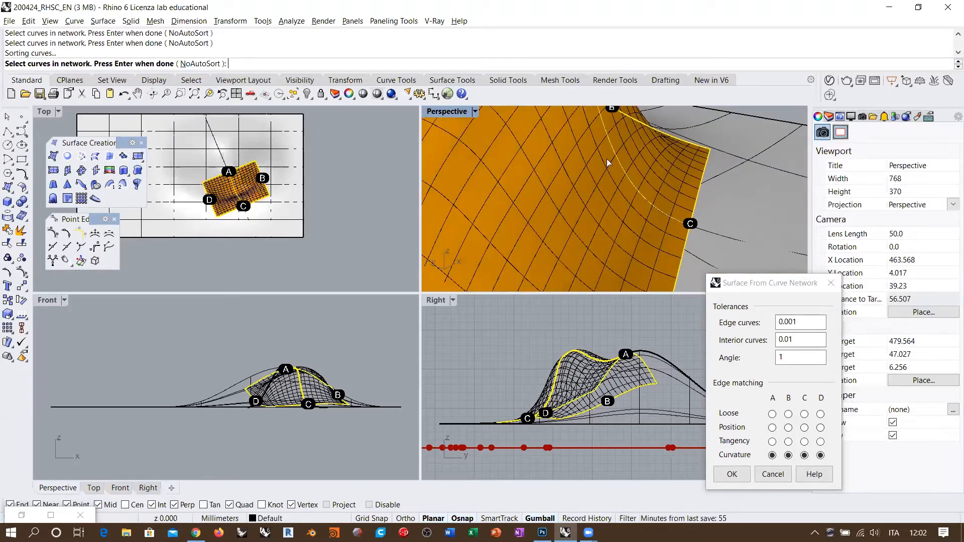
{"action": "mouse_move", "coordinate": [607, 159]}
{"action": "right_mouse_down"}
{"action": "mouse_move", "coordinate": [577, 161]}
{"action": "mouse_move", "coordinate": [598, 174]}
{"action": "right_mouse_up"}
{"action": "scroll", "coordinate": [597, 174], "scroll_direction": "up", "scroll_amount": 8}
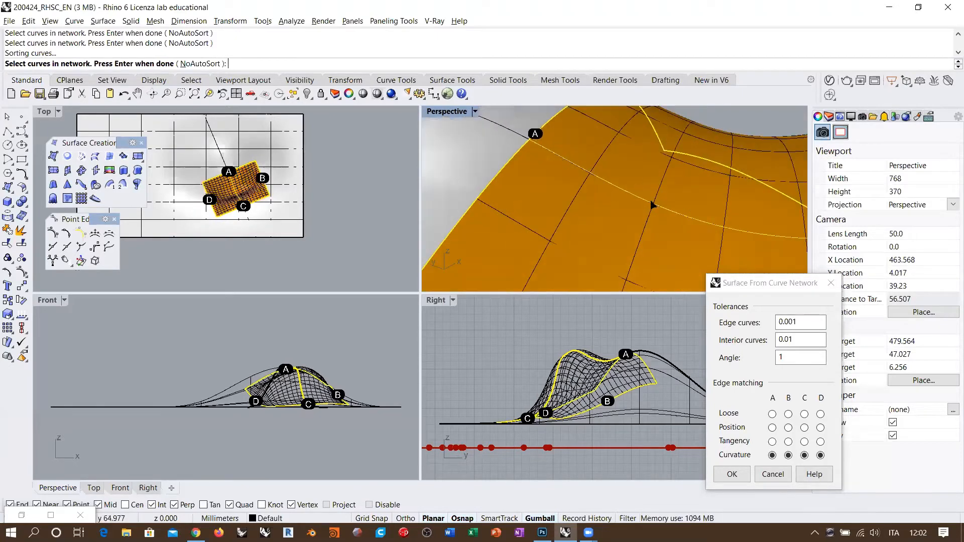
{"action": "scroll", "coordinate": [587, 184], "scroll_direction": "down", "scroll_amount": 8}
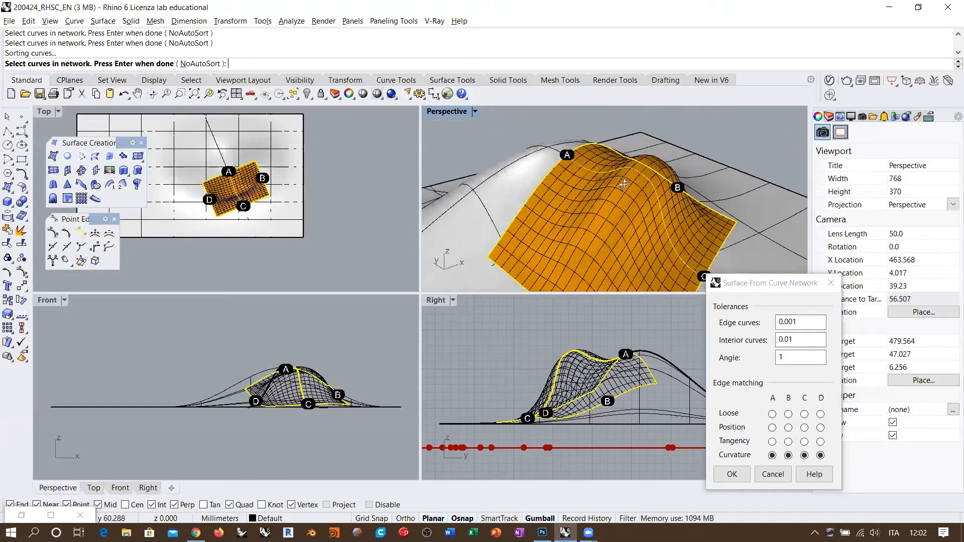
{"action": "left_click", "coordinate": [771, 479]}
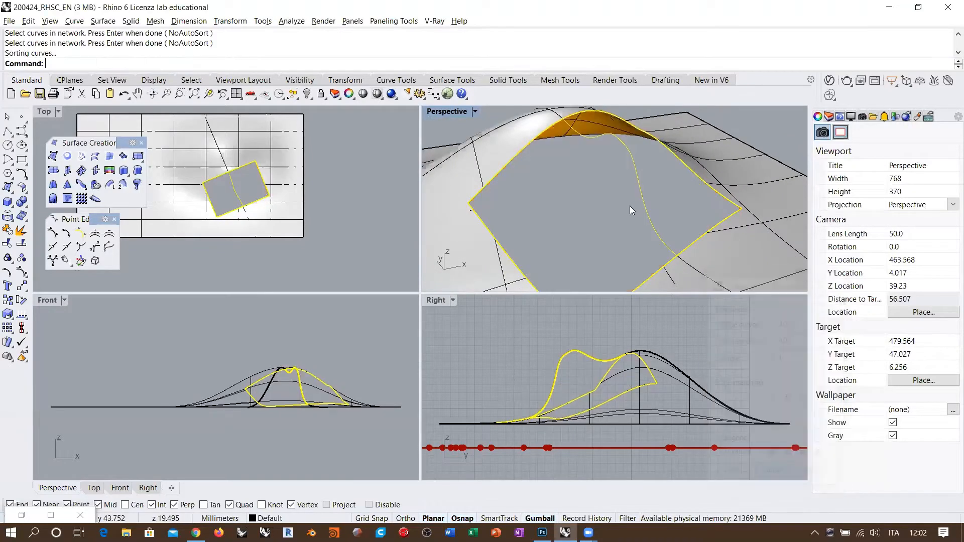
Step: Detach the Curve Tools set as a floating palette over the Top viewport
{"action": "left_click", "coordinate": [629, 206]}
{"action": "scroll", "coordinate": [628, 208], "scroll_direction": "up", "scroll_amount": 4}
{"action": "right_click_drag", "start_coordinate": [606, 232], "coordinate": [586, 156]}
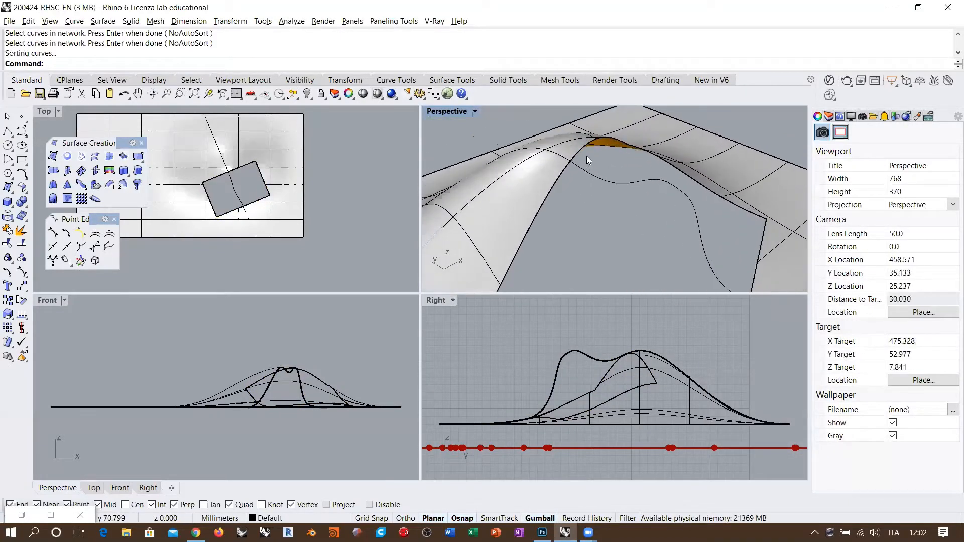
{"action": "left_click", "coordinate": [612, 180]}
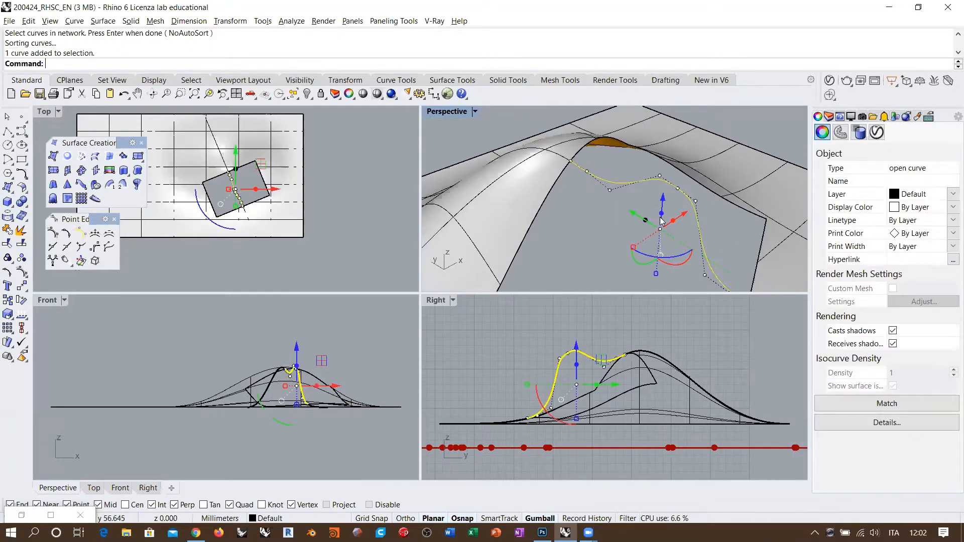
{"action": "left_click", "coordinate": [25, 175]}
{"action": "left_click_drag", "start_coordinate": [44, 166], "coordinate": [353, 173]}
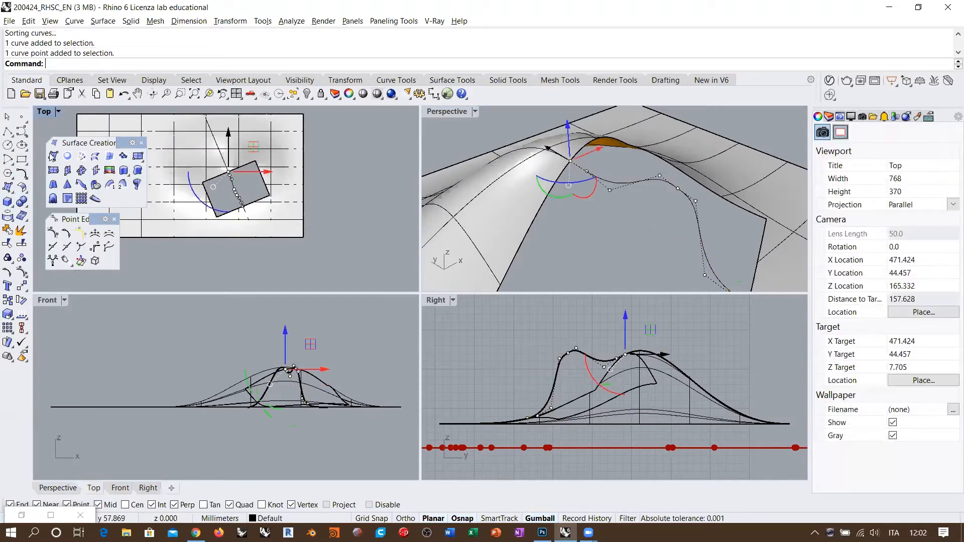
{"action": "left_click", "coordinate": [21, 173]}
{"action": "left_click_drag", "start_coordinate": [47, 171], "coordinate": [307, 148]}
Step: Match the middle curve's uphill end to the adjoining section curve with Curvature continuity, preserving Curvature at the other end
{"action": "left_click", "coordinate": [625, 184]}
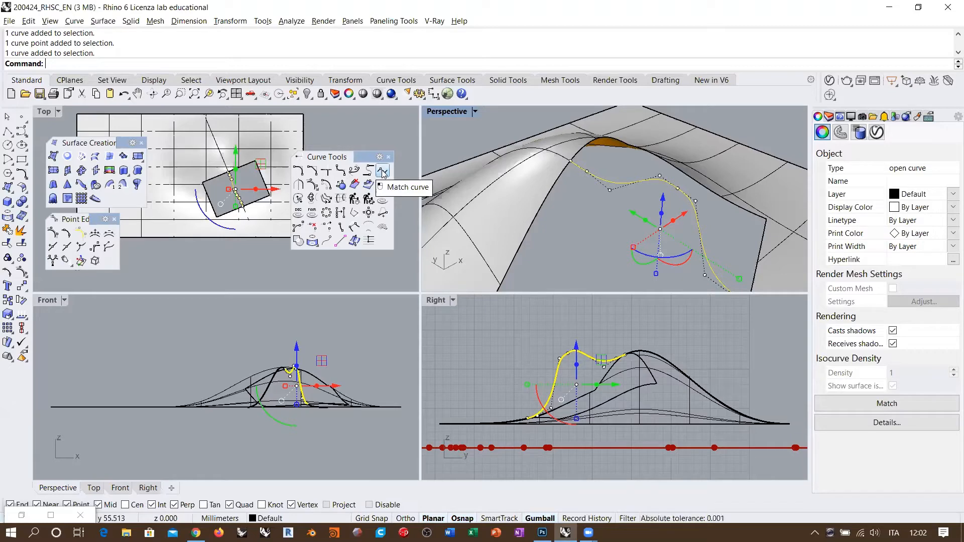
{"action": "left_click", "coordinate": [580, 177]}
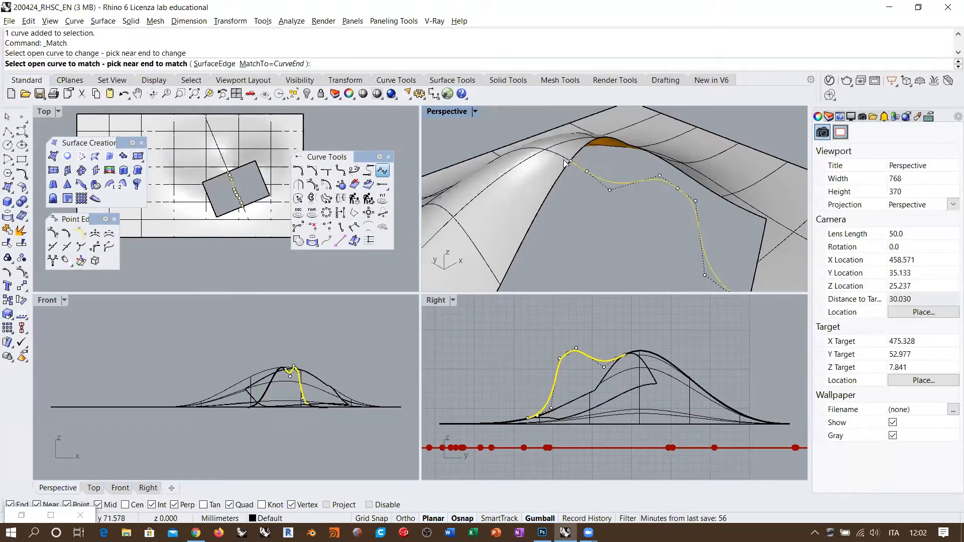
{"action": "left_click", "coordinate": [565, 160]}
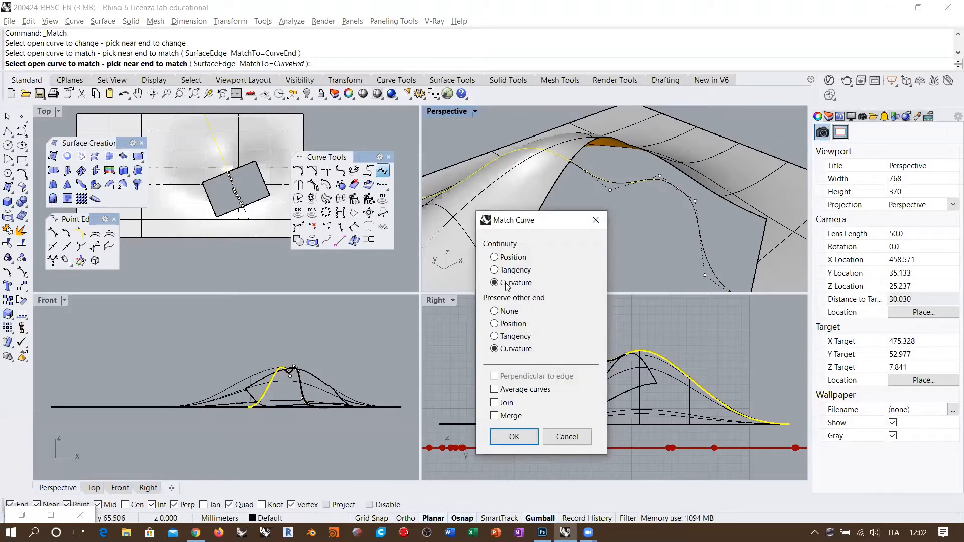
{"action": "scroll", "coordinate": [606, 188], "scroll_direction": "up", "scroll_amount": 5}
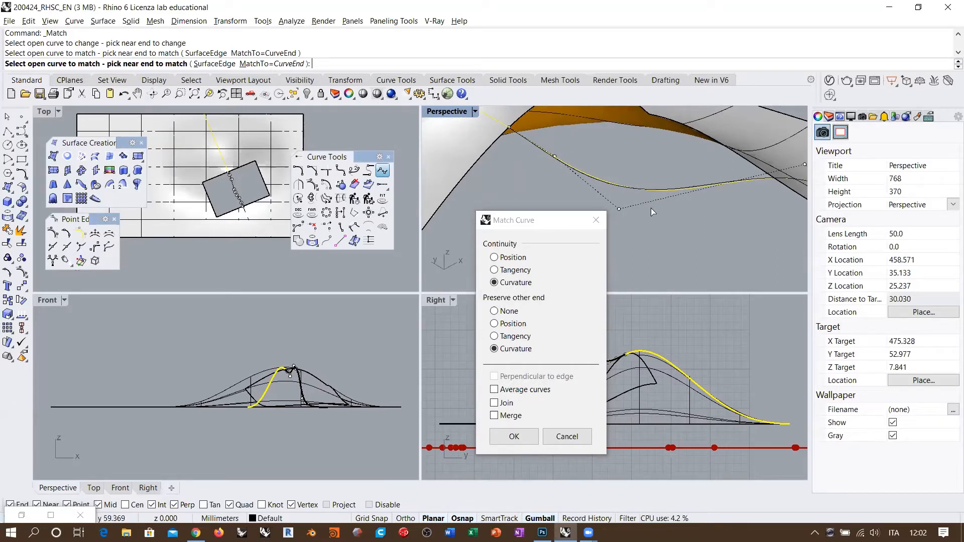
{"action": "right_click_drag", "start_coordinate": [635, 208], "coordinate": [583, 172]}
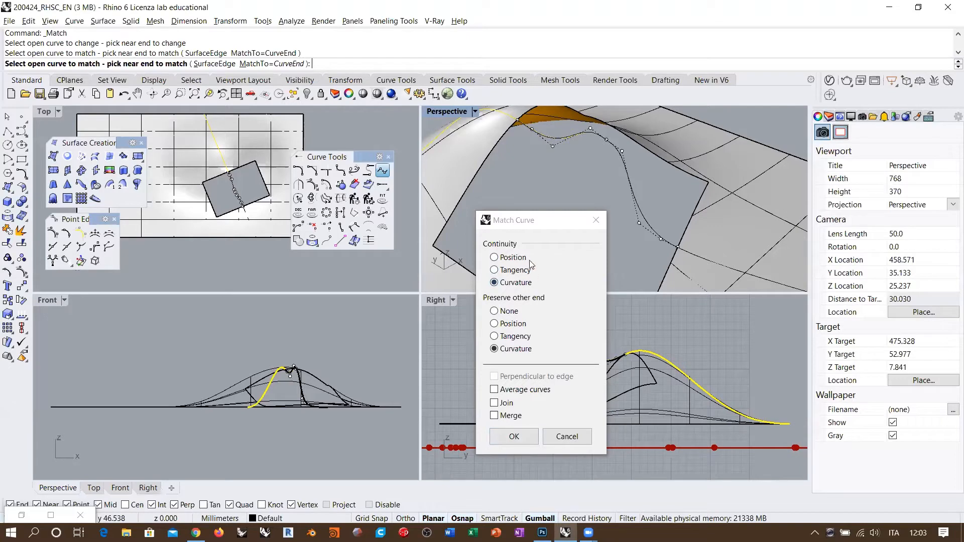
{"action": "left_click", "coordinate": [514, 436]}
Step: Match the middle curve's downhill end to its adjoining section curve with Curvature continuity, preserving Curvature at the opposite end
{"action": "key", "text": "Return"}
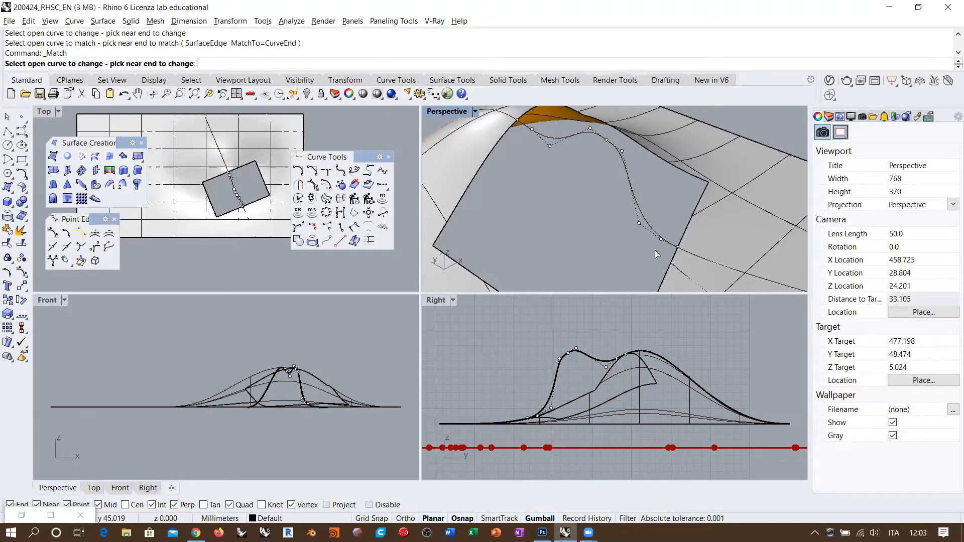
{"action": "left_click", "coordinate": [672, 245]}
{"action": "left_click", "coordinate": [690, 252]}
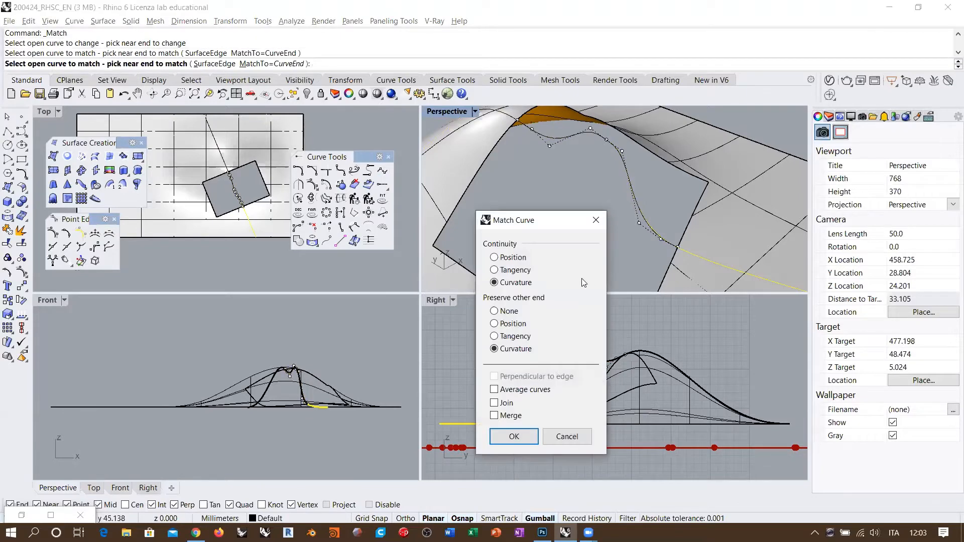
{"action": "scroll", "coordinate": [648, 201], "scroll_direction": "up", "scroll_amount": 3}
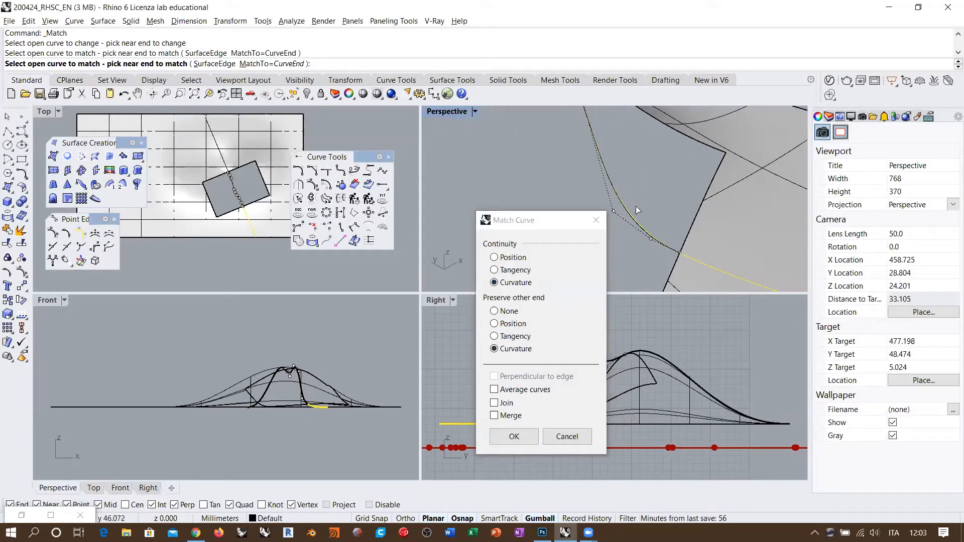
{"action": "scroll", "coordinate": [653, 198], "scroll_direction": "down", "scroll_amount": 3}
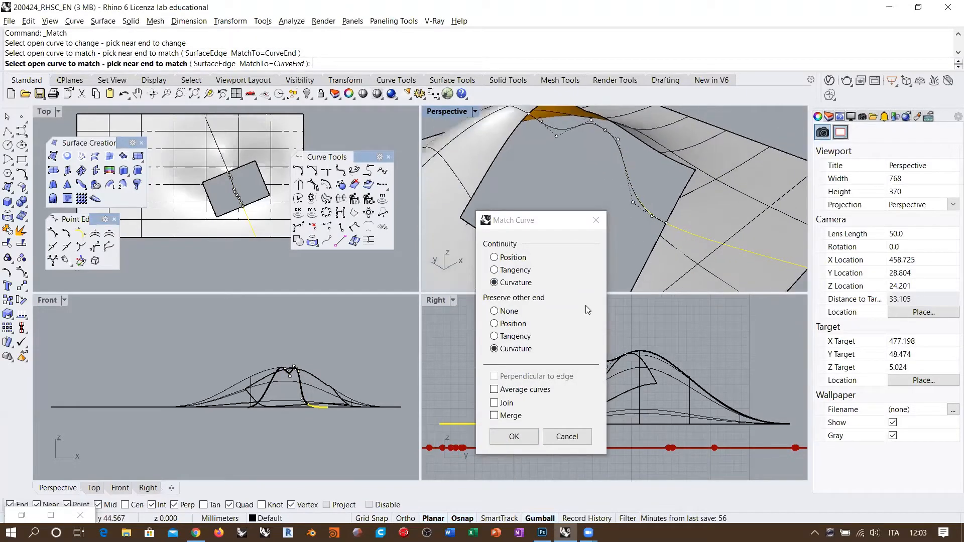
{"action": "left_click", "coordinate": [513, 436]}
Step: Check the control points near both ends of the middle curve, then turn off its control points
{"action": "scroll", "coordinate": [558, 207], "scroll_direction": "down", "scroll_amount": 2}
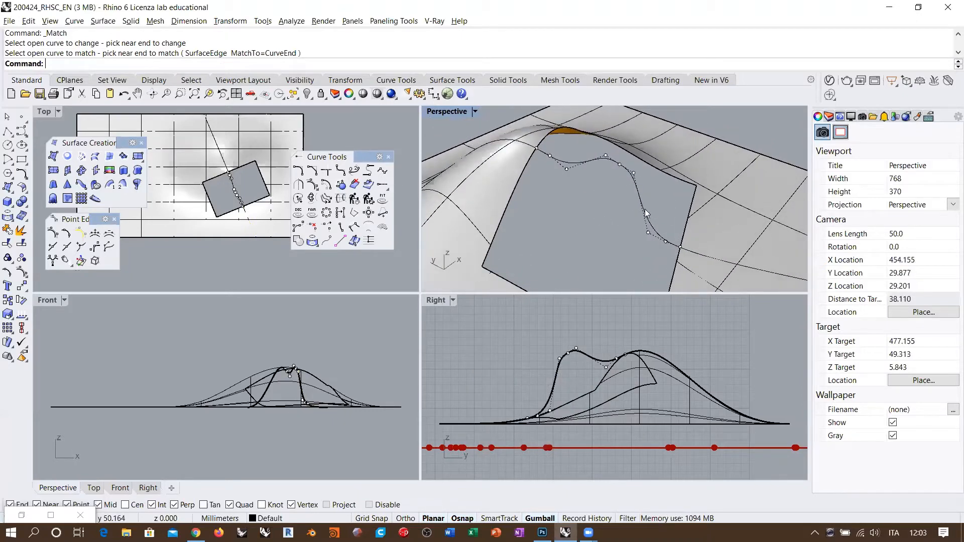
{"action": "left_click", "coordinate": [567, 168]}
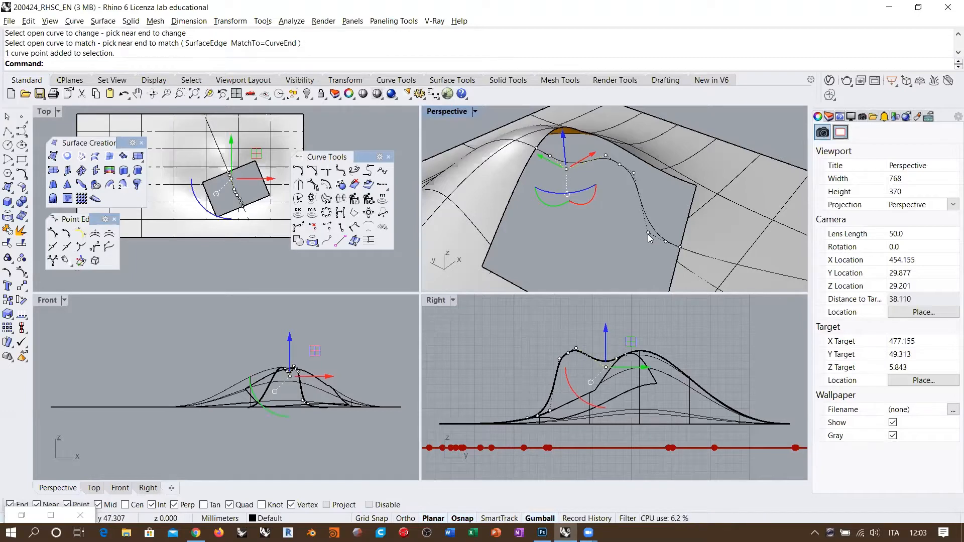
{"action": "left_click", "coordinate": [648, 233]}
{"action": "key", "text": "Escape"}
{"action": "key", "text": "Escape"}
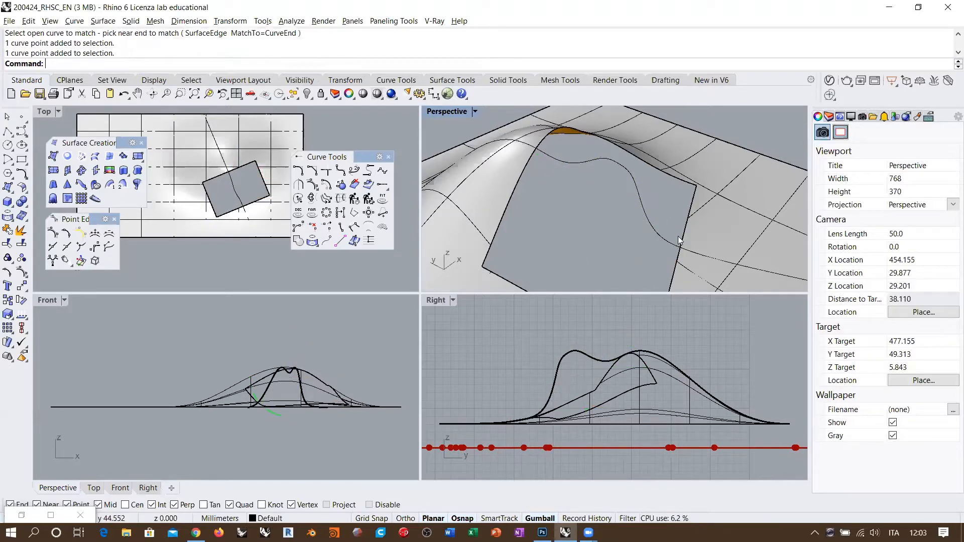
Step: Check the two section curves that continue the middle curve beyond the opening, then clear the selection
{"action": "right_click_drag", "start_coordinate": [660, 214], "coordinate": [576, 143]}
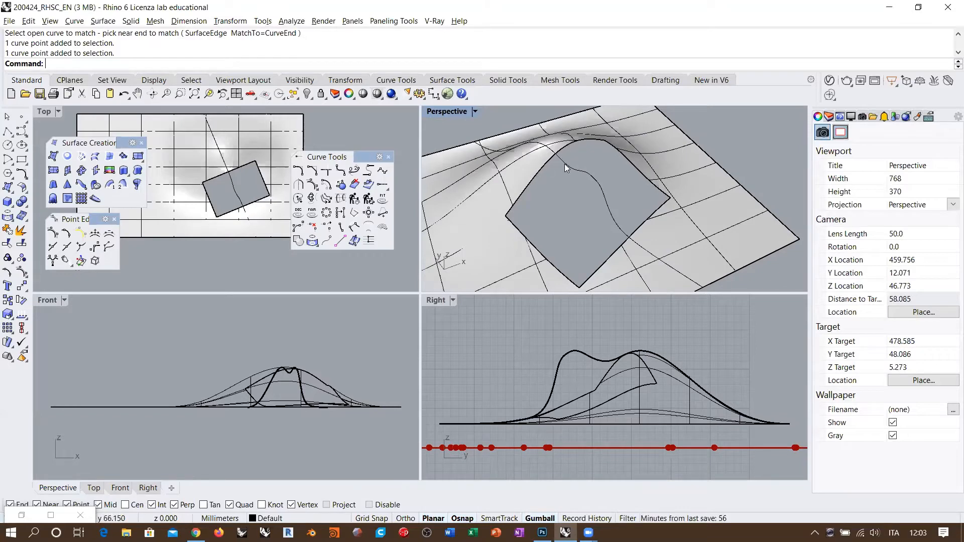
{"action": "left_click", "coordinate": [542, 147]}
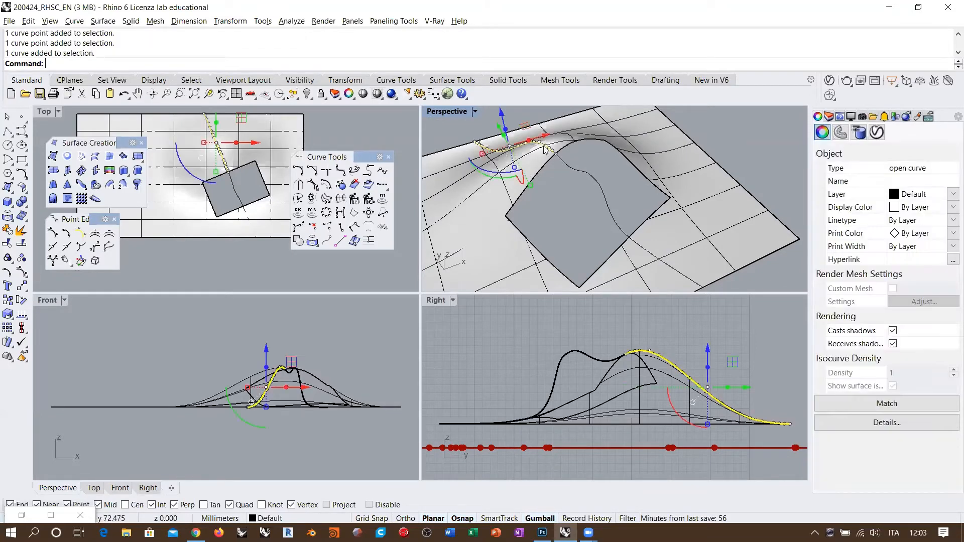
{"action": "left_click", "coordinate": [640, 248]}
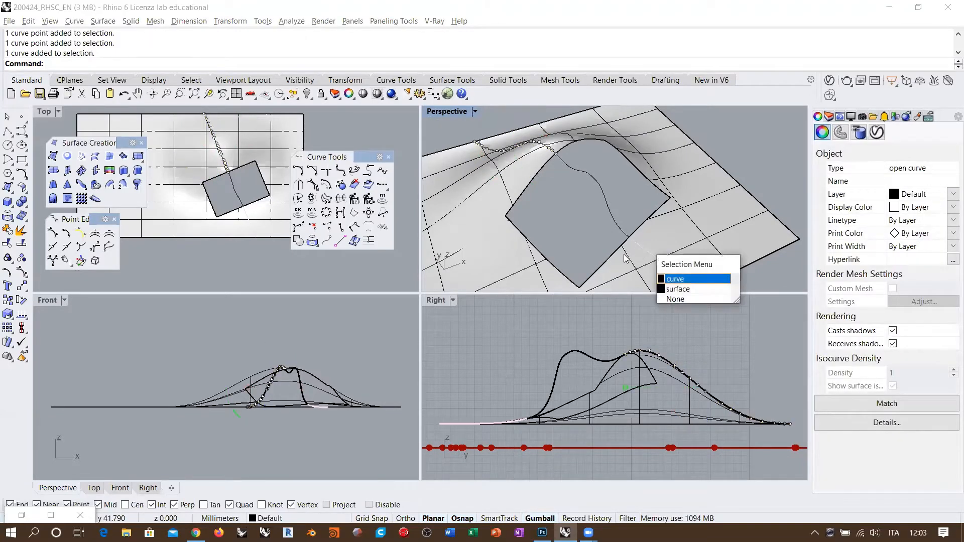
{"action": "key", "text": "Escape"}
Step: Build a network surface from the opening's four edges and the matched middle curve, with Curvature matching on edges A to D
{"action": "right_click_drag", "start_coordinate": [573, 227], "coordinate": [512, 173]}
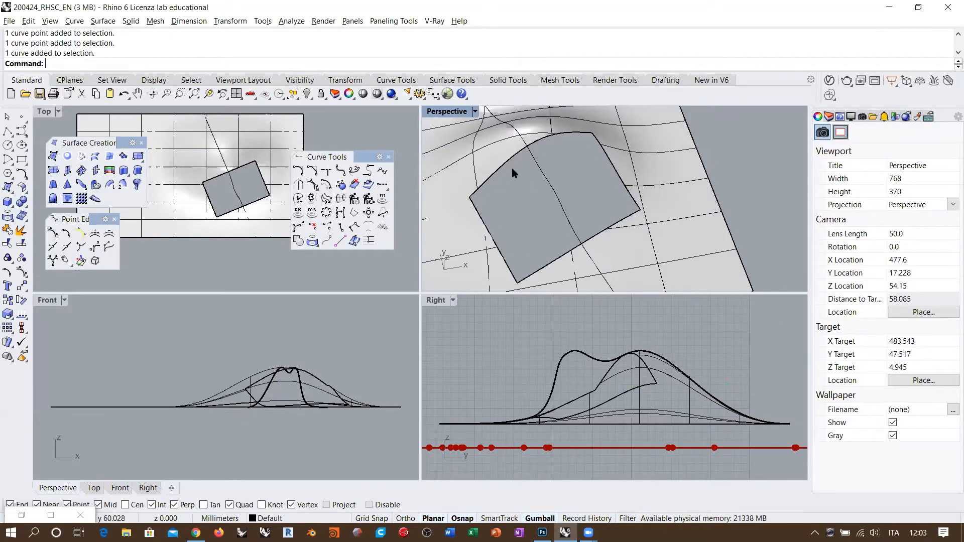
{"action": "left_click", "coordinate": [81, 156]}
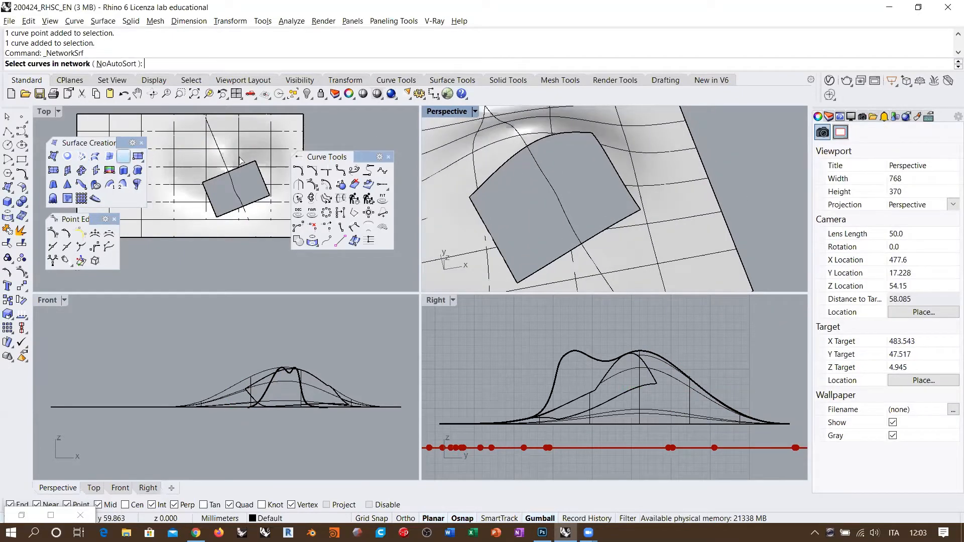
{"action": "left_click", "coordinate": [507, 263]}
{"action": "left_click", "coordinate": [568, 221]}
{"action": "left_click", "coordinate": [626, 187]}
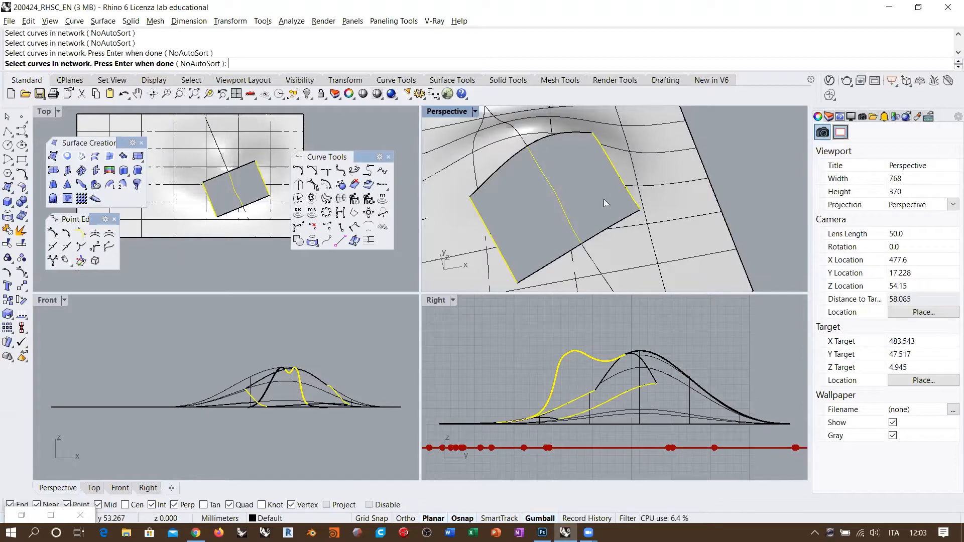
{"action": "left_click", "coordinate": [602, 232]}
{"action": "left_click", "coordinate": [544, 142]}
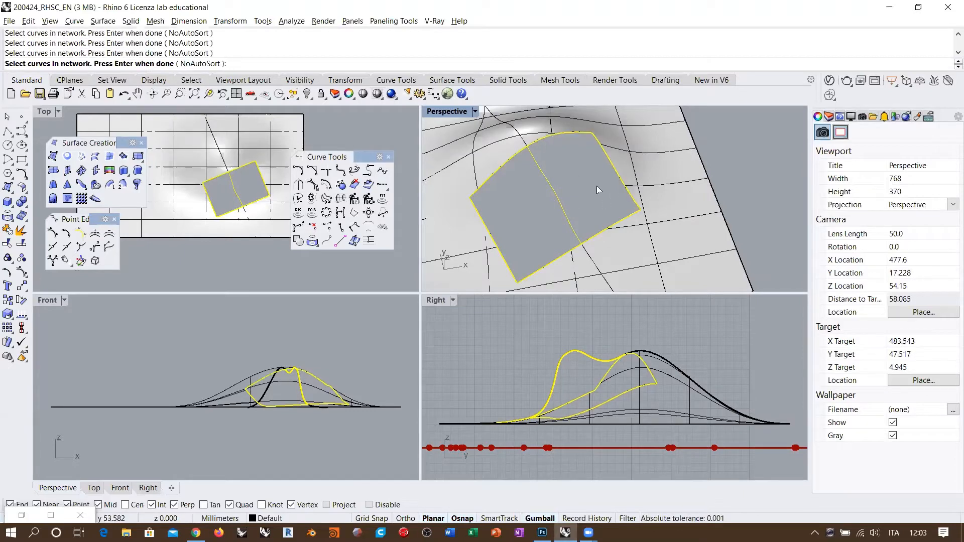
{"action": "key", "text": "Return"}
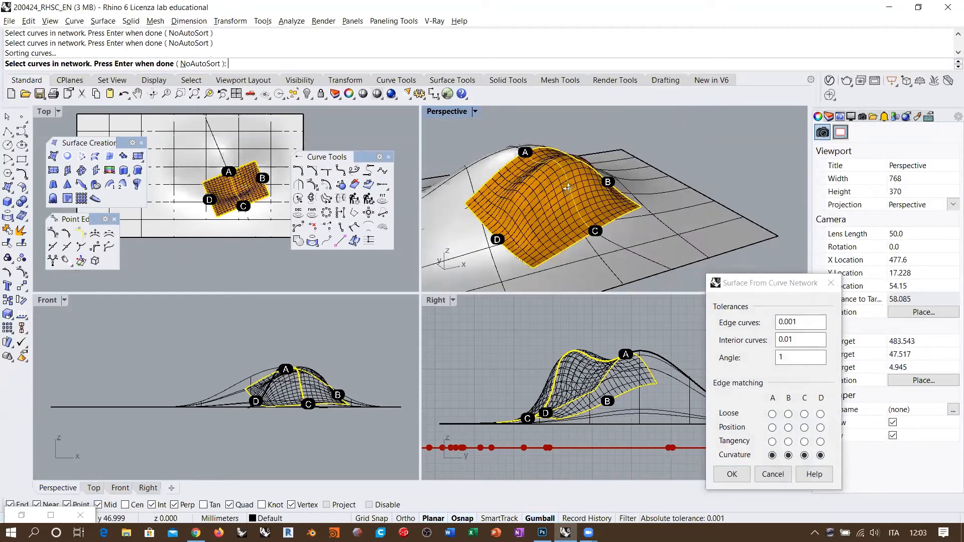
{"action": "right_click_drag", "start_coordinate": [537, 210], "coordinate": [525, 149]}
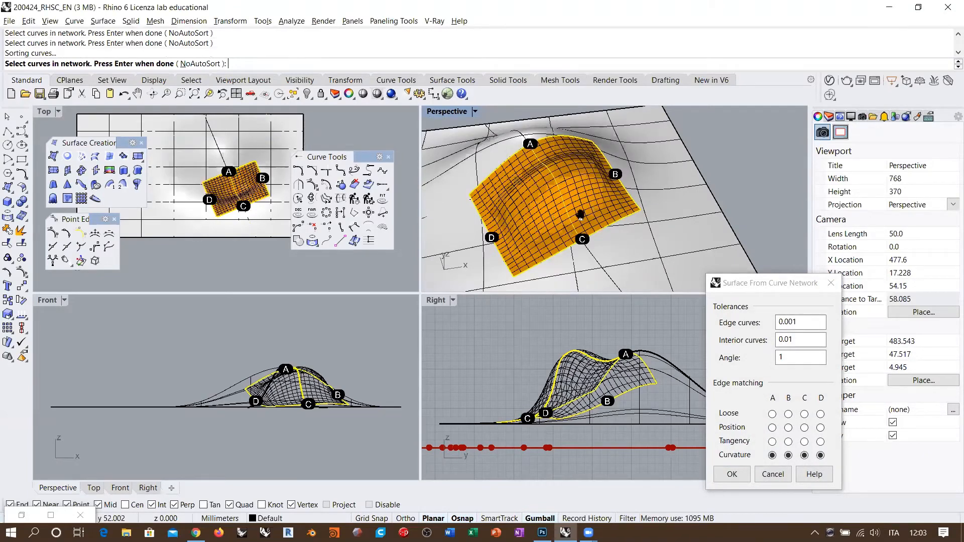
{"action": "right_click_drag", "start_coordinate": [592, 207], "coordinate": [640, 198]}
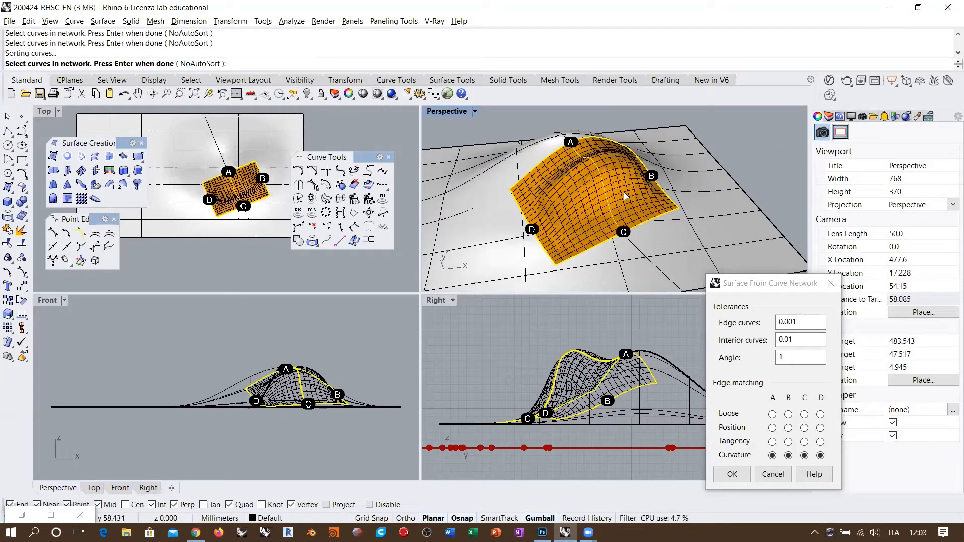
{"action": "key", "text": "Return"}
Step: Examine the network surface's transition into the hill from several sides, then undo it
{"action": "right_click_drag", "start_coordinate": [736, 144], "coordinate": [579, 145]}
{"action": "right_click_drag", "start_coordinate": [631, 176], "coordinate": [561, 218]}
{"action": "right_click_drag", "start_coordinate": [677, 191], "coordinate": [641, 157]}
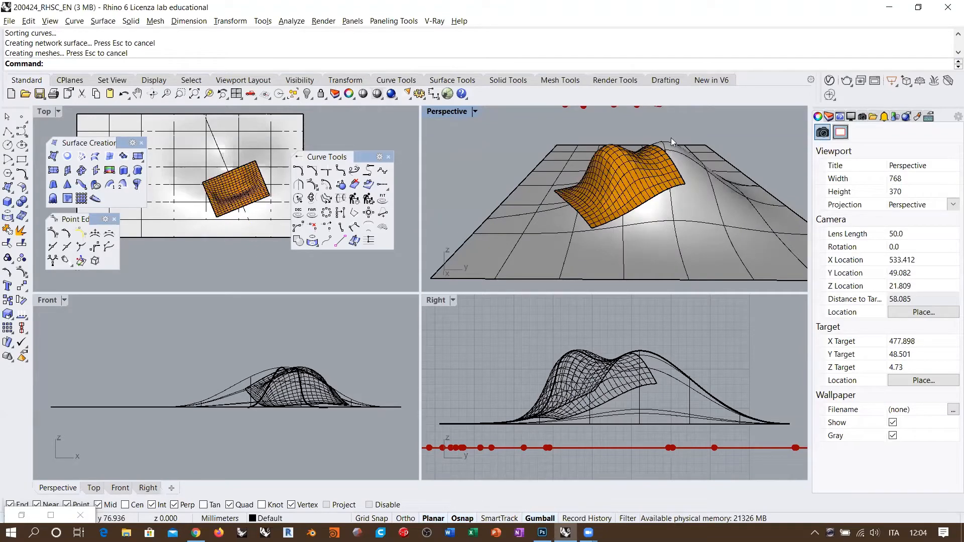
{"action": "right_click_drag", "start_coordinate": [630, 222], "coordinate": [574, 153]}
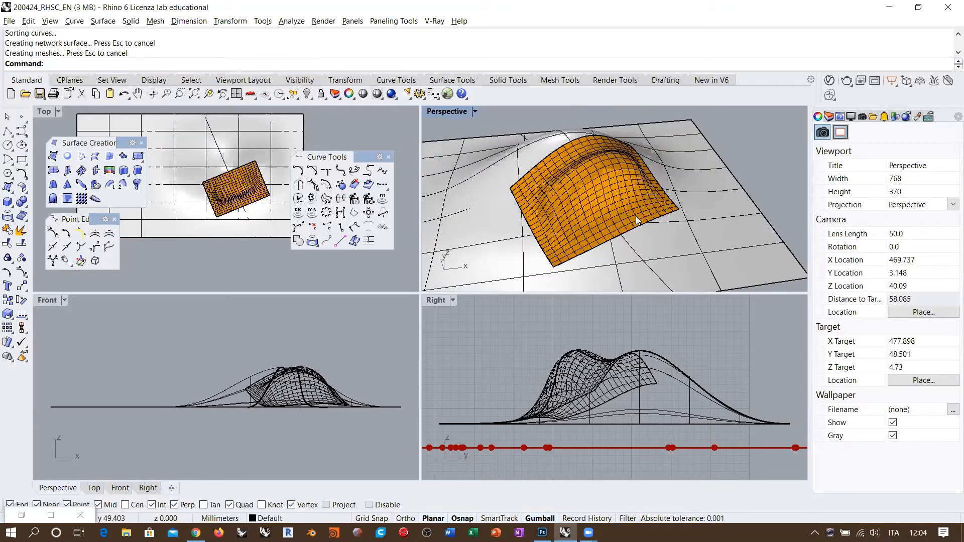
{"action": "key", "text": "ctrl+z"}
Step: Cut the hill surface with a slanted section line crossing the opening roughly perpendicular to the middle curve in the Top viewport
{"action": "right_click_drag", "start_coordinate": [633, 212], "coordinate": [561, 193]}
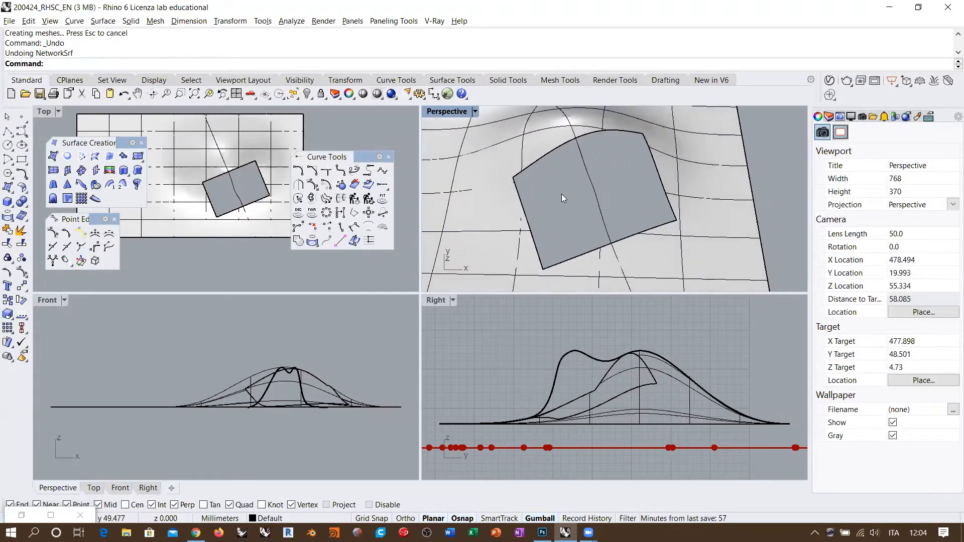
{"action": "right_click_drag", "start_coordinate": [277, 165], "coordinate": [244, 173]}
{"action": "left_click", "coordinate": [244, 173]}
{"action": "right_click", "coordinate": [236, 172]}
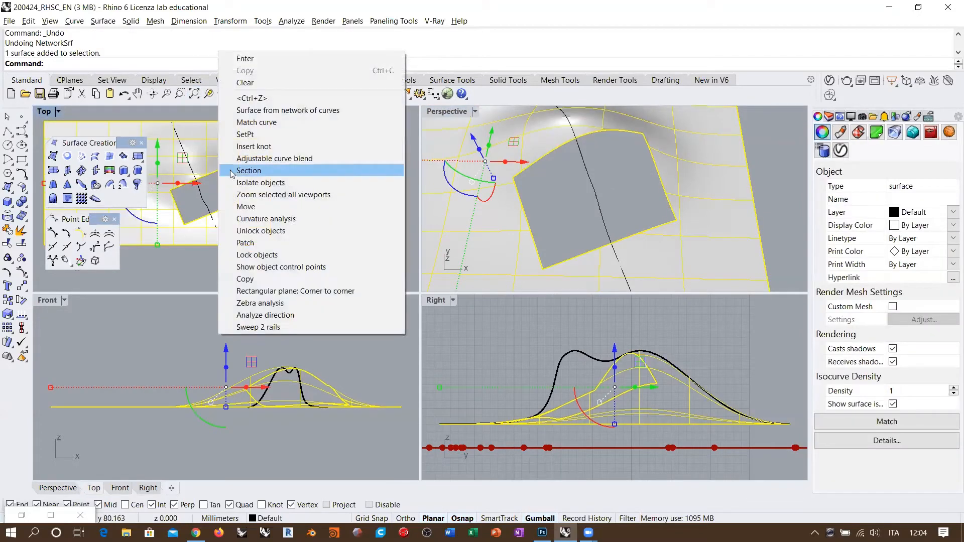
{"action": "left_click", "coordinate": [249, 170]}
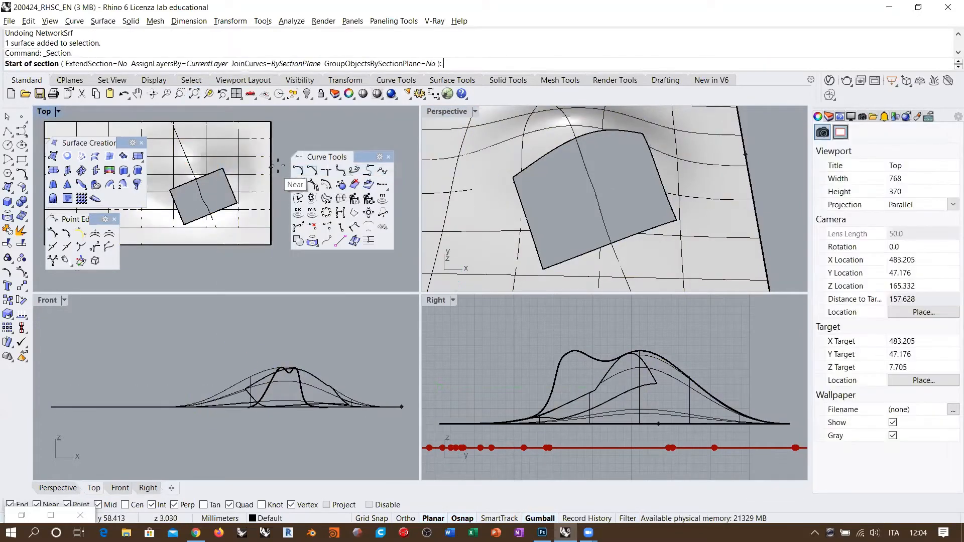
{"action": "left_click", "coordinate": [244, 185]}
{"action": "right_click_drag", "start_coordinate": [170, 227], "coordinate": [218, 216]}
{"action": "scroll", "coordinate": [219, 216], "scroll_direction": "down", "scroll_amount": 2}
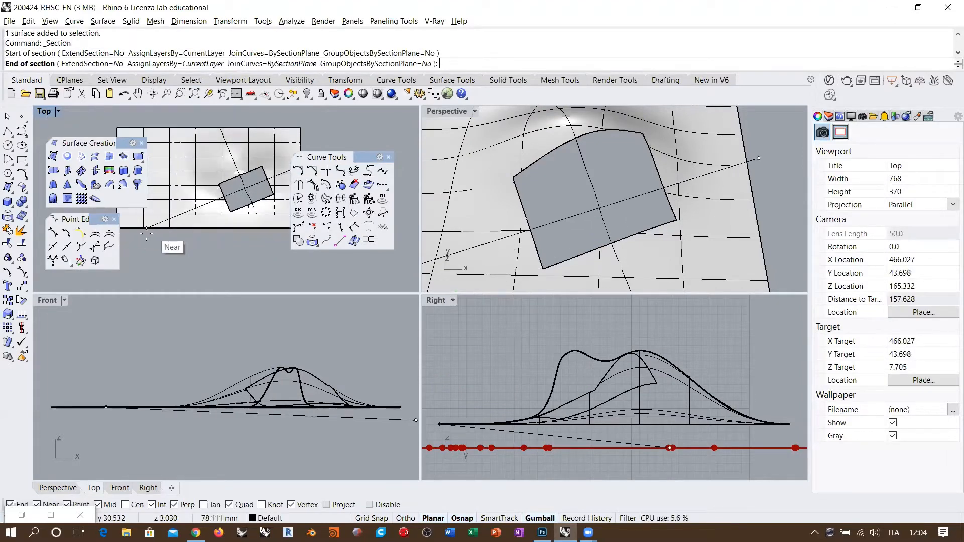
{"action": "left_click", "coordinate": [132, 239]}
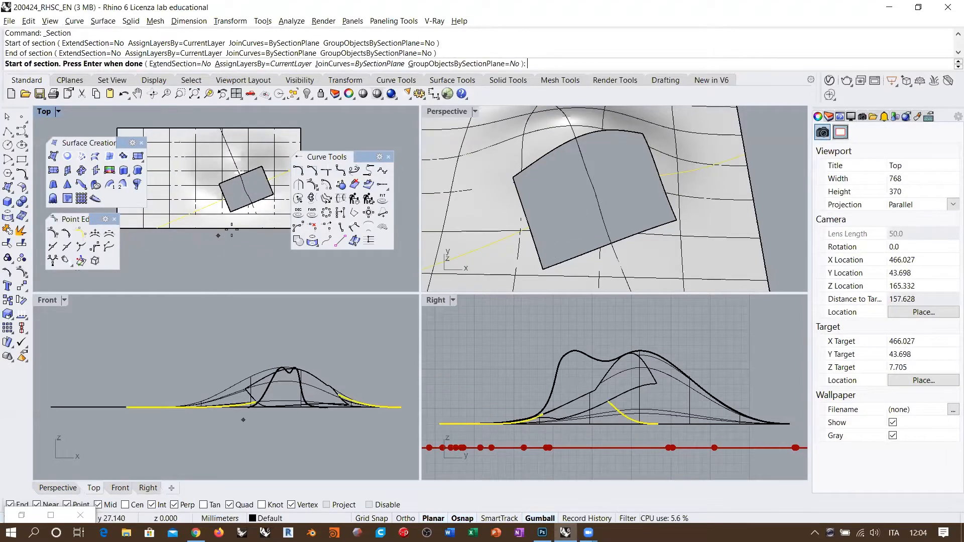
{"action": "right_click_drag", "start_coordinate": [232, 229], "coordinate": [187, 243]}
{"action": "right_click", "coordinate": [579, 209]}
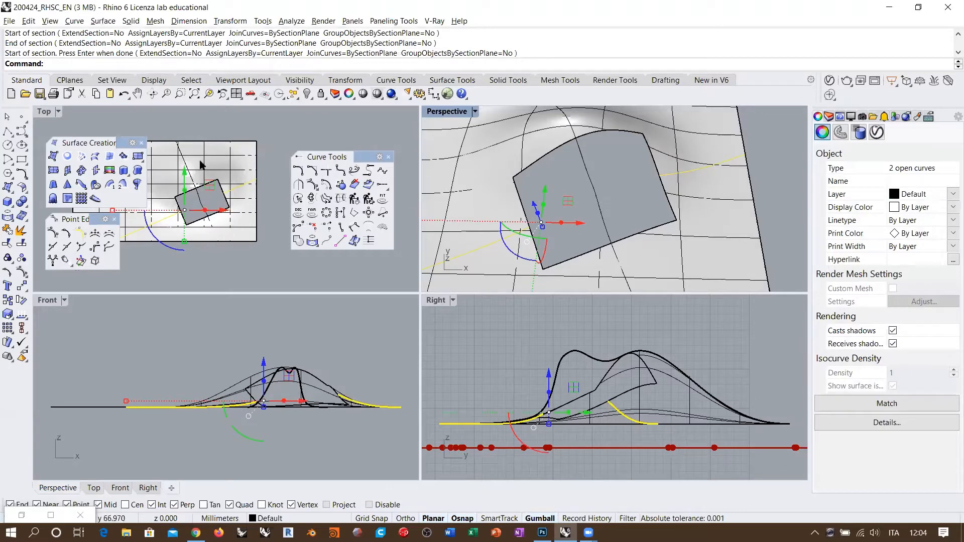
Step: Create an adjustable blend across the opening between the two new section curves, with Tangency at both ends
{"action": "left_click", "coordinate": [354, 170]}
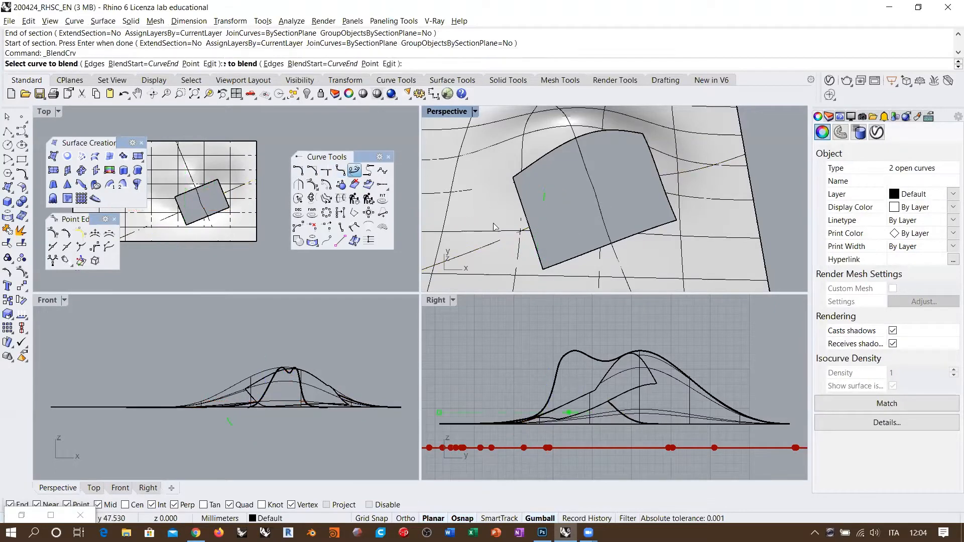
{"action": "left_click", "coordinate": [521, 232]}
{"action": "left_click", "coordinate": [676, 177]}
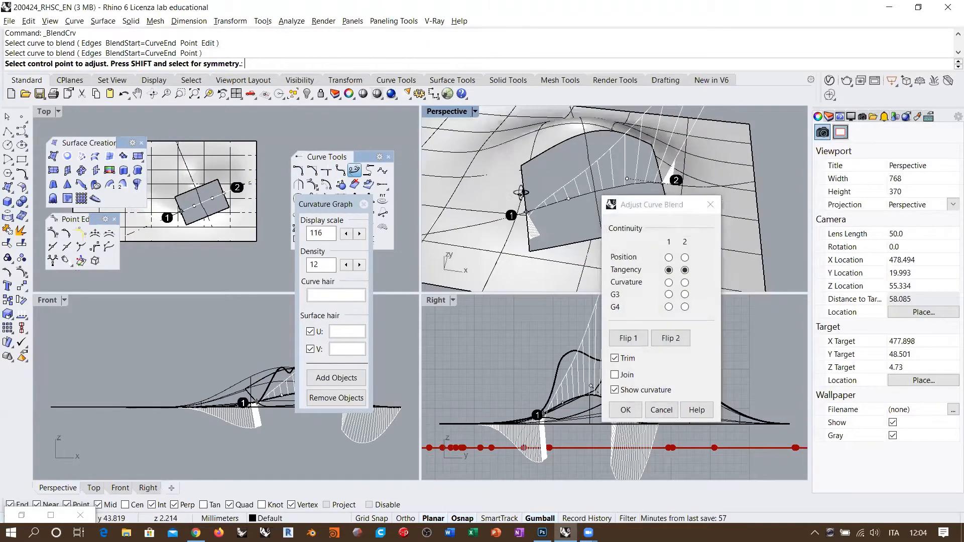
{"action": "right_click_drag", "start_coordinate": [521, 192], "coordinate": [514, 181]}
{"action": "left_click", "coordinate": [631, 411]}
Step: Insert three knots in the new blend curve, one where it crosses the middle curve and one close to each side
{"action": "right_click_drag", "start_coordinate": [596, 207], "coordinate": [535, 196], "text": "shift"}
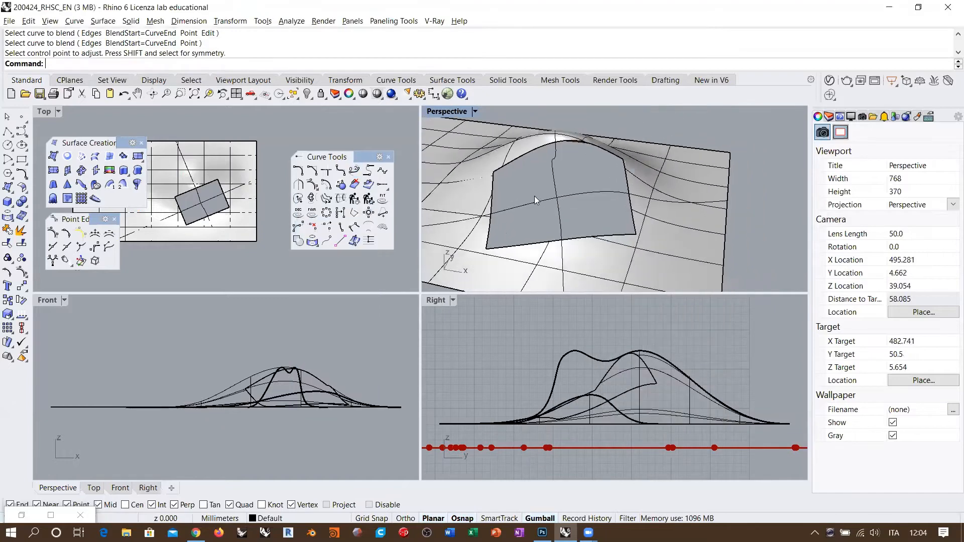
{"action": "left_click", "coordinate": [534, 196]}
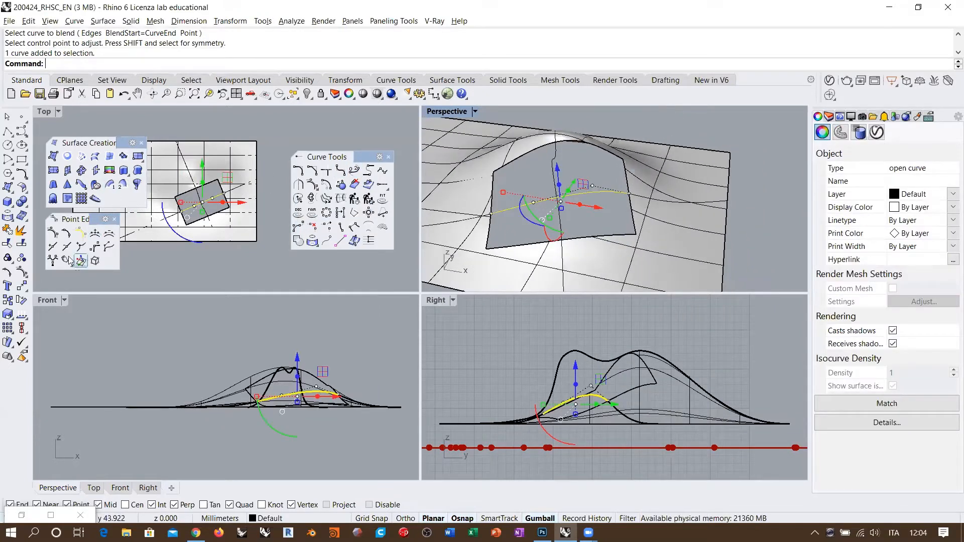
{"action": "left_click", "coordinate": [53, 246]}
{"action": "scroll", "coordinate": [542, 206], "scroll_direction": "up", "scroll_amount": 3}
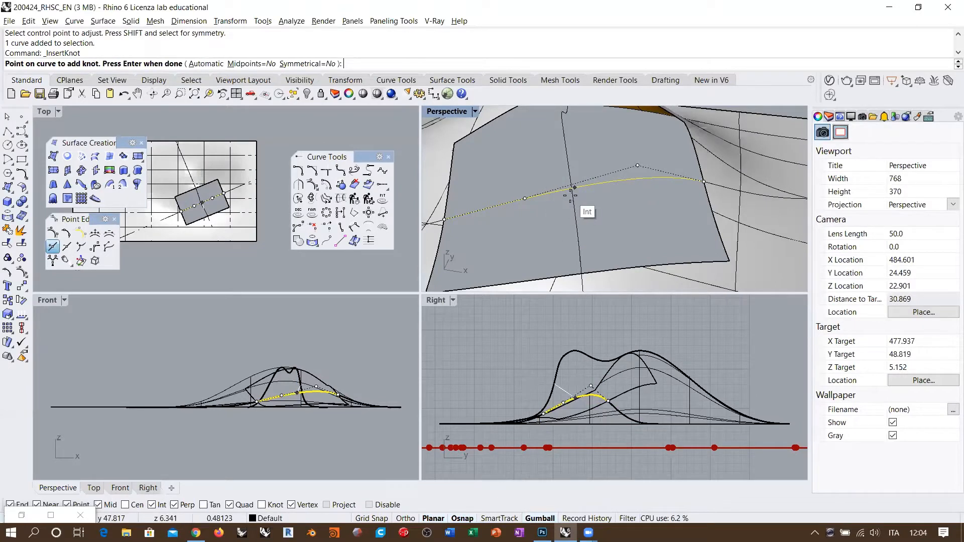
{"action": "left_click", "coordinate": [572, 190]}
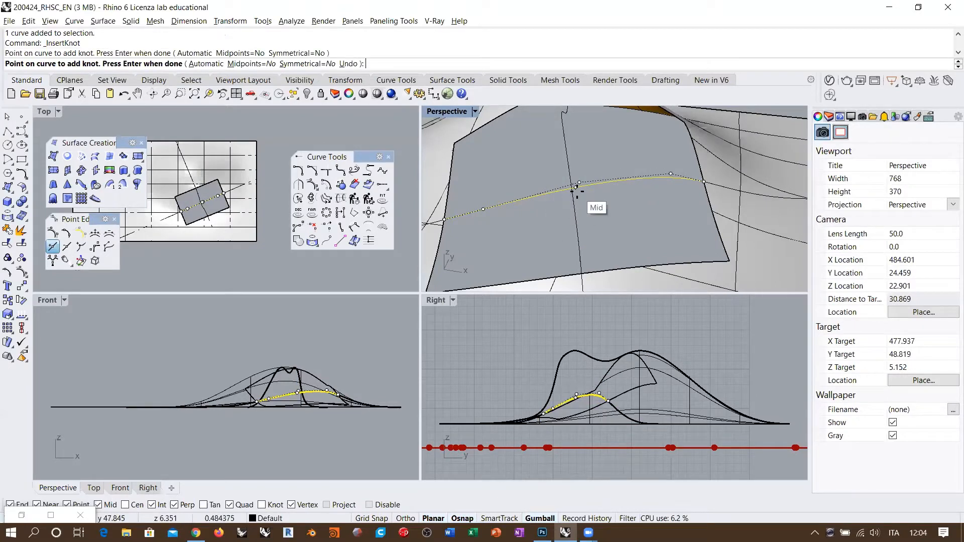
{"action": "left_click", "coordinate": [549, 192]}
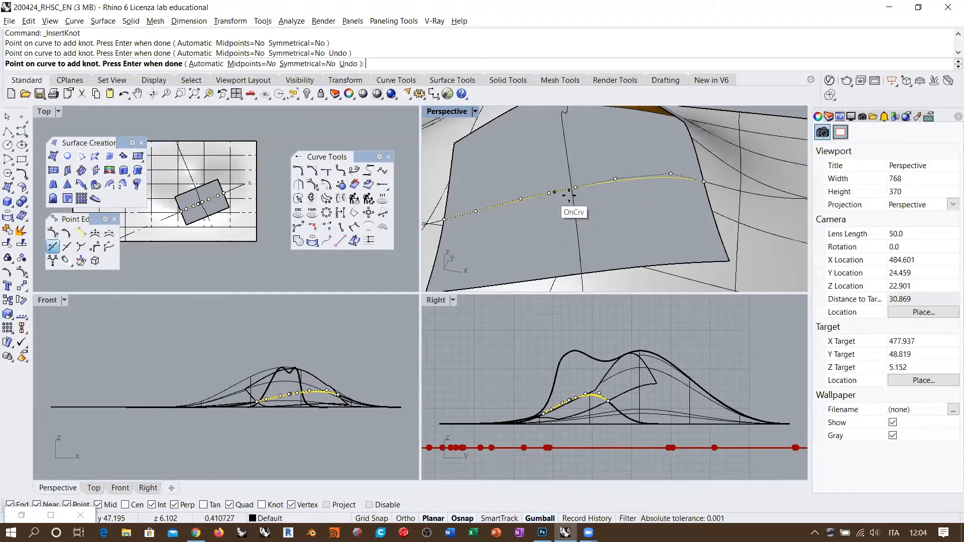
{"action": "left_click", "coordinate": [600, 185]}
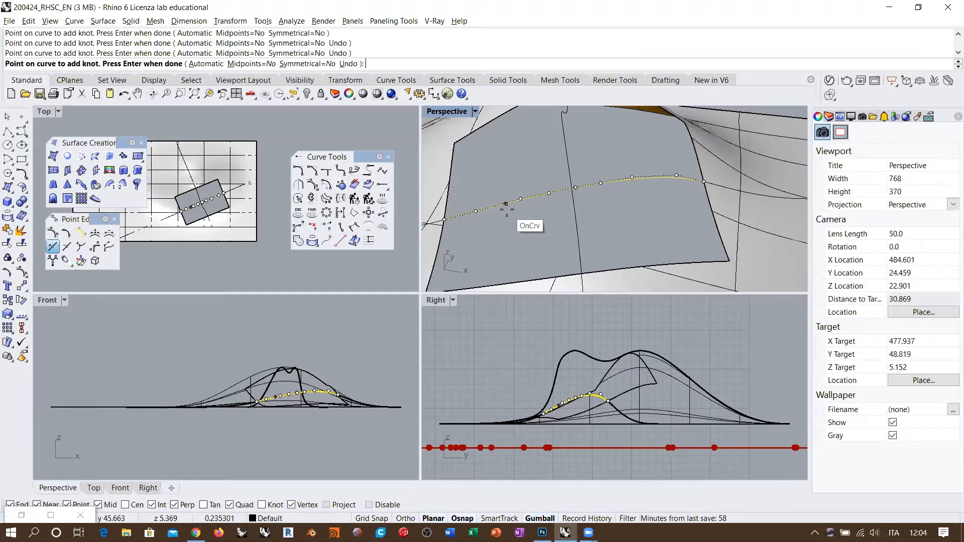
{"action": "key", "text": "Return"}
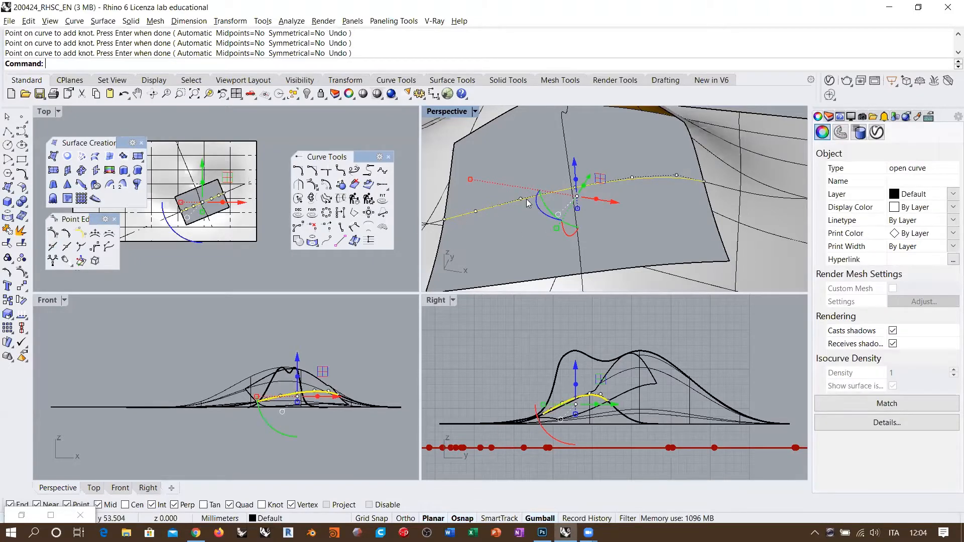
Step: Insert two more knots in the same blend curve, one farther out toward each end
{"action": "key", "text": "Return"}
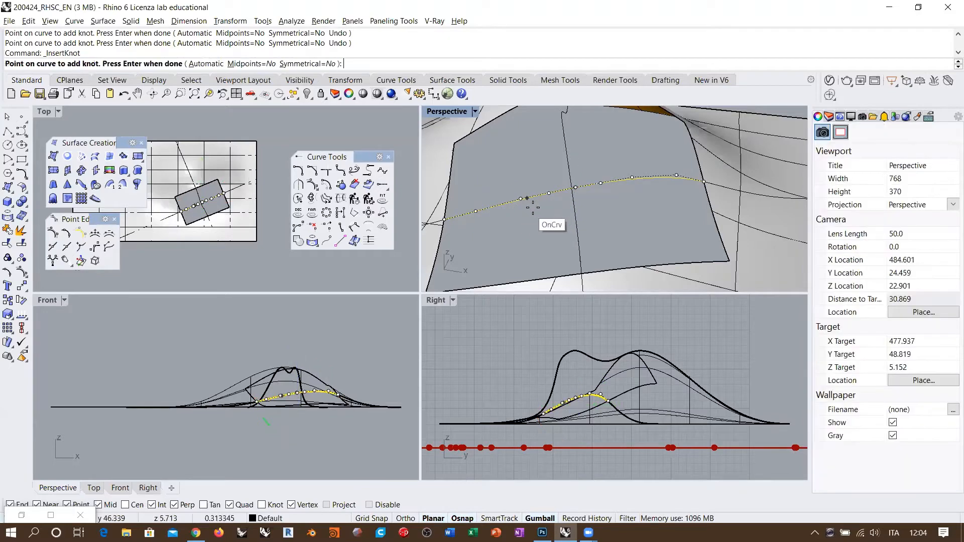
{"action": "left_click", "coordinate": [503, 215]}
{"action": "left_click", "coordinate": [655, 191]}
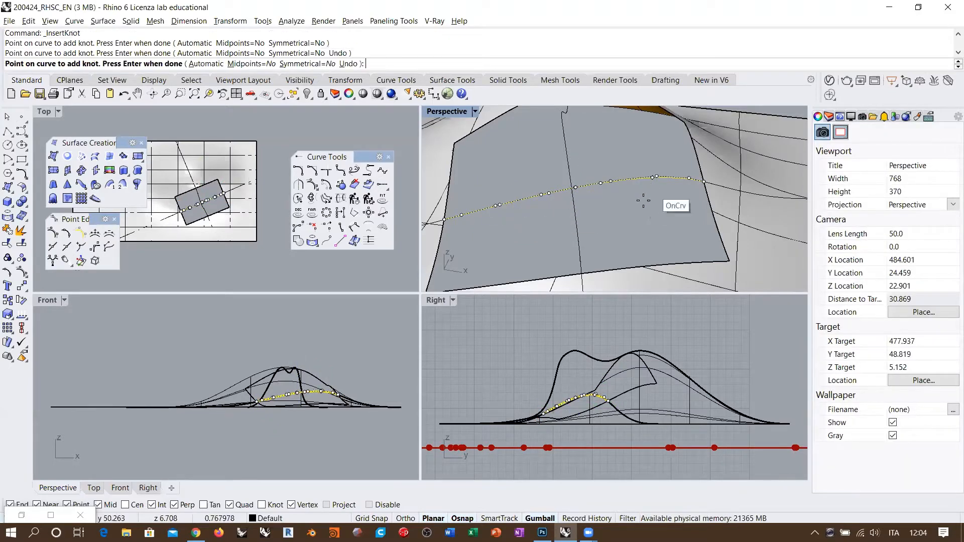
{"action": "key", "text": "Return"}
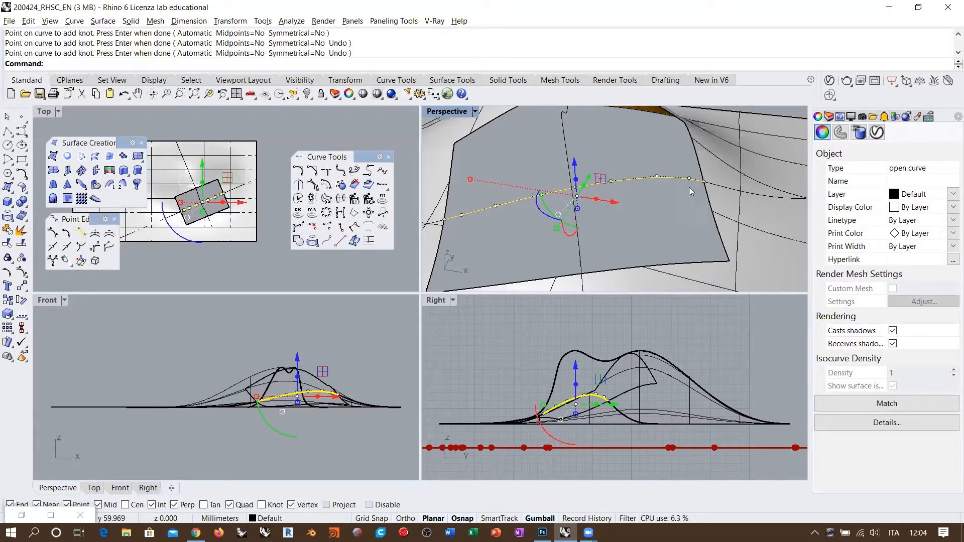
{"action": "left_click_drag", "start_coordinate": [523, 229], "coordinate": [626, 173]}
{"action": "mouse_move", "coordinate": [573, 206]}
{"action": "right_mouse_down"}
{"action": "mouse_move", "coordinate": [640, 196]}
{"action": "mouse_move", "coordinate": [639, 220]}
{"action": "mouse_move", "coordinate": [558, 206]}
{"action": "mouse_move", "coordinate": [558, 195]}
{"action": "right_mouse_up"}
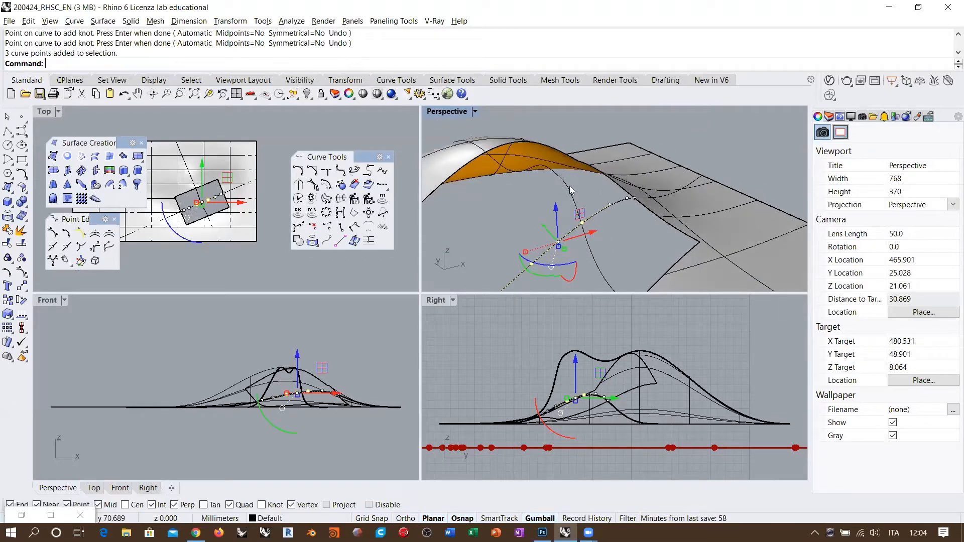
{"action": "left_click", "coordinate": [571, 190], "text": "shift"}
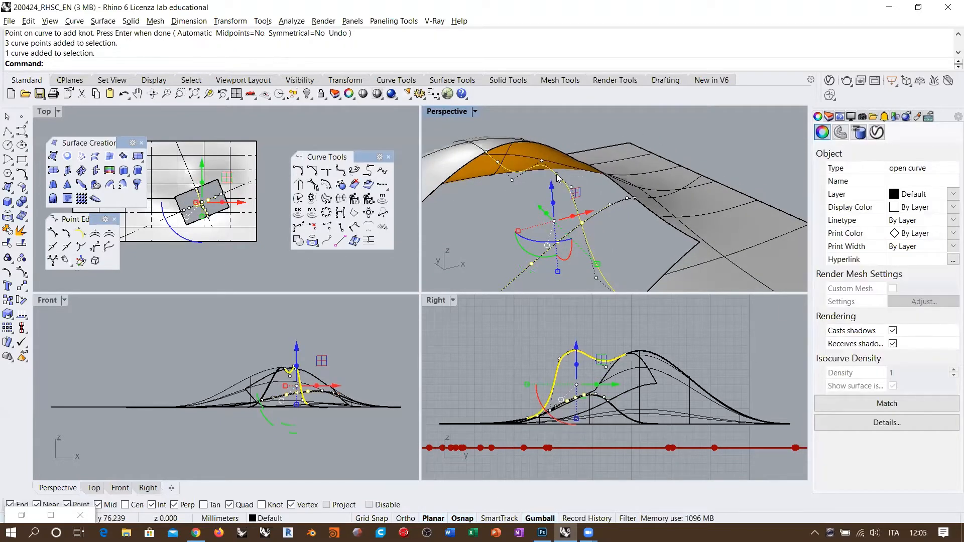
{"action": "left_click", "coordinate": [22, 286]}
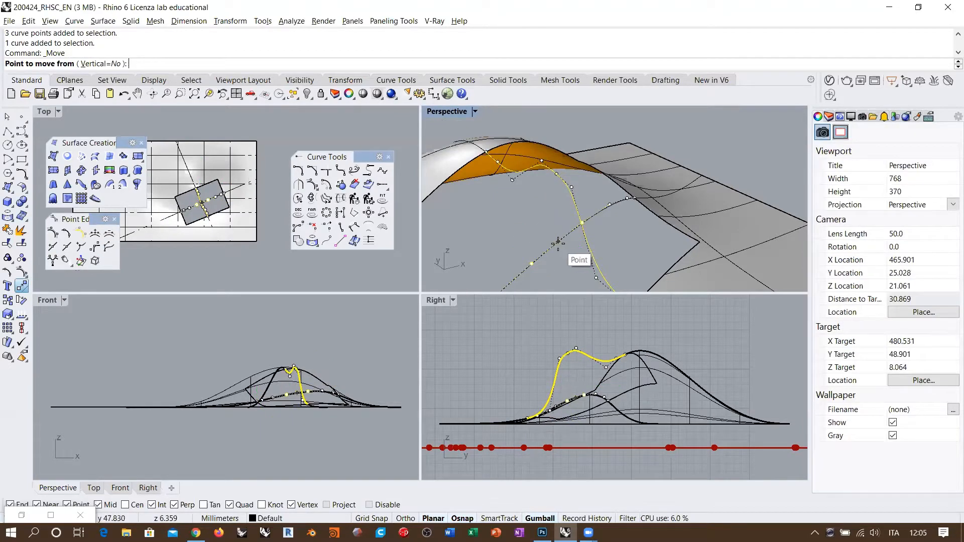
{"action": "left_click", "coordinate": [558, 243]}
{"action": "left_click", "coordinate": [556, 218]}
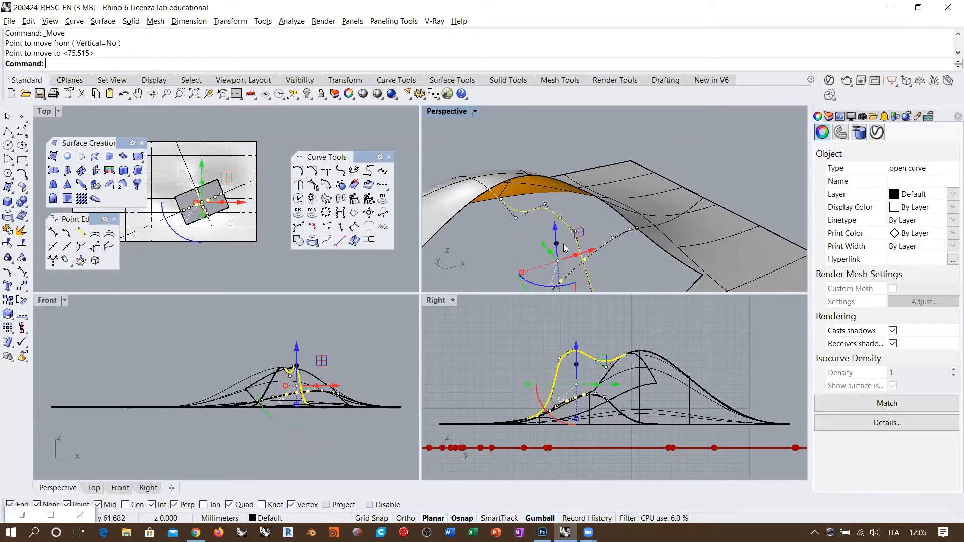
{"action": "left_click", "coordinate": [539, 209], "text": "ctrl"}
{"action": "right_click", "coordinate": [562, 276]}
{"action": "key", "text": "Escape"}
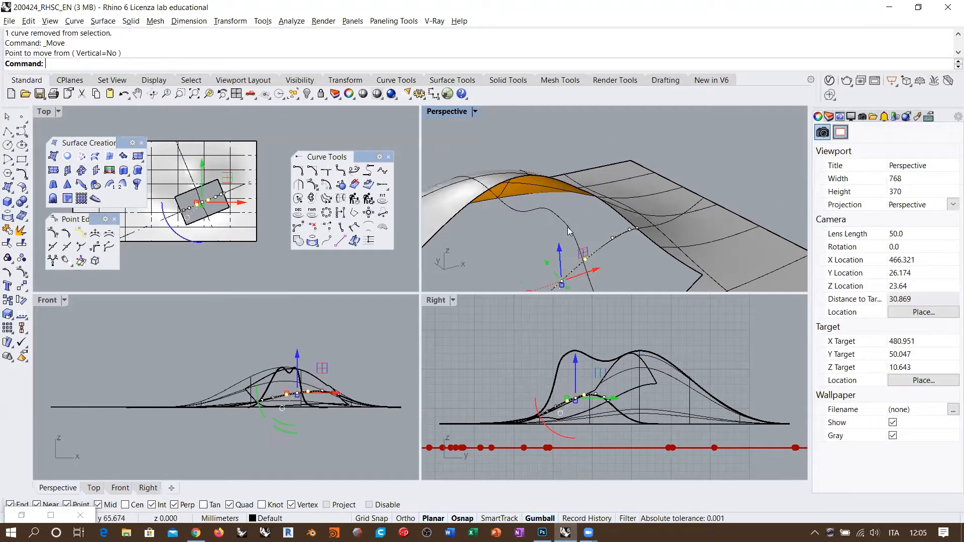
Step: Show the middle curve's control points and move the cross blend's three central control points up so their middle point lands on the middle curve
{"action": "left_click", "coordinate": [568, 228], "text": "shift"}
{"action": "left_click", "coordinate": [22, 273]}
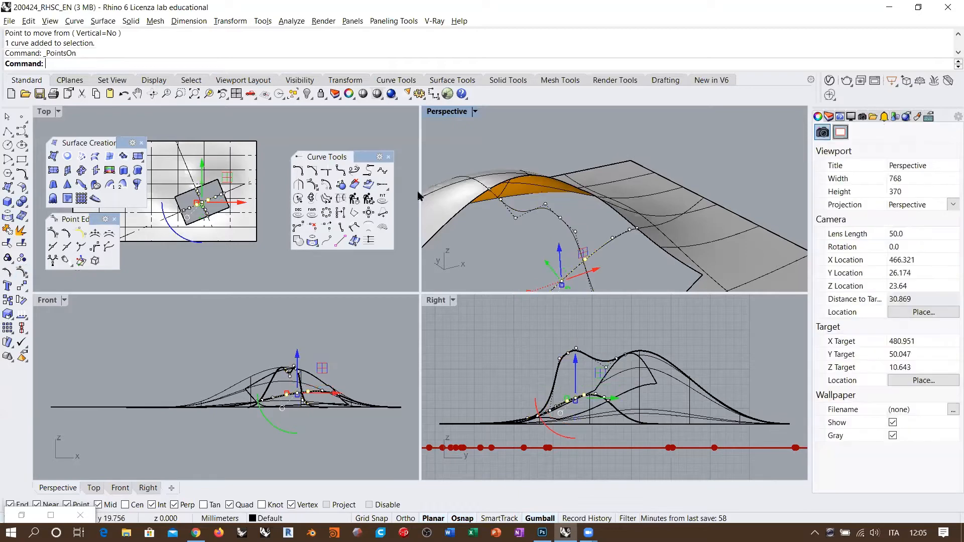
{"action": "right_click_drag", "start_coordinate": [603, 212], "coordinate": [611, 160], "text": "shift"}
{"action": "left_click", "coordinate": [535, 190]}
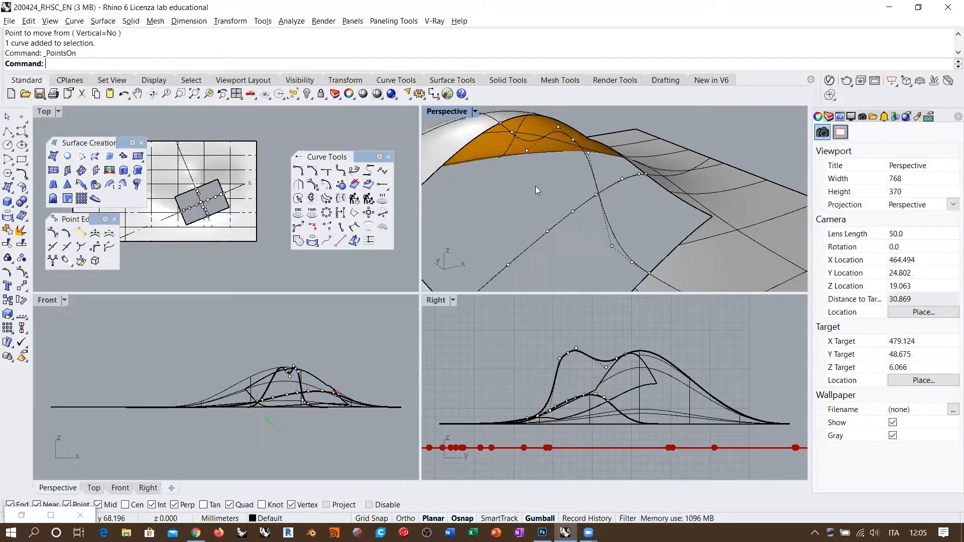
{"action": "left_click", "coordinate": [551, 231]}
{"action": "left_click_drag", "start_coordinate": [538, 262], "coordinate": [609, 187]}
{"action": "left_click", "coordinate": [20, 274]}
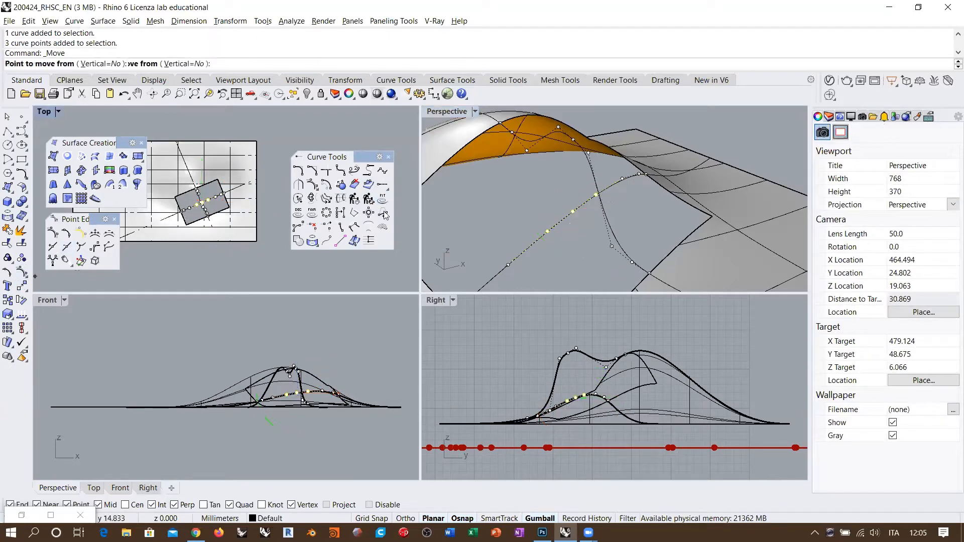
{"action": "left_click", "coordinate": [572, 212]}
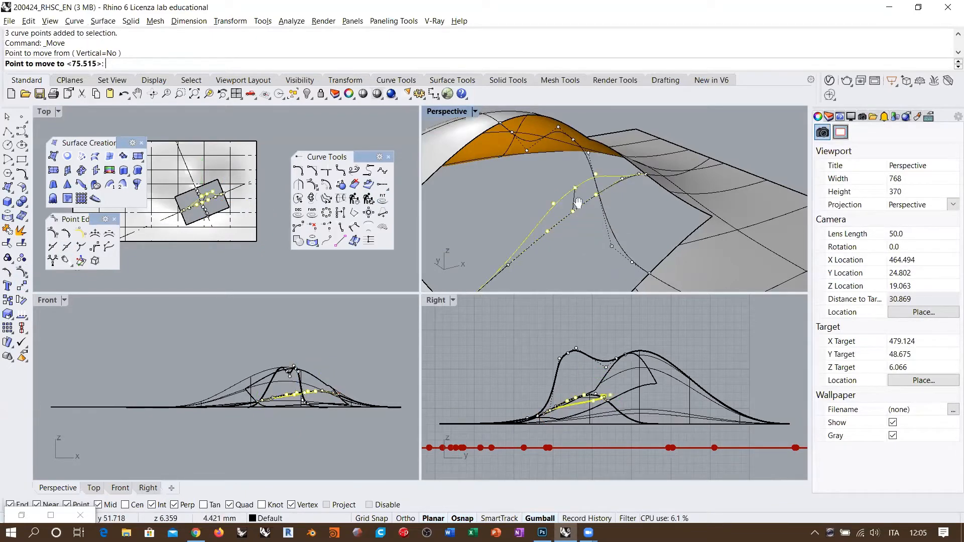
{"action": "left_click", "coordinate": [566, 205]}
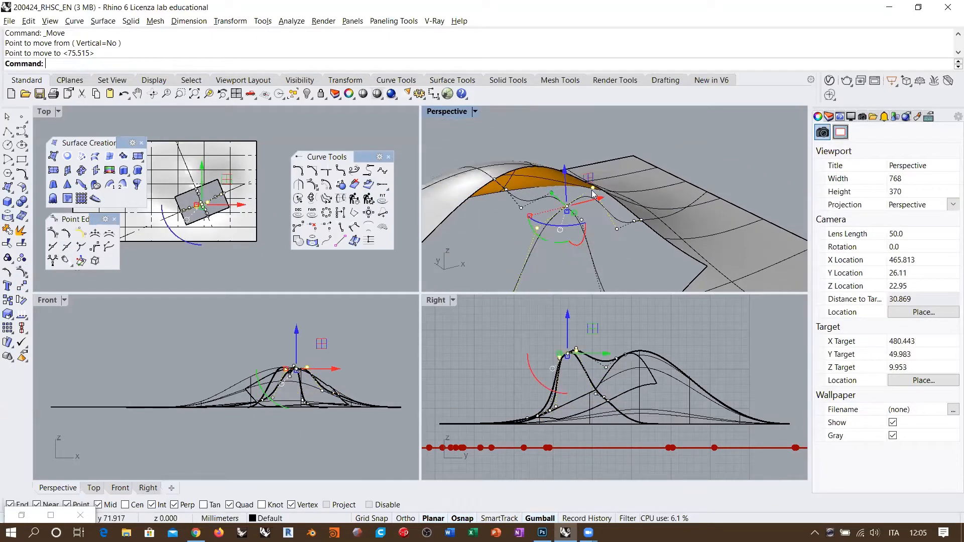
Step: Examine up close where the reshaped cross blend meets the middle curve near its crest
{"action": "right_click_drag", "start_coordinate": [635, 134], "coordinate": [632, 178]}
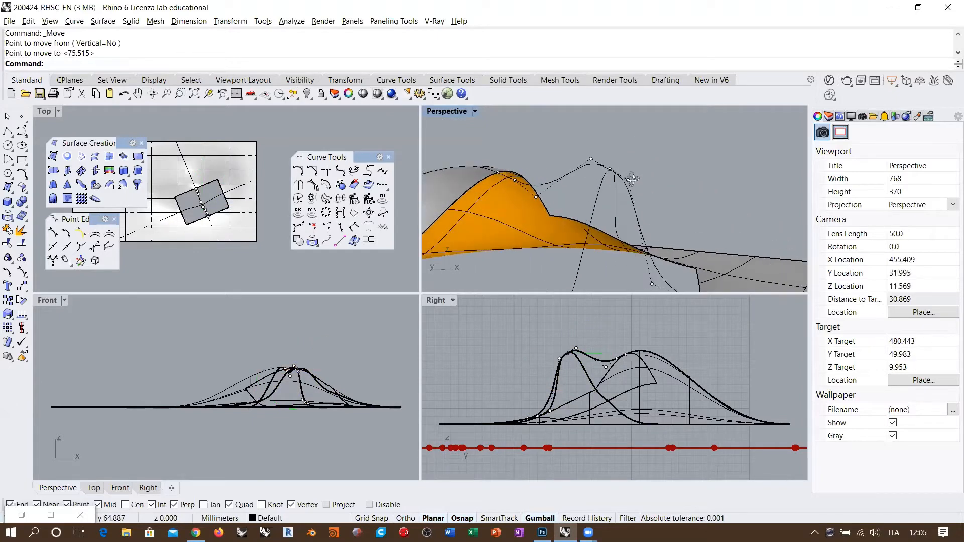
{"action": "left_click", "coordinate": [602, 183]}
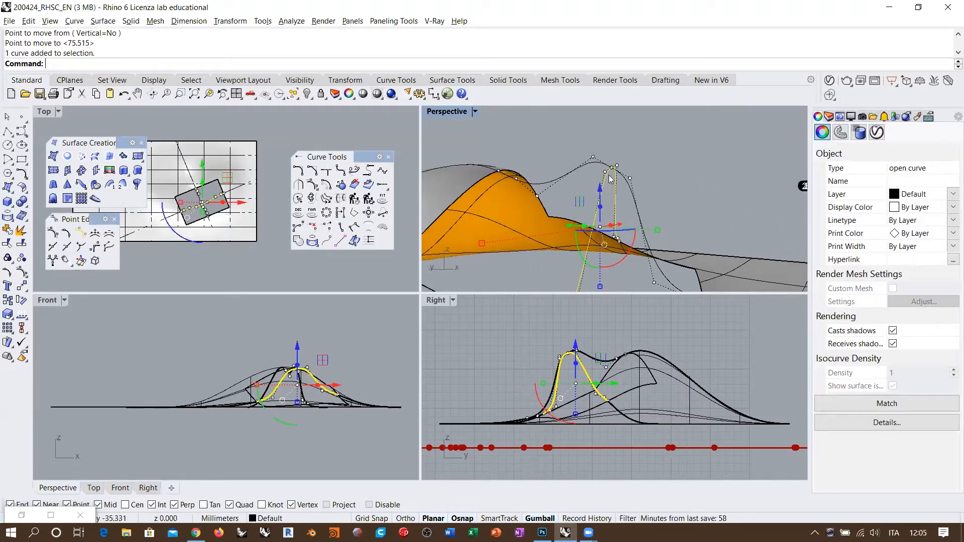
{"action": "right_click_drag", "start_coordinate": [611, 161], "coordinate": [595, 190]}
{"action": "scroll", "coordinate": [548, 209], "scroll_direction": "up", "scroll_amount": 4}
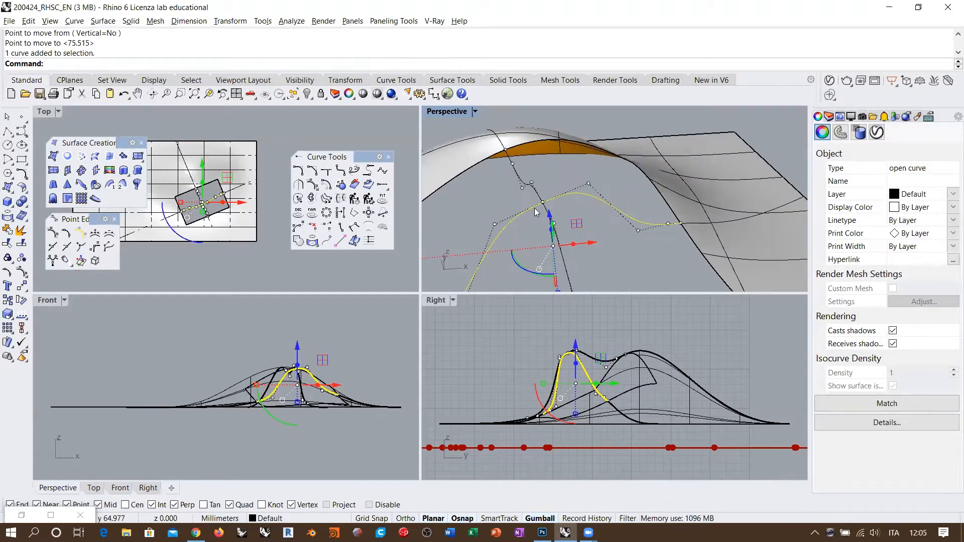
{"action": "right_click_drag", "start_coordinate": [619, 187], "coordinate": [698, 145]}
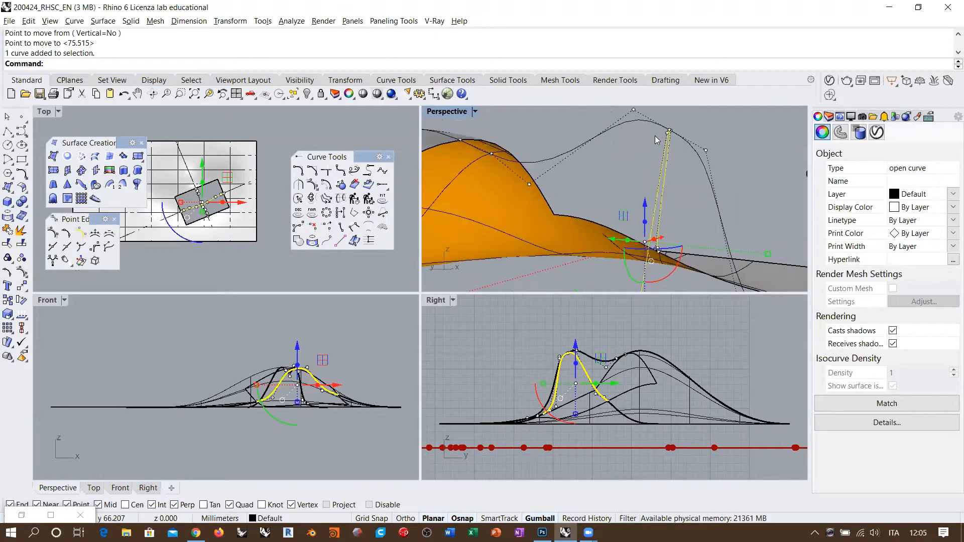
{"action": "scroll", "coordinate": [673, 134], "scroll_direction": "up", "scroll_amount": 5}
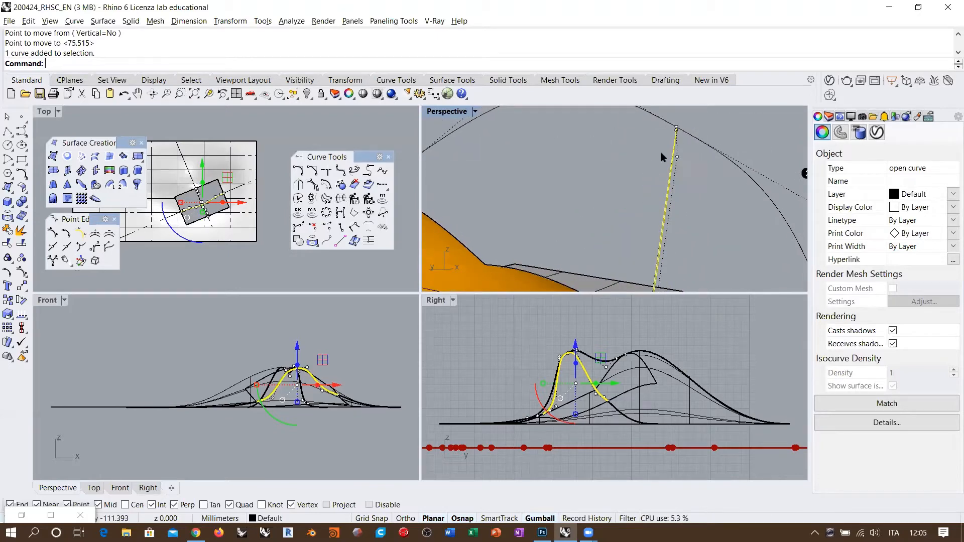
{"action": "left_click_drag", "start_coordinate": [660, 153], "coordinate": [697, 118]}
{"action": "left_click", "coordinate": [608, 156]}
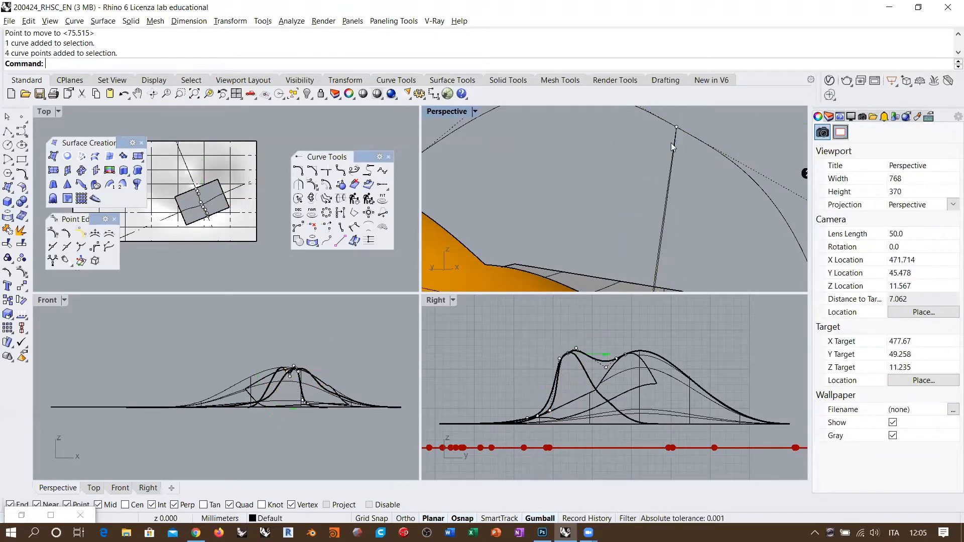
{"action": "mouse_move", "coordinate": [670, 143]}
{"action": "right_mouse_down"}
{"action": "mouse_move", "coordinate": [684, 146]}
{"action": "mouse_move", "coordinate": [659, 156]}
{"action": "right_mouse_up"}
{"action": "scroll", "coordinate": [729, 116], "scroll_direction": "up", "scroll_amount": 4}
{"action": "scroll", "coordinate": [647, 148], "scroll_direction": "up", "scroll_amount": 1}
{"action": "scroll", "coordinate": [642, 150], "scroll_direction": "down", "scroll_amount": 2}
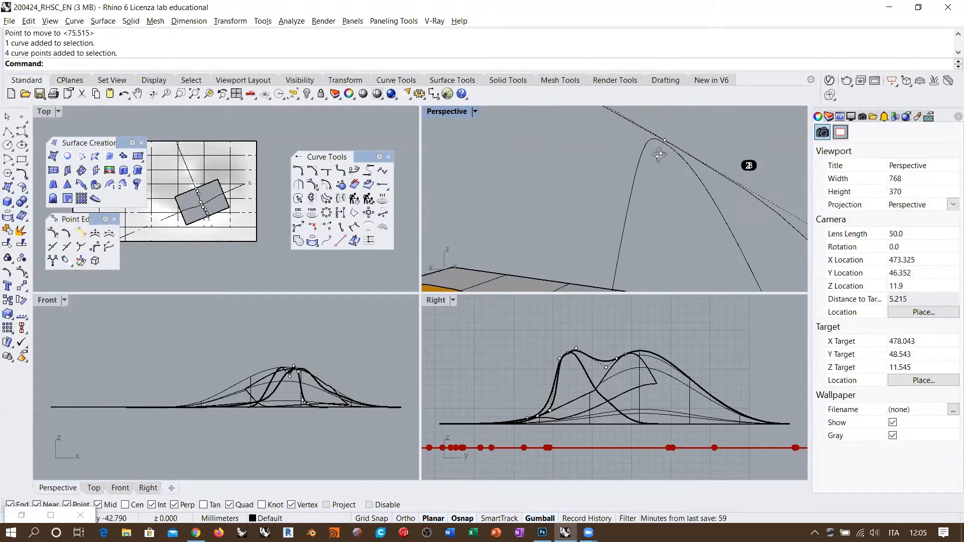
{"action": "scroll", "coordinate": [665, 146], "scroll_direction": "up", "scroll_amount": 1}
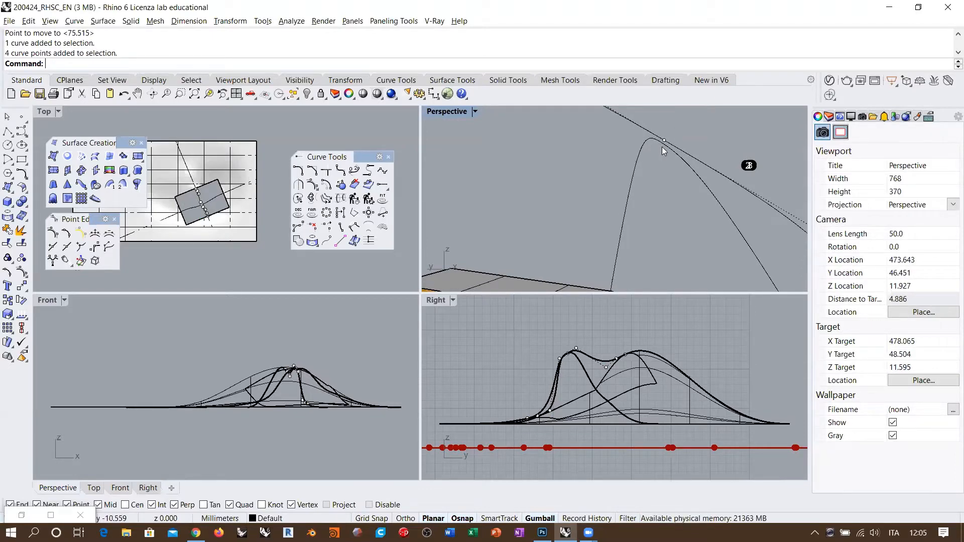
{"action": "scroll", "coordinate": [662, 147], "scroll_direction": "down", "scroll_amount": 15}
{"action": "right_click_drag", "start_coordinate": [636, 200], "coordinate": [640, 221]}
Step: Preview a network surface over the opening from its four edges and the two crossing curves, with curvature matching on every edge
{"action": "key", "text": "Escape"}
{"action": "right_click_drag", "start_coordinate": [641, 221], "coordinate": [604, 192], "text": "shift"}
{"action": "right_click_drag", "start_coordinate": [604, 192], "coordinate": [615, 204]}
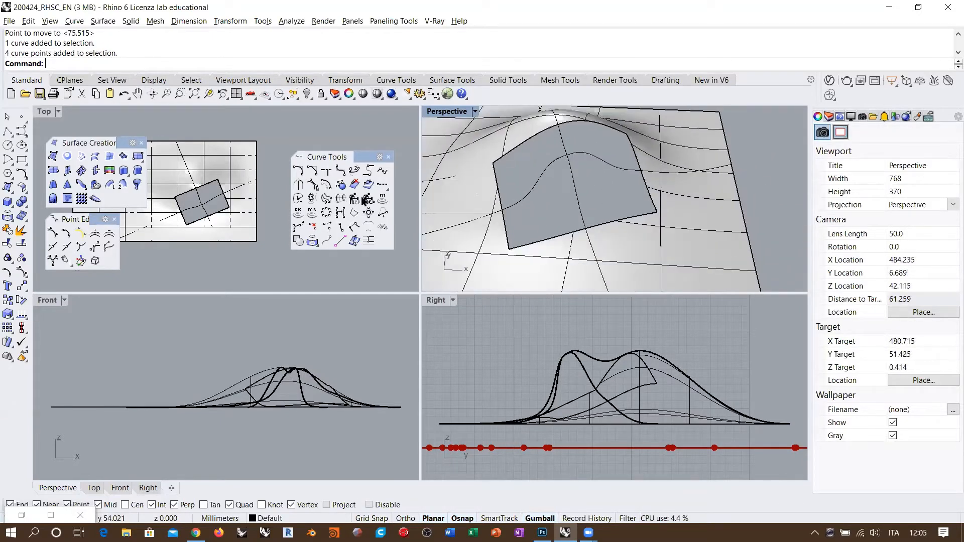
{"action": "left_click", "coordinate": [80, 156]}
{"action": "left_click", "coordinate": [512, 242]}
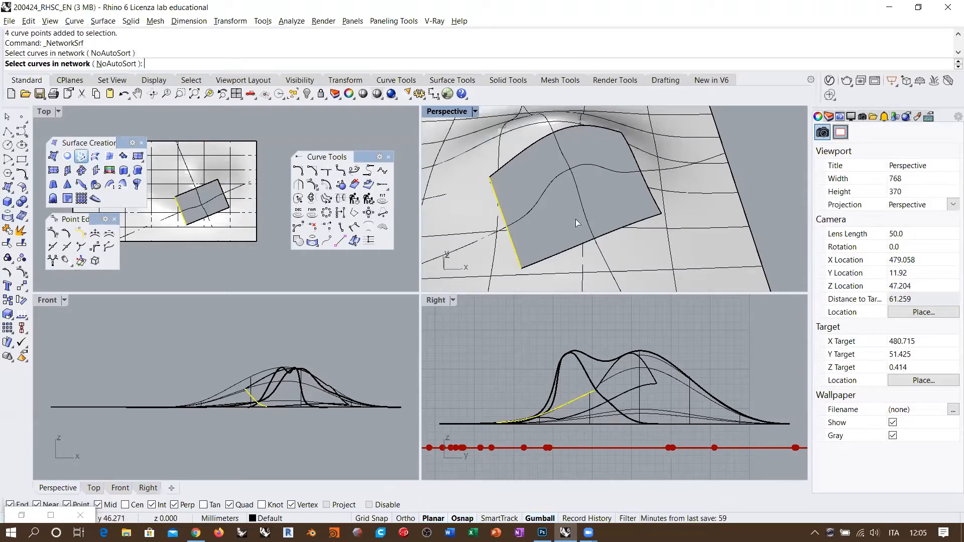
{"action": "left_click", "coordinate": [586, 216]}
{"action": "left_click", "coordinate": [650, 196]}
{"action": "left_click", "coordinate": [572, 246]}
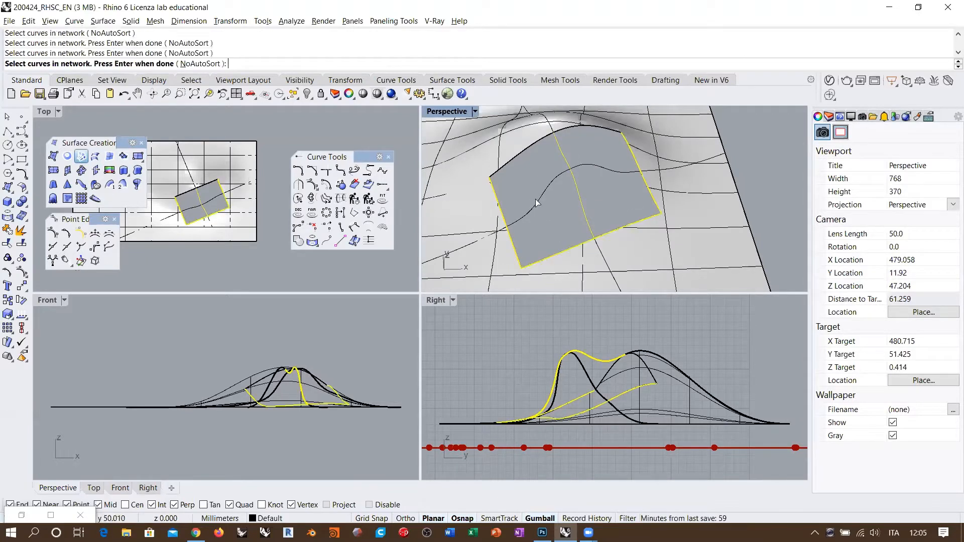
{"action": "left_click", "coordinate": [540, 200]}
{"action": "key", "text": "Return"}
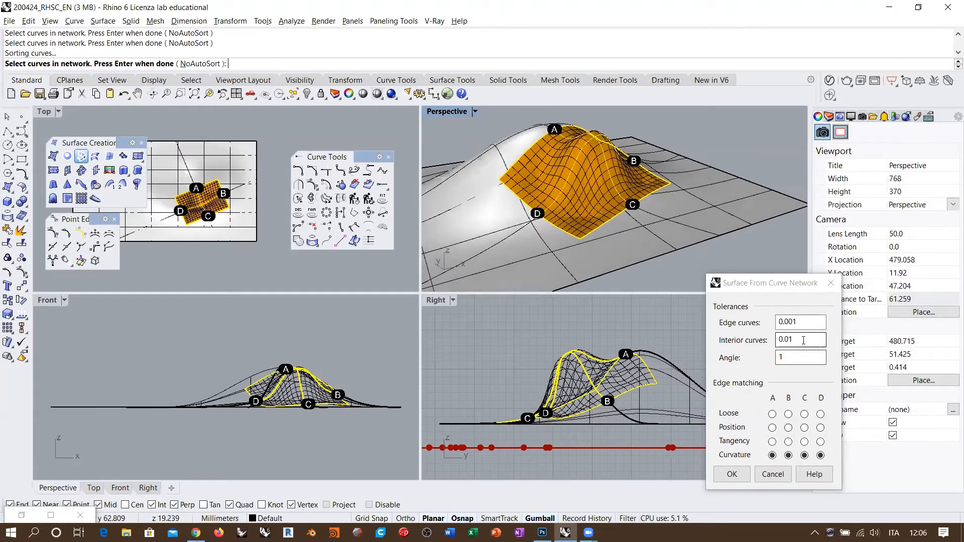
Step: Examine the network preview against its 0.01 interior curve tolerance, cancel the surface and deselect the curves
{"action": "left_click", "coordinate": [766, 359]}
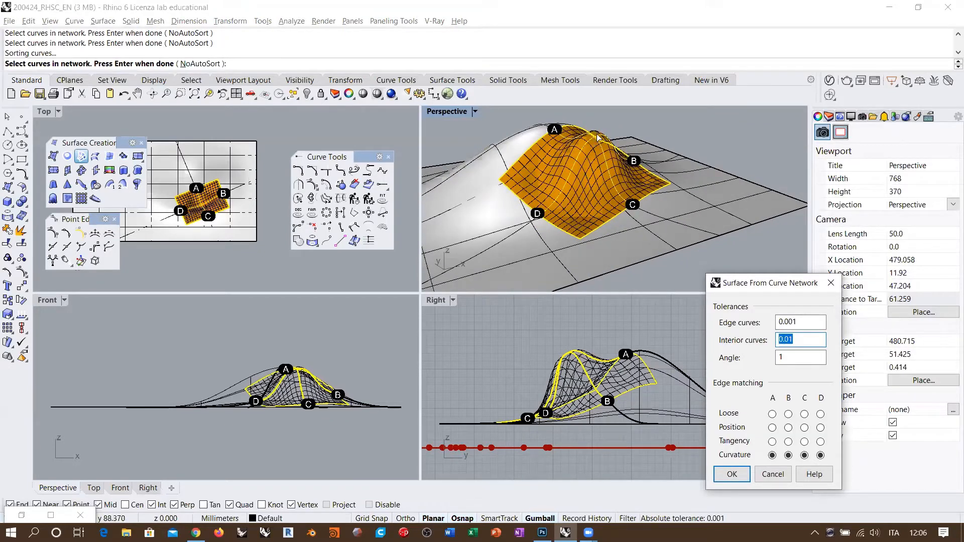
{"action": "double_click", "coordinate": [814, 340]}
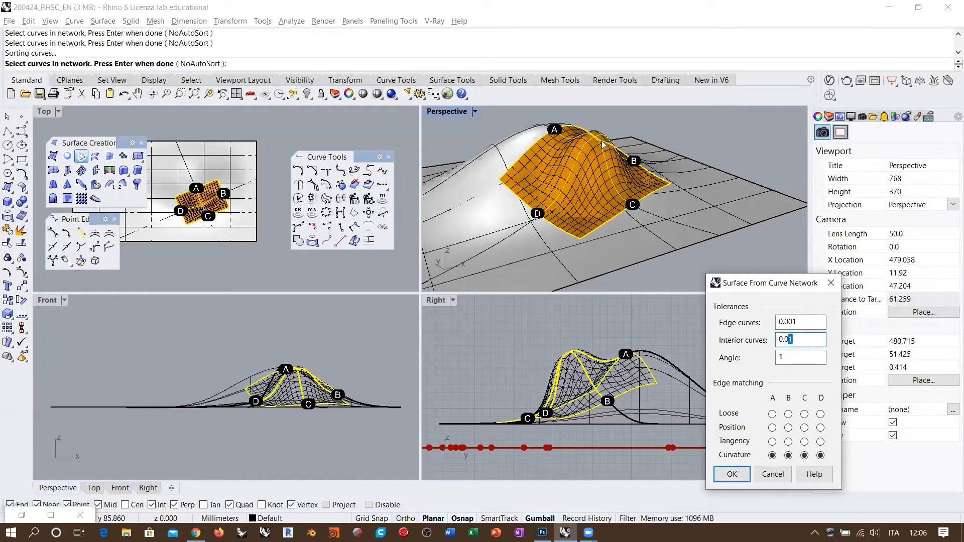
{"action": "right_click_drag", "start_coordinate": [600, 144], "coordinate": [576, 153]}
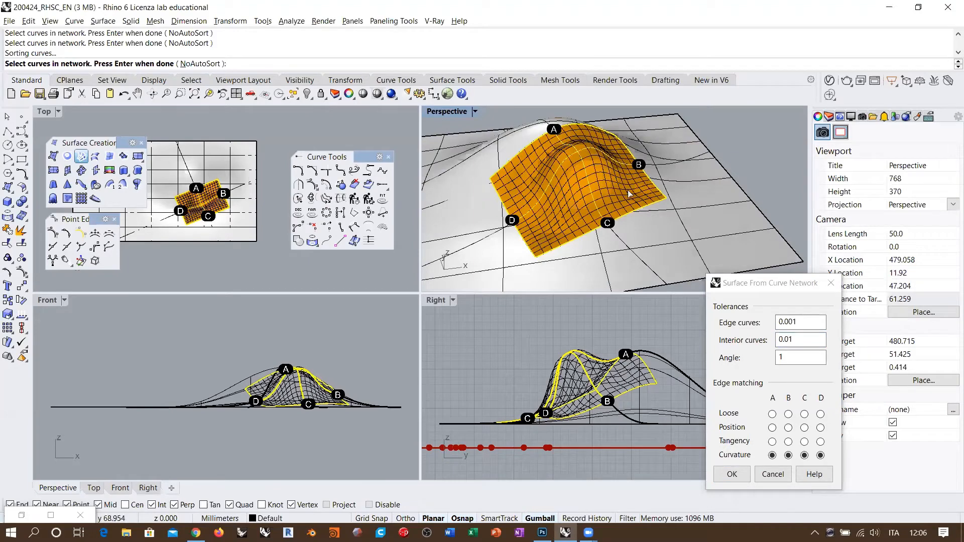
{"action": "left_click", "coordinate": [773, 474]}
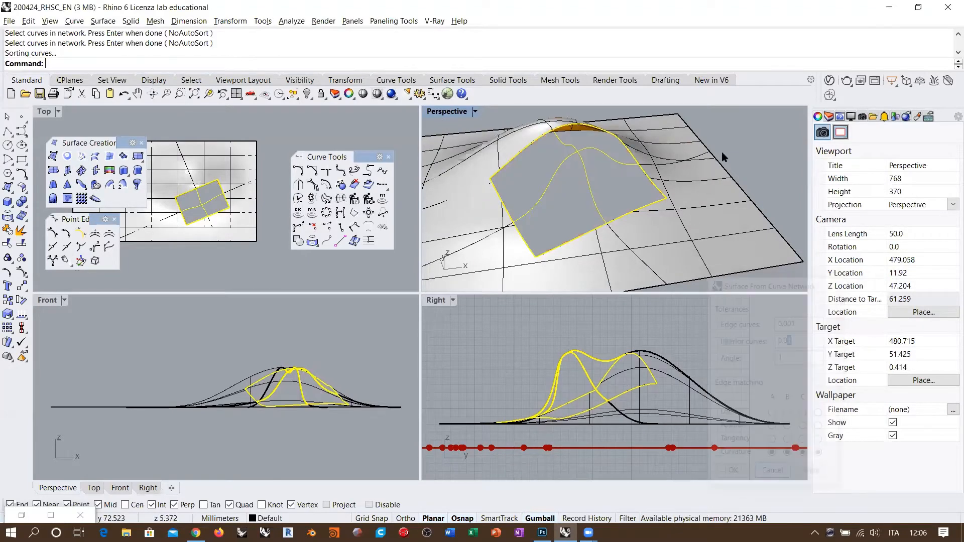
{"action": "right_click_drag", "start_coordinate": [725, 157], "coordinate": [554, 195]}
{"action": "left_click", "coordinate": [584, 173]}
{"action": "key", "text": "Escape"}
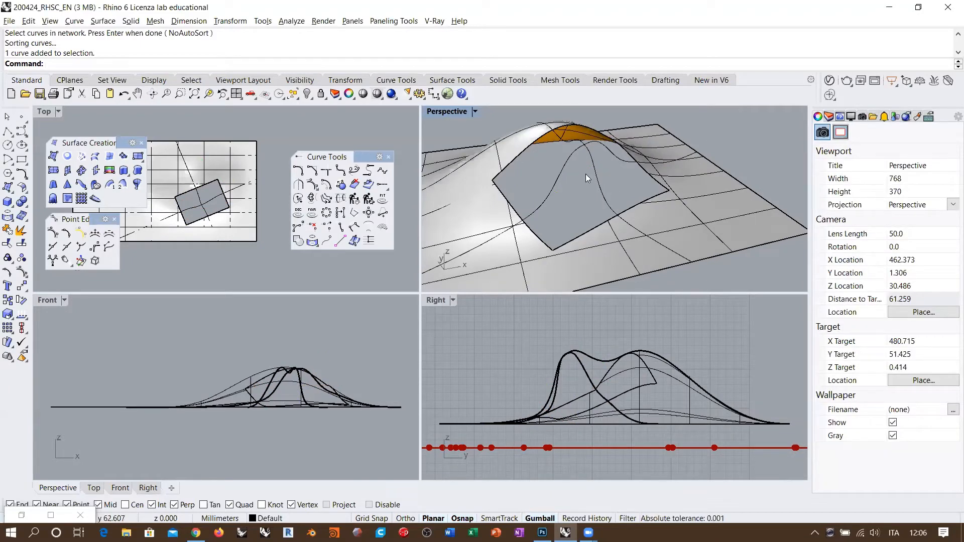
Step: Preview the curvature-matched network surface again from the same four opening edges and both crossing curves
{"action": "right_click_drag", "start_coordinate": [595, 179], "coordinate": [567, 200]}
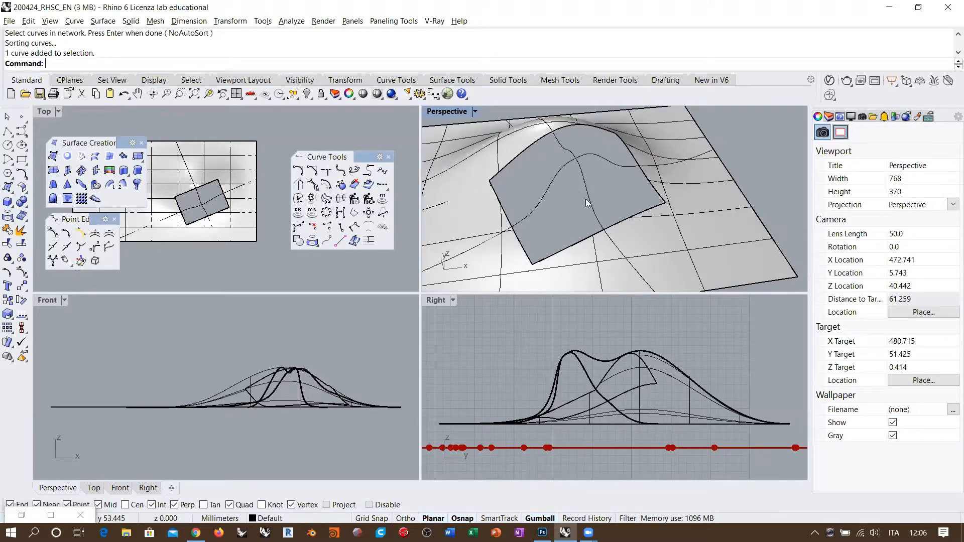
{"action": "right_click_drag", "start_coordinate": [606, 177], "coordinate": [586, 171]}
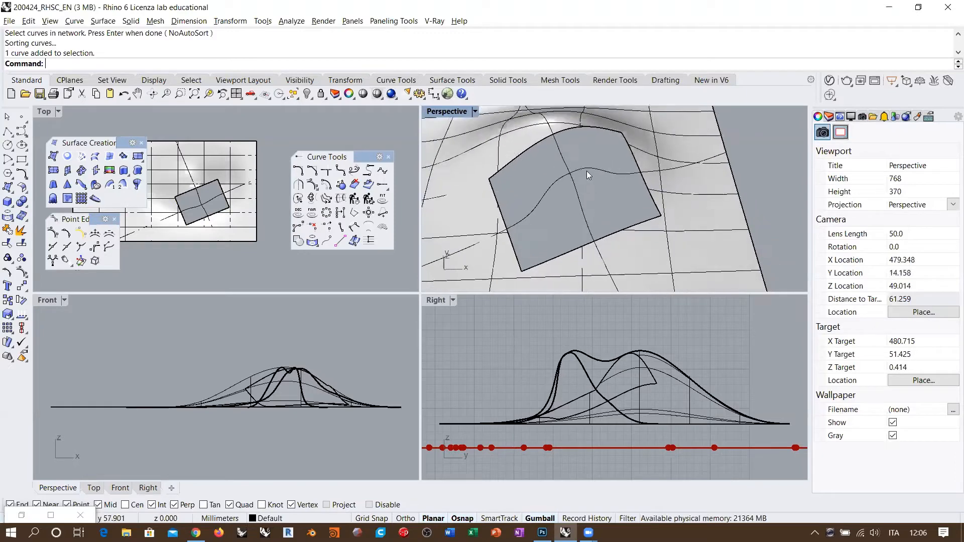
{"action": "scroll", "coordinate": [592, 181], "scroll_direction": "down", "scroll_amount": 3}
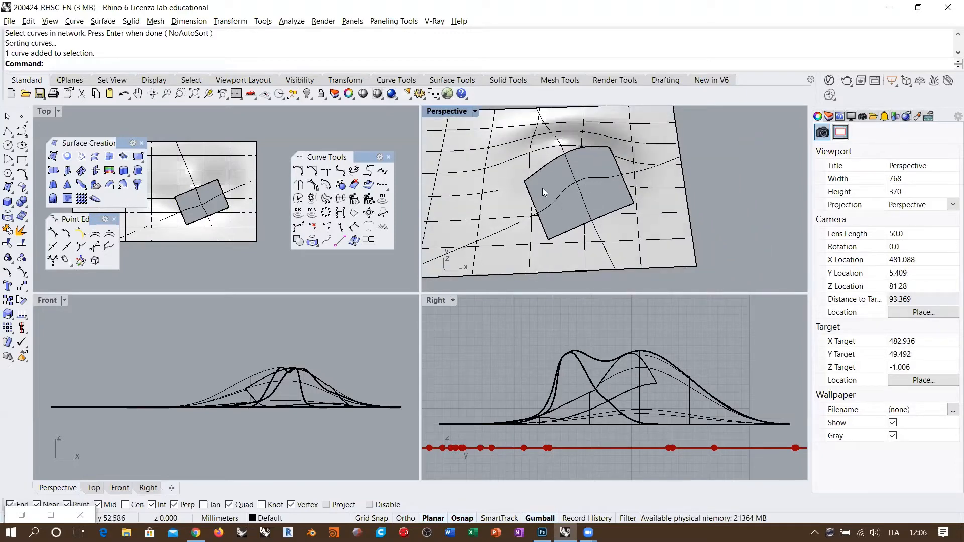
{"action": "left_click", "coordinate": [82, 155]}
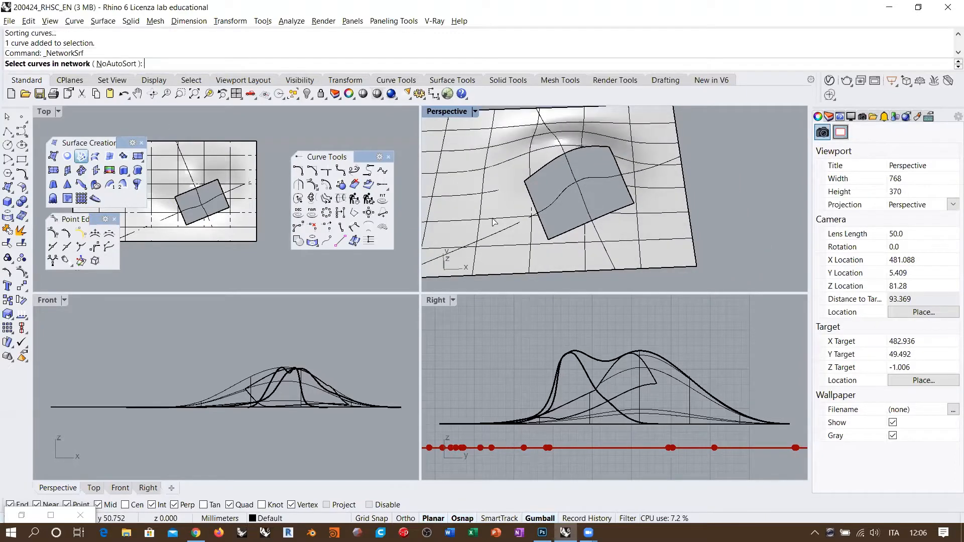
{"action": "left_click", "coordinate": [542, 224]}
{"action": "left_click", "coordinate": [587, 208]}
{"action": "left_click", "coordinate": [628, 194]}
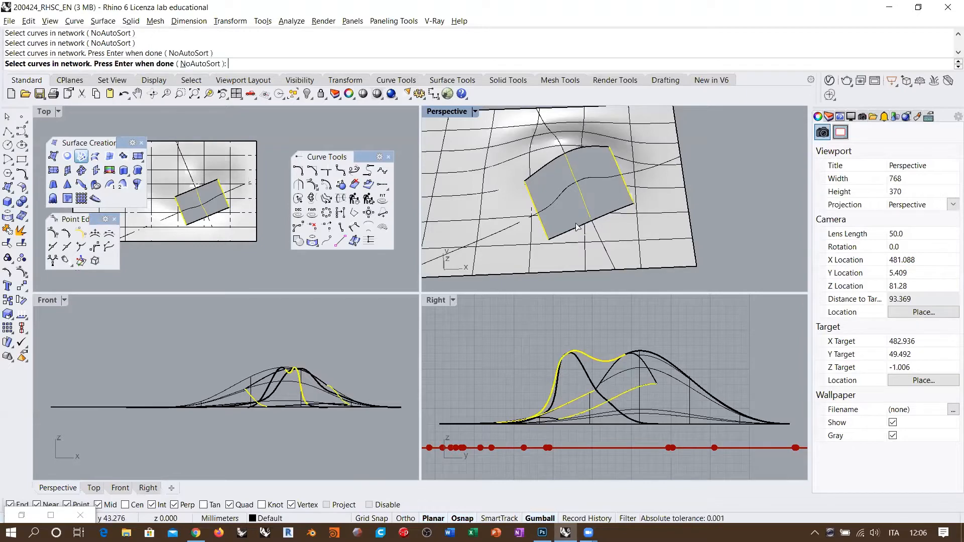
{"action": "left_click", "coordinate": [578, 227]}
{"action": "left_click", "coordinate": [567, 162]}
{"action": "key", "text": "Return"}
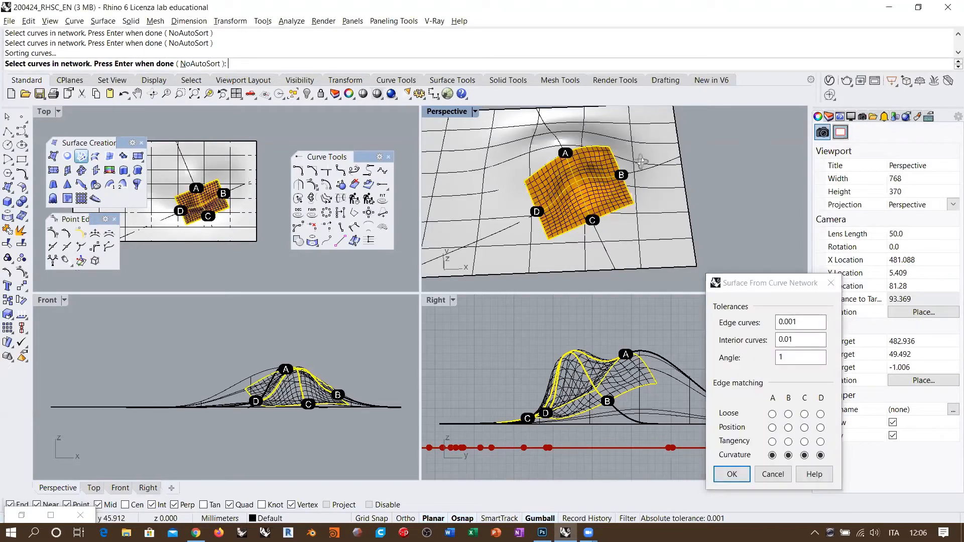
Step: Examine the network preview's shape along the opening edges and over the hump from several sides, and discard it
{"action": "right_click_drag", "start_coordinate": [578, 165], "coordinate": [638, 172]}
{"action": "scroll", "coordinate": [590, 187], "scroll_direction": "up", "scroll_amount": 3}
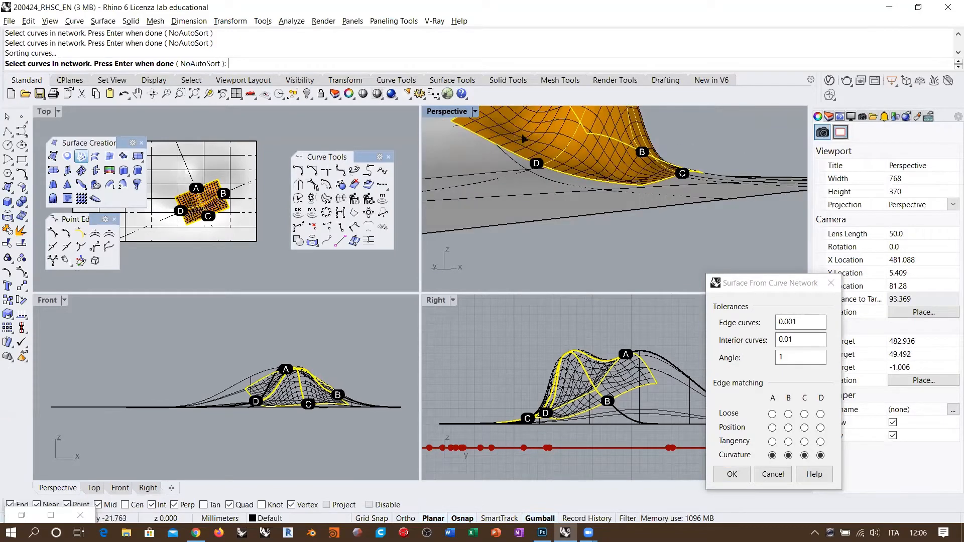
{"action": "right_click_drag", "start_coordinate": [557, 156], "coordinate": [538, 224]}
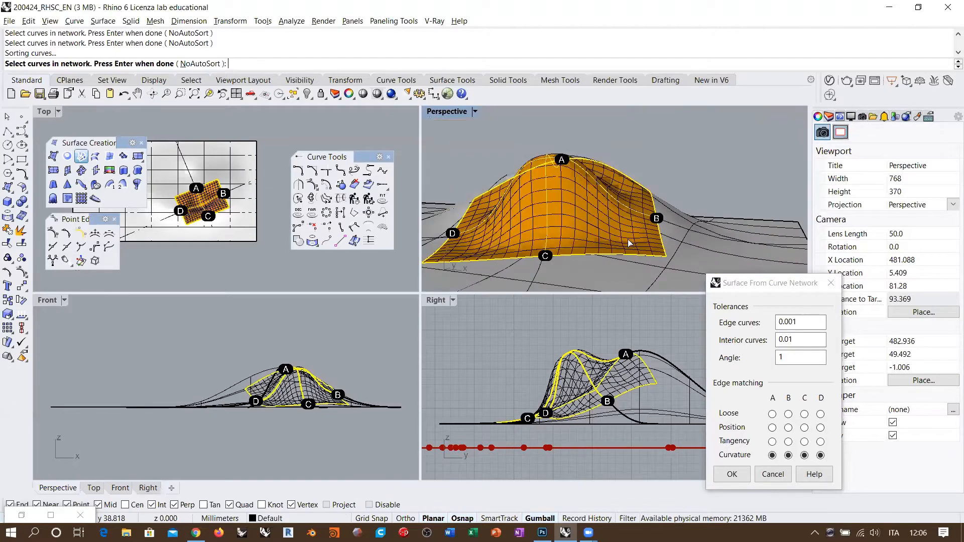
{"action": "right_click_drag", "start_coordinate": [629, 242], "coordinate": [568, 174]}
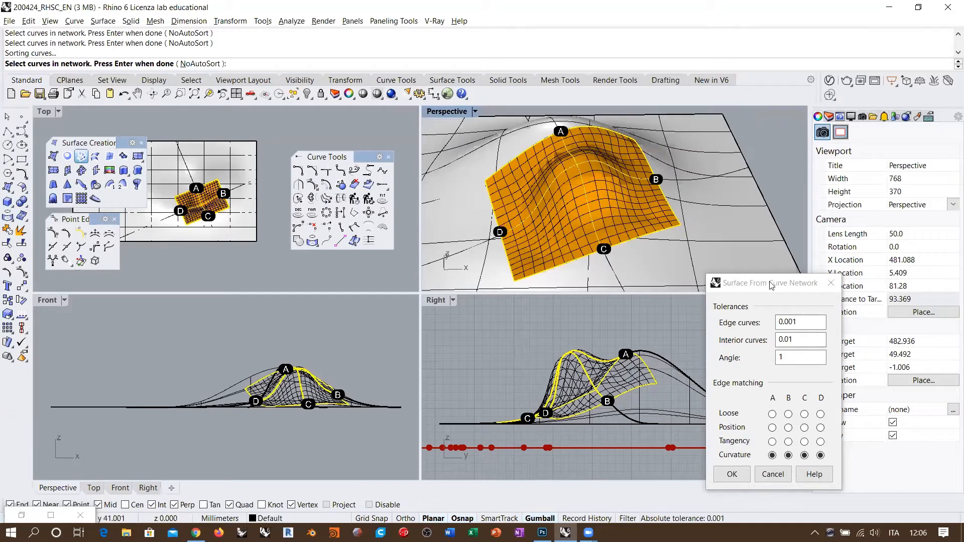
{"action": "left_click_drag", "start_coordinate": [772, 285], "coordinate": [741, 254]}
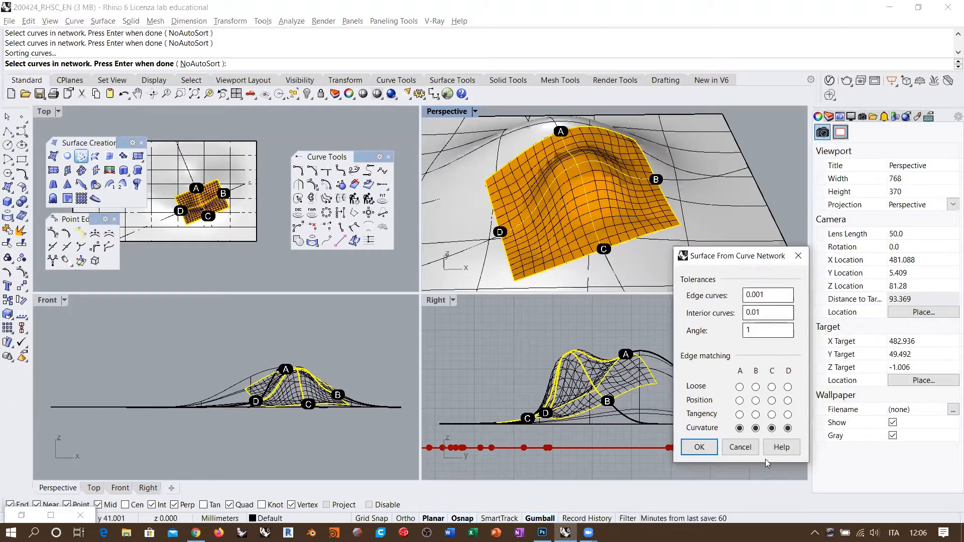
{"action": "left_click", "coordinate": [740, 447]}
Step: Create a Patch surface from the opening edges and both crossing curves with 20 U and V spans, stiffness 1, adjusted tangency and automatic trim
{"action": "right_click_drag", "start_coordinate": [572, 193], "coordinate": [604, 186]}
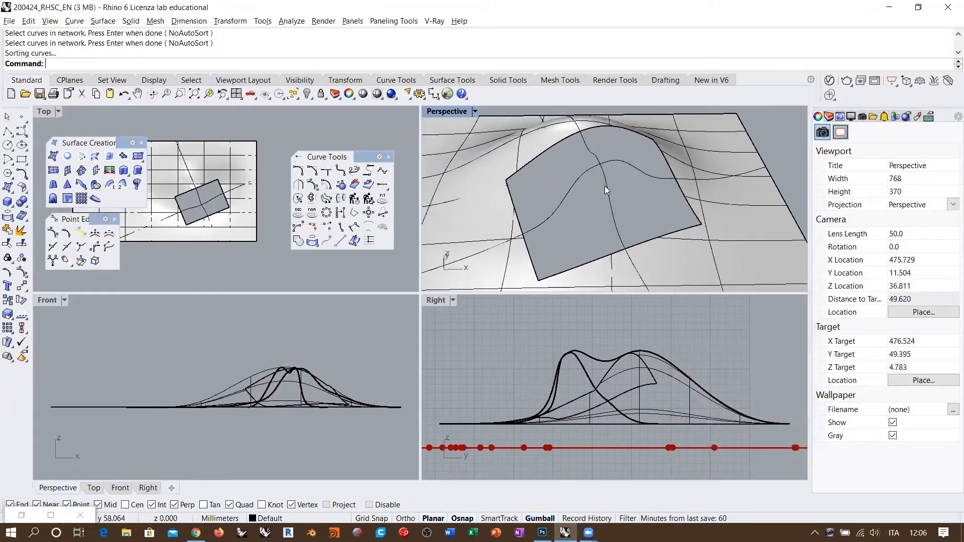
{"action": "scroll", "coordinate": [605, 186], "scroll_direction": "down", "scroll_amount": 5}
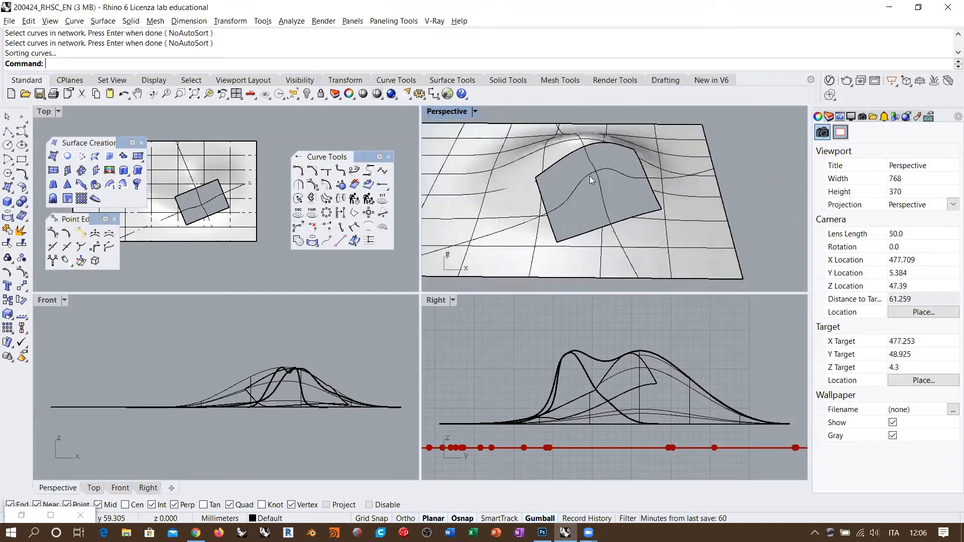
{"action": "left_click", "coordinate": [122, 156]}
{"action": "left_click_drag", "start_coordinate": [520, 283], "coordinate": [651, 145]}
{"action": "key", "text": "Return"}
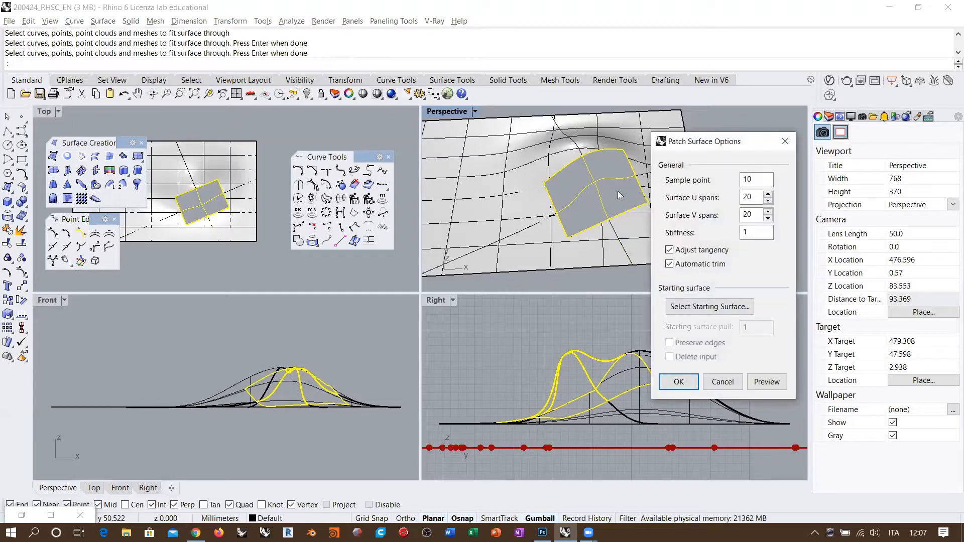
{"action": "left_click", "coordinate": [766, 381]}
{"action": "scroll", "coordinate": [611, 172], "scroll_direction": "up", "scroll_amount": 3}
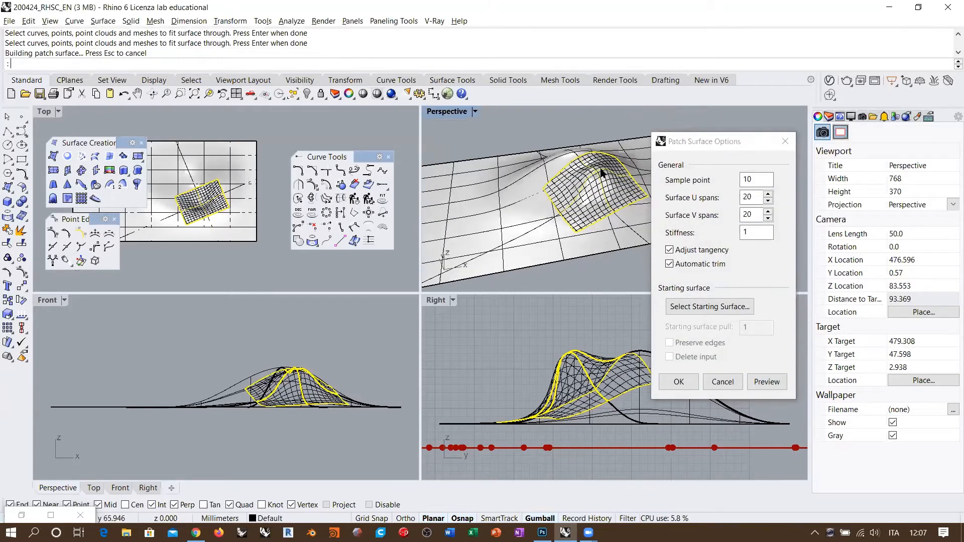
{"action": "right_click_drag", "start_coordinate": [612, 172], "coordinate": [482, 219]}
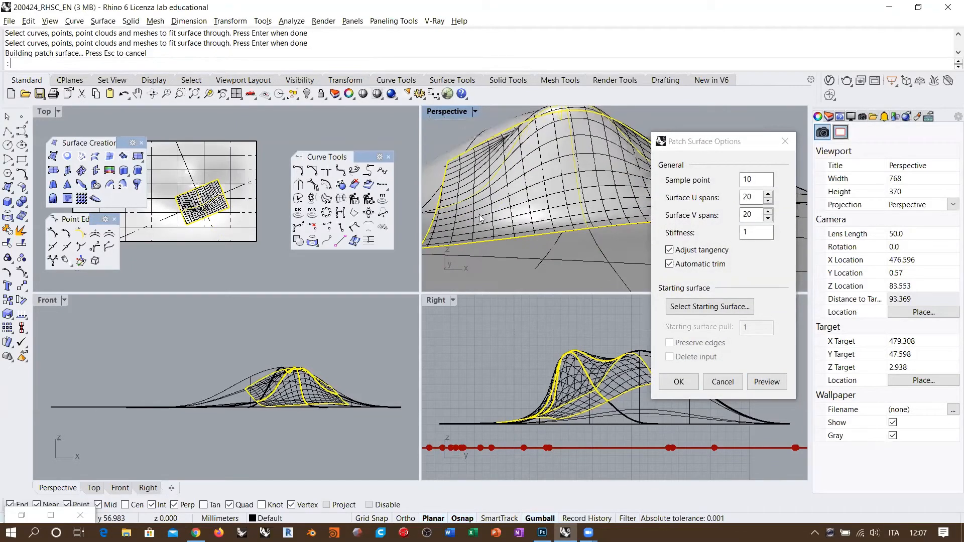
{"action": "right_click_drag", "start_coordinate": [529, 191], "coordinate": [609, 198]}
{"action": "key", "text": "Return"}
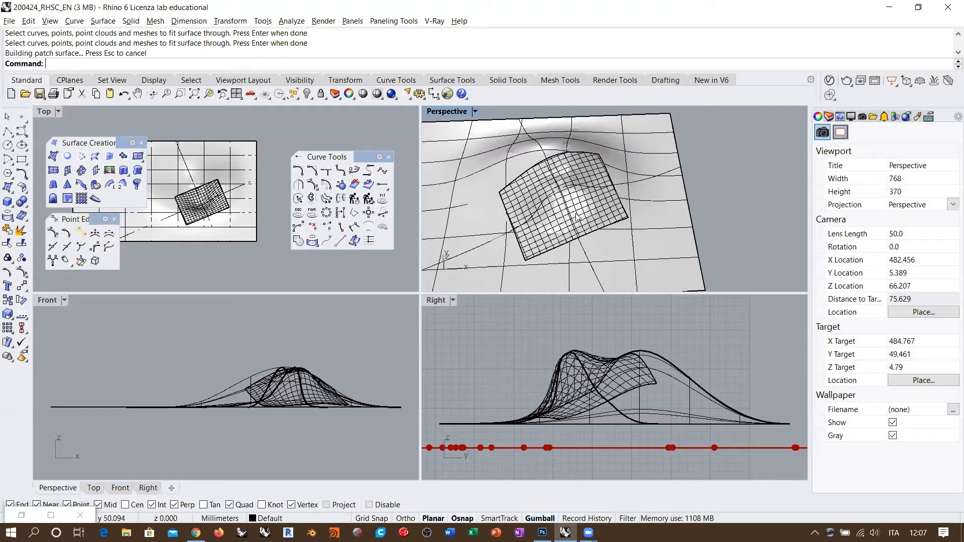
Step: Show the patch surface's control points, examine their layout around its trimmed edges, and hide them again
{"action": "scroll", "coordinate": [577, 217], "scroll_direction": "up", "scroll_amount": 2}
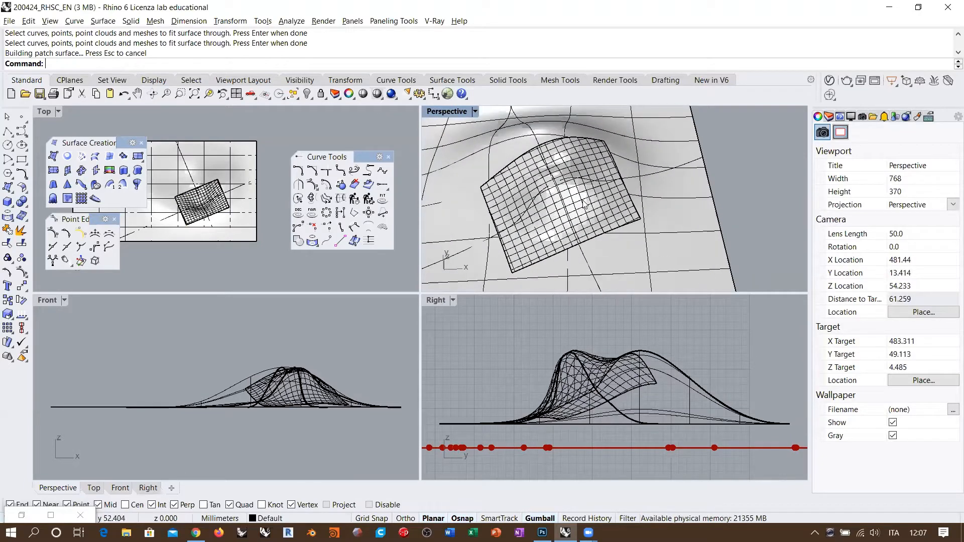
{"action": "left_click", "coordinate": [596, 206]}
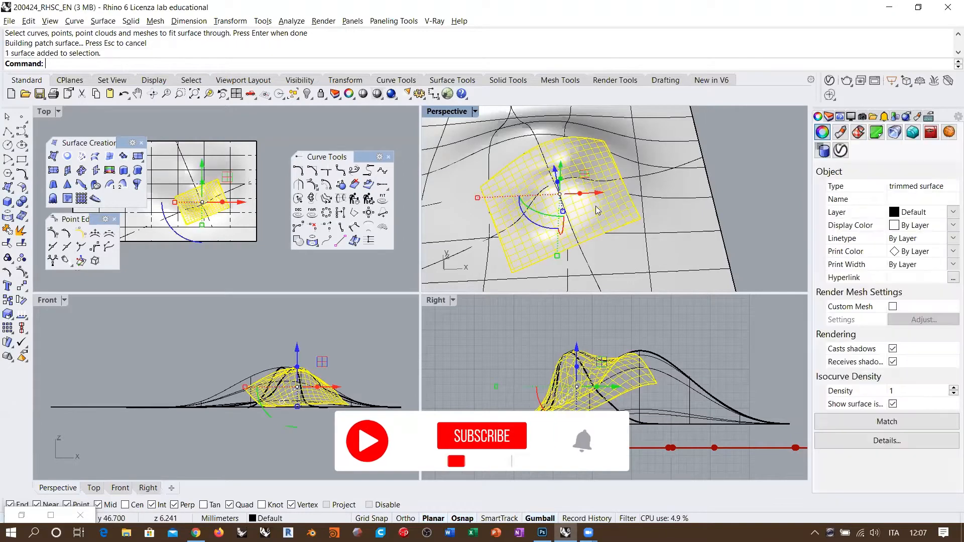
{"action": "left_click", "coordinate": [763, 186]}
{"action": "right_click_drag", "start_coordinate": [721, 226], "coordinate": [536, 233]}
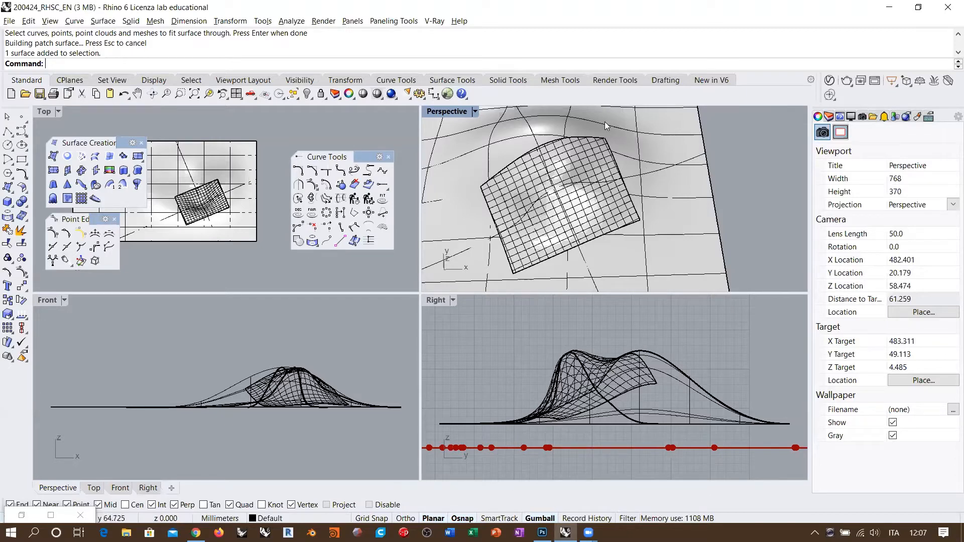
{"action": "left_click", "coordinate": [585, 209]}
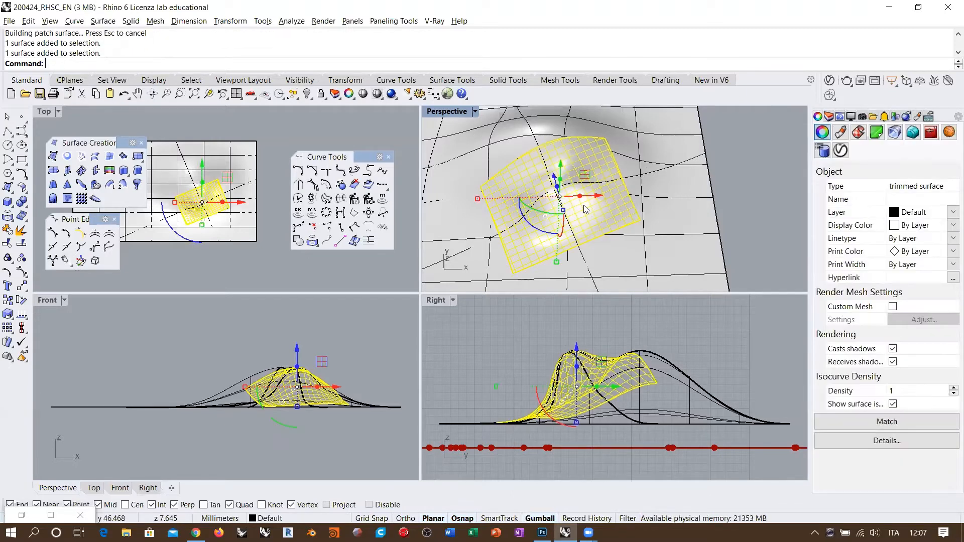
{"action": "key", "text": "F10"}
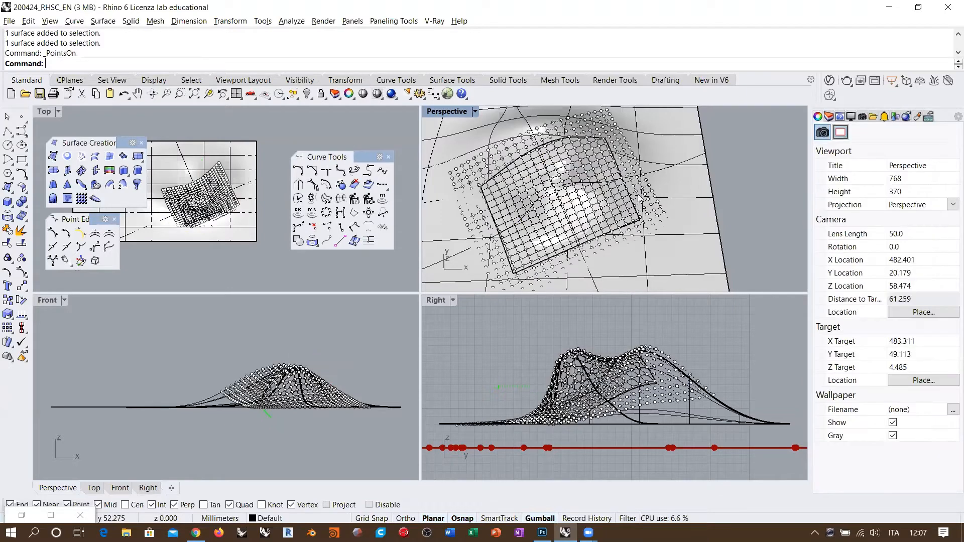
{"action": "scroll", "coordinate": [633, 195], "scroll_direction": "down", "scroll_amount": 4}
{"action": "right_click_drag", "start_coordinate": [627, 201], "coordinate": [620, 171]}
{"action": "scroll", "coordinate": [594, 215], "scroll_direction": "up", "scroll_amount": 4}
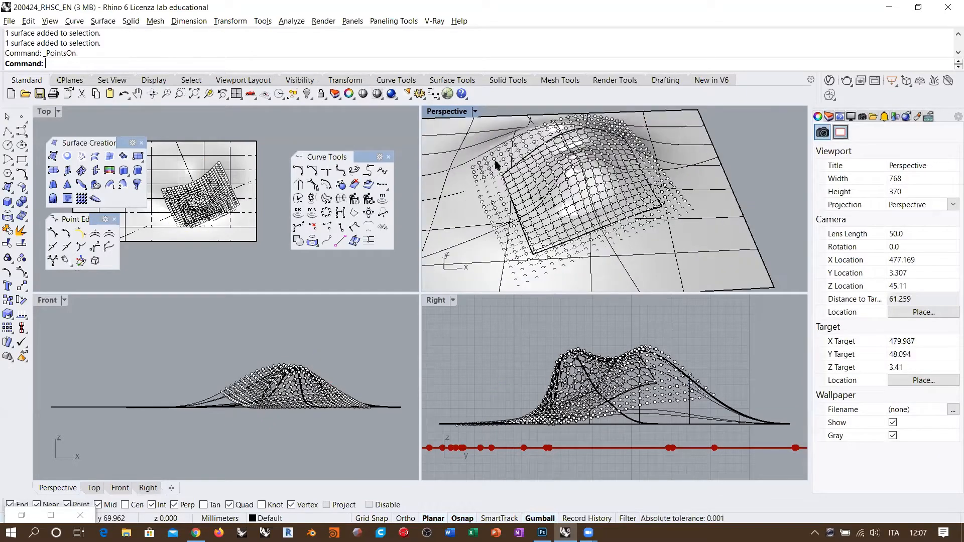
{"action": "right_click_drag", "start_coordinate": [558, 222], "coordinate": [478, 156]}
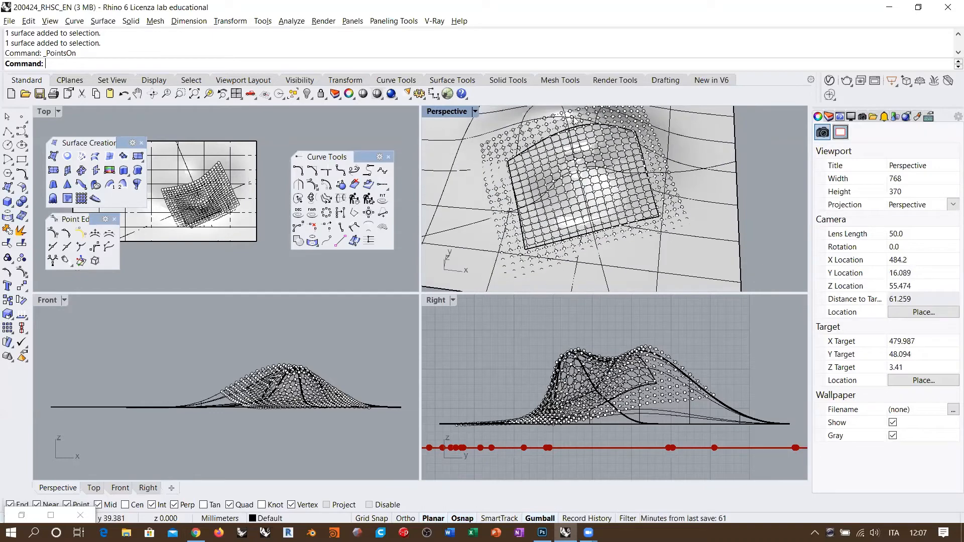
{"action": "key", "text": "Escape"}
Step: Shrink the untrimmed base of the patch surface to its trimmed boundary with ShrinkTrimmedSrf
{"action": "left_click", "coordinate": [565, 209]}
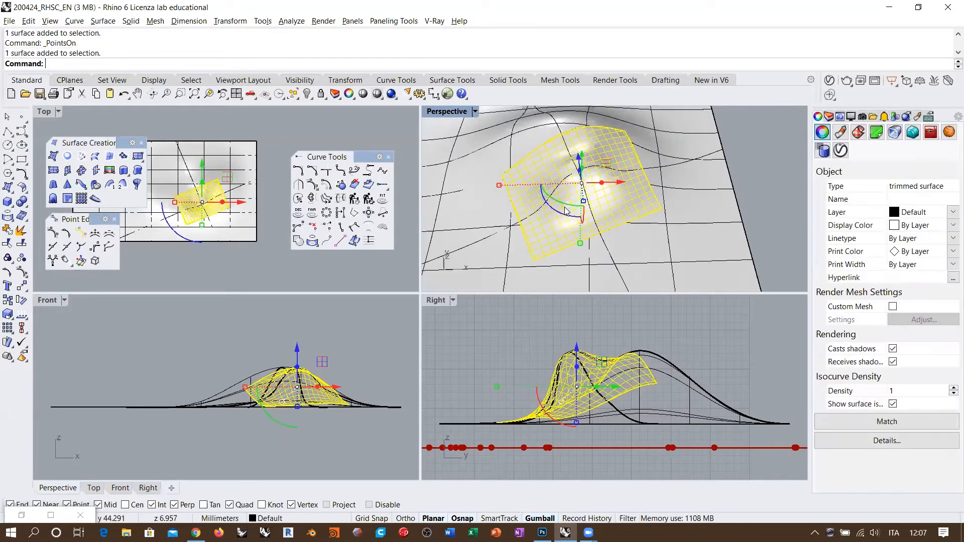
{"action": "type", "text": "ShrinkTrimmedSrf"}
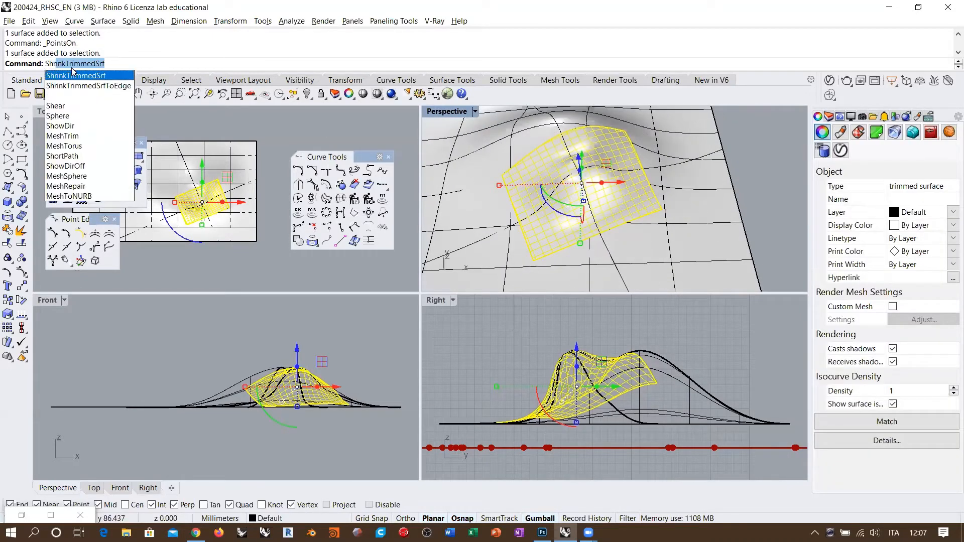
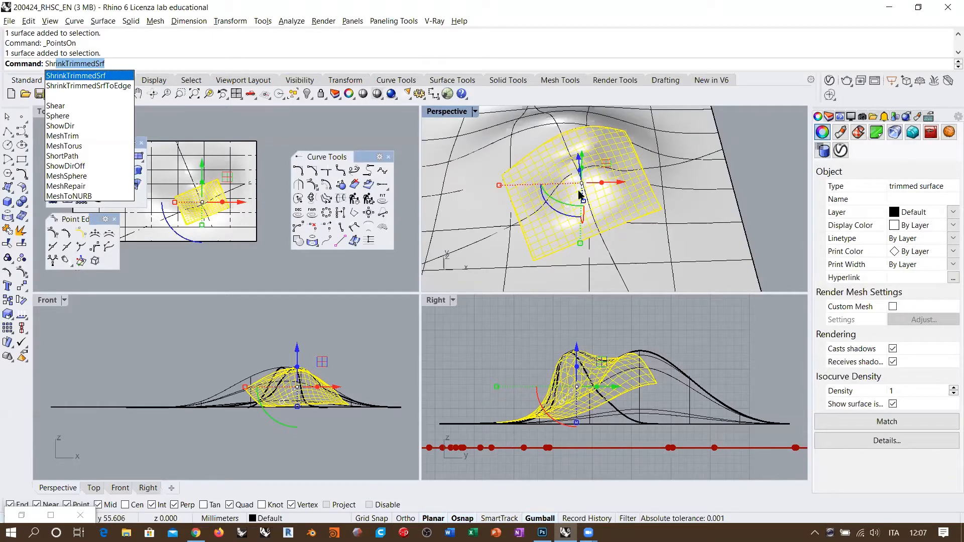
{"action": "key", "text": "Return"}
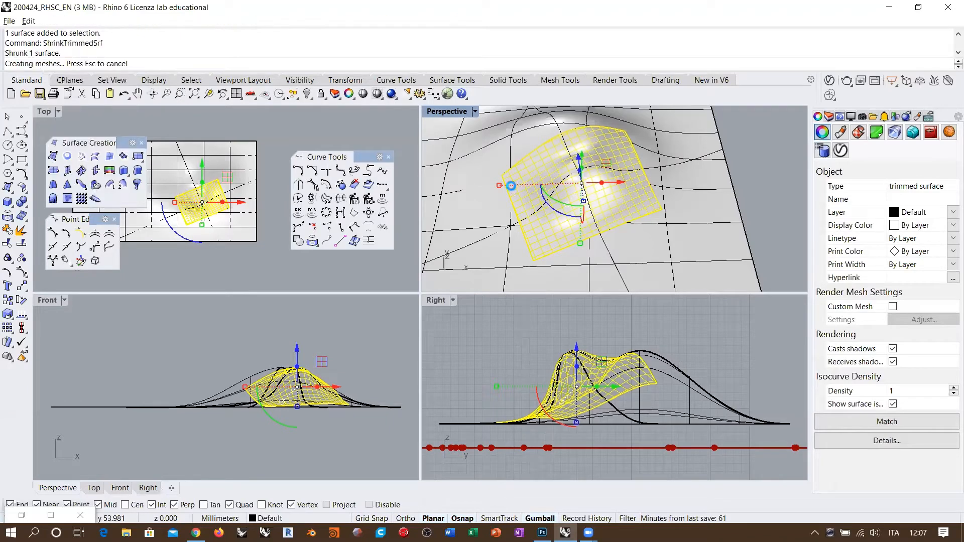
Step: Show the shrunk patch surface's control points, examine their rows along the trimmed edges, and hide them again
{"action": "key", "text": "F10"}
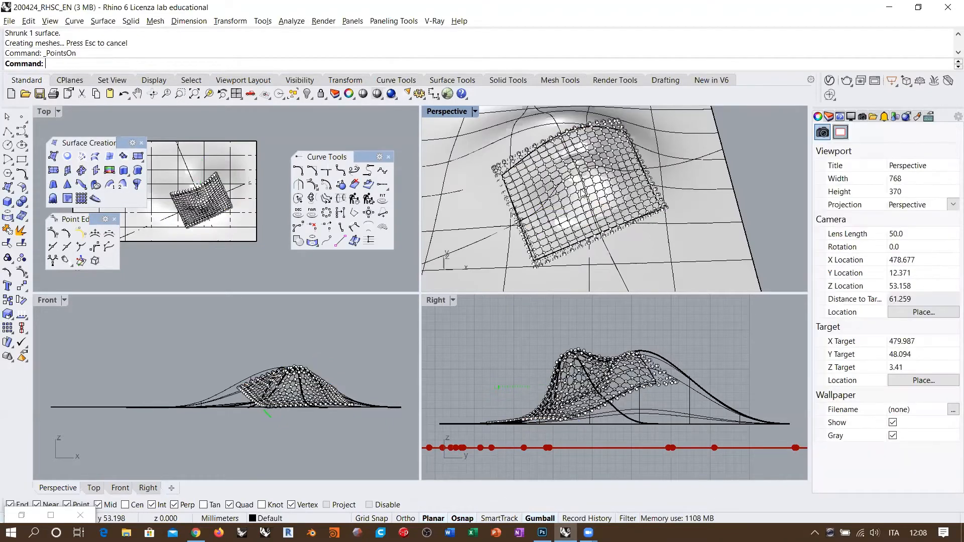
{"action": "right_click_drag", "start_coordinate": [547, 184], "coordinate": [537, 224]}
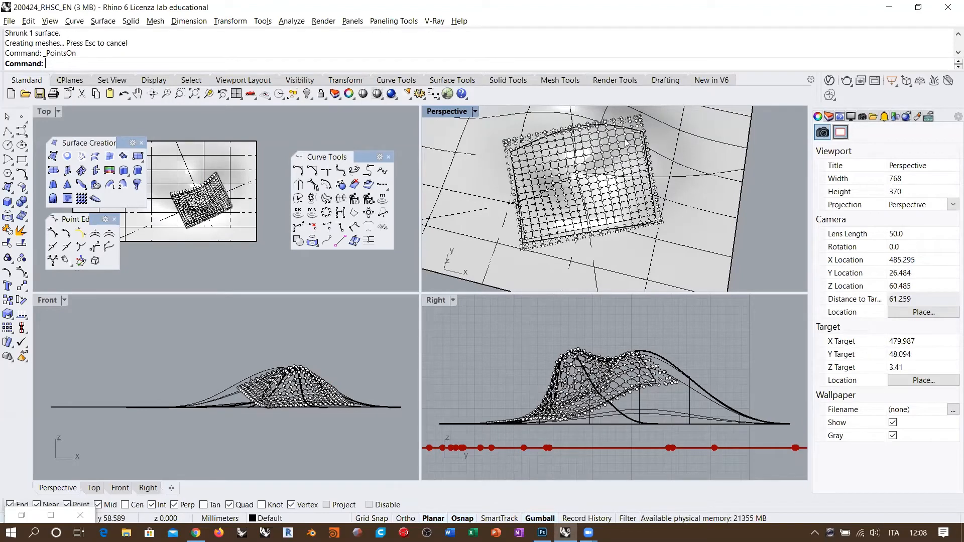
{"action": "scroll", "coordinate": [588, 161], "scroll_direction": "up", "scroll_amount": 5}
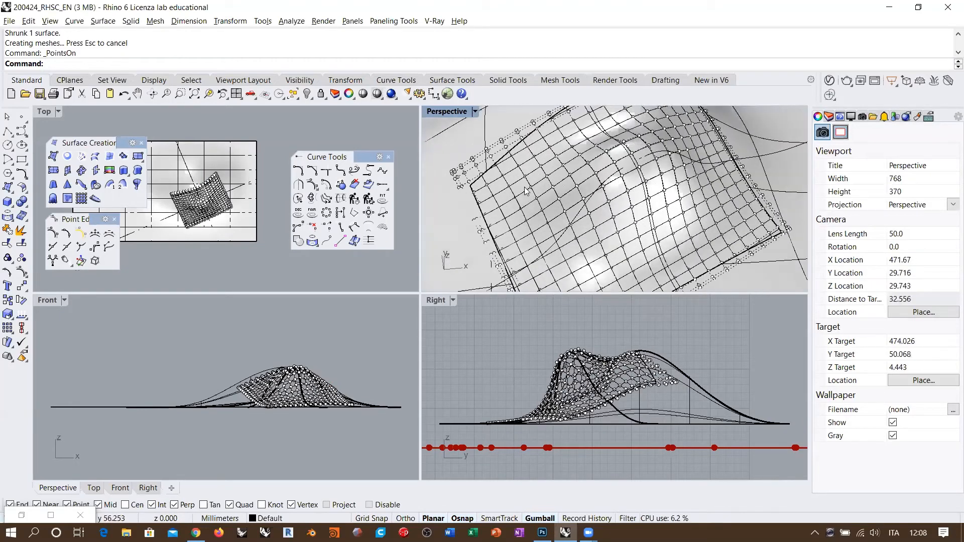
{"action": "right_click_drag", "start_coordinate": [526, 192], "coordinate": [537, 241]}
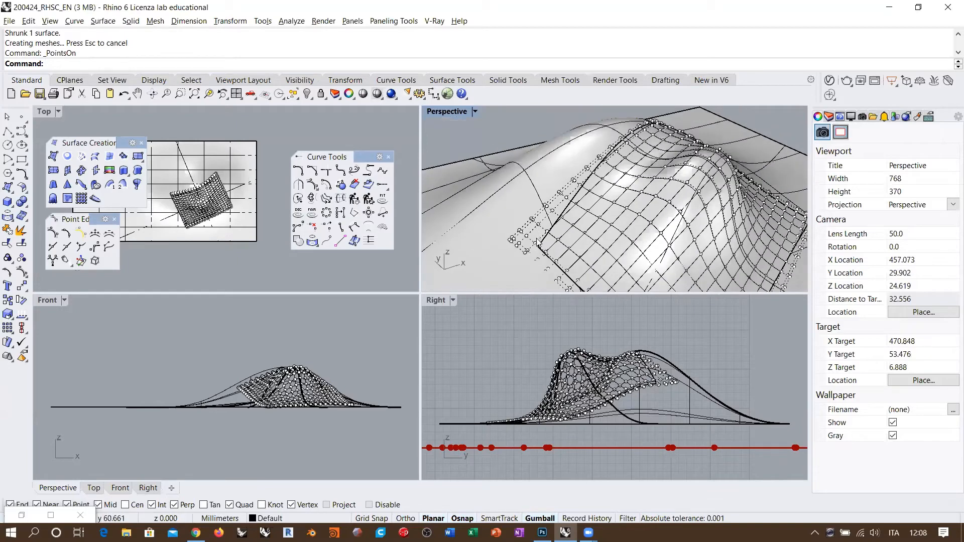
{"action": "scroll", "coordinate": [533, 243], "scroll_direction": "up", "scroll_amount": 3}
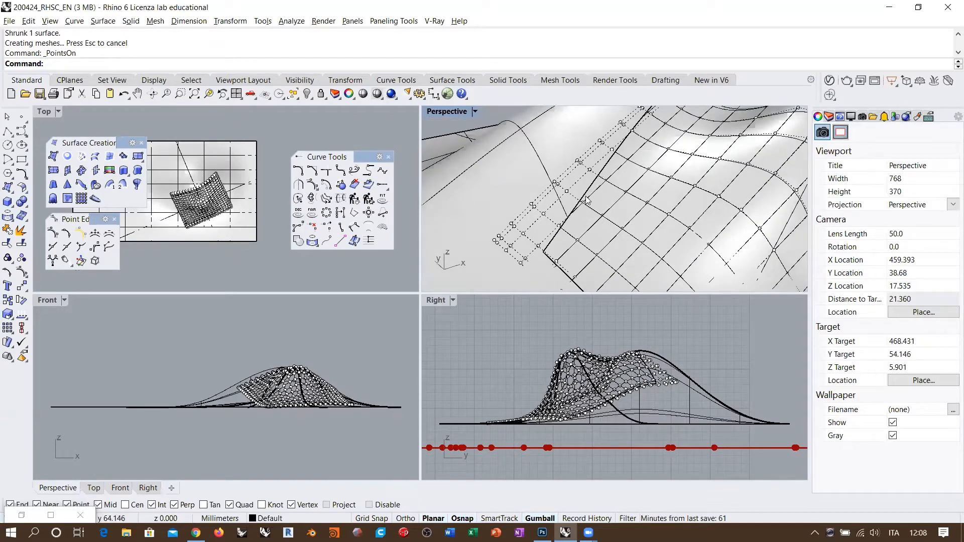
{"action": "scroll", "coordinate": [556, 190], "scroll_direction": "down", "scroll_amount": 10}
{"action": "right_click_drag", "start_coordinate": [642, 180], "coordinate": [545, 211]}
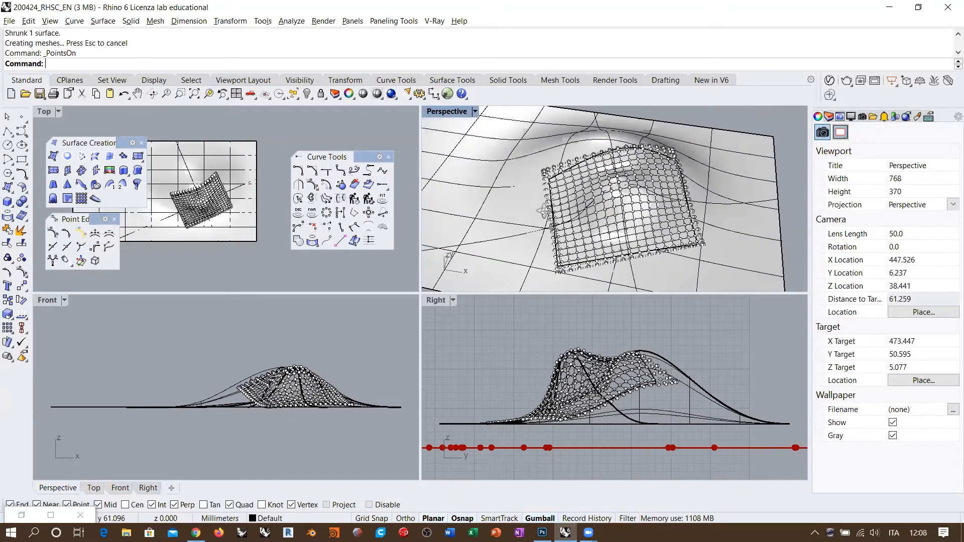
{"action": "right_click_drag", "start_coordinate": [616, 200], "coordinate": [674, 218]}
{"action": "key", "text": "Escape"}
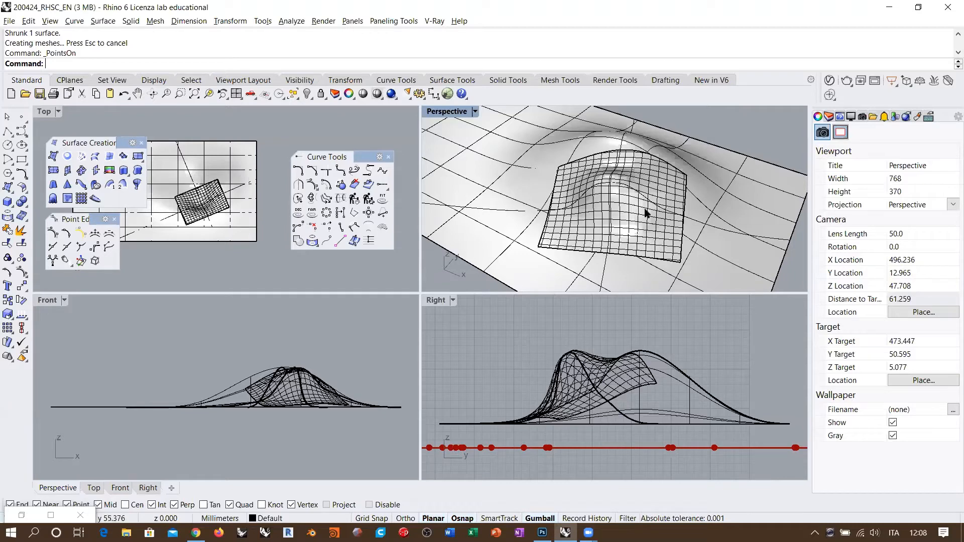
Step: Examine how the shrunk patch fits the surrounding hill surface from several angles and distances
{"action": "right_click_drag", "start_coordinate": [645, 214], "coordinate": [664, 192]}
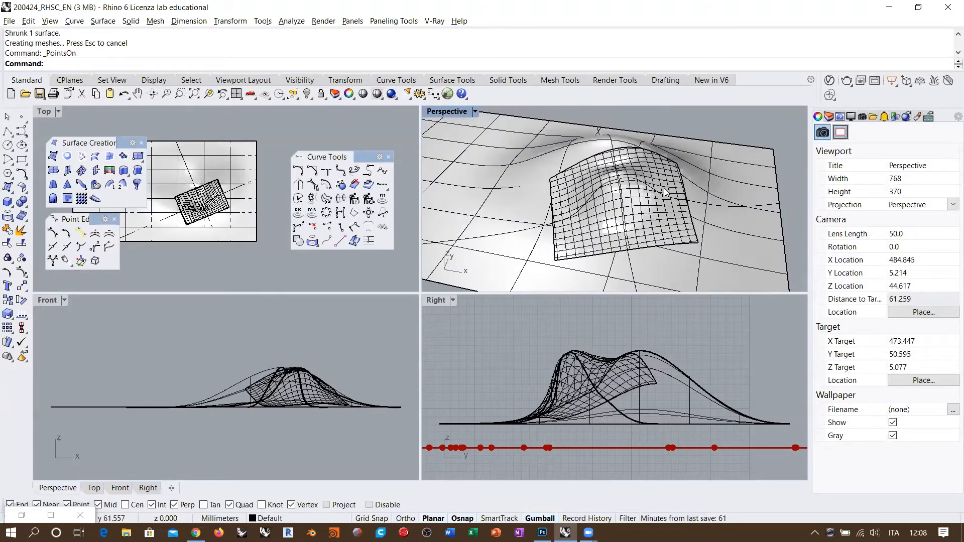
{"action": "scroll", "coordinate": [664, 192], "scroll_direction": "down", "scroll_amount": 2}
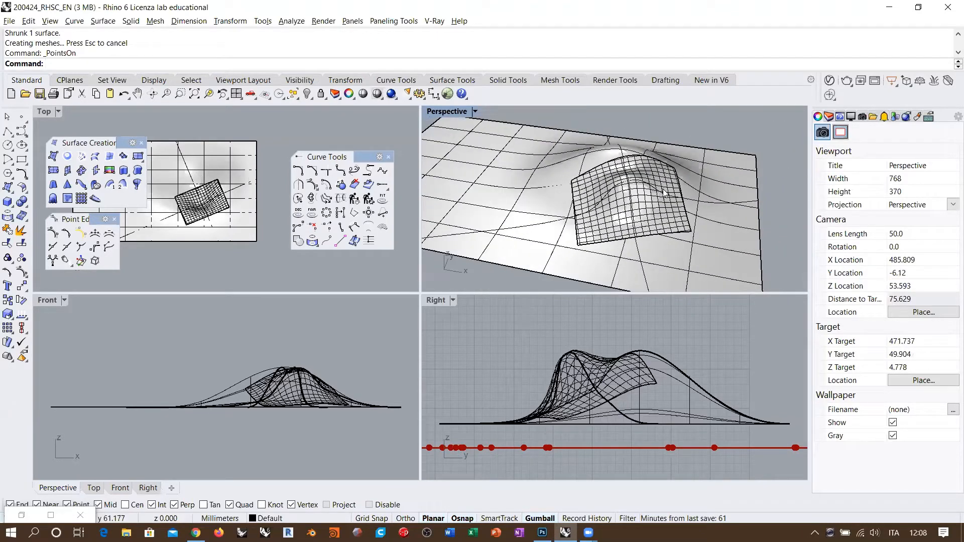
{"action": "scroll", "coordinate": [663, 196], "scroll_direction": "down", "scroll_amount": 8}
{"action": "right_click_drag", "start_coordinate": [615, 209], "coordinate": [661, 203]}
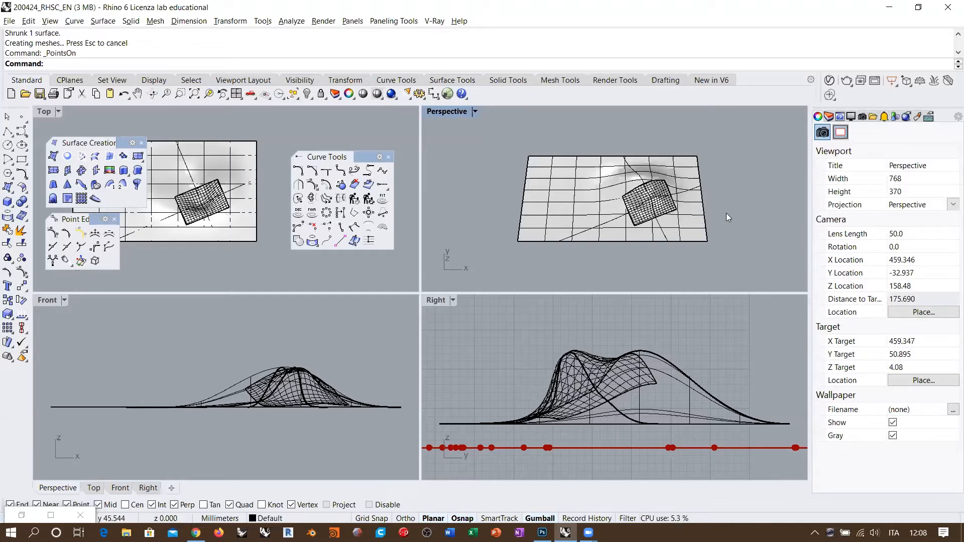
{"action": "scroll", "coordinate": [662, 206], "scroll_direction": "up", "scroll_amount": 8}
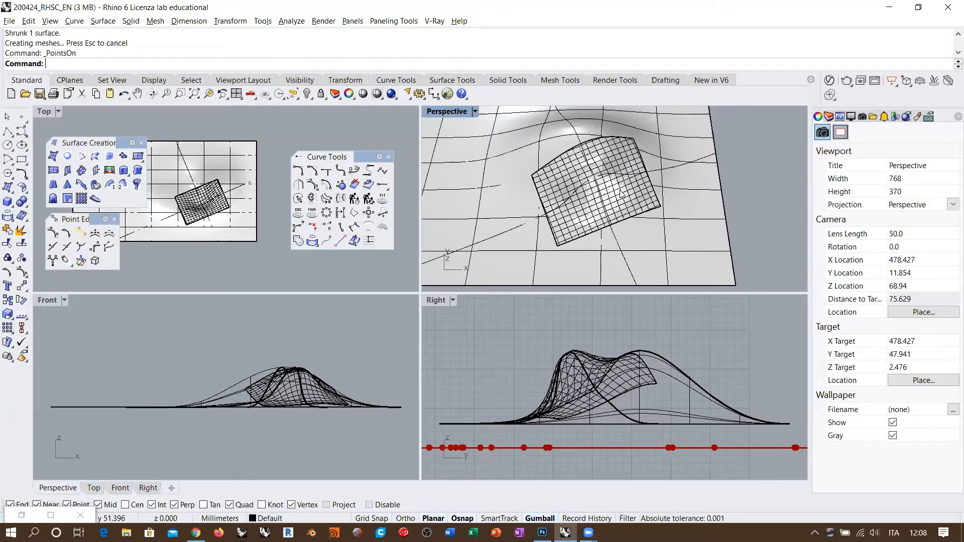
{"action": "scroll", "coordinate": [638, 174], "scroll_direction": "up", "scroll_amount": 2}
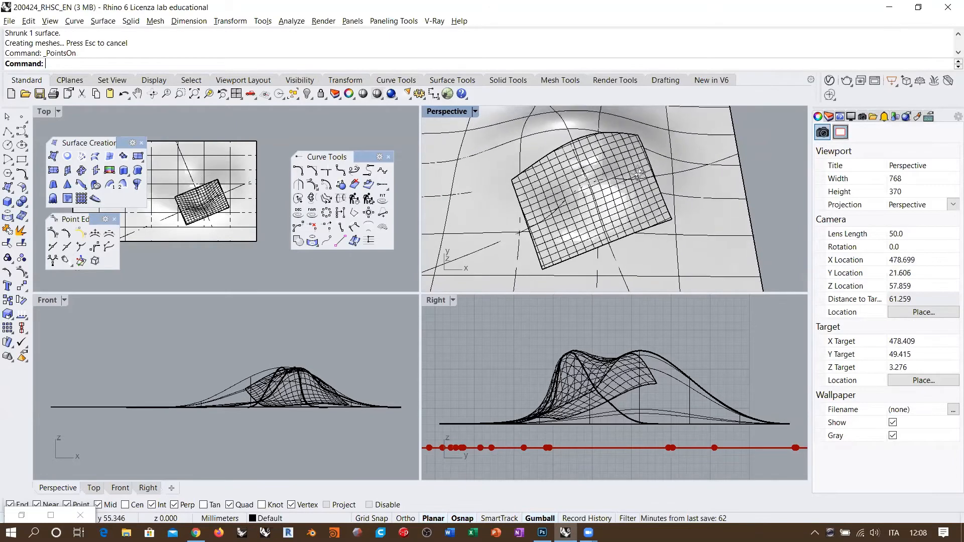
{"action": "right_click_drag", "start_coordinate": [638, 174], "coordinate": [659, 203]}
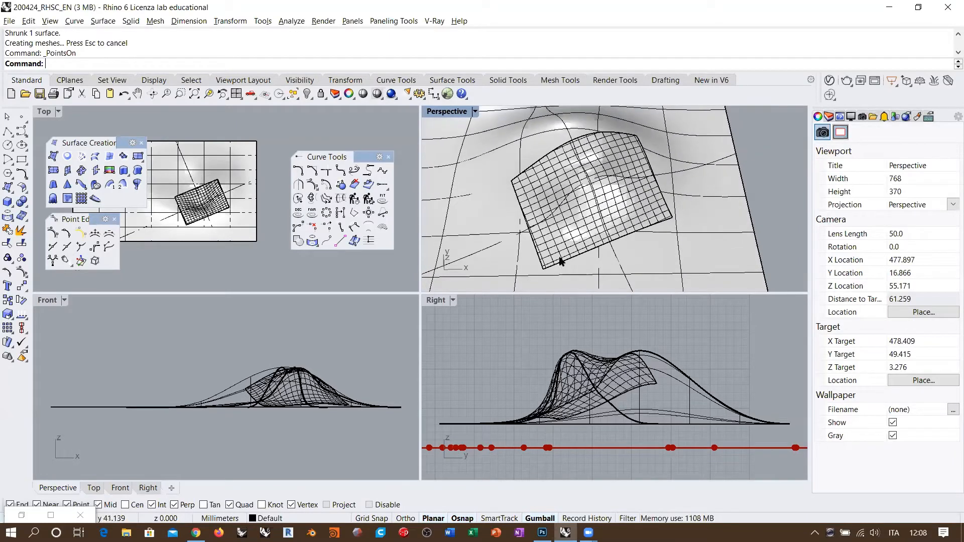
{"action": "left_click", "coordinate": [500, 155]}
{"action": "left_click", "coordinate": [769, 162]}
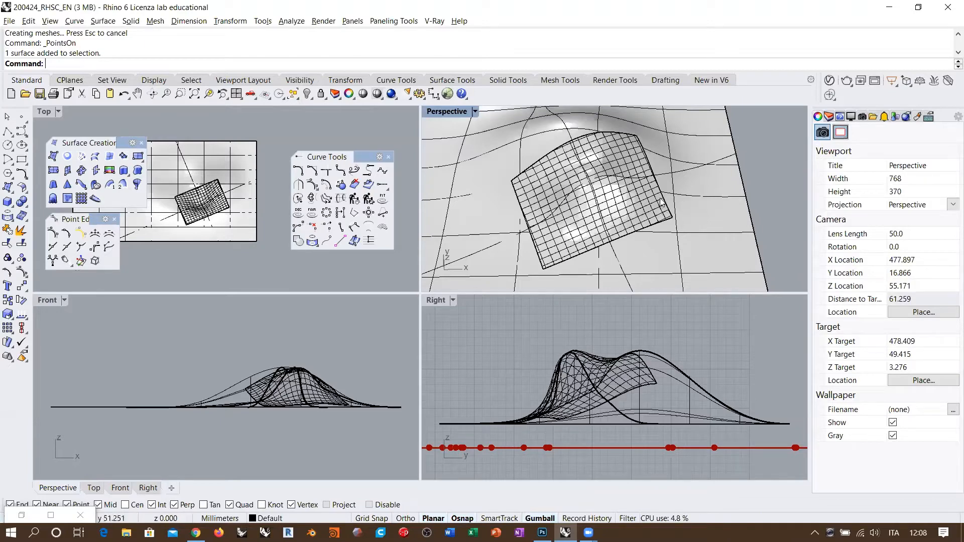
{"action": "mouse_move", "coordinate": [623, 217]}
{"action": "right_mouse_down"}
{"action": "mouse_move", "coordinate": [611, 228]}
{"action": "mouse_move", "coordinate": [641, 211]}
{"action": "mouse_move", "coordinate": [646, 192]}
{"action": "mouse_move", "coordinate": [629, 200]}
{"action": "right_mouse_up"}
{"action": "scroll", "coordinate": [611, 222], "scroll_direction": "down", "scroll_amount": 6}
{"action": "scroll", "coordinate": [611, 228], "scroll_direction": "up", "scroll_amount": 5}
{"action": "scroll", "coordinate": [645, 192], "scroll_direction": "up", "scroll_amount": 2}
Step: Extract two V-direction and two U-direction isocurves from the hill surface, framing a four-sided area beside the patch
{"action": "left_click", "coordinate": [628, 200]}
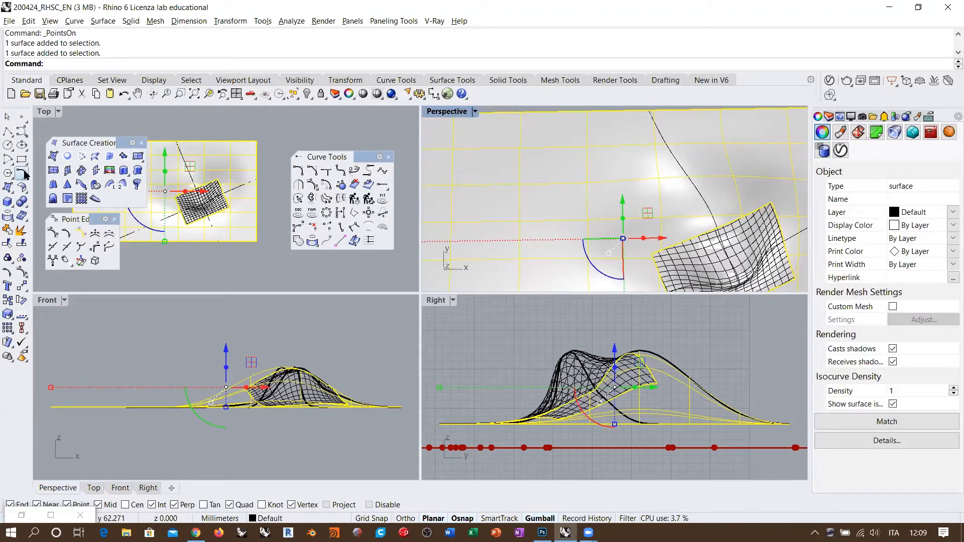
{"action": "left_click", "coordinate": [11, 217]}
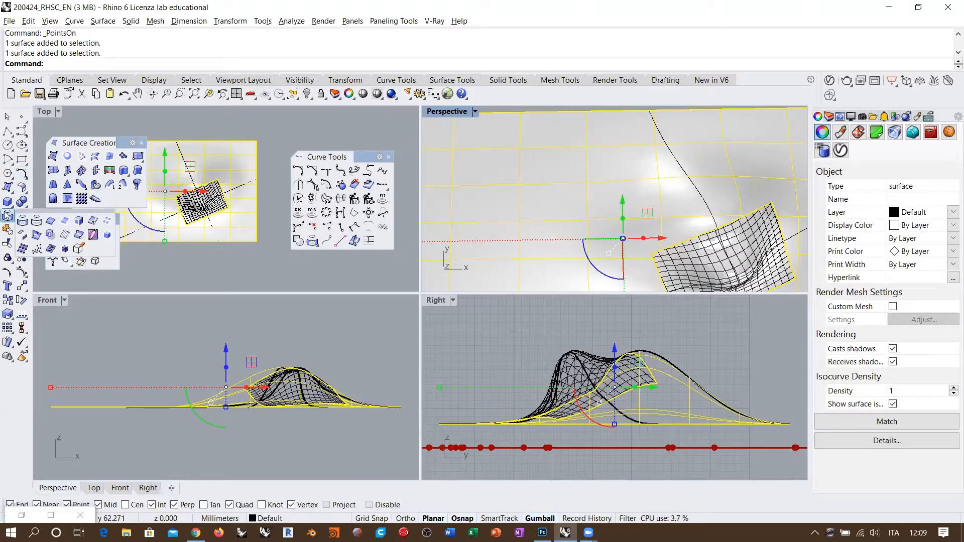
{"action": "left_click", "coordinate": [93, 220]}
{"action": "left_click", "coordinate": [555, 208]}
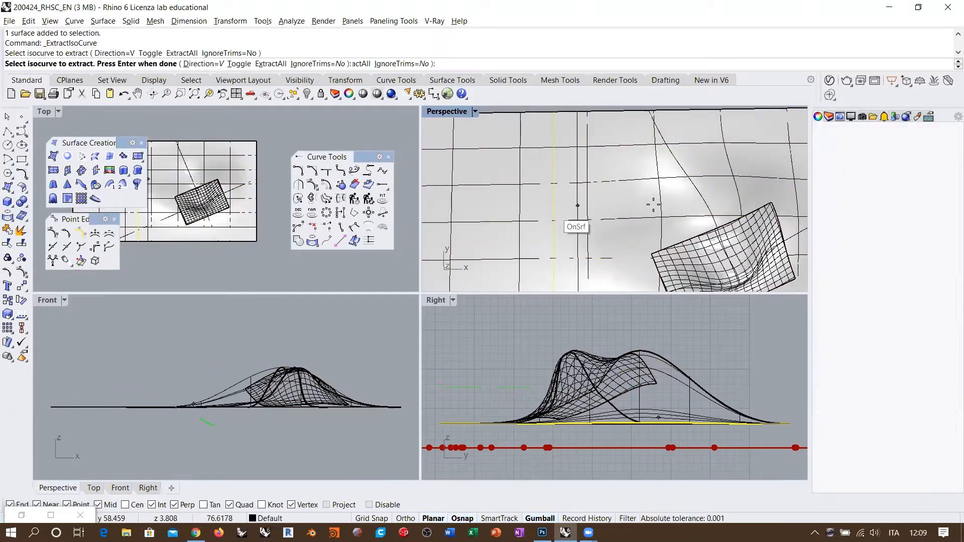
{"action": "left_click", "coordinate": [662, 203]}
{"action": "type", "text": "t"}
{"action": "key", "text": "Return"}
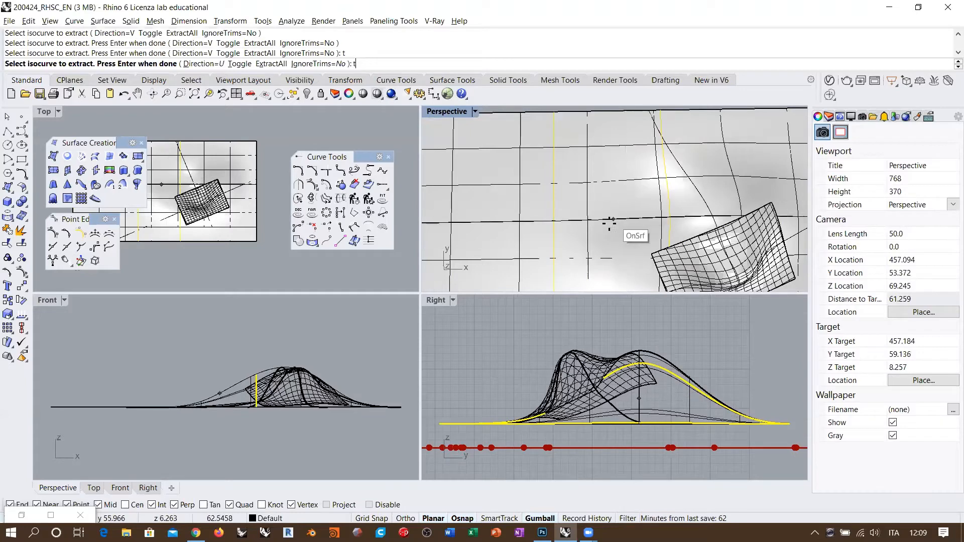
{"action": "left_click", "coordinate": [622, 228]}
{"action": "left_click", "coordinate": [605, 160]}
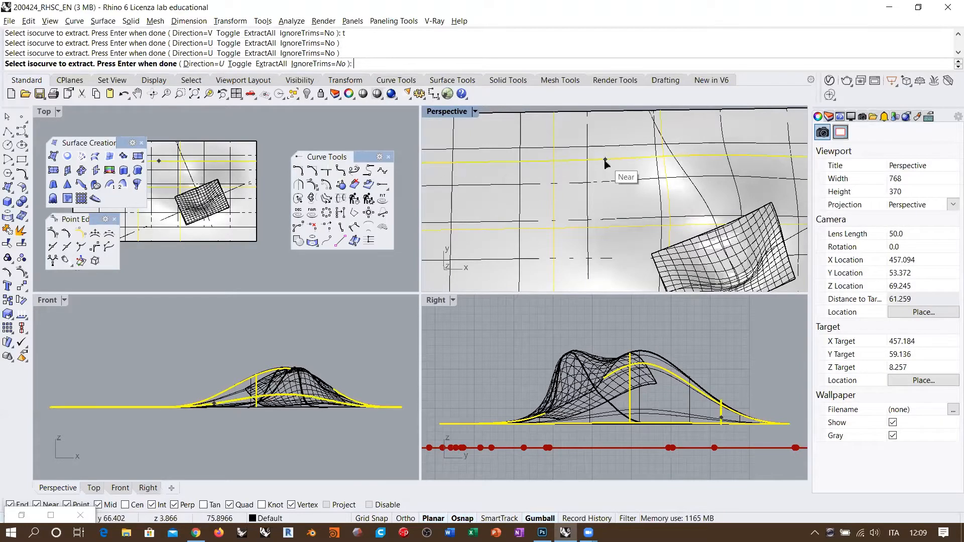
{"action": "key", "text": "Return"}
Step: Trim away the part of the hill surface enclosed by the four extracted isocurves
{"action": "type", "text": "trim"}
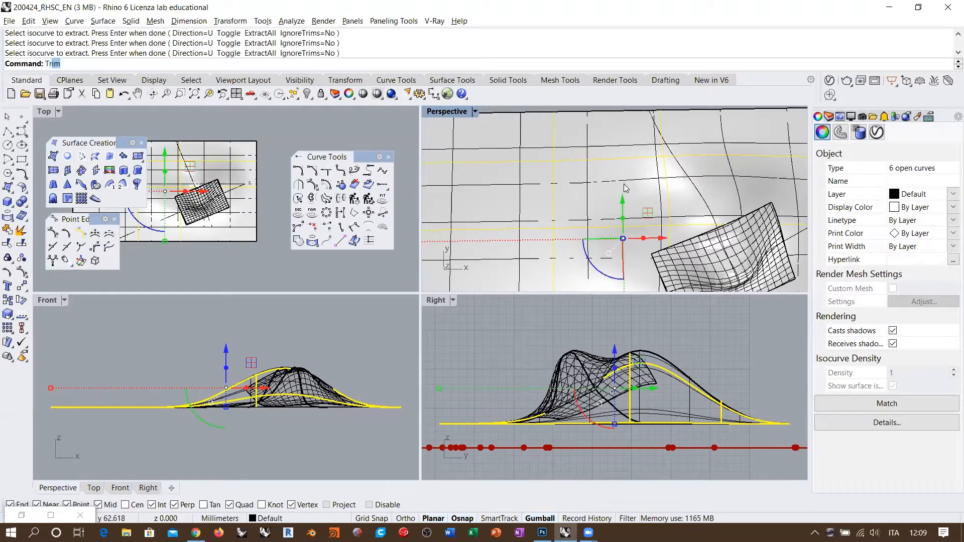
{"action": "key", "text": "Return"}
{"action": "left_click", "coordinate": [604, 195]}
{"action": "key", "text": "Return"}
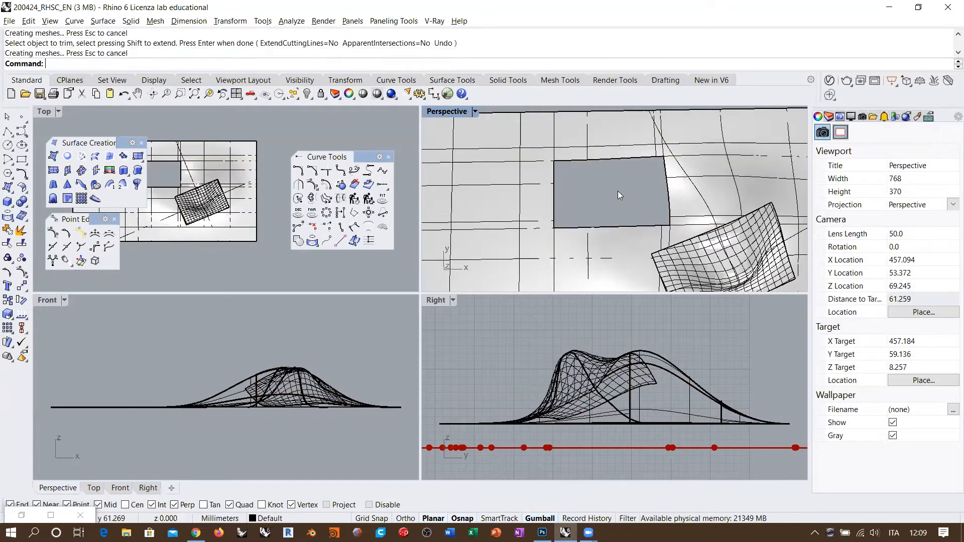
Step: Examine the shape and edges of the new four-sided opening cut along the hill surface's isocurves
{"action": "right_click_drag", "start_coordinate": [618, 190], "coordinate": [614, 199]}
{"action": "right_click_drag", "start_coordinate": [645, 136], "coordinate": [693, 174]}
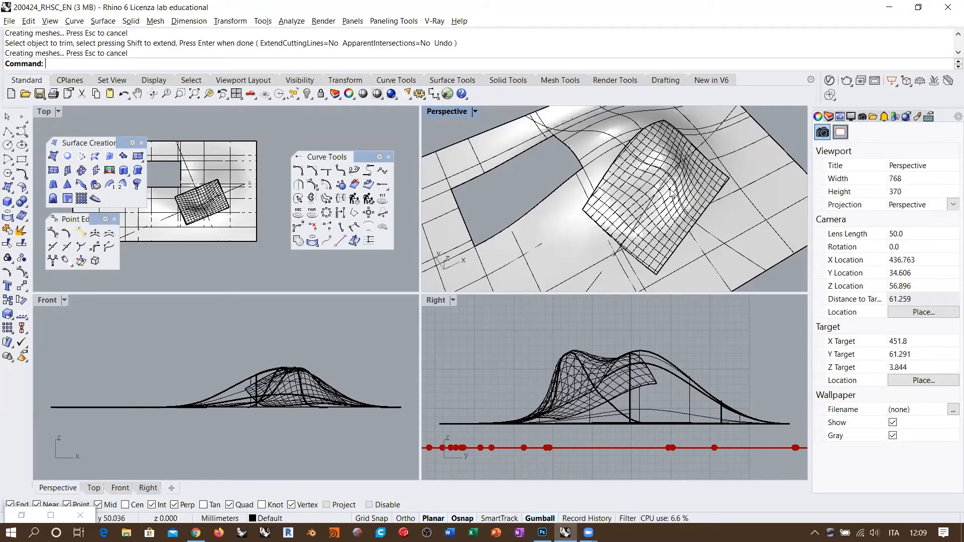
{"action": "right_click_drag", "start_coordinate": [522, 217], "coordinate": [661, 201], "text": "shift"}
{"action": "right_click_drag", "start_coordinate": [600, 221], "coordinate": [735, 215]}
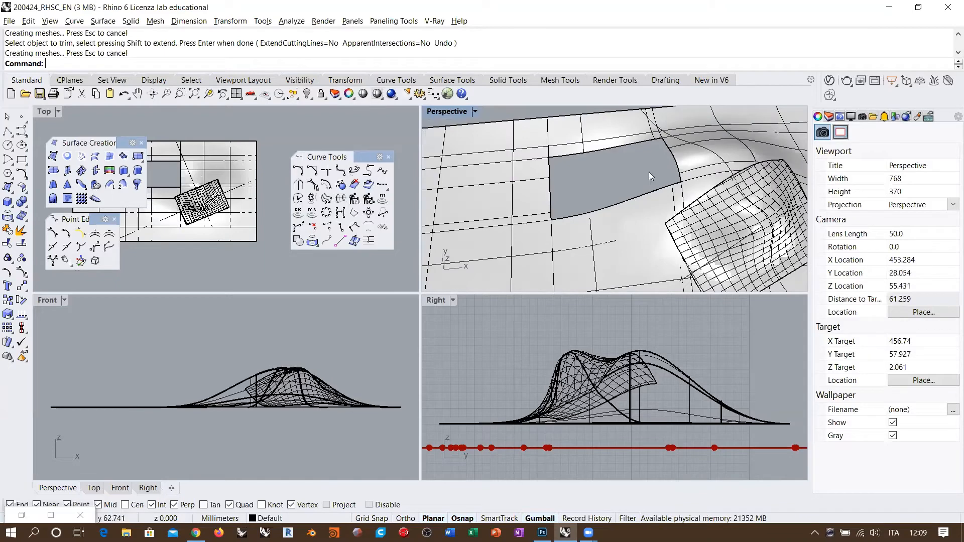
{"action": "scroll", "coordinate": [649, 176], "scroll_direction": "up", "scroll_amount": 2}
{"action": "right_click_drag", "start_coordinate": [647, 185], "coordinate": [618, 179]}
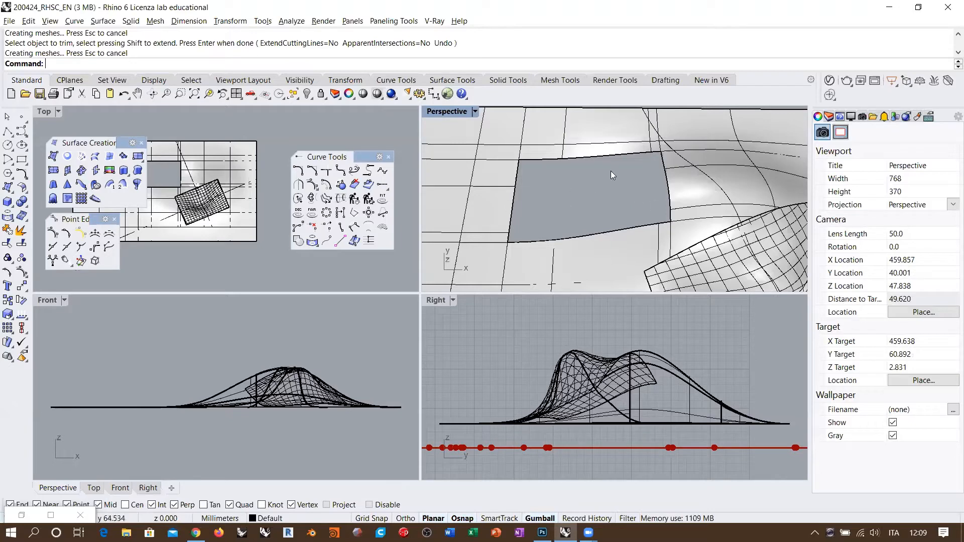
{"action": "left_click", "coordinate": [740, 163]}
{"action": "left_click", "coordinate": [734, 165], "text": "ctrl"}
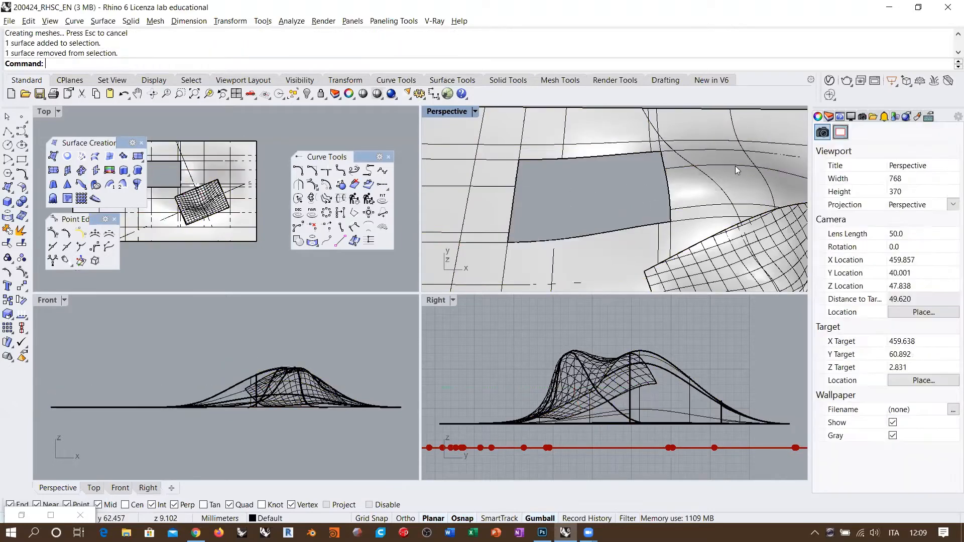
Step: Try a network surface through the four surface edges of the new opening, with curvature matching on all sides
{"action": "left_click", "coordinate": [81, 156]}
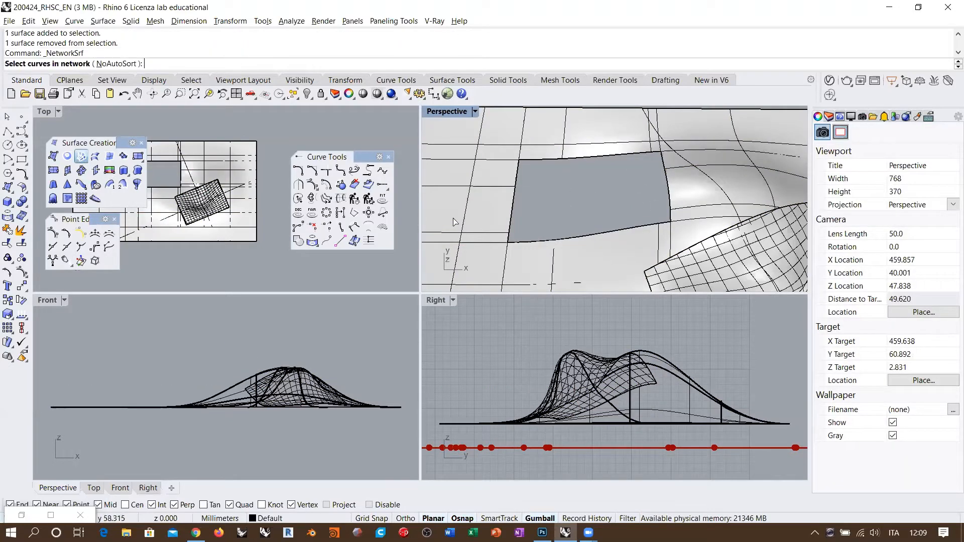
{"action": "left_click", "coordinate": [515, 213]}
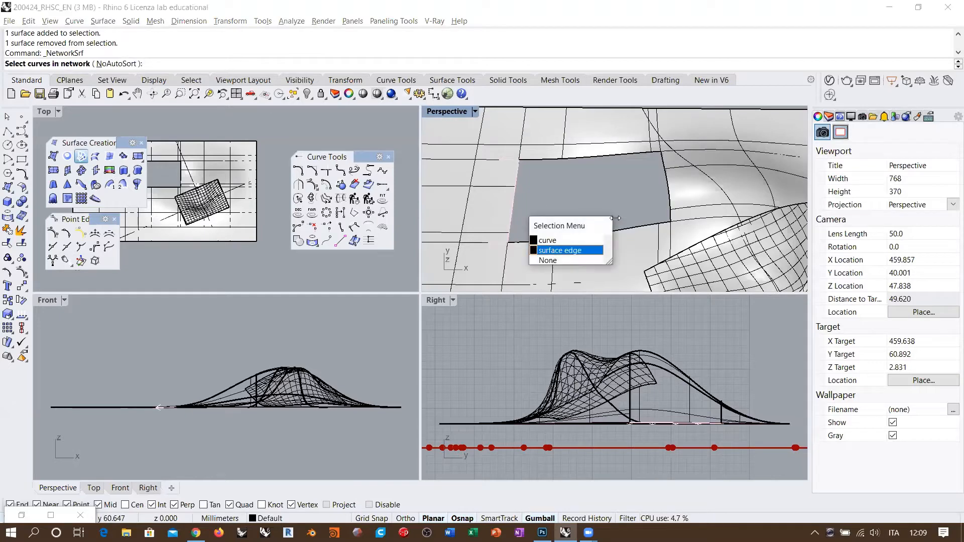
{"action": "left_click", "coordinate": [674, 210]}
{"action": "left_click", "coordinate": [700, 227]}
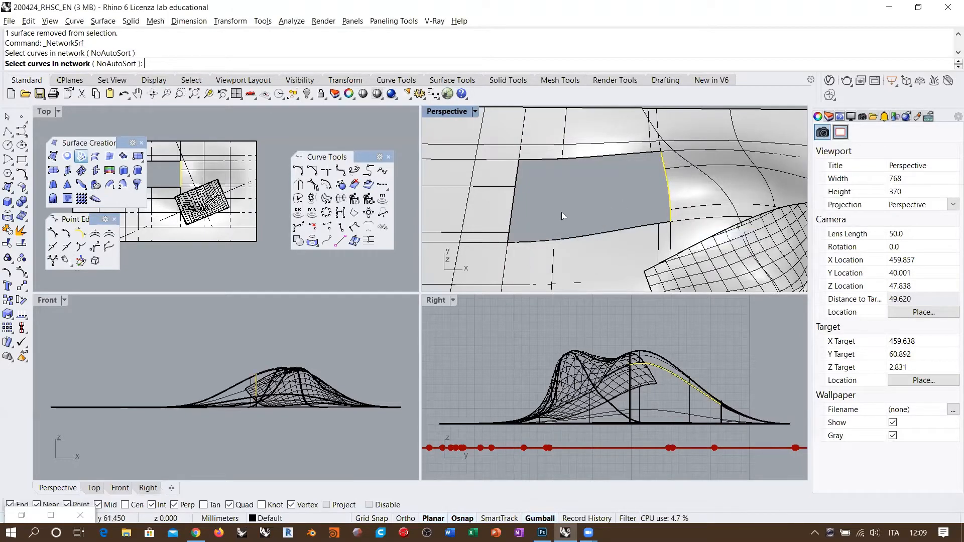
{"action": "left_click", "coordinate": [518, 225]}
{"action": "left_click", "coordinate": [548, 244]}
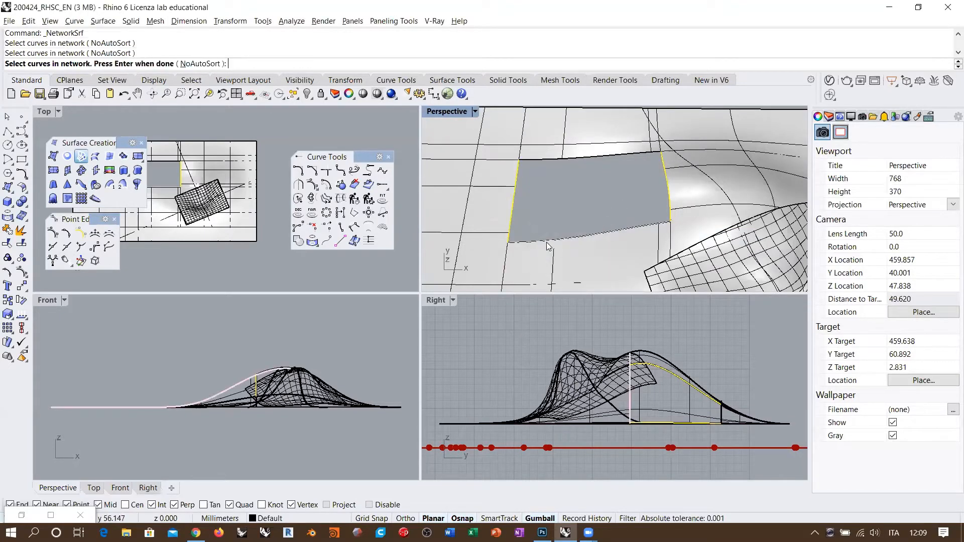
{"action": "left_click", "coordinate": [560, 240]}
{"action": "left_click", "coordinate": [577, 277]}
{"action": "left_click", "coordinate": [547, 162]}
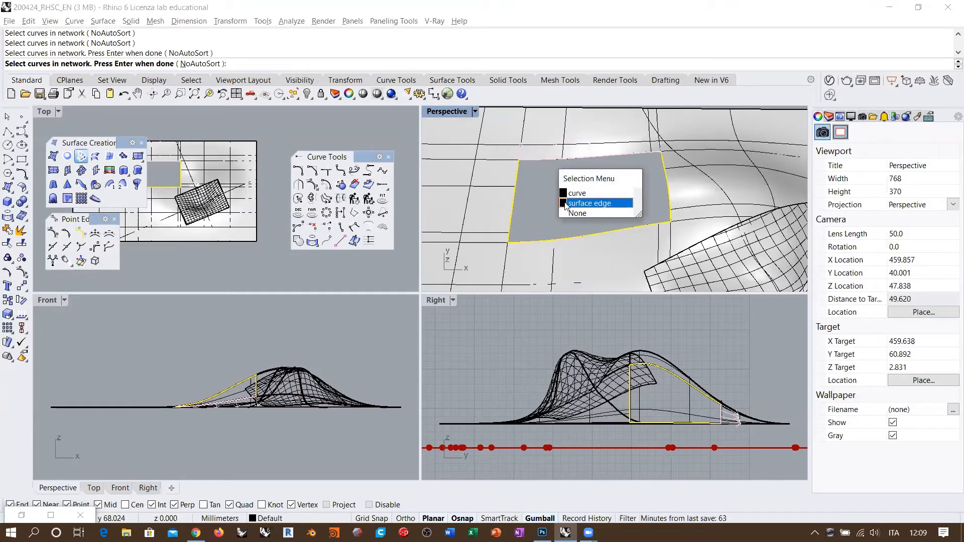
{"action": "left_click", "coordinate": [552, 192]}
{"action": "key", "text": "Return"}
{"action": "right_click_drag", "start_coordinate": [567, 221], "coordinate": [706, 172]}
{"action": "right_click_drag", "start_coordinate": [621, 202], "coordinate": [671, 204]}
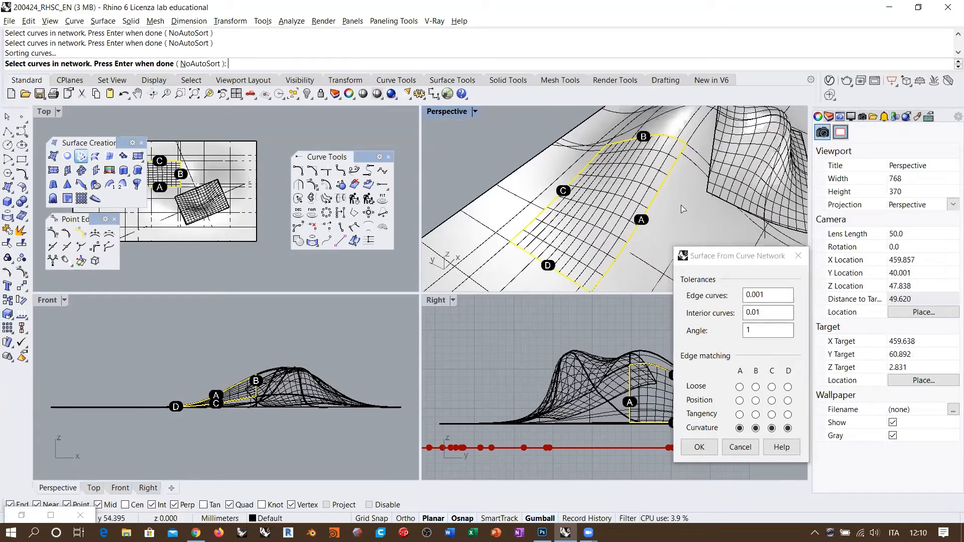
{"action": "left_click", "coordinate": [742, 448]}
Step: Isolate the trimmed hill surface, hiding the surrounding curves and the patch
{"action": "right_click_drag", "start_coordinate": [630, 269], "coordinate": [604, 222]}
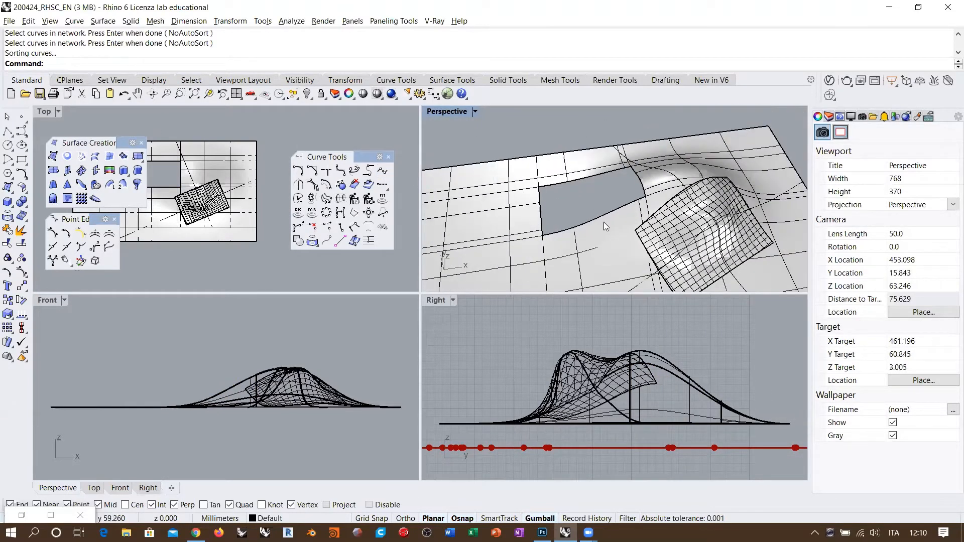
{"action": "left_click", "coordinate": [602, 223]}
{"action": "key", "text": "ctrl+i"}
{"action": "left_click", "coordinate": [578, 136]}
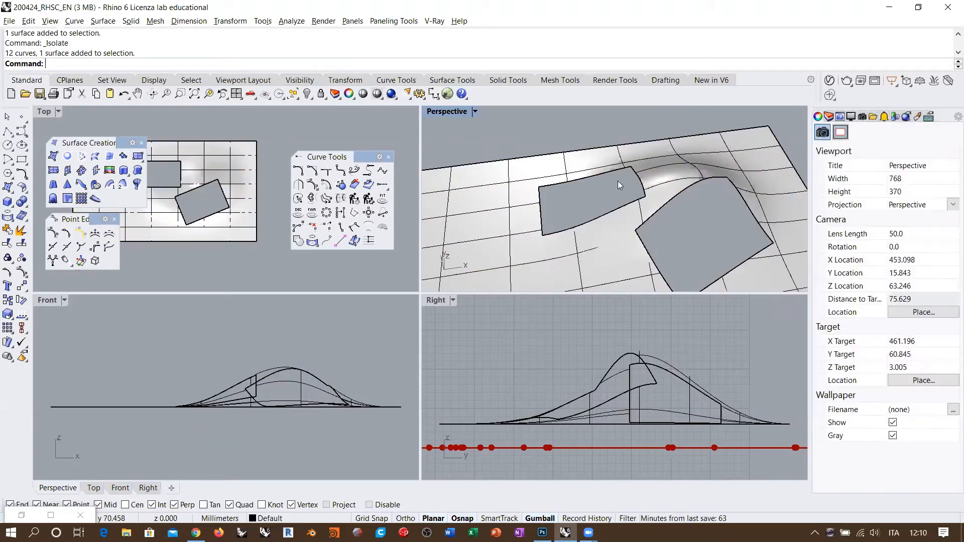
Step: Try a Patch through the isocurve opening's four edges with 20 U and 20 V spans, stiffness 1, tangency adjustment and automatic trim
{"action": "scroll", "coordinate": [617, 182], "scroll_direction": "up", "scroll_amount": 4}
{"action": "right_click_drag", "start_coordinate": [617, 181], "coordinate": [602, 204]}
{"action": "left_click", "coordinate": [124, 157]}
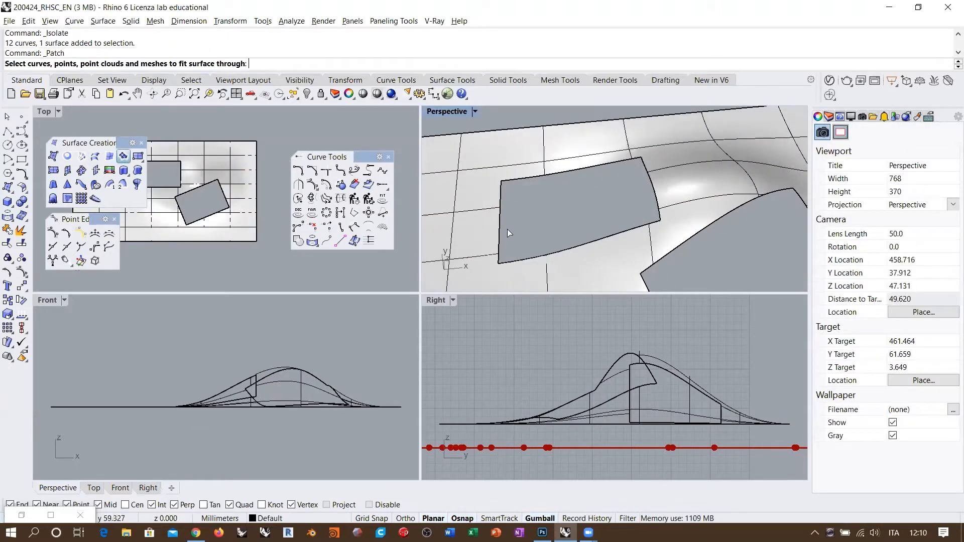
{"action": "left_click", "coordinate": [501, 227]}
{"action": "left_click", "coordinate": [615, 236]}
{"action": "left_click", "coordinate": [649, 190]}
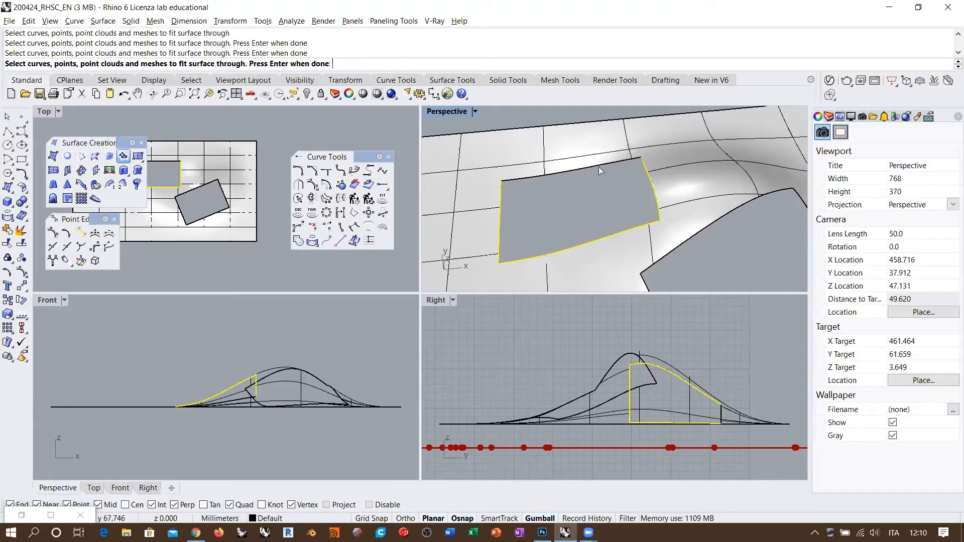
{"action": "left_click", "coordinate": [598, 167]}
{"action": "key", "text": "Return"}
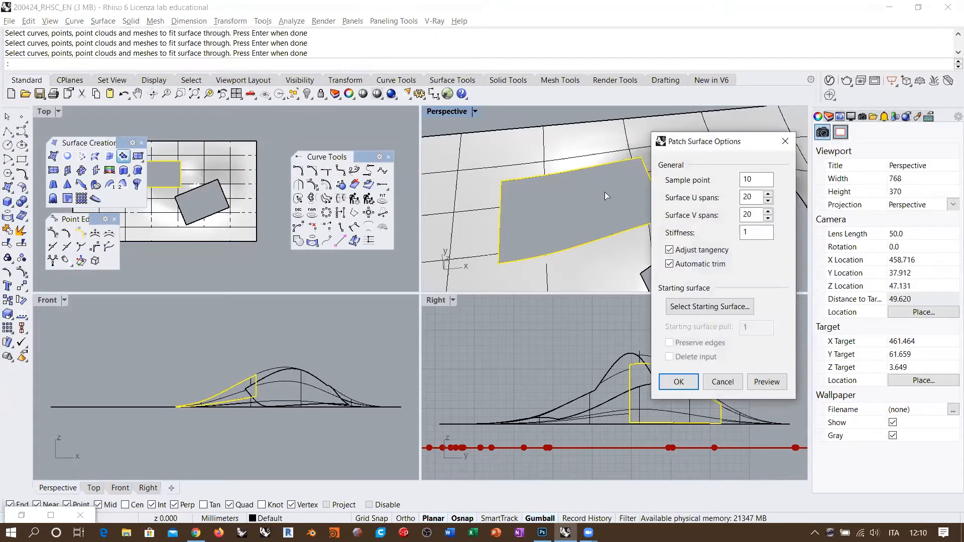
{"action": "left_click", "coordinate": [756, 380]}
{"action": "right_click_drag", "start_coordinate": [586, 247], "coordinate": [568, 222]}
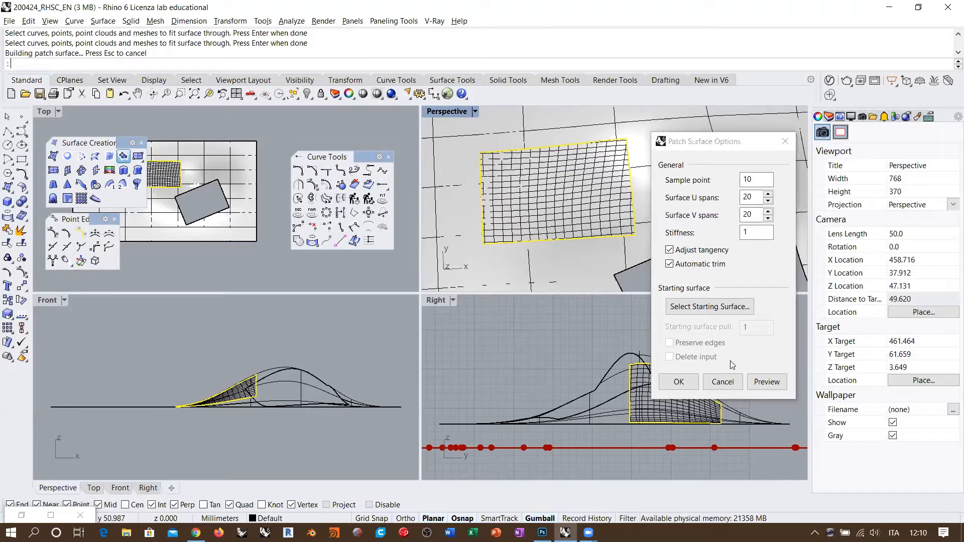
{"action": "left_click", "coordinate": [678, 381]}
{"action": "right_click_drag", "start_coordinate": [546, 234], "coordinate": [638, 208]}
{"action": "scroll", "coordinate": [578, 208], "scroll_direction": "down", "scroll_amount": 2}
{"action": "right_click_drag", "start_coordinate": [577, 208], "coordinate": [661, 178]}
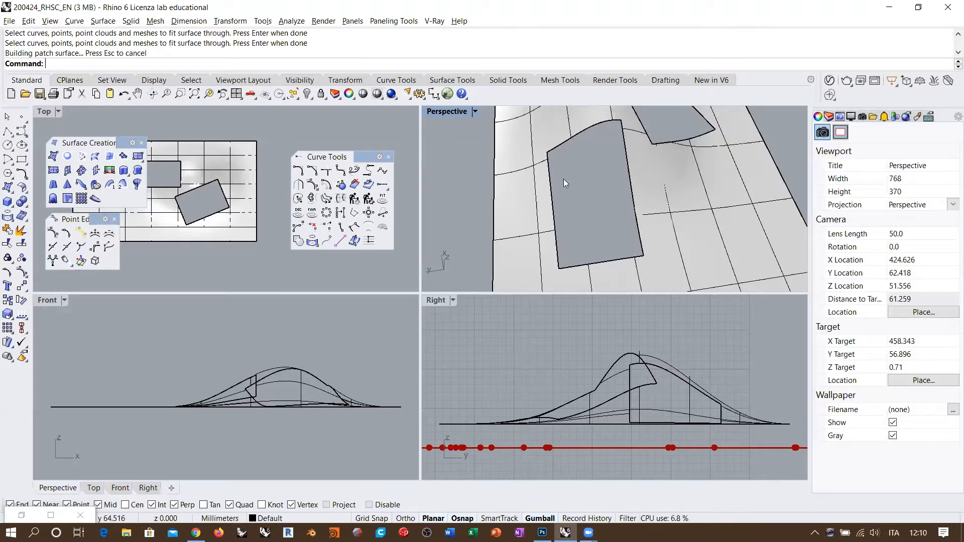
{"action": "left_click", "coordinate": [725, 184]}
{"action": "left_click", "coordinate": [722, 185], "text": "ctrl"}
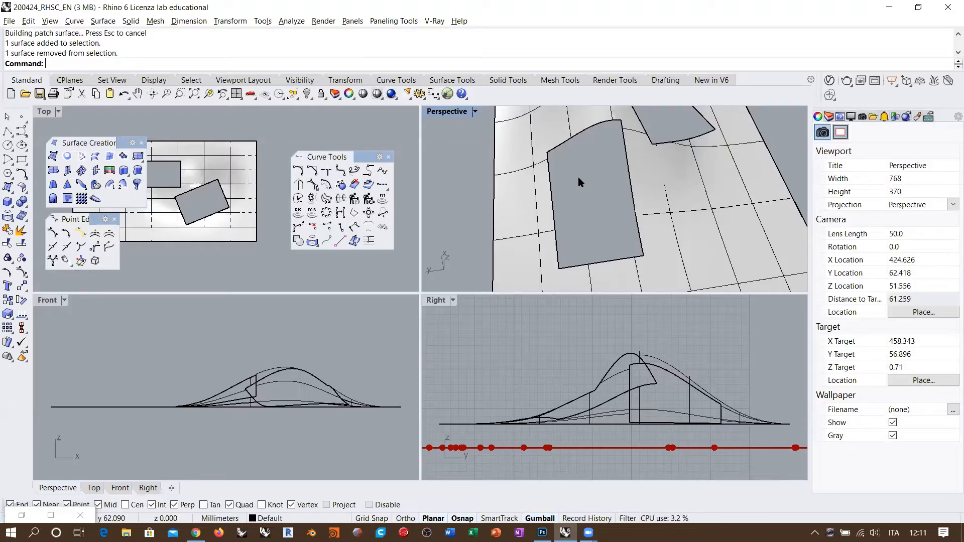
Step: Start a two-rail sweep using the isocurve opening's two long edges as rails and its two short edges as cross sections
{"action": "right_click_drag", "start_coordinate": [578, 181], "coordinate": [462, 155]}
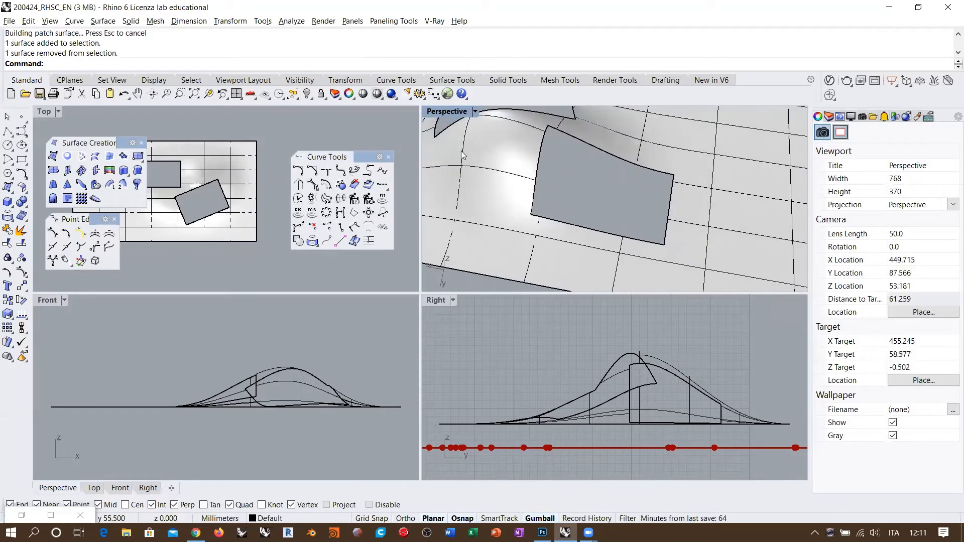
{"action": "left_click", "coordinate": [123, 186]}
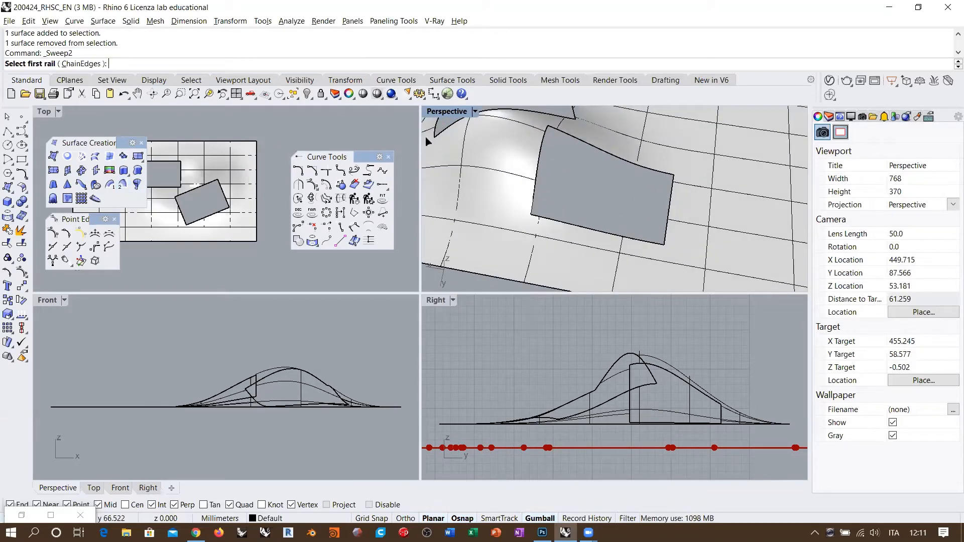
{"action": "left_click", "coordinate": [554, 221]}
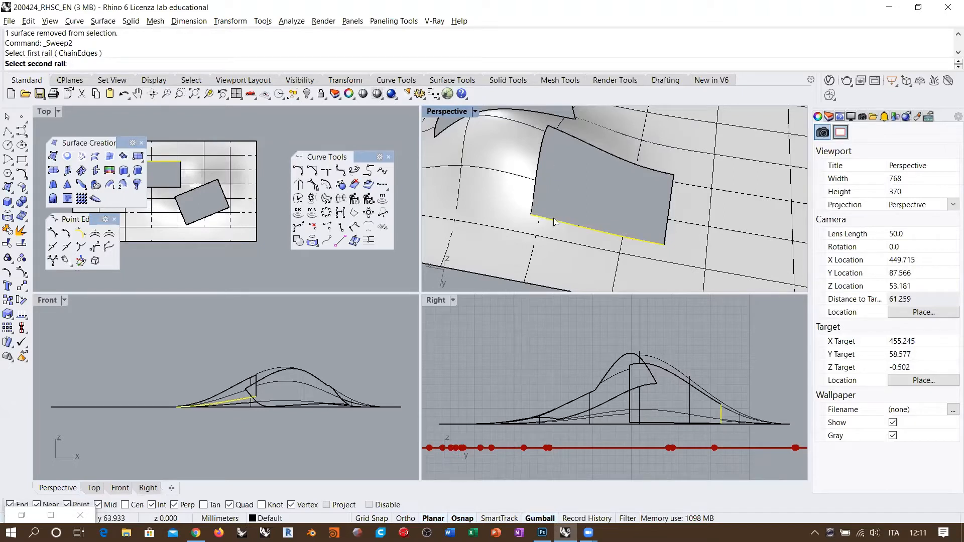
{"action": "left_click", "coordinate": [578, 141]}
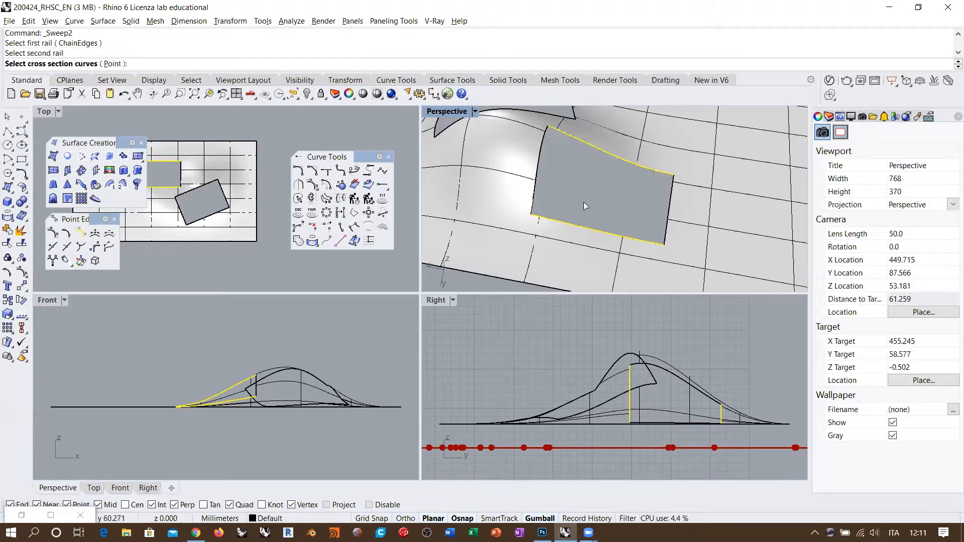
{"action": "left_click", "coordinate": [534, 202]}
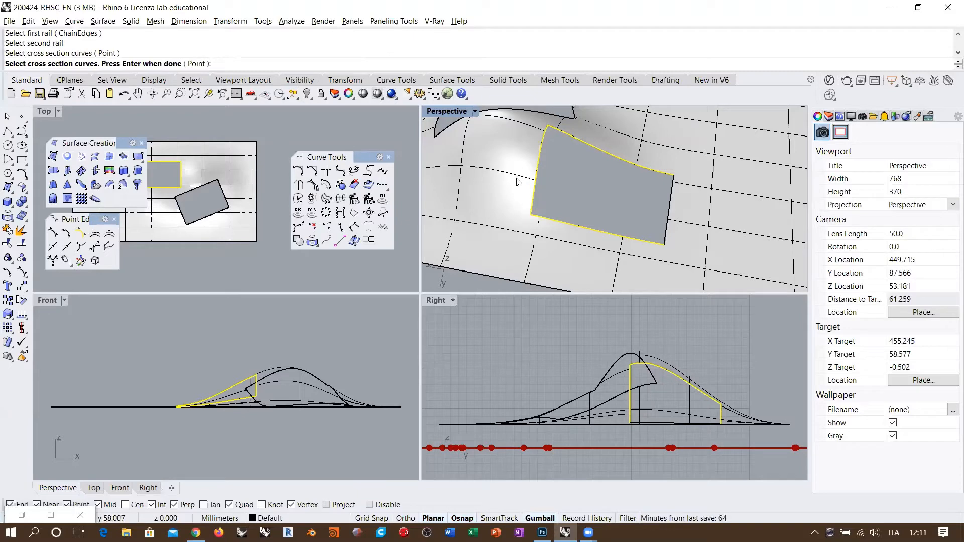
{"action": "left_click", "coordinate": [665, 239]}
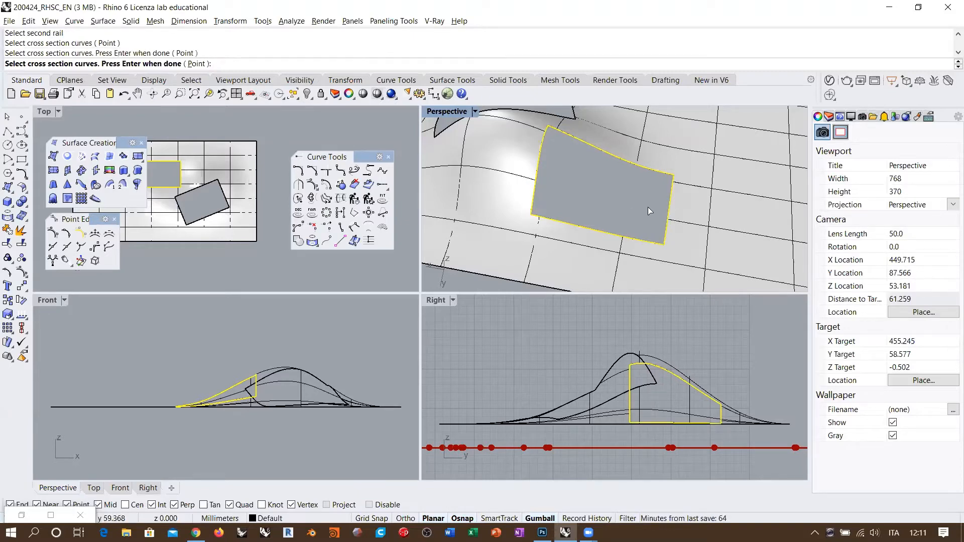
Step: Create the two-rail sweep with curvature continuity along both rails and unchanged cross sections
{"action": "right_click_drag", "start_coordinate": [652, 201], "coordinate": [564, 175]}
{"action": "scroll", "coordinate": [561, 140], "scroll_direction": "up", "scroll_amount": 4}
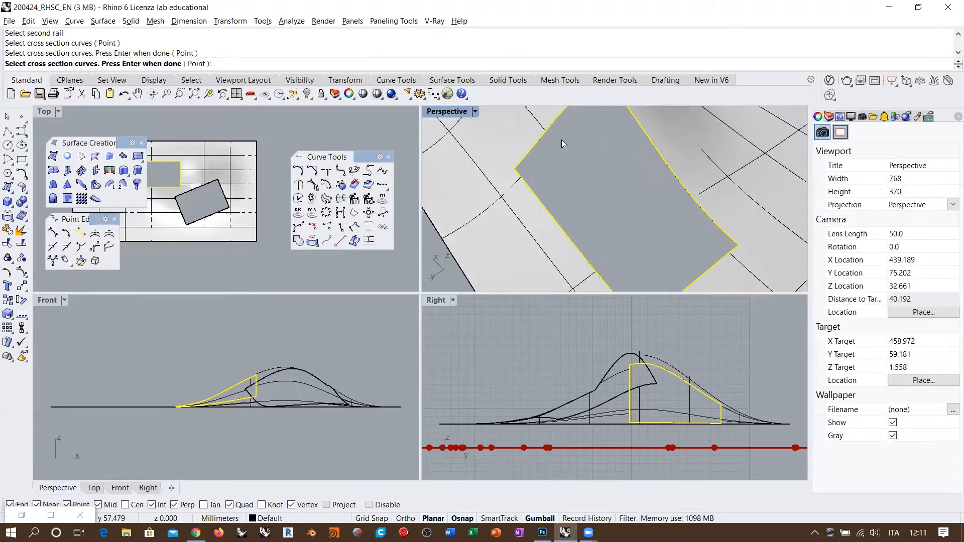
{"action": "right_click_drag", "start_coordinate": [561, 140], "coordinate": [580, 229], "text": "shift"}
{"action": "right_click_drag", "start_coordinate": [573, 206], "coordinate": [606, 179]}
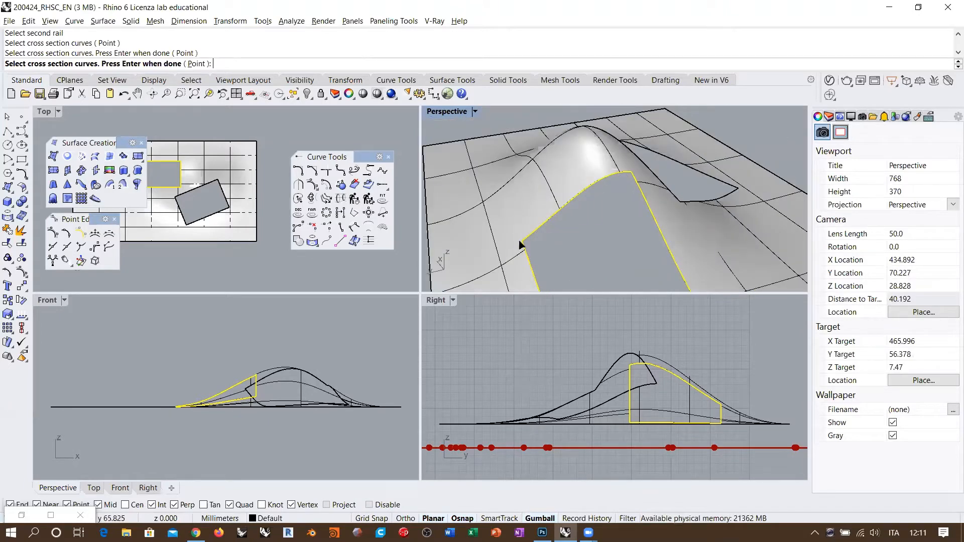
{"action": "scroll", "coordinate": [541, 231], "scroll_direction": "up", "scroll_amount": 4}
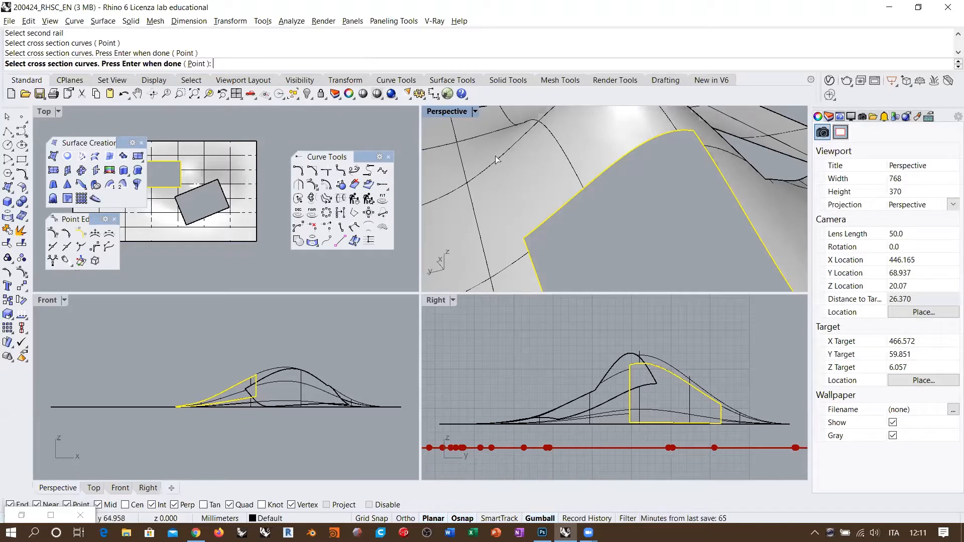
{"action": "scroll", "coordinate": [541, 198], "scroll_direction": "down", "scroll_amount": 8}
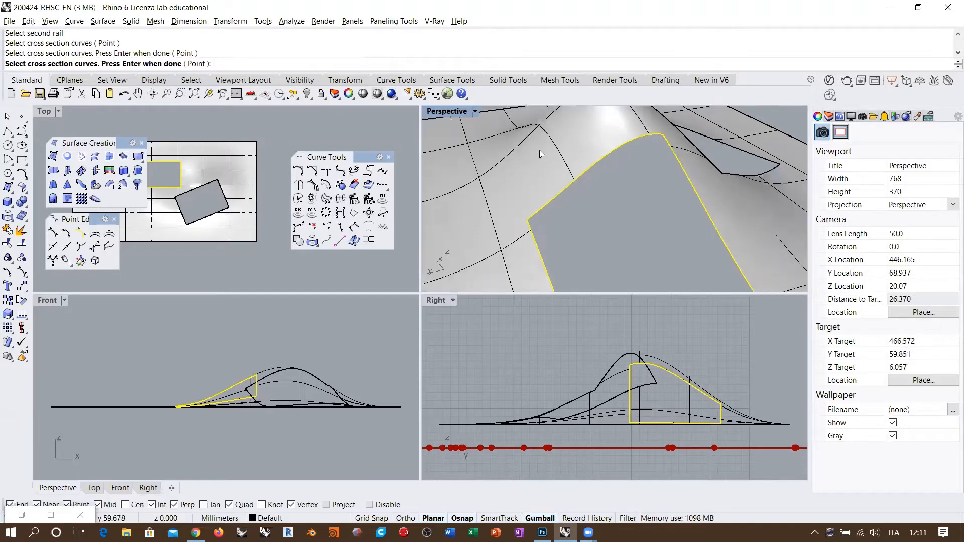
{"action": "right_click_drag", "start_coordinate": [585, 203], "coordinate": [621, 211]}
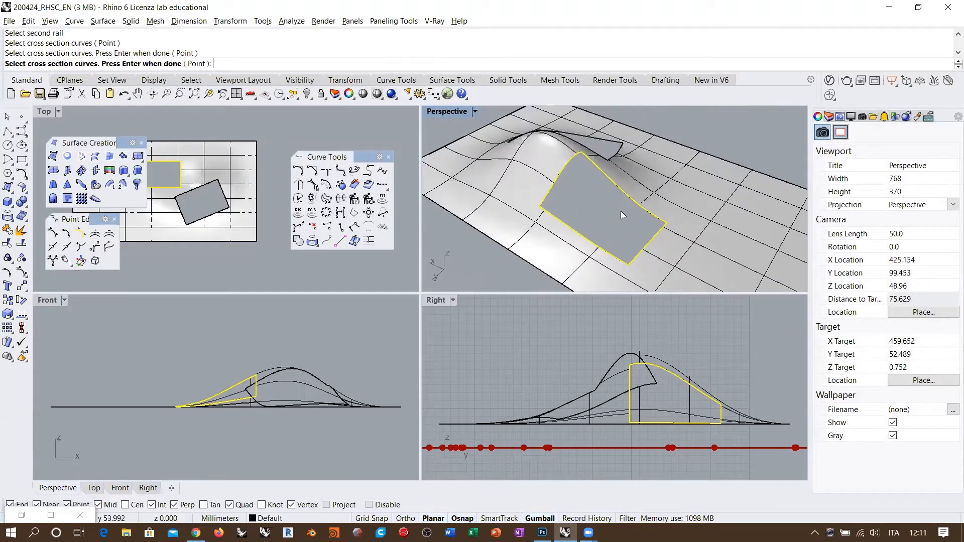
{"action": "right_click", "coordinate": [621, 211]}
{"action": "left_click_drag", "start_coordinate": [656, 125], "coordinate": [330, 141]}
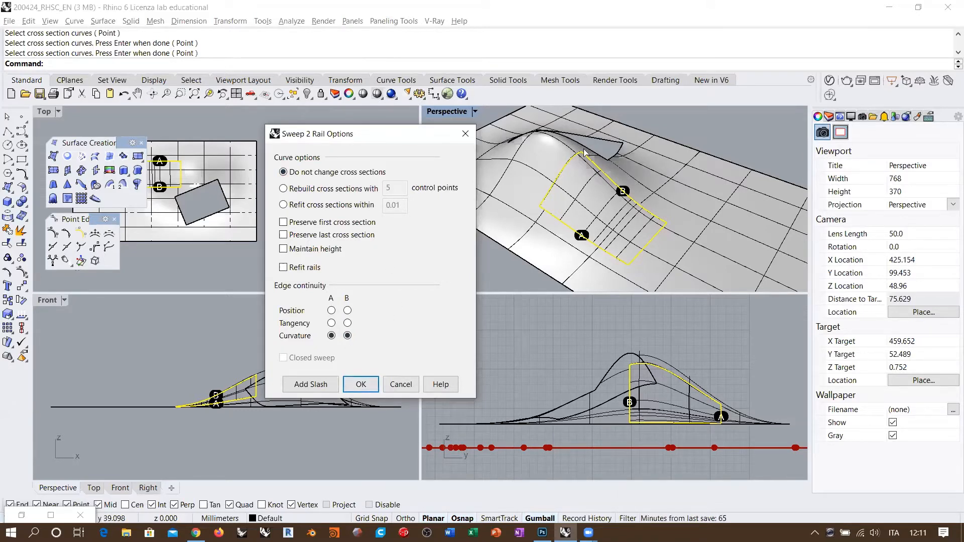
{"action": "left_click", "coordinate": [356, 385]}
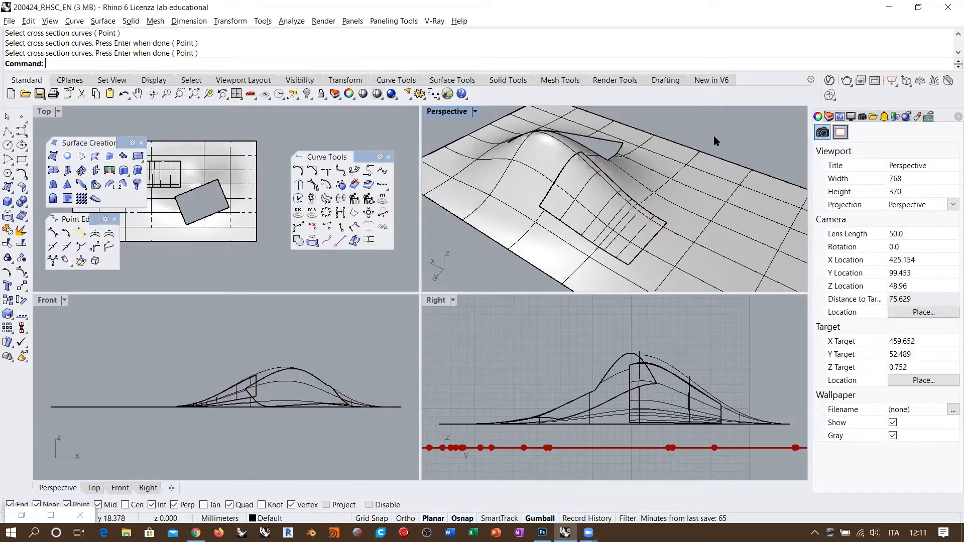
Step: Turn on the swept surface's control points and examine their distribution across the filled opening from several angles
{"action": "mouse_move", "coordinate": [646, 199]}
{"action": "right_mouse_down"}
{"action": "mouse_move", "coordinate": [581, 179]}
{"action": "mouse_move", "coordinate": [587, 201]}
{"action": "mouse_move", "coordinate": [609, 214]}
{"action": "mouse_move", "coordinate": [615, 199]}
{"action": "mouse_move", "coordinate": [584, 195]}
{"action": "mouse_move", "coordinate": [648, 196]}
{"action": "mouse_move", "coordinate": [659, 213]}
{"action": "right_mouse_up"}
{"action": "scroll", "coordinate": [593, 217], "scroll_direction": "up", "scroll_amount": 4}
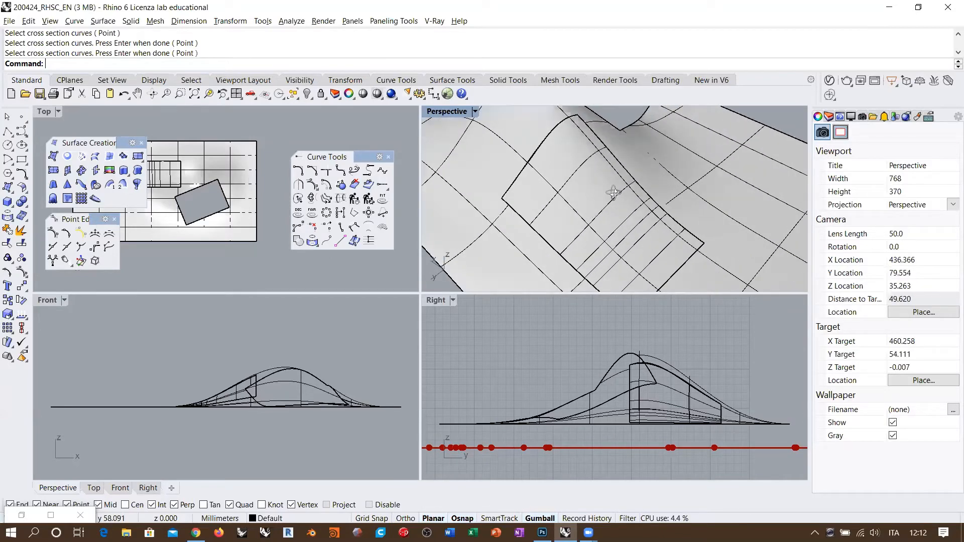
{"action": "right_click_drag", "start_coordinate": [593, 195], "coordinate": [629, 179]}
{"action": "left_click", "coordinate": [629, 179]}
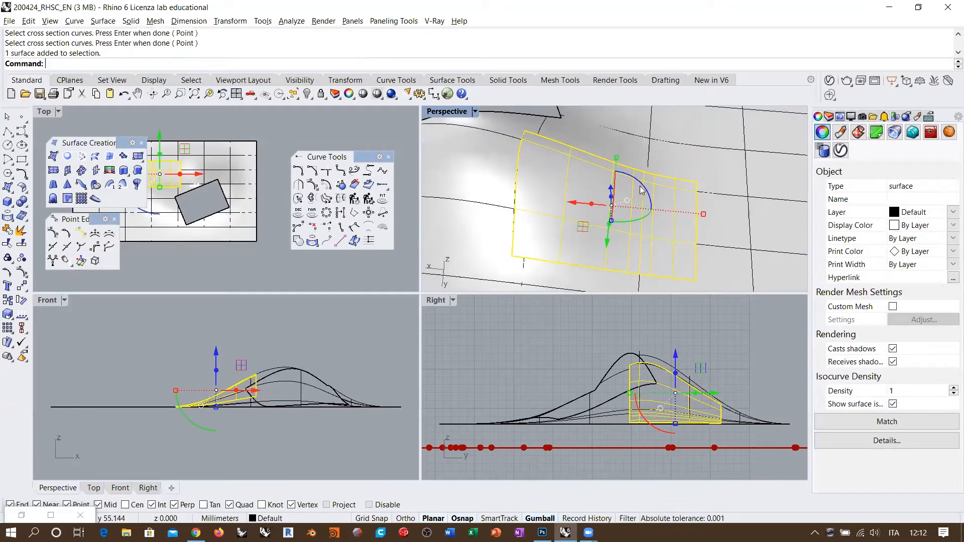
{"action": "left_click", "coordinate": [21, 271]}
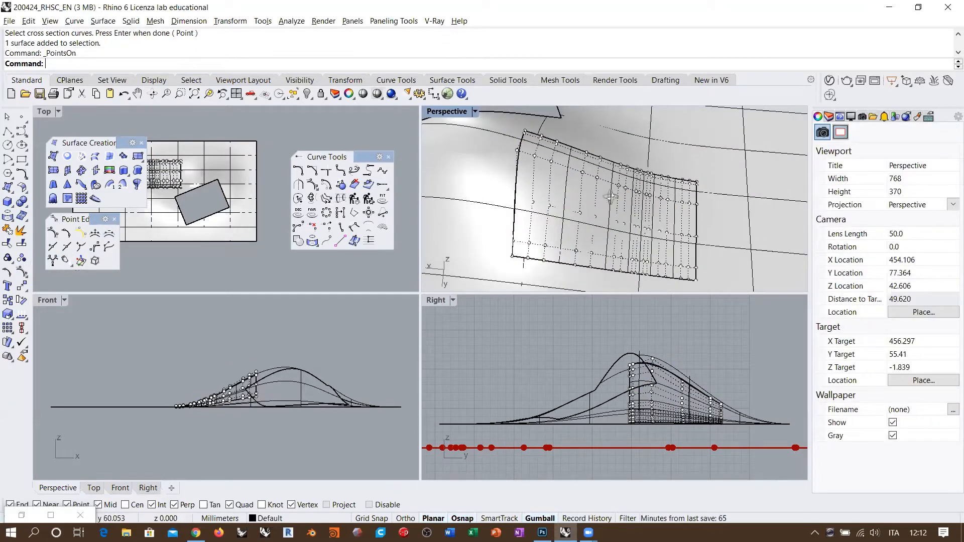
{"action": "right_click_drag", "start_coordinate": [610, 182], "coordinate": [625, 247]}
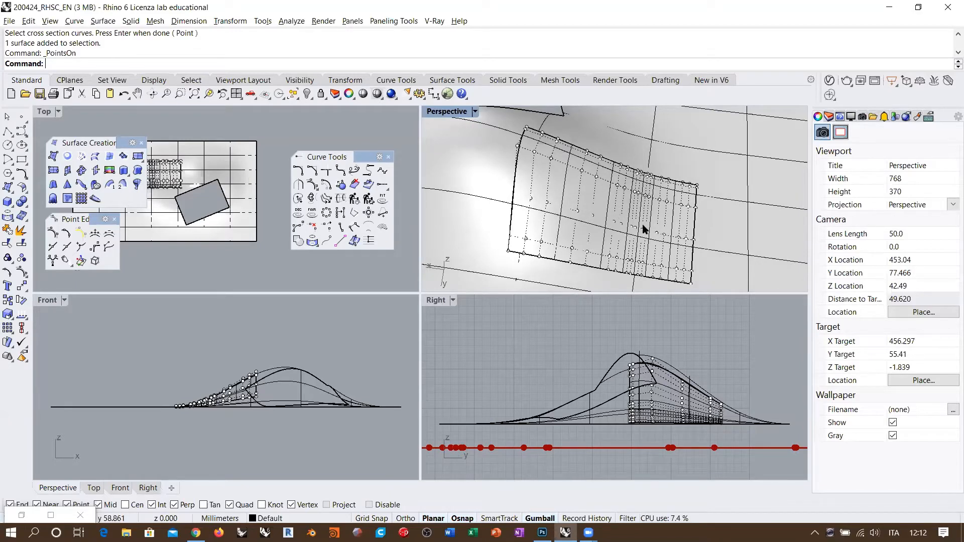
{"action": "right_click_drag", "start_coordinate": [627, 210], "coordinate": [573, 173]}
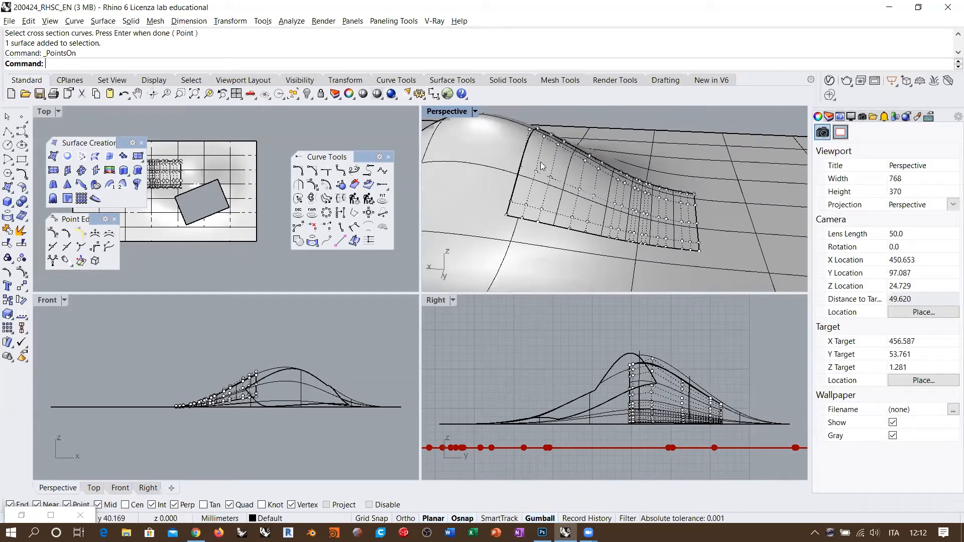
{"action": "right_click_drag", "start_coordinate": [575, 175], "coordinate": [622, 195]}
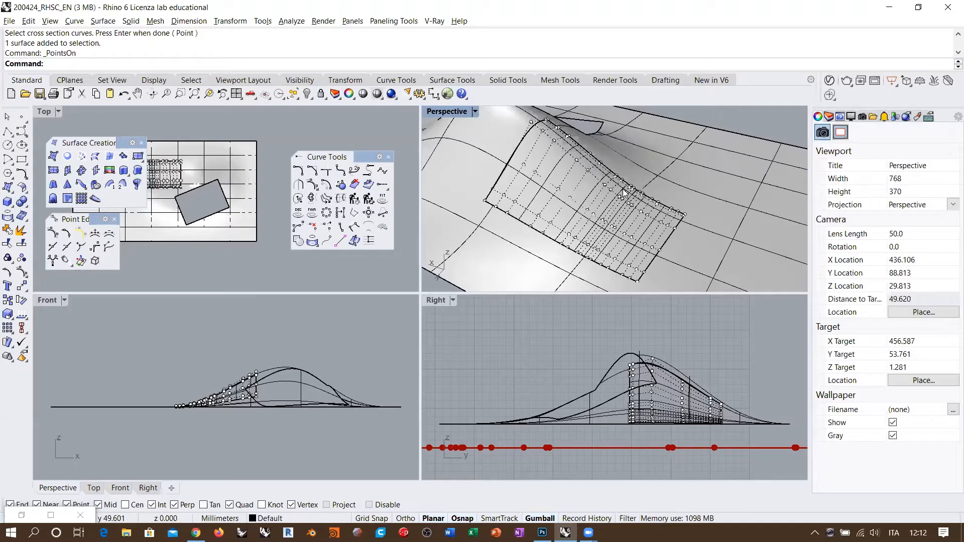
{"action": "right_click_drag", "start_coordinate": [604, 197], "coordinate": [525, 146]}
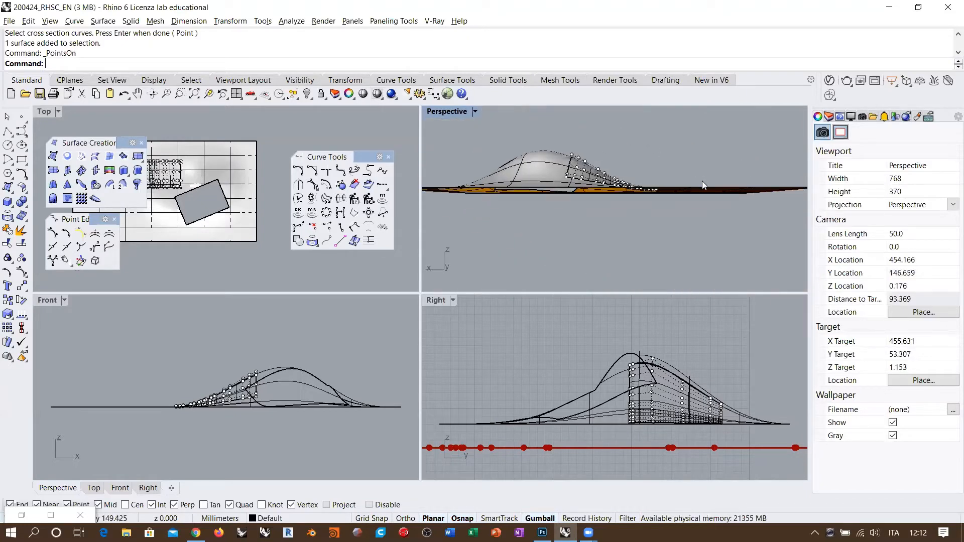
{"action": "right_click_drag", "start_coordinate": [702, 181], "coordinate": [693, 241]}
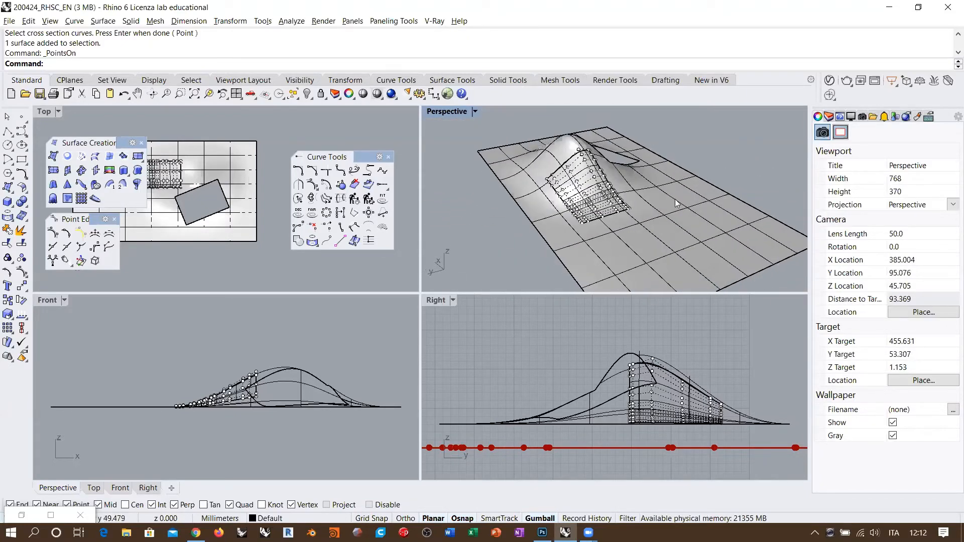
Step: Turn off the swept surface's control points and examine the filled opening and the rotated opening from several angles
{"action": "right_click_drag", "start_coordinate": [677, 203], "coordinate": [588, 212]}
{"action": "key", "text": "Escape"}
{"action": "right_click_drag", "start_coordinate": [673, 143], "coordinate": [637, 191]}
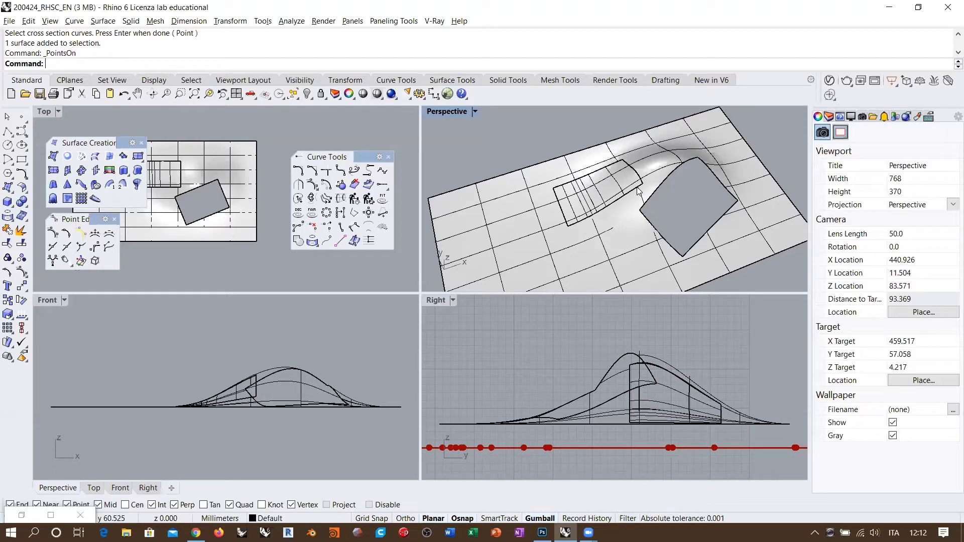
{"action": "right_click_drag", "start_coordinate": [728, 208], "coordinate": [607, 184]}
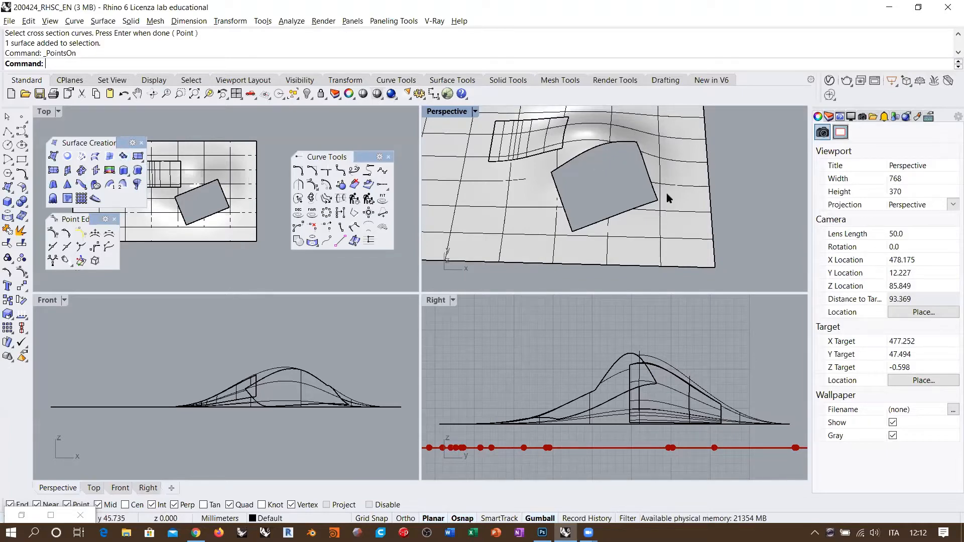
{"action": "right_click_drag", "start_coordinate": [668, 198], "coordinate": [631, 173]}
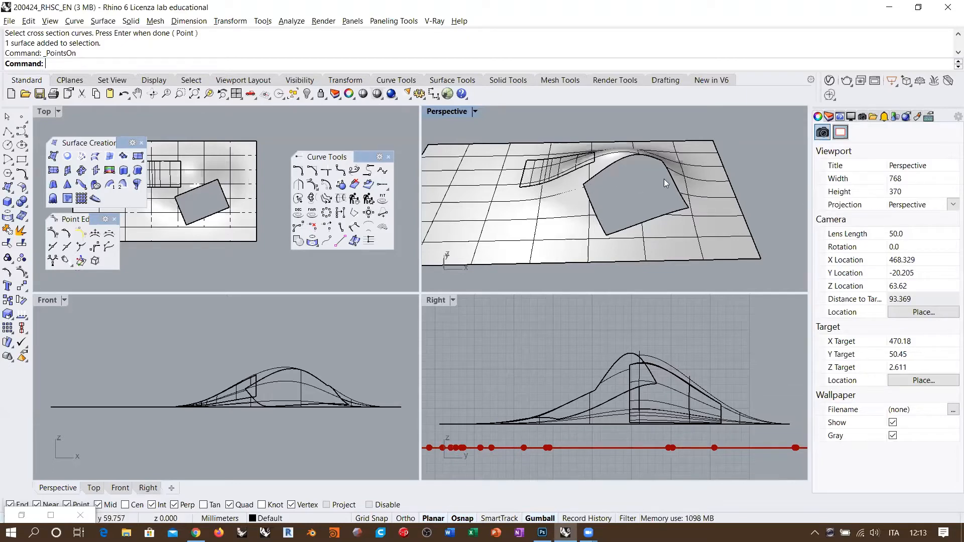
{"action": "right_click_drag", "start_coordinate": [664, 179], "coordinate": [635, 201]}
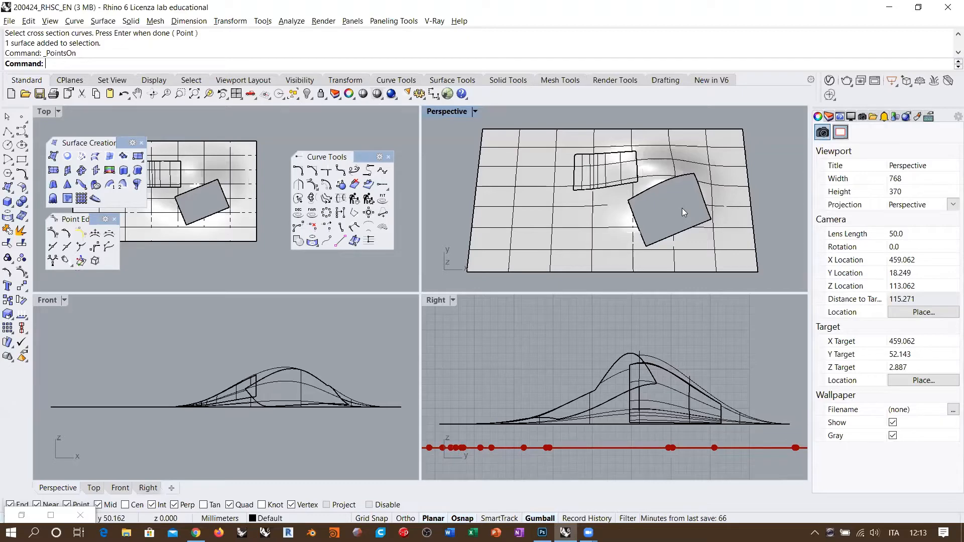
{"action": "scroll", "coordinate": [638, 201], "scroll_direction": "down", "scroll_amount": 10}
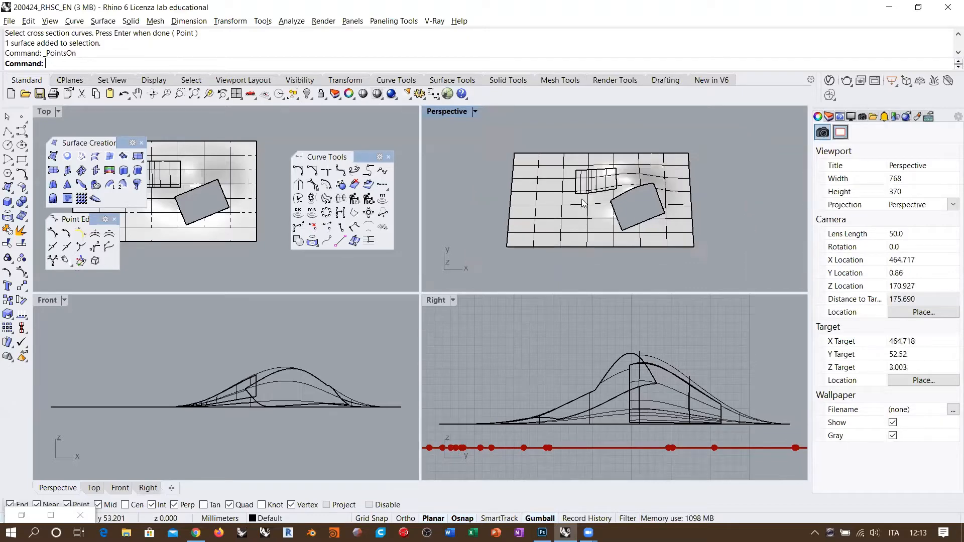
Step: Show all hidden objects and find free space beside the hill surface and the other example models
{"action": "right_click", "coordinate": [307, 93]}
{"action": "right_click_drag", "start_coordinate": [681, 171], "coordinate": [651, 195], "text": "shift"}
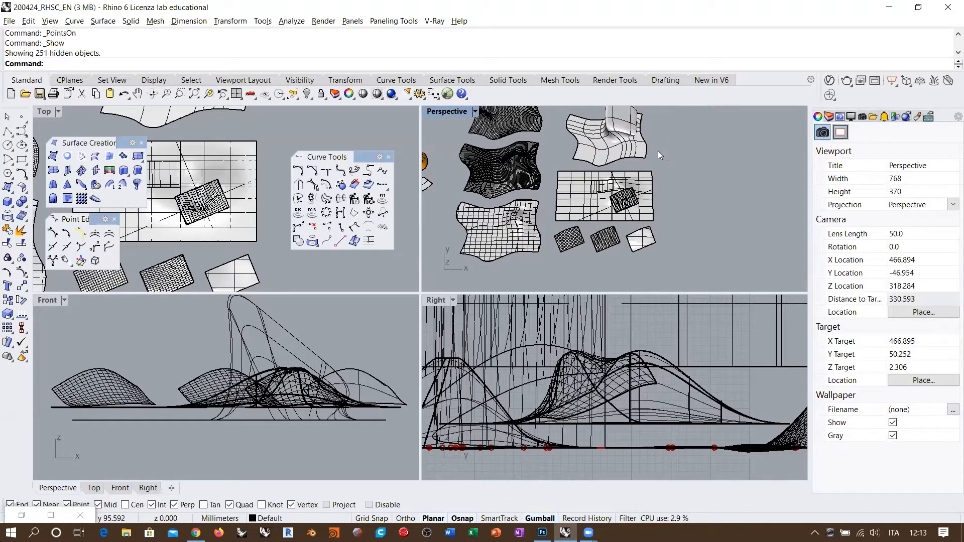
{"action": "scroll", "coordinate": [658, 151], "scroll_direction": "down", "scroll_amount": 4}
{"action": "right_click_drag", "start_coordinate": [632, 214], "coordinate": [625, 186], "text": "shift"}
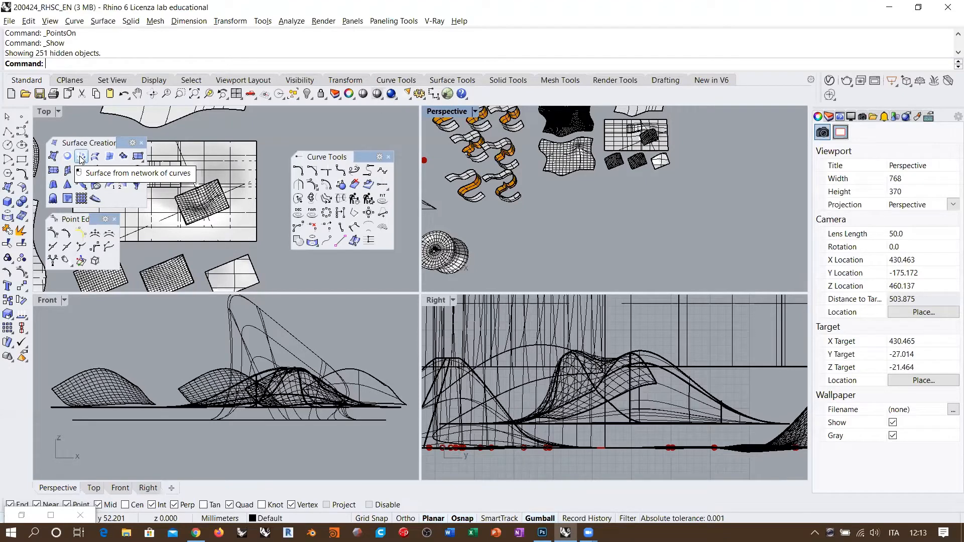
{"action": "right_click_drag", "start_coordinate": [598, 233], "coordinate": [508, 300], "text": "shift"}
{"action": "mouse_move", "coordinate": [585, 202]}
{"action": "right_mouse_down"}
{"action": "mouse_move", "coordinate": [594, 171]}
{"action": "mouse_move", "coordinate": [601, 183]}
{"action": "mouse_move", "coordinate": [581, 209]}
{"action": "right_mouse_up"}
{"action": "scroll", "coordinate": [621, 201], "scroll_direction": "up", "scroll_amount": 6}
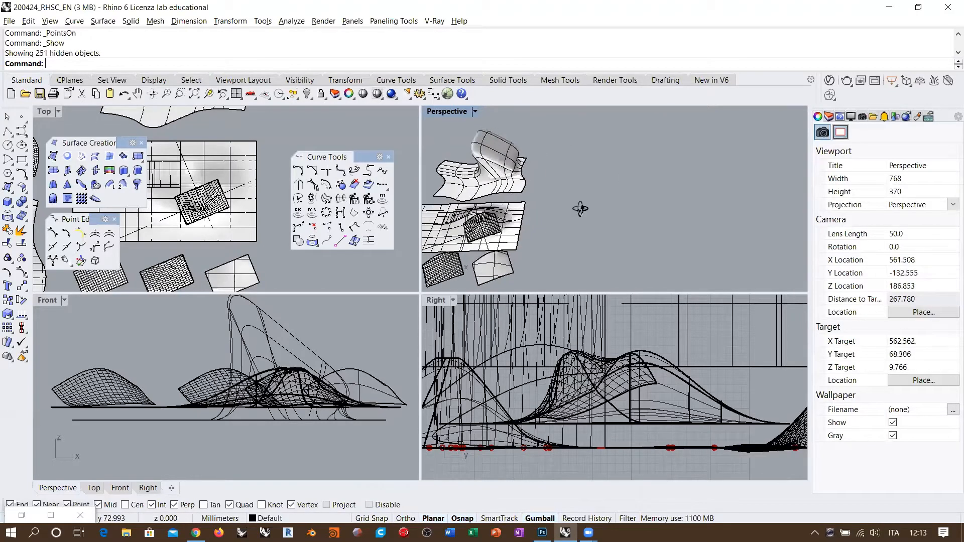
{"action": "scroll", "coordinate": [580, 209], "scroll_direction": "down", "scroll_amount": 5}
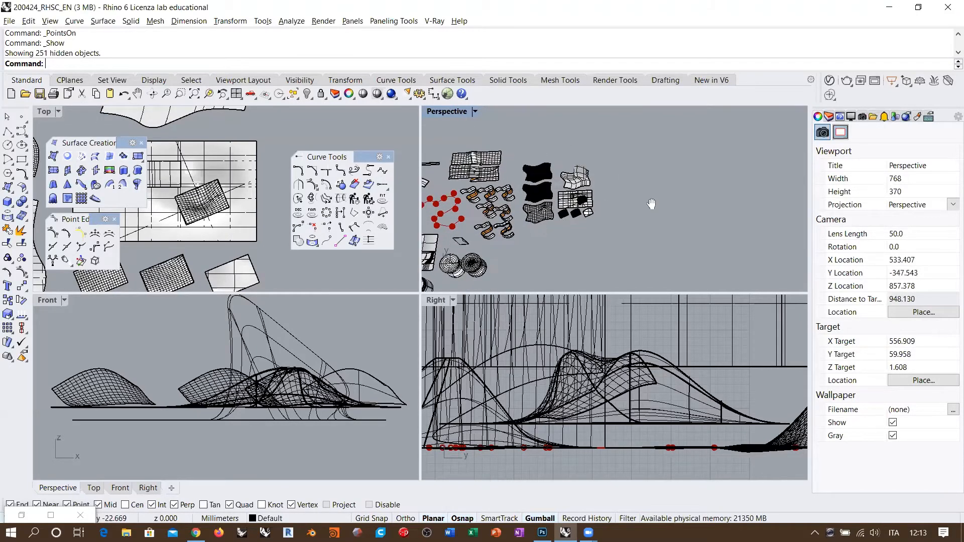
{"action": "scroll", "coordinate": [651, 203], "scroll_direction": "up", "scroll_amount": 5}
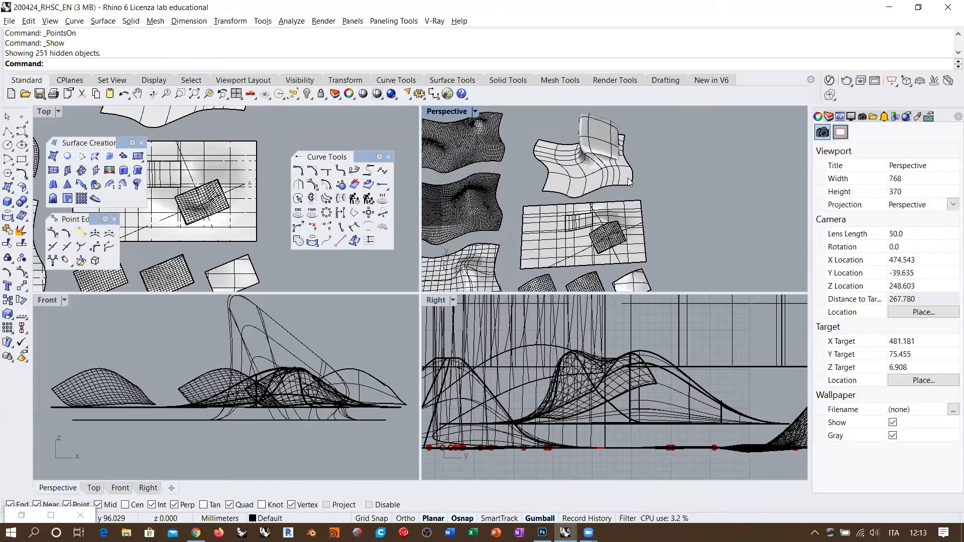
{"action": "scroll", "coordinate": [606, 166], "scroll_direction": "down", "scroll_amount": 6}
{"action": "right_click_drag", "start_coordinate": [647, 208], "coordinate": [634, 211]}
{"action": "scroll", "coordinate": [661, 183], "scroll_direction": "up", "scroll_amount": 8}
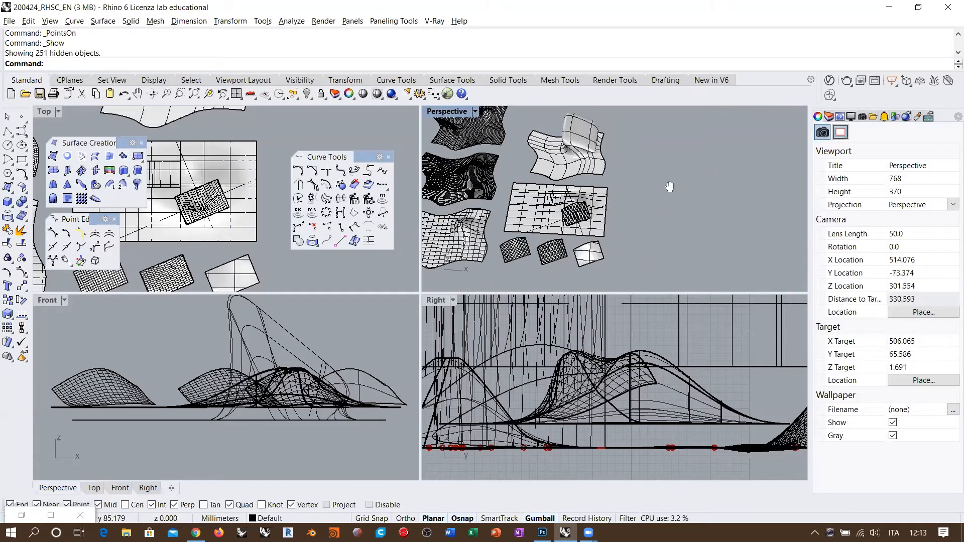
Step: Maximize the Perspective view and draw a deformable plane with U and V degree 3 and 10 points each way beside the hill surface
{"action": "double_click", "coordinate": [450, 113]}
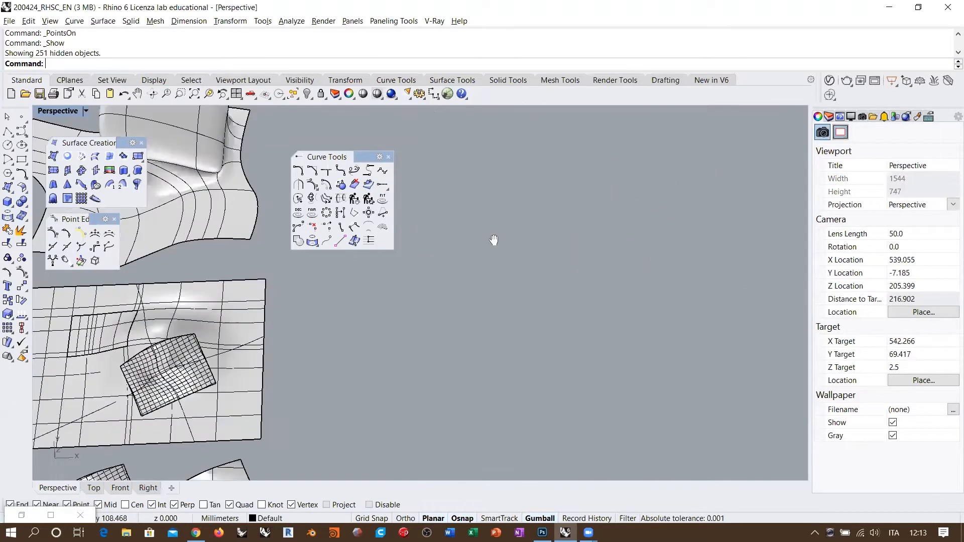
{"action": "middle_click", "coordinate": [444, 227]}
{"action": "left_click", "coordinate": [436, 212]}
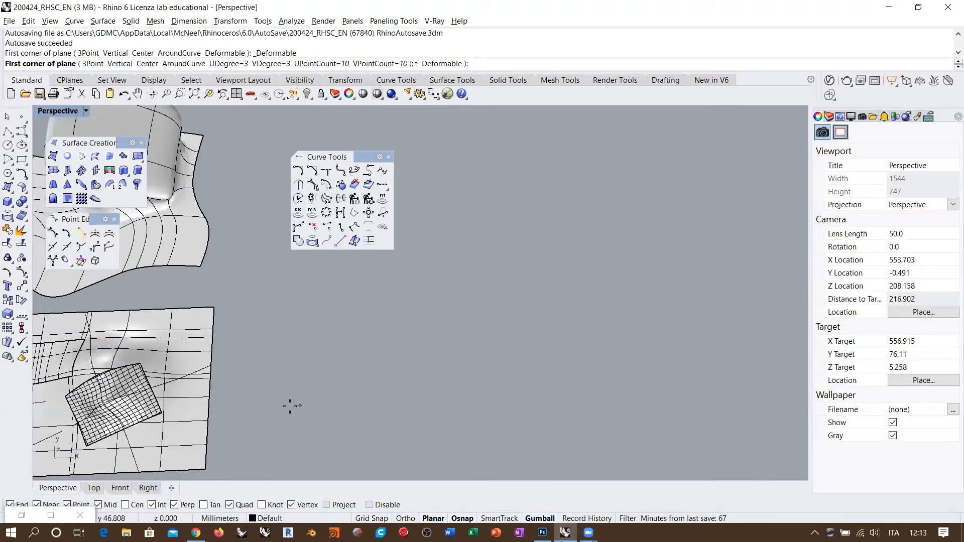
{"action": "left_click", "coordinate": [272, 410]}
{"action": "left_click", "coordinate": [417, 288]}
{"action": "right_click_drag", "start_coordinate": [425, 331], "coordinate": [403, 343]}
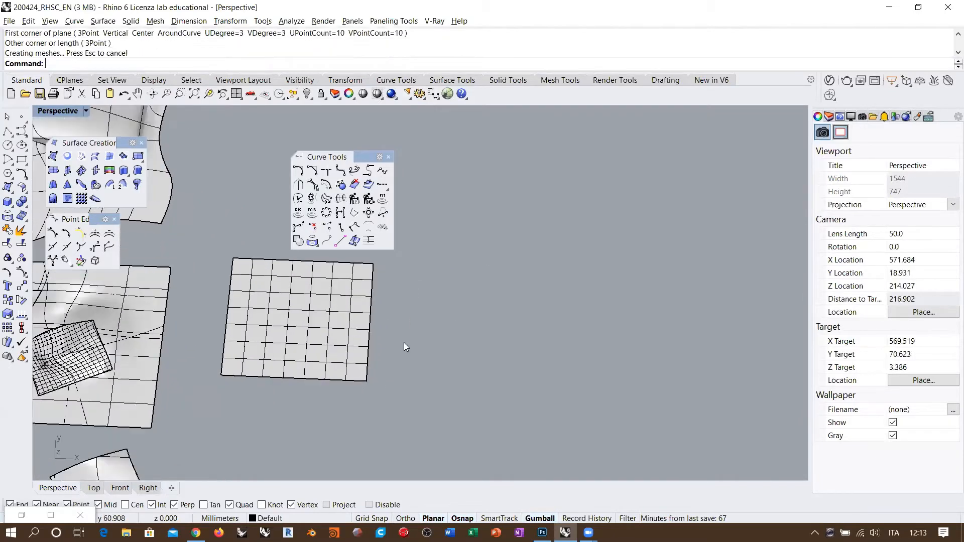
{"action": "left_click", "coordinate": [300, 319]}
{"action": "right_click_drag", "start_coordinate": [329, 313], "coordinate": [333, 322]}
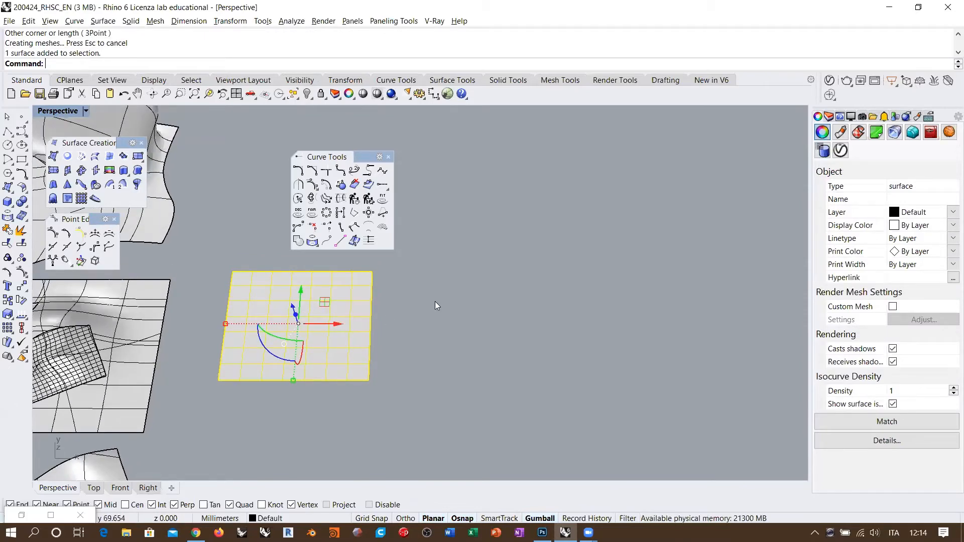
{"action": "key", "text": "Escape"}
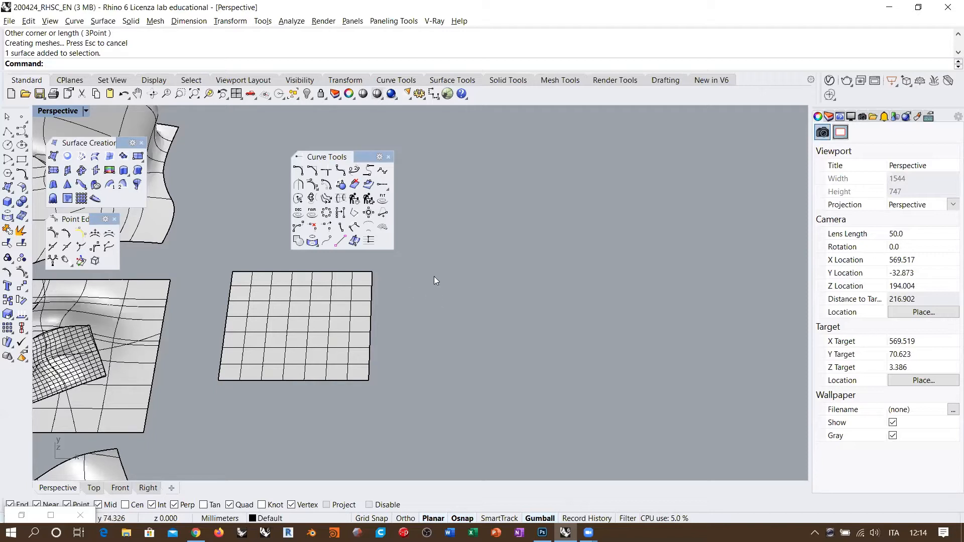
Step: Check the Plane command's Deformable option and examine the macro "! _Plane _Deformable" stored in the custom Plane: Deformable button
{"action": "left_click", "coordinate": [138, 157]}
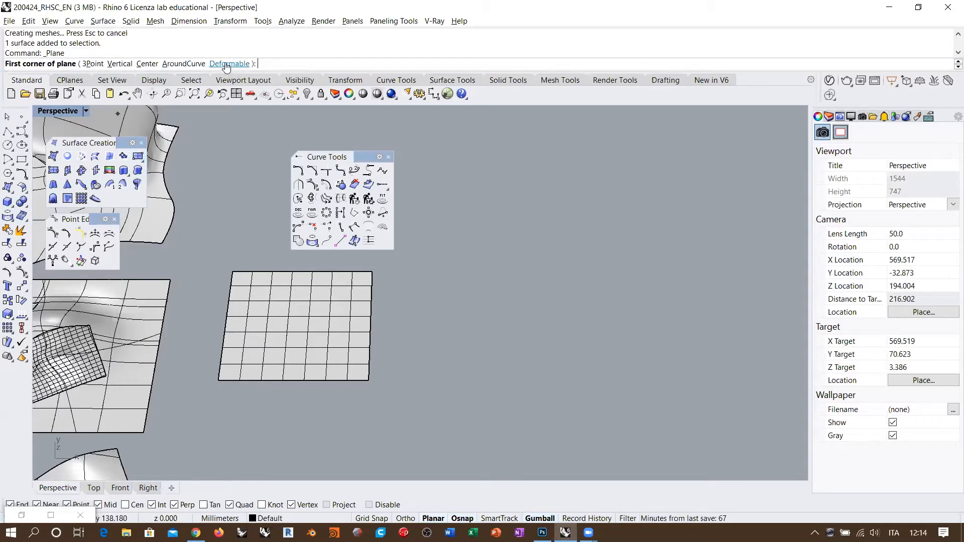
{"action": "key", "text": "Escape"}
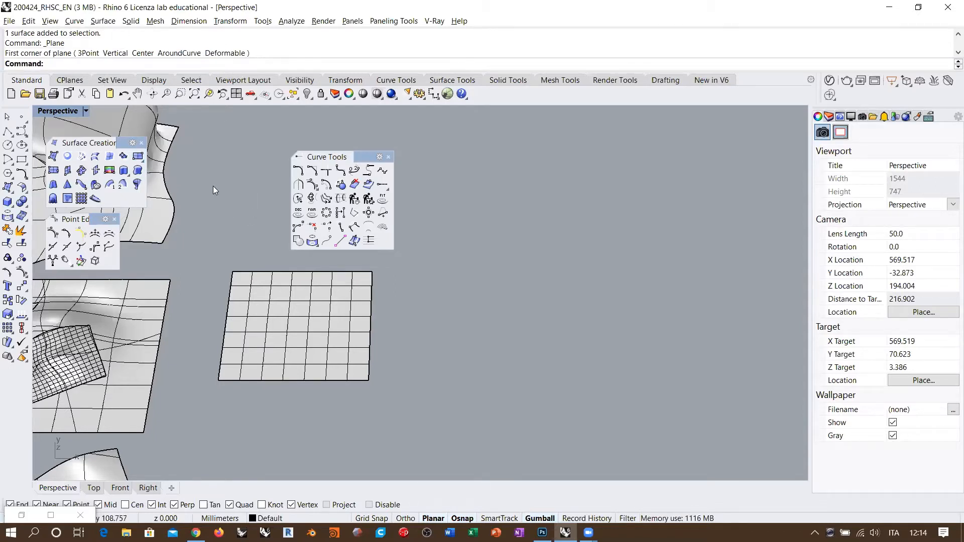
{"action": "middle_click", "coordinate": [466, 214]}
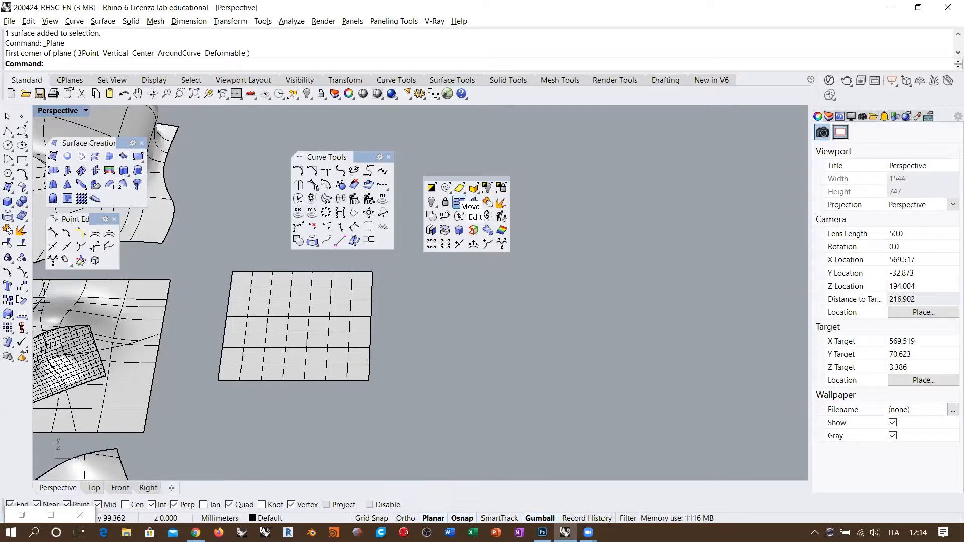
{"action": "right_click", "coordinate": [458, 202], "text": "shift"}
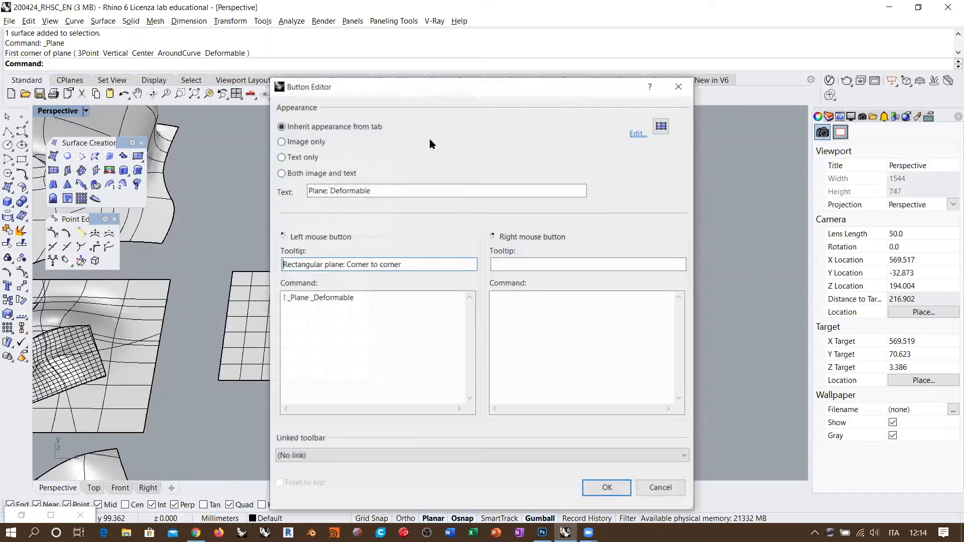
{"action": "left_click_drag", "start_coordinate": [450, 88], "coordinate": [408, 57]}
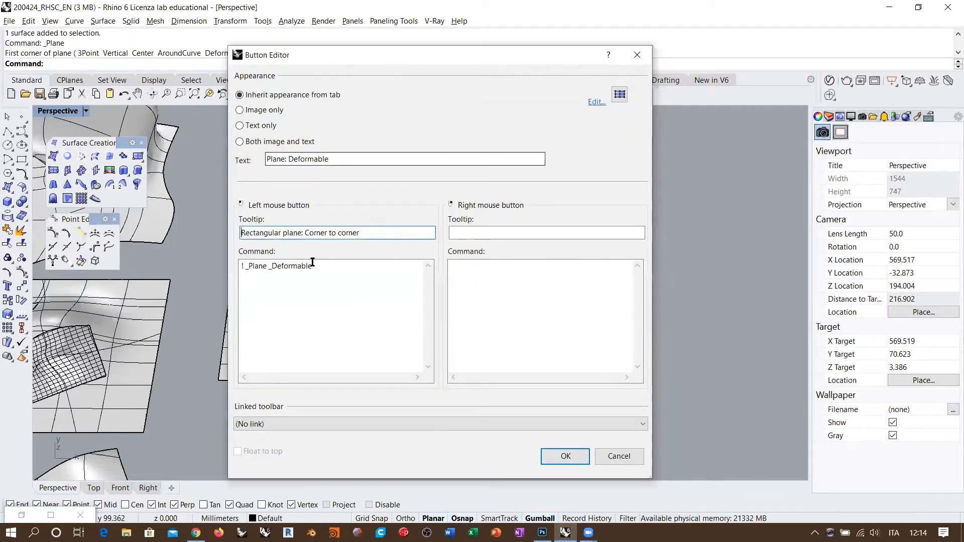
{"action": "left_click", "coordinate": [243, 267]}
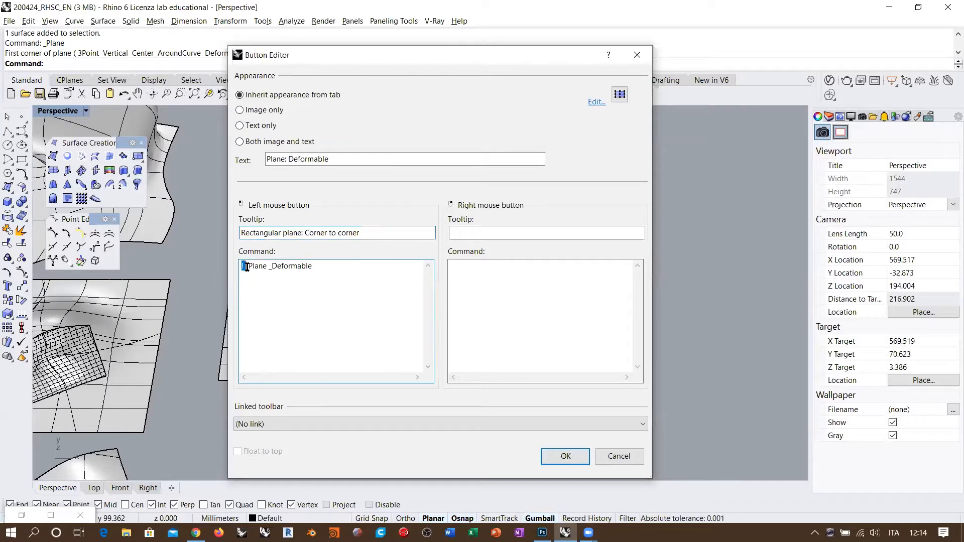
{"action": "left_click_drag", "start_coordinate": [246, 266], "coordinate": [325, 267]}
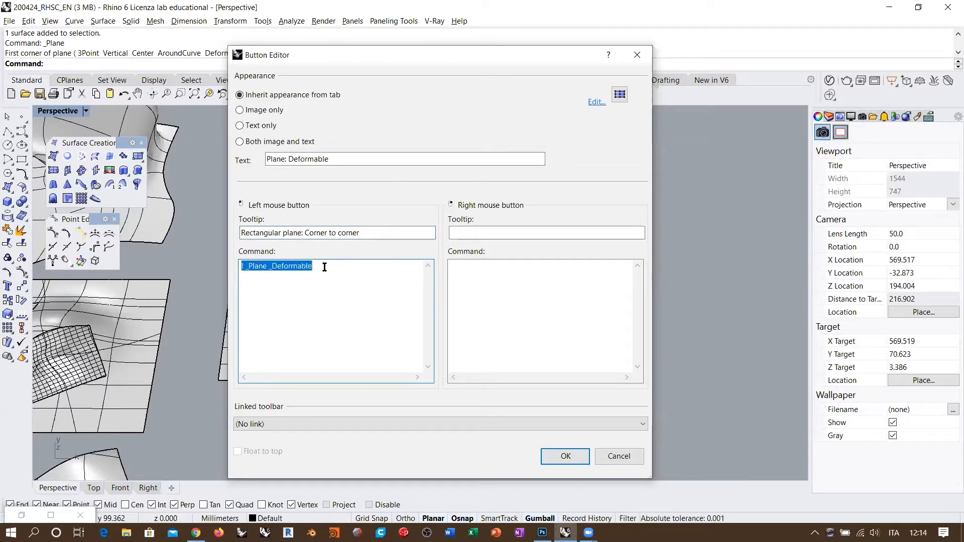
{"action": "left_click", "coordinate": [324, 267]}
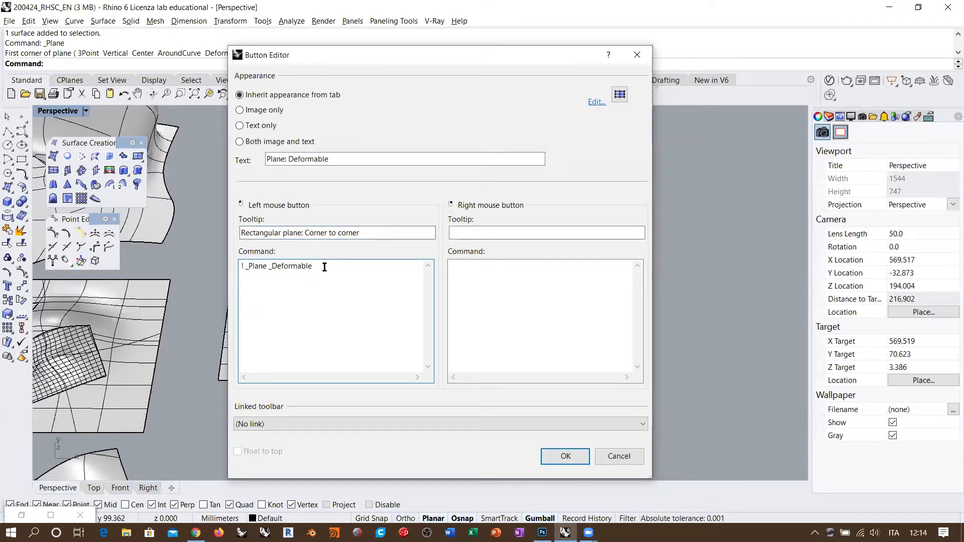
Step: View the Plane: Deformable button's 24 x 24 icon in the bitmap editor, leave it unedited and close the Button Editor
{"action": "left_click", "coordinate": [620, 95]}
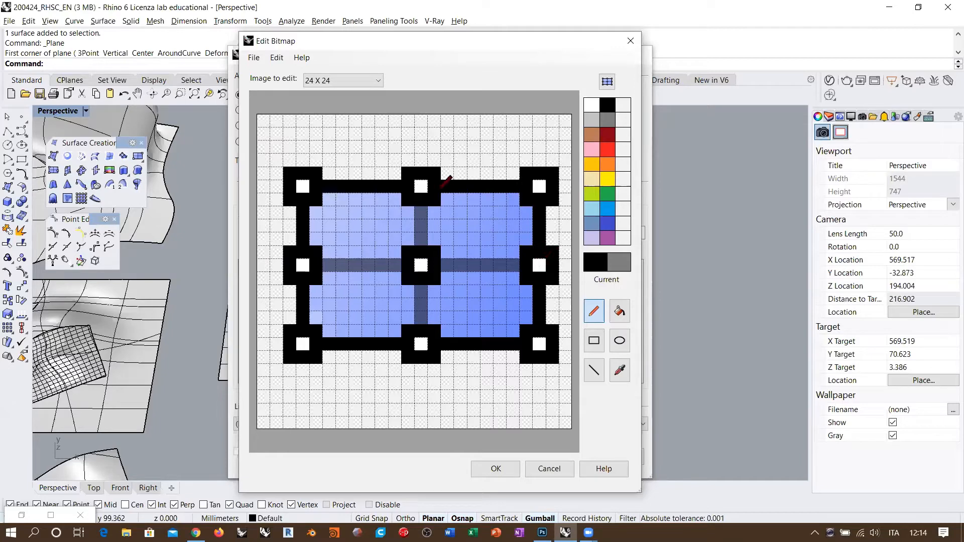
{"action": "left_click", "coordinate": [544, 462]}
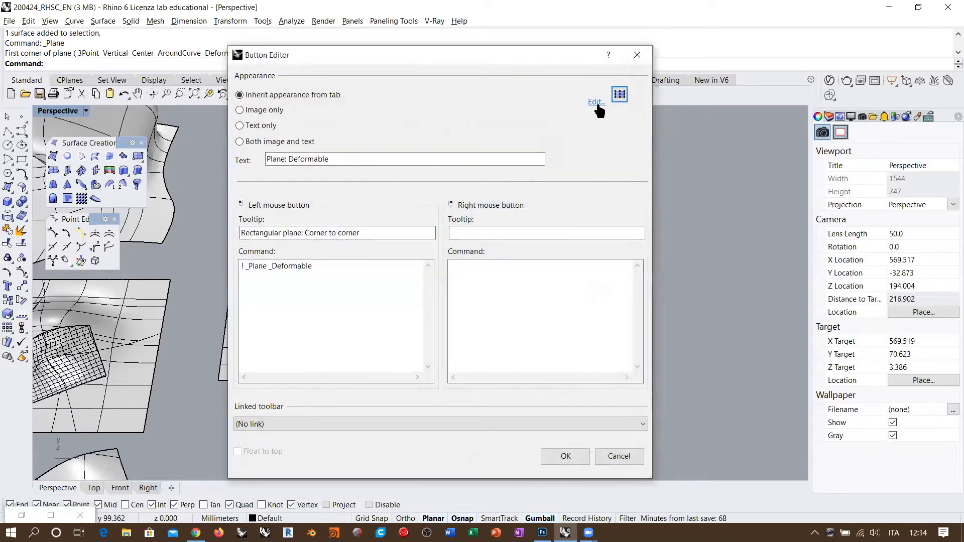
{"action": "left_click", "coordinate": [564, 456]}
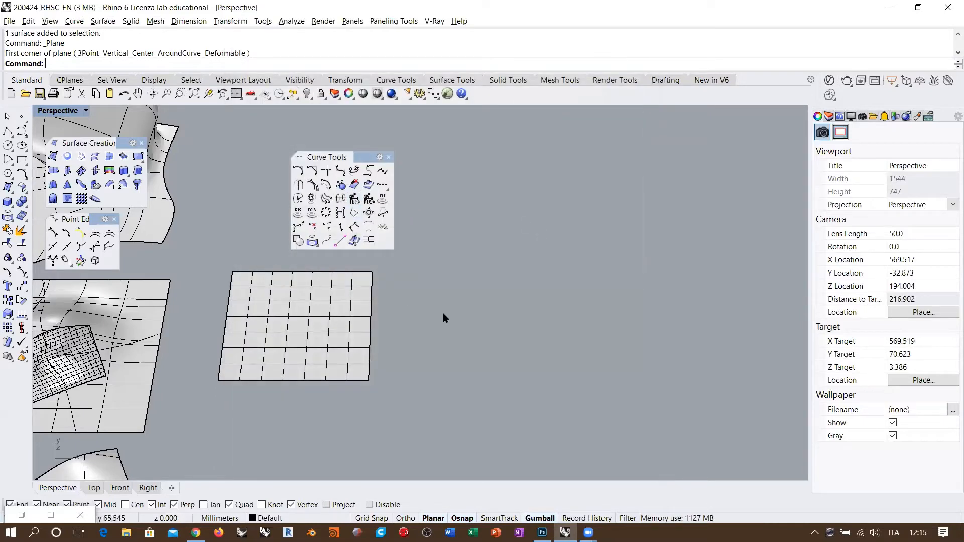
Step: Try moving the deformable plane along X away from the hill surface, and undo the move
{"action": "left_click", "coordinate": [329, 337]}
{"action": "left_click_drag", "start_coordinate": [355, 327], "coordinate": [639, 326]}
{"action": "left_click", "coordinate": [568, 400]}
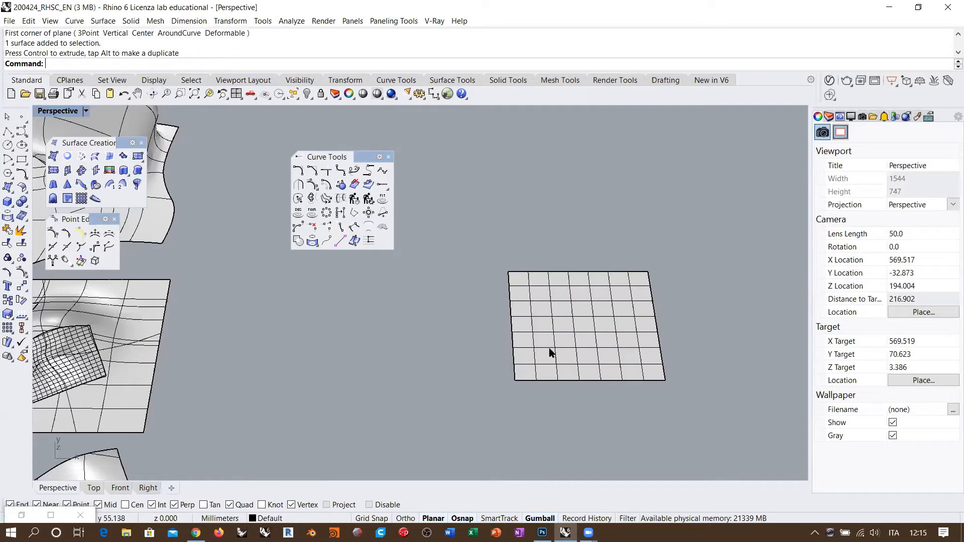
{"action": "key", "text": "ctrl+z"}
Step: Duplicate the deformable plane along X with a gap between the two, and move the Curve Tools toolbar clear of them
{"action": "key", "text": "alt"}
{"action": "left_click_drag", "start_coordinate": [340, 329], "coordinate": [595, 328]}
{"action": "left_click", "coordinate": [545, 418]}
{"action": "right_click_drag", "start_coordinate": [398, 350], "coordinate": [379, 170]}
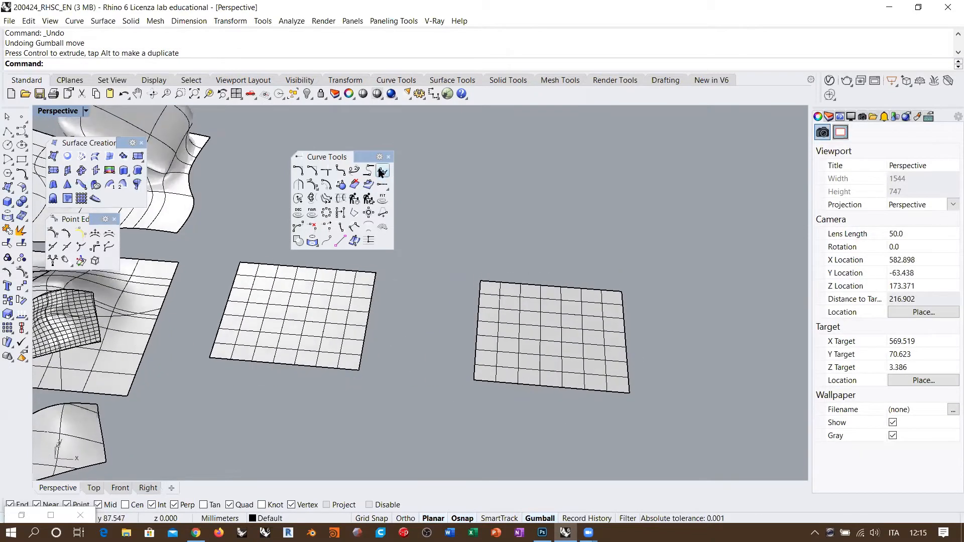
{"action": "left_click_drag", "start_coordinate": [357, 157], "coordinate": [741, 123]}
{"action": "right_click_drag", "start_coordinate": [460, 280], "coordinate": [494, 258], "text": "shift"}
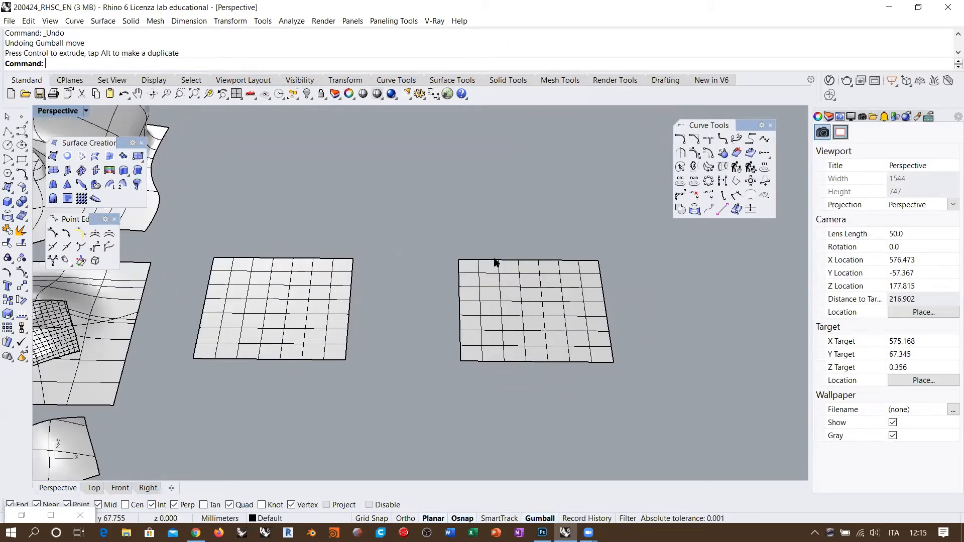
Step: Turn on the control points of both deformable planes
{"action": "left_click_drag", "start_coordinate": [494, 258], "coordinate": [284, 330]}
{"action": "key", "text": "F10"}
{"action": "right_click_drag", "start_coordinate": [417, 359], "coordinate": [411, 329]}
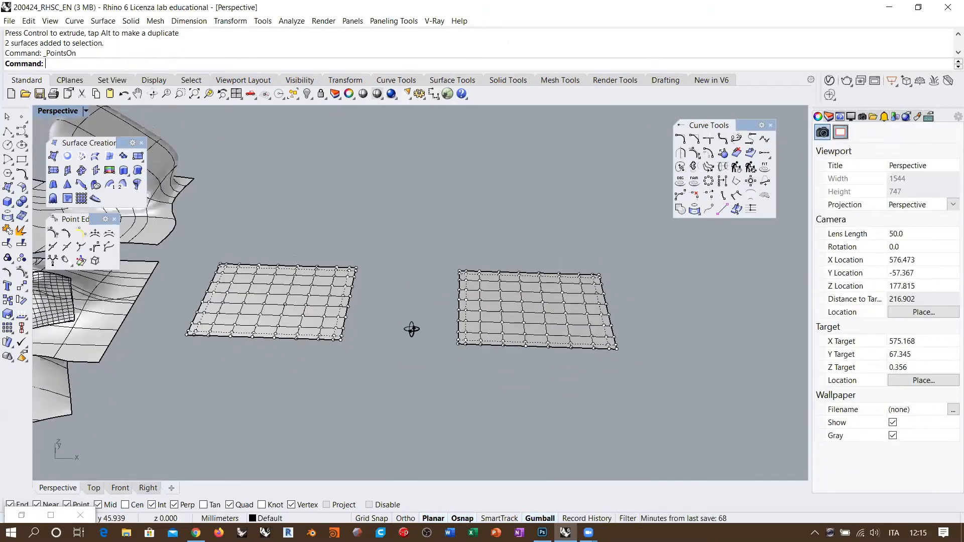
Step: Raise the back corner of the plane nearer the hill with a vertical SoftMove on the control points beside its facing edge
{"action": "scroll", "coordinate": [408, 297], "scroll_direction": "up", "scroll_amount": 6}
{"action": "right_click_drag", "start_coordinate": [408, 297], "coordinate": [433, 289]}
{"action": "type", "text": "softmove"}
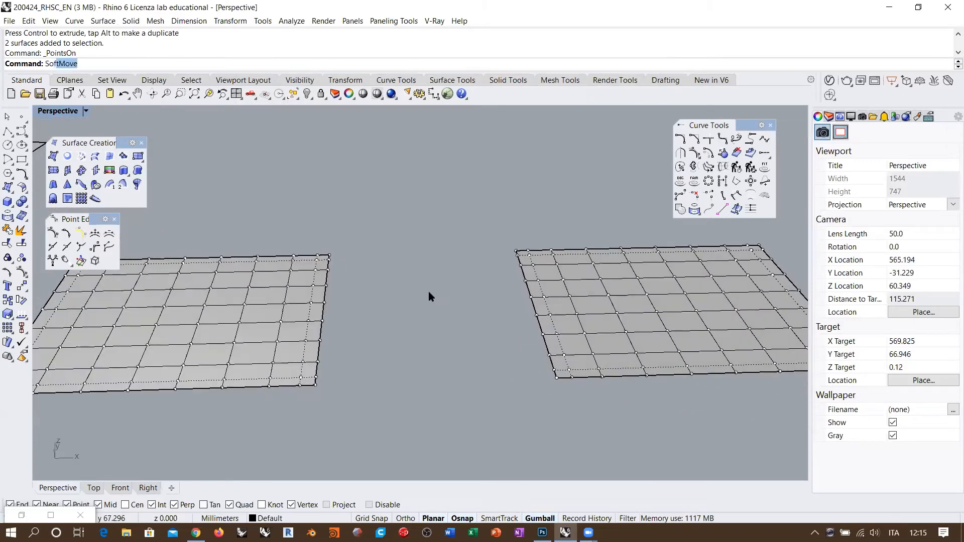
{"action": "key", "text": "Return"}
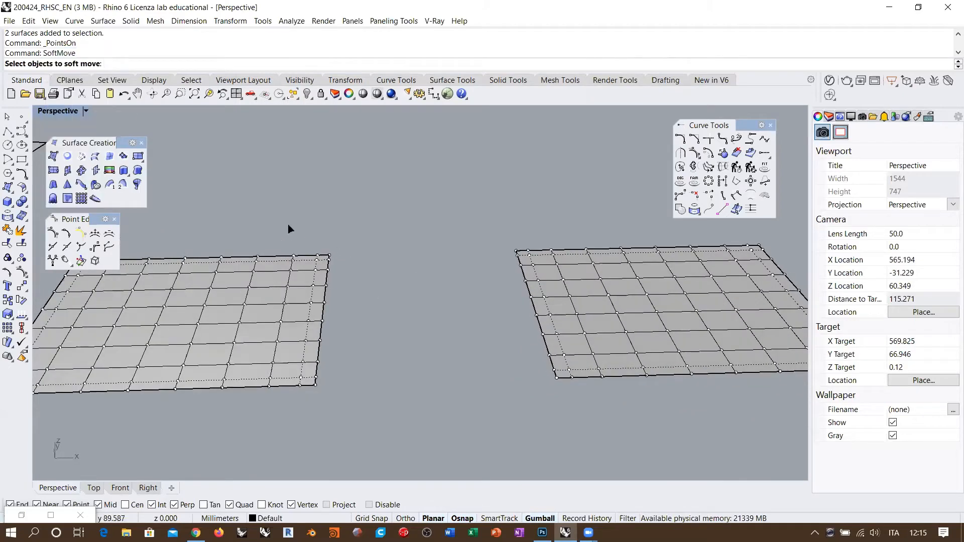
{"action": "left_click", "coordinate": [239, 276]}
{"action": "key", "text": "Return"}
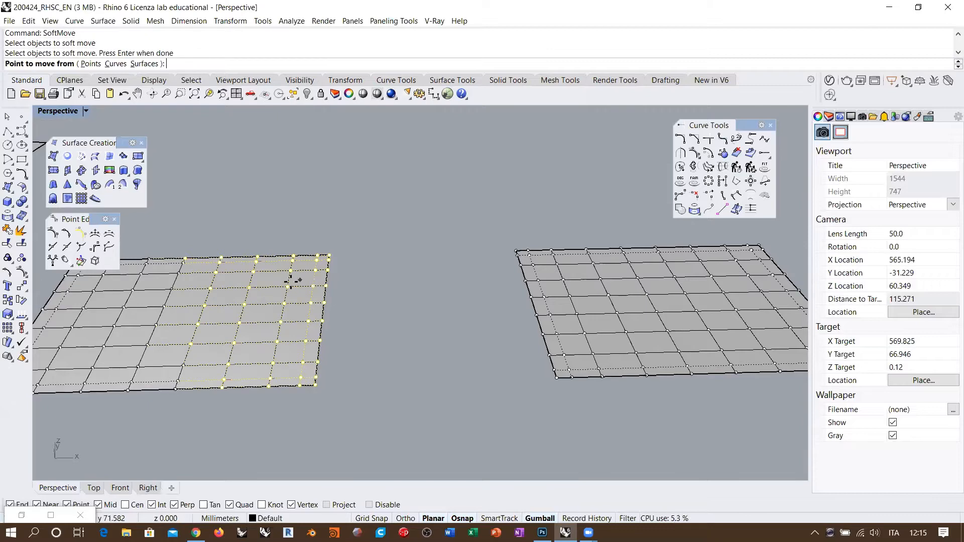
{"action": "left_click", "coordinate": [314, 269]}
{"action": "left_click", "coordinate": [423, 268]}
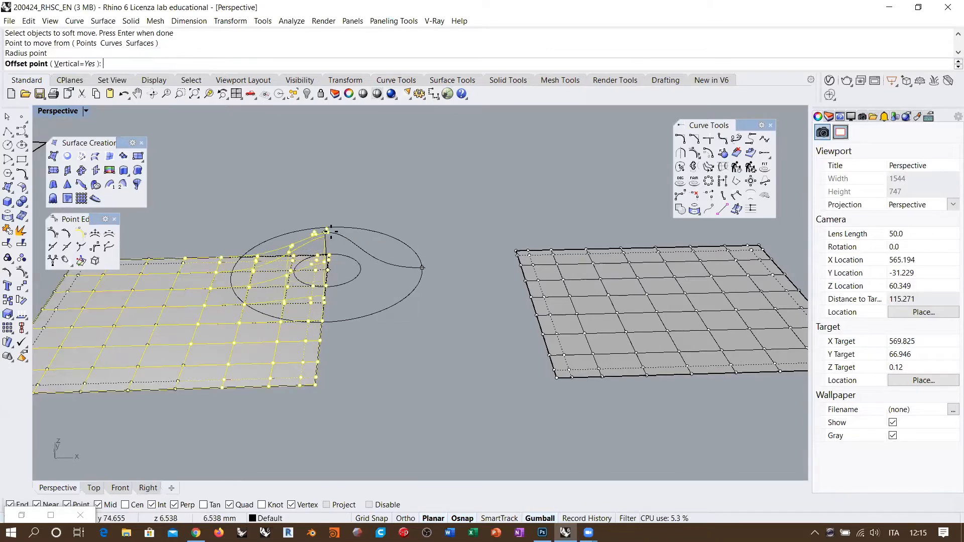
{"action": "left_click", "coordinate": [329, 217]}
{"action": "key", "text": "Return"}
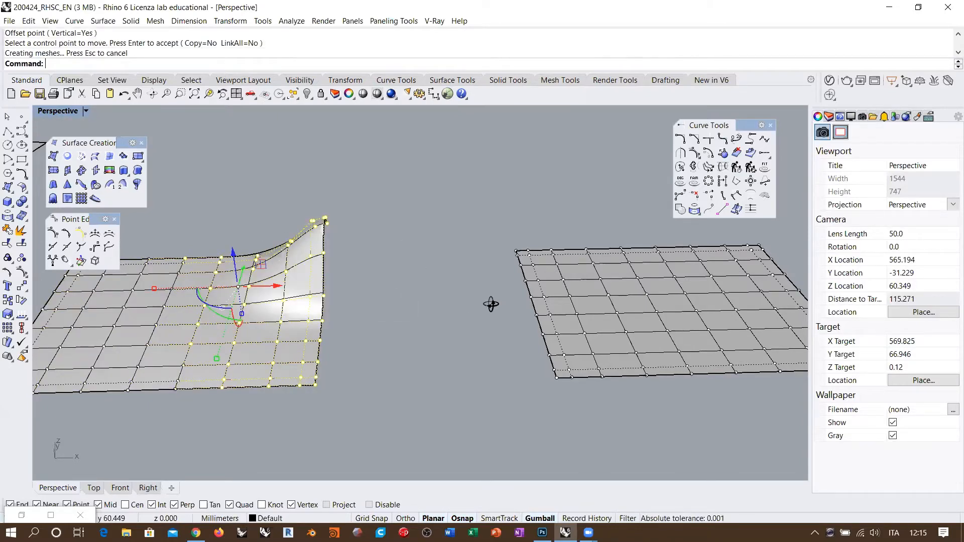
Step: Raise the middle of the second plane's facing edge with a vertical SoftMove on the control points of its near half
{"action": "right_click_drag", "start_coordinate": [491, 305], "coordinate": [544, 319]}
{"action": "key", "text": "Return"}
{"action": "key", "text": "Escape"}
{"action": "left_click_drag", "start_coordinate": [458, 225], "coordinate": [705, 441]}
{"action": "key", "text": "Return"}
{"action": "left_click", "coordinate": [536, 320]}
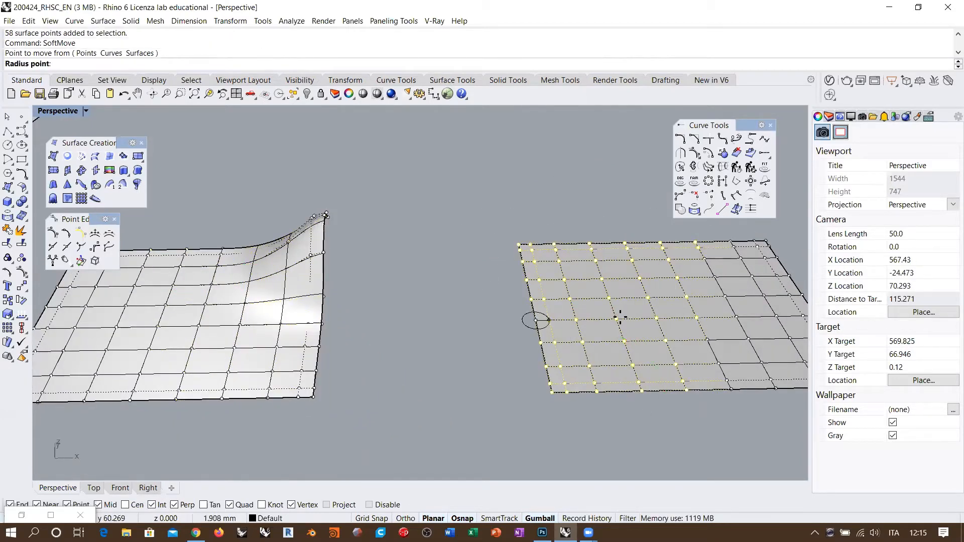
{"action": "left_click", "coordinate": [668, 316]}
{"action": "right_click_drag", "start_coordinate": [673, 316], "coordinate": [628, 266]}
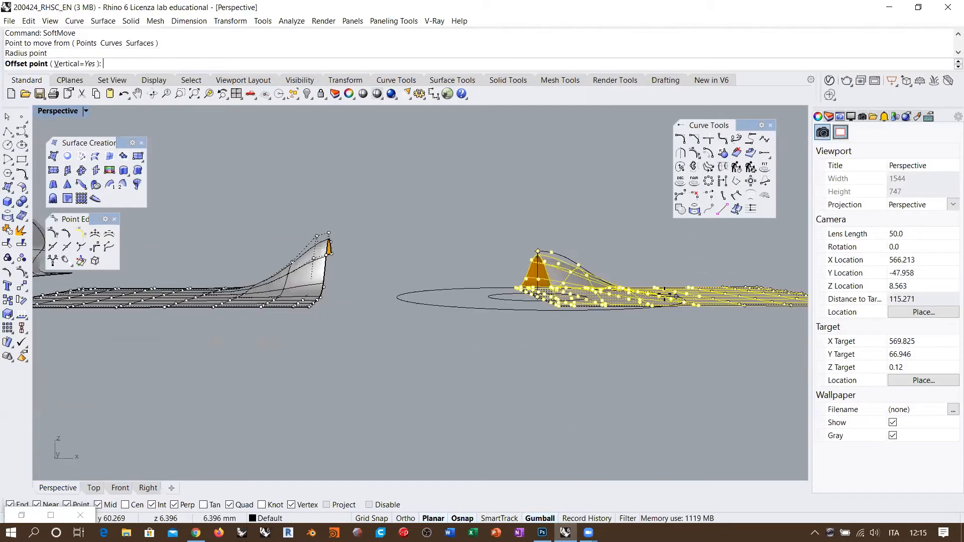
{"action": "left_click", "coordinate": [587, 260]}
{"action": "key", "text": "Return"}
Step: Bridge the gap with a surface blend between the two planes' facing edges, using Curvature continuity on both sides
{"action": "right_click_drag", "start_coordinate": [470, 256], "coordinate": [351, 244]}
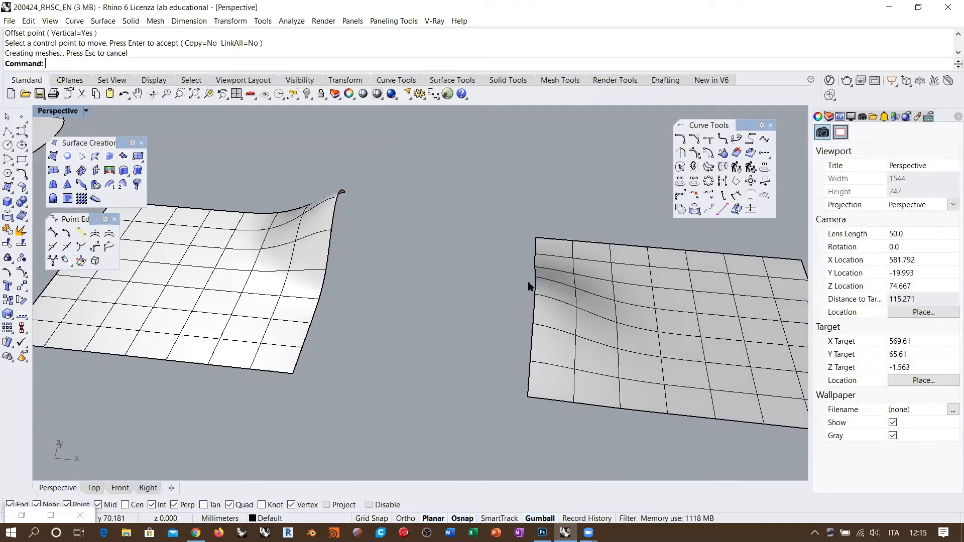
{"action": "right_click_drag", "start_coordinate": [338, 260], "coordinate": [406, 258]}
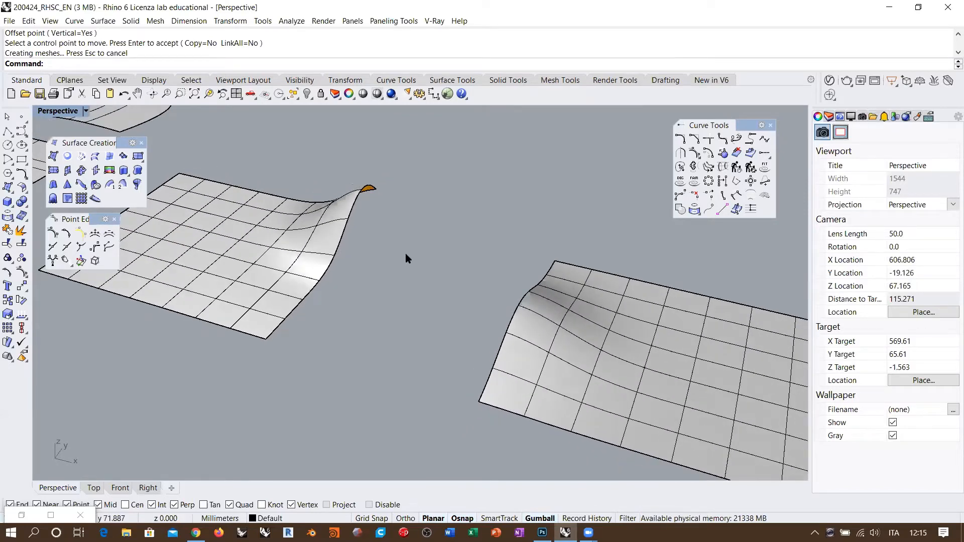
{"action": "left_click", "coordinate": [21, 188]}
{"action": "left_click", "coordinate": [95, 193]}
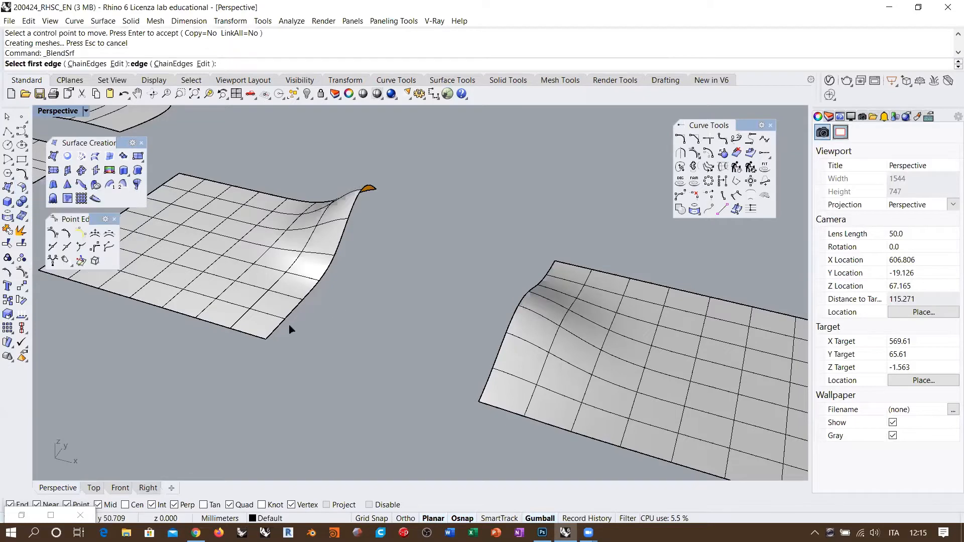
{"action": "left_click", "coordinate": [286, 319]}
{"action": "left_click", "coordinate": [484, 379]}
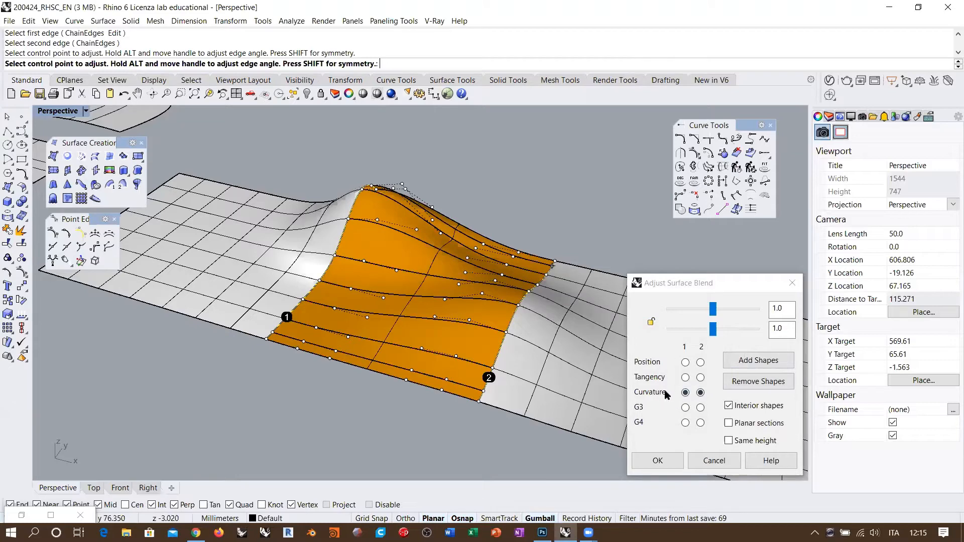
{"action": "mouse_move", "coordinate": [398, 286]}
{"action": "right_mouse_down"}
{"action": "mouse_move", "coordinate": [408, 301]}
{"action": "mouse_move", "coordinate": [414, 283]}
{"action": "right_mouse_up"}
{"action": "right_click_drag", "start_coordinate": [520, 312], "coordinate": [530, 297]}
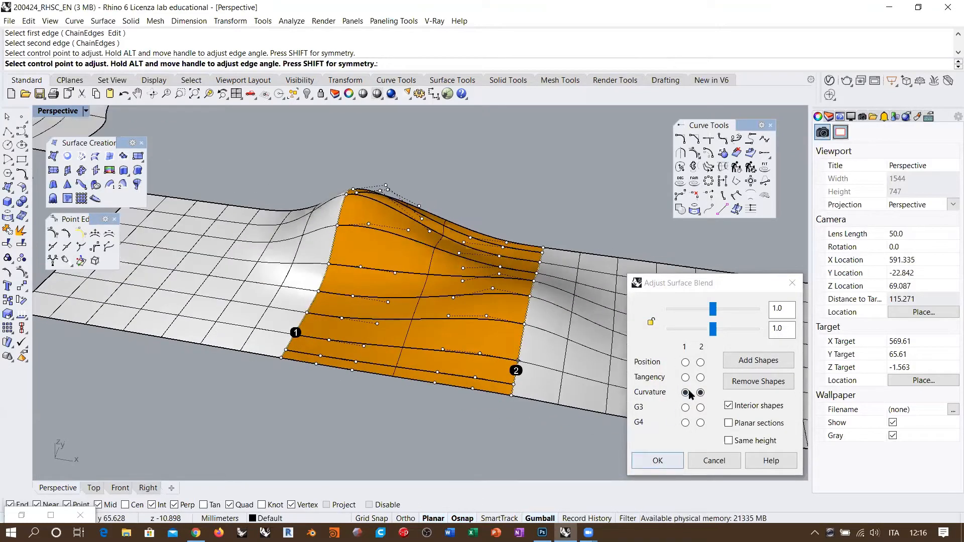
{"action": "left_click", "coordinate": [658, 460]}
Step: Check the blend surface's point counts and degrees in Rebuild, cancel without rebuilding, and delete the surface
{"action": "left_click", "coordinate": [410, 251]}
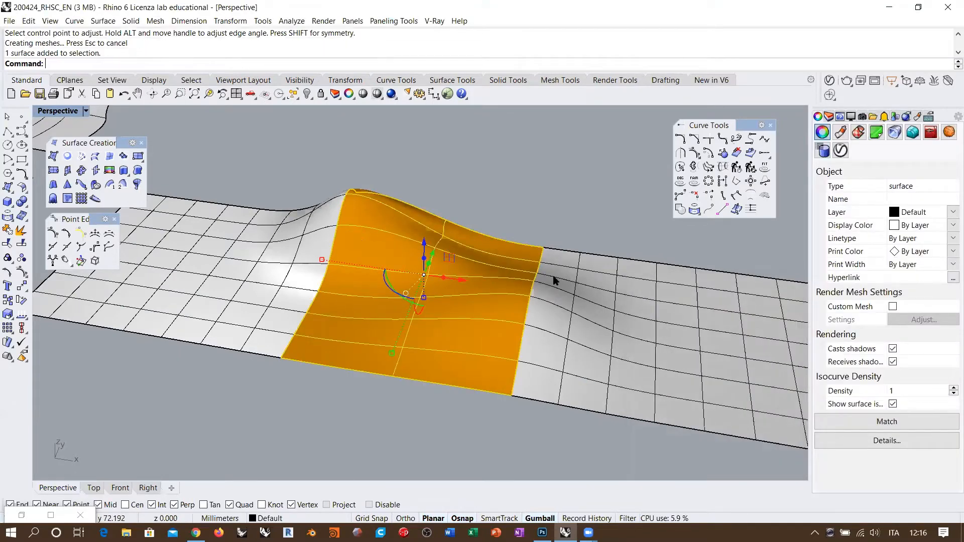
{"action": "right_click_drag", "start_coordinate": [553, 280], "coordinate": [486, 299]}
{"action": "type", "text": "Rebuild"}
{"action": "key", "text": "Return"}
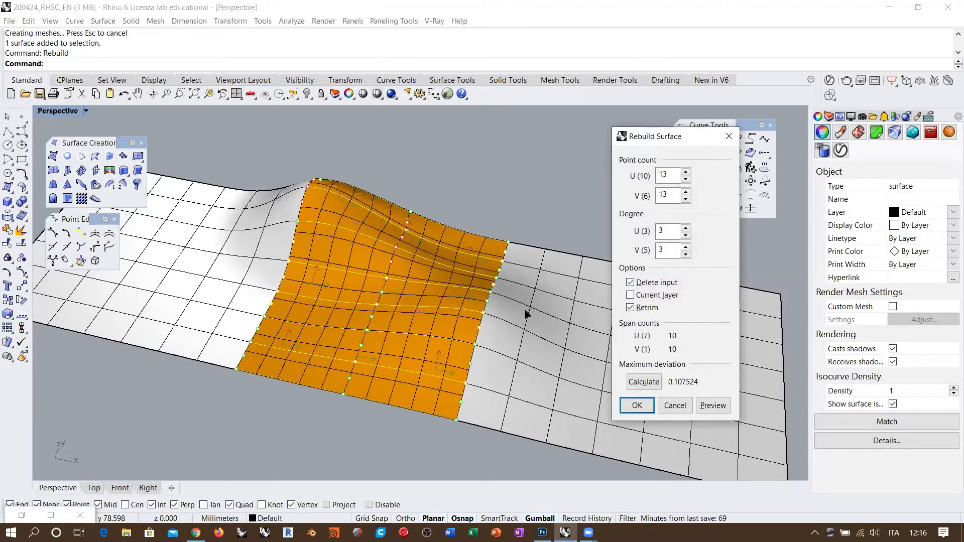
{"action": "left_click", "coordinate": [675, 406]}
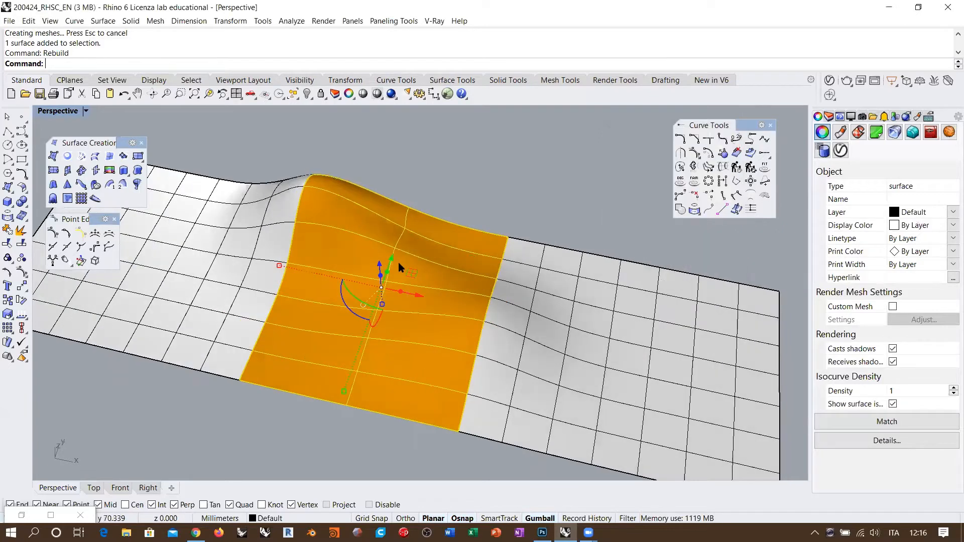
{"action": "key", "text": "Delete"}
Step: Connect the back edges of the two planes across the gap with an adjustable blend curve, Tangency at both ends
{"action": "mouse_move", "coordinate": [398, 267]}
{"action": "right_mouse_down"}
{"action": "mouse_move", "coordinate": [413, 246]}
{"action": "mouse_move", "coordinate": [401, 247]}
{"action": "right_mouse_up"}
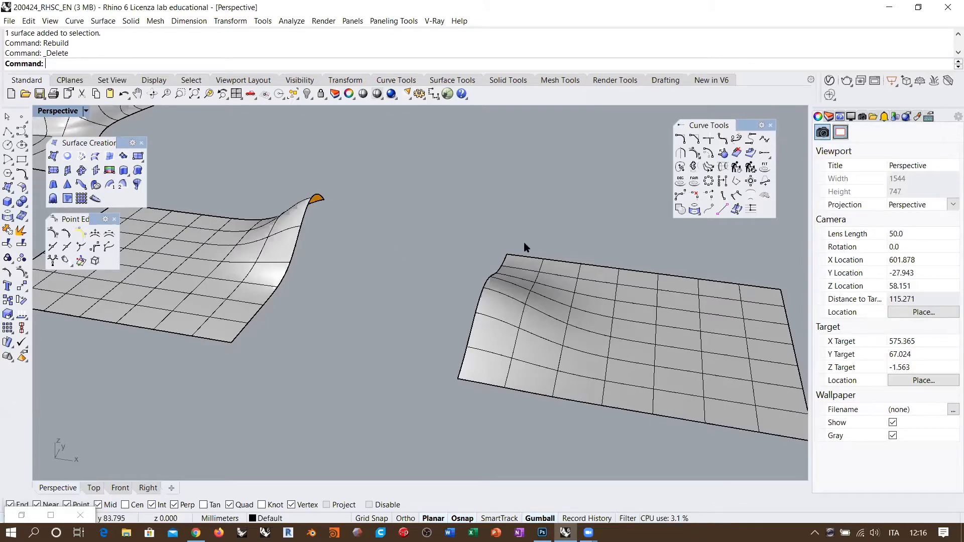
{"action": "right_click_drag", "start_coordinate": [389, 231], "coordinate": [387, 251]}
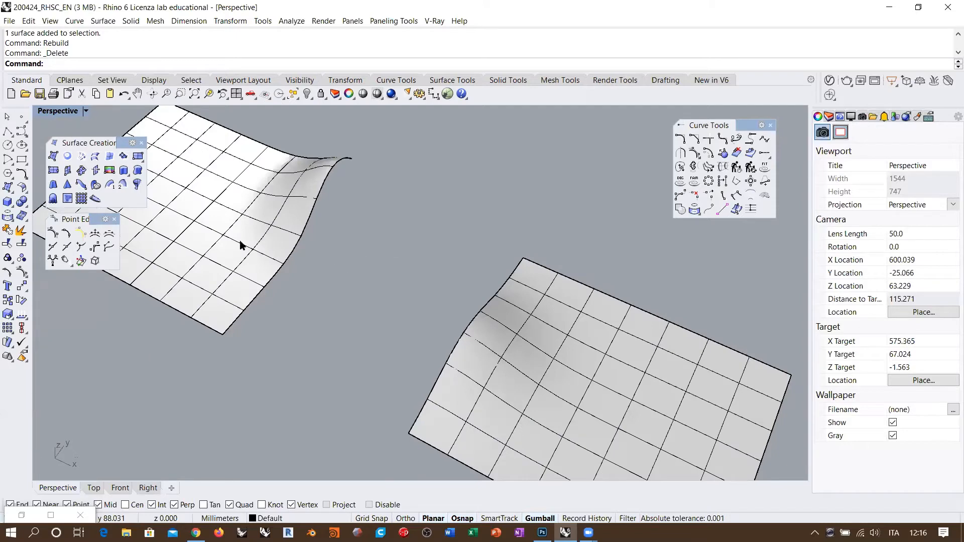
{"action": "right_click_drag", "start_coordinate": [240, 245], "coordinate": [383, 273]}
{"action": "right_click_drag", "start_coordinate": [307, 221], "coordinate": [118, 155]}
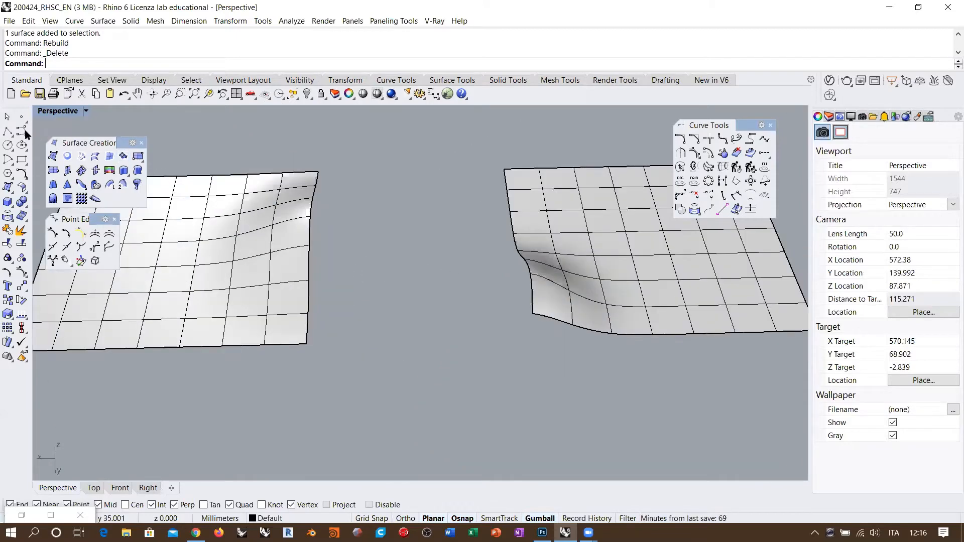
{"action": "left_click", "coordinate": [734, 141]}
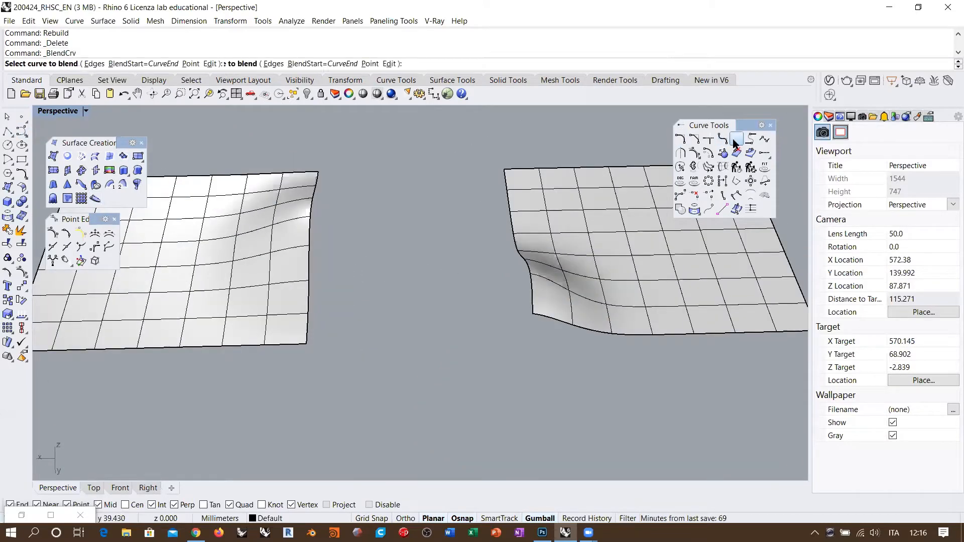
{"action": "left_click", "coordinate": [290, 345]}
{"action": "left_click", "coordinate": [557, 326]}
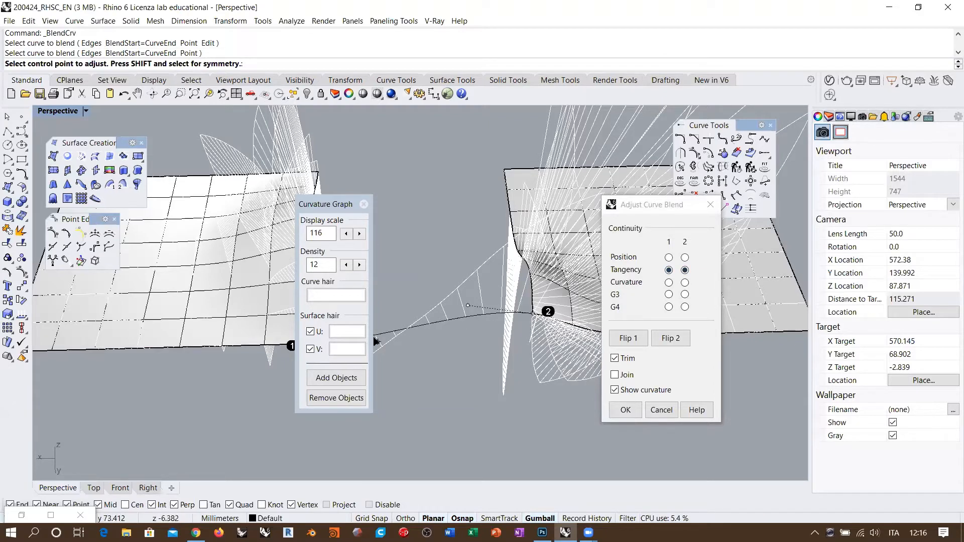
{"action": "left_click", "coordinate": [625, 410]}
Step: Examine the control points of the new blend curve, and hide them again
{"action": "left_click", "coordinate": [436, 327]}
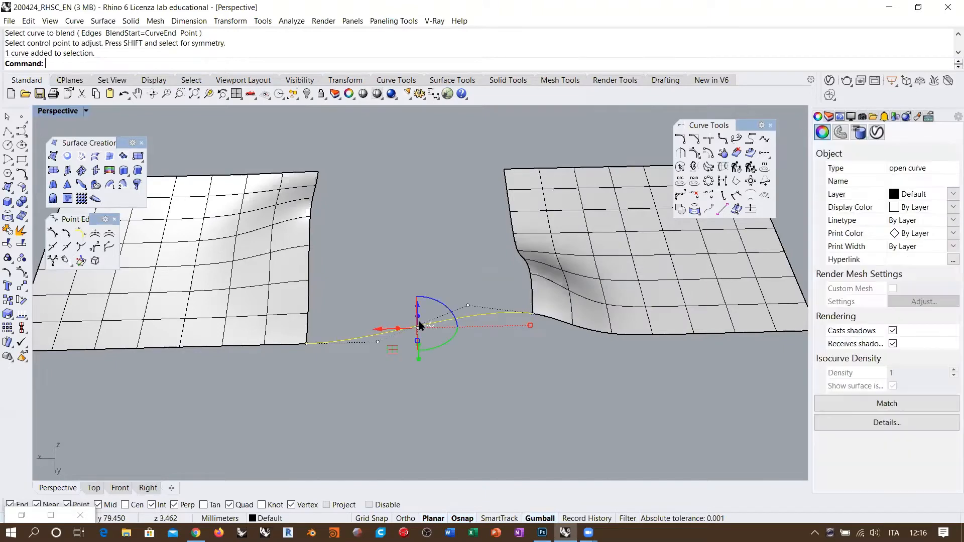
{"action": "left_click", "coordinate": [499, 376]}
{"action": "right_click_drag", "start_coordinate": [498, 376], "coordinate": [389, 205]}
{"action": "left_click", "coordinate": [389, 202]}
{"action": "left_click_drag", "start_coordinate": [303, 159], "coordinate": [550, 256]}
{"action": "left_click", "coordinate": [528, 164]}
{"action": "right_click_drag", "start_coordinate": [541, 208], "coordinate": [273, 187]}
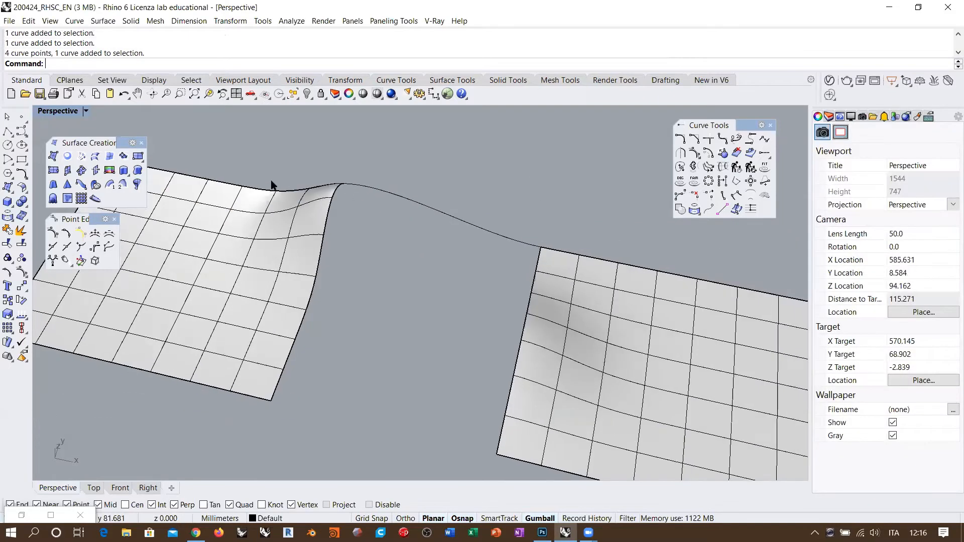
Step: Start a two-rail sweep with the planes' facing edges as rails and the blend curve as the cross section
{"action": "left_click", "coordinate": [107, 184]}
{"action": "right_click_drag", "start_coordinate": [286, 243], "coordinate": [321, 211]}
{"action": "left_click", "coordinate": [323, 211]}
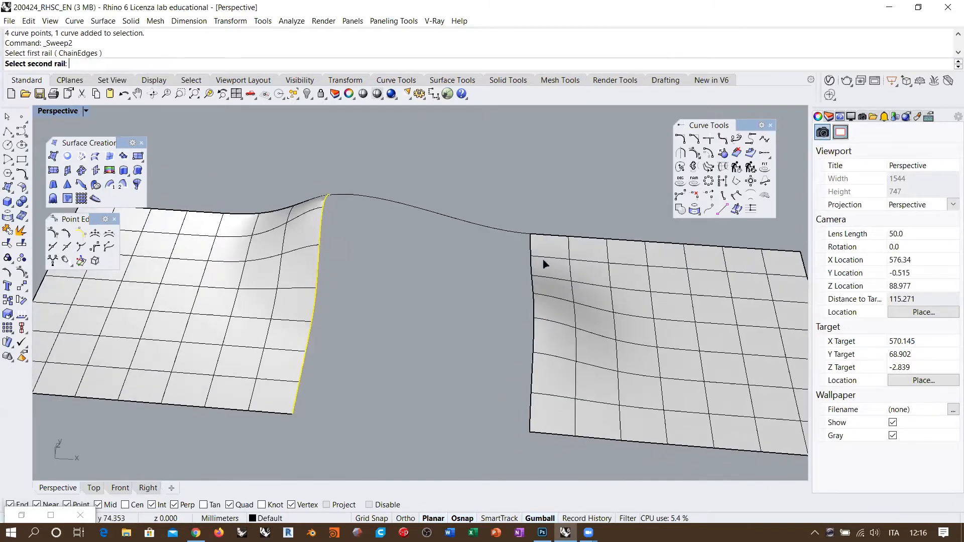
{"action": "left_click", "coordinate": [532, 253]}
{"action": "left_click", "coordinate": [359, 197]}
{"action": "key", "text": "Return"}
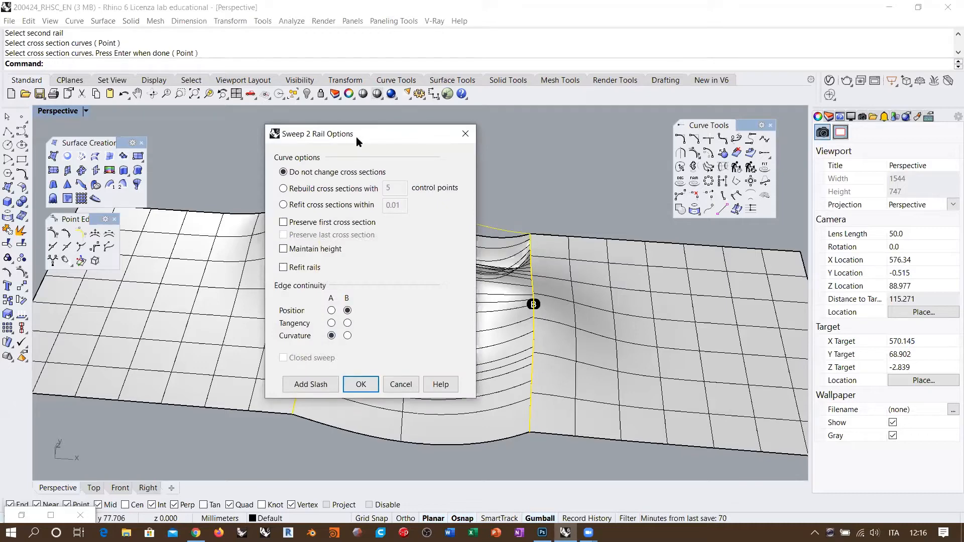
Step: Try Position continuity on rail A of the sweep, and inspect the previewed surface along both rails
{"action": "left_click_drag", "start_coordinate": [357, 137], "coordinate": [674, 147]}
{"action": "left_click", "coordinate": [649, 321]}
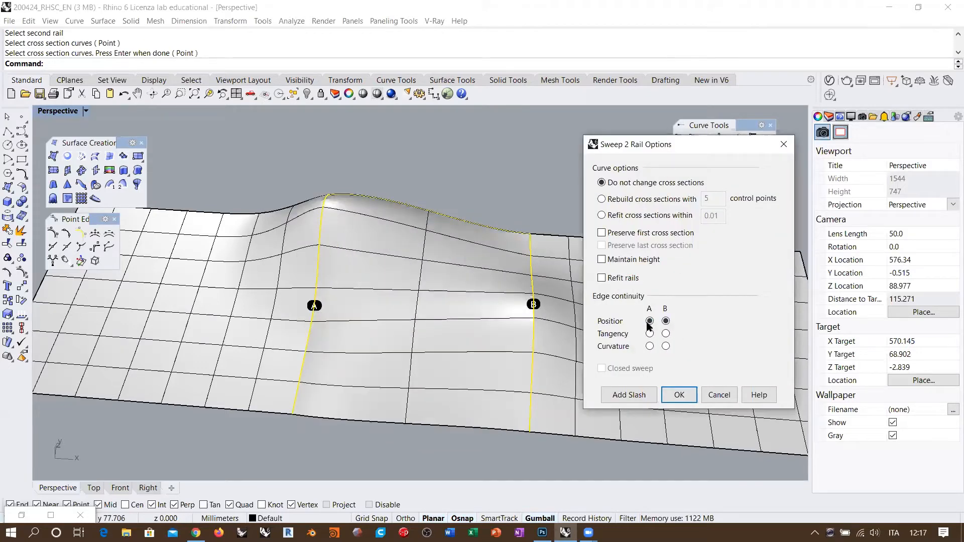
{"action": "right_click_drag", "start_coordinate": [451, 301], "coordinate": [465, 228]}
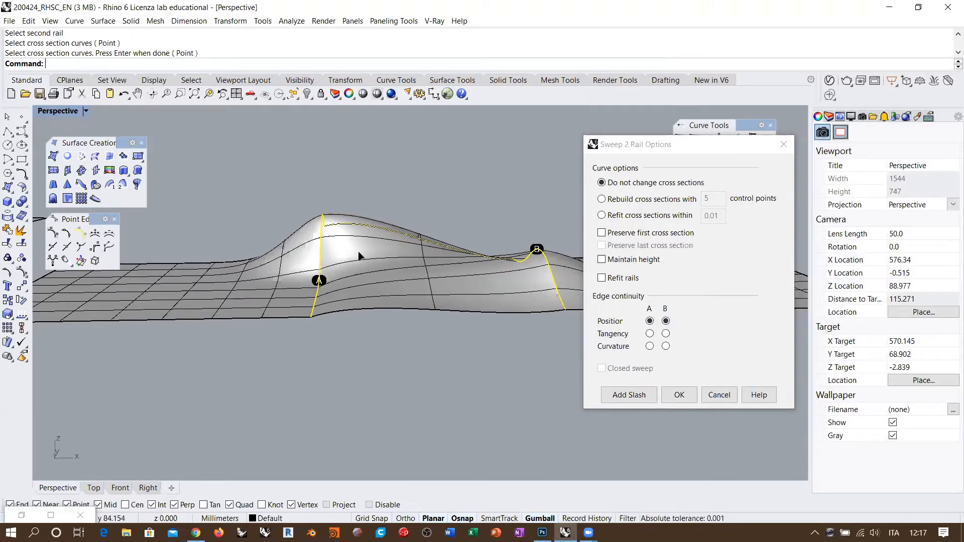
{"action": "mouse_move", "coordinate": [354, 239]}
{"action": "right_mouse_down"}
{"action": "mouse_move", "coordinate": [348, 307]}
{"action": "mouse_move", "coordinate": [486, 257]}
{"action": "mouse_move", "coordinate": [501, 231]}
{"action": "mouse_move", "coordinate": [352, 213]}
{"action": "mouse_move", "coordinate": [441, 177]}
{"action": "right_mouse_up"}
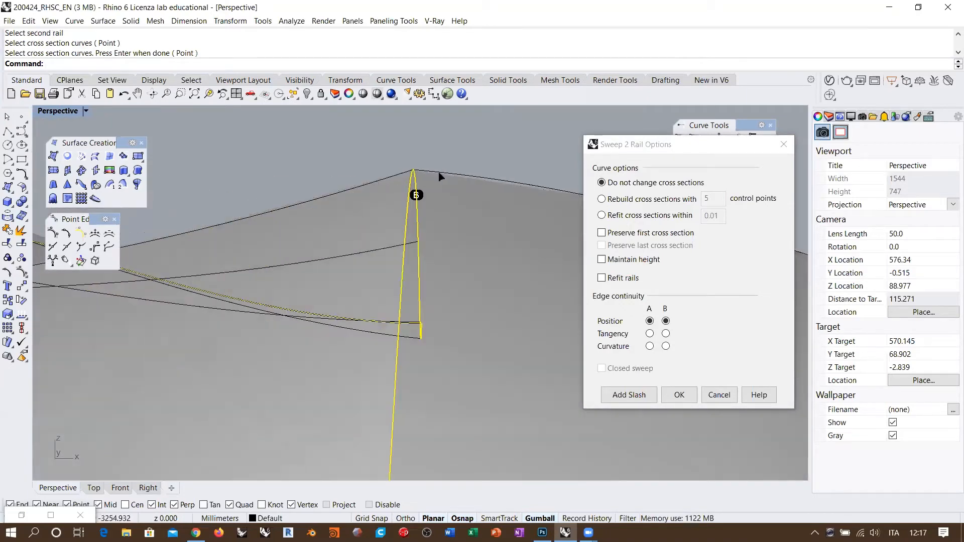
{"action": "mouse_move", "coordinate": [482, 222]}
{"action": "right_mouse_down"}
{"action": "mouse_move", "coordinate": [468, 210]}
{"action": "mouse_move", "coordinate": [454, 265]}
{"action": "mouse_move", "coordinate": [441, 260]}
{"action": "right_mouse_up"}
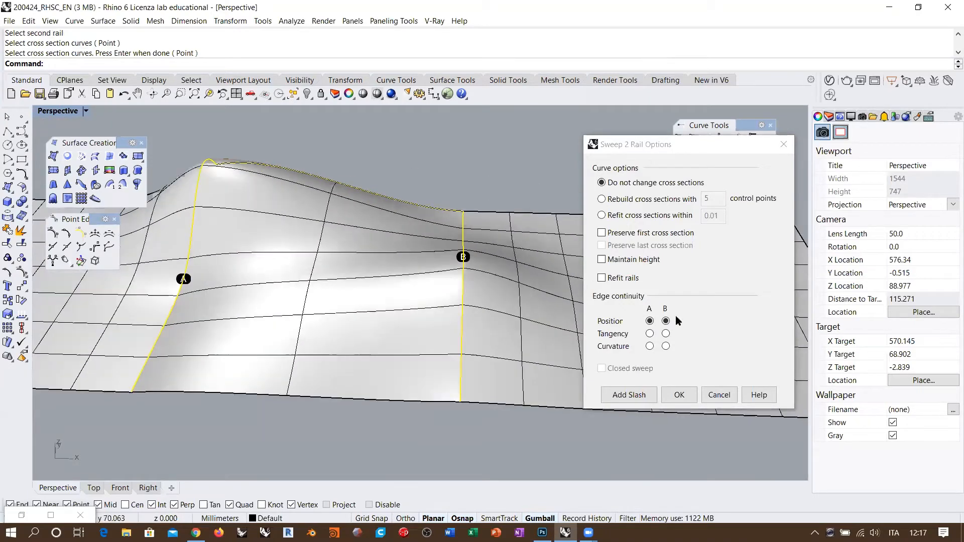
Step: Try Tangency continuity on rail A and on rail B of the sweep, inspecting the preview for each
{"action": "left_click", "coordinate": [650, 334]}
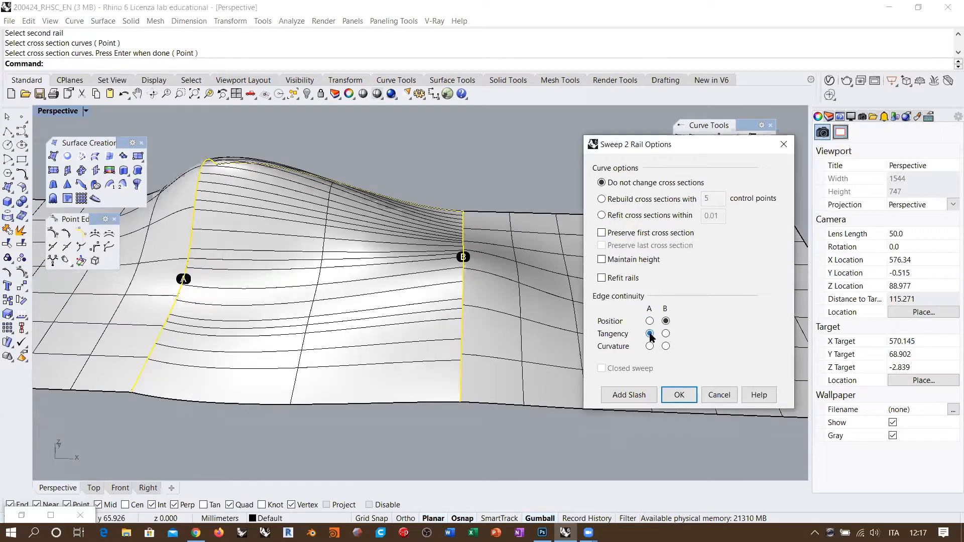
{"action": "right_click_drag", "start_coordinate": [262, 280], "coordinate": [216, 248]}
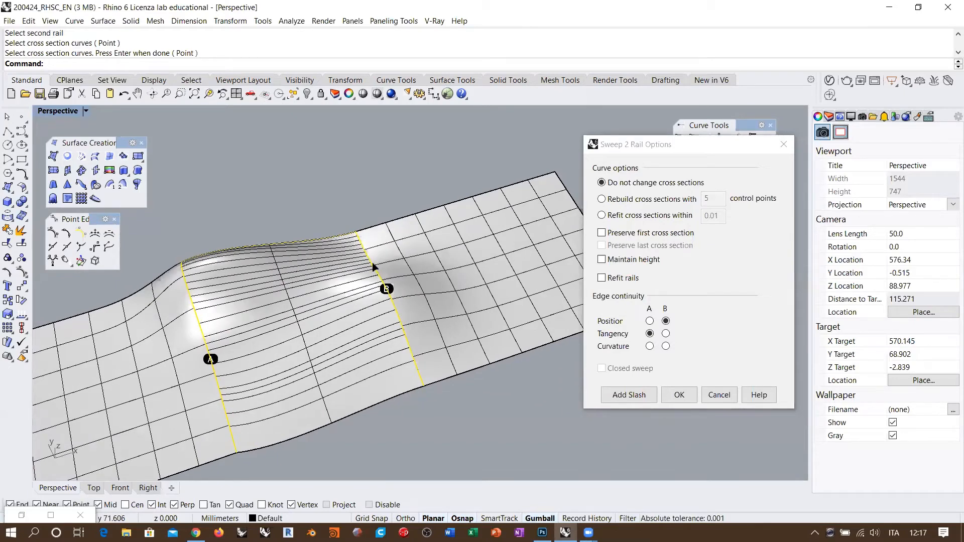
{"action": "left_click", "coordinate": [665, 334]}
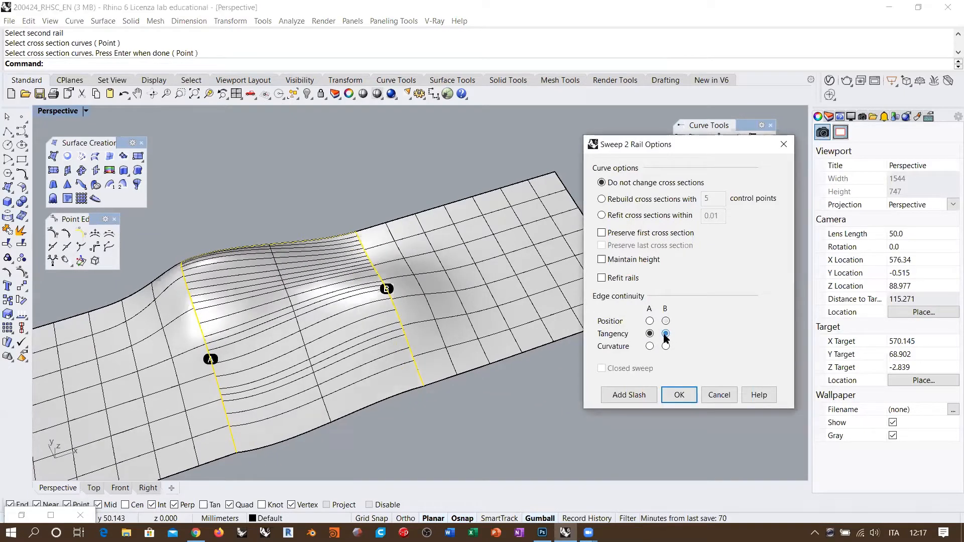
{"action": "right_click_drag", "start_coordinate": [381, 341], "coordinate": [301, 231]}
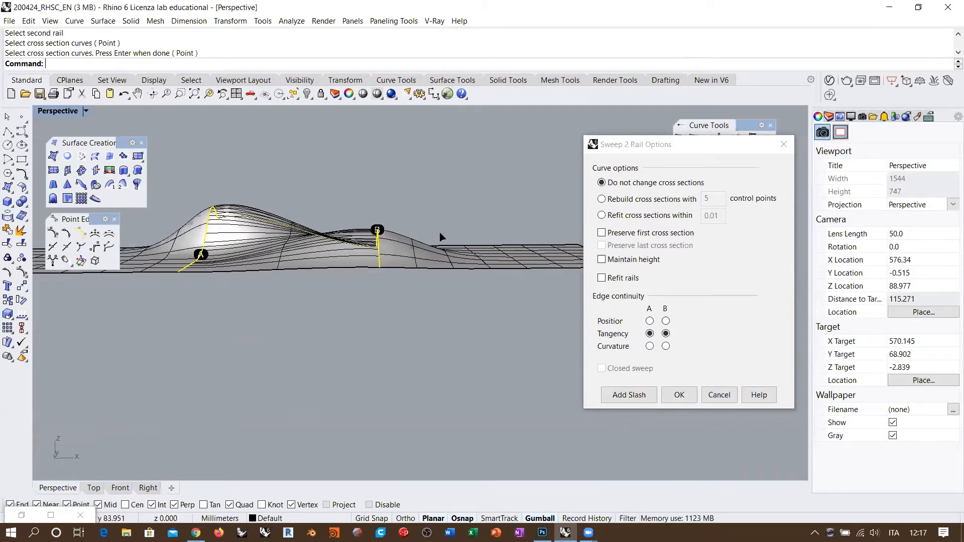
{"action": "right_click_drag", "start_coordinate": [440, 237], "coordinate": [301, 267]}
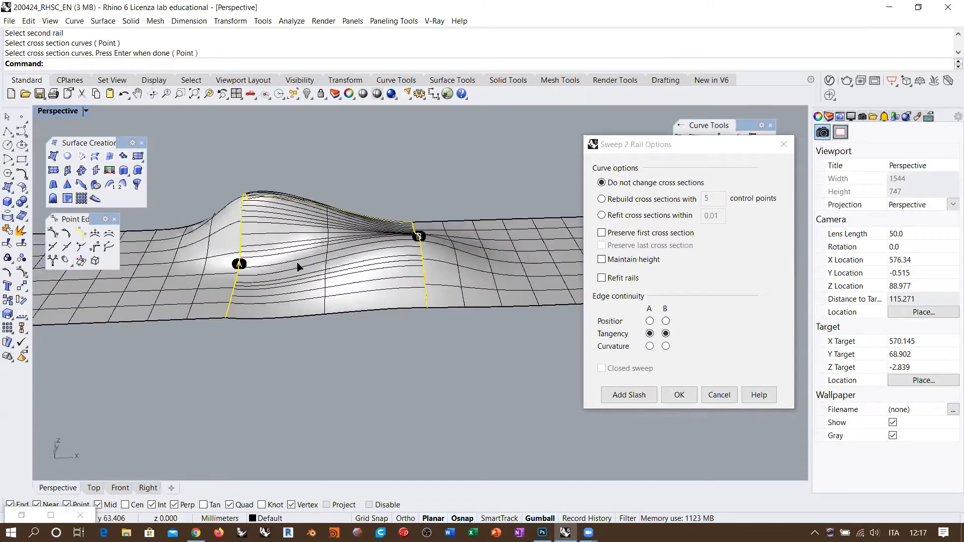
Step: Set the sweep's edge continuity to Curvature on rail A and Position on rail B, and inspect the preview
{"action": "left_click", "coordinate": [649, 346]}
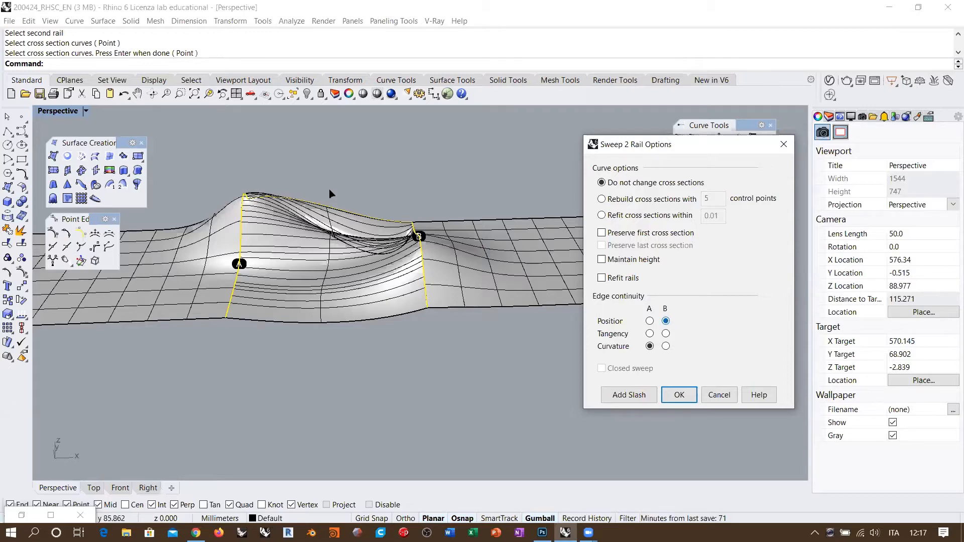
{"action": "right_click_drag", "start_coordinate": [336, 271], "coordinate": [330, 229]}
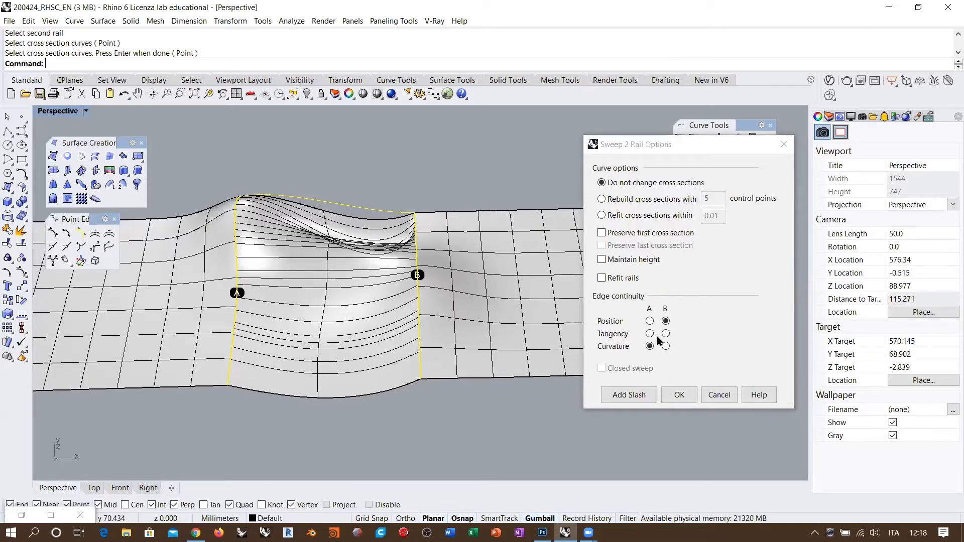
Step: Try rebuilding the sweep's cross sections with 6 control points and applying Curvature continuity on rail B
{"action": "right_click_drag", "start_coordinate": [377, 236], "coordinate": [372, 232]}
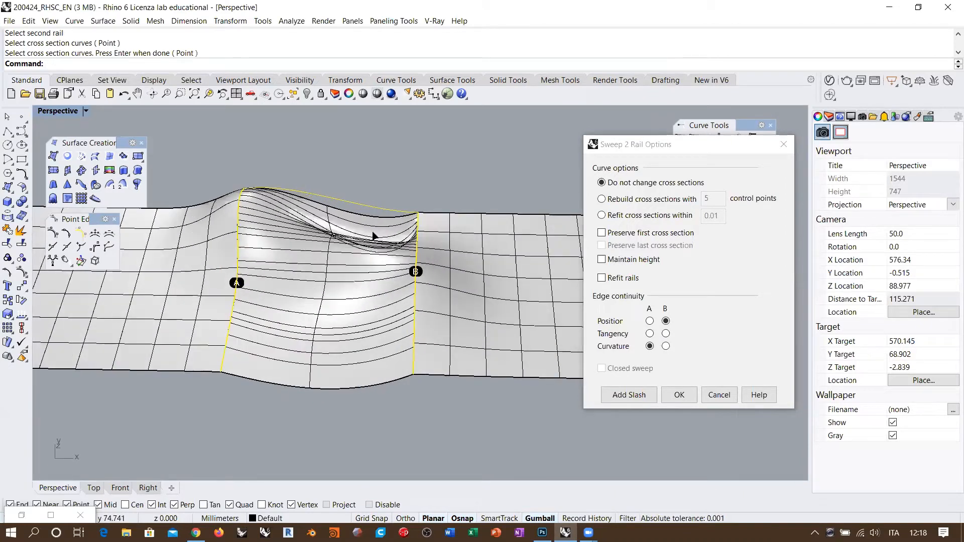
{"action": "left_click", "coordinate": [607, 199]}
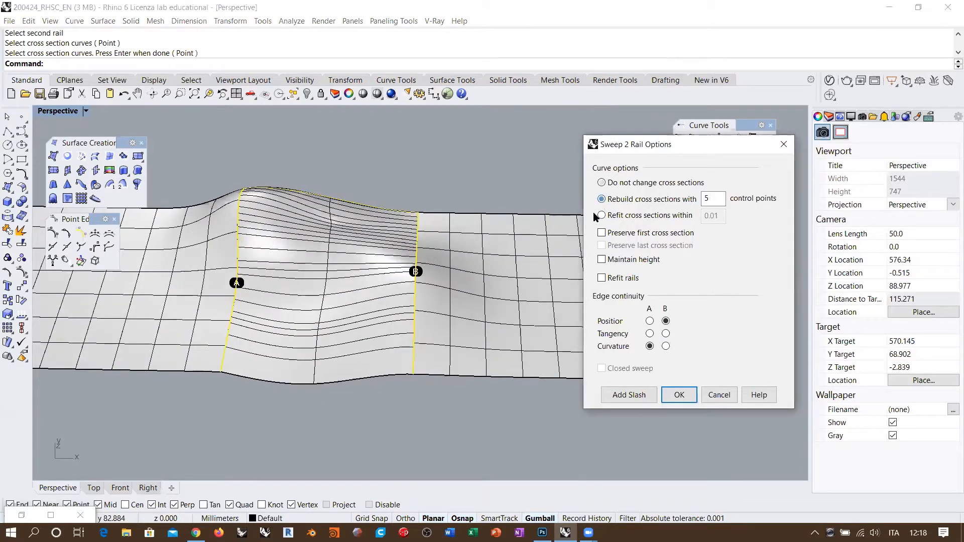
{"action": "double_click", "coordinate": [702, 200]}
{"action": "type", "text": "6"}
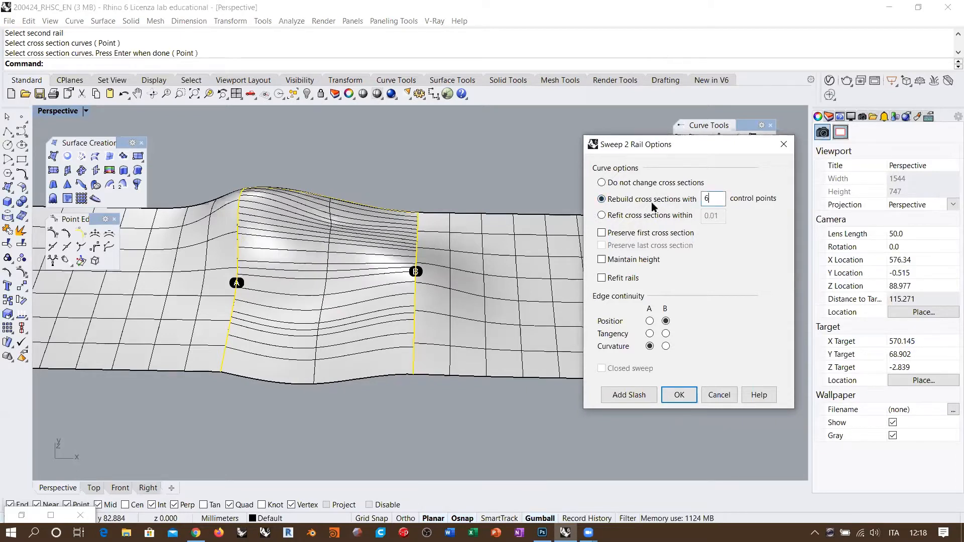
{"action": "left_click", "coordinate": [665, 346]}
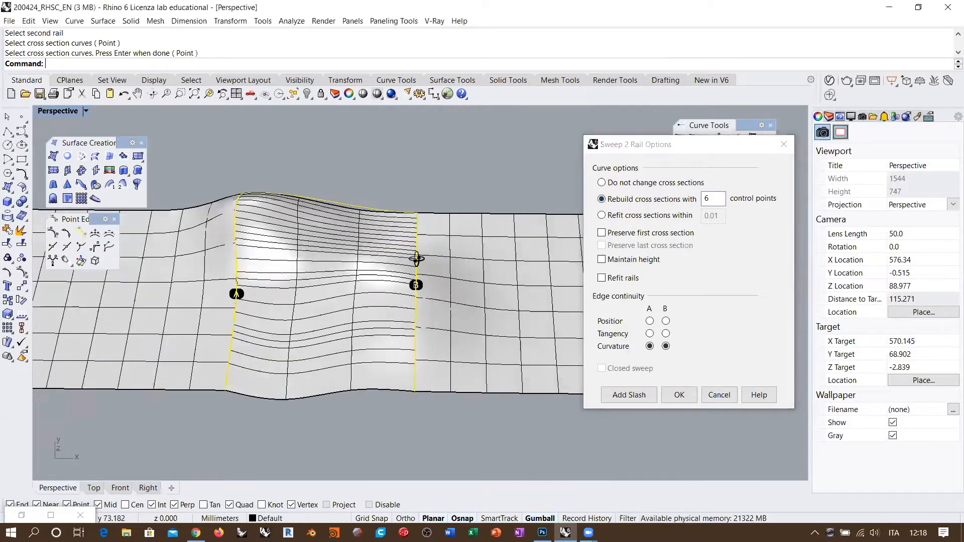
Step: Inspect how the previewed surface's edge follows the blend curve between the two rails, and cancel the sweep
{"action": "right_click_drag", "start_coordinate": [416, 259], "coordinate": [415, 234]}
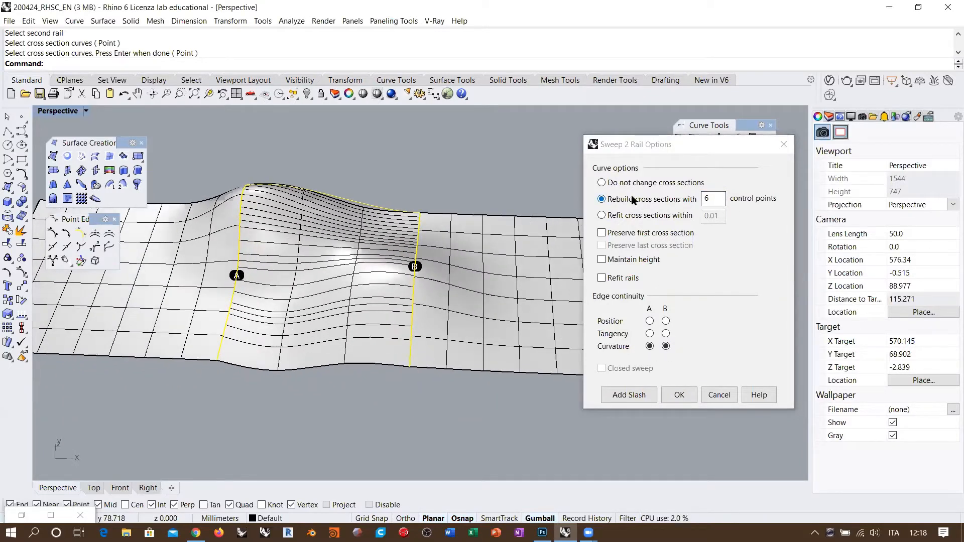
{"action": "scroll", "coordinate": [360, 227], "scroll_direction": "up", "scroll_amount": 4}
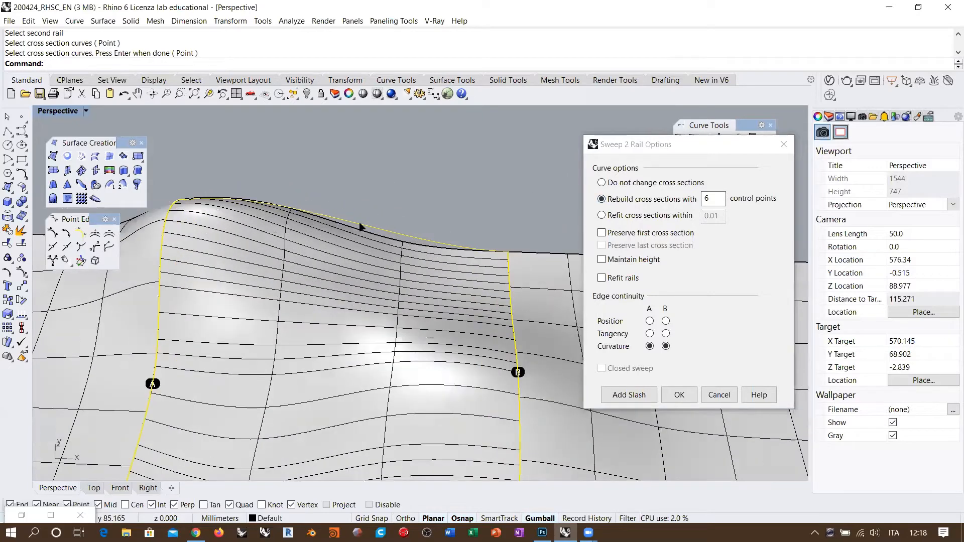
{"action": "right_click_drag", "start_coordinate": [360, 227], "coordinate": [417, 233]}
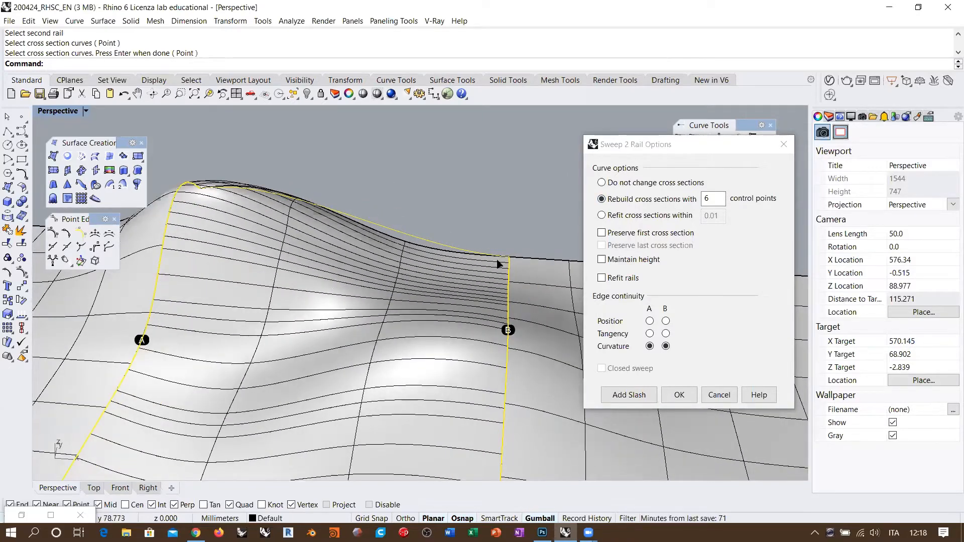
{"action": "right_click_drag", "start_coordinate": [501, 253], "coordinate": [668, 370]}
{"action": "left_click", "coordinate": [718, 395]}
Step: Rebuild the blend curve between the planes with 6 points and degree 3, deleting the input curve
{"action": "left_click", "coordinate": [394, 224]}
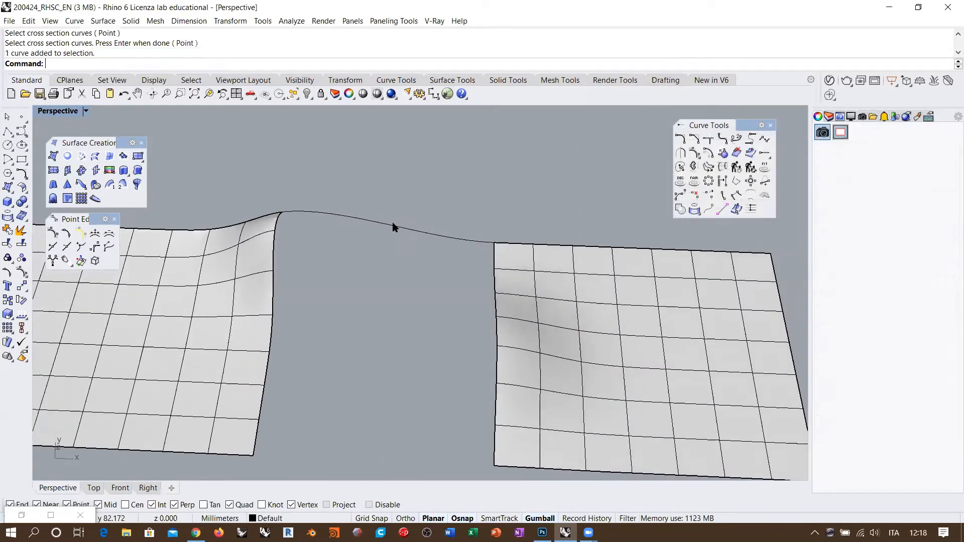
{"action": "scroll", "coordinate": [395, 215], "scroll_direction": "up", "scroll_amount": 4}
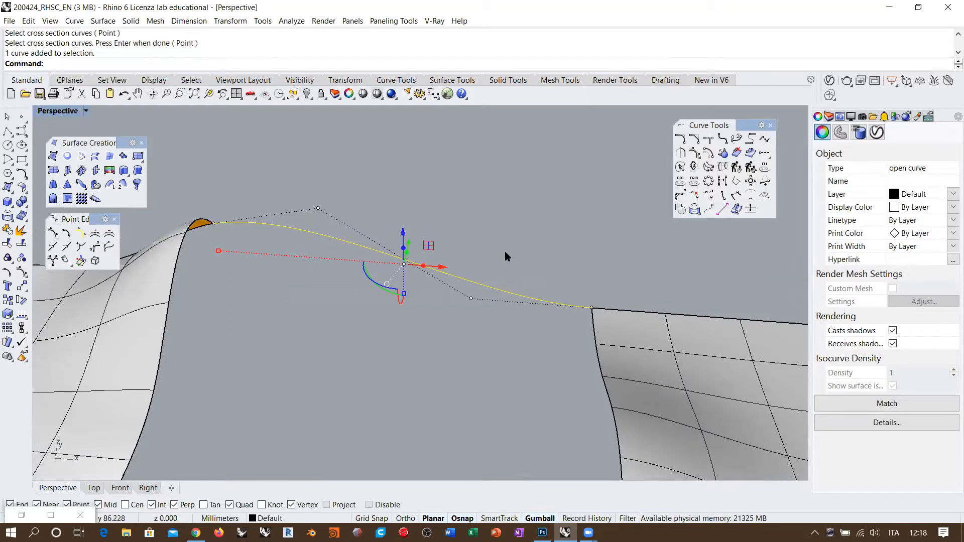
{"action": "type", "text": "Rebuild"}
{"action": "key", "text": "Return"}
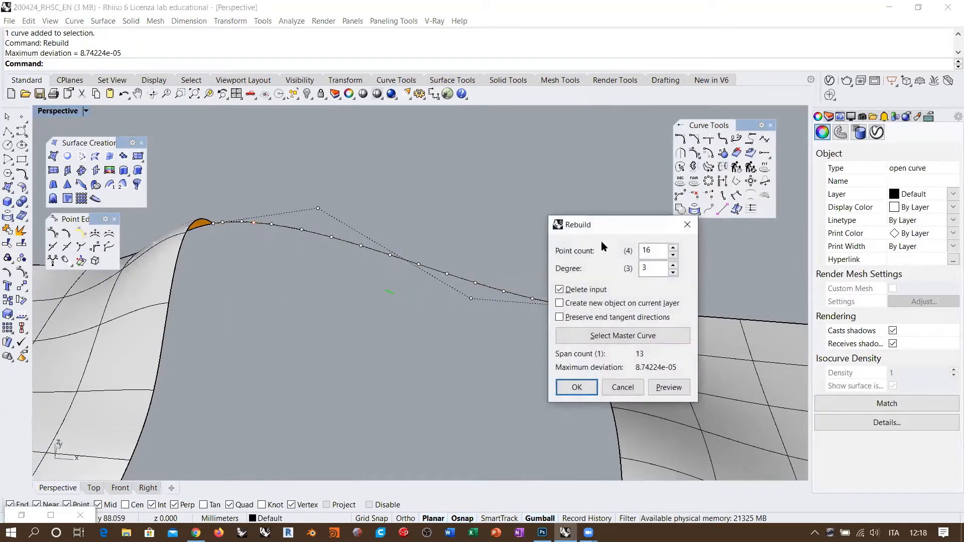
{"action": "double_click", "coordinate": [661, 256]}
{"action": "type", "text": "6"}
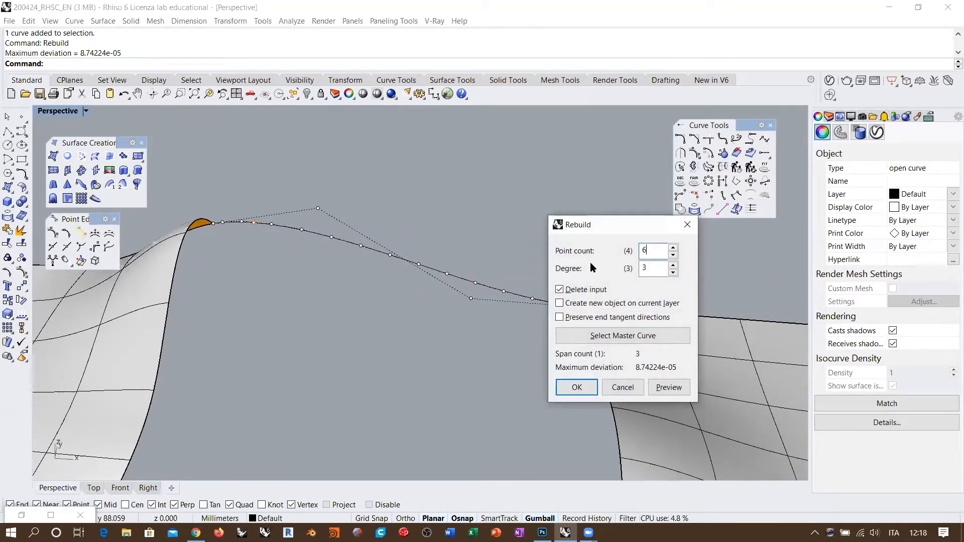
{"action": "key", "text": "Tab"}
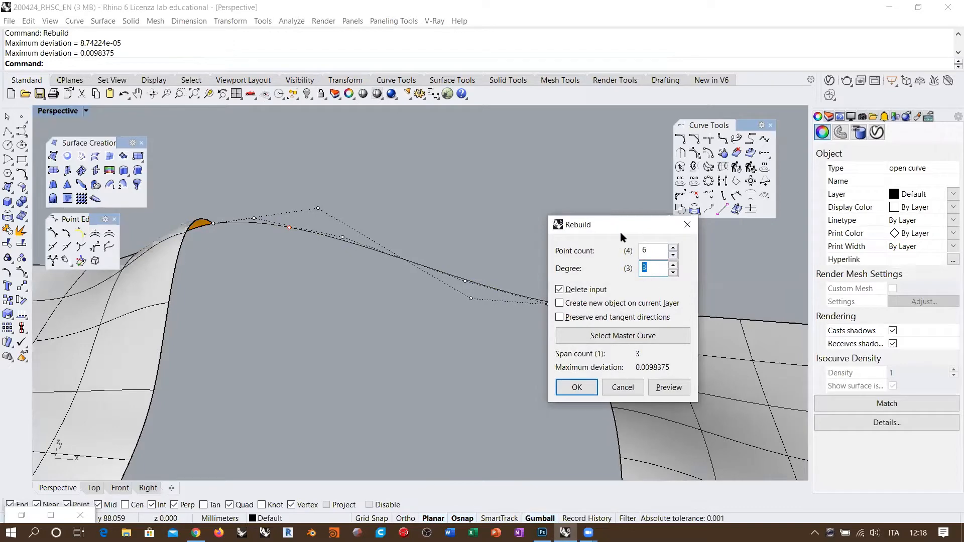
{"action": "left_click_drag", "start_coordinate": [619, 232], "coordinate": [715, 263]}
{"action": "right_click_drag", "start_coordinate": [428, 284], "coordinate": [410, 242]}
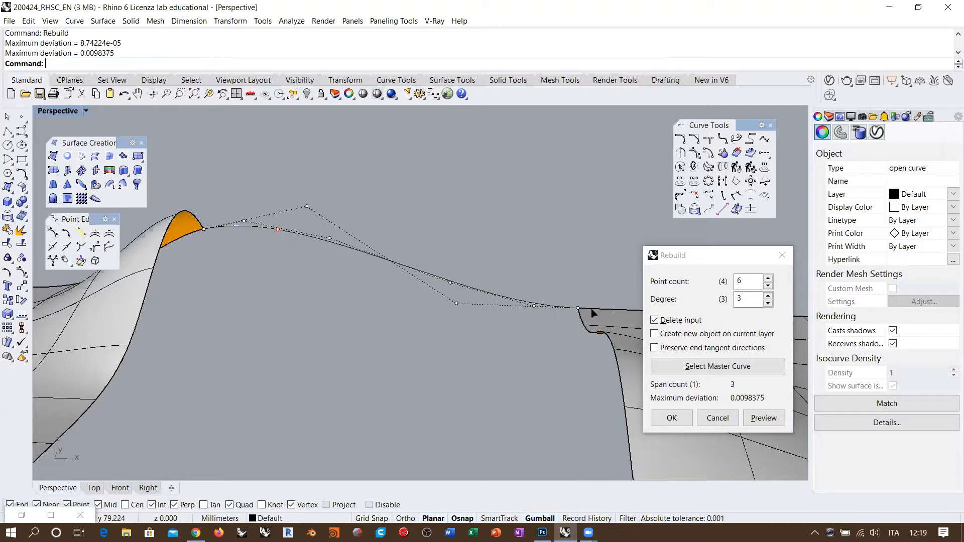
{"action": "right_click_drag", "start_coordinate": [447, 231], "coordinate": [433, 260]}
{"action": "scroll", "coordinate": [434, 245], "scroll_direction": "down", "scroll_amount": 5}
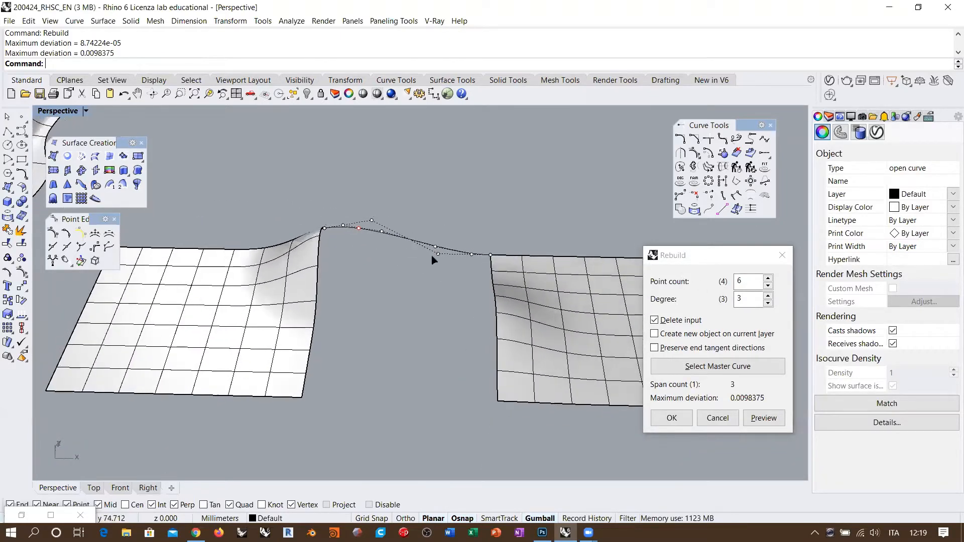
{"action": "left_click", "coordinate": [667, 416]}
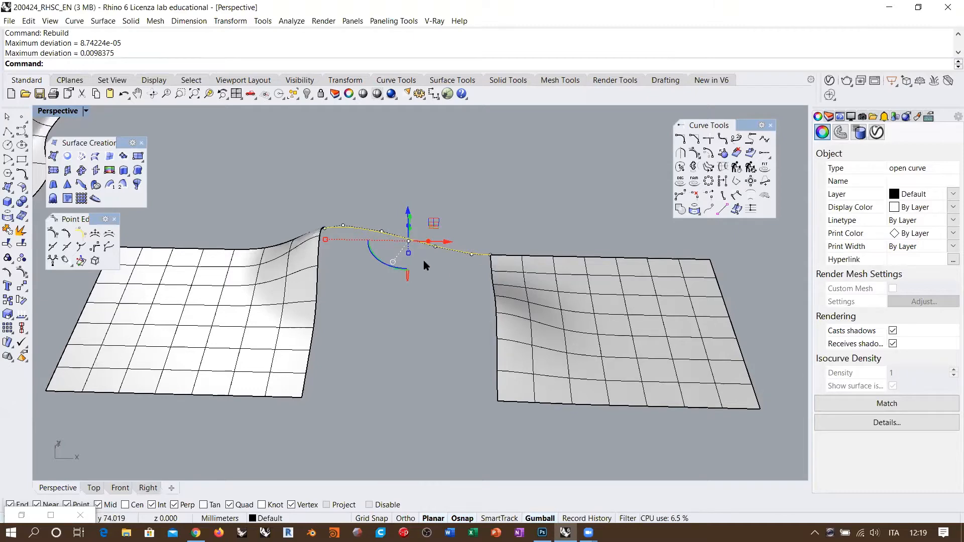
Step: Examine the rebuilt curve's control points at both ends and in the middle, and clear the selection
{"action": "scroll", "coordinate": [424, 260], "scroll_direction": "up", "scroll_amount": 3}
{"action": "left_click", "coordinate": [270, 214]}
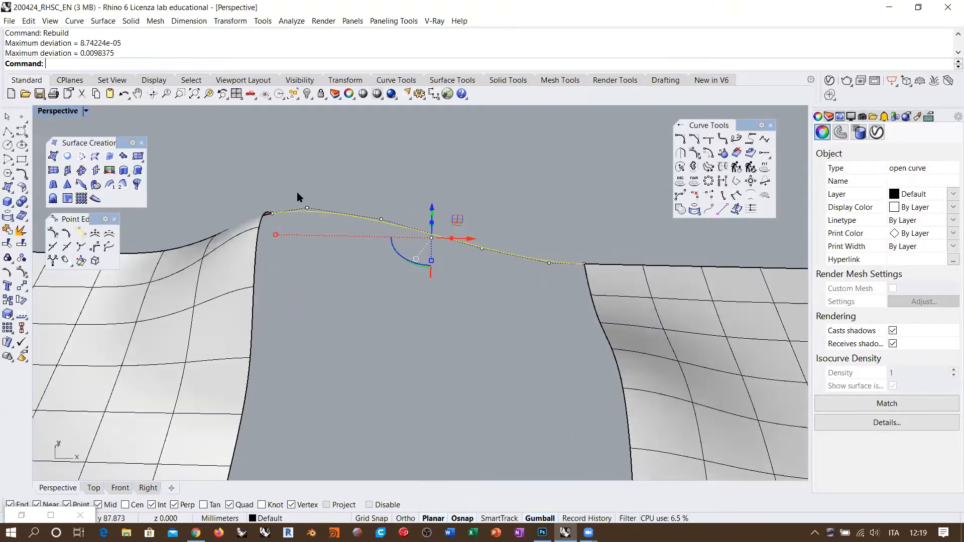
{"action": "left_click", "coordinate": [550, 263]}
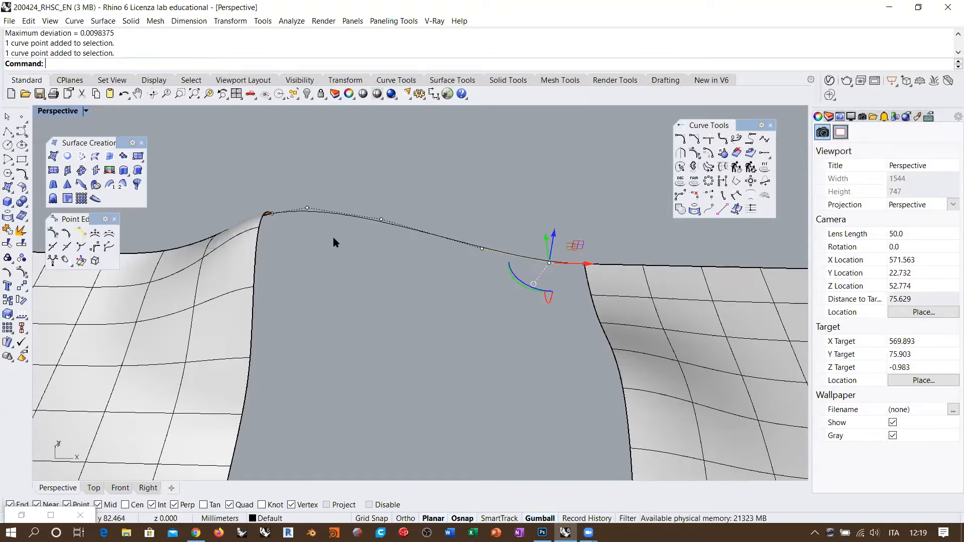
{"action": "left_click_drag", "start_coordinate": [366, 191], "coordinate": [496, 279]}
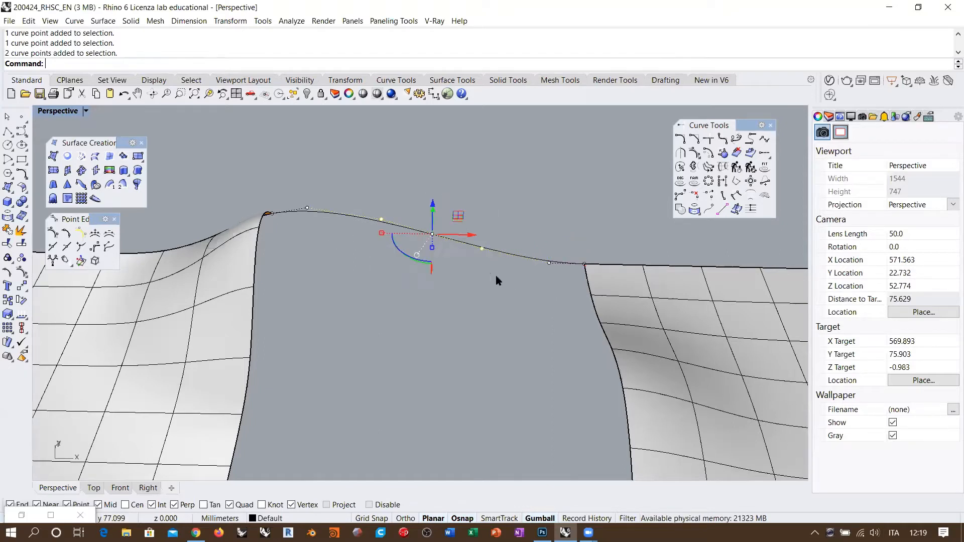
{"action": "left_click", "coordinate": [312, 211]}
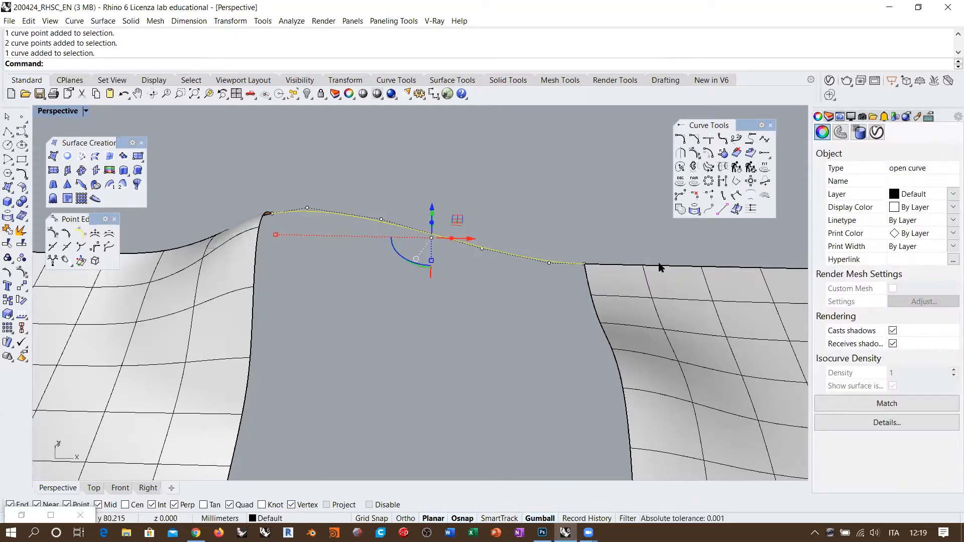
{"action": "key", "text": "Escape"}
Step: Start a two-rail sweep with the planes' facing edges as rails and the rebuilt curve as the cross section
{"action": "right_click_drag", "start_coordinate": [518, 187], "coordinate": [192, 166]}
{"action": "left_click", "coordinate": [122, 187]}
{"action": "left_click", "coordinate": [285, 211]}
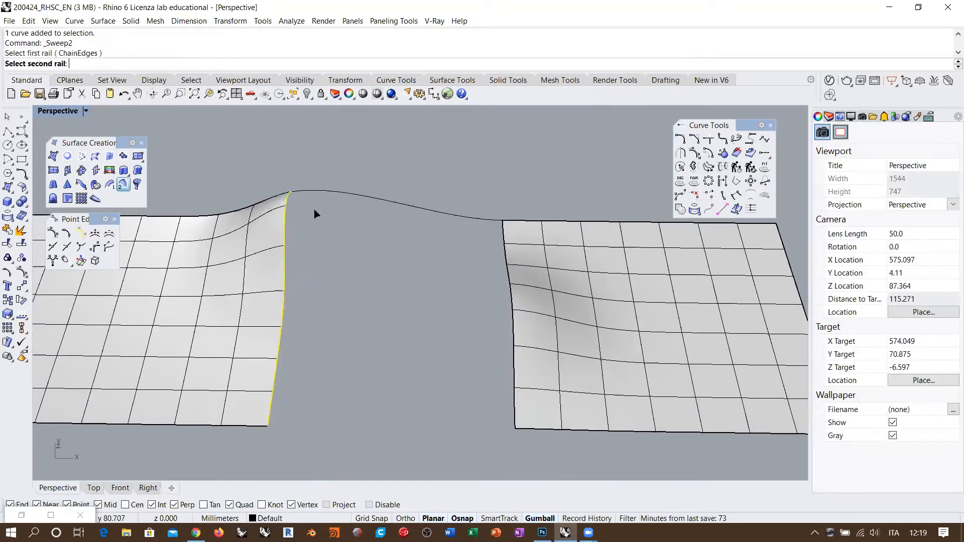
{"action": "left_click", "coordinate": [511, 242]}
{"action": "left_click", "coordinate": [437, 214]}
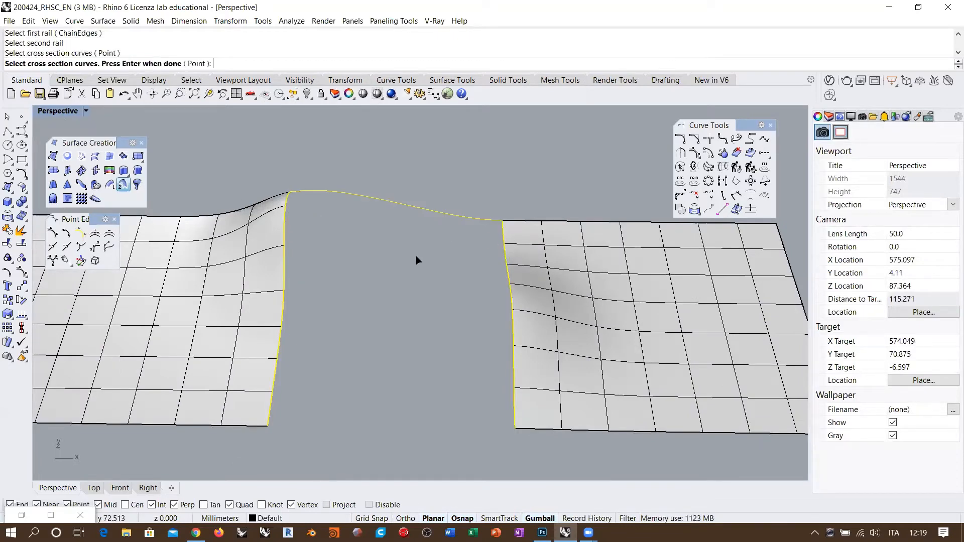
{"action": "key", "text": "Return"}
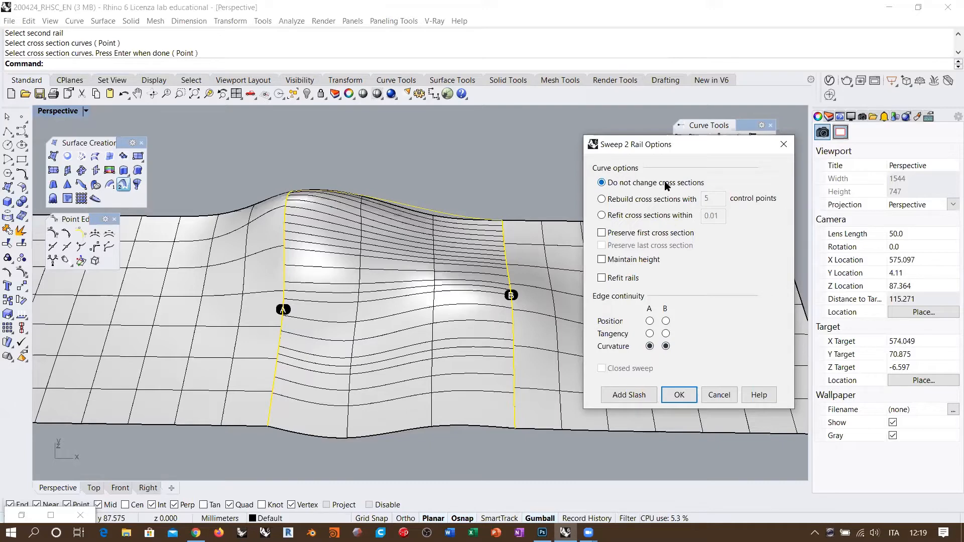
Step: Inspect the sweep preview from several angles, comparing its outer edge with the cross-section curve and its transitions along rails A and B
{"action": "right_click_drag", "start_coordinate": [414, 225], "coordinate": [438, 215]}
{"action": "scroll", "coordinate": [438, 215], "scroll_direction": "up", "scroll_amount": 4}
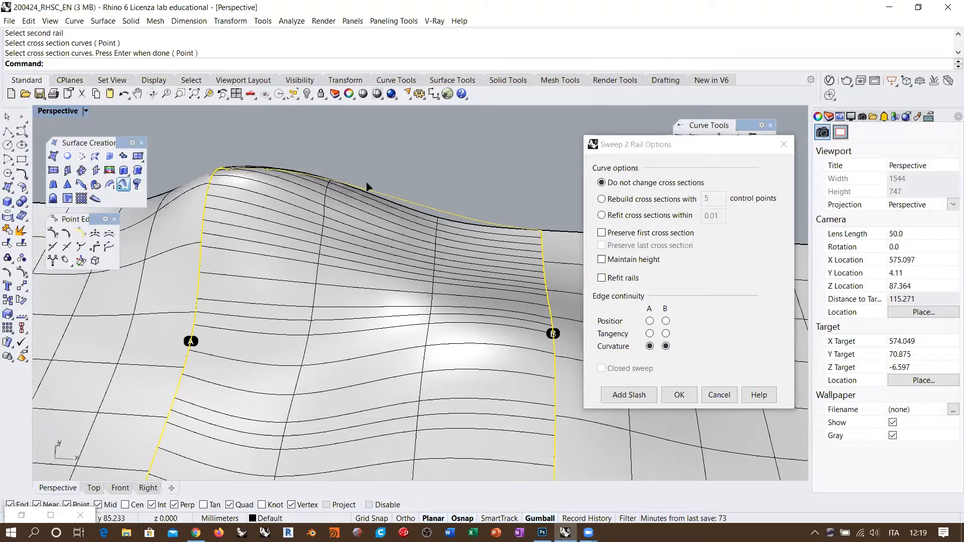
{"action": "right_click_drag", "start_coordinate": [367, 187], "coordinate": [532, 239]}
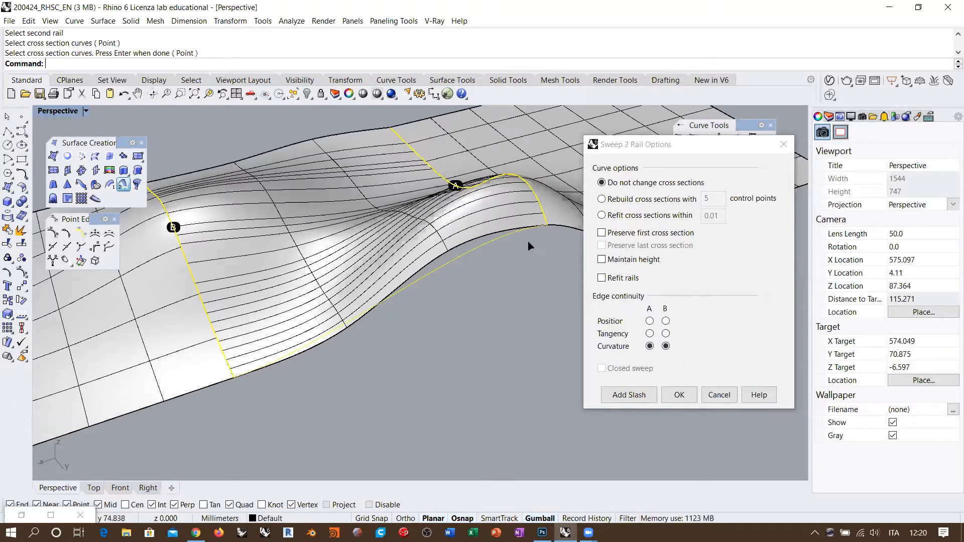
{"action": "right_click_drag", "start_coordinate": [530, 246], "coordinate": [502, 216]}
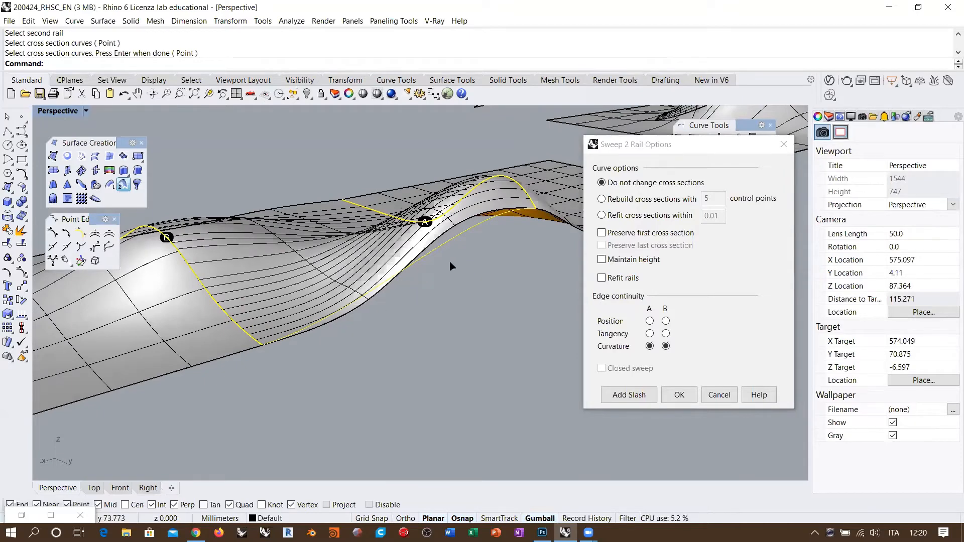
{"action": "right_click_drag", "start_coordinate": [451, 266], "coordinate": [468, 241]}
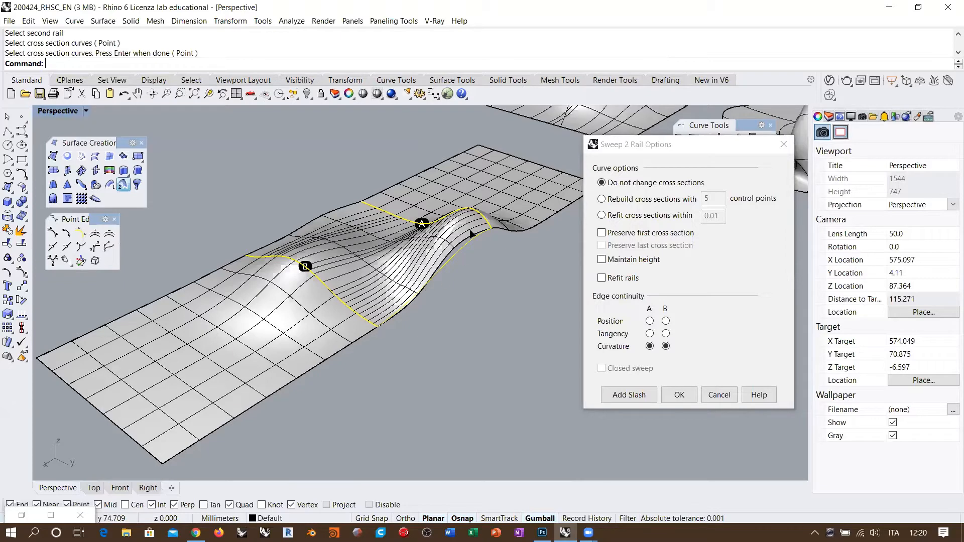
{"action": "right_click_drag", "start_coordinate": [382, 280], "coordinate": [435, 287]}
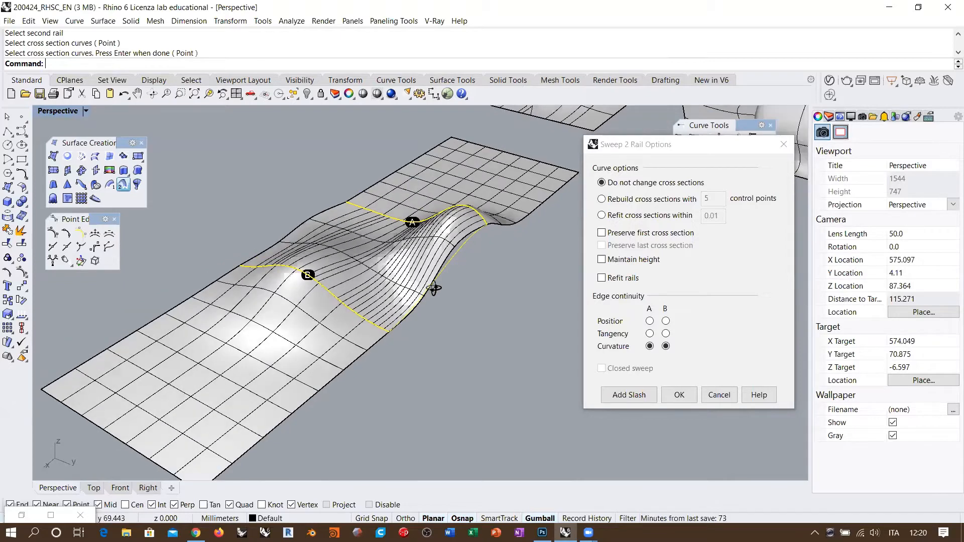
{"action": "right_click_drag", "start_coordinate": [402, 225], "coordinate": [386, 325]}
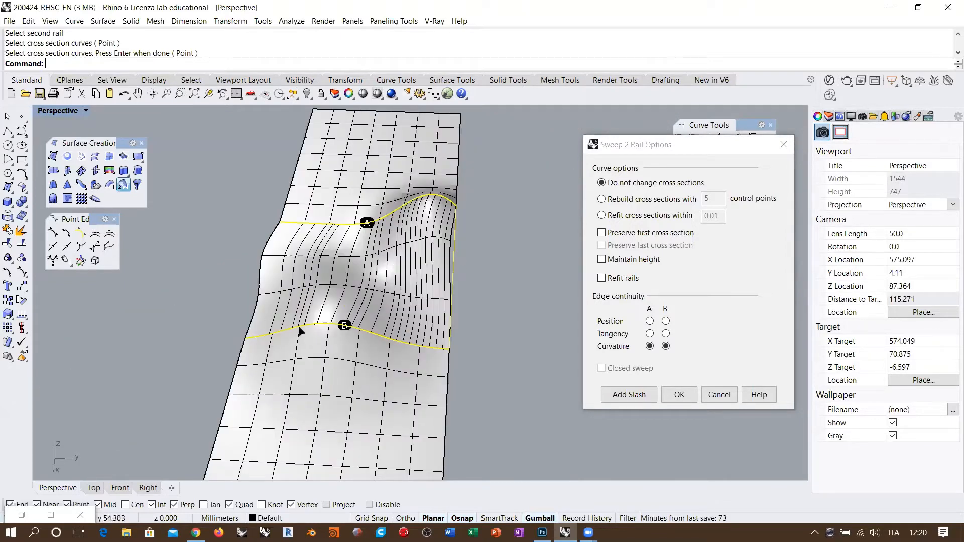
{"action": "right_click_drag", "start_coordinate": [449, 279], "coordinate": [496, 259]}
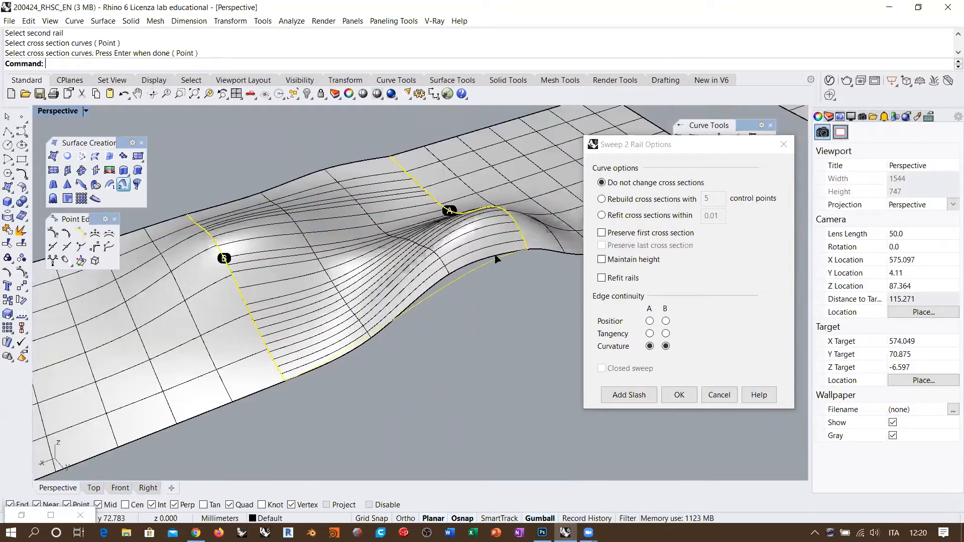
{"action": "left_click", "coordinate": [673, 144]}
{"action": "left_click_drag", "start_coordinate": [673, 145], "coordinate": [677, 123]}
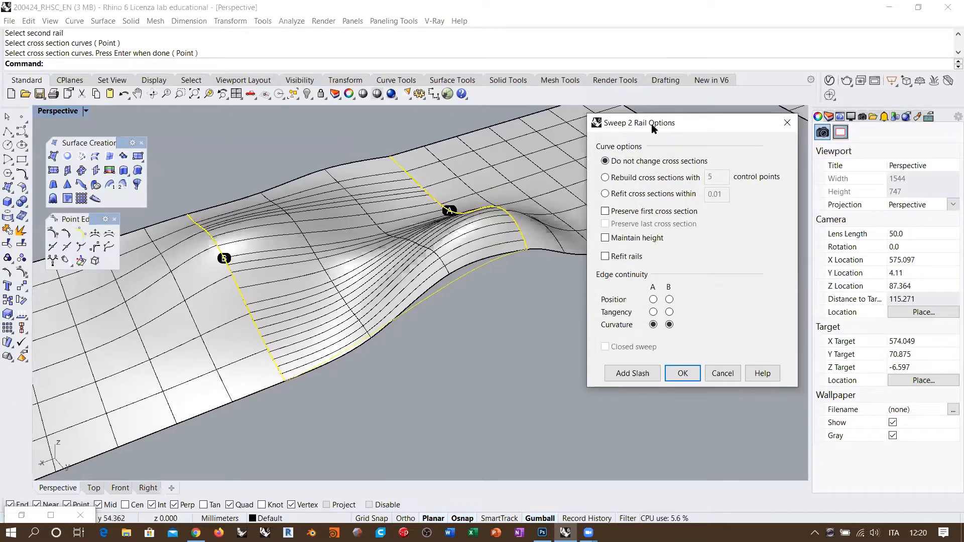
{"action": "left_click_drag", "start_coordinate": [658, 126], "coordinate": [631, 134]}
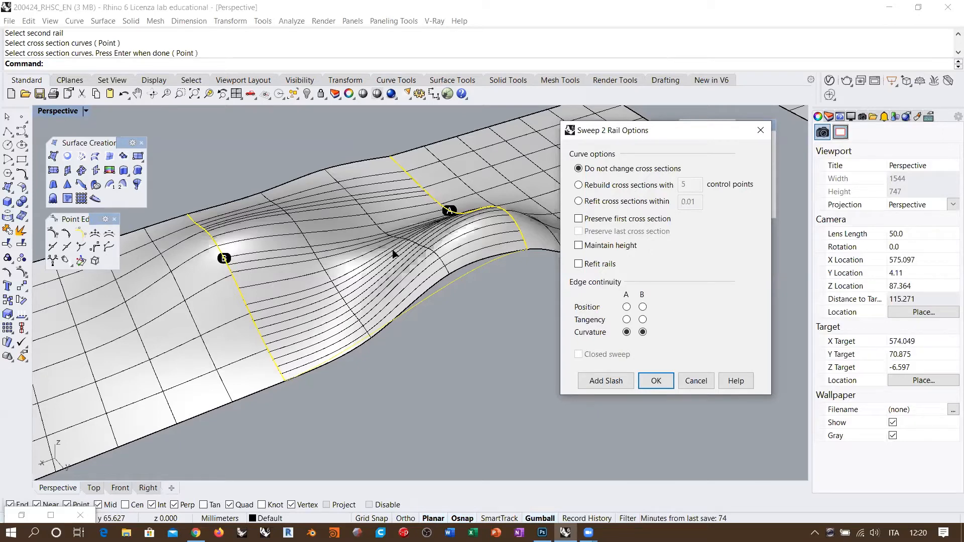
{"action": "right_click_drag", "start_coordinate": [393, 254], "coordinate": [440, 224]}
{"action": "scroll", "coordinate": [440, 225], "scroll_direction": "up", "scroll_amount": 3}
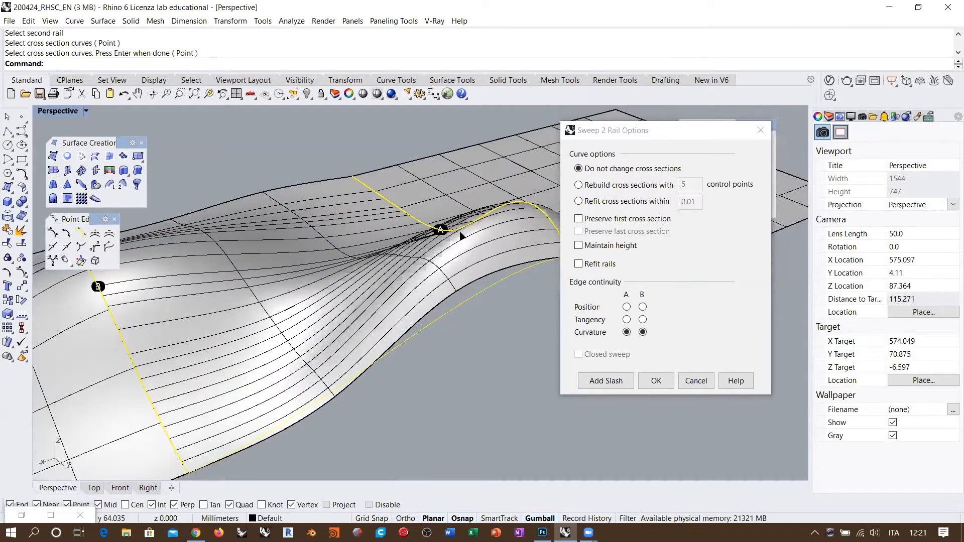
{"action": "right_click_drag", "start_coordinate": [518, 242], "coordinate": [480, 233]}
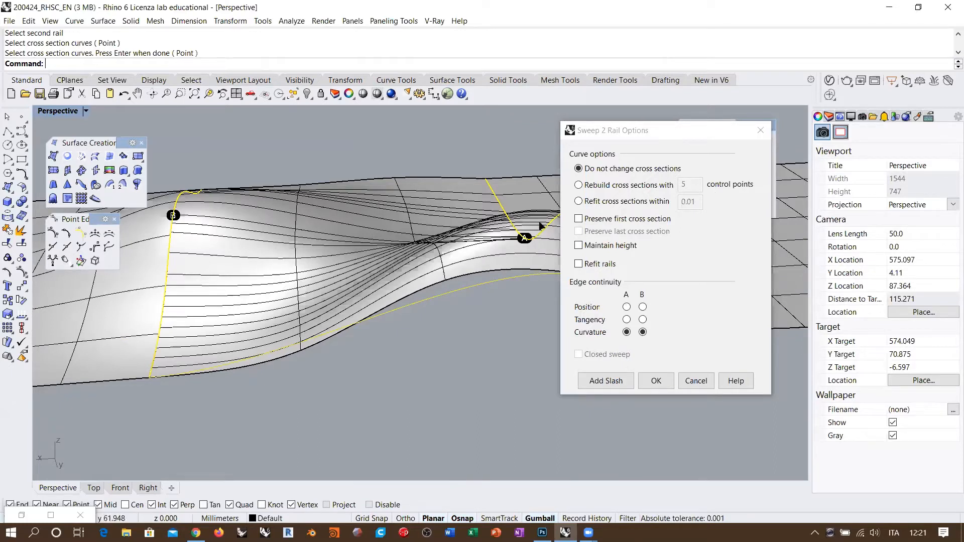
Step: Set the sweep to rebuild its cross sections with 32 control points
{"action": "left_click", "coordinate": [578, 185]}
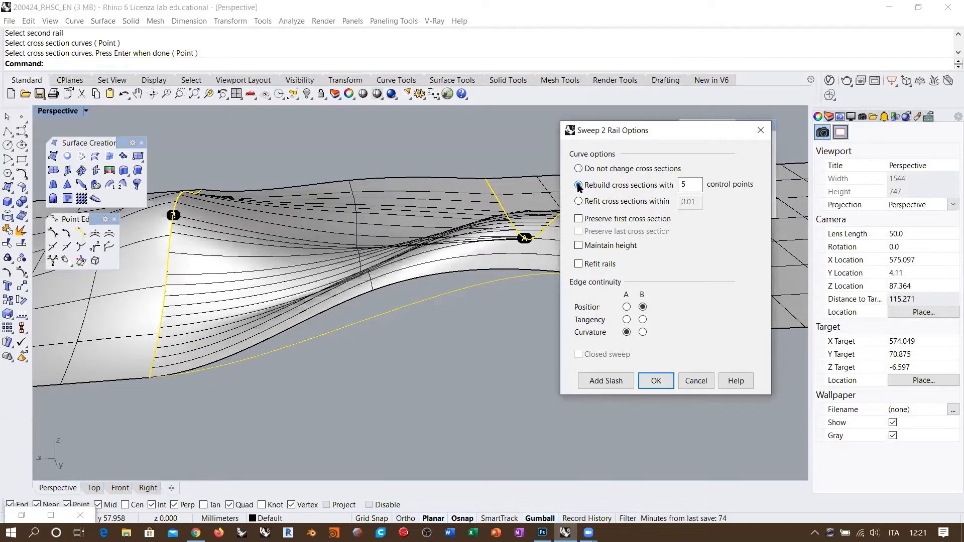
{"action": "double_click", "coordinate": [696, 184]}
{"action": "type", "text": "32"}
{"action": "key", "text": "Tab"}
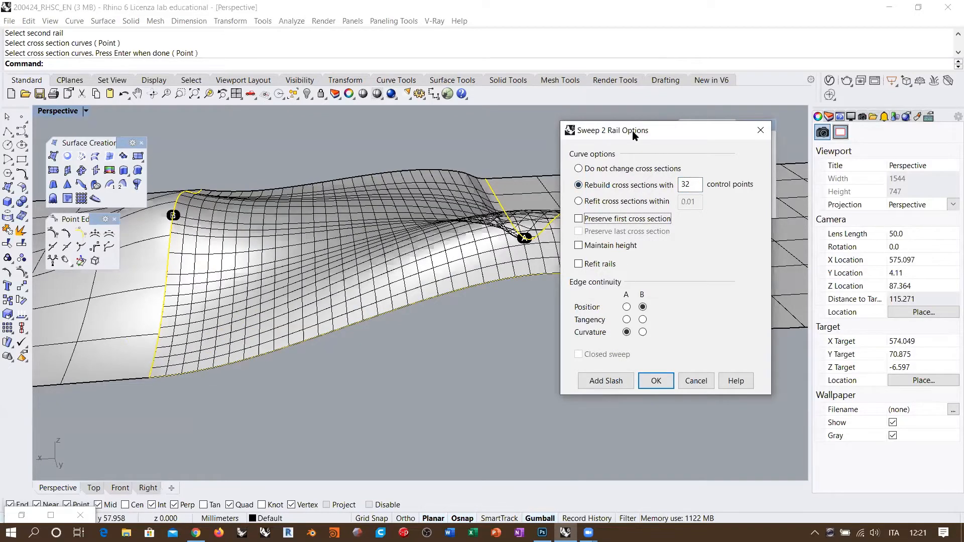
Step: Inspect the sweep preview rebuilt with 32 control points from several angles, including its outer edge near rail A
{"action": "left_click_drag", "start_coordinate": [632, 131], "coordinate": [749, 173]}
{"action": "right_click_drag", "start_coordinate": [491, 275], "coordinate": [400, 372]}
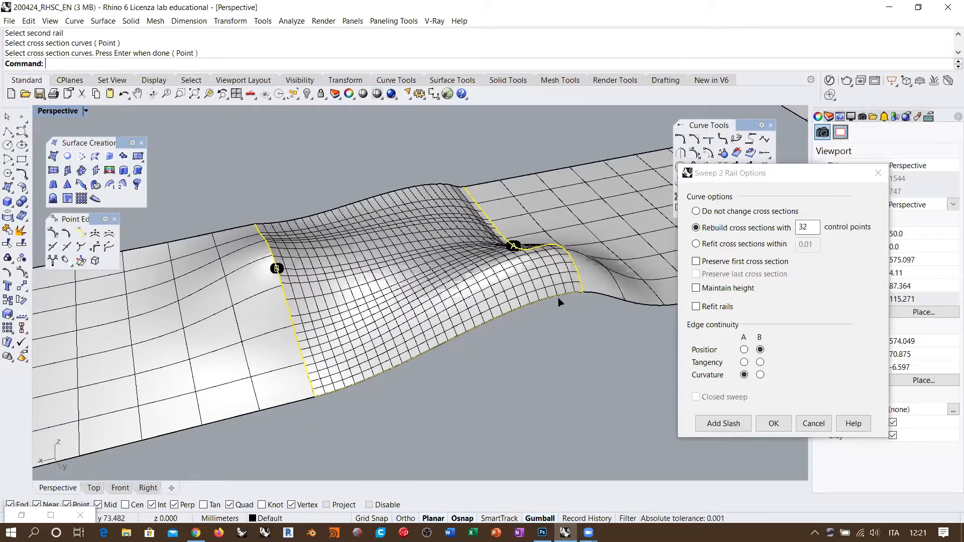
{"action": "right_click_drag", "start_coordinate": [435, 351], "coordinate": [519, 312]}
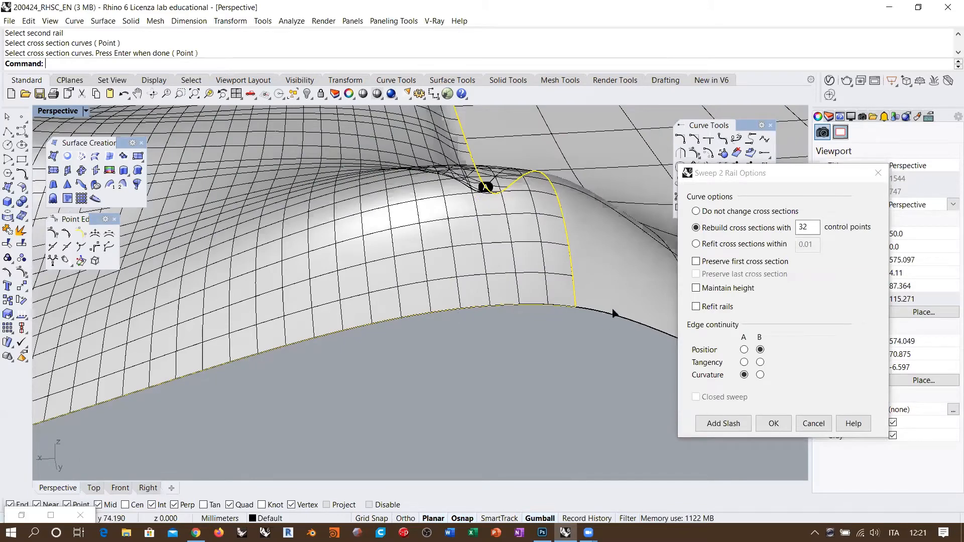
{"action": "scroll", "coordinate": [643, 317], "scroll_direction": "down", "scroll_amount": 5}
{"action": "scroll", "coordinate": [397, 361], "scroll_direction": "up", "scroll_amount": 3}
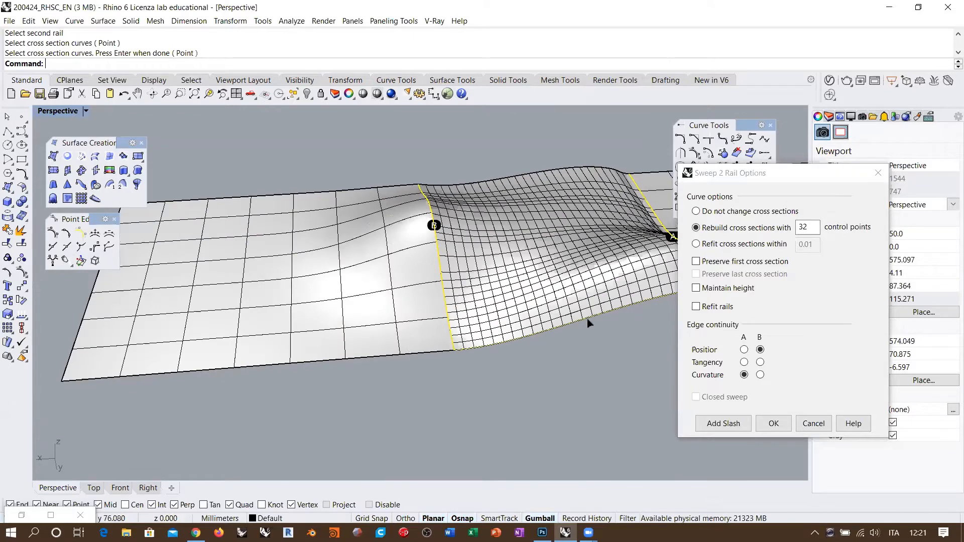
{"action": "scroll", "coordinate": [522, 322], "scroll_direction": "up", "scroll_amount": 3}
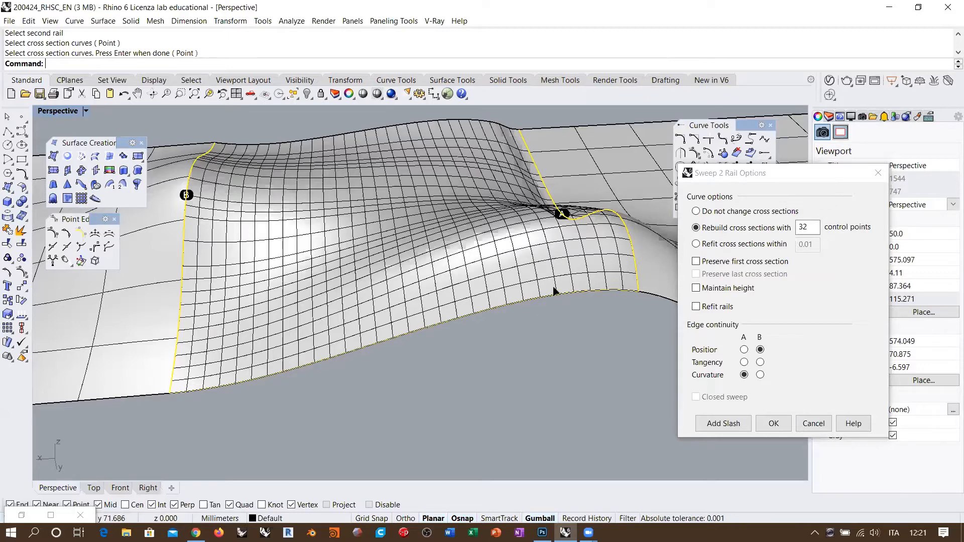
{"action": "right_click_drag", "start_coordinate": [601, 273], "coordinate": [589, 279], "text": "shift"}
{"action": "right_click_drag", "start_coordinate": [618, 238], "coordinate": [599, 243], "text": "shift"}
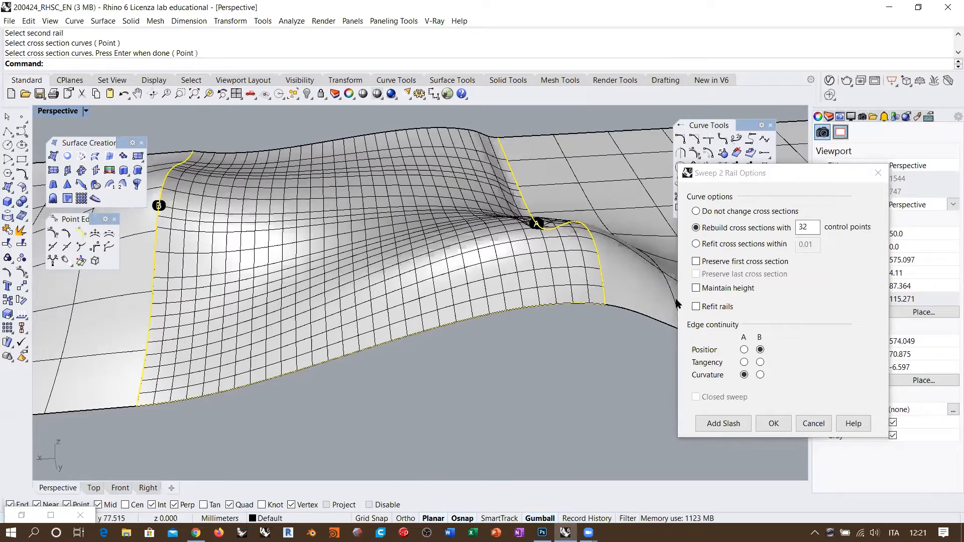
Step: Set curvature continuity on both rails A and B, keep cross sections rebuilt with 32 control points, and create the sweep
{"action": "left_click", "coordinate": [760, 375]}
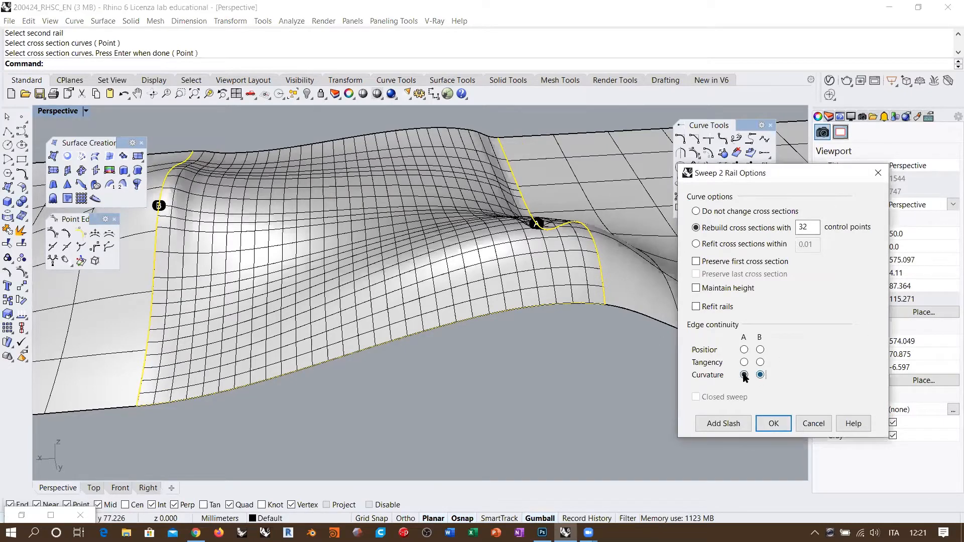
{"action": "left_click", "coordinate": [744, 375]}
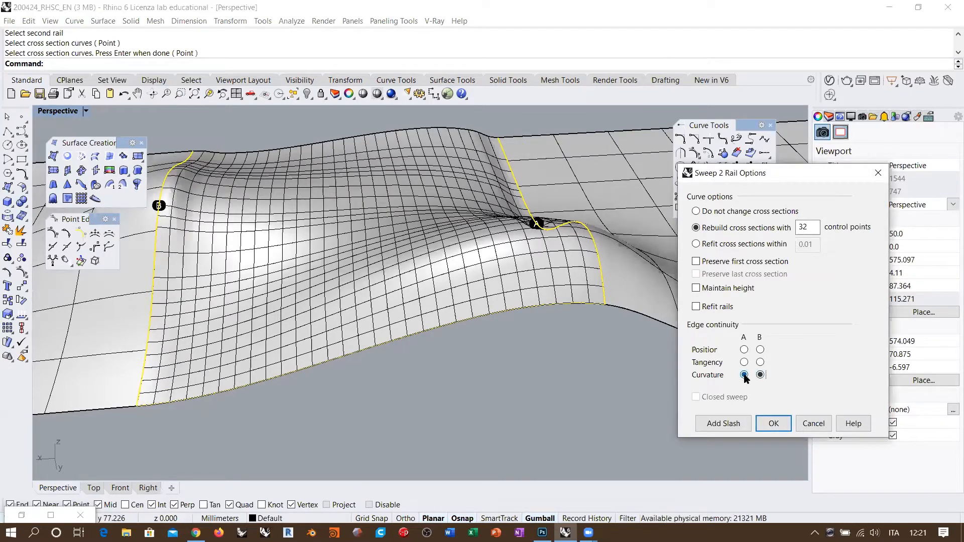
{"action": "double_click", "coordinate": [812, 229]}
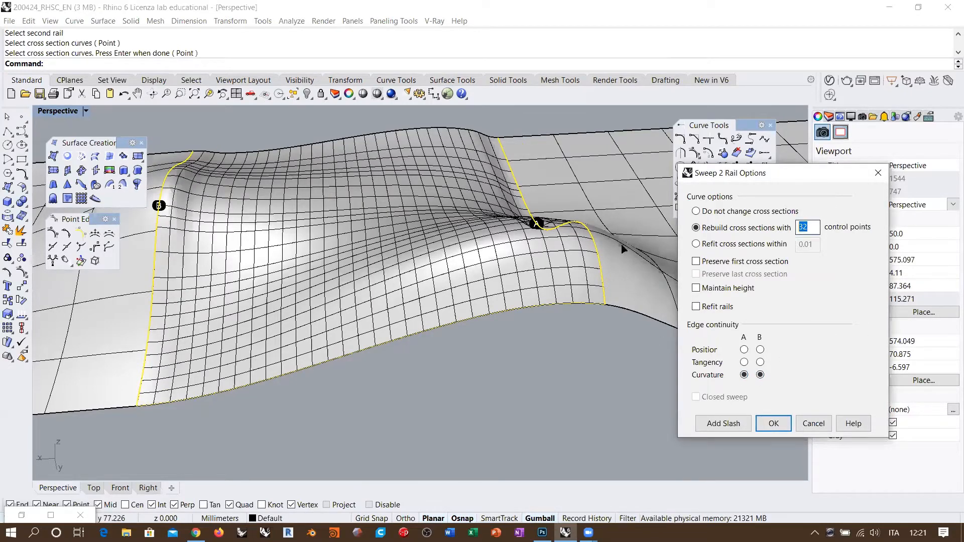
{"action": "left_click", "coordinate": [697, 228]}
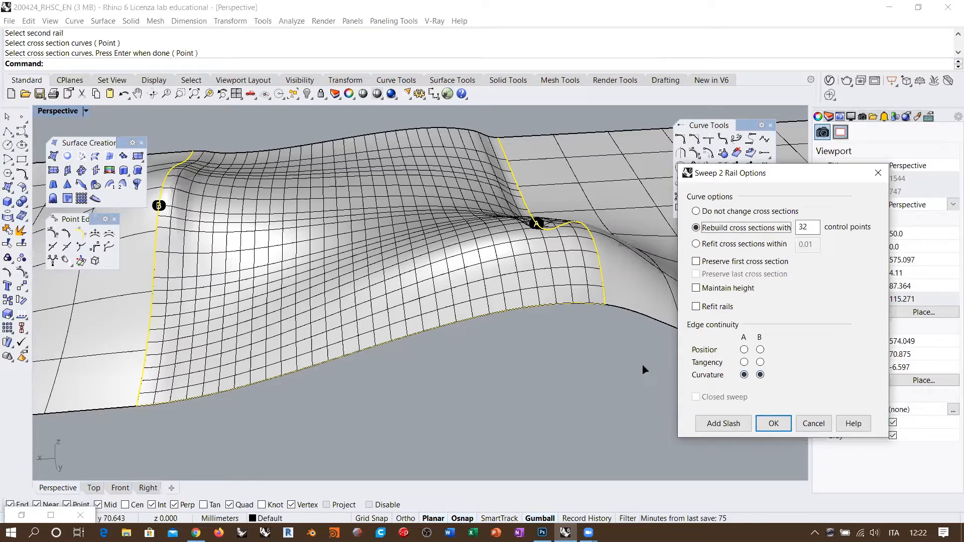
{"action": "right_click_drag", "start_coordinate": [513, 315], "coordinate": [570, 205]}
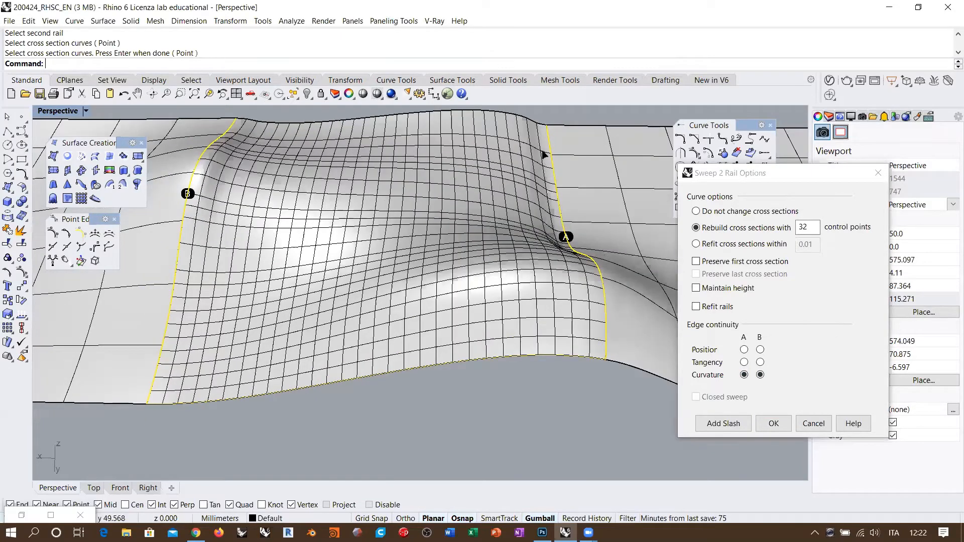
{"action": "left_click", "coordinate": [773, 424]}
Step: Examine the finished sweep surface and its transitions into both planes from above and from the side
{"action": "right_click_drag", "start_coordinate": [563, 338], "coordinate": [570, 310]}
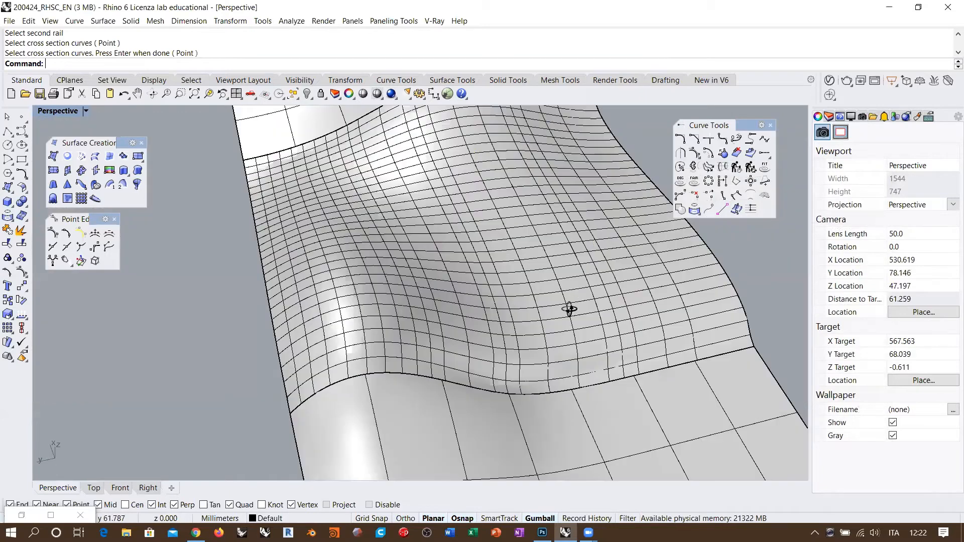
{"action": "right_click_drag", "start_coordinate": [431, 372], "coordinate": [406, 369]}
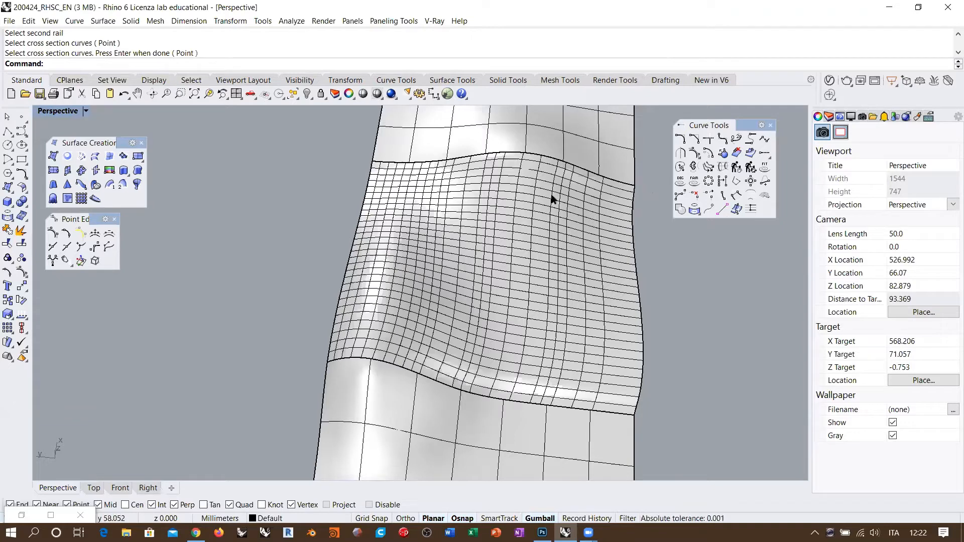
{"action": "right_click_drag", "start_coordinate": [630, 262], "coordinate": [488, 212]}
{"action": "right_click_drag", "start_coordinate": [496, 197], "coordinate": [592, 247]}
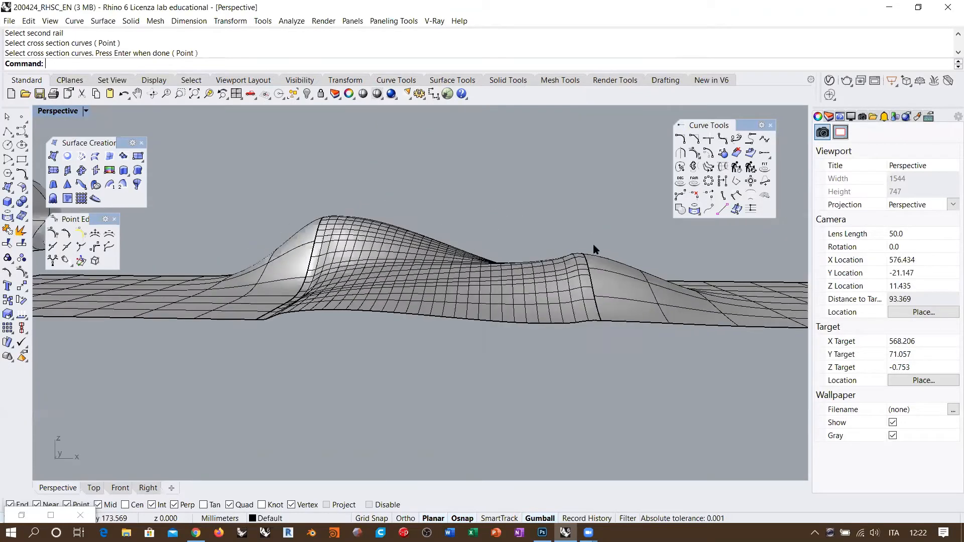
{"action": "right_click_drag", "start_coordinate": [400, 276], "coordinate": [336, 289]}
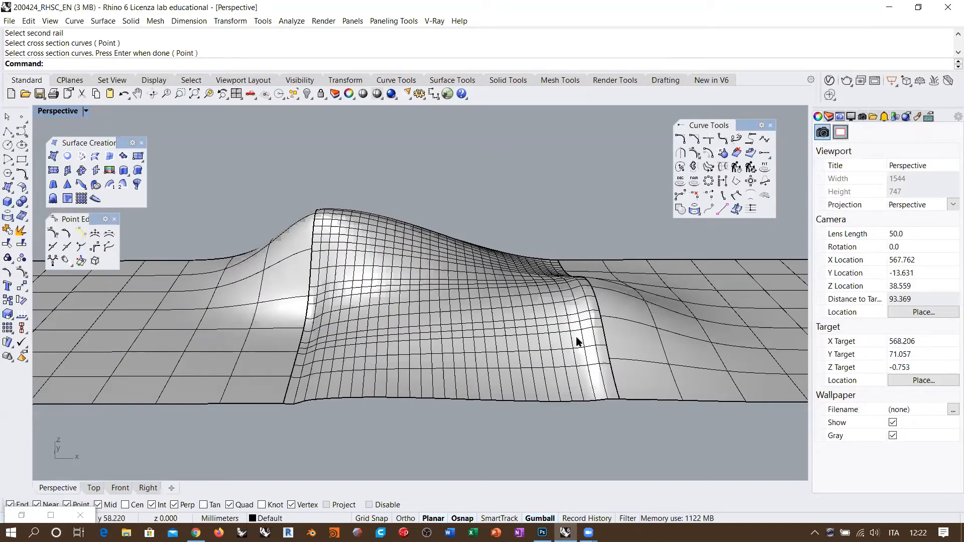
{"action": "right_click_drag", "start_coordinate": [579, 275], "coordinate": [550, 340]}
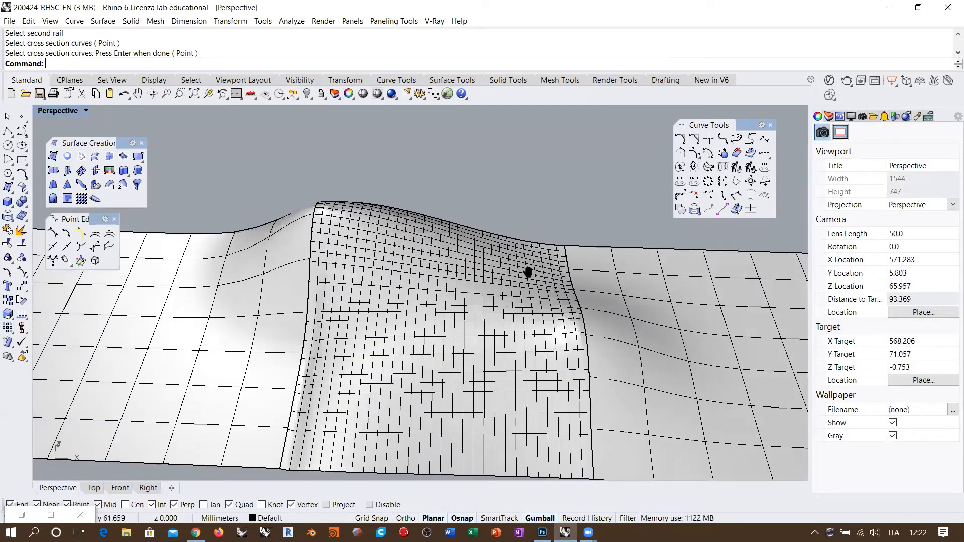
Step: Run a Gaussian curvature analysis on the sweep surface and the two adjoining planes together
{"action": "right_click_drag", "start_coordinate": [530, 301], "coordinate": [621, 296]}
{"action": "left_click", "coordinate": [622, 295]}
{"action": "left_click", "coordinate": [405, 282], "text": "shift"}
{"action": "left_click", "coordinate": [234, 272], "text": "shift"}
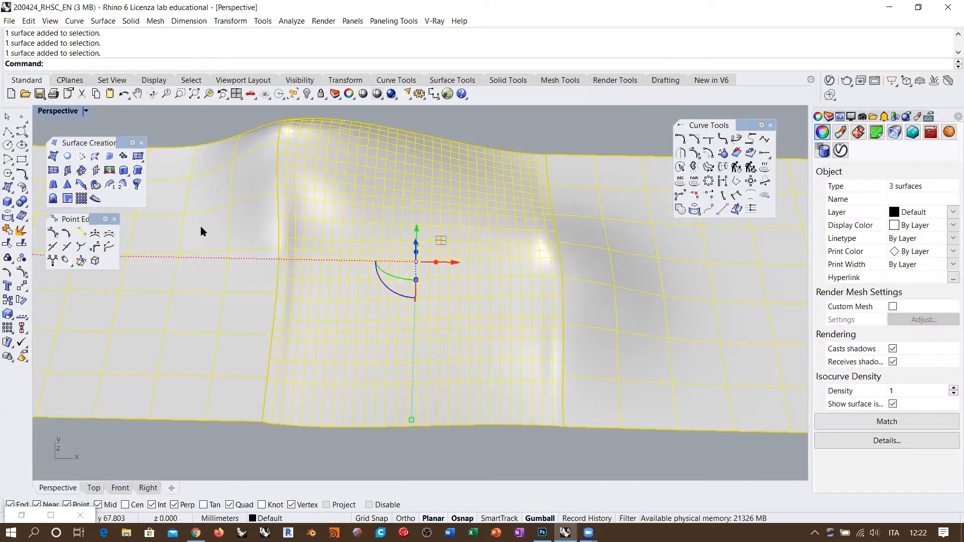
{"action": "left_click", "coordinate": [22, 314]}
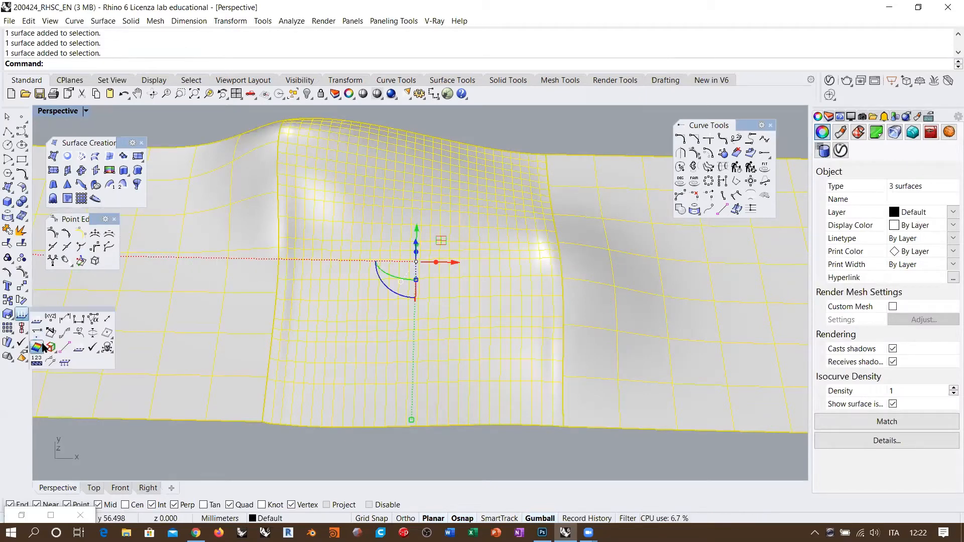
{"action": "left_click", "coordinate": [38, 348]}
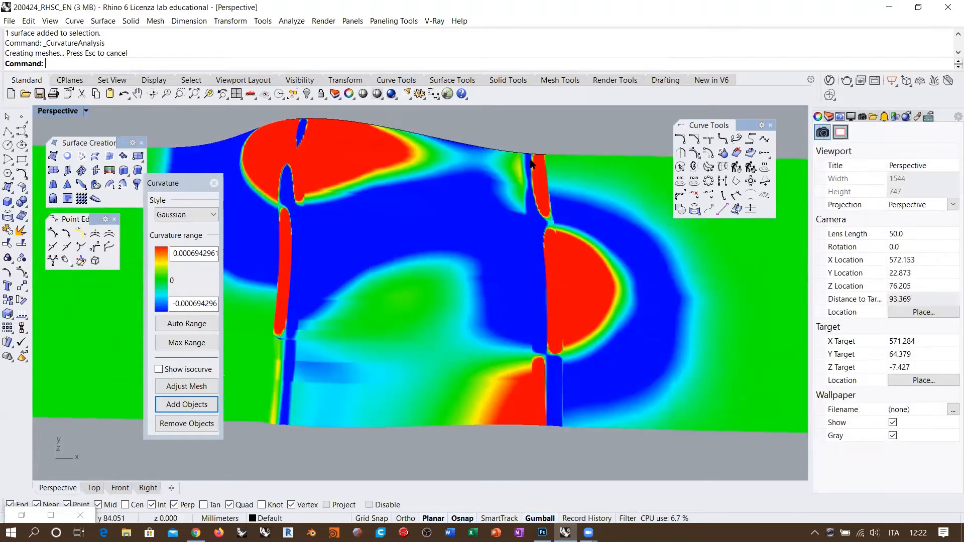
Step: Examine how the curvature colours match across the seams between the sweep and the planes, close up and as a whole
{"action": "right_click_drag", "start_coordinate": [526, 283], "coordinate": [517, 284]}
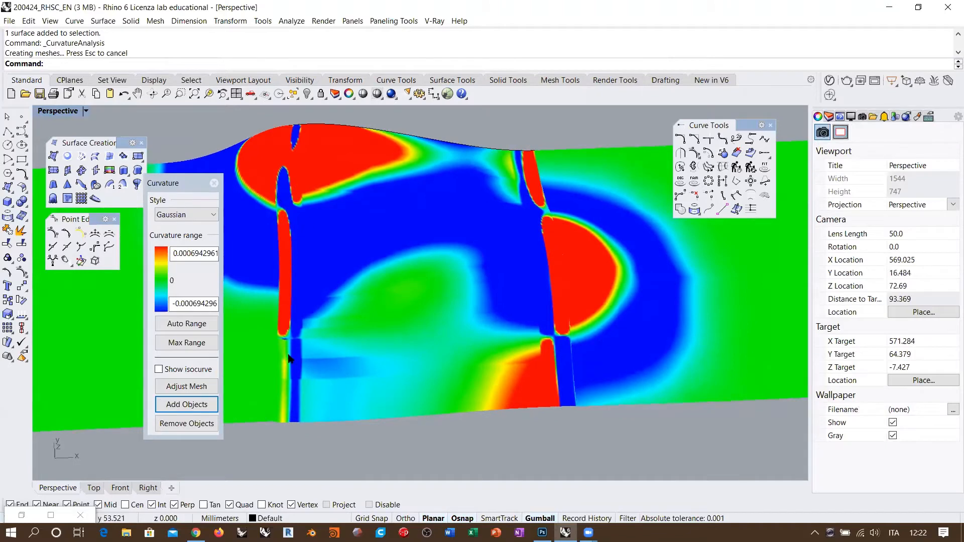
{"action": "right_click_drag", "start_coordinate": [290, 359], "coordinate": [352, 283]}
{"action": "scroll", "coordinate": [346, 276], "scroll_direction": "up", "scroll_amount": 3}
{"action": "scroll", "coordinate": [316, 265], "scroll_direction": "up", "scroll_amount": 3}
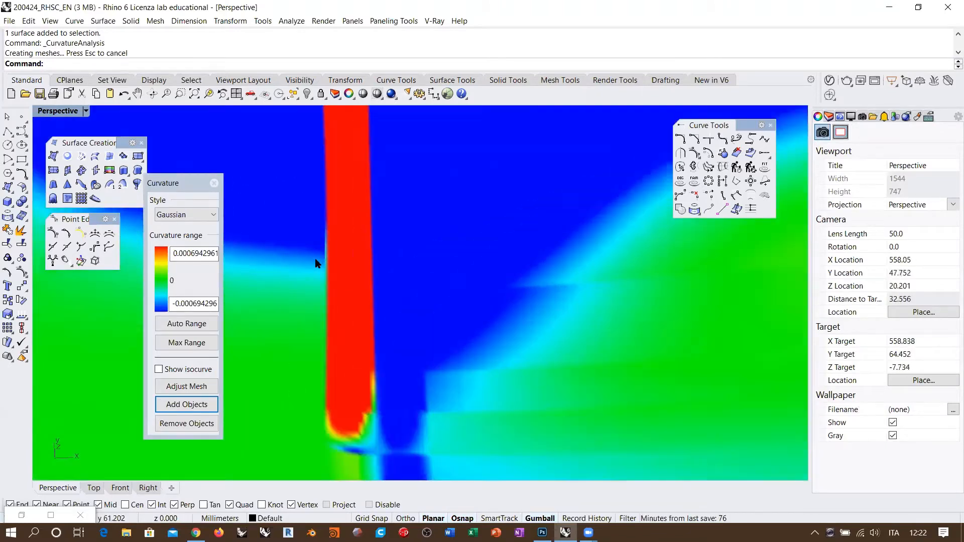
{"action": "right_click_drag", "start_coordinate": [348, 195], "coordinate": [301, 207], "text": "shift"}
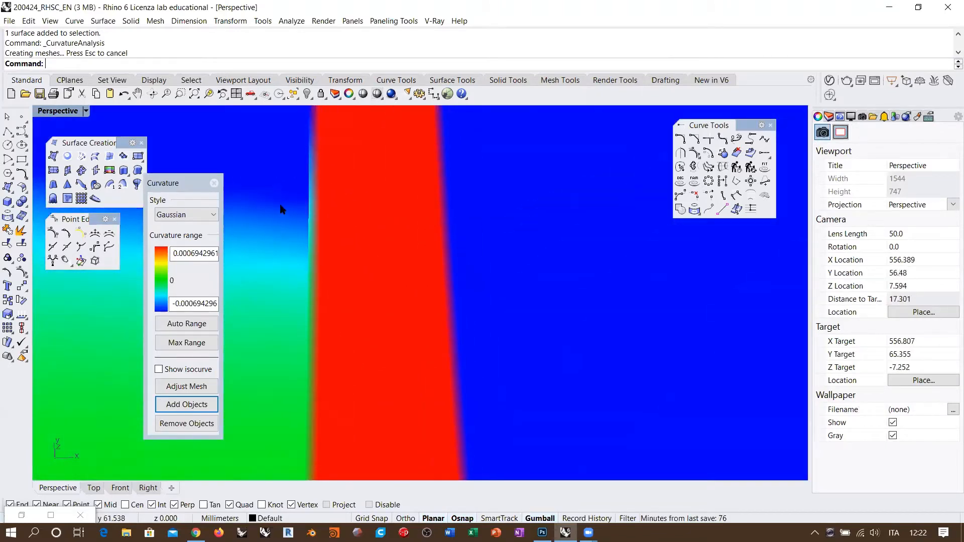
{"action": "right_click_drag", "start_coordinate": [451, 243], "coordinate": [387, 279], "text": "shift"}
{"action": "scroll", "coordinate": [385, 277], "scroll_direction": "down", "scroll_amount": 4}
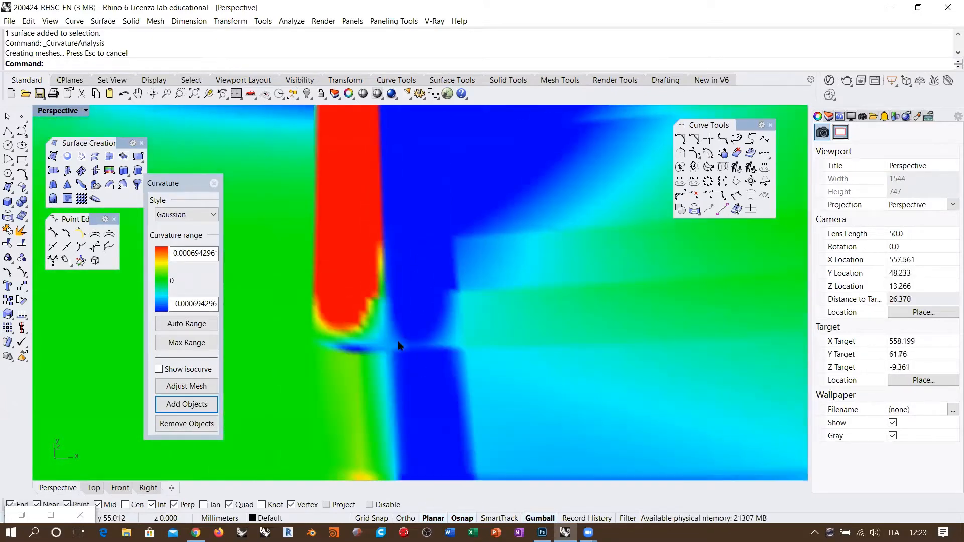
{"action": "right_click_drag", "start_coordinate": [428, 345], "coordinate": [385, 347], "text": "shift"}
{"action": "scroll", "coordinate": [311, 330], "scroll_direction": "down", "scroll_amount": 4}
{"action": "scroll", "coordinate": [303, 348], "scroll_direction": "down", "scroll_amount": 8}
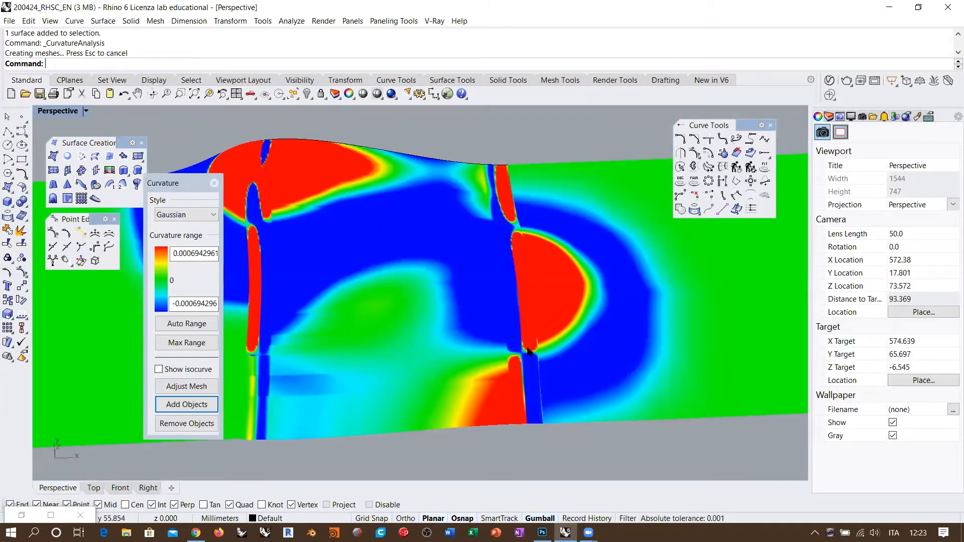
Step: Compare the sweep's outer edge with the original cross-section curve near the seam by selecting the curve, and clear the selection
{"action": "right_click_drag", "start_coordinate": [536, 346], "coordinate": [644, 232]}
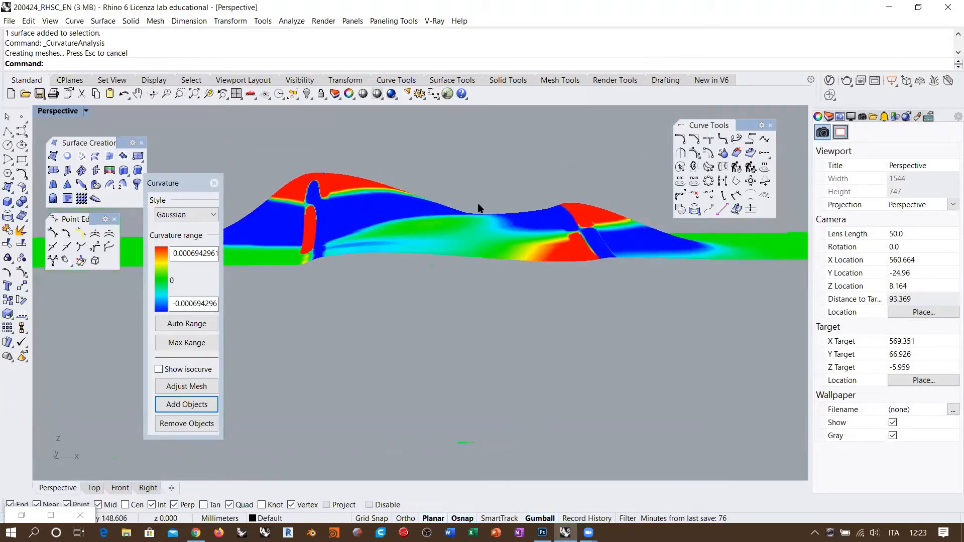
{"action": "right_click_drag", "start_coordinate": [533, 227], "coordinate": [532, 319]}
{"action": "scroll", "coordinate": [524, 326], "scroll_direction": "up", "scroll_amount": 10}
{"action": "scroll", "coordinate": [551, 374], "scroll_direction": "up", "scroll_amount": 3}
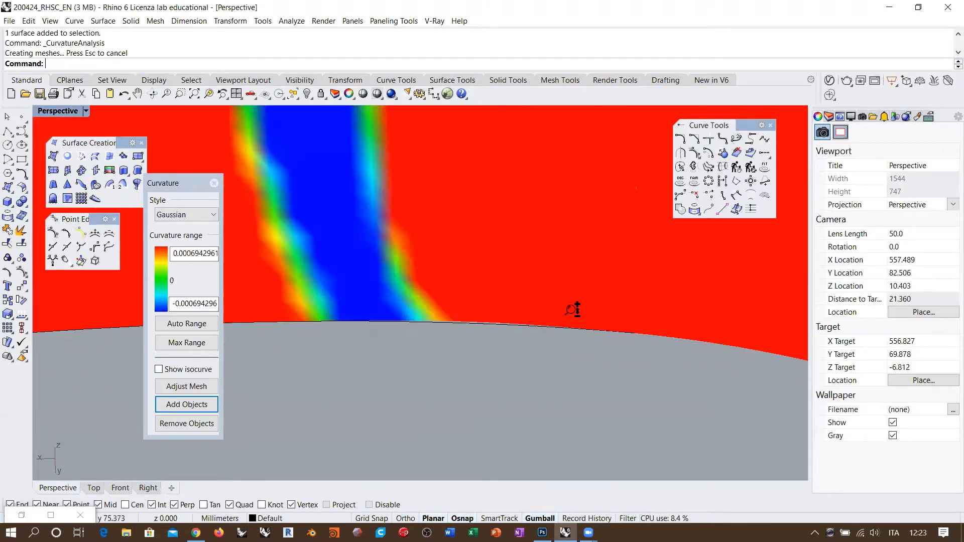
{"action": "scroll", "coordinate": [573, 308], "scroll_direction": "up", "scroll_amount": 1}
{"action": "left_click", "coordinate": [439, 335]}
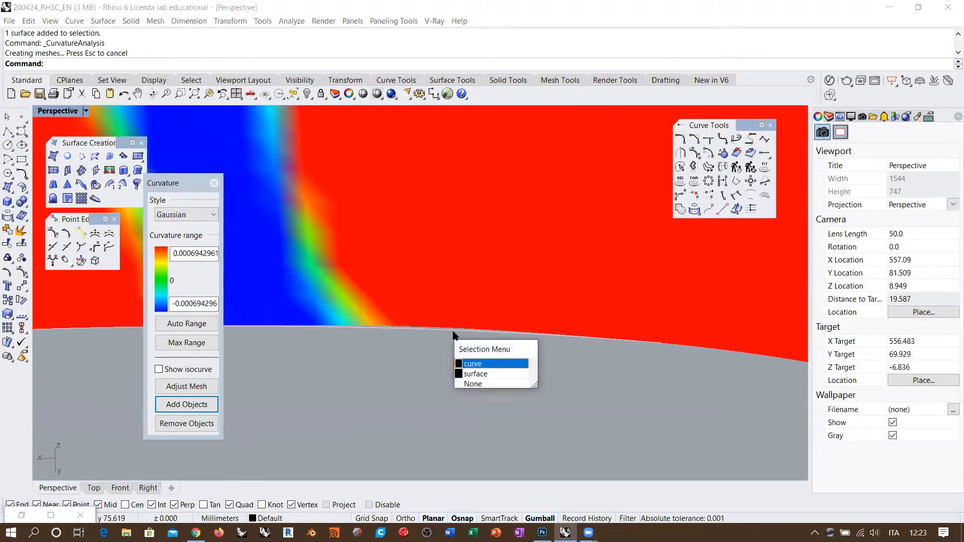
{"action": "left_click", "coordinate": [463, 362]}
{"action": "right_click_drag", "start_coordinate": [456, 337], "coordinate": [543, 336]}
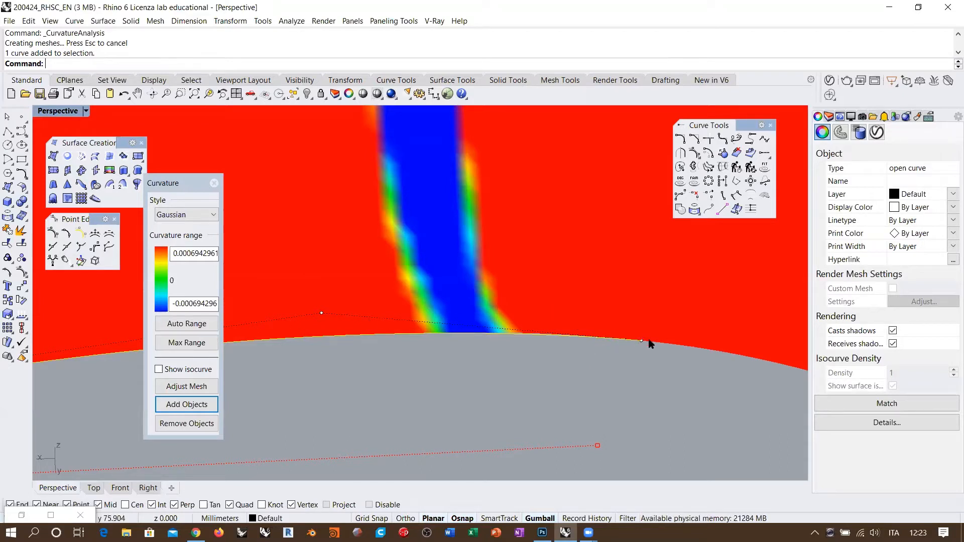
{"action": "scroll", "coordinate": [557, 336], "scroll_direction": "up", "scroll_amount": 5}
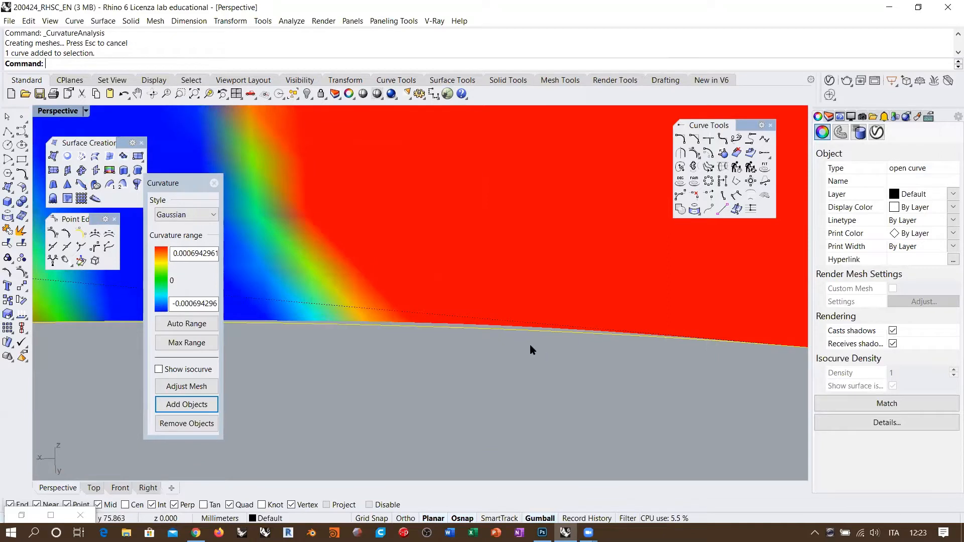
{"action": "scroll", "coordinate": [539, 337], "scroll_direction": "down", "scroll_amount": 2}
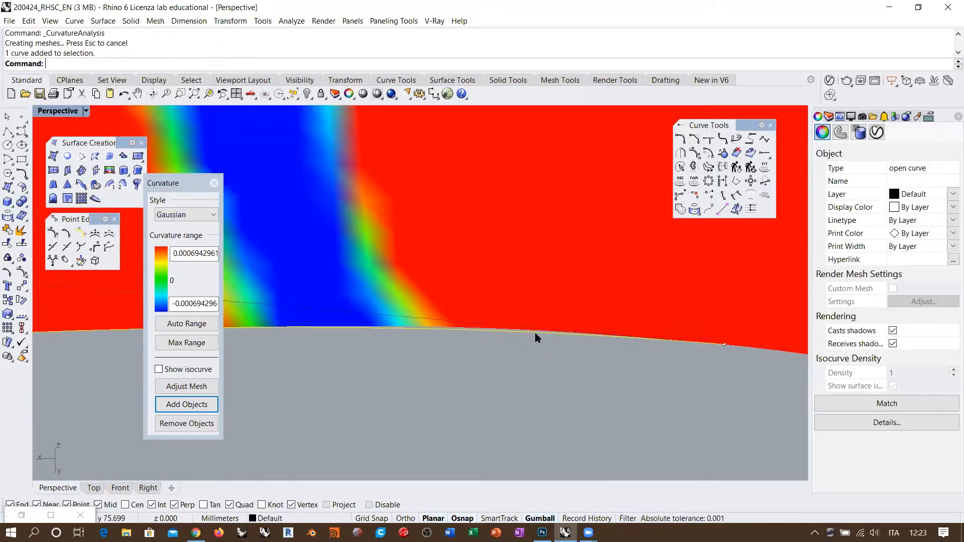
{"action": "left_click", "coordinate": [540, 333]}
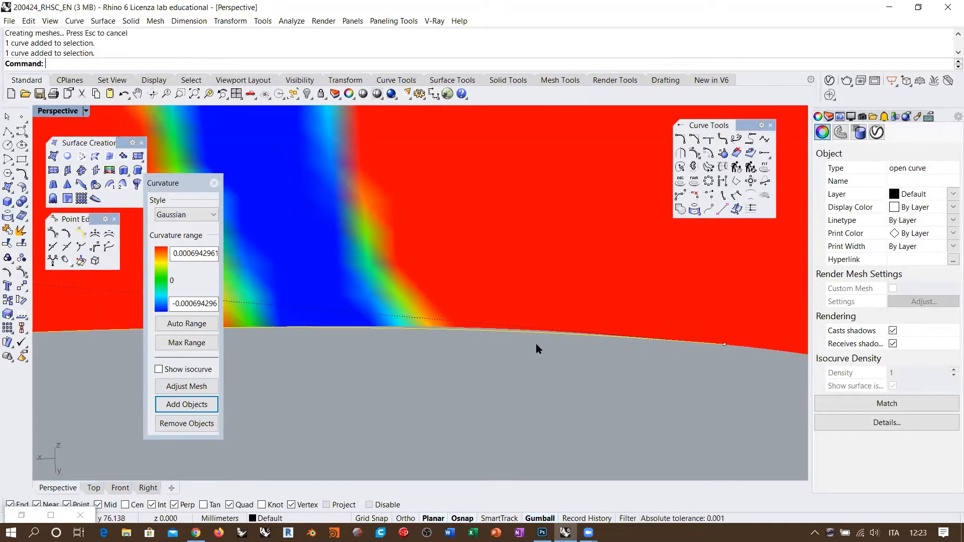
{"action": "left_click", "coordinate": [556, 355]}
Step: Review the curvature colours over all three surfaces from the cross-section side, with the analysis settings moved out of the way
{"action": "scroll", "coordinate": [558, 327], "scroll_direction": "up", "scroll_amount": 4}
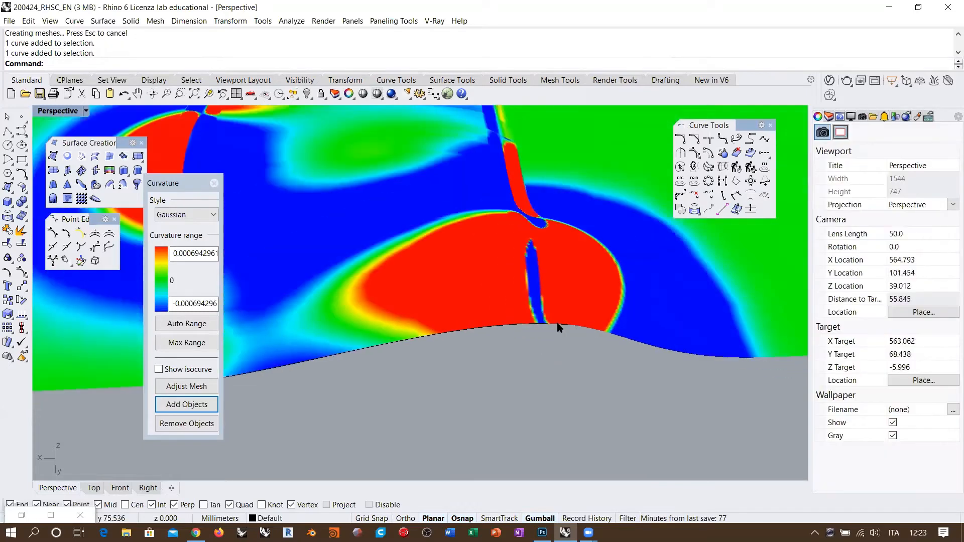
{"action": "right_click_drag", "start_coordinate": [557, 328], "coordinate": [467, 287]}
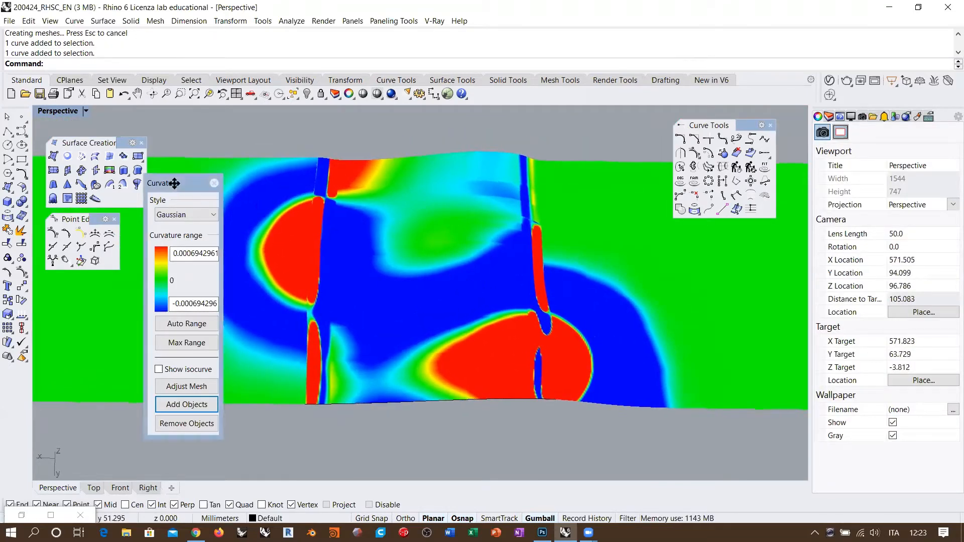
{"action": "left_click_drag", "start_coordinate": [175, 184], "coordinate": [144, 206]}
{"action": "right_click_drag", "start_coordinate": [263, 216], "coordinate": [431, 273], "text": "shift"}
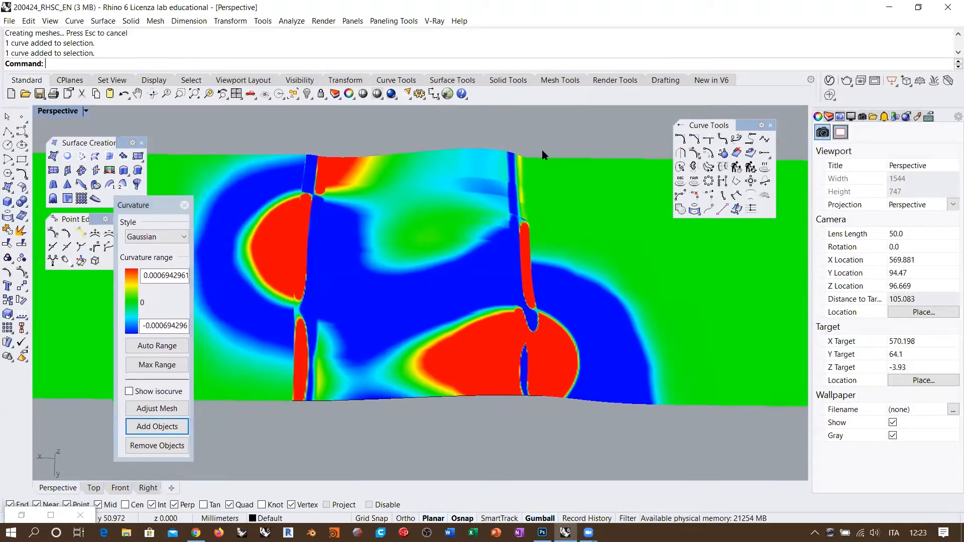
{"action": "right_click_drag", "start_coordinate": [541, 150], "coordinate": [568, 150], "text": "shift"}
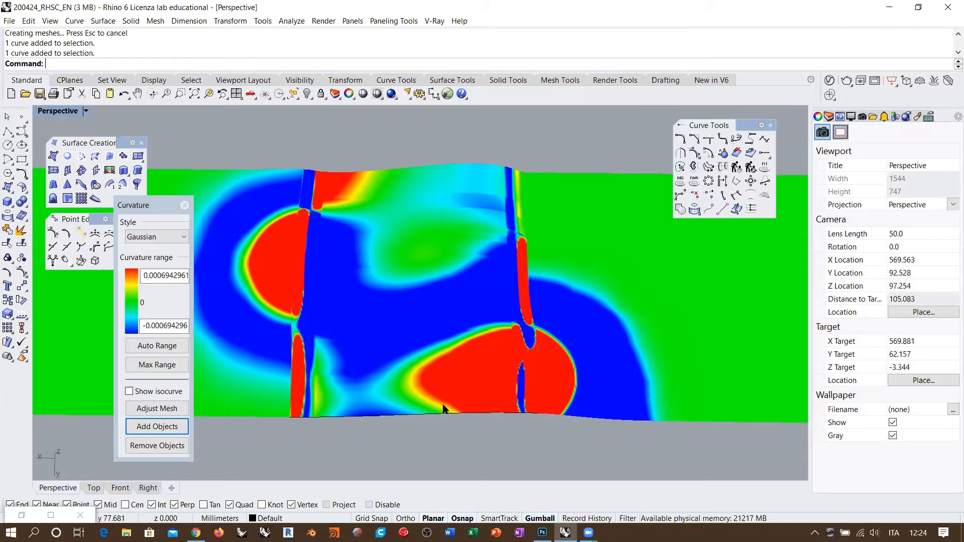
{"action": "mouse_move", "coordinate": [435, 292]}
{"action": "right_mouse_down"}
{"action": "mouse_move", "coordinate": [426, 263]}
{"action": "mouse_move", "coordinate": [497, 224]}
{"action": "mouse_move", "coordinate": [502, 234]}
{"action": "right_mouse_up"}
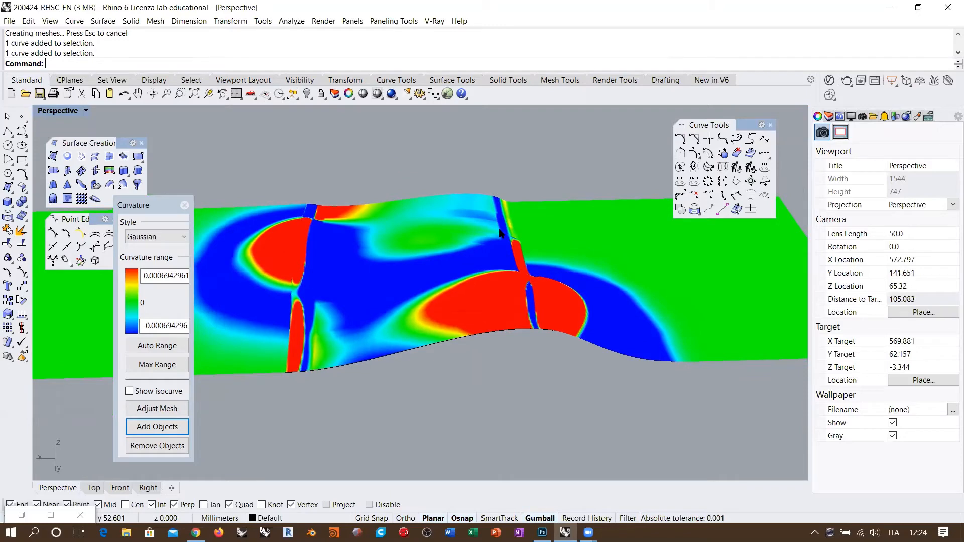
Step: Close the curvature analysis and delete the sweep surface between the two planes
{"action": "right_click_drag", "start_coordinate": [427, 246], "coordinate": [430, 254]}
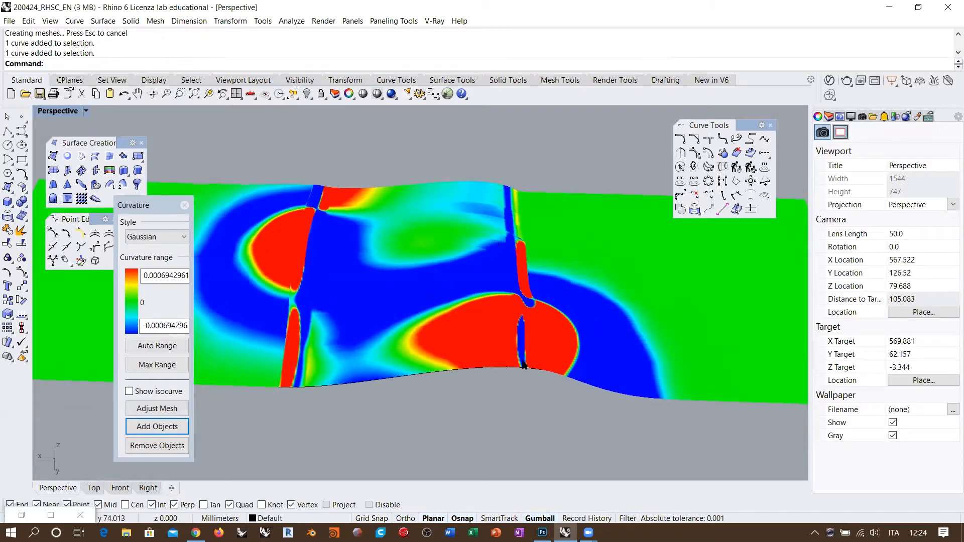
{"action": "left_click", "coordinate": [185, 205]}
{"action": "right_click_drag", "start_coordinate": [414, 274], "coordinate": [417, 298]}
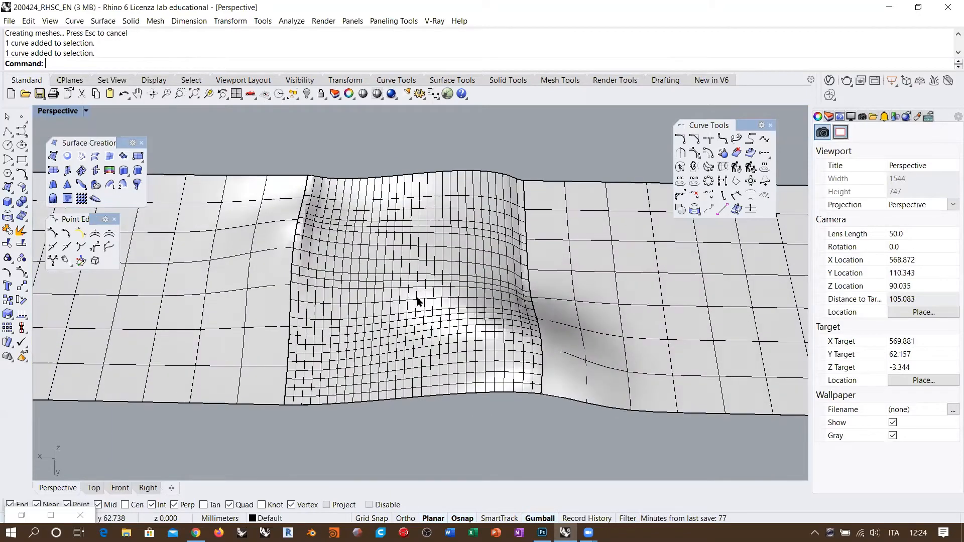
{"action": "left_click", "coordinate": [422, 311]}
{"action": "key", "text": "Delete"}
Step: Inspect the cross-section curve and its control points in the gap between the two planes, and clear the selection
{"action": "right_click_drag", "start_coordinate": [437, 390], "coordinate": [449, 319]}
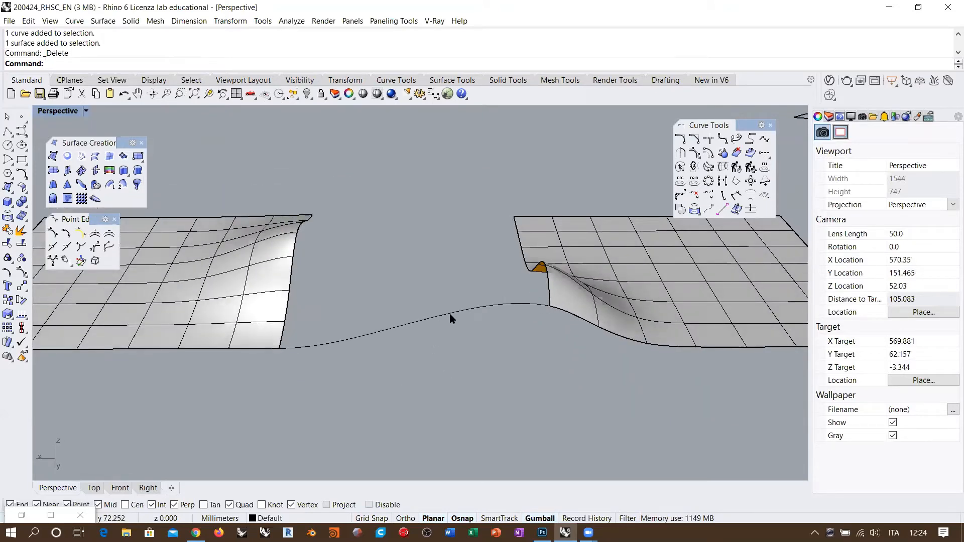
{"action": "left_click", "coordinate": [448, 315]}
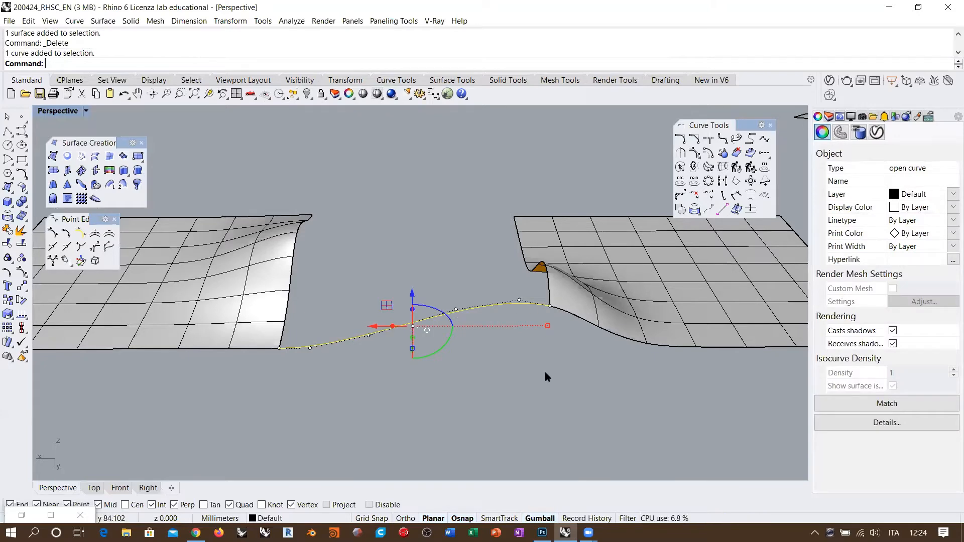
{"action": "right_click_drag", "start_coordinate": [541, 353], "coordinate": [516, 359]}
{"action": "scroll", "coordinate": [455, 341], "scroll_direction": "up", "scroll_amount": 2}
{"action": "right_click_drag", "start_coordinate": [454, 340], "coordinate": [450, 322], "text": "shift"}
{"action": "right_click_drag", "start_coordinate": [429, 267], "coordinate": [430, 264], "text": "shift"}
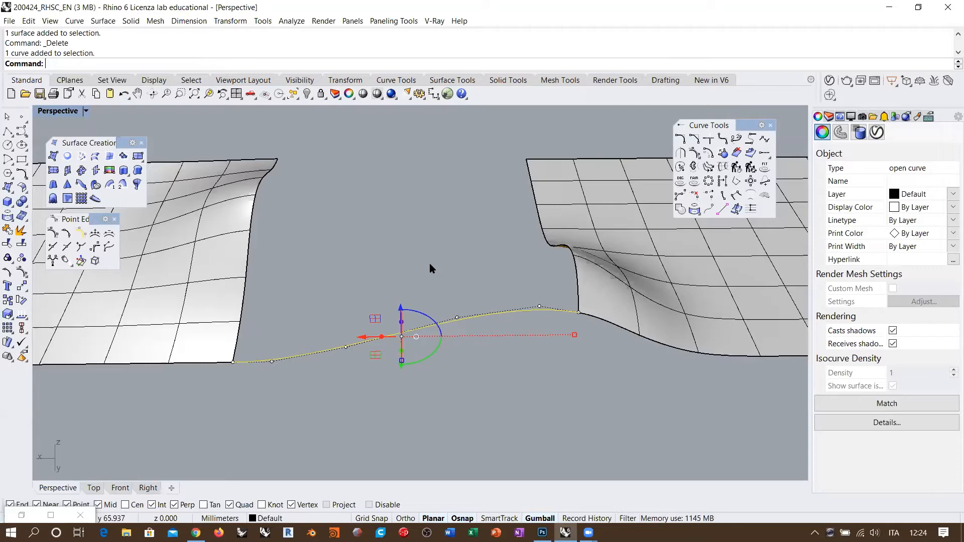
{"action": "left_click", "coordinate": [411, 252]}
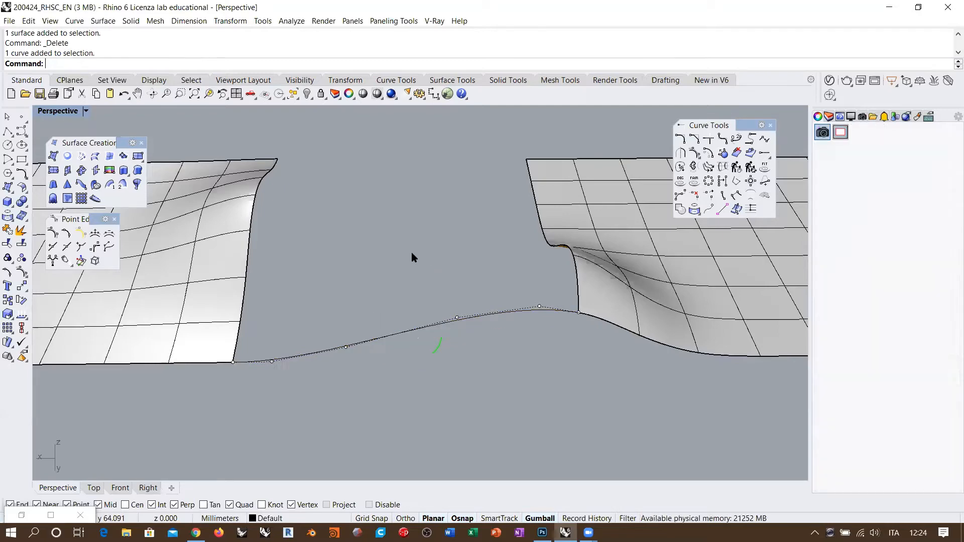
Step: Match the cross-section curve's lower end to the adjoining plane's edge curve with Curvature continuity, preserving Curvature at the other end
{"action": "left_click", "coordinate": [318, 353]}
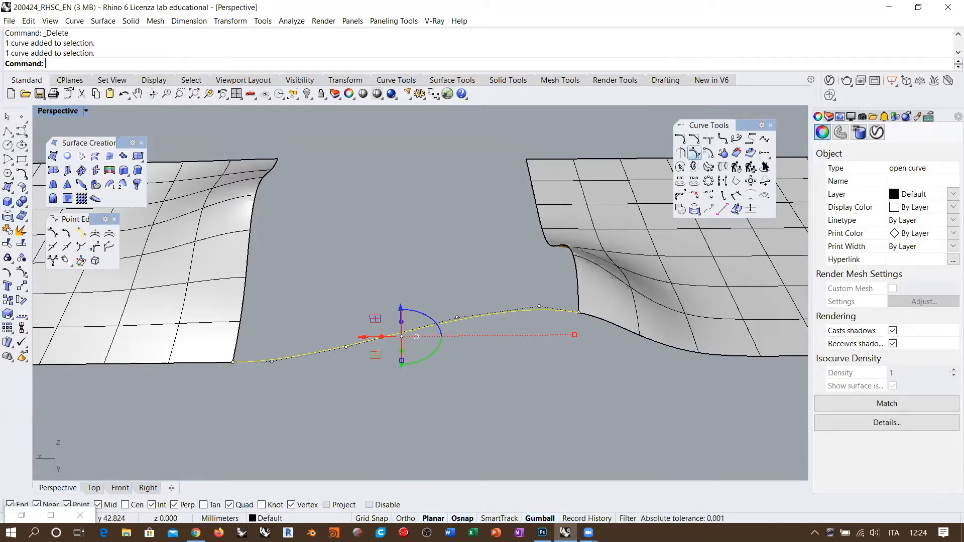
{"action": "left_click", "coordinate": [764, 140]}
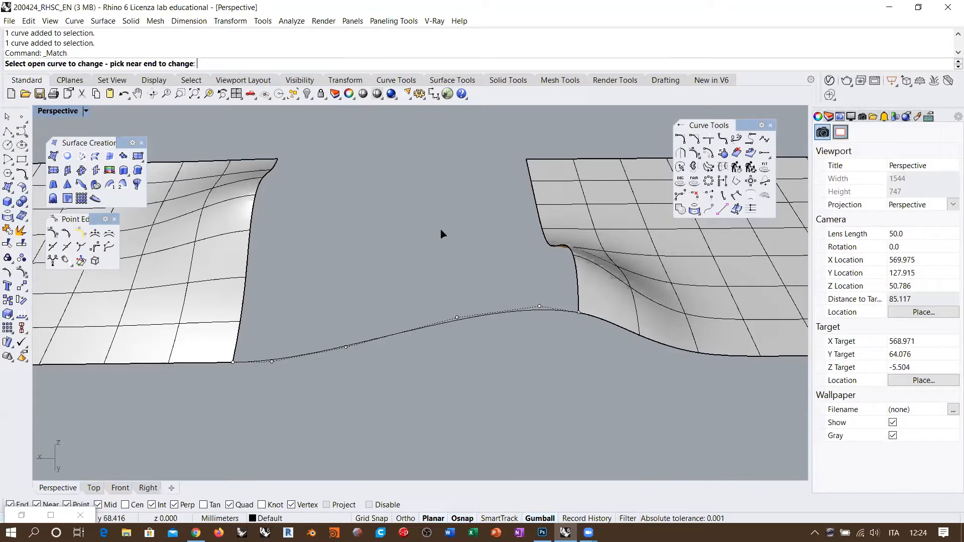
{"action": "left_click", "coordinate": [250, 366]}
{"action": "left_click", "coordinate": [220, 364]}
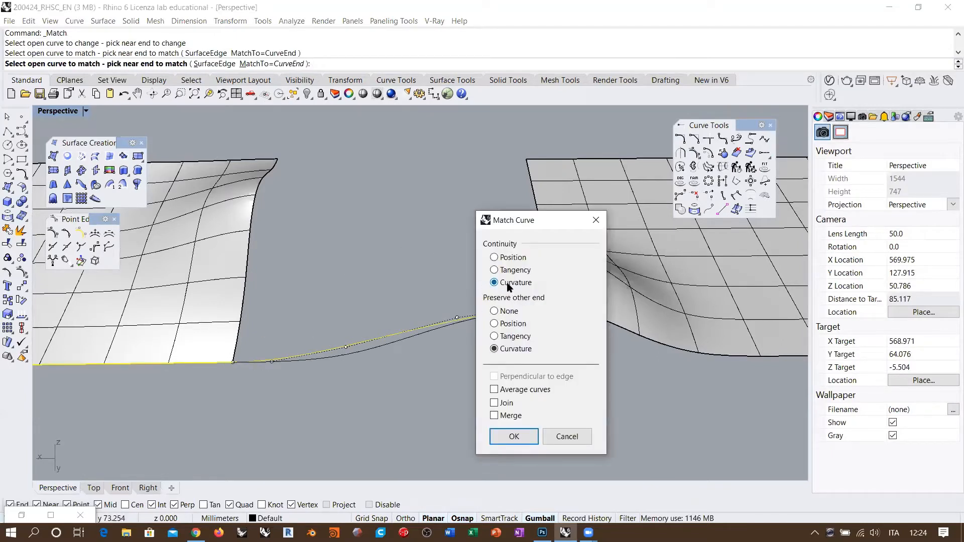
{"action": "left_click_drag", "start_coordinate": [519, 225], "coordinate": [663, 226]}
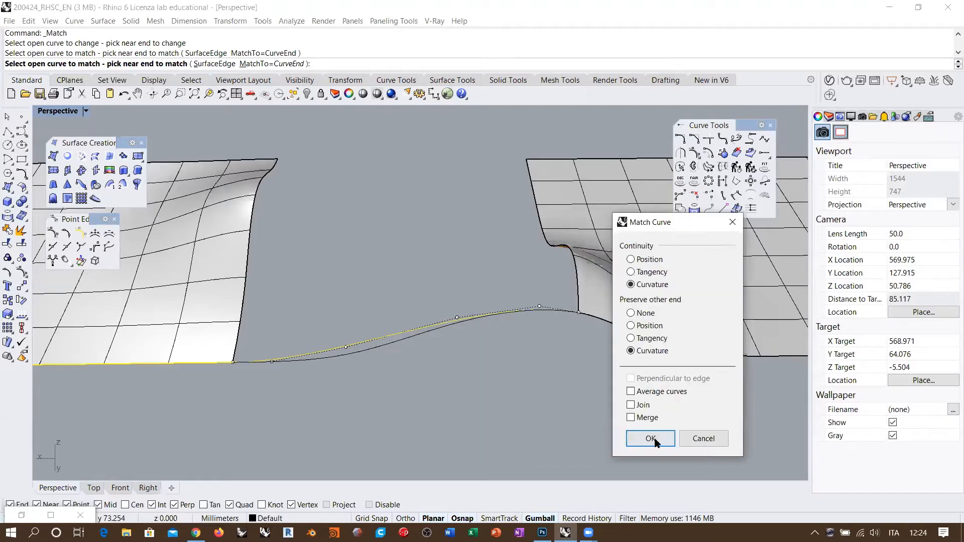
{"action": "left_click", "coordinate": [655, 438]}
Step: Match the cross-section curve's higher end to the other plane's edge curve with Curvature continuity, preserving Curvature at the opposite end
{"action": "right_click", "coordinate": [550, 312]}
{"action": "left_click", "coordinate": [551, 311]}
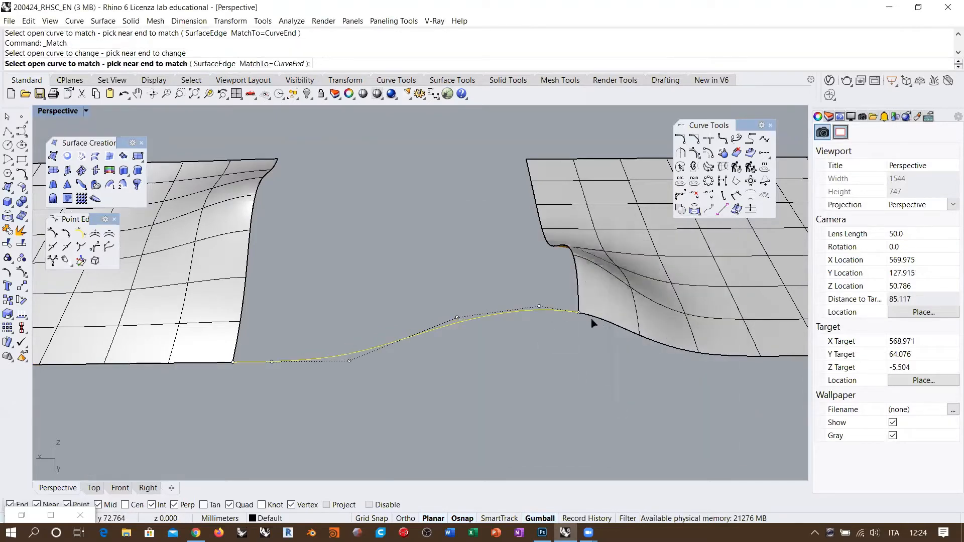
{"action": "left_click", "coordinate": [594, 318]}
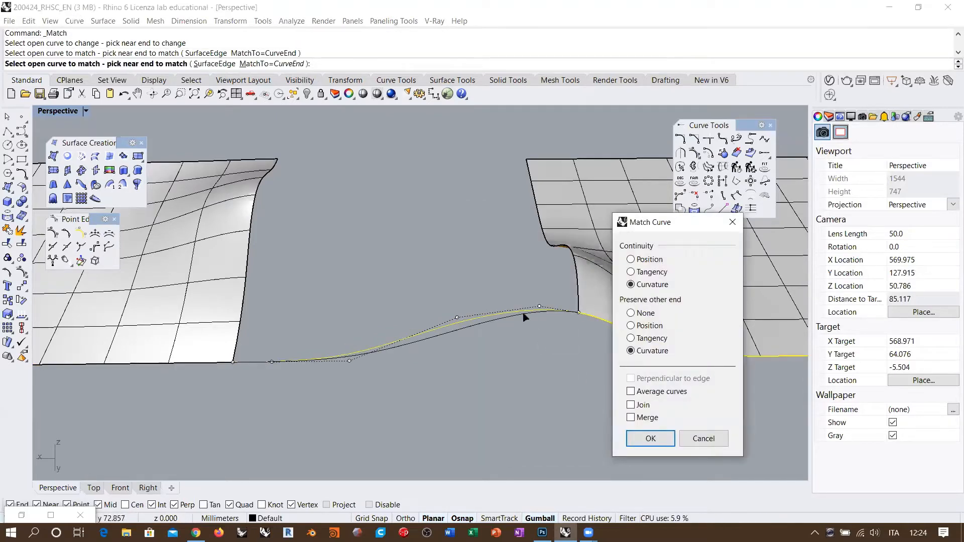
{"action": "left_click", "coordinate": [652, 439]}
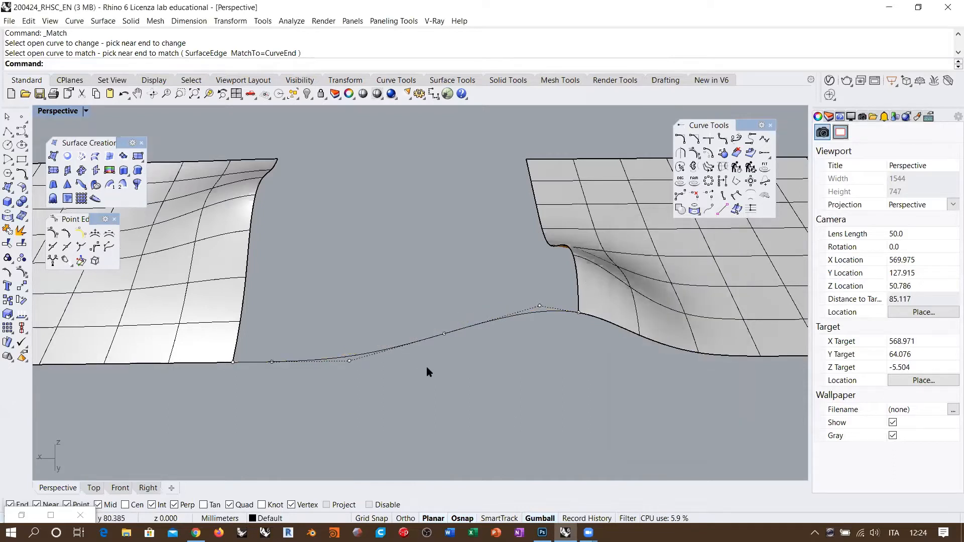
Step: Check the two middle control points of the matched curve, and turn its control points off
{"action": "left_click", "coordinate": [351, 359]}
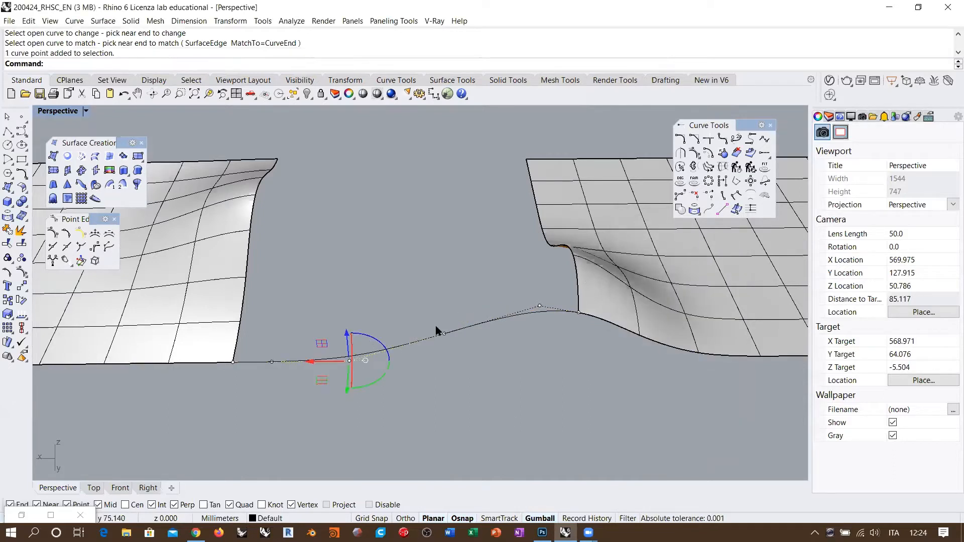
{"action": "left_click", "coordinate": [442, 332], "text": "shift"}
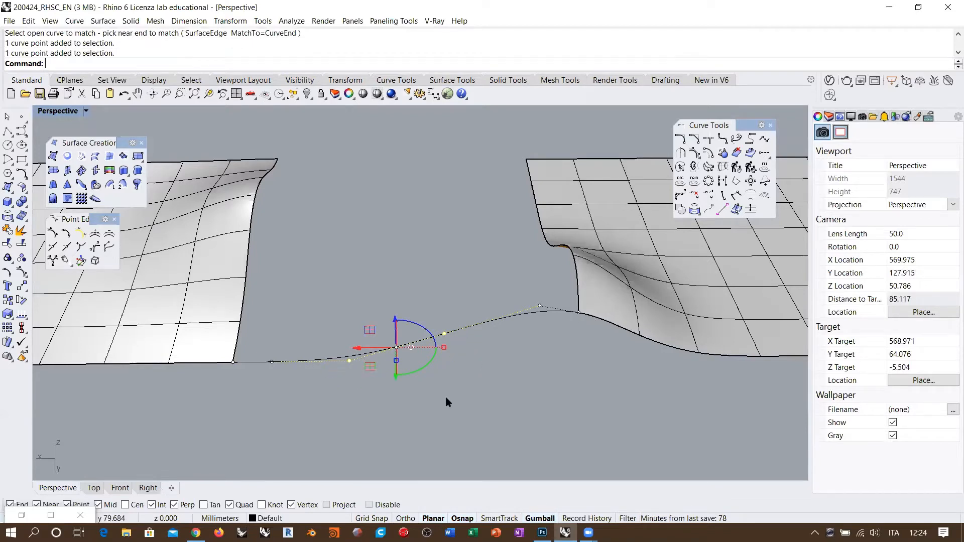
{"action": "key", "text": "Escape"}
{"action": "left_click", "coordinate": [240, 362]}
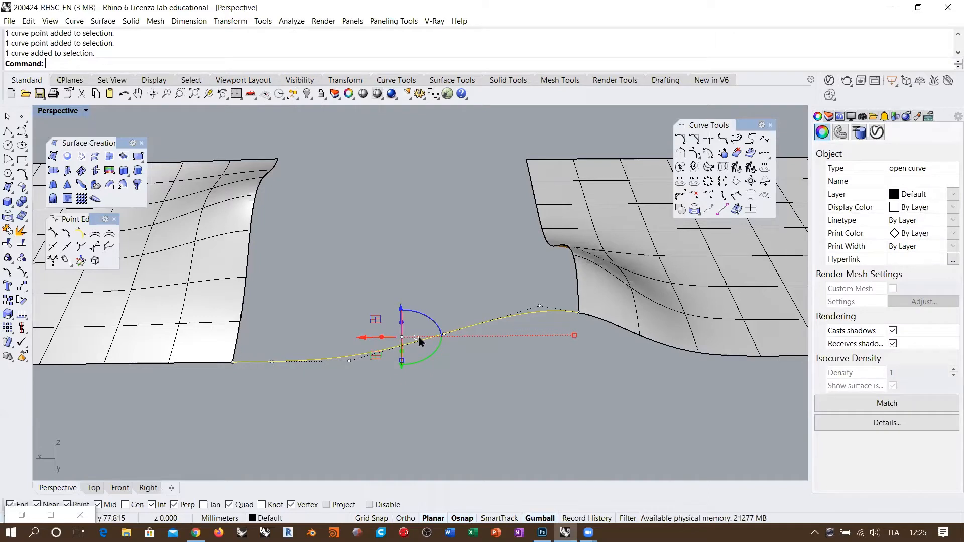
{"action": "key", "text": "Escape"}
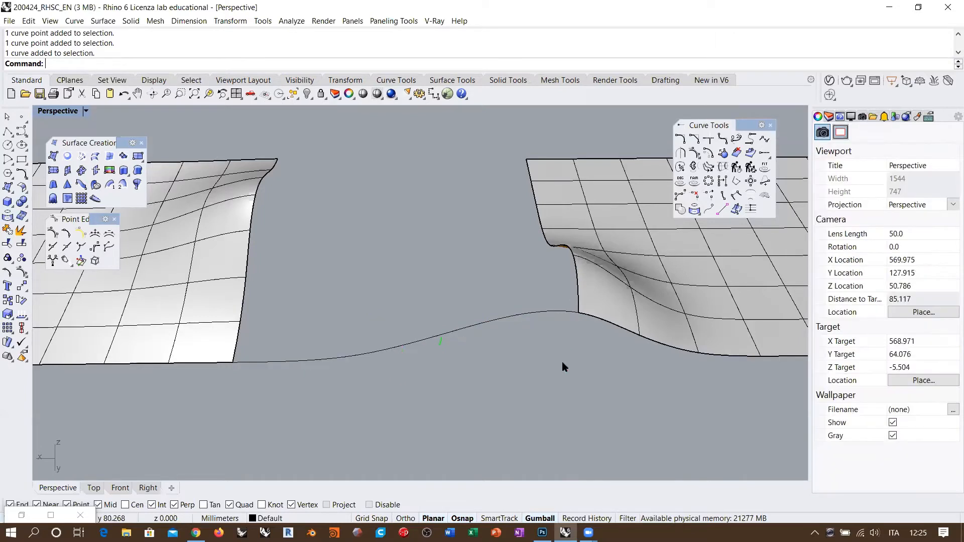
Step: Set up a two-rail sweep along the planes' facing edges with the matched curve as cross section, choosing Do not change cross sections
{"action": "left_click", "coordinate": [123, 184]}
{"action": "left_click", "coordinate": [241, 324]}
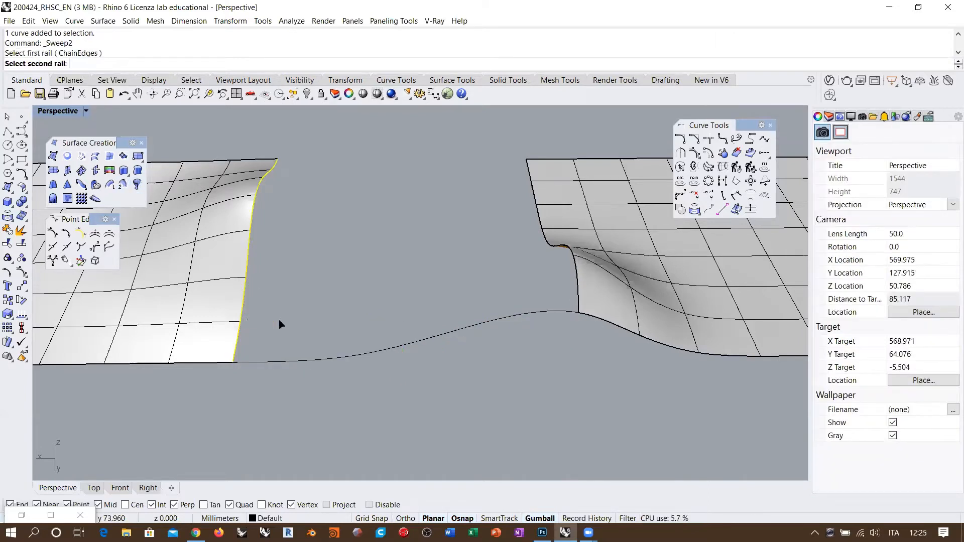
{"action": "left_click", "coordinate": [573, 286]}
{"action": "left_click", "coordinate": [525, 317]}
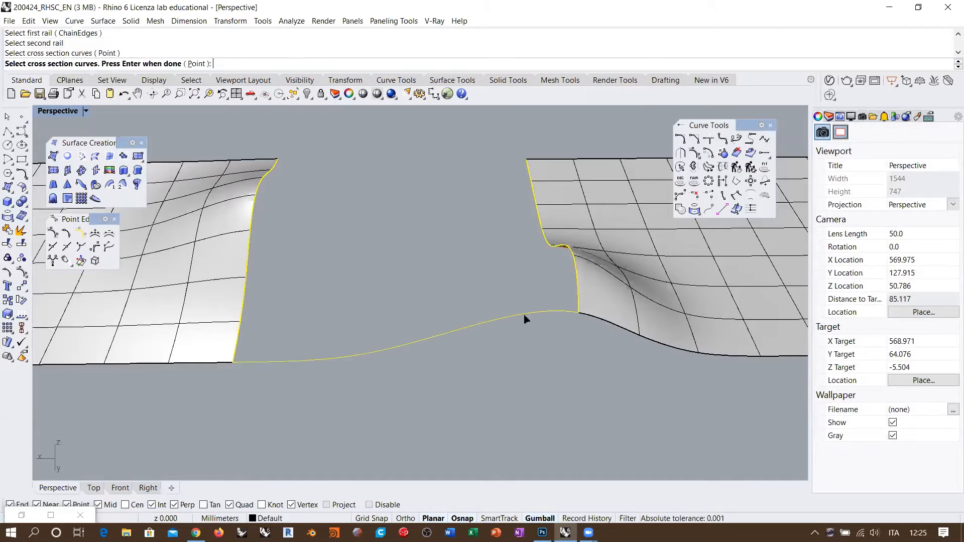
{"action": "key", "text": "Return"}
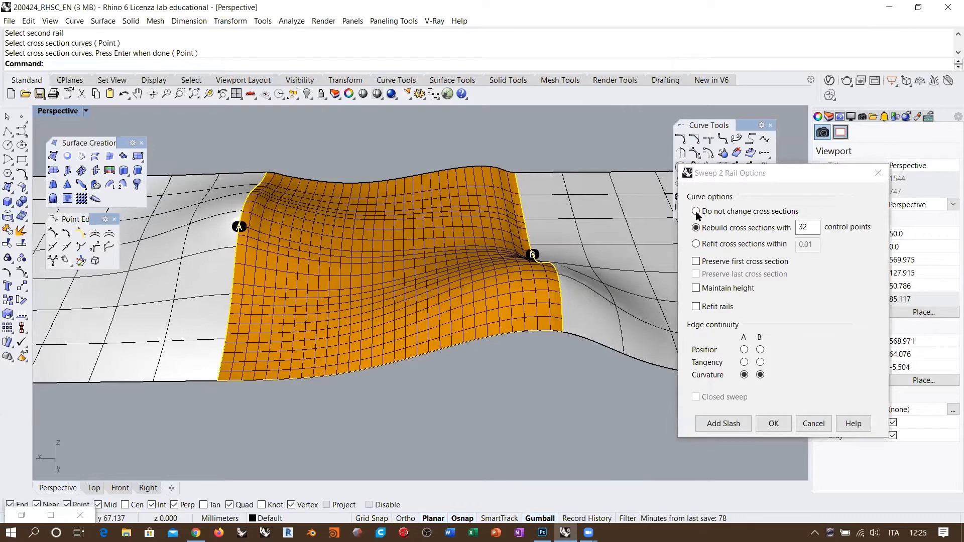
{"action": "left_click", "coordinate": [697, 211]}
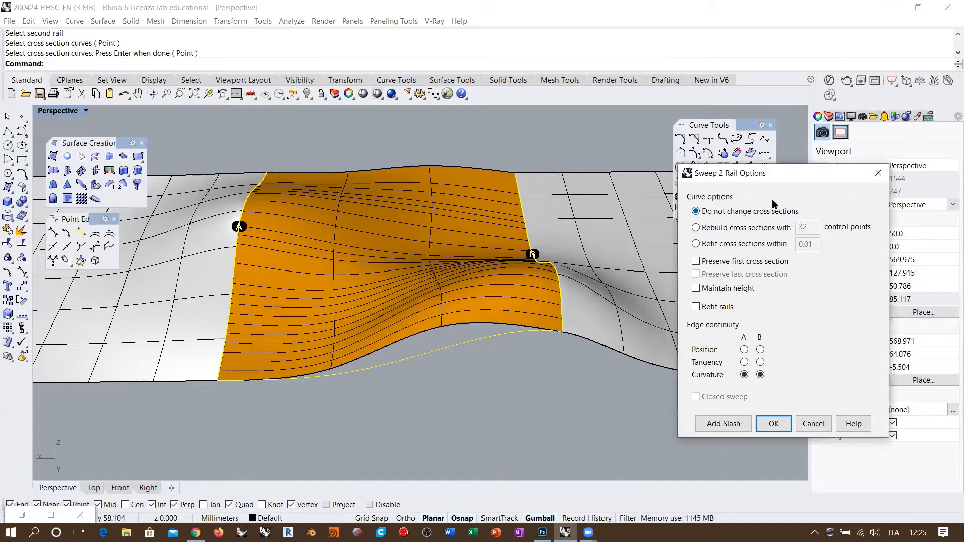
Step: Try Position continuity on both rails in the sweep preview and compare its outer edge with the cross-section curve
{"action": "mouse_move", "coordinate": [494, 253]}
{"action": "right_mouse_down"}
{"action": "mouse_move", "coordinate": [515, 239]}
{"action": "mouse_move", "coordinate": [501, 250]}
{"action": "right_mouse_up"}
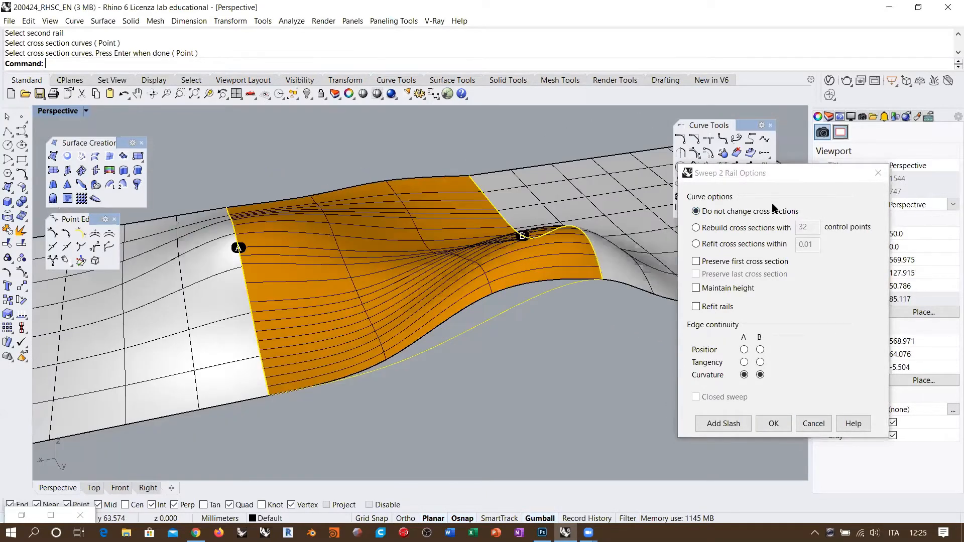
{"action": "left_click", "coordinate": [743, 349]}
{"action": "left_click", "coordinate": [760, 349]}
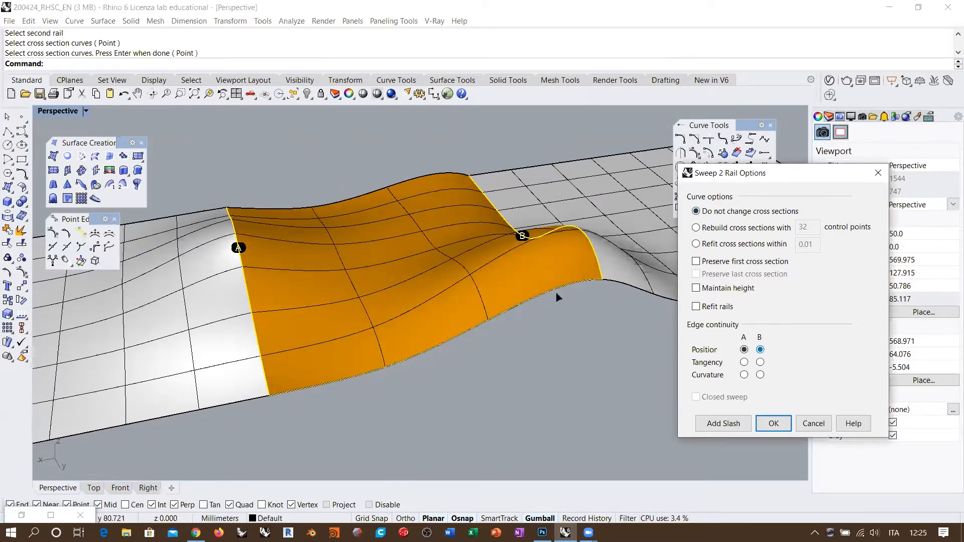
{"action": "right_click_drag", "start_coordinate": [573, 282], "coordinate": [588, 340]}
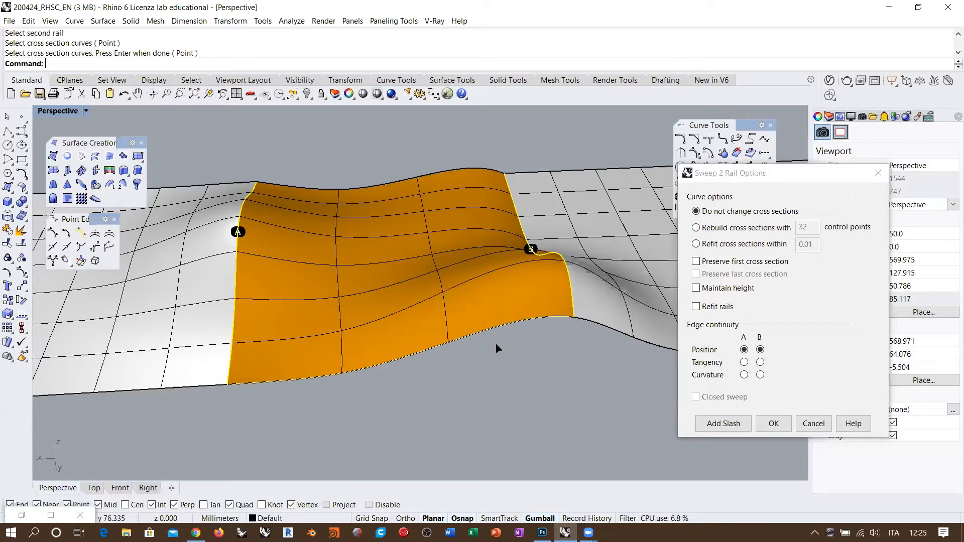
Step: Switch both rails to Curvature continuity and examine the preview's outer edge against the cross-section curve from several angles
{"action": "left_click", "coordinate": [744, 375]}
{"action": "left_click", "coordinate": [760, 374]}
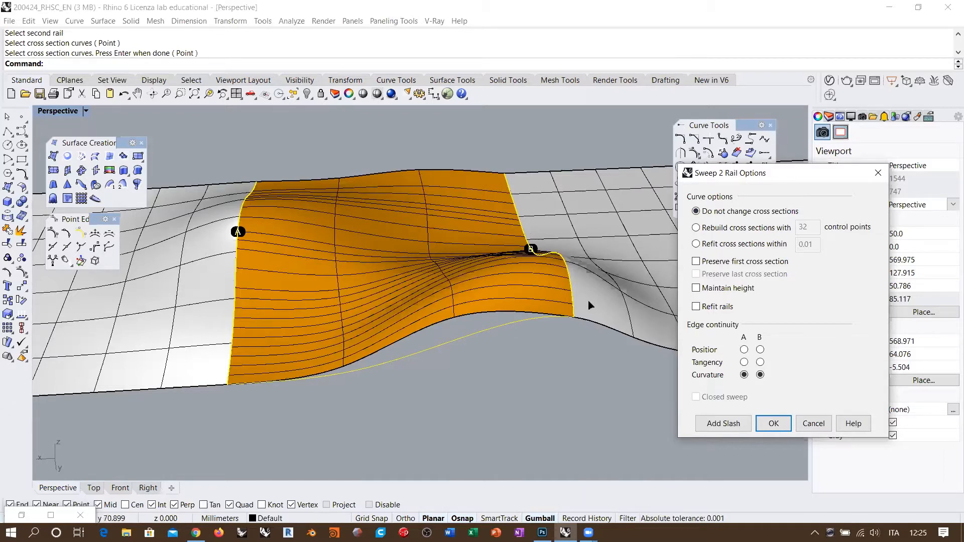
{"action": "right_click_drag", "start_coordinate": [468, 287], "coordinate": [477, 358]}
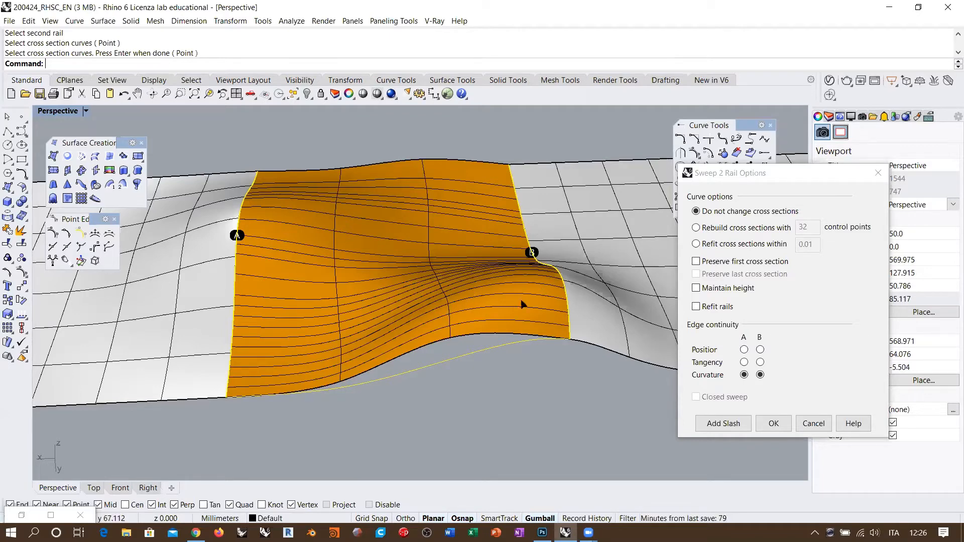
{"action": "right_click_drag", "start_coordinate": [568, 326], "coordinate": [580, 292]}
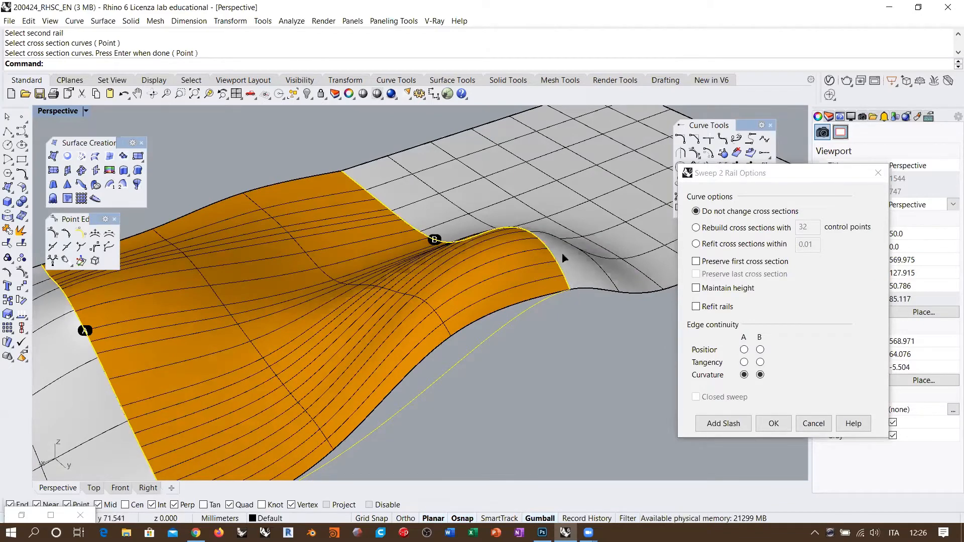
{"action": "right_click_drag", "start_coordinate": [588, 297], "coordinate": [548, 300]}
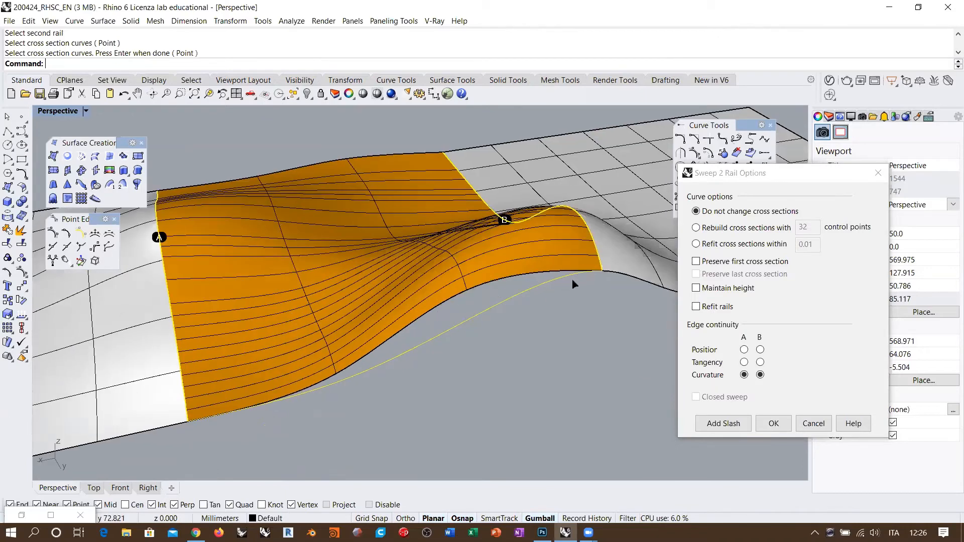
{"action": "right_click_drag", "start_coordinate": [464, 324], "coordinate": [445, 373]}
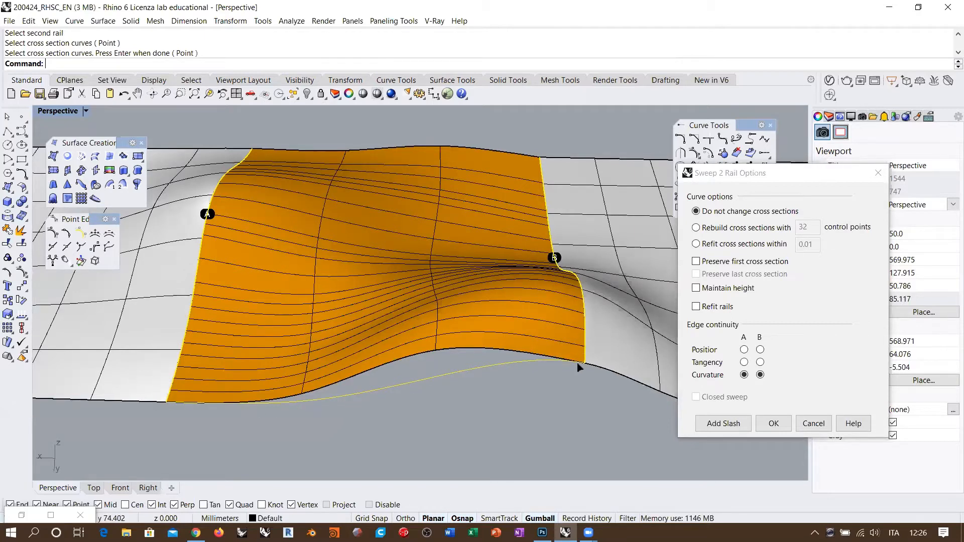
Step: Set Position continuity on rails A and B and create the sweep surface
{"action": "left_click", "coordinate": [744, 350]}
{"action": "left_click", "coordinate": [760, 350]}
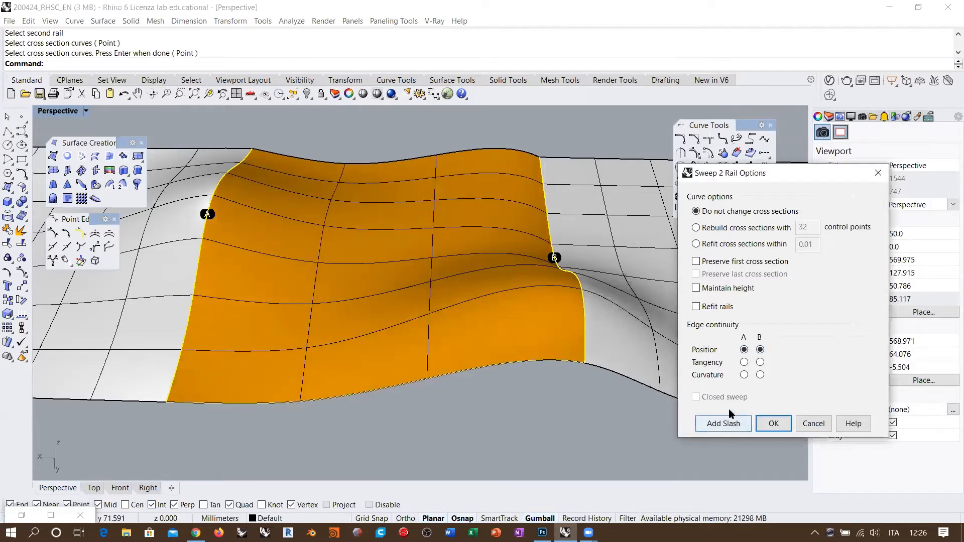
{"action": "left_click", "coordinate": [774, 421]}
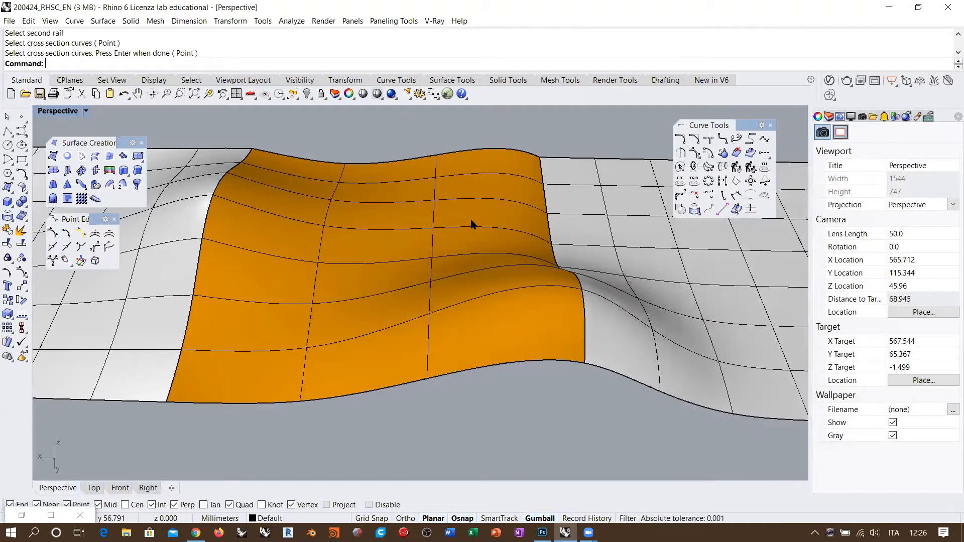
Step: Select the new sweep together with both adjoining planes and run a Gaussian curvature analysis on the three surfaces
{"action": "right_click_drag", "start_coordinate": [512, 247], "coordinate": [518, 300]}
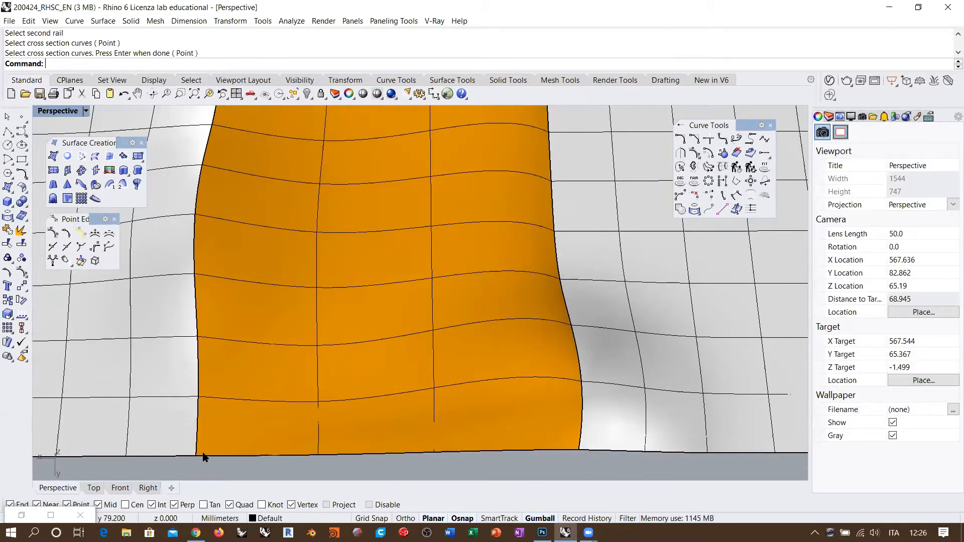
{"action": "scroll", "coordinate": [452, 269], "scroll_direction": "down", "scroll_amount": 5}
{"action": "left_click", "coordinate": [426, 254]}
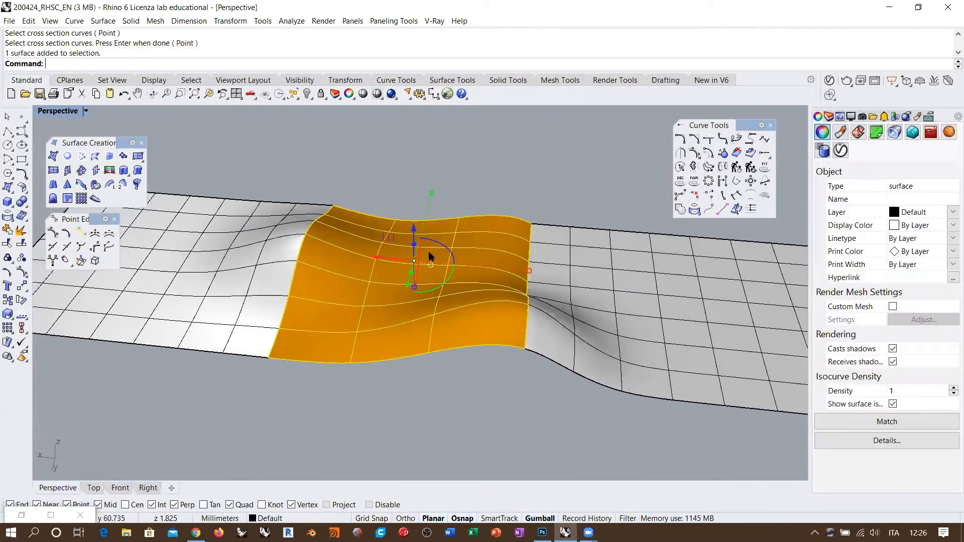
{"action": "right_click_drag", "start_coordinate": [452, 257], "coordinate": [516, 289]}
{"action": "left_click_drag", "start_coordinate": [527, 139], "coordinate": [247, 244]}
{"action": "right_click_drag", "start_coordinate": [266, 255], "coordinate": [228, 248]}
{"action": "right_click", "coordinate": [164, 46]}
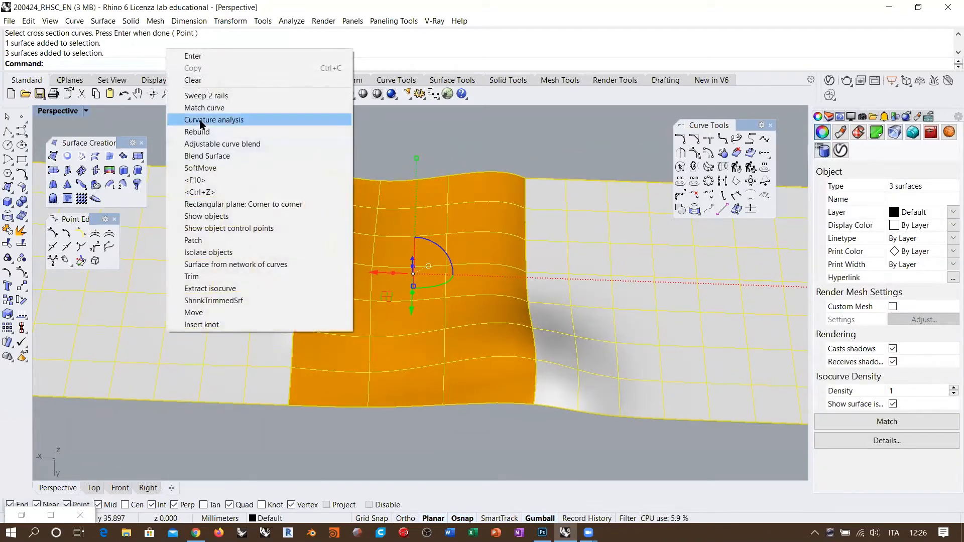
{"action": "left_click", "coordinate": [216, 119]}
{"action": "right_click_drag", "start_coordinate": [507, 261], "coordinate": [529, 274]}
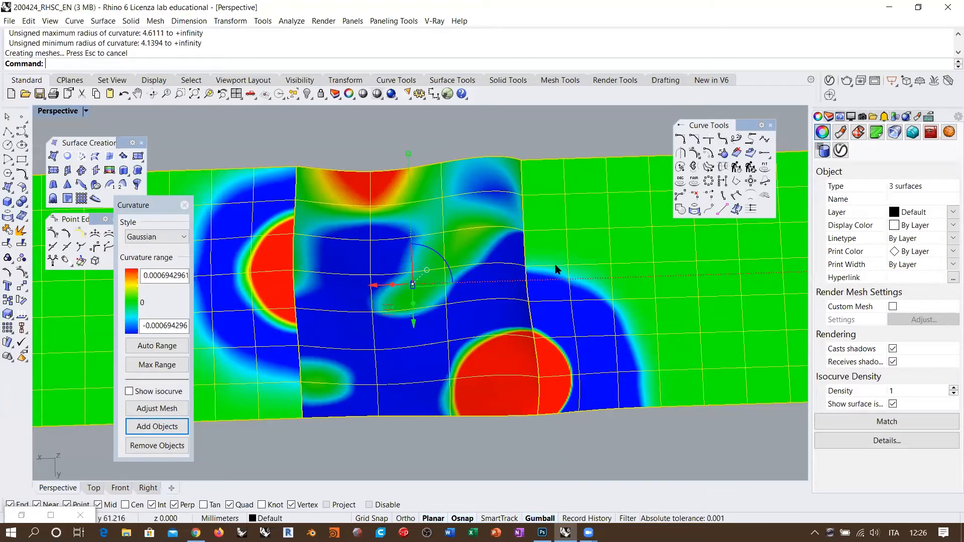
Step: Close the curvature analysis and inspect the sweep surface's control points, hiding them again when done
{"action": "left_click", "coordinate": [185, 205]}
{"action": "left_click", "coordinate": [444, 248]}
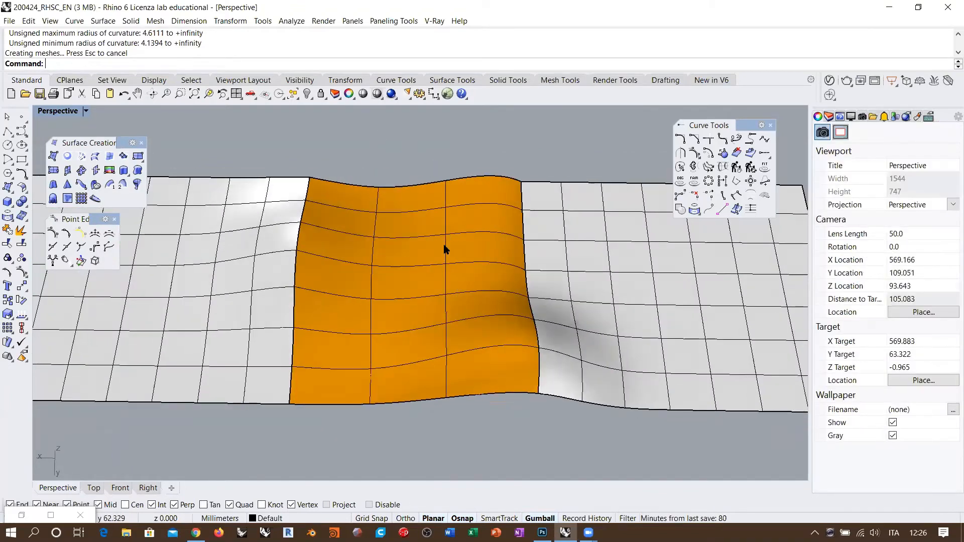
{"action": "key", "text": "F10"}
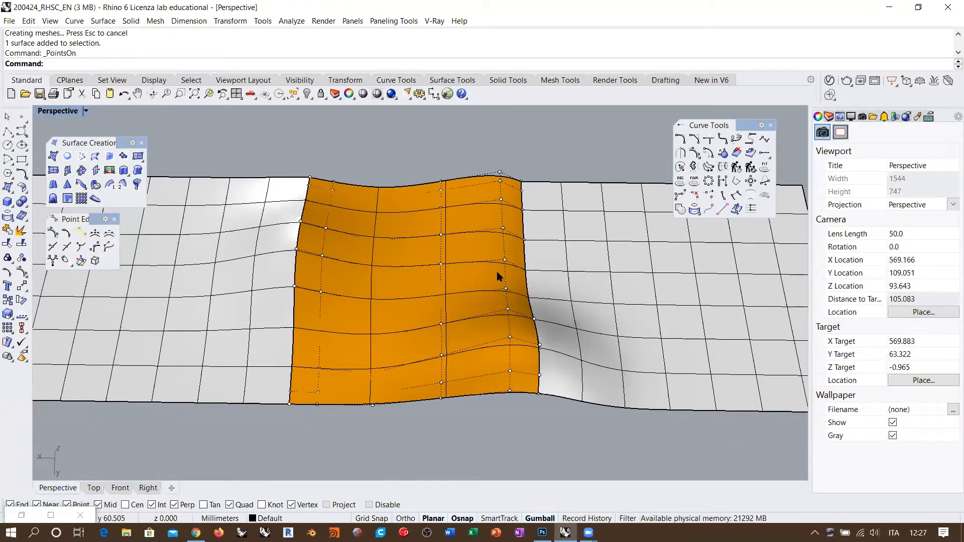
{"action": "right_click_drag", "start_coordinate": [482, 320], "coordinate": [412, 312]}
{"action": "key", "text": "Escape"}
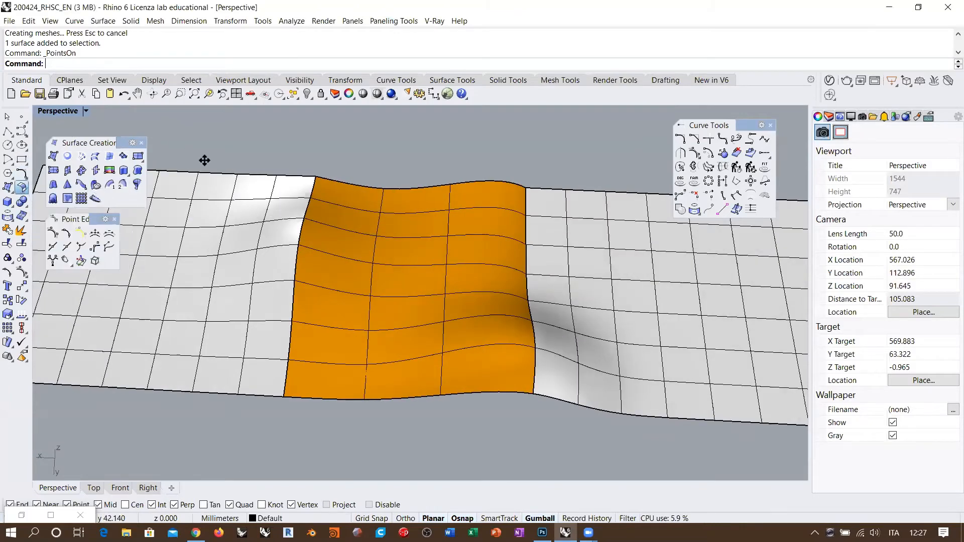
Step: Match the sweep surface's left edge to the adjoining plane with Curvature continuity, preserving Curvature at the other end
{"action": "left_click_drag", "start_coordinate": [204, 161], "coordinate": [165, 123]}
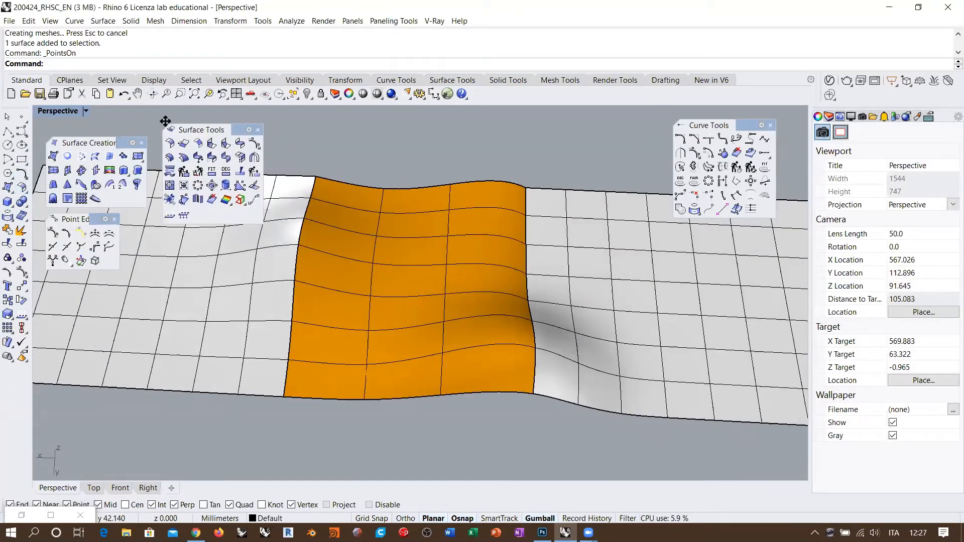
{"action": "left_click", "coordinate": [227, 159]}
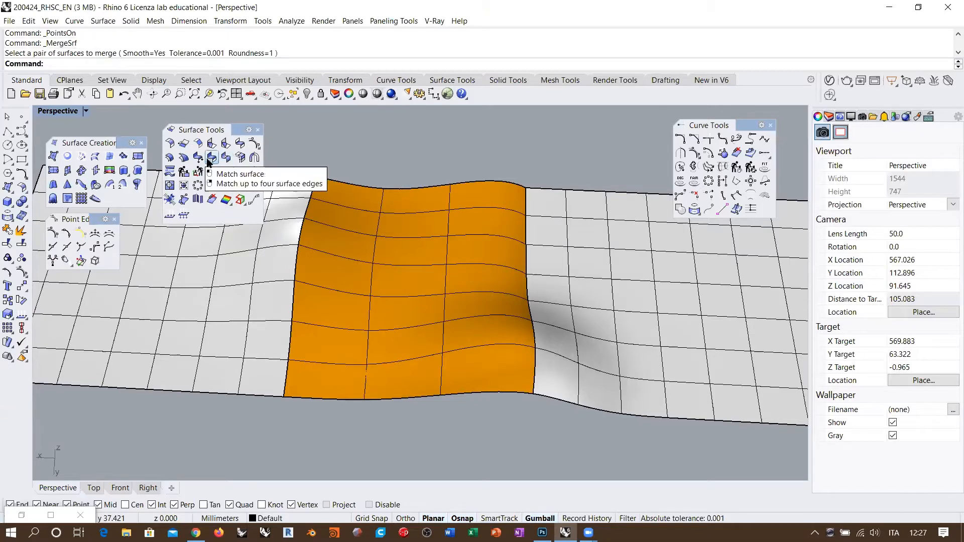
{"action": "left_click", "coordinate": [212, 158]}
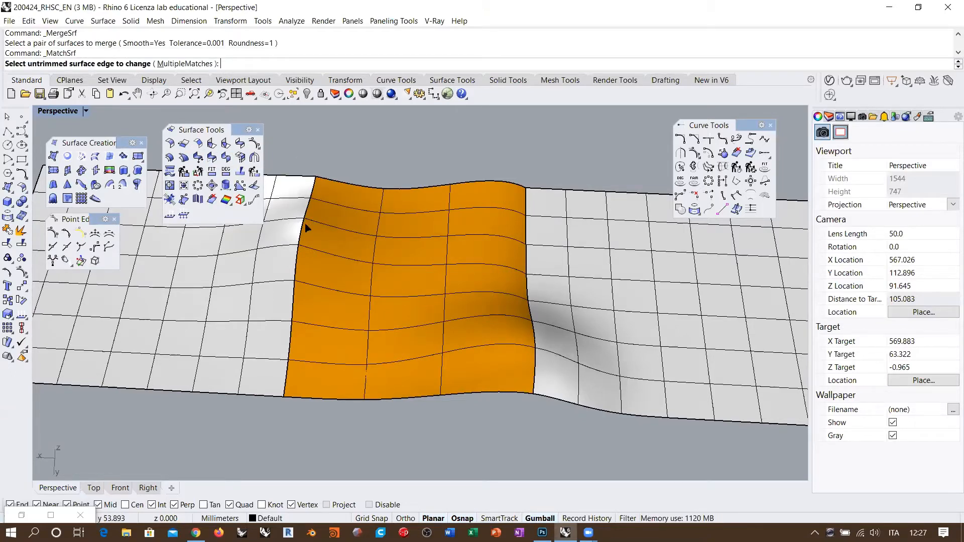
{"action": "left_click", "coordinate": [303, 224]}
{"action": "left_click", "coordinate": [335, 264]}
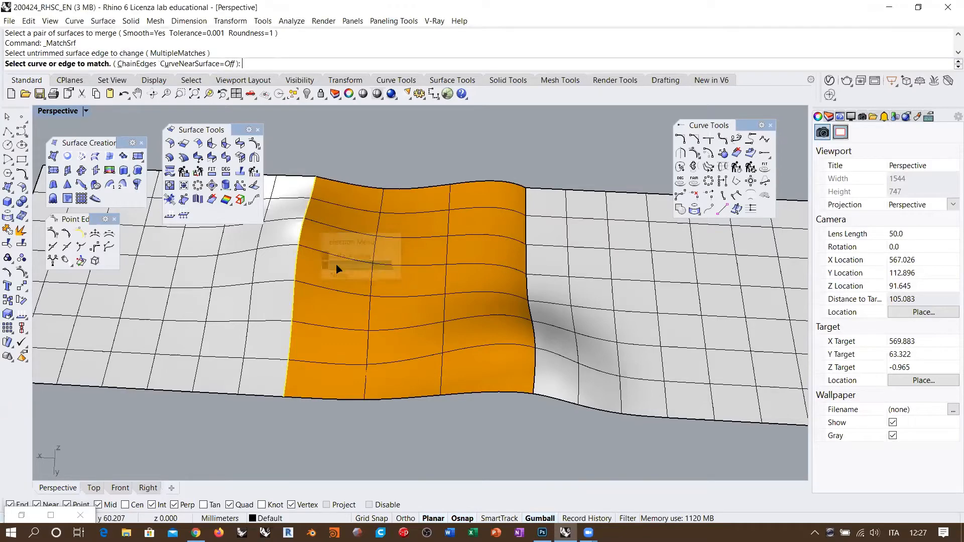
{"action": "left_click", "coordinate": [299, 254]}
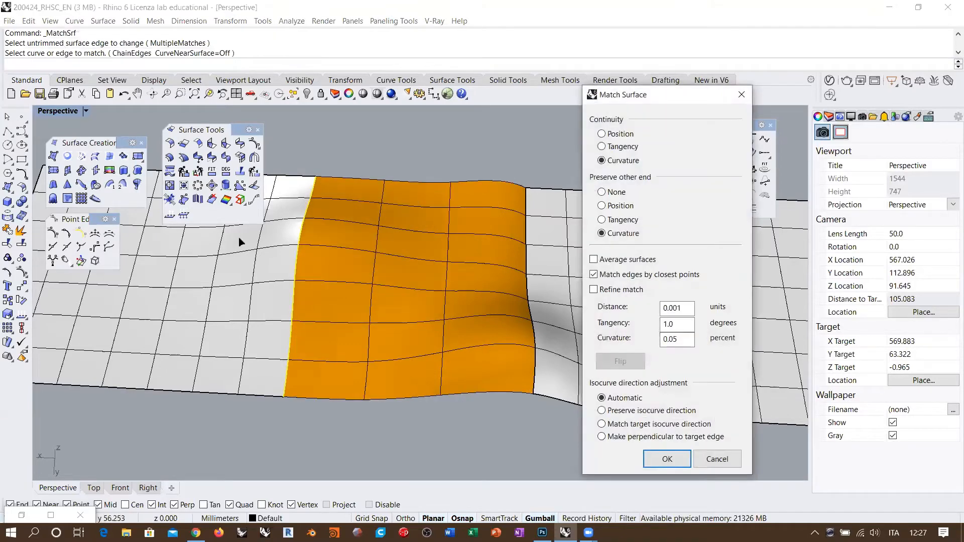
{"action": "right_click_drag", "start_coordinate": [309, 278], "coordinate": [312, 235]}
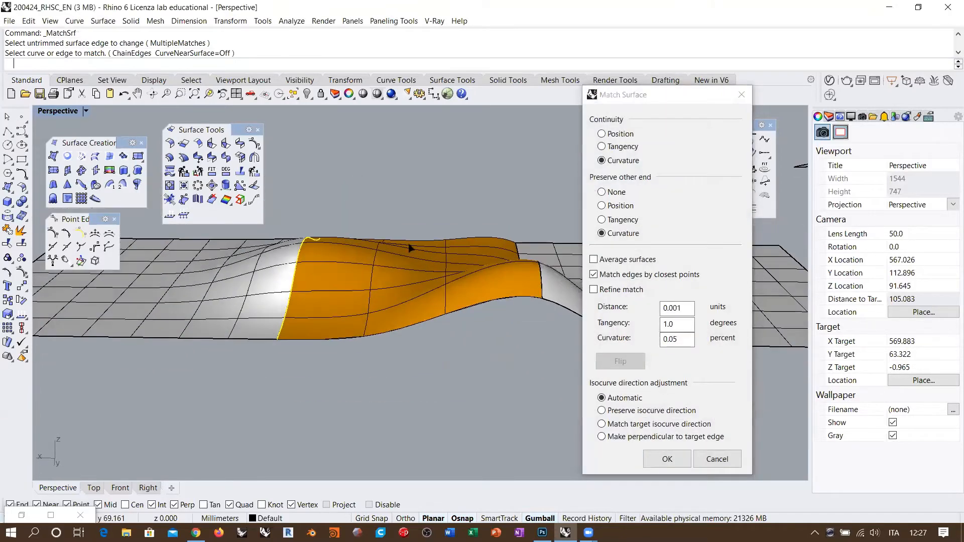
{"action": "left_click", "coordinate": [602, 160]}
{"action": "left_click", "coordinate": [666, 459]}
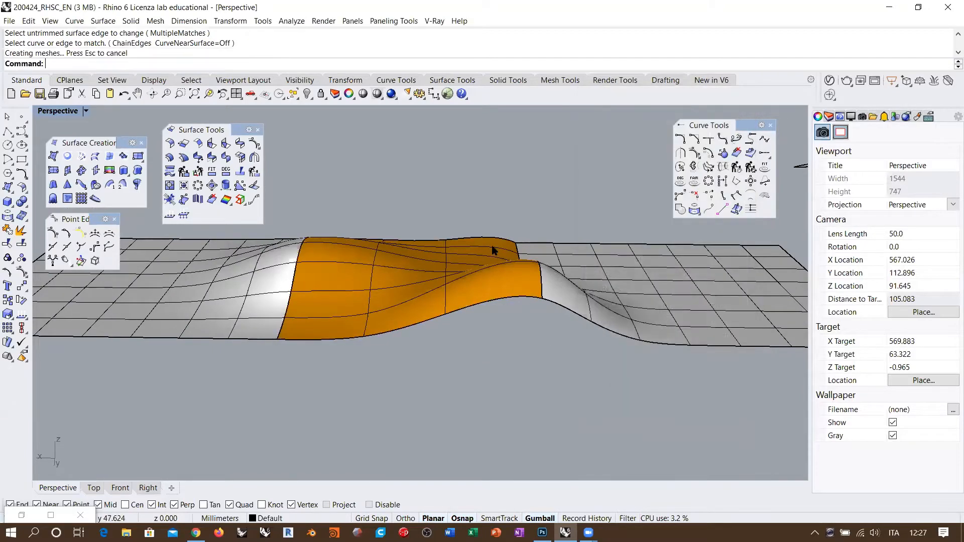
Step: Match the sweep surface's right edge to the neighbouring plane with Curvature continuity, keeping Curvature preserved at the opposite end
{"action": "right_click_drag", "start_coordinate": [494, 247], "coordinate": [516, 258]}
{"action": "key", "text": "Return"}
{"action": "left_click", "coordinate": [522, 264]}
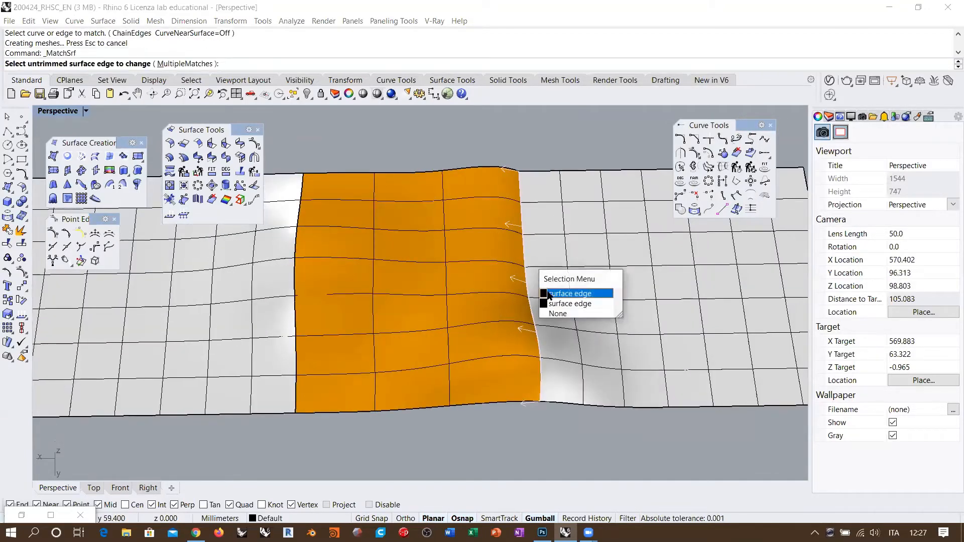
{"action": "left_click", "coordinate": [551, 293]}
{"action": "left_click", "coordinate": [523, 258]}
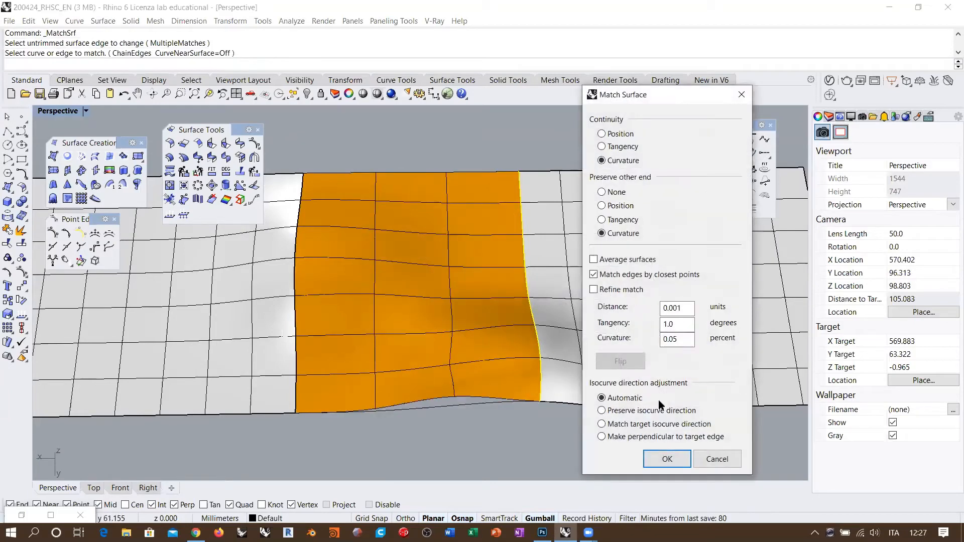
{"action": "left_click", "coordinate": [667, 458]}
Step: Examine the matched surface from several angles and compare its front edge with the original cross-section curve
{"action": "right_click_drag", "start_coordinate": [477, 426], "coordinate": [547, 268]}
{"action": "scroll", "coordinate": [547, 267], "scroll_direction": "up", "scroll_amount": 3}
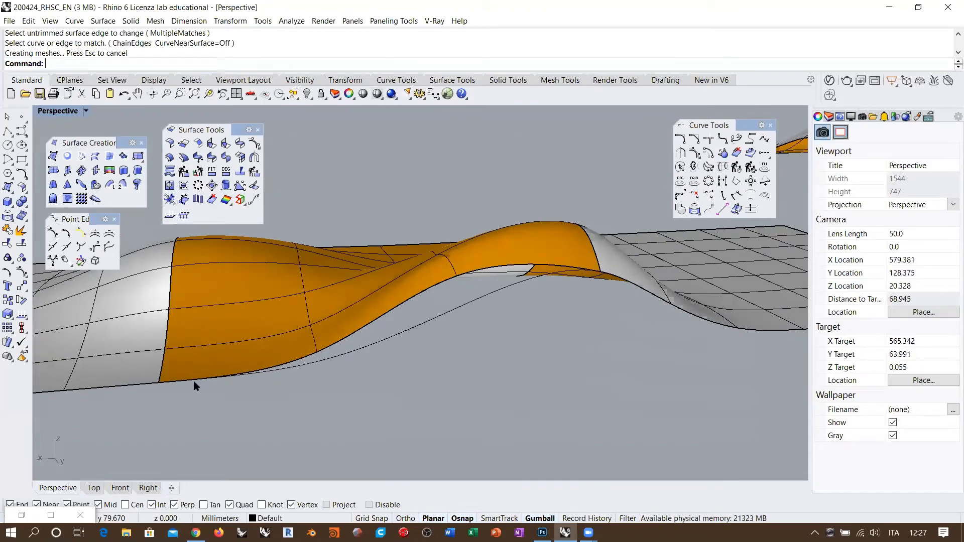
{"action": "right_click_drag", "start_coordinate": [555, 263], "coordinate": [495, 328]}
{"action": "scroll", "coordinate": [496, 328], "scroll_direction": "down", "scroll_amount": 1}
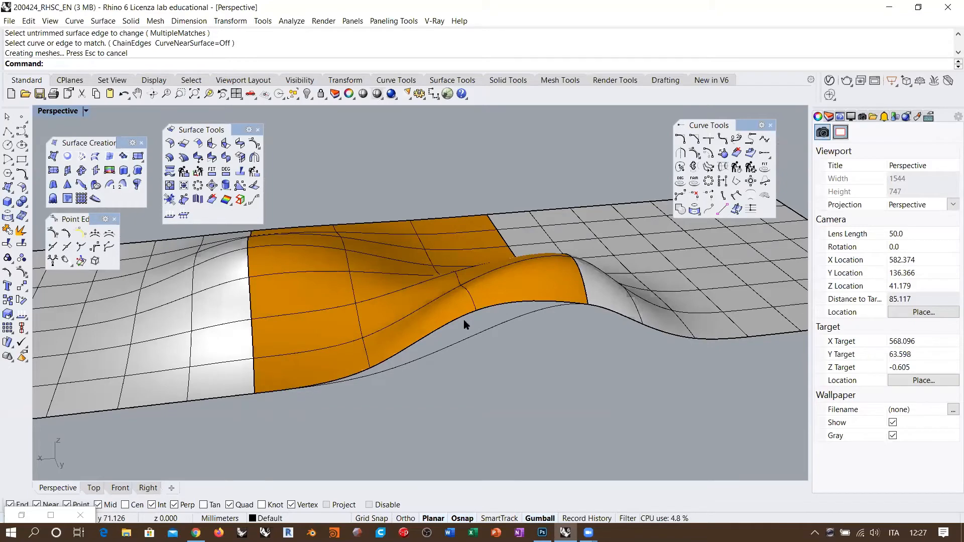
{"action": "scroll", "coordinate": [470, 270], "scroll_direction": "down", "scroll_amount": 2}
{"action": "right_click_drag", "start_coordinate": [465, 269], "coordinate": [441, 292]}
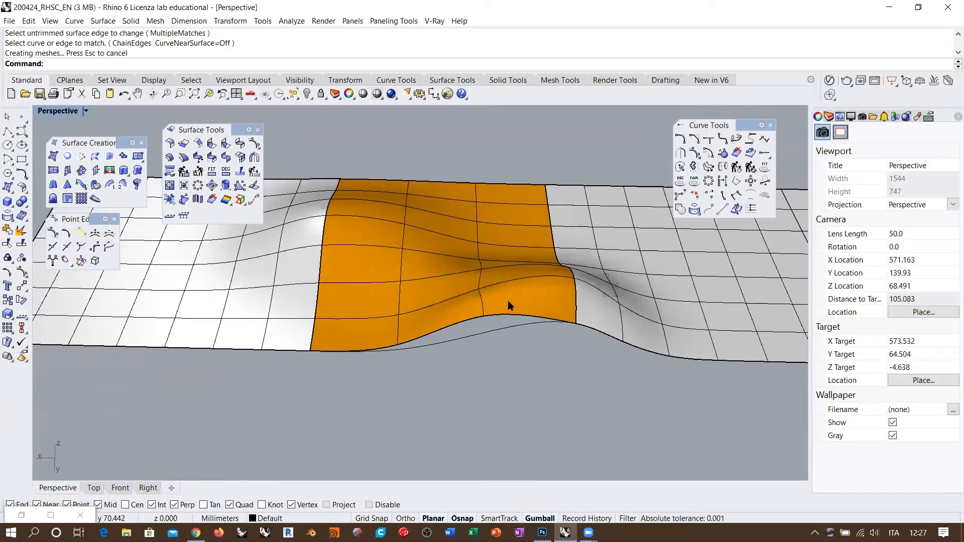
{"action": "left_click", "coordinate": [502, 332]}
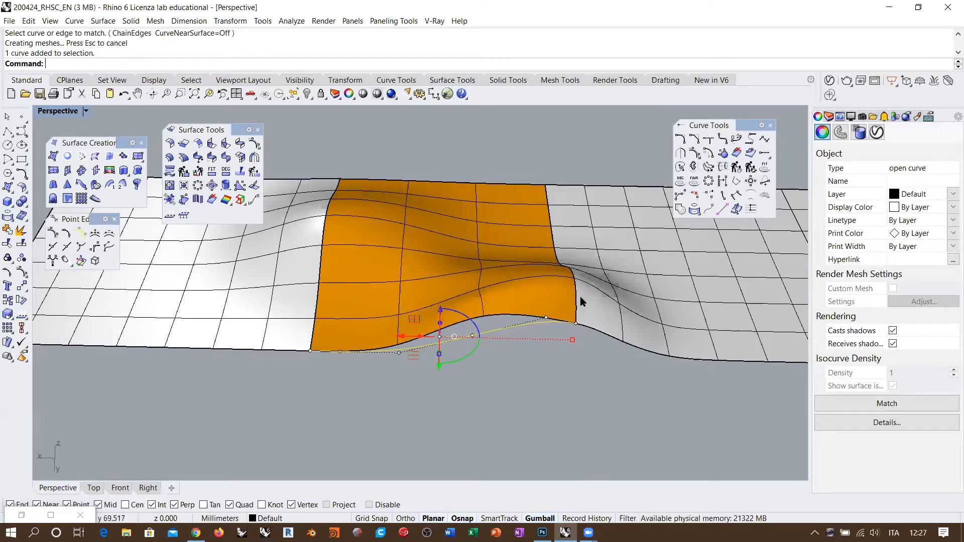
{"action": "left_click", "coordinate": [569, 384]}
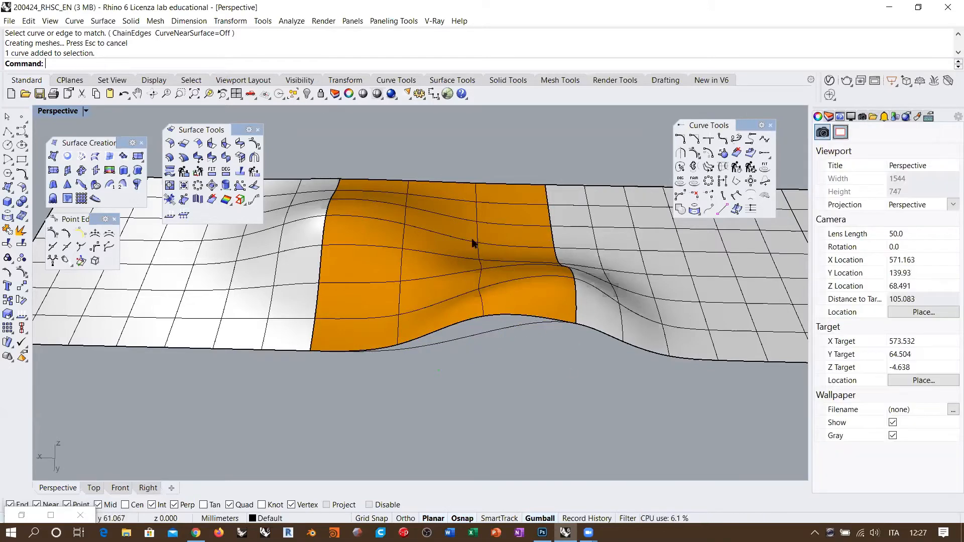
{"action": "right_click_drag", "start_coordinate": [472, 243], "coordinate": [463, 250]}
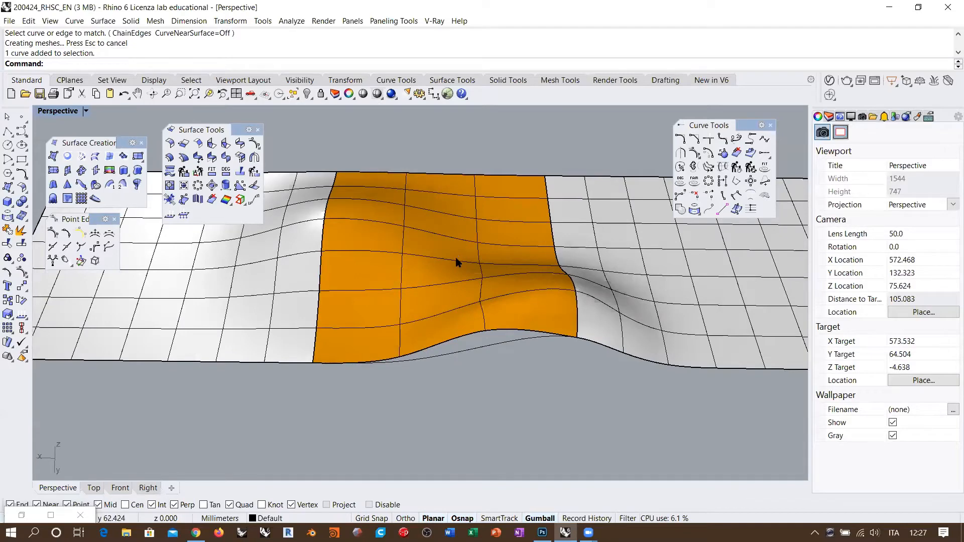
{"action": "left_click", "coordinate": [459, 262]}
{"action": "key", "text": "Escape"}
Step: Start a surface blend and pick the surface edge along the seam with the left plane as the first edge
{"action": "right_click_drag", "start_coordinate": [499, 251], "coordinate": [497, 275]}
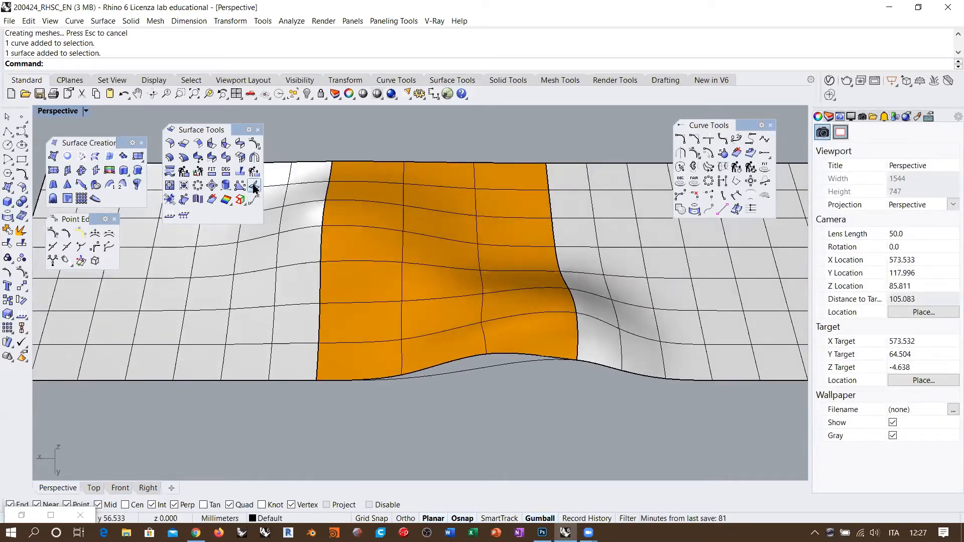
{"action": "left_click", "coordinate": [239, 145]}
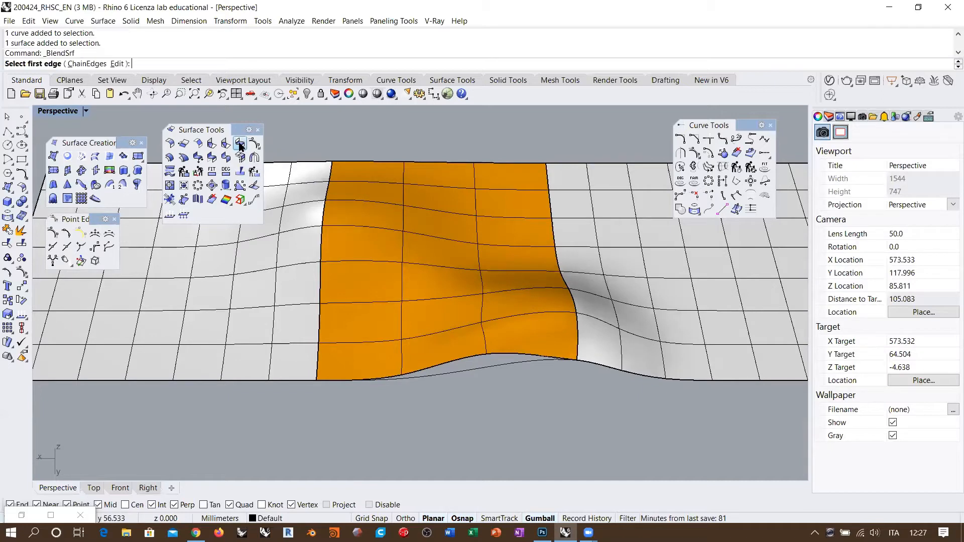
{"action": "left_click", "coordinate": [317, 302]}
{"action": "left_click", "coordinate": [352, 330]}
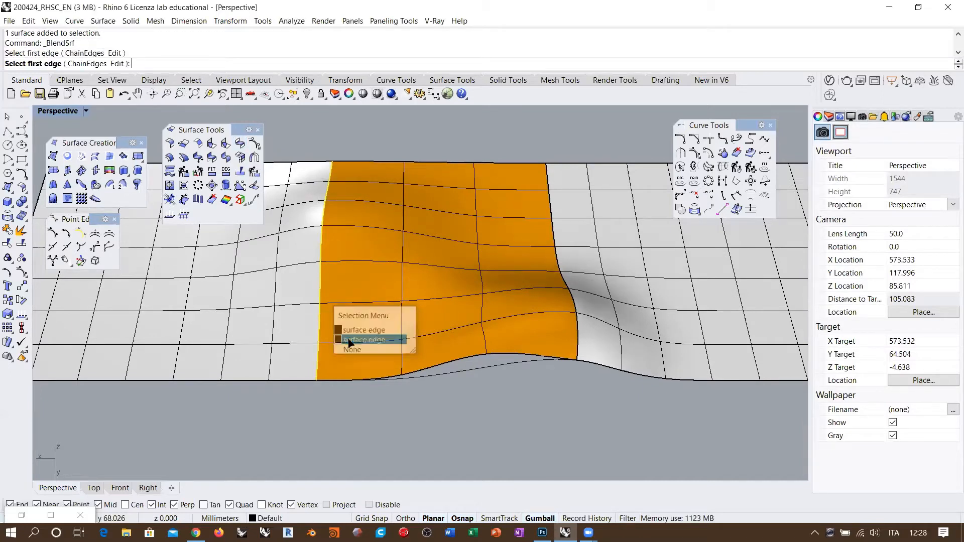
Step: Try to blend the two facing surface edges across the middle surface, with curvature continuity at both edges
{"action": "left_click", "coordinate": [577, 311]}
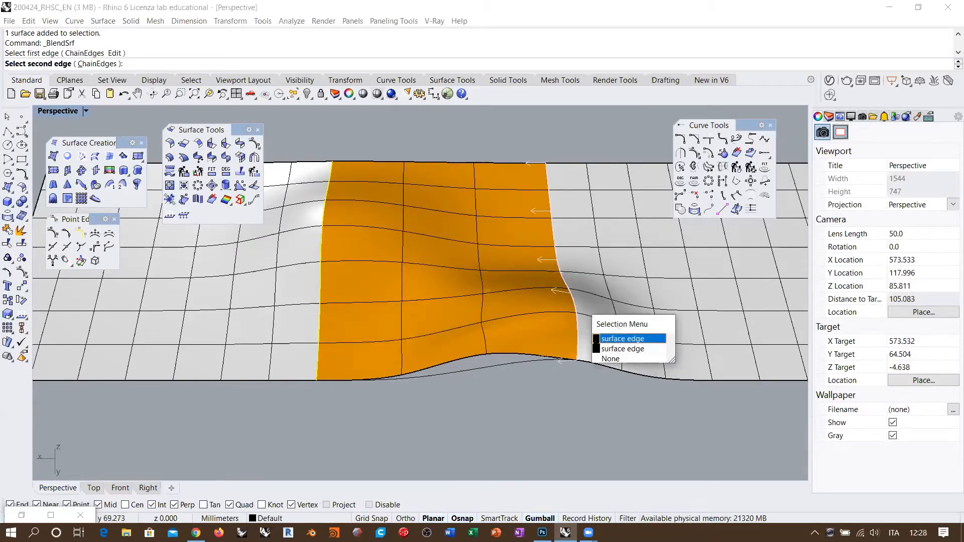
{"action": "left_click", "coordinate": [606, 349]}
{"action": "right_click_drag", "start_coordinate": [478, 301], "coordinate": [488, 322]}
{"action": "left_click", "coordinate": [729, 406]}
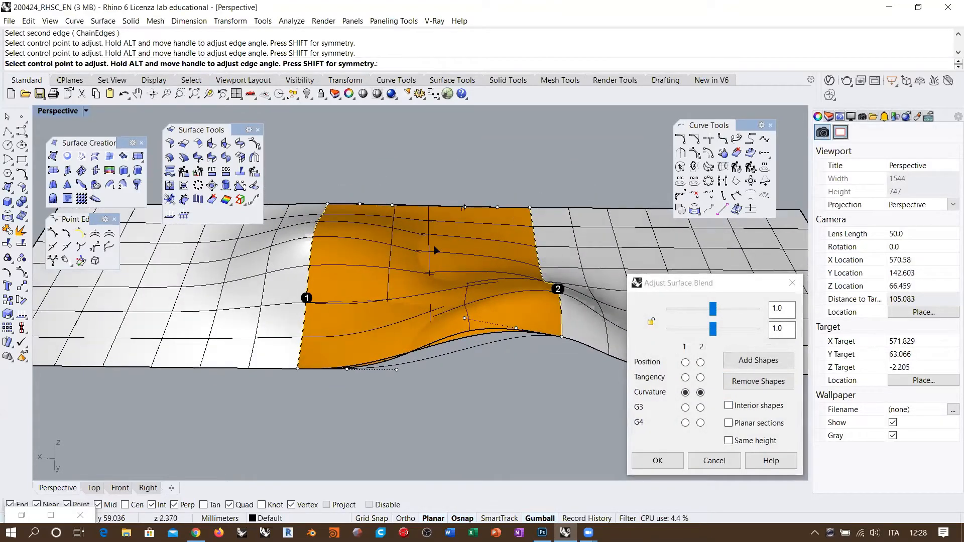
{"action": "left_click", "coordinate": [685, 392]}
{"action": "left_click", "coordinate": [699, 394]}
{"action": "right_click_drag", "start_coordinate": [506, 389], "coordinate": [508, 357]}
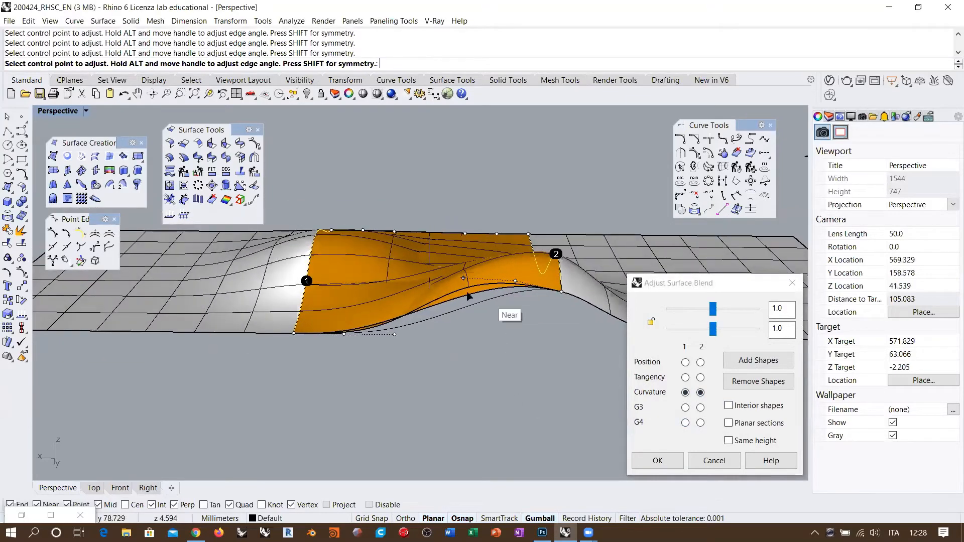
Step: Reshape the preview's front section by repositioning its two control handles extending from edge 2
{"action": "scroll", "coordinate": [480, 296], "scroll_direction": "up", "scroll_amount": 4}
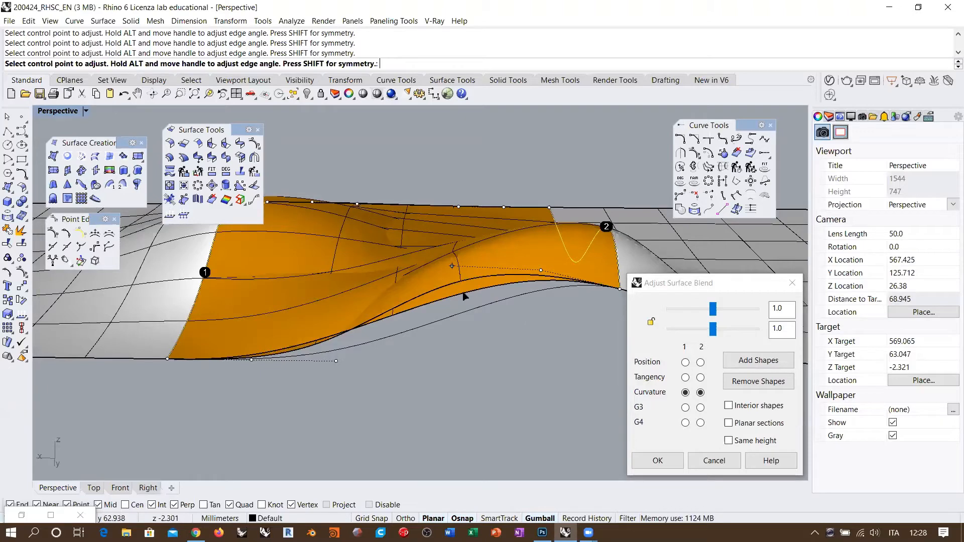
{"action": "left_click", "coordinate": [540, 270]}
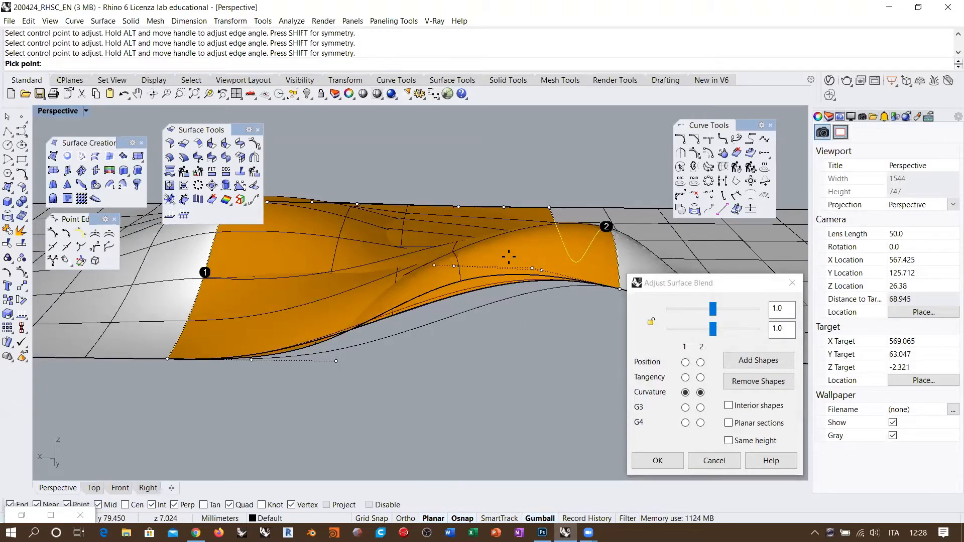
{"action": "left_click", "coordinate": [426, 254]}
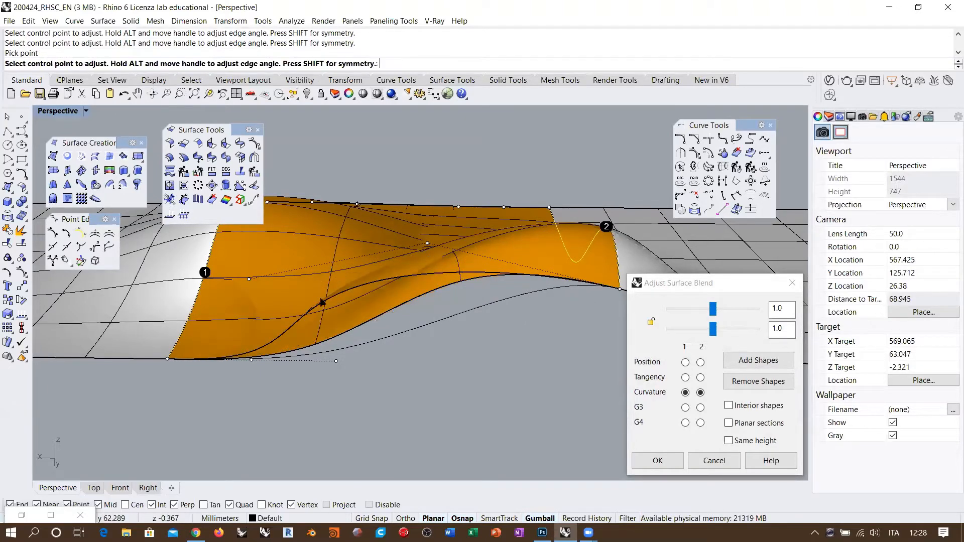
{"action": "left_click", "coordinate": [250, 278]}
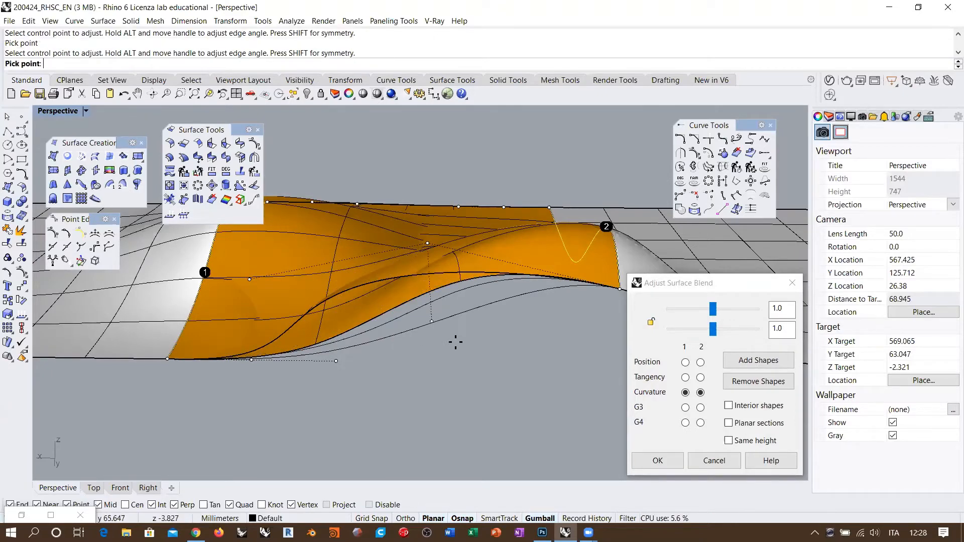
{"action": "left_click", "coordinate": [471, 330]}
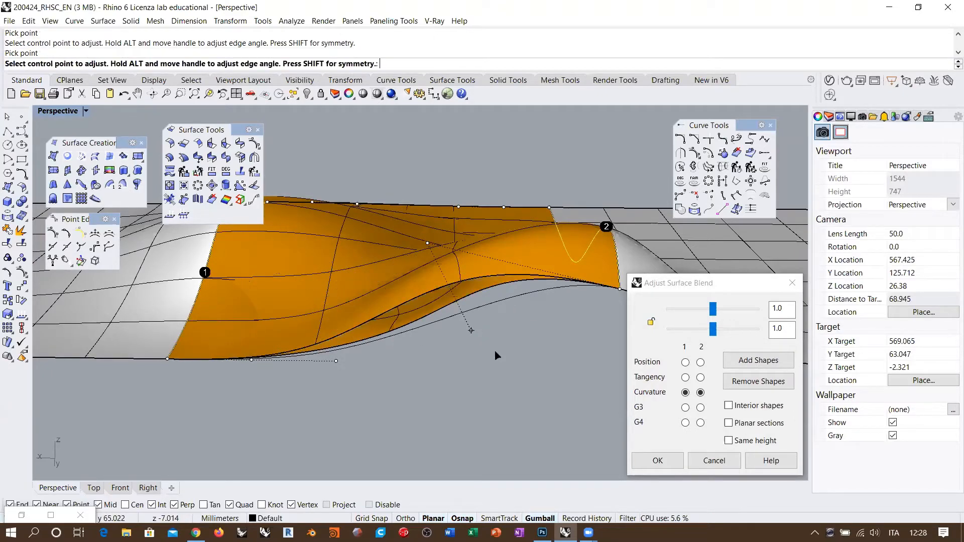
{"action": "scroll", "coordinate": [430, 300], "scroll_direction": "down", "scroll_amount": 4}
{"action": "right_click_drag", "start_coordinate": [431, 300], "coordinate": [435, 321]}
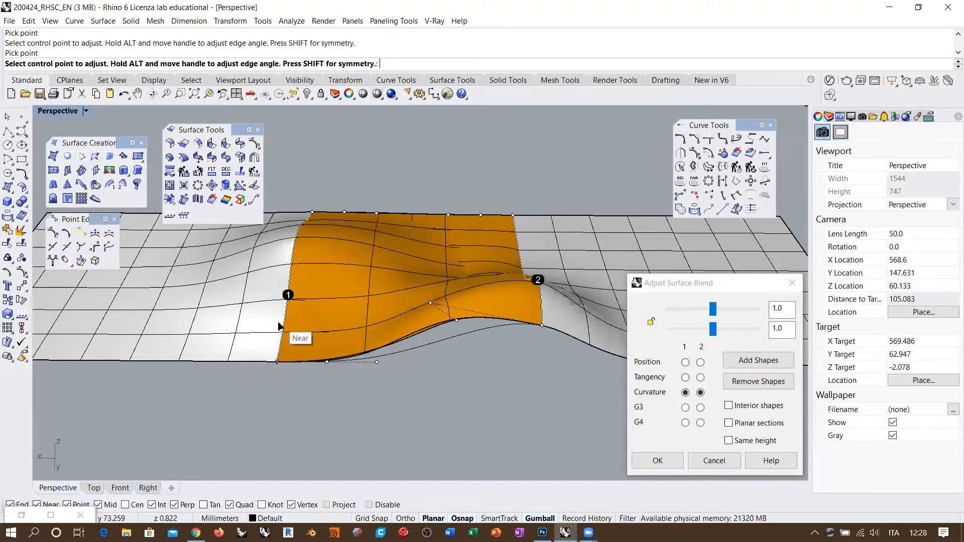
Step: Refine the front-section handles from the underside to smooth the edge 2 transition, and leave the surface blend
{"action": "right_click_drag", "start_coordinate": [281, 326], "coordinate": [477, 232]}
{"action": "left_click_drag", "start_coordinate": [460, 327], "coordinate": [370, 280]}
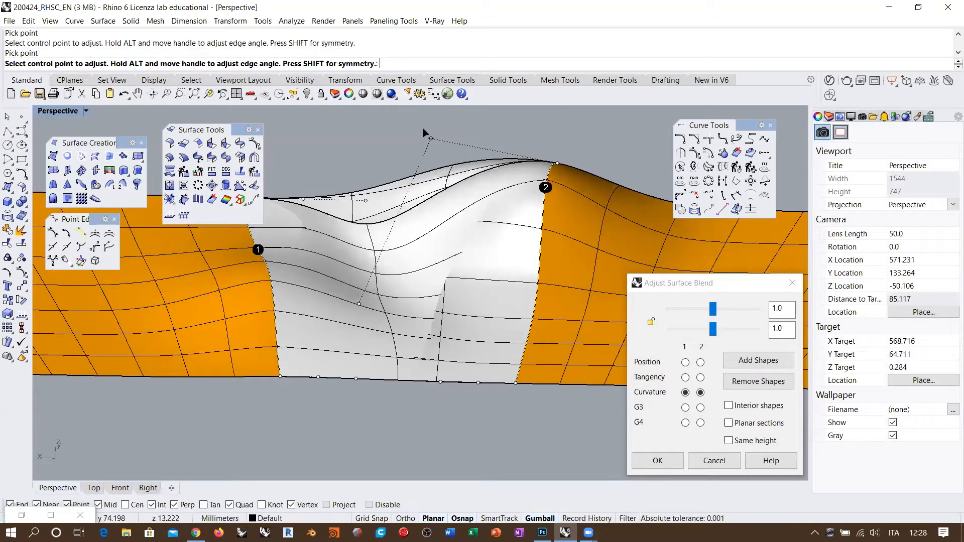
{"action": "left_click_drag", "start_coordinate": [432, 140], "coordinate": [453, 143]}
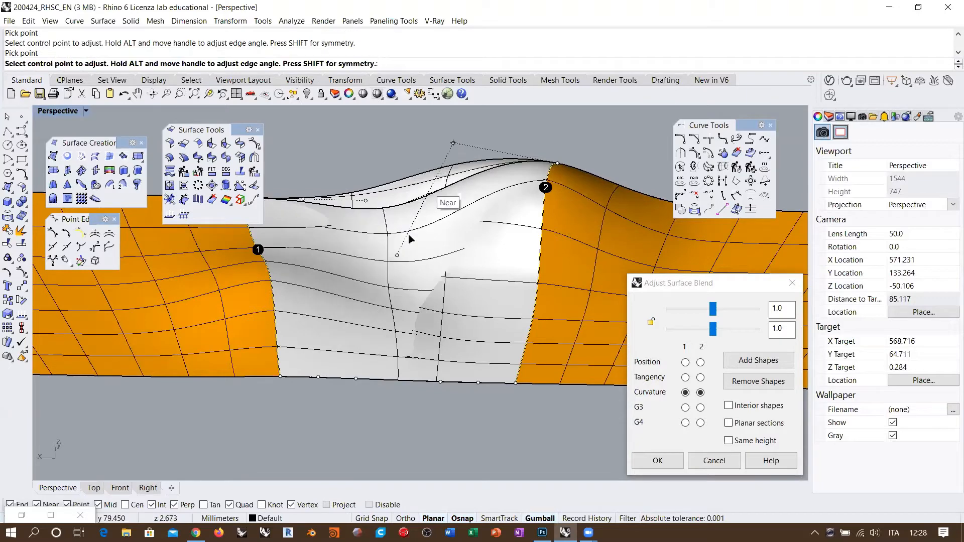
{"action": "left_click_drag", "start_coordinate": [397, 257], "coordinate": [323, 240]}
{"action": "left_click", "coordinate": [451, 144]}
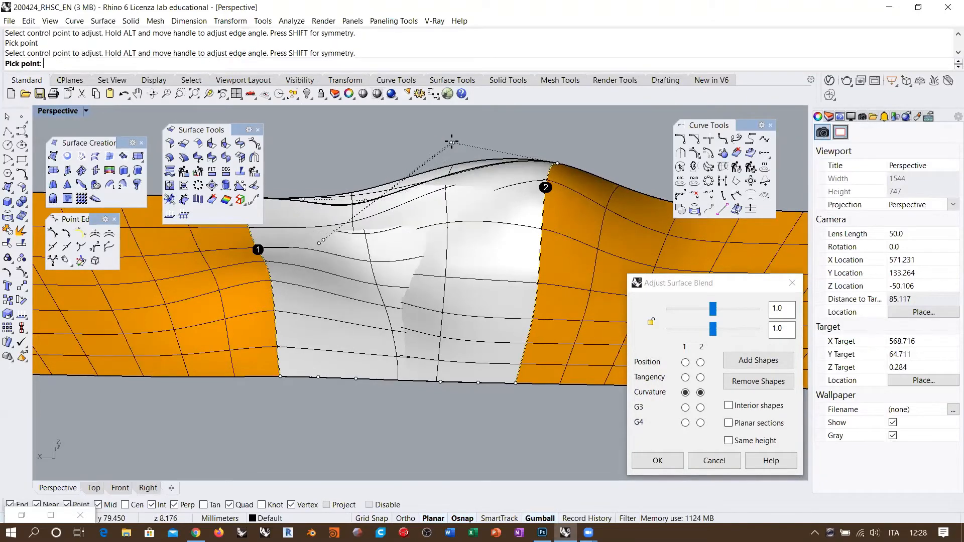
{"action": "left_click_drag", "start_coordinate": [390, 198], "coordinate": [336, 187]}
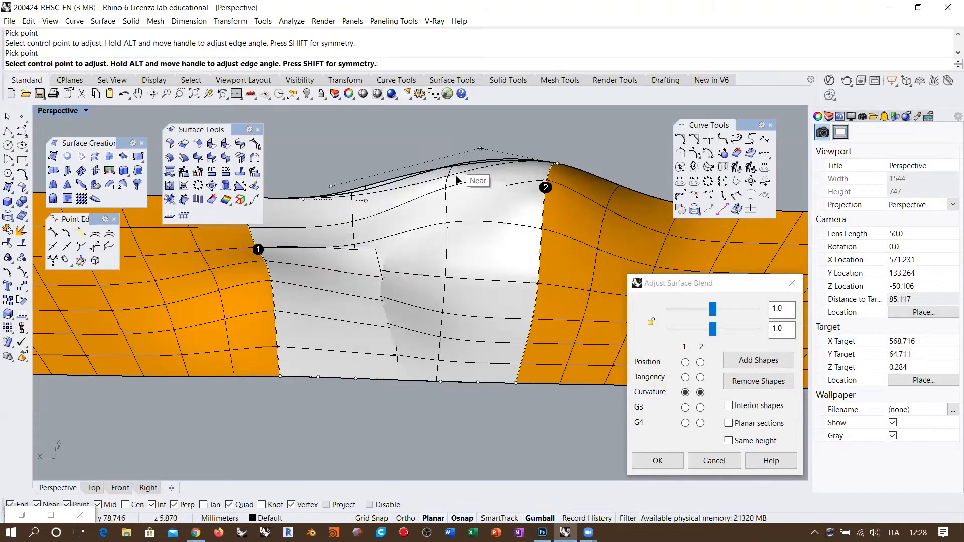
{"action": "right_click_drag", "start_coordinate": [458, 179], "coordinate": [518, 341]}
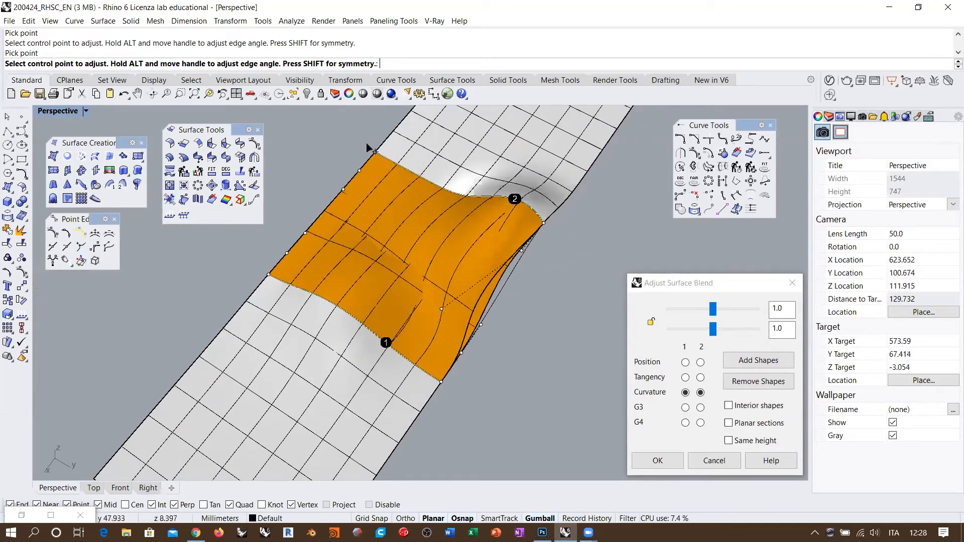
{"action": "right_click_drag", "start_coordinate": [494, 301], "coordinate": [598, 303]}
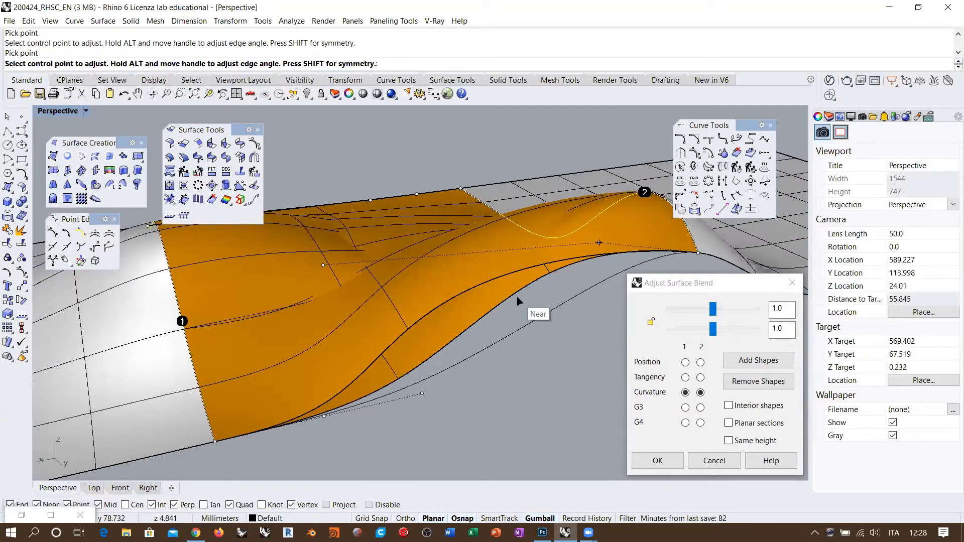
{"action": "right_click_drag", "start_coordinate": [517, 294], "coordinate": [462, 264]}
{"action": "key", "text": "Return"}
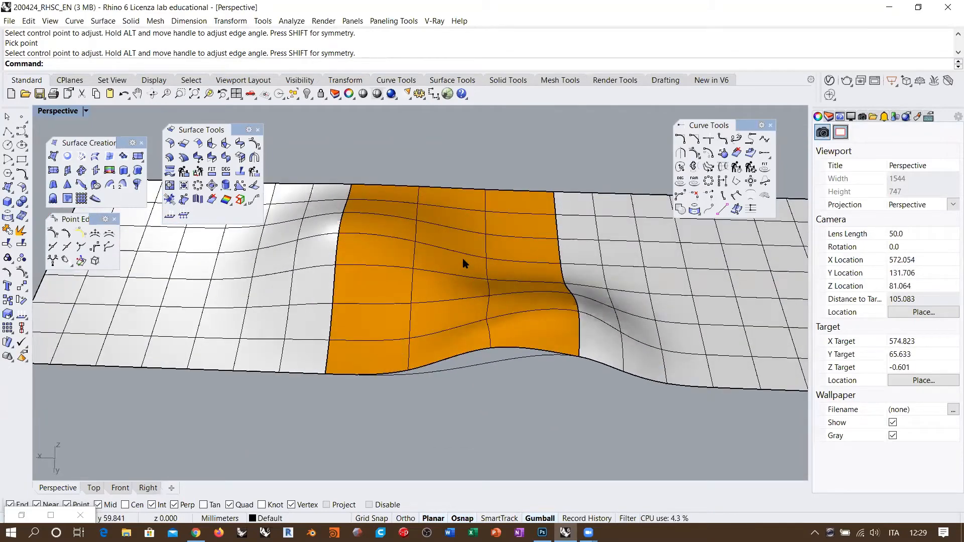
Step: Delete the middle surface and bridge the far side of the gap with an adjustable curve blend between the outer surface borders
{"action": "left_click", "coordinate": [463, 258]}
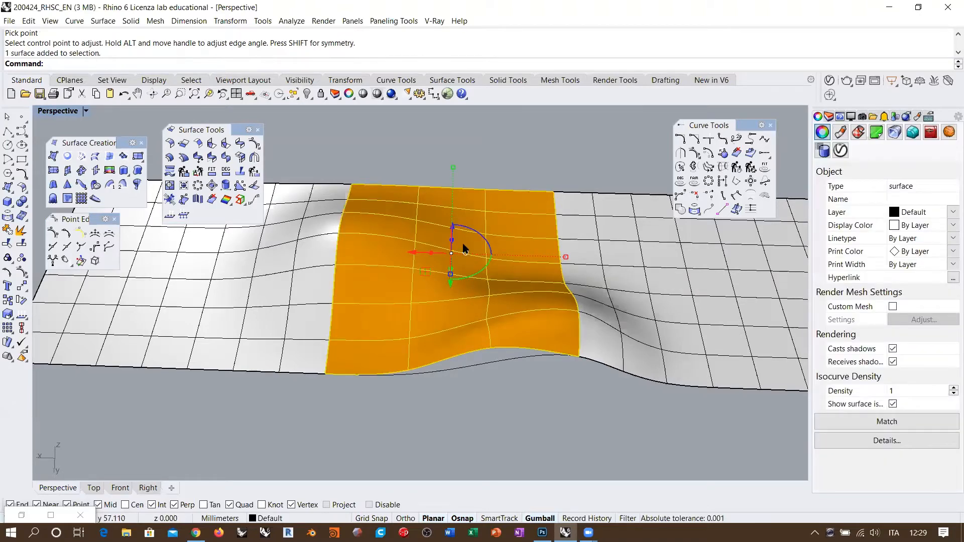
{"action": "key", "text": "Delete"}
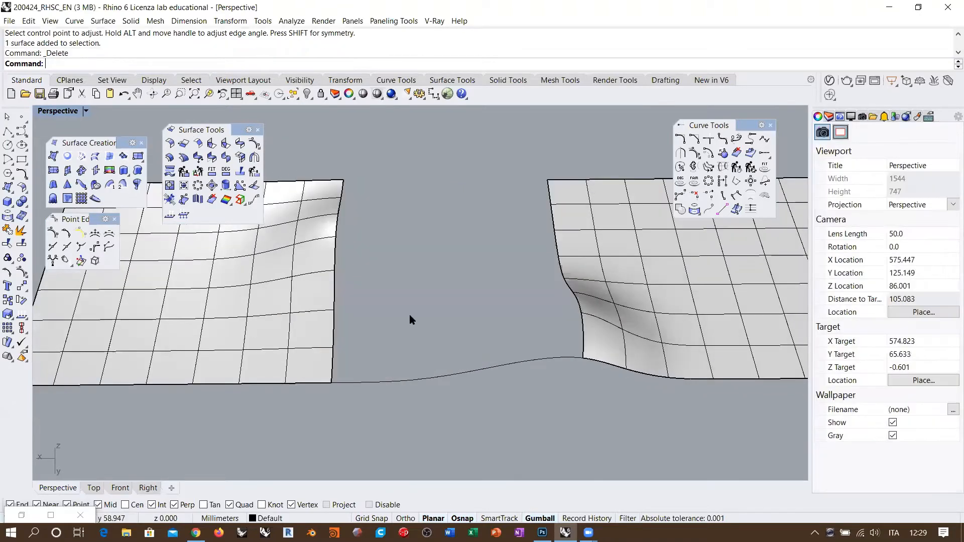
{"action": "right_click_drag", "start_coordinate": [370, 201], "coordinate": [321, 210], "text": "shift"}
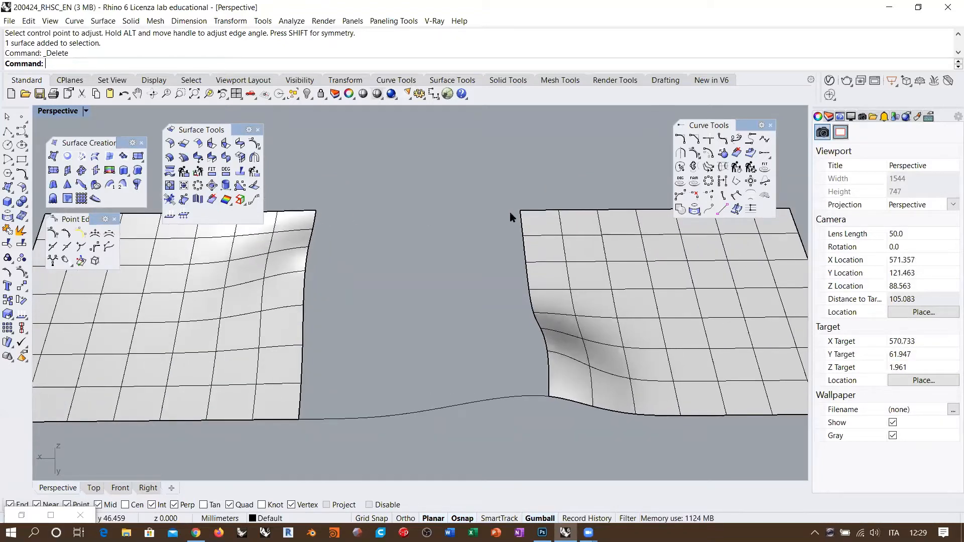
{"action": "left_click", "coordinate": [711, 145]}
{"action": "left_click", "coordinate": [308, 215]}
{"action": "left_click", "coordinate": [536, 210]}
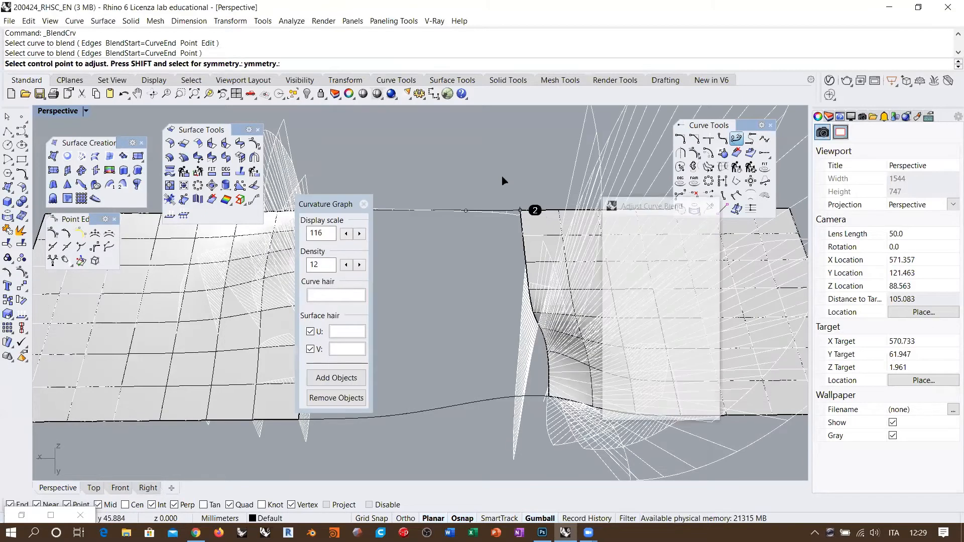
{"action": "left_click", "coordinate": [625, 410]}
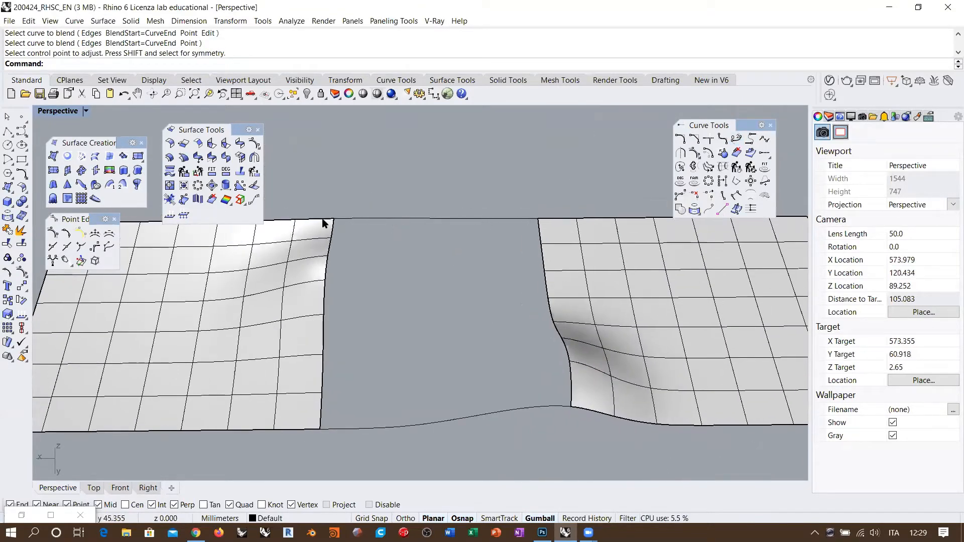
Step: Fill the gap with a network surface from the two blend curves and two facing surface edges, using curvature matching at A and C
{"action": "right_click_drag", "start_coordinate": [372, 358], "coordinate": [652, 282]}
{"action": "right_click_drag", "start_coordinate": [181, 335], "coordinate": [604, 356]}
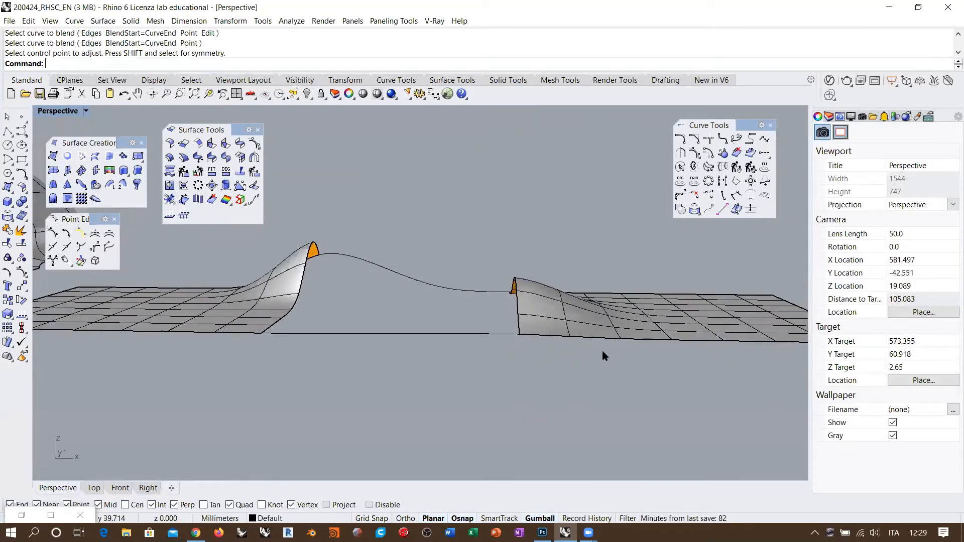
{"action": "right_click_drag", "start_coordinate": [220, 336], "coordinate": [531, 319]}
{"action": "right_click_drag", "start_coordinate": [564, 261], "coordinate": [442, 291]}
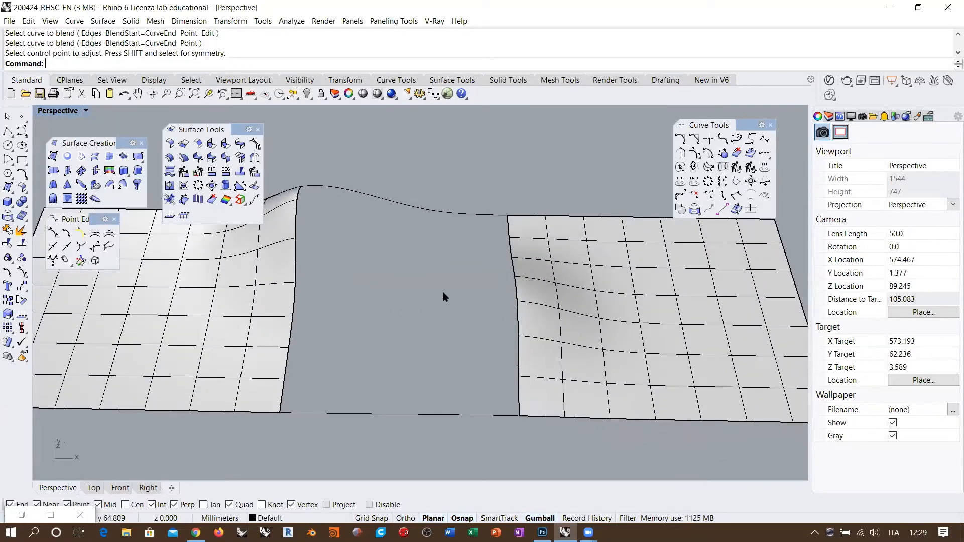
{"action": "left_click", "coordinate": [81, 157]}
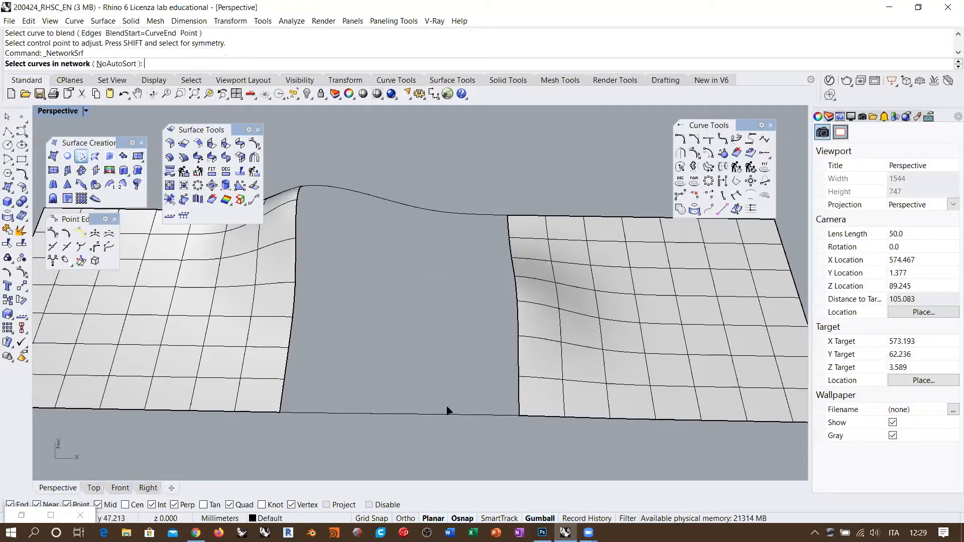
{"action": "left_click", "coordinate": [458, 414]}
{"action": "left_click", "coordinate": [456, 220]}
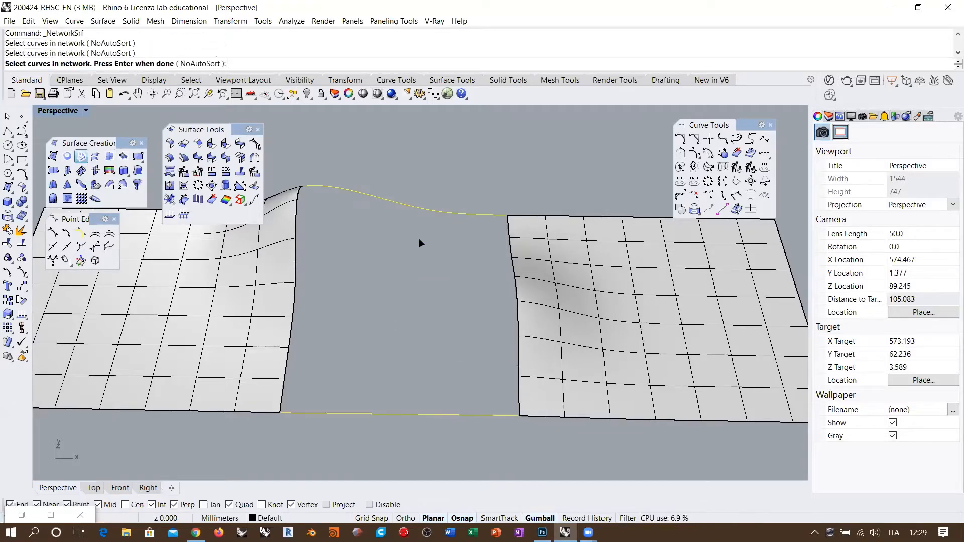
{"action": "left_click", "coordinate": [287, 376]}
{"action": "left_click", "coordinate": [519, 394]}
{"action": "key", "text": "Return"}
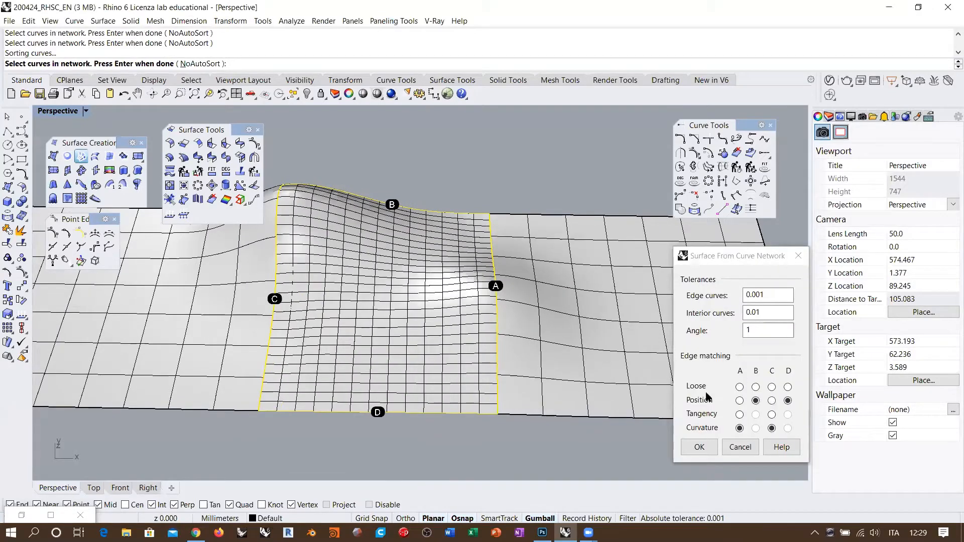
{"action": "left_click", "coordinate": [739, 429]}
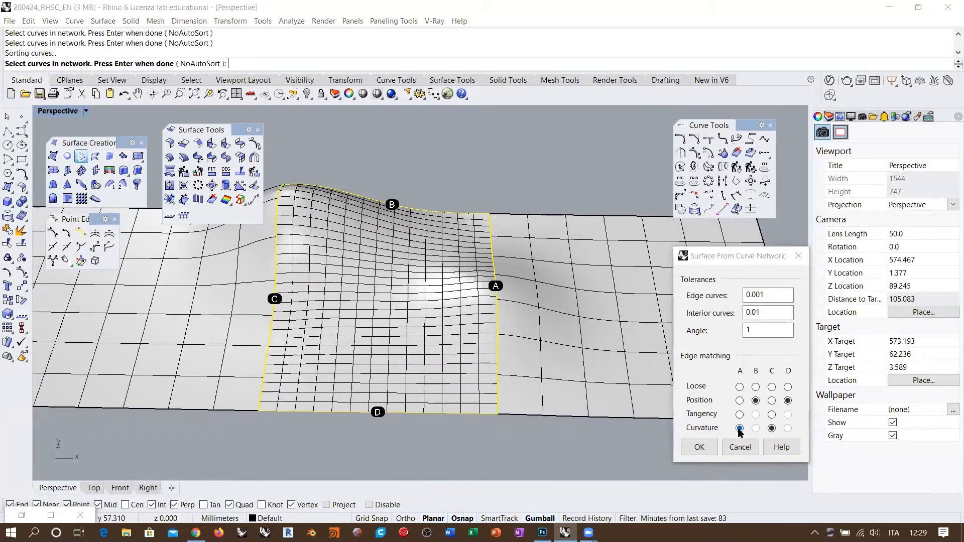
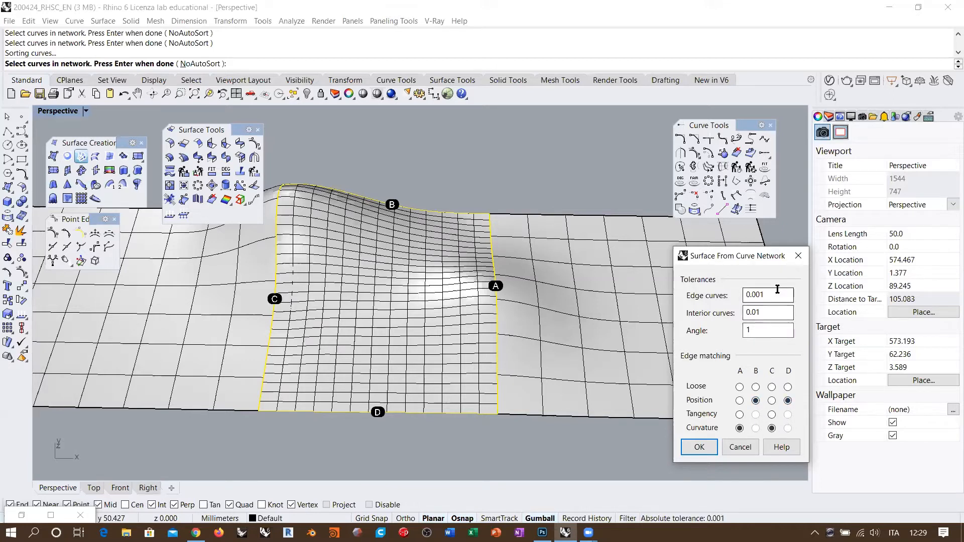
{"action": "left_click", "coordinate": [699, 447]}
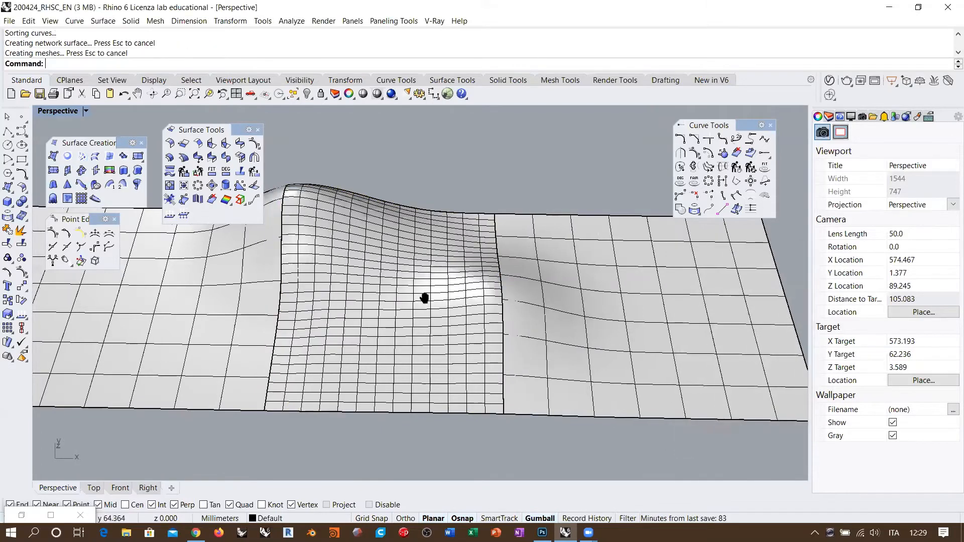
Step: Run a Gaussian curvature analysis on the network surface and both adjoining surfaces, and examine the colour transition across the seams
{"action": "key", "text": "ctrl+Left"}
{"action": "right_click_drag", "start_coordinate": [369, 226], "coordinate": [332, 213]}
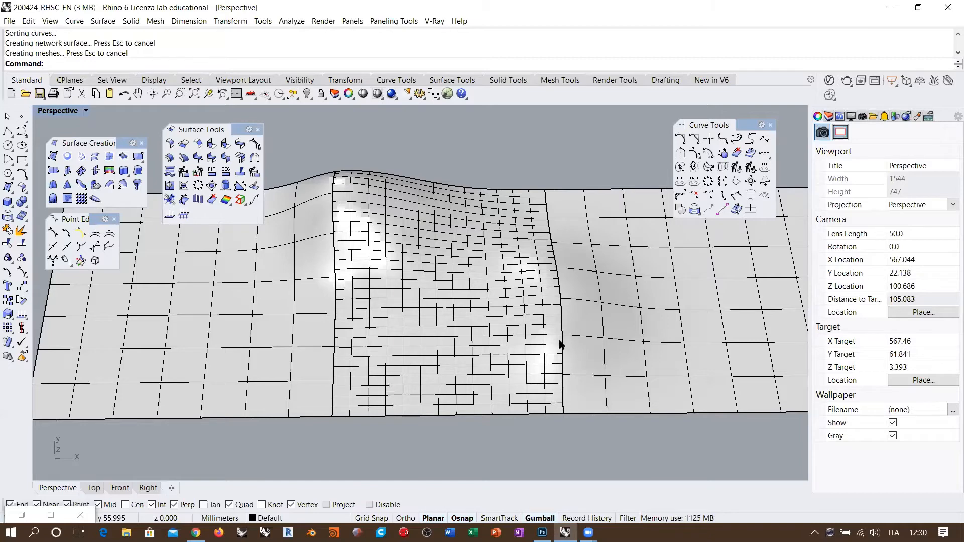
{"action": "right_click_drag", "start_coordinate": [559, 345], "coordinate": [538, 327]}
{"action": "left_click", "coordinate": [426, 276]}
{"action": "left_click", "coordinate": [458, 278], "text": "shift"}
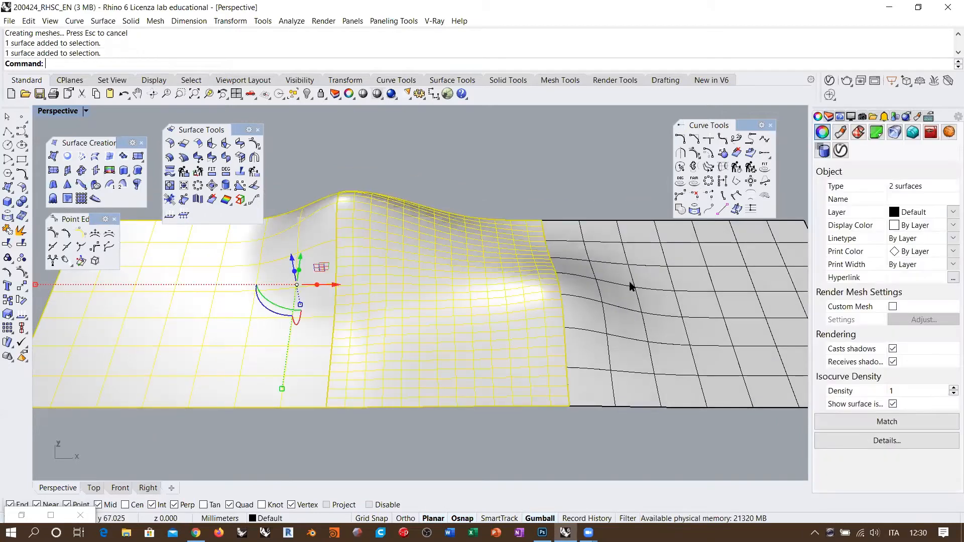
{"action": "left_click", "coordinate": [582, 261], "text": "shift"}
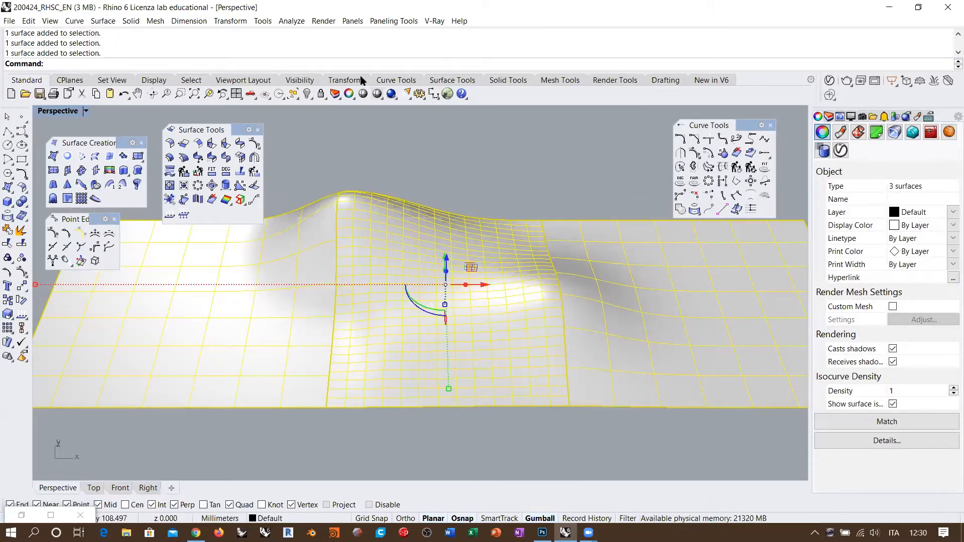
{"action": "right_click", "coordinate": [314, 43]}
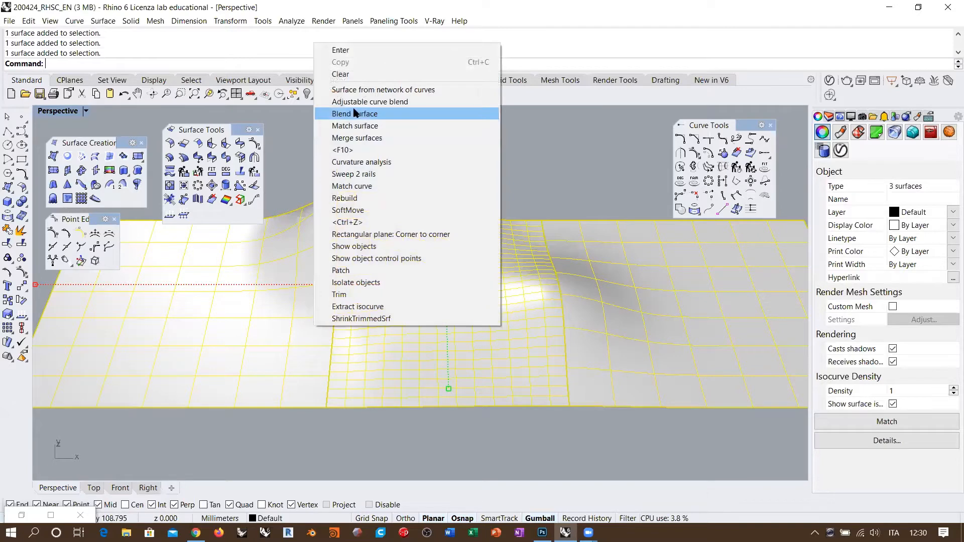
{"action": "left_click", "coordinate": [361, 161]}
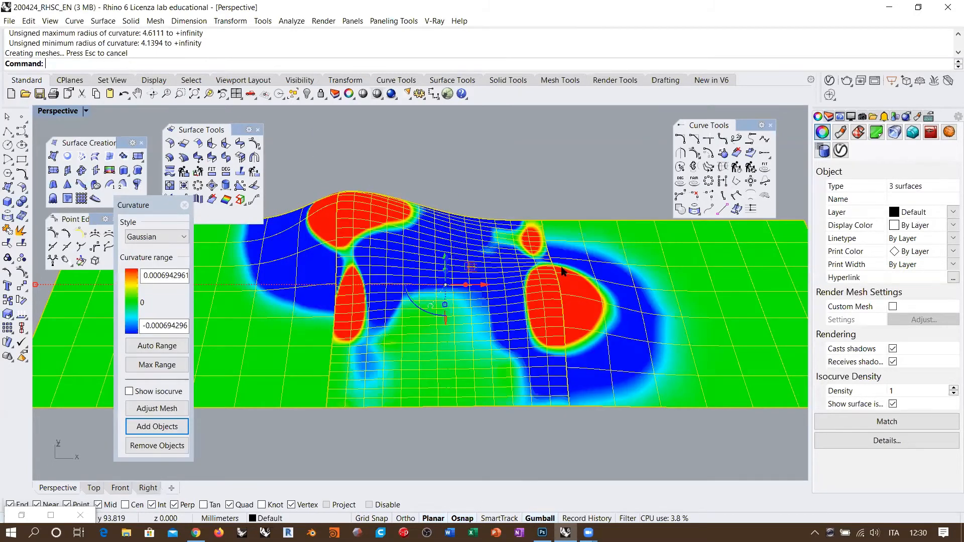
{"action": "key", "text": "Escape"}
{"action": "scroll", "coordinate": [555, 223], "scroll_direction": "up", "scroll_amount": 5}
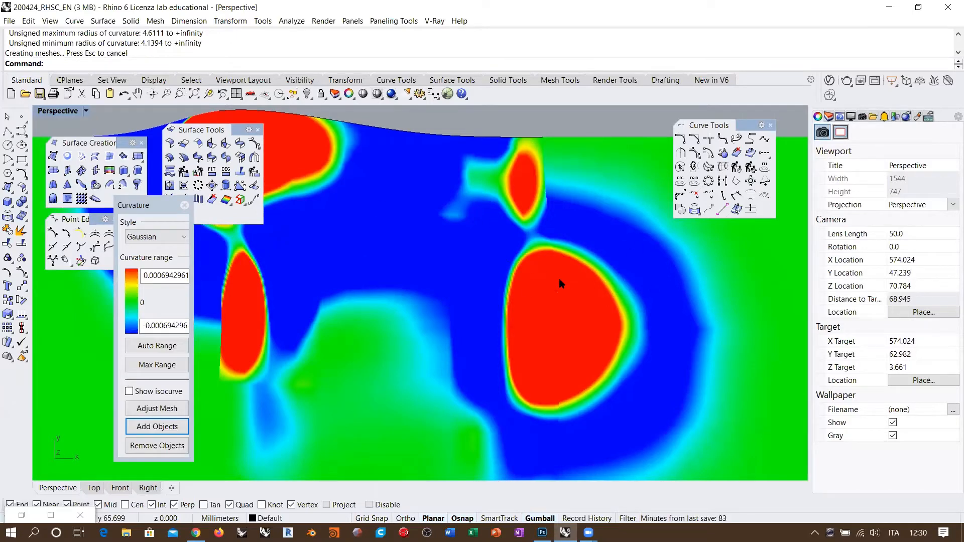
Step: Inspect the Gaussian colour transition across the left-hand seam of the network surface, and highlight the front blend curve bounding it
{"action": "scroll", "coordinate": [445, 316], "scroll_direction": "up", "scroll_amount": 8}
{"action": "right_click_drag", "start_coordinate": [422, 298], "coordinate": [421, 337]}
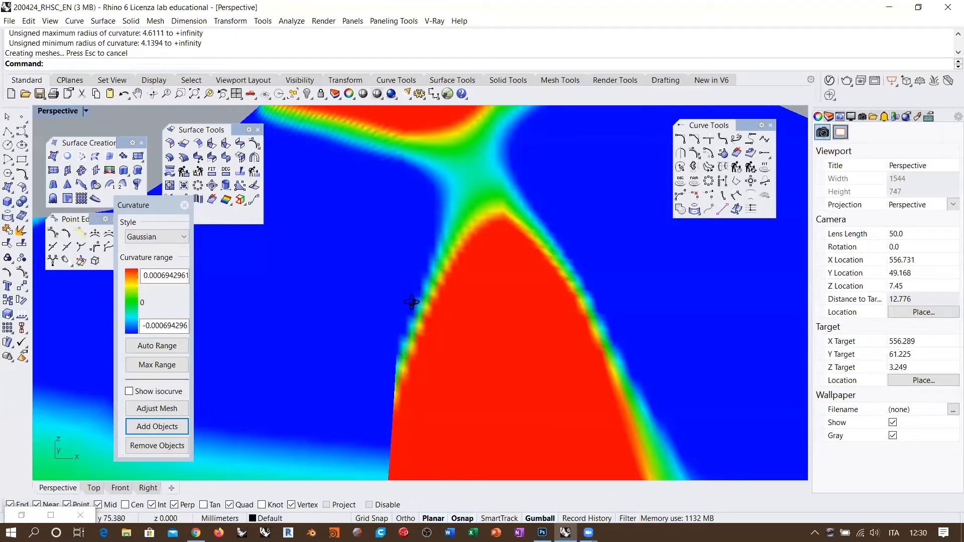
{"action": "scroll", "coordinate": [413, 232], "scroll_direction": "down", "scroll_amount": 5}
{"action": "scroll", "coordinate": [389, 268], "scroll_direction": "down", "scroll_amount": 5}
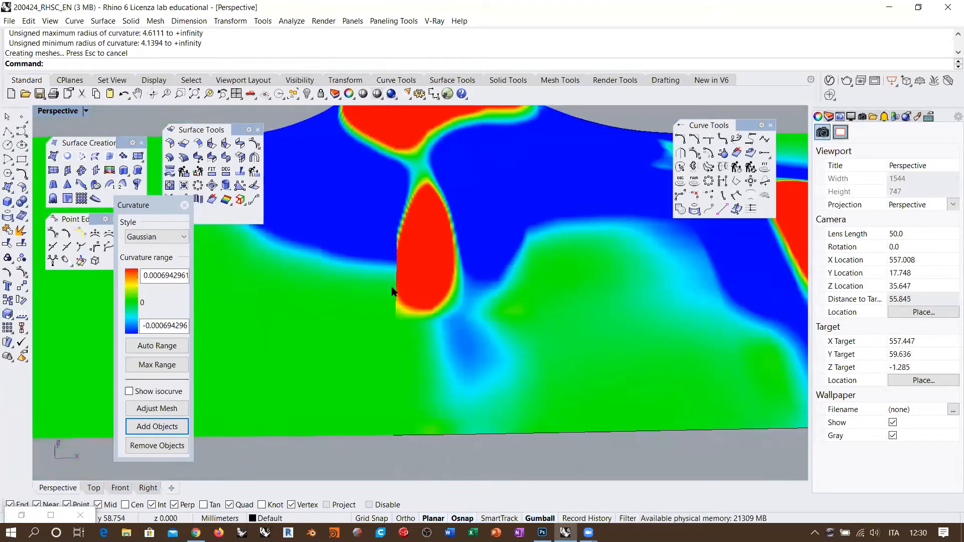
{"action": "right_click_drag", "start_coordinate": [394, 281], "coordinate": [432, 314]}
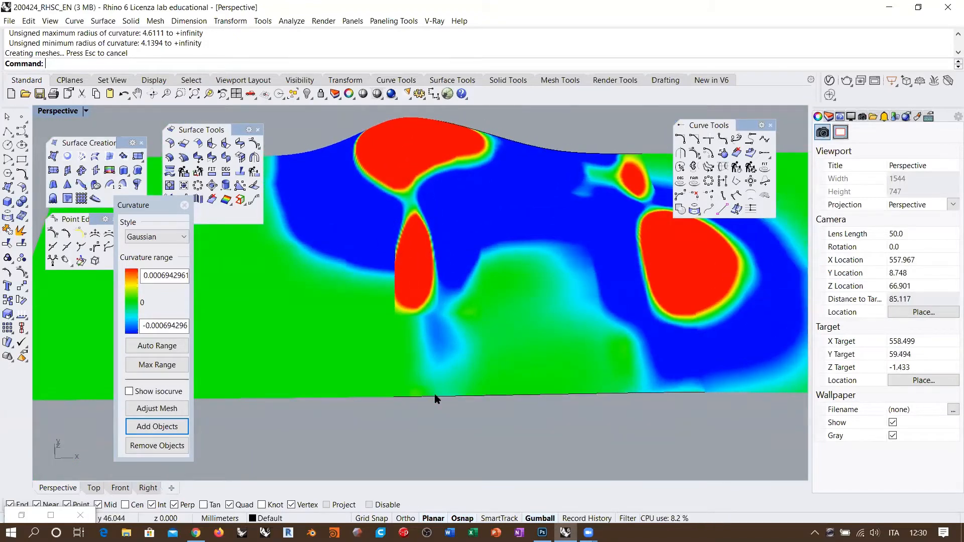
{"action": "left_click", "coordinate": [436, 399]}
{"action": "left_click", "coordinate": [474, 427]}
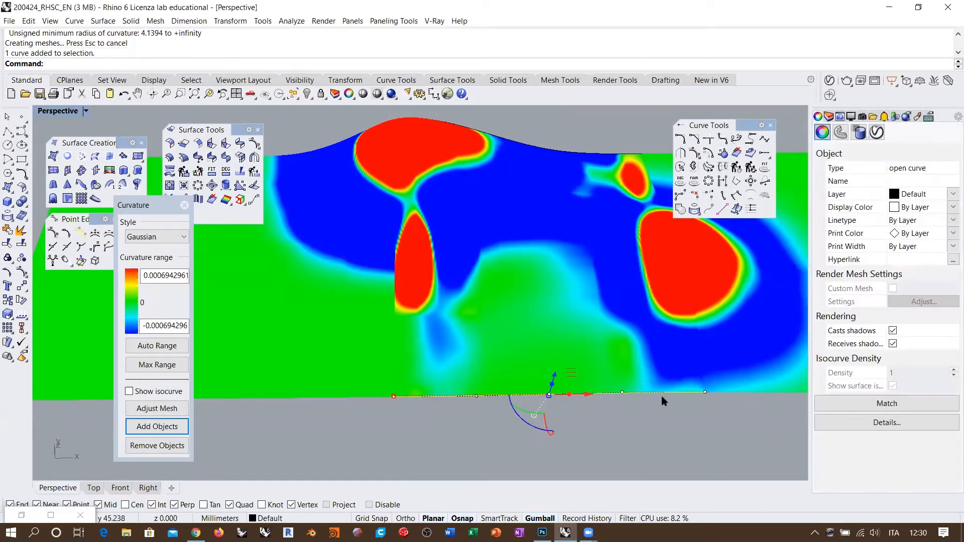
{"action": "key", "text": "Escape"}
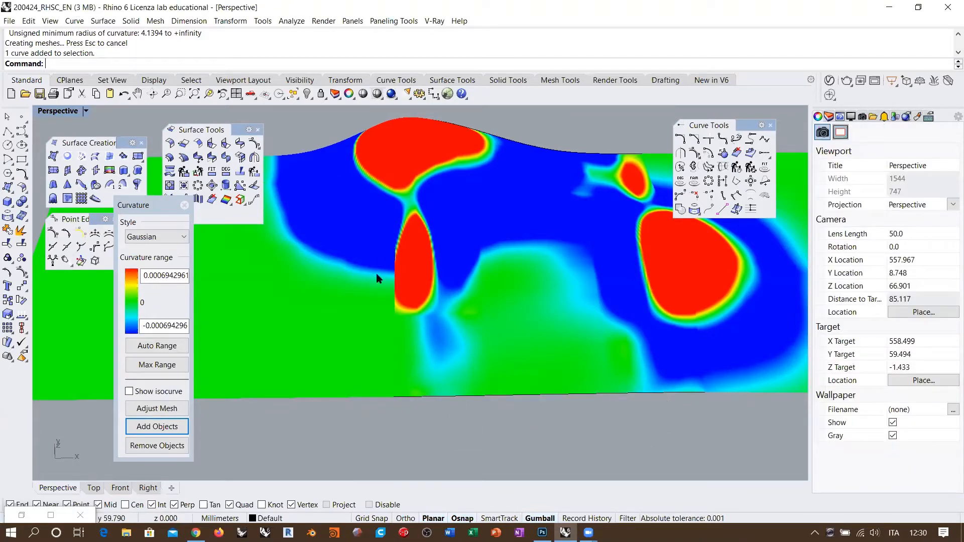
Step: Examine the Gaussian colouring along the rear blend curve at the crest of the bump, highlighting that curve
{"action": "scroll", "coordinate": [354, 270], "scroll_direction": "up", "scroll_amount": 6}
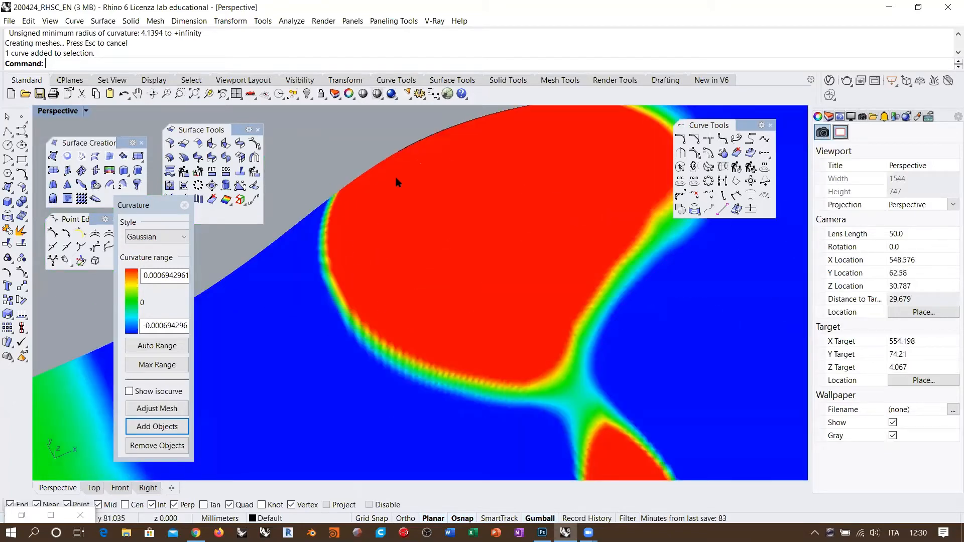
{"action": "left_click", "coordinate": [426, 140]}
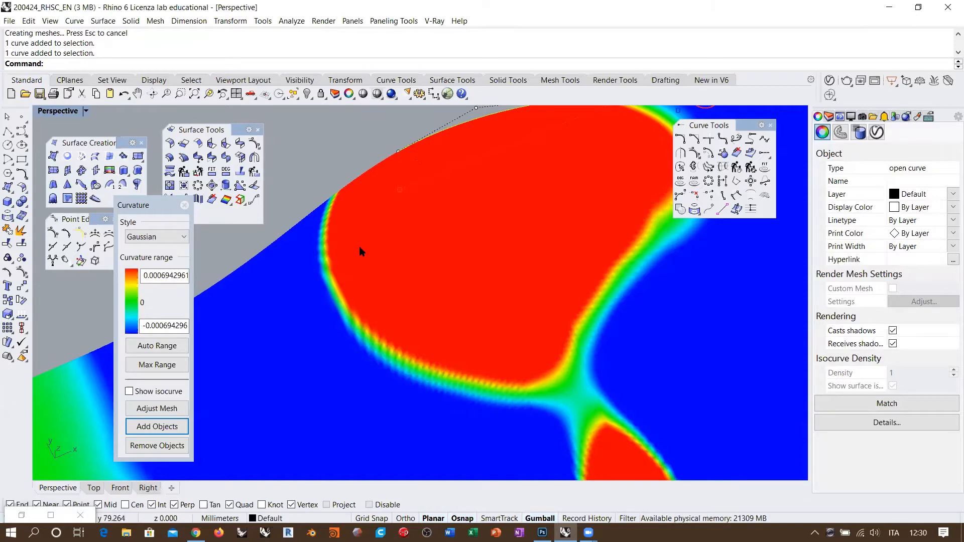
{"action": "key", "text": "Escape"}
{"action": "scroll", "coordinate": [359, 231], "scroll_direction": "down", "scroll_amount": 5}
{"action": "scroll", "coordinate": [473, 279], "scroll_direction": "down", "scroll_amount": 4}
{"action": "right_click_drag", "start_coordinate": [473, 278], "coordinate": [445, 251]}
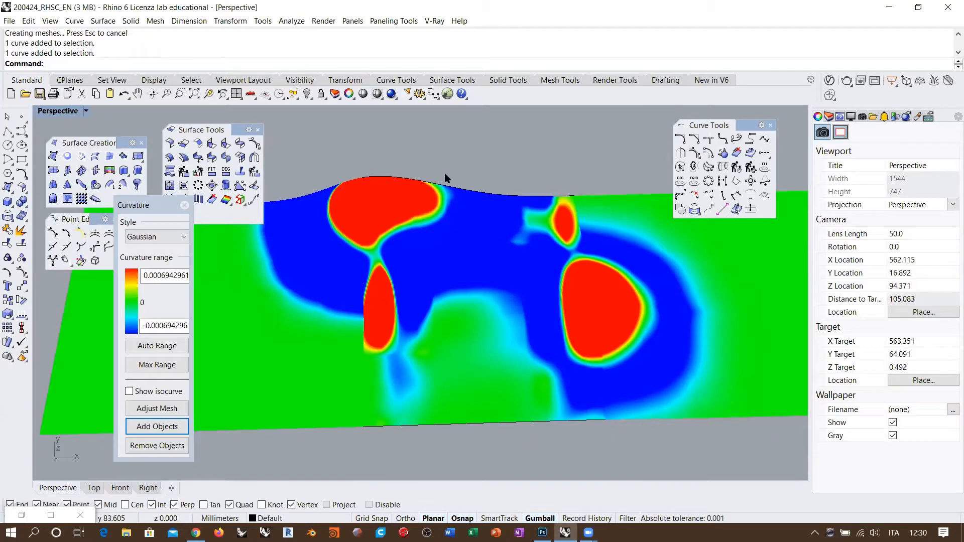
{"action": "right_click_drag", "start_coordinate": [473, 203], "coordinate": [581, 220]}
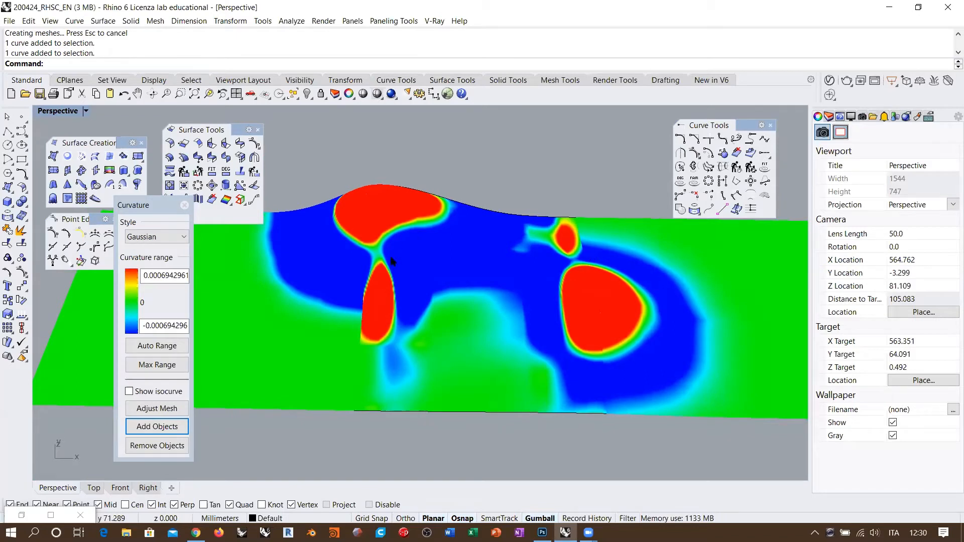
Step: Highlight the network surface's inputs: a surface at the left-hand seam, the front blend curve, and the two outer surfaces
{"action": "left_click", "coordinate": [365, 290]}
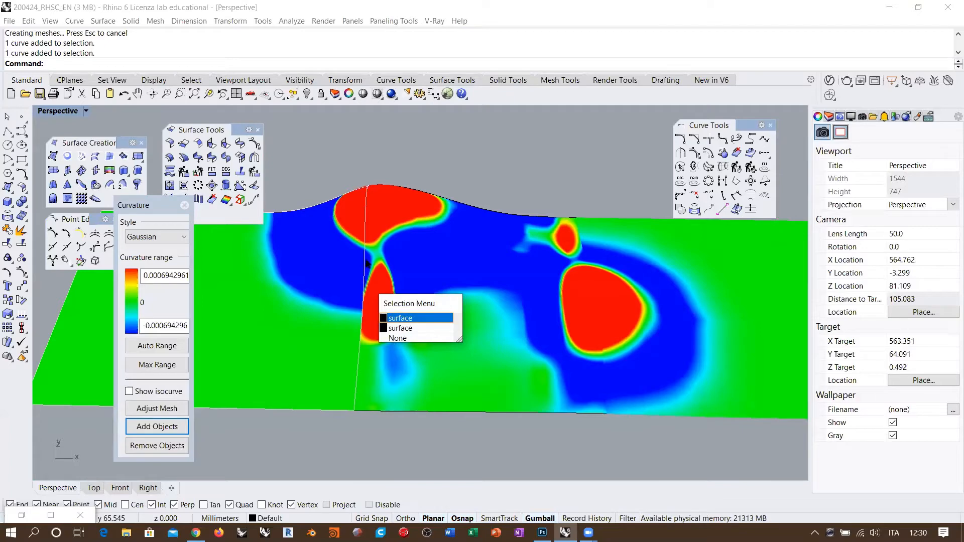
{"action": "key", "text": "Return"}
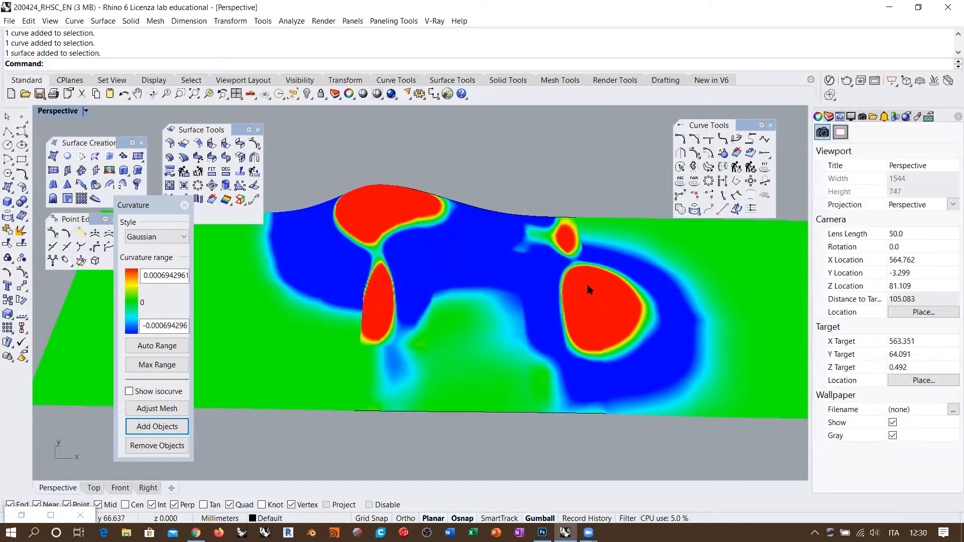
{"action": "right_click_drag", "start_coordinate": [530, 294], "coordinate": [493, 275]}
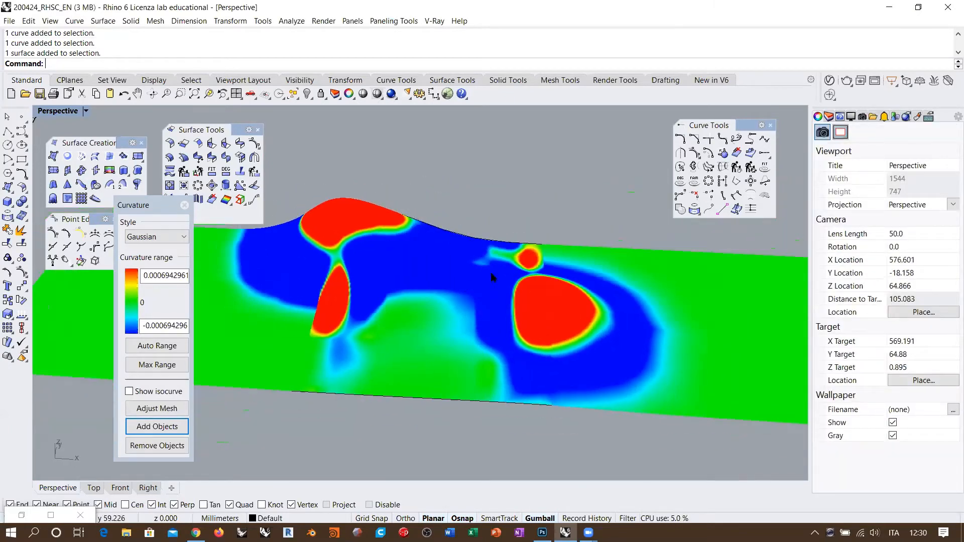
{"action": "right_click_drag", "start_coordinate": [384, 316], "coordinate": [446, 374]}
{"action": "left_click", "coordinate": [447, 374]}
{"action": "left_click", "coordinate": [460, 397]}
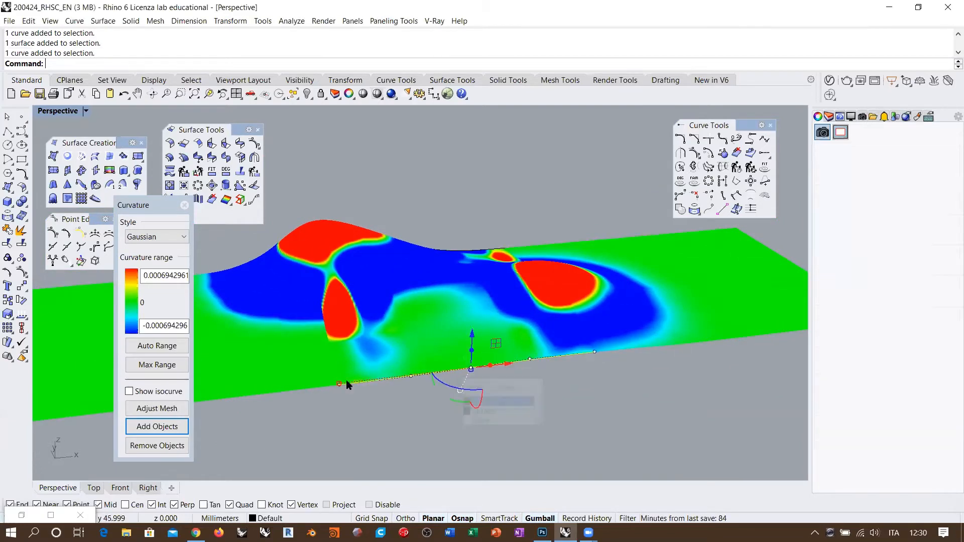
{"action": "left_click", "coordinate": [260, 364]}
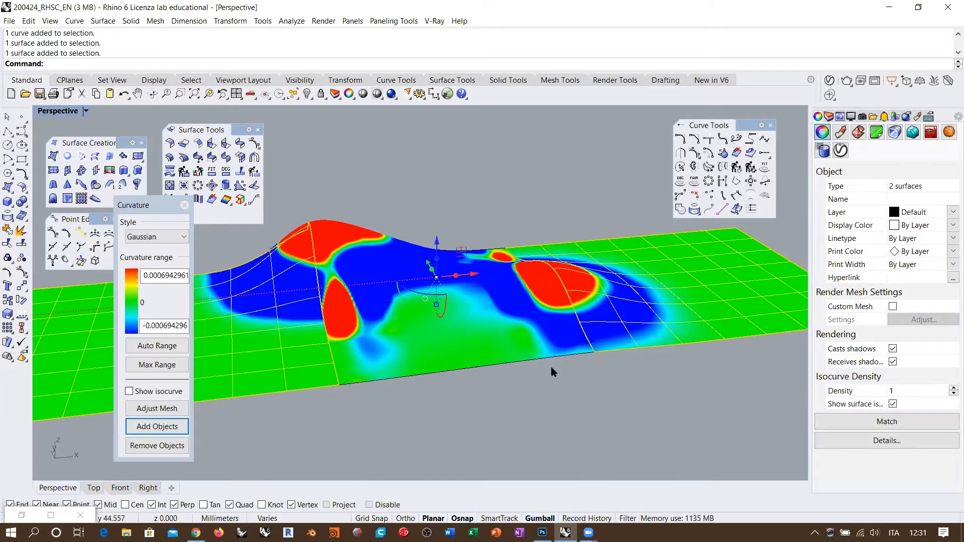
Step: Check the rear blend curve's three control points at each end, and compare the curvature colours across both seams
{"action": "right_click_drag", "start_coordinate": [550, 366], "coordinate": [421, 220]}
{"action": "left_click", "coordinate": [362, 202]}
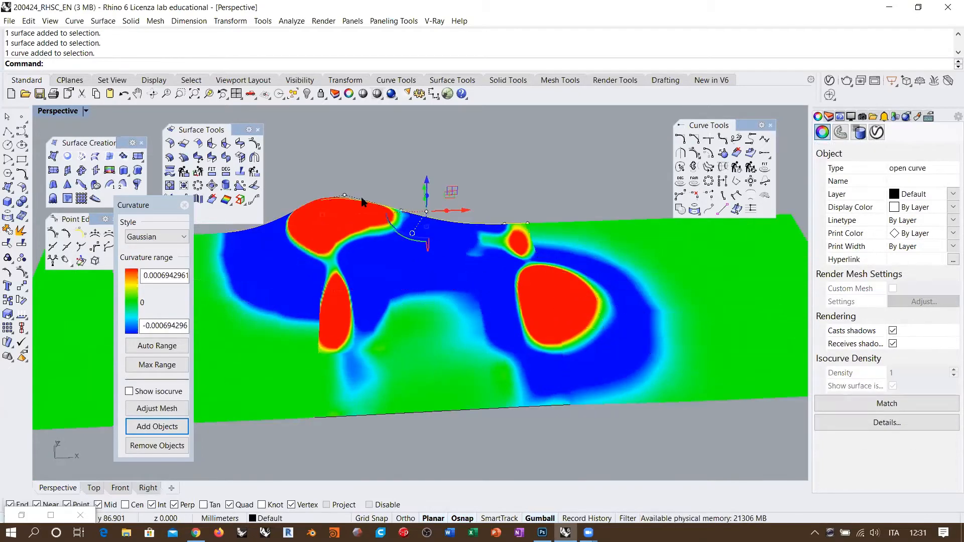
{"action": "left_click_drag", "start_coordinate": [297, 174], "coordinate": [430, 236]}
{"action": "left_click_drag", "start_coordinate": [435, 180], "coordinate": [584, 291]}
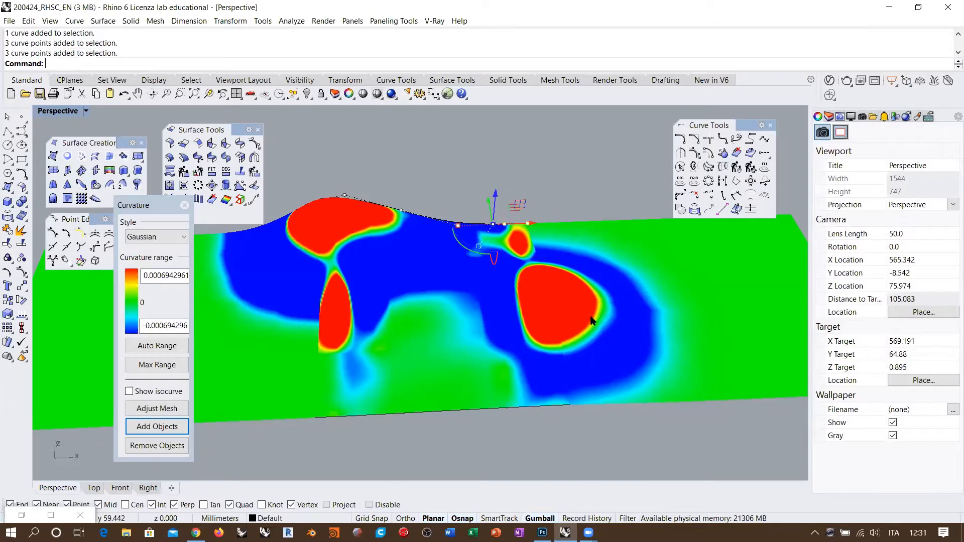
{"action": "key", "text": "Escape"}
{"action": "key", "text": "Escape"}
{"action": "right_click_drag", "start_coordinate": [484, 251], "coordinate": [405, 260]}
{"action": "scroll", "coordinate": [504, 282], "scroll_direction": "down", "scroll_amount": 2}
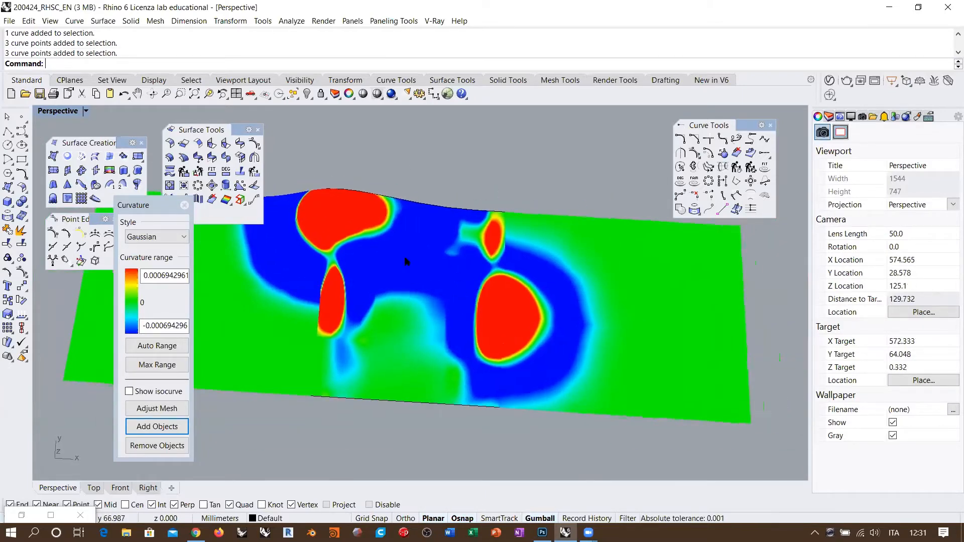
{"action": "scroll", "coordinate": [394, 224], "scroll_direction": "up", "scroll_amount": 3}
{"action": "right_click_drag", "start_coordinate": [454, 233], "coordinate": [490, 251], "text": "shift"}
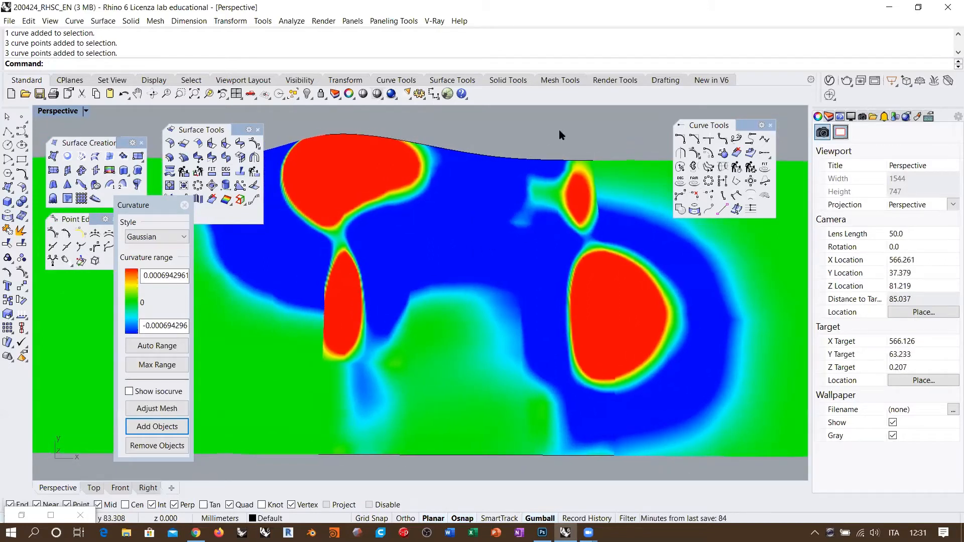
{"action": "right_click_drag", "start_coordinate": [586, 232], "coordinate": [580, 228]}
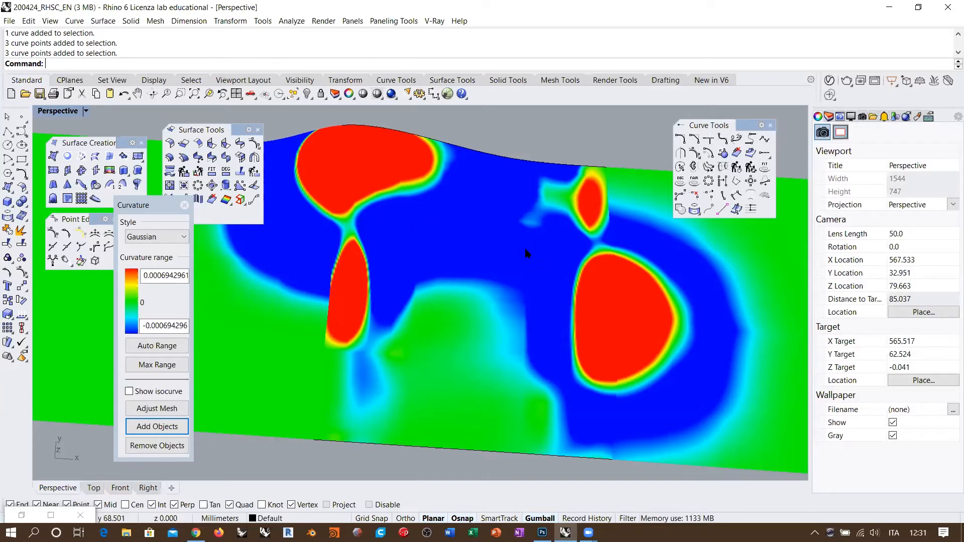
{"action": "mouse_move", "coordinate": [528, 284]}
{"action": "right_mouse_down", "text": "shift"}
{"action": "mouse_move", "coordinate": [499, 301]}
{"action": "mouse_move", "coordinate": [521, 299]}
{"action": "right_mouse_up", "text": "shift"}
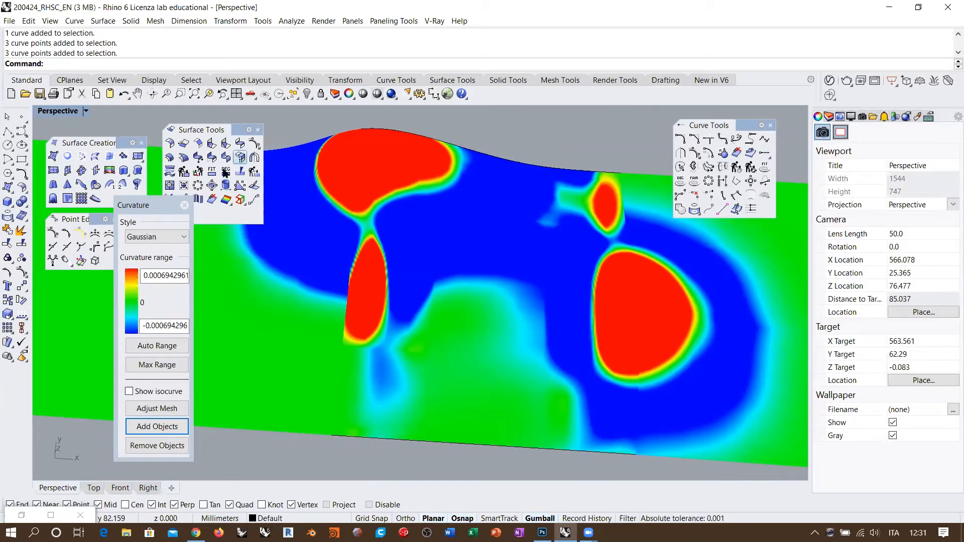
Step: End the curvature analysis and move the three surfaces with their two blend curves below the small sample patches
{"action": "left_click", "coordinate": [185, 205]}
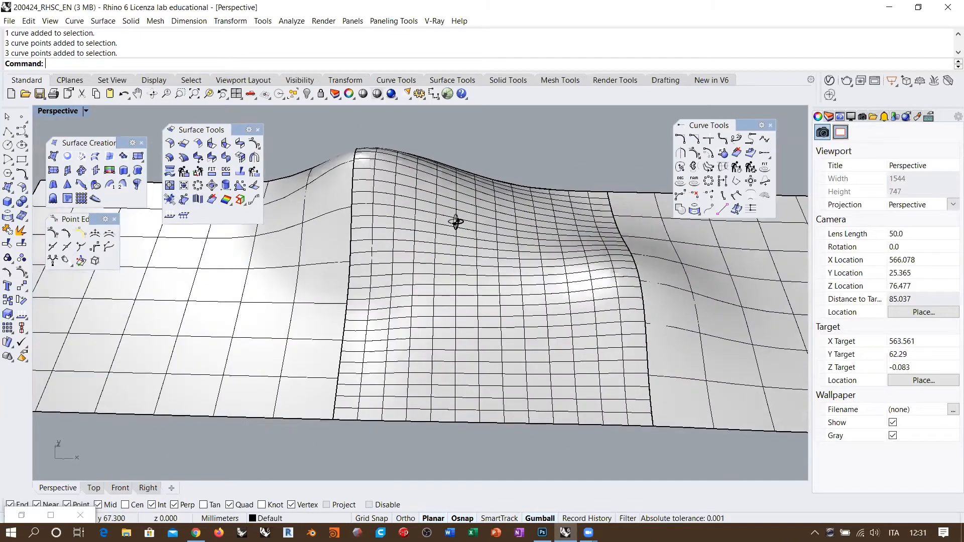
{"action": "scroll", "coordinate": [477, 249], "scroll_direction": "down", "scroll_amount": 10}
{"action": "left_click", "coordinate": [480, 245]}
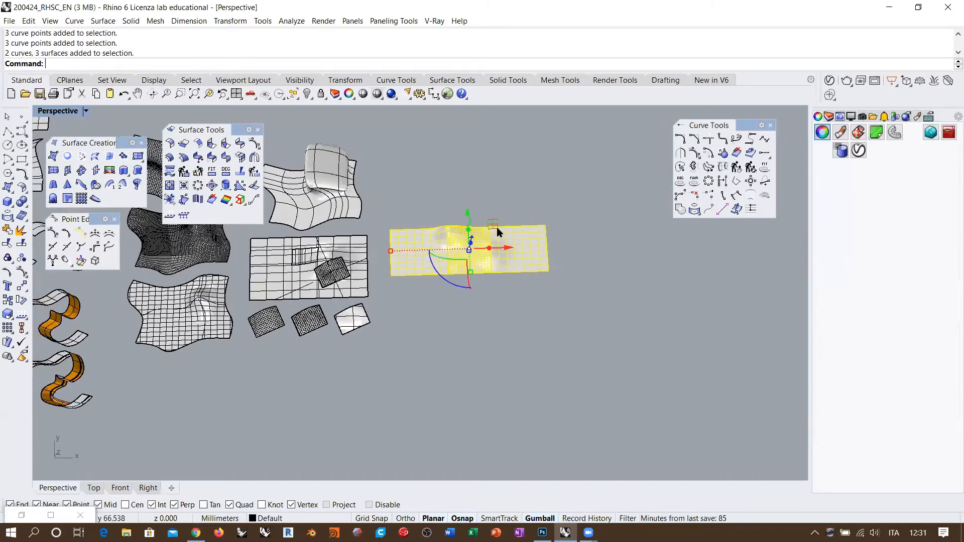
{"action": "left_click_drag", "start_coordinate": [496, 227], "coordinate": [346, 354]}
{"action": "left_click", "coordinate": [420, 317]}
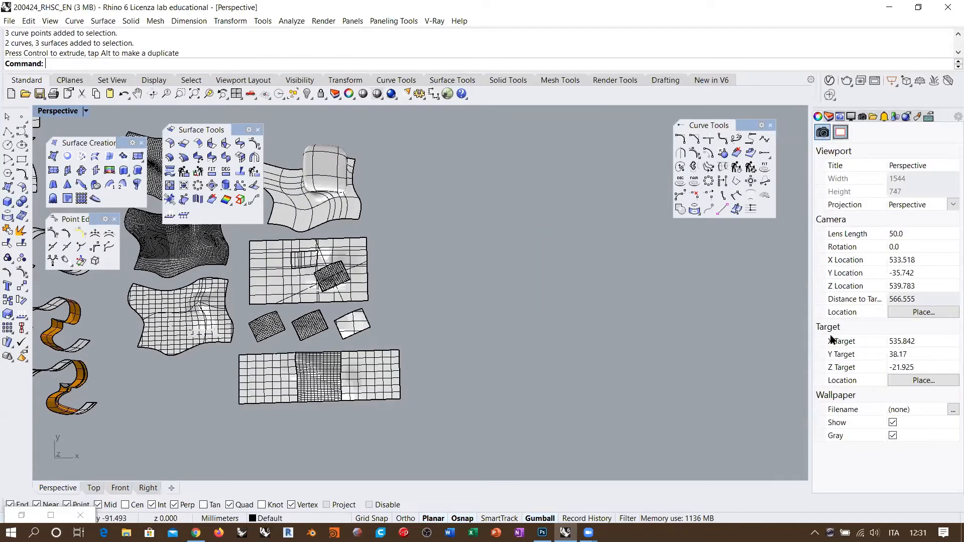
Step: Close the floating Surface Tools, Curve Tools, point-editing and Surface Creation toolbars to clear the Perspective viewport
{"action": "scroll", "coordinate": [578, 291], "scroll_direction": "down", "scroll_amount": 10}
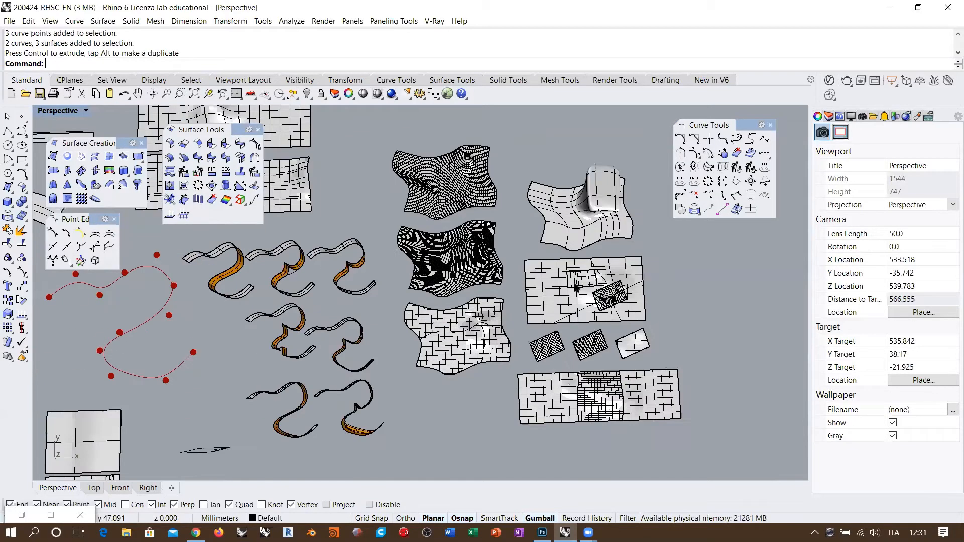
{"action": "right_click_drag", "start_coordinate": [517, 288], "coordinate": [476, 302]}
{"action": "right_click_drag", "start_coordinate": [528, 228], "coordinate": [528, 227], "text": "shift"}
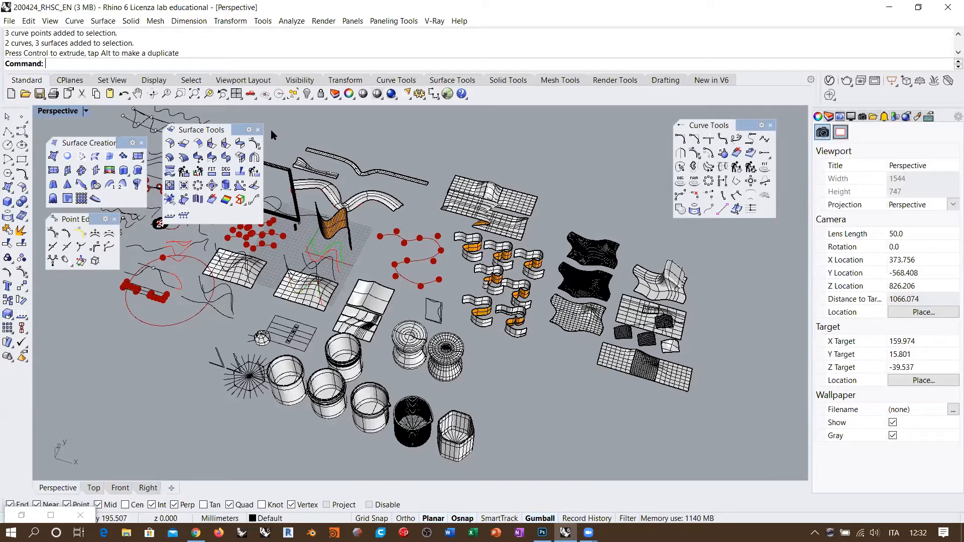
{"action": "left_click", "coordinate": [258, 130]}
{"action": "left_click", "coordinate": [770, 125]}
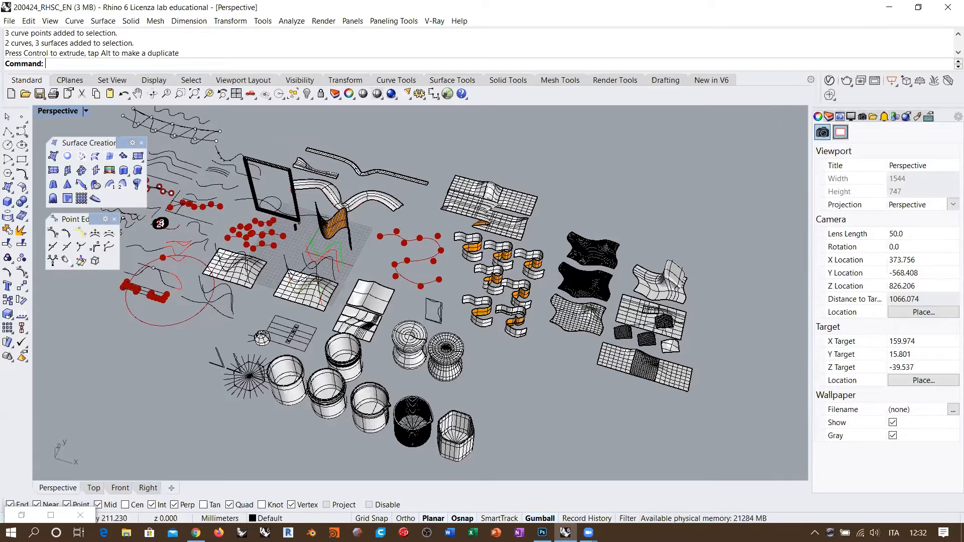
{"action": "left_click", "coordinate": [114, 219]}
{"action": "left_click", "coordinate": [141, 143]}
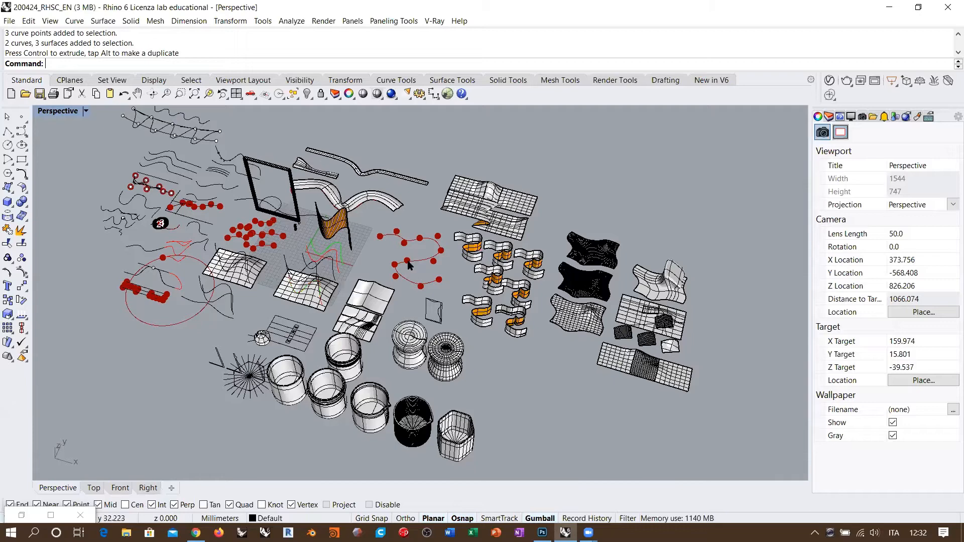
Step: Survey the whole file layout, from the curve studies to the surface and revolved-solid exercises
{"action": "right_click_drag", "start_coordinate": [326, 306], "coordinate": [386, 345]}
{"action": "right_click_drag", "start_coordinate": [316, 364], "coordinate": [362, 324], "text": "shift"}
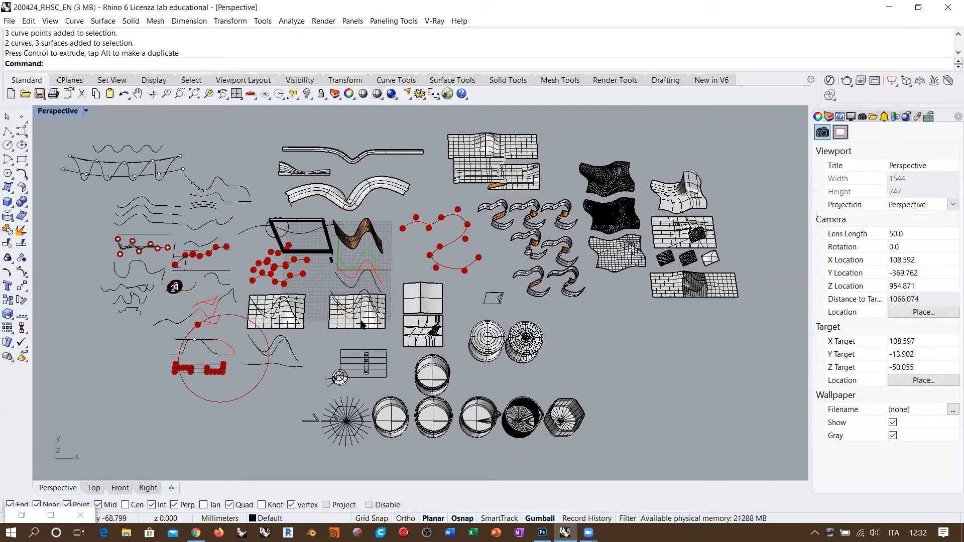
{"action": "scroll", "coordinate": [348, 314], "scroll_direction": "down", "scroll_amount": 2}
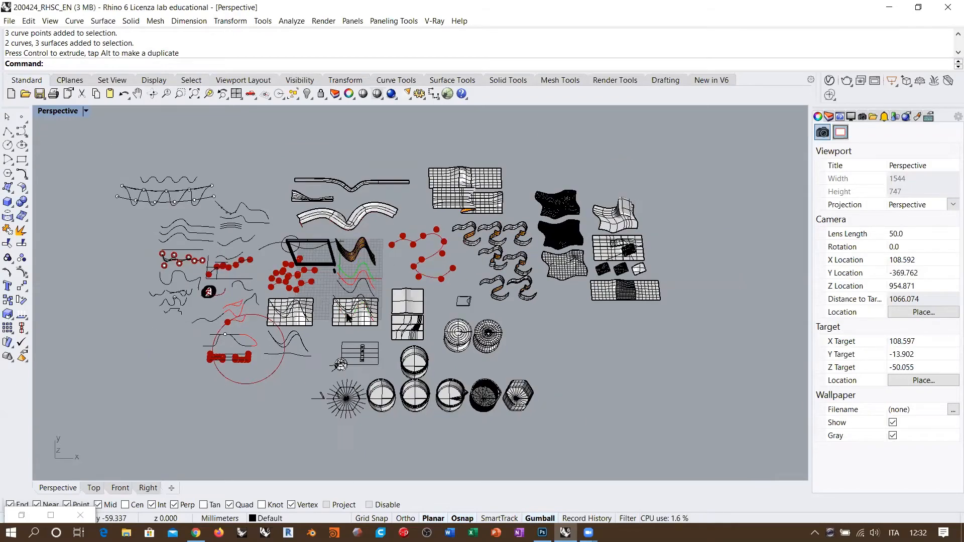
{"action": "scroll", "coordinate": [319, 226], "scroll_direction": "up", "scroll_amount": 2}
{"action": "right_click_drag", "start_coordinate": [320, 227], "coordinate": [327, 237]}
{"action": "scroll", "coordinate": [327, 238], "scroll_direction": "up", "scroll_amount": 3}
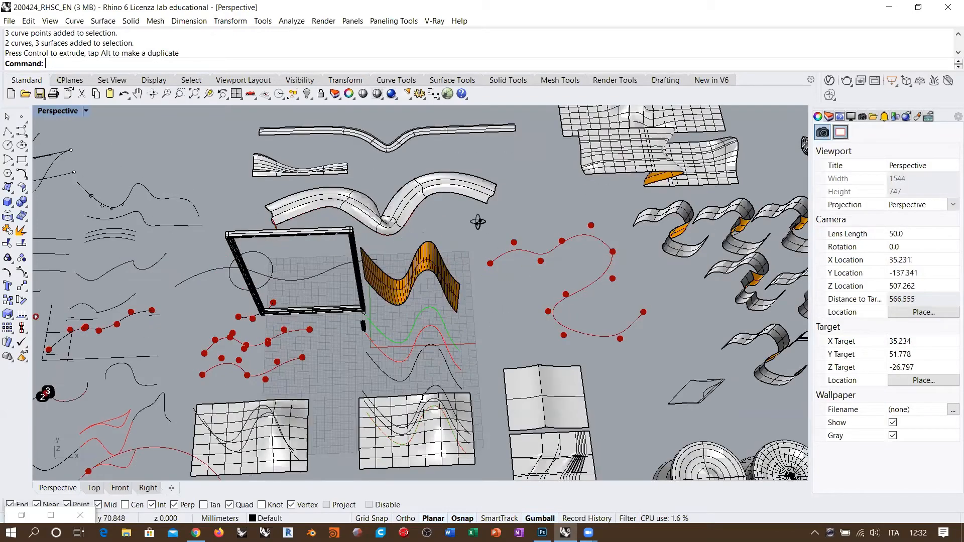
{"action": "right_click_drag", "start_coordinate": [478, 222], "coordinate": [494, 229]}
{"action": "right_click_drag", "start_coordinate": [429, 240], "coordinate": [408, 259]}
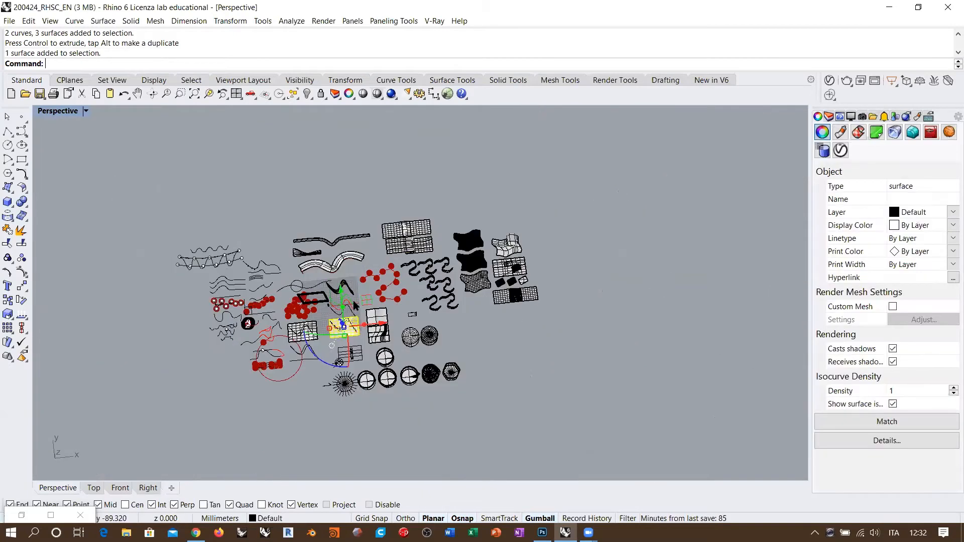
{"action": "left_click_drag", "start_coordinate": [363, 298], "coordinate": [512, 310]}
{"action": "key", "text": "ctrl+z"}
{"action": "right_click_drag", "start_coordinate": [416, 344], "coordinate": [465, 366], "text": "shift"}
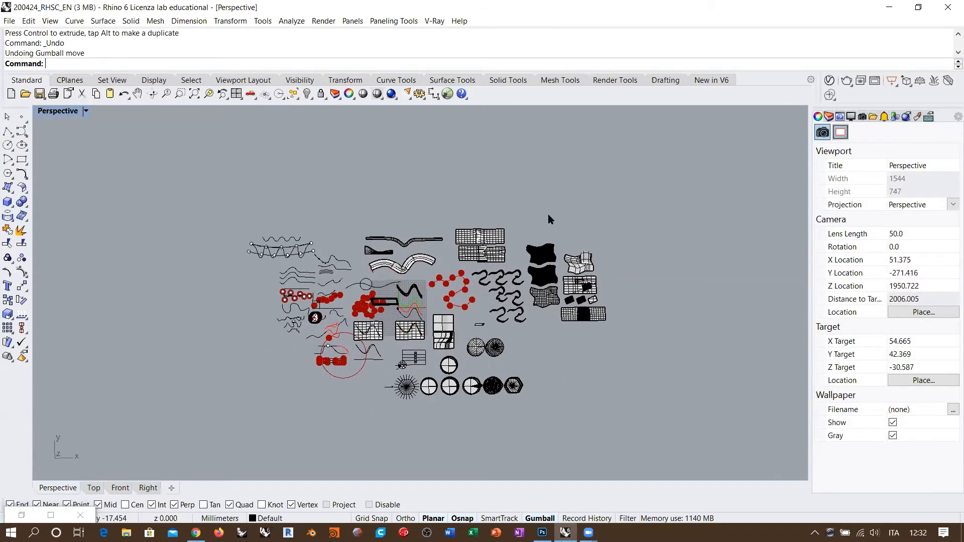
Step: Turn off the Grasshopper preview geometry and hide every exercise object in the model
{"action": "left_click", "coordinate": [30, 515]}
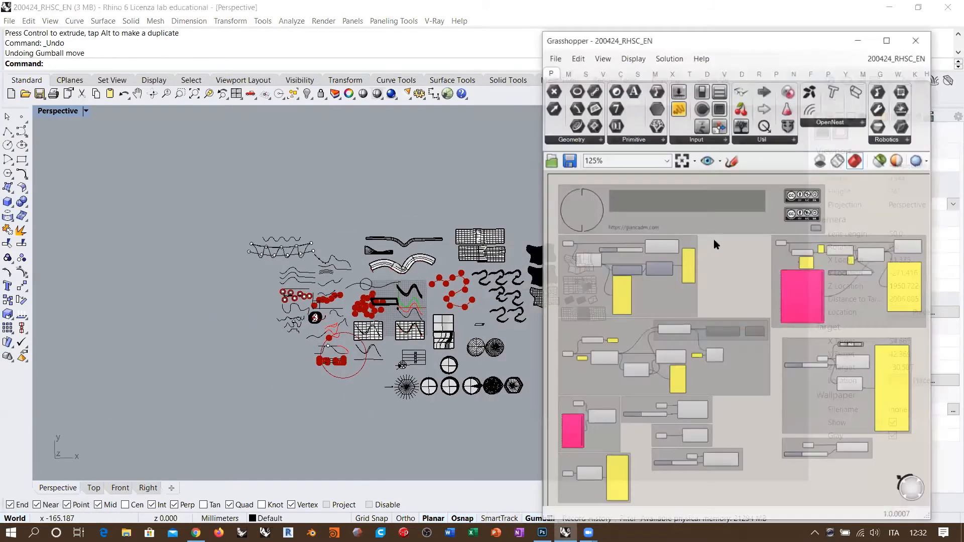
{"action": "left_click", "coordinate": [881, 23]}
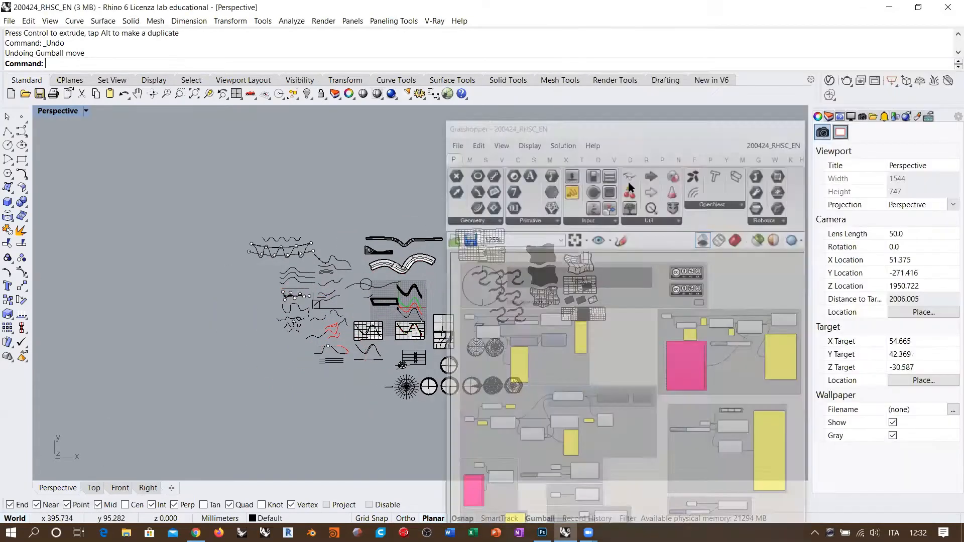
{"action": "left_click_drag", "start_coordinate": [615, 182], "coordinate": [125, 421]}
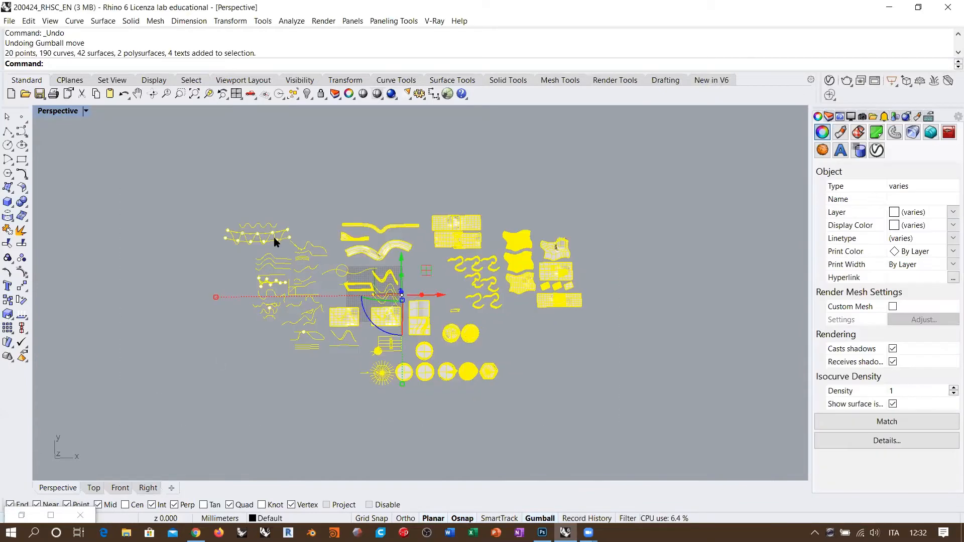
{"action": "left_click", "coordinate": [308, 94]}
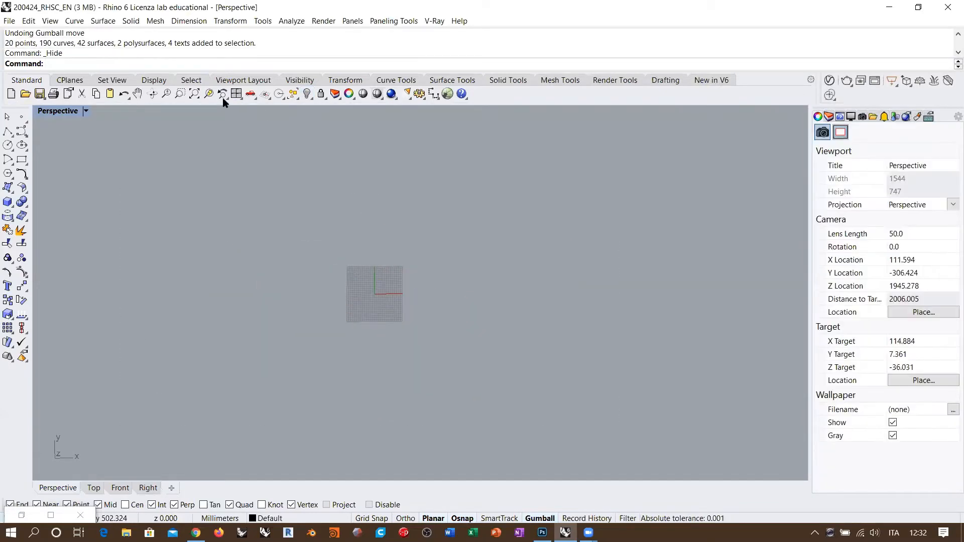
Step: Restore the four-viewport layout and draw a degree 3 deformable plane with 10 by 10 points in Top, about 37 by 24 mm
{"action": "double_click", "coordinate": [236, 94]}
{"action": "left_click", "coordinate": [236, 93]}
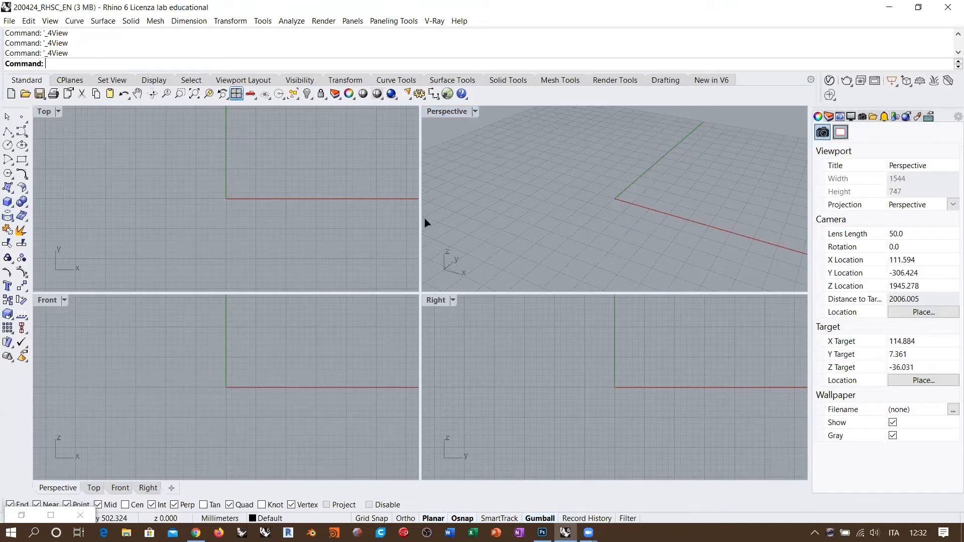
{"action": "left_click", "coordinate": [212, 210]}
{"action": "middle_click", "coordinate": [196, 162]}
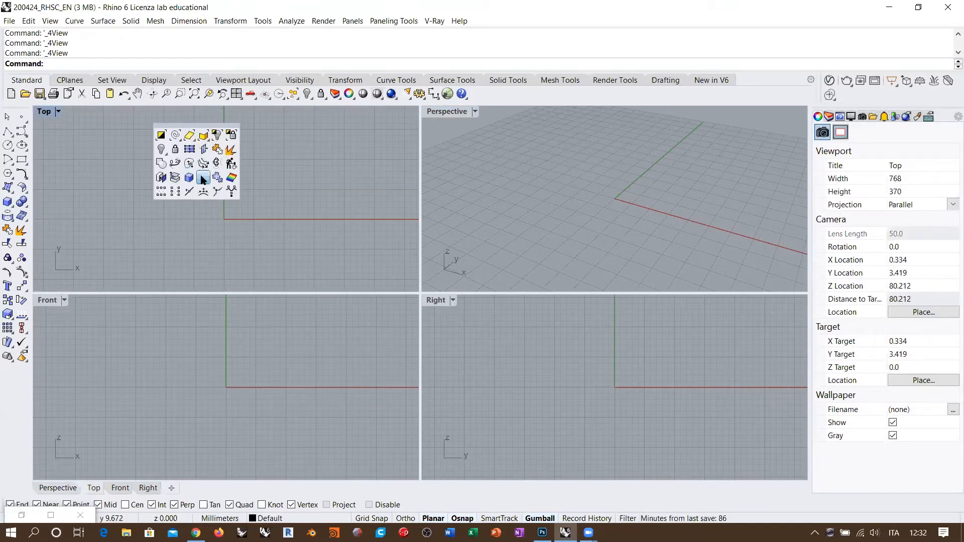
{"action": "left_click", "coordinate": [190, 152]}
{"action": "right_click_drag", "start_coordinate": [163, 223], "coordinate": [256, 220]}
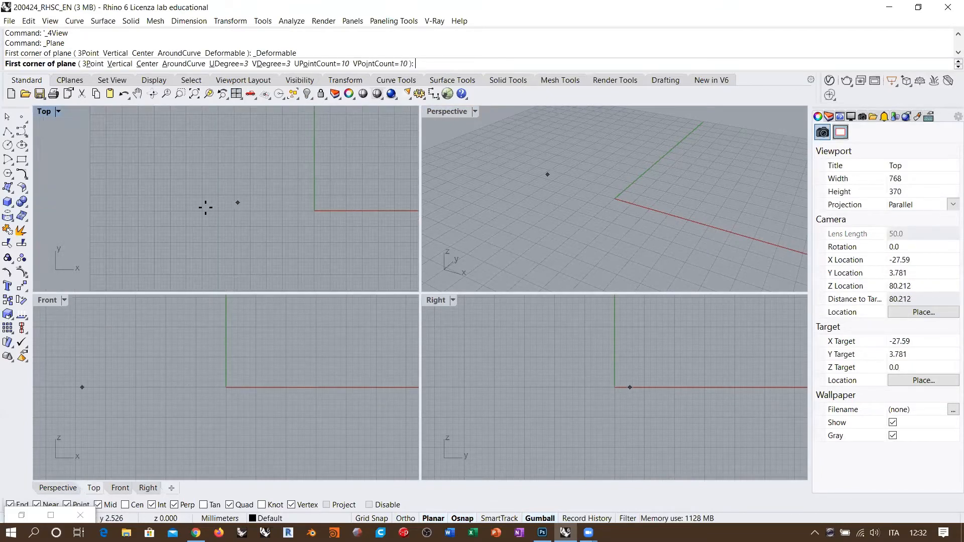
{"action": "left_click", "coordinate": [179, 211]}
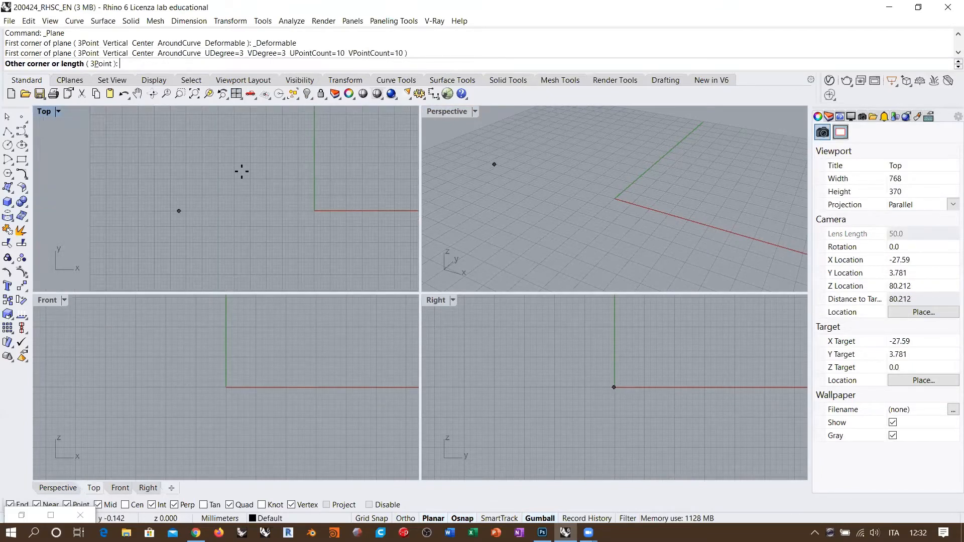
{"action": "left_click", "coordinate": [297, 132]}
Step: Show the deformable plane's control points and maximize the Perspective viewport around it
{"action": "left_click", "coordinate": [584, 162]}
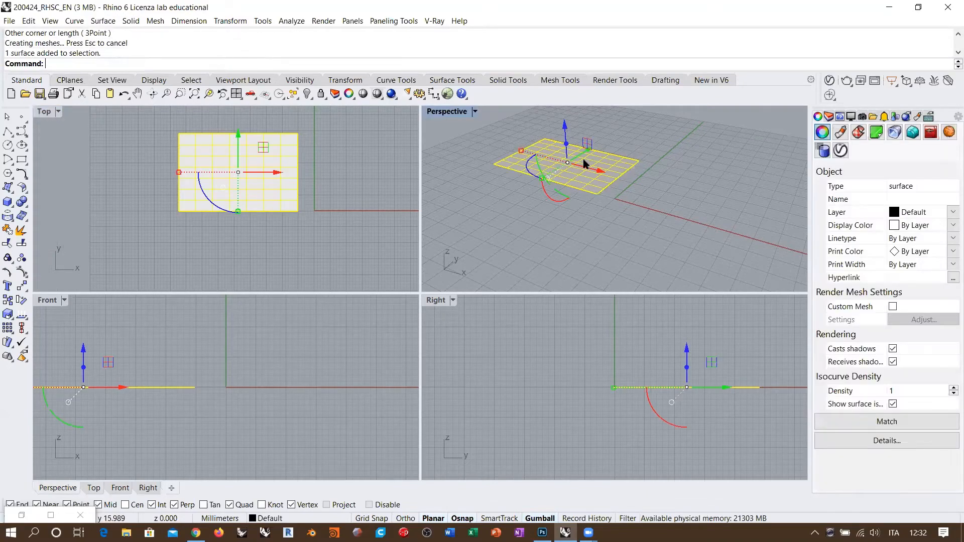
{"action": "key", "text": "F10"}
{"action": "right_click_drag", "start_coordinate": [556, 187], "coordinate": [538, 200]}
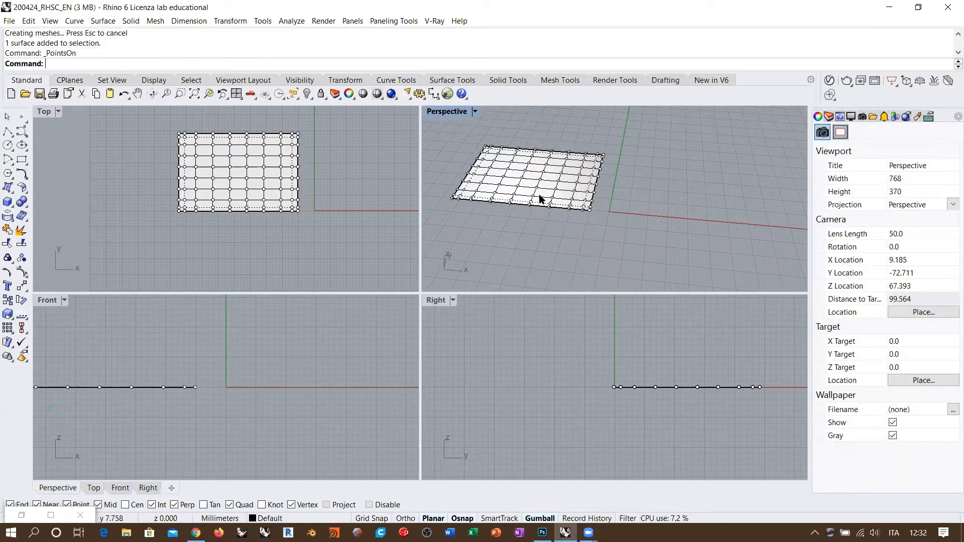
{"action": "scroll", "coordinate": [463, 125], "scroll_direction": "up", "scroll_amount": 2}
{"action": "double_click", "coordinate": [457, 112]}
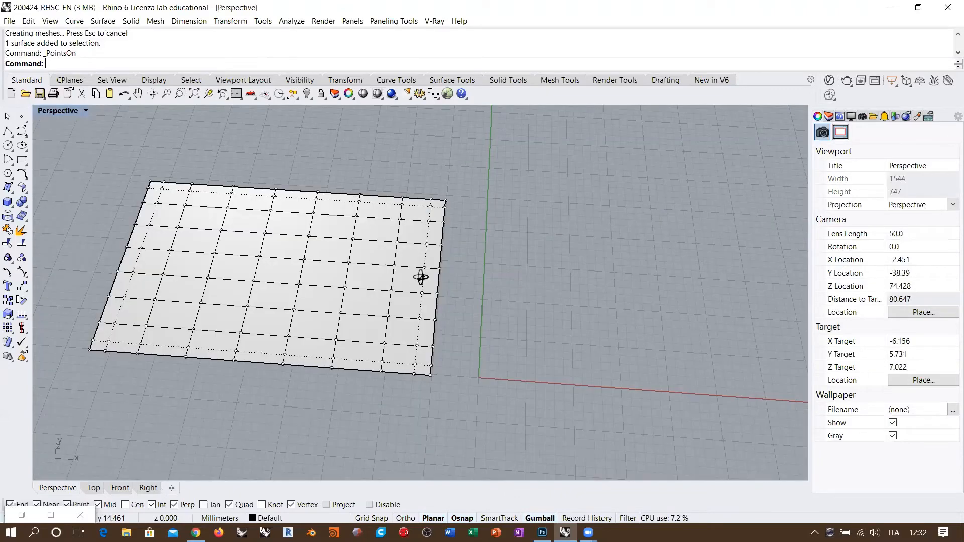
{"action": "right_click_drag", "start_coordinate": [442, 248], "coordinate": [435, 232]}
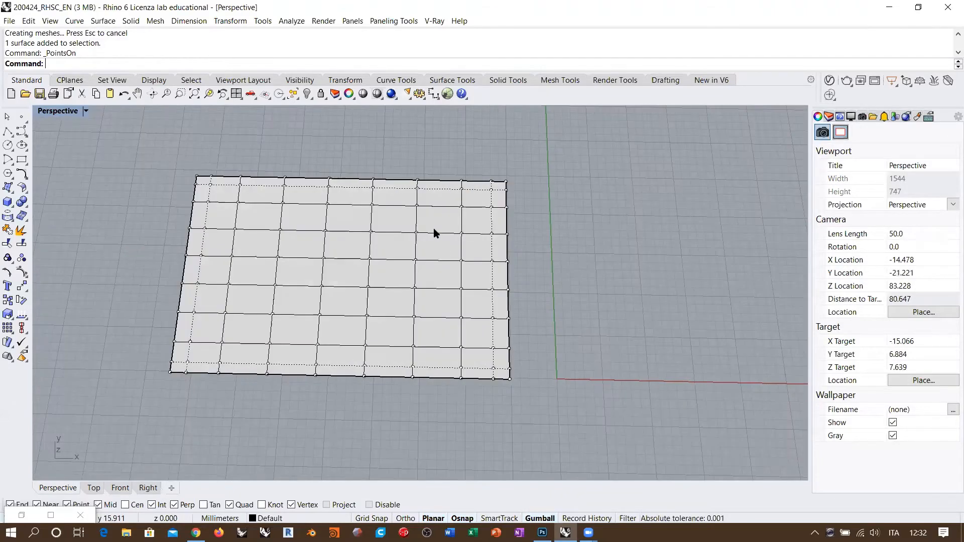
{"action": "right_click_drag", "start_coordinate": [394, 268], "coordinate": [424, 269]}
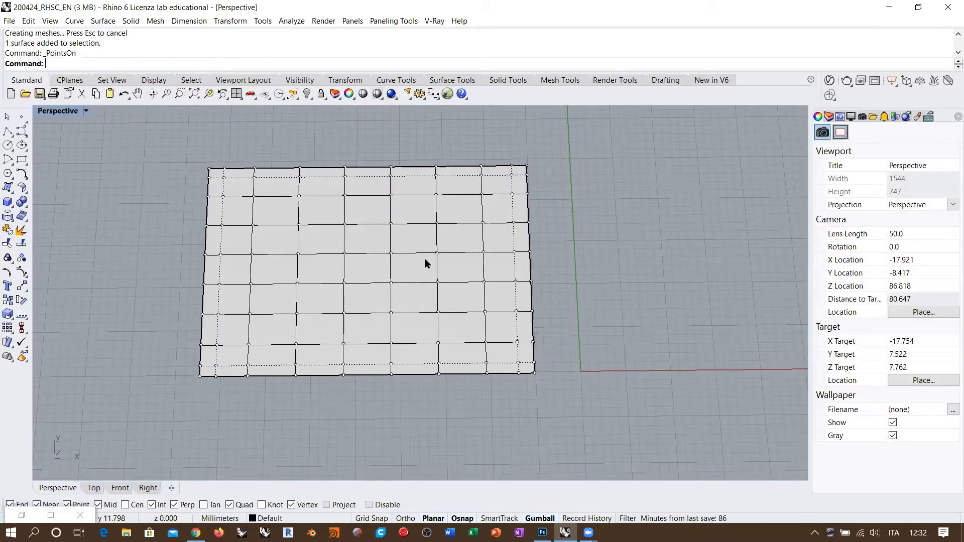
Step: Switch Perspective to wireframe display, examine the plane's control point grid, and turn the points off
{"action": "left_click", "coordinate": [376, 94]}
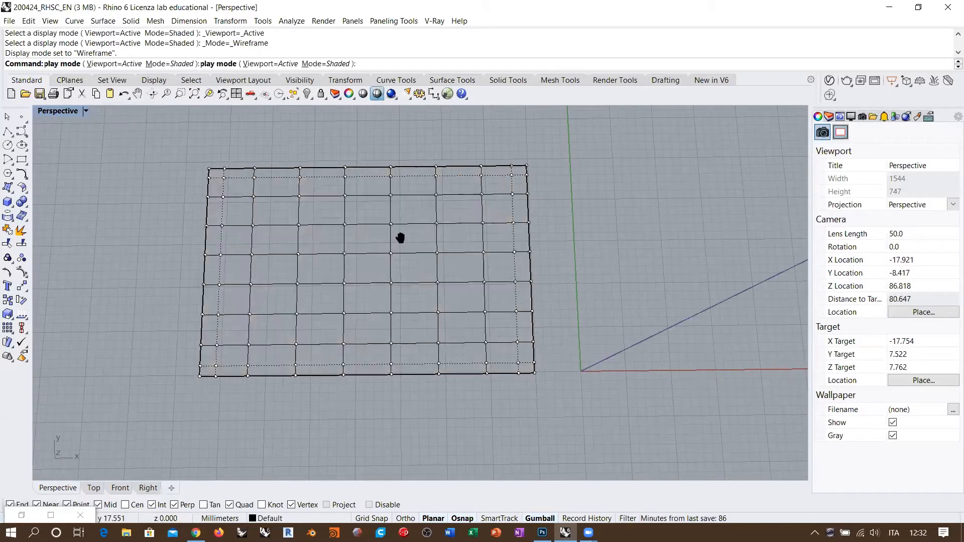
{"action": "right_click_drag", "start_coordinate": [414, 243], "coordinate": [414, 245]}
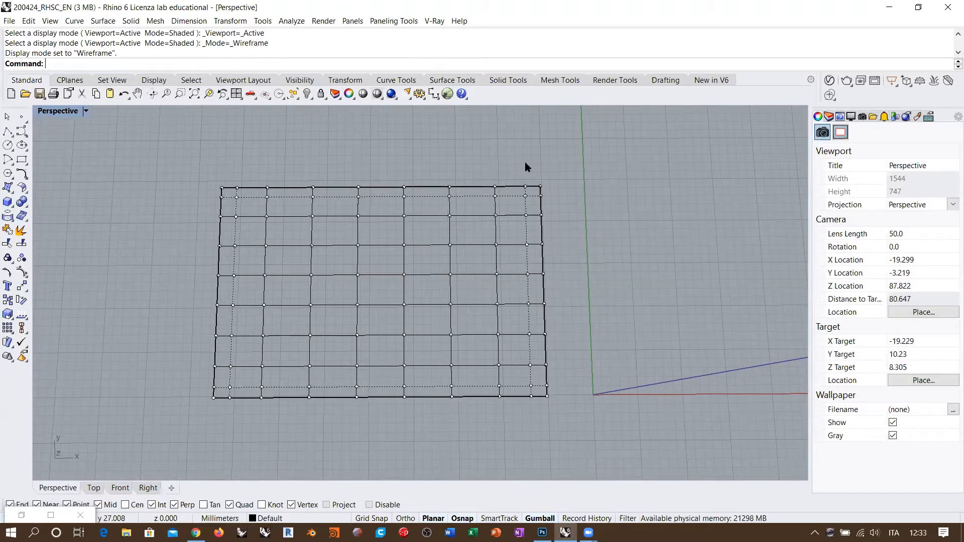
{"action": "right_click_drag", "start_coordinate": [206, 179], "coordinate": [187, 159]}
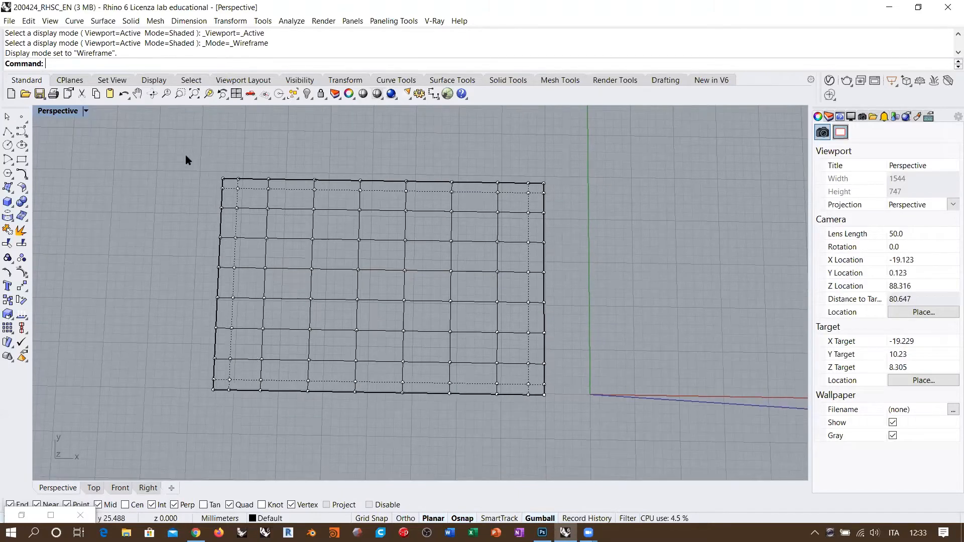
{"action": "right_click_drag", "start_coordinate": [554, 263], "coordinate": [555, 265]}
{"action": "left_click_drag", "start_coordinate": [181, 149], "coordinate": [388, 183]}
{"action": "right_click_drag", "start_coordinate": [388, 183], "coordinate": [408, 165]}
{"action": "key", "text": "Escape"}
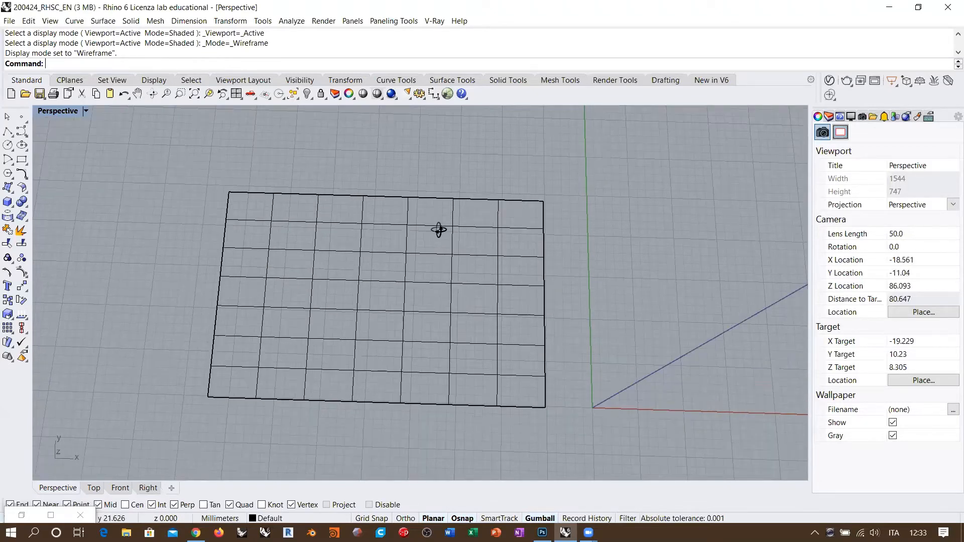
Step: Dimension the plane's length along its lower edge and its width along the edge nearest the origin
{"action": "right_click_drag", "start_coordinate": [441, 230], "coordinate": [568, 244]}
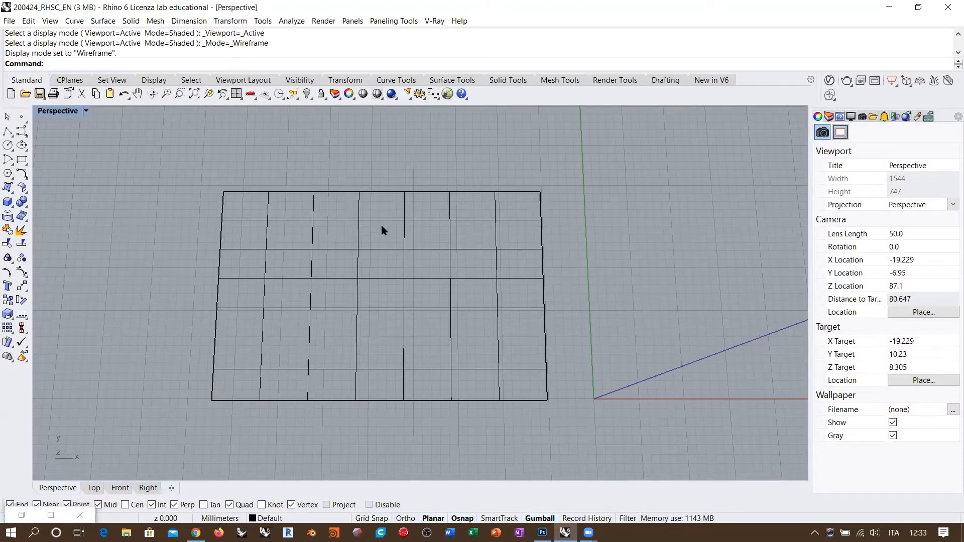
{"action": "left_click", "coordinate": [433, 94]}
{"action": "left_click", "coordinate": [212, 400]}
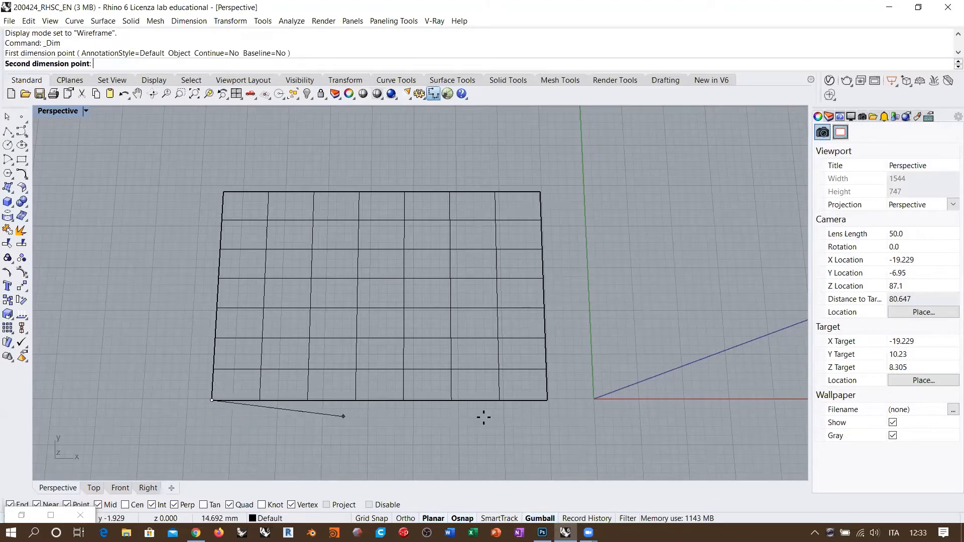
{"action": "left_click", "coordinate": [547, 400]}
{"action": "left_click", "coordinate": [545, 426]}
{"action": "right_click", "coordinate": [563, 389]}
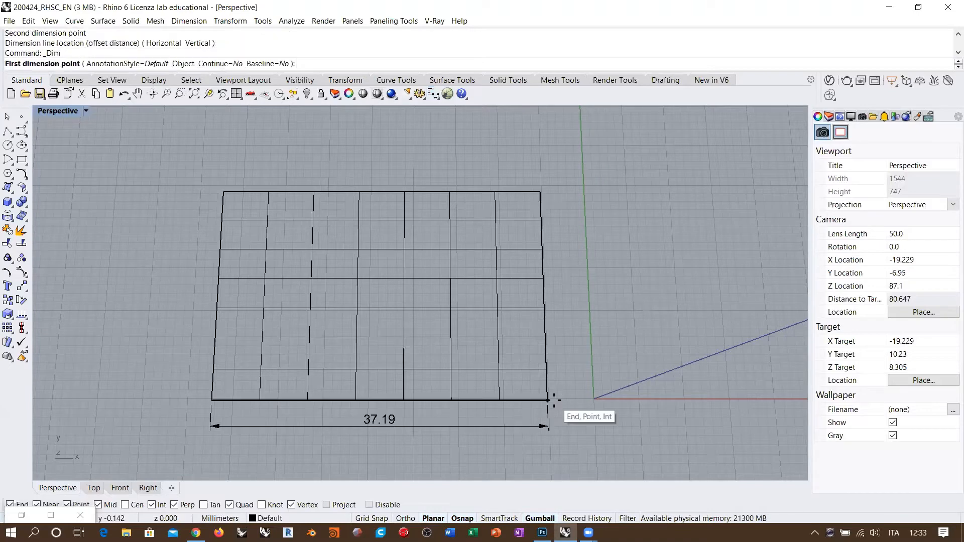
{"action": "left_click", "coordinate": [547, 400]}
{"action": "left_click", "coordinate": [541, 200]}
{"action": "left_click", "coordinate": [559, 224]}
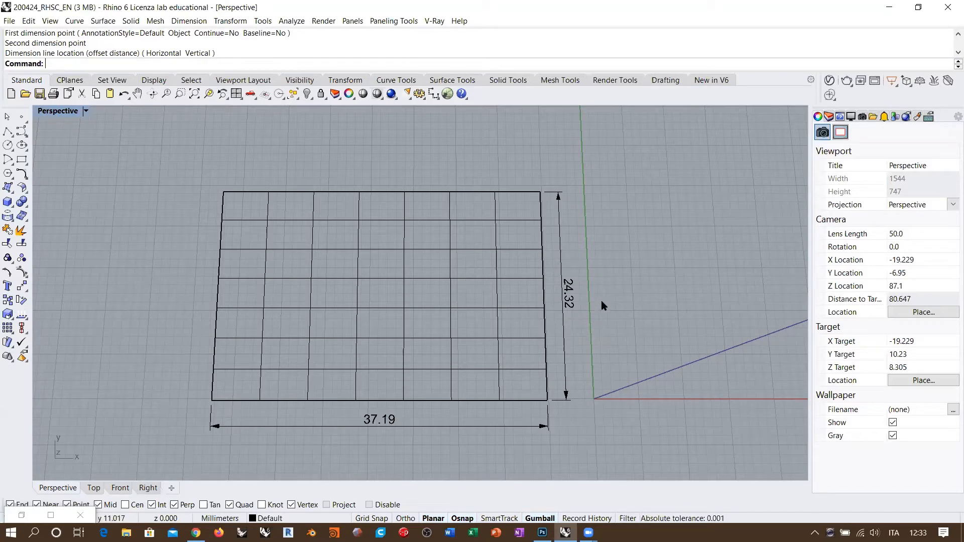
Step: Check the plane's degree, control point count and U and V domains in its object description, comparing the domains with the dimensions
{"action": "left_click", "coordinate": [329, 279]}
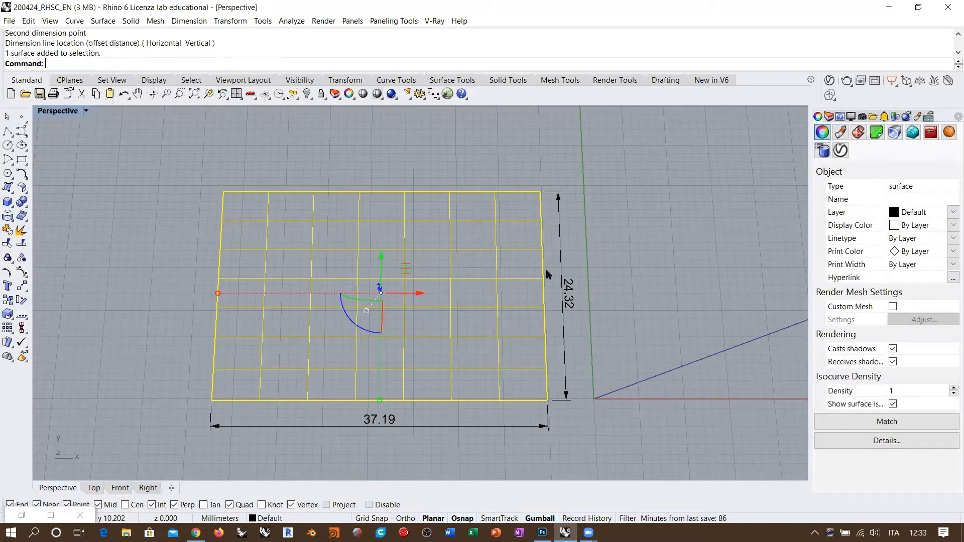
{"action": "left_click", "coordinate": [882, 441]}
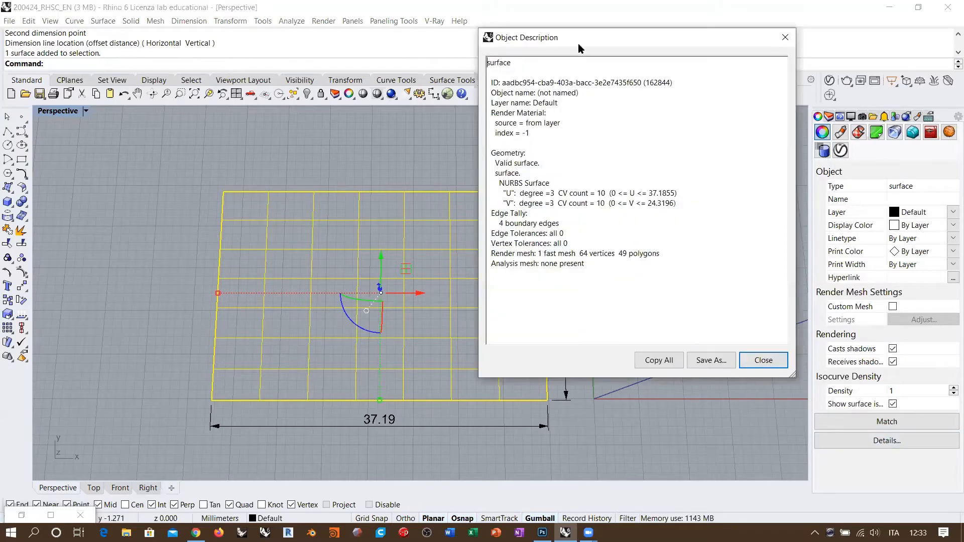
{"action": "left_click_drag", "start_coordinate": [581, 43], "coordinate": [687, 48]}
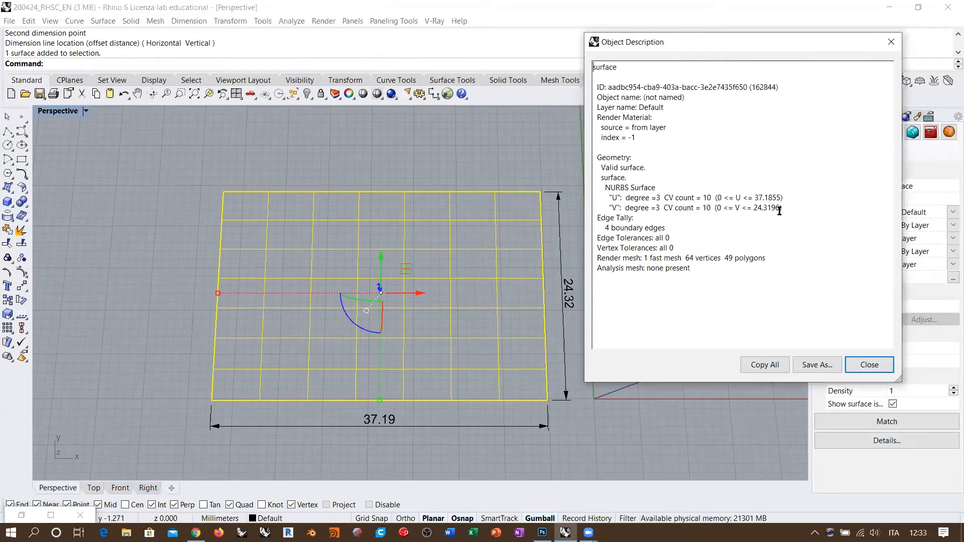
{"action": "left_click_drag", "start_coordinate": [755, 197], "coordinate": [781, 198]}
{"action": "left_click", "coordinate": [762, 207]}
{"action": "left_click", "coordinate": [661, 197]}
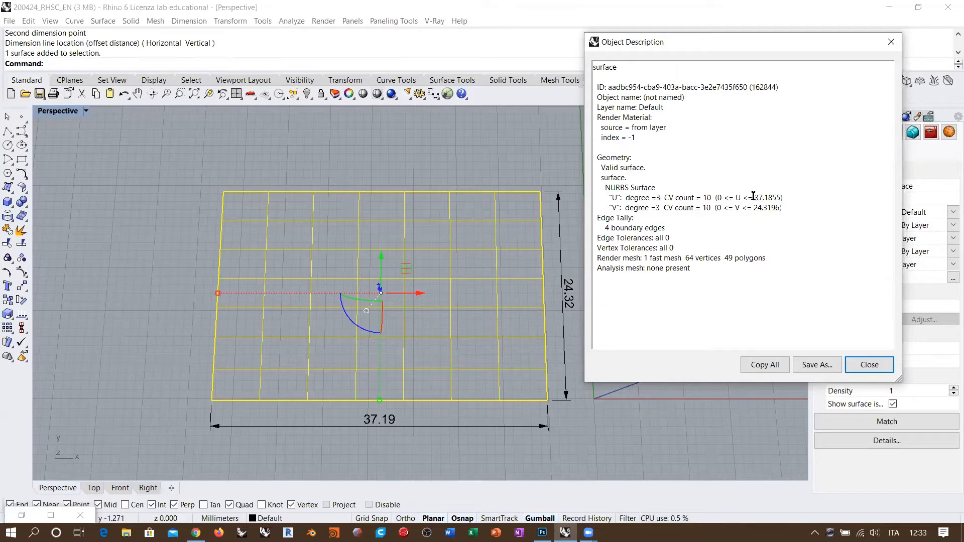
{"action": "left_click_drag", "start_coordinate": [754, 197], "coordinate": [781, 198]}
{"action": "left_click", "coordinate": [786, 207]}
{"action": "left_click", "coordinate": [869, 365]}
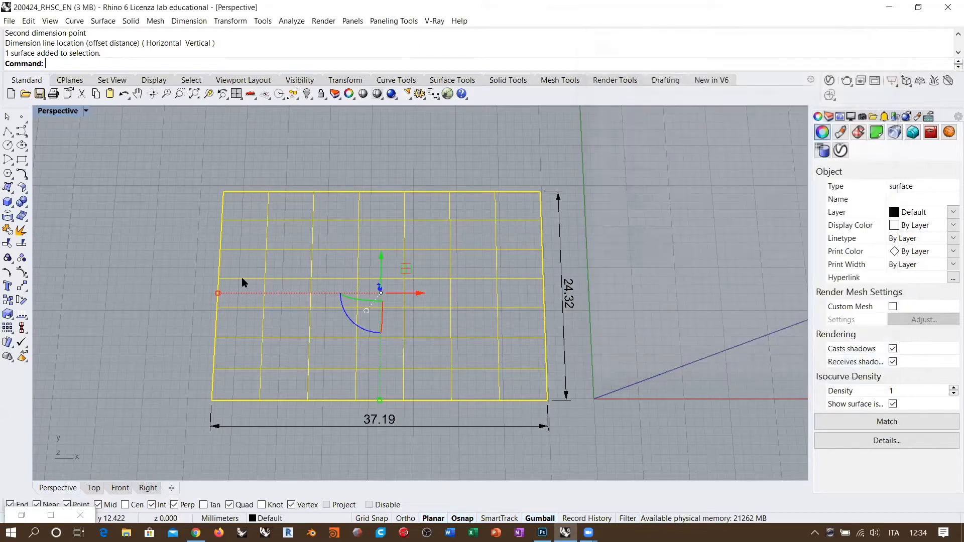
Step: Draw a simple, non-deformable corner-to-corner plane in the empty area beside the dimensioned surface, opposite the origin
{"action": "right_click_drag", "start_coordinate": [243, 283], "coordinate": [457, 275], "text": "shift"}
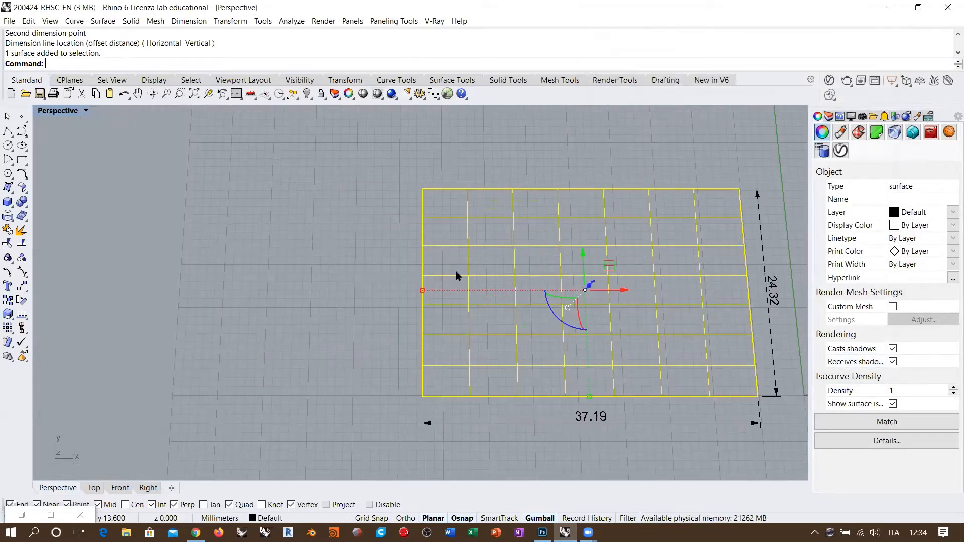
{"action": "key", "text": "Escape"}
{"action": "left_click", "coordinate": [11, 190]}
{"action": "left_click", "coordinate": [108, 193]}
{"action": "left_click", "coordinate": [123, 338]}
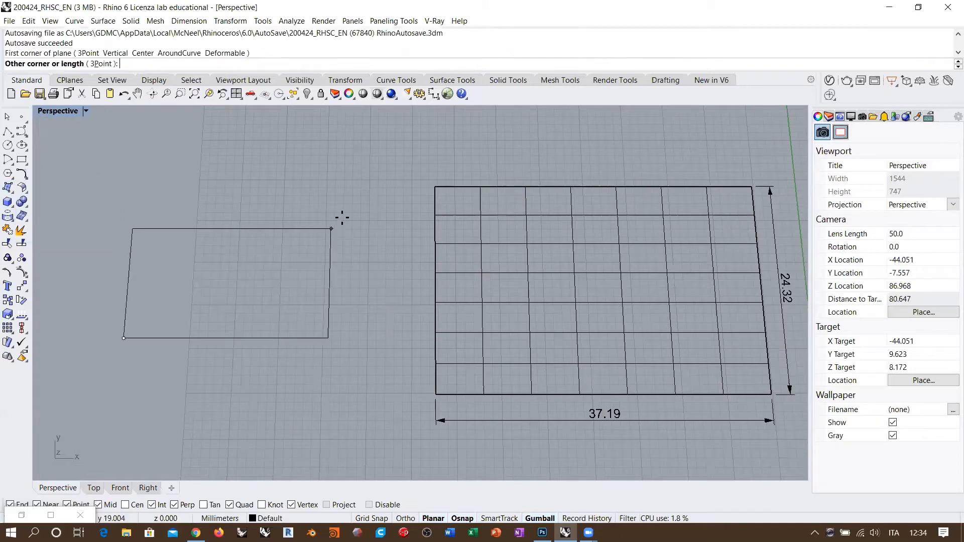
{"action": "left_click", "coordinate": [349, 212]}
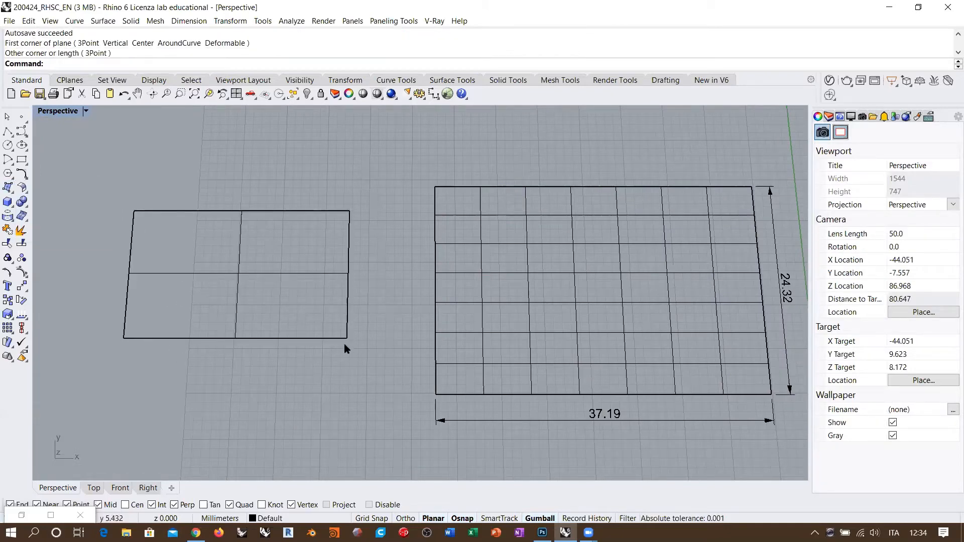
Step: Show the simple plane's control points, pick two of its lower corner points for inspection, and delete the plane
{"action": "left_click", "coordinate": [265, 272]}
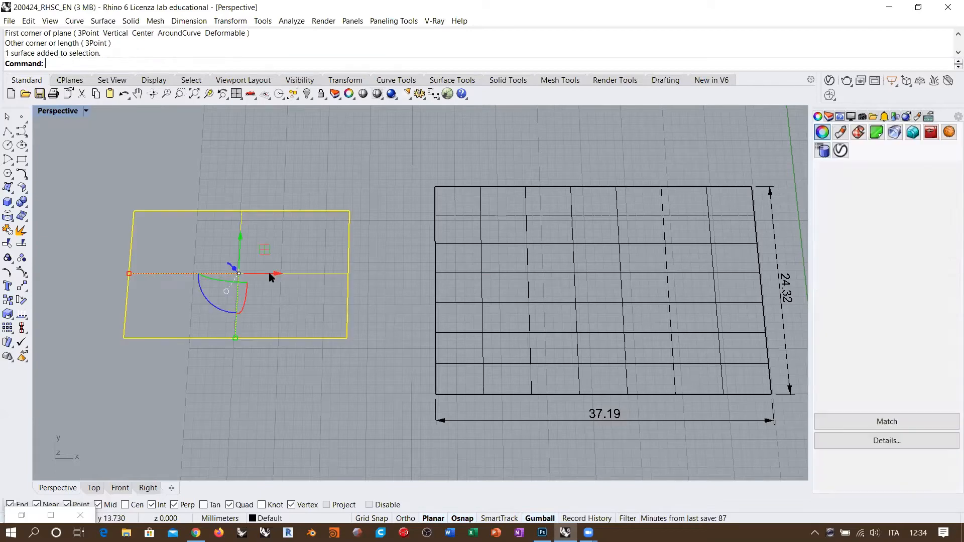
{"action": "key", "text": "F10"}
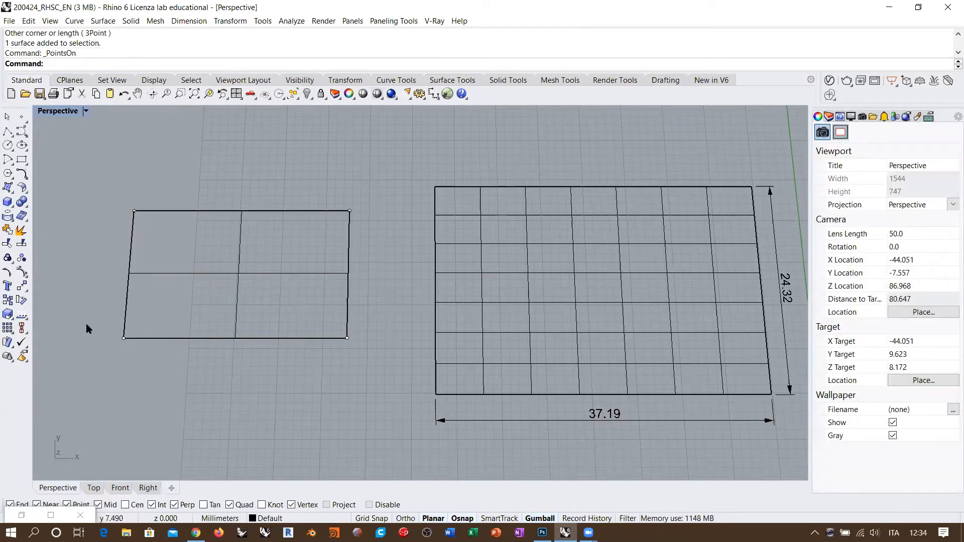
{"action": "left_click_drag", "start_coordinate": [109, 313], "coordinate": [209, 368]}
{"action": "left_click_drag", "start_coordinate": [297, 372], "coordinate": [390, 319]}
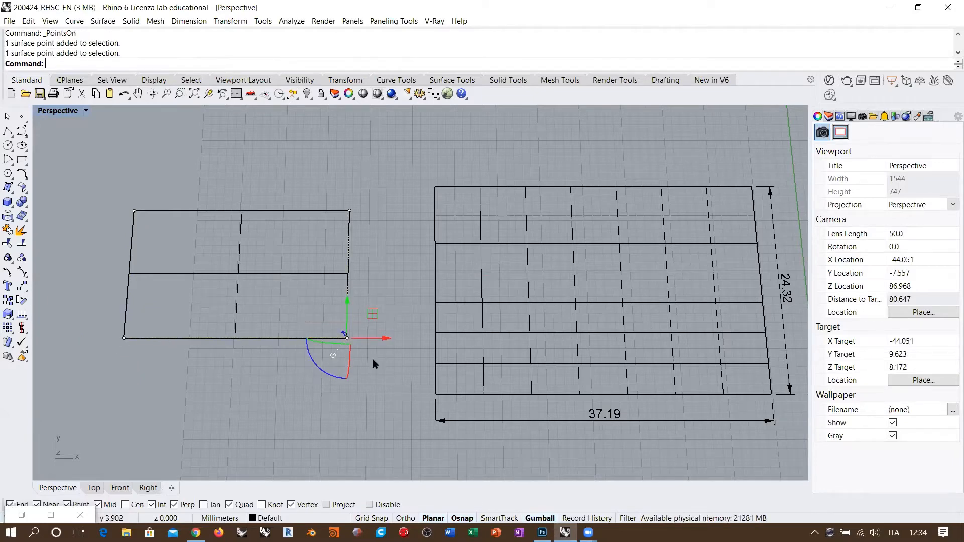
{"action": "left_click", "coordinate": [379, 373]}
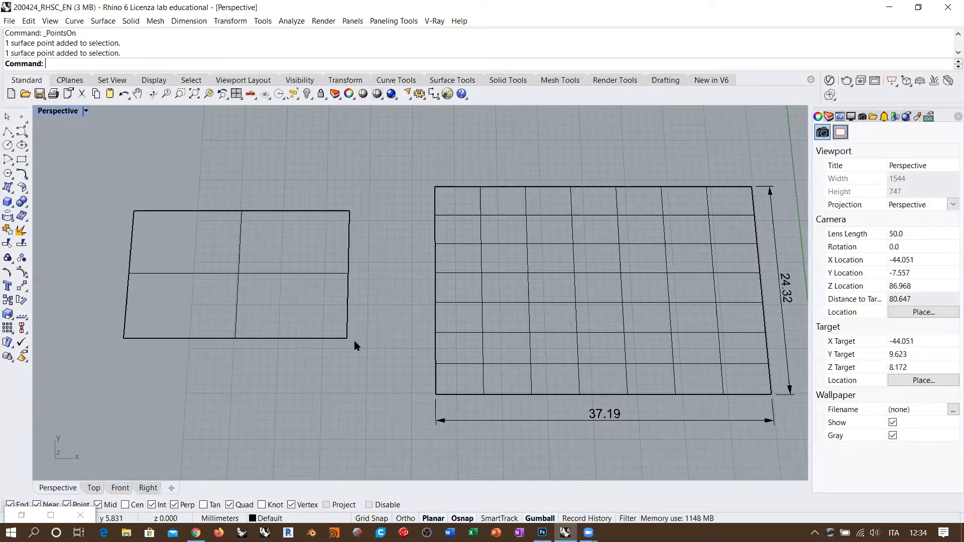
{"action": "left_click", "coordinate": [276, 276]}
{"action": "key", "text": "Delete"}
Step: Show the plane's control points, then scale down its 30 upper corner points opposite the origin and shift them toward the plane's centre
{"action": "scroll", "coordinate": [260, 332], "scroll_direction": "down", "scroll_amount": 1}
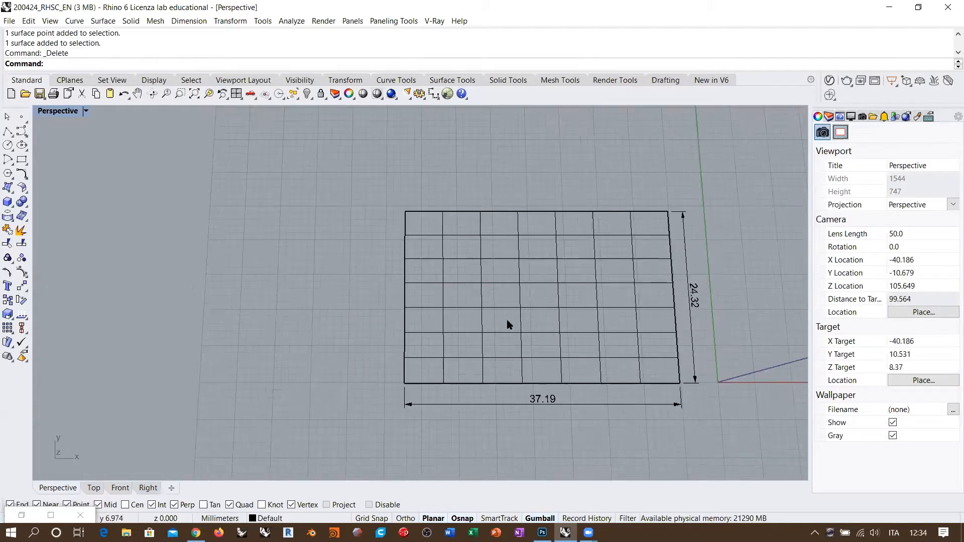
{"action": "scroll", "coordinate": [510, 323], "scroll_direction": "up", "scroll_amount": 1}
{"action": "left_click", "coordinate": [460, 288]}
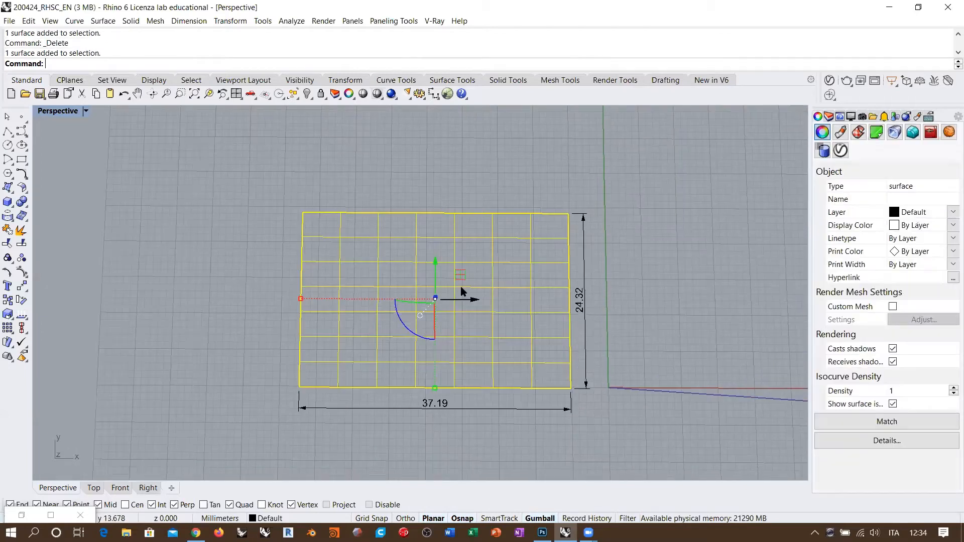
{"action": "key", "text": "F10"}
{"action": "right_click_drag", "start_coordinate": [477, 301], "coordinate": [477, 307]}
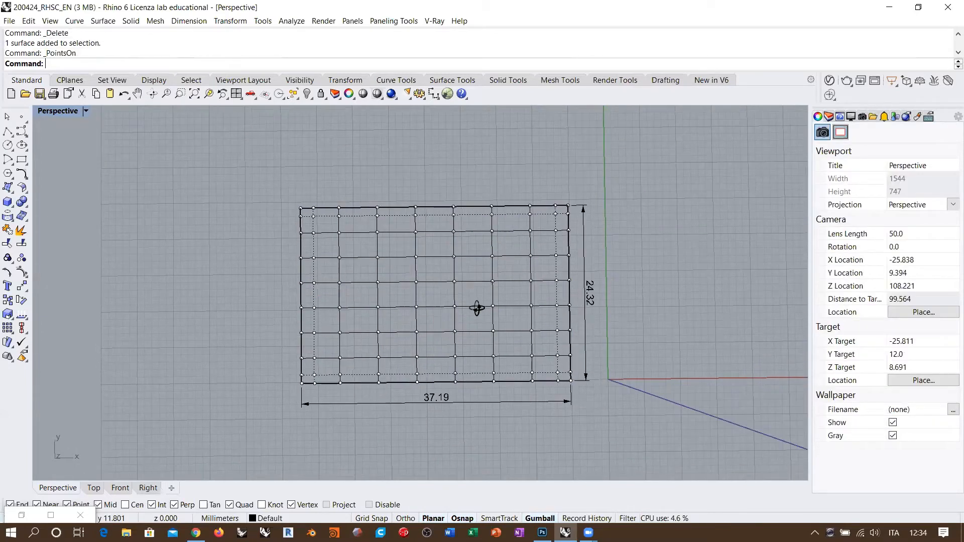
{"action": "left_click_drag", "start_coordinate": [271, 190], "coordinate": [432, 313]}
{"action": "right_click_drag", "start_coordinate": [432, 314], "coordinate": [445, 323]}
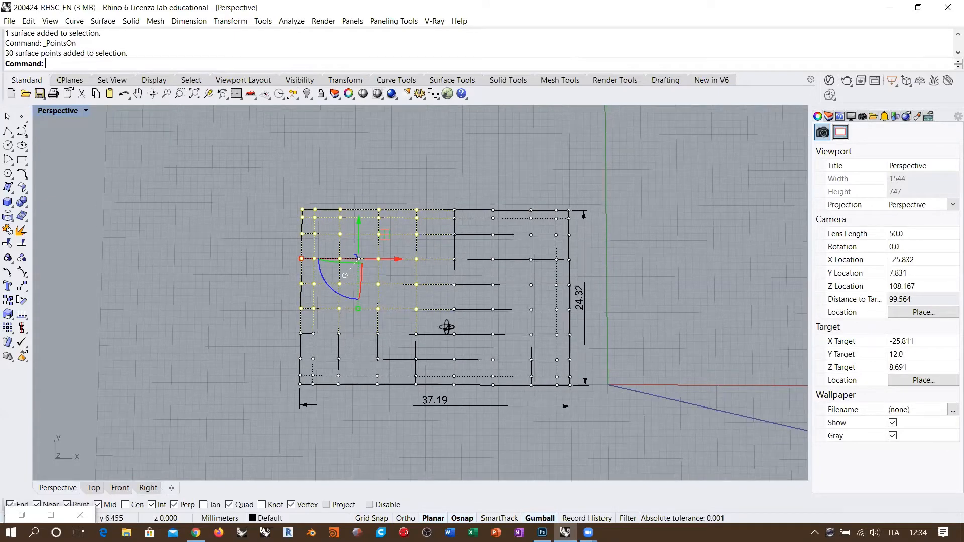
{"action": "left_click_drag", "start_coordinate": [311, 264], "coordinate": [323, 264]}
{"action": "left_click_drag", "start_coordinate": [385, 236], "coordinate": [420, 258]}
{"action": "left_click", "coordinate": [465, 290]}
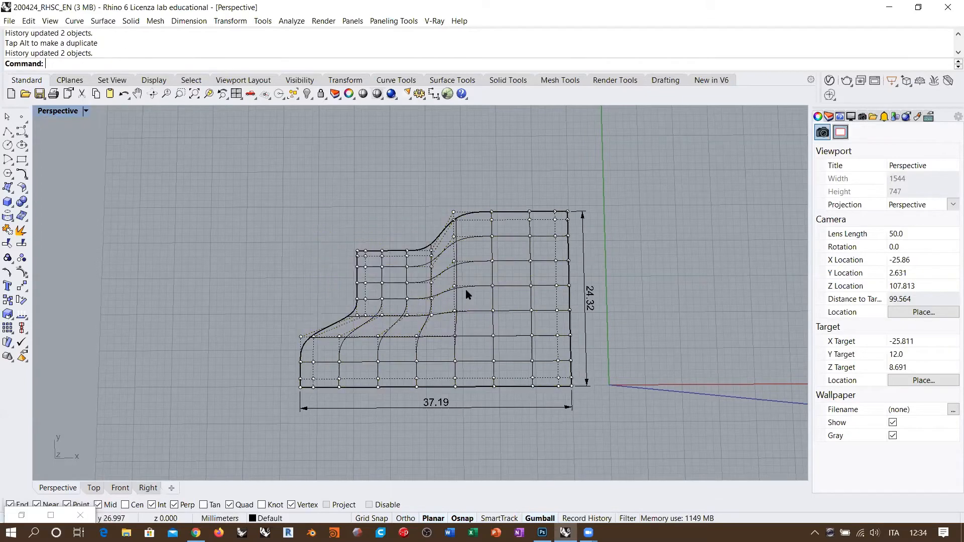
{"action": "right_click_drag", "start_coordinate": [506, 309], "coordinate": [495, 296], "text": "shift"}
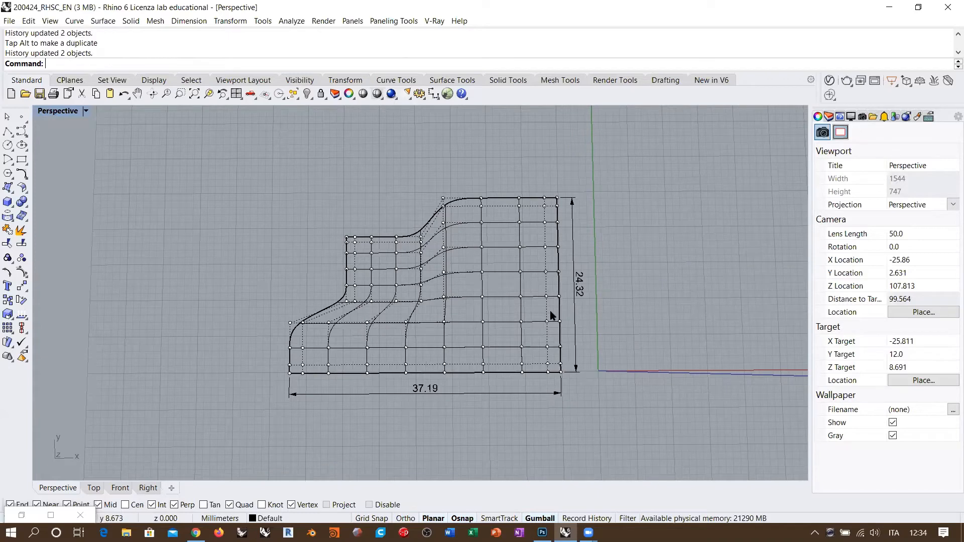
{"action": "key", "text": "Escape"}
Step: Dimension the vertical distance from the deformed surface's lower corner farthest from the origin to its displaced upper corner
{"action": "right_click_drag", "start_coordinate": [564, 323], "coordinate": [510, 327], "text": "shift"}
{"action": "right_click_drag", "start_coordinate": [480, 297], "coordinate": [479, 312]}
{"action": "scroll", "coordinate": [476, 313], "scroll_direction": "up", "scroll_amount": 2}
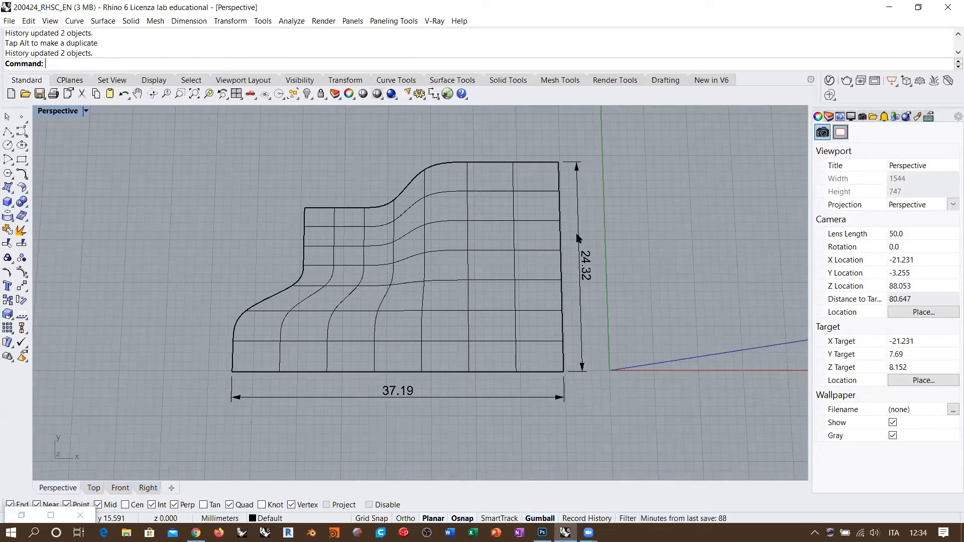
{"action": "left_click", "coordinate": [433, 95]}
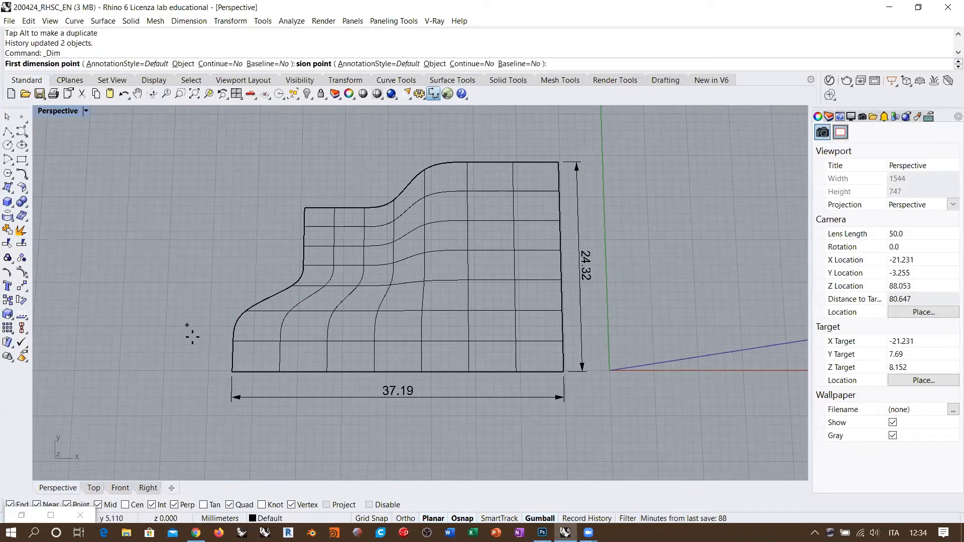
{"action": "left_click", "coordinate": [227, 368]}
{"action": "left_click", "coordinate": [304, 207]}
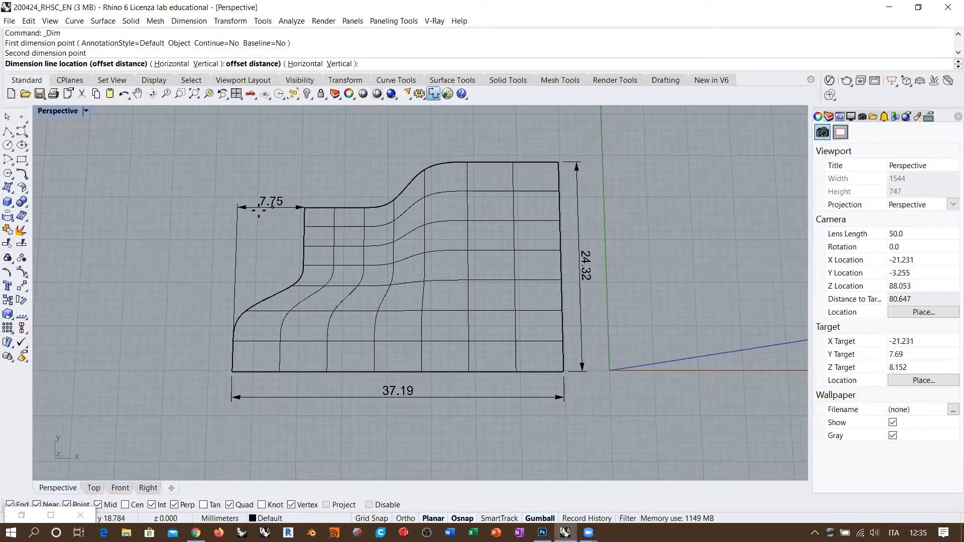
{"action": "left_click", "coordinate": [200, 253]}
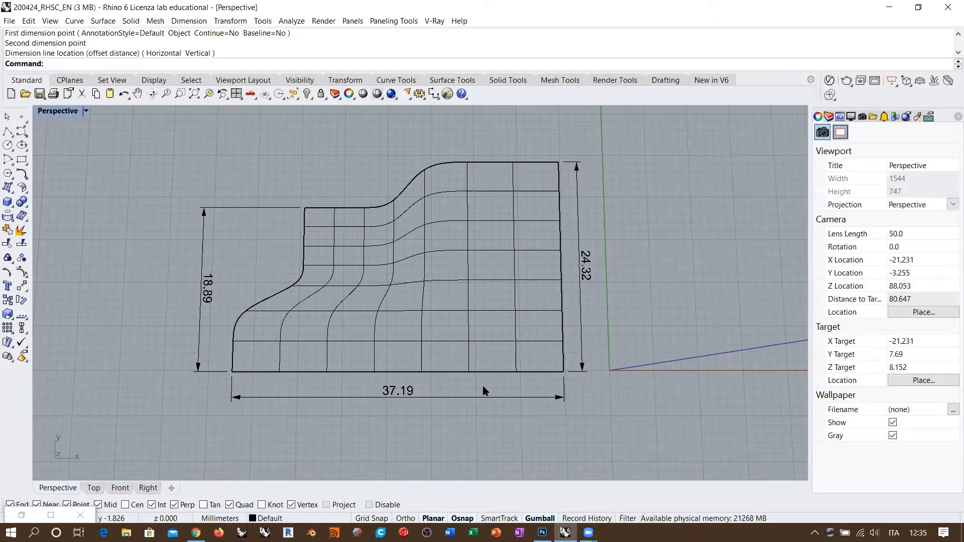
Step: Dimension the horizontal distance between the displaced upper corner and the opposite upper corner, placing the dimension above the surface
{"action": "key", "text": "Return"}
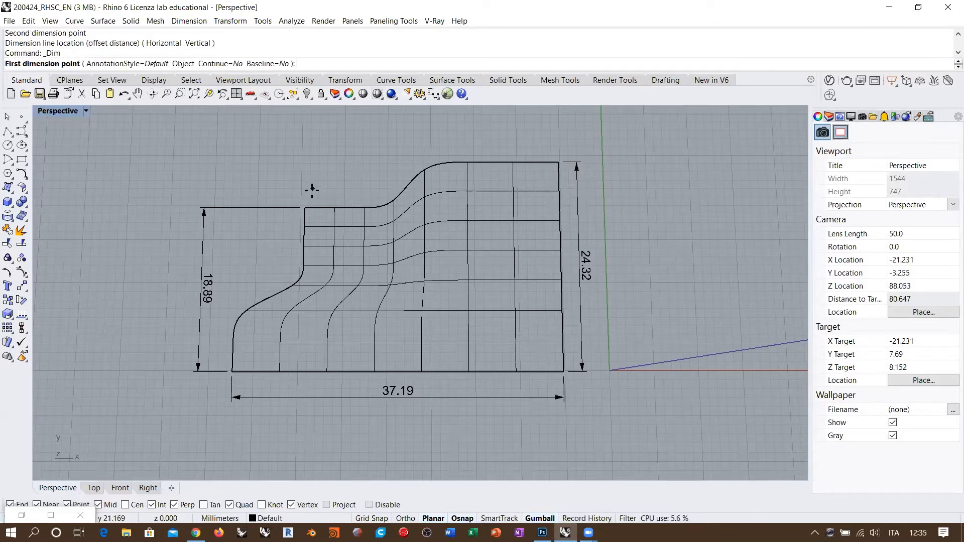
{"action": "left_click", "coordinate": [306, 199]}
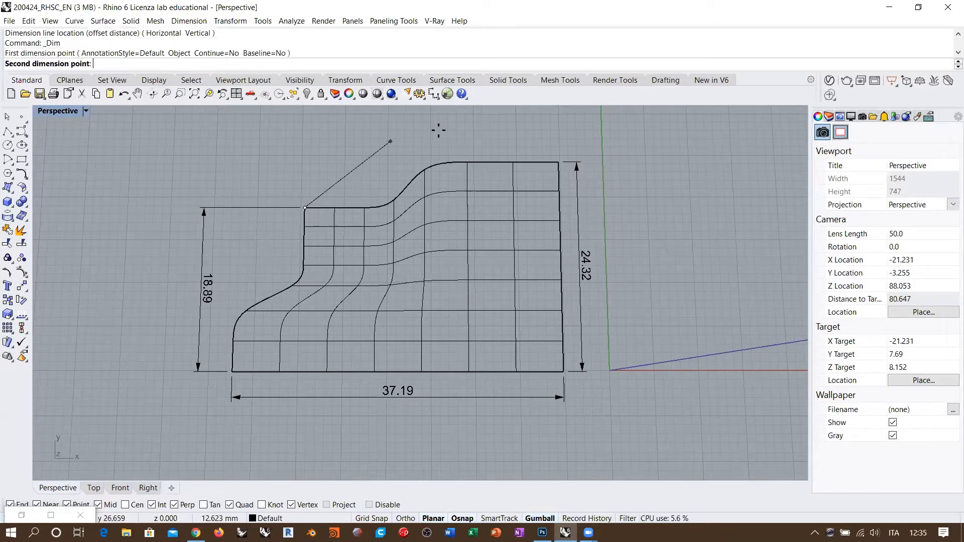
{"action": "left_click", "coordinate": [557, 162]}
{"action": "left_click", "coordinate": [507, 133]}
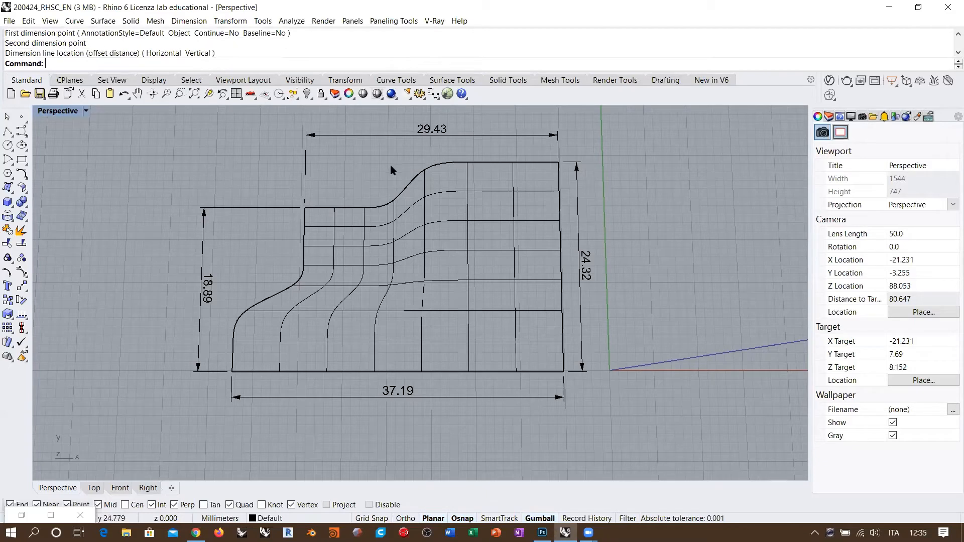
Step: Check the deformed surface's U and V domain limits in its object description against the four dimensions
{"action": "left_click", "coordinate": [400, 242]}
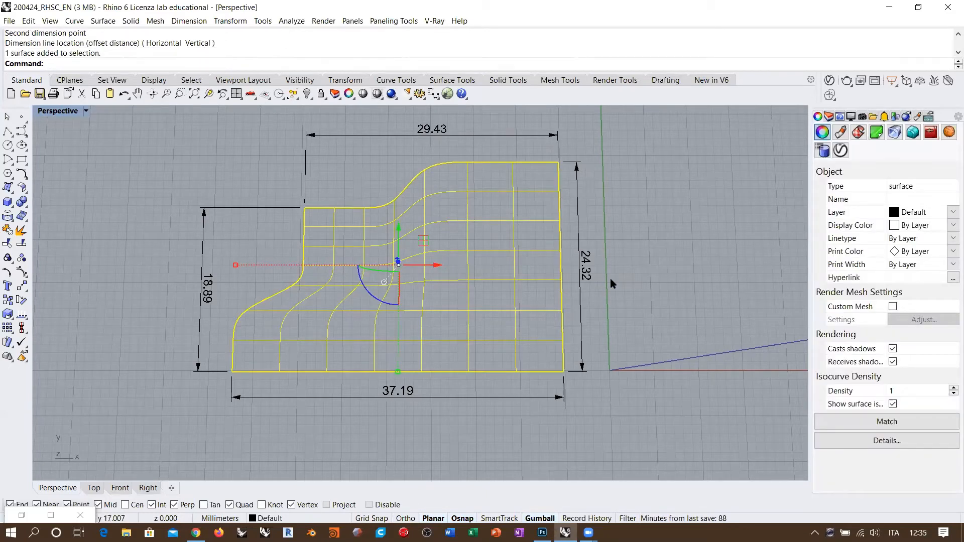
{"action": "left_click", "coordinate": [866, 441]}
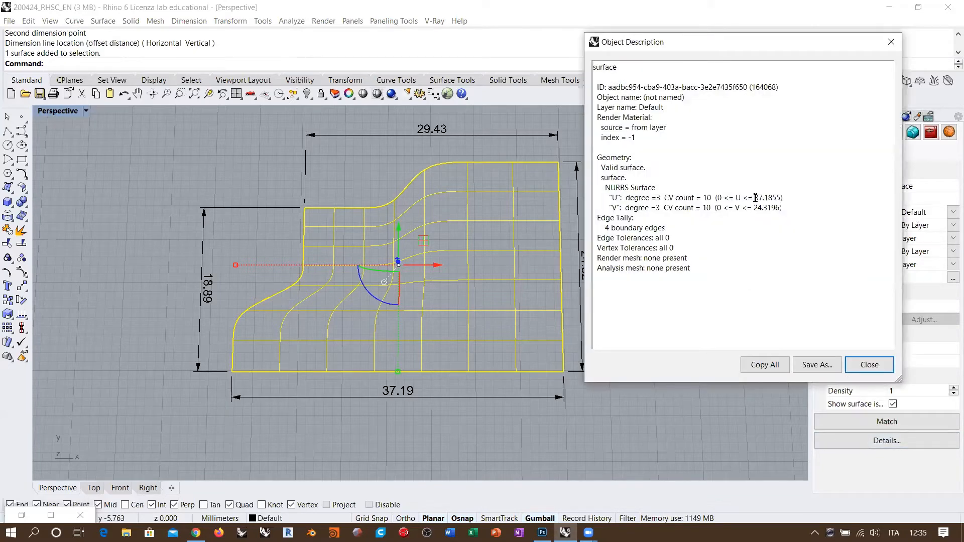
{"action": "left_click_drag", "start_coordinate": [755, 198], "coordinate": [761, 198]}
{"action": "left_click", "coordinate": [759, 207]}
{"action": "left_click", "coordinate": [869, 365]}
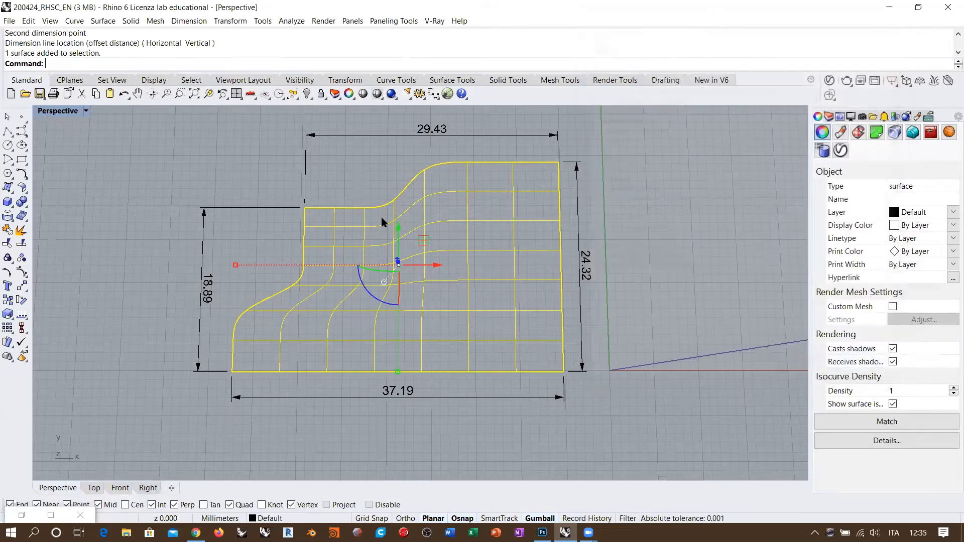
{"action": "left_click", "coordinate": [242, 172]}
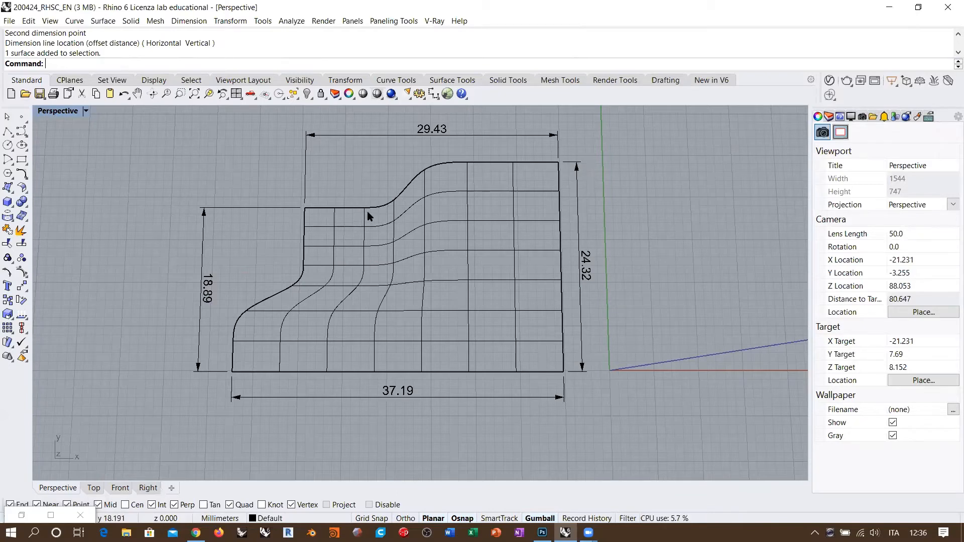
Step: Show the deformed surface's control points, pick the displaced corner group for inspection, and hide the points again
{"action": "left_click", "coordinate": [332, 226]}
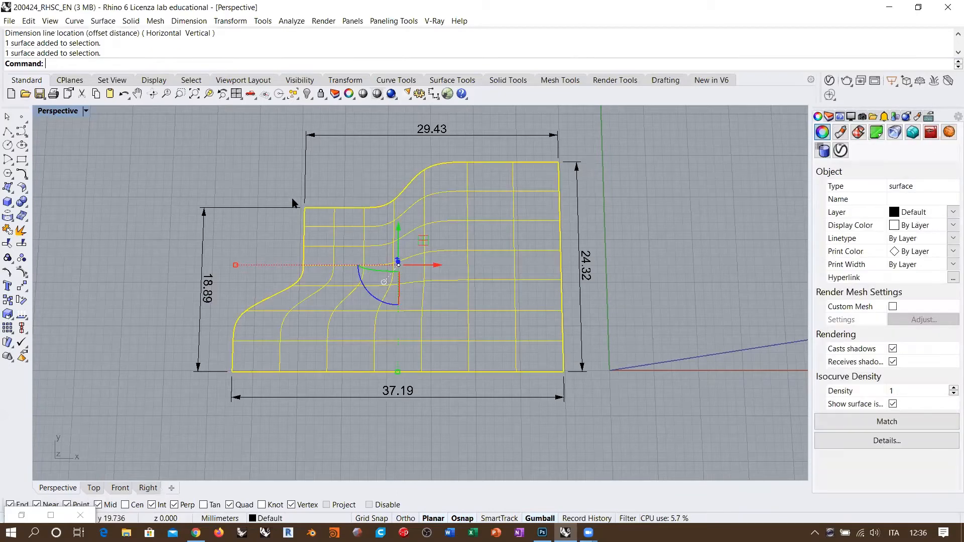
{"action": "key", "text": "F10"}
{"action": "left_click_drag", "start_coordinate": [271, 189], "coordinate": [411, 290]}
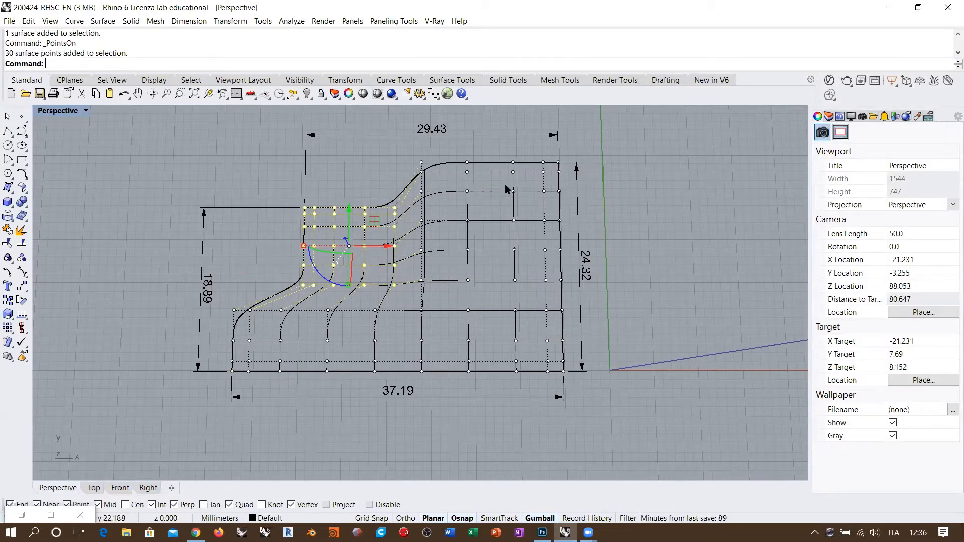
{"action": "left_click", "coordinate": [245, 159]}
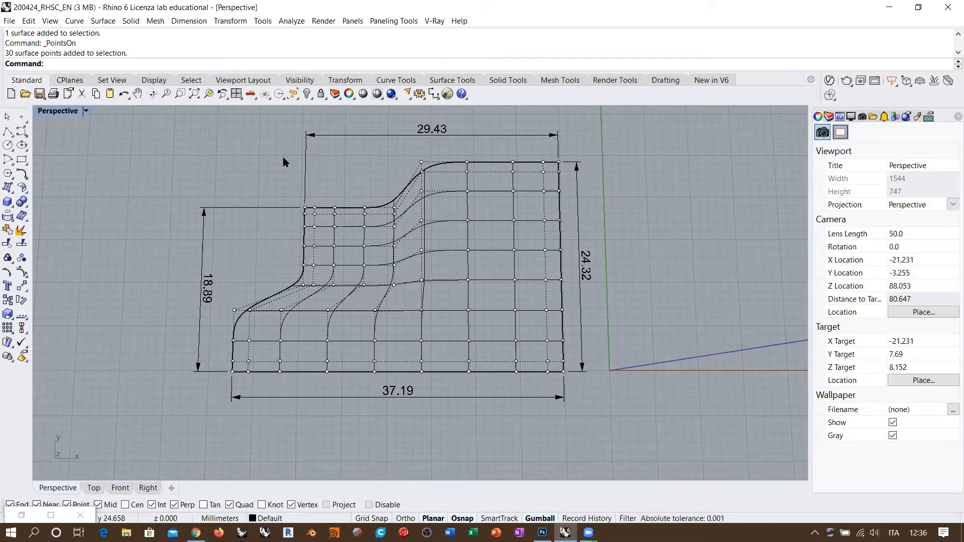
{"action": "key", "text": "Escape"}
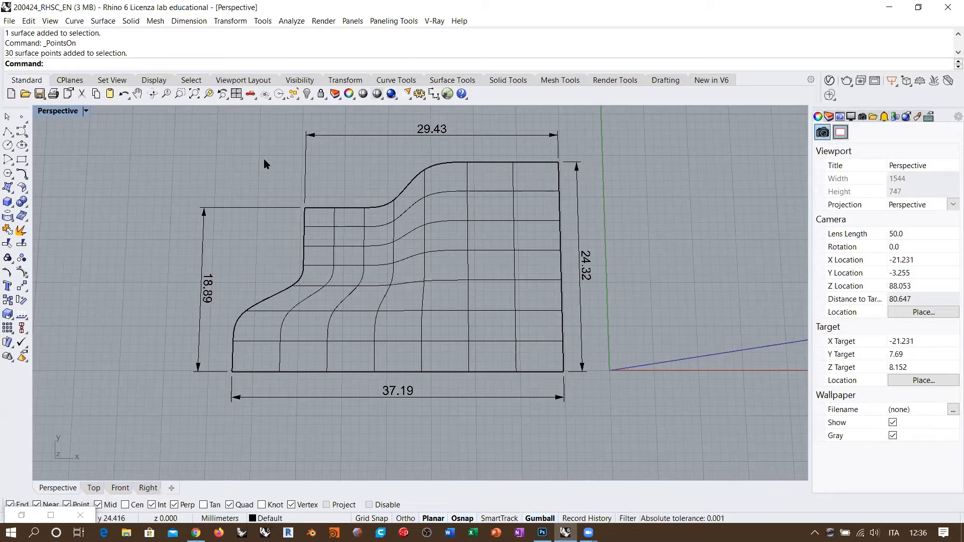
Step: Turn off the isocurve display of the deformed surface and deselect it
{"action": "left_click", "coordinate": [441, 246]}
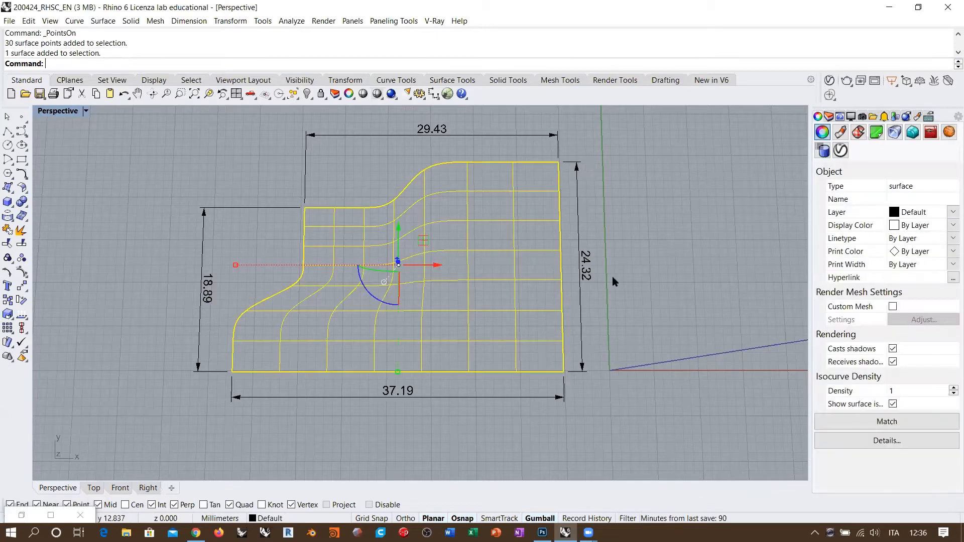
{"action": "left_click", "coordinate": [894, 404]}
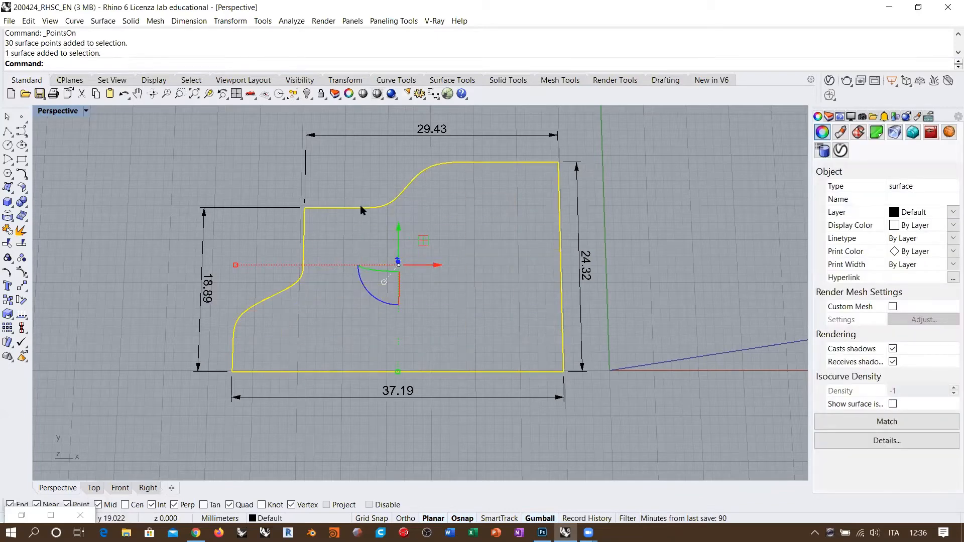
{"action": "left_click", "coordinate": [637, 208]}
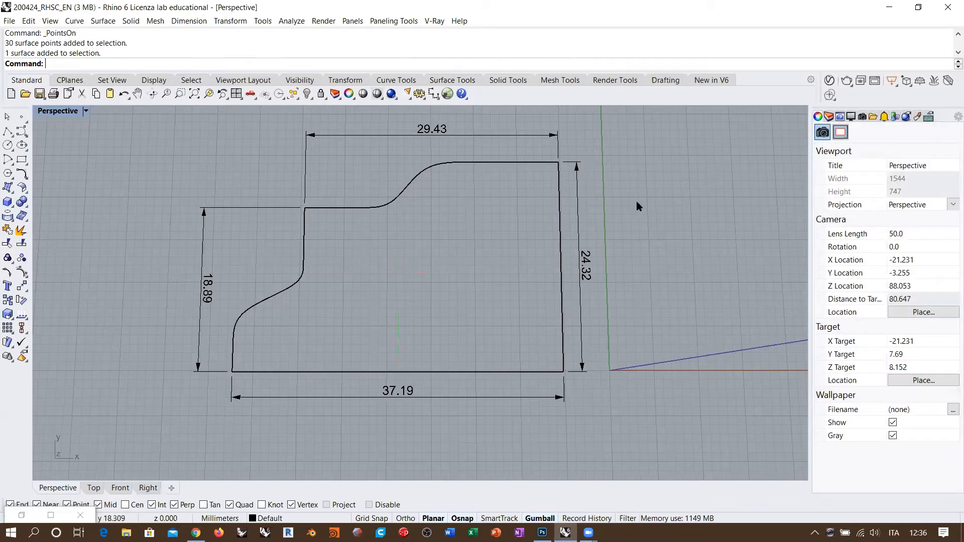
Step: Preview isocurves across the deformed surface with Extract Isocurve, first in the U and then the V direction, and end the command
{"action": "left_click", "coordinate": [7, 216]}
{"action": "left_click", "coordinate": [92, 219]}
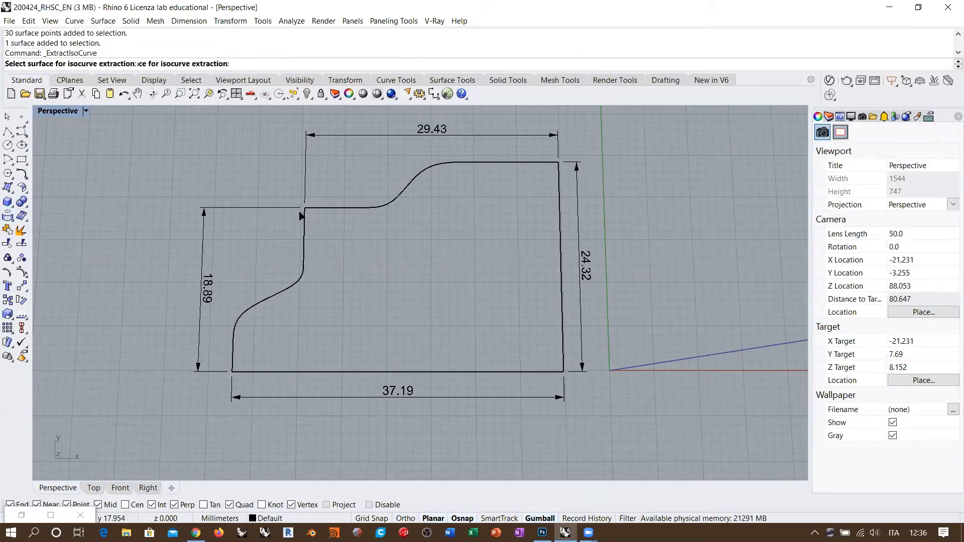
{"action": "left_click", "coordinate": [457, 164]}
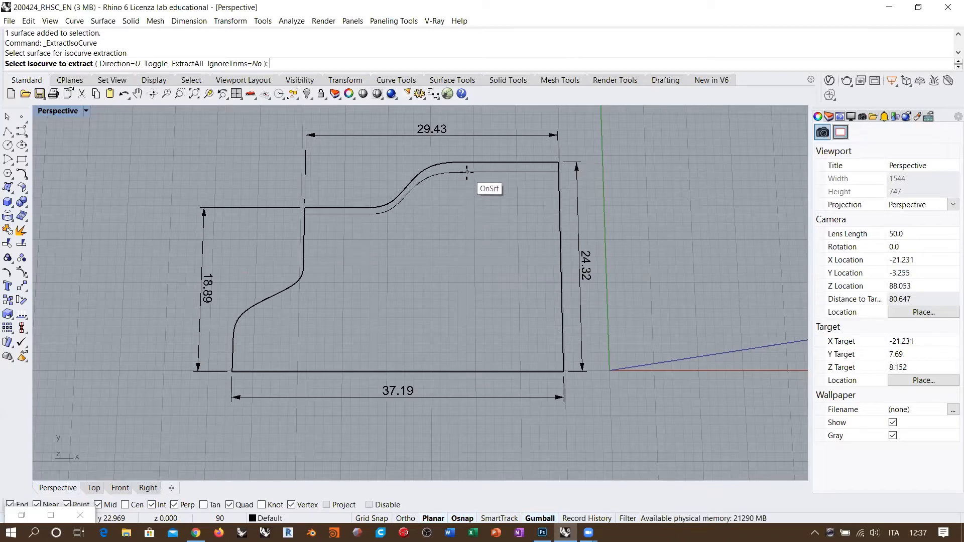
{"action": "left_click", "coordinate": [155, 64]}
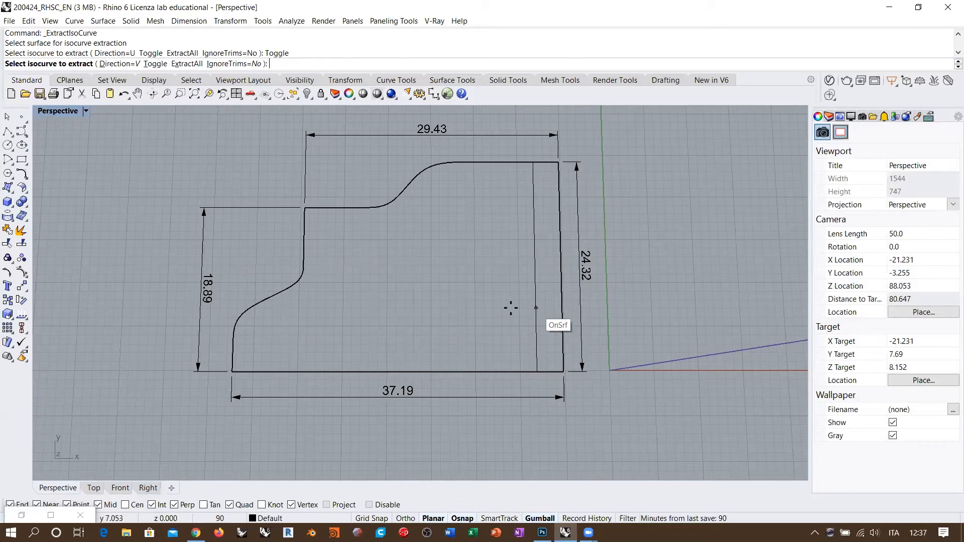
{"action": "key", "text": "Return"}
Step: Examine the deformed surface's control points with its isocurves hidden, then turn the points off
{"action": "left_click", "coordinate": [411, 186]}
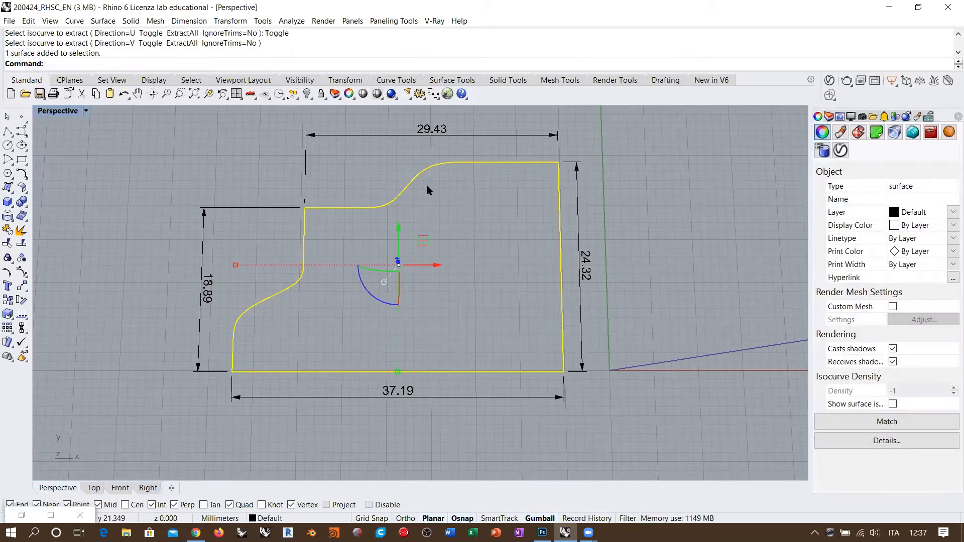
{"action": "key", "text": "F10"}
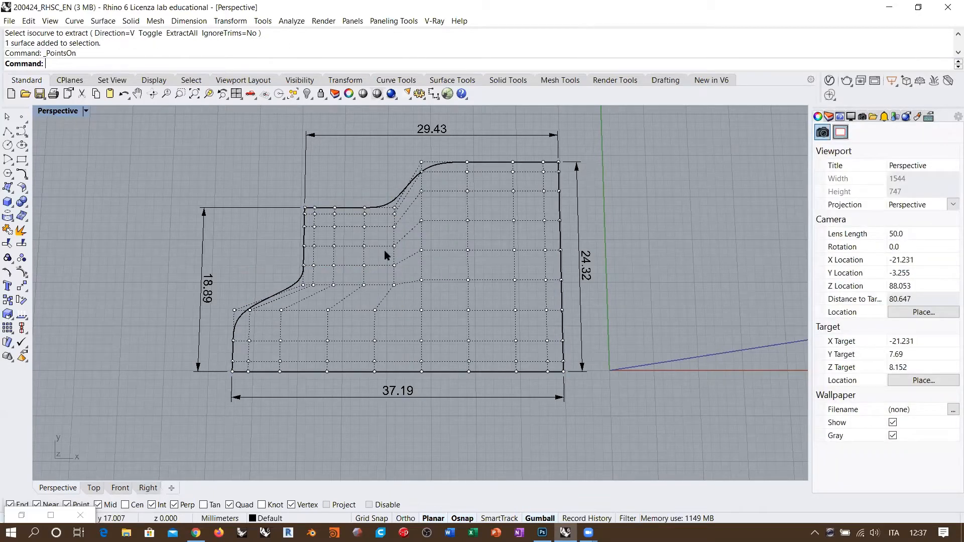
{"action": "right_click_drag", "start_coordinate": [448, 266], "coordinate": [271, 243], "text": "shift"}
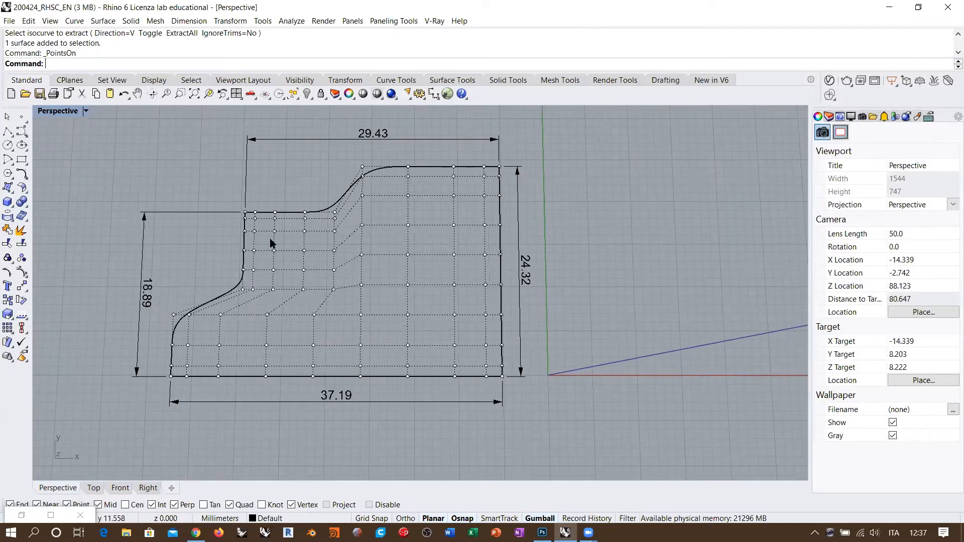
{"action": "key", "text": "Escape"}
{"action": "scroll", "coordinate": [298, 234], "scroll_direction": "down", "scroll_amount": 2}
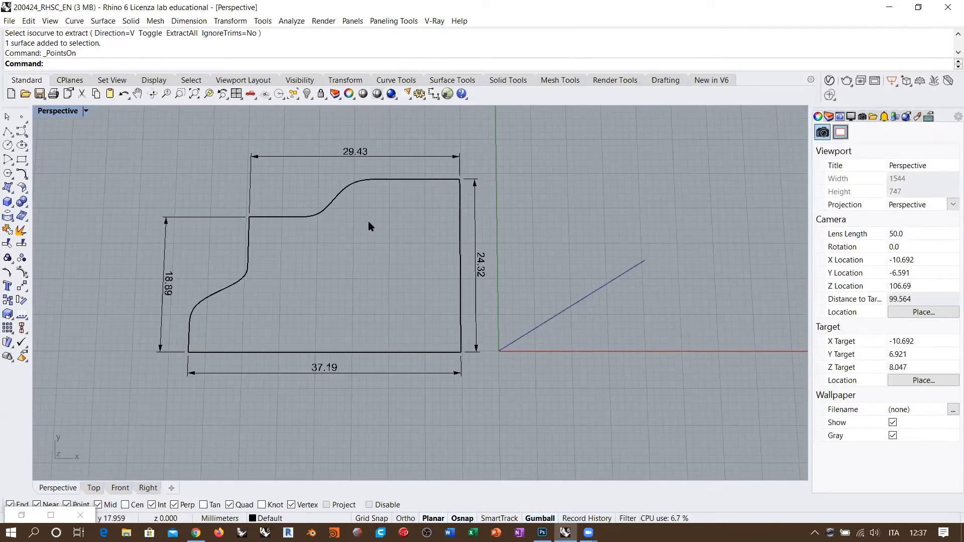
Step: Turn the deformed surface's isocurve display back on and show its control points
{"action": "left_click", "coordinate": [341, 193]}
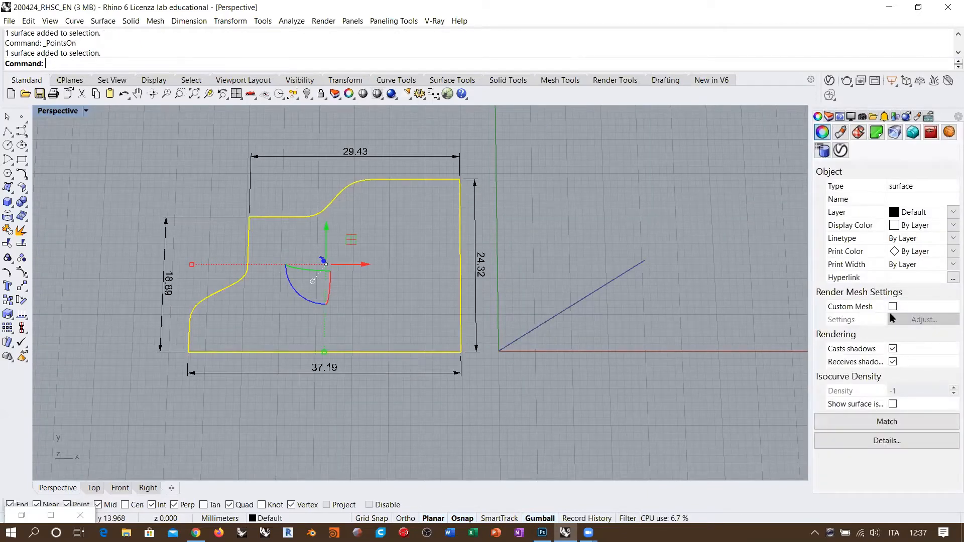
{"action": "left_click", "coordinate": [893, 404]}
{"action": "key", "text": "F10"}
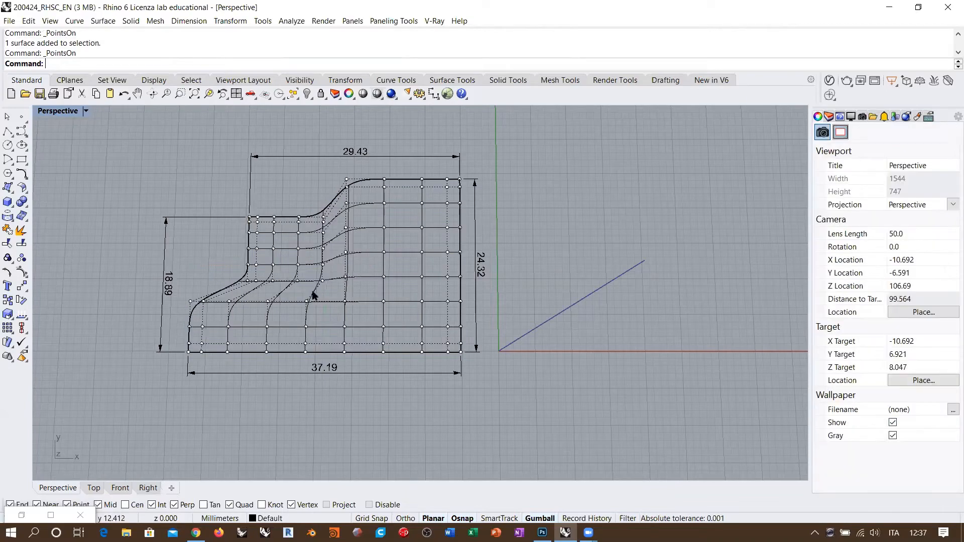
Step: Raise the 30 displaced corner control points vertically above the construction plane to bend the surface in 3D
{"action": "mouse_move", "coordinate": [314, 263]}
{"action": "right_mouse_down"}
{"action": "mouse_move", "coordinate": [250, 245]}
{"action": "mouse_move", "coordinate": [302, 192]}
{"action": "mouse_move", "coordinate": [323, 267]}
{"action": "right_mouse_up"}
{"action": "right_click_drag", "start_coordinate": [312, 362], "coordinate": [289, 296]}
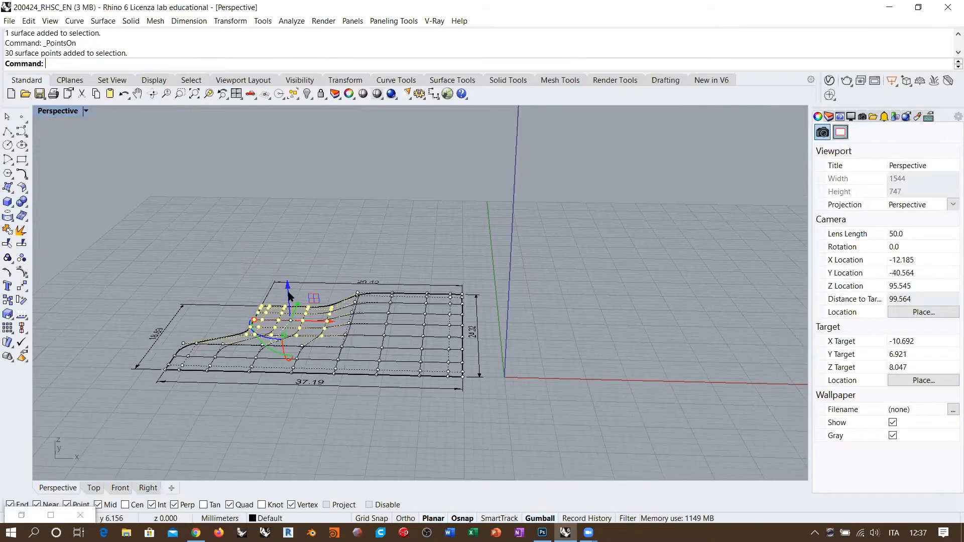
{"action": "left_click_drag", "start_coordinate": [286, 277], "coordinate": [279, 244]}
{"action": "left_click_drag", "start_coordinate": [386, 239], "coordinate": [452, 211]}
Step: Delete the two linear dimensions measuring the deformed back edge and the deformed slanted side of the surface
{"action": "right_click_drag", "start_coordinate": [452, 211], "coordinate": [403, 275]}
{"action": "right_click_drag", "start_coordinate": [372, 207], "coordinate": [331, 166]}
{"action": "left_click", "coordinate": [330, 166]}
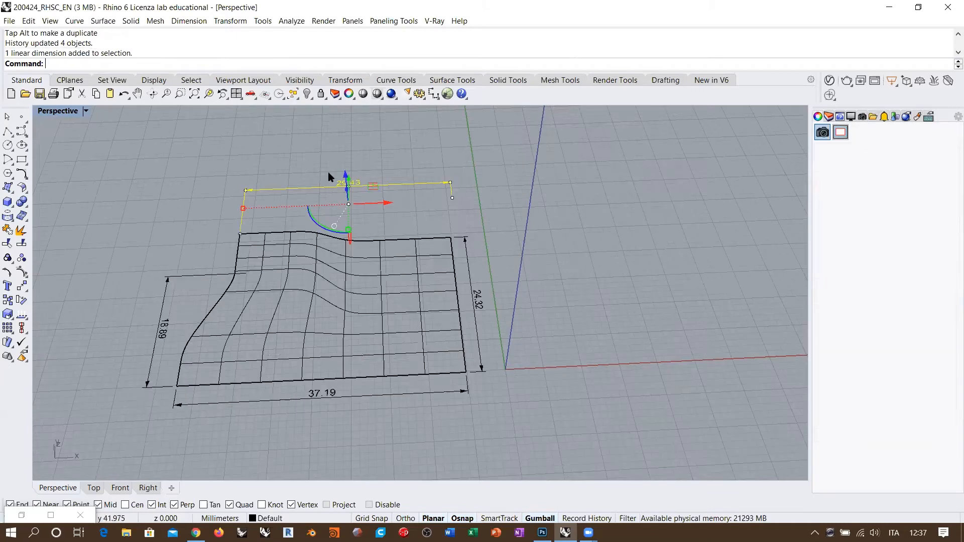
{"action": "key", "text": "Delete"}
{"action": "left_click", "coordinate": [194, 286]}
{"action": "key", "text": "Delete"}
{"action": "right_click_drag", "start_coordinate": [373, 245], "coordinate": [398, 273]}
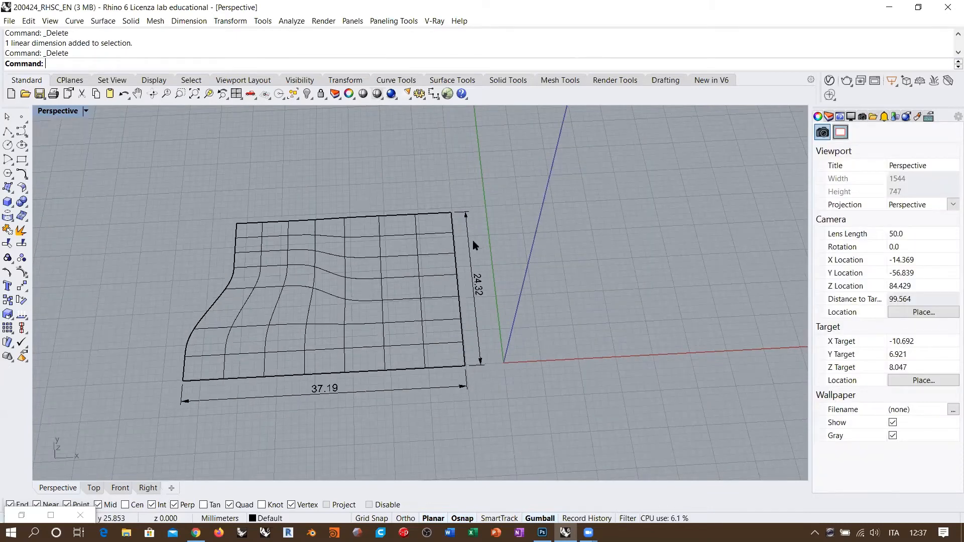
Step: Set the Perspective viewport's display mode to Shaded
{"action": "key", "text": "Home"}
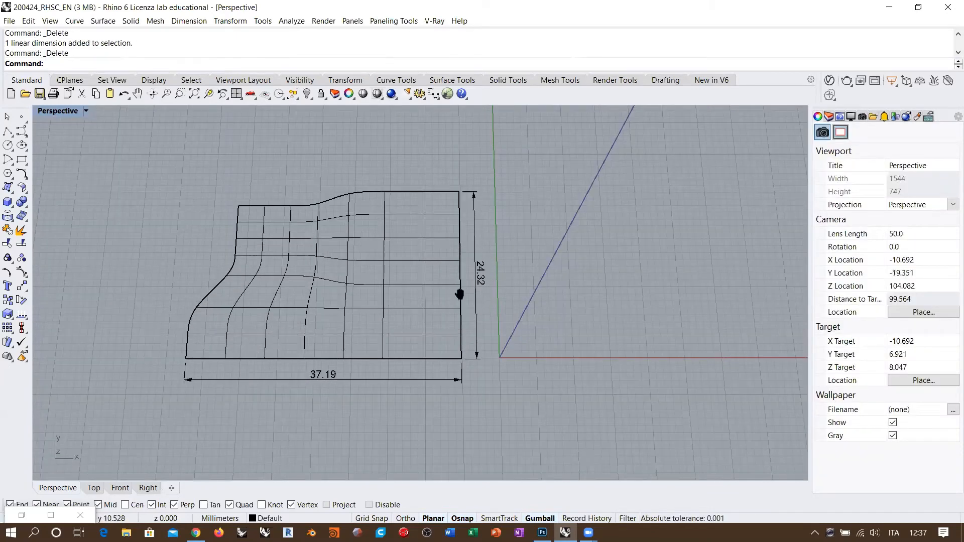
{"action": "mouse_move", "coordinate": [458, 291]}
{"action": "right_mouse_down"}
{"action": "mouse_move", "coordinate": [408, 208]}
{"action": "mouse_move", "coordinate": [416, 244]}
{"action": "mouse_move", "coordinate": [377, 291]}
{"action": "mouse_move", "coordinate": [278, 282]}
{"action": "right_mouse_up"}
{"action": "key", "text": "ctrl+alt+s"}
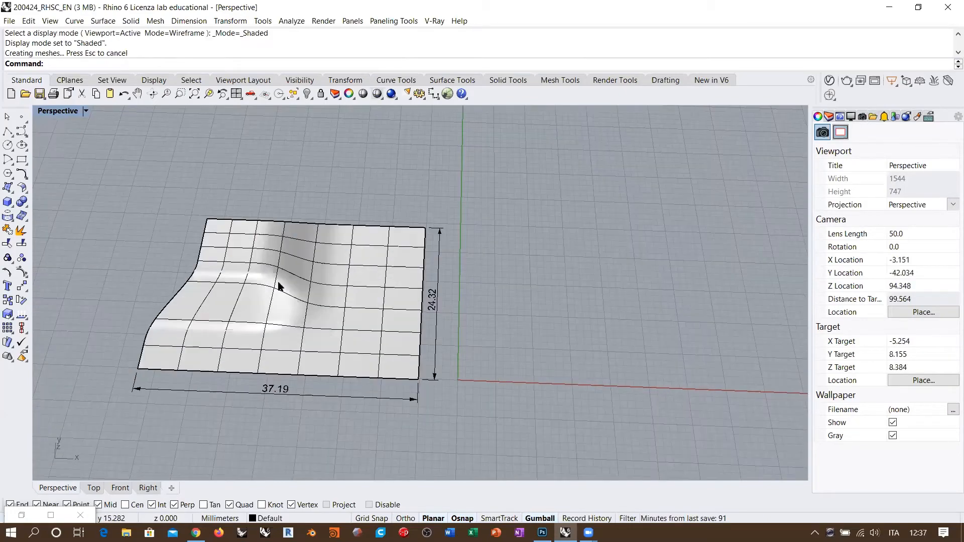
Step: Interpolate an open, winding curve on the bent surface, running from the raised area over the slope and looping back across the flat area
{"action": "scroll", "coordinate": [301, 288], "scroll_direction": "down", "scroll_amount": 2}
{"action": "mouse_move", "coordinate": [372, 314]}
{"action": "right_mouse_down"}
{"action": "mouse_move", "coordinate": [334, 321]}
{"action": "mouse_move", "coordinate": [323, 303]}
{"action": "mouse_move", "coordinate": [363, 266]}
{"action": "mouse_move", "coordinate": [382, 271]}
{"action": "right_mouse_up"}
{"action": "scroll", "coordinate": [323, 303], "scroll_direction": "up", "scroll_amount": 6}
{"action": "left_click", "coordinate": [21, 135]}
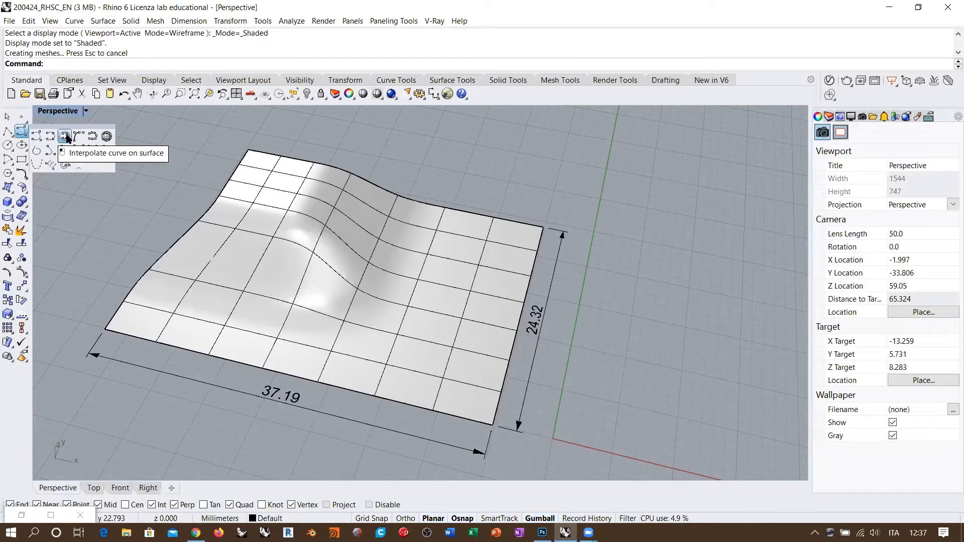
{"action": "left_click", "coordinate": [65, 136]}
{"action": "left_click", "coordinate": [409, 262]}
{"action": "right_click_drag", "start_coordinate": [409, 262], "coordinate": [216, 328]}
{"action": "left_click", "coordinate": [212, 325]}
{"action": "left_click", "coordinate": [282, 361]}
{"action": "left_click", "coordinate": [272, 283]}
{"action": "left_click", "coordinate": [299, 303]}
{"action": "left_click", "coordinate": [226, 248]}
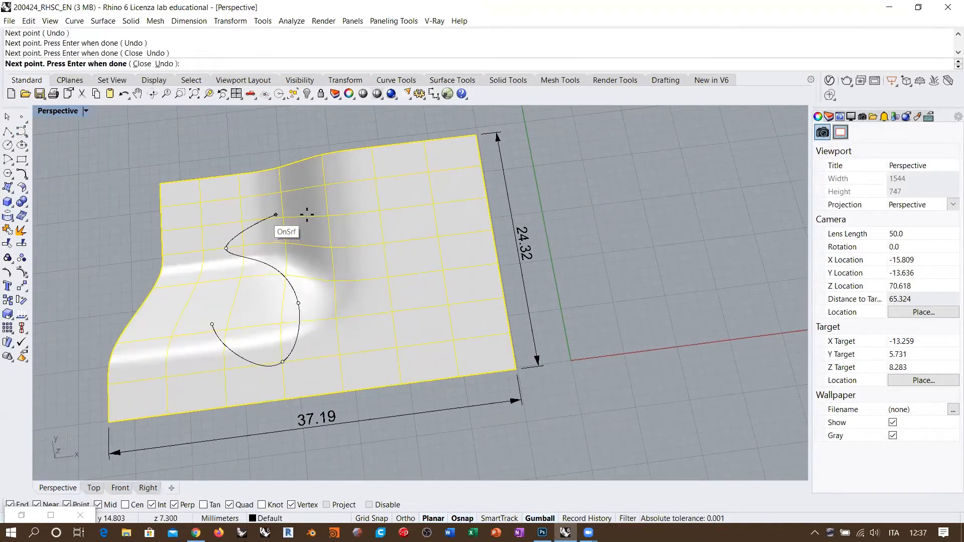
{"action": "left_click", "coordinate": [284, 217]}
{"action": "left_click", "coordinate": [332, 247]}
{"action": "left_click", "coordinate": [372, 276]}
{"action": "left_click", "coordinate": [391, 190]}
{"action": "left_click", "coordinate": [458, 256]}
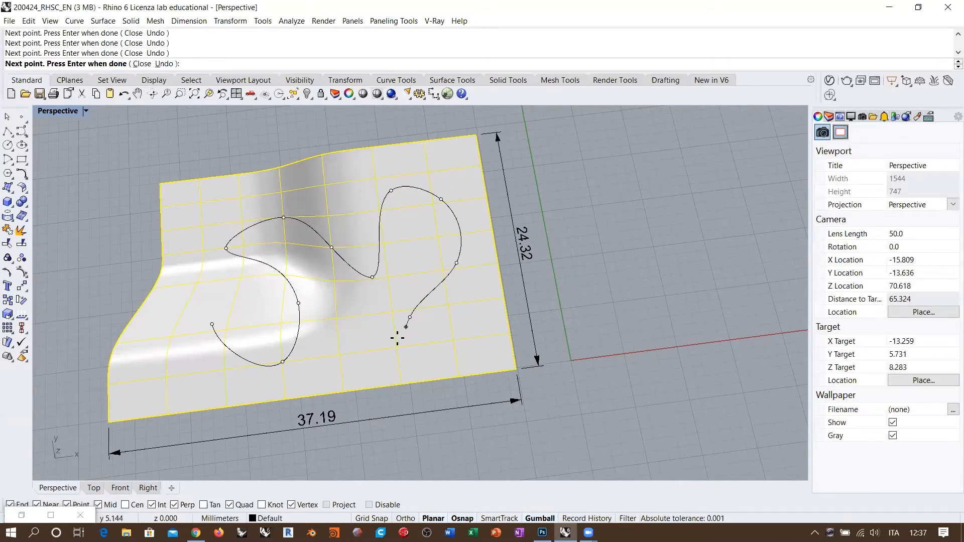
{"action": "left_click", "coordinate": [356, 341]}
{"action": "key", "text": "Return"}
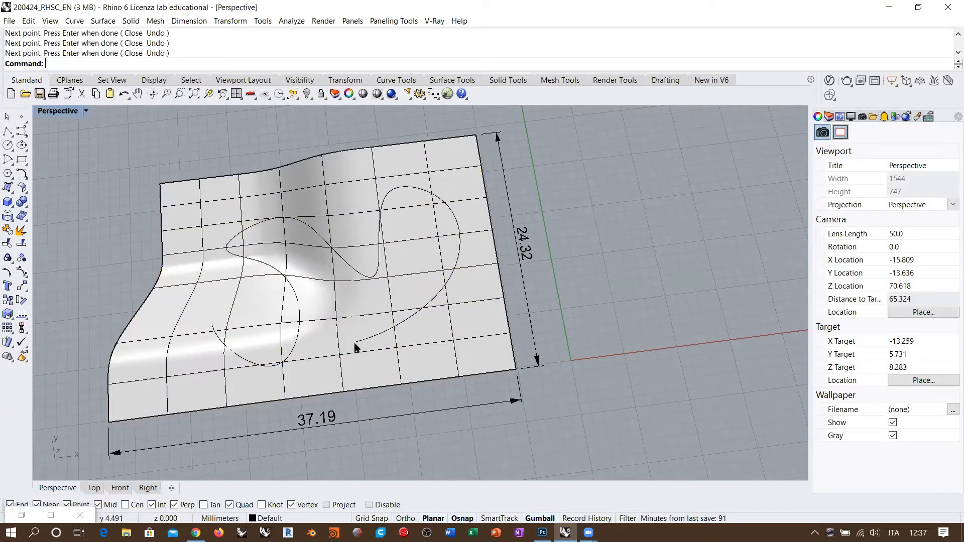
Step: Inspect how the open curve follows the bent surface and delete the curve
{"action": "left_click", "coordinate": [229, 518]}
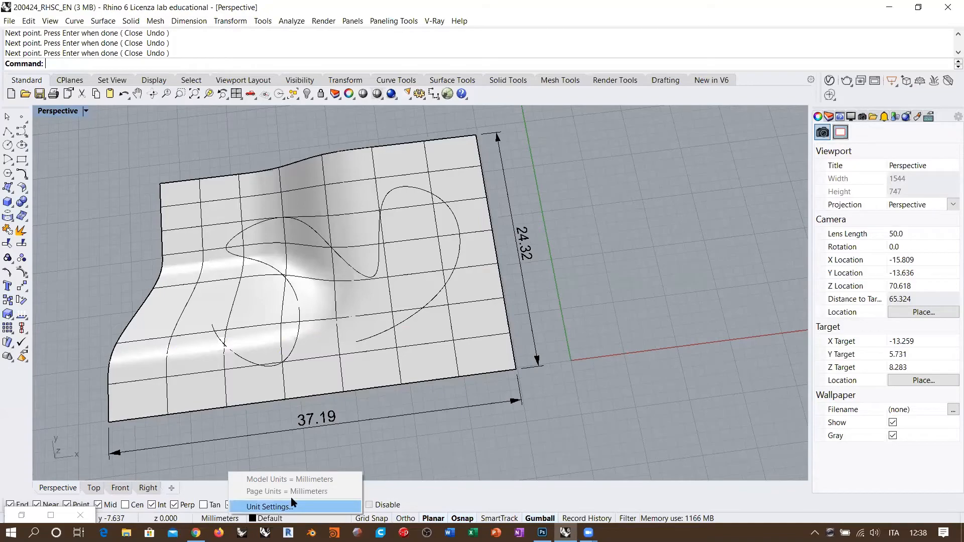
{"action": "right_click_drag", "start_coordinate": [415, 338], "coordinate": [387, 308]}
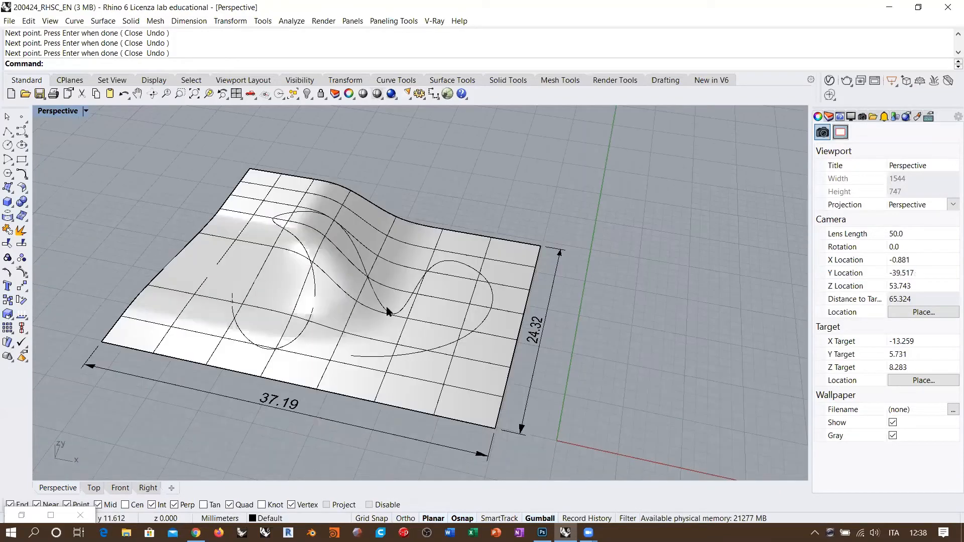
{"action": "left_click", "coordinate": [387, 310]}
{"action": "right_click_drag", "start_coordinate": [274, 285], "coordinate": [313, 320]}
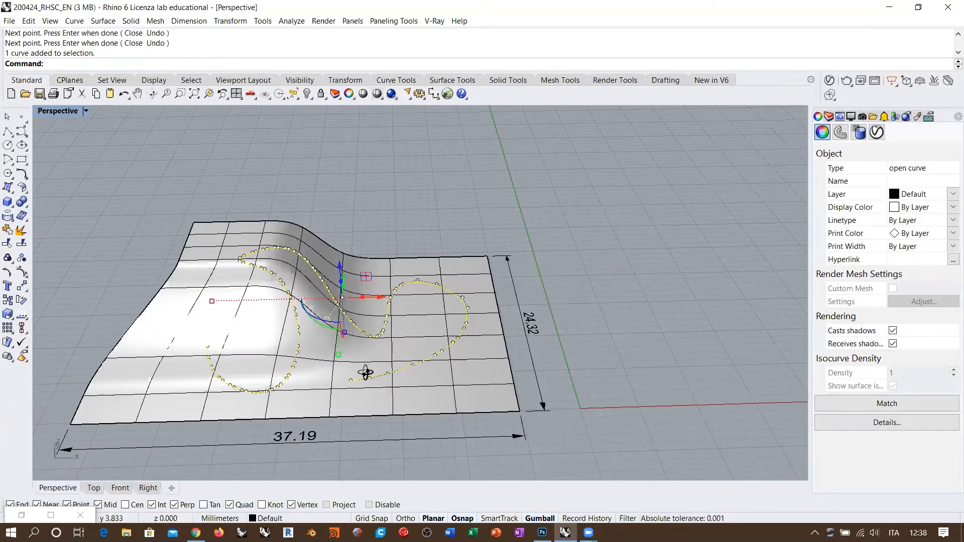
{"action": "mouse_move", "coordinate": [365, 372]}
{"action": "right_mouse_down"}
{"action": "mouse_move", "coordinate": [408, 329]}
{"action": "mouse_move", "coordinate": [564, 308]}
{"action": "mouse_move", "coordinate": [359, 387]}
{"action": "mouse_move", "coordinate": [362, 372]}
{"action": "mouse_move", "coordinate": [360, 384]}
{"action": "right_mouse_up"}
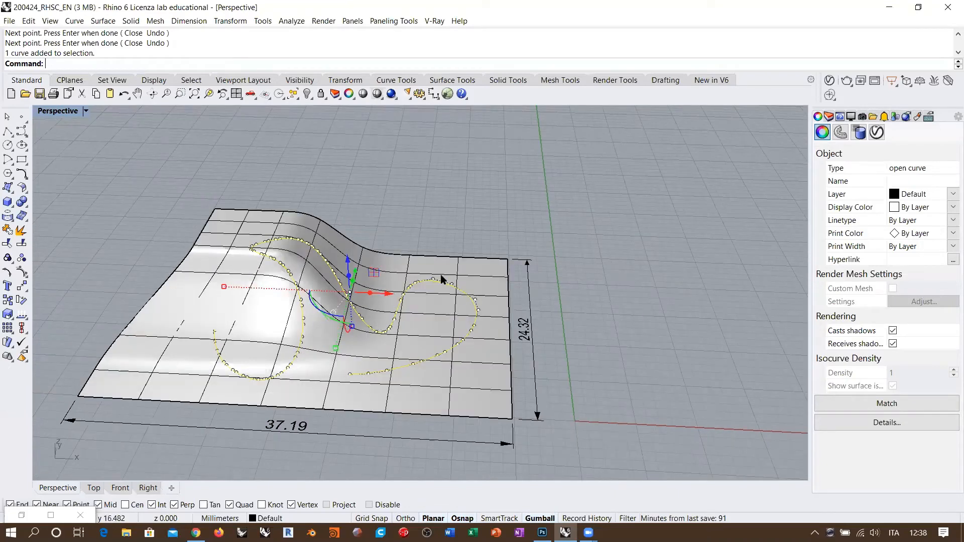
{"action": "key", "text": "Delete"}
Step: Try a closed, winding interpolated curve across the surface's raised, sloped and flat areas, and undo it
{"action": "right_click_drag", "start_coordinate": [376, 286], "coordinate": [387, 267]}
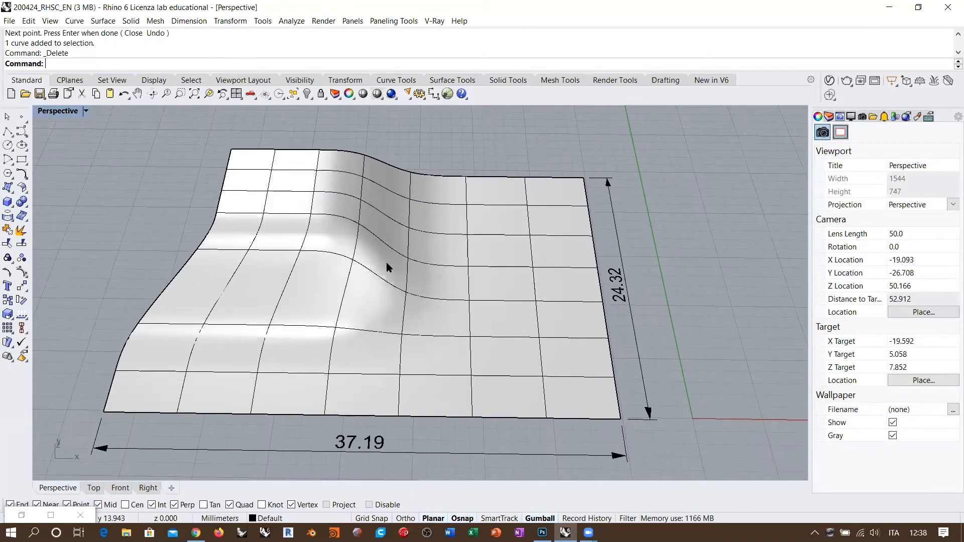
{"action": "left_click", "coordinate": [17, 134]}
{"action": "left_click", "coordinate": [65, 137]}
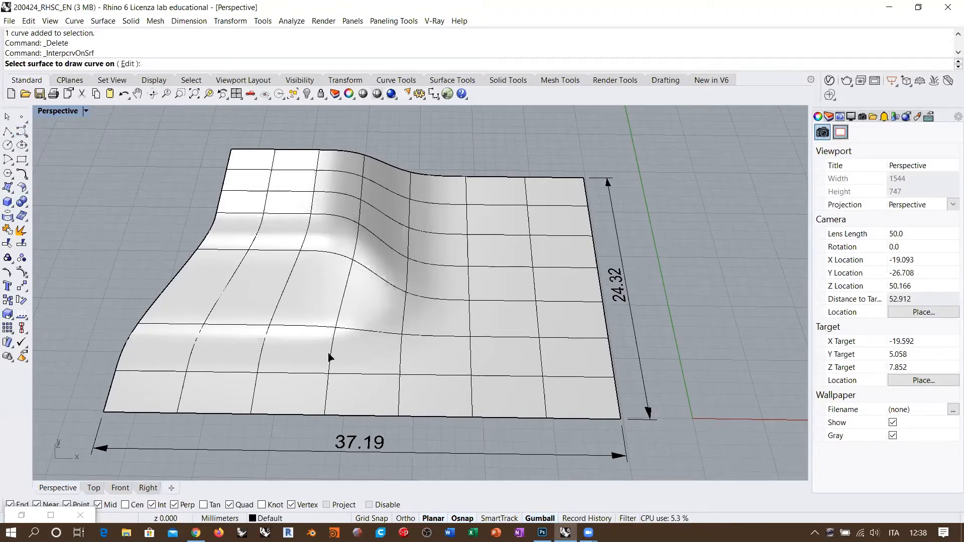
{"action": "left_click", "coordinate": [354, 353]}
{"action": "left_click", "coordinate": [292, 353]}
{"action": "left_click", "coordinate": [321, 313]}
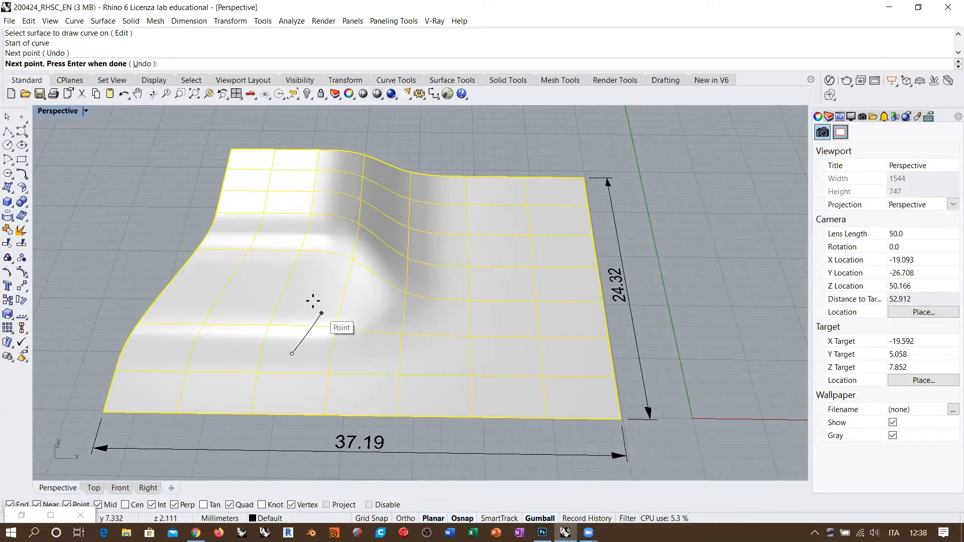
{"action": "left_click", "coordinate": [294, 268]}
{"action": "left_click", "coordinate": [338, 226]}
{"action": "left_click", "coordinate": [378, 258]}
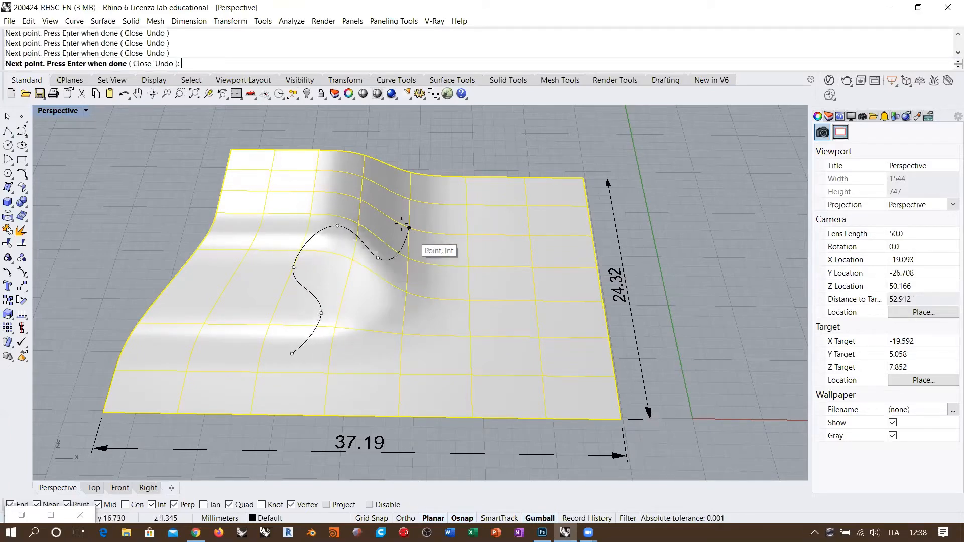
{"action": "left_click", "coordinate": [409, 228]}
{"action": "left_click", "coordinate": [349, 211]}
{"action": "left_click", "coordinate": [351, 184]}
{"action": "left_click", "coordinate": [397, 199]}
{"action": "left_click", "coordinate": [467, 204]}
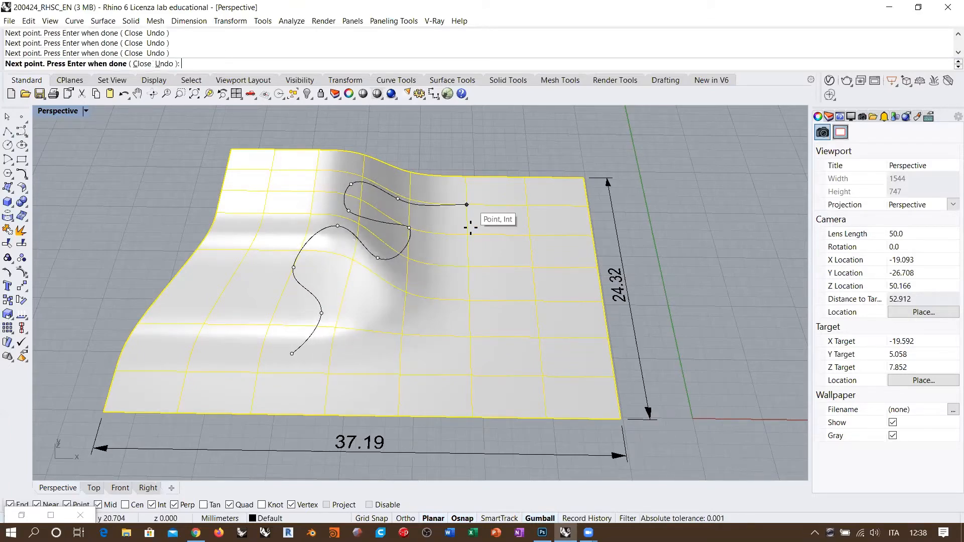
{"action": "left_click", "coordinate": [448, 261]}
{"action": "left_click", "coordinate": [505, 320]}
{"action": "left_click", "coordinate": [437, 367]}
{"action": "left_click", "coordinate": [329, 381]}
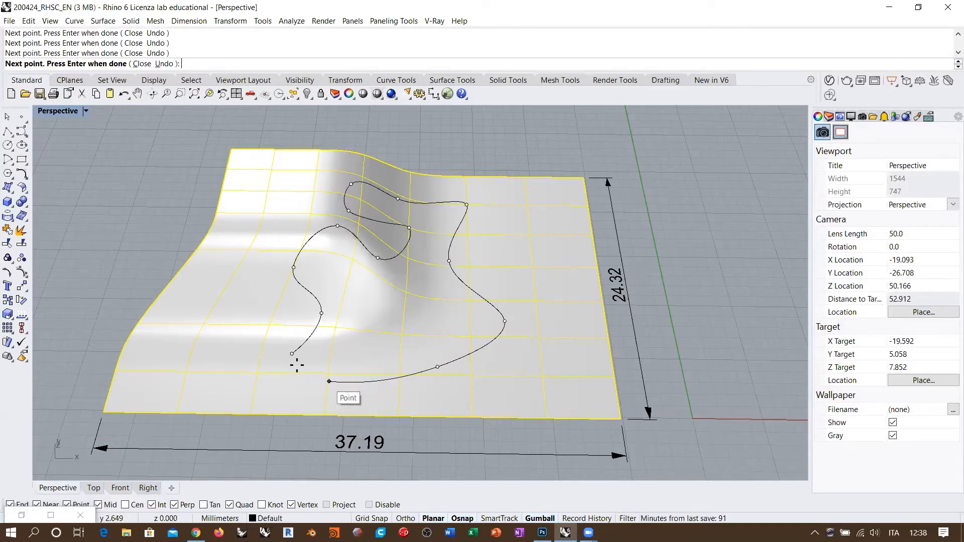
{"action": "left_click", "coordinate": [291, 353]}
{"action": "key", "text": "Return"}
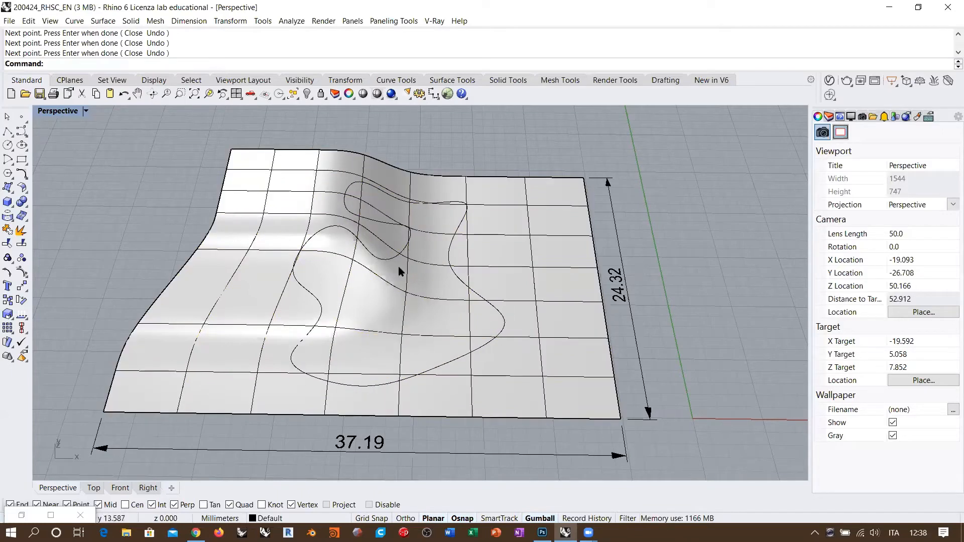
{"action": "right_click_drag", "start_coordinate": [400, 271], "coordinate": [406, 241]}
{"action": "key", "text": "ctrl+z"}
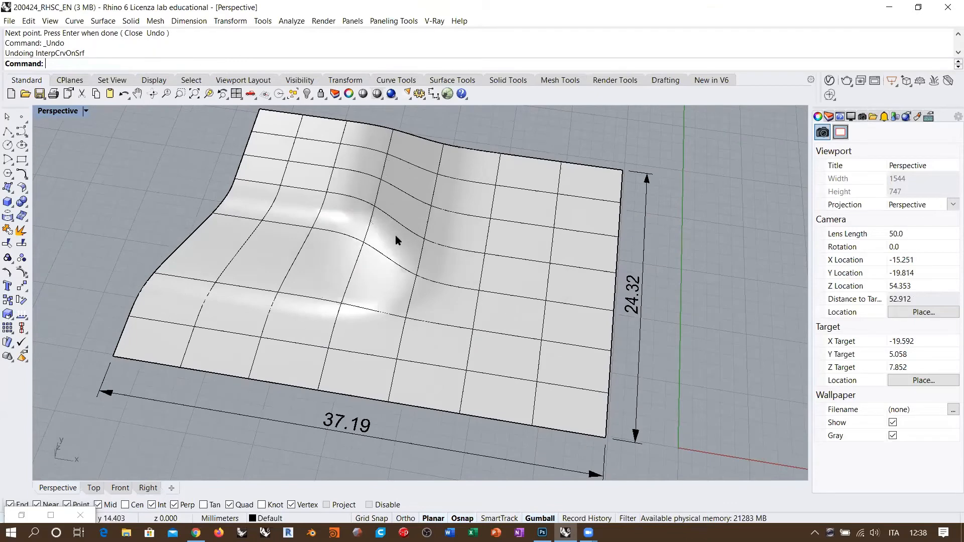
Step: Interpolate a gently S-shaped open curve on the surface, from the flat front area up onto the raised part
{"action": "key", "text": "Return"}
{"action": "left_click", "coordinate": [350, 217]}
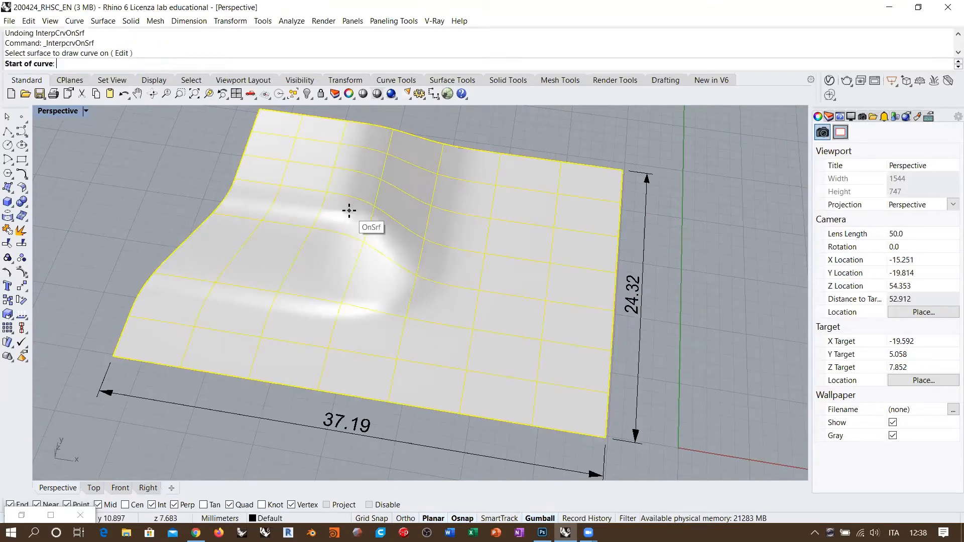
{"action": "left_click", "coordinate": [324, 331]}
{"action": "left_click", "coordinate": [320, 192]}
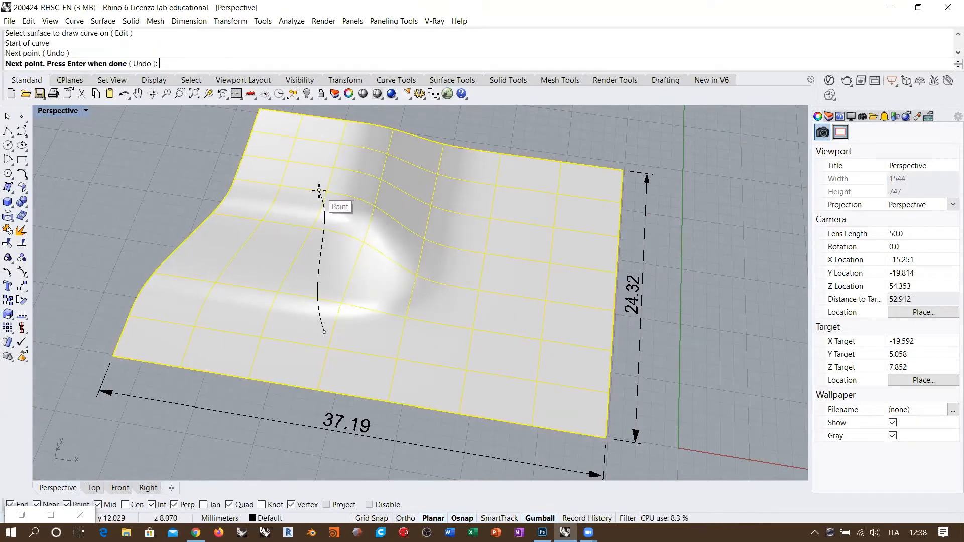
{"action": "key", "text": "Return"}
Step: Interpolate a second curve on the surface from the first curve's upper end down the slope to the flat area
{"action": "key", "text": "Return"}
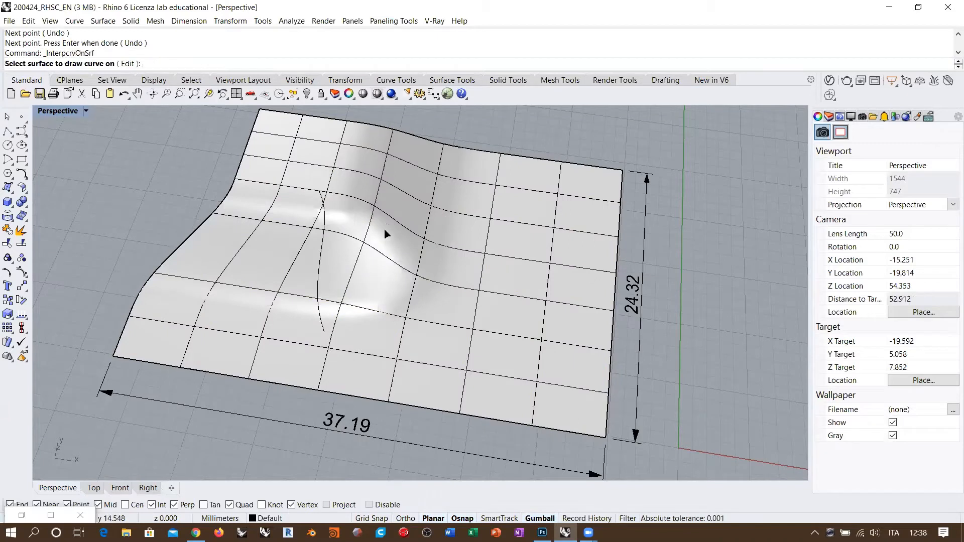
{"action": "left_click", "coordinate": [386, 233]}
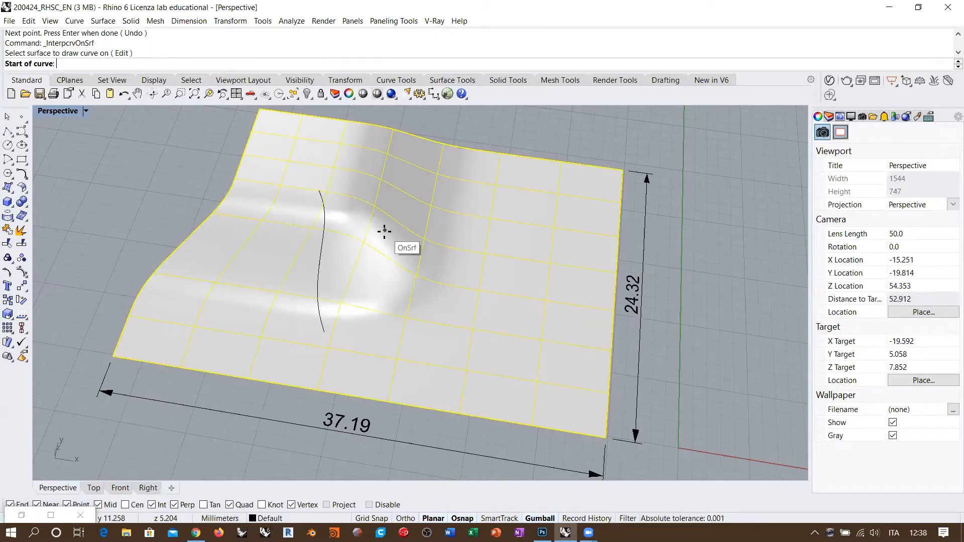
{"action": "left_click", "coordinate": [321, 184]}
{"action": "left_click", "coordinate": [400, 178]}
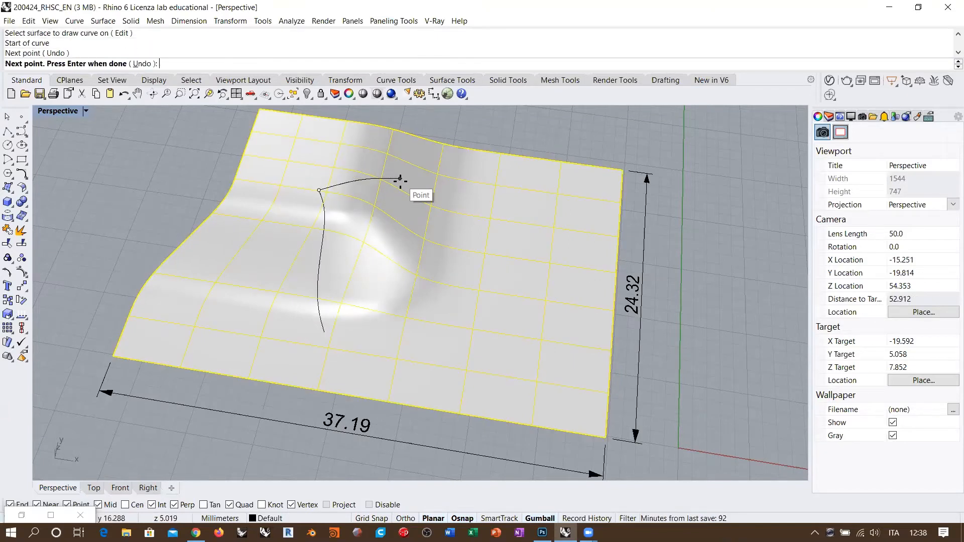
{"action": "left_click", "coordinate": [444, 218]}
{"action": "left_click", "coordinate": [492, 220]}
{"action": "key", "text": "Return"}
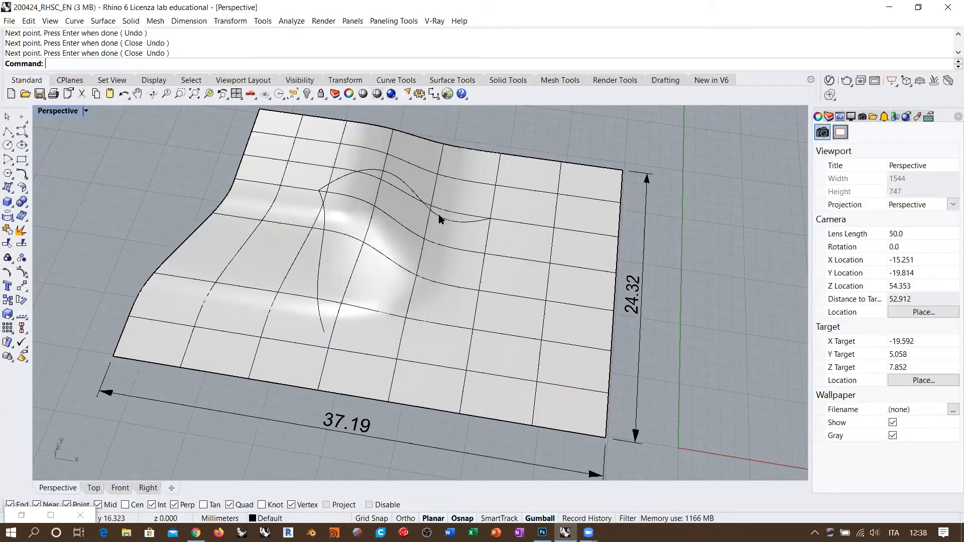
Step: Interpolate a third curve on the surface from the first curve's lower end over the bump, ending on the flat area near the second curve's end
{"action": "key", "text": "Return"}
{"action": "left_click", "coordinate": [367, 298]}
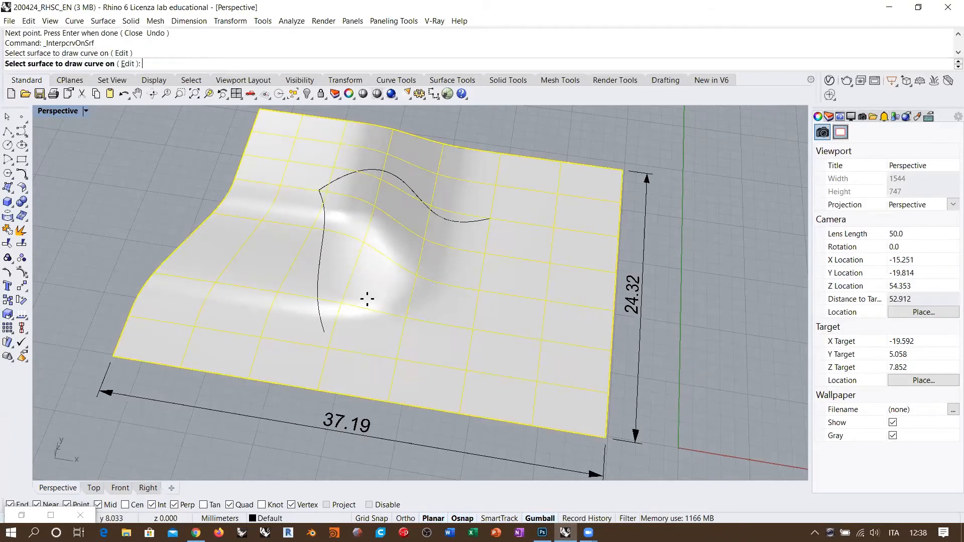
{"action": "left_click", "coordinate": [324, 331]}
{"action": "left_click", "coordinate": [359, 304]}
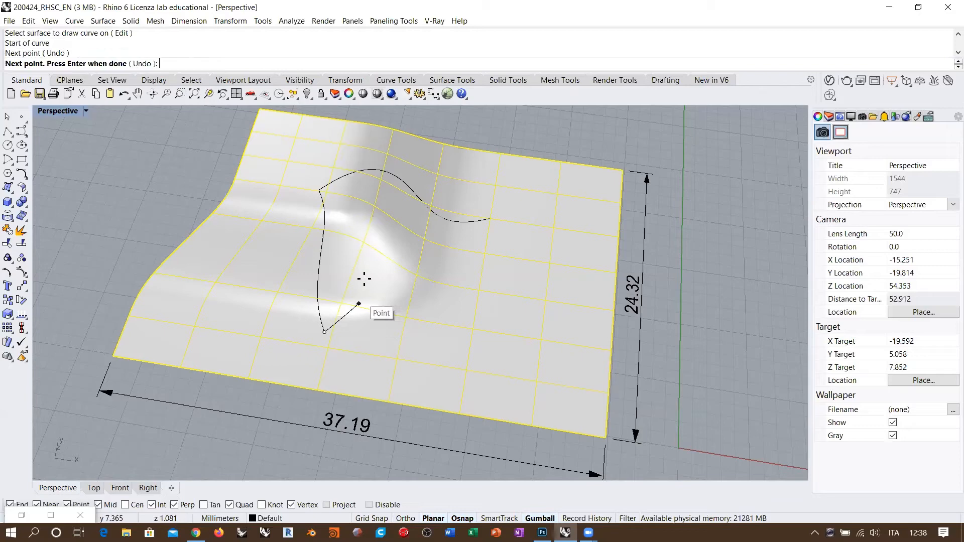
{"action": "left_click", "coordinate": [402, 251]}
{"action": "left_click", "coordinate": [484, 264]}
{"action": "key", "text": "Return"}
Step: Close the outline with a short interpolated curve on the surface connecting the free ends of the second and third curves
{"action": "key", "text": "Return"}
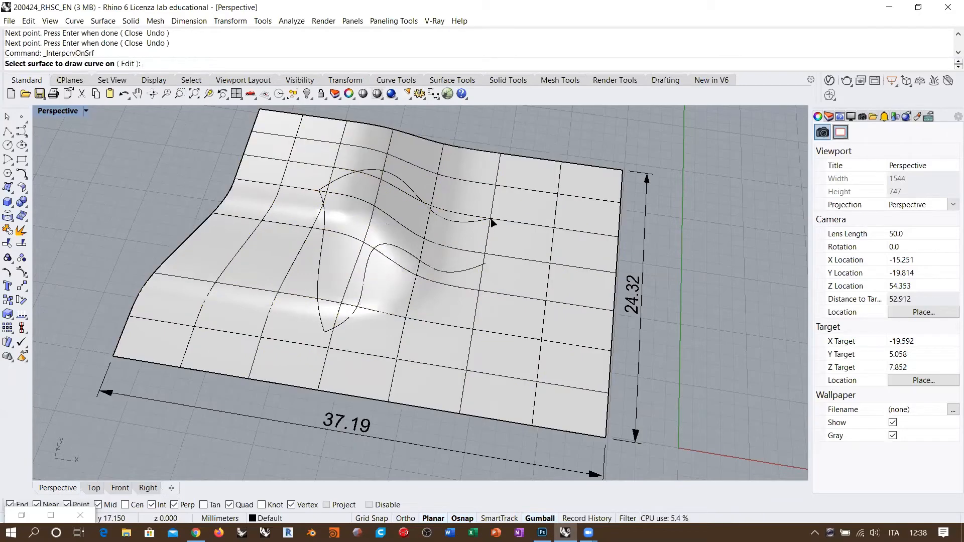
{"action": "left_click", "coordinate": [492, 222]}
{"action": "left_click", "coordinate": [491, 219]}
{"action": "left_click", "coordinate": [499, 239]}
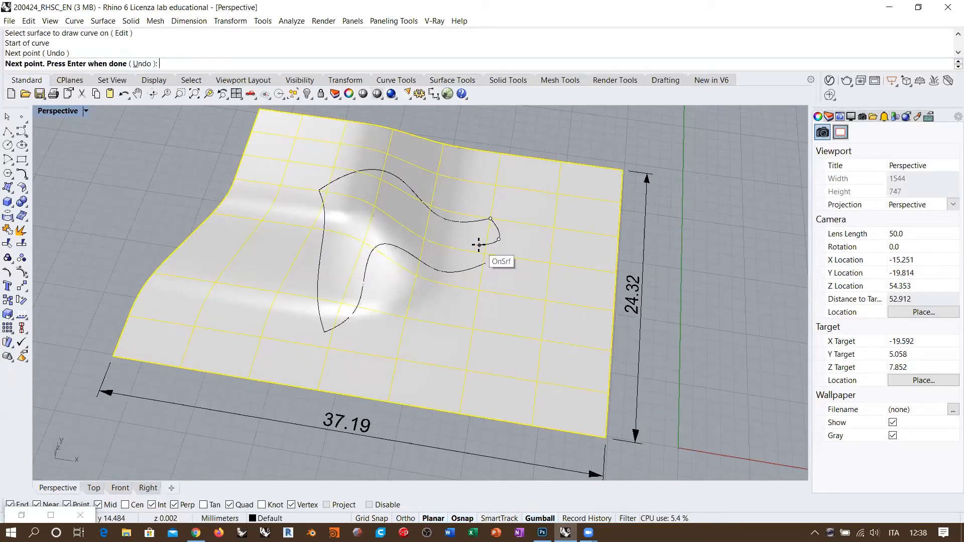
{"action": "left_click", "coordinate": [483, 253]}
{"action": "left_click", "coordinate": [485, 263]}
{"action": "key", "text": "Return"}
Step: Join the four curves on the surface into one closed curve
{"action": "right_click_drag", "start_coordinate": [454, 330], "coordinate": [424, 277]}
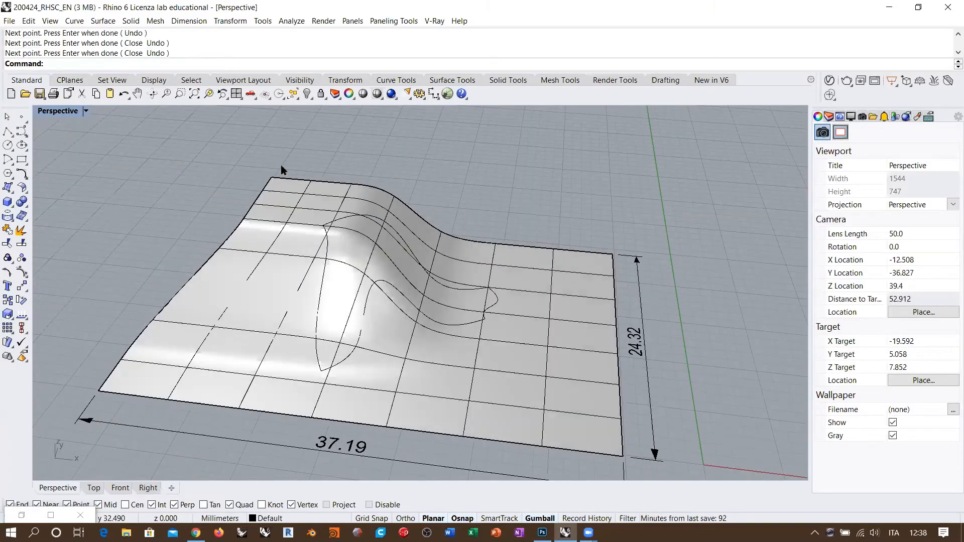
{"action": "left_click_drag", "start_coordinate": [282, 171], "coordinate": [512, 393]}
{"action": "right_click_drag", "start_coordinate": [488, 306], "coordinate": [459, 251]}
{"action": "key", "text": "ctrl+j"}
Step: Try trimming away the surface area inside the closed curve, and undo the trim
{"action": "left_click", "coordinate": [493, 314]}
{"action": "right_click_drag", "start_coordinate": [536, 238], "coordinate": [432, 296]}
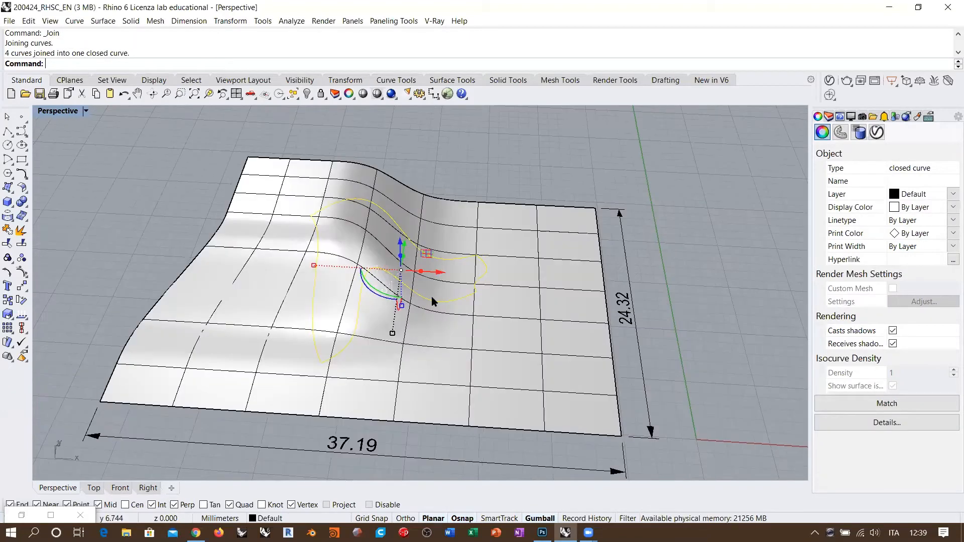
{"action": "type", "text": "Trim"}
{"action": "key", "text": "Return"}
{"action": "left_click", "coordinate": [335, 243]}
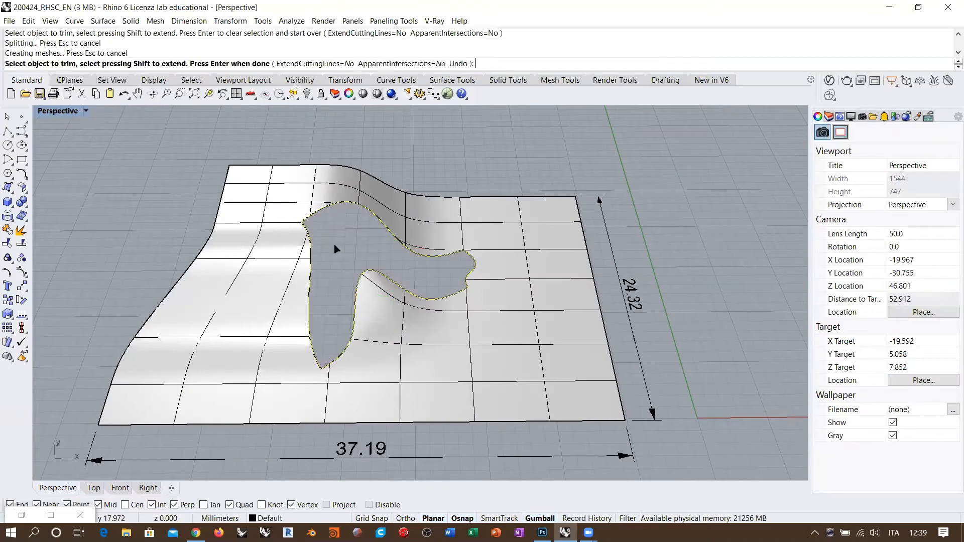
{"action": "key", "text": "Return"}
{"action": "key", "text": "Escape"}
{"action": "right_click_drag", "start_coordinate": [363, 233], "coordinate": [432, 261]}
{"action": "key", "text": "ctrl+z"}
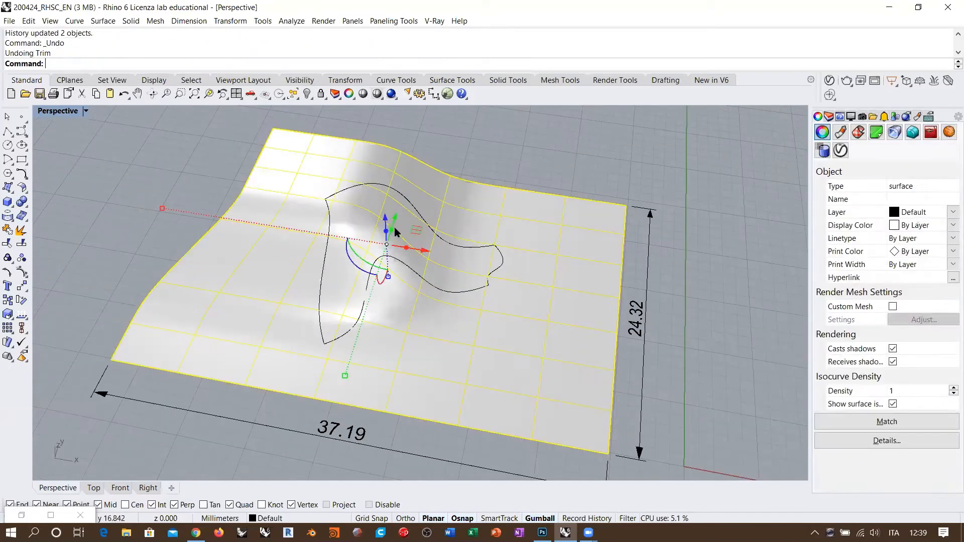
Step: Delete the closed joined curve lying on the deformed surface
{"action": "left_click", "coordinate": [209, 165]}
{"action": "left_click_drag", "start_coordinate": [179, 142], "coordinate": [536, 359]}
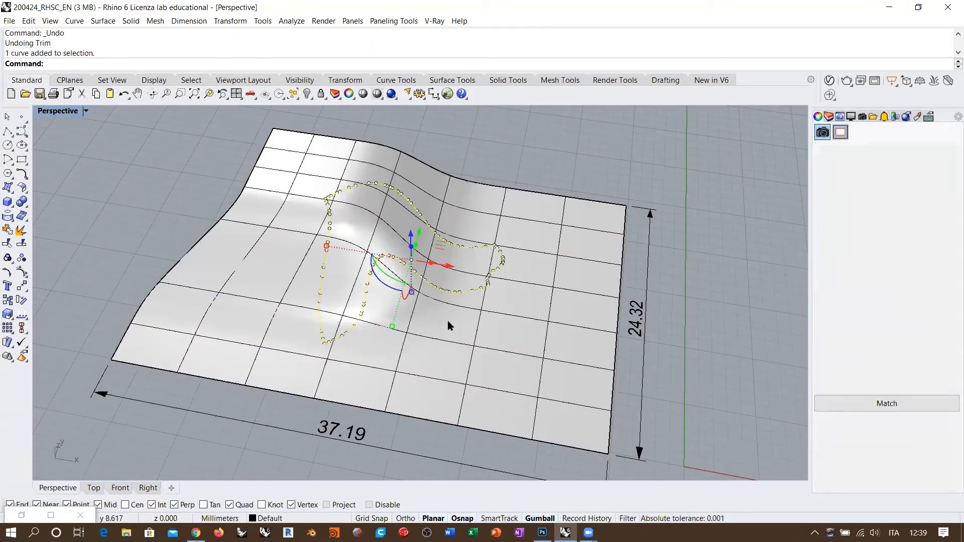
{"action": "key", "text": "Delete"}
{"action": "right_click_drag", "start_coordinate": [446, 320], "coordinate": [414, 301]}
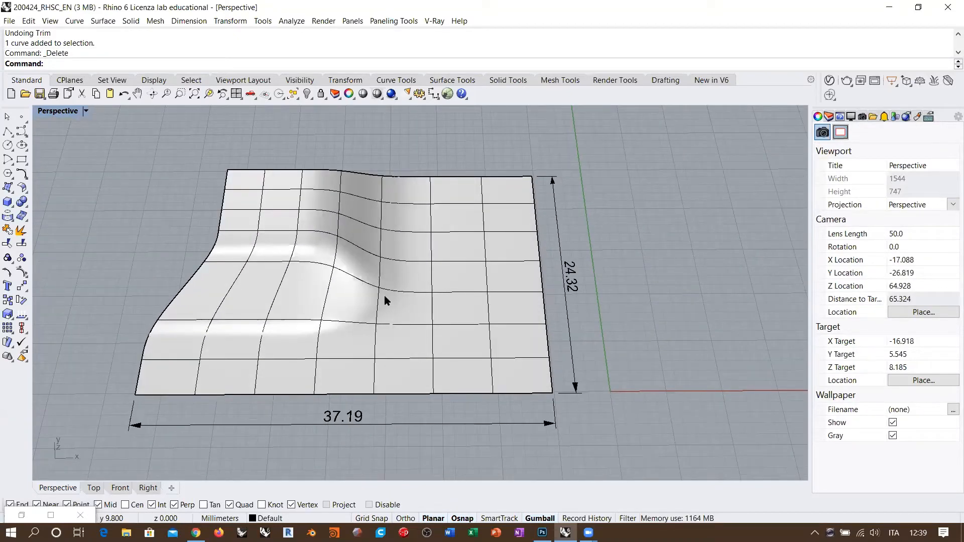
{"action": "right_click_drag", "start_coordinate": [372, 314], "coordinate": [395, 345]}
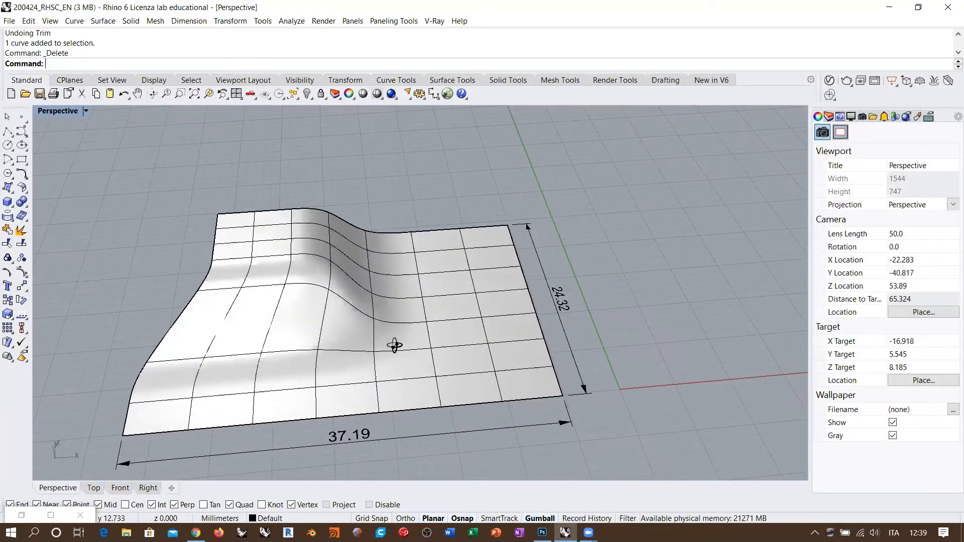
{"action": "right_click_drag", "start_coordinate": [332, 332], "coordinate": [396, 333]}
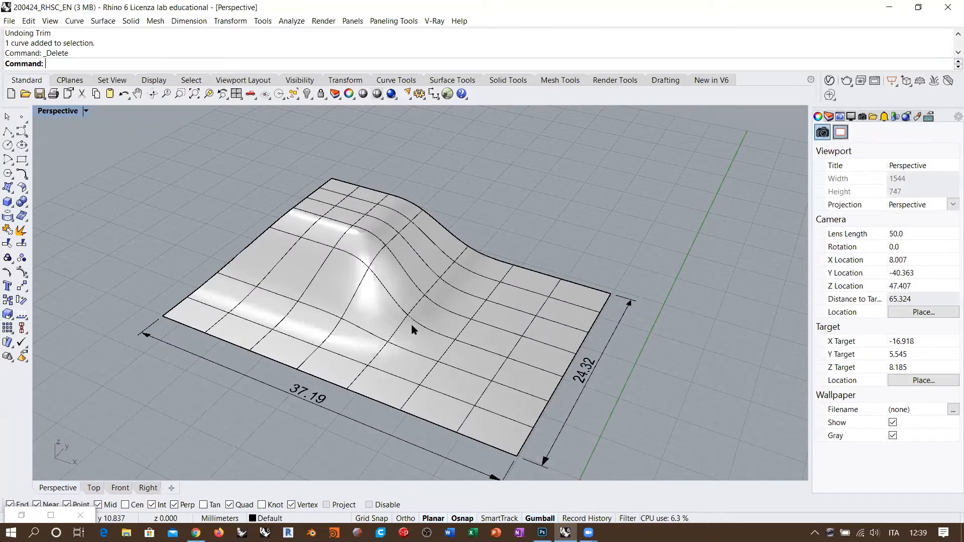
{"action": "right_click_drag", "start_coordinate": [414, 322], "coordinate": [419, 334]}
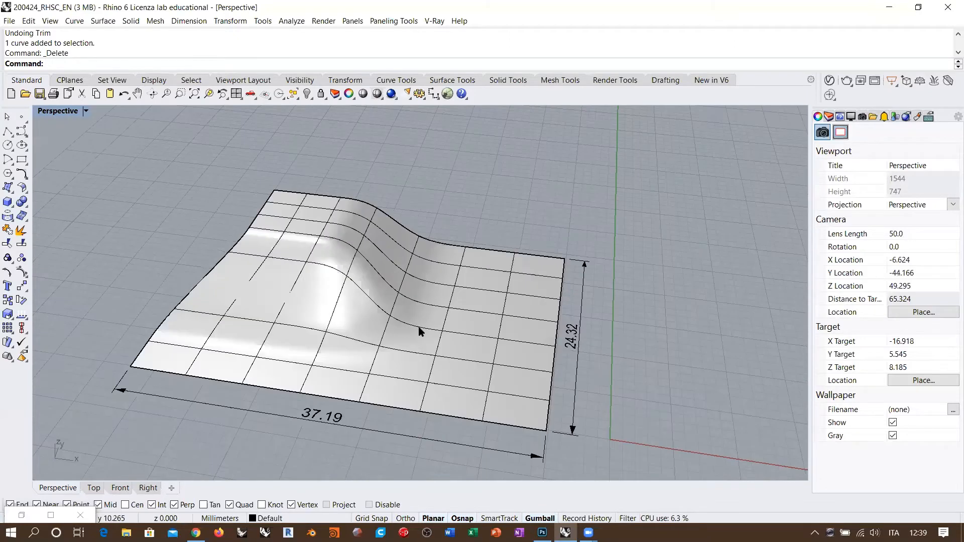
{"action": "left_click", "coordinate": [21, 132]}
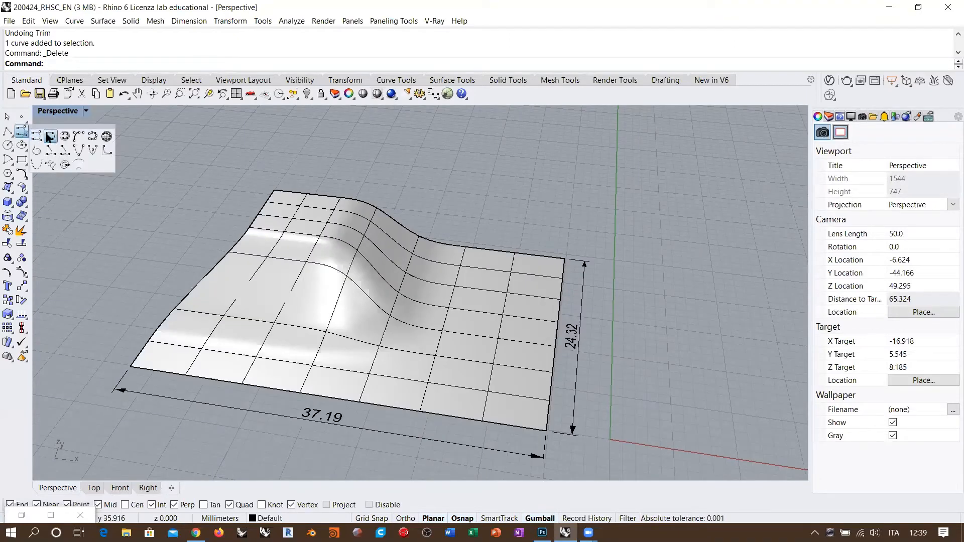
{"action": "left_click", "coordinate": [48, 133]}
{"action": "left_click", "coordinate": [609, 259]}
{"action": "left_click", "coordinate": [667, 290]}
{"action": "left_click", "coordinate": [625, 332]}
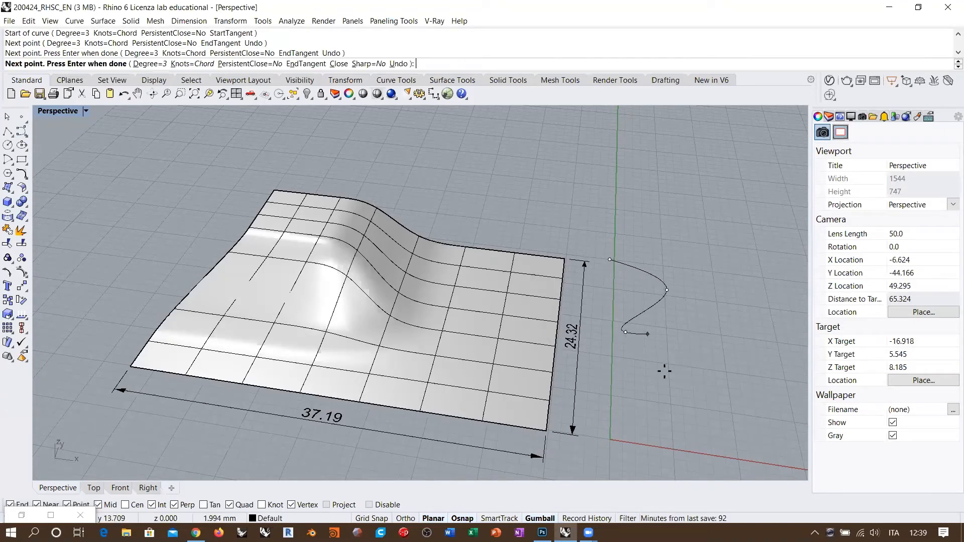
{"action": "key", "text": "Escape"}
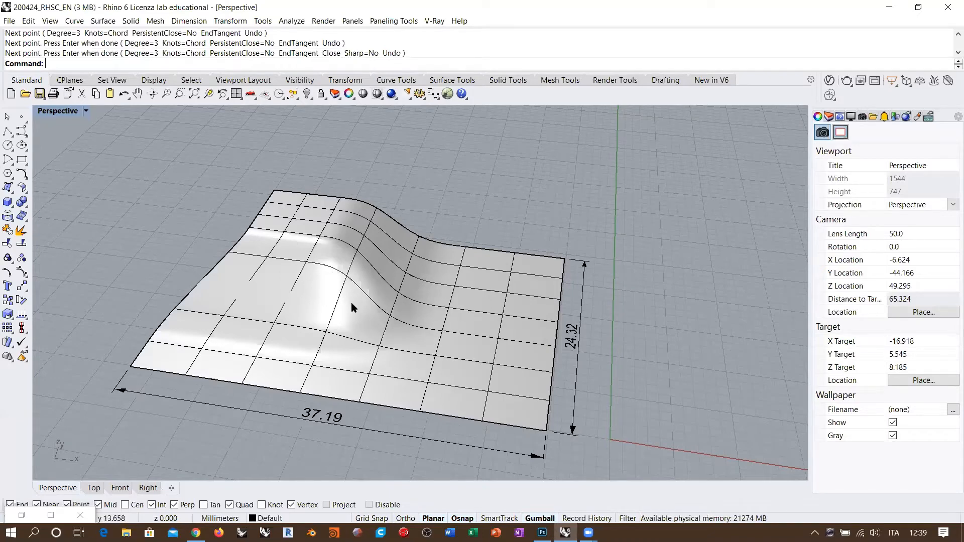
{"action": "right_click_drag", "start_coordinate": [356, 287], "coordinate": [370, 258]}
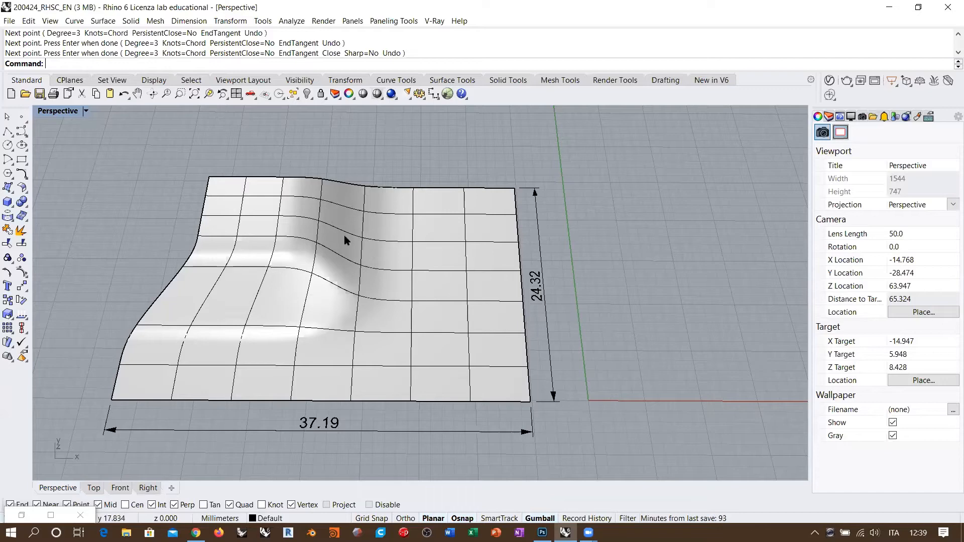
{"action": "mouse_move", "coordinate": [342, 244]}
{"action": "right_mouse_down"}
{"action": "mouse_move", "coordinate": [338, 315]}
{"action": "mouse_move", "coordinate": [338, 281]}
{"action": "mouse_move", "coordinate": [353, 259]}
{"action": "right_mouse_up"}
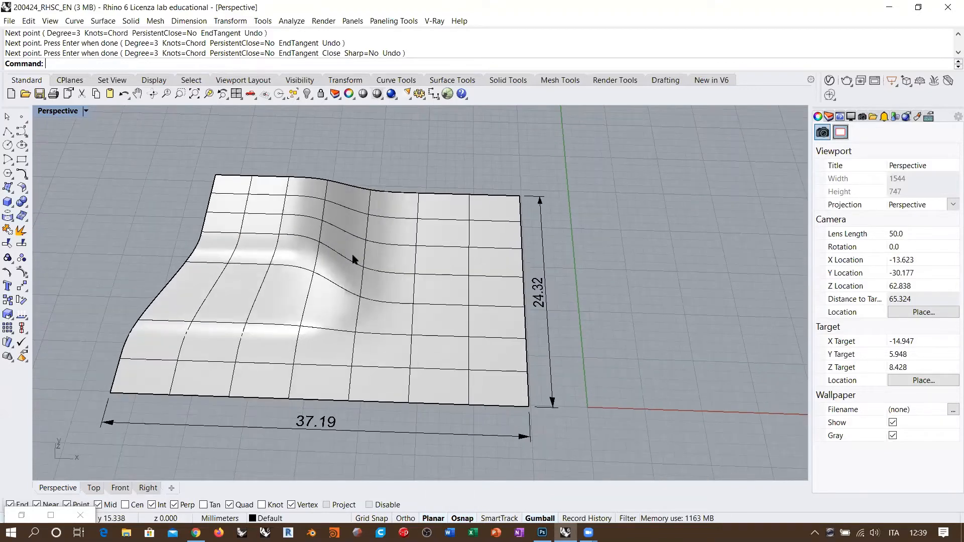
{"action": "left_click", "coordinate": [21, 131]}
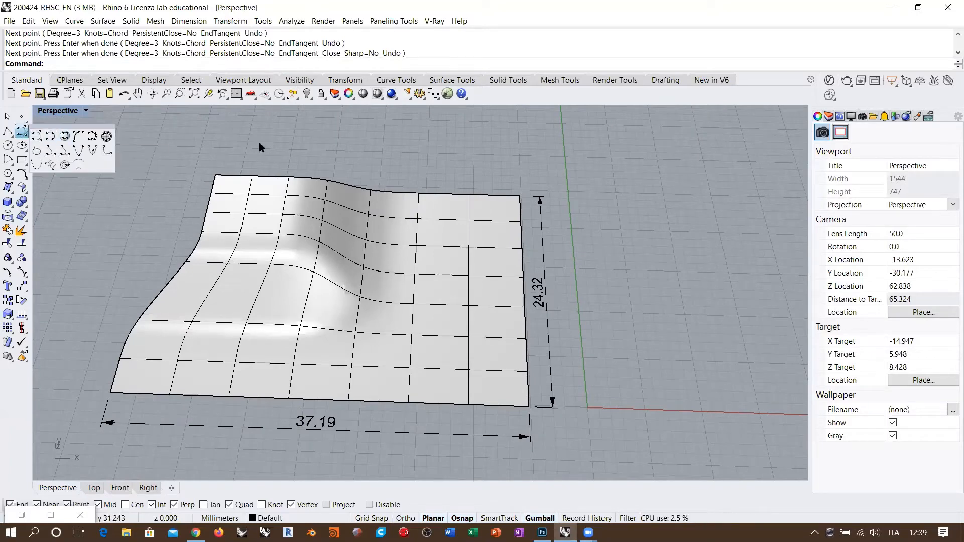
{"action": "right_click_drag", "start_coordinate": [345, 241], "coordinate": [274, 258]}
{"action": "scroll", "coordinate": [269, 261], "scroll_direction": "down", "scroll_amount": 4}
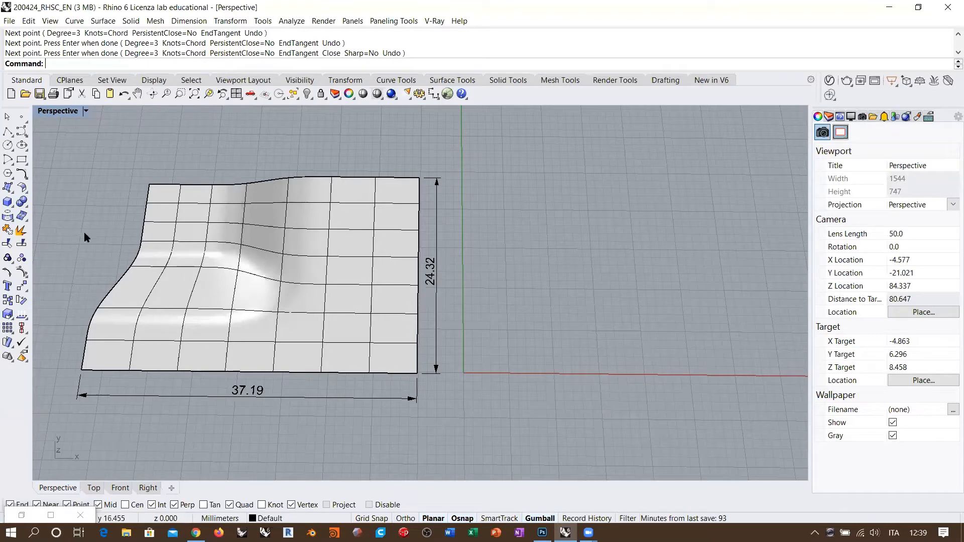
{"action": "left_click", "coordinate": [7, 217]}
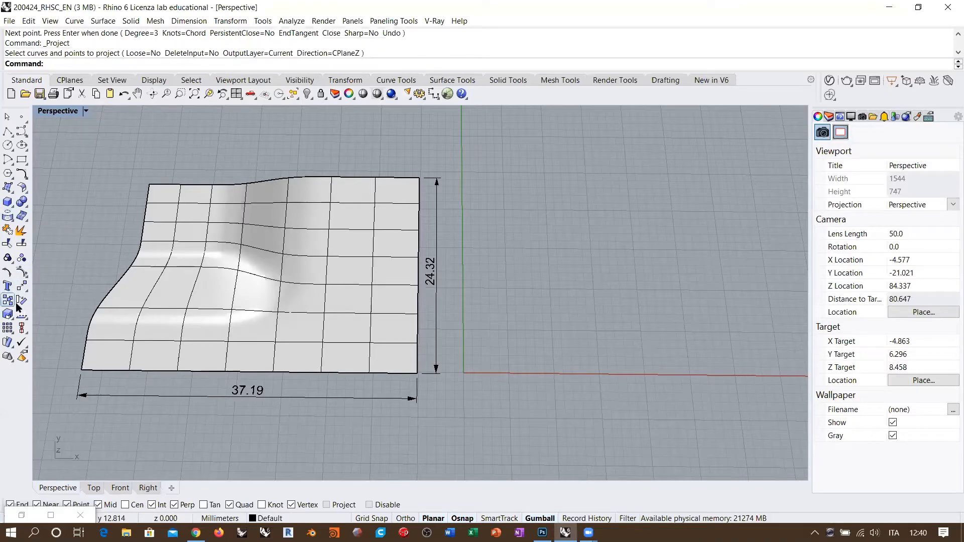
Step: Create the text object "Rhino" as grouped curves 5 mm high in Segoe UI, placed on the ground plane beside the surface
{"action": "left_click", "coordinate": [7, 286]}
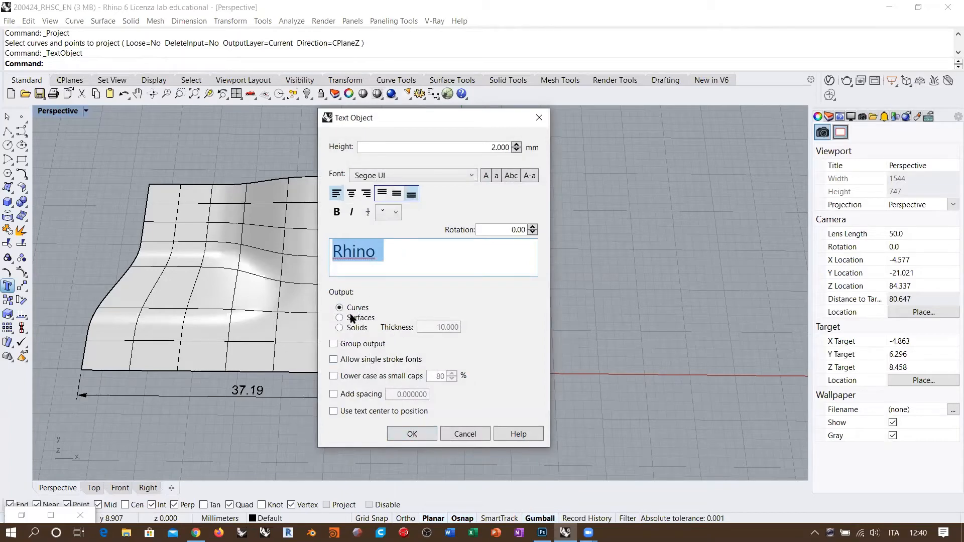
{"action": "left_click", "coordinate": [340, 344]}
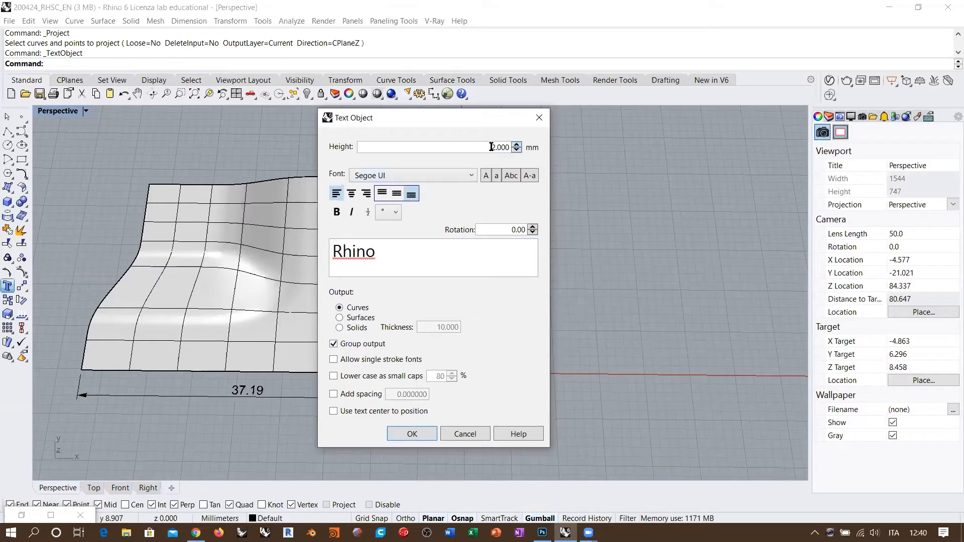
{"action": "left_click", "coordinate": [494, 147]}
{"action": "left_click", "coordinate": [494, 146]}
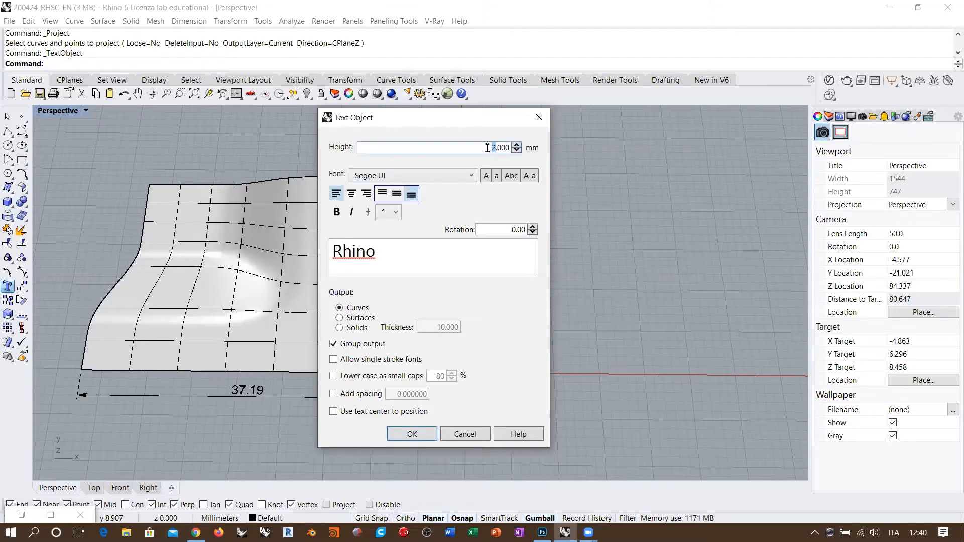
{"action": "type", "text": "5"}
{"action": "key", "text": "Tab"}
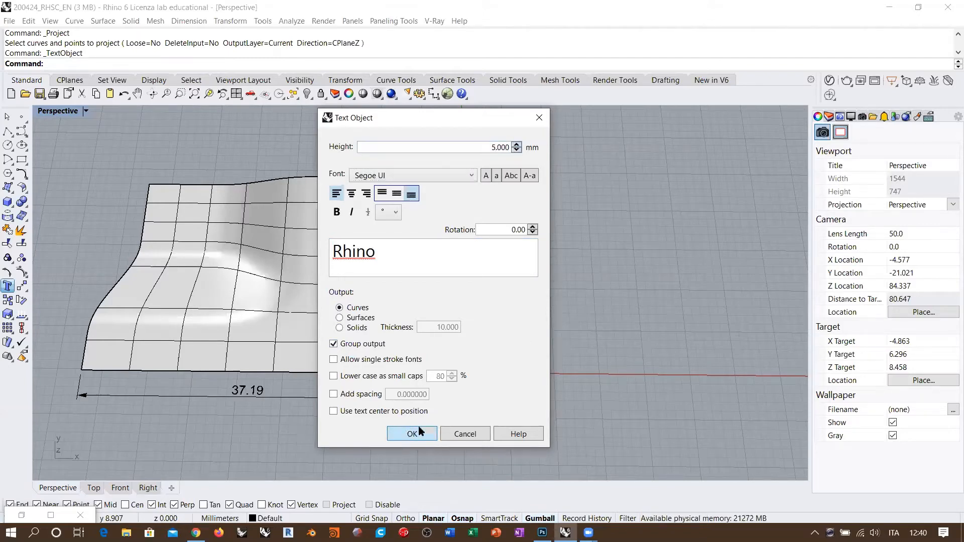
{"action": "left_click", "coordinate": [421, 433]}
{"action": "left_click", "coordinate": [494, 297]}
{"action": "left_click", "coordinate": [559, 277]}
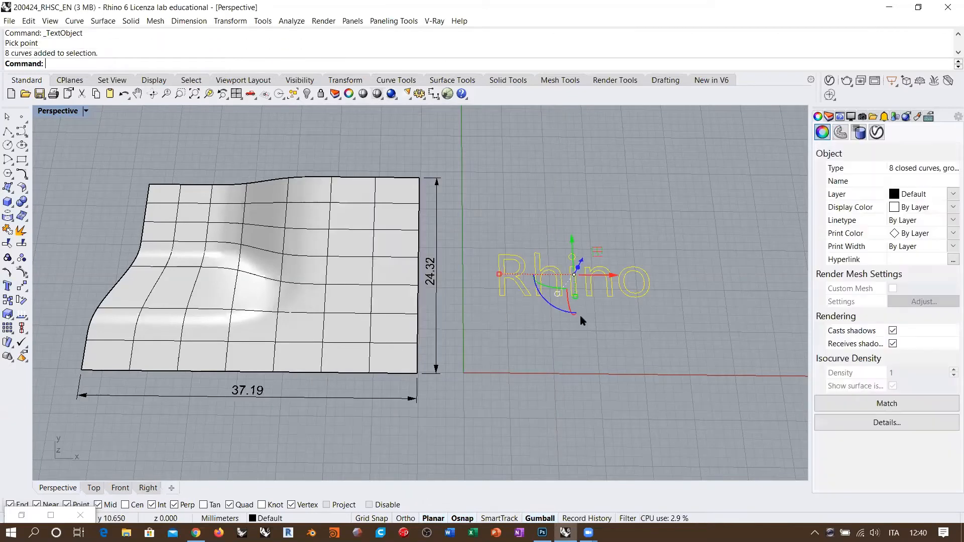
Step: Move the Rhino text curves so they float above the surface, spanning the bump and the flat area
{"action": "right_click_drag", "start_coordinate": [583, 321], "coordinate": [602, 349]}
{"action": "left_click_drag", "start_coordinate": [603, 347], "coordinate": [303, 227]}
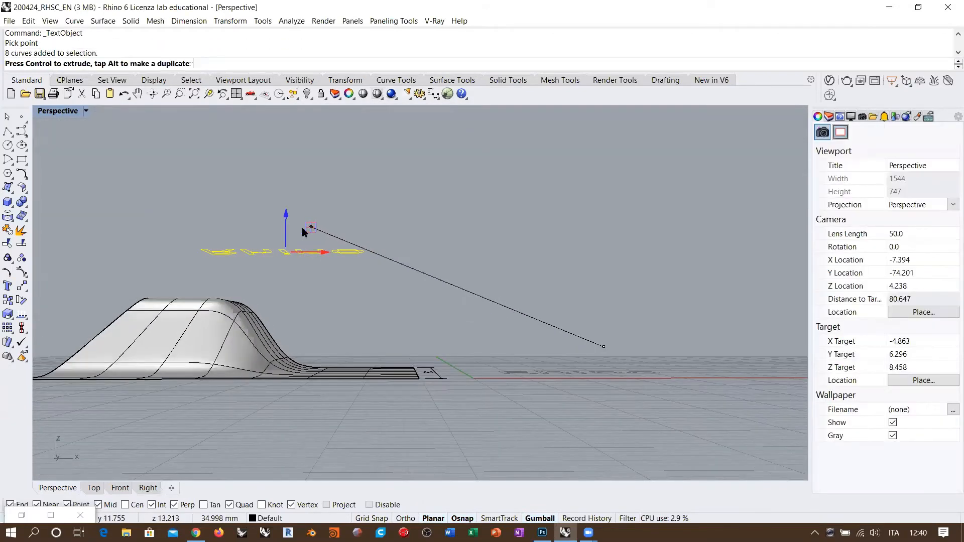
{"action": "right_click_drag", "start_coordinate": [303, 227], "coordinate": [434, 349]}
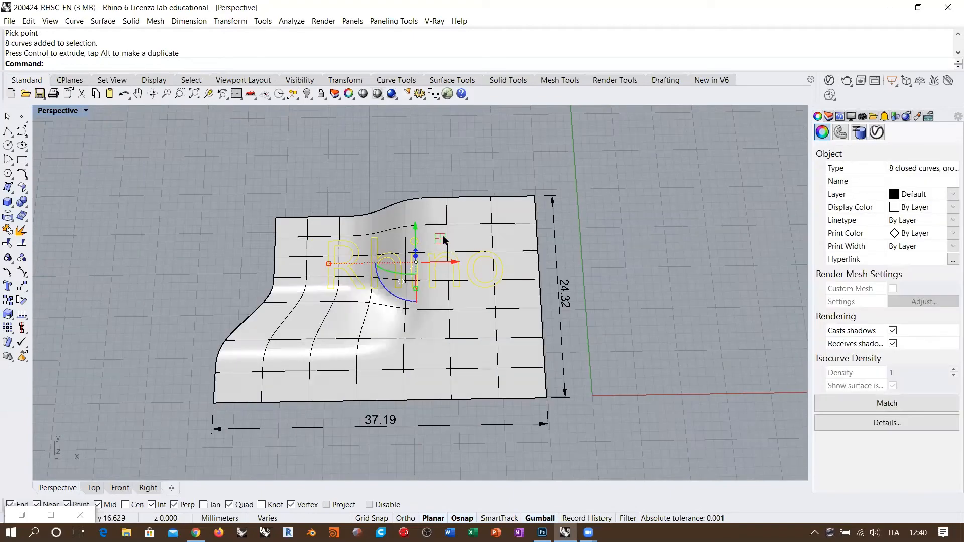
{"action": "left_click_drag", "start_coordinate": [443, 236], "coordinate": [437, 251]}
{"action": "right_click_drag", "start_coordinate": [437, 253], "coordinate": [425, 210]}
{"action": "right_click_drag", "start_coordinate": [385, 336], "coordinate": [369, 279]}
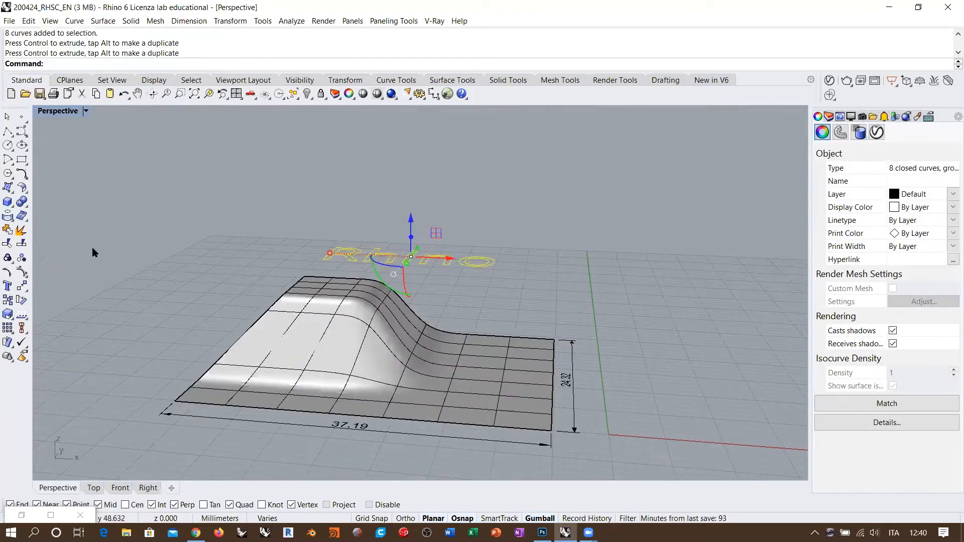
Step: Project the Rhino text curves onto the deformed surface along the construction plane's Z direction, and inspect the result from several angles
{"action": "left_click", "coordinate": [7, 229]}
{"action": "left_click", "coordinate": [486, 361]}
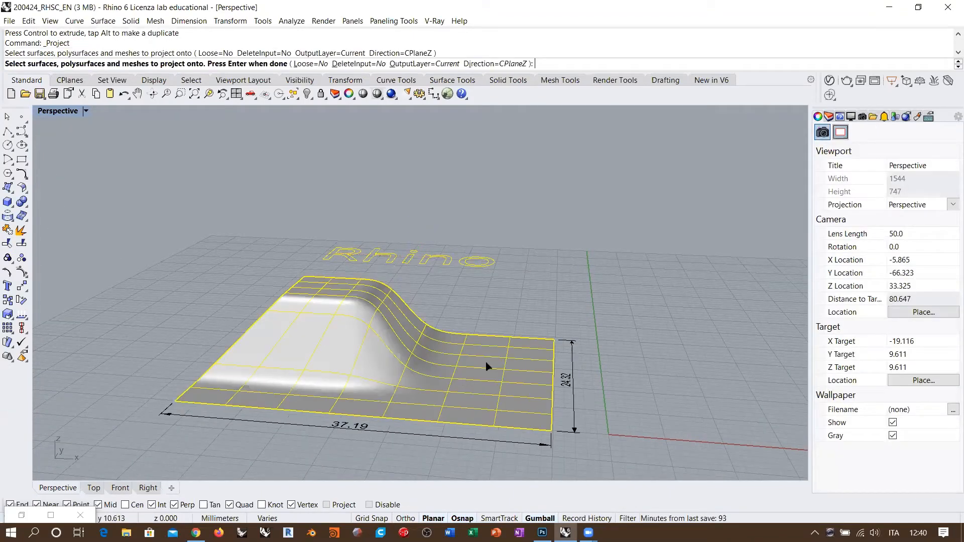
{"action": "key", "text": "Return"}
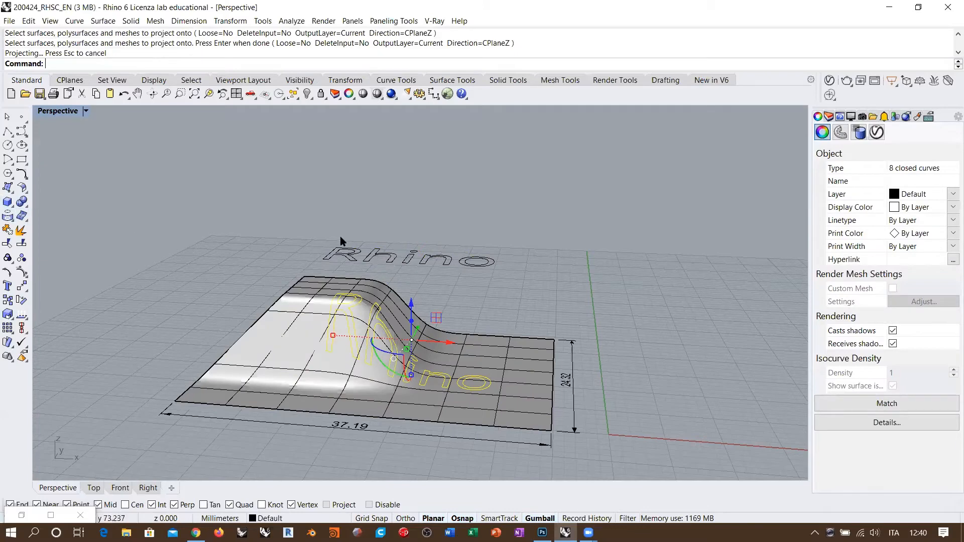
{"action": "right_click_drag", "start_coordinate": [339, 236], "coordinate": [384, 238]}
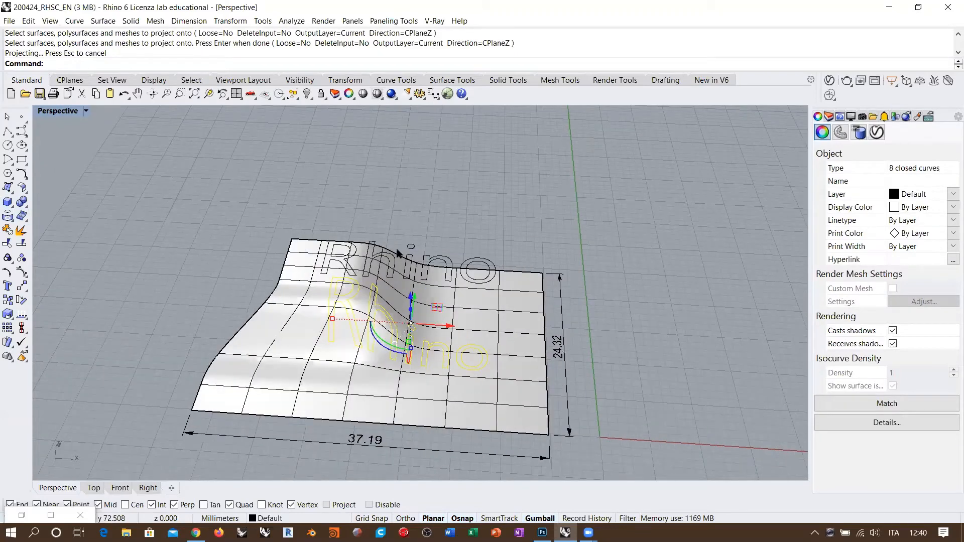
{"action": "right_click_drag", "start_coordinate": [548, 338], "coordinate": [377, 316]}
{"action": "right_click_drag", "start_coordinate": [532, 380], "coordinate": [376, 374]}
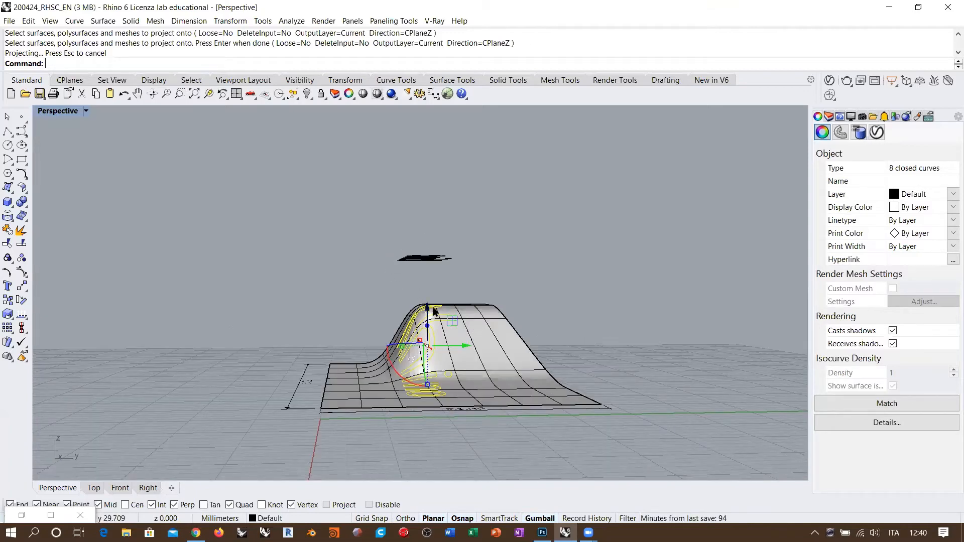
{"action": "right_click_drag", "start_coordinate": [297, 352], "coordinate": [372, 323]}
{"action": "right_click_drag", "start_coordinate": [433, 337], "coordinate": [478, 232]}
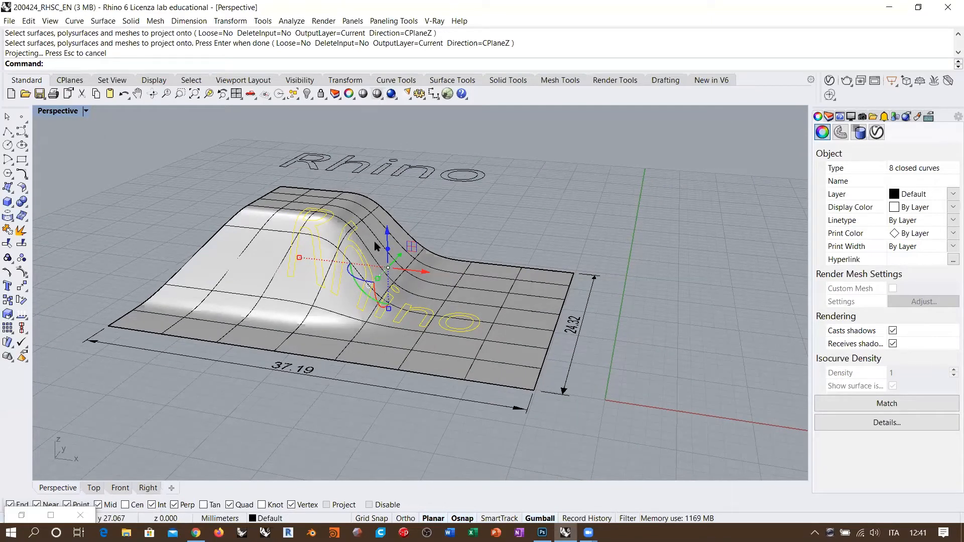
Step: Delete the projected text curves and the original Rhino text above the surface
{"action": "right_click_drag", "start_coordinate": [450, 252], "coordinate": [346, 273]}
{"action": "key", "text": "Delete"}
{"action": "left_click", "coordinate": [469, 201]}
{"action": "key", "text": "Delete"}
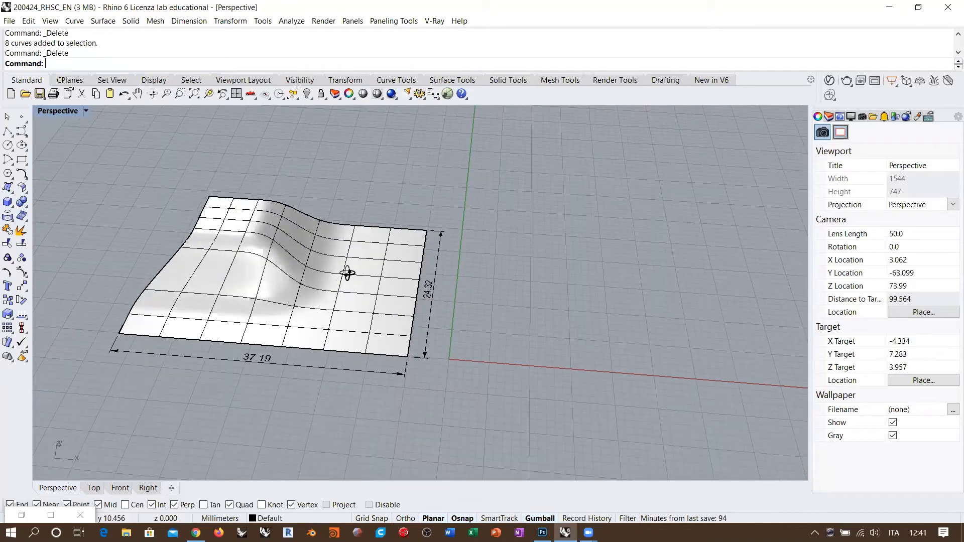
Step: Move the deformed surface together with its two dimensions back along the Y axis, away from the origin
{"action": "right_click_drag", "start_coordinate": [383, 314], "coordinate": [349, 309]}
{"action": "scroll", "coordinate": [377, 298], "scroll_direction": "down", "scroll_amount": 3}
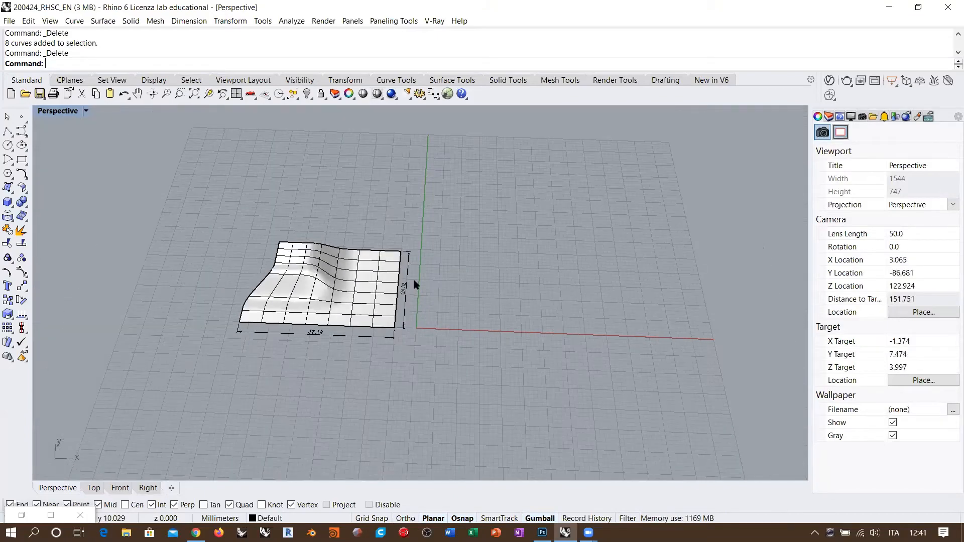
{"action": "scroll", "coordinate": [414, 279], "scroll_direction": "down", "scroll_amount": 3}
{"action": "left_click_drag", "start_coordinate": [452, 208], "coordinate": [236, 304]}
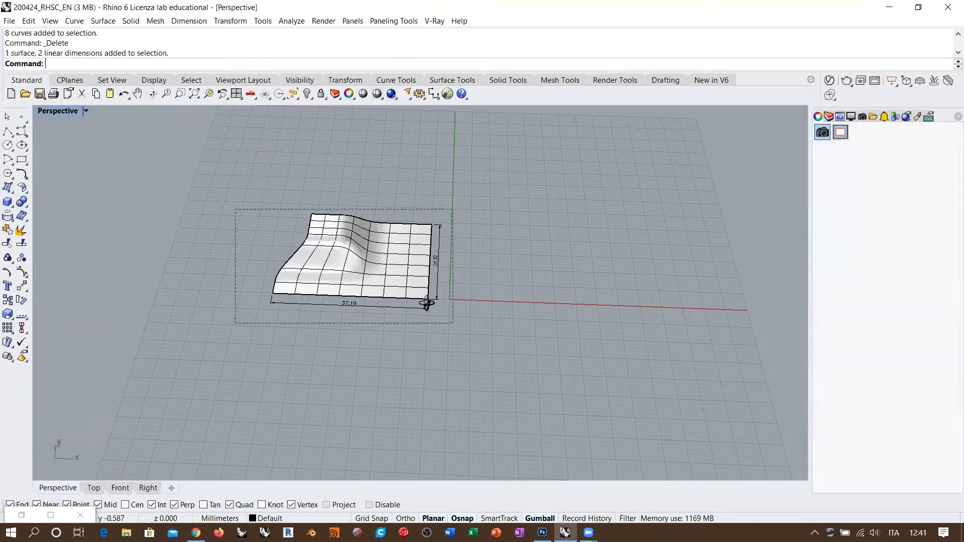
{"action": "right_click_drag", "start_coordinate": [236, 304], "coordinate": [409, 292]}
{"action": "right_click_drag", "start_coordinate": [432, 329], "coordinate": [454, 369]}
{"action": "left_click_drag", "start_coordinate": [397, 269], "coordinate": [401, 156]}
{"action": "left_click", "coordinate": [420, 296]}
Step: Draw a wavy degree-2 control-point curve running top to bottom beside the vertical axis in the Front view
{"action": "mouse_move", "coordinate": [420, 298]}
{"action": "right_mouse_down"}
{"action": "mouse_move", "coordinate": [405, 261]}
{"action": "mouse_move", "coordinate": [406, 296]}
{"action": "right_mouse_up"}
{"action": "right_click_drag", "start_coordinate": [434, 332], "coordinate": [415, 297]}
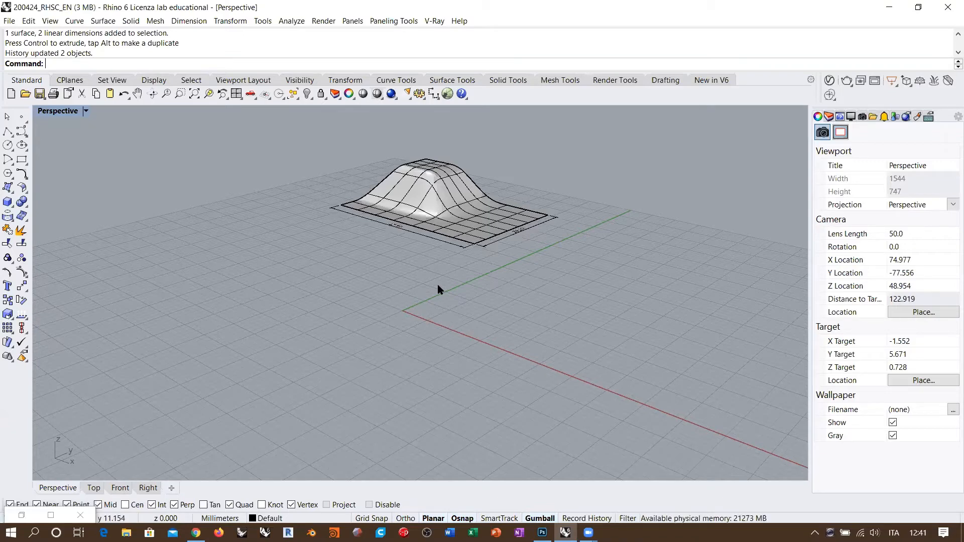
{"action": "right_click_drag", "start_coordinate": [422, 281], "coordinate": [429, 296]}
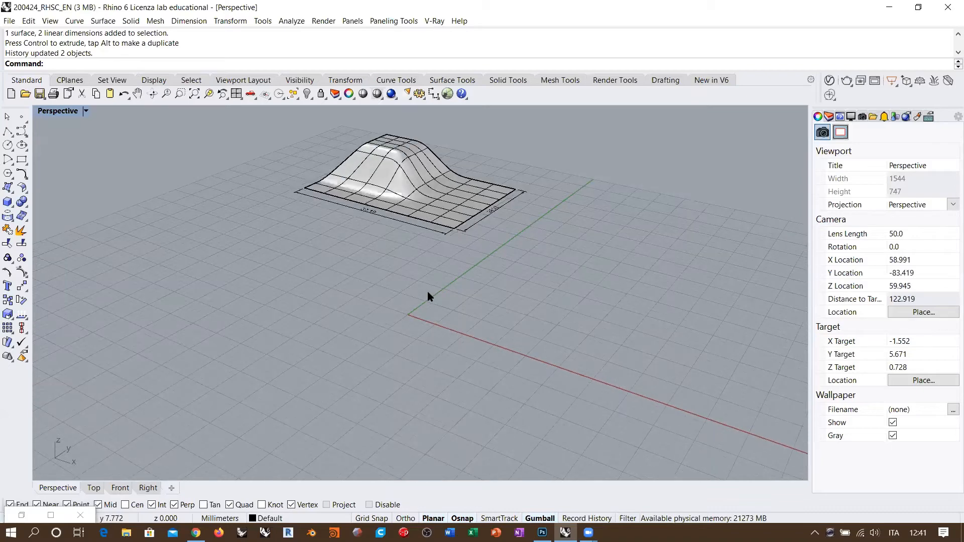
{"action": "right_click_drag", "start_coordinate": [252, 381], "coordinate": [282, 390], "text": "shift"}
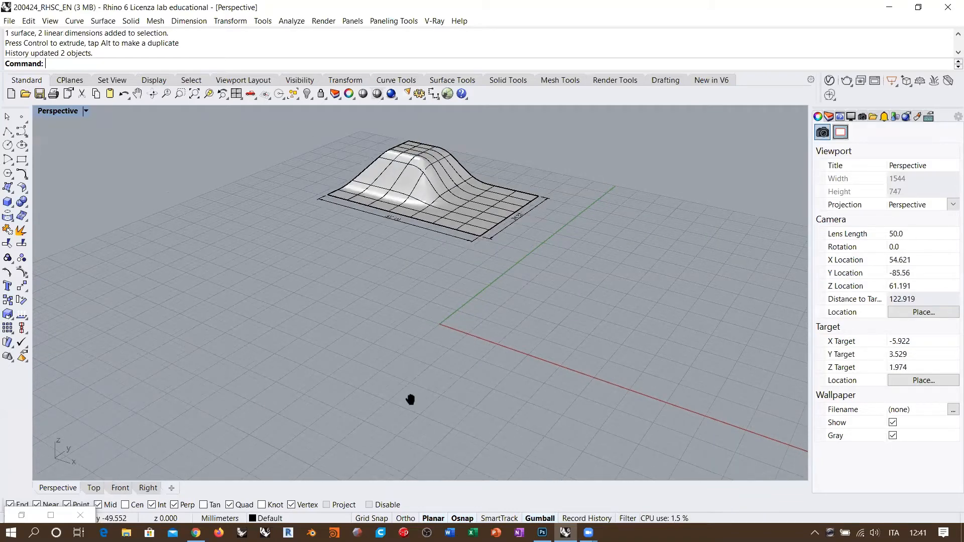
{"action": "left_click", "coordinate": [120, 488]}
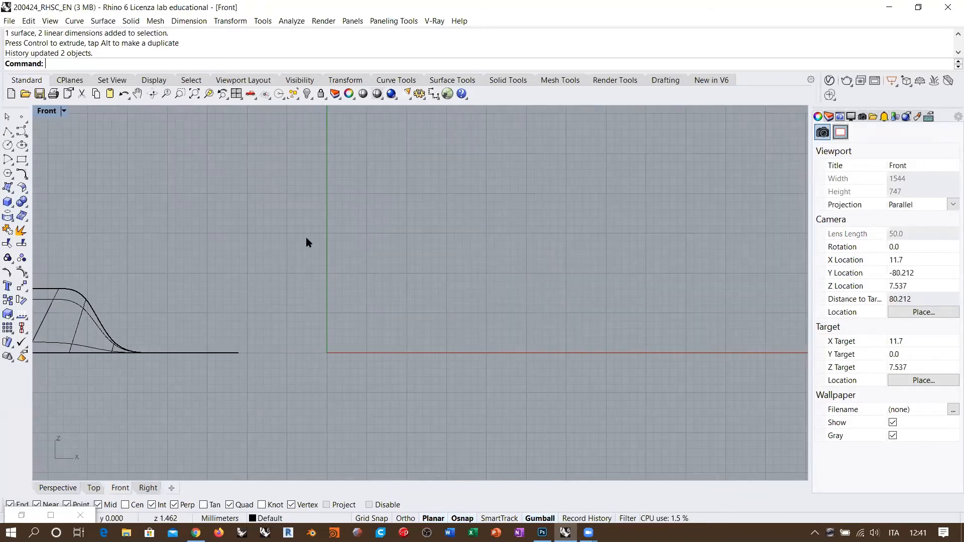
{"action": "left_click", "coordinate": [21, 131]}
{"action": "left_click", "coordinate": [310, 124]}
{"action": "left_click", "coordinate": [305, 180]}
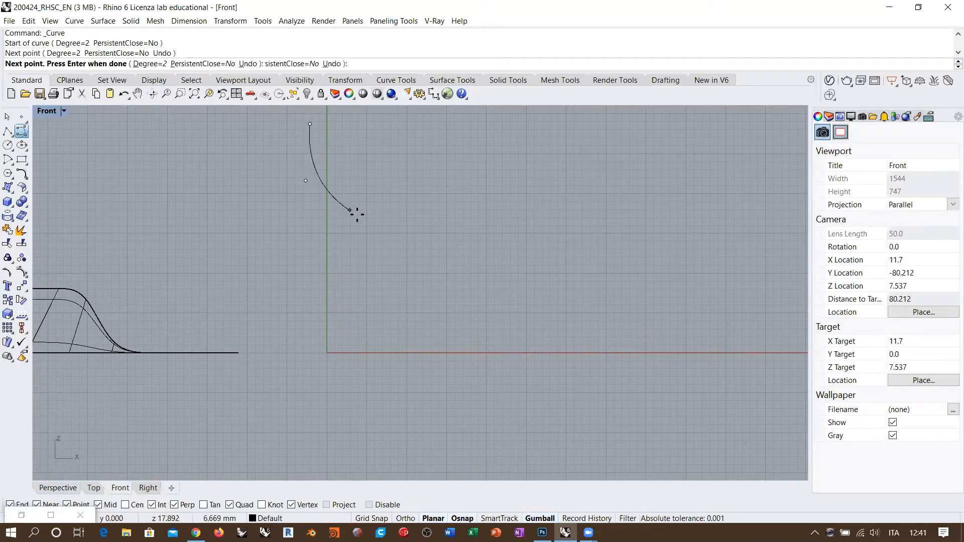
{"action": "left_click", "coordinate": [363, 221]}
{"action": "left_click", "coordinate": [363, 277]}
{"action": "left_click", "coordinate": [312, 334]}
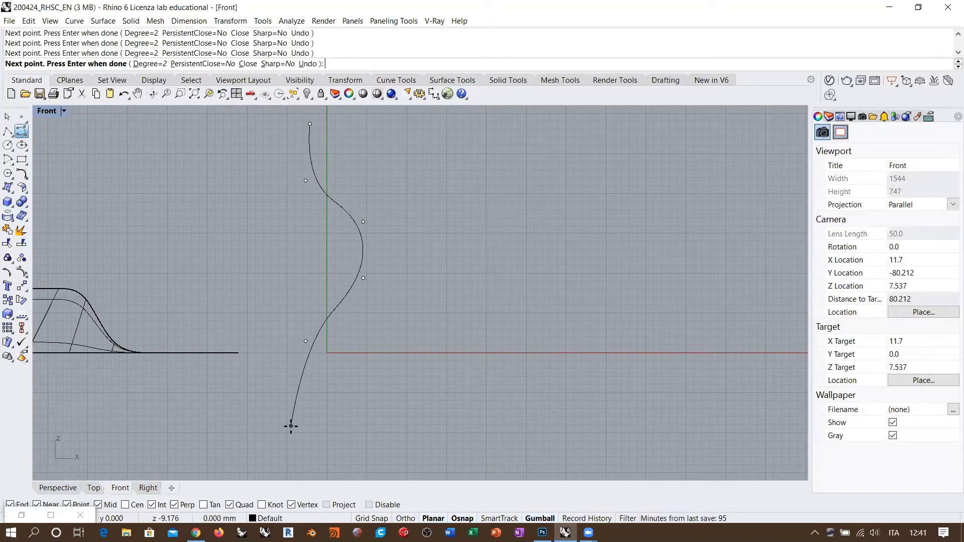
{"action": "left_click", "coordinate": [292, 426]}
{"action": "key", "text": "Return"}
{"action": "left_click", "coordinate": [345, 298]}
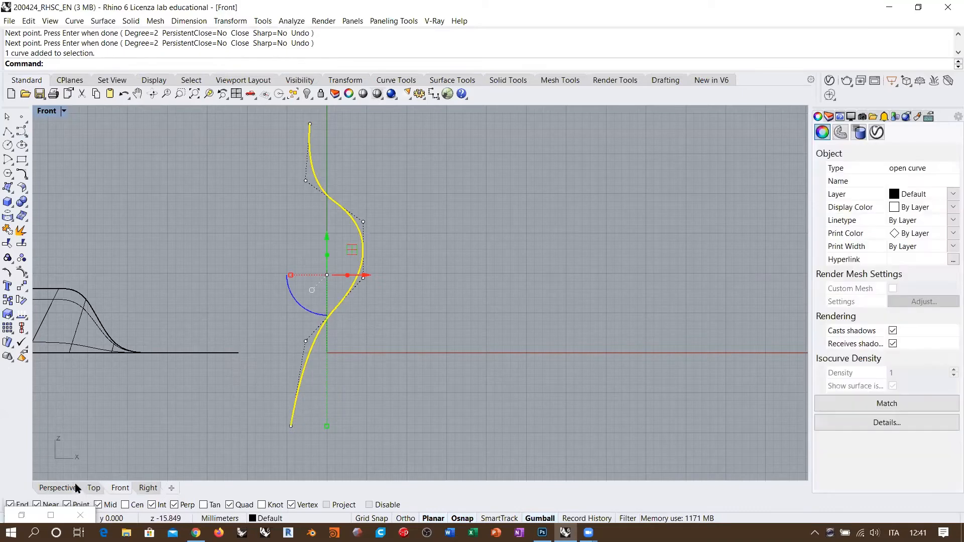
{"action": "left_click", "coordinate": [58, 488]}
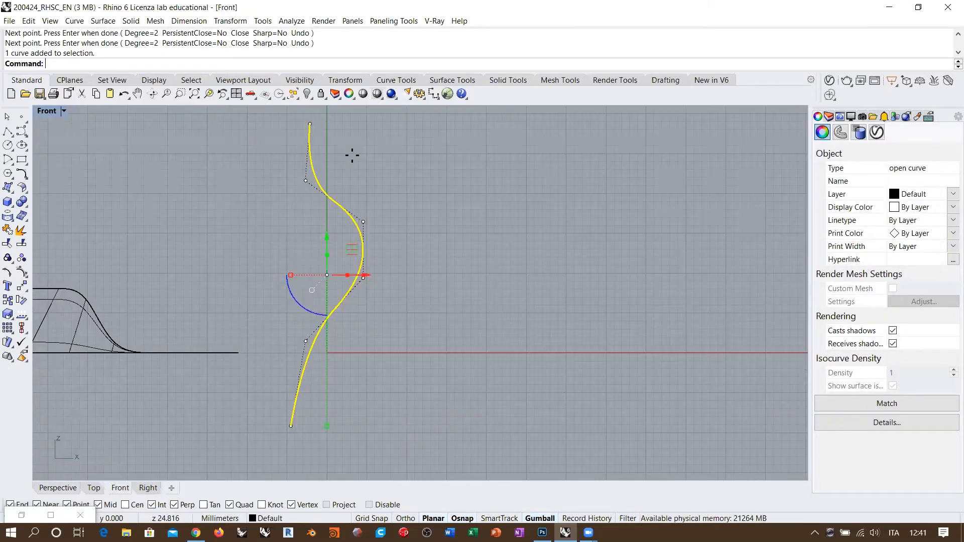
Step: Draw a second wavy degree-2 curve that crosses the first one several times in the Front view
{"action": "right_click", "coordinate": [351, 155]}
{"action": "left_click", "coordinate": [334, 142]}
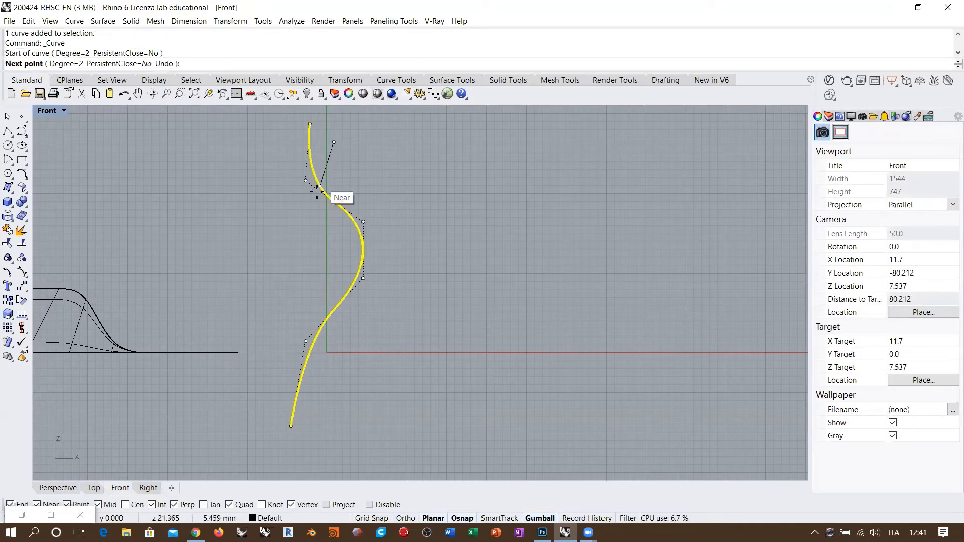
{"action": "left_click", "coordinate": [309, 200]}
{"action": "left_click", "coordinate": [320, 253]}
{"action": "left_click", "coordinate": [345, 324]}
{"action": "left_click", "coordinate": [327, 357]}
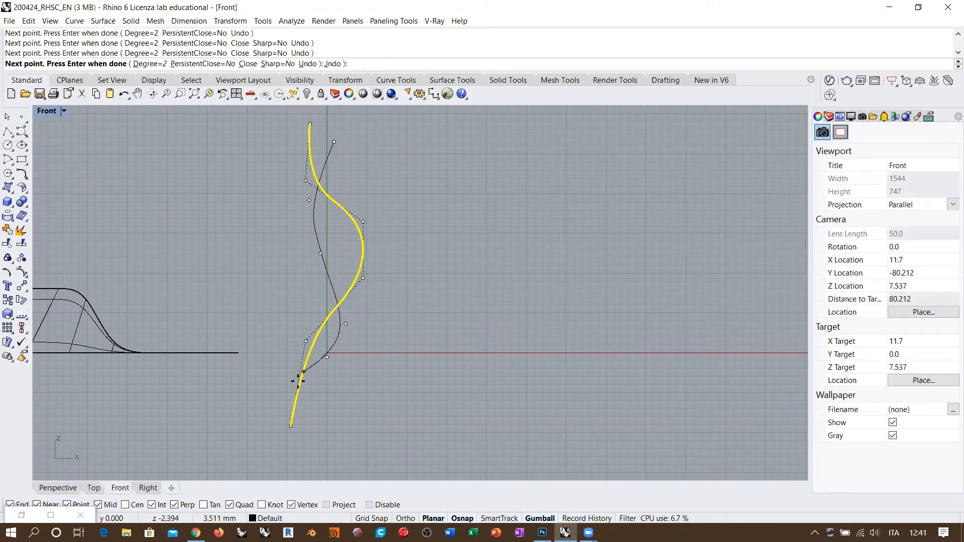
{"action": "left_click", "coordinate": [281, 400]}
{"action": "left_click", "coordinate": [277, 445]}
{"action": "right_click", "coordinate": [277, 445]}
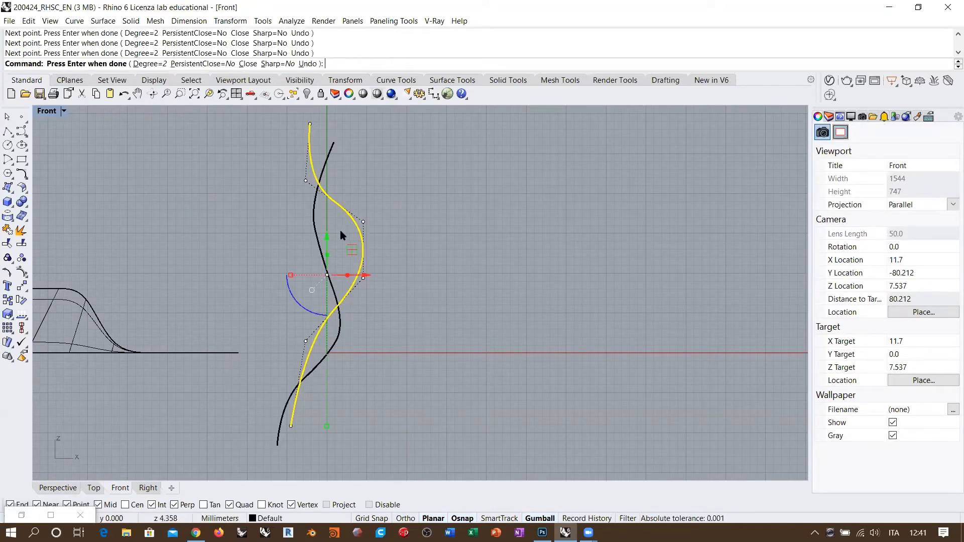
Step: Draw a third, shorter degree-2 curve bowing to the left of the other two in the Front view
{"action": "right_click", "coordinate": [347, 186]}
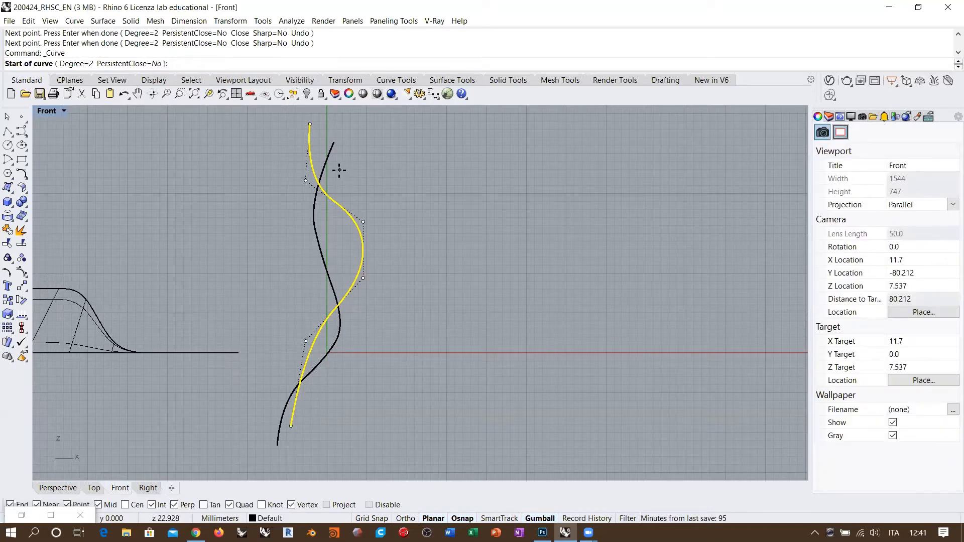
{"action": "left_click", "coordinate": [340, 170]}
{"action": "left_click", "coordinate": [304, 219]}
{"action": "left_click", "coordinate": [295, 288]}
{"action": "left_click", "coordinate": [287, 357]}
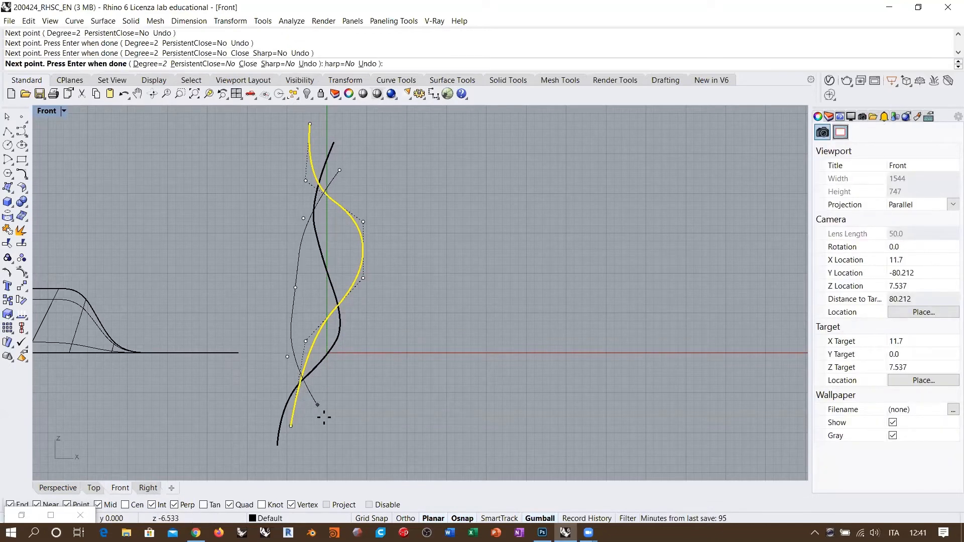
{"action": "left_click", "coordinate": [326, 427]}
{"action": "right_click", "coordinate": [327, 426]}
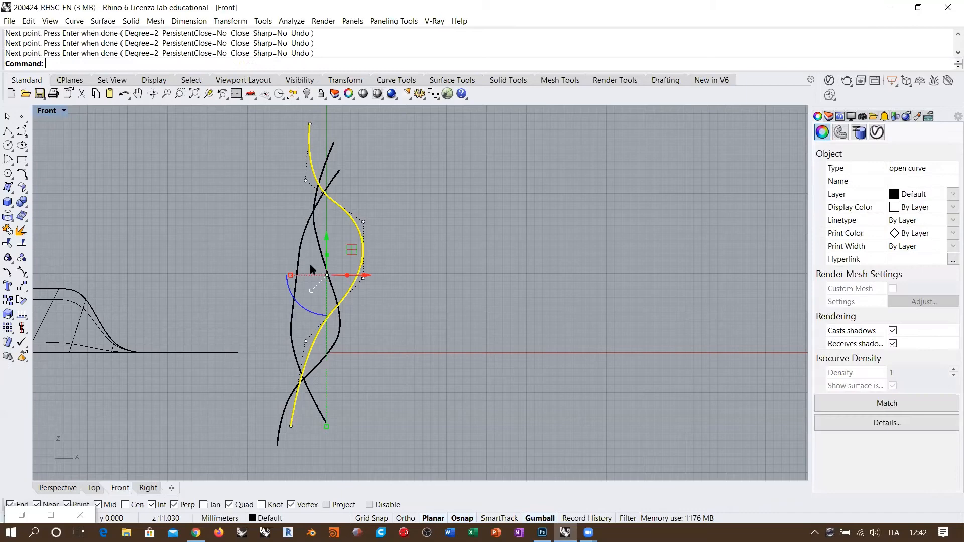
Step: Check the three degree-2 profile curves in the Perspective view and delete them all
{"action": "left_click", "coordinate": [64, 490]}
{"action": "right_click_drag", "start_coordinate": [477, 265], "coordinate": [335, 312]}
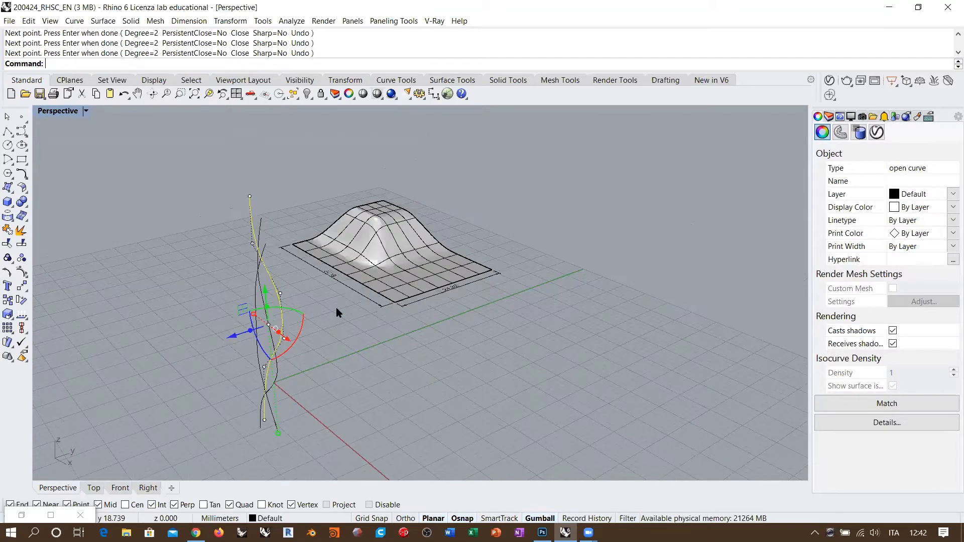
{"action": "right_click_drag", "start_coordinate": [287, 360], "coordinate": [353, 378]}
{"action": "left_click", "coordinate": [354, 377]}
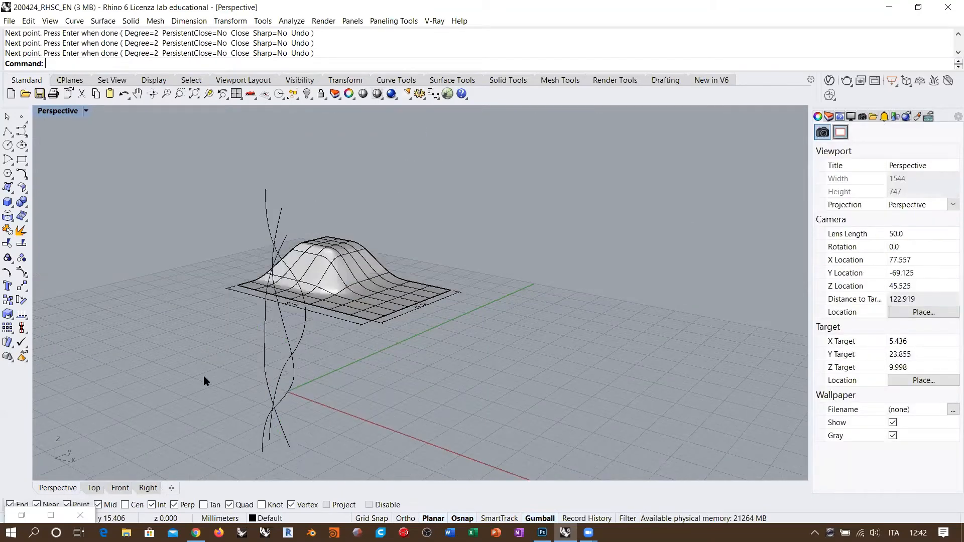
{"action": "left_click_drag", "start_coordinate": [354, 378], "coordinate": [204, 376]}
{"action": "key", "text": "Delete"}
Step: Draw a wavy control-point curve of degree 3 running top to bottom near the vertical axis in the Front view
{"action": "left_click", "coordinate": [124, 489]}
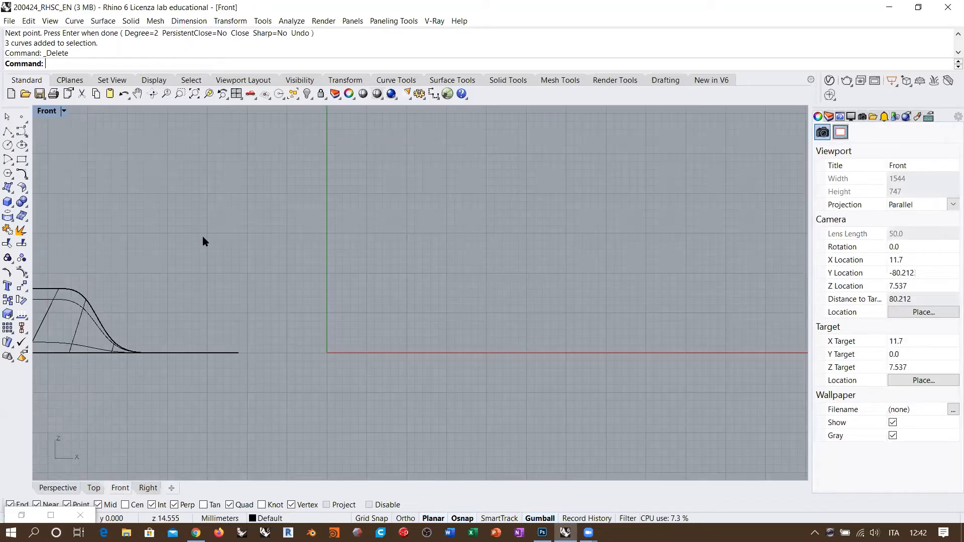
{"action": "left_click", "coordinate": [22, 131]}
{"action": "left_click", "coordinate": [75, 64]}
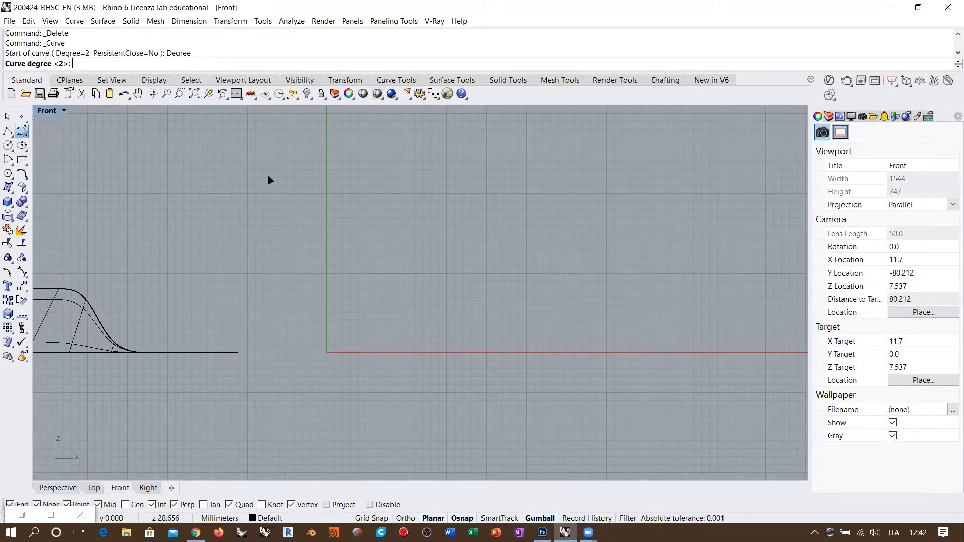
{"action": "type", "text": "3"}
{"action": "key", "text": "Return"}
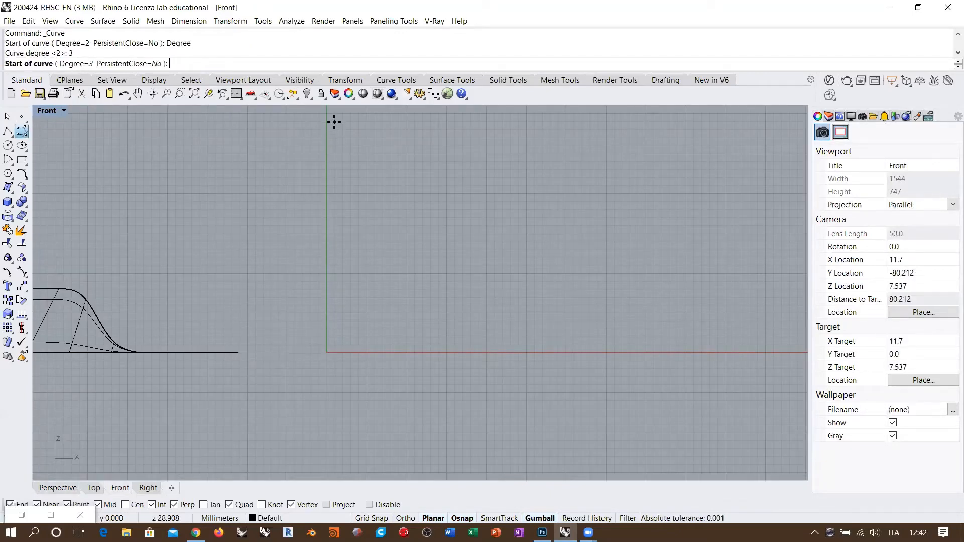
{"action": "left_click", "coordinate": [334, 122]}
{"action": "left_click", "coordinate": [316, 156]}
{"action": "left_click", "coordinate": [337, 209]}
{"action": "left_click", "coordinate": [380, 251]}
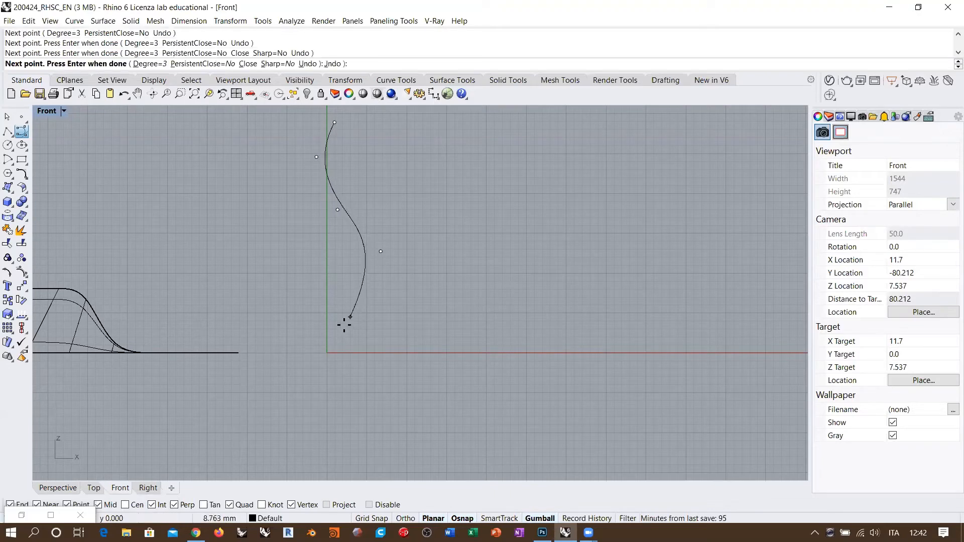
{"action": "left_click", "coordinate": [344, 325]}
{"action": "left_click", "coordinate": [324, 374]}
{"action": "left_click", "coordinate": [335, 440]}
{"action": "key", "text": "Return"}
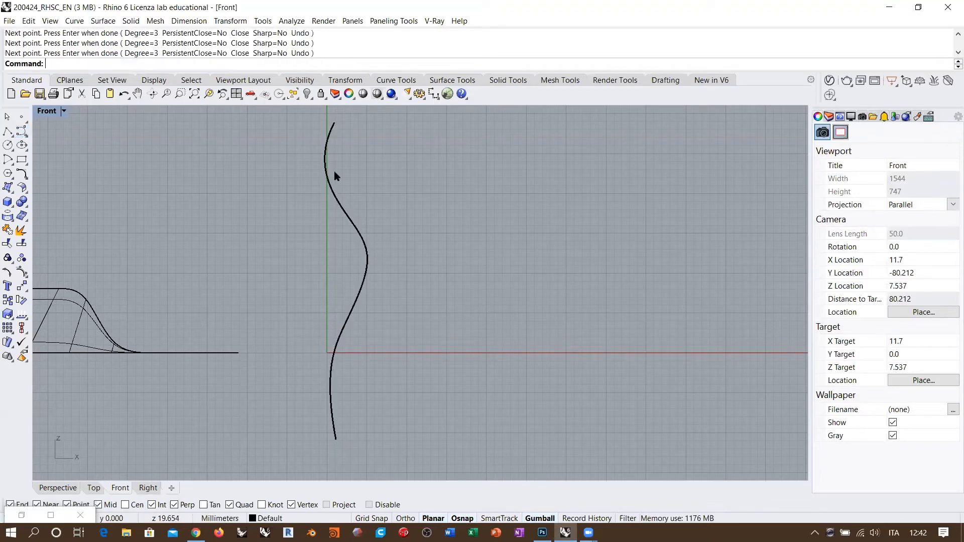
Step: Disable object snaps and draw a second degree-3 curve that bows left of the first and crosses it near its ends
{"action": "key", "text": "Return"}
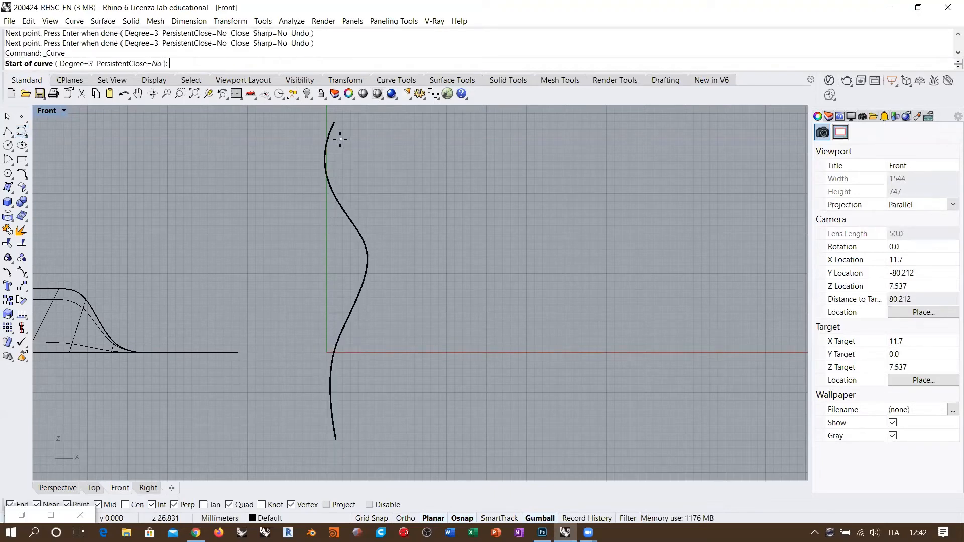
{"action": "left_click", "coordinate": [374, 505]}
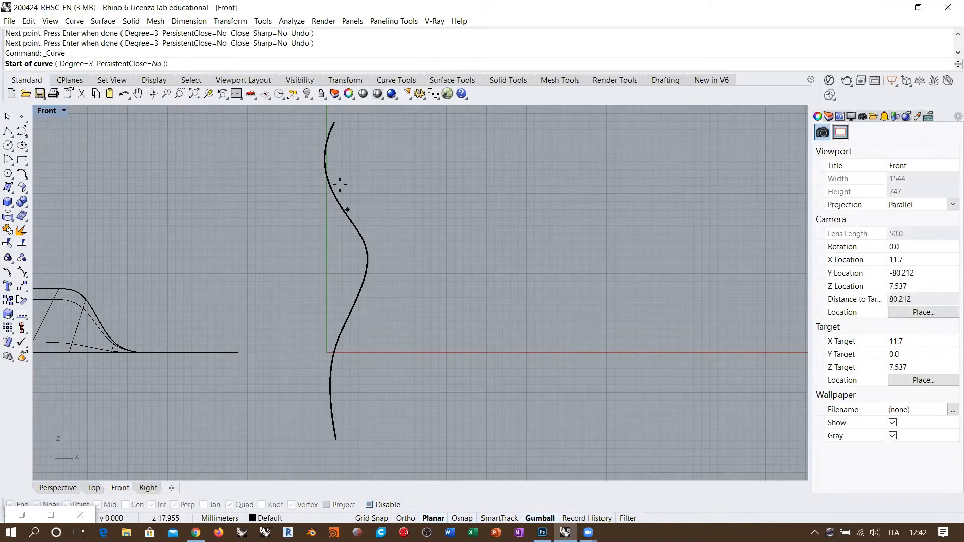
{"action": "left_click", "coordinate": [339, 134]}
{"action": "left_click", "coordinate": [312, 171]}
{"action": "left_click", "coordinate": [304, 235]}
{"action": "left_click", "coordinate": [320, 301]}
{"action": "left_click", "coordinate": [346, 360]}
{"action": "left_click", "coordinate": [343, 418]}
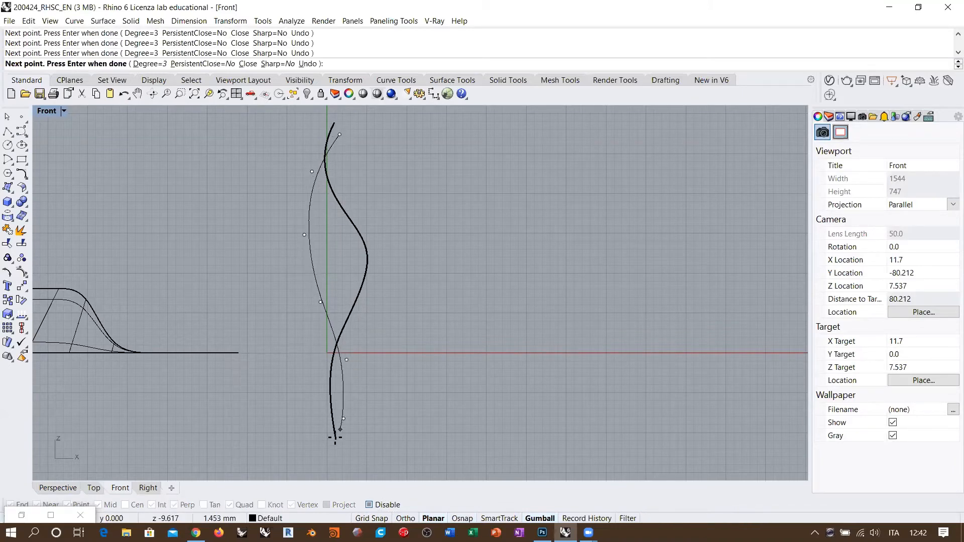
{"action": "left_click", "coordinate": [317, 464]}
{"action": "key", "text": "Return"}
Step: Draw a third, shorter degree-3 curve in the Front view, bowing left and ending right of the vertical axis
{"action": "key", "text": "Return"}
{"action": "left_click", "coordinate": [344, 170]}
{"action": "left_click", "coordinate": [319, 214]}
{"action": "left_click", "coordinate": [307, 259]}
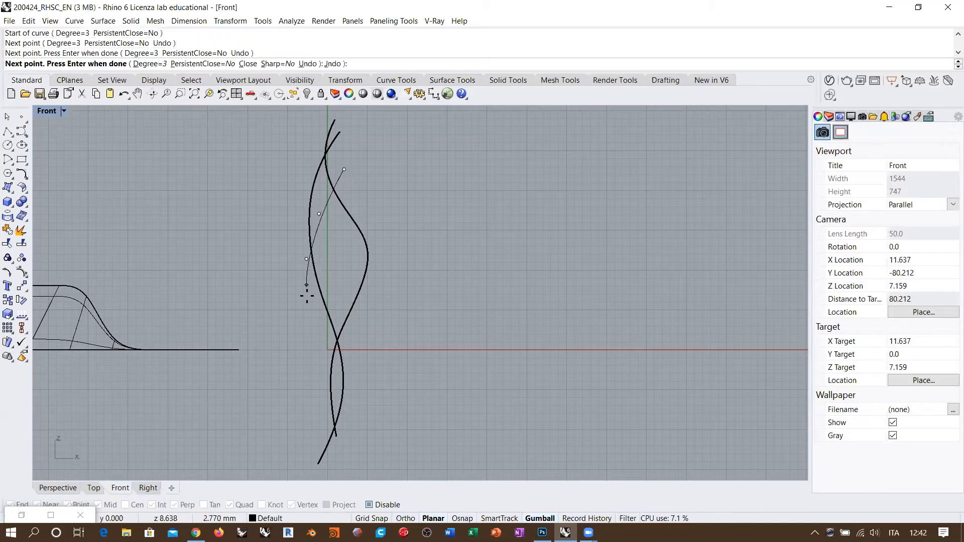
{"action": "left_click", "coordinate": [308, 307]}
{"action": "left_click", "coordinate": [328, 380]}
{"action": "left_click", "coordinate": [349, 429]}
{"action": "key", "text": "Return"}
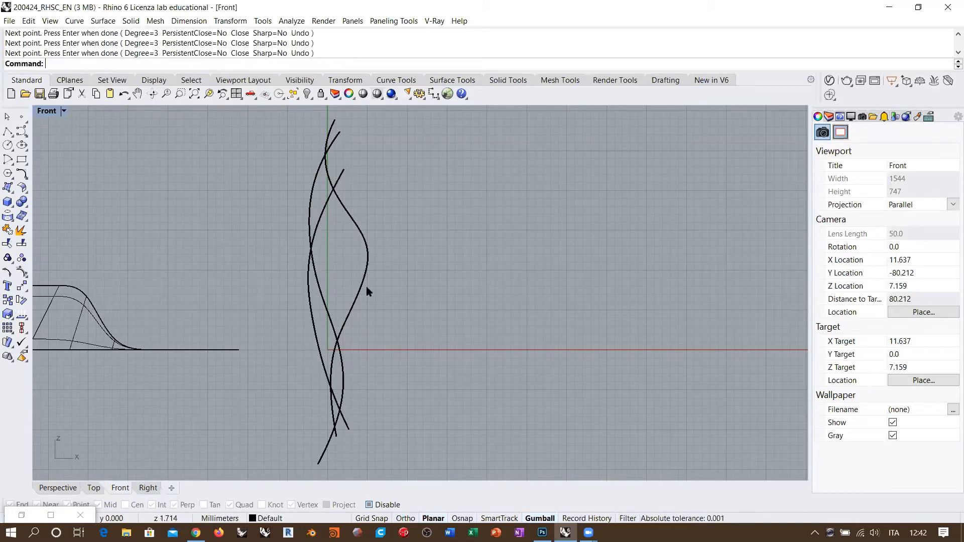
Step: Spread the three curves along the Y axis in Perspective: the third far back, the second slightly back, the first forward
{"action": "left_click", "coordinate": [56, 488]}
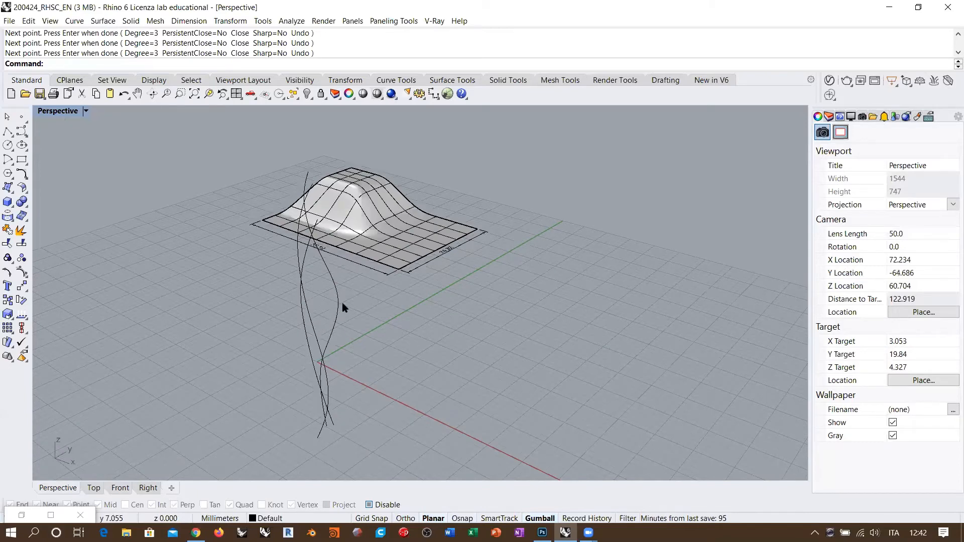
{"action": "left_click", "coordinate": [303, 312]}
{"action": "left_click_drag", "start_coordinate": [343, 306], "coordinate": [518, 216]}
{"action": "left_click", "coordinate": [306, 318]}
{"action": "left_click_drag", "start_coordinate": [340, 309], "coordinate": [407, 274]}
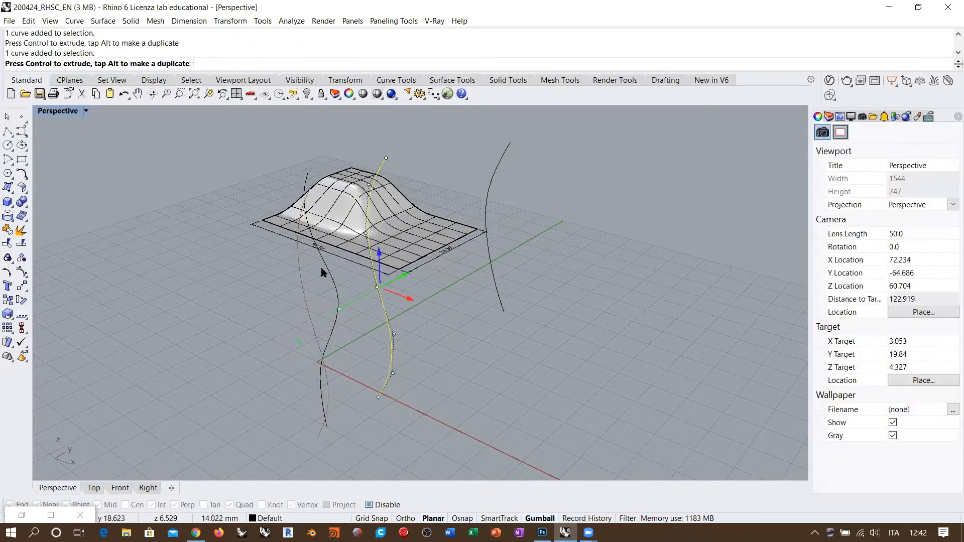
{"action": "left_click", "coordinate": [328, 269]}
{"action": "left_click_drag", "start_coordinate": [357, 295], "coordinate": [259, 356]}
{"action": "left_click", "coordinate": [453, 321]}
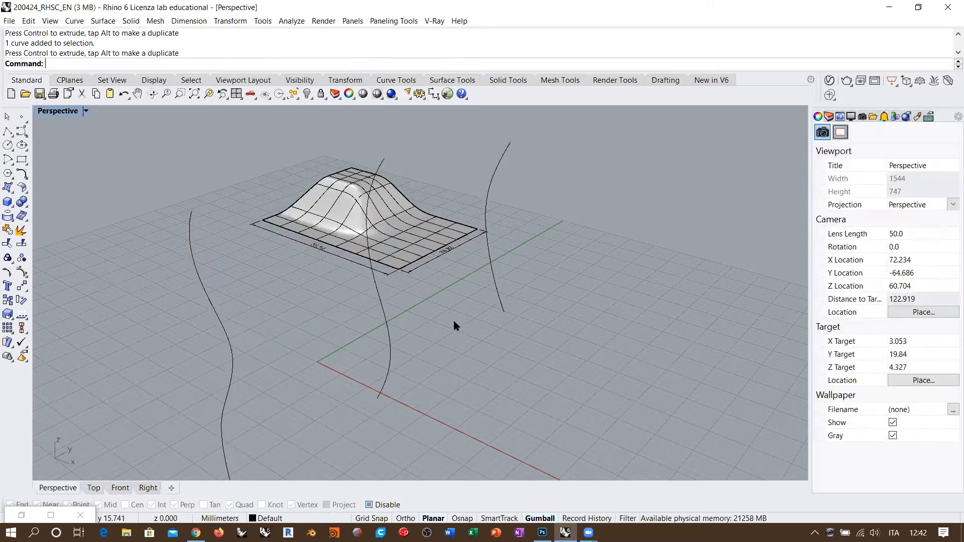
Step: Loft a surface through the three profile curves with Record History on, using the Normal style and no simplification
{"action": "right_click_drag", "start_coordinate": [454, 322], "coordinate": [441, 265]}
{"action": "scroll", "coordinate": [441, 264], "scroll_direction": "down", "scroll_amount": 4}
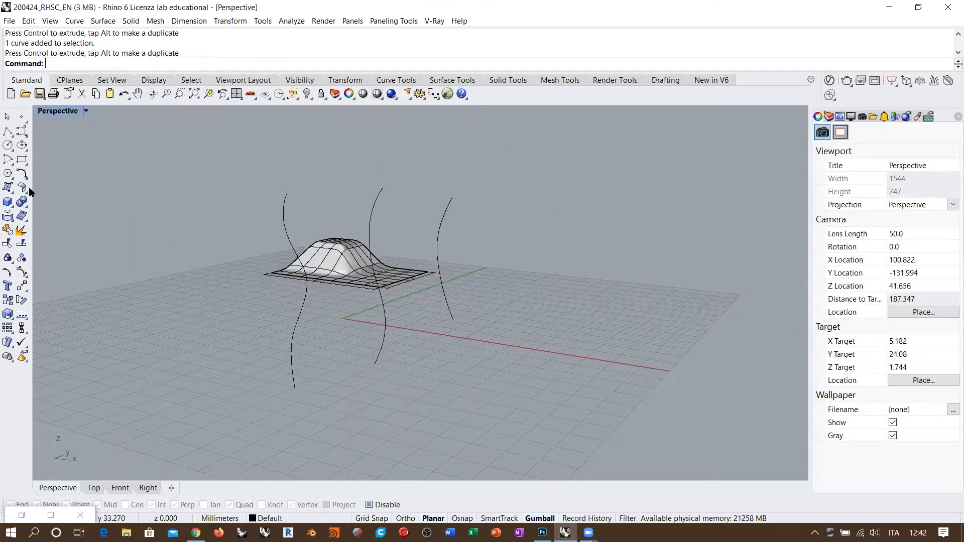
{"action": "left_click", "coordinate": [67, 191]}
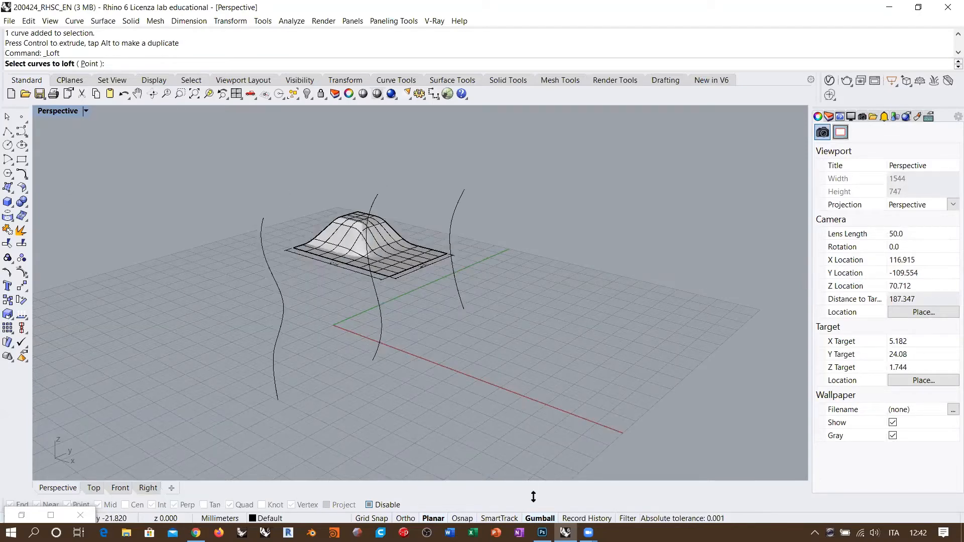
{"action": "left_click", "coordinate": [280, 399]}
{"action": "left_click", "coordinate": [374, 358]}
{"action": "left_click", "coordinate": [460, 308]}
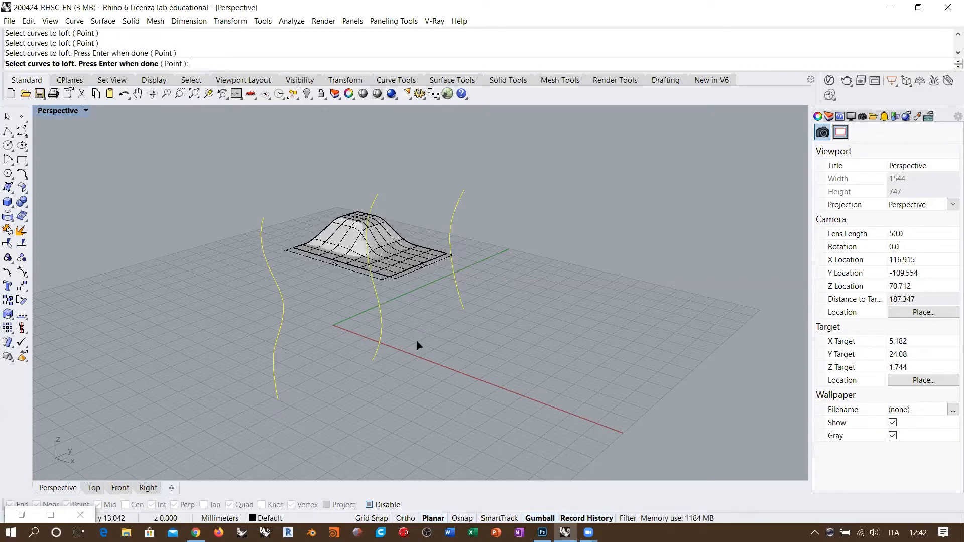
{"action": "key", "text": "Return"}
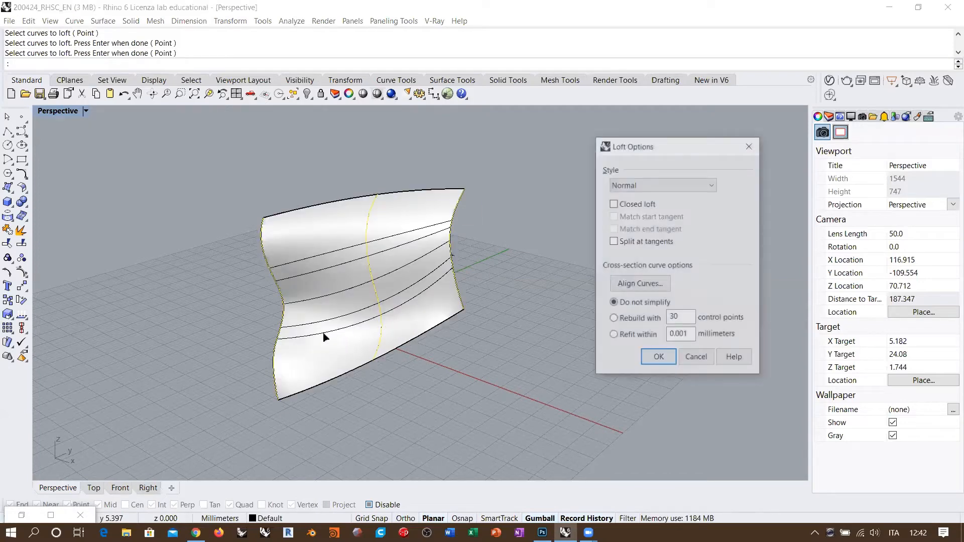
{"action": "right_click_drag", "start_coordinate": [358, 273], "coordinate": [327, 278]}
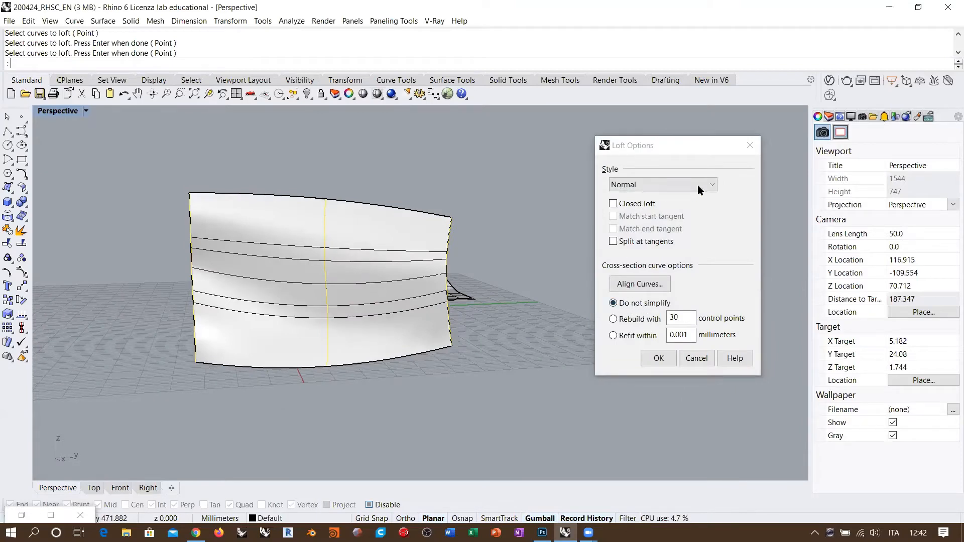
{"action": "left_click", "coordinate": [658, 357]}
{"action": "right_click_drag", "start_coordinate": [402, 312], "coordinate": [445, 292]}
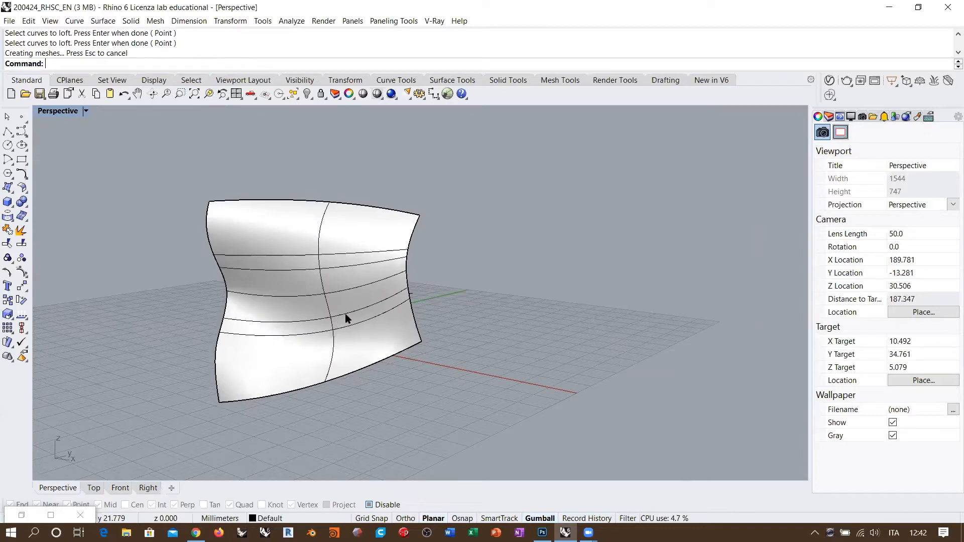
Step: Shorten the middle profile curve vertically so the history-linked loft updates, and remove the lofted surface
{"action": "right_click_drag", "start_coordinate": [345, 318], "coordinate": [405, 297]}
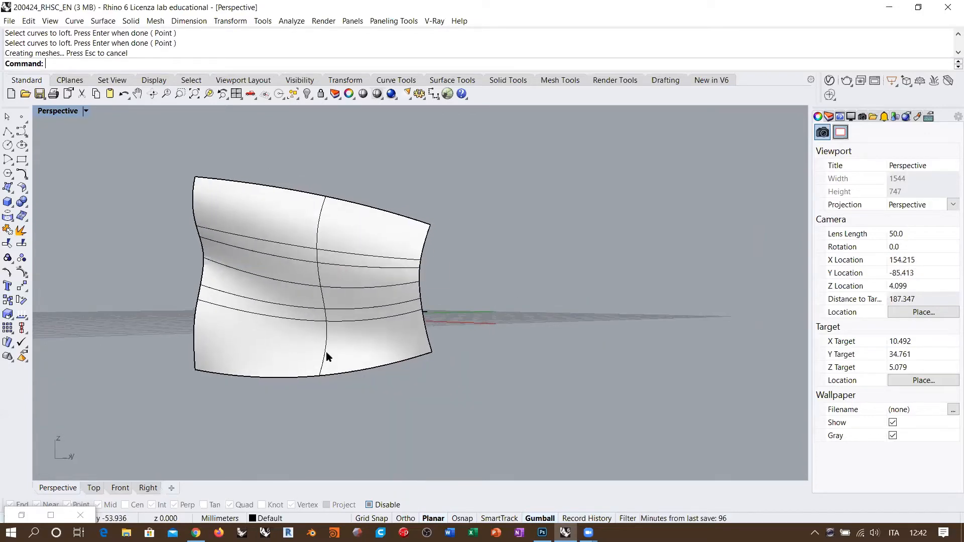
{"action": "left_click", "coordinate": [326, 356]}
{"action": "left_click", "coordinate": [351, 383]}
{"action": "left_click_drag", "start_coordinate": [321, 377], "coordinate": [322, 351]}
{"action": "right_click_drag", "start_coordinate": [377, 360], "coordinate": [317, 313]}
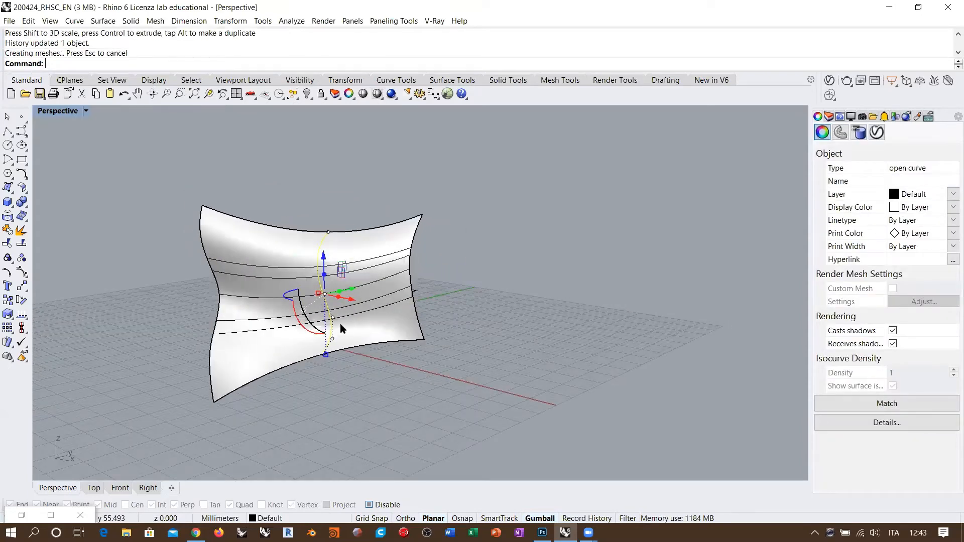
{"action": "mouse_move", "coordinate": [377, 311]}
{"action": "right_mouse_down"}
{"action": "mouse_move", "coordinate": [383, 304]}
{"action": "mouse_move", "coordinate": [372, 302]}
{"action": "mouse_move", "coordinate": [396, 327]}
{"action": "mouse_move", "coordinate": [307, 302]}
{"action": "mouse_move", "coordinate": [336, 316]}
{"action": "mouse_move", "coordinate": [370, 314]}
{"action": "right_mouse_up"}
{"action": "key", "text": "Escape"}
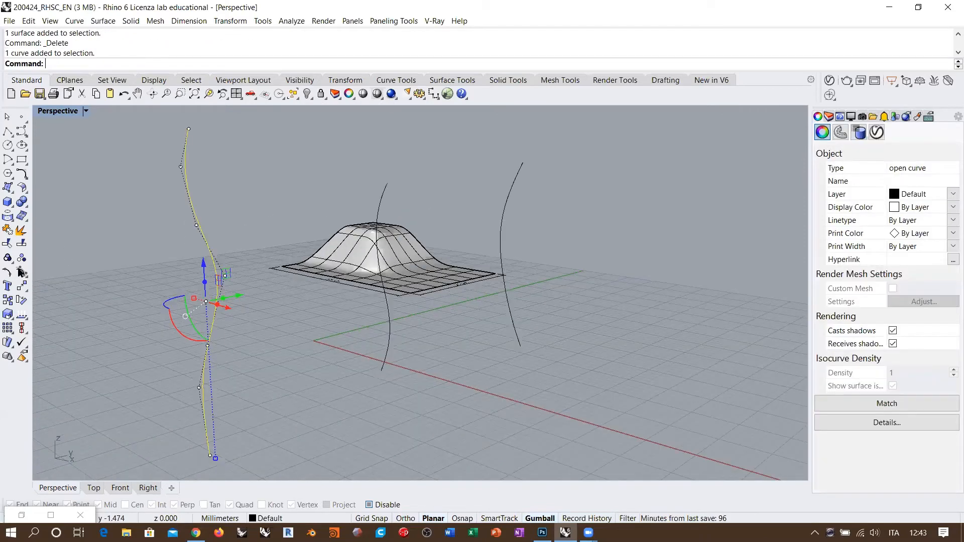
Step: Insert several extra knots along the middle stretch of the foremost profile curve, leaving Automatic, Midpoints and Symmetrical unused
{"action": "left_click", "coordinate": [21, 272]}
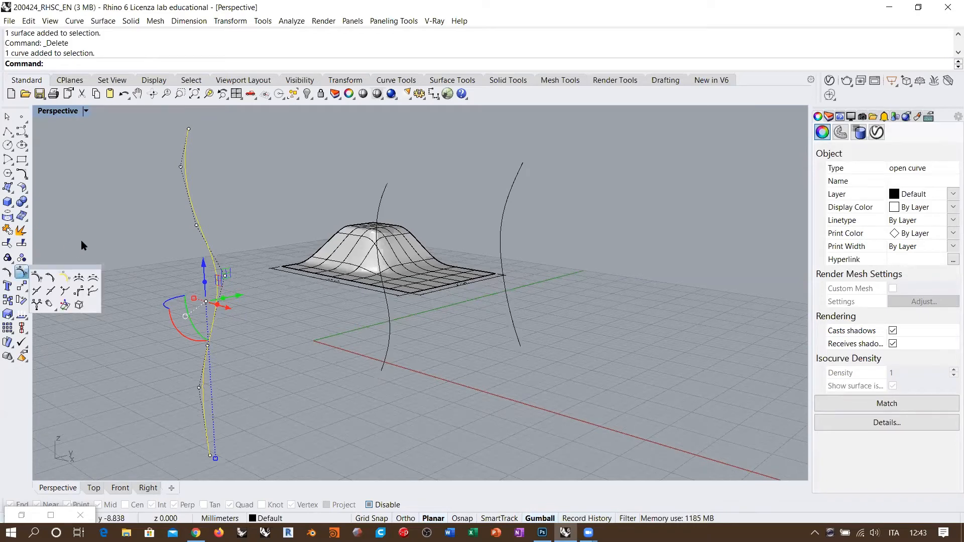
{"action": "left_click", "coordinate": [36, 293]}
{"action": "left_click", "coordinate": [216, 302]}
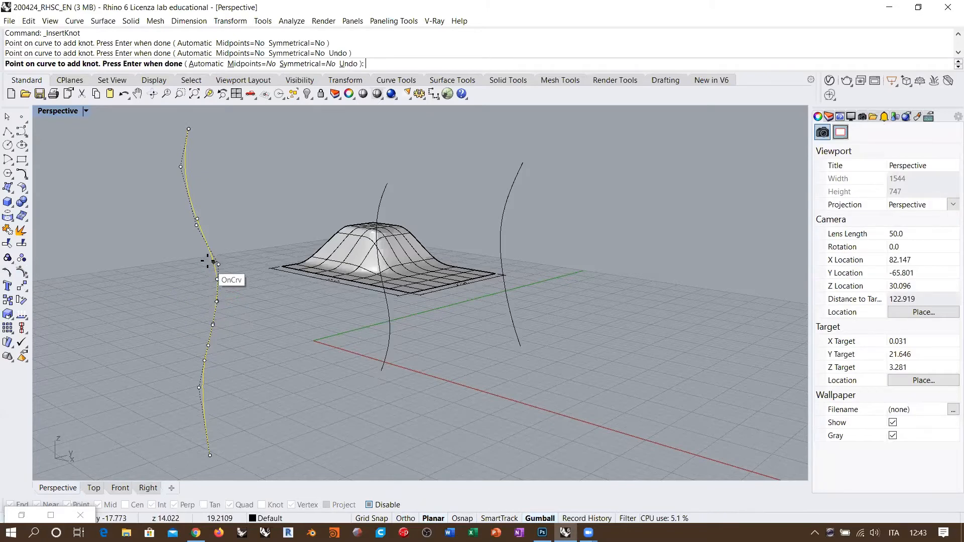
{"action": "left_click", "coordinate": [211, 255]}
{"action": "left_click", "coordinate": [203, 235]}
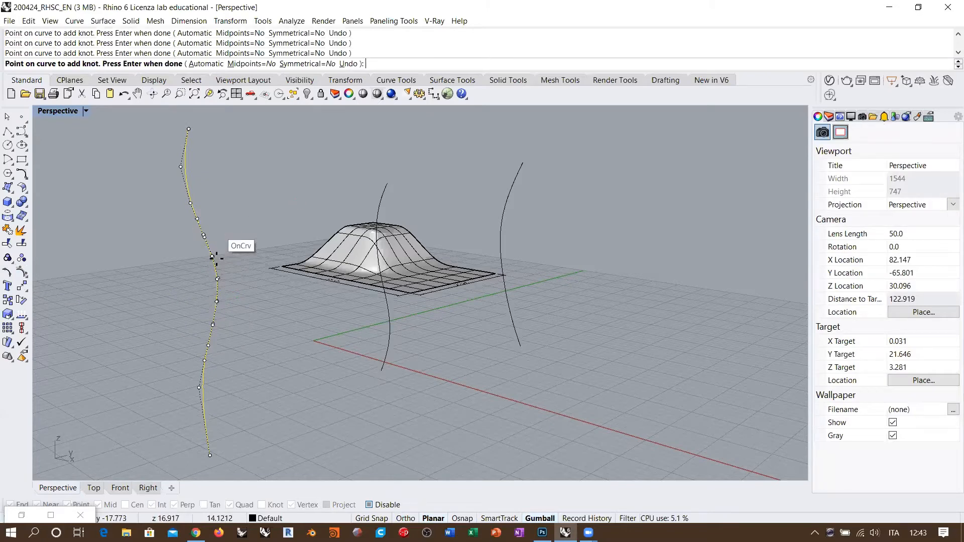
{"action": "key", "text": "Return"}
{"action": "left_click", "coordinate": [326, 357]}
{"action": "right_click_drag", "start_coordinate": [326, 356], "coordinate": [238, 300]}
{"action": "left_click", "coordinate": [222, 309]}
{"action": "right_click_drag", "start_coordinate": [380, 312], "coordinate": [338, 315]}
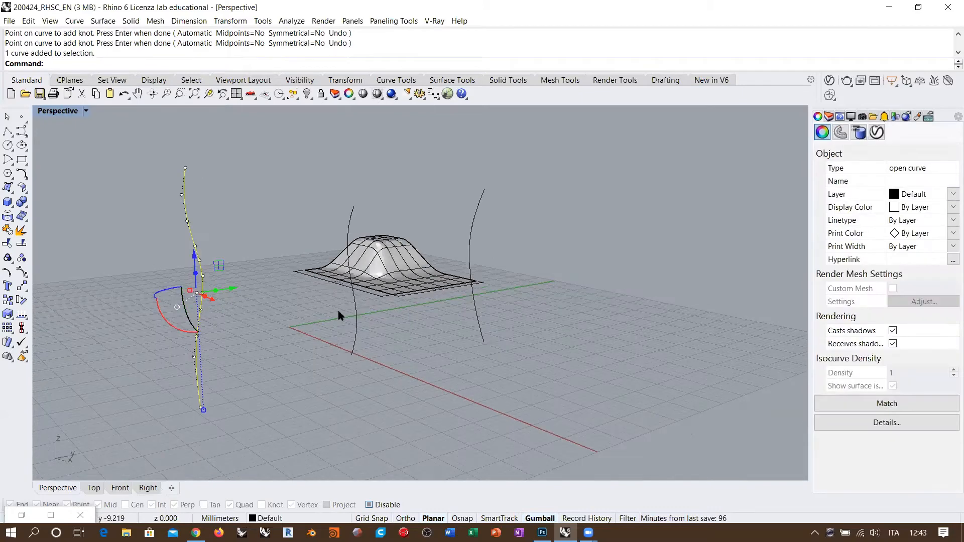
{"action": "key", "text": "Escape"}
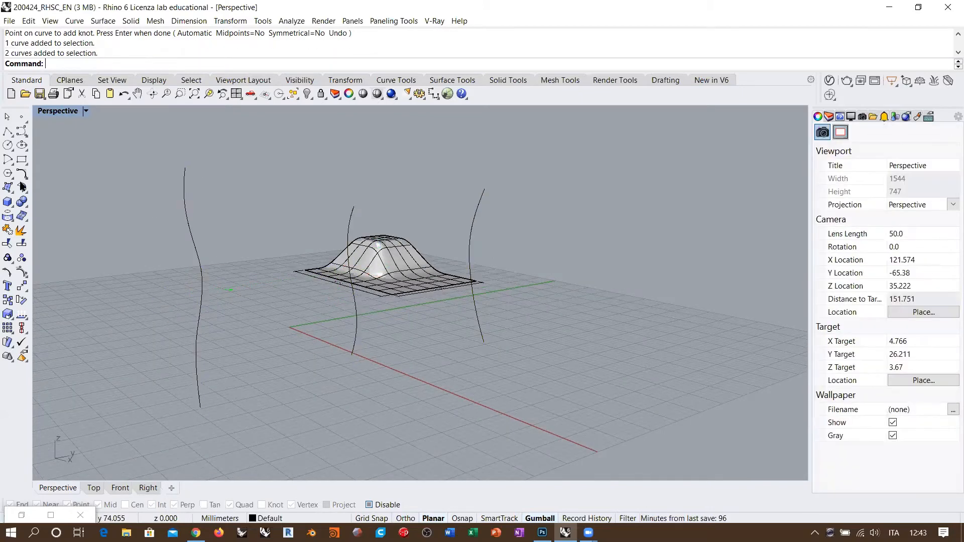
Step: Loft a new surface through the three profile curves using the Normal style and the Do not simplify option
{"action": "left_click", "coordinate": [8, 187]}
{"action": "left_click", "coordinate": [58, 194]}
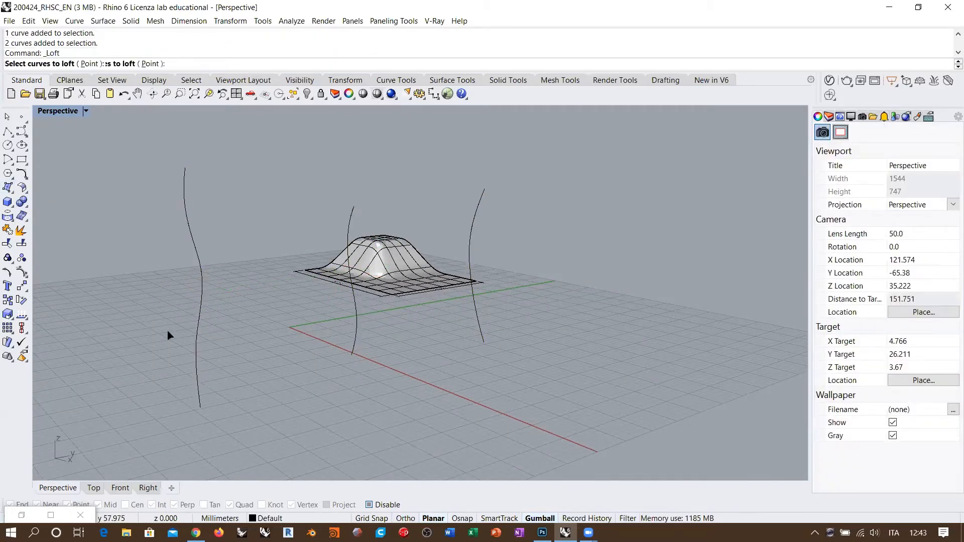
{"action": "left_click", "coordinate": [199, 405]}
{"action": "left_click", "coordinate": [354, 345]}
{"action": "left_click", "coordinate": [483, 338]}
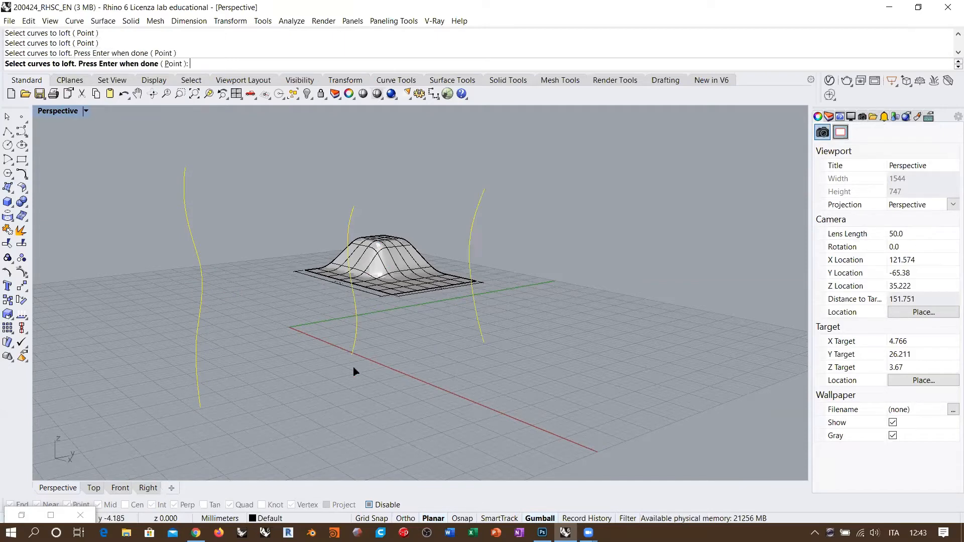
{"action": "key", "text": "Return"}
{"action": "right_click_drag", "start_coordinate": [349, 335], "coordinate": [327, 317]}
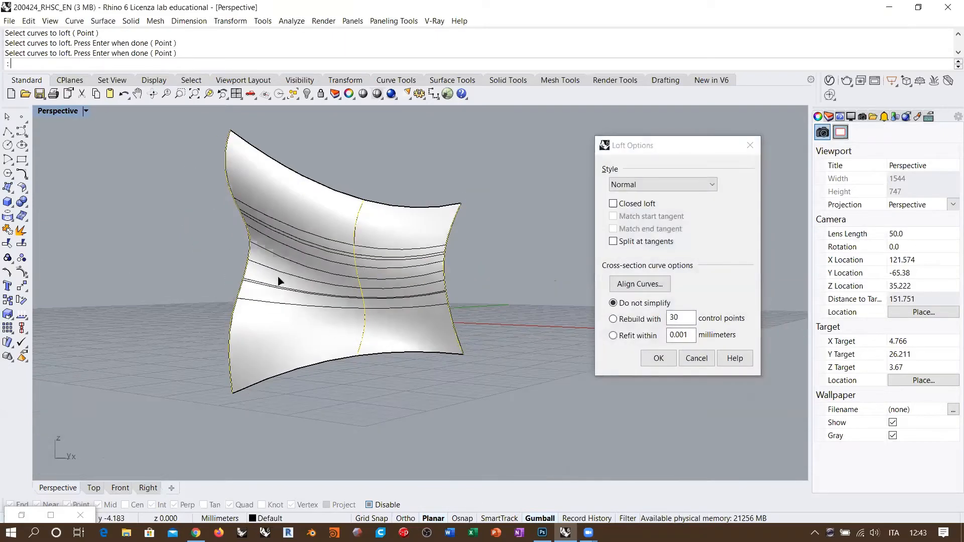
{"action": "right_click_drag", "start_coordinate": [280, 281], "coordinate": [362, 271]}
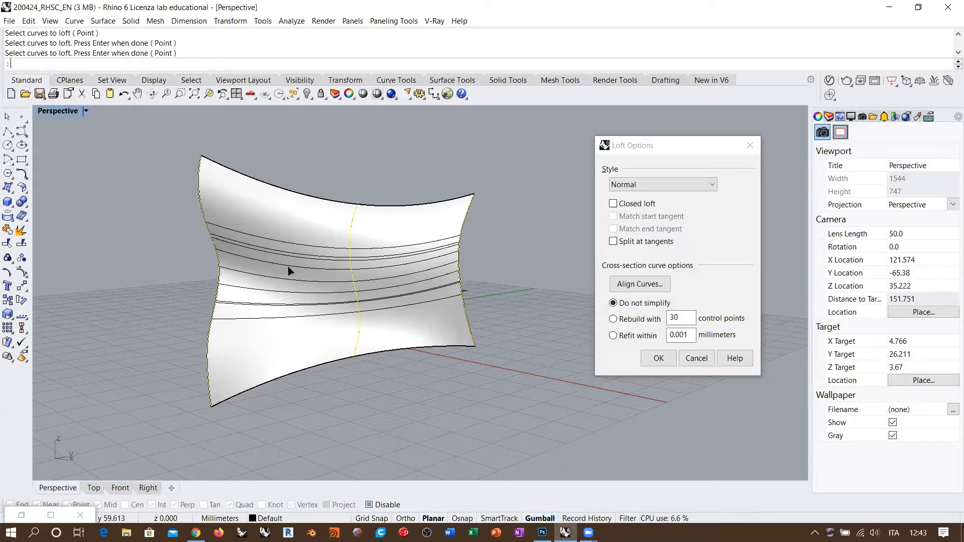
{"action": "scroll", "coordinate": [251, 286], "scroll_direction": "up", "scroll_amount": 5}
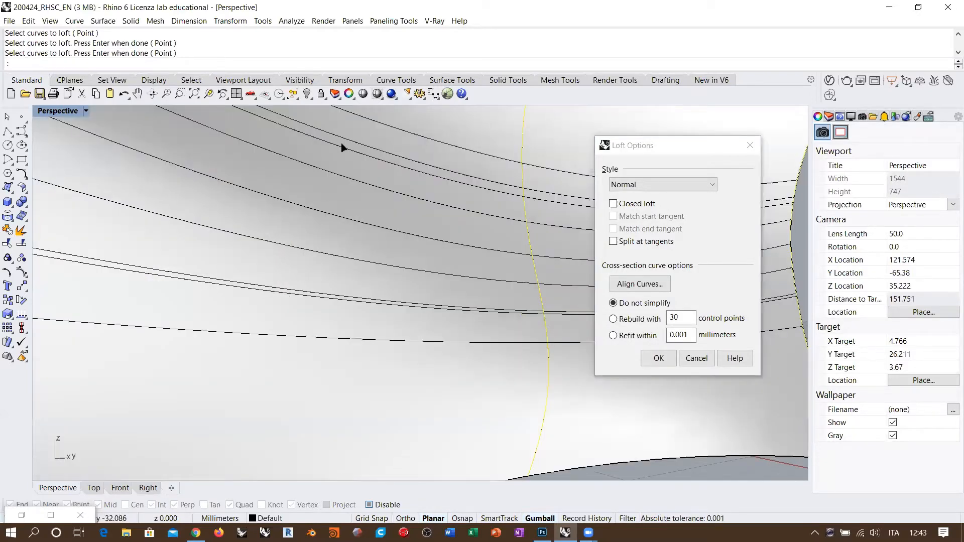
{"action": "scroll", "coordinate": [311, 254], "scroll_direction": "down", "scroll_amount": 5}
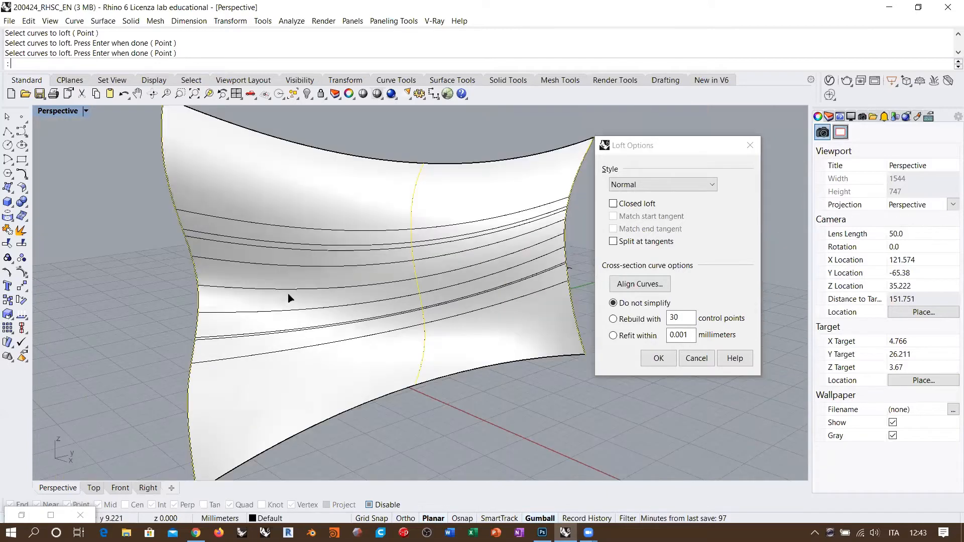
{"action": "left_click", "coordinate": [649, 351]}
{"action": "right_click_drag", "start_coordinate": [412, 305], "coordinate": [415, 295]}
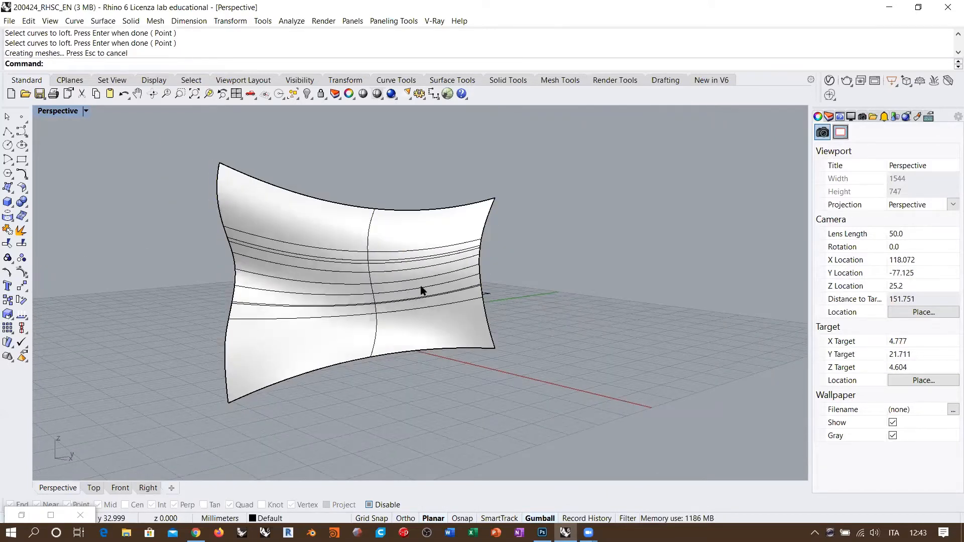
Step: Move the lofted surface together with its three profile curves away from the bump-shaped surface
{"action": "right_click_drag", "start_coordinate": [296, 303], "coordinate": [505, 264]}
{"action": "right_click_drag", "start_coordinate": [449, 325], "coordinate": [430, 324]}
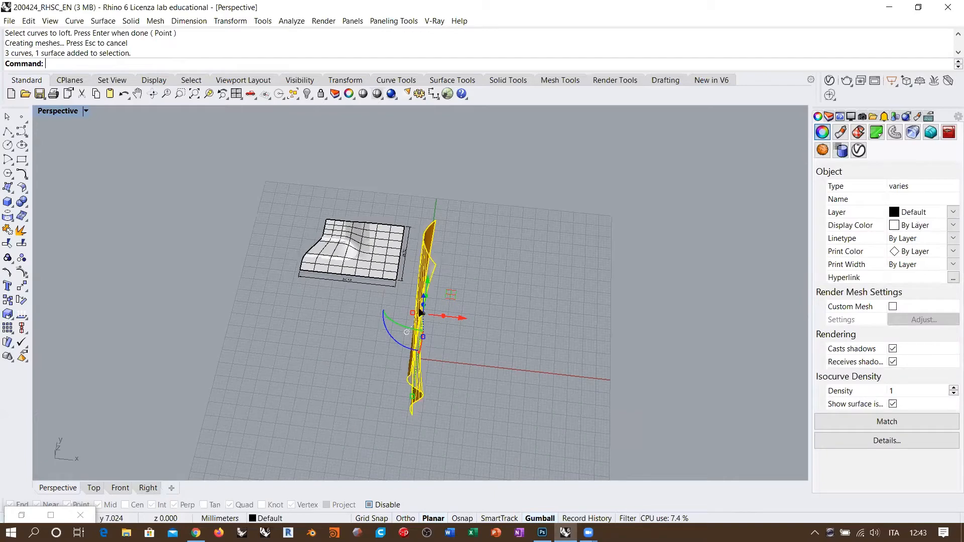
{"action": "left_click", "coordinate": [421, 313]}
{"action": "right_click_drag", "start_coordinate": [420, 312], "coordinate": [408, 296]}
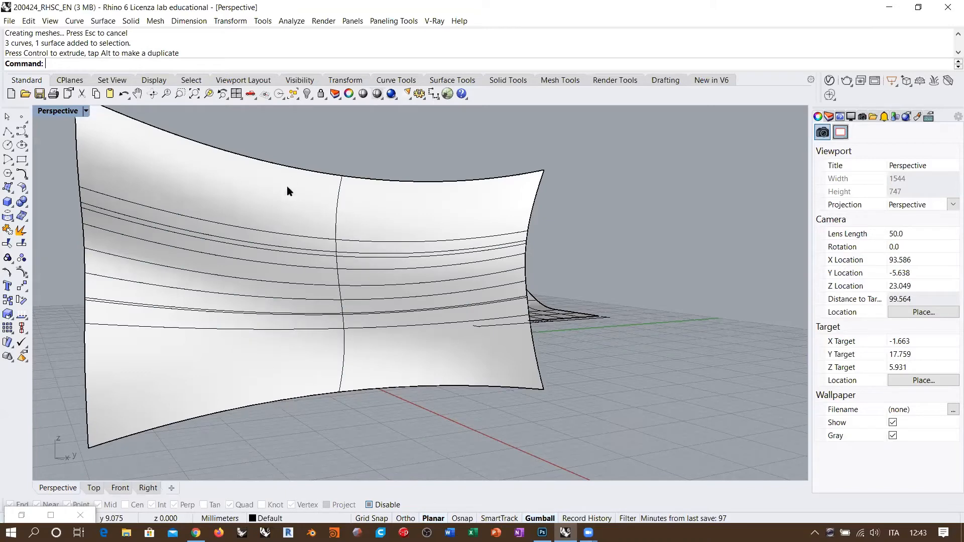
Step: Examine the new loft's curvature and the spacing of its isocurves from several angles and distances
{"action": "right_click_drag", "start_coordinate": [295, 399], "coordinate": [302, 356]}
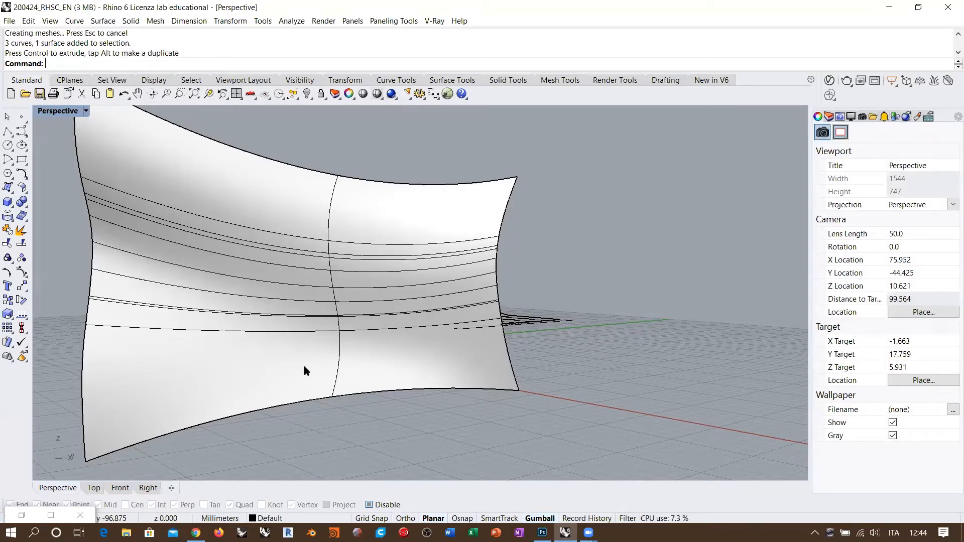
{"action": "scroll", "coordinate": [307, 374], "scroll_direction": "down", "scroll_amount": 5}
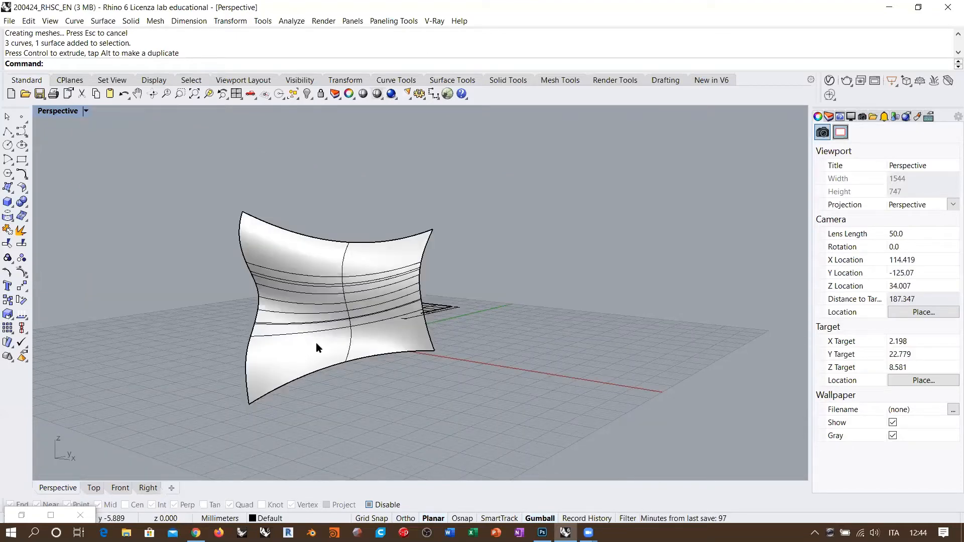
{"action": "scroll", "coordinate": [324, 313], "scroll_direction": "up", "scroll_amount": 2}
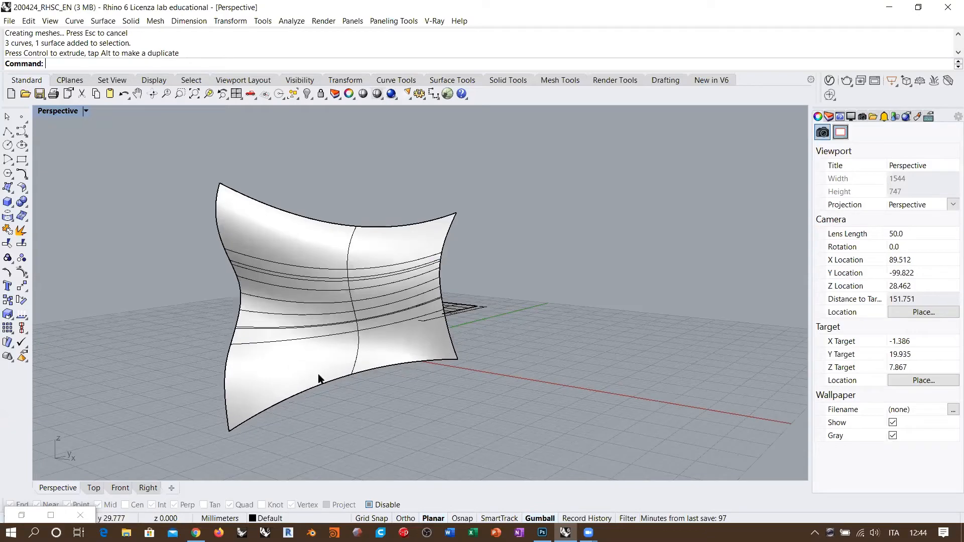
{"action": "scroll", "coordinate": [316, 381], "scroll_direction": "up", "scroll_amount": 2}
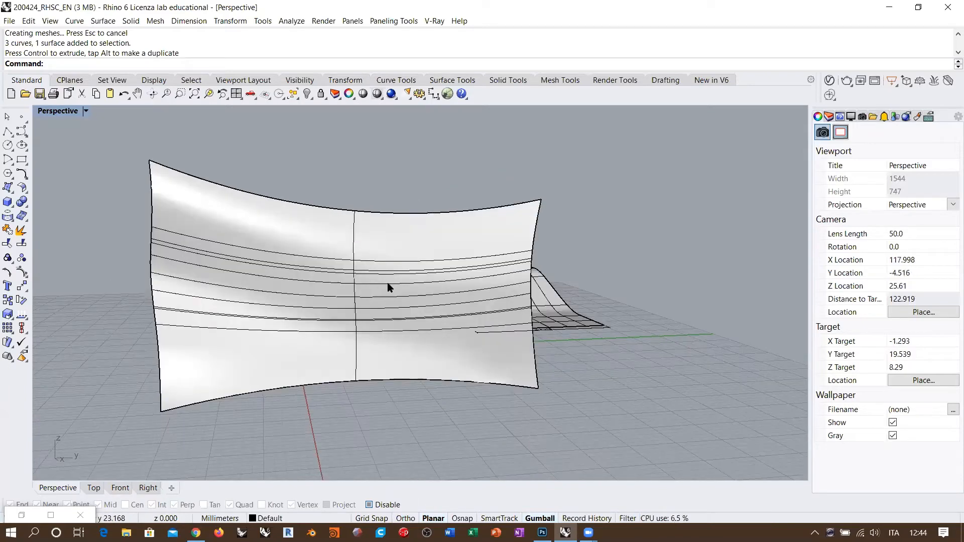
{"action": "right_click_drag", "start_coordinate": [412, 270], "coordinate": [456, 244]}
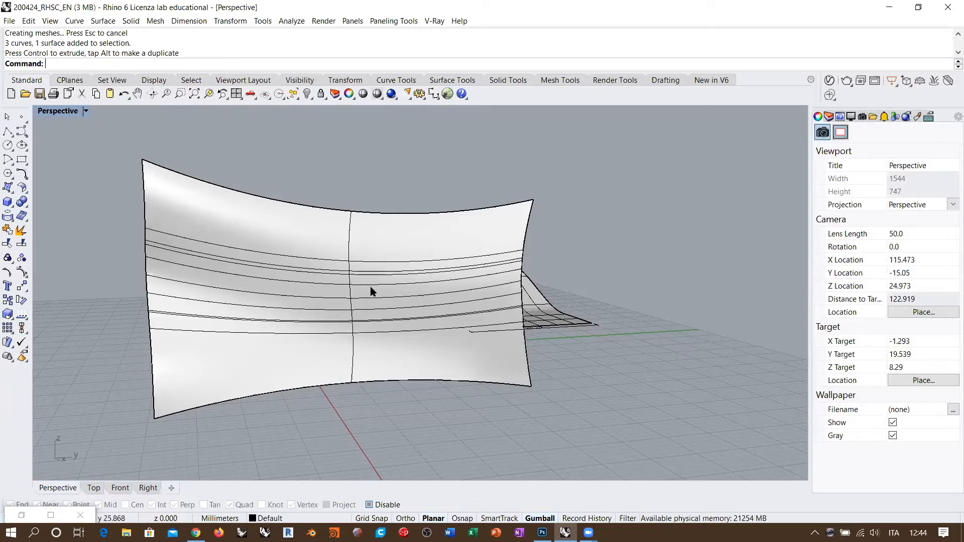
{"action": "right_click_drag", "start_coordinate": [413, 300], "coordinate": [392, 313]}
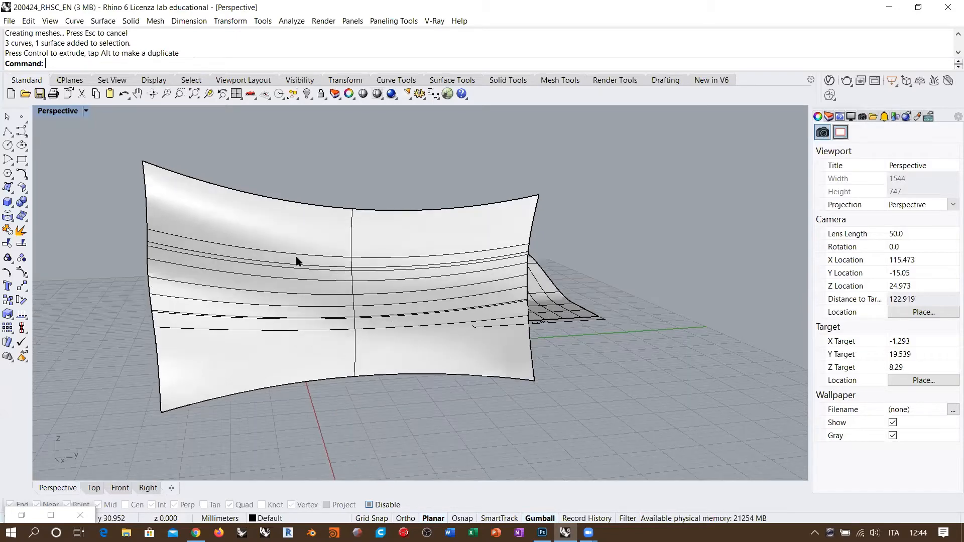
{"action": "right_click_drag", "start_coordinate": [342, 289], "coordinate": [345, 288]}
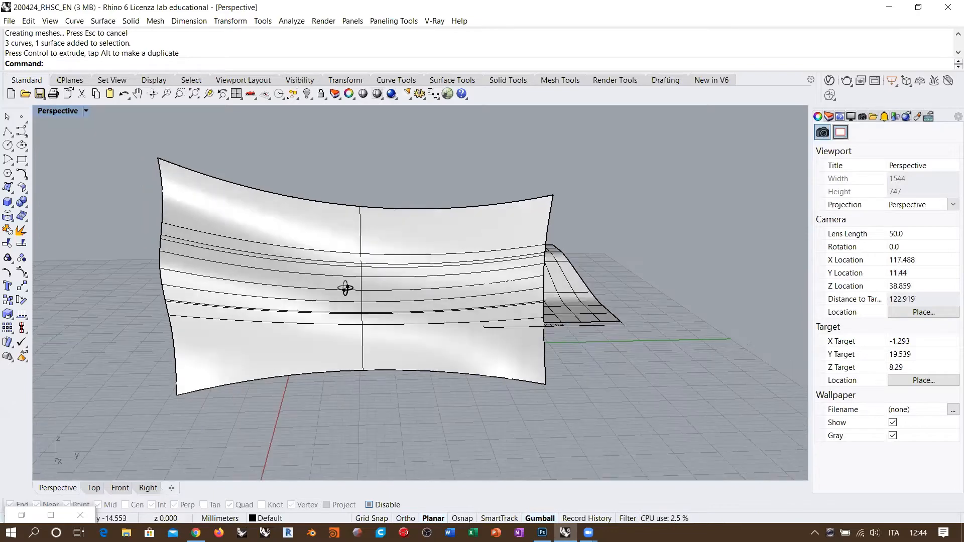
Step: Isolate the lofted surface in the Right view, hiding its profile curves and the other objects
{"action": "left_click", "coordinate": [379, 285]}
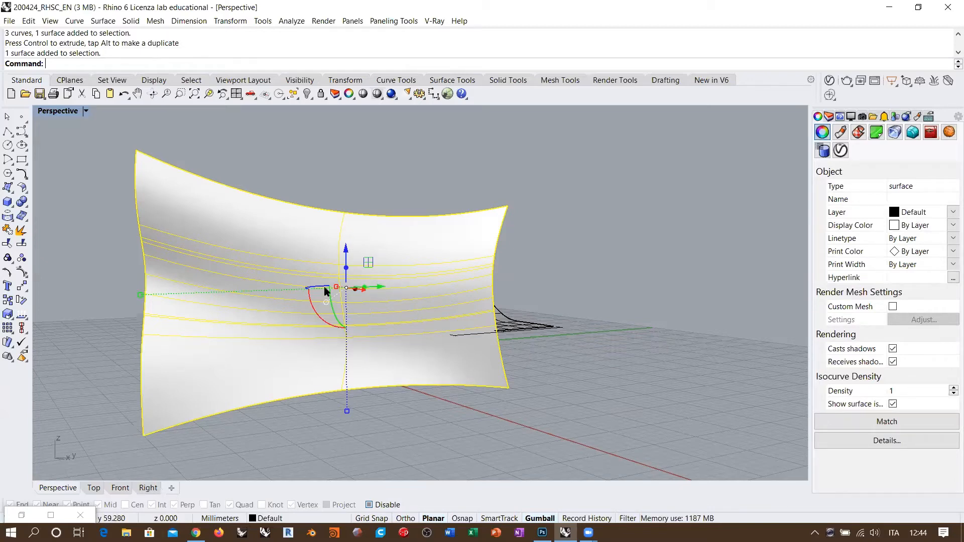
{"action": "scroll", "coordinate": [324, 286], "scroll_direction": "down", "scroll_amount": 1}
{"action": "left_click", "coordinate": [148, 488]}
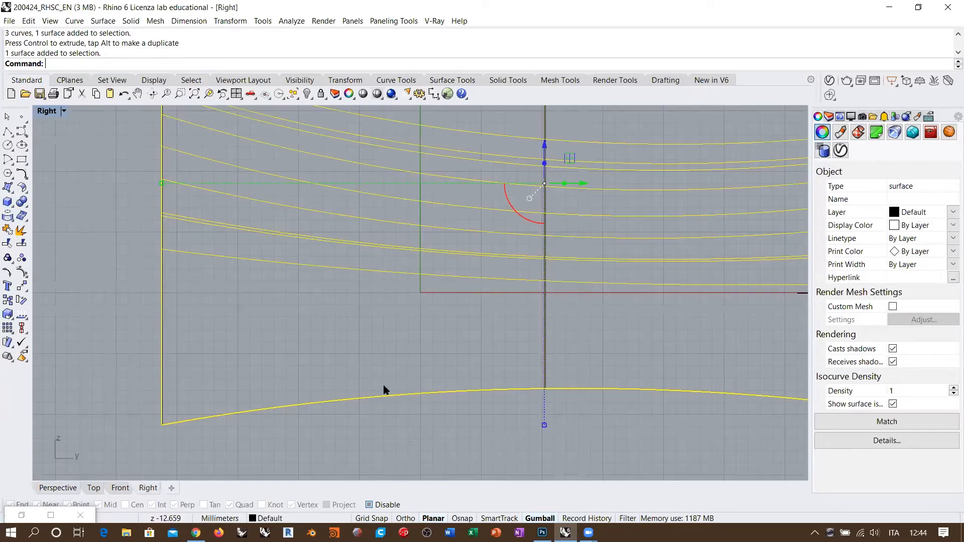
{"action": "left_click", "coordinate": [345, 330]}
{"action": "scroll", "coordinate": [344, 330], "scroll_direction": "down", "scroll_amount": 4}
{"action": "right_click_drag", "start_coordinate": [498, 279], "coordinate": [399, 328]}
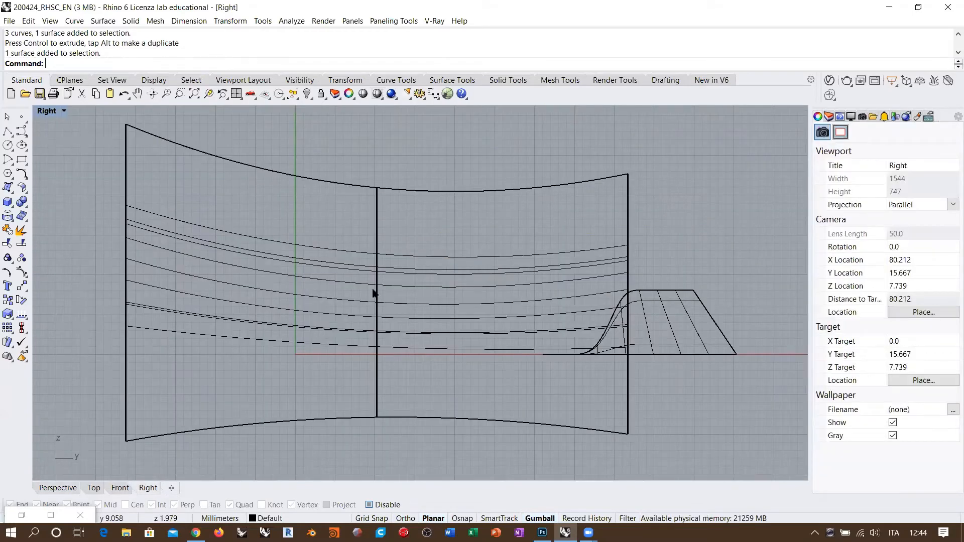
{"action": "left_click", "coordinate": [360, 196]}
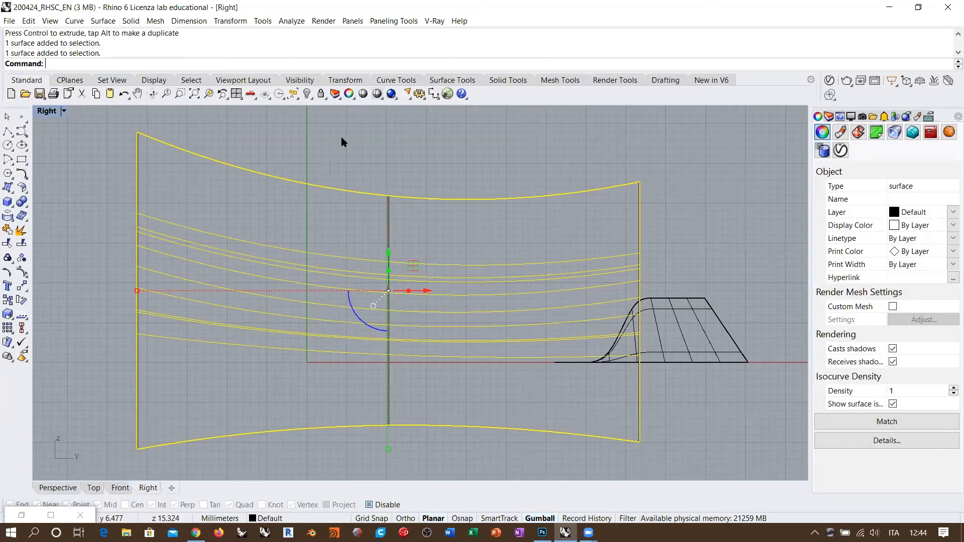
{"action": "key", "text": "ctrl+i"}
{"action": "left_click", "coordinate": [385, 143]}
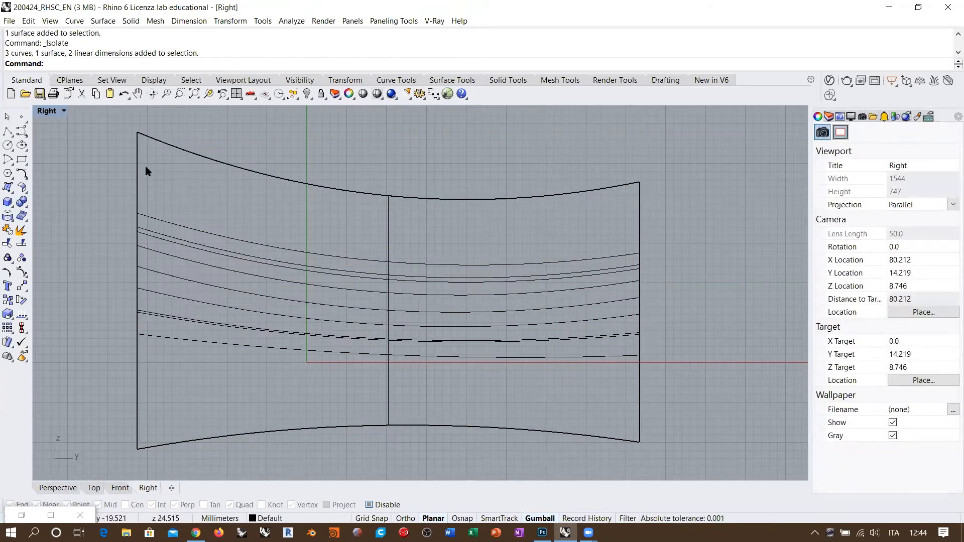
Step: Draw a long horizontal rectangle across the middle of the lofted surface in the Right view
{"action": "left_click", "coordinate": [22, 160]}
{"action": "scroll", "coordinate": [297, 192], "scroll_direction": "down", "scroll_amount": 3}
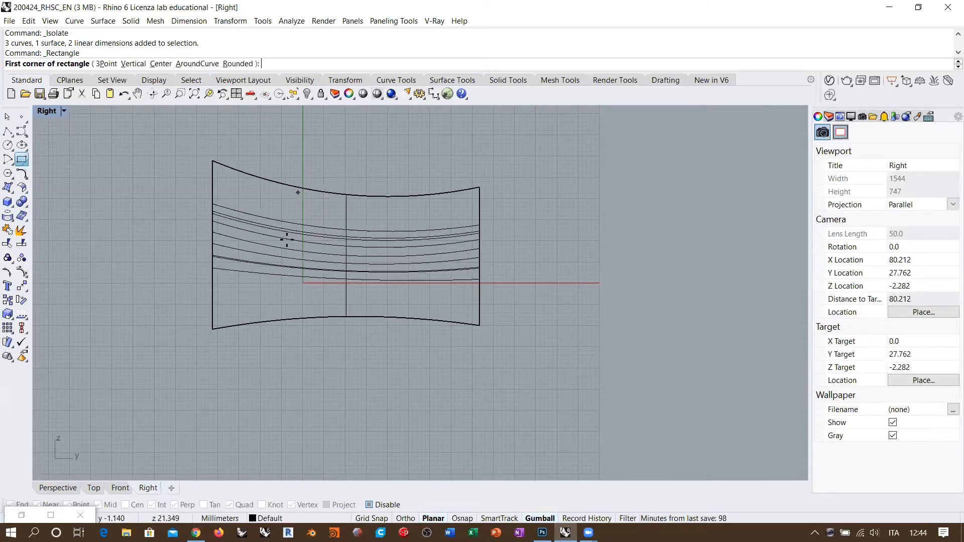
{"action": "scroll", "coordinate": [273, 298], "scroll_direction": "up", "scroll_amount": 2}
{"action": "left_click", "coordinate": [259, 275]}
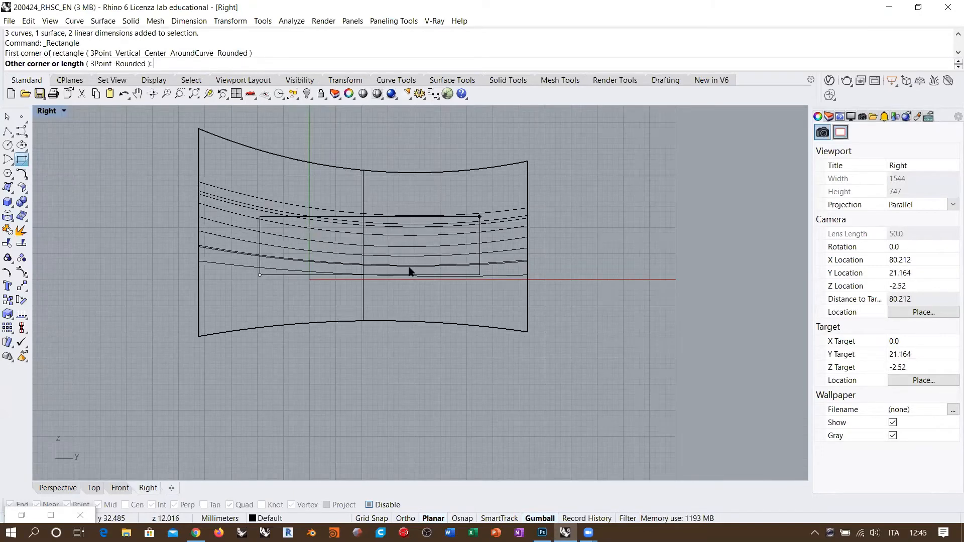
{"action": "left_click", "coordinate": [380, 223]}
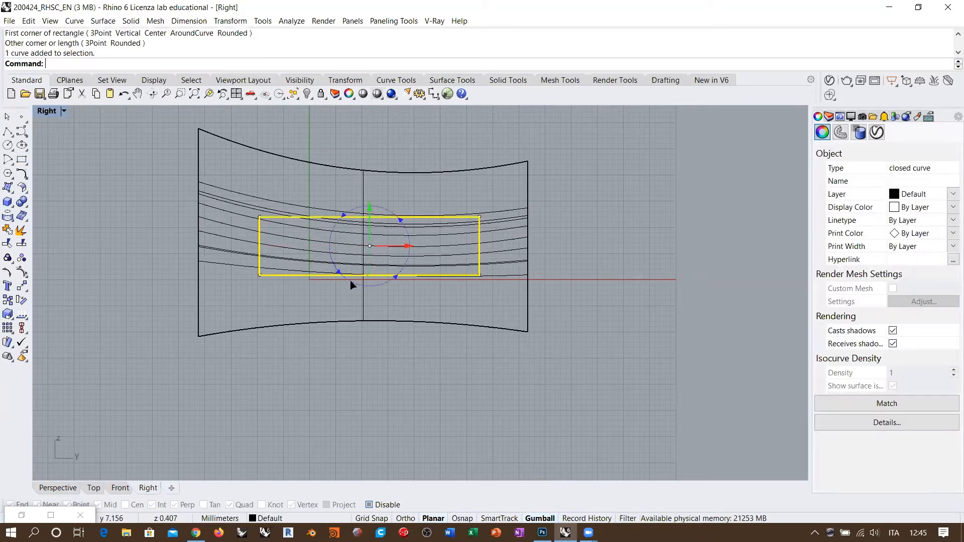
Step: Rotate the rectangle to a steep diagonal and shift it left so it crosses the surface's upper and lower edges
{"action": "left_click_drag", "start_coordinate": [351, 281], "coordinate": [406, 311]}
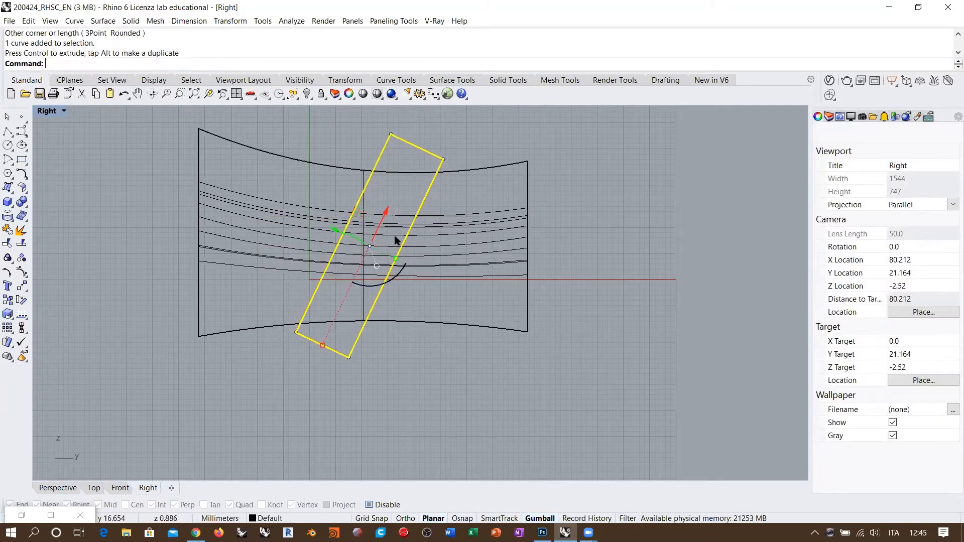
{"action": "left_click_drag", "start_coordinate": [360, 218], "coordinate": [311, 227]}
{"action": "left_click", "coordinate": [279, 211]}
{"action": "left_click", "coordinate": [340, 164]}
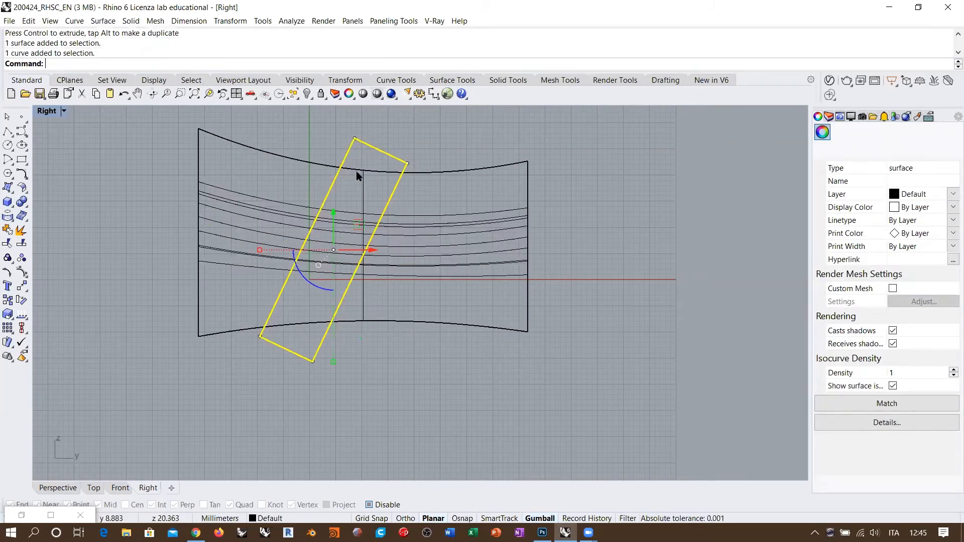
{"action": "left_click", "coordinate": [386, 357]}
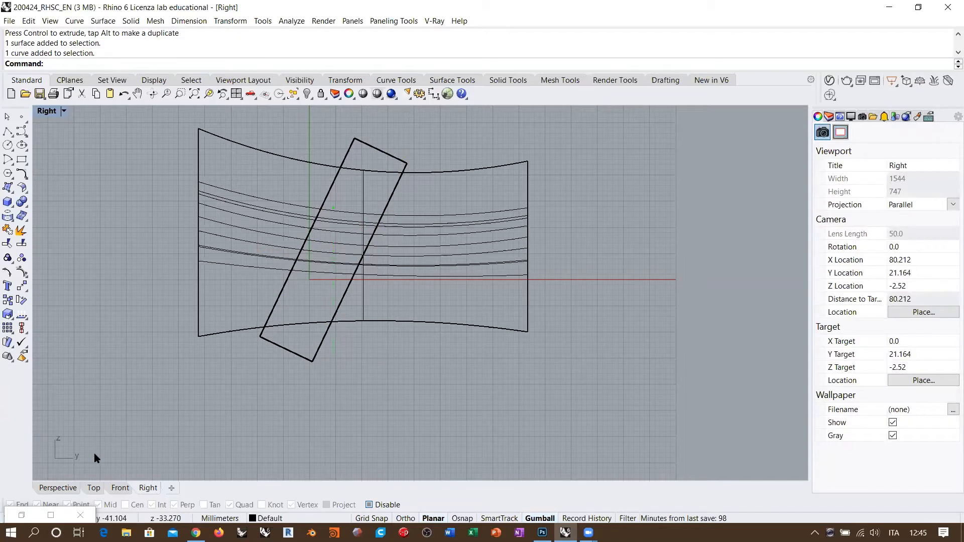
Step: Examine how the flat tilted rectangle sits relative to the lofted surface in the Perspective view from several angles
{"action": "left_click", "coordinate": [75, 485]}
{"action": "mouse_move", "coordinate": [321, 345]}
{"action": "right_mouse_down"}
{"action": "mouse_move", "coordinate": [413, 321]}
{"action": "mouse_move", "coordinate": [473, 334]}
{"action": "mouse_move", "coordinate": [334, 340]}
{"action": "mouse_move", "coordinate": [406, 326]}
{"action": "mouse_move", "coordinate": [431, 338]}
{"action": "mouse_move", "coordinate": [324, 354]}
{"action": "mouse_move", "coordinate": [308, 386]}
{"action": "mouse_move", "coordinate": [307, 357]}
{"action": "right_mouse_up"}
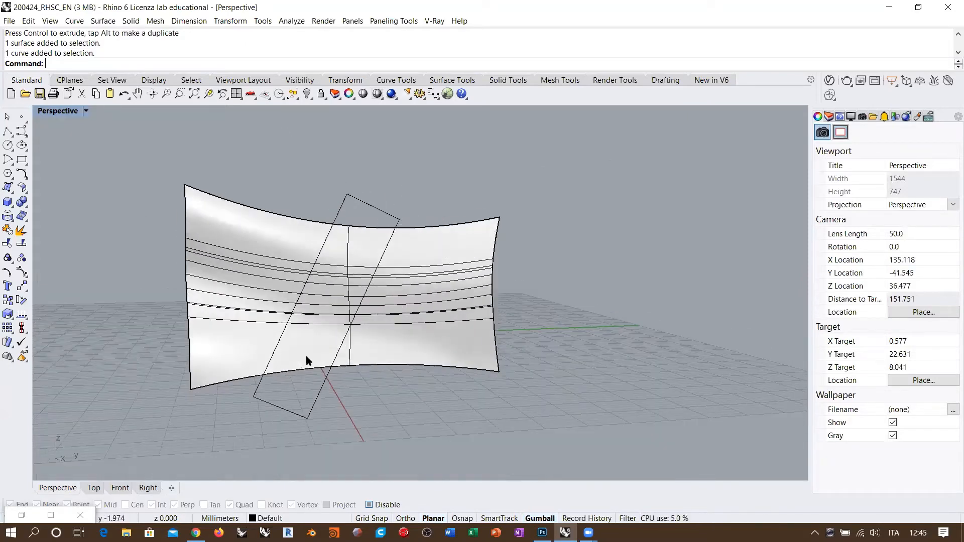
{"action": "right_click_drag", "start_coordinate": [362, 236], "coordinate": [361, 231]}
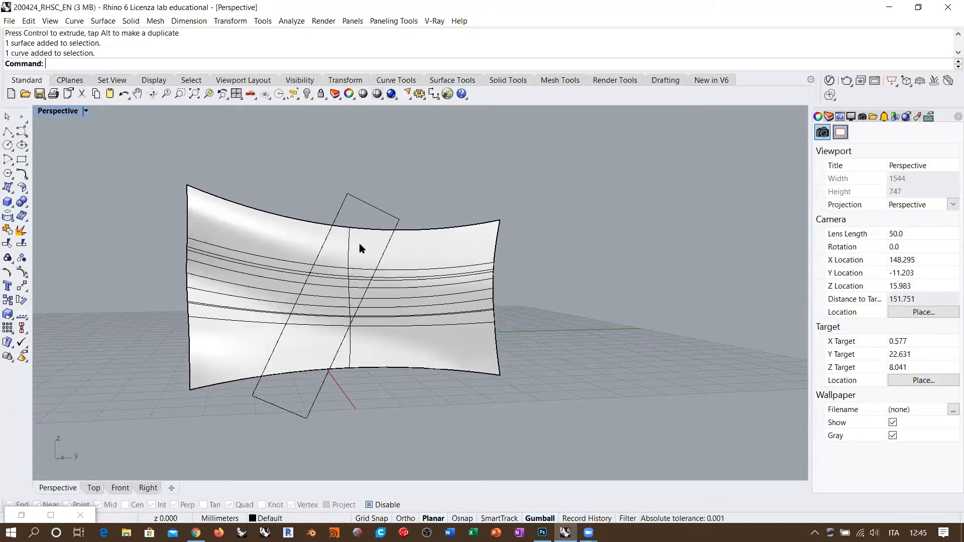
{"action": "left_click", "coordinate": [195, 277]}
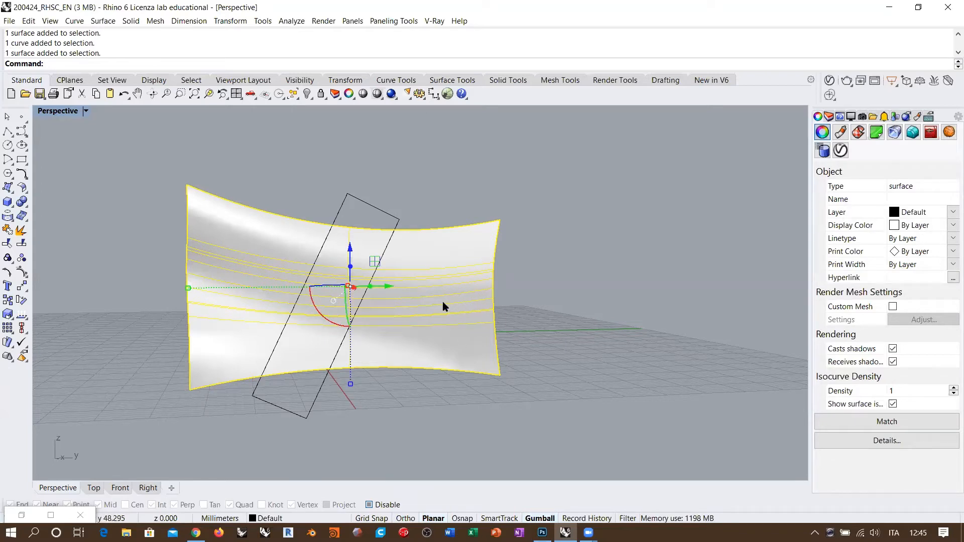
{"action": "key", "text": "Escape"}
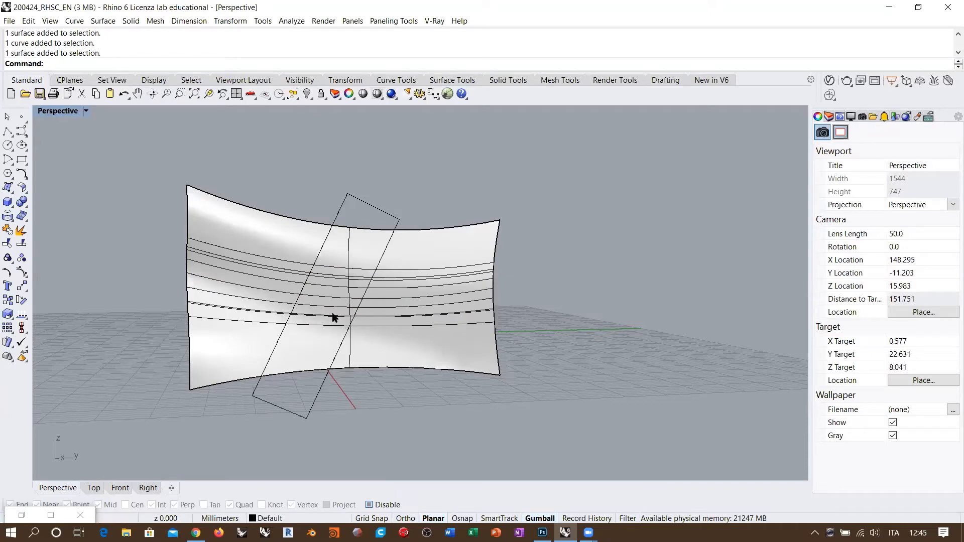
{"action": "right_click_drag", "start_coordinate": [333, 317], "coordinate": [367, 325]}
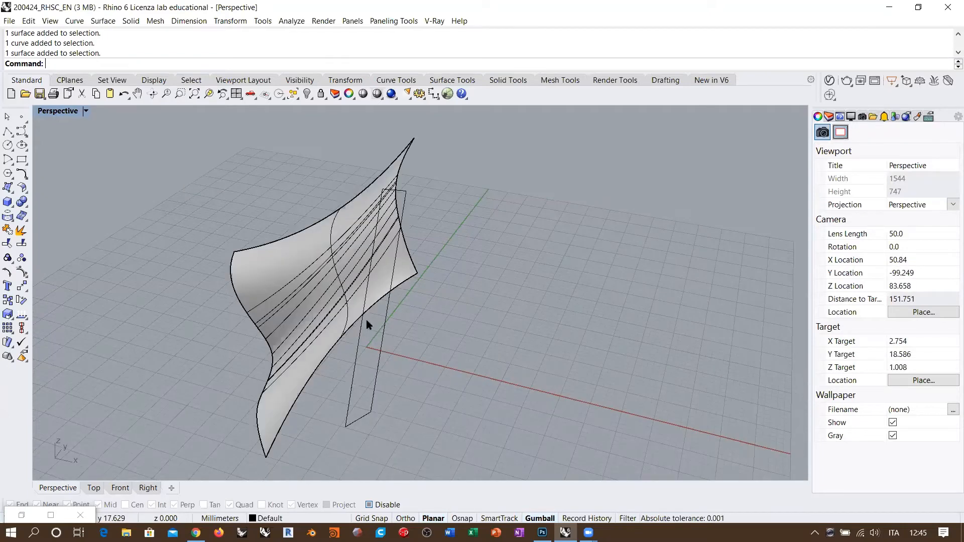
{"action": "left_click", "coordinate": [379, 360]}
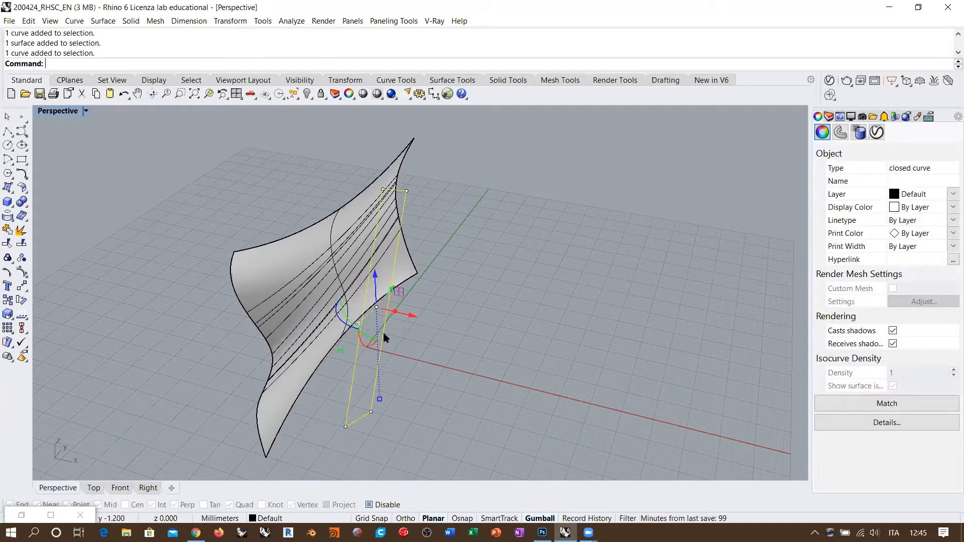
{"action": "left_click", "coordinate": [273, 282]}
{"action": "left_click", "coordinate": [403, 369]}
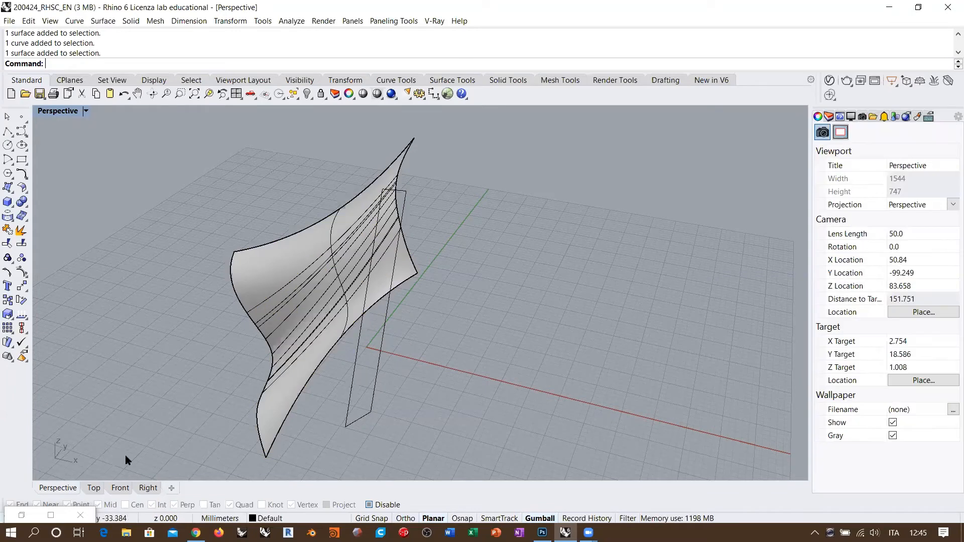
Step: Project the tilted rectangle onto the lofted surface from the Right view, along the construction plane's Z direction
{"action": "left_click", "coordinate": [148, 488]}
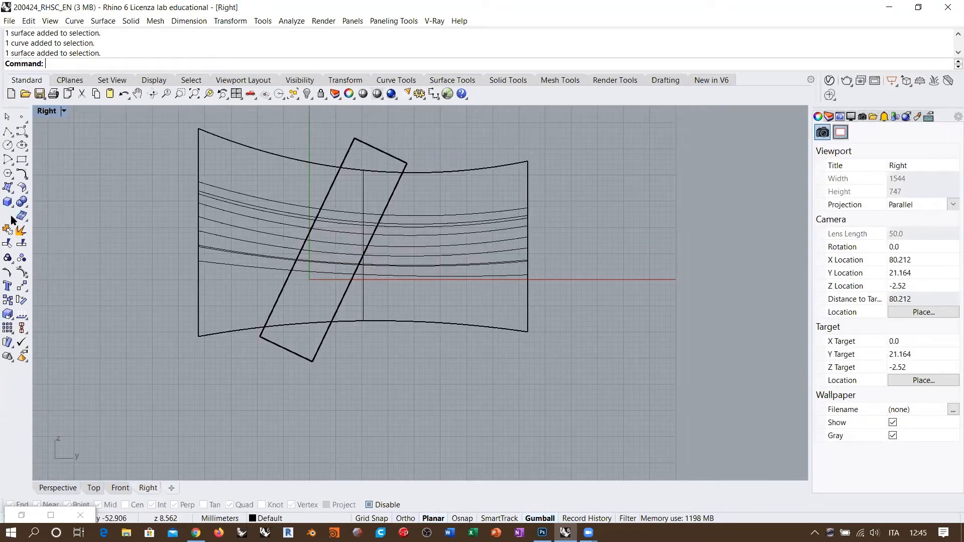
{"action": "left_click", "coordinate": [21, 229]}
{"action": "left_click", "coordinate": [355, 142]}
{"action": "key", "text": "Return"}
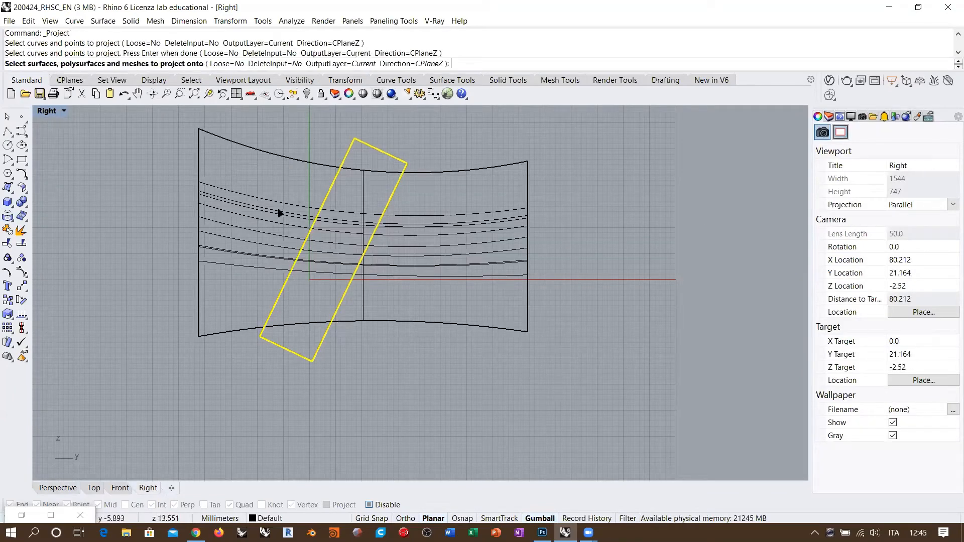
{"action": "left_click", "coordinate": [277, 214]}
{"action": "key", "text": "Return"}
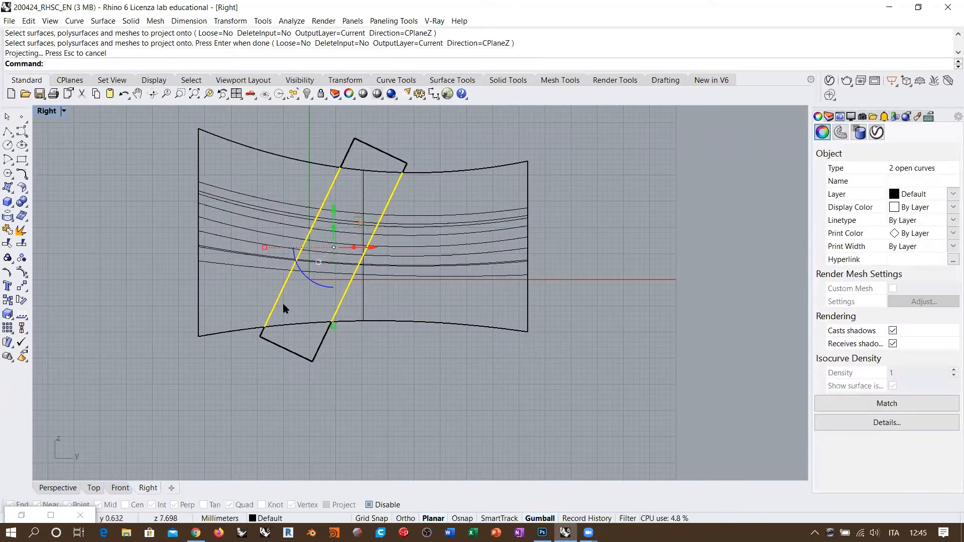
Step: Examine the curves projected onto the loft in the Perspective and Front views, comparing them with the flat rectangle
{"action": "left_click", "coordinate": [69, 489]}
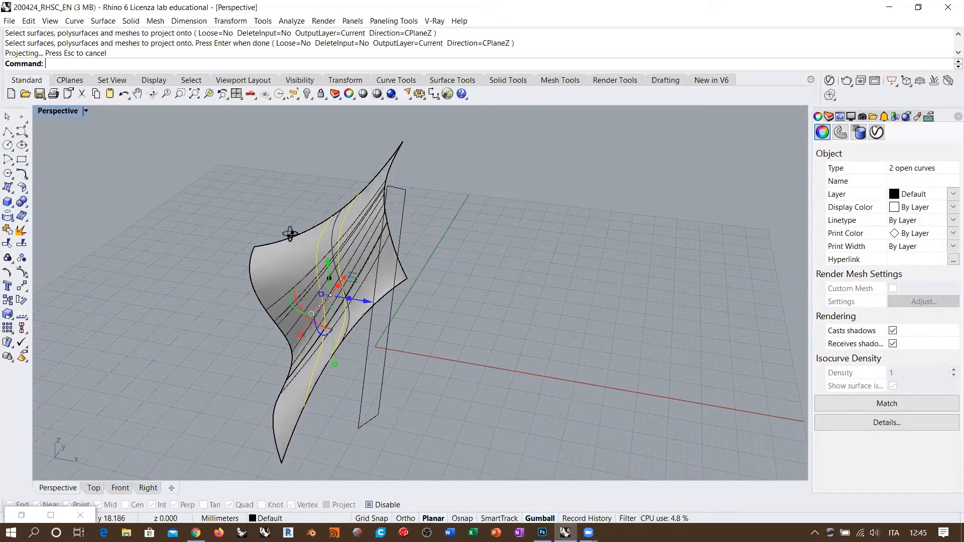
{"action": "right_click_drag", "start_coordinate": [345, 262], "coordinate": [347, 301]}
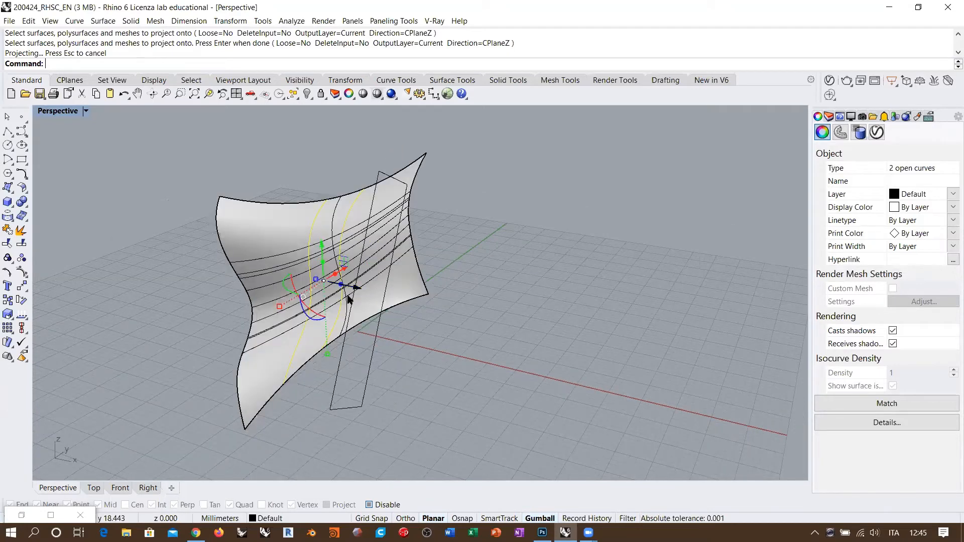
{"action": "left_click", "coordinate": [413, 322]}
{"action": "right_click_drag", "start_coordinate": [415, 289], "coordinate": [389, 295]}
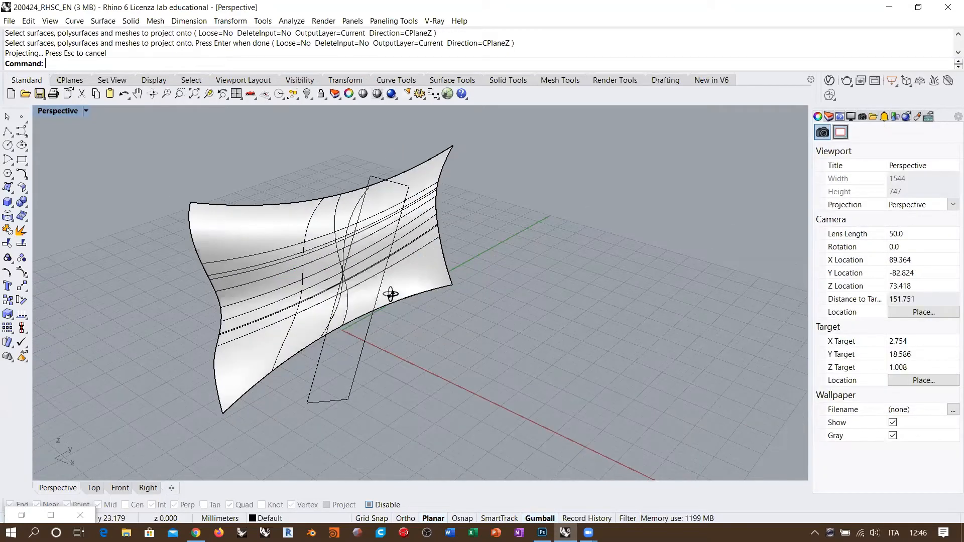
{"action": "left_click", "coordinate": [120, 488]}
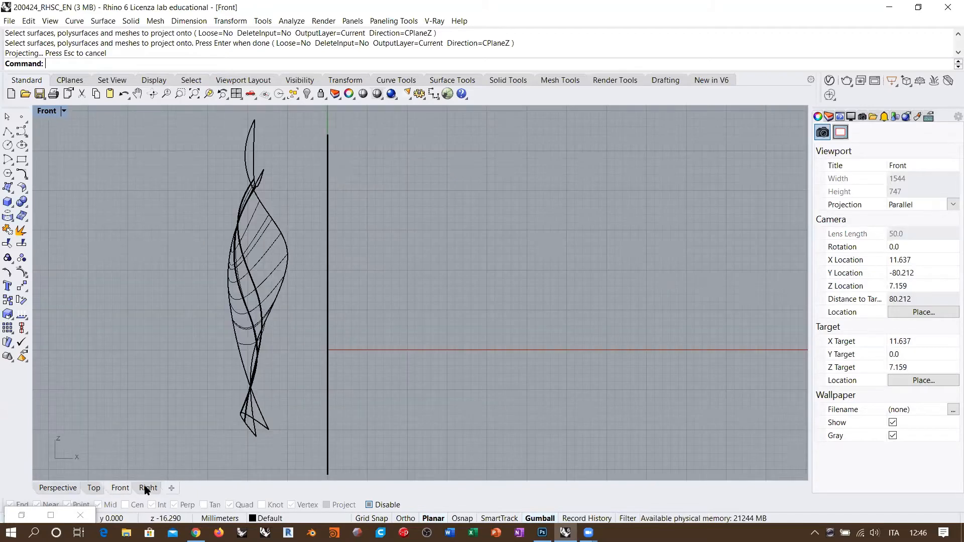
{"action": "left_click", "coordinate": [147, 488]}
{"action": "left_click", "coordinate": [58, 487]}
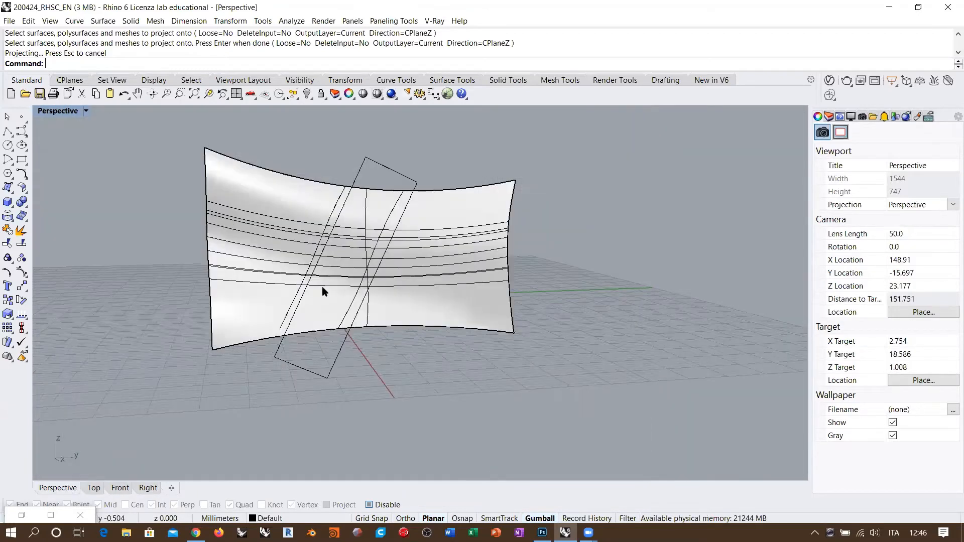
{"action": "right_click_drag", "start_coordinate": [436, 258], "coordinate": [472, 262]}
{"action": "right_click_drag", "start_coordinate": [350, 353], "coordinate": [449, 276]}
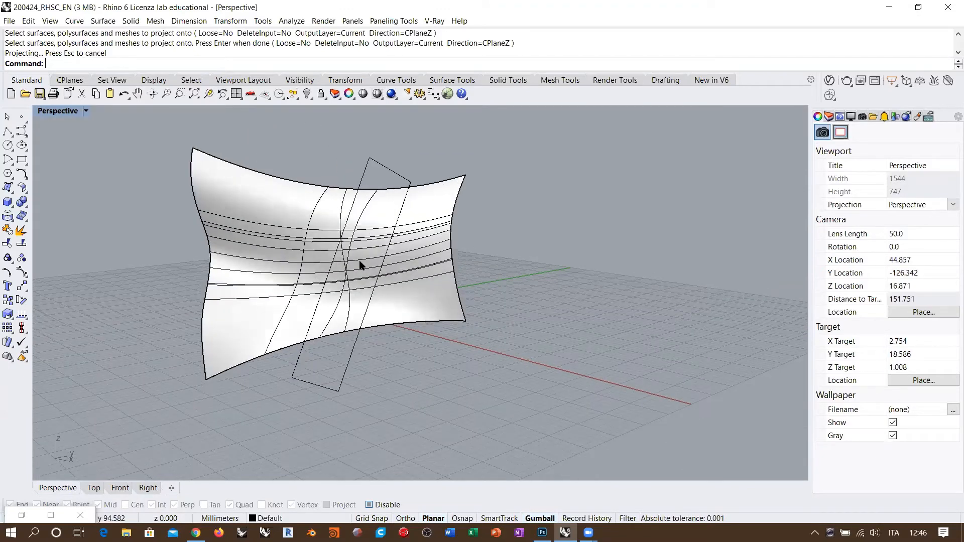
Step: Create the text object "Rhino" as curves and place it just below the lofted surface in the Right view
{"action": "left_click", "coordinate": [148, 488]}
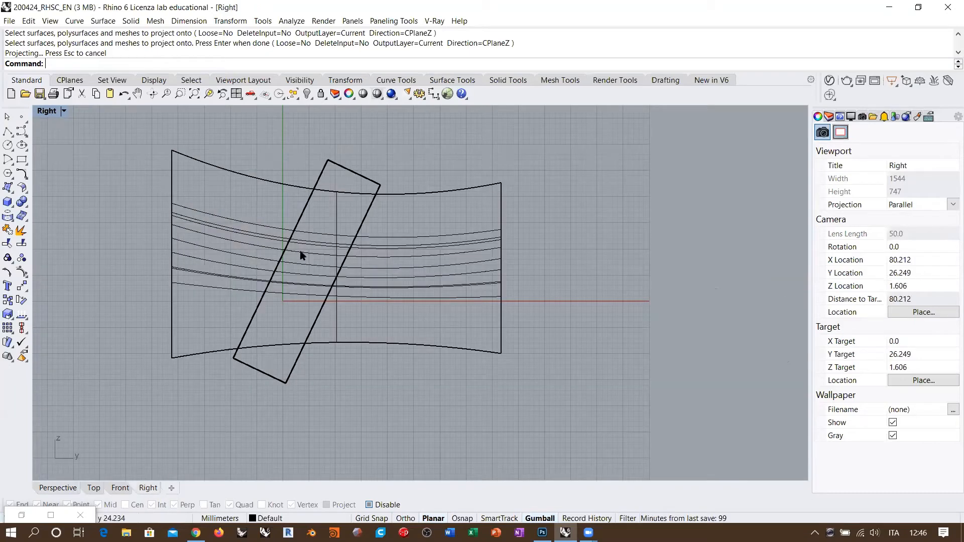
{"action": "right_click_drag", "start_coordinate": [301, 254], "coordinate": [280, 249]}
{"action": "left_click", "coordinate": [8, 286]}
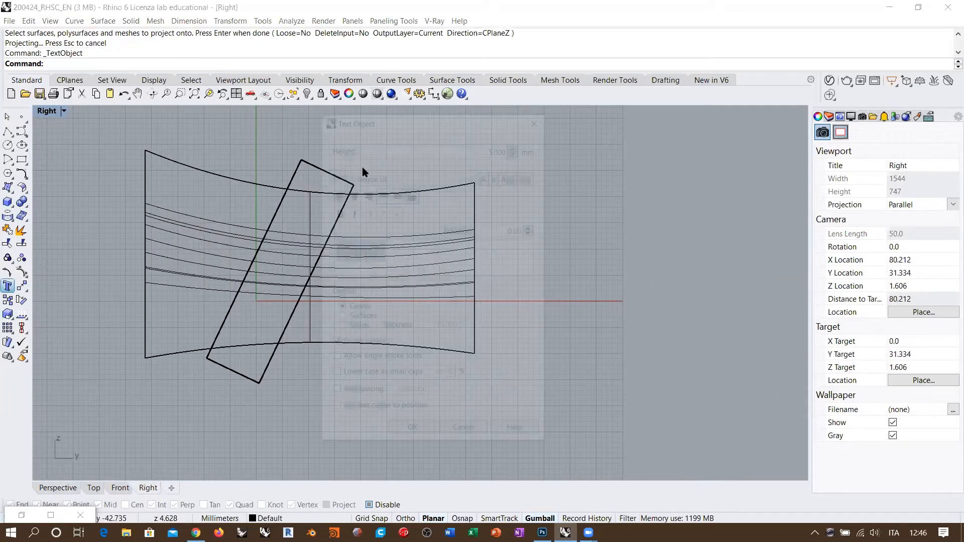
{"action": "left_click", "coordinate": [413, 434]}
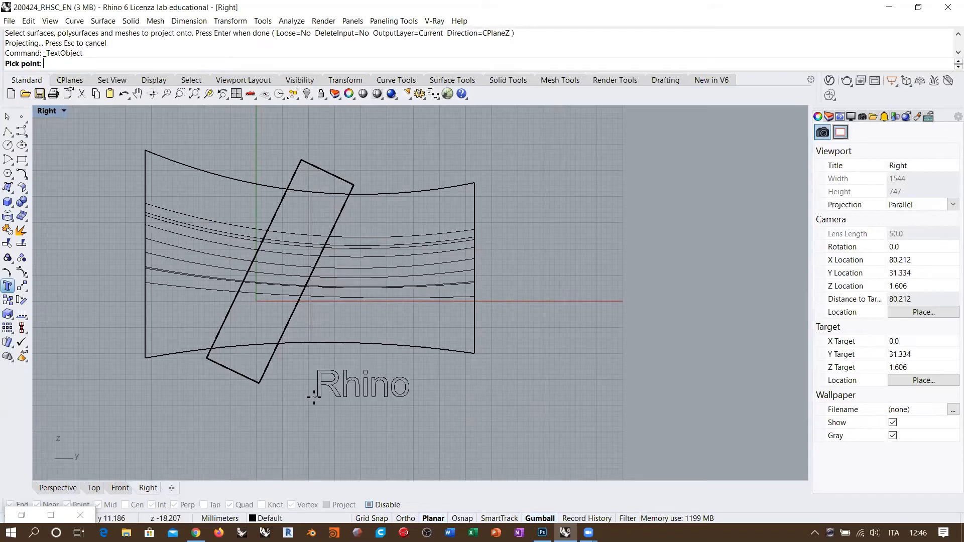
{"action": "left_click", "coordinate": [351, 390]}
Step: Move the "Rhino" text into the tilted rectangle, rotate it along the rectangle's length and enlarge it to fill the width
{"action": "left_click", "coordinate": [354, 390]}
{"action": "left_click_drag", "start_coordinate": [354, 390], "coordinate": [313, 304]}
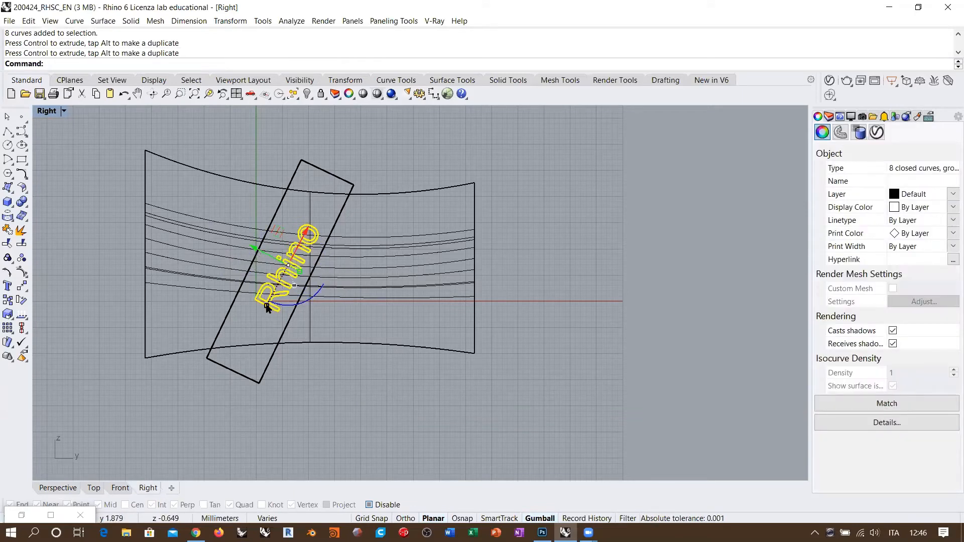
{"action": "left_click_drag", "start_coordinate": [267, 306], "coordinate": [255, 329]}
{"action": "left_click_drag", "start_coordinate": [280, 241], "coordinate": [279, 237]}
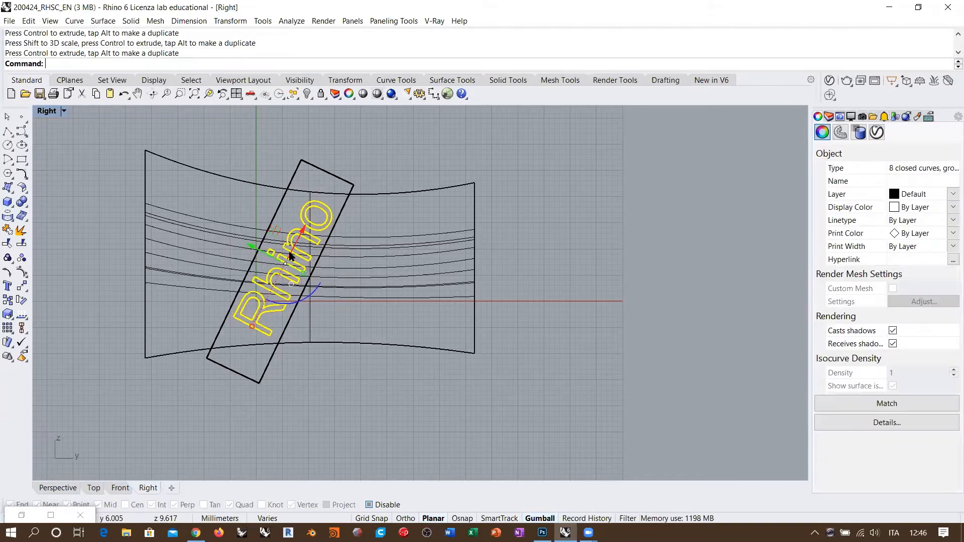
Step: Project the "Rhino" text curves onto the lofted surface from the Right view
{"action": "left_click", "coordinate": [8, 274]}
{"action": "left_click", "coordinate": [421, 270]}
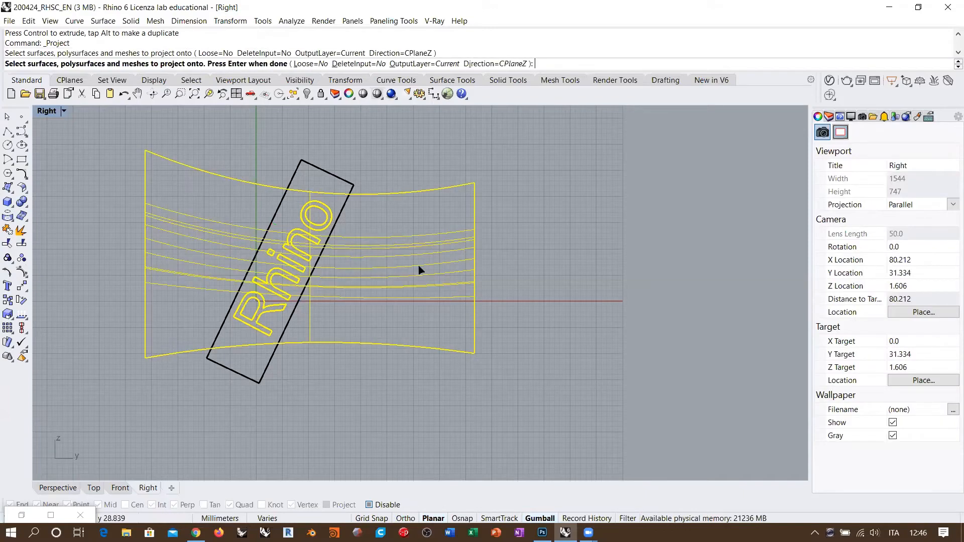
{"action": "key", "text": "Return"}
Step: Examine how the projected "Rhino" lettering follows the curved surface compared with the flat text, from several angles and distances
{"action": "left_click", "coordinate": [57, 487]}
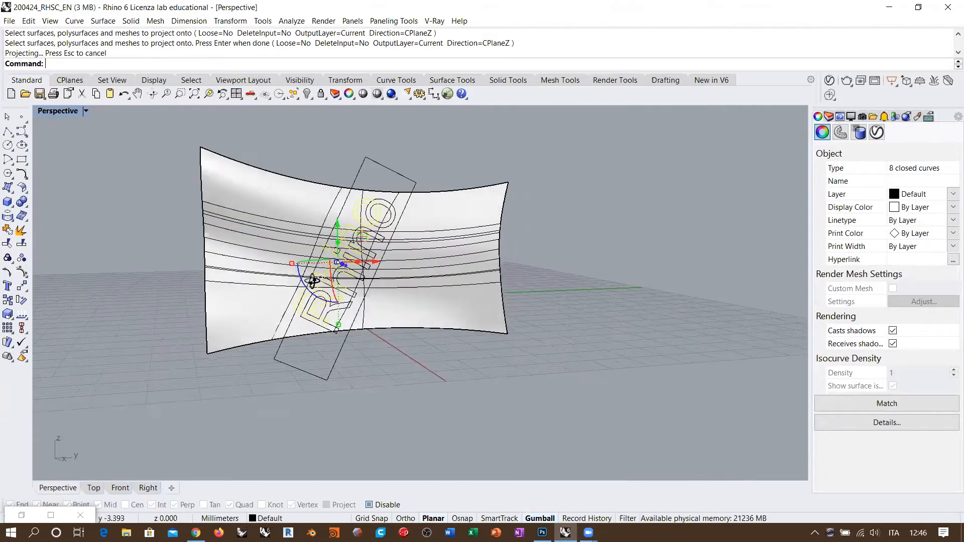
{"action": "right_click_drag", "start_coordinate": [408, 275], "coordinate": [319, 280]}
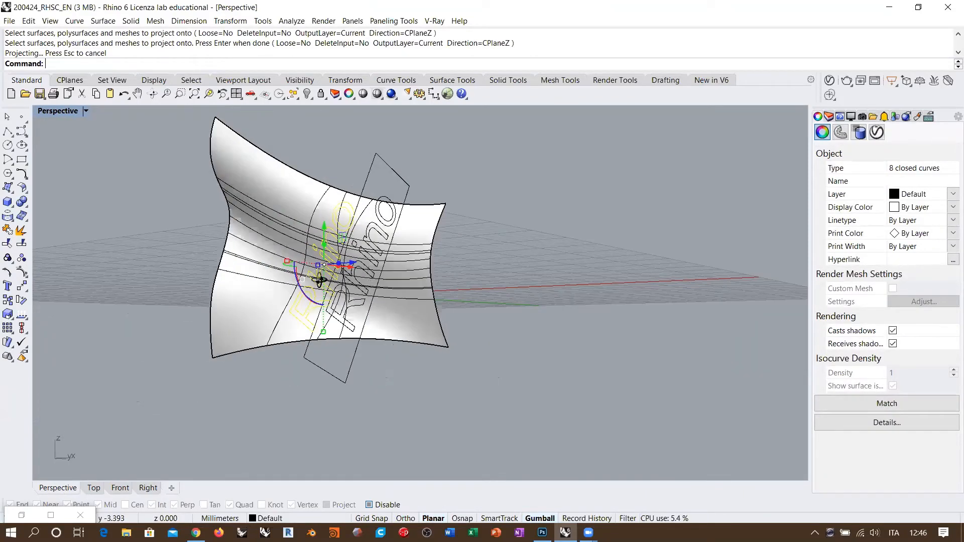
{"action": "right_click_drag", "start_coordinate": [218, 281], "coordinate": [458, 267]}
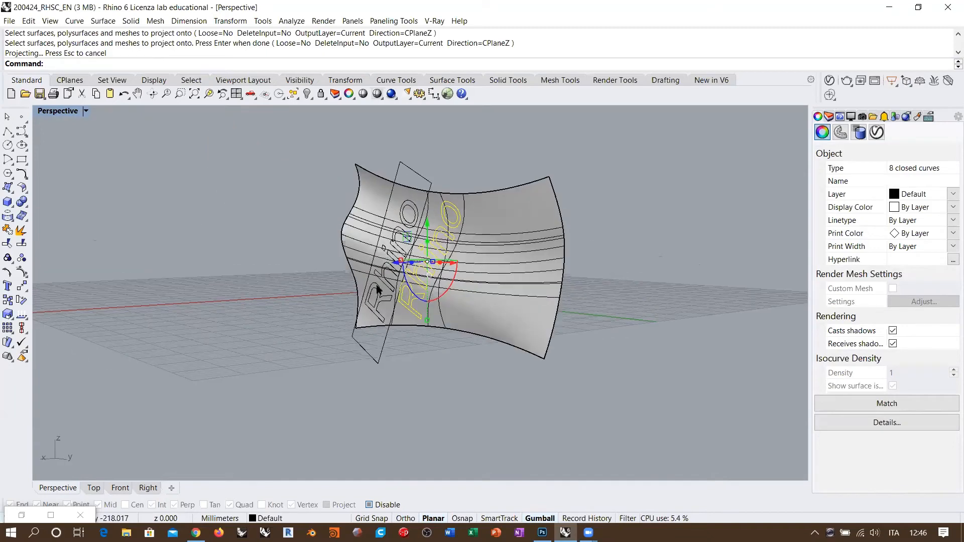
{"action": "scroll", "coordinate": [378, 290], "scroll_direction": "up", "scroll_amount": 5}
{"action": "scroll", "coordinate": [376, 271], "scroll_direction": "down", "scroll_amount": 3}
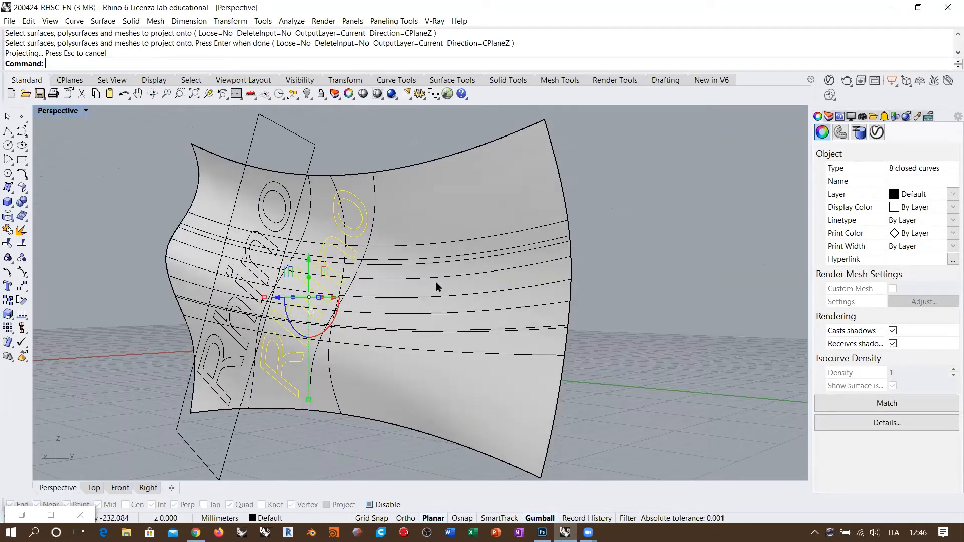
{"action": "right_click_drag", "start_coordinate": [437, 286], "coordinate": [369, 290]}
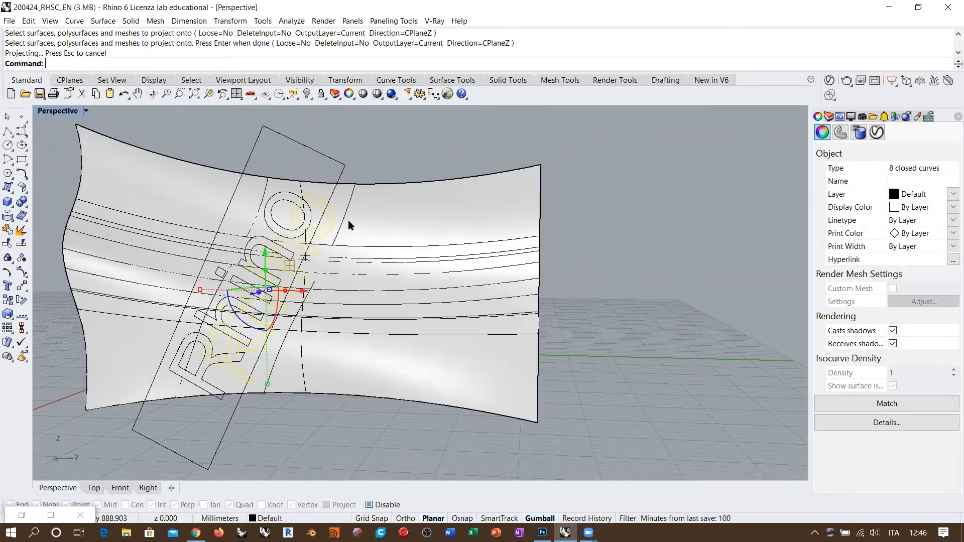
{"action": "right_click_drag", "start_coordinate": [350, 225], "coordinate": [434, 296]}
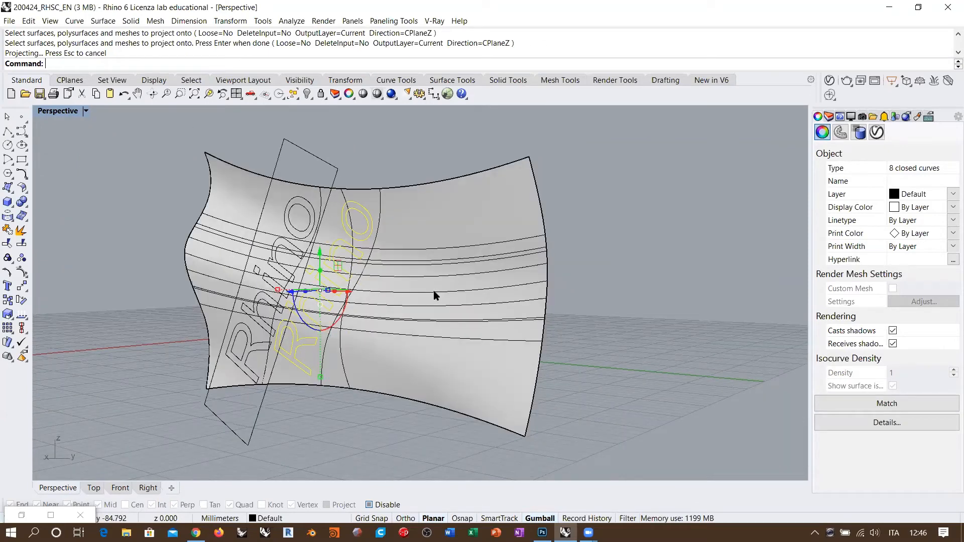
{"action": "right_click_drag", "start_coordinate": [435, 296], "coordinate": [491, 288]}
Step: Undo the text projection, the text's scaling, rotation and moves, and the creation of the "Rhino" text object
{"action": "key", "text": "ctrl+z"}
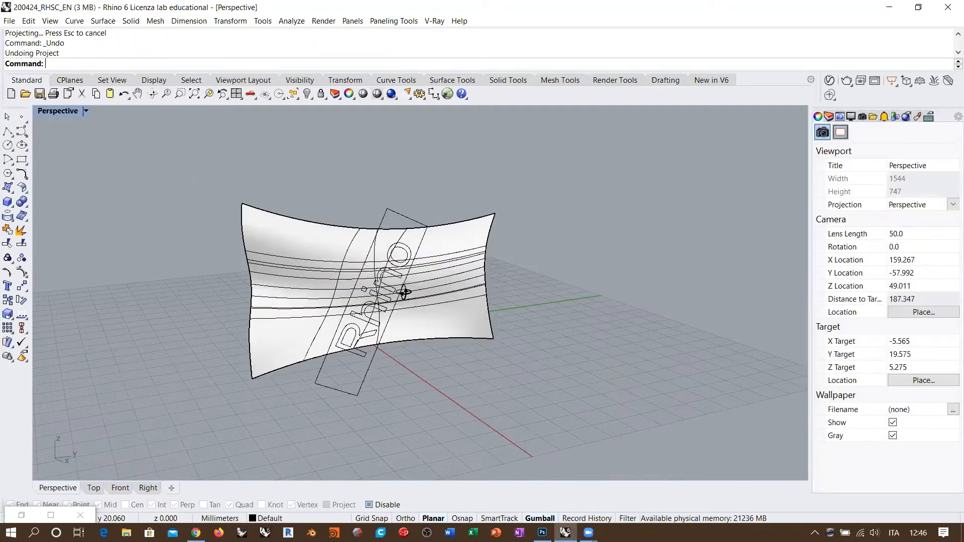
{"action": "right_click_drag", "start_coordinate": [456, 318], "coordinate": [547, 340]}
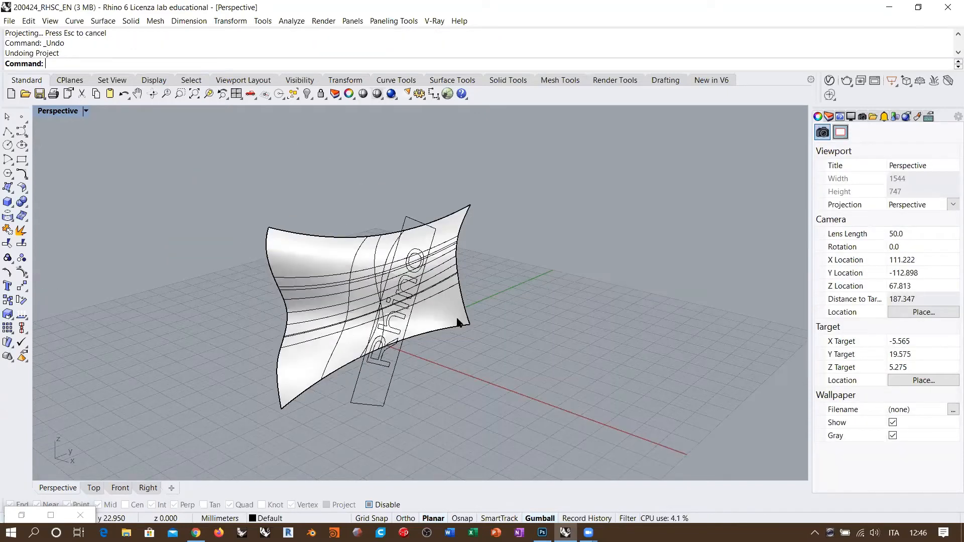
{"action": "key", "text": "ctrl+z"}
{"action": "key", "text": "ctrl+z"}
{"action": "key", "text": "ctrl+z"}
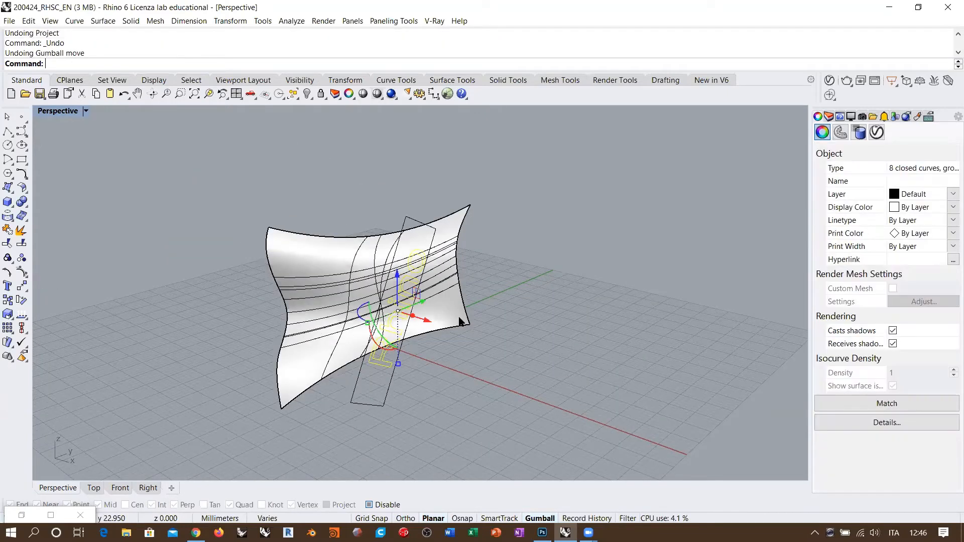
{"action": "right_click_drag", "start_coordinate": [459, 318], "coordinate": [473, 307]}
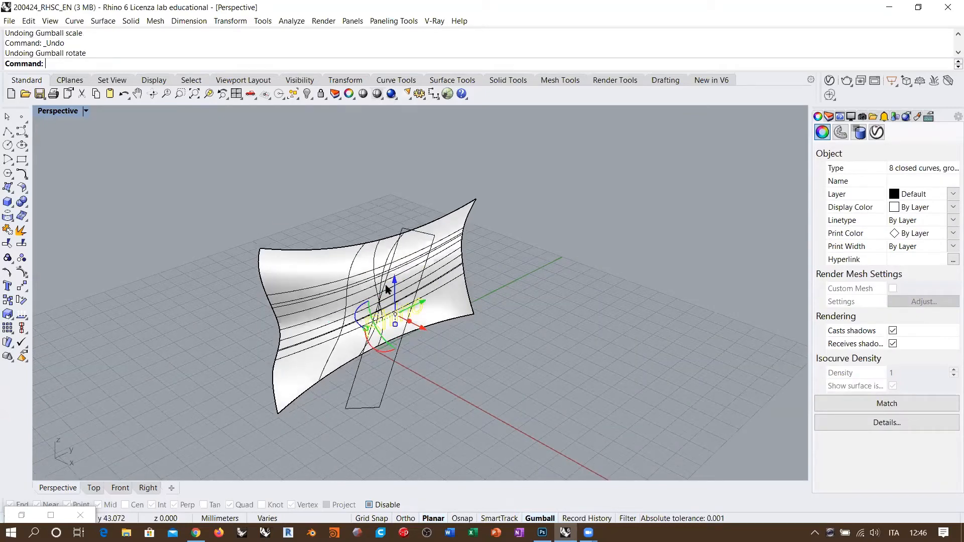
{"action": "key", "text": "ctrl+z"}
{"action": "key", "text": "ctrl+z"}
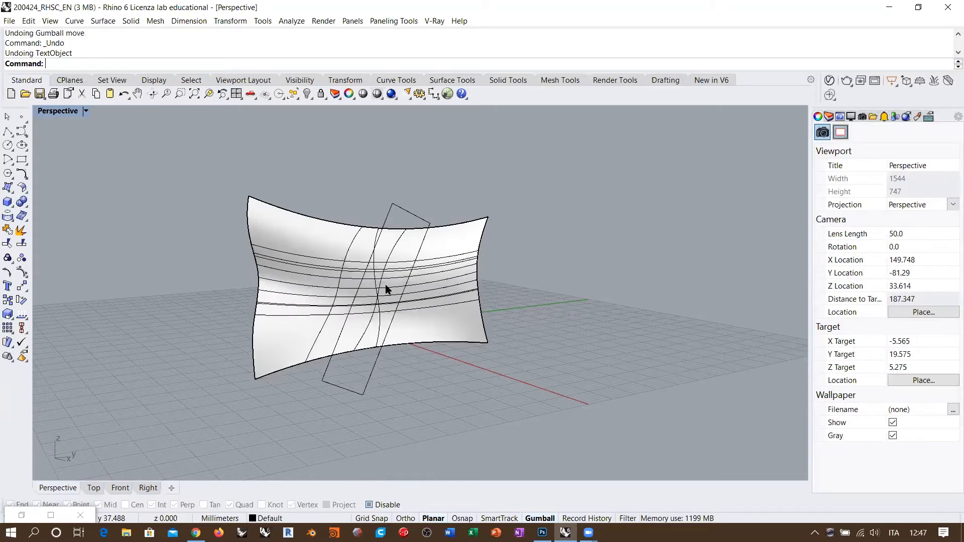
{"action": "right_click_drag", "start_coordinate": [371, 276], "coordinate": [408, 321]}
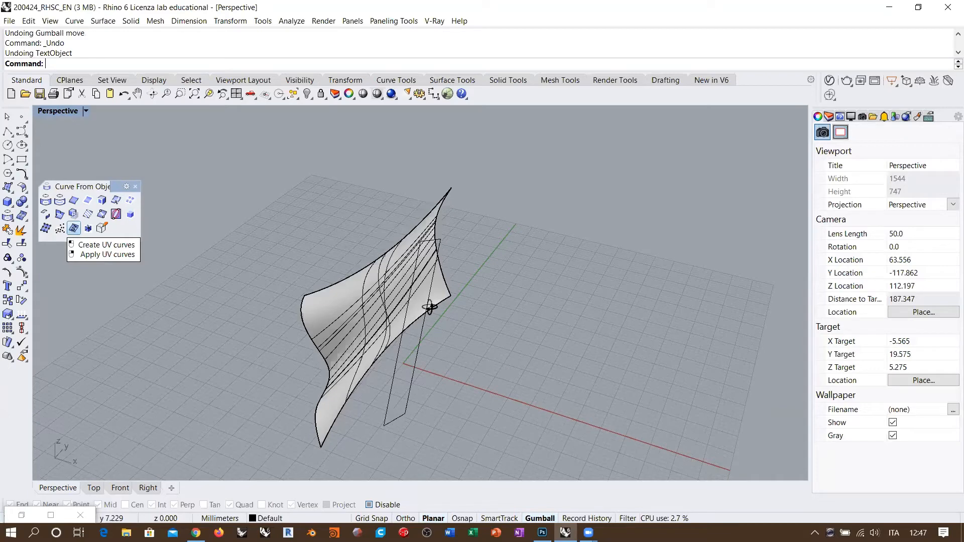
{"action": "right_click_drag", "start_coordinate": [430, 319], "coordinate": [416, 321]}
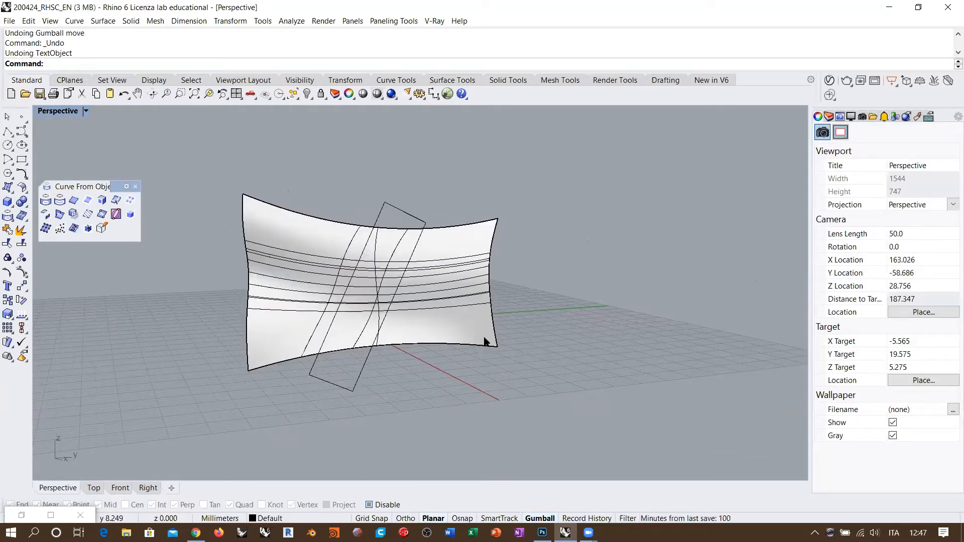
Step: Select the lofted surface and inspect its U and V domain values in the object details
{"action": "right_click_drag", "start_coordinate": [461, 280], "coordinate": [447, 294]}
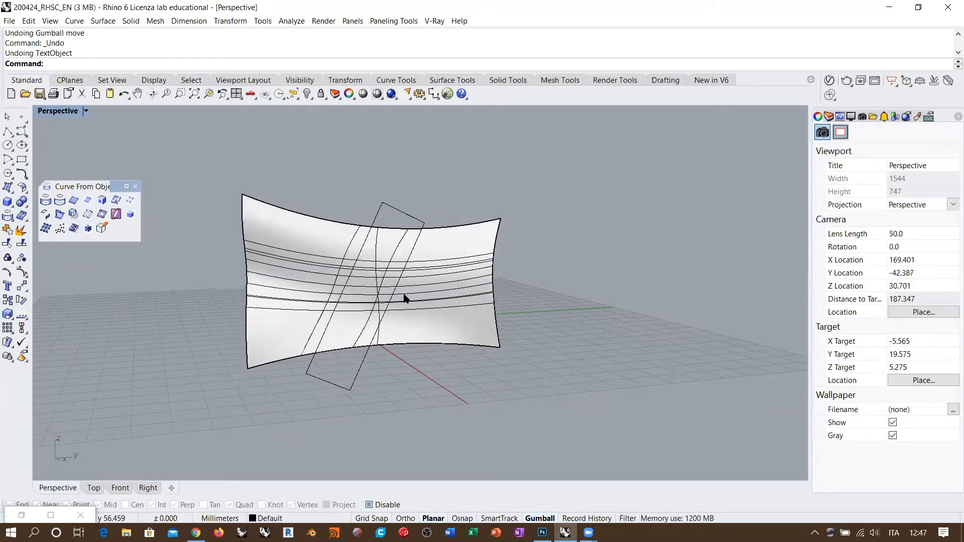
{"action": "scroll", "coordinate": [396, 286], "scroll_direction": "up", "scroll_amount": 3}
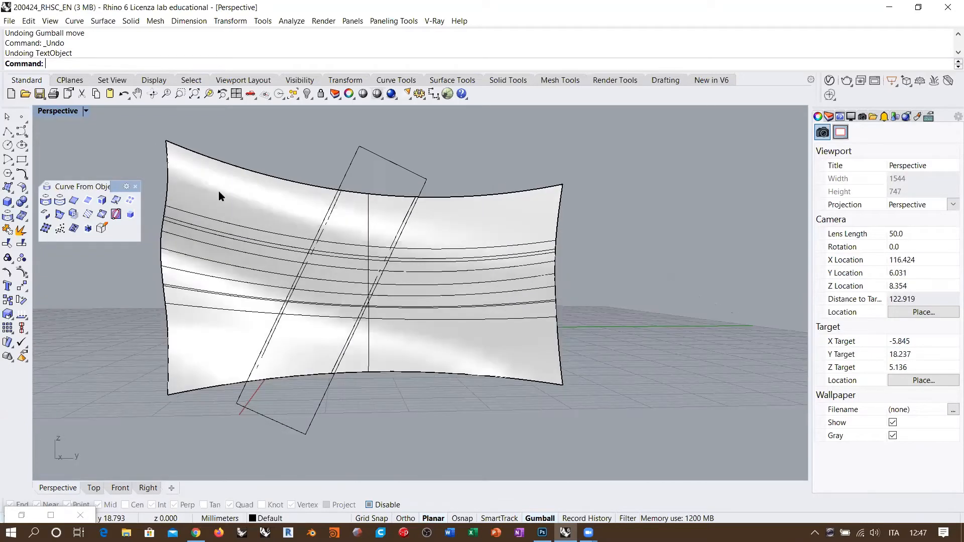
{"action": "left_click", "coordinate": [198, 170]}
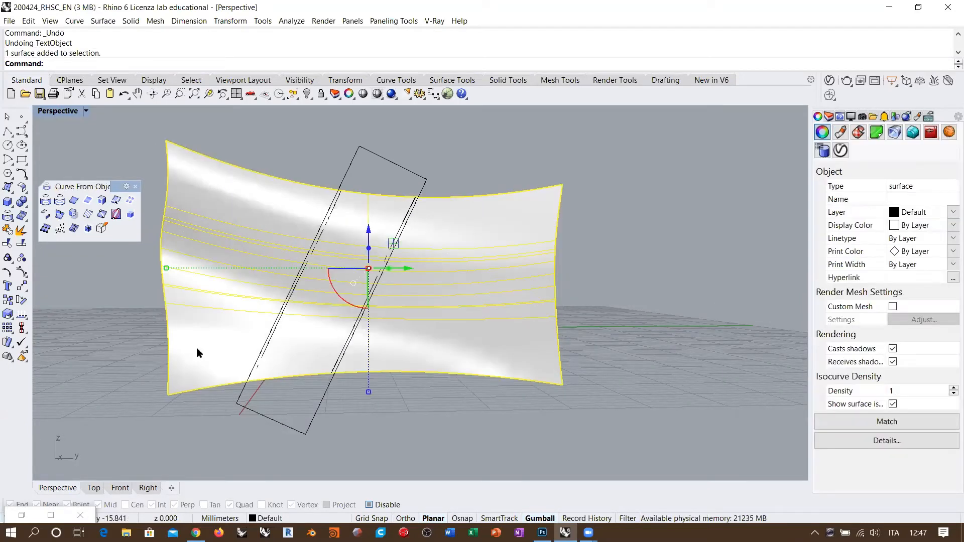
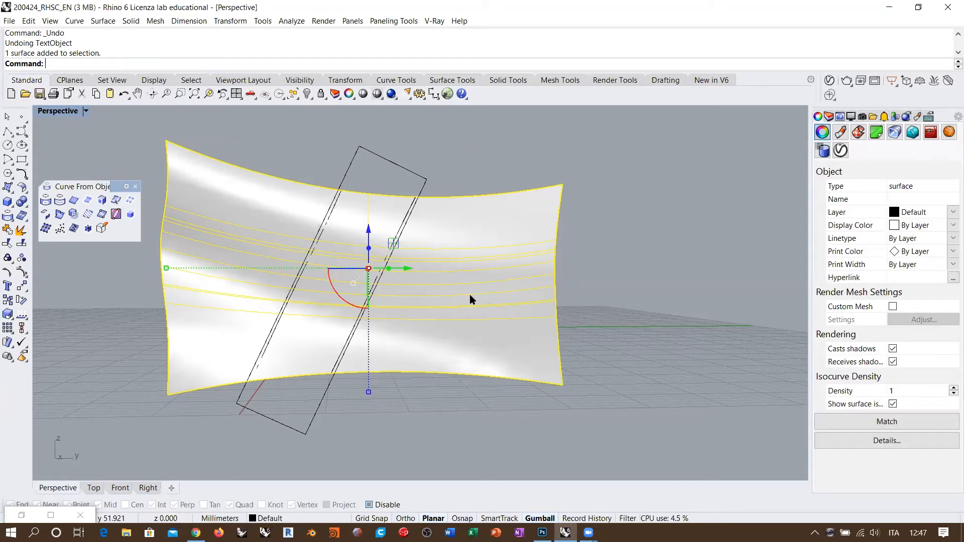
{"action": "right_click_drag", "start_coordinate": [469, 286], "coordinate": [456, 273]}
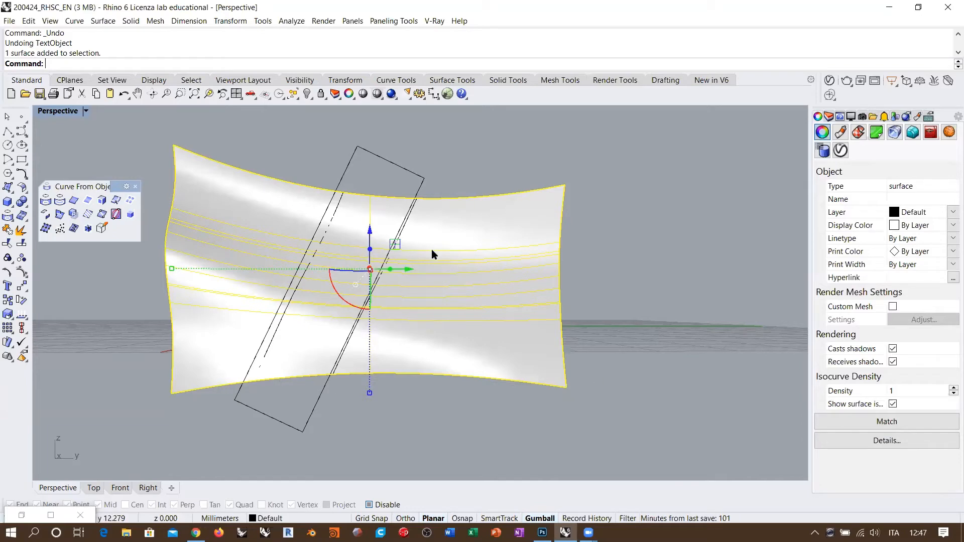
{"action": "right_click_drag", "start_coordinate": [393, 275], "coordinate": [394, 309]}
{"action": "right_click_drag", "start_coordinate": [213, 202], "coordinate": [150, 129]}
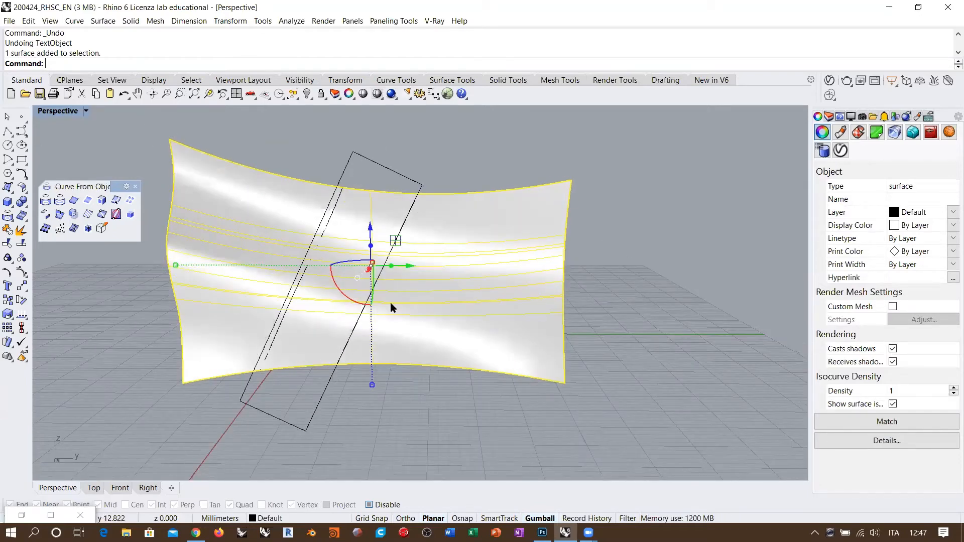
{"action": "right_click_drag", "start_coordinate": [391, 304], "coordinate": [341, 383]}
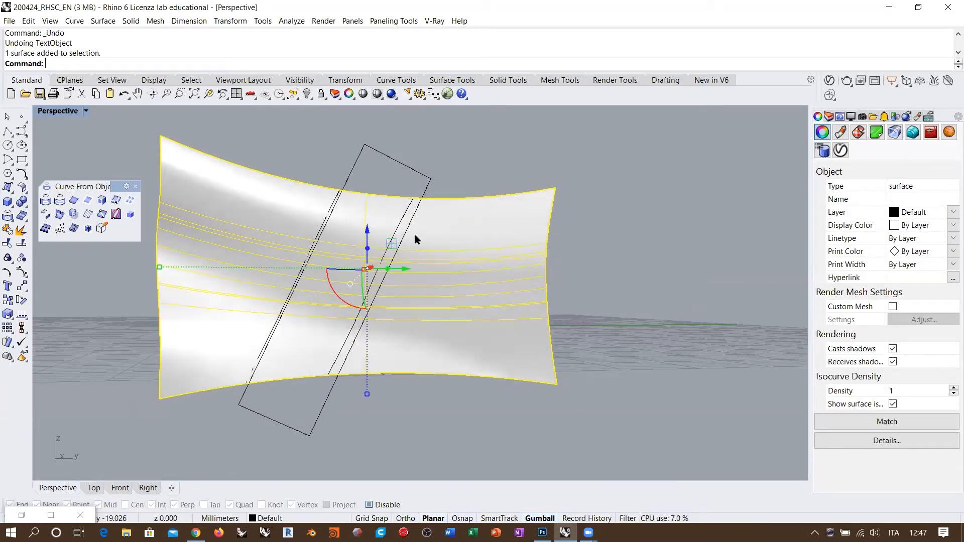
{"action": "left_click", "coordinate": [886, 439]}
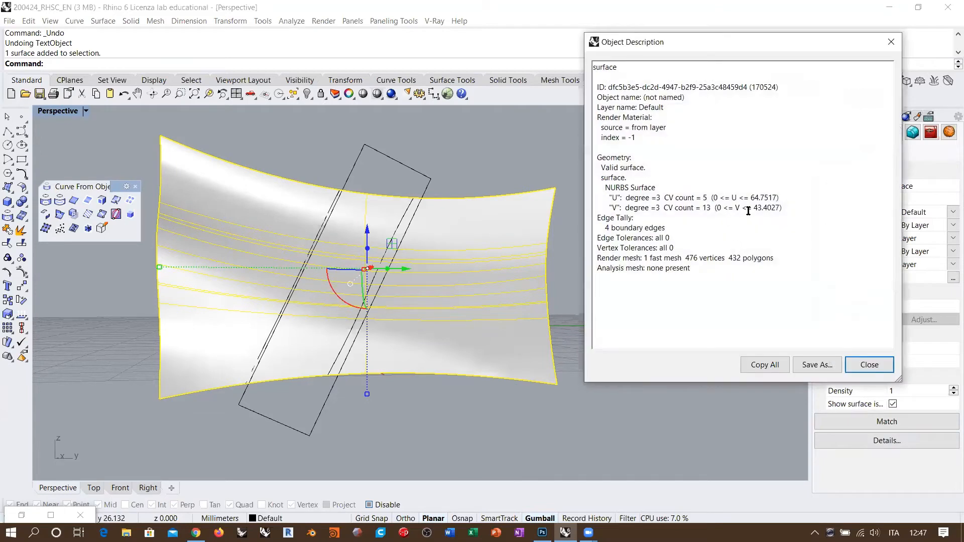
{"action": "left_click_drag", "start_coordinate": [753, 197], "coordinate": [776, 207]}
{"action": "left_click", "coordinate": [755, 205]}
{"action": "mouse_move", "coordinate": [751, 197]}
{"action": "left_mouse_down"}
{"action": "mouse_move", "coordinate": [764, 197]}
{"action": "mouse_move", "coordinate": [762, 207]}
{"action": "mouse_move", "coordinate": [759, 198]}
{"action": "left_mouse_up"}
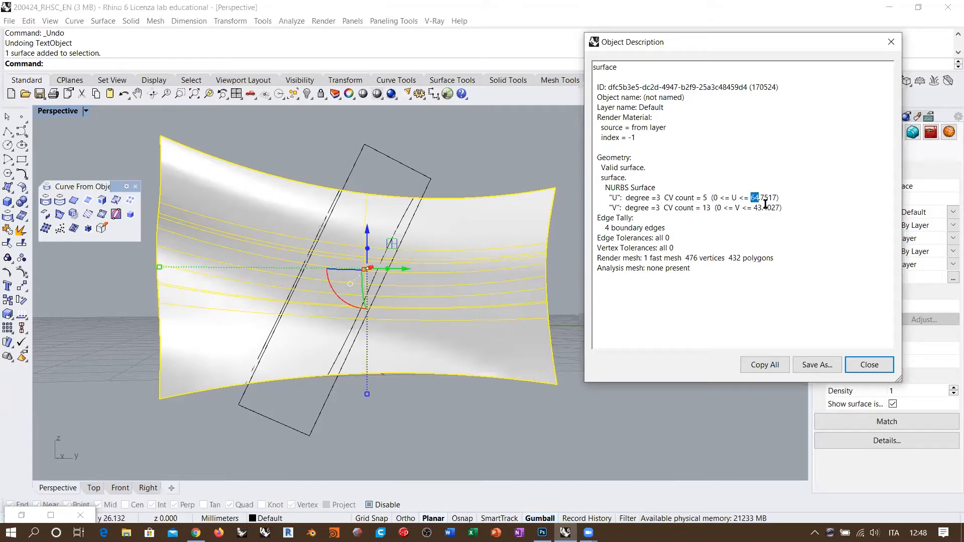
{"action": "left_click", "coordinate": [869, 365]}
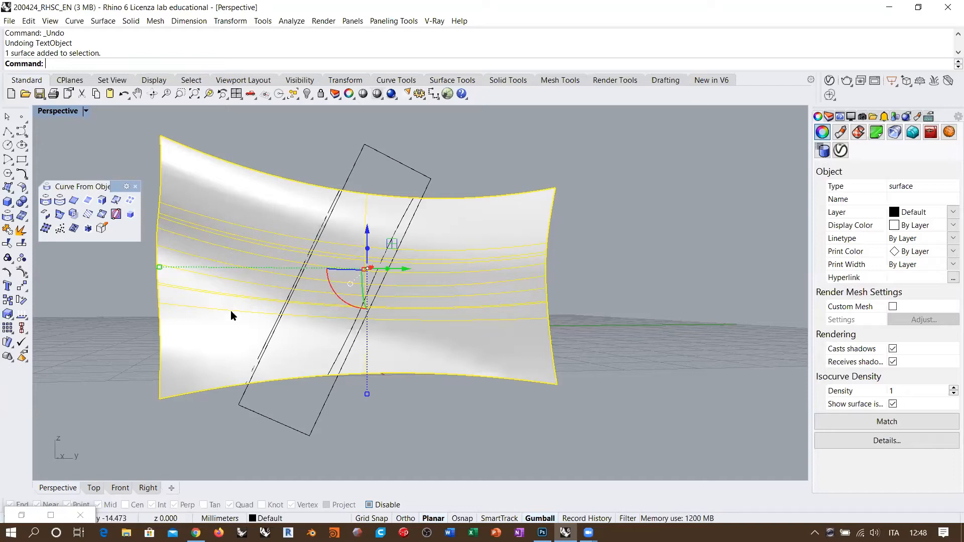
Step: Examine the lofted surface's edges and curvature beside the tilted rectangle from several angles, selecting and deselecting the surface
{"action": "right_click_drag", "start_coordinate": [333, 330], "coordinate": [331, 329]}
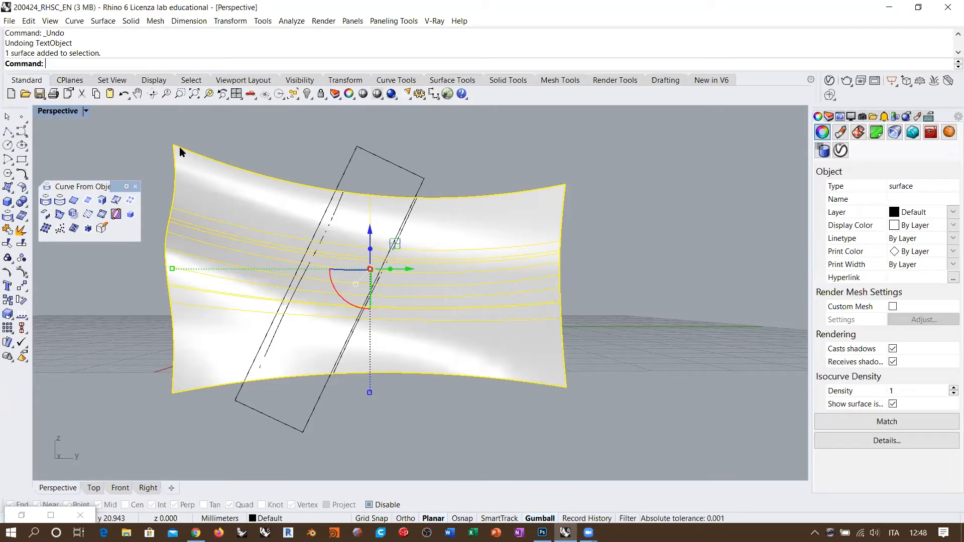
{"action": "right_click_drag", "start_coordinate": [389, 202], "coordinate": [430, 205], "text": "shift"}
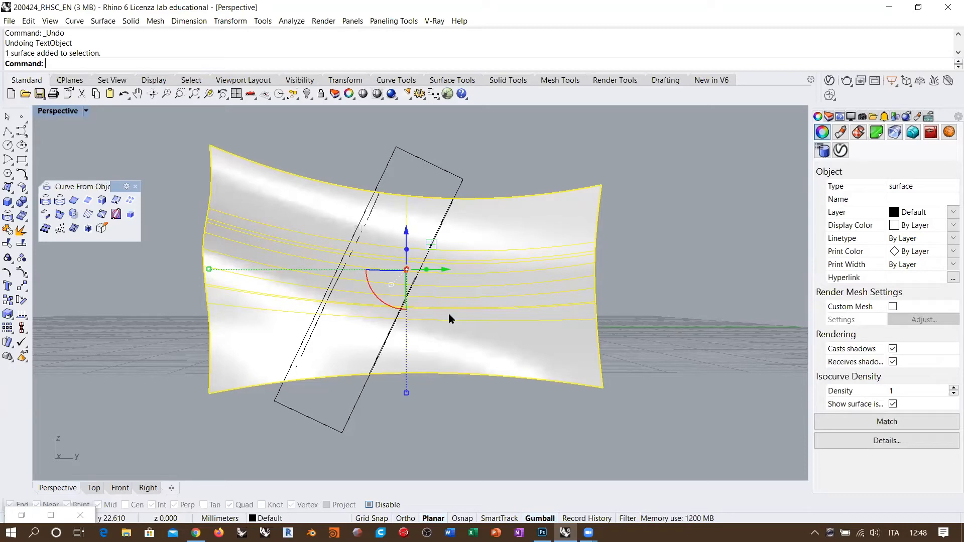
{"action": "scroll", "coordinate": [379, 310], "scroll_direction": "down", "scroll_amount": 8}
{"action": "right_click_drag", "start_coordinate": [378, 310], "coordinate": [483, 365]}
{"action": "left_click", "coordinate": [492, 375]}
{"action": "right_click_drag", "start_coordinate": [351, 300], "coordinate": [414, 314]}
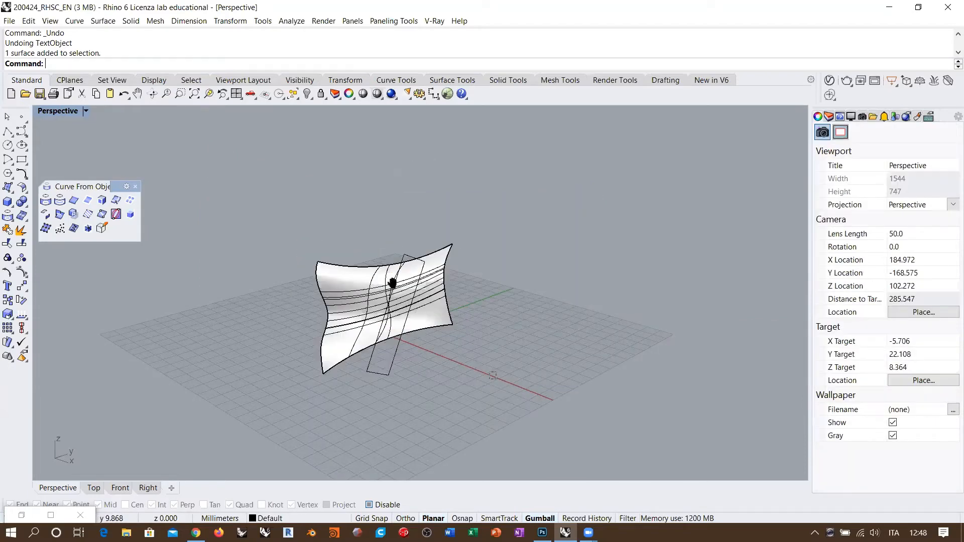
{"action": "scroll", "coordinate": [391, 282], "scroll_direction": "up", "scroll_amount": 4}
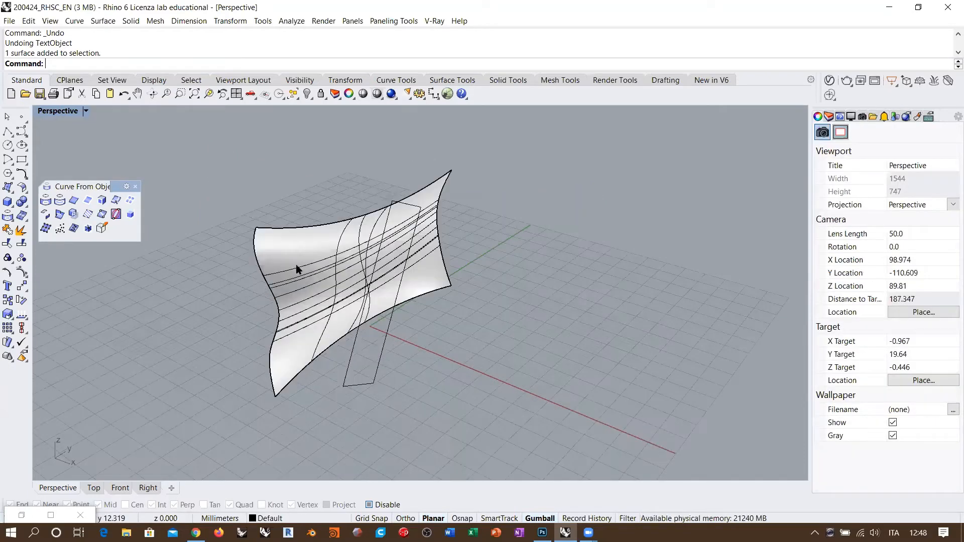
{"action": "left_click", "coordinate": [349, 286]}
{"action": "right_click_drag", "start_coordinate": [458, 284], "coordinate": [463, 304]}
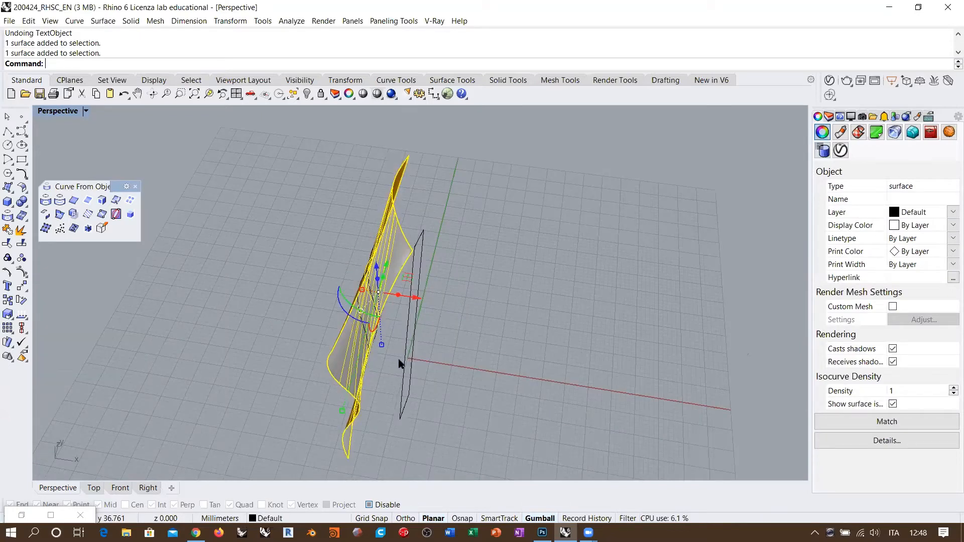
{"action": "right_click_drag", "start_coordinate": [402, 363], "coordinate": [402, 253]}
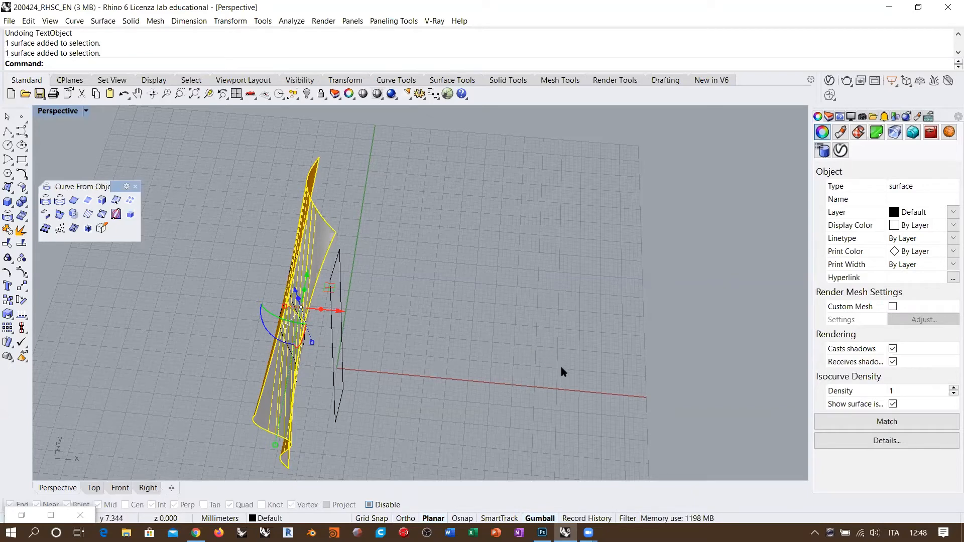
{"action": "right_click_drag", "start_coordinate": [561, 368], "coordinate": [493, 301]}
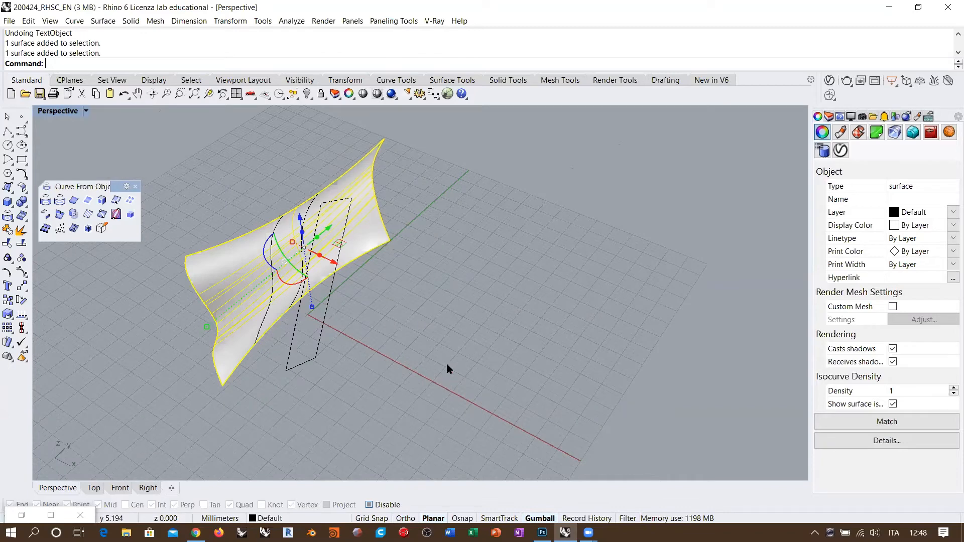
{"action": "left_click", "coordinate": [413, 296]}
{"action": "right_click_drag", "start_coordinate": [474, 337], "coordinate": [448, 293]}
{"action": "right_click_drag", "start_coordinate": [275, 254], "coordinate": [251, 245]}
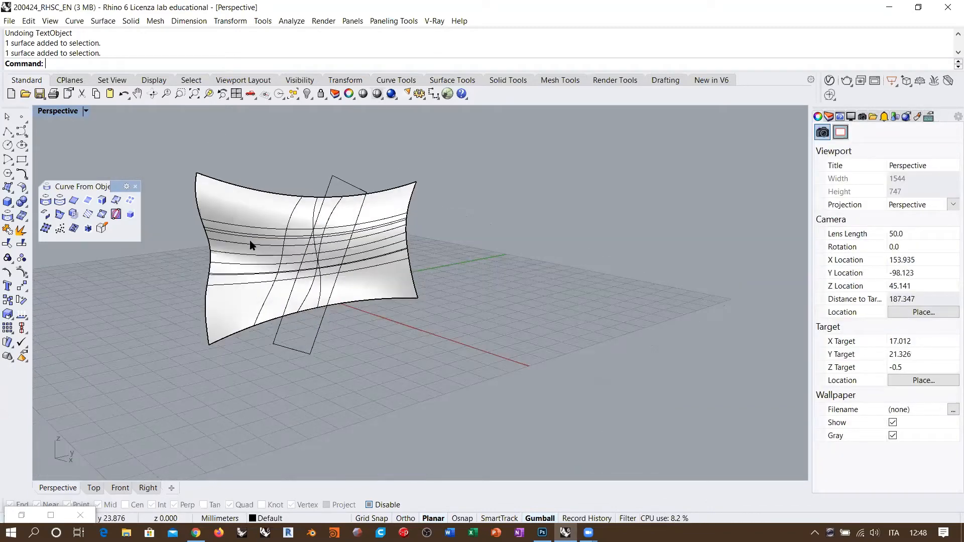
Step: Create the flat UV curves of the lofted surface without including any curves or points on it
{"action": "scroll", "coordinate": [250, 242], "scroll_direction": "up", "scroll_amount": 2}
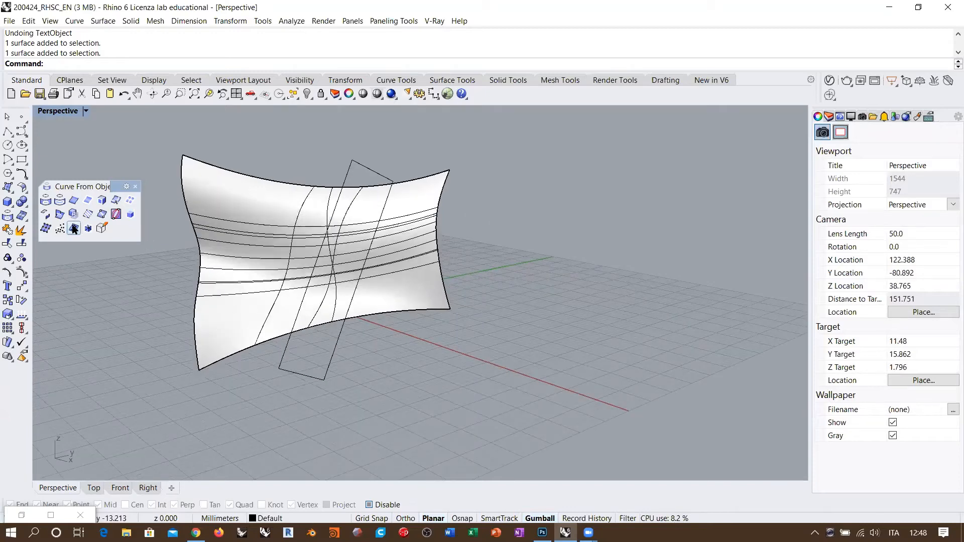
{"action": "left_click", "coordinate": [74, 229]}
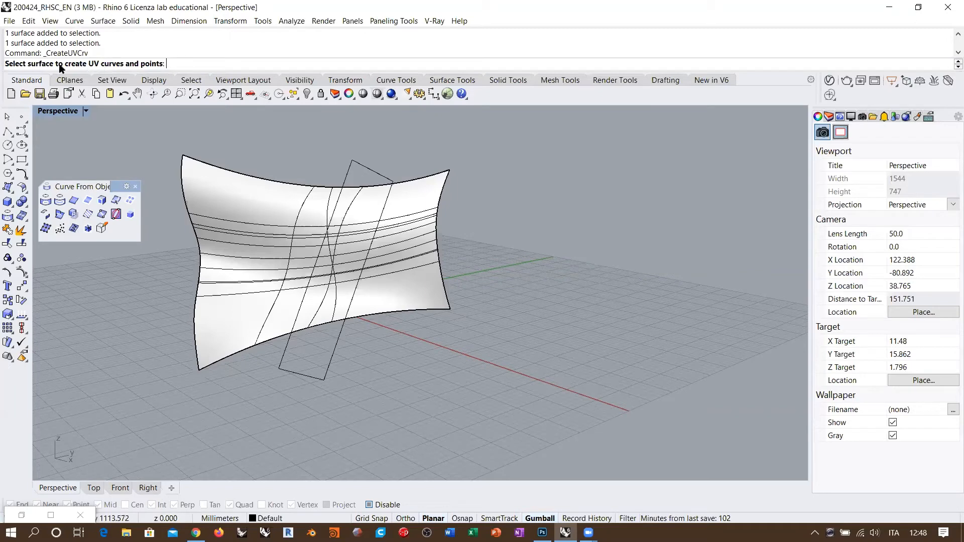
{"action": "left_click", "coordinate": [247, 219]}
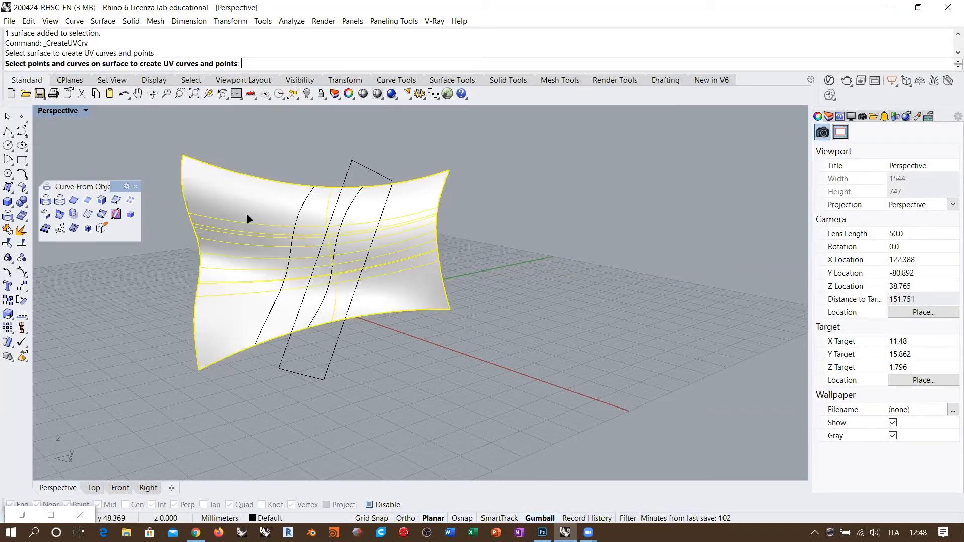
{"action": "key", "text": "Return"}
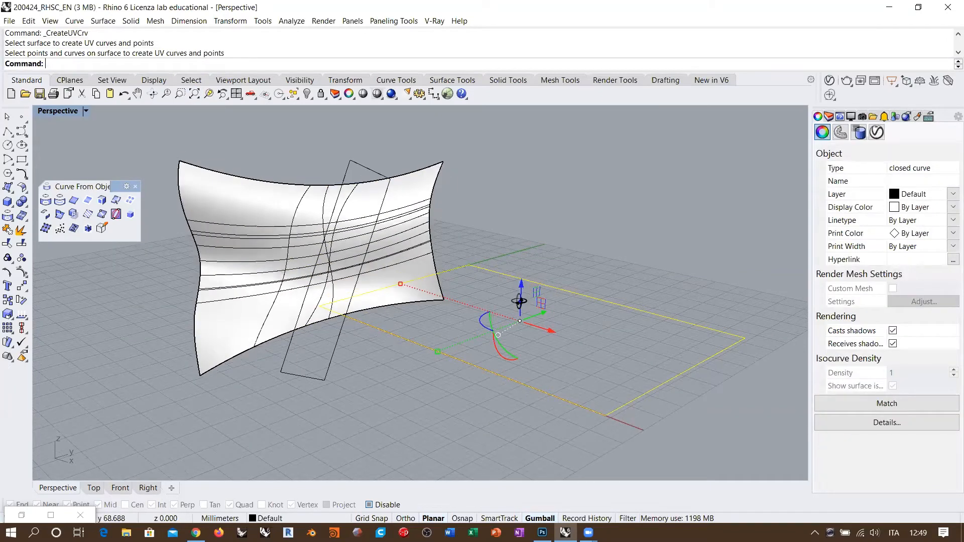
Step: Enable object snaps and add a linear dimension along the far long edge of the flat UV rectangle
{"action": "right_click_drag", "start_coordinate": [519, 301], "coordinate": [523, 304]}
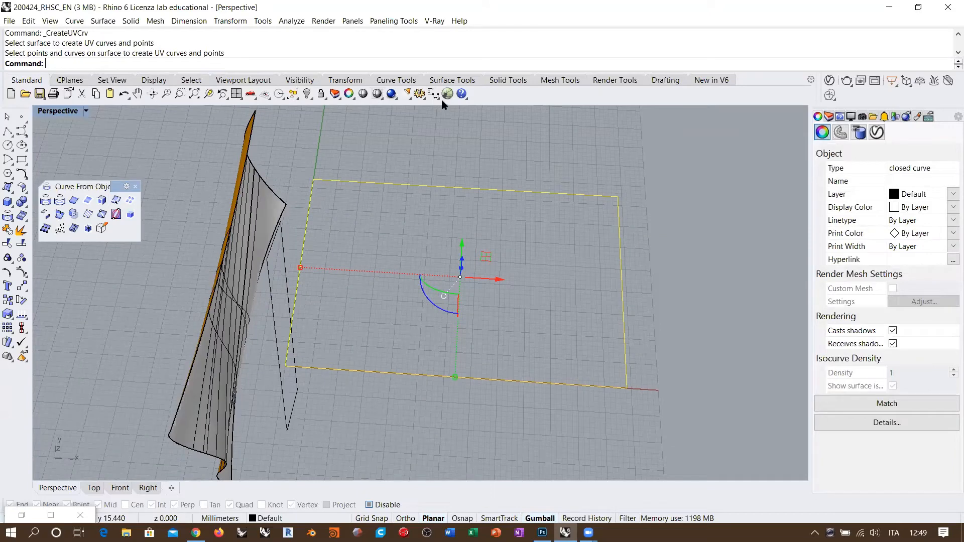
{"action": "left_click", "coordinate": [387, 505]}
{"action": "left_click", "coordinate": [307, 185]}
{"action": "left_click", "coordinate": [610, 187]}
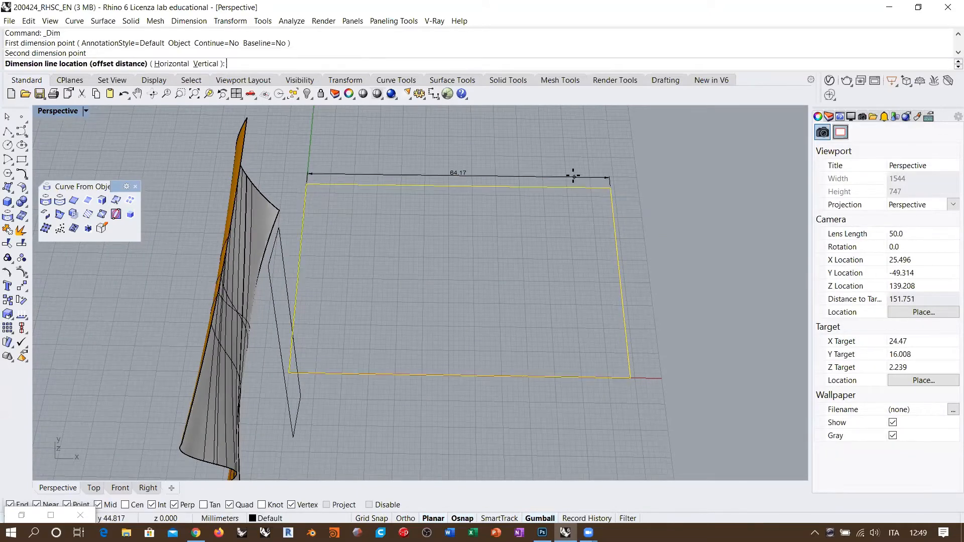
{"action": "left_click", "coordinate": [573, 176]}
{"action": "scroll", "coordinate": [444, 176], "scroll_direction": "up", "scroll_amount": 5}
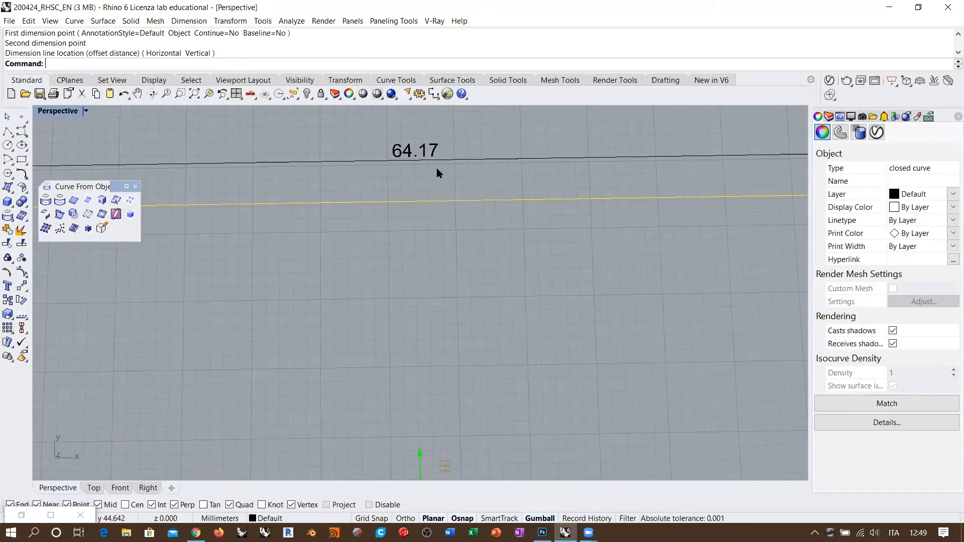
{"action": "scroll", "coordinate": [437, 169], "scroll_direction": "down", "scroll_amount": 5}
Step: Check the lofted surface's U domain in its object details against the dimensioned edge of the UV rectangle
{"action": "left_click", "coordinate": [169, 216]}
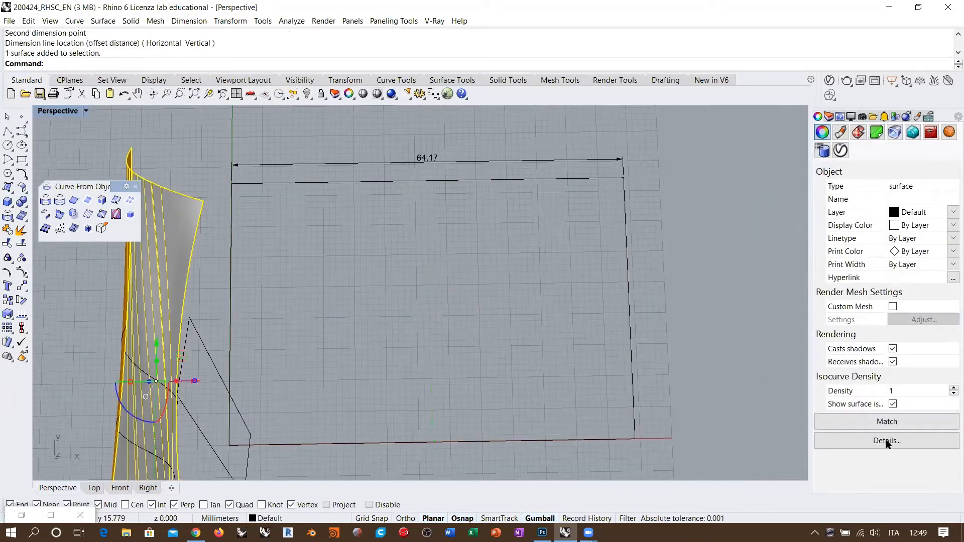
{"action": "left_click", "coordinate": [886, 440]}
{"action": "left_click_drag", "start_coordinate": [751, 198], "coordinate": [767, 198]}
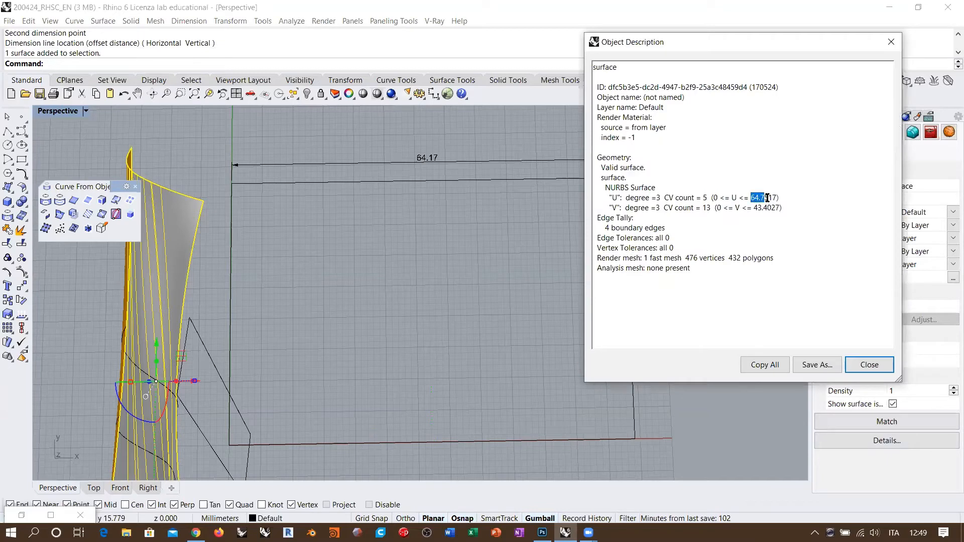
{"action": "left_click", "coordinate": [869, 369]}
Step: Delete the linear dimension above the UV rectangle
{"action": "right_click_drag", "start_coordinate": [491, 254], "coordinate": [497, 257]}
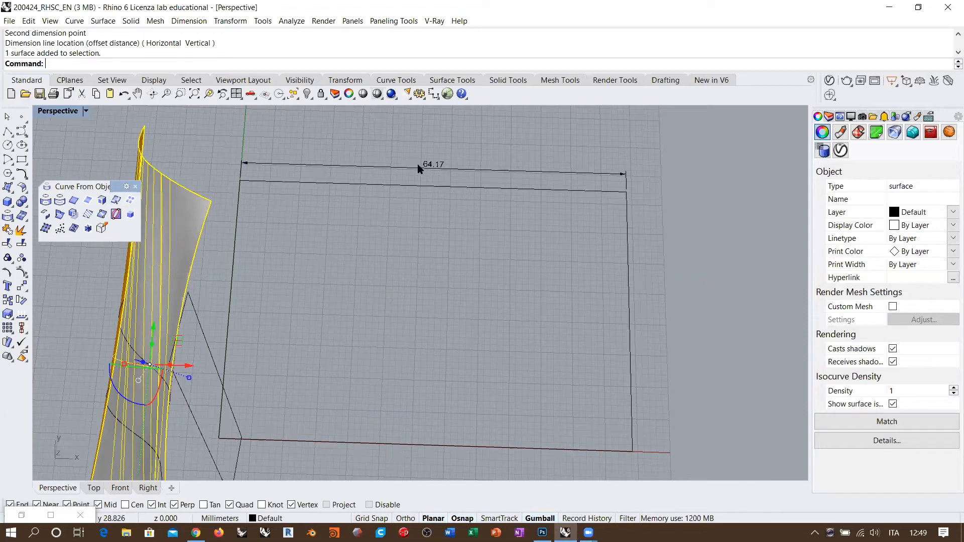
{"action": "right_click_drag", "start_coordinate": [419, 169], "coordinate": [428, 163]}
{"action": "left_click", "coordinate": [593, 165]}
{"action": "key", "text": "Delete"}
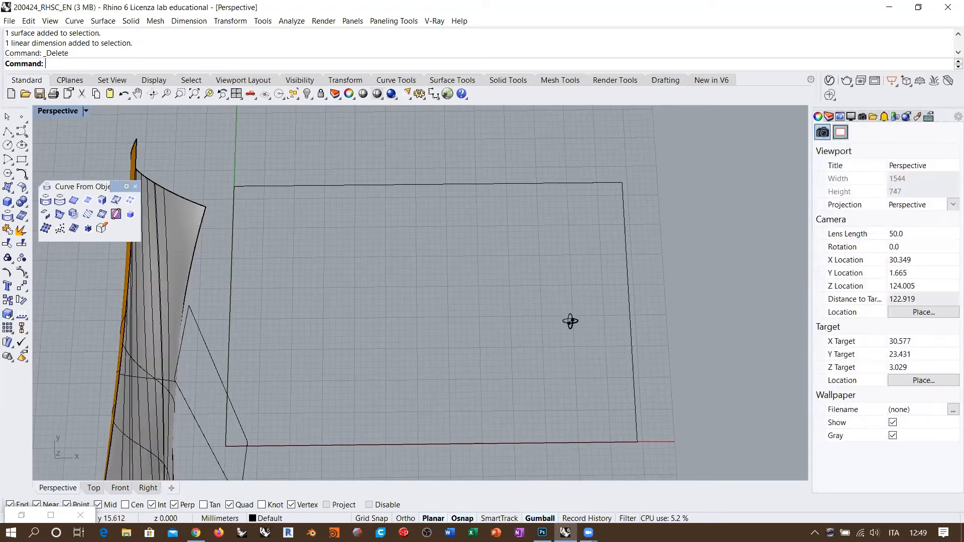
Step: Compare the flat UV rectangle with the lofted surface, selecting each in turn and clearing the selection
{"action": "right_click_drag", "start_coordinate": [570, 320], "coordinate": [521, 254]}
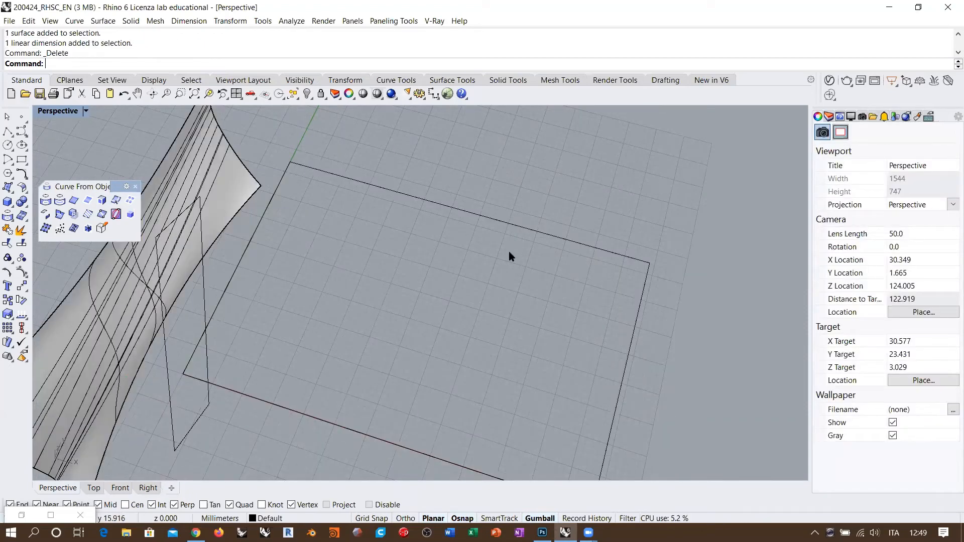
{"action": "key", "text": "Home"}
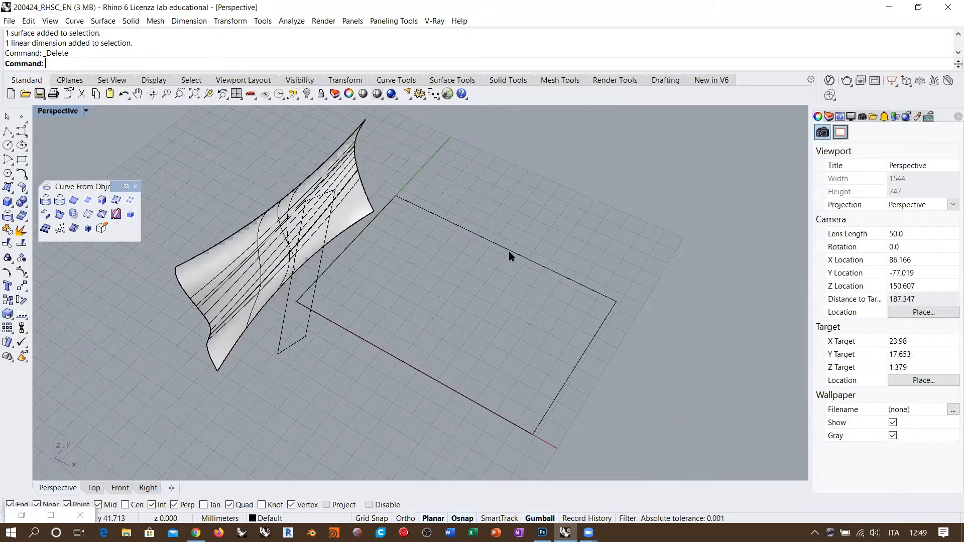
{"action": "left_click", "coordinate": [509, 252]}
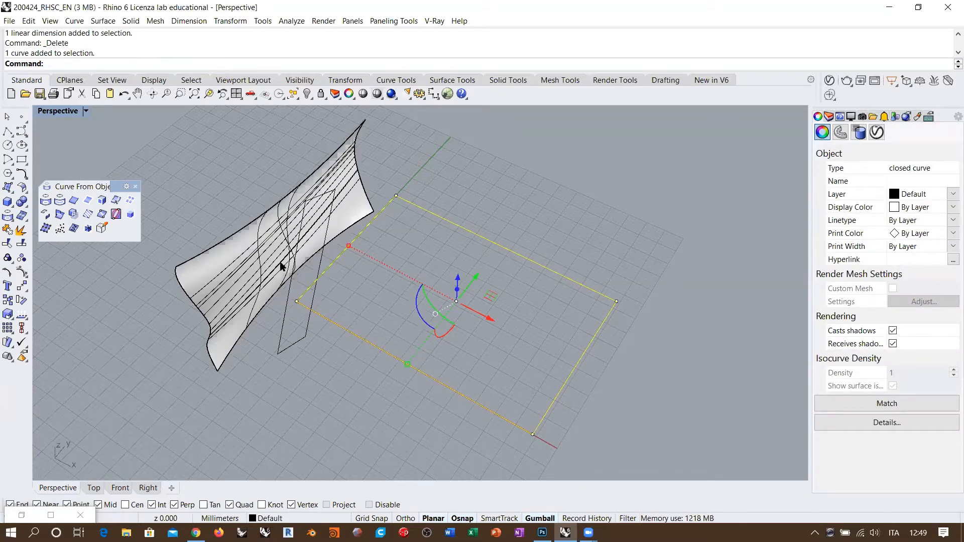
{"action": "right_click_drag", "start_coordinate": [287, 276], "coordinate": [295, 268]}
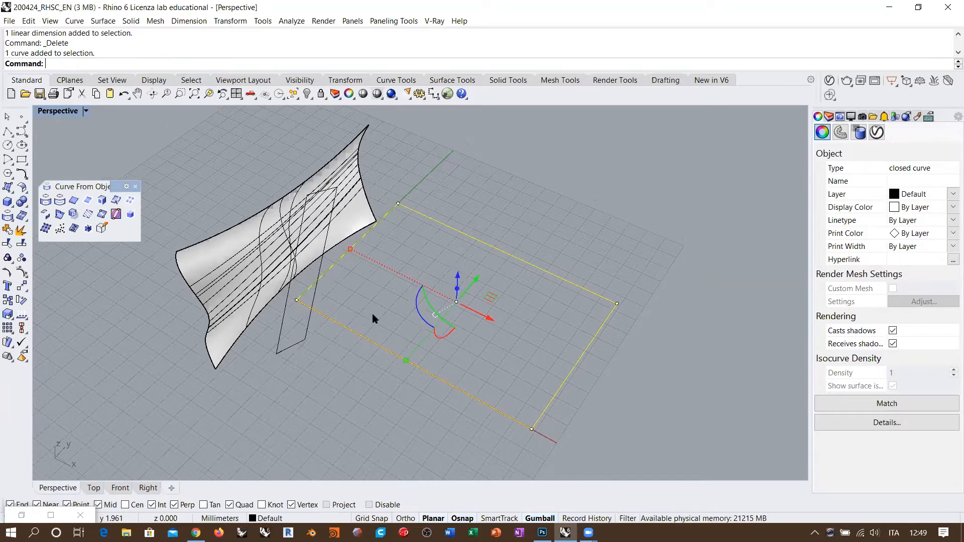
{"action": "right_click_drag", "start_coordinate": [372, 317], "coordinate": [289, 285]}
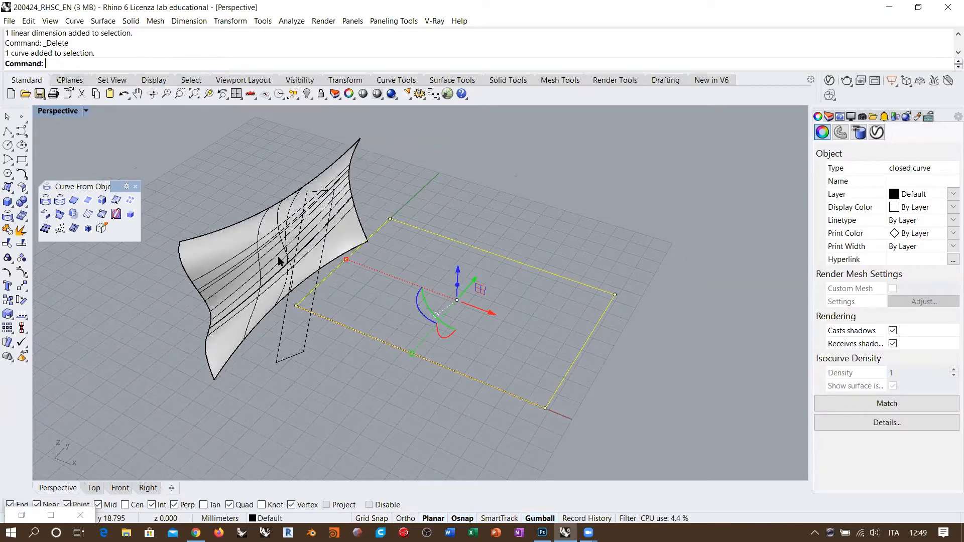
{"action": "left_click", "coordinate": [357, 242]}
{"action": "left_click", "coordinate": [406, 271]}
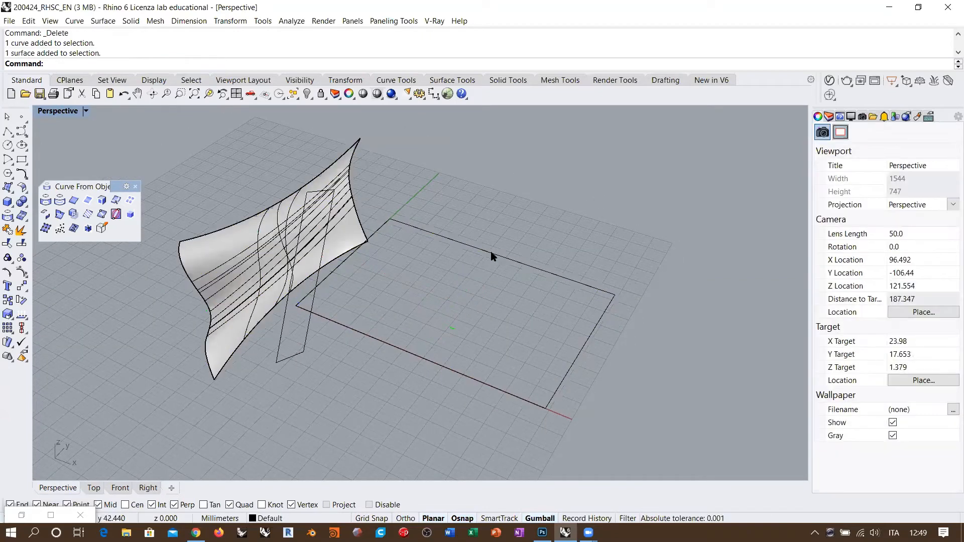
Step: Review the flat UV rectangle and the lofted surface once more by selecting each and clearing the selection
{"action": "left_click", "coordinate": [502, 258]}
{"action": "left_click", "coordinate": [209, 248]}
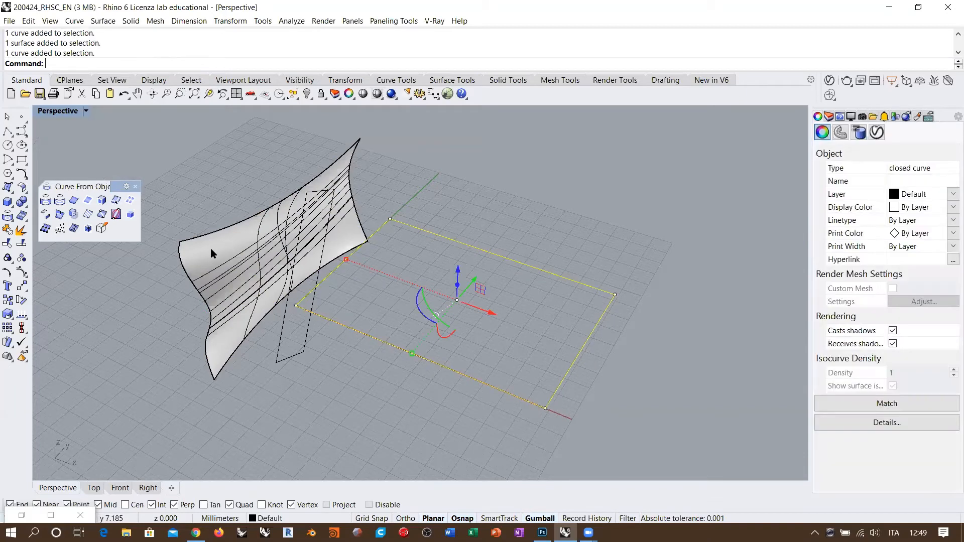
{"action": "left_click", "coordinate": [399, 187]}
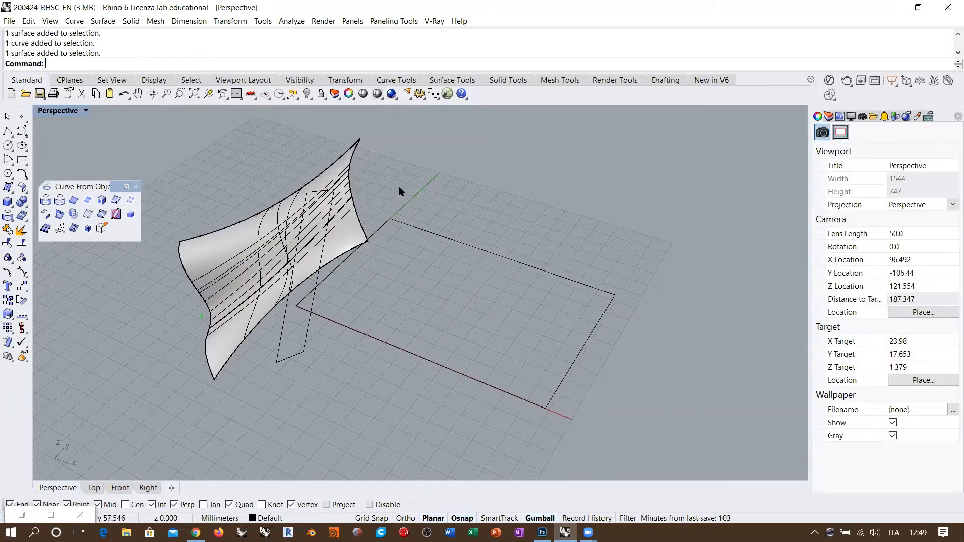
{"action": "right_click_drag", "start_coordinate": [399, 187], "coordinate": [444, 252]}
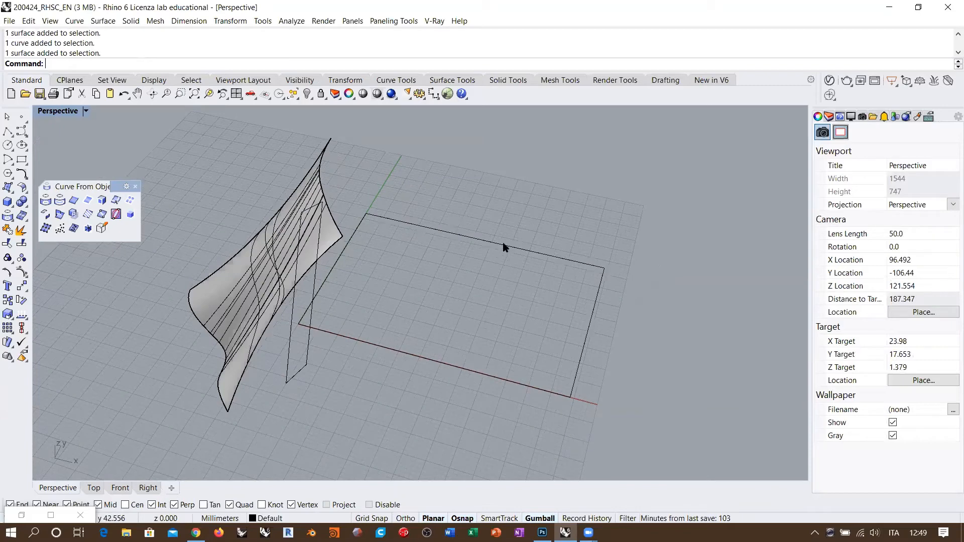
Step: Try scaling the flat UV rectangle down uniformly about its centre, and undo the scaling
{"action": "left_click", "coordinate": [327, 279]}
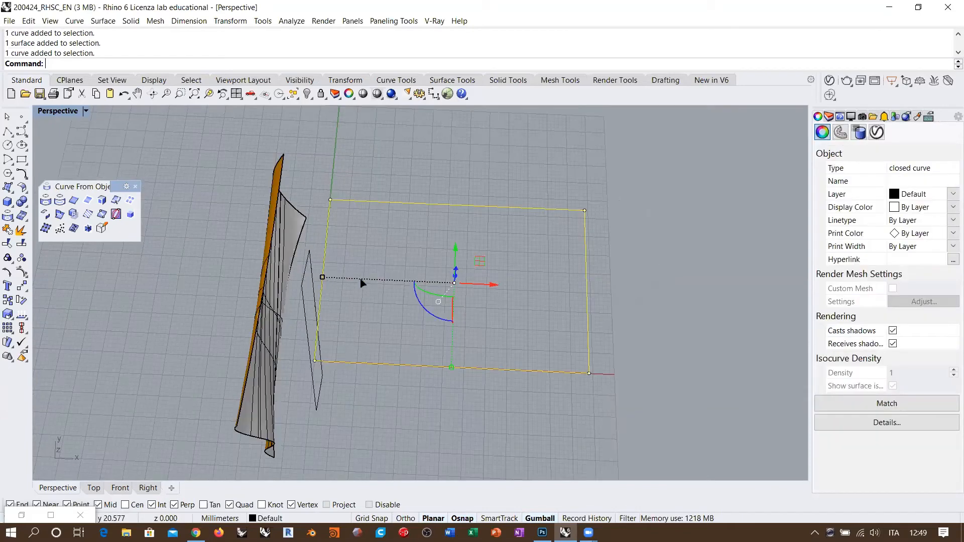
{"action": "left_click_drag", "start_coordinate": [361, 284], "coordinate": [424, 282]}
{"action": "left_click", "coordinate": [505, 344]}
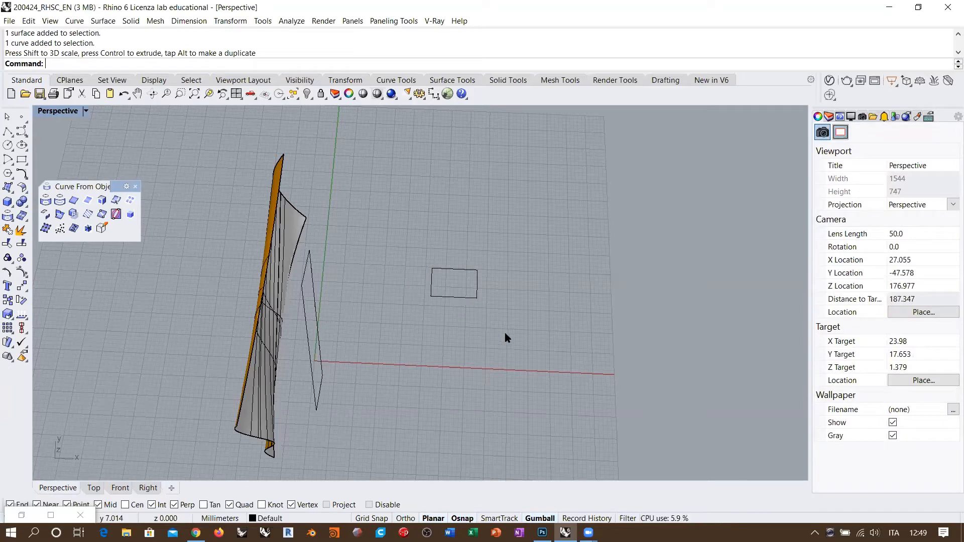
{"action": "right_click_drag", "start_coordinate": [505, 338], "coordinate": [485, 304]}
{"action": "key", "text": "ctrl+z"}
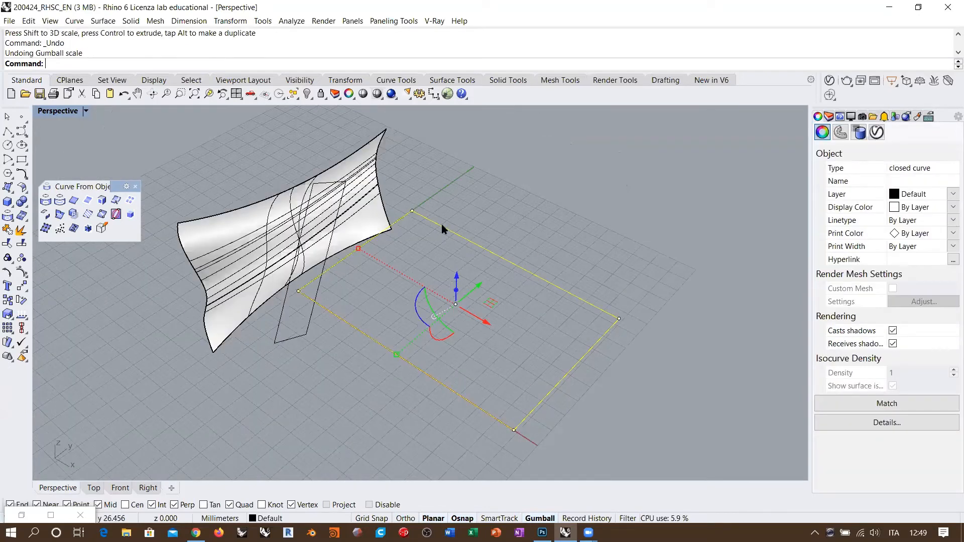
Step: Undo the dimension's deletion and the operations before it, back through the creation of the flat UV outline
{"action": "left_click", "coordinate": [509, 215]}
{"action": "key", "text": "ctrl+z"}
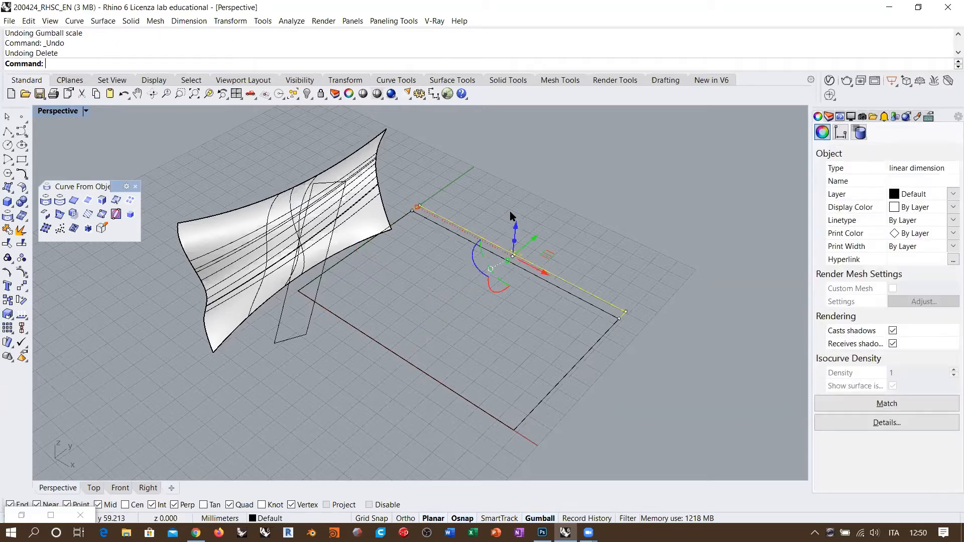
{"action": "key", "text": "ctrl+z"}
{"action": "right_click_drag", "start_coordinate": [505, 213], "coordinate": [292, 203]}
Step: Identify the lofted surface and the two curves lying on it by selecting them, and clear the selection
{"action": "left_click", "coordinate": [303, 202]}
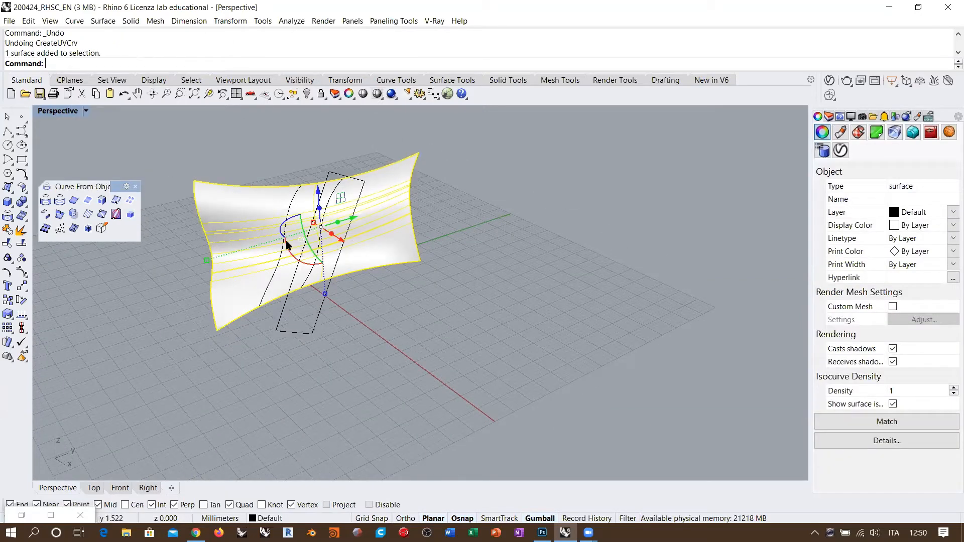
{"action": "key", "text": "Escape"}
{"action": "left_click", "coordinate": [294, 200]}
{"action": "left_click", "coordinate": [295, 200]}
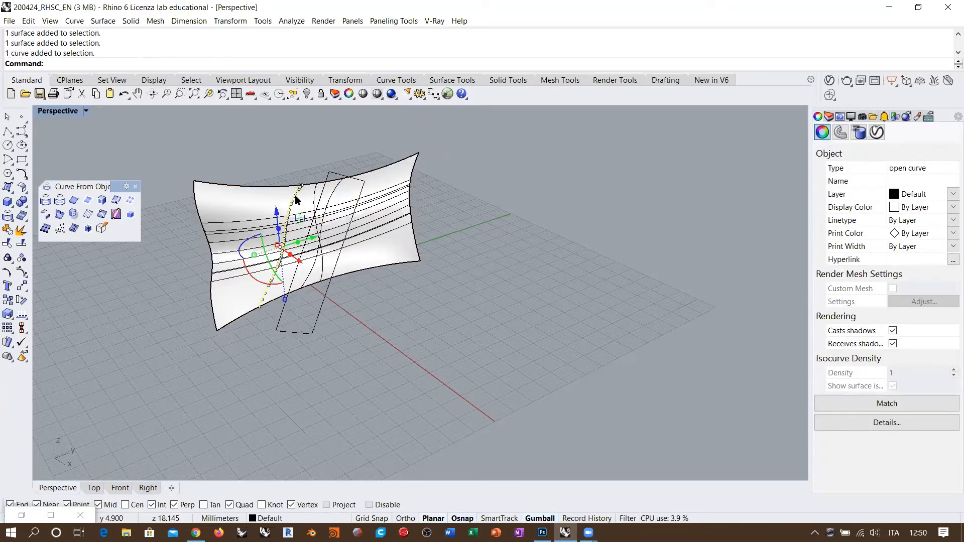
{"action": "left_click", "coordinate": [332, 199], "text": "shift"}
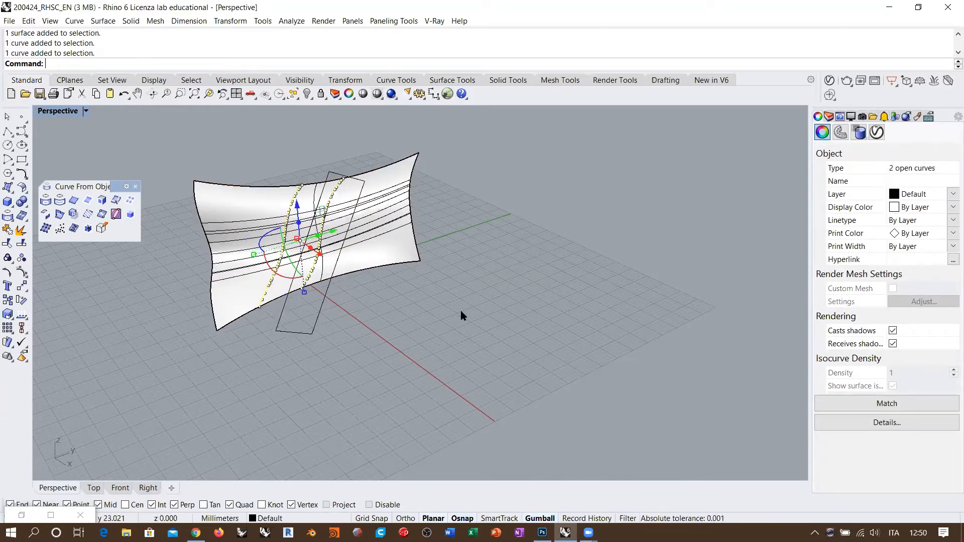
{"action": "key", "text": "Escape"}
{"action": "right_click_drag", "start_coordinate": [396, 268], "coordinate": [138, 187]}
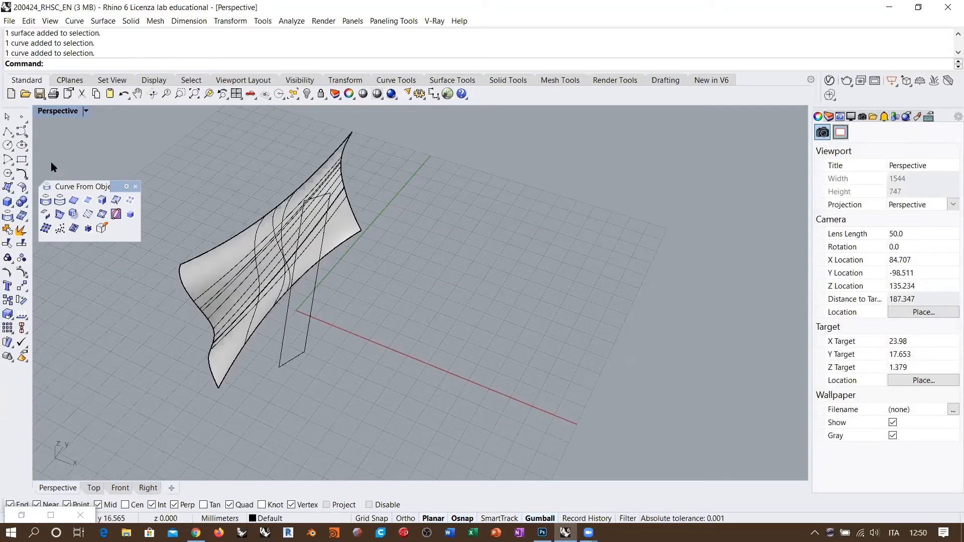
Step: Create UV curves from the lofted surface, including the two slanted curves lying on it
{"action": "left_click", "coordinate": [73, 229]}
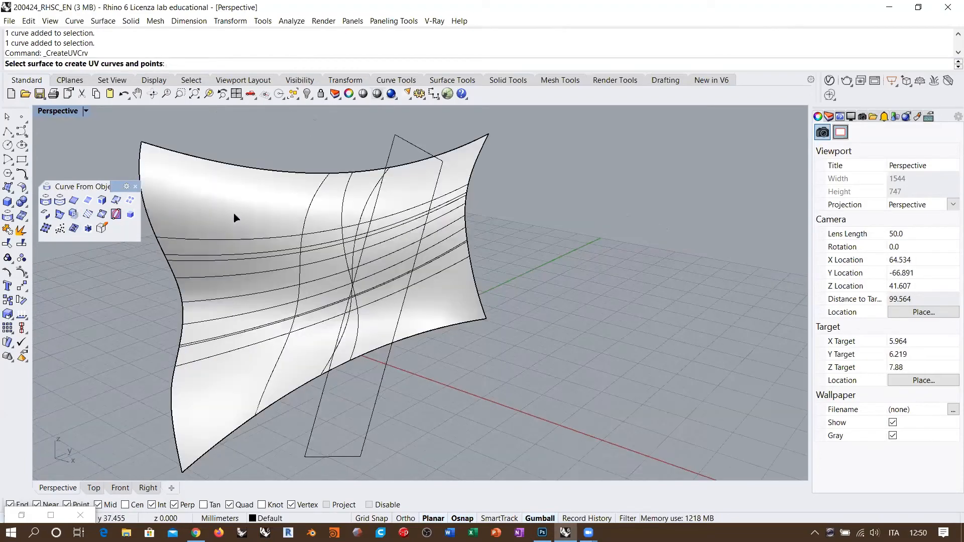
{"action": "left_click", "coordinate": [233, 198]}
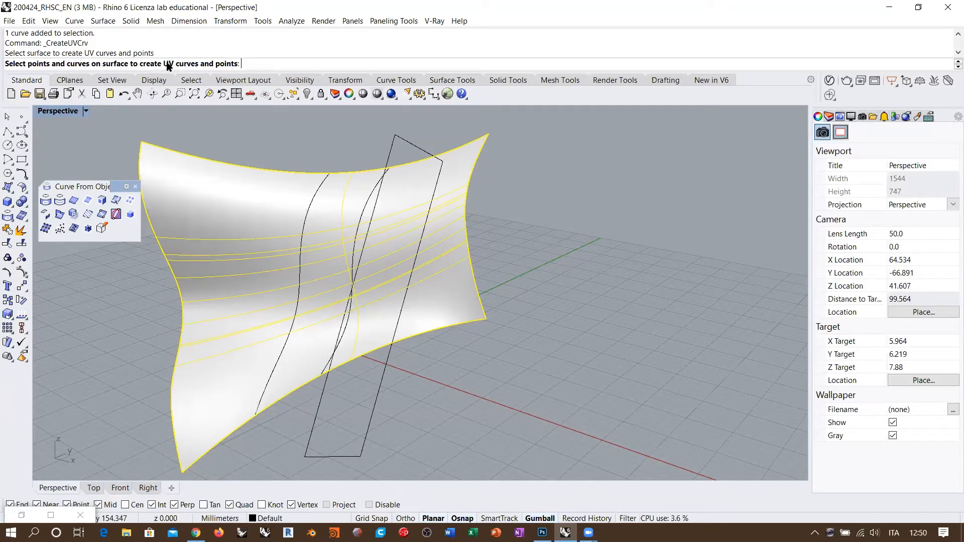
{"action": "left_click", "coordinate": [316, 197]}
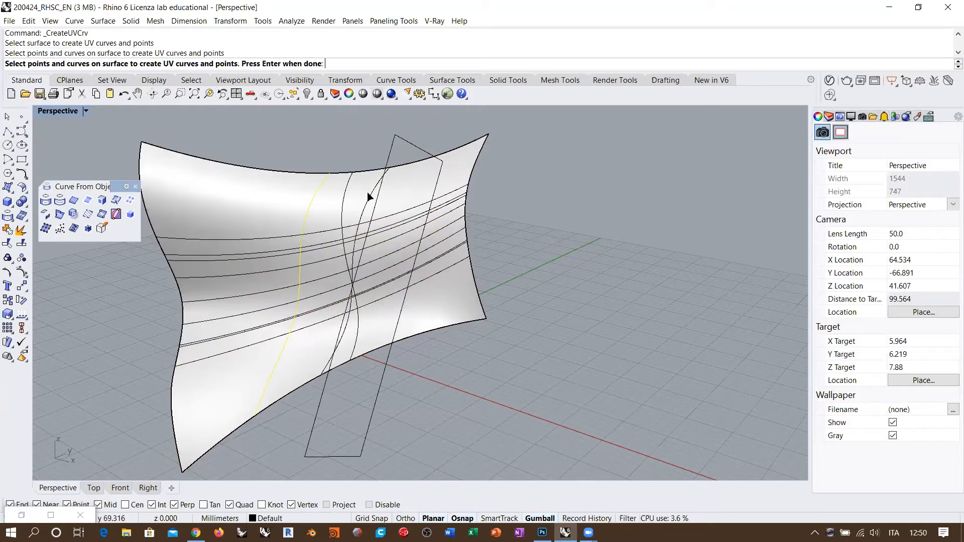
{"action": "left_click", "coordinate": [371, 196]}
{"action": "scroll", "coordinate": [285, 231], "scroll_direction": "down", "scroll_amount": 6}
{"action": "right_click_drag", "start_coordinate": [385, 265], "coordinate": [375, 249]}
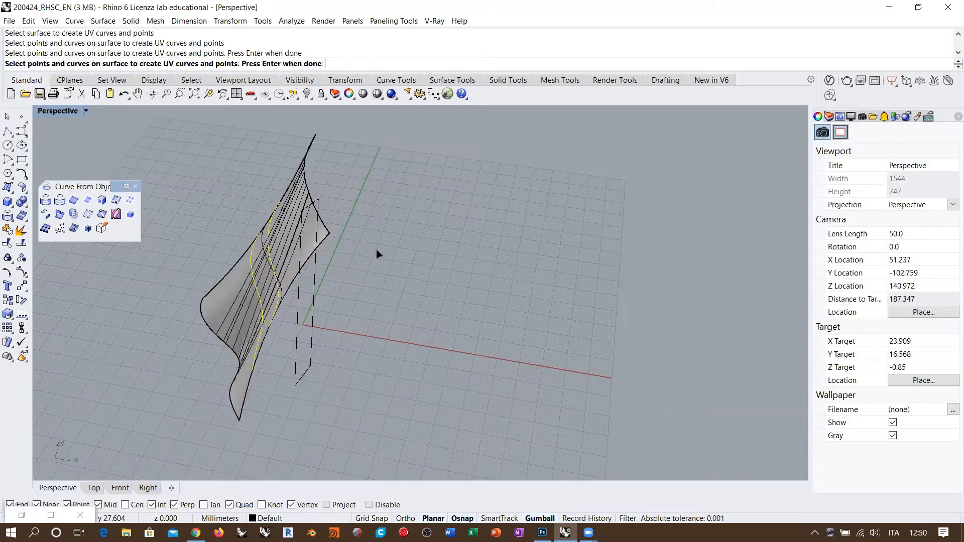
{"action": "key", "text": "Return"}
{"action": "key", "text": "Escape"}
{"action": "right_click_drag", "start_coordinate": [453, 188], "coordinate": [517, 276]}
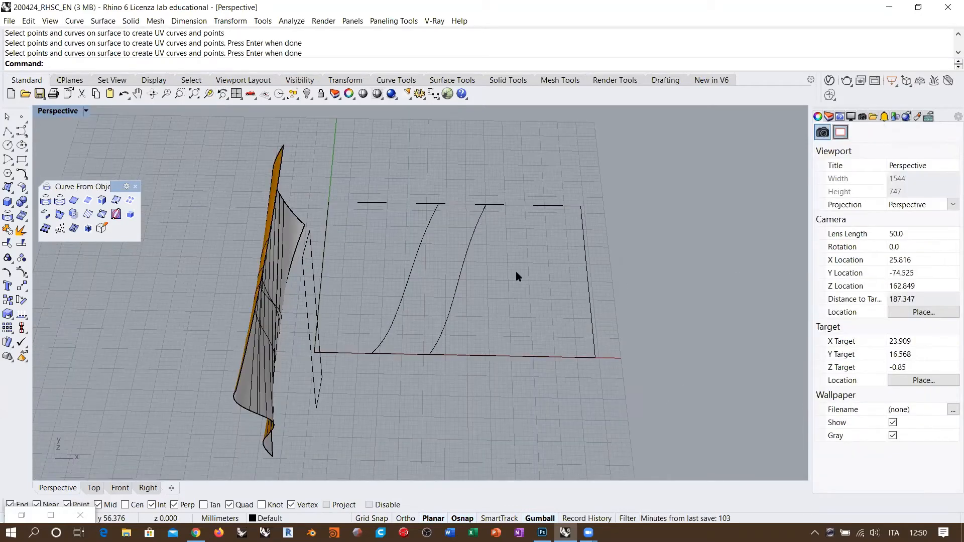
Step: Compare the two slanted curves on the surface in the Right view with their flat UV versions in the Top view
{"action": "left_click", "coordinate": [147, 489]}
{"action": "left_click_drag", "start_coordinate": [191, 143], "coordinate": [357, 360]}
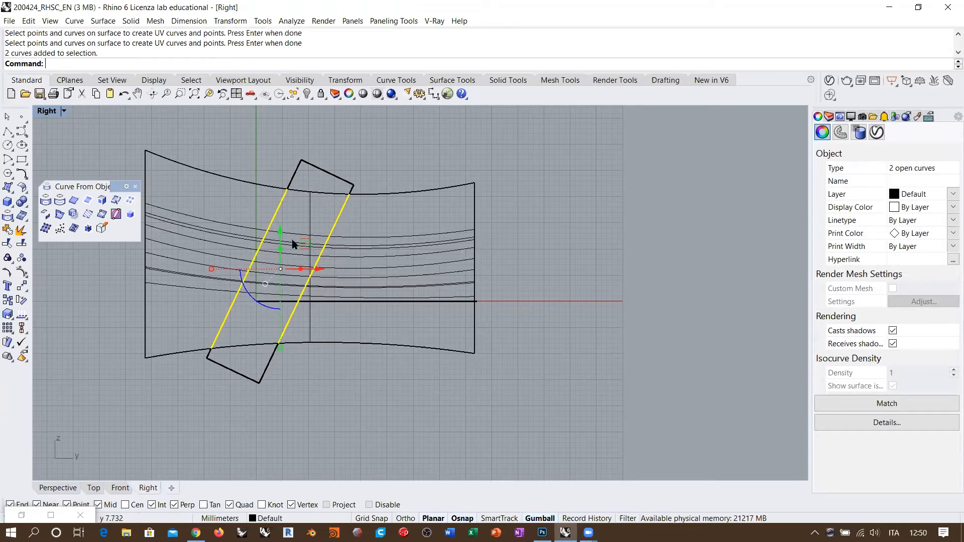
{"action": "left_click", "coordinate": [93, 488]}
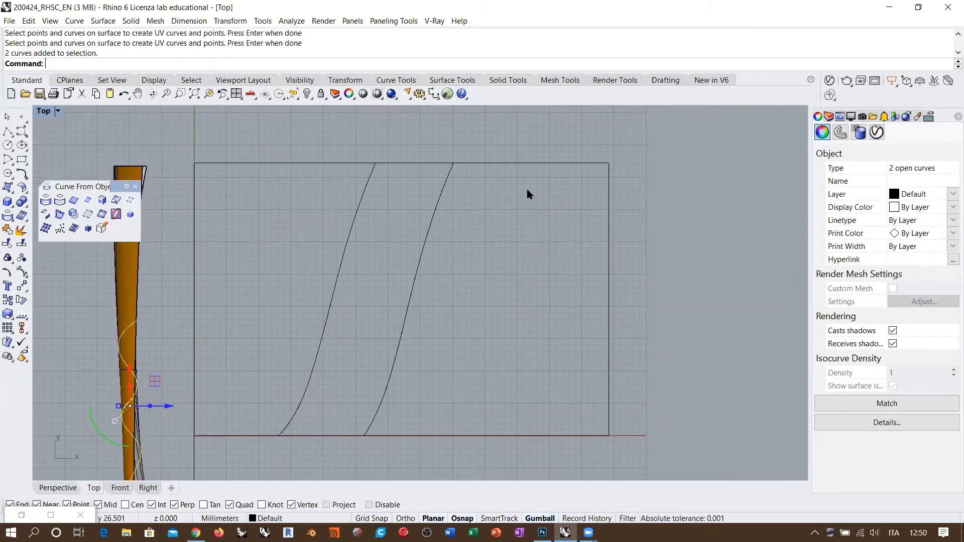
{"action": "left_click", "coordinate": [242, 308]}
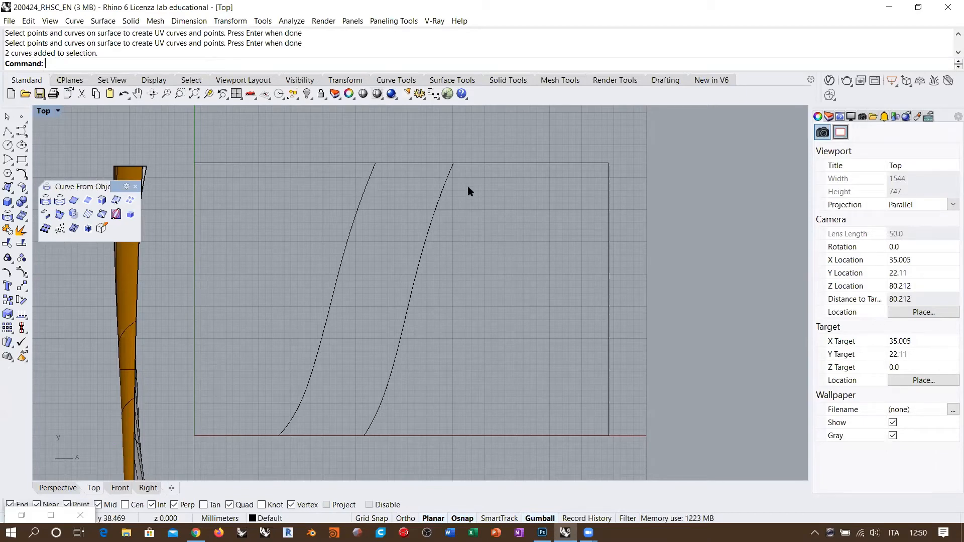
{"action": "left_click", "coordinate": [58, 487]}
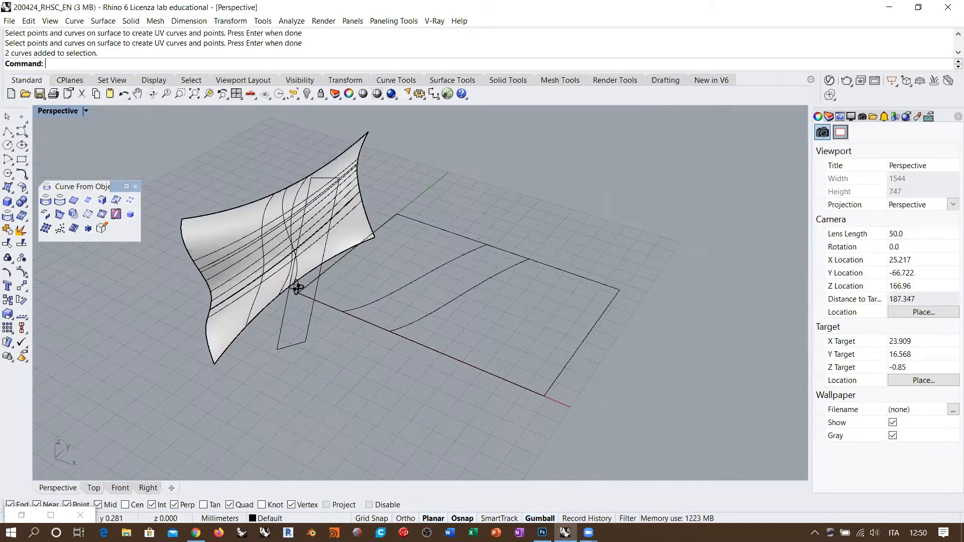
{"action": "left_click", "coordinate": [143, 488]}
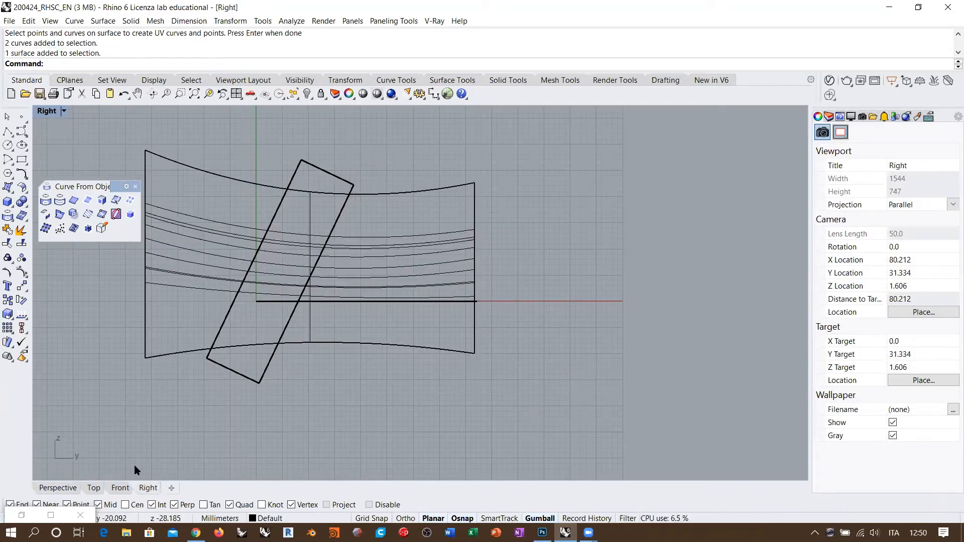
{"action": "left_click", "coordinate": [94, 488]}
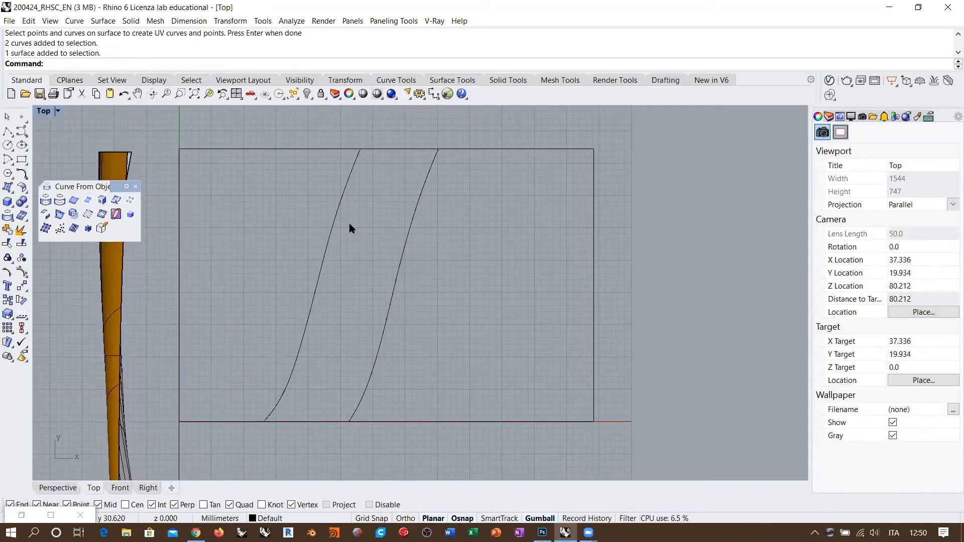
Step: Inspect the UV rectangle and its two inner curves in the Top view, and relate them to the surface in Perspective
{"action": "left_click", "coordinate": [256, 149]}
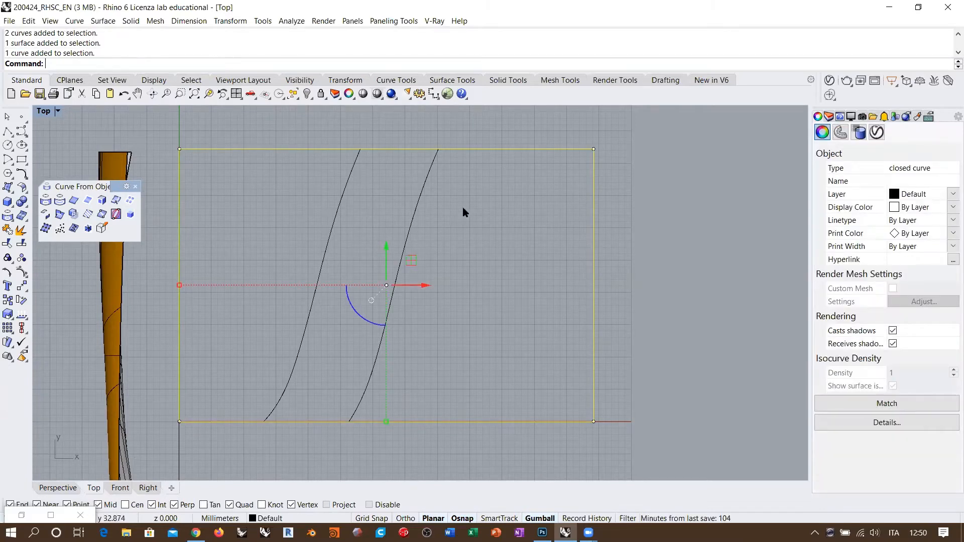
{"action": "left_click", "coordinate": [380, 333]}
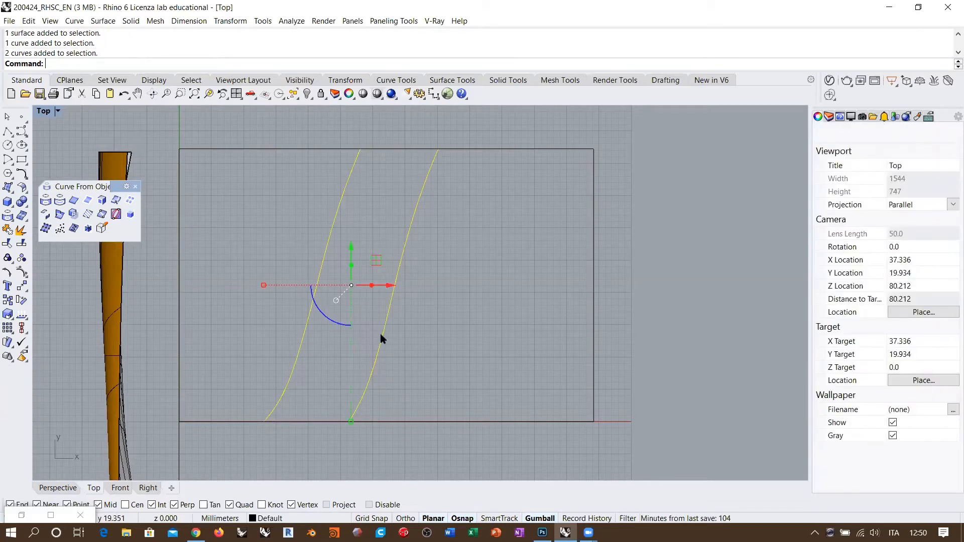
{"action": "left_click", "coordinate": [463, 312]}
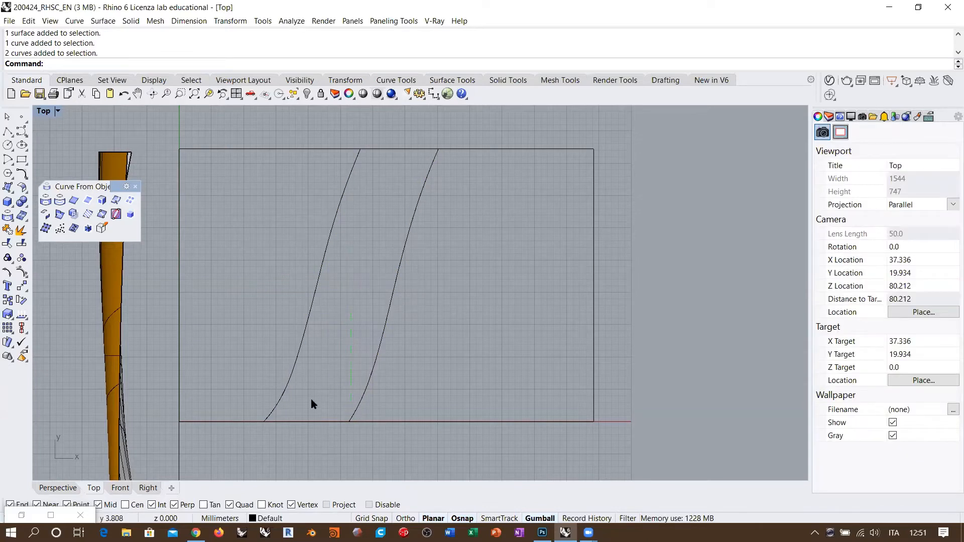
{"action": "scroll", "coordinate": [529, 324], "scroll_direction": "down", "scroll_amount": 3}
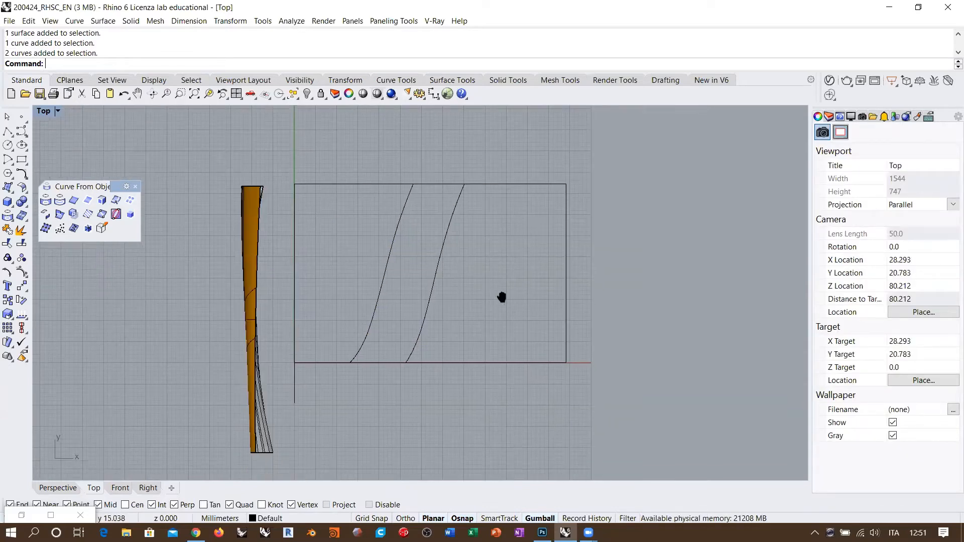
{"action": "left_click", "coordinate": [58, 488]}
{"action": "right_click_drag", "start_coordinate": [284, 247], "coordinate": [285, 268]}
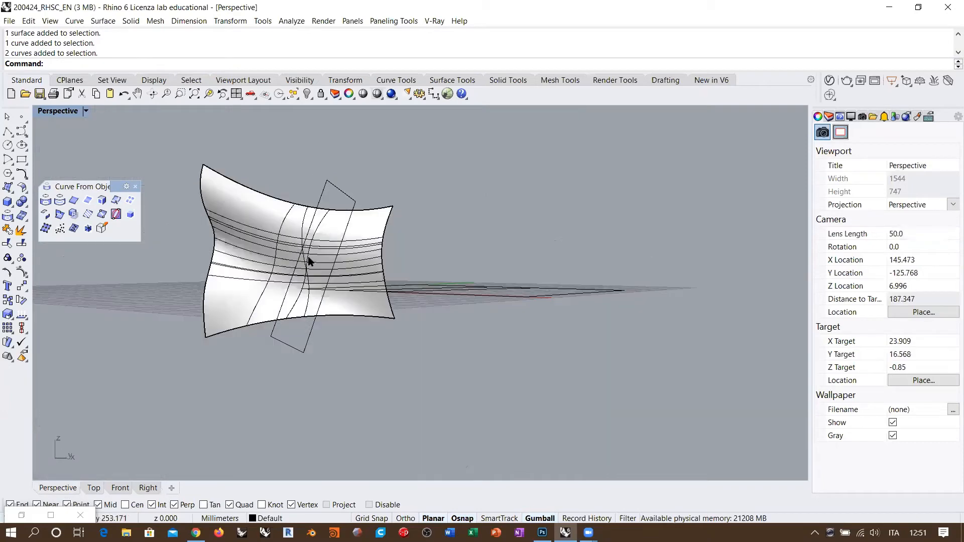
{"action": "right_click_drag", "start_coordinate": [444, 247], "coordinate": [521, 316]}
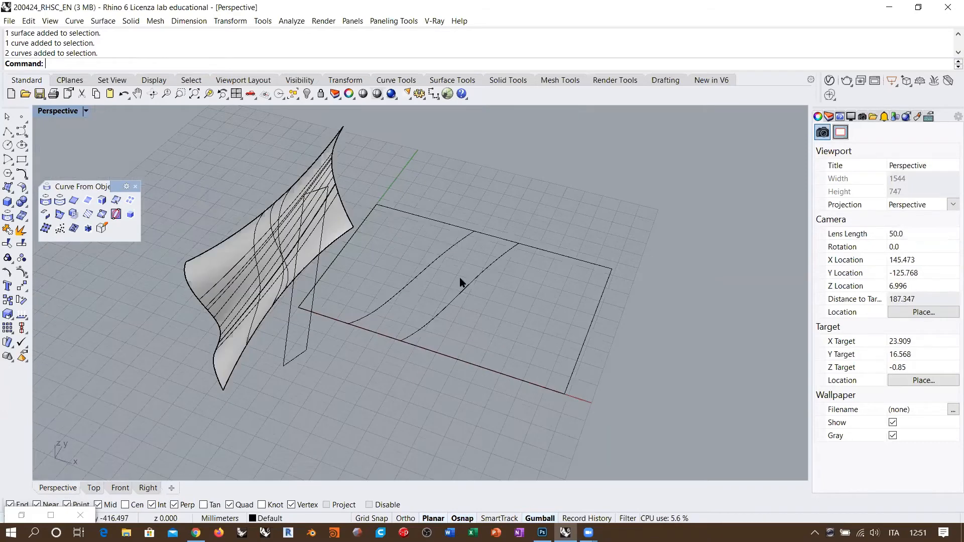
Step: Place a text object reading "Rhino" beside the UV rectangle, as grouped Arial curves 5 mm high
{"action": "right_click_drag", "start_coordinate": [437, 318], "coordinate": [436, 316]}
{"action": "scroll", "coordinate": [375, 285], "scroll_direction": "up", "scroll_amount": 2}
{"action": "right_click_drag", "start_coordinate": [381, 267], "coordinate": [352, 254], "text": "shift"}
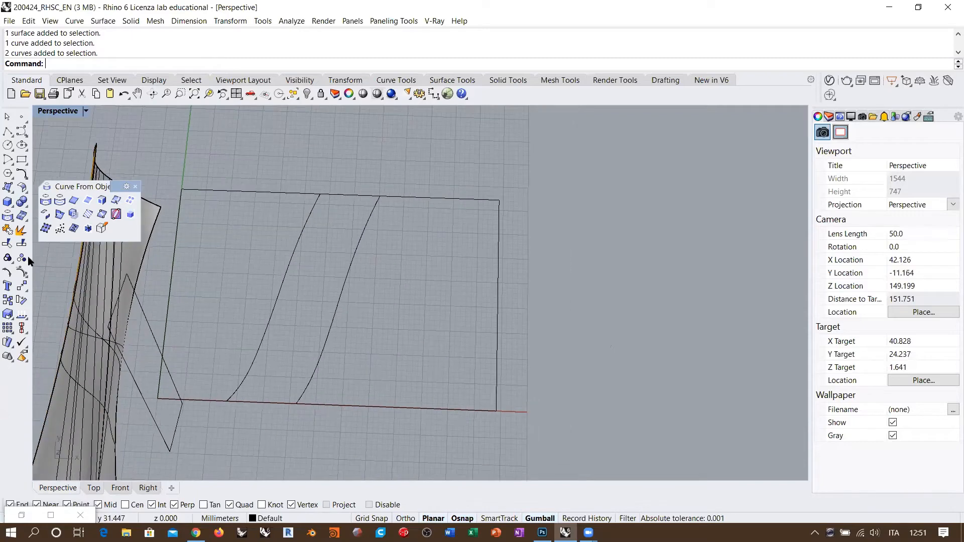
{"action": "left_click", "coordinate": [7, 286]}
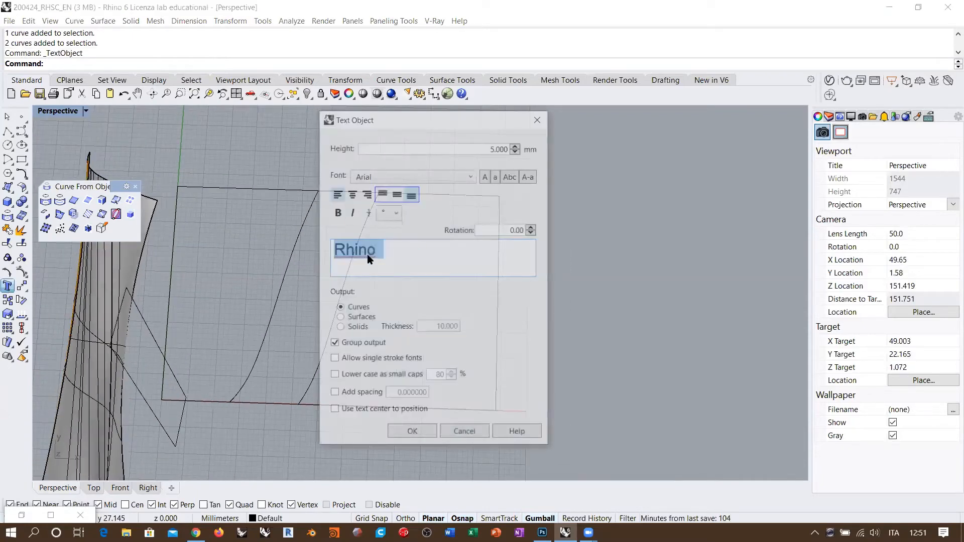
{"action": "left_click", "coordinate": [412, 432]}
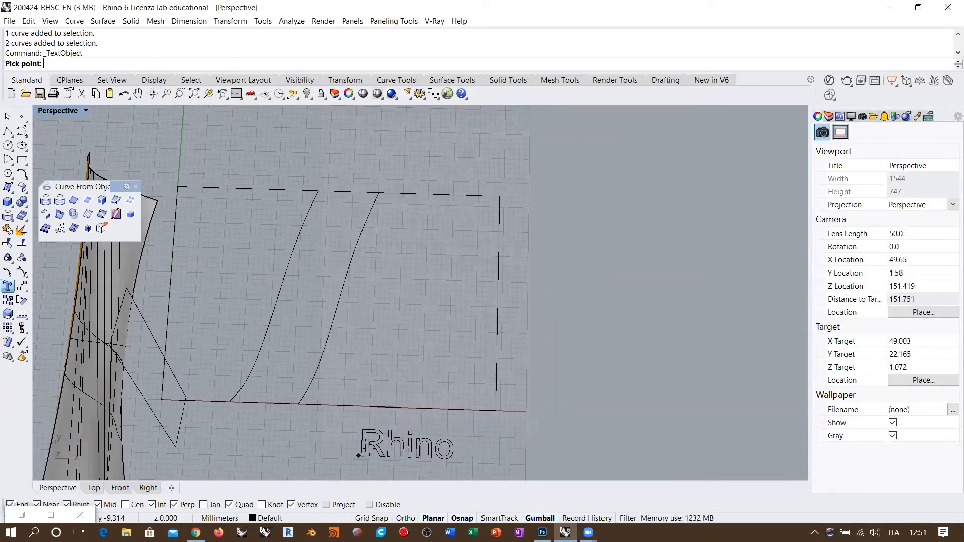
{"action": "left_click", "coordinate": [533, 305]}
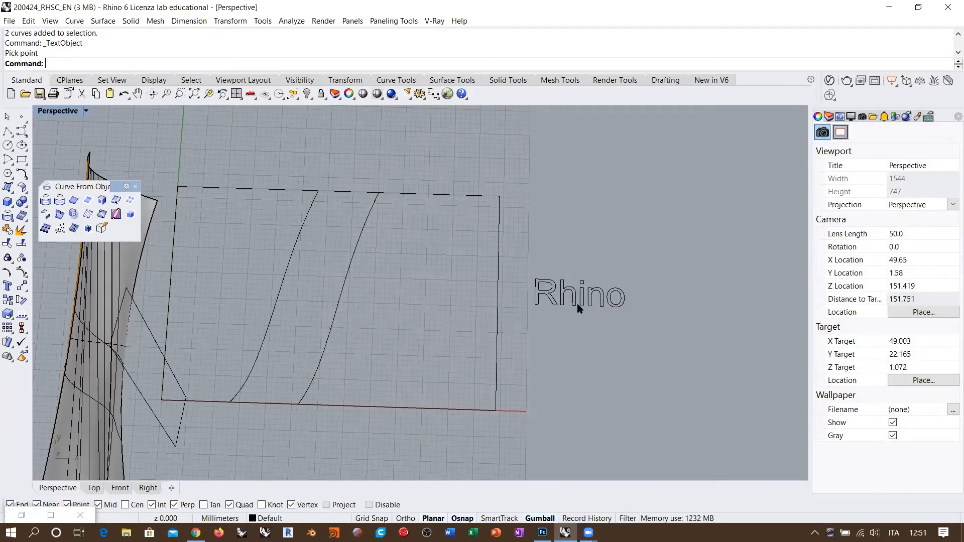
{"action": "scroll", "coordinate": [585, 298], "scroll_direction": "up", "scroll_amount": 5}
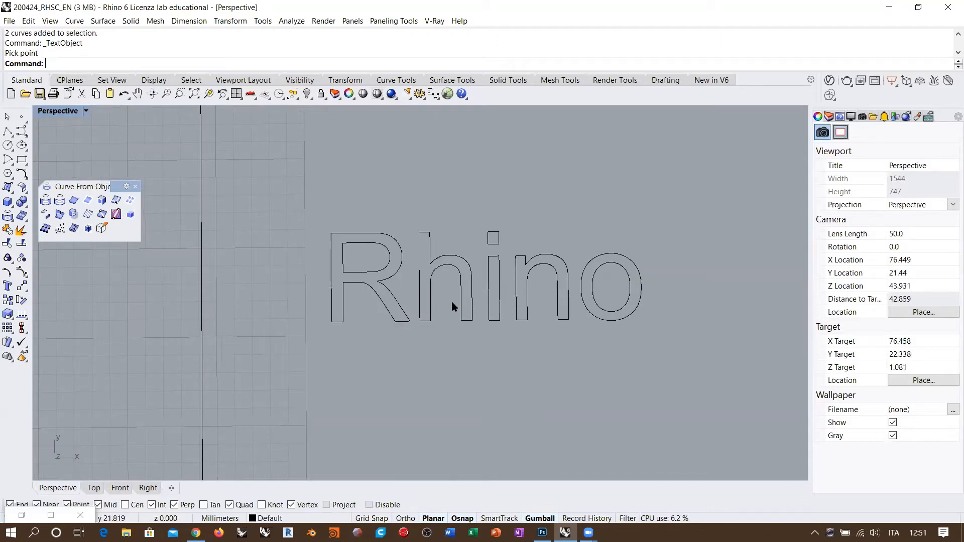
{"action": "scroll", "coordinate": [611, 271], "scroll_direction": "down", "scroll_amount": 6}
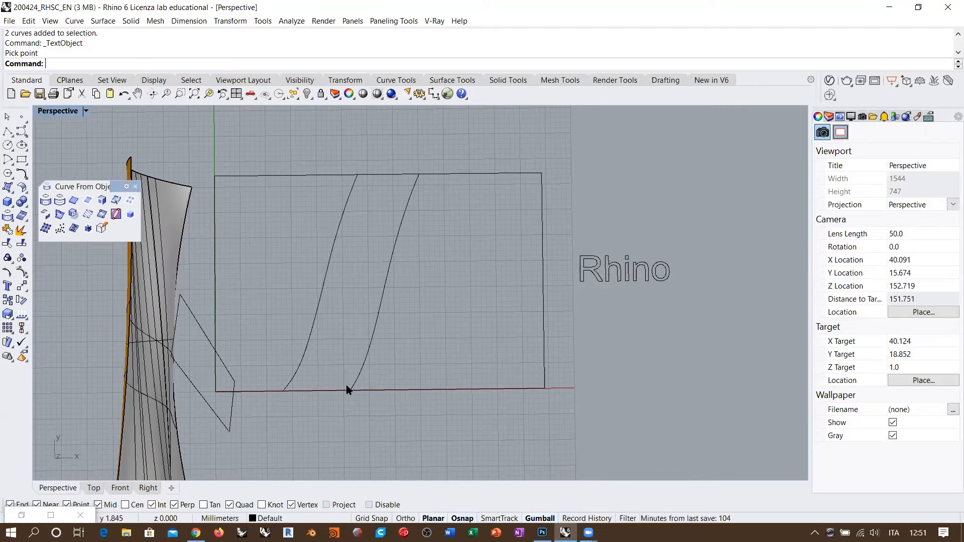
Step: Highlight the two slanted curves inside the UV rectangle, then clear the selection
{"action": "left_click", "coordinate": [393, 254]}
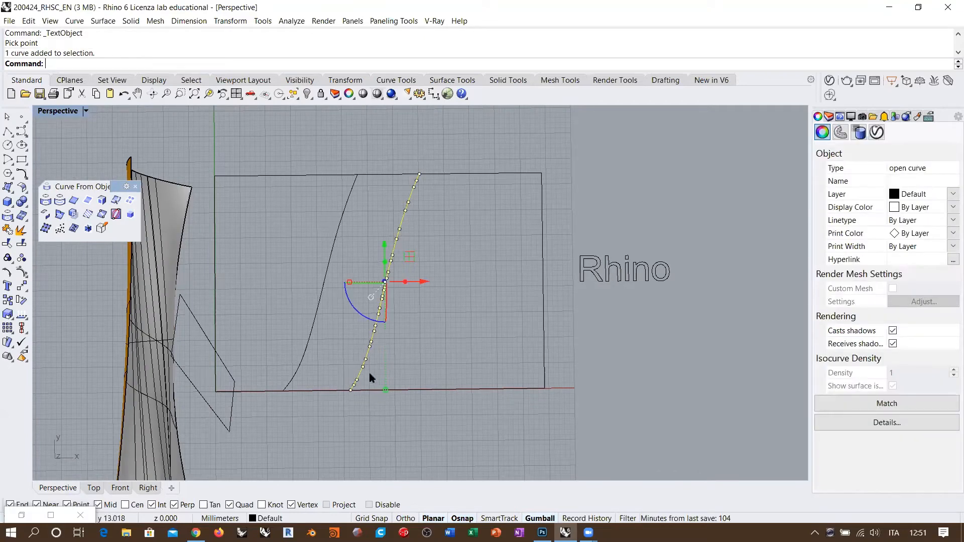
{"action": "left_click", "coordinate": [300, 369], "text": "shift"}
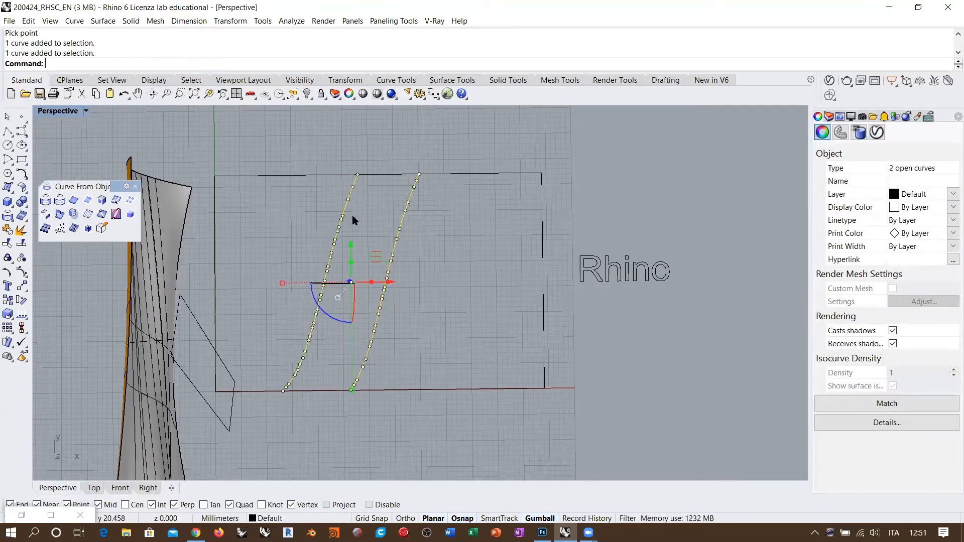
{"action": "left_click", "coordinate": [399, 343]}
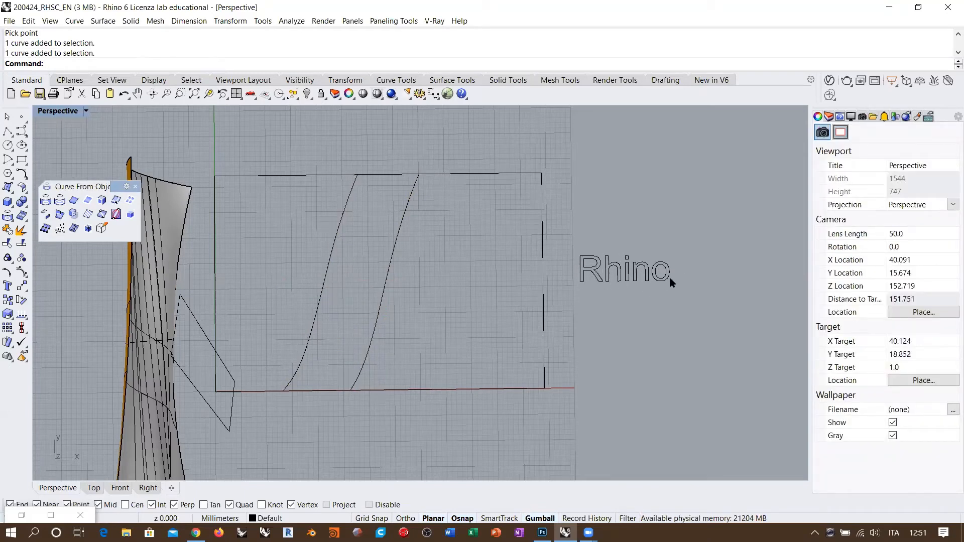
Step: Move the "Rhino" text curves down in the Perspective view, to just below the UV rectangle's lower right corner
{"action": "right_click_drag", "start_coordinate": [618, 293], "coordinate": [578, 261], "text": "shift"}
{"action": "left_click_drag", "start_coordinate": [577, 261], "coordinate": [571, 414]}
{"action": "left_click", "coordinate": [549, 329]}
Step: Select the two inner UV curves and compare them with the lofted surface from an angled Perspective view
{"action": "right_click_drag", "start_coordinate": [525, 309], "coordinate": [344, 253], "text": "shift"}
{"action": "left_click_drag", "start_coordinate": [380, 317], "coordinate": [276, 297]}
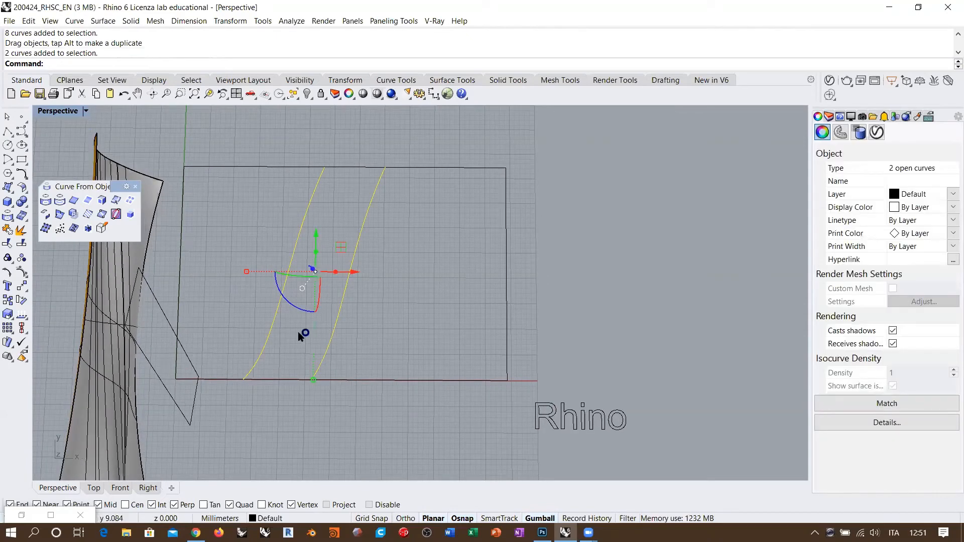
{"action": "right_click_drag", "start_coordinate": [300, 335], "coordinate": [449, 281]}
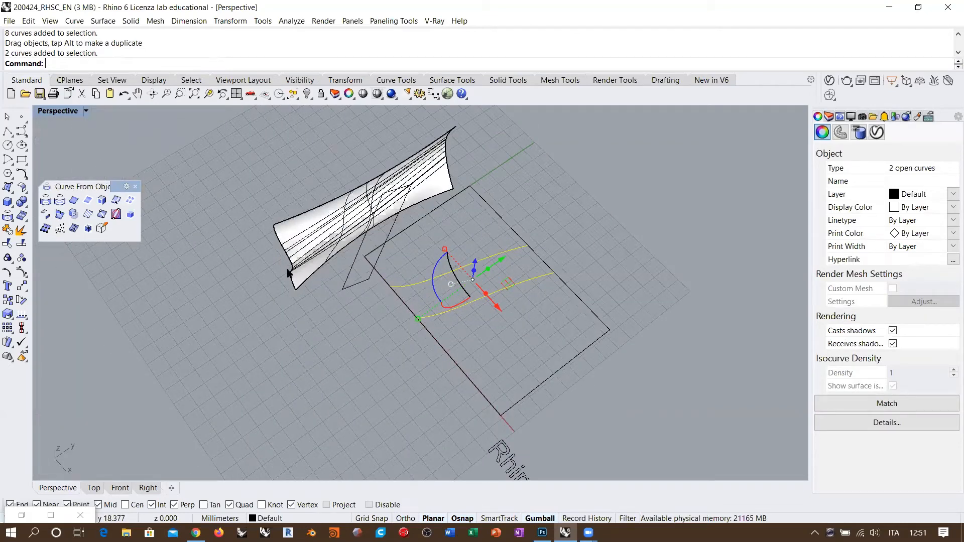
{"action": "right_click_drag", "start_coordinate": [271, 308], "coordinate": [209, 276]}
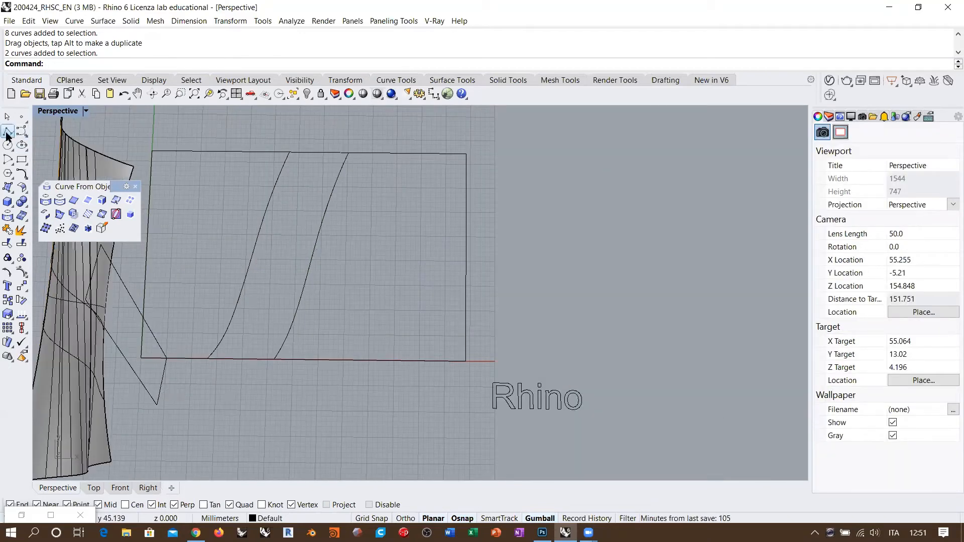
Step: Draw a slanted polyline segment from the left inner curve's upper end to a point just below the right inner curve's upper end
{"action": "left_click", "coordinate": [7, 132]}
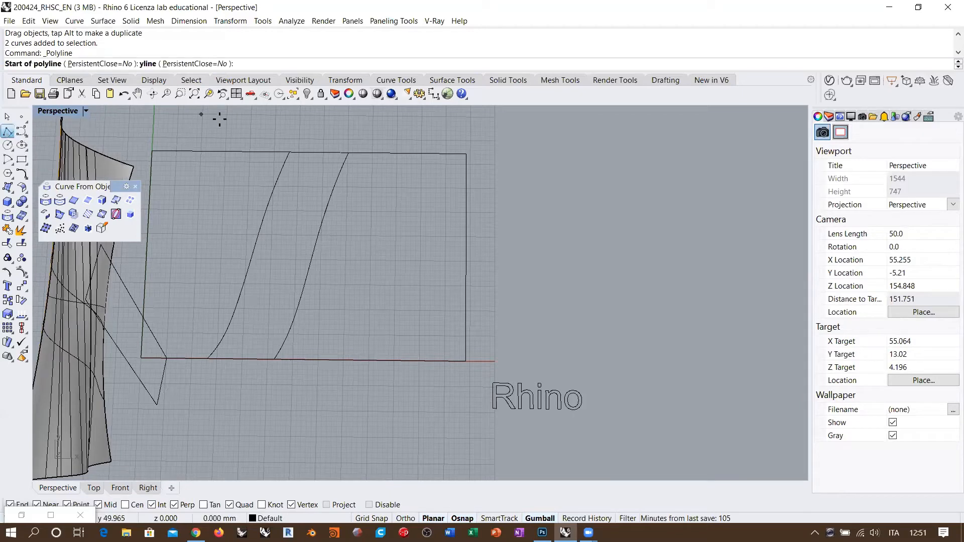
{"action": "left_click", "coordinate": [289, 151]}
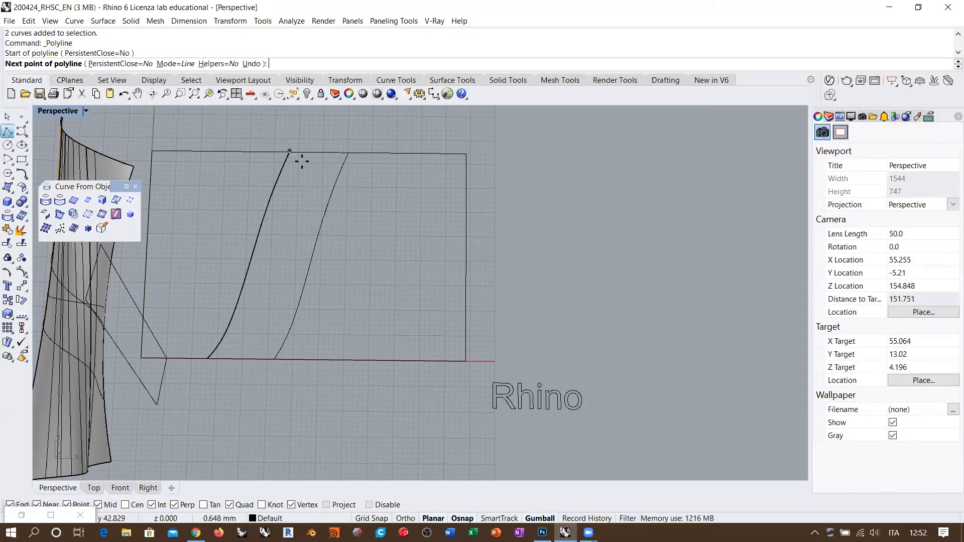
{"action": "left_click", "coordinate": [341, 170]}
{"action": "key", "text": "Return"}
Step: Draw a second slanted polyline segment from the right inner curve's lower end to a point just above the left inner curve's lower end
{"action": "key", "text": "Return"}
{"action": "left_click", "coordinate": [274, 359]}
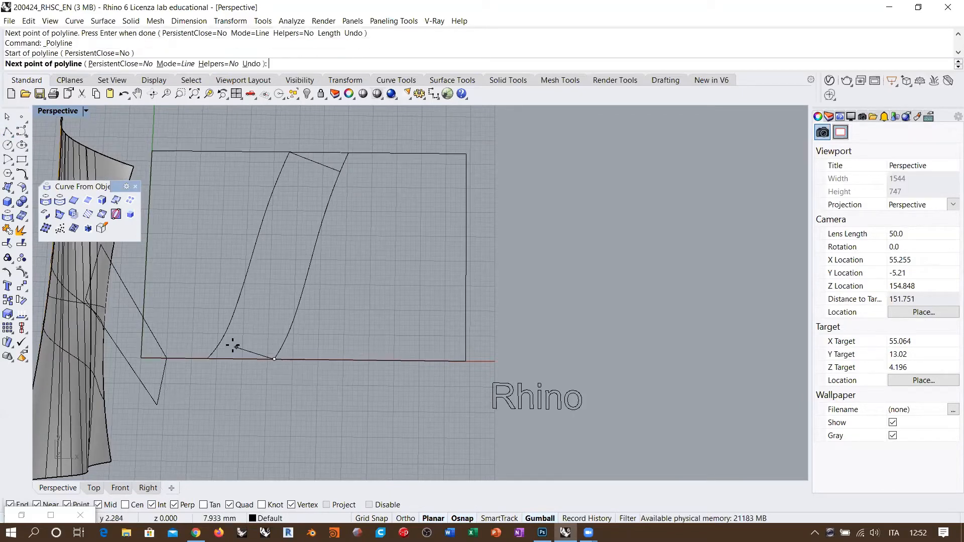
{"action": "left_click", "coordinate": [226, 335]}
{"action": "key", "text": "Return"}
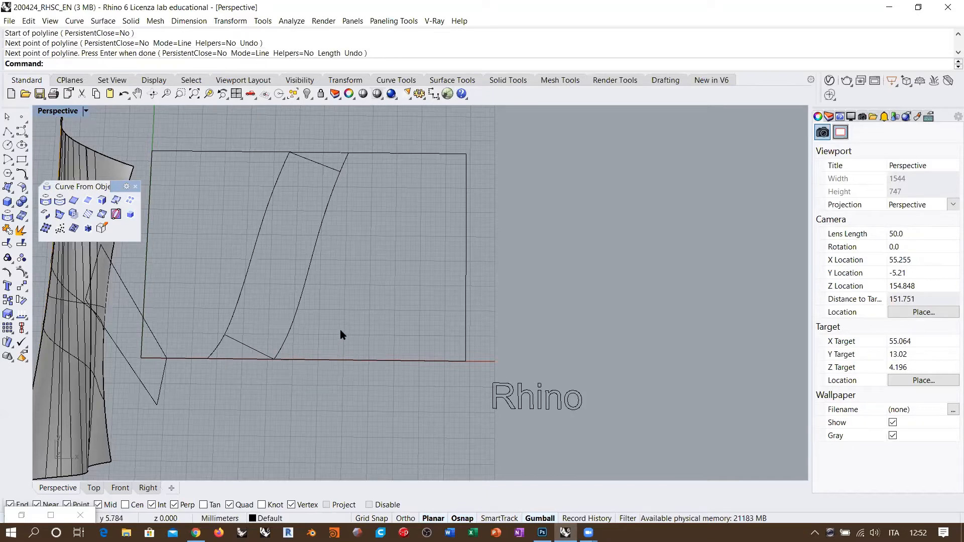
{"action": "right_click_drag", "start_coordinate": [343, 296], "coordinate": [351, 299], "text": "shift"}
{"action": "right_click_drag", "start_coordinate": [530, 406], "coordinate": [561, 408], "text": "shift"}
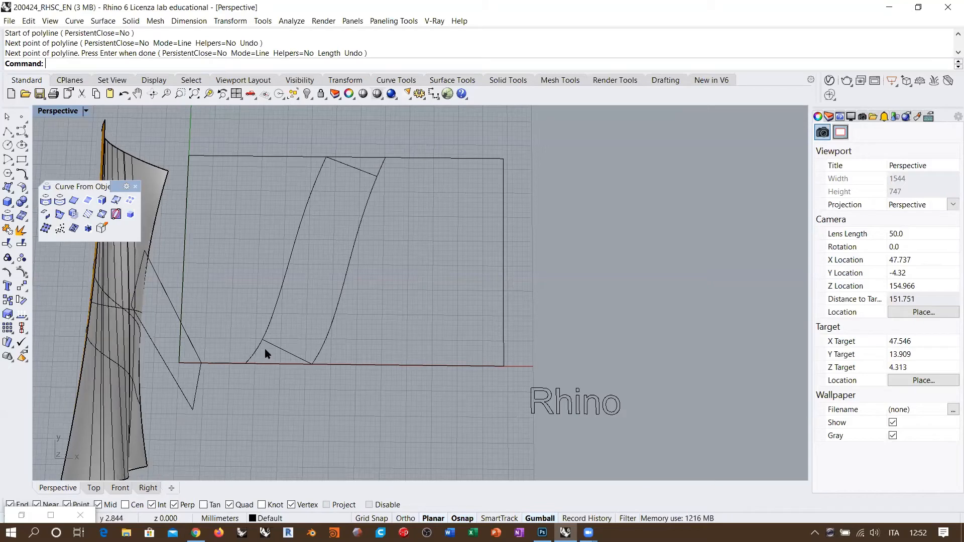
Step: Trim the strip's two curved sides back to the slanted lines at its ends
{"action": "left_click", "coordinate": [278, 351]}
{"action": "left_click", "coordinate": [352, 166], "text": "shift"}
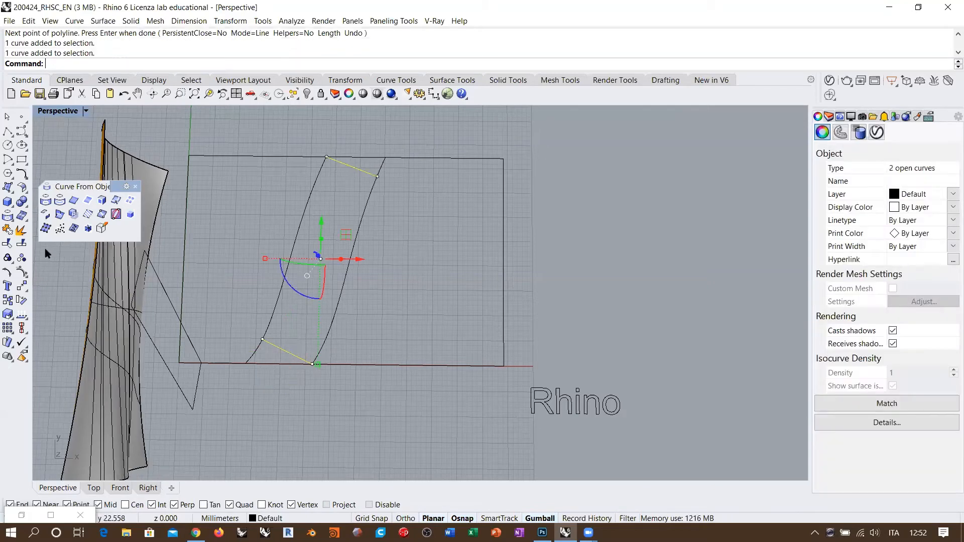
{"action": "left_click", "coordinate": [8, 243]}
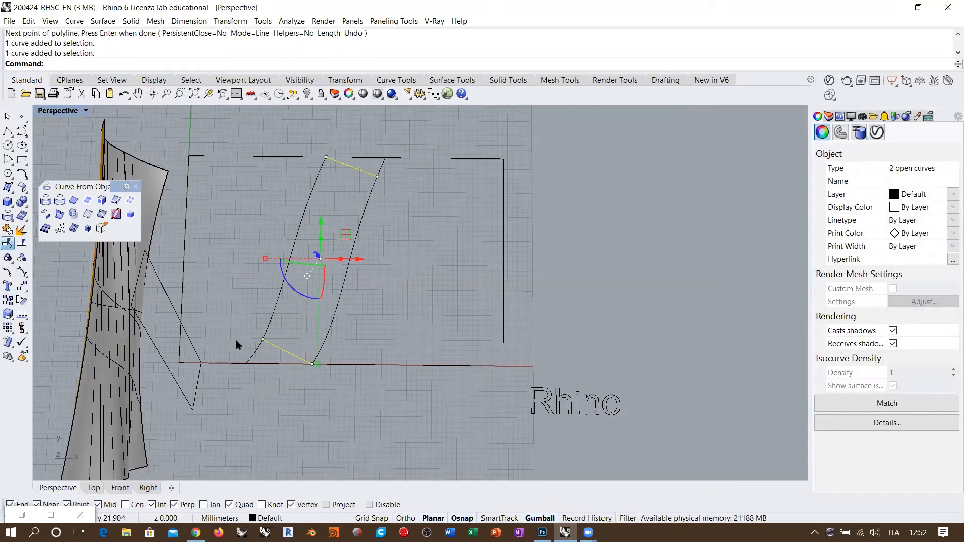
{"action": "left_click", "coordinate": [256, 353]}
{"action": "left_click", "coordinate": [380, 165]}
{"action": "key", "text": "Return"}
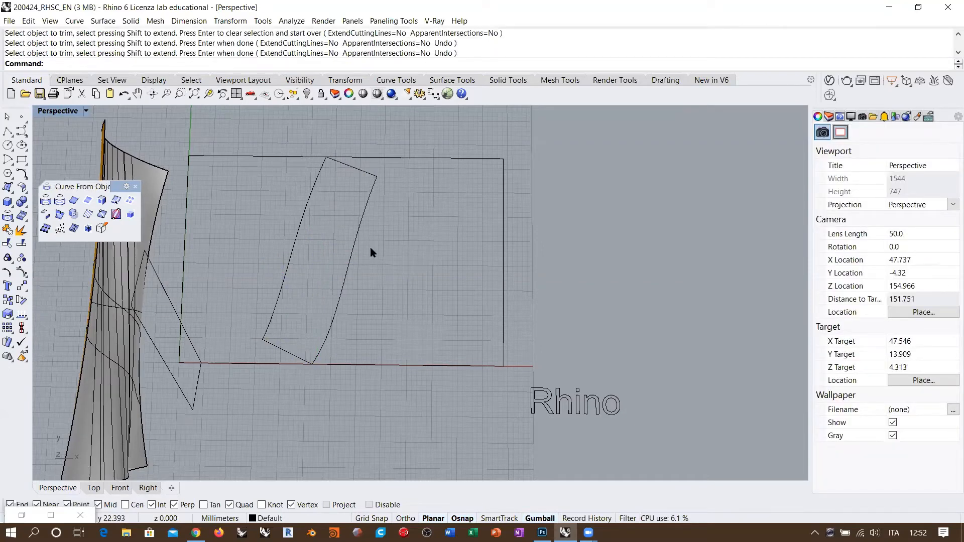
{"action": "left_click_drag", "start_coordinate": [373, 252], "coordinate": [251, 280]}
{"action": "right_click_drag", "start_coordinate": [359, 351], "coordinate": [285, 195]}
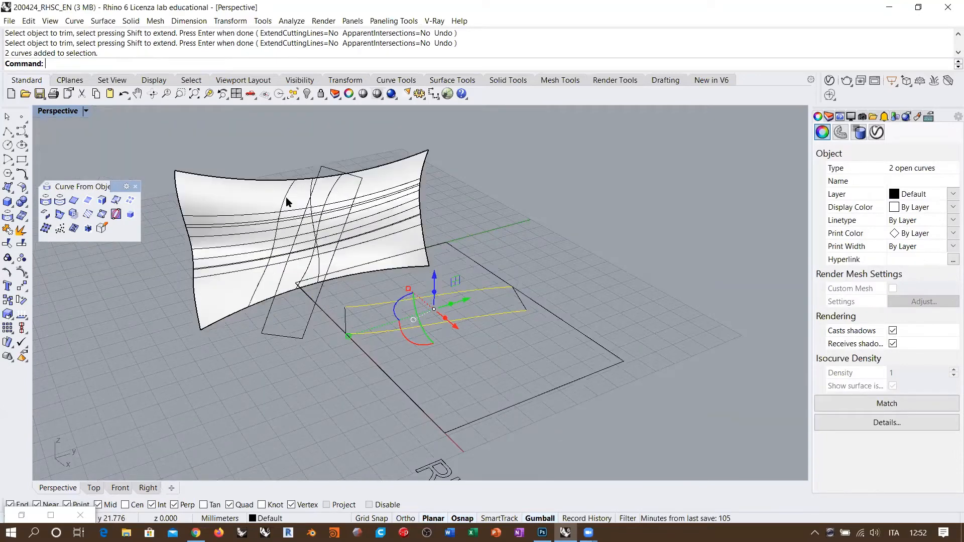
{"action": "right_click_drag", "start_coordinate": [273, 266], "coordinate": [420, 298]}
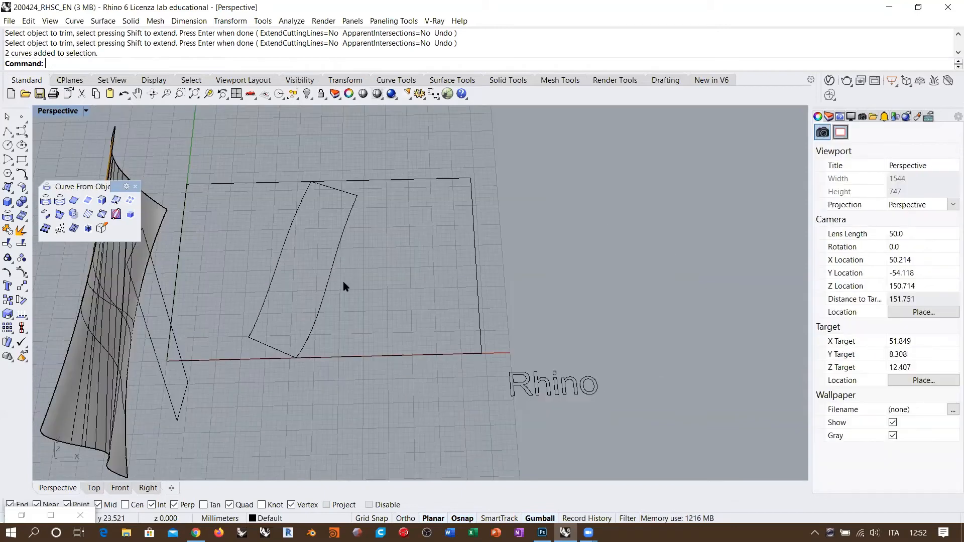
{"action": "right_click_drag", "start_coordinate": [344, 283], "coordinate": [545, 381]}
{"action": "left_click", "coordinate": [545, 382]}
{"action": "key", "text": "Escape"}
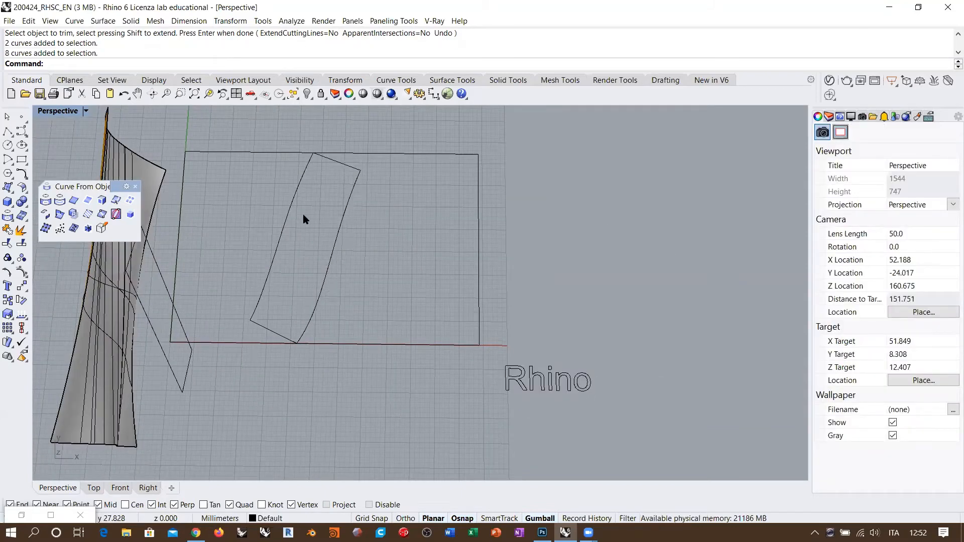
Step: Create a two-rail sweep from the strip's curved sides and both slanted end lines, leaving the cross sections unchanged
{"action": "scroll", "coordinate": [325, 223], "scroll_direction": "up", "scroll_amount": 2}
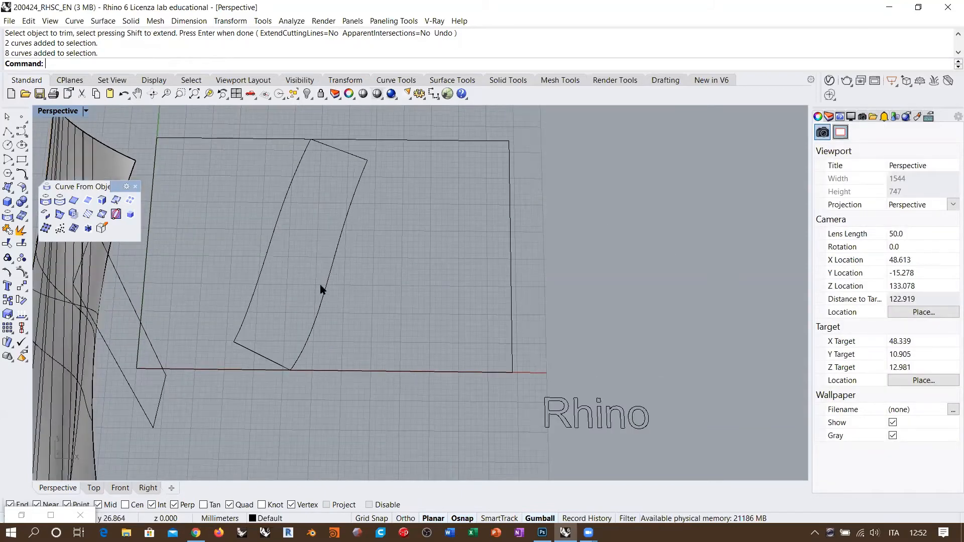
{"action": "left_click", "coordinate": [8, 187]}
{"action": "left_click", "coordinate": [94, 219]}
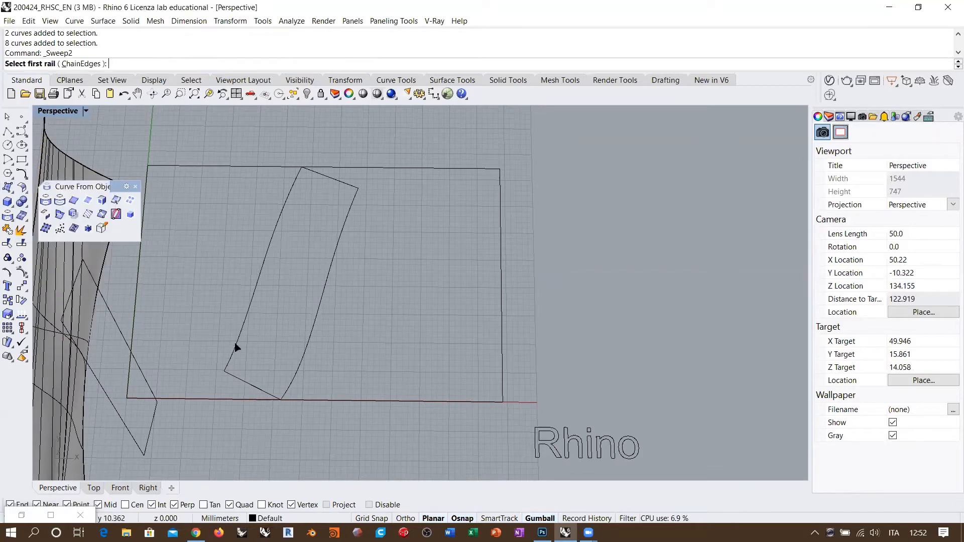
{"action": "left_click", "coordinate": [291, 386]}
{"action": "left_click", "coordinate": [230, 360]}
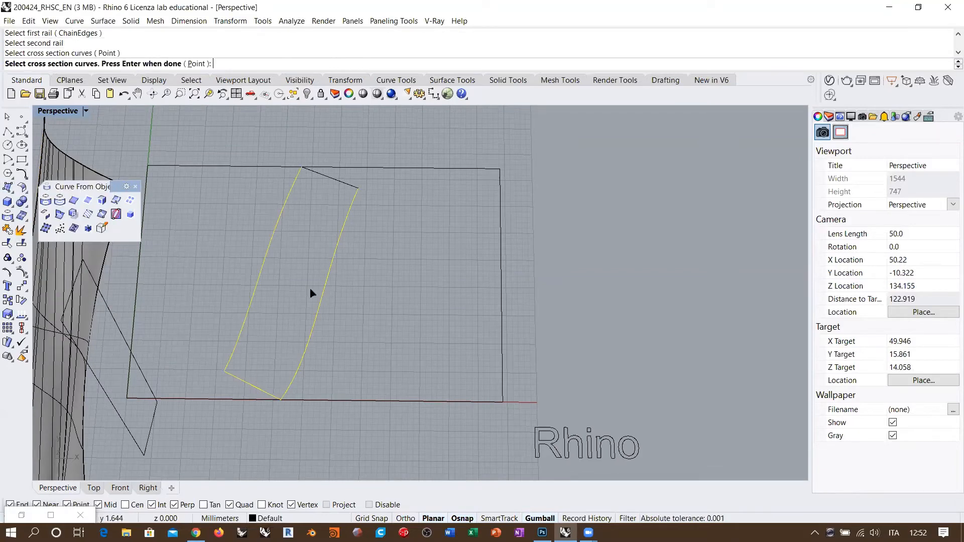
{"action": "left_click", "coordinate": [346, 186]}
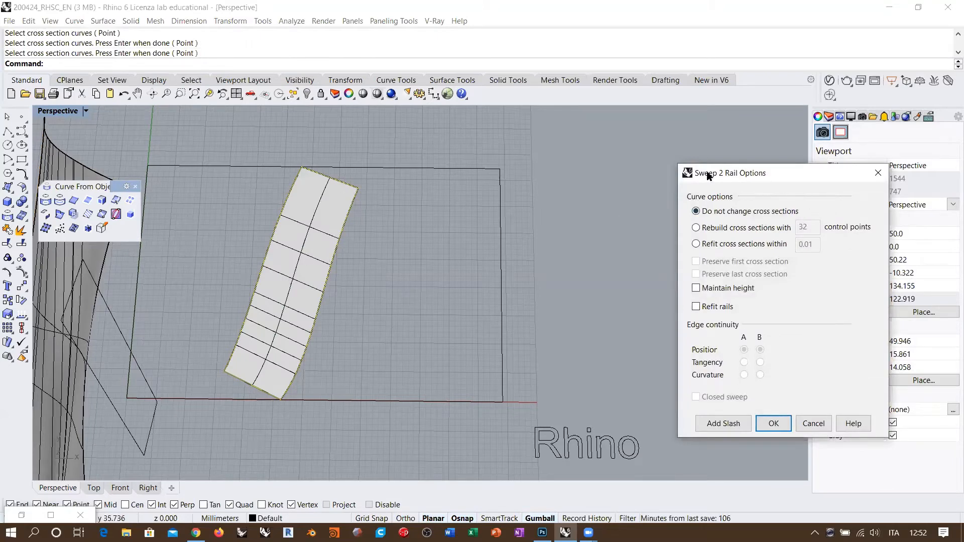
{"action": "right_click_drag", "start_coordinate": [373, 230], "coordinate": [345, 217], "text": "shift"}
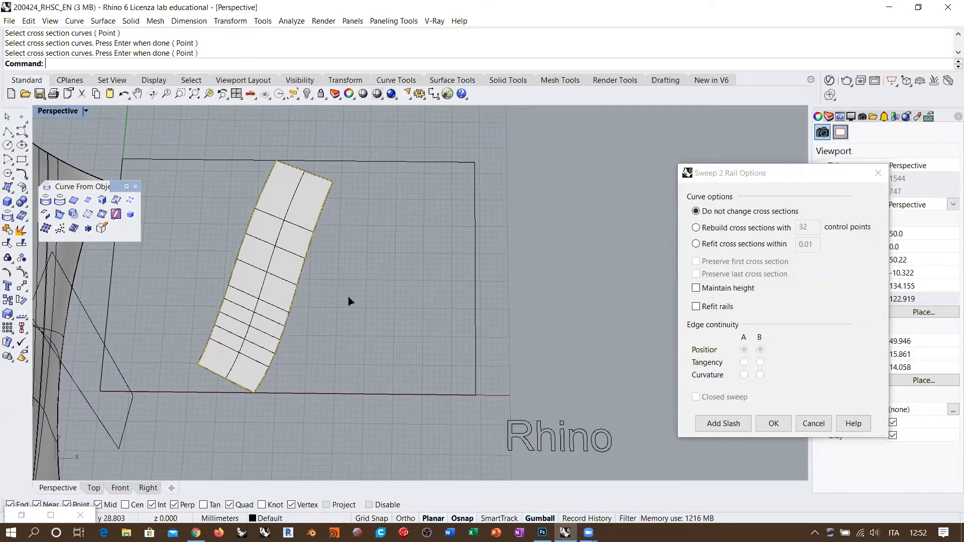
{"action": "left_click", "coordinate": [773, 423]}
Step: Move the swept surface about 47 mm in the negative Y direction, clear of the large rectangle
{"action": "scroll", "coordinate": [305, 250], "scroll_direction": "down", "scroll_amount": 2}
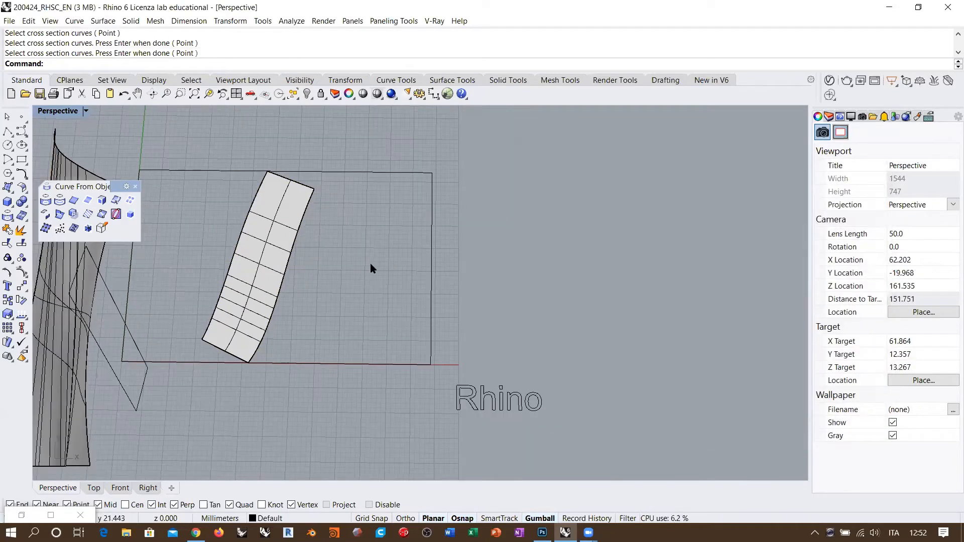
{"action": "right_click_drag", "start_coordinate": [370, 266], "coordinate": [267, 235], "text": "shift"}
{"action": "left_click", "coordinate": [243, 261]}
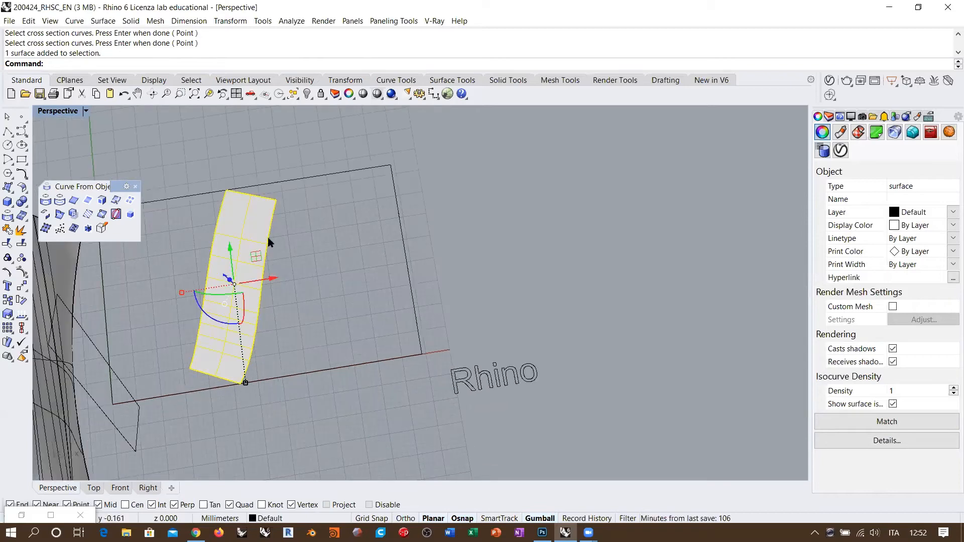
{"action": "right_click_drag", "start_coordinate": [383, 284], "coordinate": [333, 236]}
{"action": "left_click_drag", "start_coordinate": [268, 307], "coordinate": [270, 402]}
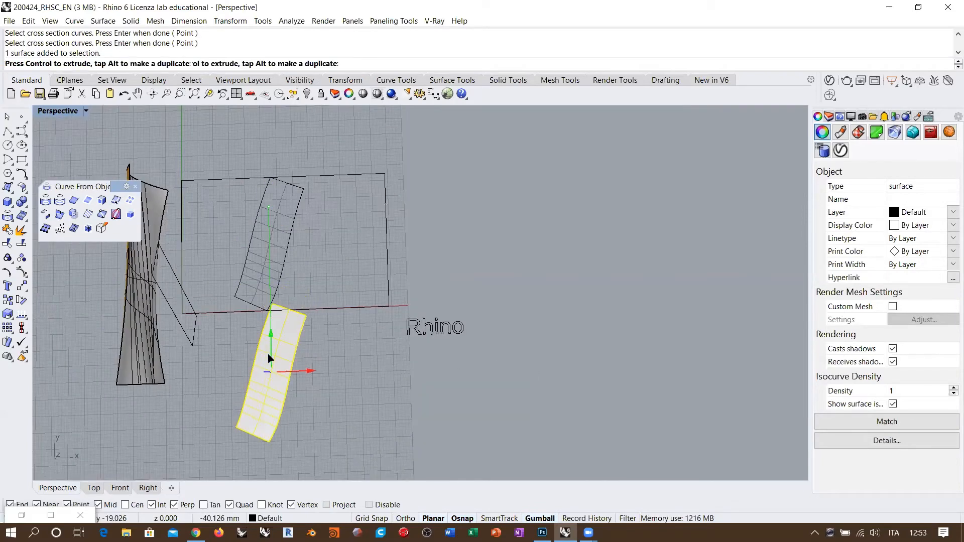
{"action": "right_click_drag", "start_coordinate": [324, 330], "coordinate": [429, 292]}
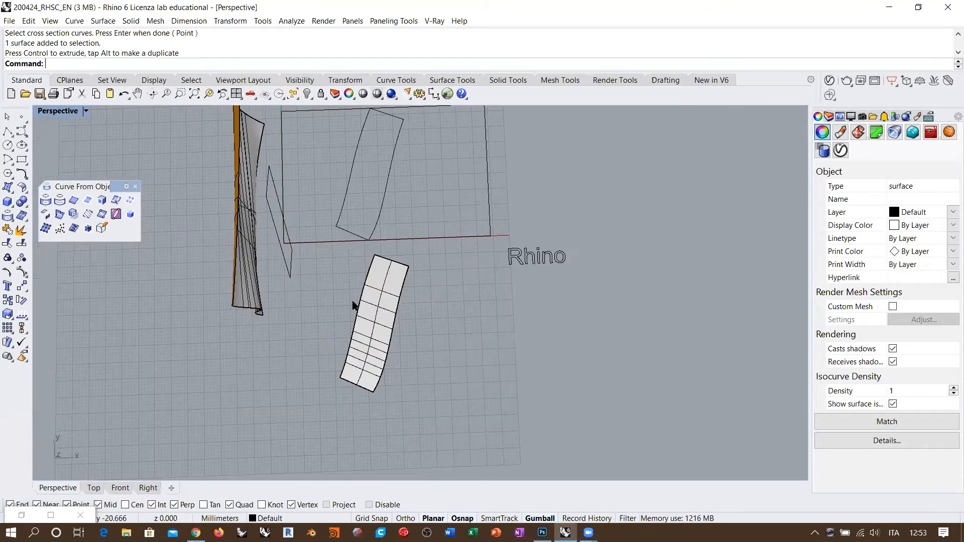
Step: Create the UV curves of the swept surface and move the resulting rectangle beside it, below the Rhino text
{"action": "right_click_drag", "start_coordinate": [354, 305], "coordinate": [354, 283]}
{"action": "left_click", "coordinate": [354, 283]}
{"action": "left_click", "coordinate": [75, 230]}
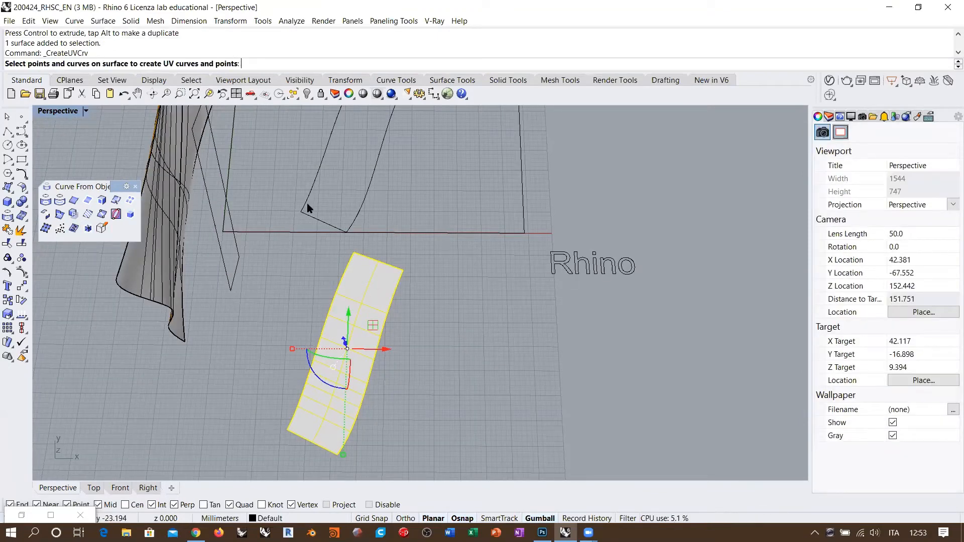
{"action": "key", "text": "Return"}
{"action": "left_click_drag", "start_coordinate": [344, 183], "coordinate": [556, 345]}
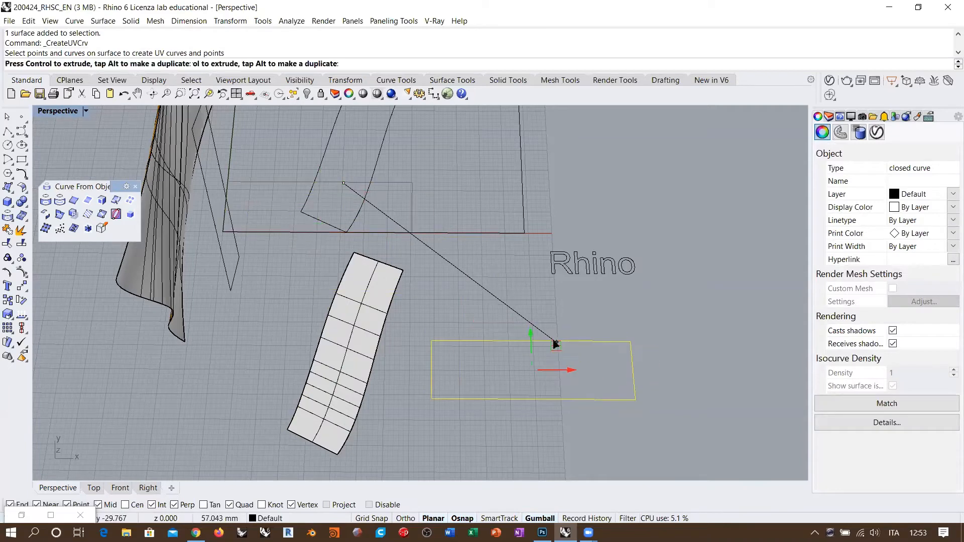
{"action": "left_click", "coordinate": [499, 275]}
{"action": "right_click_drag", "start_coordinate": [499, 275], "coordinate": [483, 257], "text": "shift"}
Step: Move the Rhino text outlines into the UV rectangle and enlarge them until they nearly fill it
{"action": "left_click", "coordinate": [541, 232]}
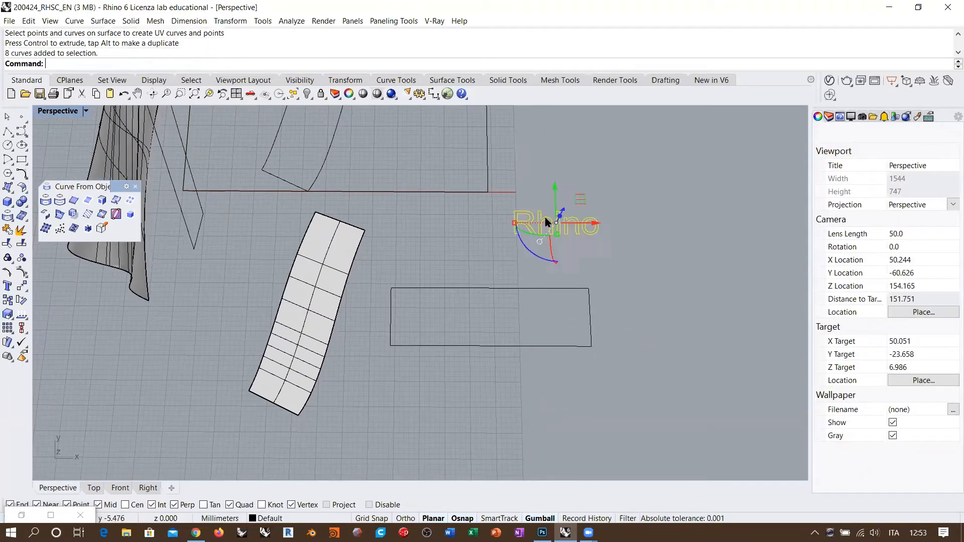
{"action": "left_click_drag", "start_coordinate": [546, 218], "coordinate": [368, 316]}
{"action": "scroll", "coordinate": [483, 314], "scroll_direction": "up", "scroll_amount": 3}
{"action": "left_click_drag", "start_coordinate": [544, 317], "coordinate": [537, 316]}
{"action": "left_click_drag", "start_coordinate": [505, 281], "coordinate": [506, 284]}
{"action": "left_click", "coordinate": [497, 216]}
{"action": "right_click_drag", "start_coordinate": [497, 216], "coordinate": [573, 293]}
Step: Examine the fitted text, its UV rectangle and the swept surface in relation to the original strip and the curved surface
{"action": "left_click", "coordinate": [573, 293]}
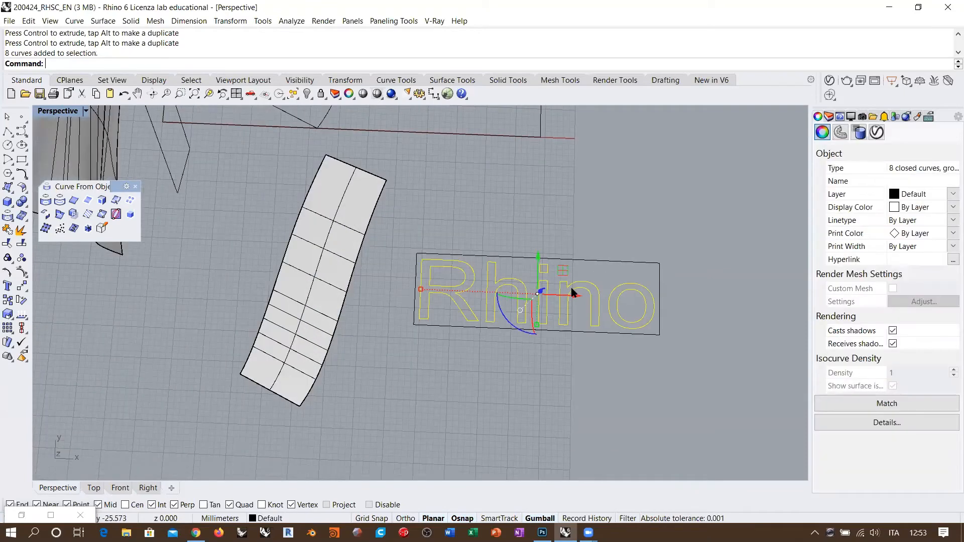
{"action": "left_click", "coordinate": [583, 259]}
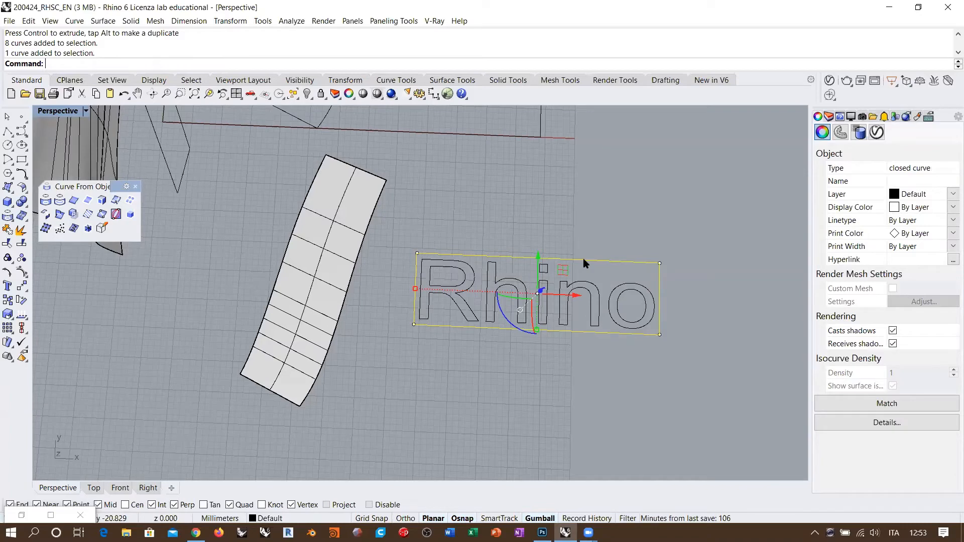
{"action": "left_click", "coordinate": [327, 235]}
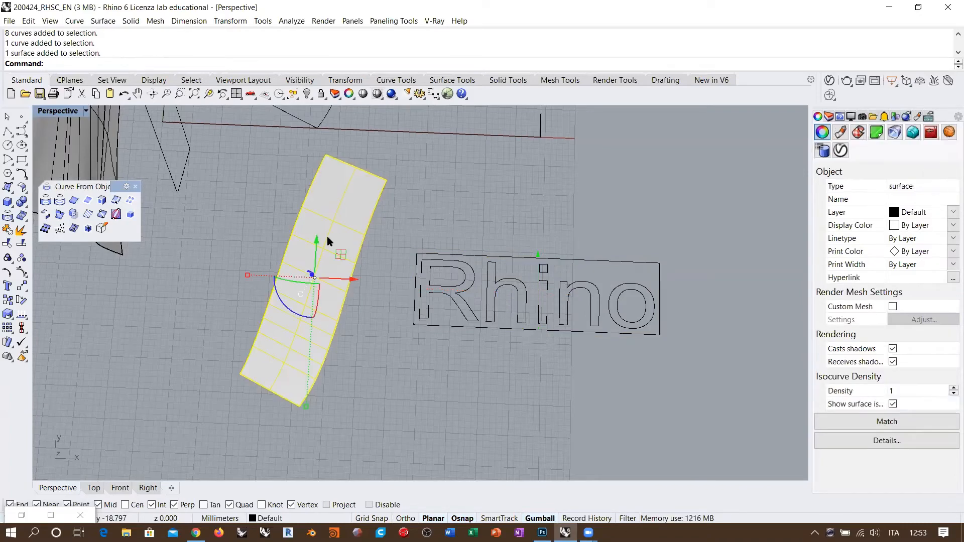
{"action": "right_click_drag", "start_coordinate": [413, 255], "coordinate": [535, 454], "text": "shift"}
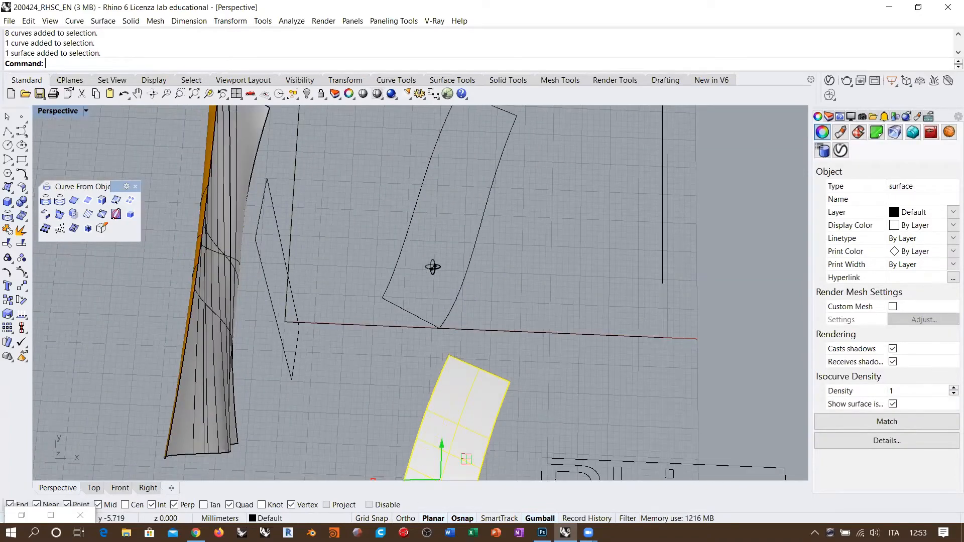
{"action": "right_click_drag", "start_coordinate": [433, 266], "coordinate": [279, 224]}
{"action": "right_click_drag", "start_coordinate": [264, 314], "coordinate": [265, 315]}
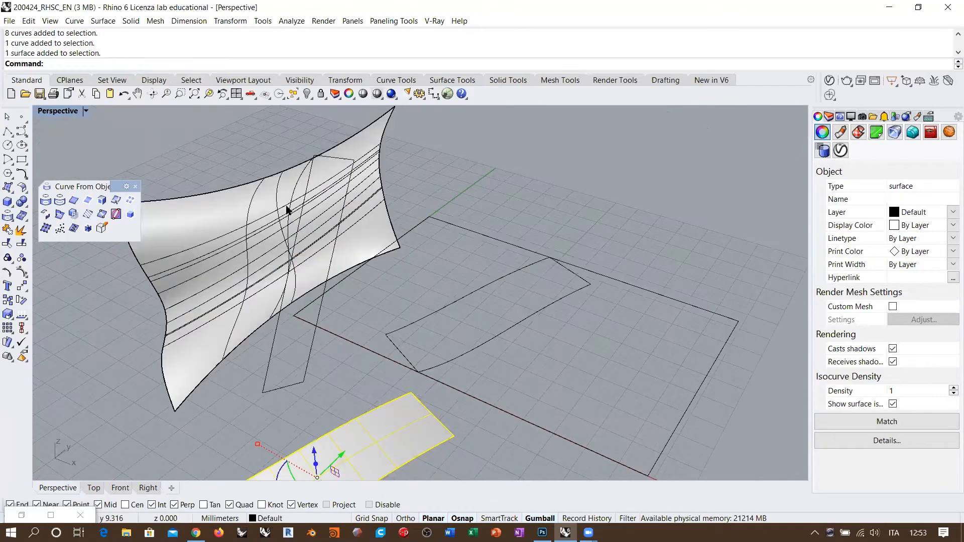
{"action": "right_click_drag", "start_coordinate": [286, 210], "coordinate": [430, 338]}
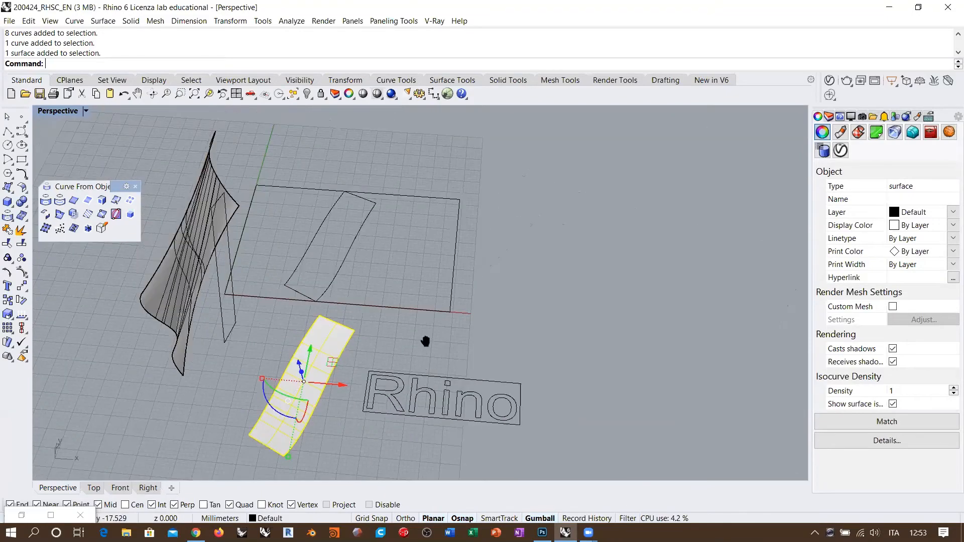
{"action": "left_click", "coordinate": [449, 272]}
Step: Apply the Rhino text outlines and their UV rectangle to the swept surface
{"action": "right_click_drag", "start_coordinate": [446, 275], "coordinate": [472, 185], "text": "shift"}
{"action": "scroll", "coordinate": [454, 230], "scroll_direction": "up", "scroll_amount": 2}
{"action": "right_click_drag", "start_coordinate": [455, 230], "coordinate": [474, 236]}
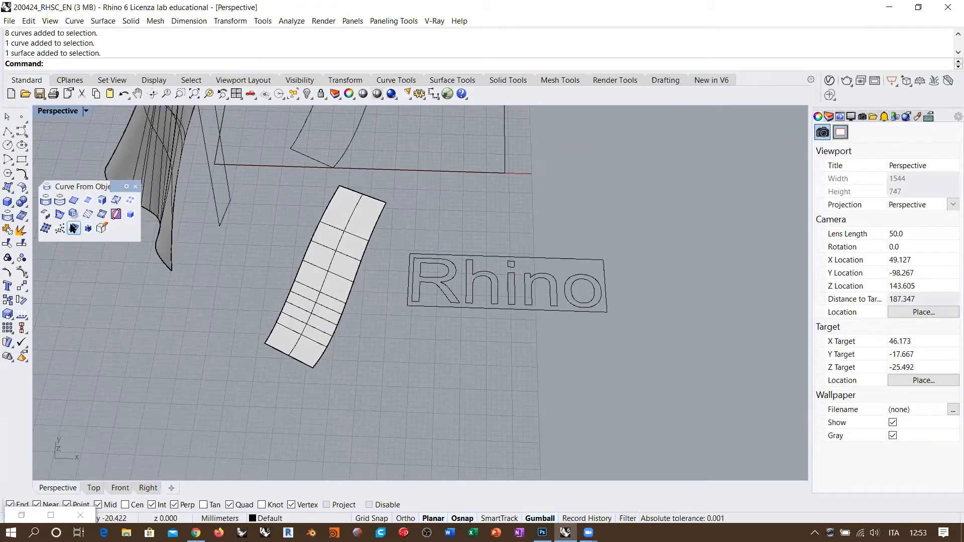
{"action": "left_click", "coordinate": [73, 228]}
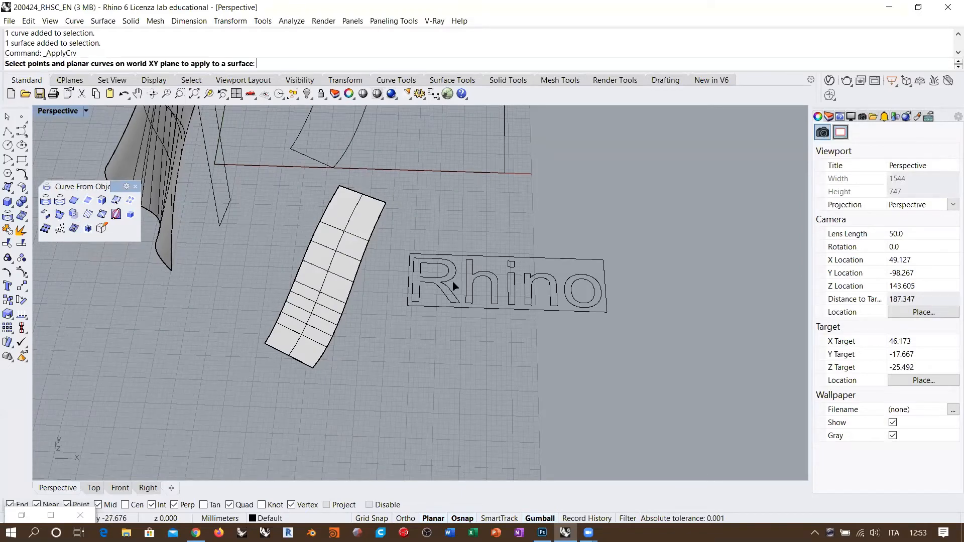
{"action": "left_click", "coordinate": [454, 284]}
{"action": "left_click", "coordinate": [458, 255]}
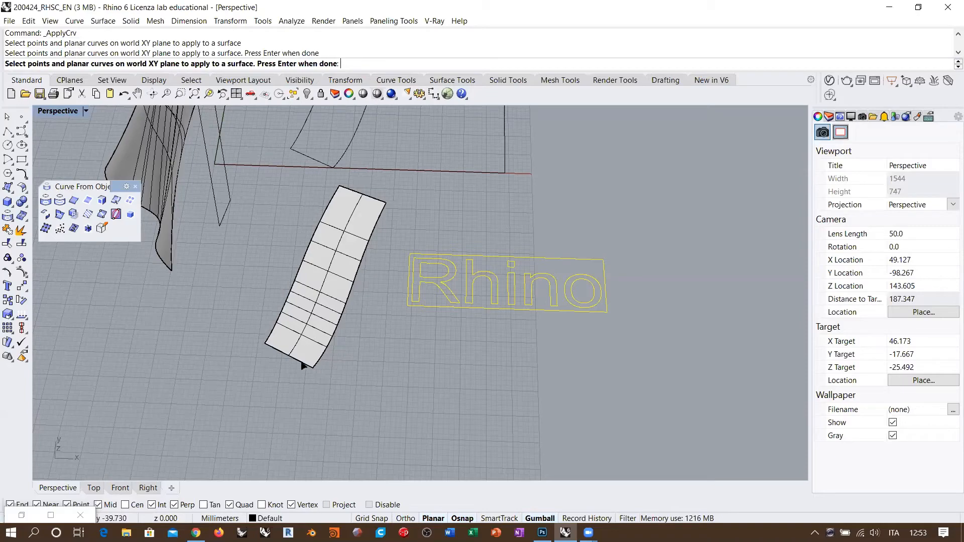
{"action": "key", "text": "Return"}
{"action": "left_click", "coordinate": [321, 339]}
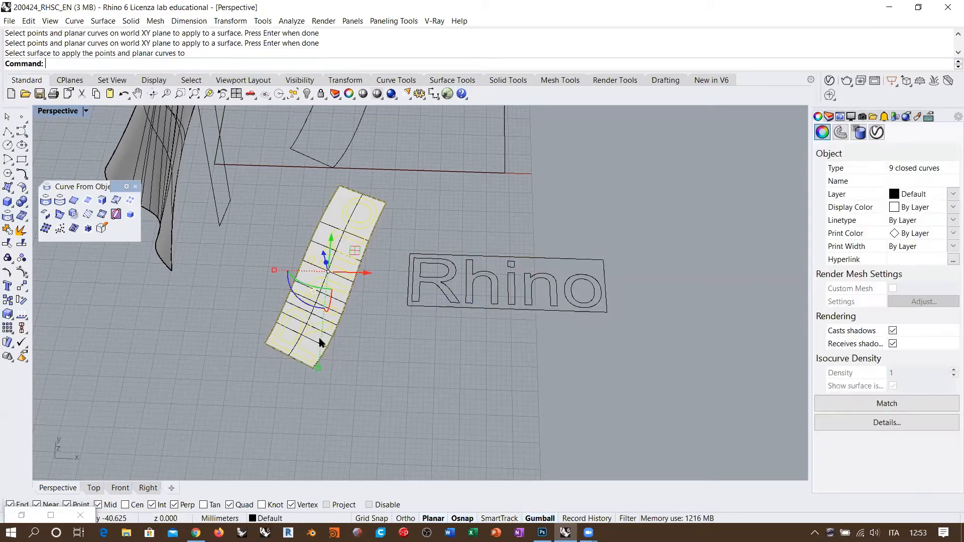
{"action": "scroll", "coordinate": [362, 273], "scroll_direction": "up", "scroll_amount": 5}
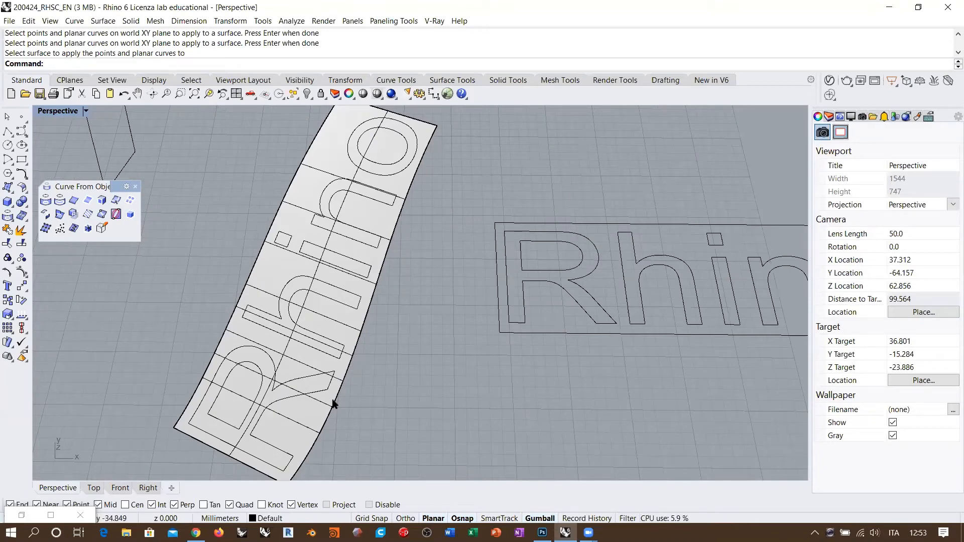
Step: Copy the text curves on the swept surface into the original strip outline, from the surface's lower-left corner to the matching strip corner
{"action": "left_click", "coordinate": [265, 315]}
{"action": "scroll", "coordinate": [381, 325], "scroll_direction": "down", "scroll_amount": 3}
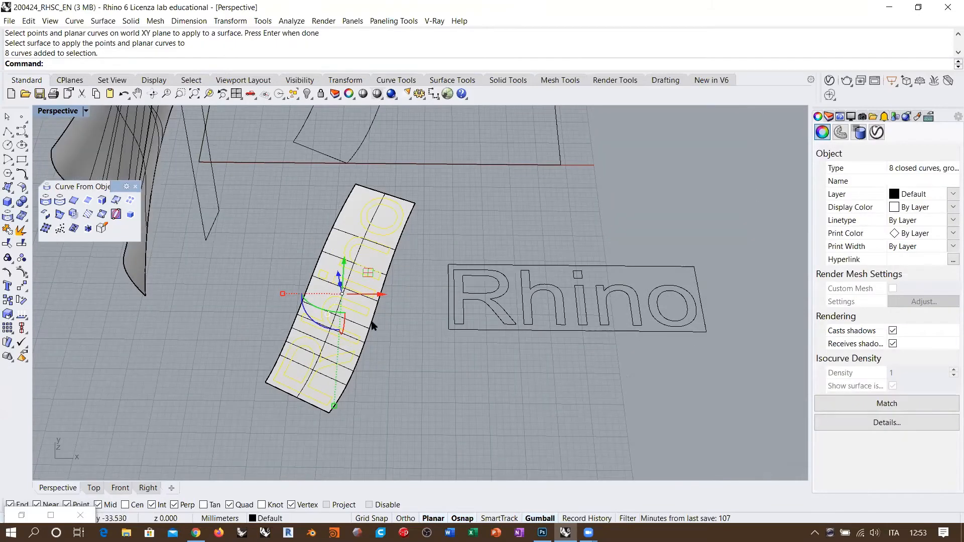
{"action": "scroll", "coordinate": [372, 327], "scroll_direction": "down", "scroll_amount": 5}
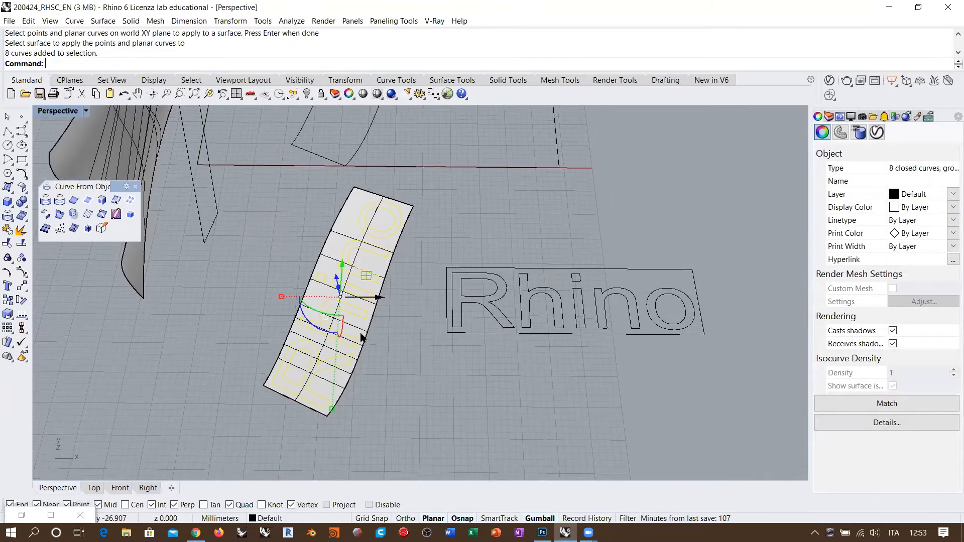
{"action": "left_click", "coordinate": [14, 302]}
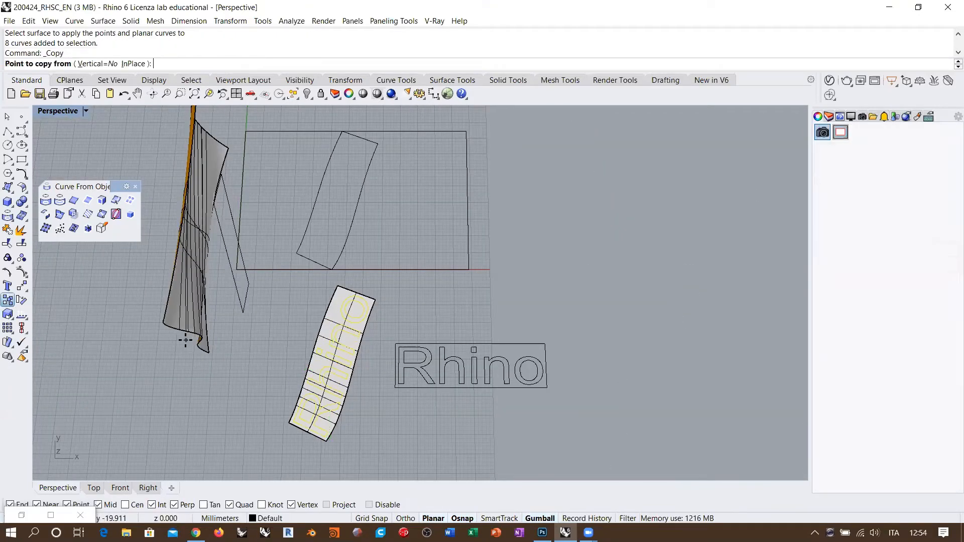
{"action": "left_click", "coordinate": [289, 422]}
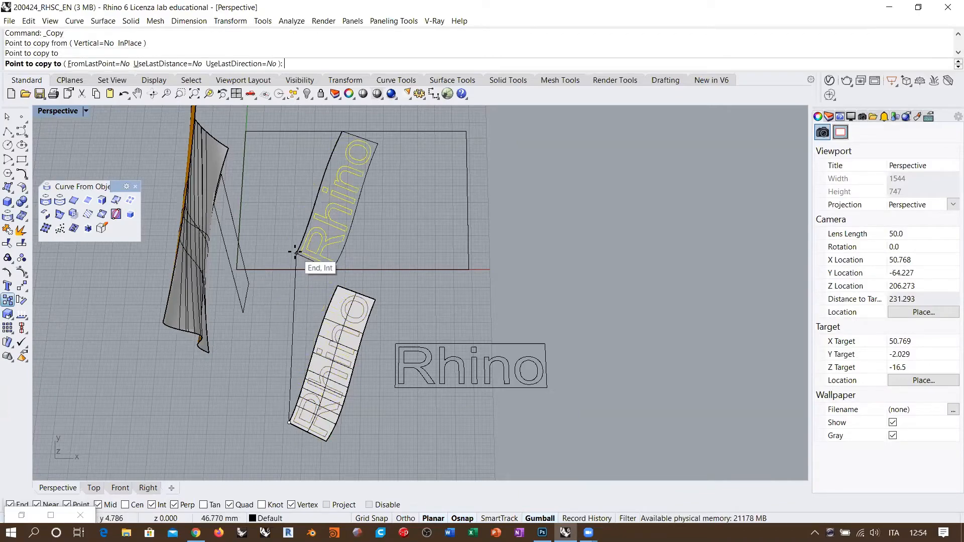
{"action": "left_click", "coordinate": [296, 253]}
{"action": "key", "text": "Escape"}
{"action": "scroll", "coordinate": [430, 282], "scroll_direction": "up", "scroll_amount": 6}
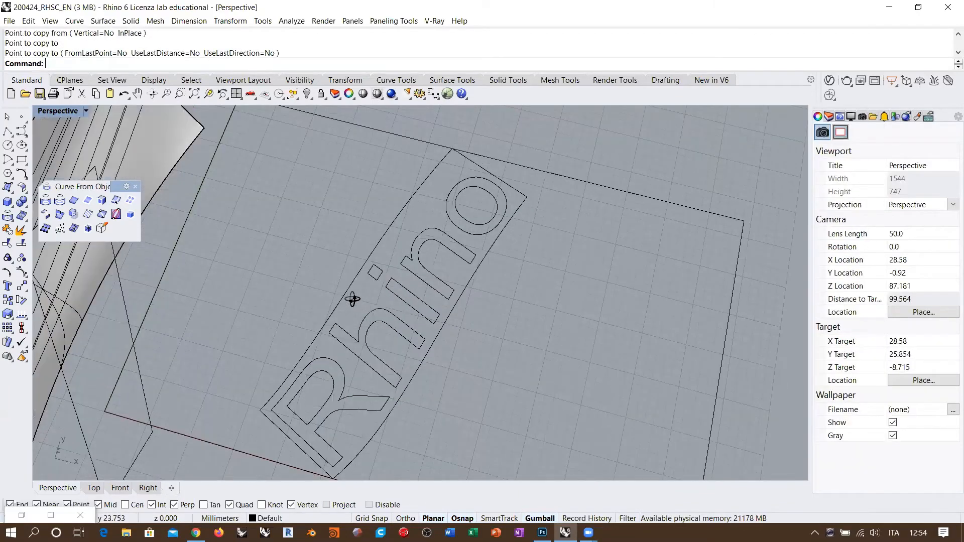
{"action": "right_click_drag", "start_coordinate": [383, 311], "coordinate": [433, 261]}
{"action": "scroll", "coordinate": [434, 261], "scroll_direction": "down", "scroll_amount": 4}
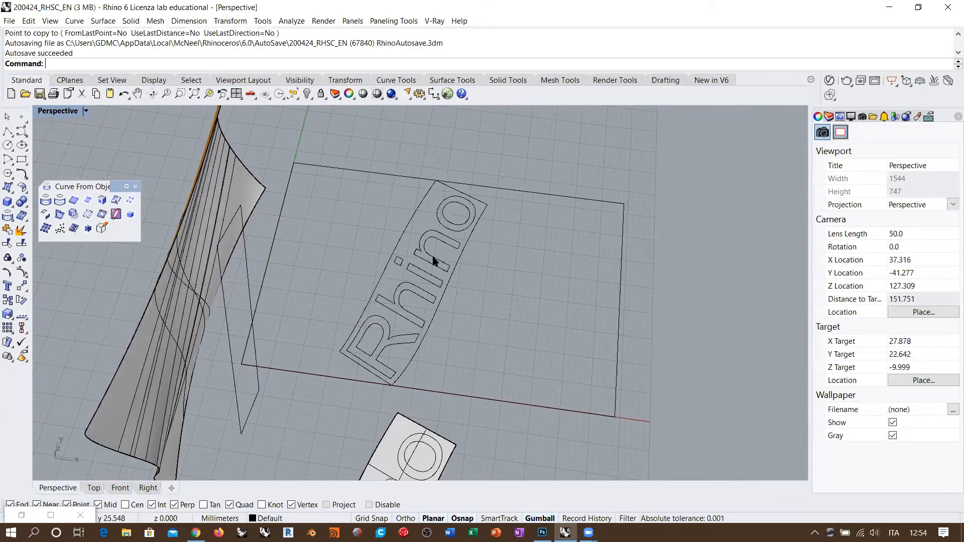
Step: Apply the Rhino text outlines and the large UV rectangle to the curved surface
{"action": "left_click", "coordinate": [475, 213]}
{"action": "left_click", "coordinate": [505, 189], "text": "shift"}
{"action": "right_click_drag", "start_coordinate": [520, 294], "coordinate": [442, 281]}
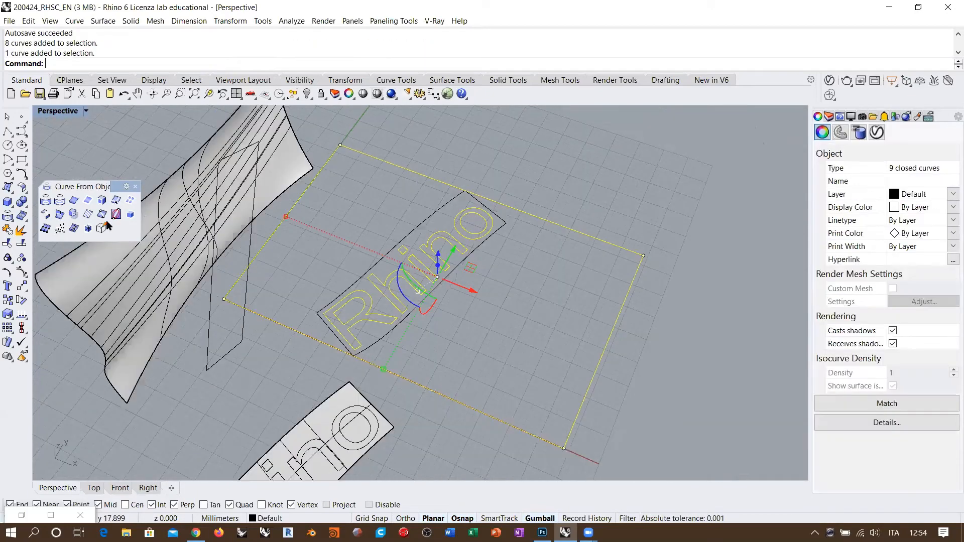
{"action": "mouse_move", "coordinate": [323, 333]}
{"action": "right_mouse_down"}
{"action": "mouse_move", "coordinate": [278, 286]}
{"action": "mouse_move", "coordinate": [239, 271]}
{"action": "right_mouse_up"}
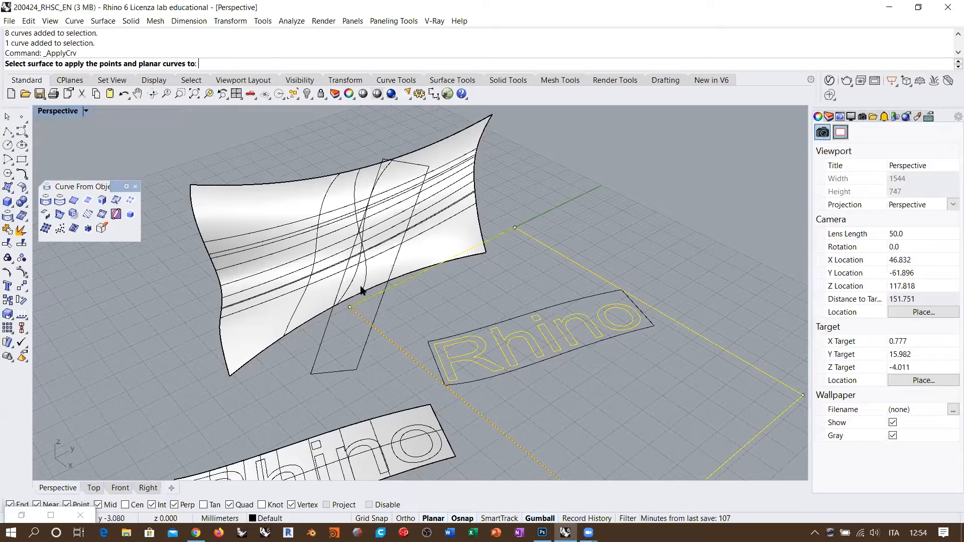
{"action": "left_click", "coordinate": [407, 189]}
{"action": "right_click_drag", "start_coordinate": [424, 296], "coordinate": [350, 228]}
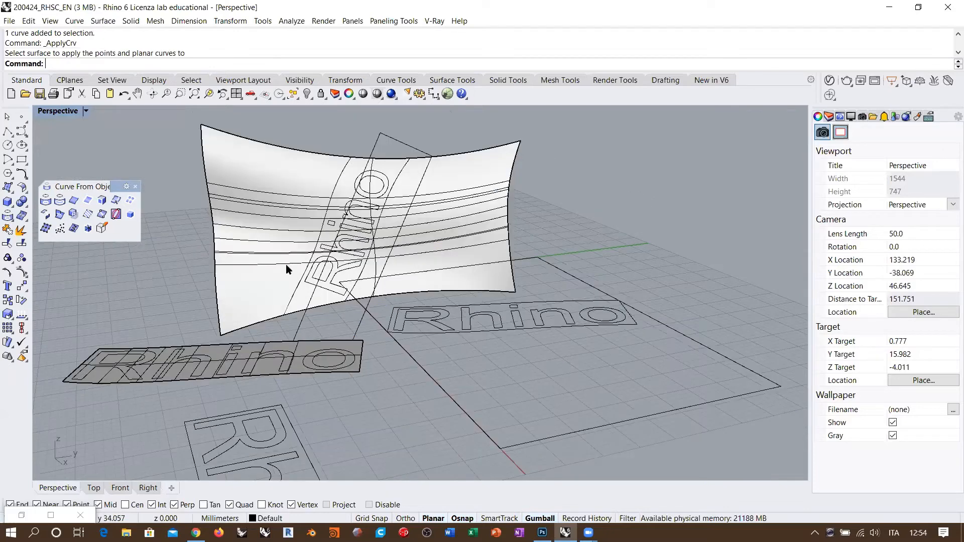
Step: Compare the curved surface and the swept strip surface with their flat UV layouts
{"action": "right_click_drag", "start_coordinate": [285, 264], "coordinate": [362, 274]}
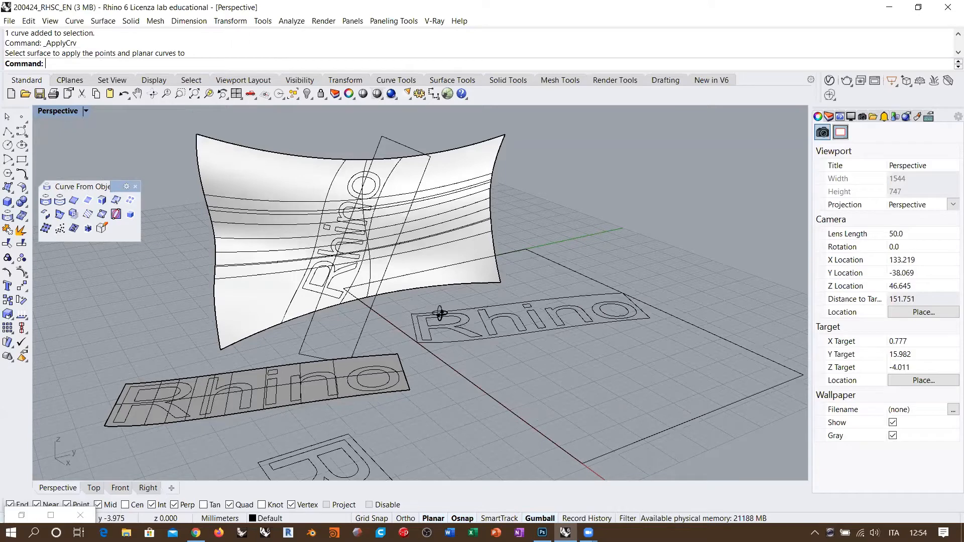
{"action": "right_click_drag", "start_coordinate": [440, 313], "coordinate": [452, 340]}
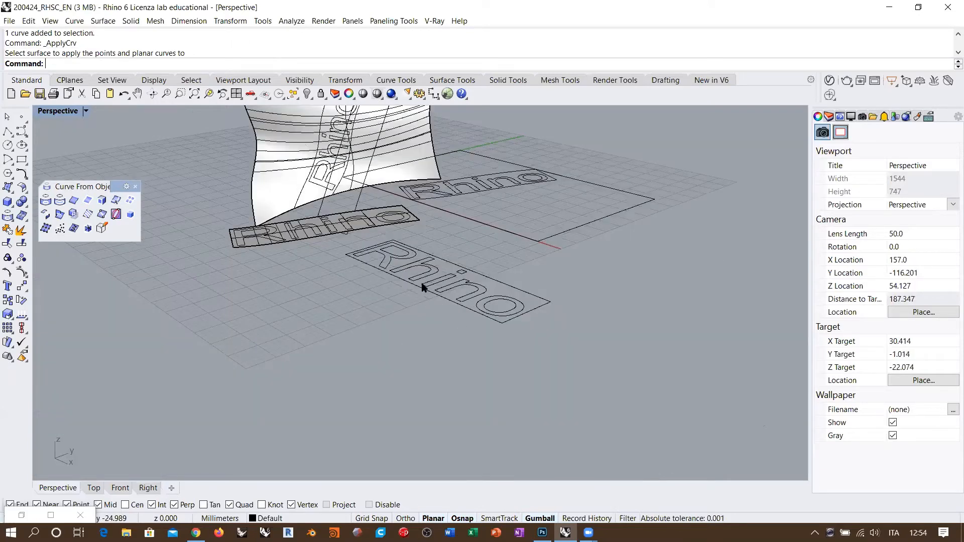
{"action": "mouse_move", "coordinate": [422, 287]}
{"action": "right_mouse_down", "text": "shift"}
{"action": "mouse_move", "coordinate": [435, 328]}
{"action": "mouse_move", "coordinate": [416, 296]}
{"action": "right_mouse_up", "text": "shift"}
{"action": "scroll", "coordinate": [303, 254], "scroll_direction": "up", "scroll_amount": 2}
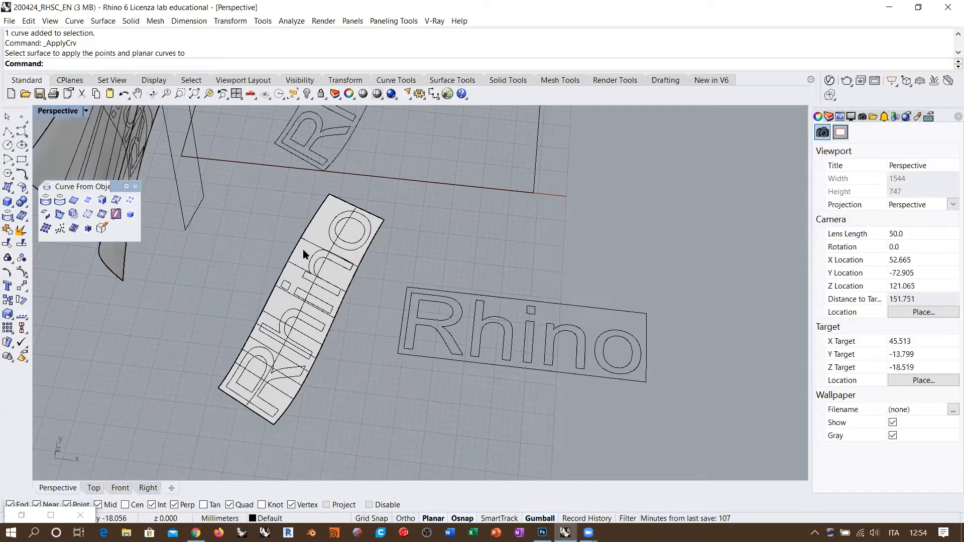
{"action": "left_click", "coordinate": [279, 381]}
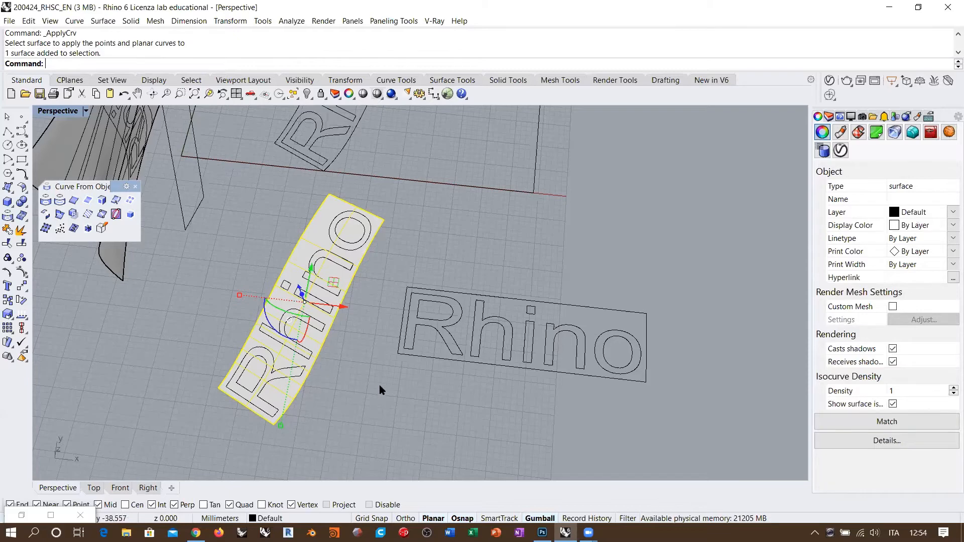
{"action": "scroll", "coordinate": [364, 374], "scroll_direction": "up", "scroll_amount": 1}
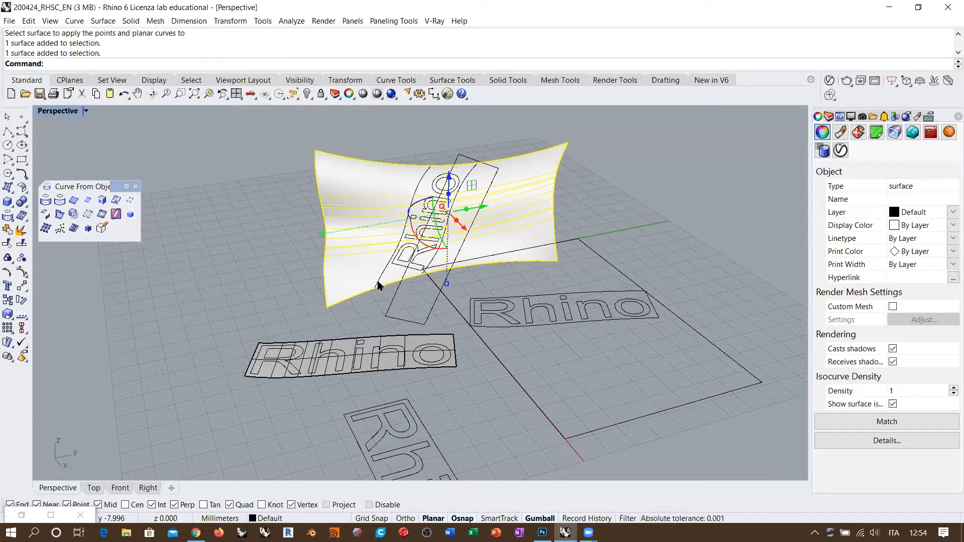
{"action": "left_click", "coordinate": [297, 271]}
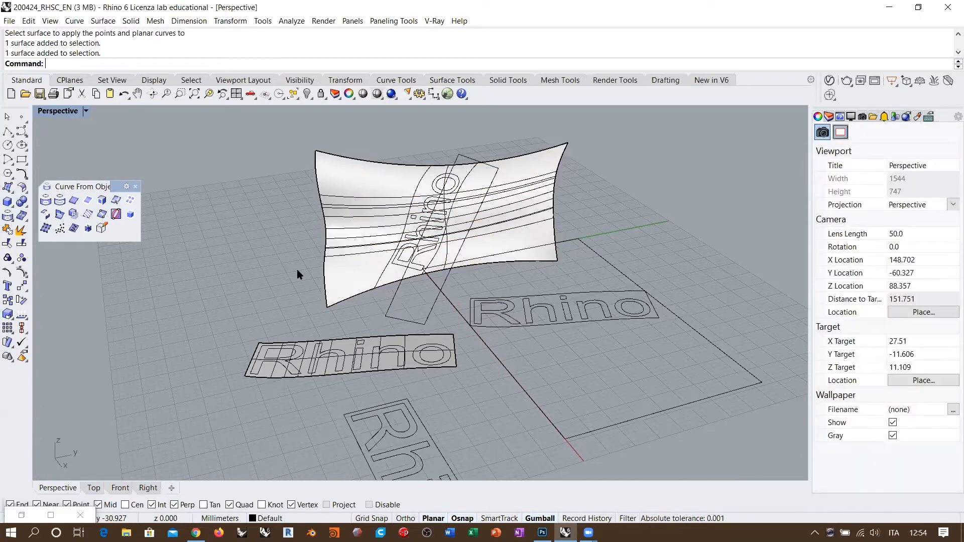
Step: Examine the Rhino text applied to the curved surface up close and in relation to the flat layouts
{"action": "right_click_drag", "start_coordinate": [385, 272], "coordinate": [387, 262]}
{"action": "right_click_drag", "start_coordinate": [370, 327], "coordinate": [369, 300]}
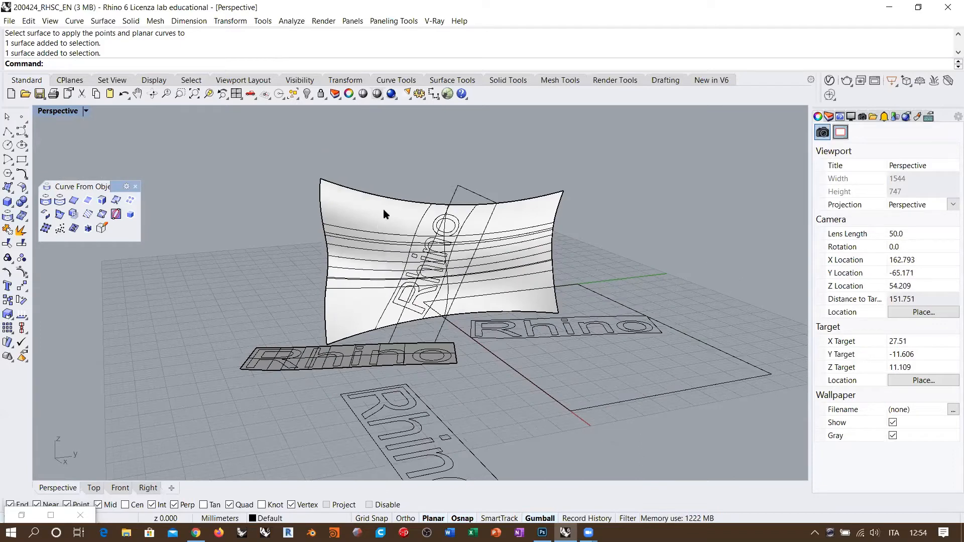
{"action": "scroll", "coordinate": [528, 286], "scroll_direction": "up", "scroll_amount": 2}
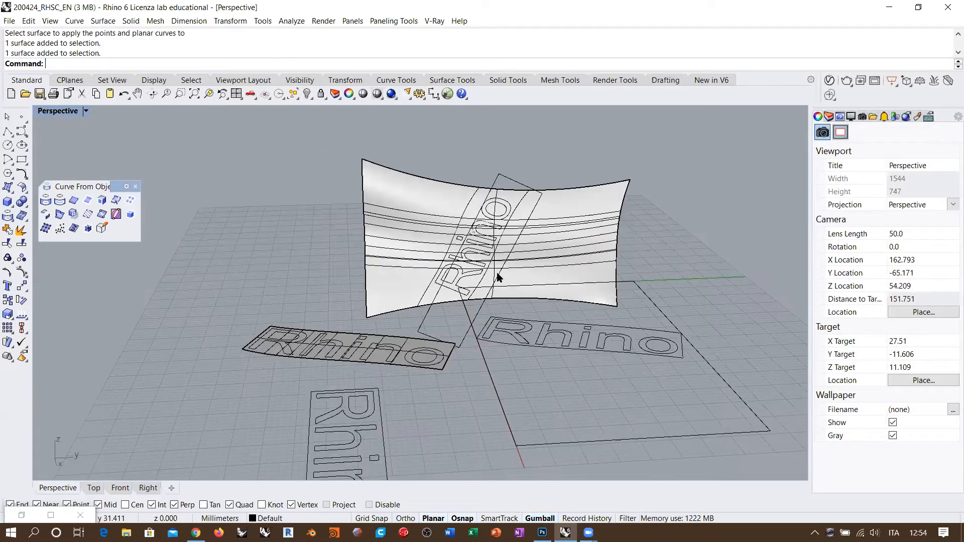
{"action": "scroll", "coordinate": [499, 275], "scroll_direction": "up", "scroll_amount": 5}
{"action": "right_click_drag", "start_coordinate": [473, 300], "coordinate": [503, 351]}
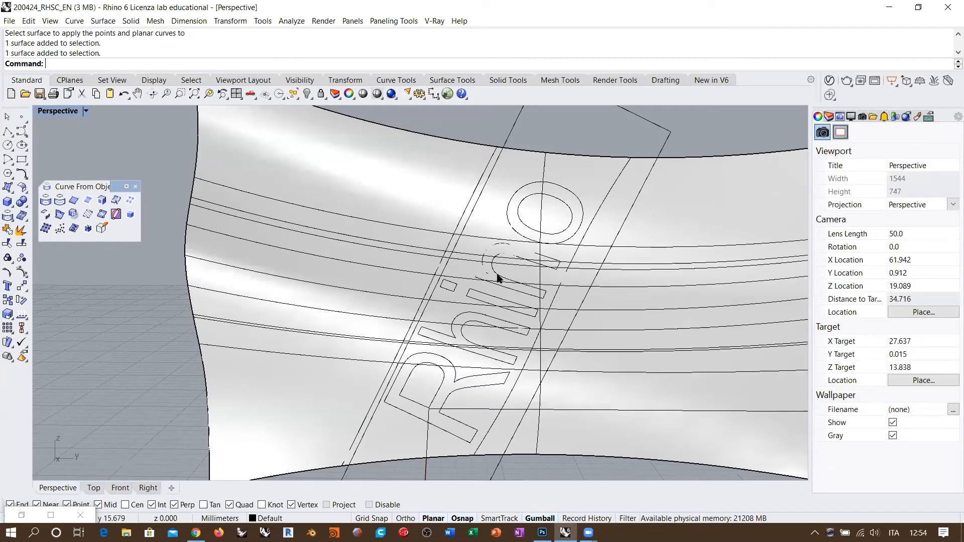
{"action": "scroll", "coordinate": [449, 249], "scroll_direction": "down", "scroll_amount": 14}
{"action": "right_click_drag", "start_coordinate": [448, 248], "coordinate": [528, 305]}
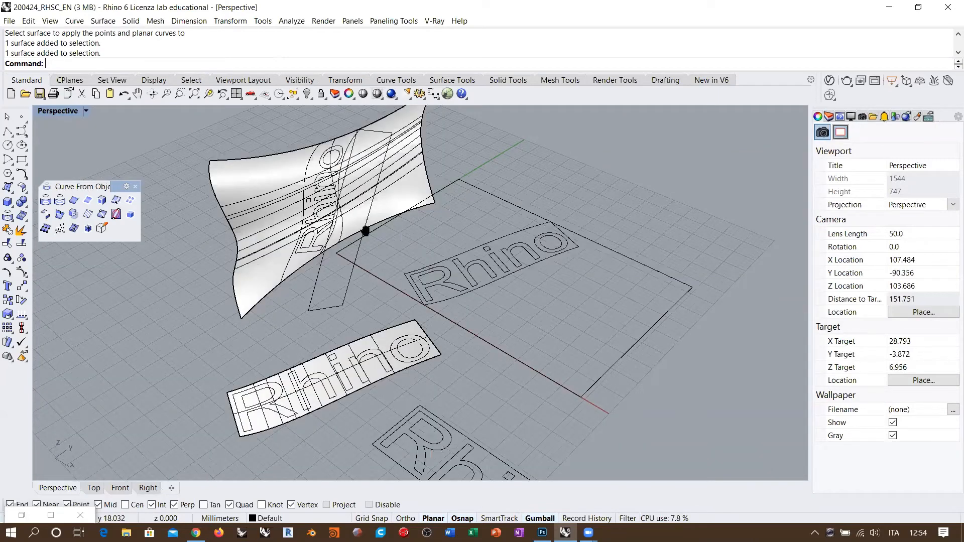
{"action": "scroll", "coordinate": [362, 229], "scroll_direction": "down", "scroll_amount": 2}
{"action": "right_click_drag", "start_coordinate": [371, 208], "coordinate": [435, 273]}
{"action": "right_click_drag", "start_coordinate": [375, 211], "coordinate": [462, 316]}
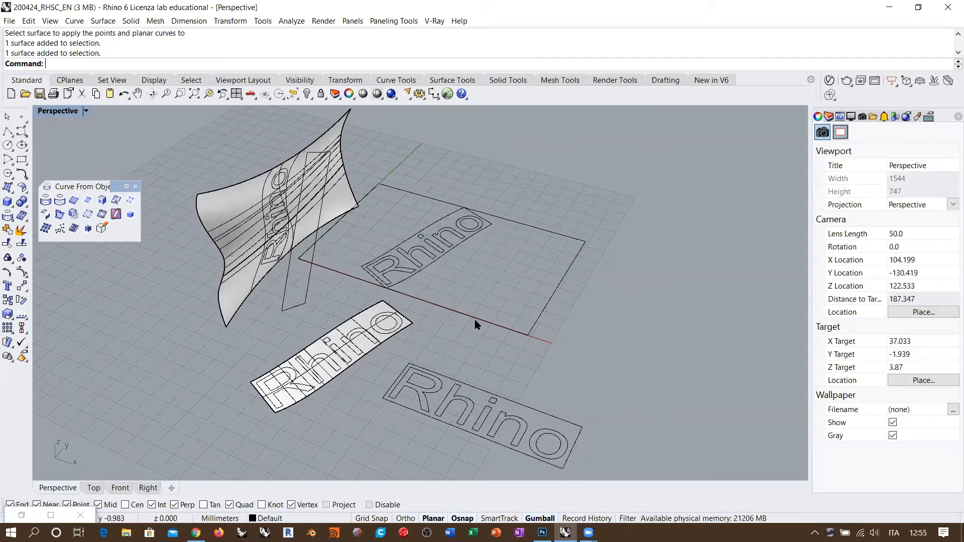
Step: Compare the flat Rhino text and its UV rectangle with the text on the swept strip surface
{"action": "right_click_drag", "start_coordinate": [441, 370], "coordinate": [461, 361]}
{"action": "scroll", "coordinate": [369, 325], "scroll_direction": "up", "scroll_amount": 3}
{"action": "left_click", "coordinate": [385, 309]}
{"action": "left_click", "coordinate": [424, 345]}
{"action": "right_click_drag", "start_coordinate": [461, 362], "coordinate": [418, 340], "text": "shift"}
{"action": "left_click", "coordinate": [648, 296]}
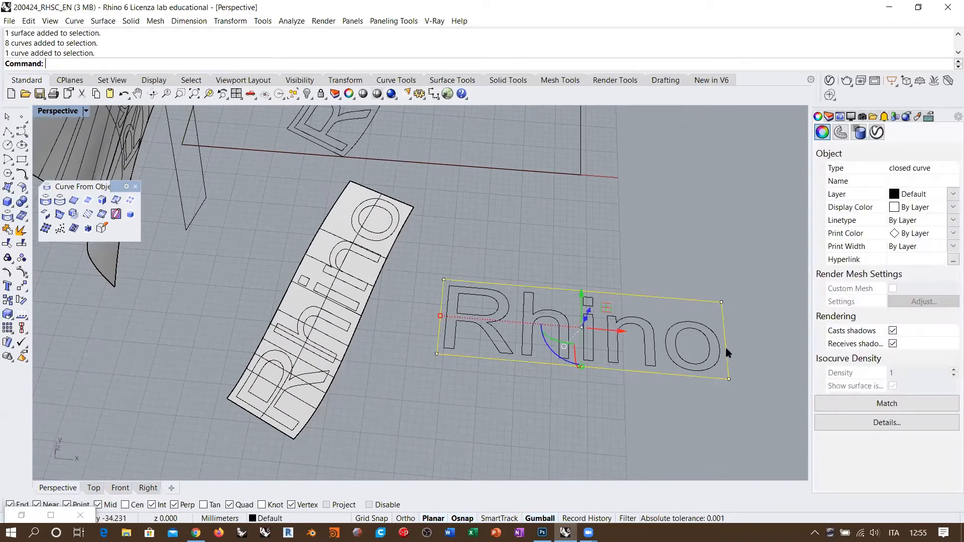
{"action": "left_click", "coordinate": [486, 404]}
{"action": "right_click_drag", "start_coordinate": [486, 405], "coordinate": [284, 265]}
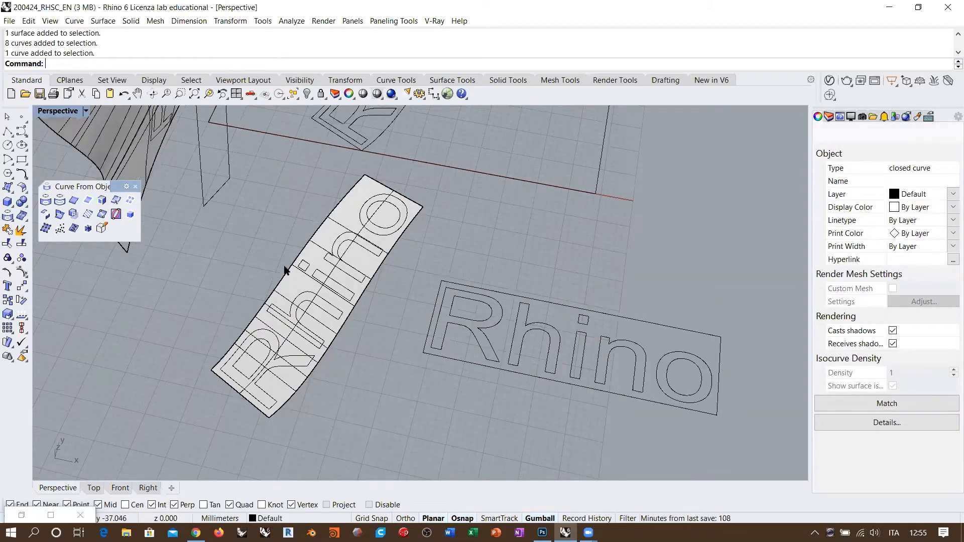
{"action": "scroll", "coordinate": [268, 254], "scroll_direction": "up", "scroll_amount": 5}
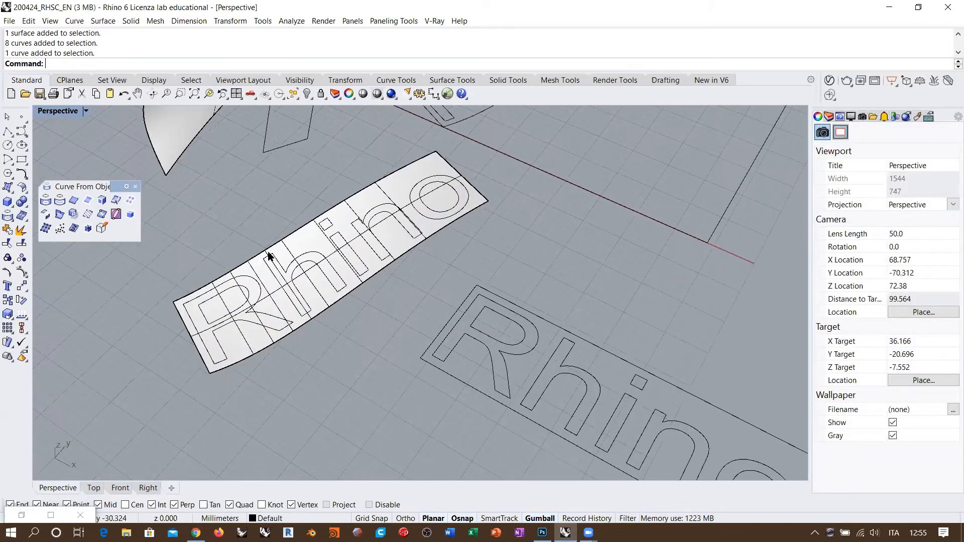
Step: Start the Rebuild command on the swept strip surface and examine its control point preview and maximum deviation
{"action": "left_click", "coordinate": [299, 243]}
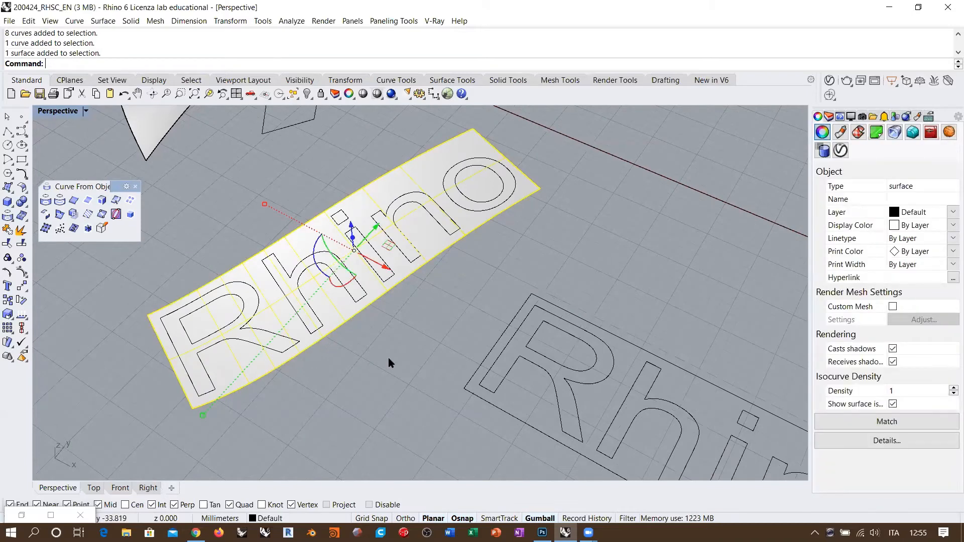
{"action": "type", "text": "Reb"}
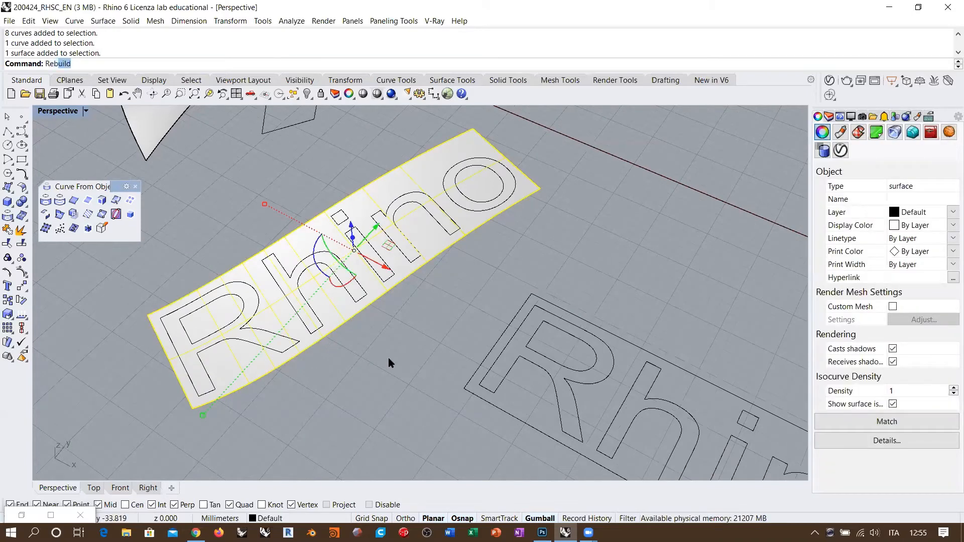
{"action": "key", "text": "Return"}
{"action": "right_click_drag", "start_coordinate": [391, 316], "coordinate": [433, 320]}
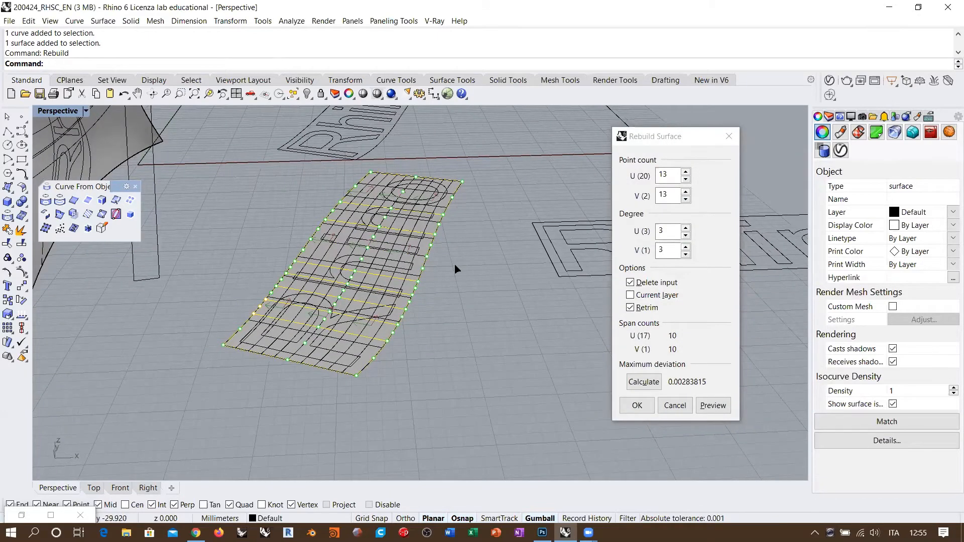
{"action": "left_click_drag", "start_coordinate": [682, 382], "coordinate": [687, 382]}
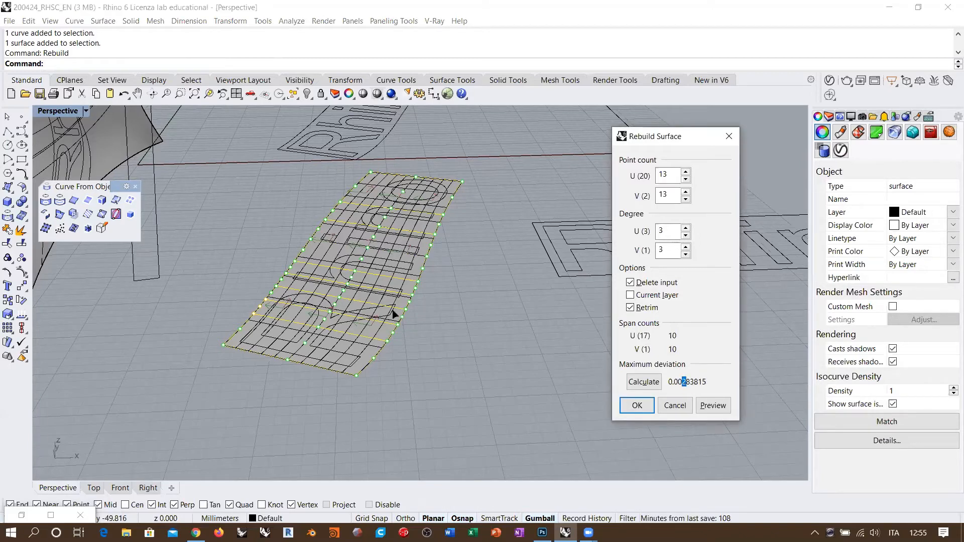
{"action": "right_click_drag", "start_coordinate": [394, 314], "coordinate": [412, 290]}
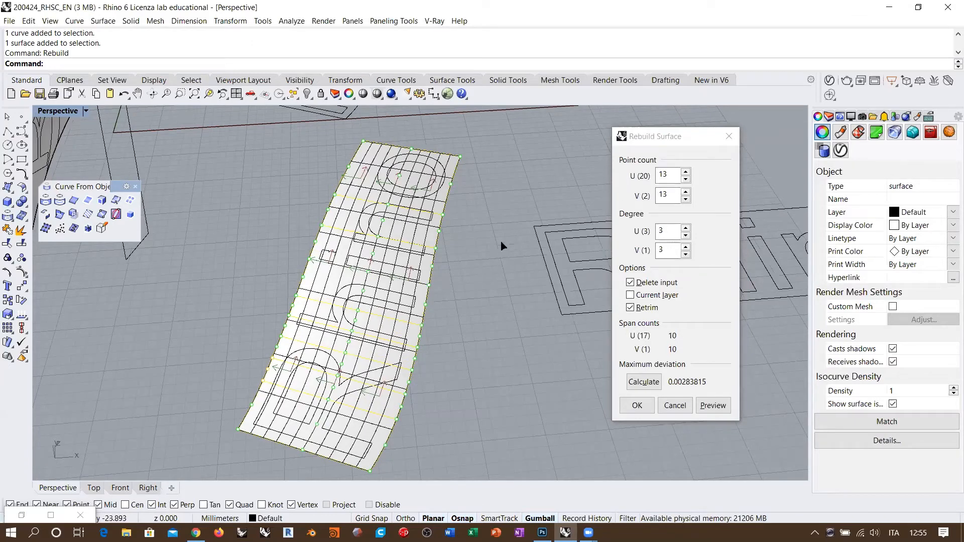
{"action": "right_click_drag", "start_coordinate": [496, 255], "coordinate": [473, 258]}
Step: Rebuild the swept strip surface with 13 points and degree 3 in both U and V, deleting the input surface
{"action": "left_click", "coordinate": [673, 195]}
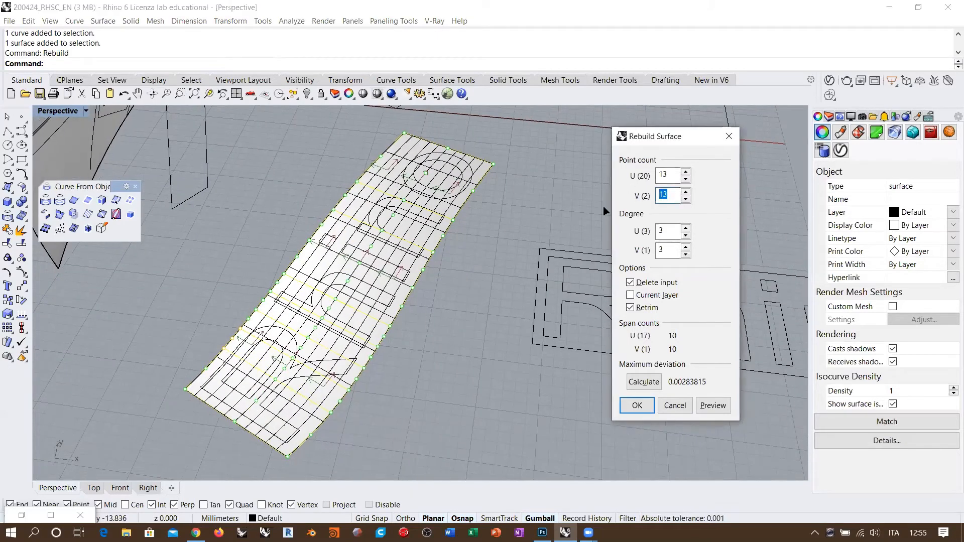
{"action": "double_click", "coordinate": [664, 175]}
{"action": "left_click", "coordinate": [673, 173]}
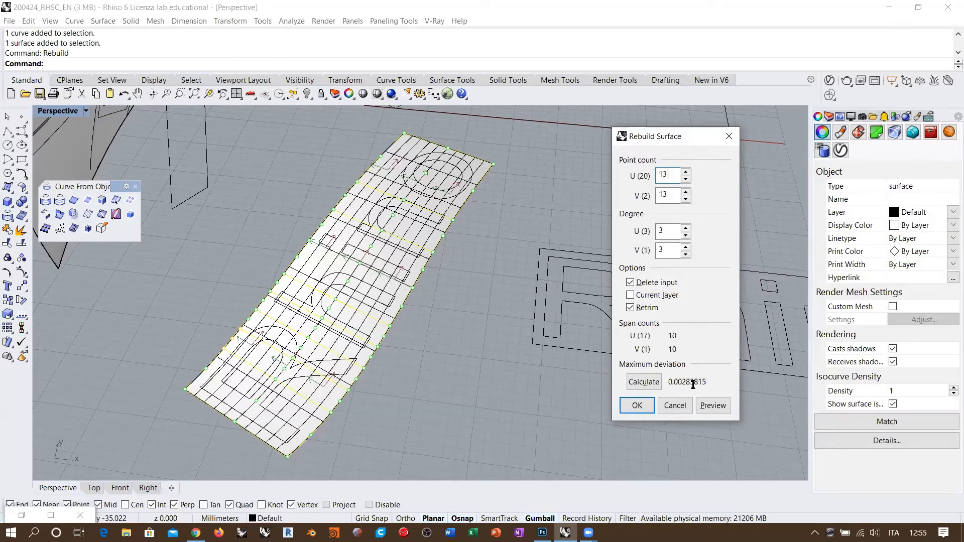
{"action": "double_click", "coordinate": [672, 195]}
{"action": "double_click", "coordinate": [669, 253]}
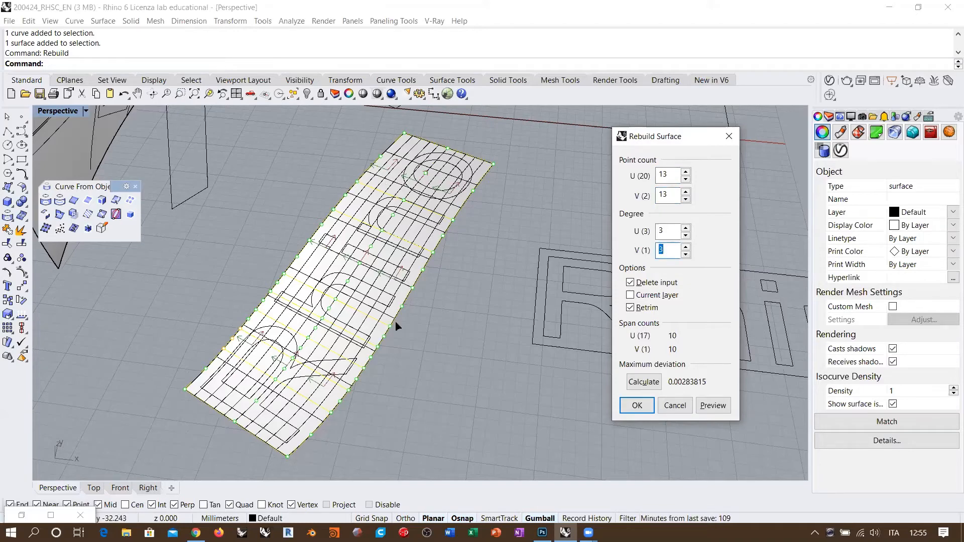
{"action": "left_click", "coordinate": [636, 405]}
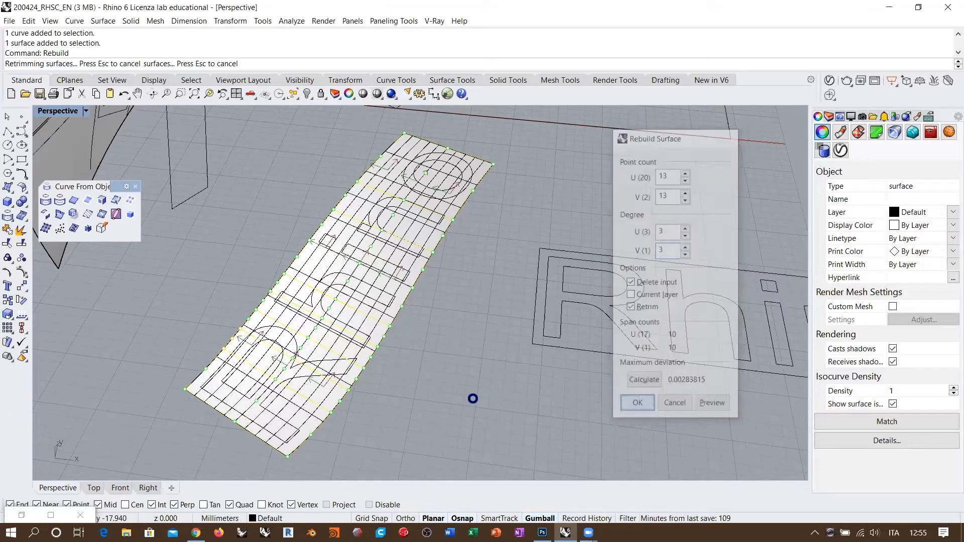
{"action": "right_click_drag", "start_coordinate": [383, 270], "coordinate": [438, 165]}
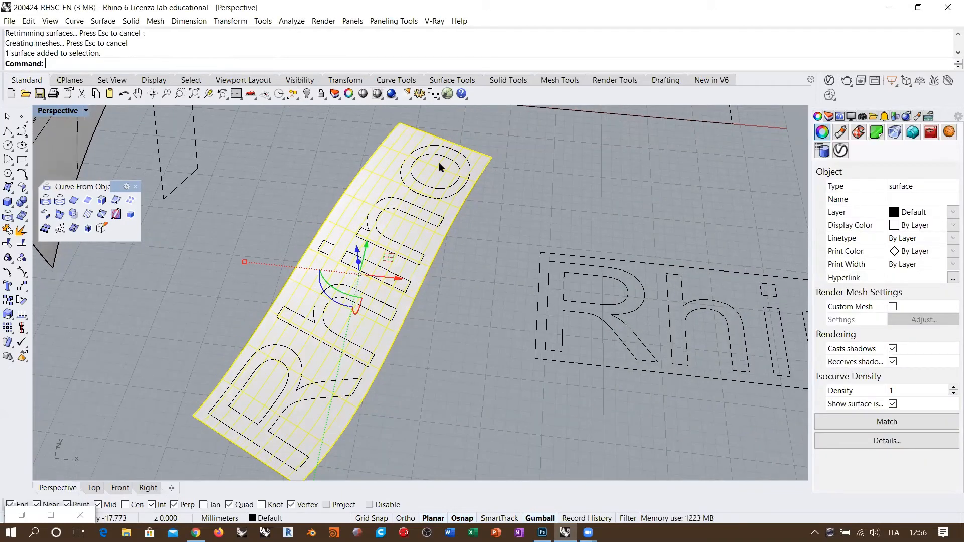
{"action": "left_click", "coordinate": [474, 337]}
{"action": "right_click_drag", "start_coordinate": [462, 352], "coordinate": [413, 342]}
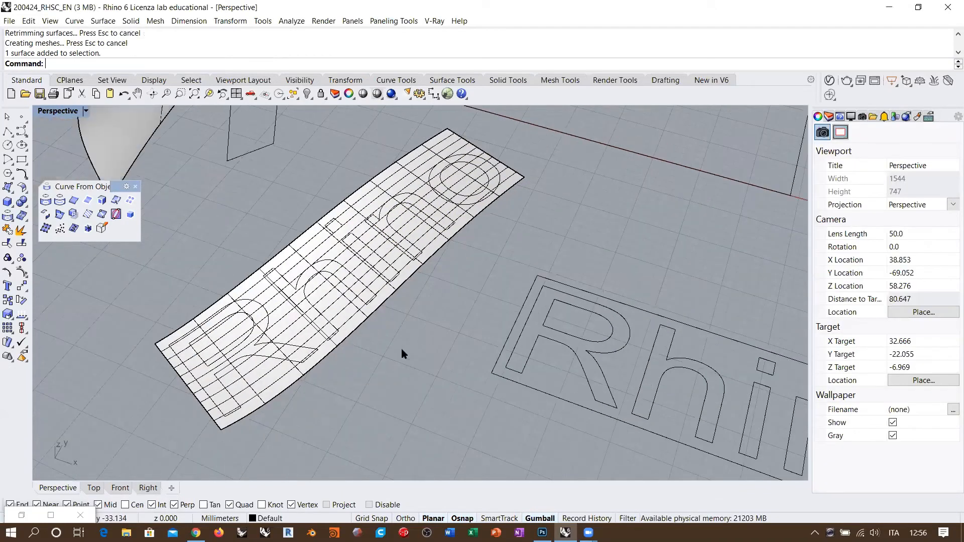
Step: Create the rebuilt strip surface's UV rectangle and move it over to the flat Rhino text layout
{"action": "right_click_drag", "start_coordinate": [192, 346], "coordinate": [305, 306]}
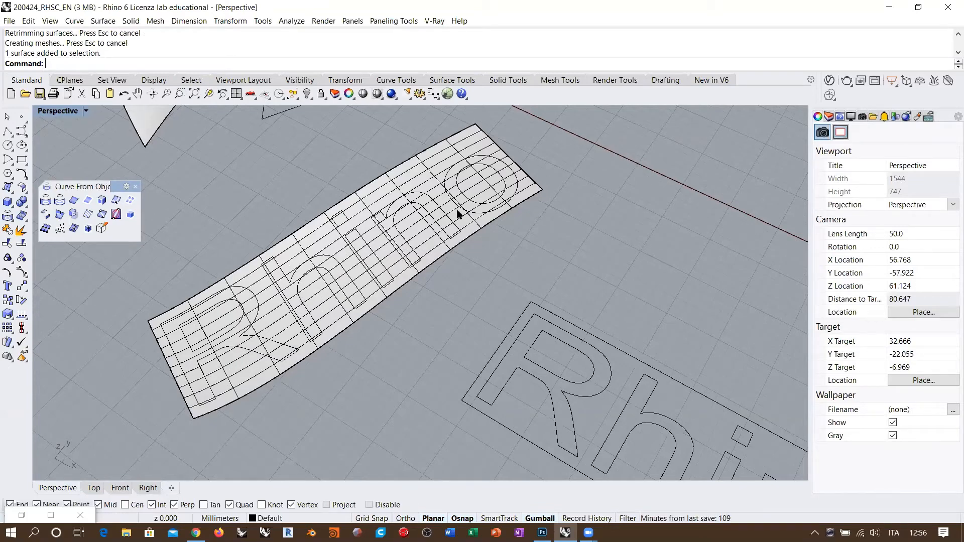
{"action": "right_click_drag", "start_coordinate": [323, 243], "coordinate": [421, 314]}
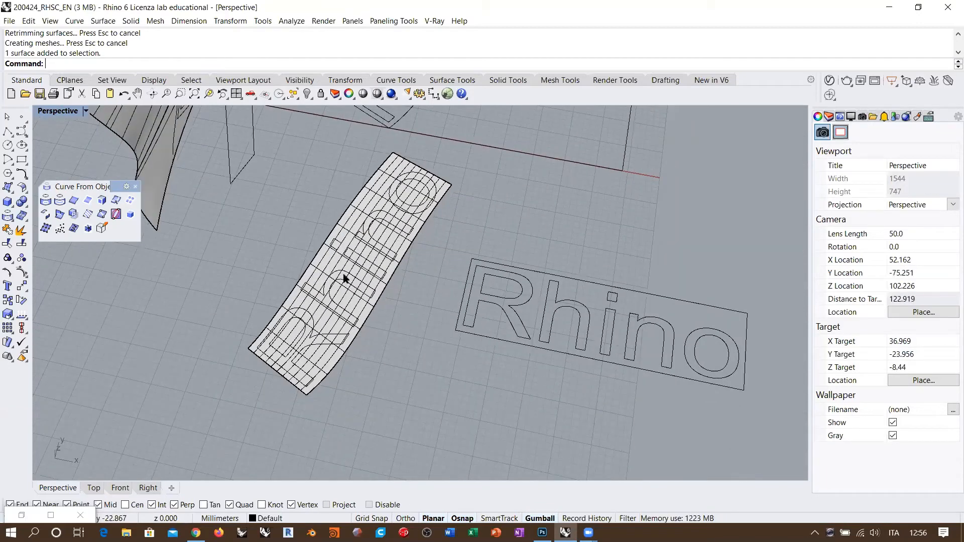
{"action": "right_click_drag", "start_coordinate": [344, 278], "coordinate": [308, 223]}
{"action": "left_click", "coordinate": [306, 220]}
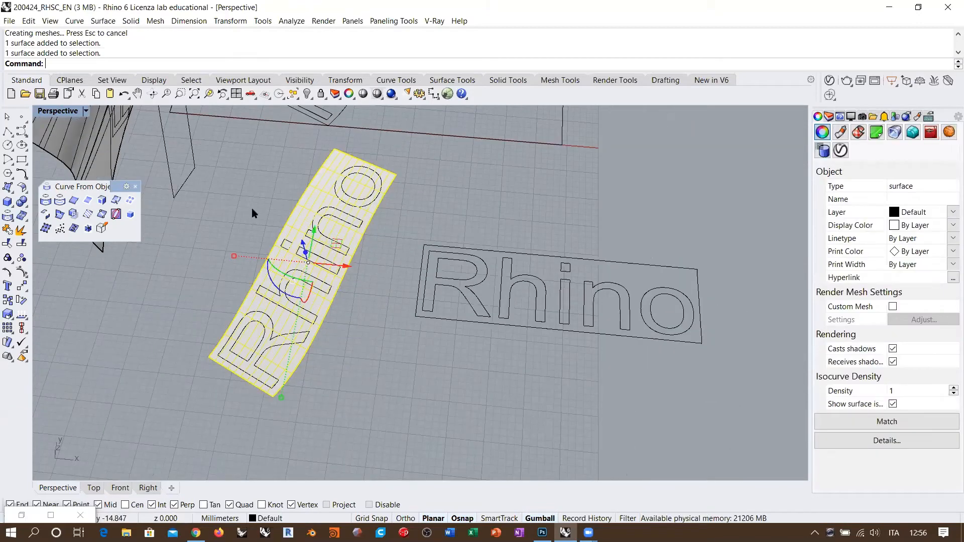
{"action": "left_click", "coordinate": [74, 230]}
{"action": "key", "text": "shift+Up"}
{"action": "key", "text": "shift+Up"}
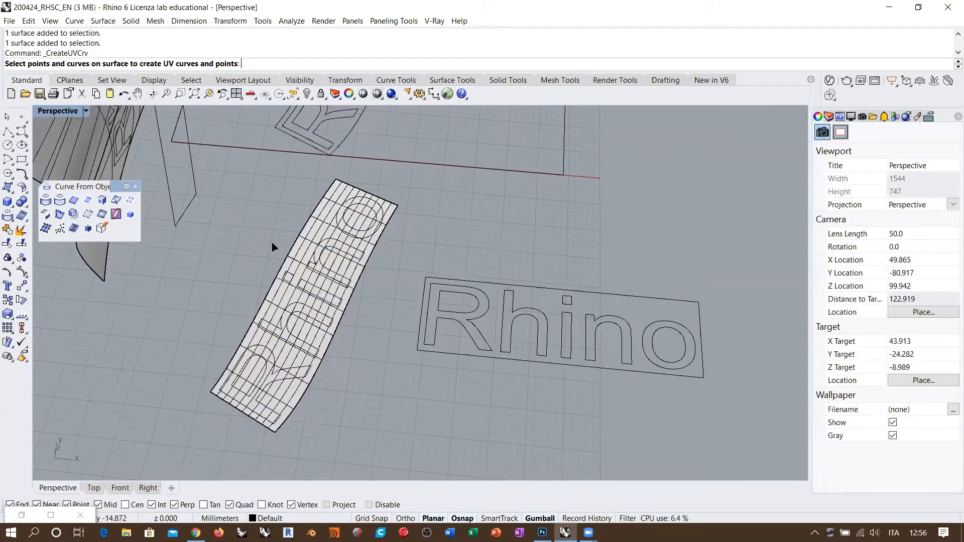
{"action": "key", "text": "Return"}
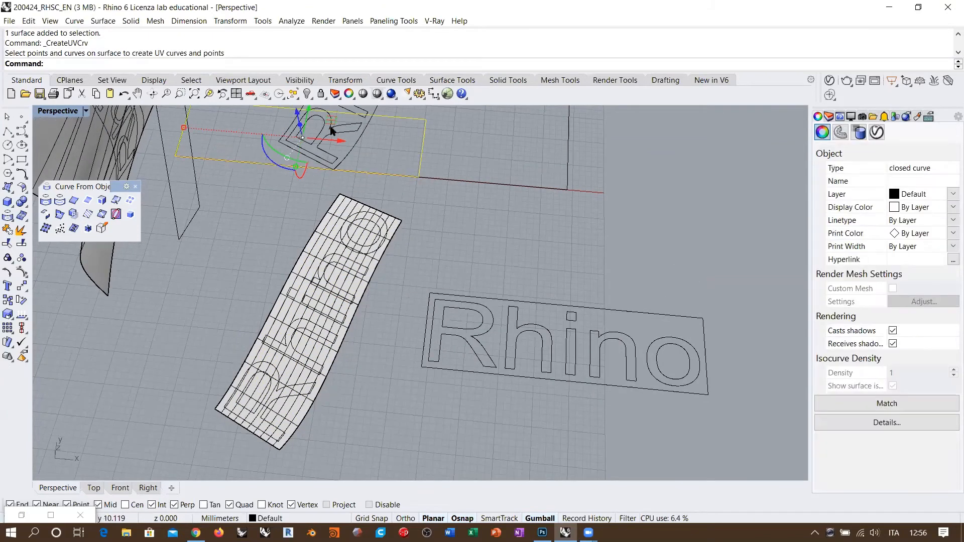
{"action": "scroll", "coordinate": [331, 128], "scroll_direction": "down", "scroll_amount": 3}
{"action": "left_click_drag", "start_coordinate": [326, 123], "coordinate": [501, 266]}
Step: Undo the UV rectangle's move and its creation from the rebuilt surface
{"action": "key", "text": "ctrl+z"}
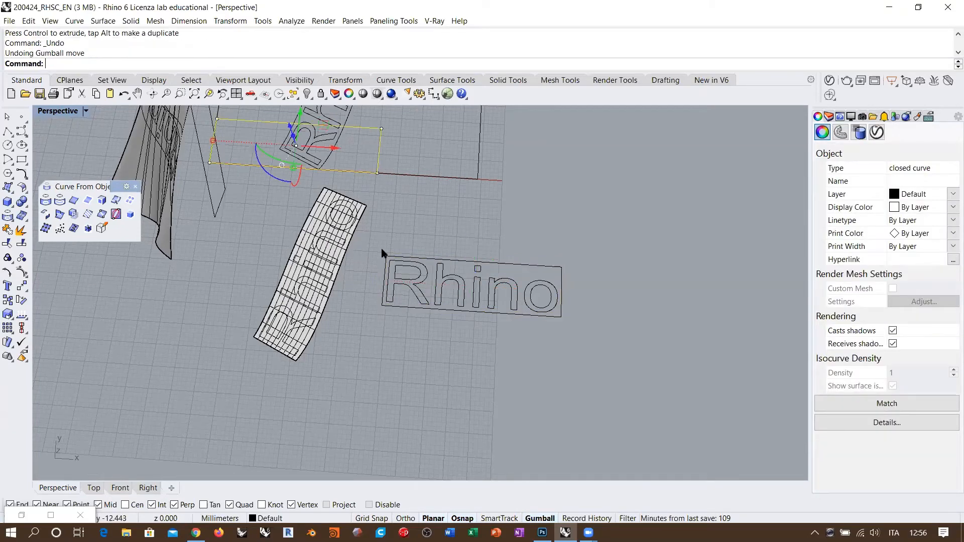
{"action": "key", "text": "ctrl+z"}
{"action": "scroll", "coordinate": [351, 247], "scroll_direction": "down", "scroll_amount": 1}
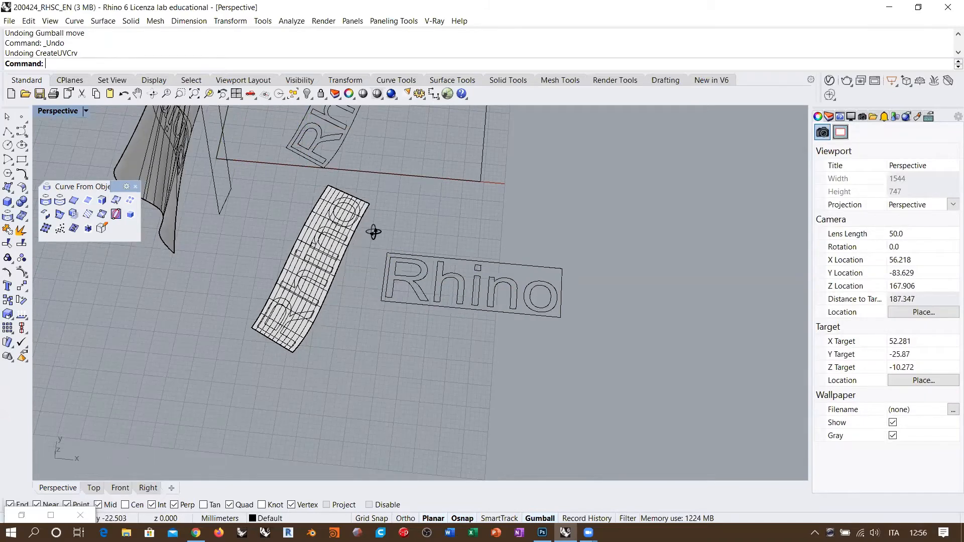
Step: Apply the flat Rhino text and its surrounding rectangle to the rebuilt strip surface
{"action": "scroll", "coordinate": [365, 242], "scroll_direction": "up", "scroll_amount": 3}
{"action": "right_click_drag", "start_coordinate": [261, 360], "coordinate": [210, 383], "text": "shift"}
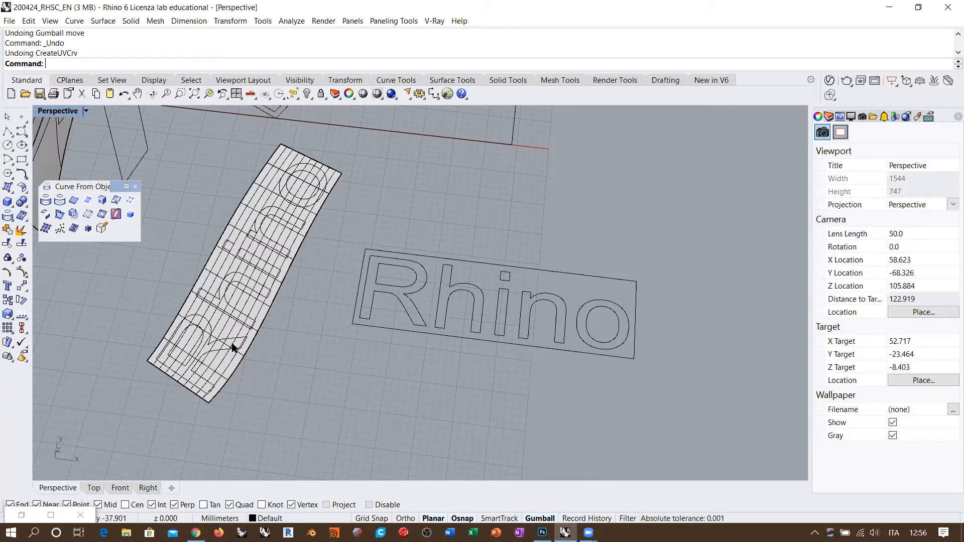
{"action": "right_click_drag", "start_coordinate": [410, 274], "coordinate": [455, 286]}
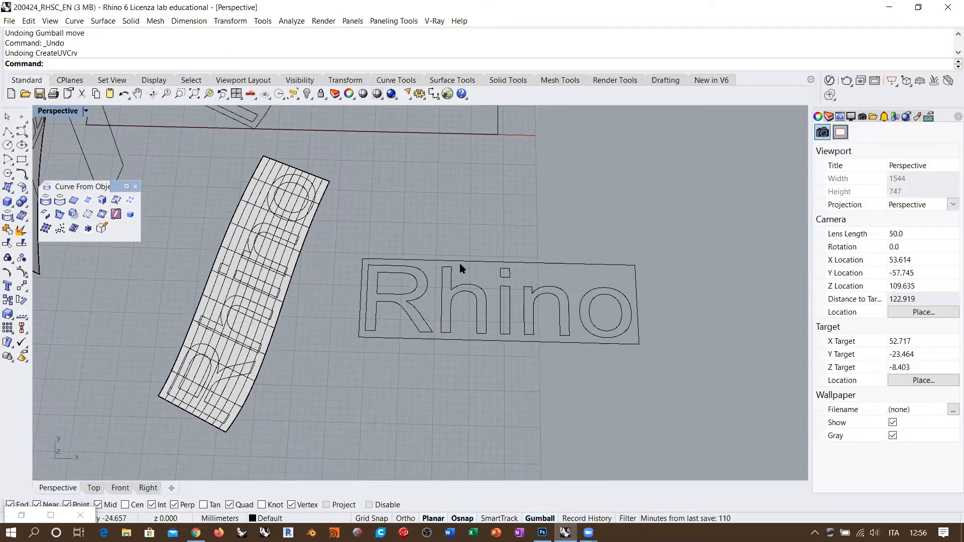
{"action": "left_click_drag", "start_coordinate": [461, 269], "coordinate": [570, 280]}
{"action": "left_click", "coordinate": [73, 228]}
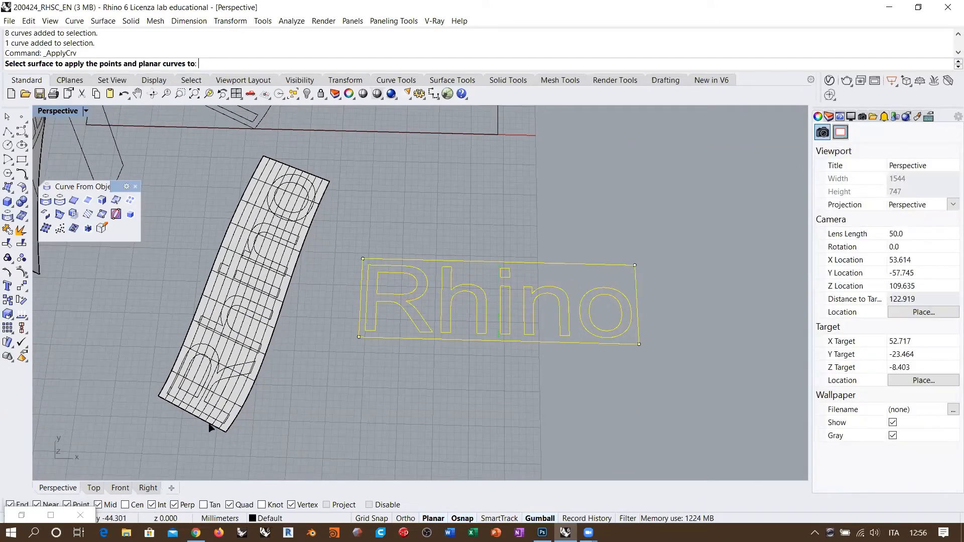
{"action": "scroll", "coordinate": [211, 427], "scroll_direction": "up", "scroll_amount": 5}
{"action": "left_click", "coordinate": [241, 382]}
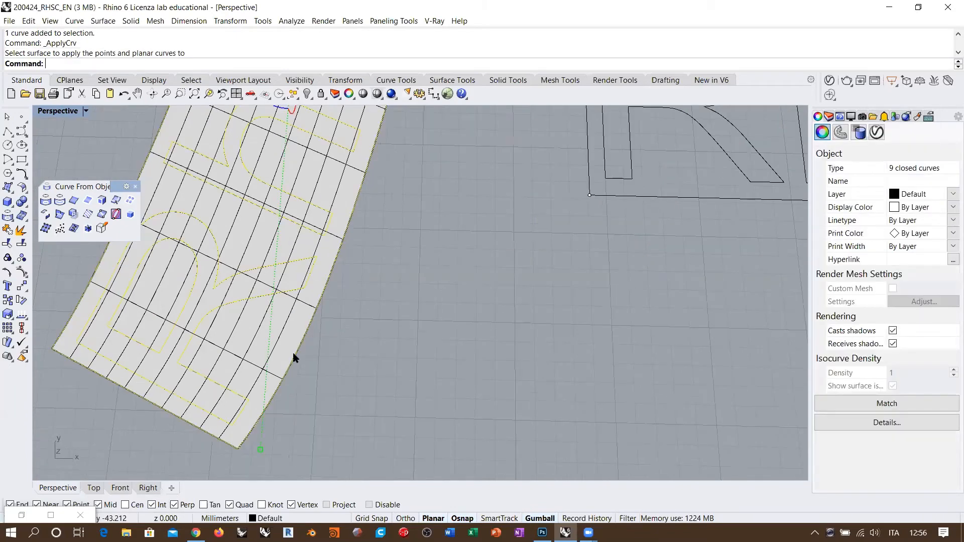
Step: Examine the text curves applied to the rebuilt strip surface and undo their application
{"action": "scroll", "coordinate": [340, 262], "scroll_direction": "down", "scroll_amount": 4}
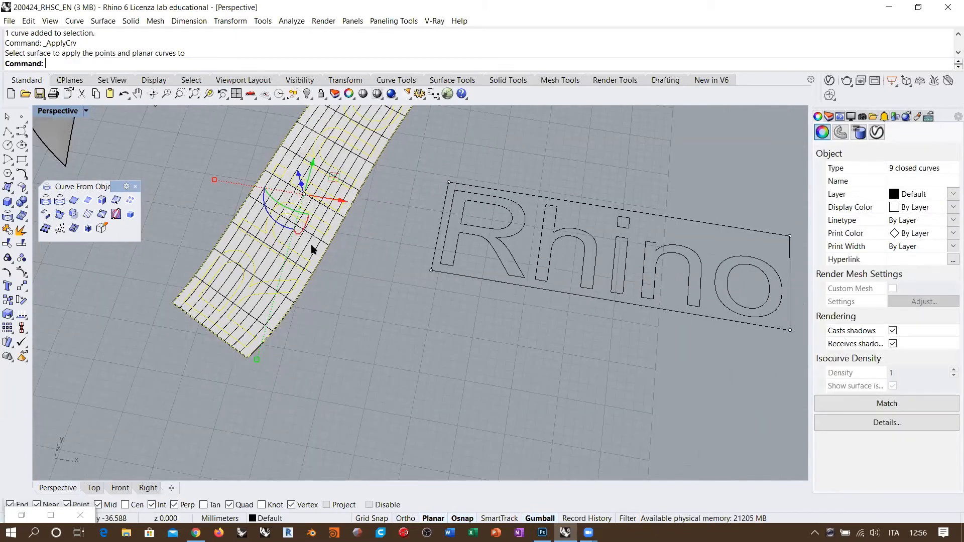
{"action": "right_click_drag", "start_coordinate": [347, 313], "coordinate": [348, 311]}
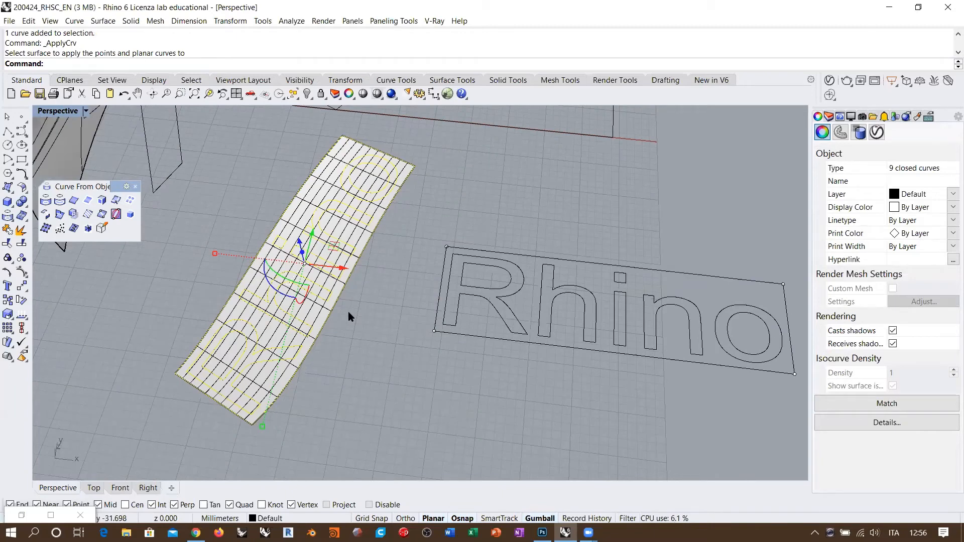
{"action": "scroll", "coordinate": [348, 312], "scroll_direction": "down", "scroll_amount": 2}
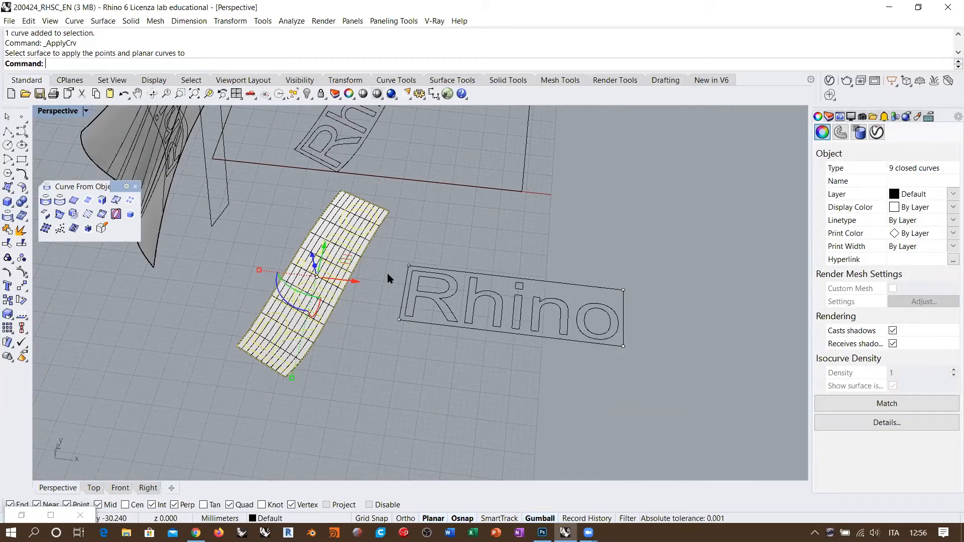
{"action": "key", "text": "ctrl+z"}
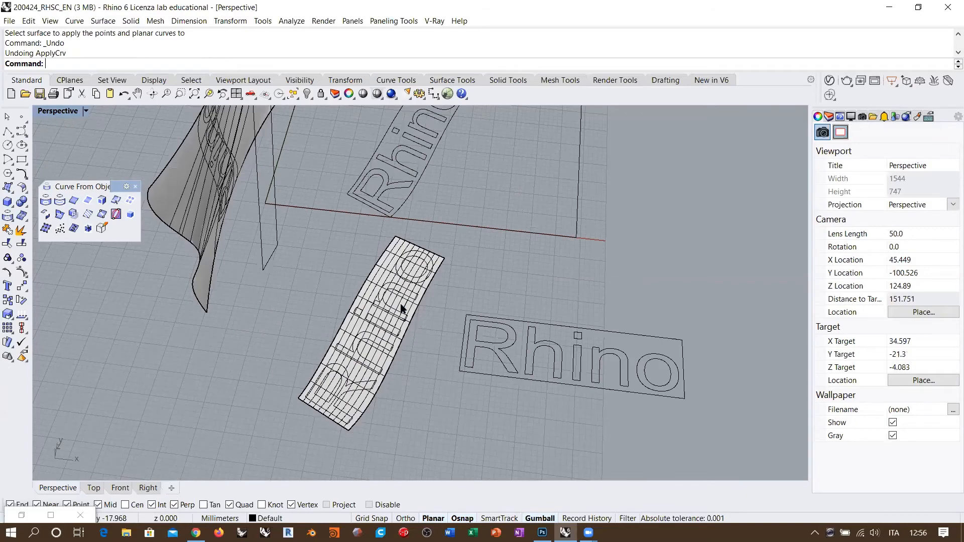
Step: Start the Rebuild command on the large curved surface and examine its control point preview
{"action": "right_click_drag", "start_coordinate": [426, 372], "coordinate": [398, 297], "text": "shift"}
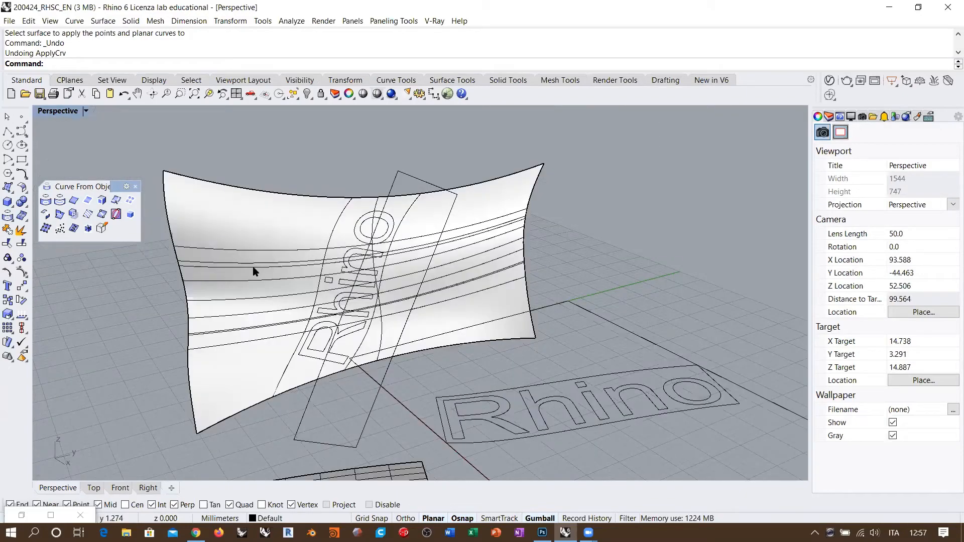
{"action": "left_click", "coordinate": [253, 271]}
{"action": "right_click_drag", "start_coordinate": [278, 260], "coordinate": [179, 186]}
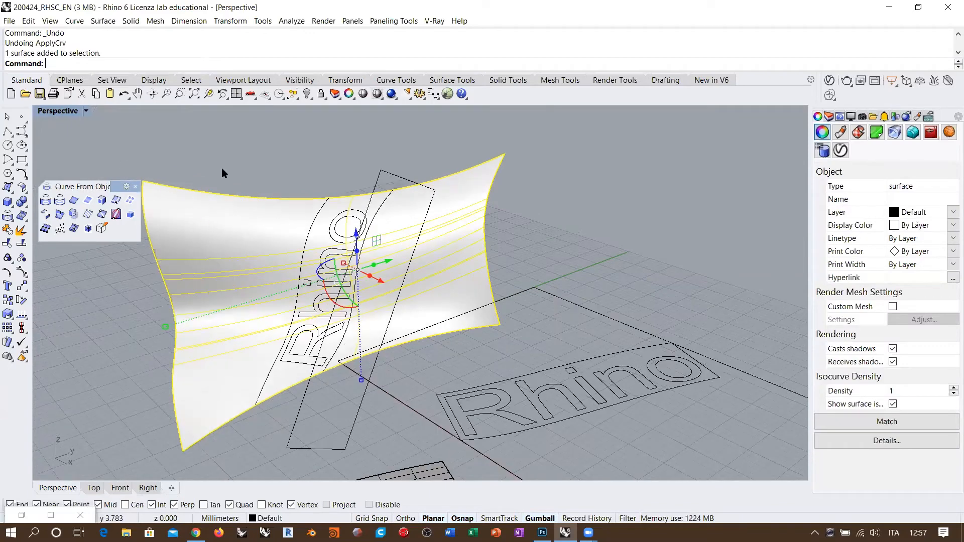
{"action": "type", "text": "Rebuild"}
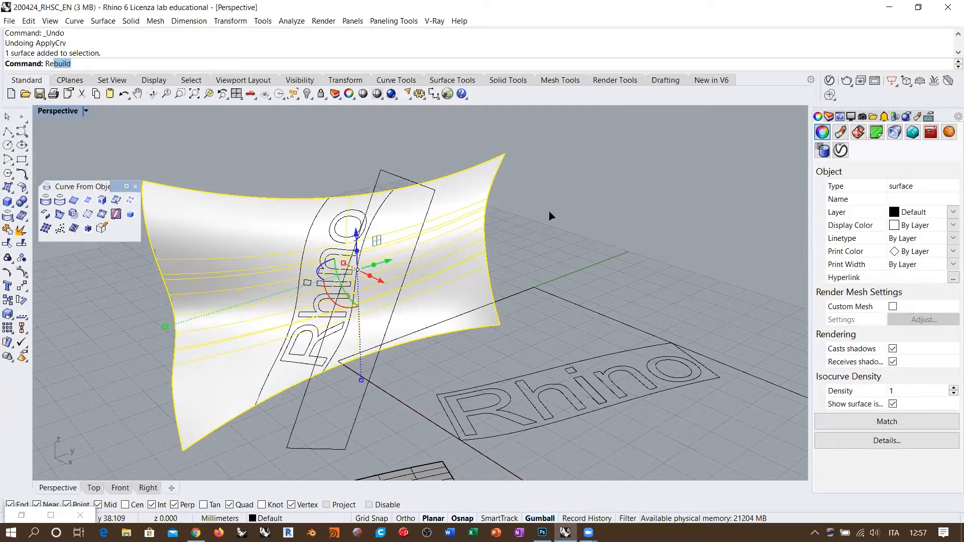
{"action": "key", "text": "Return"}
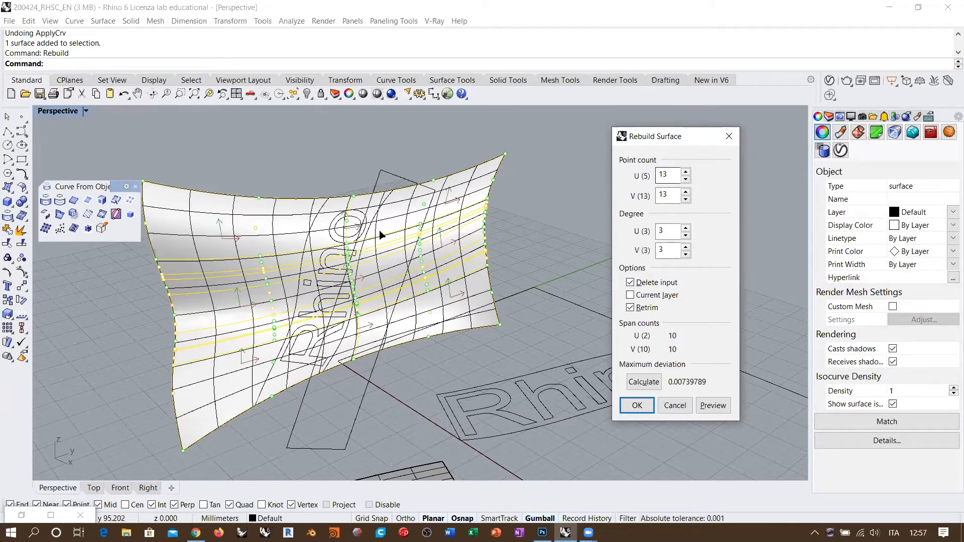
{"action": "right_click_drag", "start_coordinate": [415, 236], "coordinate": [297, 253]}
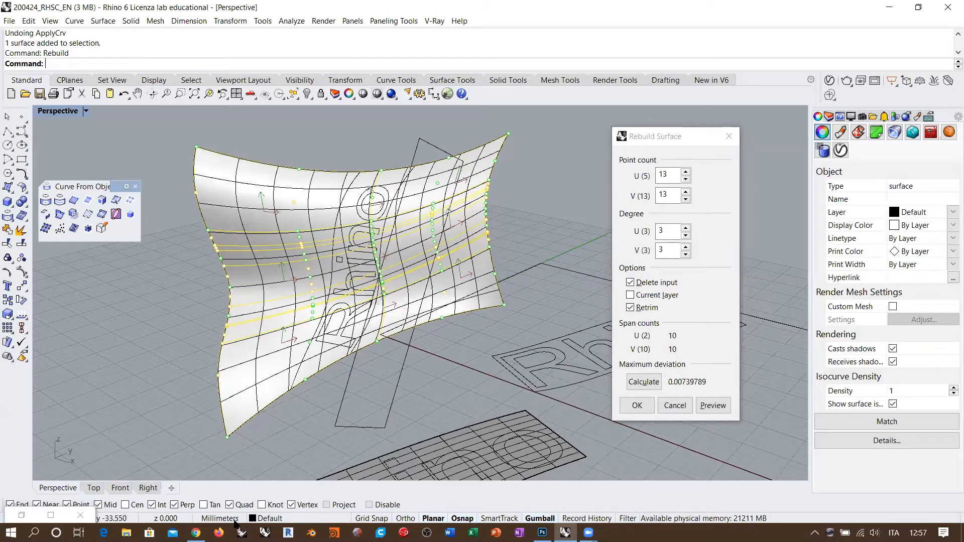
Step: Preview the large curved surface's rebuild with 24 points in both U and V
{"action": "left_click", "coordinate": [587, 193]}
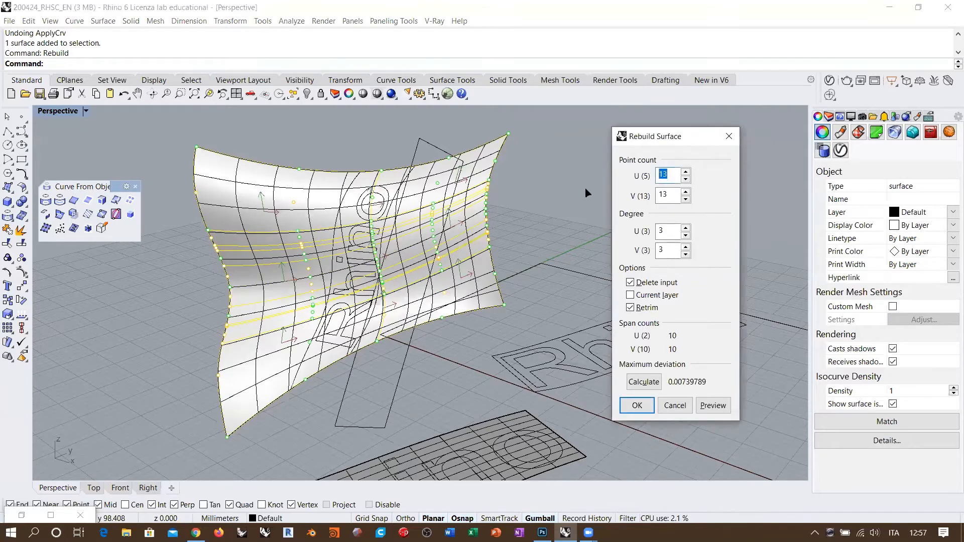
{"action": "type", "text": "24"}
{"action": "key", "text": "Tab"}
{"action": "type", "text": "24"}
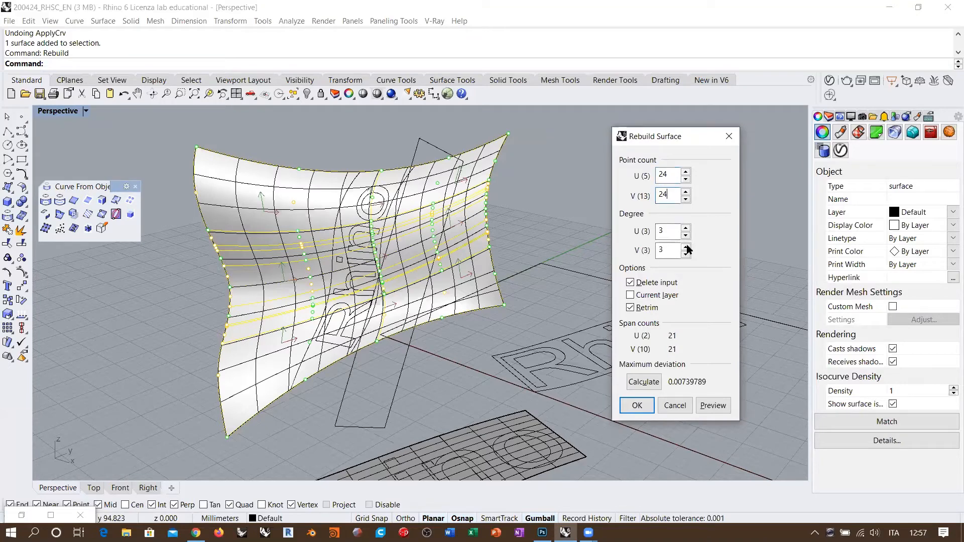
{"action": "left_click", "coordinate": [713, 405]}
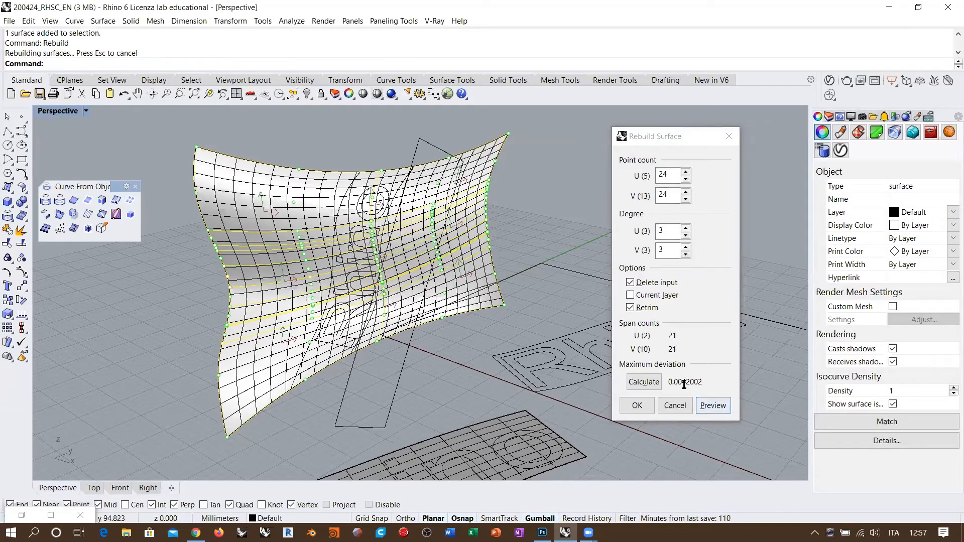
Step: Rebuild the large curved surface with 36 points and degree 3 in both U and V, deleting the input surface
{"action": "double_click", "coordinate": [663, 173]}
{"action": "type", "text": "36"}
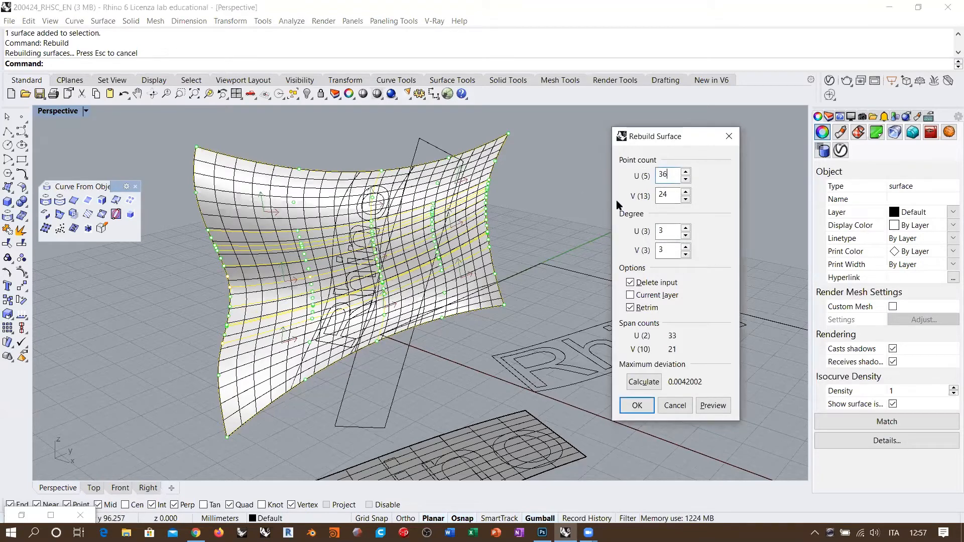
{"action": "double_click", "coordinate": [664, 193]}
{"action": "type", "text": "36"}
{"action": "left_click", "coordinate": [713, 406]}
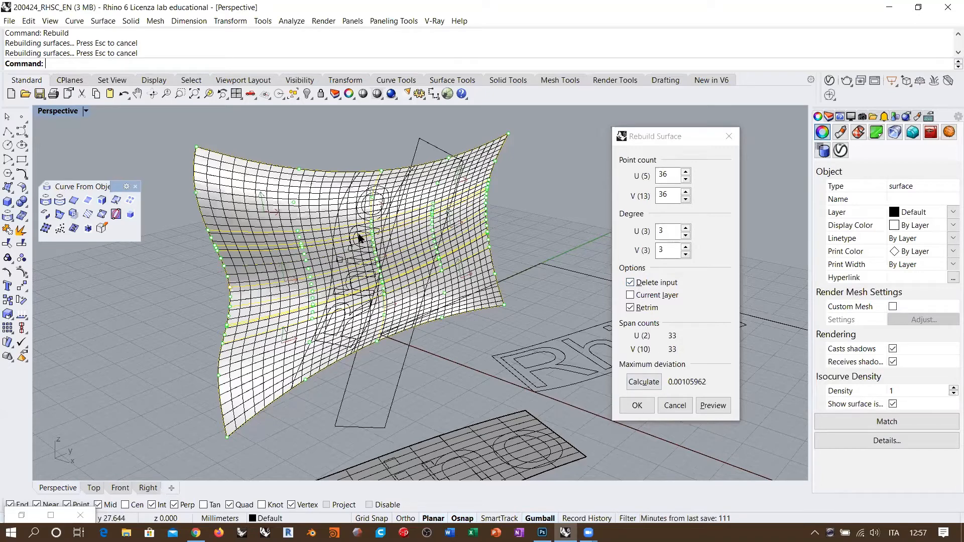
{"action": "right_click_drag", "start_coordinate": [342, 265], "coordinate": [394, 287]}
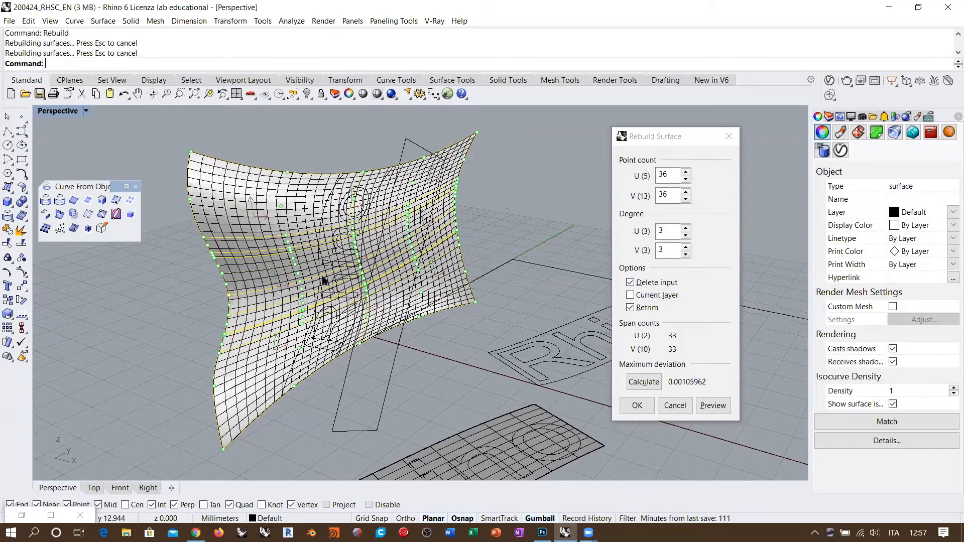
{"action": "scroll", "coordinate": [359, 211], "scroll_direction": "down", "scroll_amount": 3}
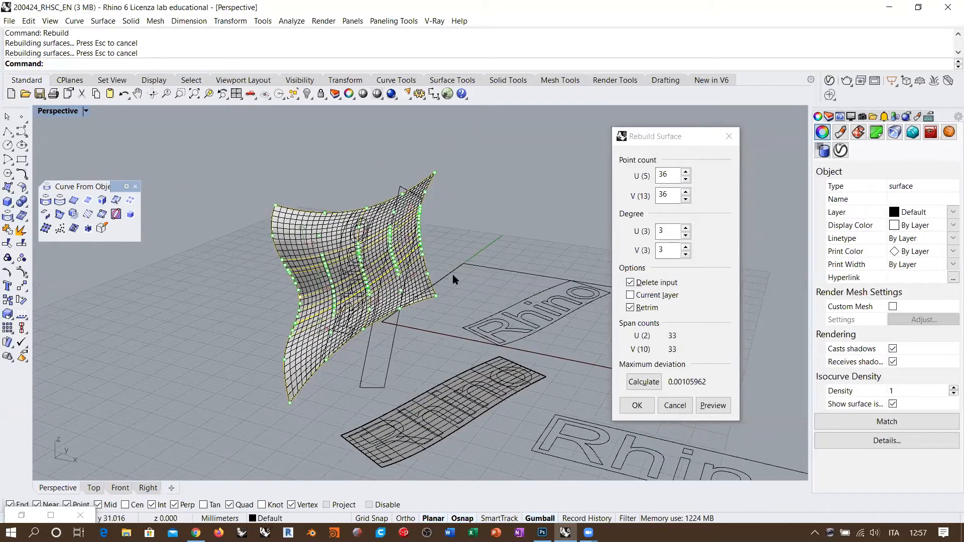
{"action": "right_click_drag", "start_coordinate": [451, 275], "coordinate": [437, 266]}
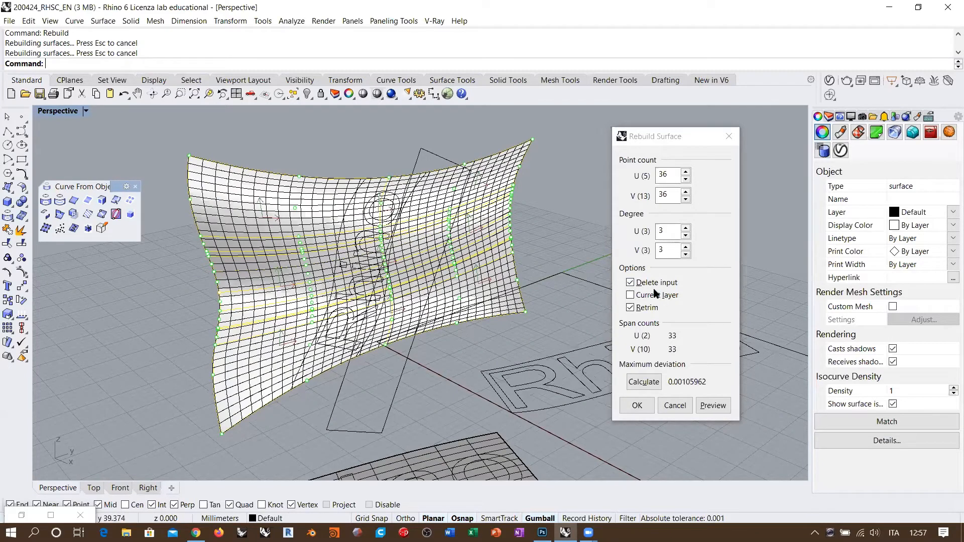
{"action": "left_click", "coordinate": [638, 405]}
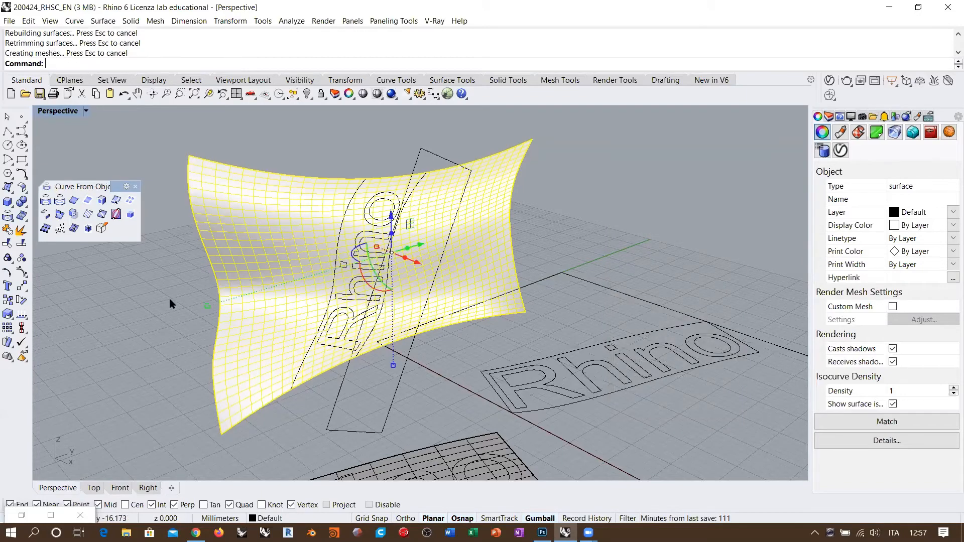
Step: Create the UV rectangle of the rebuilt large surface and undo its creation
{"action": "left_click", "coordinate": [170, 303]}
{"action": "right_click_drag", "start_coordinate": [348, 252], "coordinate": [281, 264]}
{"action": "left_click", "coordinate": [289, 256]}
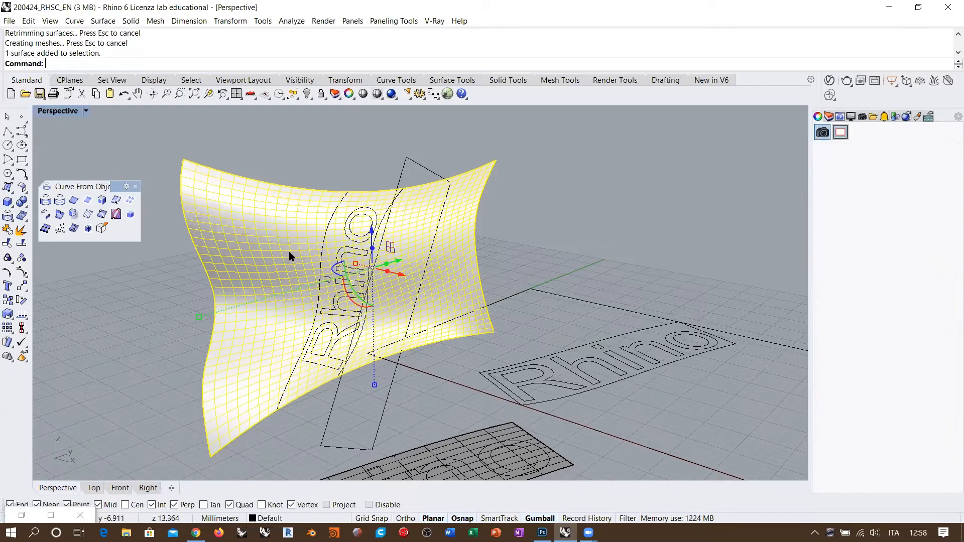
{"action": "left_click", "coordinate": [74, 229]}
{"action": "right_click_drag", "start_coordinate": [241, 128], "coordinate": [202, 77]}
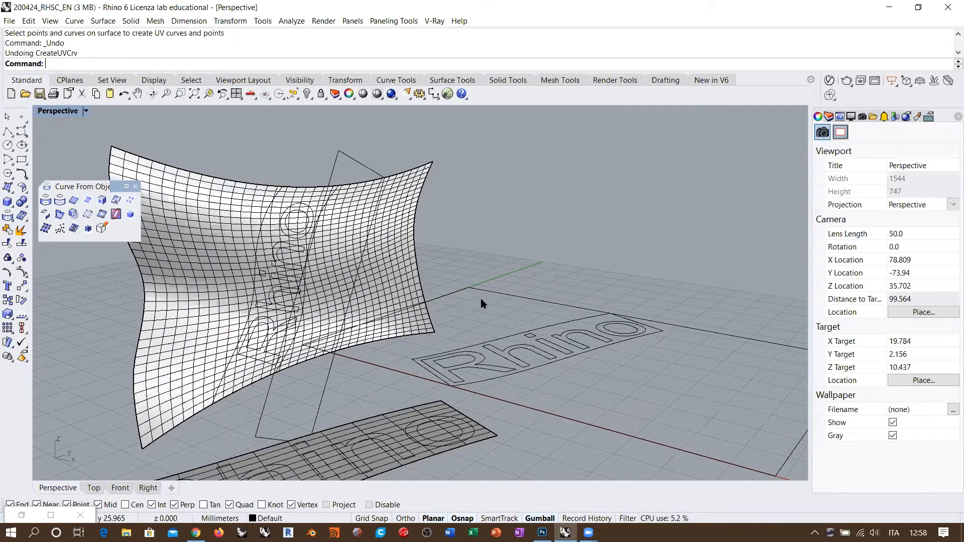
Step: Apply the flat Rhino text and outer UV rectangle to the rebuilt large surface and set the new curves' display color to red
{"action": "right_click_drag", "start_coordinate": [559, 351], "coordinate": [489, 327]}
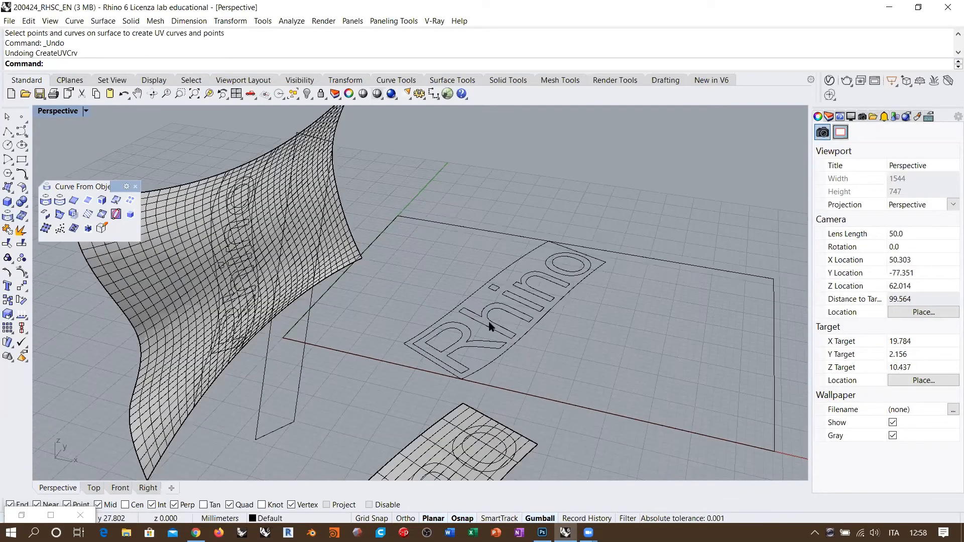
{"action": "left_click", "coordinate": [494, 324]}
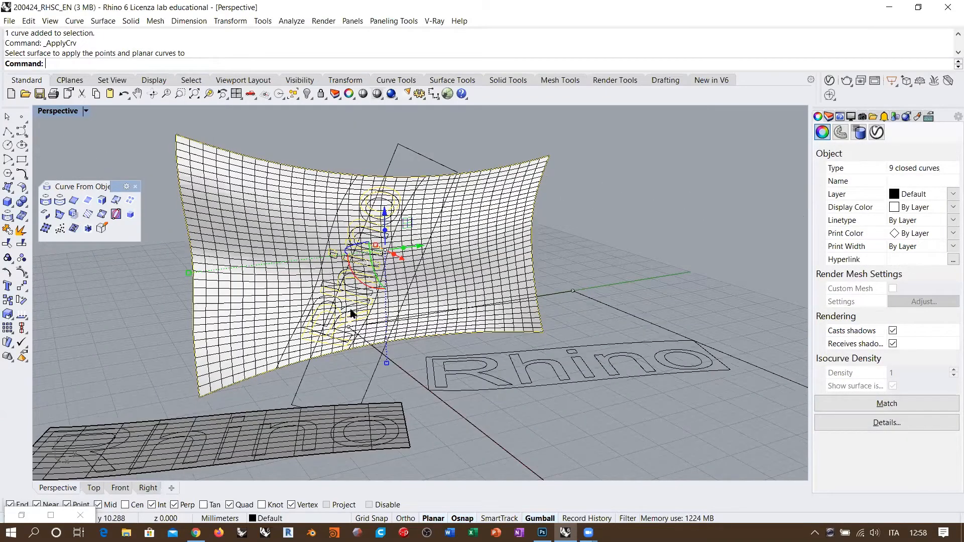
{"action": "scroll", "coordinate": [648, 219], "scroll_direction": "up", "scroll_amount": 5}
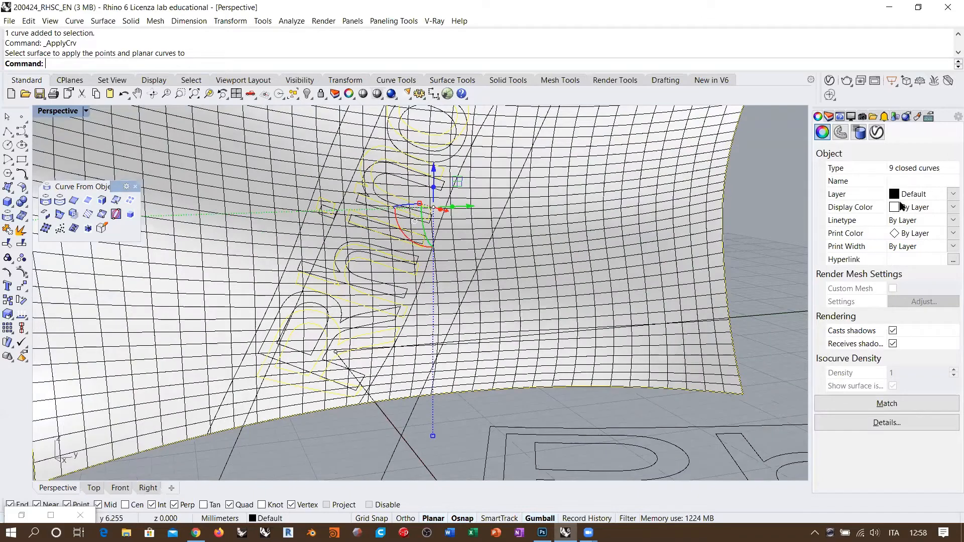
{"action": "left_click", "coordinate": [903, 207]}
{"action": "left_click", "coordinate": [908, 262]}
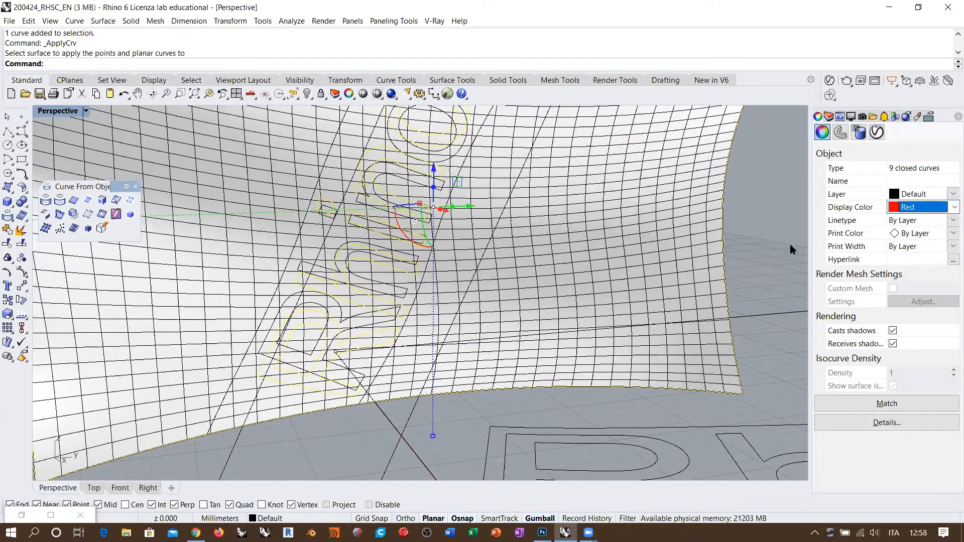
{"action": "key", "text": "Escape"}
Step: Examine the red text against the original text on the large surface, selecting the red text group Group09
{"action": "scroll", "coordinate": [450, 198], "scroll_direction": "down", "scroll_amount": 4}
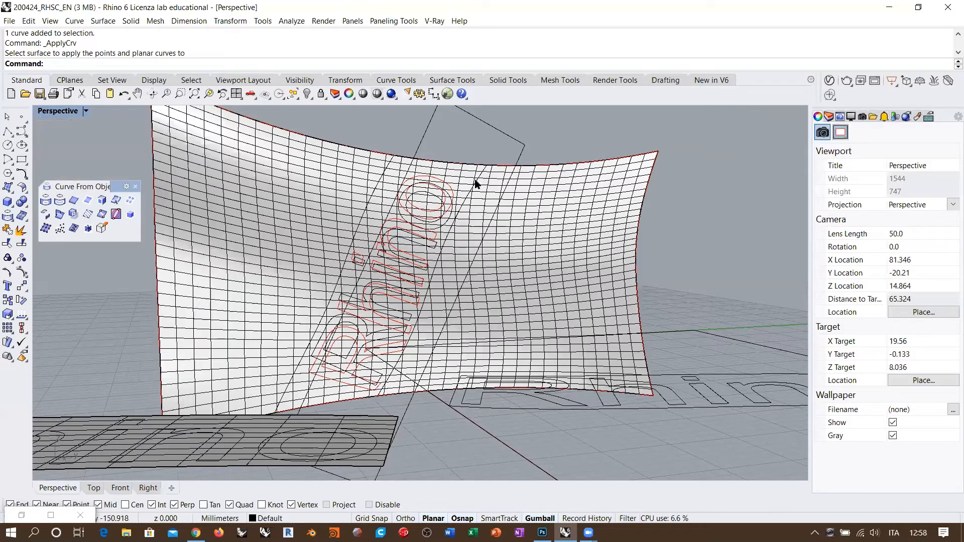
{"action": "right_click_drag", "start_coordinate": [389, 258], "coordinate": [339, 301]}
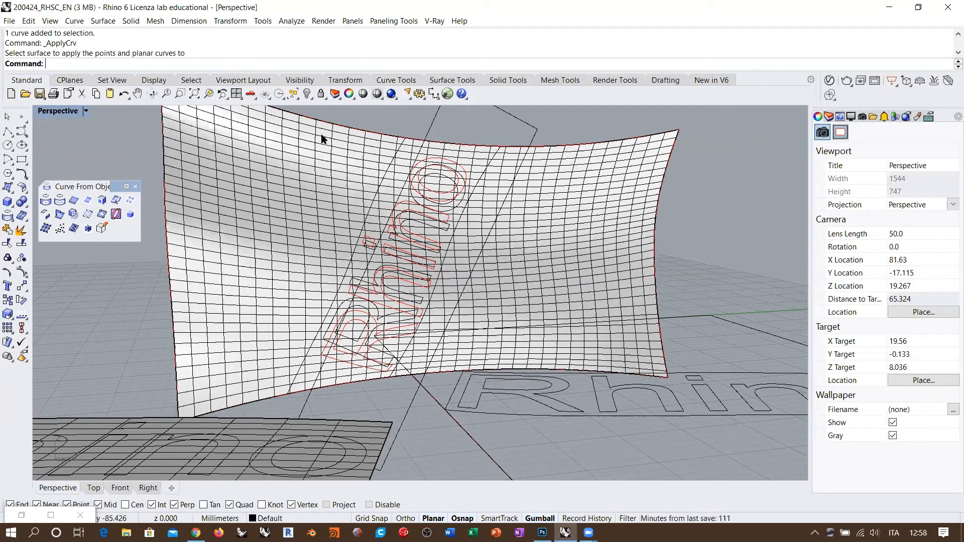
{"action": "left_click", "coordinate": [368, 245]}
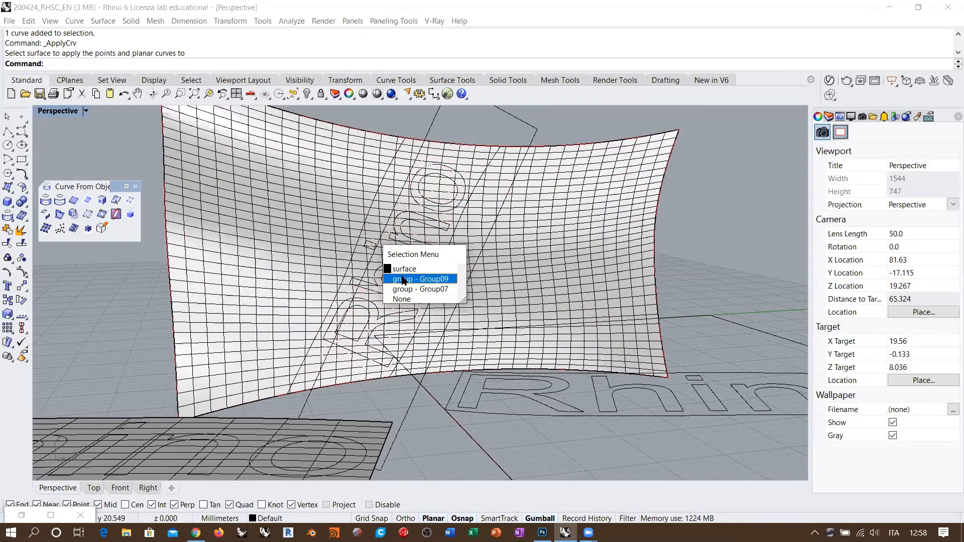
{"action": "left_click", "coordinate": [403, 279]}
{"action": "right_click_drag", "start_coordinate": [407, 276], "coordinate": [482, 269]}
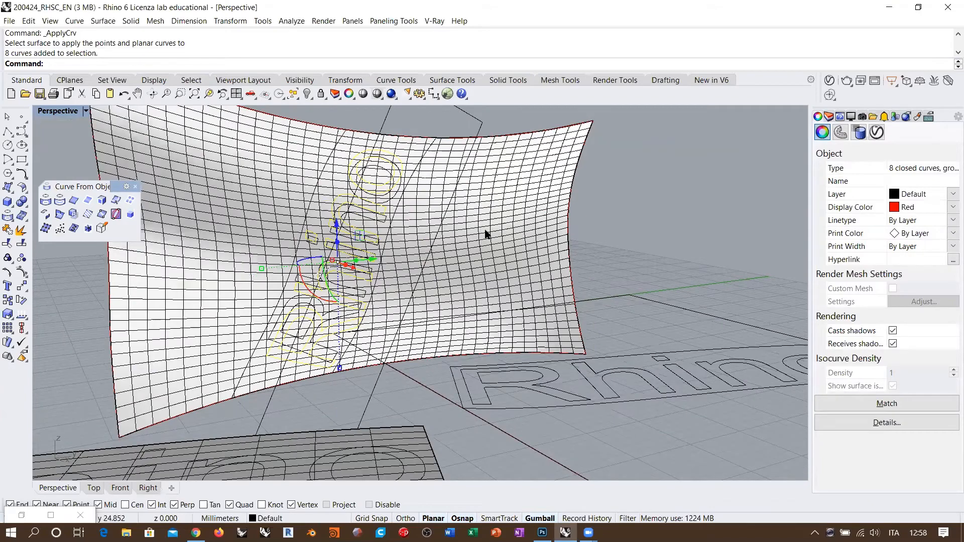
Step: Turn off the isocurve display of the rebuilt large surface
{"action": "left_click", "coordinate": [663, 270]}
{"action": "right_click_drag", "start_coordinate": [653, 270], "coordinate": [542, 274]}
{"action": "right_click_drag", "start_coordinate": [403, 346], "coordinate": [386, 366]}
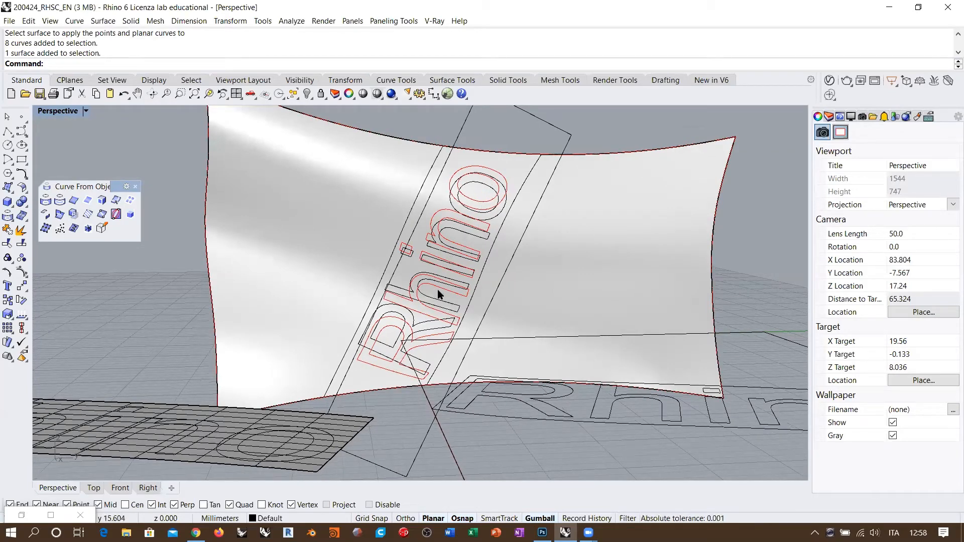
Step: Hide the original text on the large surface to examine the red text alone, and undo the hide
{"action": "right_click_drag", "start_coordinate": [450, 258], "coordinate": [491, 200]}
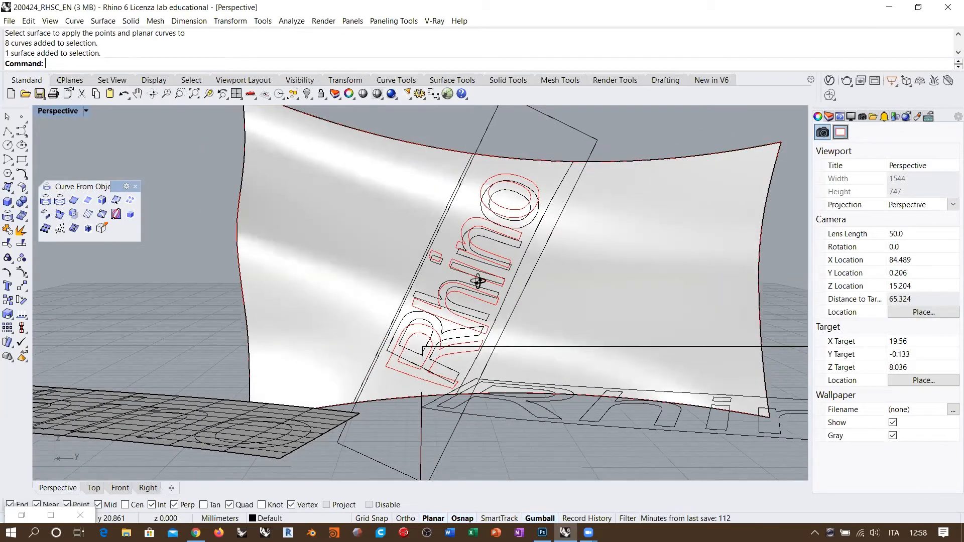
{"action": "right_click_drag", "start_coordinate": [478, 276], "coordinate": [441, 301]}
{"action": "left_click", "coordinate": [427, 297]}
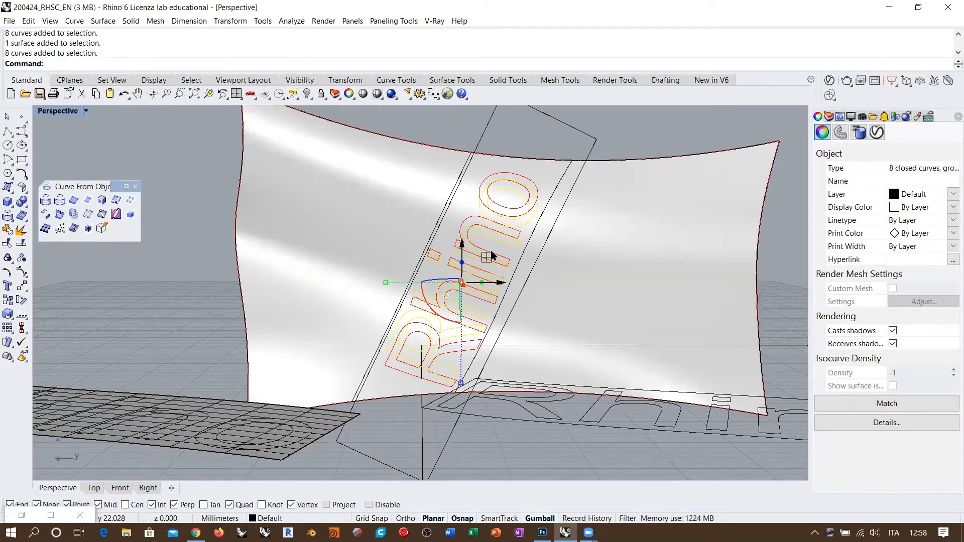
{"action": "left_click", "coordinate": [307, 93]}
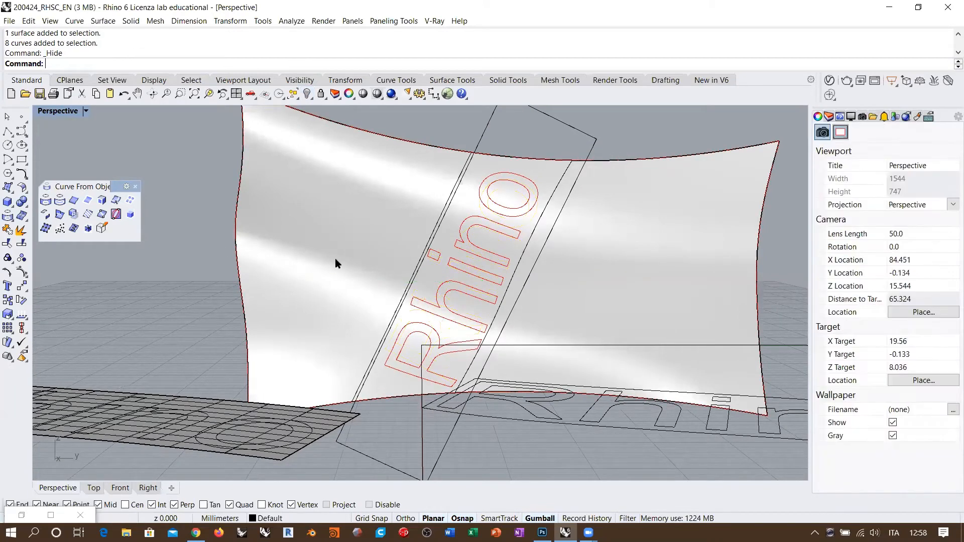
{"action": "right_click_drag", "start_coordinate": [336, 262], "coordinate": [469, 282]}
{"action": "right_click_drag", "start_coordinate": [529, 204], "coordinate": [489, 252]}
{"action": "right_click_drag", "start_coordinate": [605, 273], "coordinate": [609, 287]}
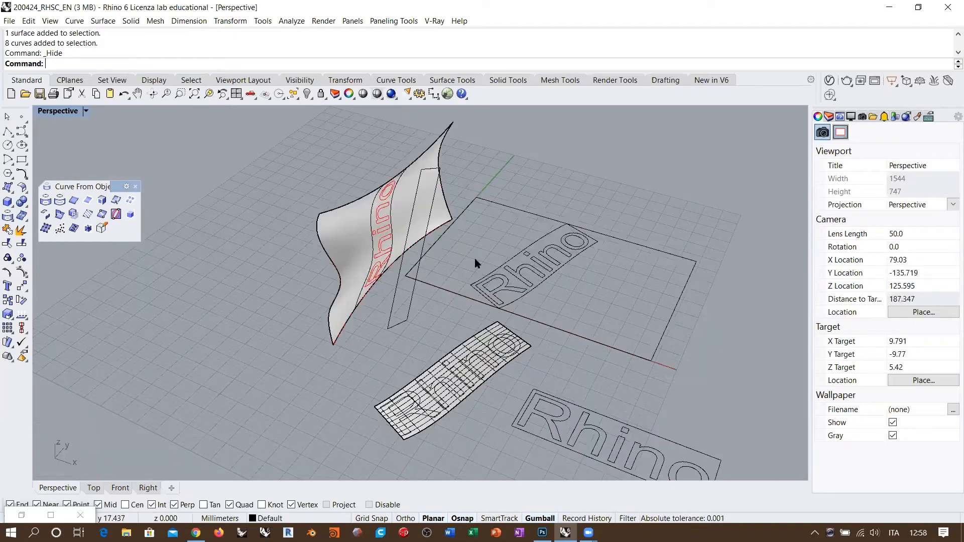
{"action": "key", "text": "ctrl+z"}
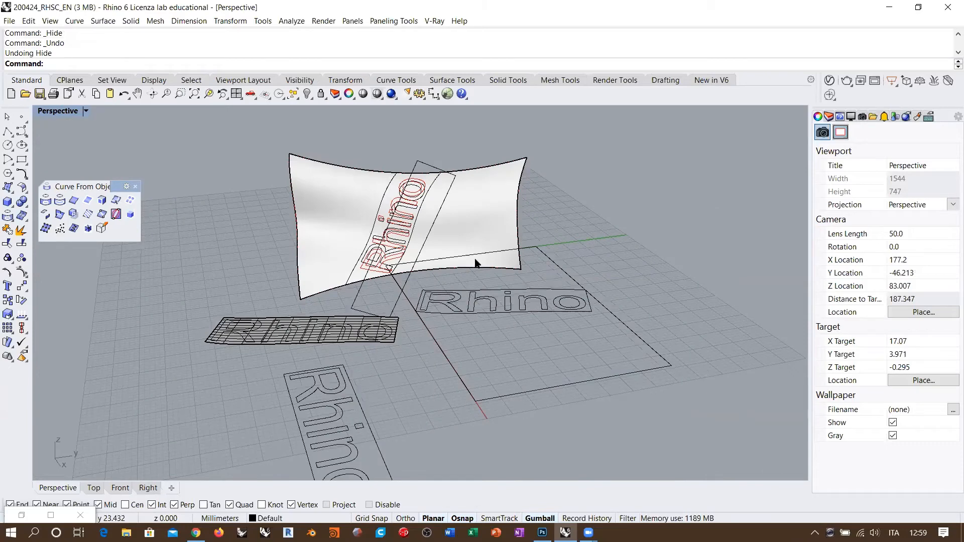
Step: Turn on the isocurve display of the rebuilt large surface
{"action": "right_click_drag", "start_coordinate": [475, 264], "coordinate": [477, 244], "text": "shift"}
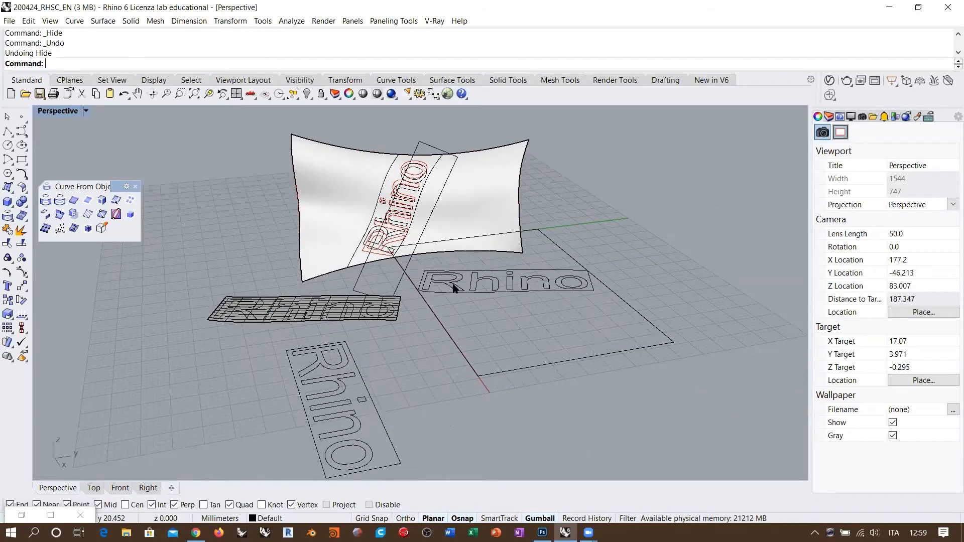
{"action": "right_click_drag", "start_coordinate": [421, 223], "coordinate": [303, 237]}
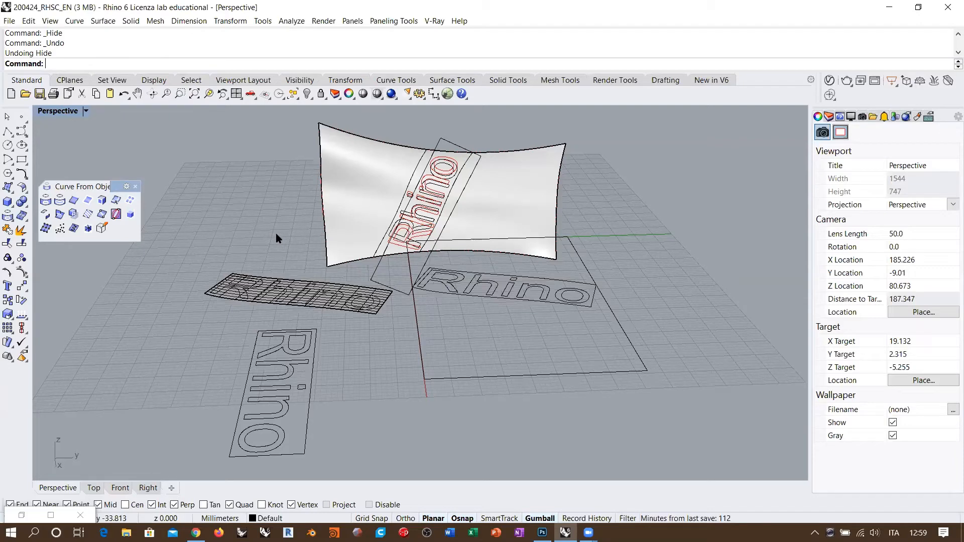
{"action": "left_click", "coordinate": [353, 189]}
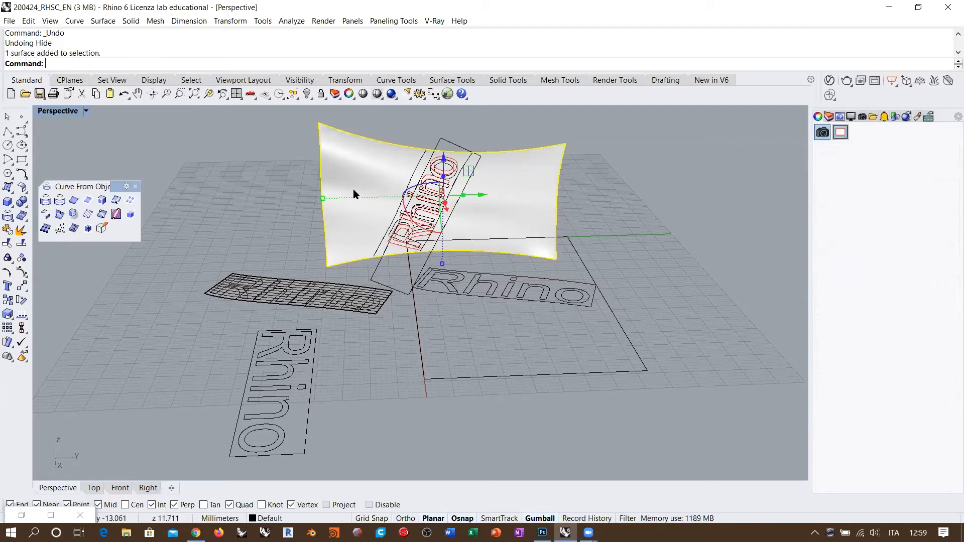
{"action": "left_click", "coordinate": [893, 404]}
{"action": "right_click_drag", "start_coordinate": [442, 221], "coordinate": [406, 223]}
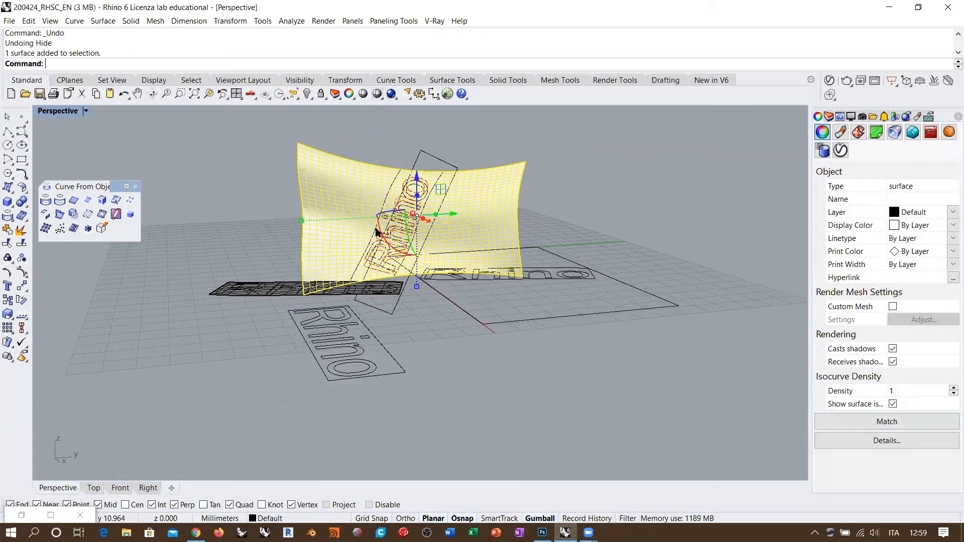
{"action": "key", "text": "Escape"}
Step: Examine the isocurves of the rebuilt large surface against the original and red text curves on it
{"action": "scroll", "coordinate": [375, 232], "scroll_direction": "up", "scroll_amount": 5}
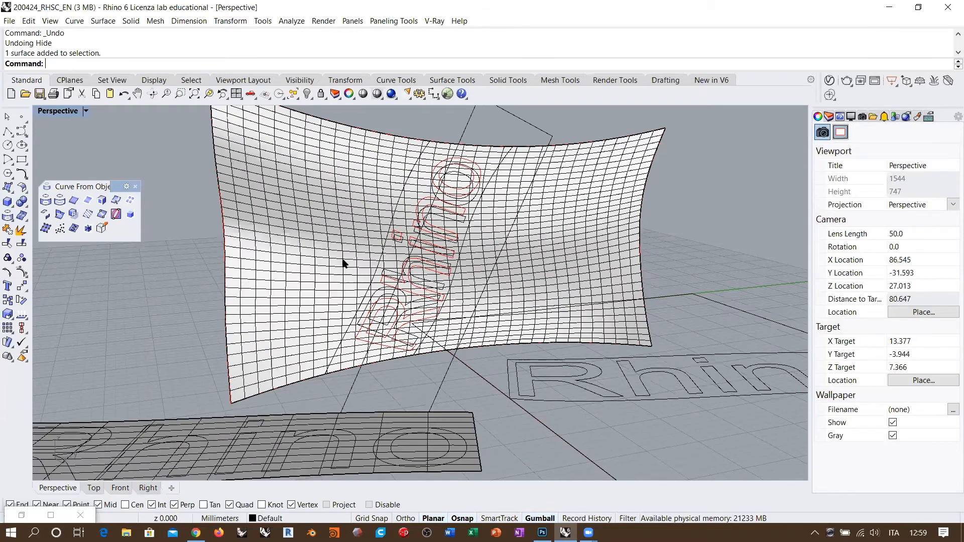
{"action": "scroll", "coordinate": [344, 261], "scroll_direction": "down", "scroll_amount": 2}
{"action": "right_click_drag", "start_coordinate": [356, 285], "coordinate": [387, 279]}
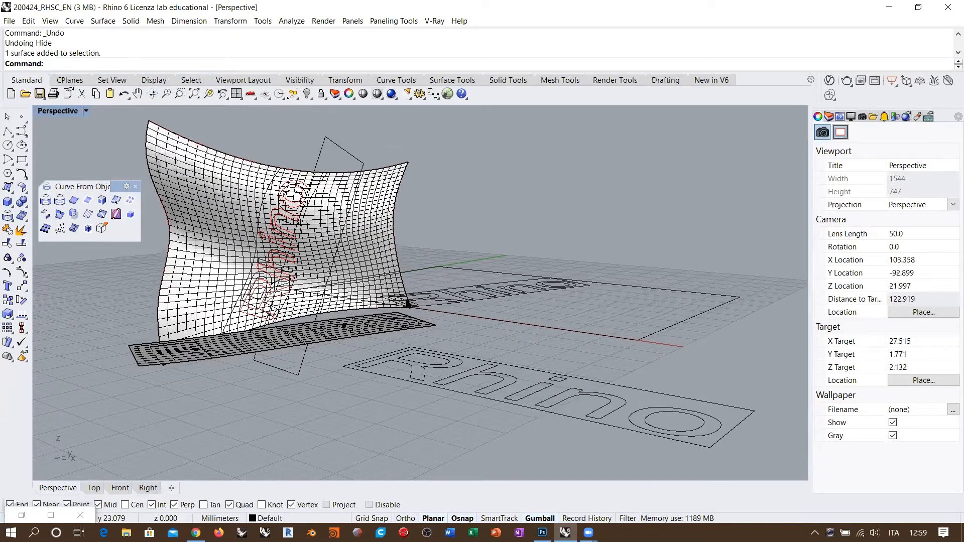
{"action": "scroll", "coordinate": [422, 295], "scroll_direction": "up", "scroll_amount": 1}
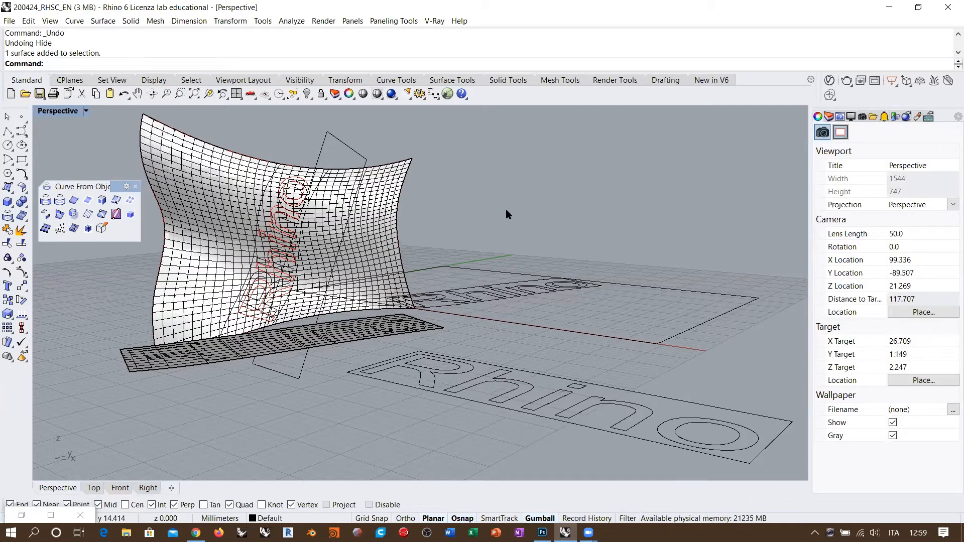
{"action": "right_click_drag", "start_coordinate": [506, 210], "coordinate": [505, 209], "text": "shift"}
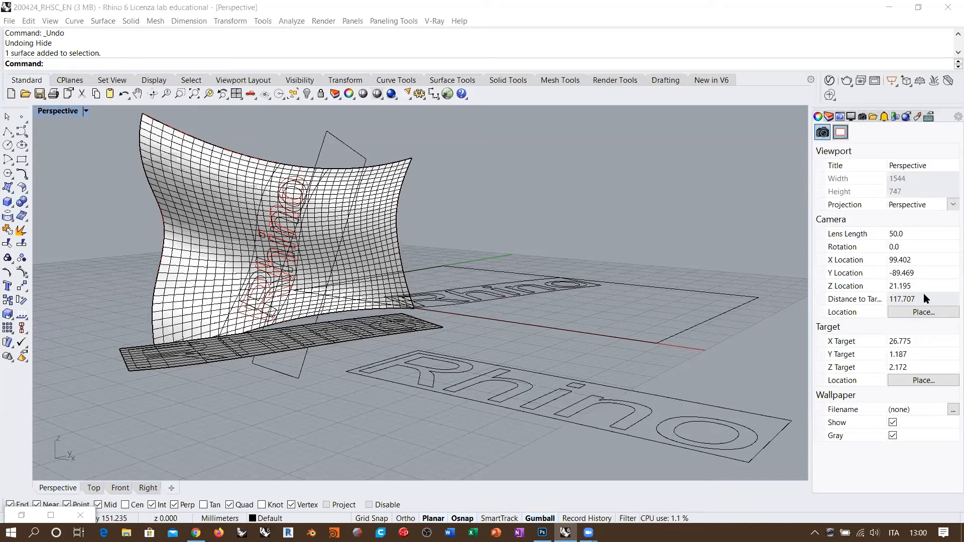
{"action": "right_click_drag", "start_coordinate": [610, 212], "coordinate": [596, 217], "text": "shift"}
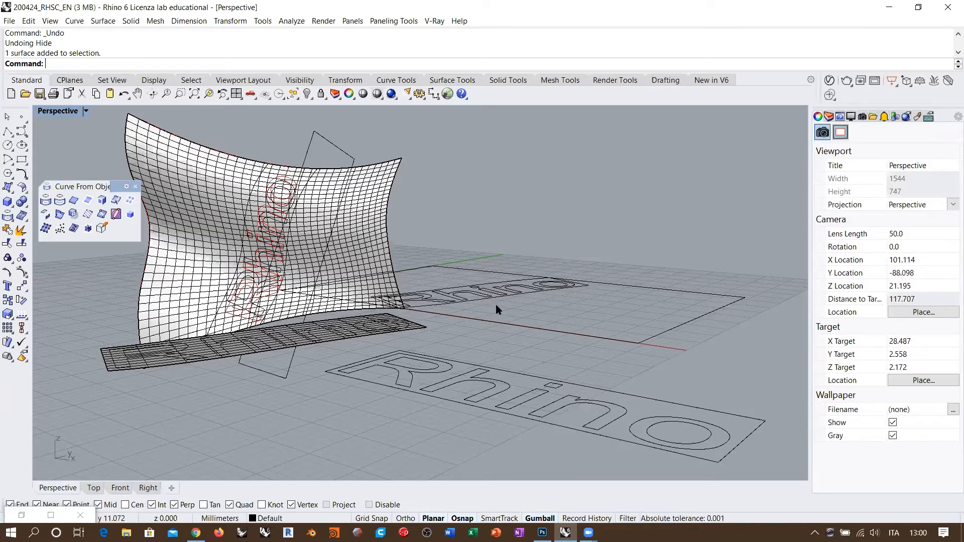
{"action": "left_click", "coordinate": [212, 223]}
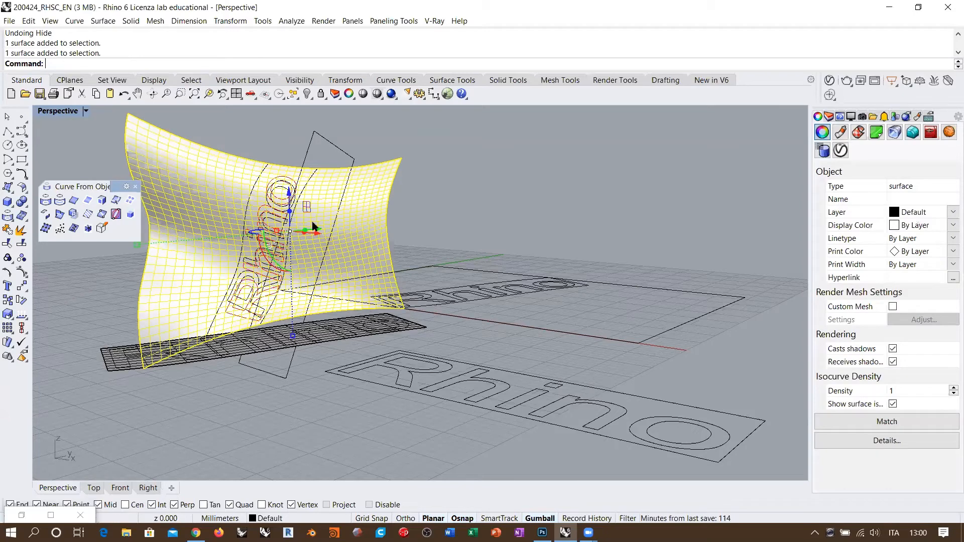
{"action": "left_click", "coordinate": [504, 212]}
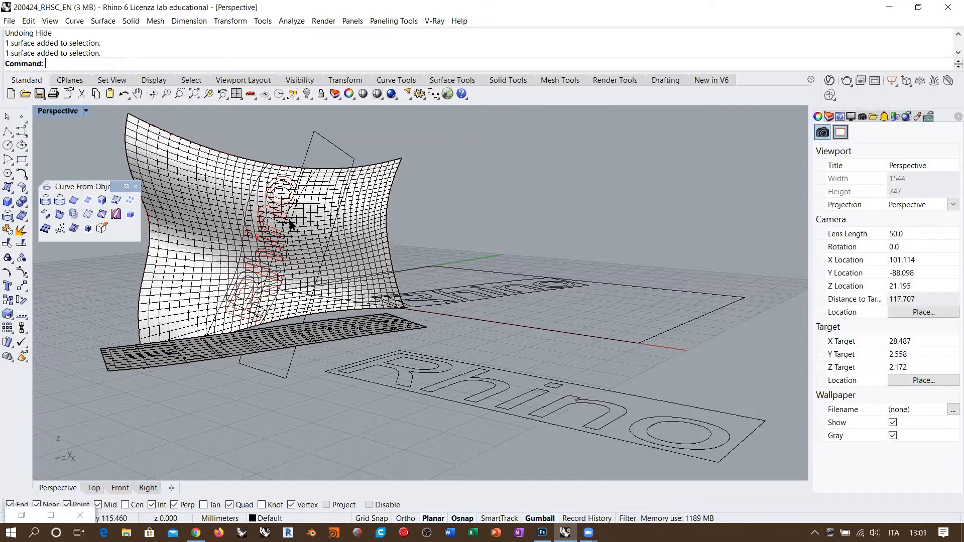
Step: Select the red text group Group09, the flat Rhino text and the curved text in the UV rectangle to compare them
{"action": "left_click", "coordinate": [279, 179]}
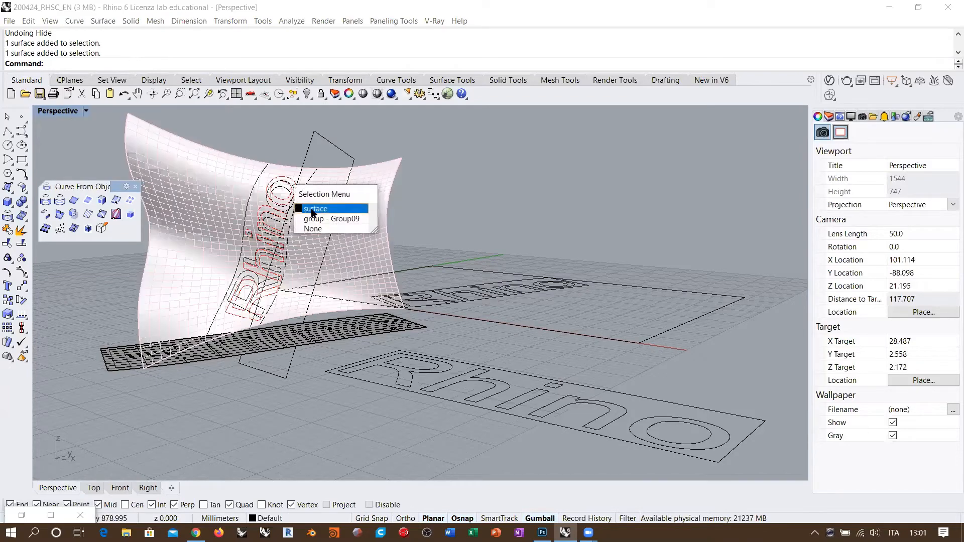
{"action": "left_click", "coordinate": [313, 221]}
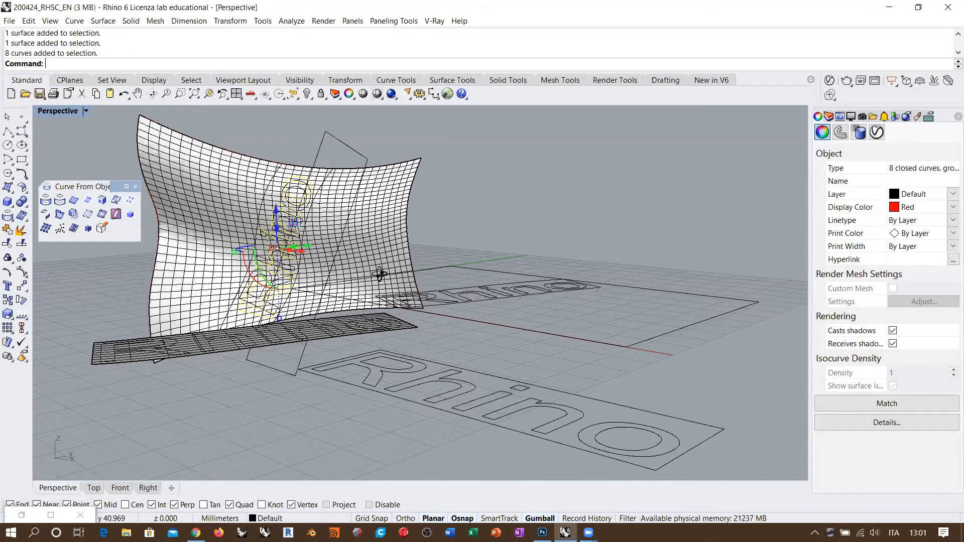
{"action": "mouse_move", "coordinate": [387, 276]}
{"action": "right_mouse_down"}
{"action": "mouse_move", "coordinate": [323, 237]}
{"action": "mouse_move", "coordinate": [393, 266]}
{"action": "right_mouse_up"}
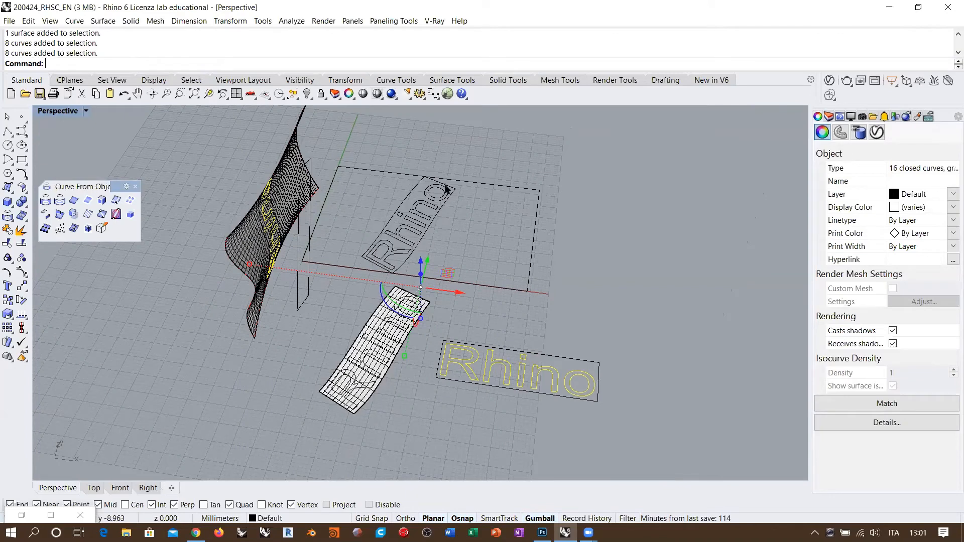
{"action": "left_click", "coordinate": [414, 226], "text": "shift"}
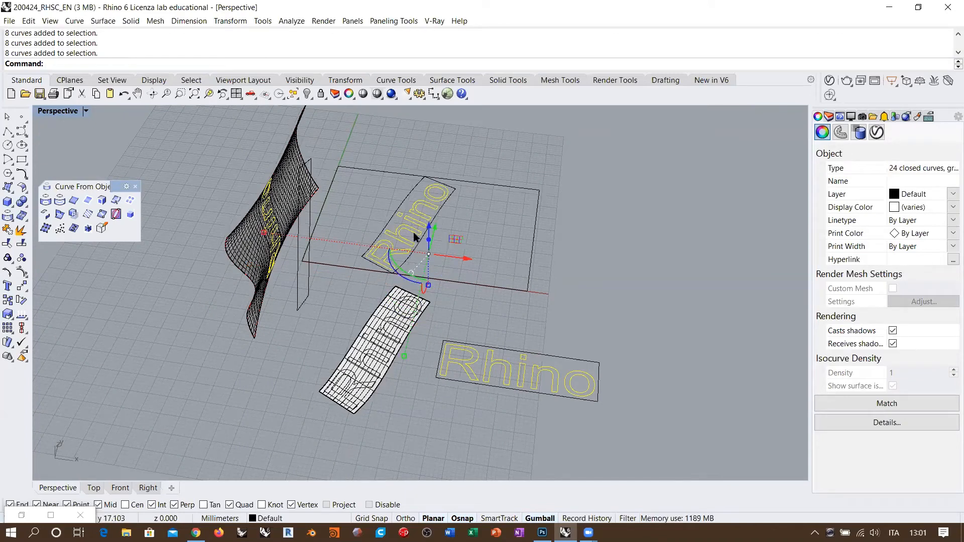
{"action": "right_click_drag", "start_coordinate": [450, 267], "coordinate": [394, 238]}
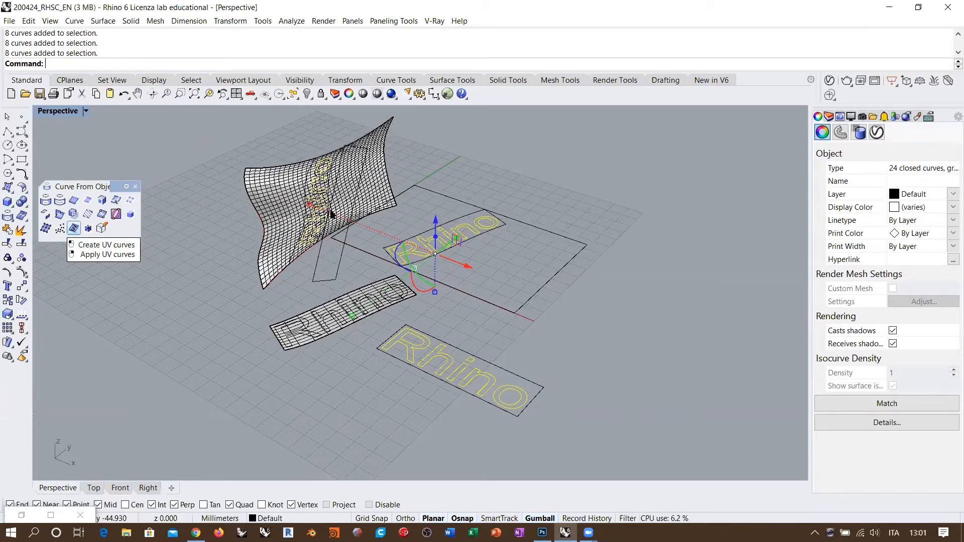
{"action": "mouse_move", "coordinate": [373, 234]}
{"action": "right_mouse_down"}
{"action": "mouse_move", "coordinate": [387, 241]}
{"action": "mouse_move", "coordinate": [386, 232]}
{"action": "right_mouse_up"}
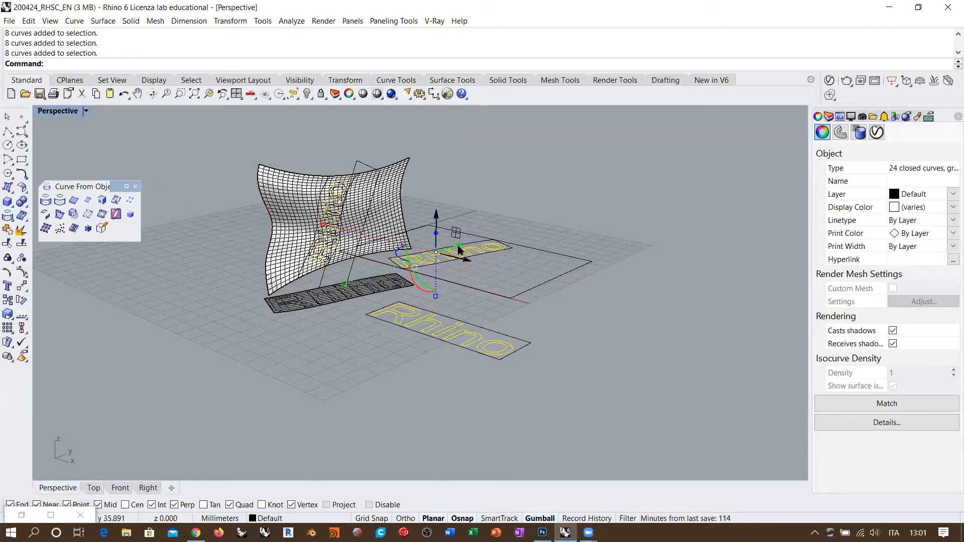
{"action": "key", "text": "Escape"}
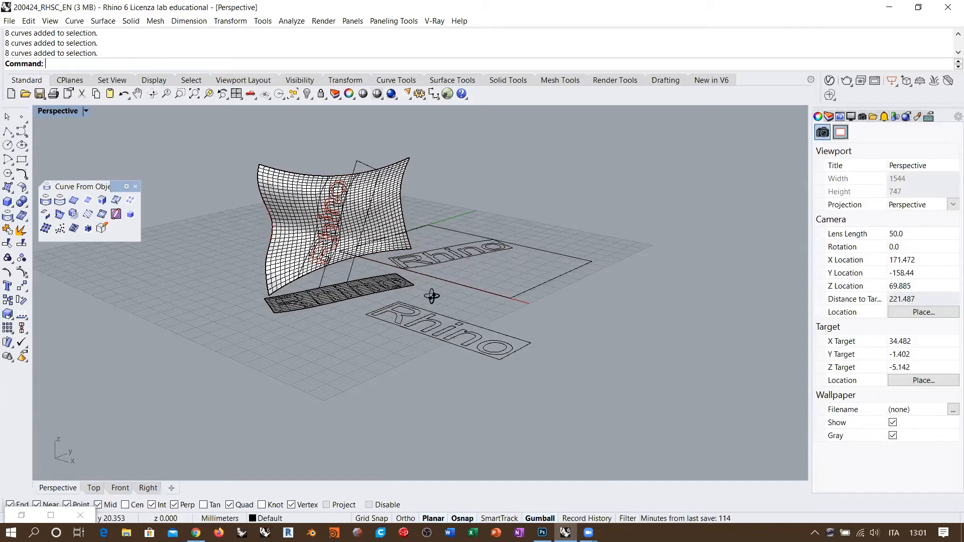
Step: Copy the rebuilt large surface and its red Rhino text to the clipboard
{"action": "right_click_drag", "start_coordinate": [388, 281], "coordinate": [358, 217]}
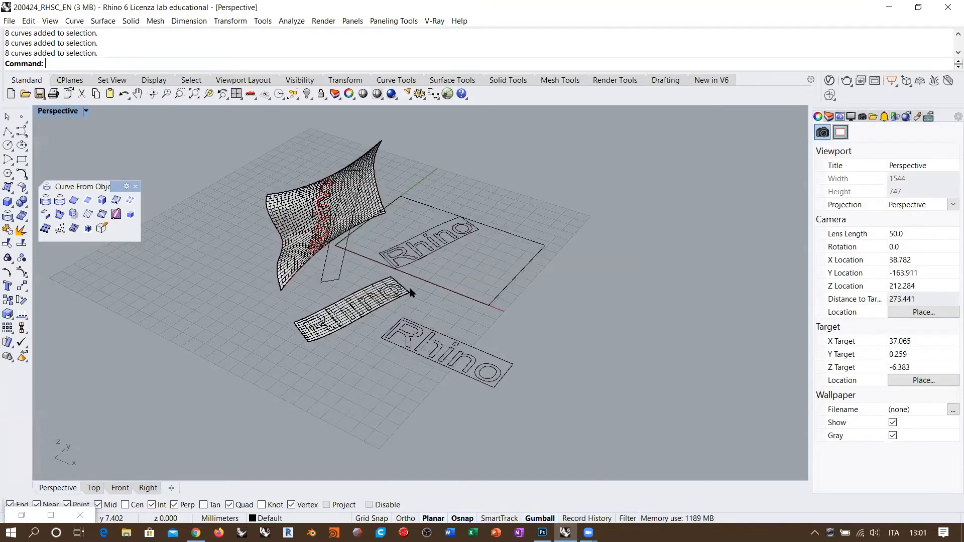
{"action": "right_click_drag", "start_coordinate": [413, 292], "coordinate": [424, 270]}
{"action": "scroll", "coordinate": [432, 273], "scroll_direction": "up", "scroll_amount": 6}
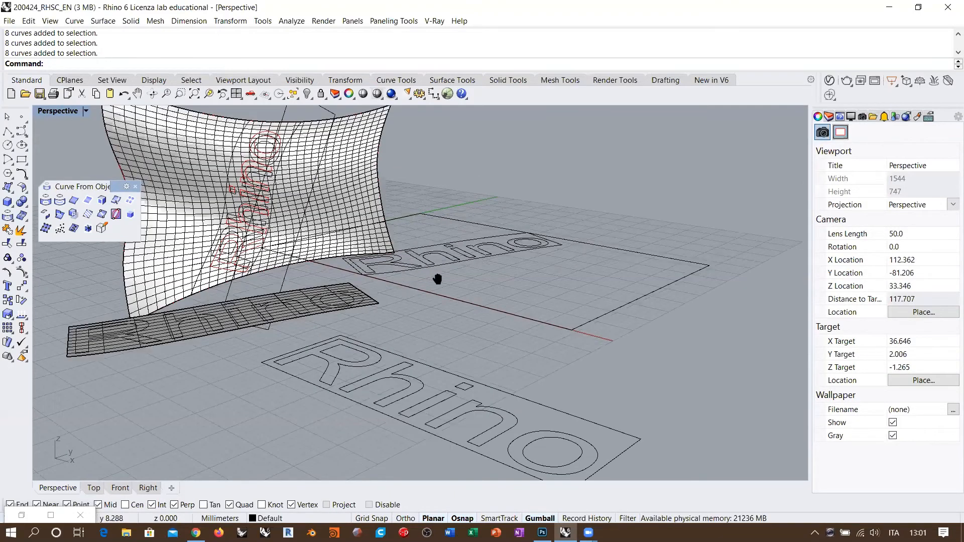
{"action": "scroll", "coordinate": [459, 284], "scroll_direction": "down", "scroll_amount": 4}
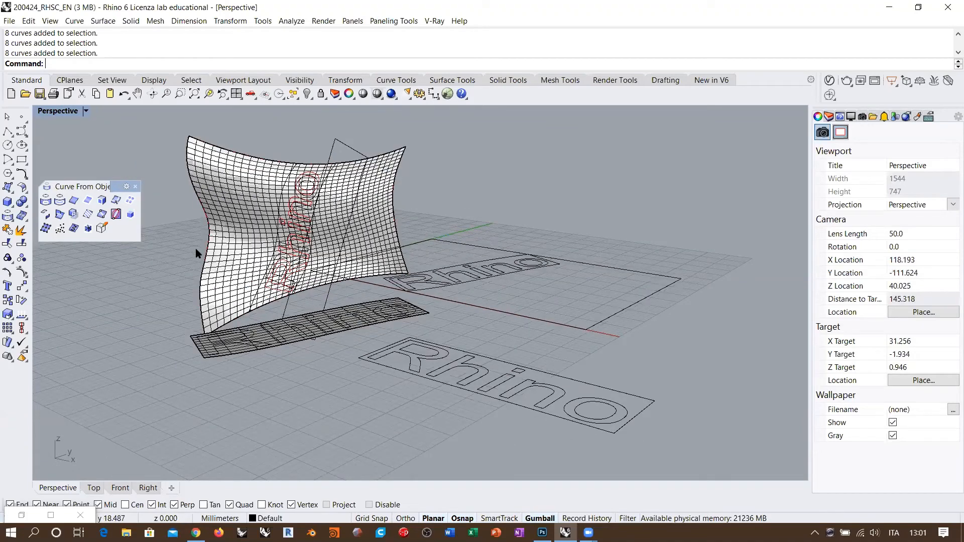
{"action": "right_click_drag", "start_coordinate": [342, 297], "coordinate": [344, 294], "text": "shift"}
{"action": "right_click_drag", "start_coordinate": [335, 227], "coordinate": [256, 227]}
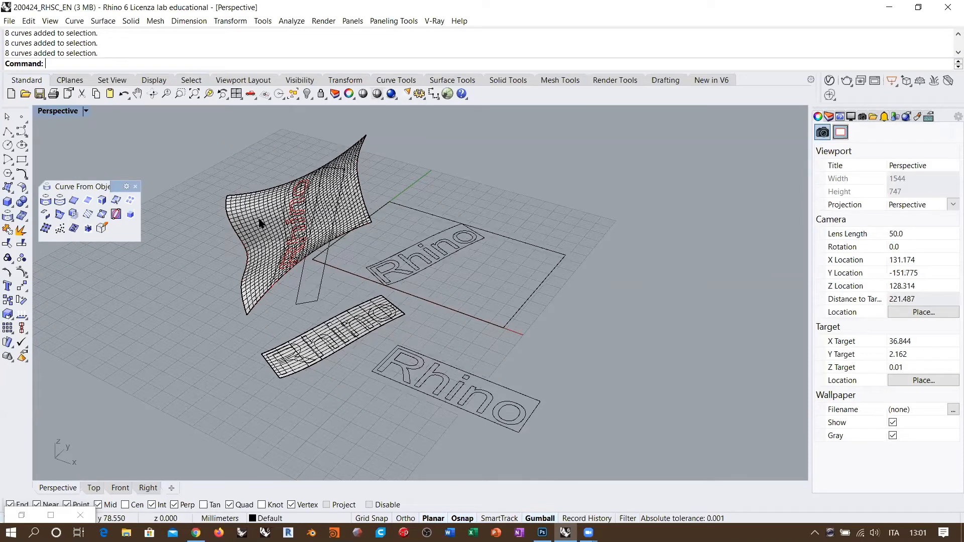
{"action": "left_click", "coordinate": [291, 214]}
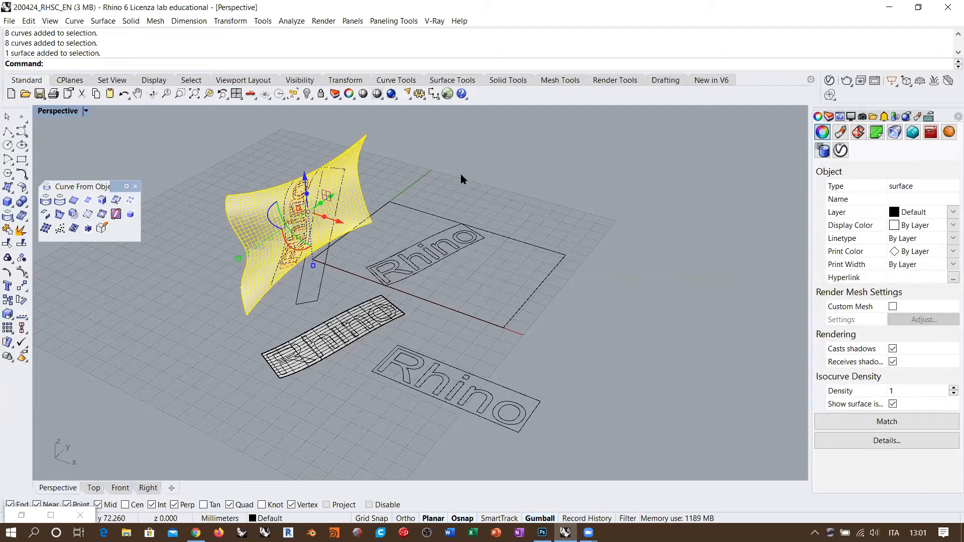
{"action": "scroll", "coordinate": [309, 198], "scroll_direction": "up", "scroll_amount": 2}
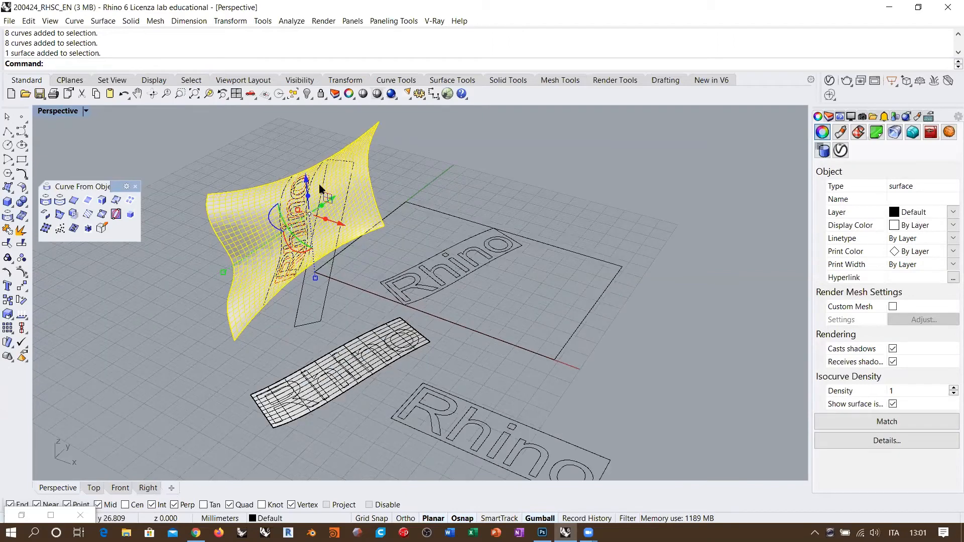
{"action": "scroll", "coordinate": [320, 189], "scroll_direction": "up", "scroll_amount": 6}
{"action": "left_click", "coordinate": [359, 215], "text": "shift"}
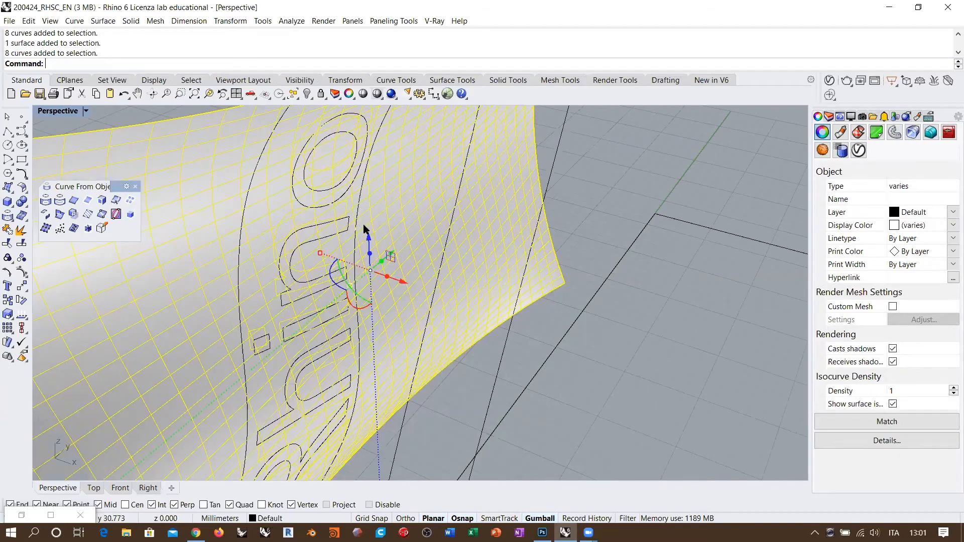
{"action": "key", "text": "ctrl+c"}
Step: Undo back through the curve application and the rebuild of the large surface, and paste the copied rebuilt surface and red text
{"action": "key", "text": "ctrl+z"}
{"action": "scroll", "coordinate": [259, 236], "scroll_direction": "down", "scroll_amount": 5}
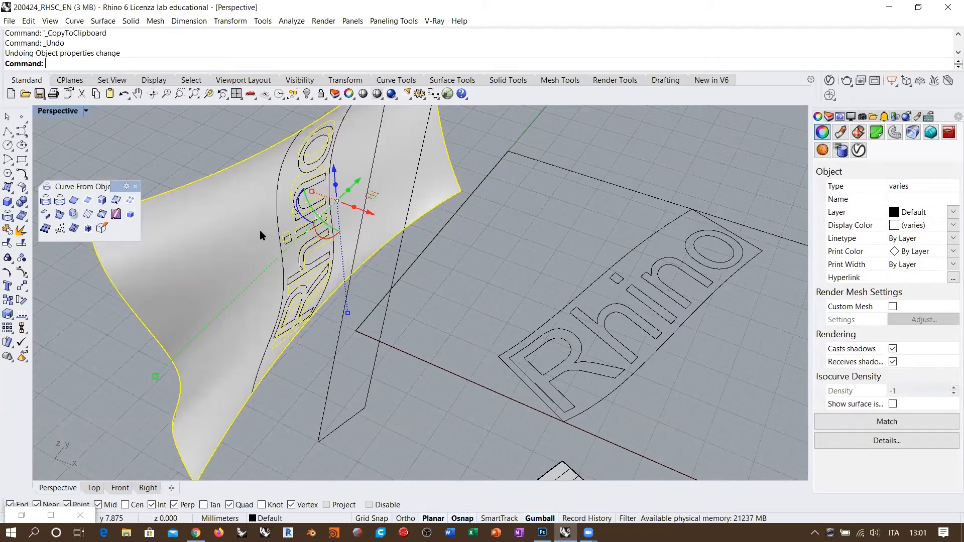
{"action": "key", "text": "ctrl+z"}
{"action": "scroll", "coordinate": [260, 230], "scroll_direction": "down", "scroll_amount": 3}
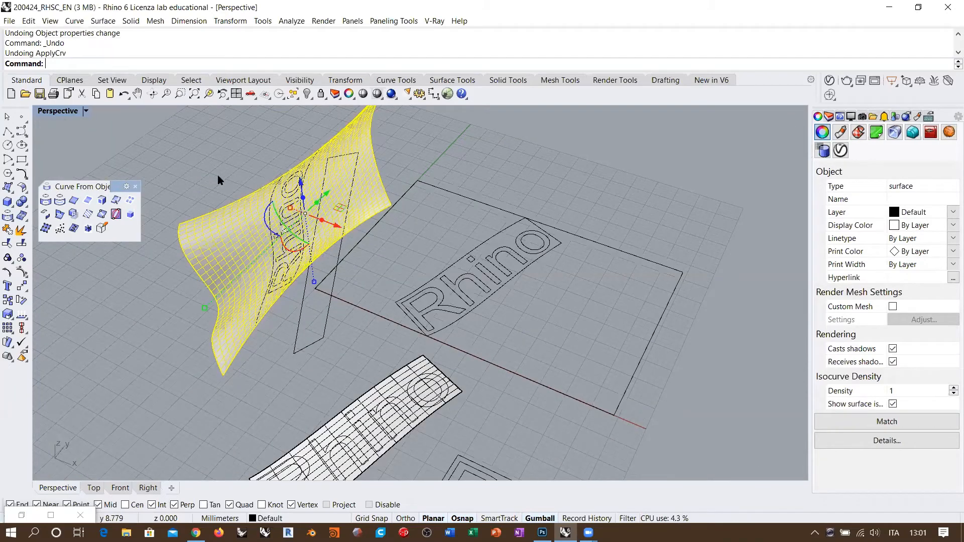
{"action": "key", "text": "ctrl+z"}
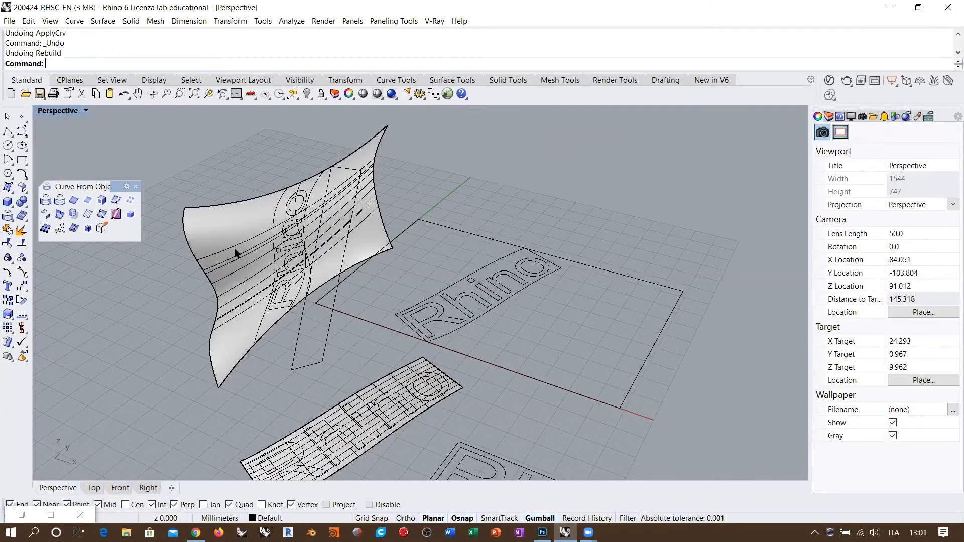
{"action": "right_click_drag", "start_coordinate": [249, 246], "coordinate": [249, 244]}
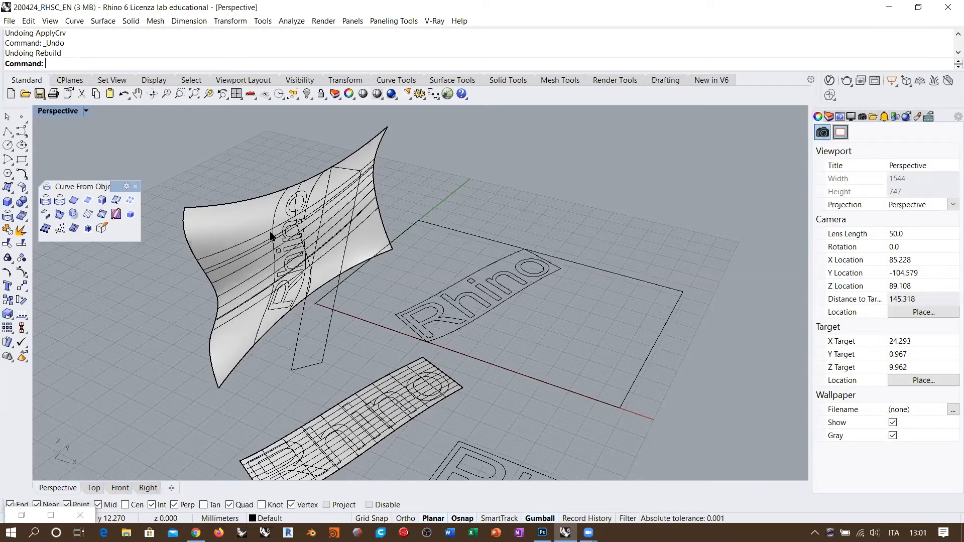
{"action": "key", "text": "ctrl+v"}
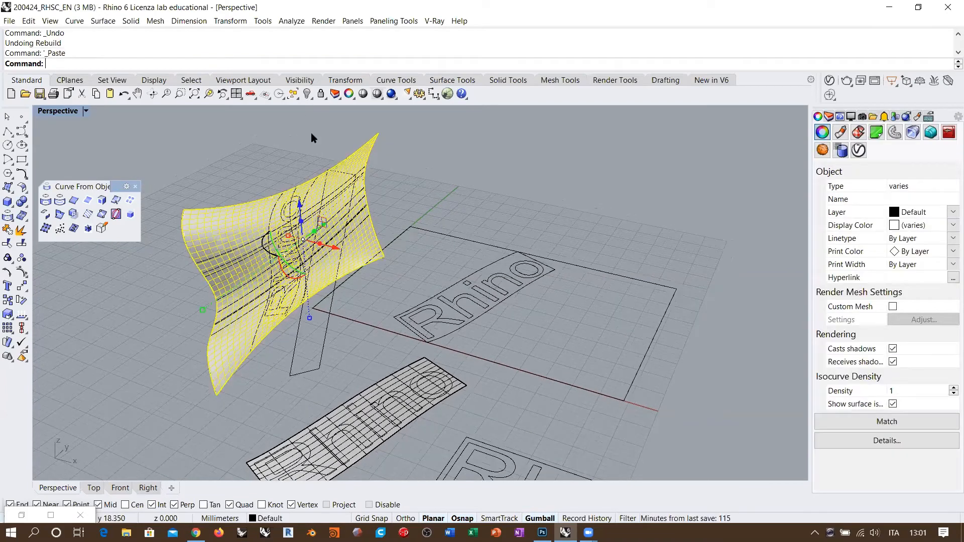
{"action": "key", "text": "ctrl+h"}
{"action": "left_click", "coordinate": [239, 232]}
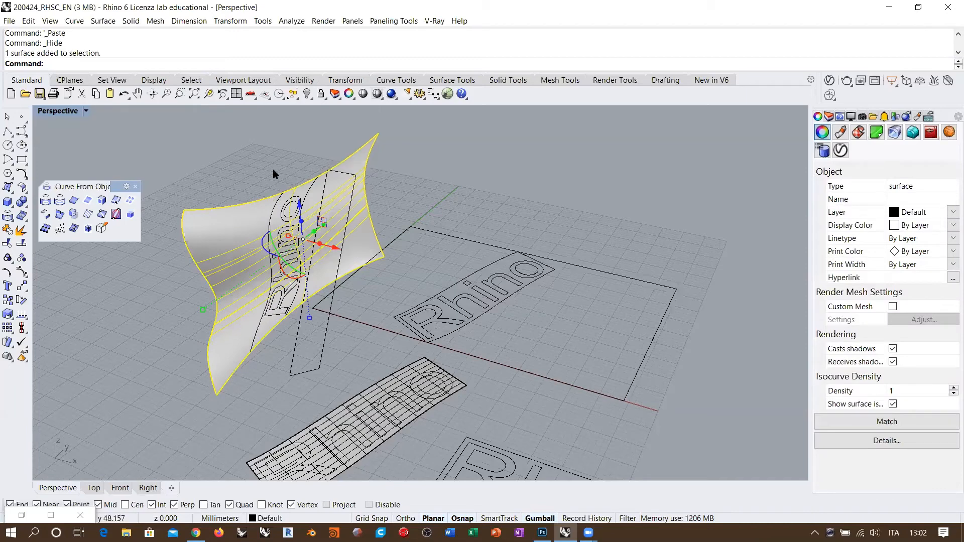
{"action": "key", "text": "ctrl+z"}
{"action": "key", "text": "ctrl+z"}
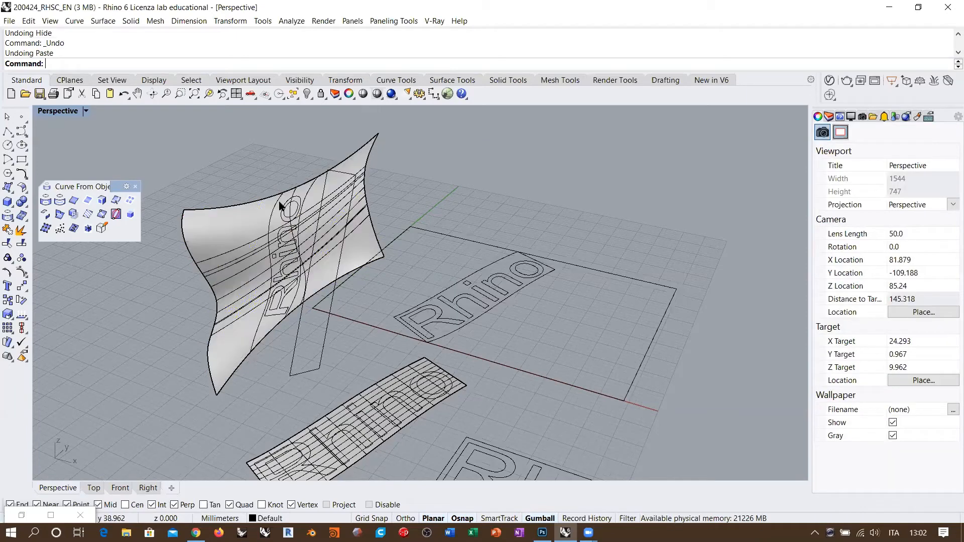
Step: Paste the rebuilt surface and red text, group them with everything except the original large surface, and hide the group
{"action": "key", "text": "ctrl+v"}
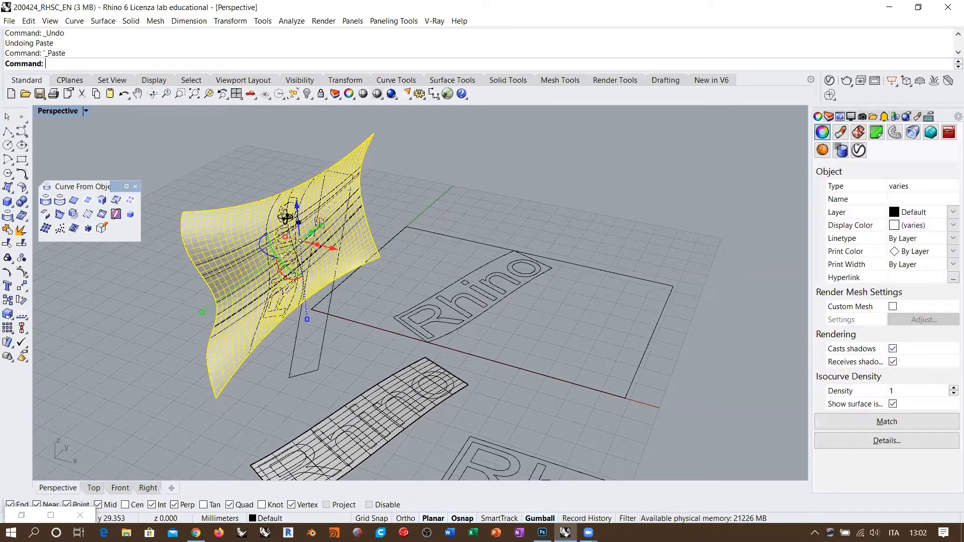
{"action": "scroll", "coordinate": [283, 200], "scroll_direction": "up", "scroll_amount": 5}
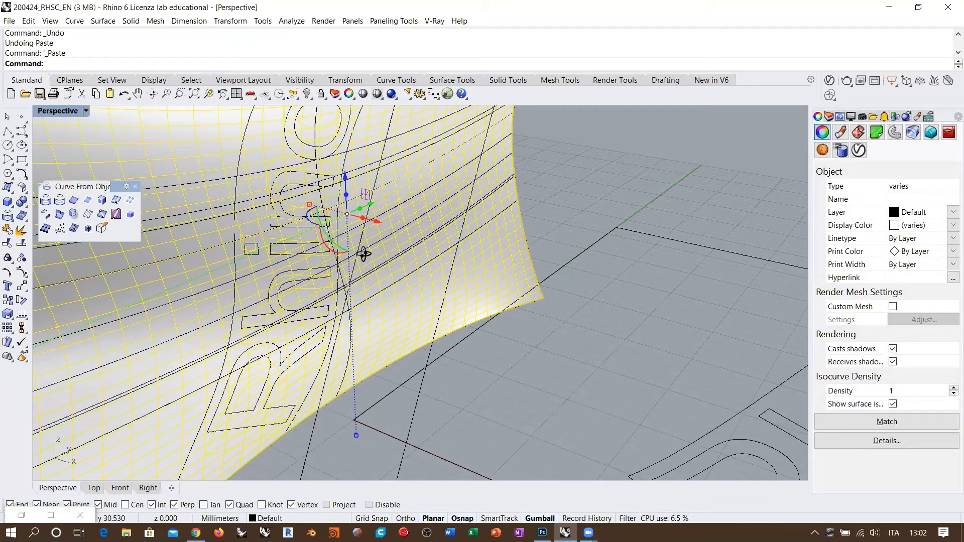
{"action": "scroll", "coordinate": [364, 254], "scroll_direction": "down", "scroll_amount": 5}
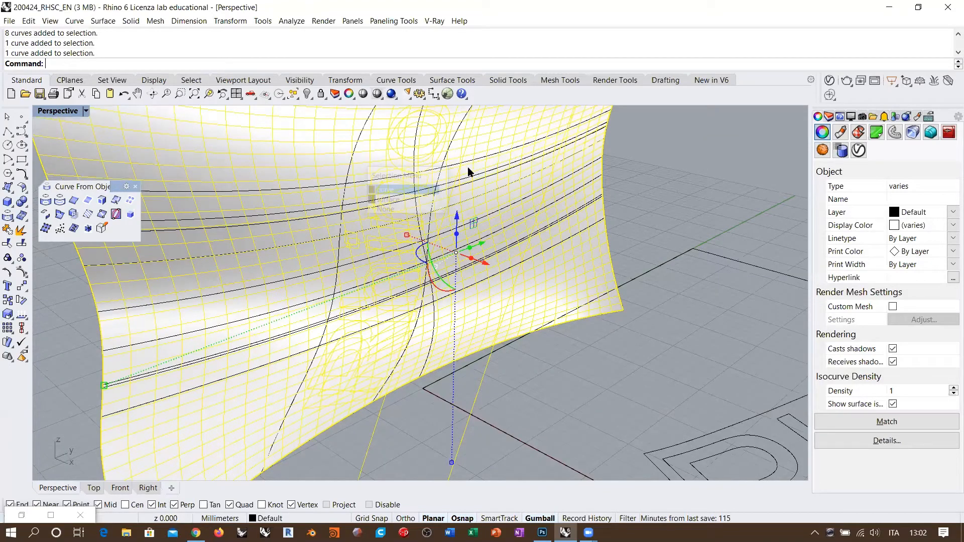
{"action": "scroll", "coordinate": [311, 209], "scroll_direction": "down", "scroll_amount": 8}
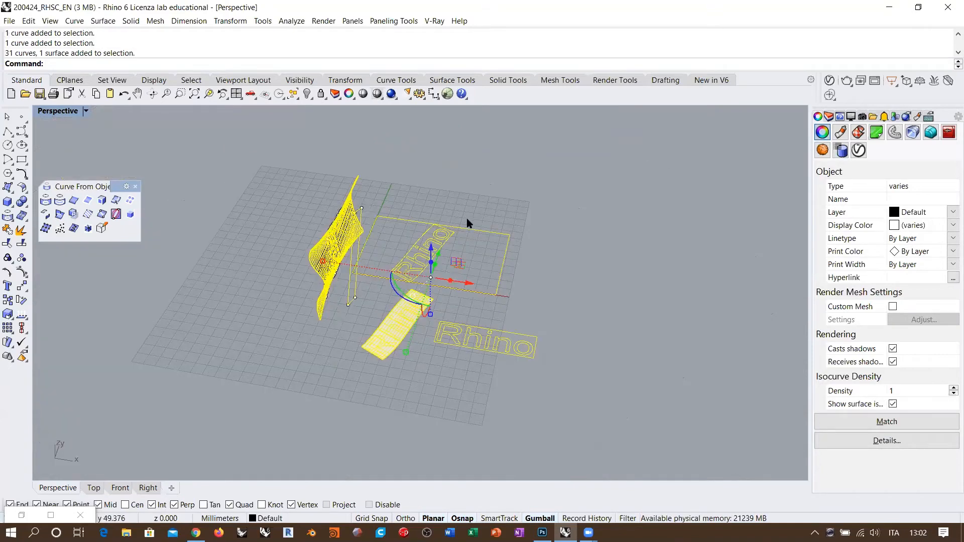
{"action": "key", "text": "ctrl+g"}
{"action": "left_click", "coordinate": [307, 94]}
Step: Create the UV curves of the original large surface on the construction plane
{"action": "right_click_drag", "start_coordinate": [385, 242], "coordinate": [366, 251]}
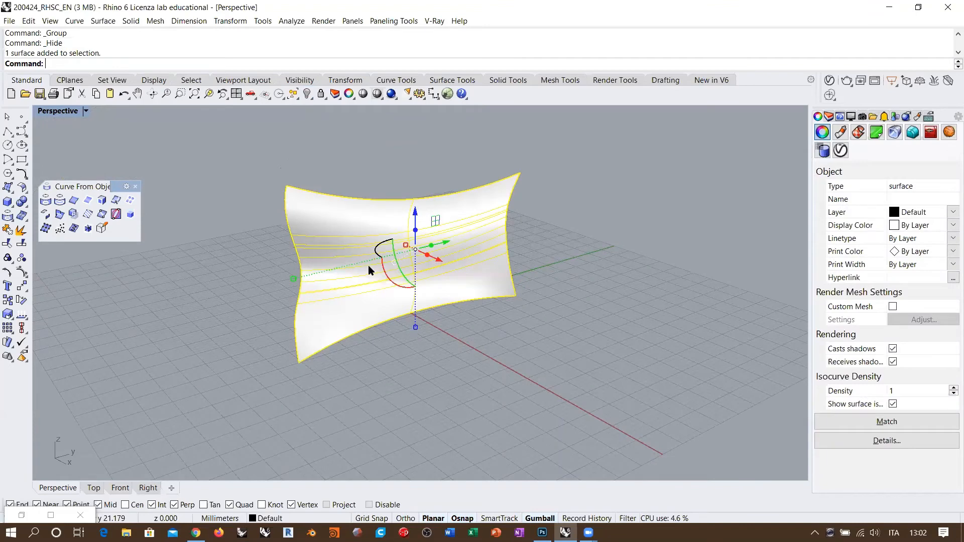
{"action": "right_click_drag", "start_coordinate": [368, 265], "coordinate": [391, 286]}
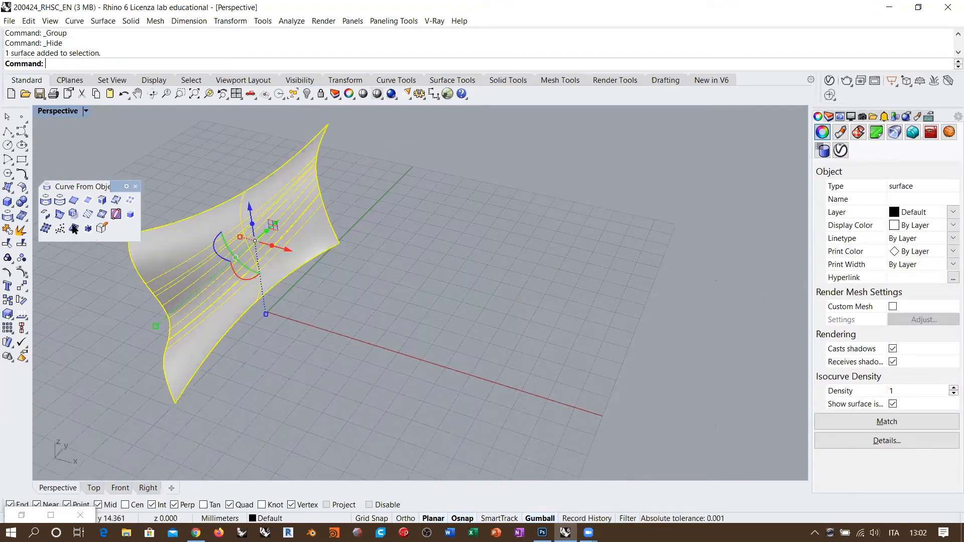
{"action": "left_click", "coordinate": [74, 228]}
{"action": "left_click", "coordinate": [409, 244]}
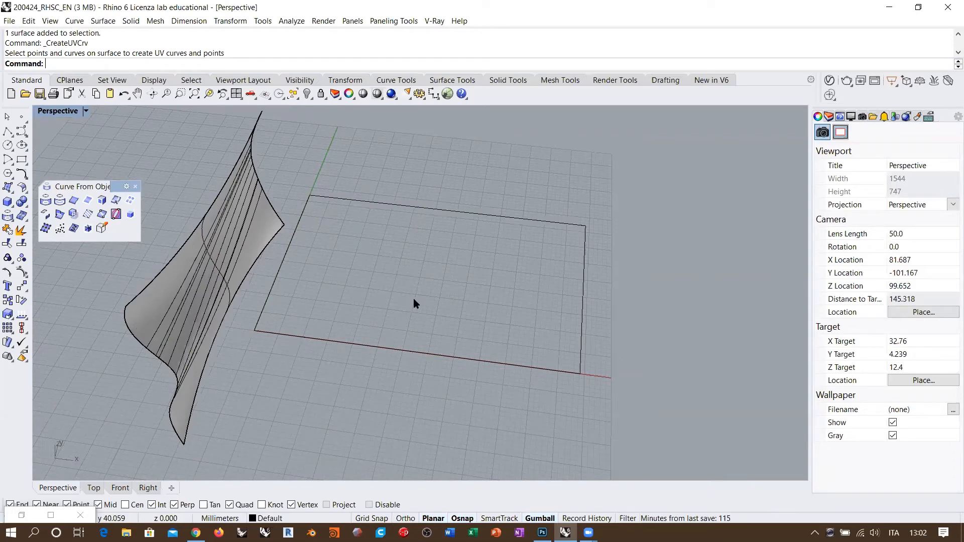
{"action": "right_click_drag", "start_coordinate": [403, 263], "coordinate": [373, 238]}
{"action": "scroll", "coordinate": [373, 237], "scroll_direction": "up", "scroll_amount": 2}
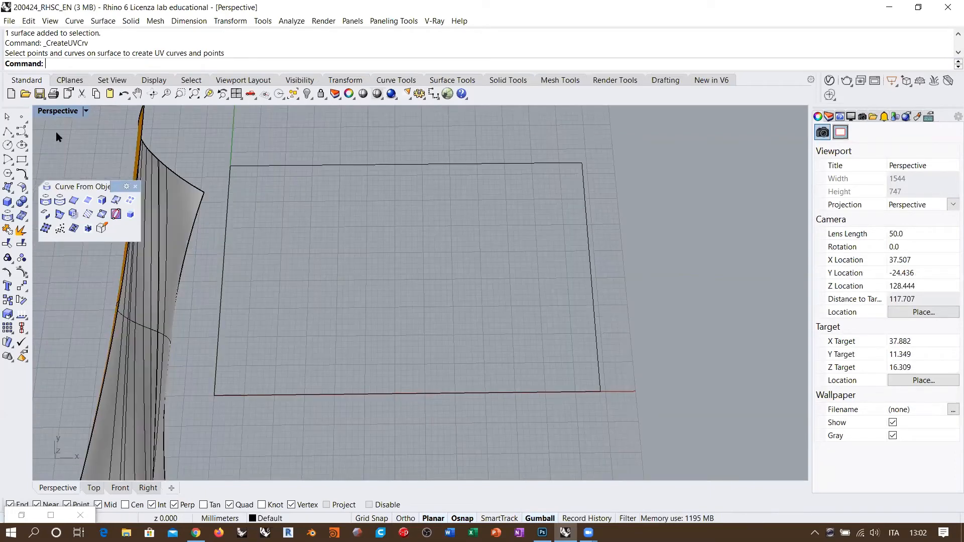
Step: Explode the UV rectangle into separate edges in the Top view
{"action": "left_click", "coordinate": [92, 489]}
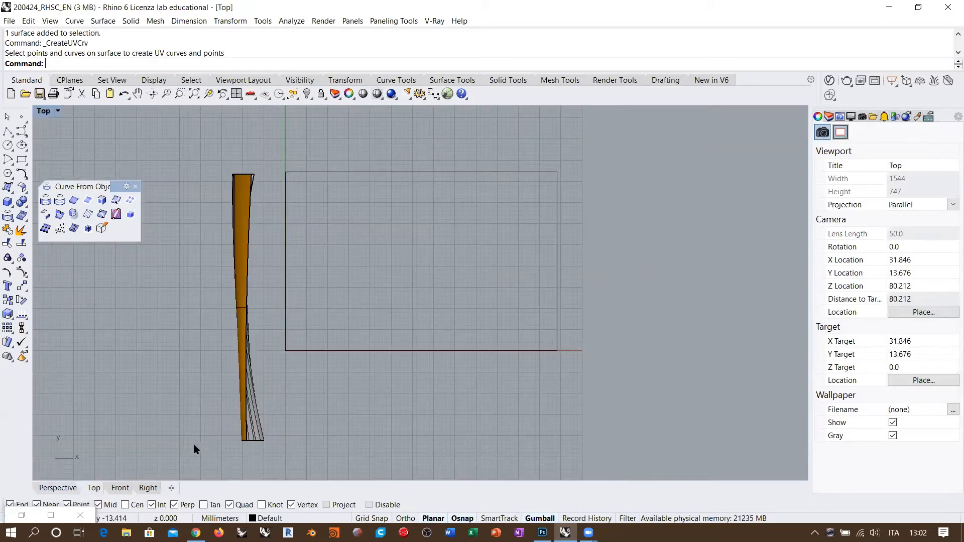
{"action": "right_click_drag", "start_coordinate": [427, 263], "coordinate": [408, 275]}
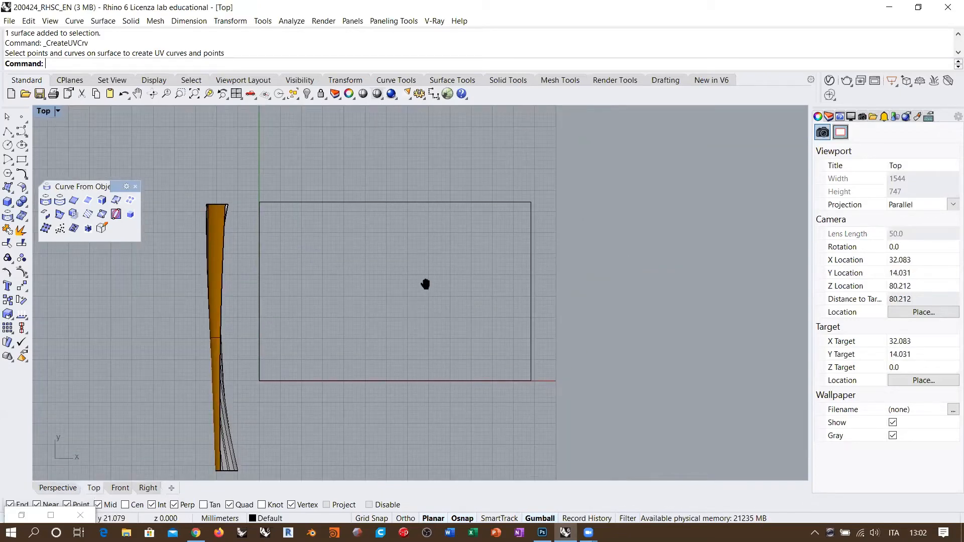
{"action": "scroll", "coordinate": [423, 281], "scroll_direction": "up", "scroll_amount": 2}
{"action": "right_click_drag", "start_coordinate": [367, 180], "coordinate": [387, 188]}
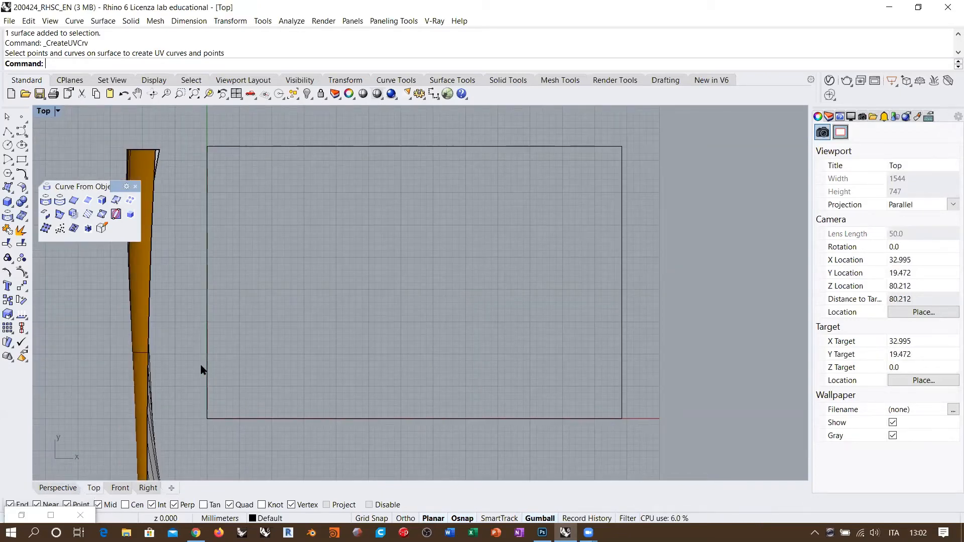
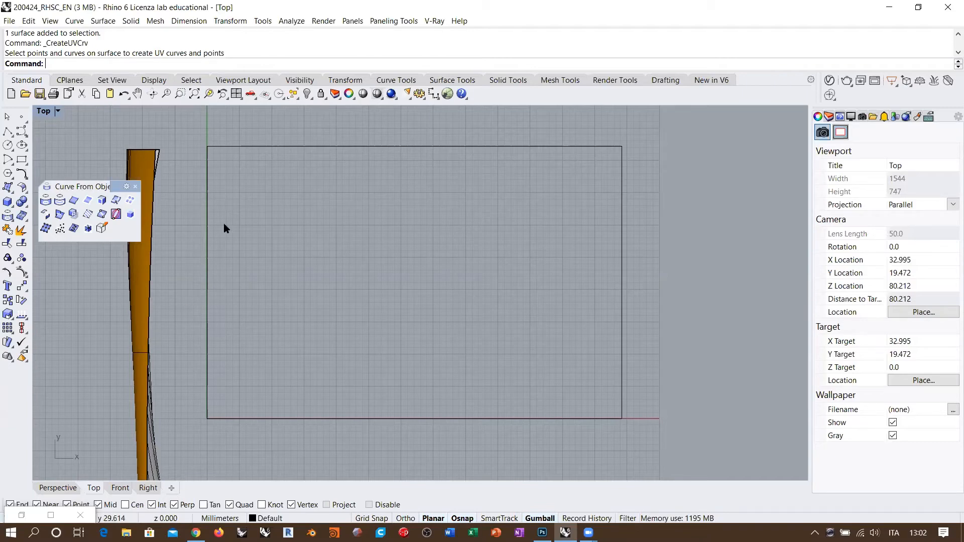
{"action": "left_click", "coordinate": [208, 234]}
{"action": "left_click", "coordinate": [21, 229]}
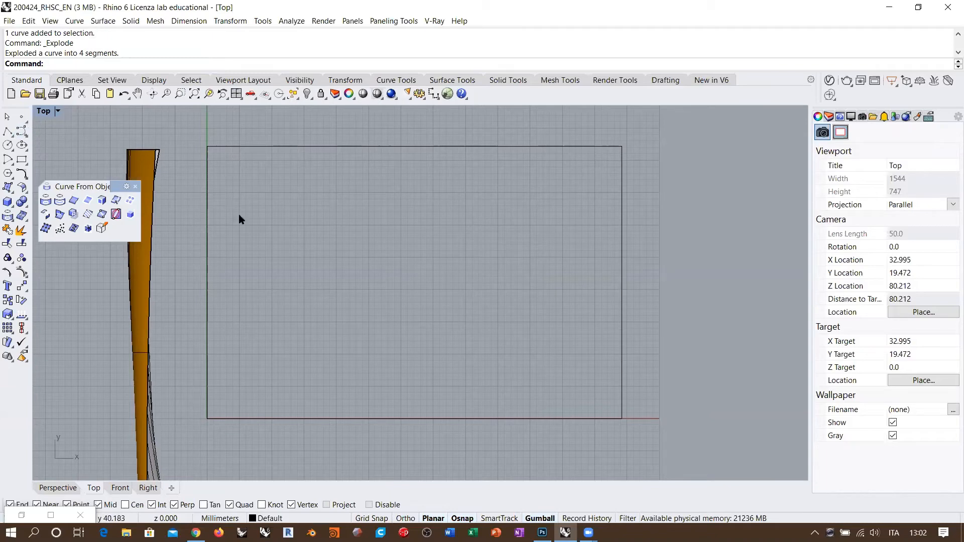
Step: Divide the bottom edge of the UV rectangle into 12 segments with points
{"action": "left_click", "coordinate": [21, 118]}
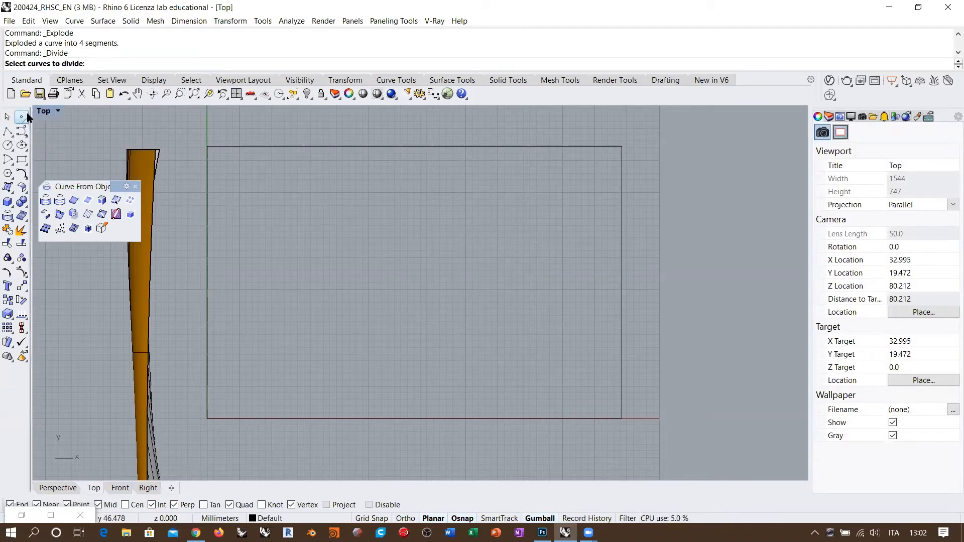
{"action": "left_click", "coordinate": [22, 118]}
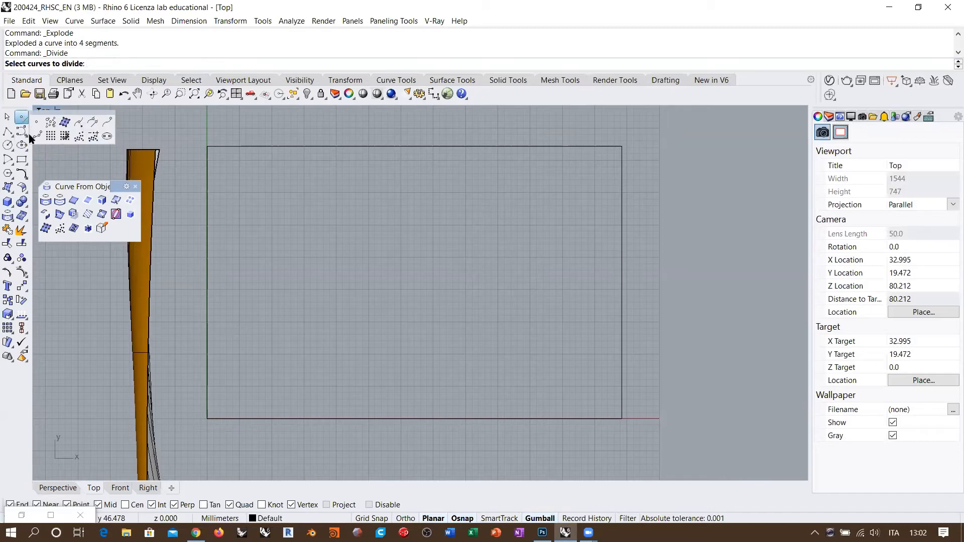
{"action": "left_click", "coordinate": [39, 136]}
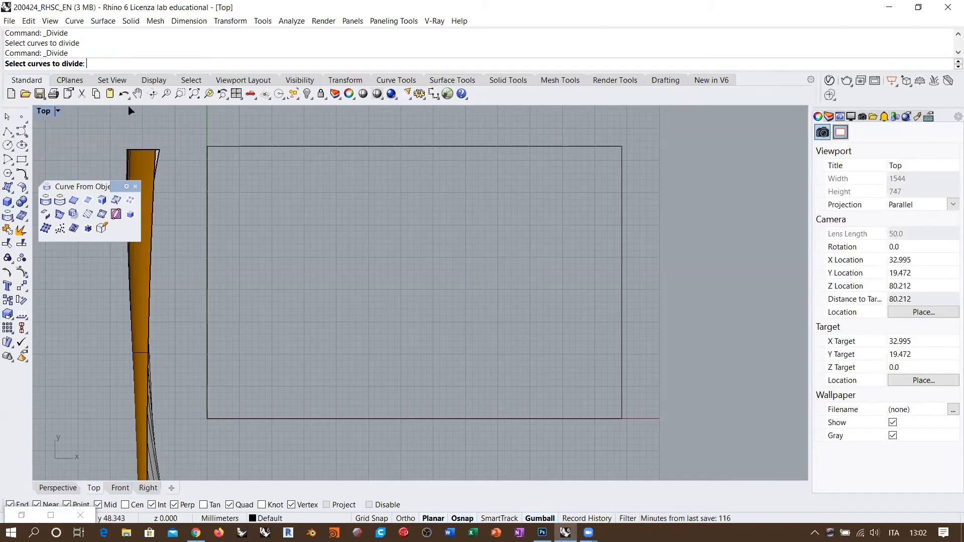
{"action": "left_click", "coordinate": [300, 419]}
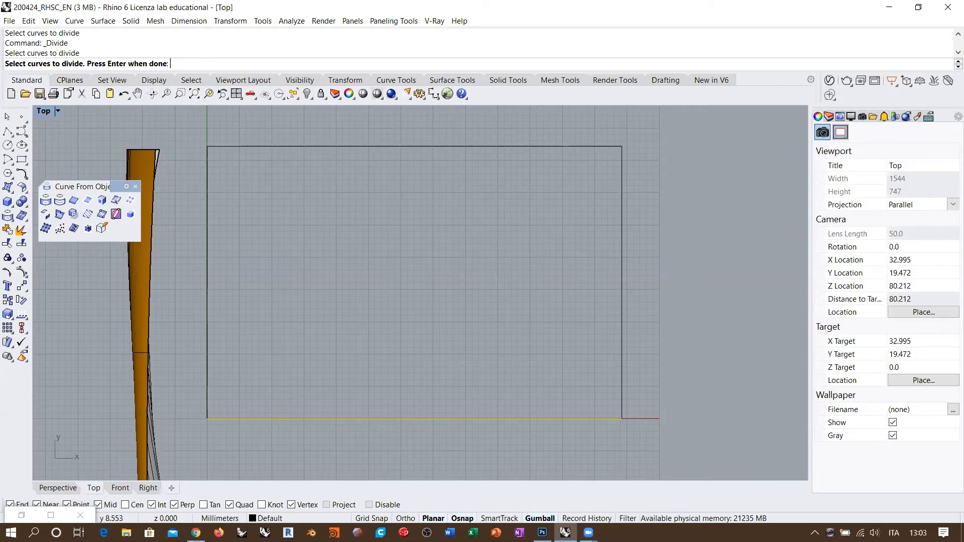
{"action": "type", "text": "12"}
{"action": "key", "text": "Return"}
{"action": "key", "text": "Return"}
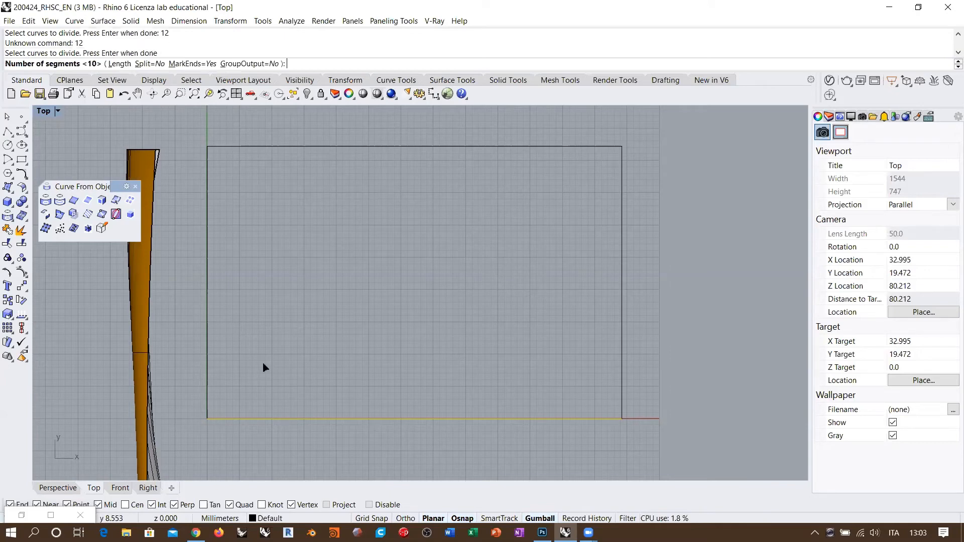
{"action": "type", "text": "12"}
{"action": "key", "text": "Return"}
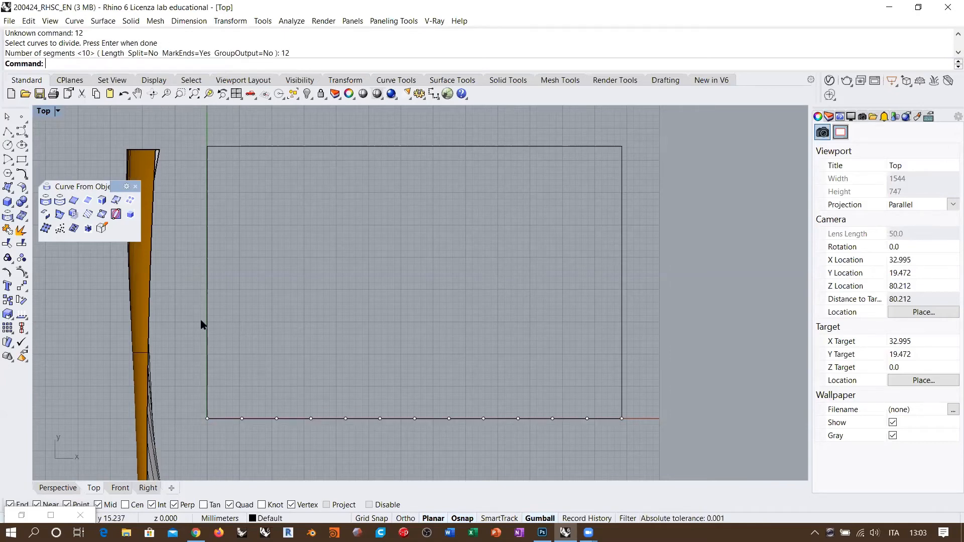
Step: Divide the left edge of the UV rectangle into 8 segments with points
{"action": "left_click_drag", "start_coordinate": [181, 347], "coordinate": [181, 346]}
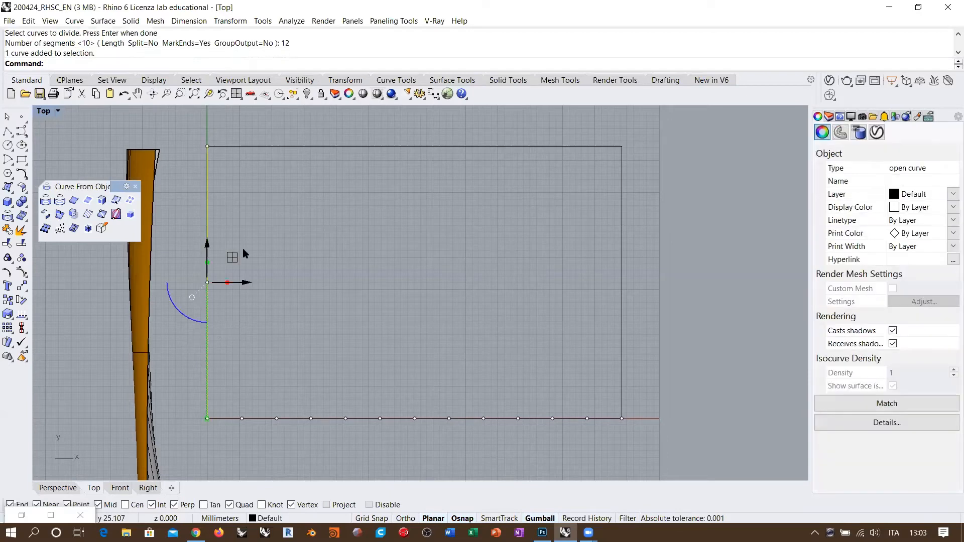
{"action": "right_click", "coordinate": [303, 274]}
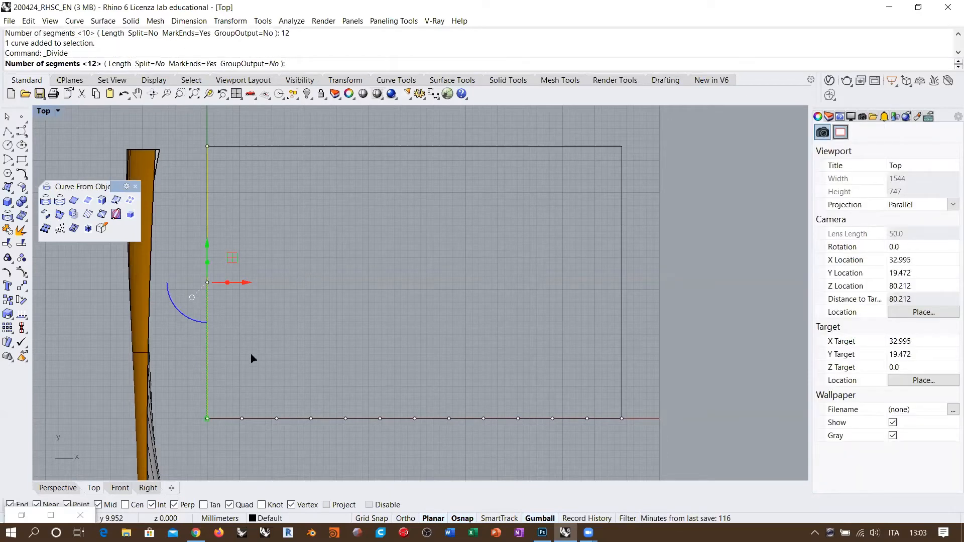
{"action": "type", "text": "8"}
{"action": "key", "text": "Return"}
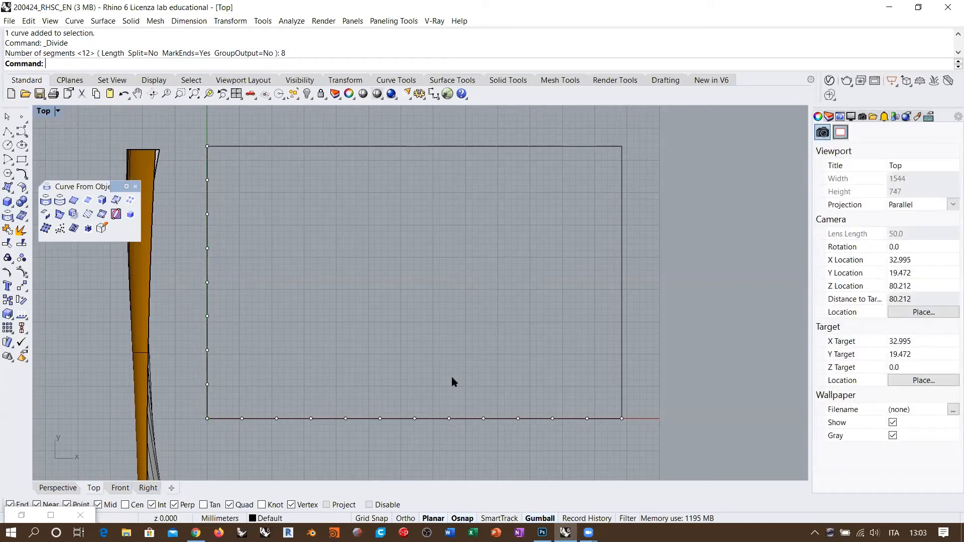
Step: Draw a one-cell rectangle at the UV layout's lower-left corner, between the first division points of the left and bottom edges
{"action": "left_click", "coordinate": [22, 161]}
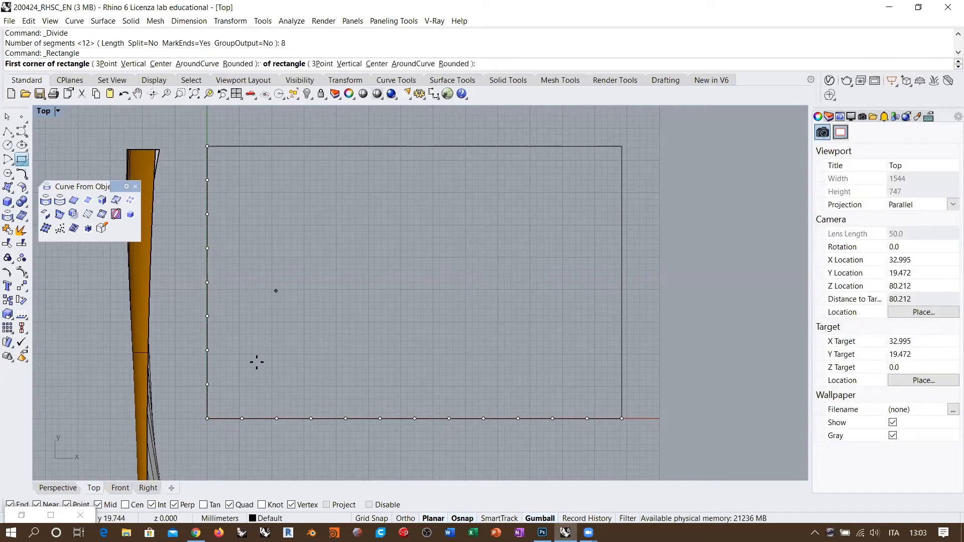
{"action": "left_click", "coordinate": [208, 384]}
{"action": "left_click", "coordinate": [241, 418]}
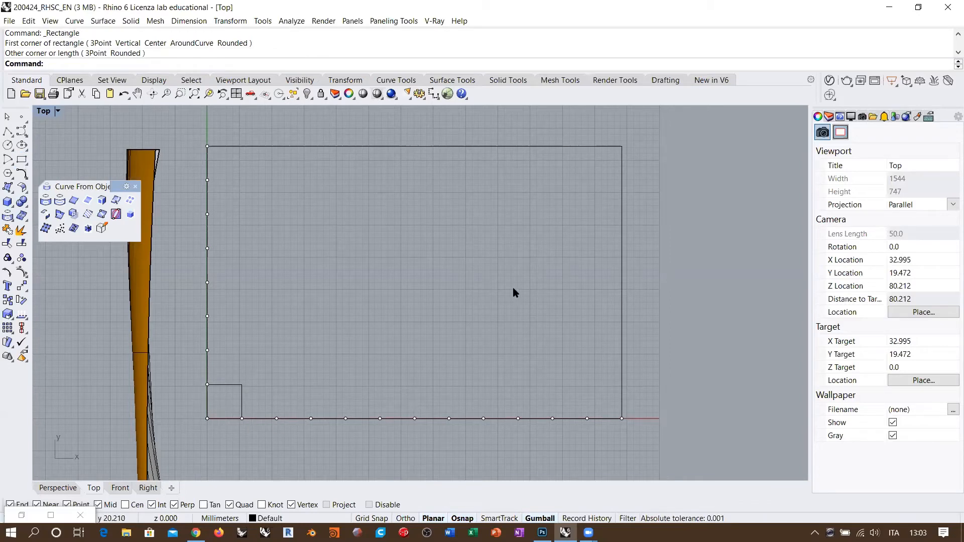
Step: Delete the division points along the bottom and left edges of the UV rectangle
{"action": "right_click_drag", "start_coordinate": [237, 413], "coordinate": [254, 385]}
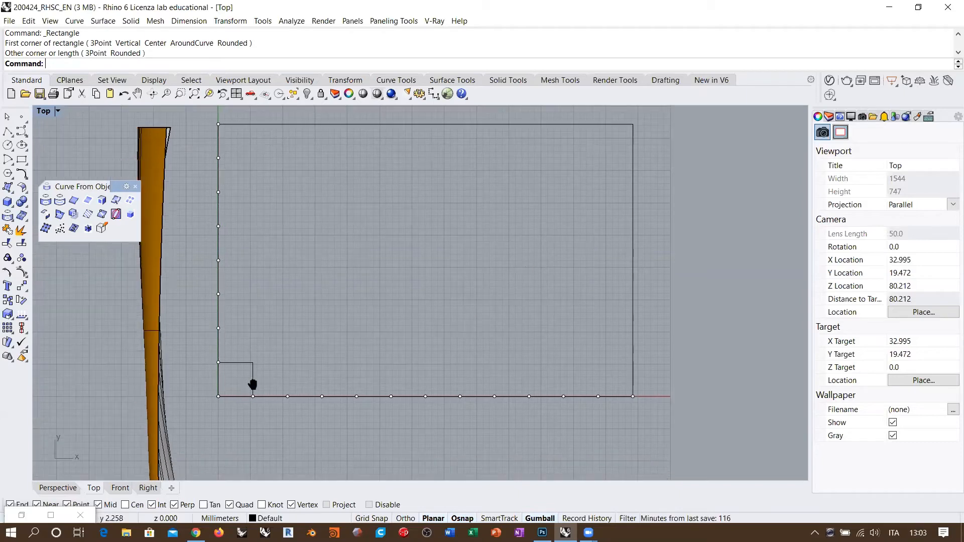
{"action": "left_click_drag", "start_coordinate": [207, 407], "coordinate": [581, 379]}
{"action": "left_click_drag", "start_coordinate": [545, 437], "coordinate": [667, 365], "text": "shift"}
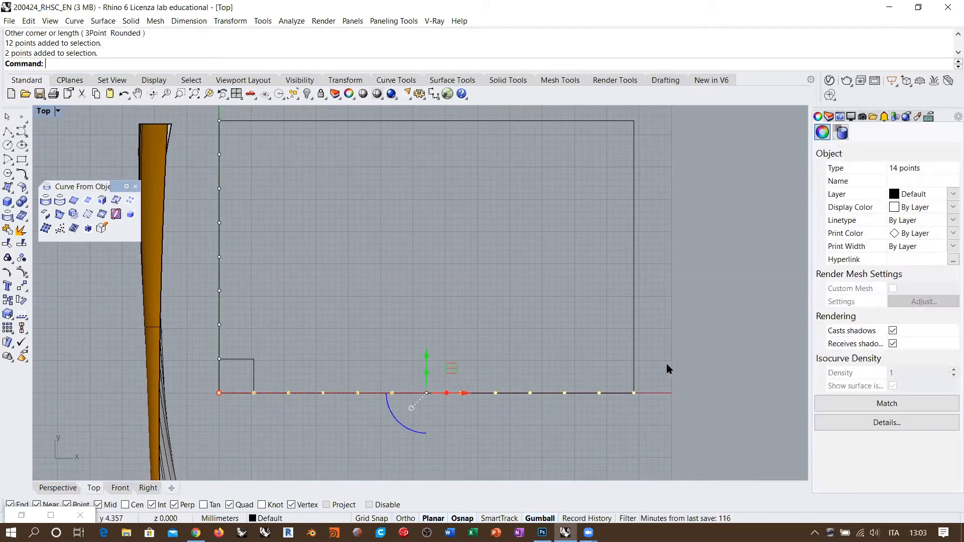
{"action": "key", "text": "Delete"}
{"action": "left_click_drag", "start_coordinate": [199, 377], "coordinate": [233, 198]}
{"action": "key", "text": "Delete"}
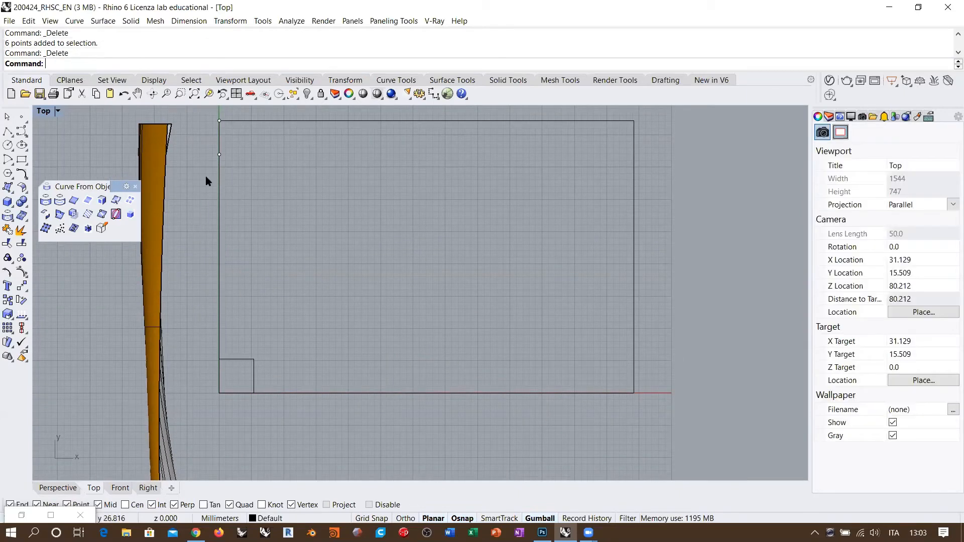
Step: Select the four outer edges of the UV rectangle and join them into one closed curve
{"action": "left_click", "coordinate": [243, 360]}
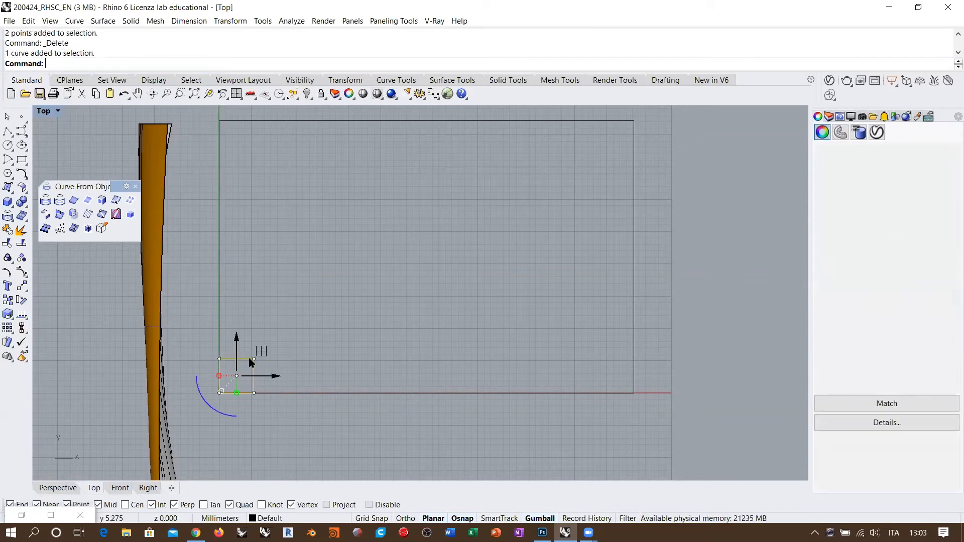
{"action": "left_click", "coordinate": [223, 170]}
{"action": "left_click_drag", "start_coordinate": [713, 435], "coordinate": [562, 319]}
{"action": "key", "text": "ctrl+j"}
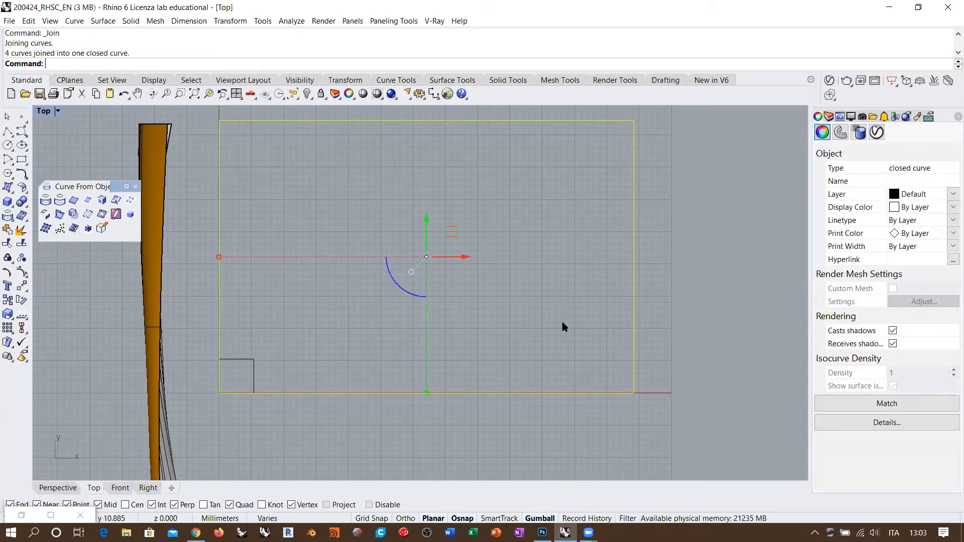
{"action": "key", "text": "Escape"}
Step: Check the joined outer rectangle and the small corner cell by selecting each one, and look closely at the cell
{"action": "left_click", "coordinate": [633, 289]}
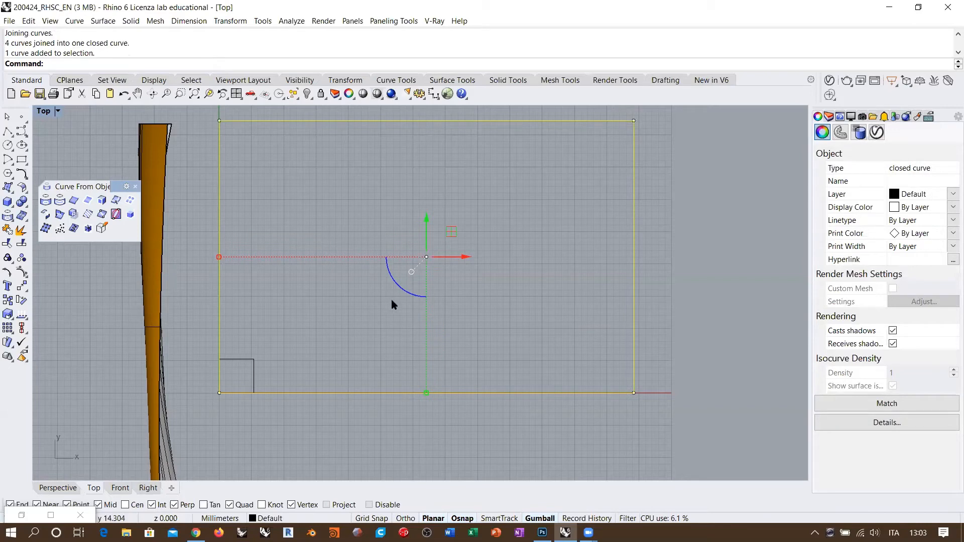
{"action": "key", "text": "Escape"}
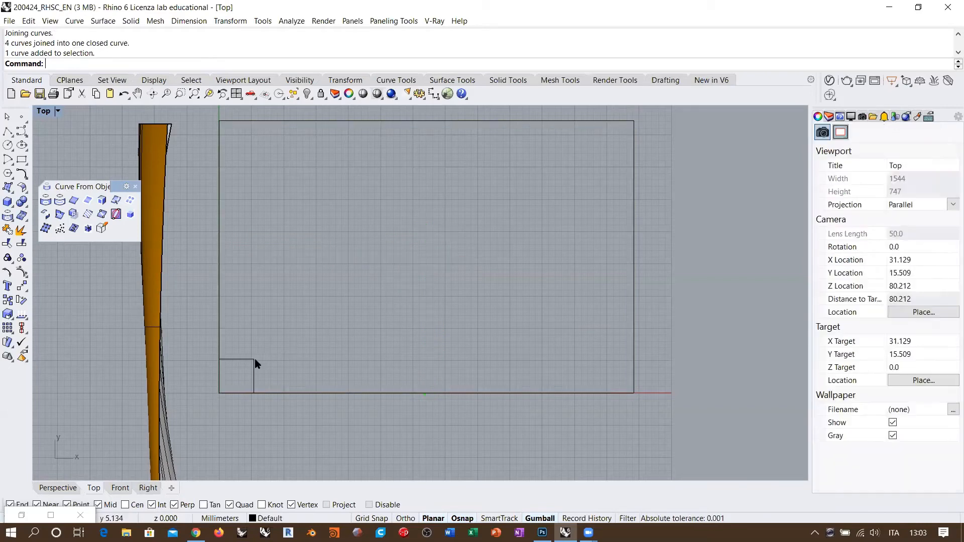
{"action": "left_click", "coordinate": [254, 360]}
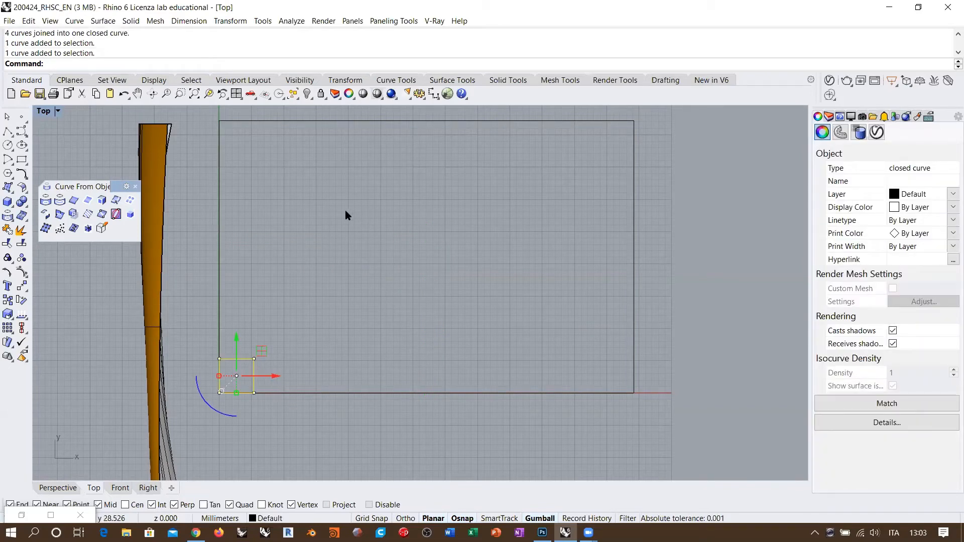
{"action": "key", "text": "Escape"}
{"action": "scroll", "coordinate": [222, 379], "scroll_direction": "up", "scroll_amount": 5}
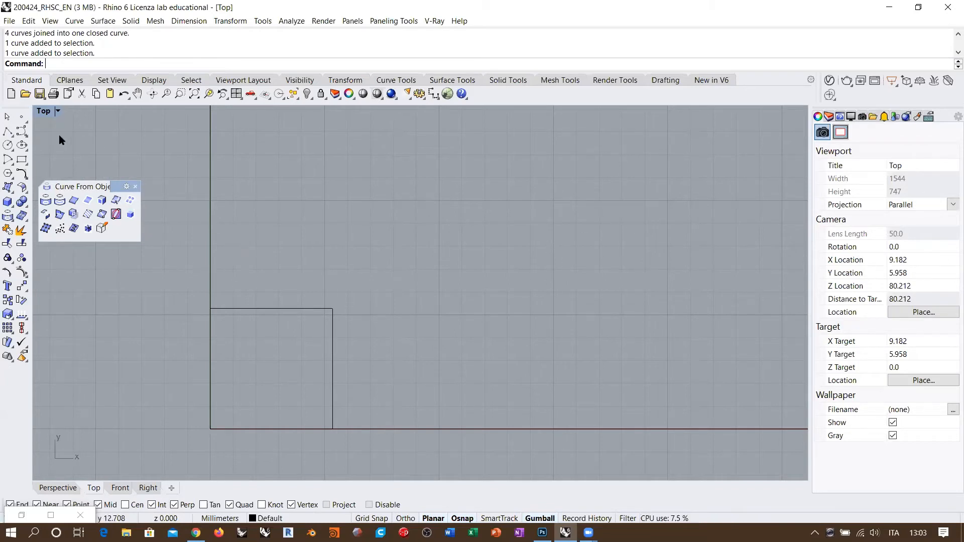
Step: Draw a circle with a radius of about 1.7 mm at the centre of the small corner cell, snapping to its centre
{"action": "left_click", "coordinate": [7, 145]}
{"action": "left_click", "coordinate": [125, 505]}
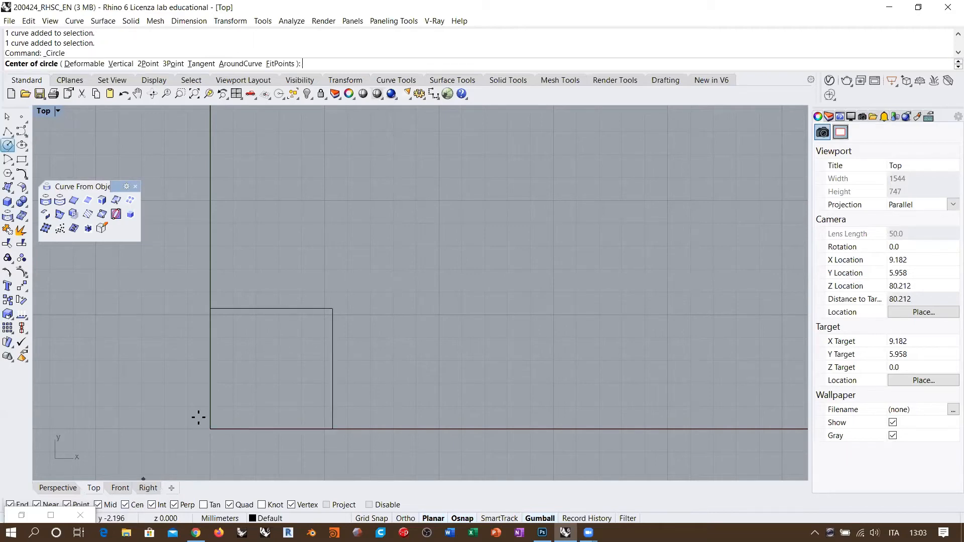
{"action": "left_click", "coordinate": [307, 312]}
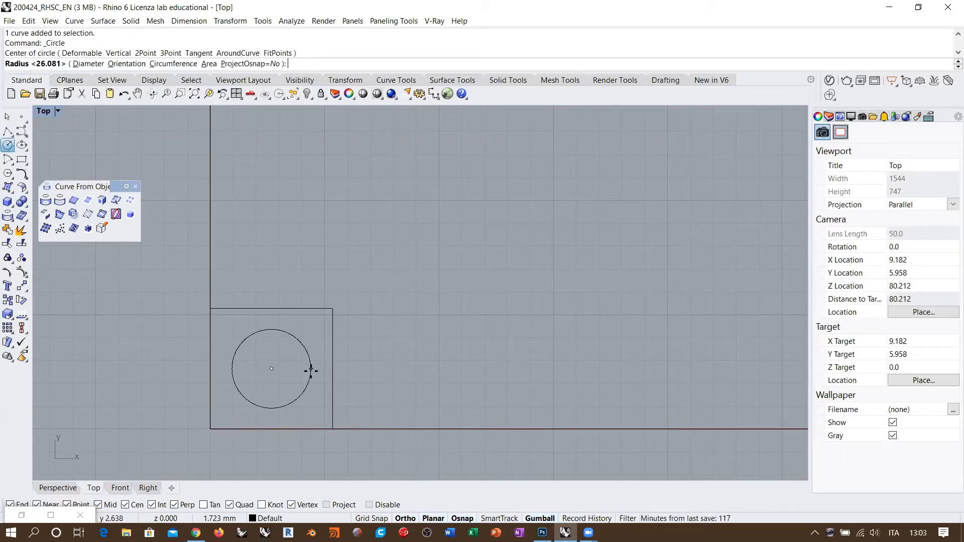
{"action": "left_click", "coordinate": [312, 369]}
Step: Array the circle 12 times in X, 8 in Y and 1 in Z, using opposite corners of the small cell as the unit cell
{"action": "left_click", "coordinate": [300, 340]}
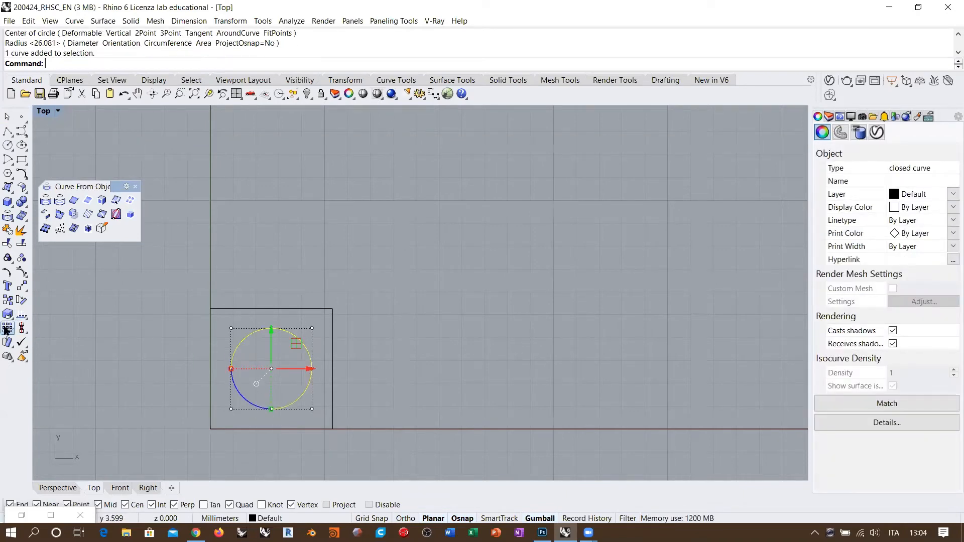
{"action": "left_click", "coordinate": [7, 329]}
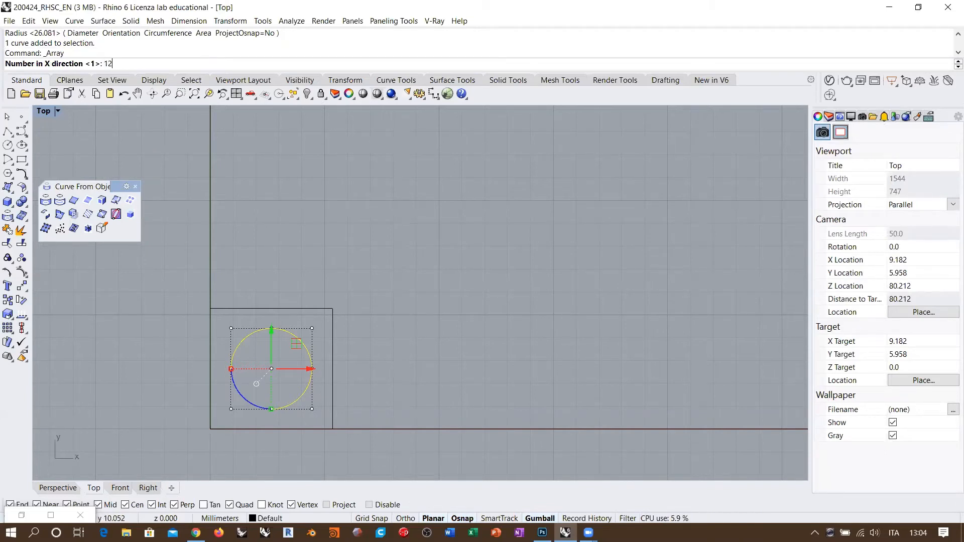
{"action": "key", "text": "Return"}
{"action": "key", "text": "Return"}
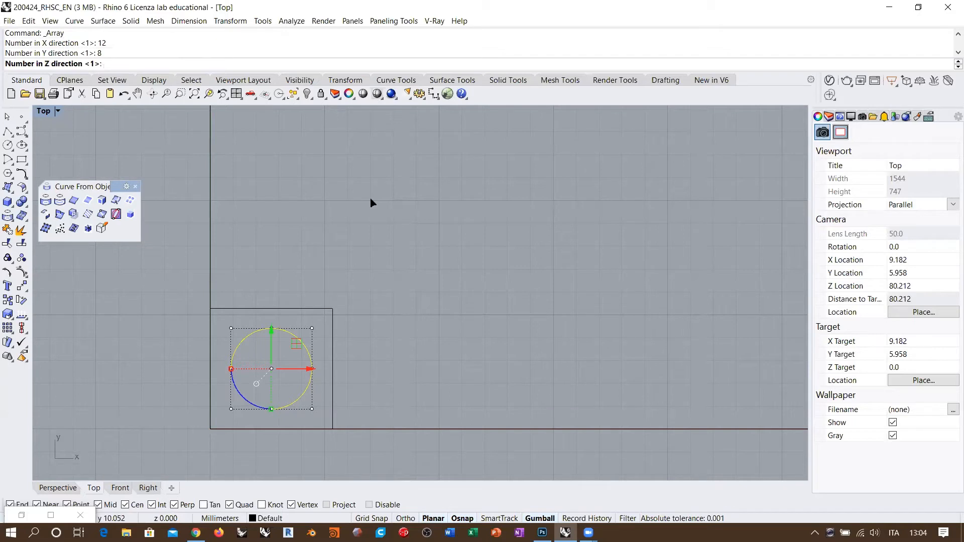
{"action": "key", "text": "Return"}
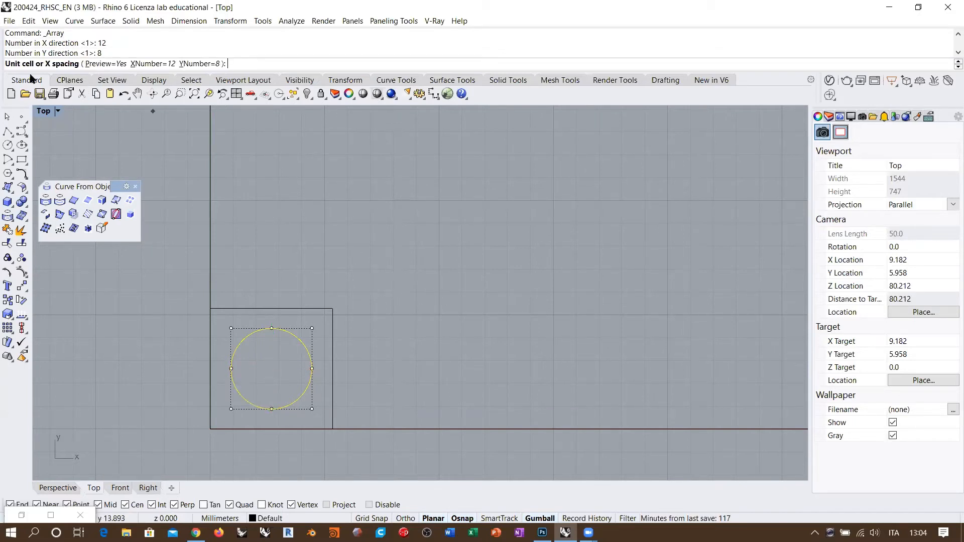
{"action": "left_click", "coordinate": [210, 429]}
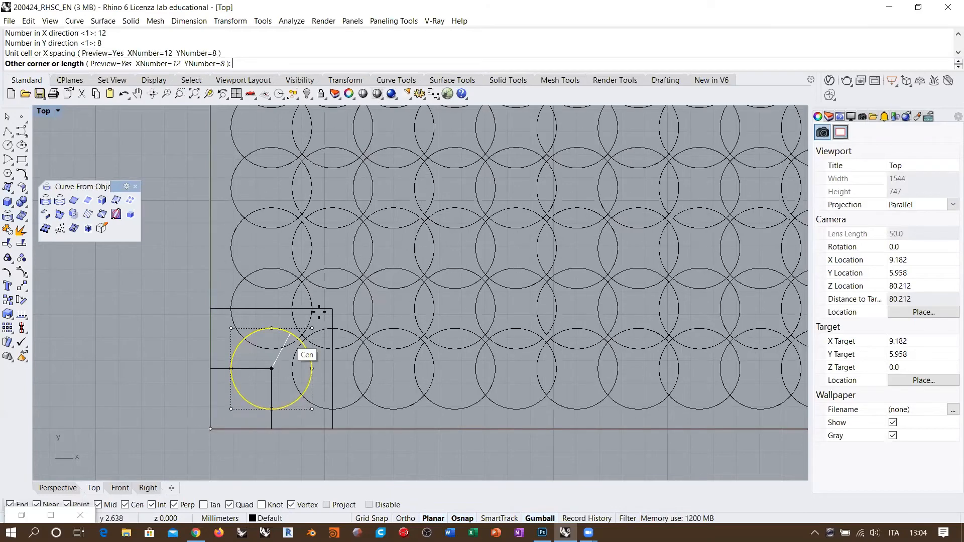
{"action": "left_click", "coordinate": [332, 308]}
{"action": "scroll", "coordinate": [215, 334], "scroll_direction": "down", "scroll_amount": 5}
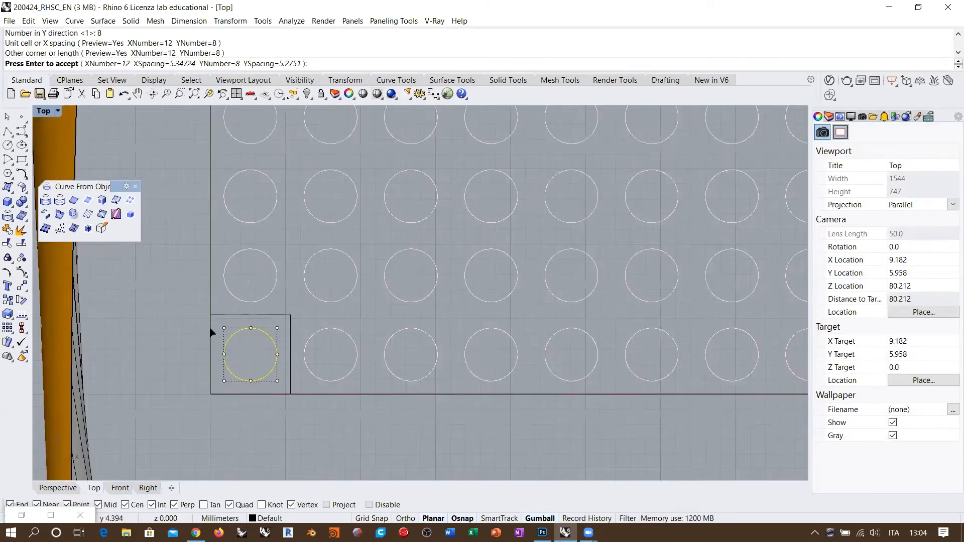
{"action": "right_click_drag", "start_coordinate": [366, 225], "coordinate": [368, 256]}
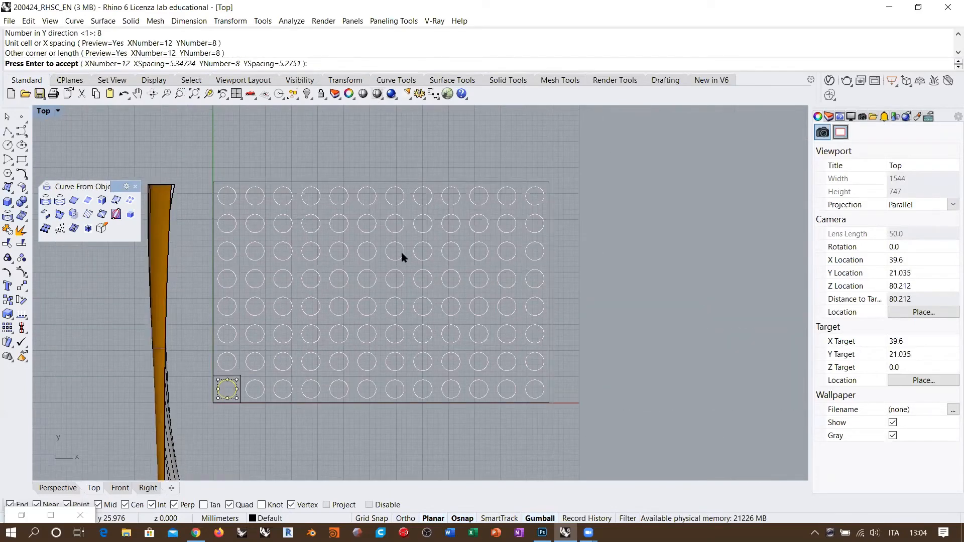
{"action": "key", "text": "Return"}
{"action": "key", "text": "Escape"}
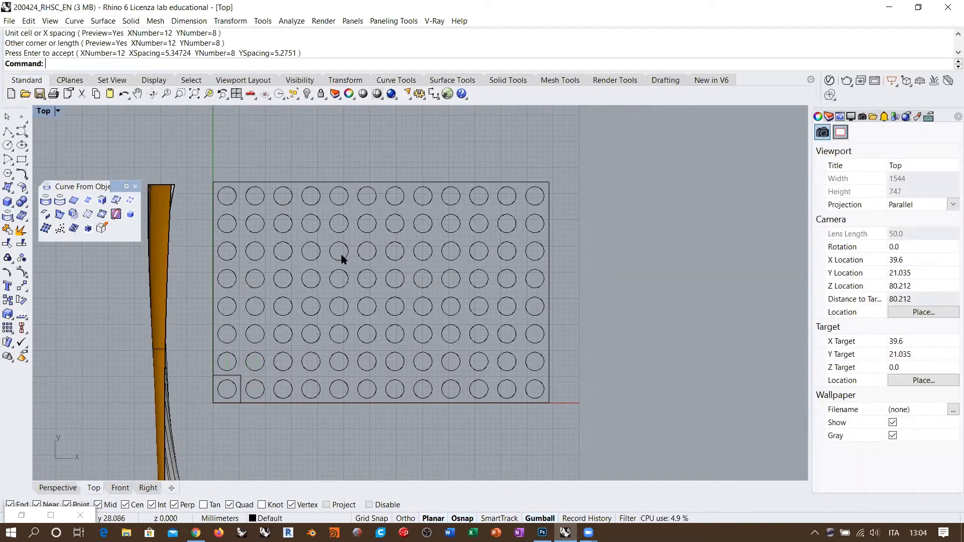
Step: Lock the small corner cell rectangle and group all the arrayed circles
{"action": "left_click", "coordinate": [240, 377]}
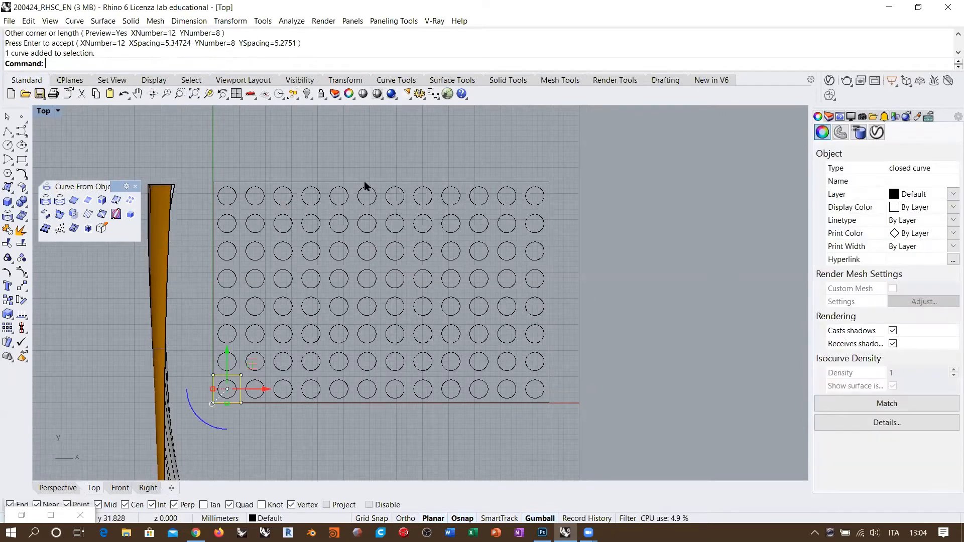
{"action": "left_click", "coordinate": [321, 94]}
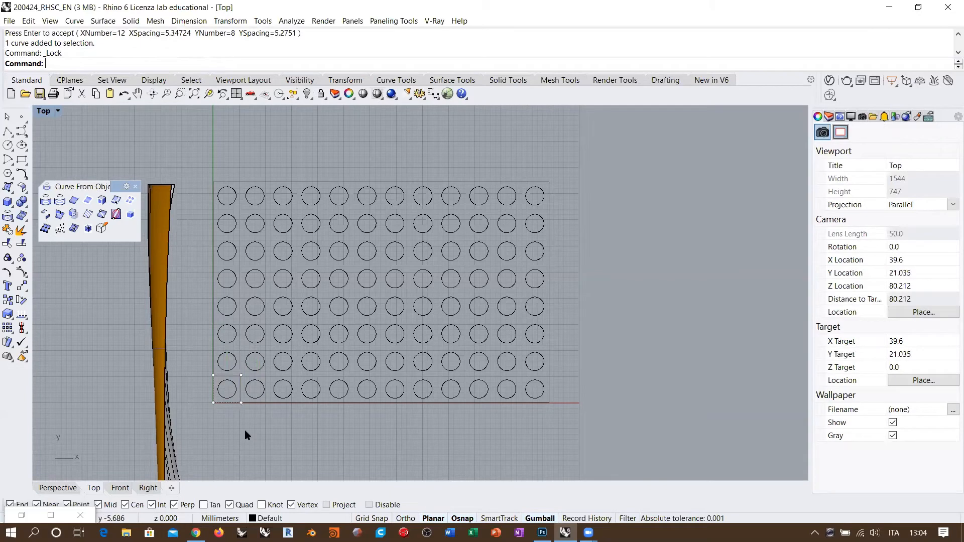
{"action": "left_click_drag", "start_coordinate": [209, 421], "coordinate": [596, 188]}
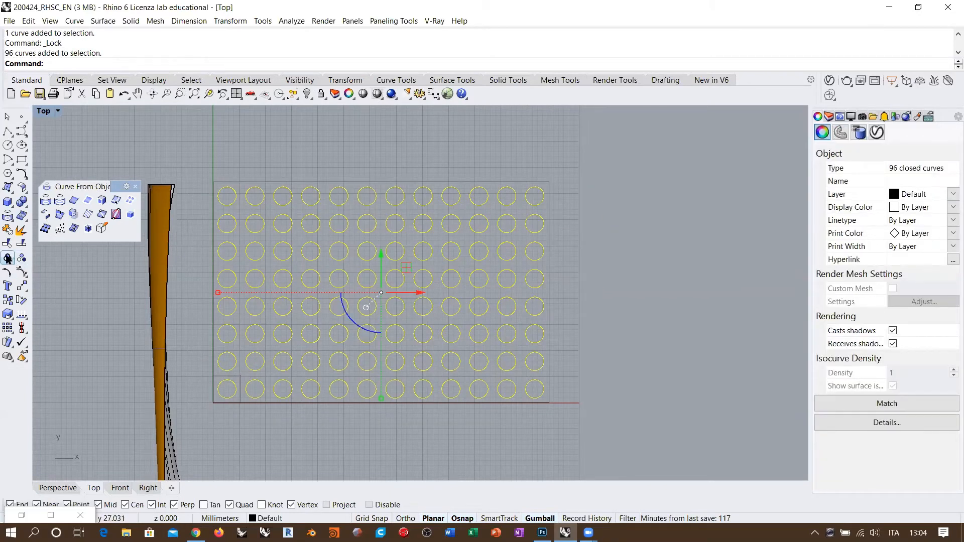
{"action": "key", "text": "ctrl+g"}
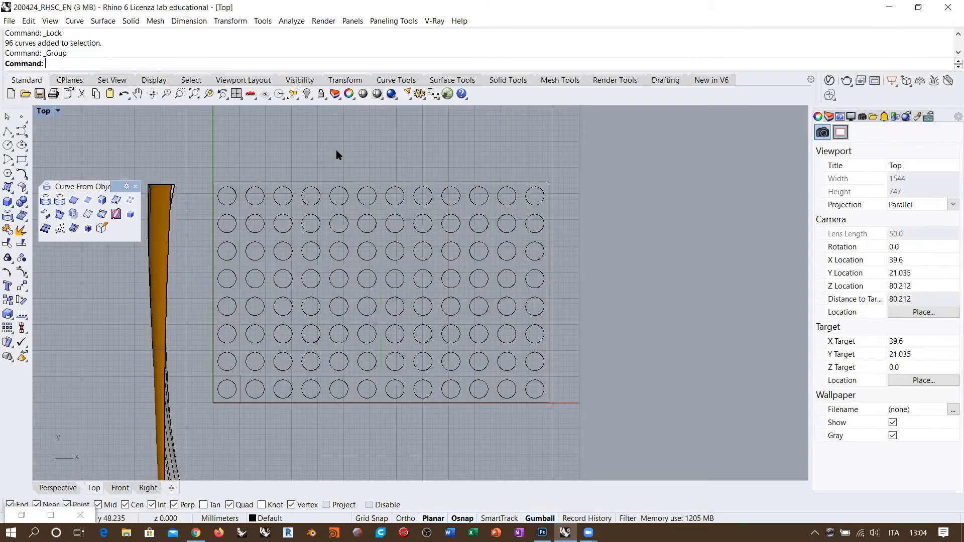
{"action": "left_click", "coordinate": [445, 213]}
{"action": "left_click", "coordinate": [627, 223]}
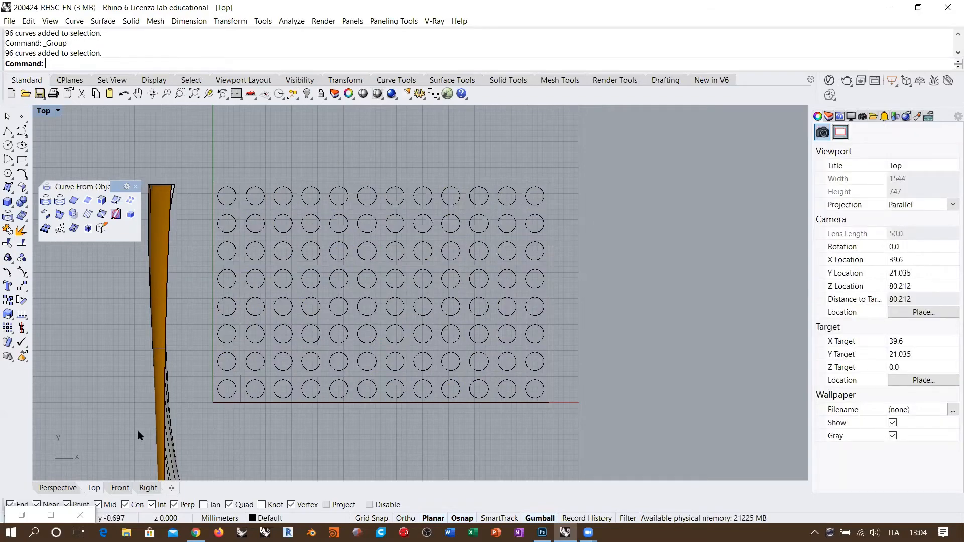
Step: In the perspective view, apply the grouped circles and the outer UV rectangle from the XY plane to the curved surface
{"action": "left_click", "coordinate": [70, 487]}
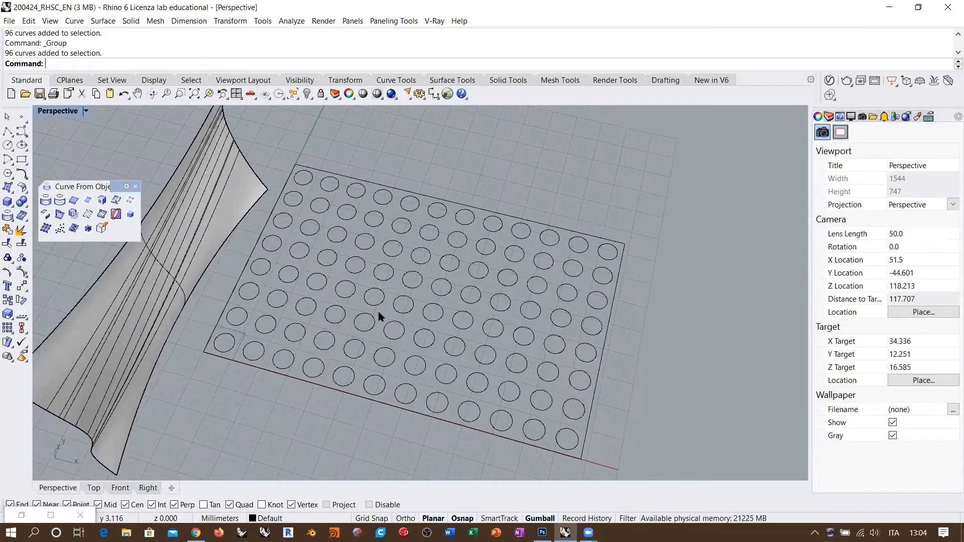
{"action": "scroll", "coordinate": [427, 224], "scroll_direction": "down", "scroll_amount": 4}
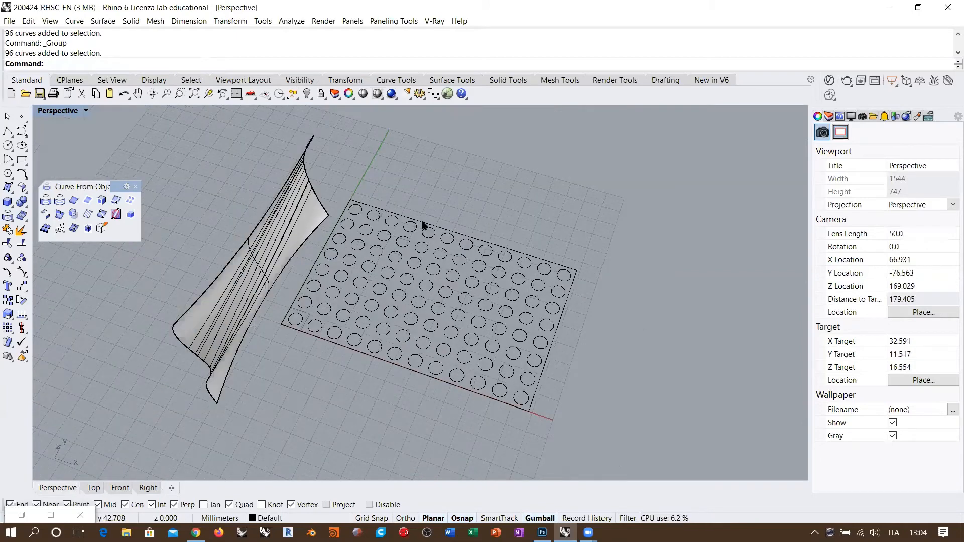
{"action": "left_click", "coordinate": [397, 215]}
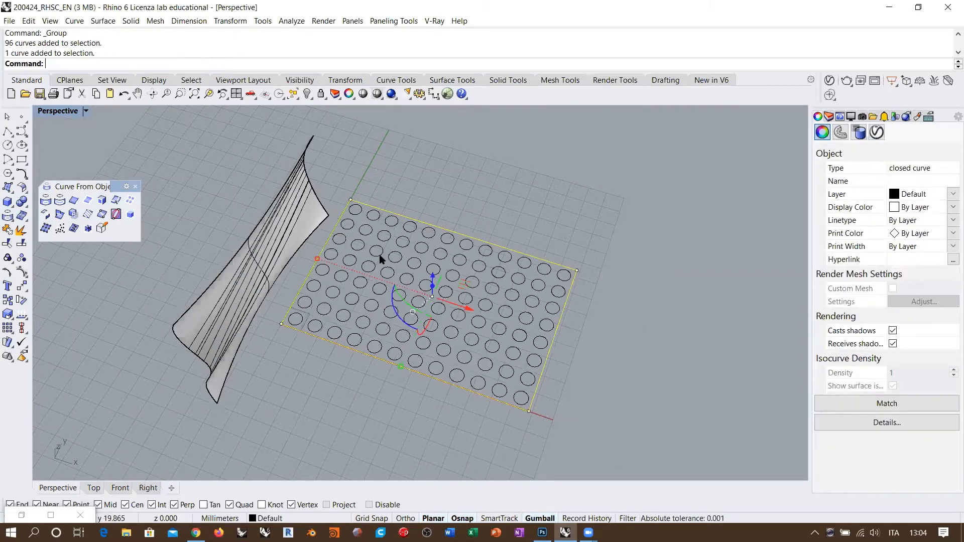
{"action": "left_click", "coordinate": [395, 245], "text": "shift"}
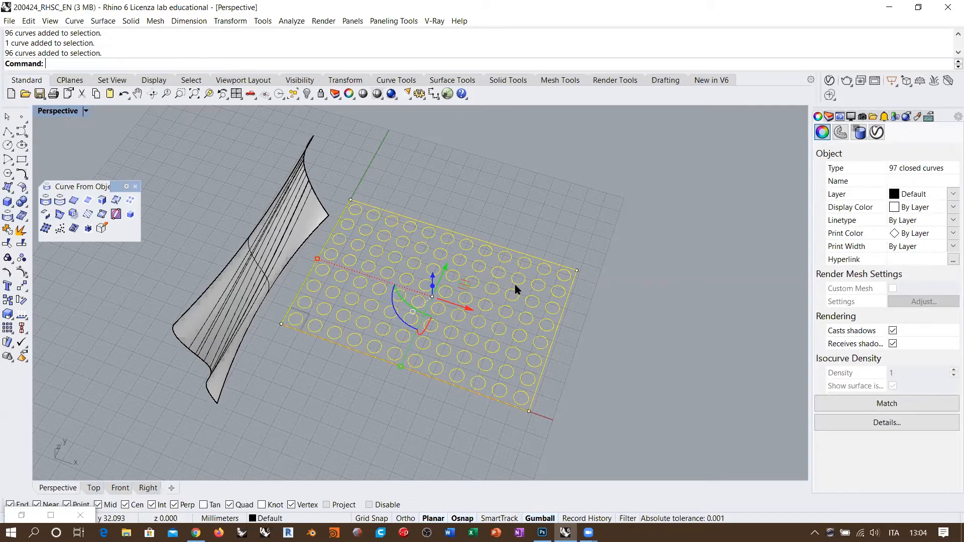
{"action": "key", "text": "Escape"}
{"action": "left_click", "coordinate": [74, 230]}
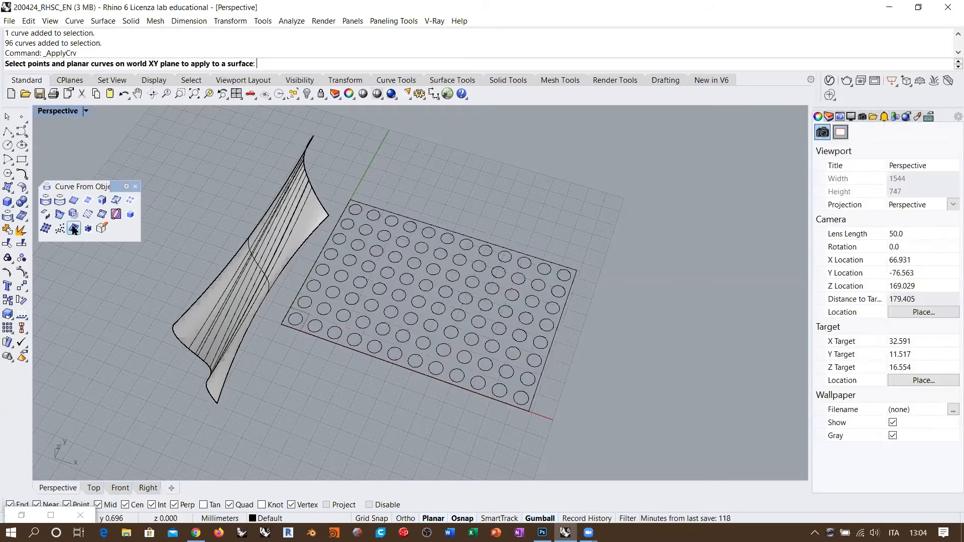
{"action": "left_click", "coordinate": [351, 298]}
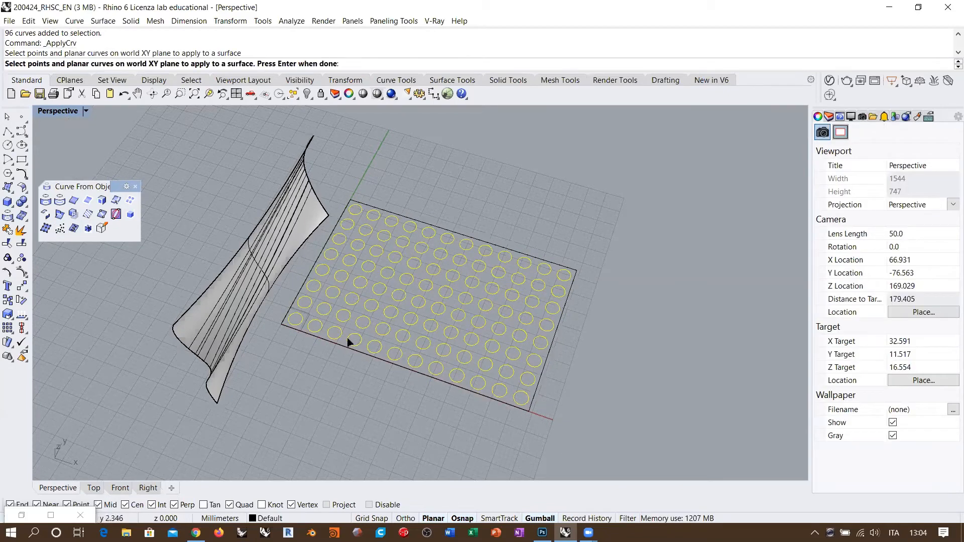
{"action": "left_click", "coordinate": [346, 351]}
{"action": "right_click_drag", "start_coordinate": [346, 351], "coordinate": [311, 349]}
{"action": "key", "text": "Return"}
{"action": "right_click_drag", "start_coordinate": [235, 351], "coordinate": [221, 358]}
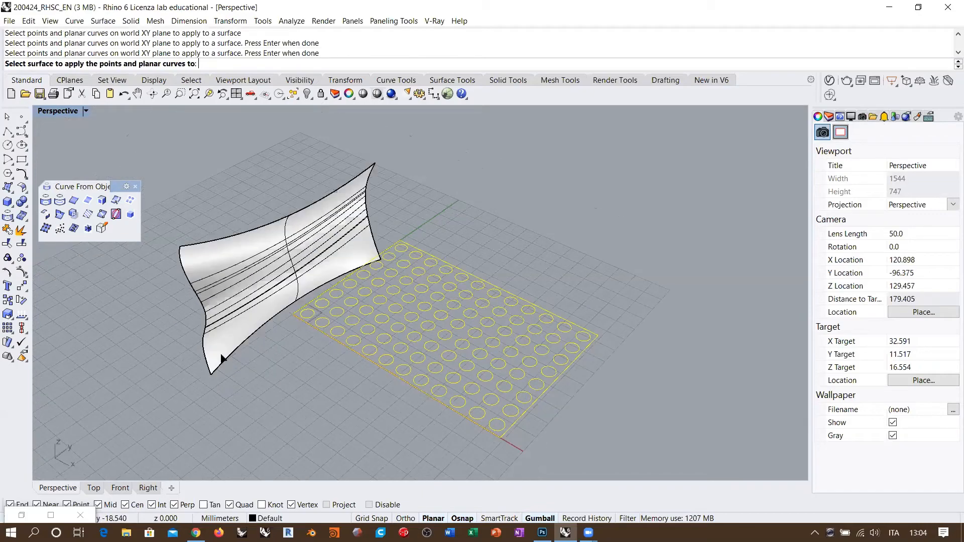
{"action": "left_click", "coordinate": [222, 358]}
Step: Examine from close up and from different angles how the applied circles follow the curved surface
{"action": "right_click_drag", "start_coordinate": [280, 394], "coordinate": [265, 323]}
{"action": "scroll", "coordinate": [359, 344], "scroll_direction": "up", "scroll_amount": 6}
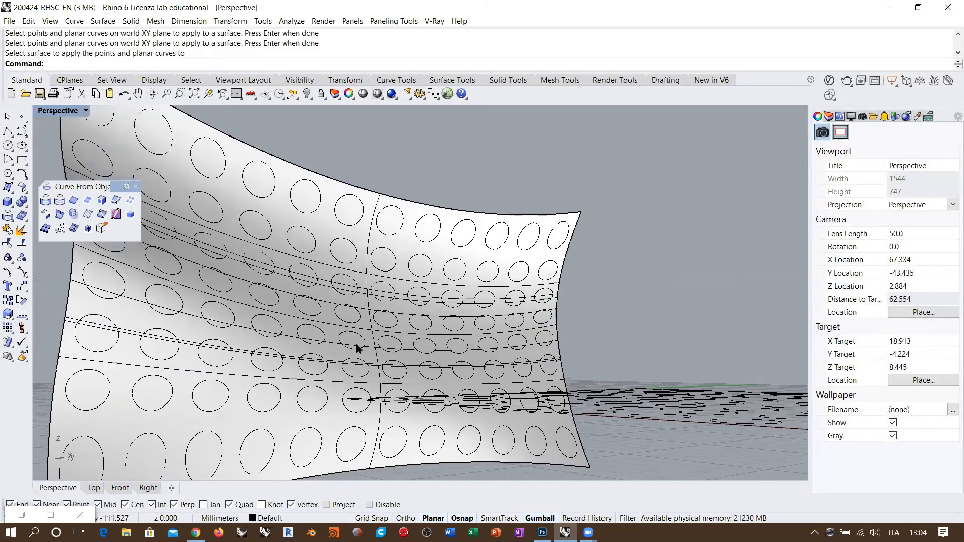
{"action": "scroll", "coordinate": [408, 307], "scroll_direction": "down", "scroll_amount": 4}
{"action": "right_click_drag", "start_coordinate": [299, 295], "coordinate": [204, 366]}
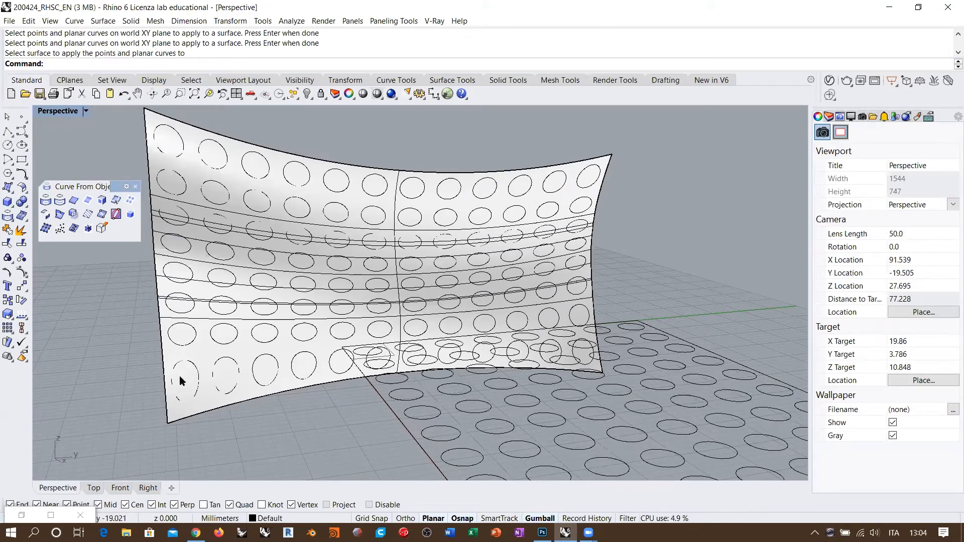
{"action": "right_click_drag", "start_coordinate": [336, 315], "coordinate": [283, 317]}
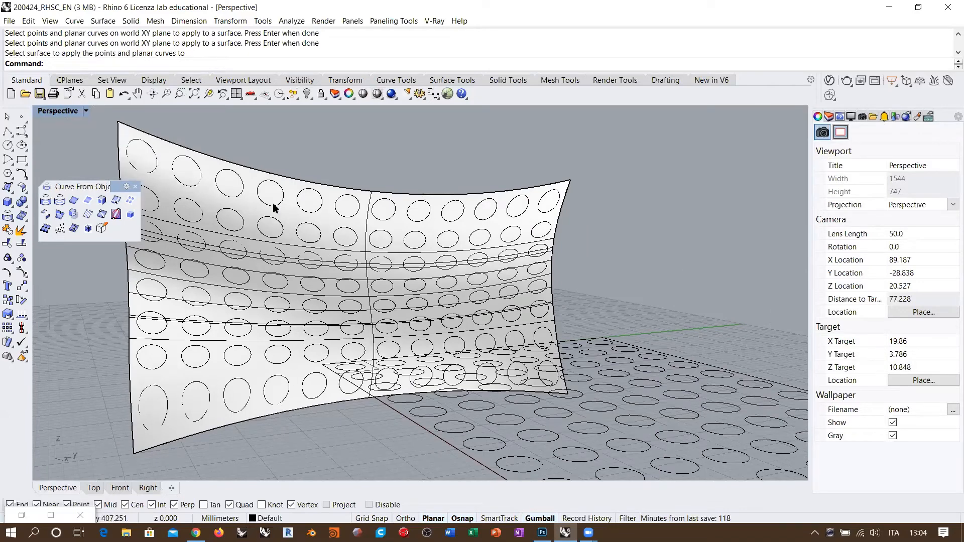
{"action": "right_click_drag", "start_coordinate": [395, 276], "coordinate": [441, 299]}
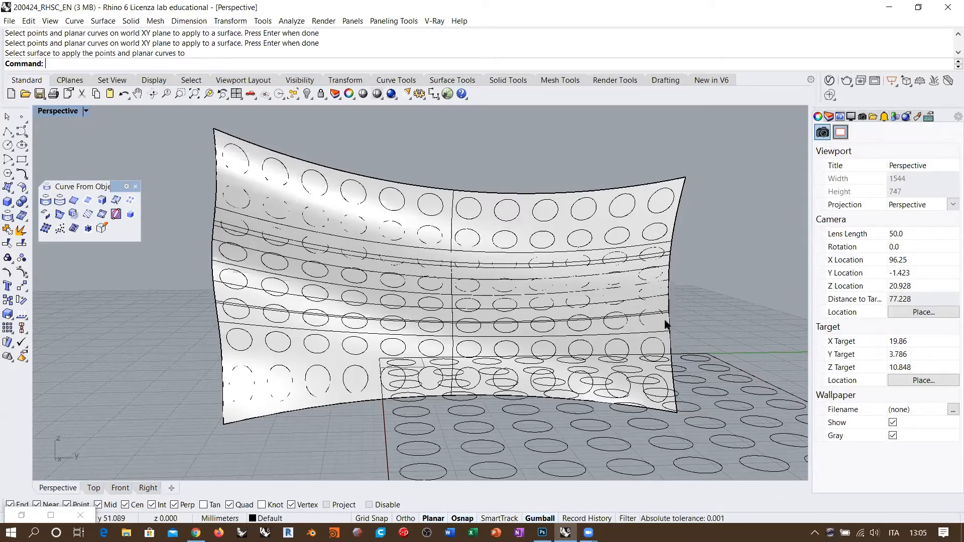
Step: Compare the flat circle layout with its mapped version on the surface, and select the mapped boundary curve along the surface's edge
{"action": "scroll", "coordinate": [452, 285], "scroll_direction": "down", "scroll_amount": 1}
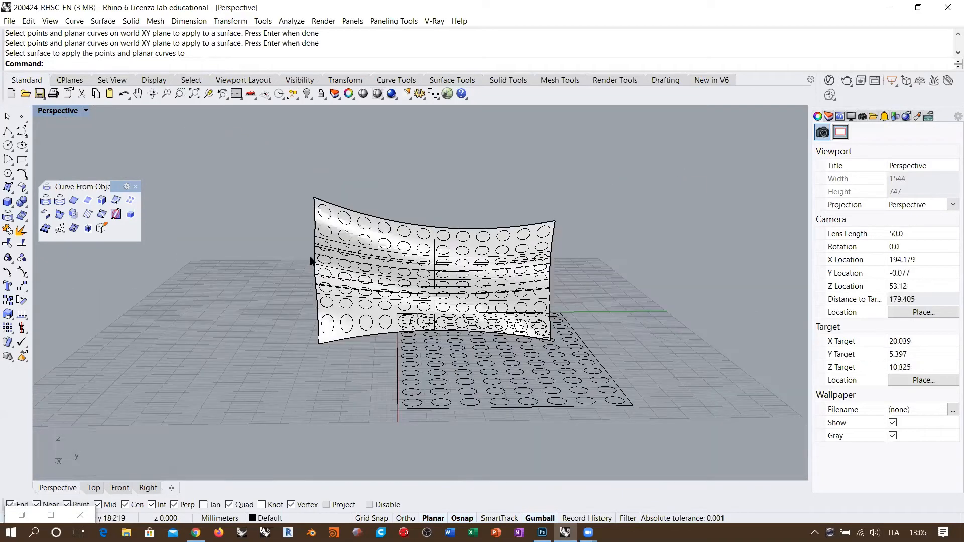
{"action": "scroll", "coordinate": [312, 258], "scroll_direction": "down", "scroll_amount": 3}
{"action": "right_click_drag", "start_coordinate": [386, 230], "coordinate": [394, 257]}
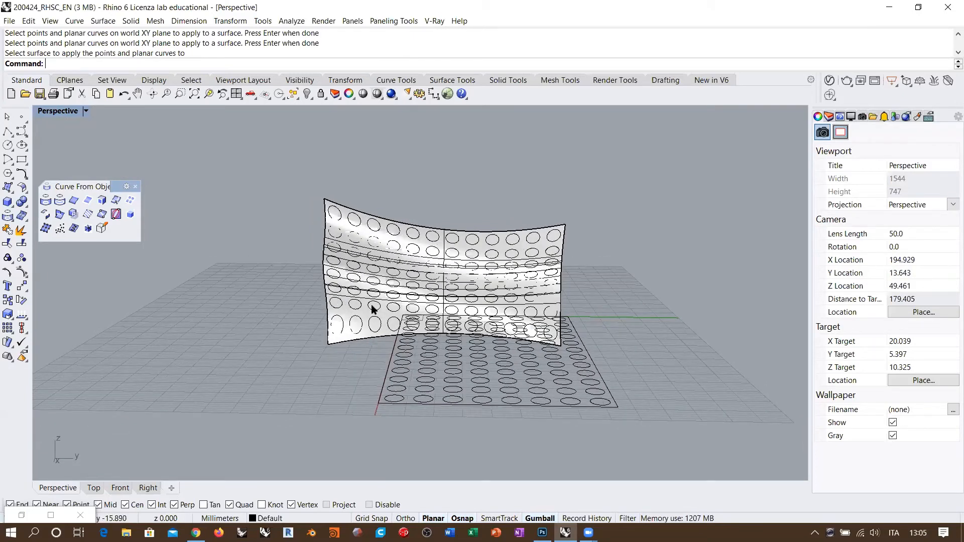
{"action": "right_click_drag", "start_coordinate": [376, 317], "coordinate": [409, 292]}
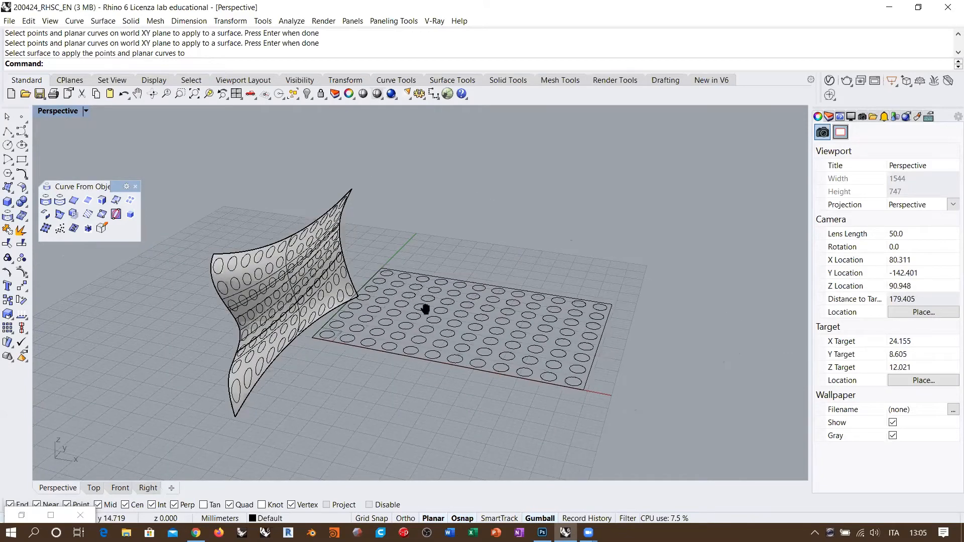
{"action": "right_click_drag", "start_coordinate": [321, 304], "coordinate": [295, 298]}
{"action": "scroll", "coordinate": [295, 298], "scroll_direction": "up", "scroll_amount": 2}
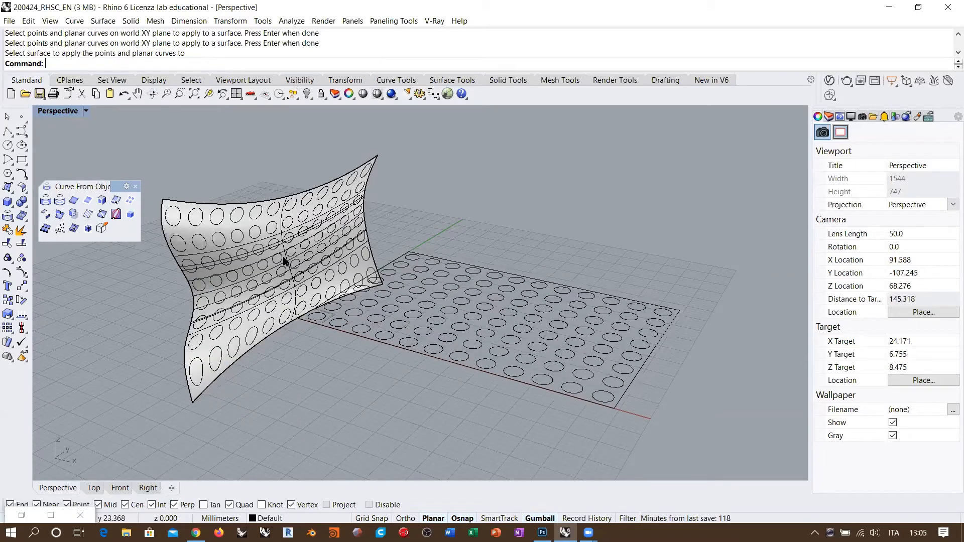
{"action": "right_click_drag", "start_coordinate": [410, 279], "coordinate": [427, 287]}
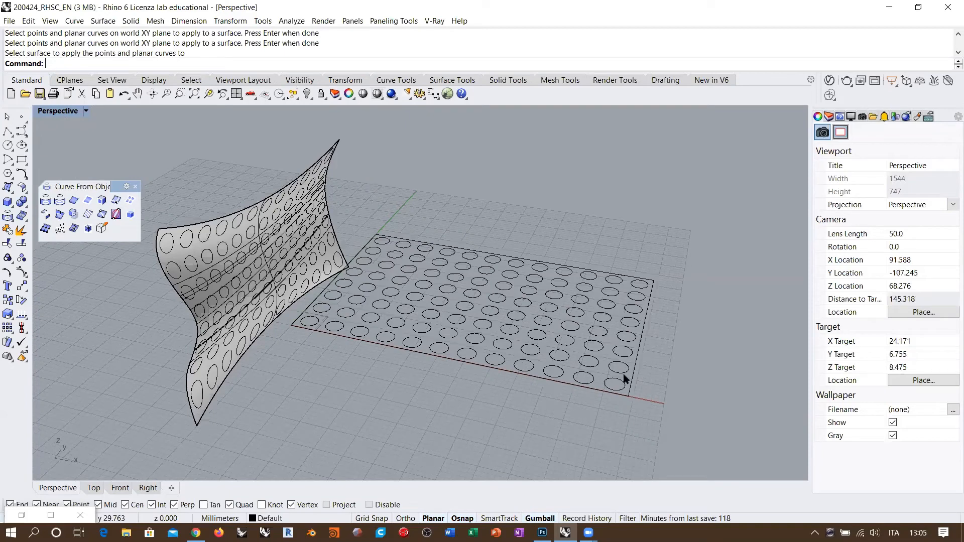
{"action": "right_click_drag", "start_coordinate": [636, 324], "coordinate": [634, 258]}
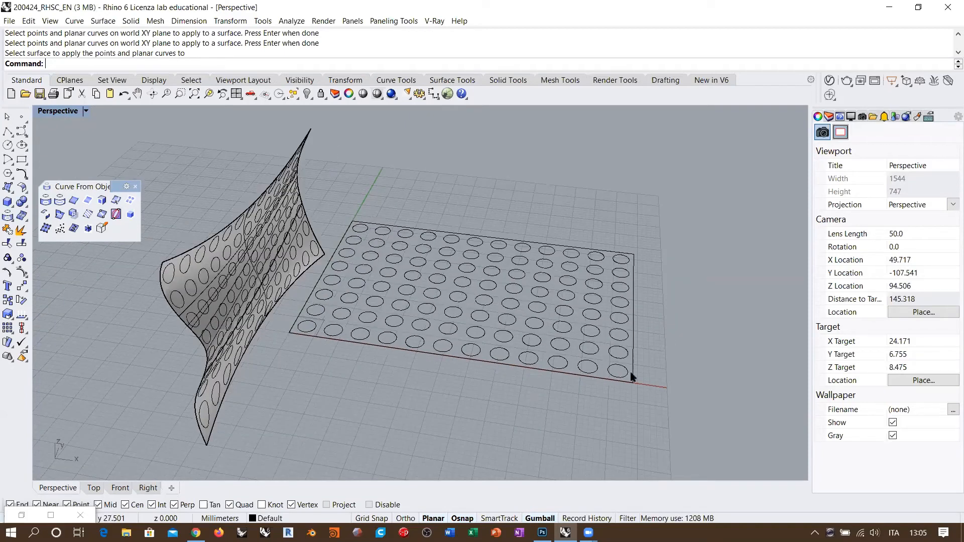
{"action": "right_click_drag", "start_coordinate": [502, 330], "coordinate": [258, 204]}
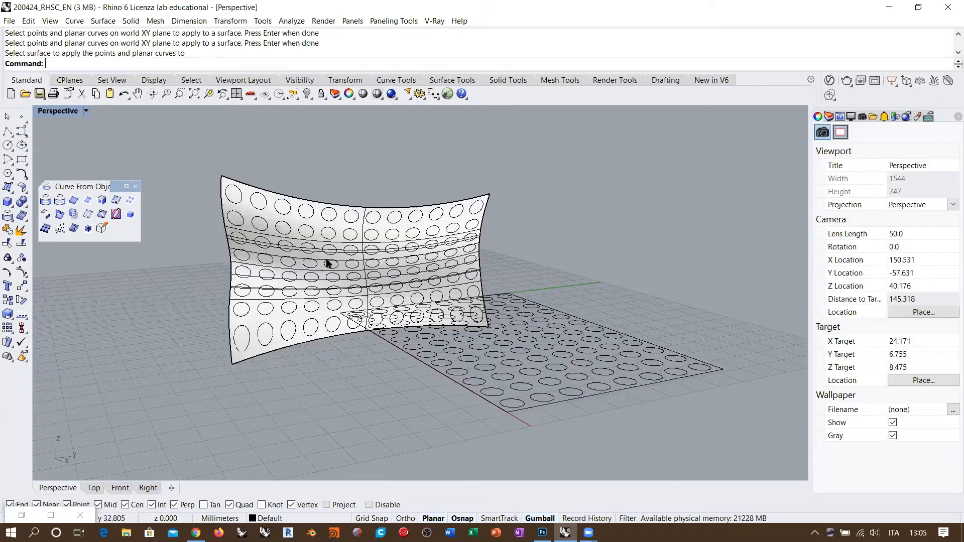
{"action": "left_click", "coordinate": [229, 264]}
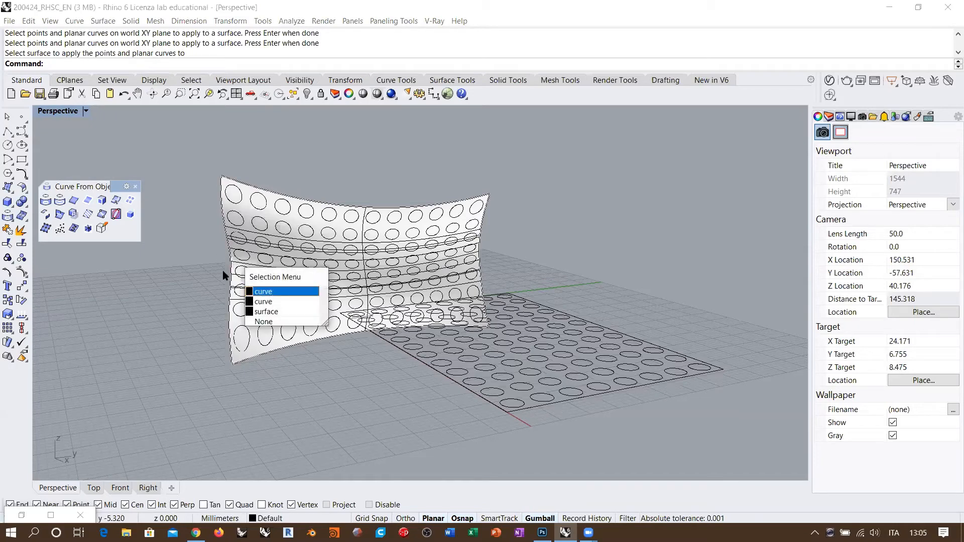
{"action": "left_click", "coordinate": [263, 301]}
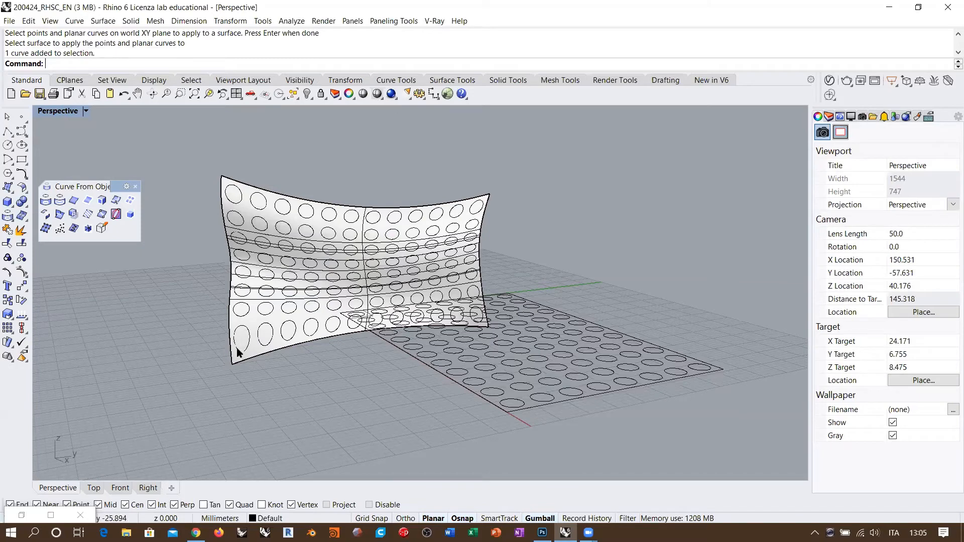
Step: Extract three V-direction isocurves from the curved surface, one at each side edge and one at its middle
{"action": "mouse_move", "coordinate": [226, 262]}
{"action": "right_mouse_down"}
{"action": "mouse_move", "coordinate": [258, 280]}
{"action": "mouse_move", "coordinate": [204, 240]}
{"action": "mouse_move", "coordinate": [211, 266]}
{"action": "right_mouse_up"}
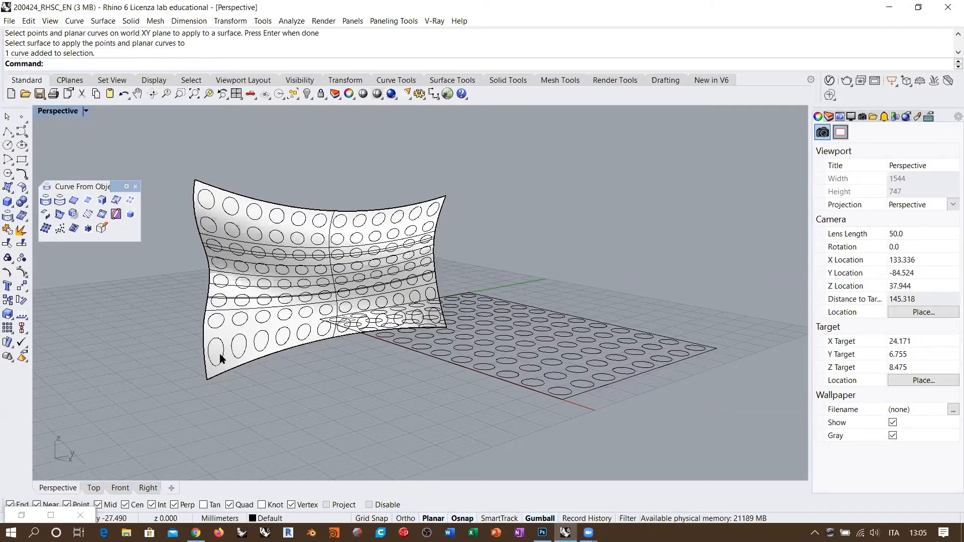
{"action": "right_click_drag", "start_coordinate": [418, 323], "coordinate": [462, 341]}
{"action": "scroll", "coordinate": [487, 329], "scroll_direction": "down", "scroll_amount": 4}
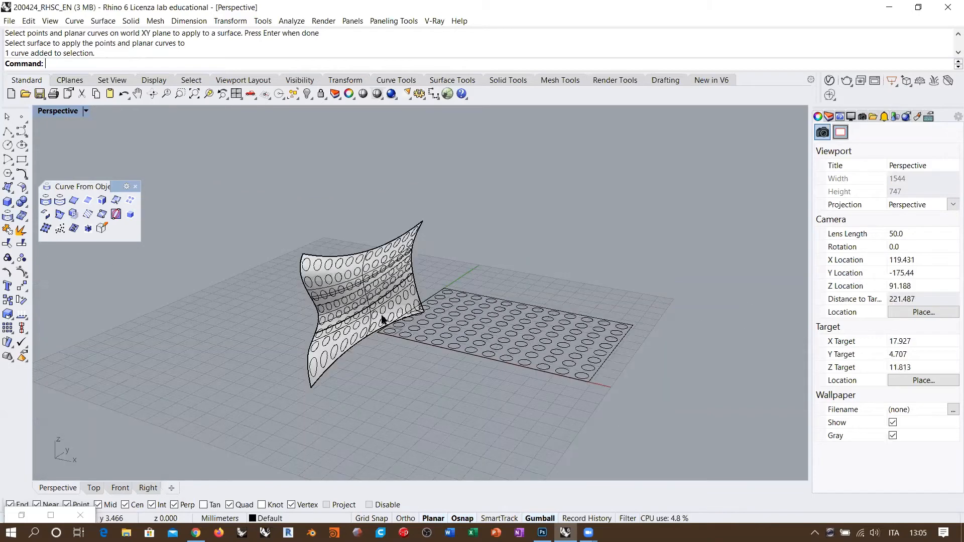
{"action": "right_click_drag", "start_coordinate": [431, 229], "coordinate": [465, 244], "text": "shift"}
{"action": "scroll", "coordinate": [350, 281], "scroll_direction": "up", "scroll_amount": 4}
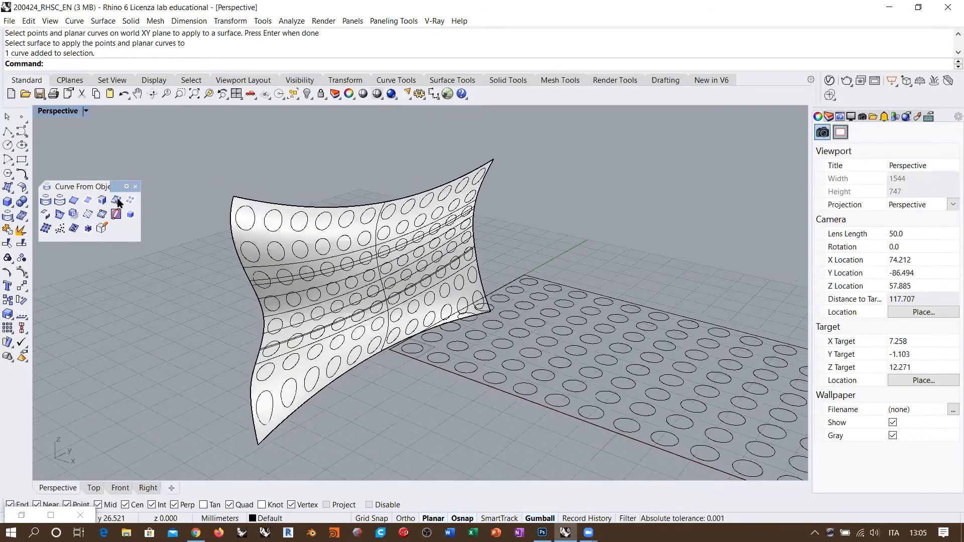
{"action": "left_click", "coordinate": [291, 242]}
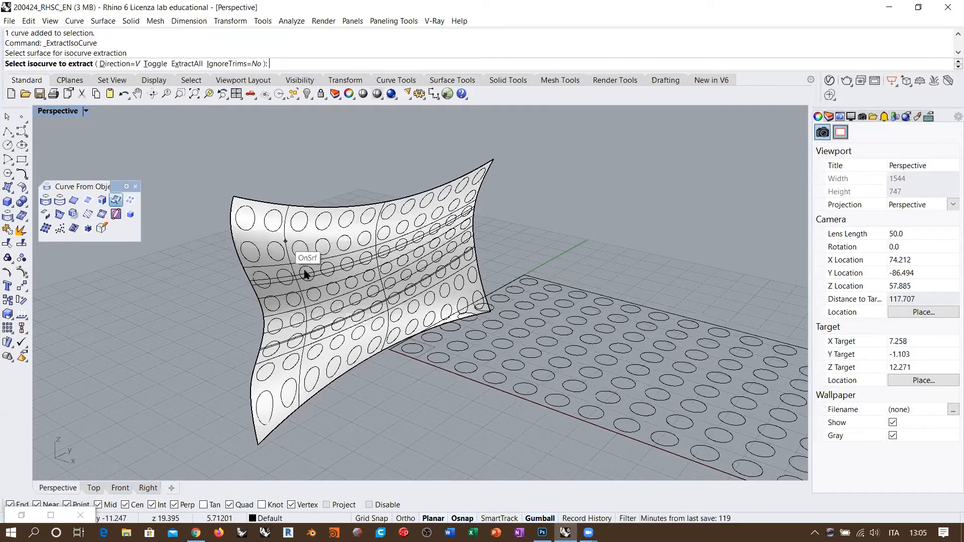
{"action": "left_click", "coordinate": [278, 458]}
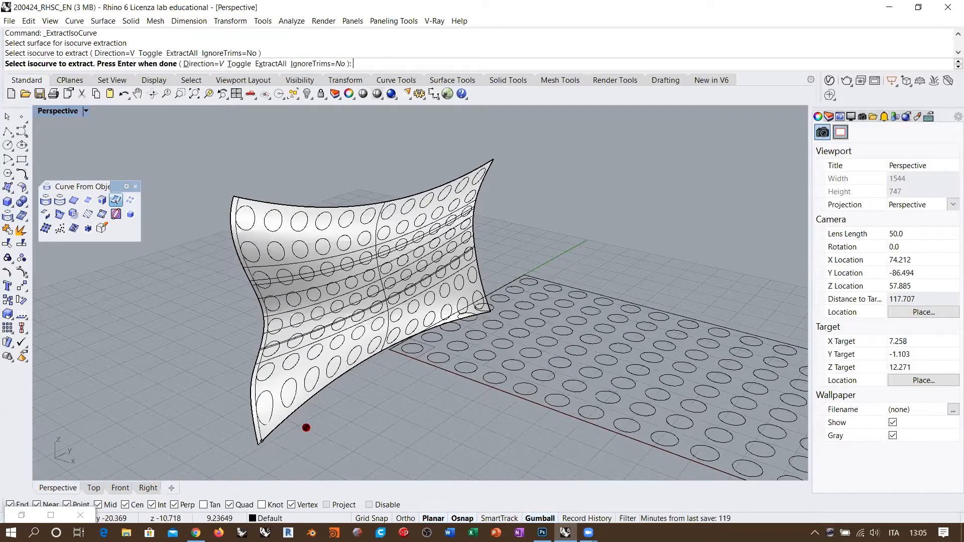
{"action": "left_click", "coordinate": [384, 353]}
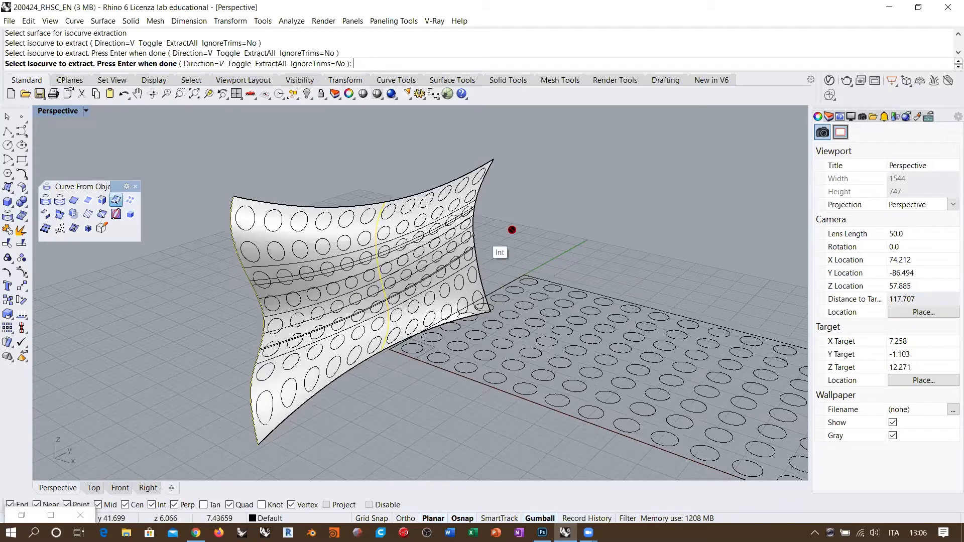
{"action": "left_click", "coordinate": [500, 157]}
{"action": "right_click", "coordinate": [525, 187]}
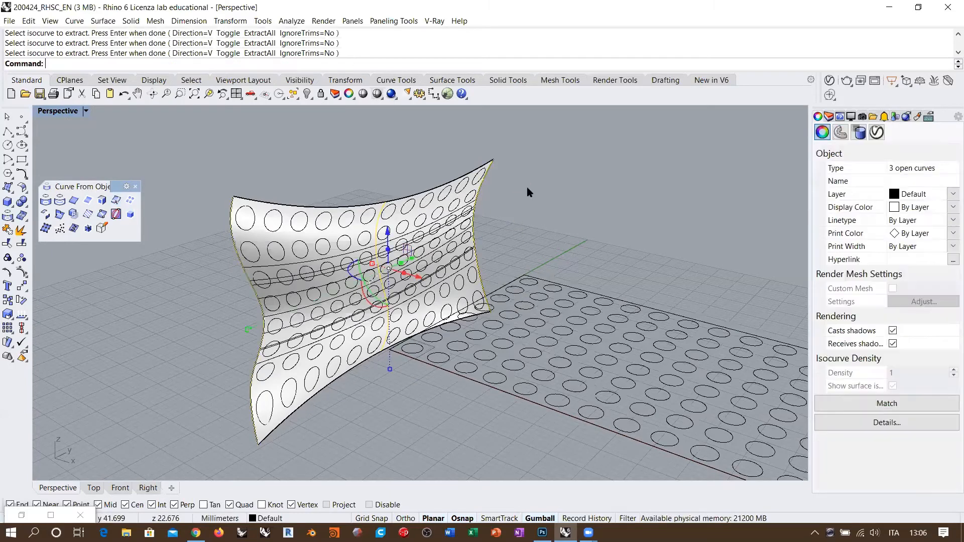
Step: Move the three extracted isocurves together along the X direction, clear of the original surface
{"action": "right_click_drag", "start_coordinate": [526, 188], "coordinate": [424, 269]}
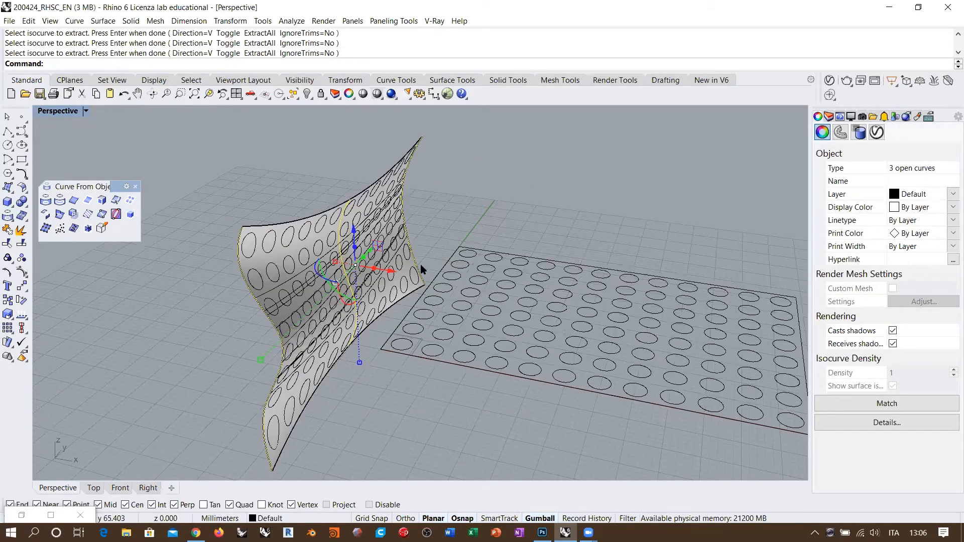
{"action": "left_click_drag", "start_coordinate": [323, 282], "coordinate": [370, 297]}
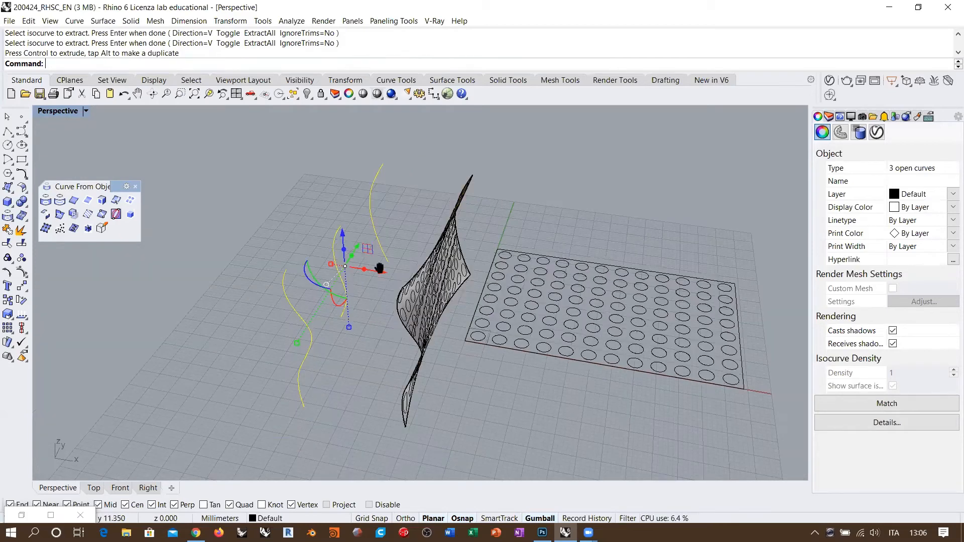
{"action": "right_click_drag", "start_coordinate": [346, 271], "coordinate": [93, 172]}
Step: Loft the three moved isocurves in Normal style with cross-sections rebuilt to 30 control points, and inspect the preview from several angles
{"action": "left_click", "coordinate": [9, 191]}
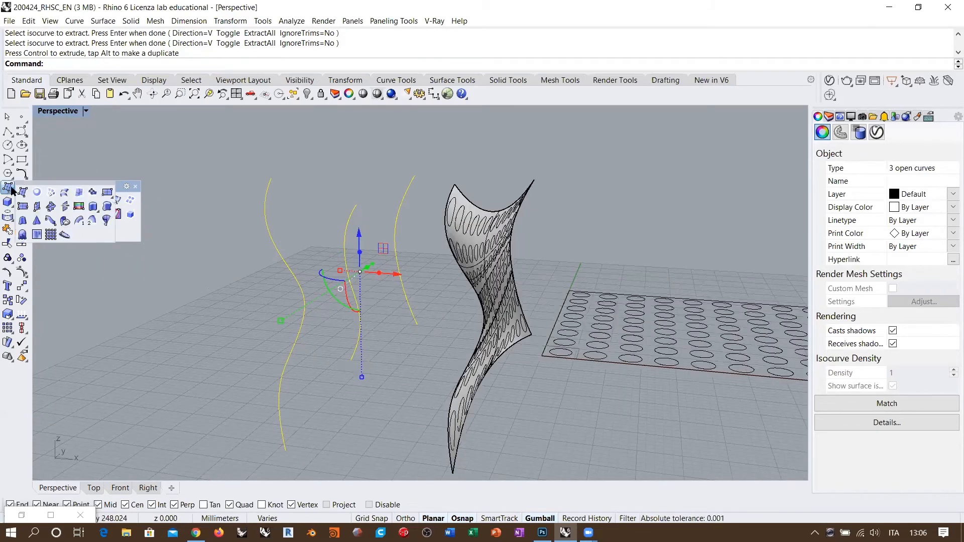
{"action": "left_click", "coordinate": [67, 195]}
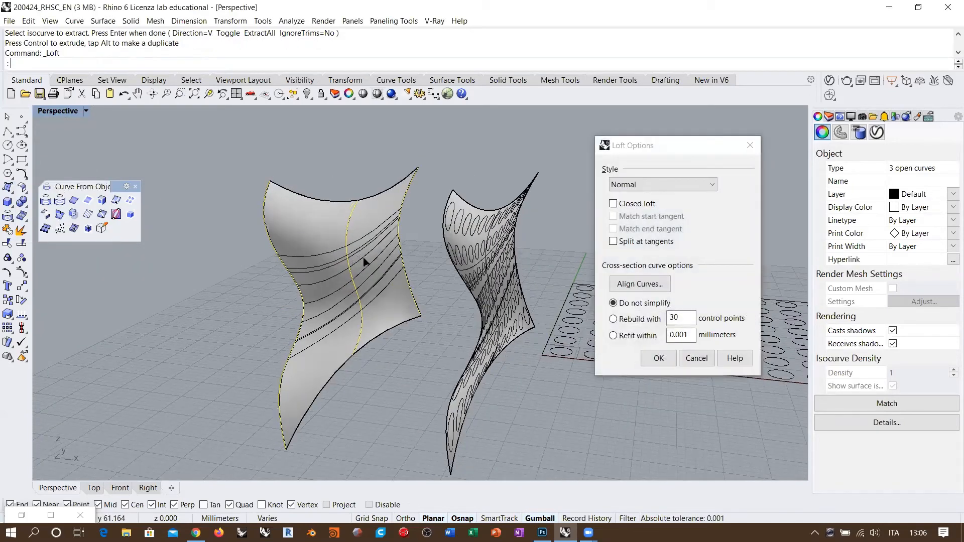
{"action": "left_click", "coordinate": [613, 319]}
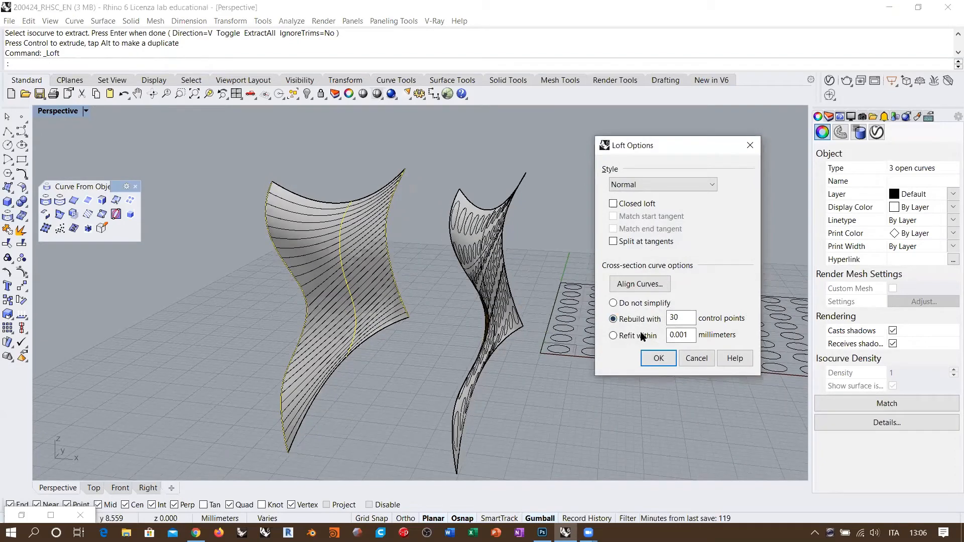
{"action": "right_click_drag", "start_coordinate": [363, 332], "coordinate": [323, 329]}
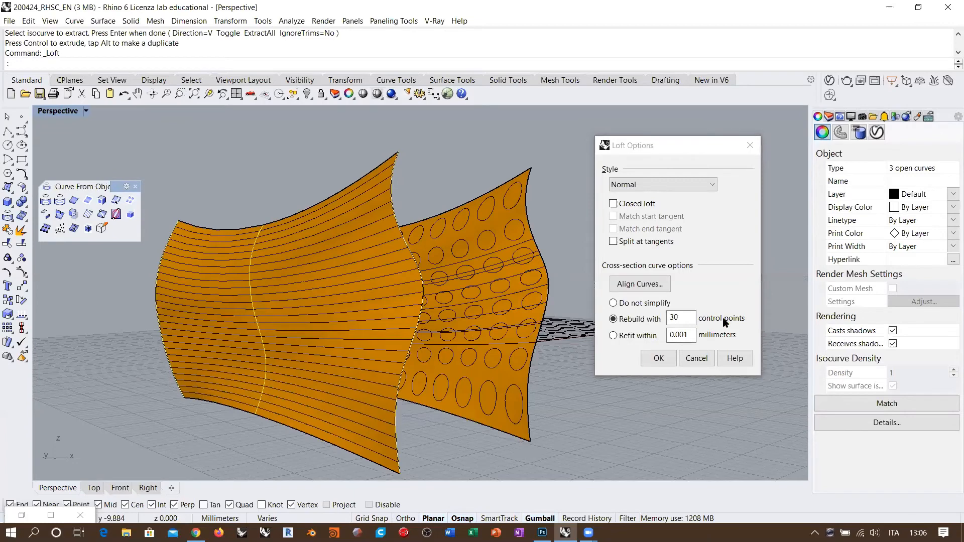
{"action": "right_click_drag", "start_coordinate": [399, 315], "coordinate": [309, 315]}
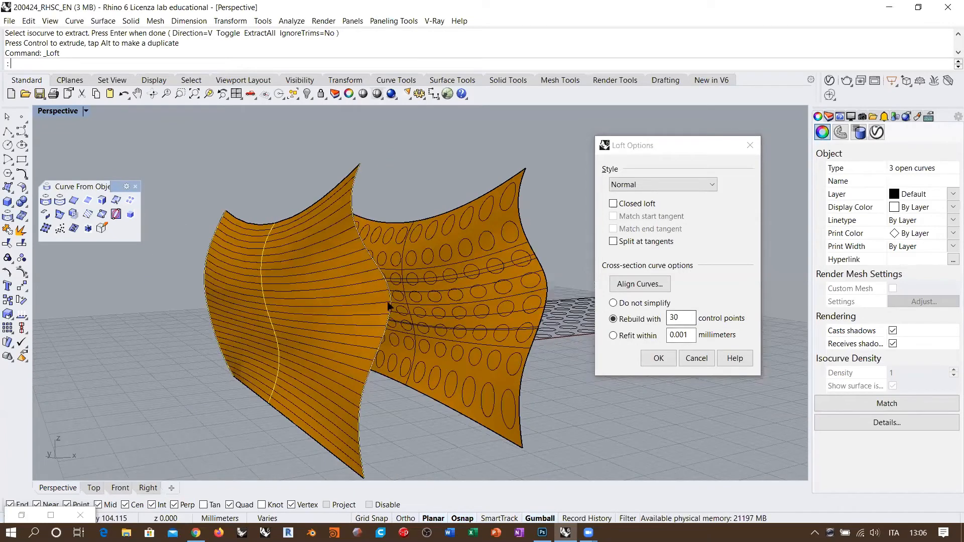
{"action": "right_click_drag", "start_coordinate": [396, 243], "coordinate": [327, 289]}
Step: Set the loft's cross-section rebuild to 50 control points and create the lofted surface
{"action": "left_click", "coordinate": [697, 307]}
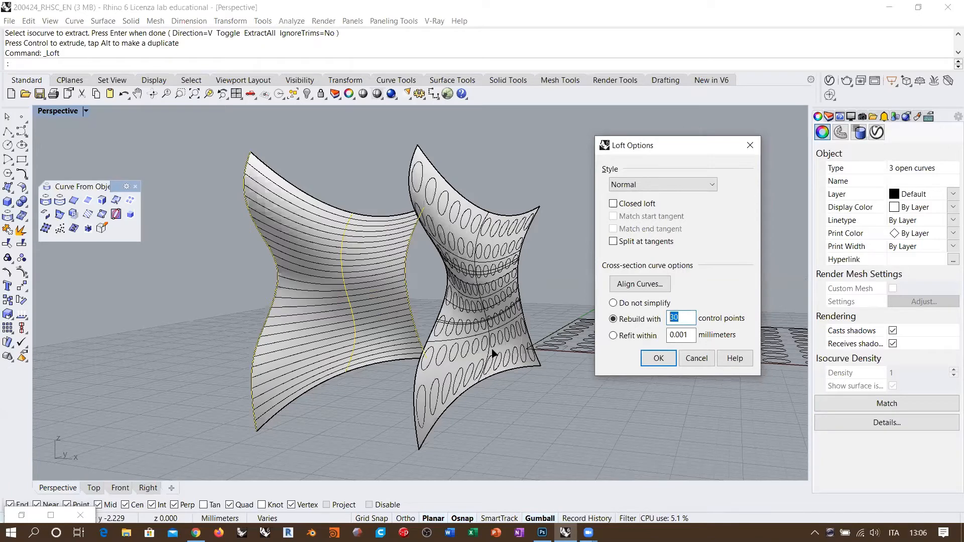
{"action": "type", "text": "50"}
{"action": "key", "text": "Tab"}
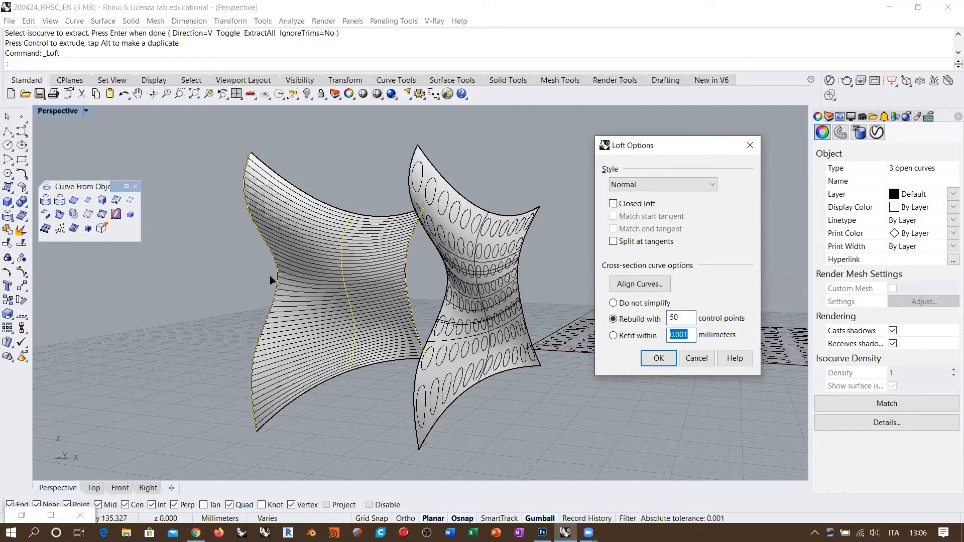
{"action": "right_click_drag", "start_coordinate": [370, 326], "coordinate": [342, 220]}
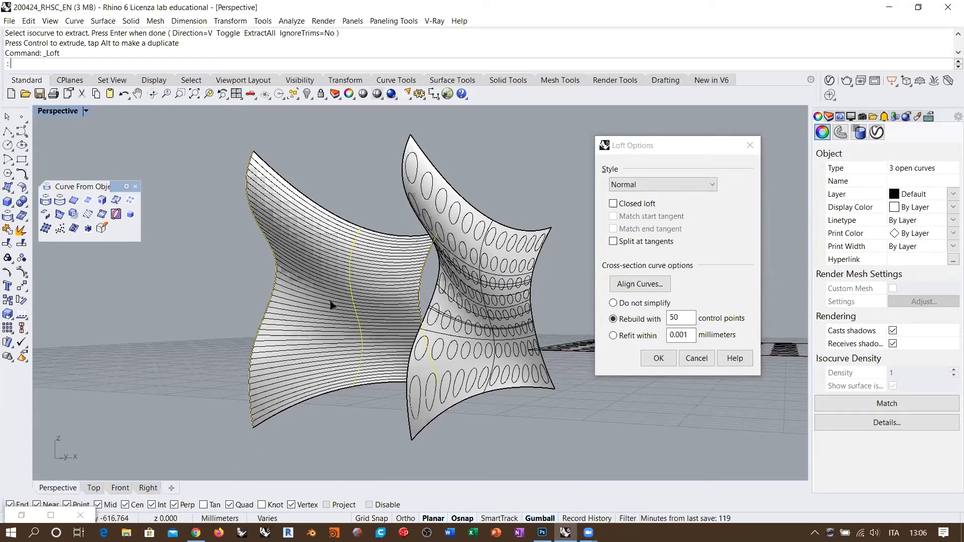
{"action": "left_click", "coordinate": [658, 358]}
Step: Create the UV curves of the new lofted surface on the XY plane
{"action": "scroll", "coordinate": [303, 252], "scroll_direction": "down", "scroll_amount": 3}
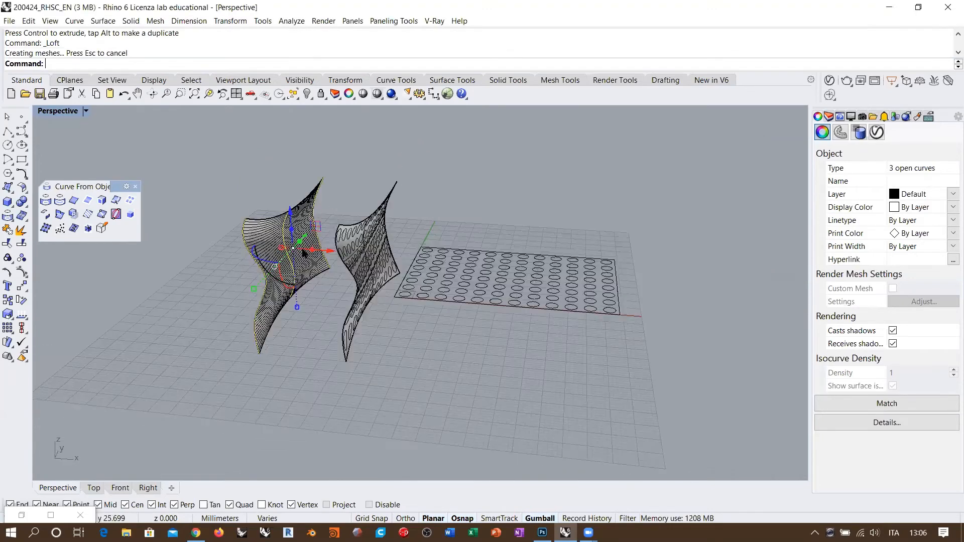
{"action": "scroll", "coordinate": [361, 255], "scroll_direction": "up", "scroll_amount": 2}
{"action": "left_click", "coordinate": [306, 266]}
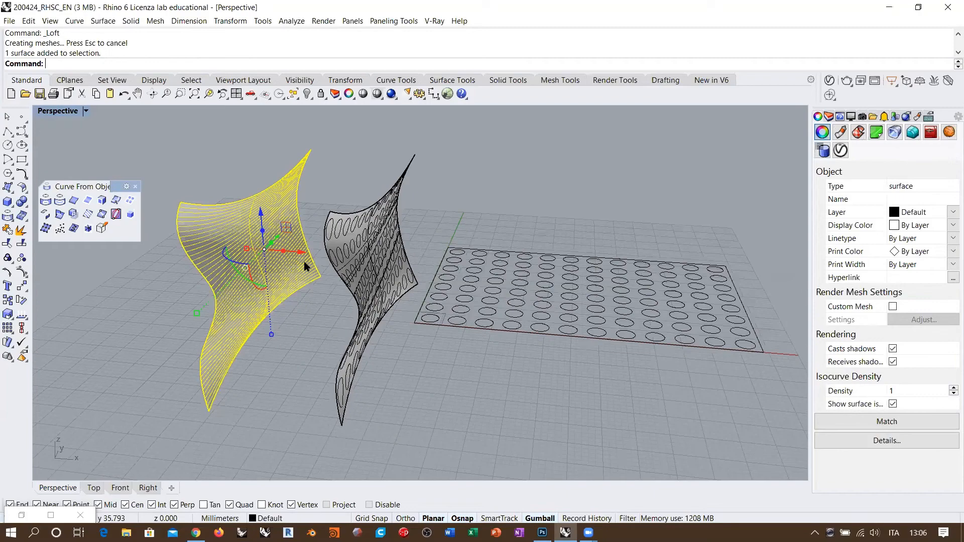
{"action": "left_click", "coordinate": [74, 228]}
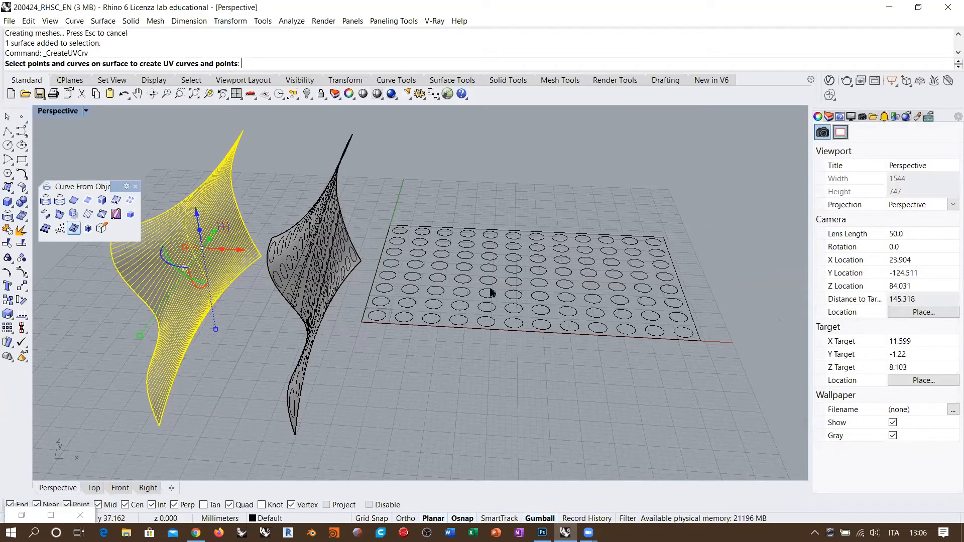
{"action": "right_click_drag", "start_coordinate": [717, 320], "coordinate": [716, 351]}
{"action": "right_click", "coordinate": [715, 350]}
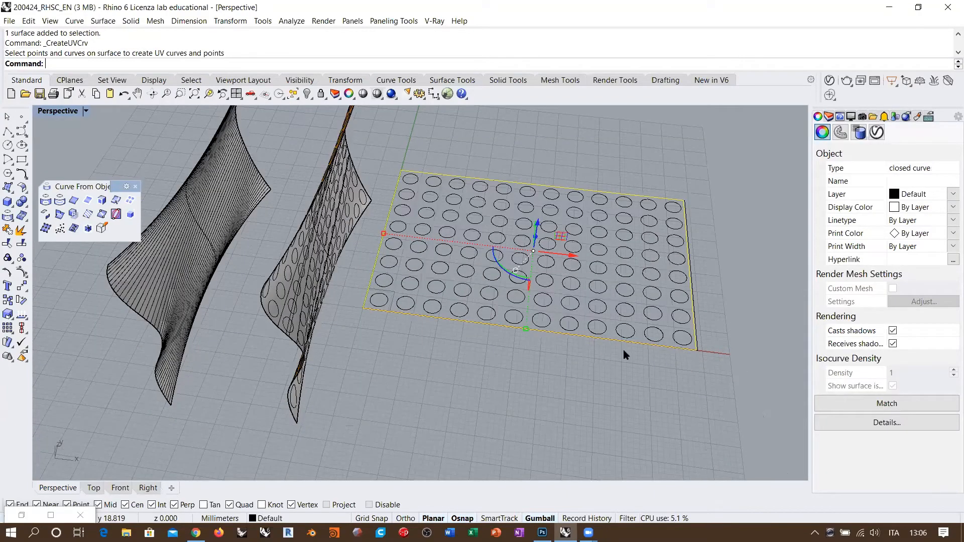
Step: Compare the new UV outline with the existing flat circle layout, and undo the UV curve creation
{"action": "scroll", "coordinate": [625, 354], "scroll_direction": "up", "scroll_amount": 4}
{"action": "scroll", "coordinate": [652, 340], "scroll_direction": "down", "scroll_amount": 10}
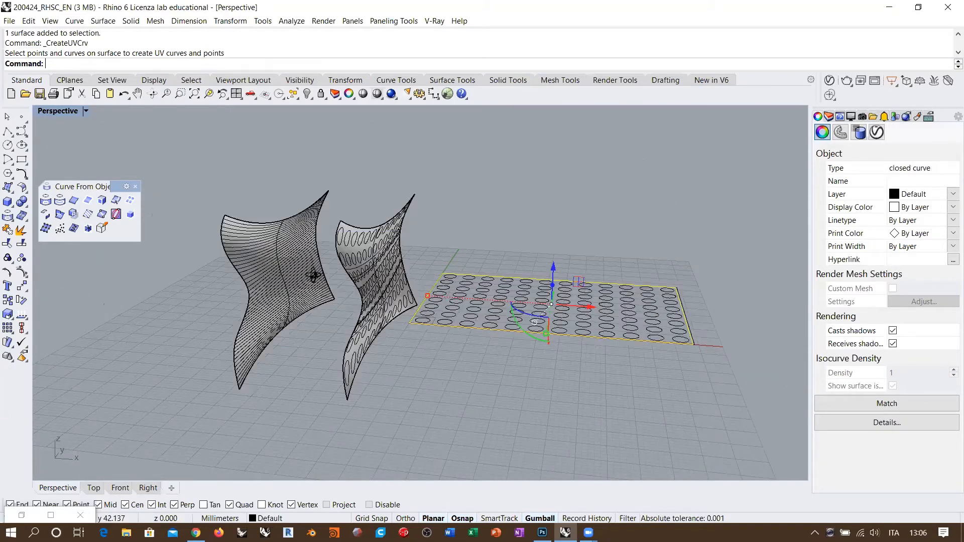
{"action": "scroll", "coordinate": [262, 269], "scroll_direction": "up", "scroll_amount": 2}
{"action": "right_click_drag", "start_coordinate": [203, 250], "coordinate": [165, 237], "text": "shift"}
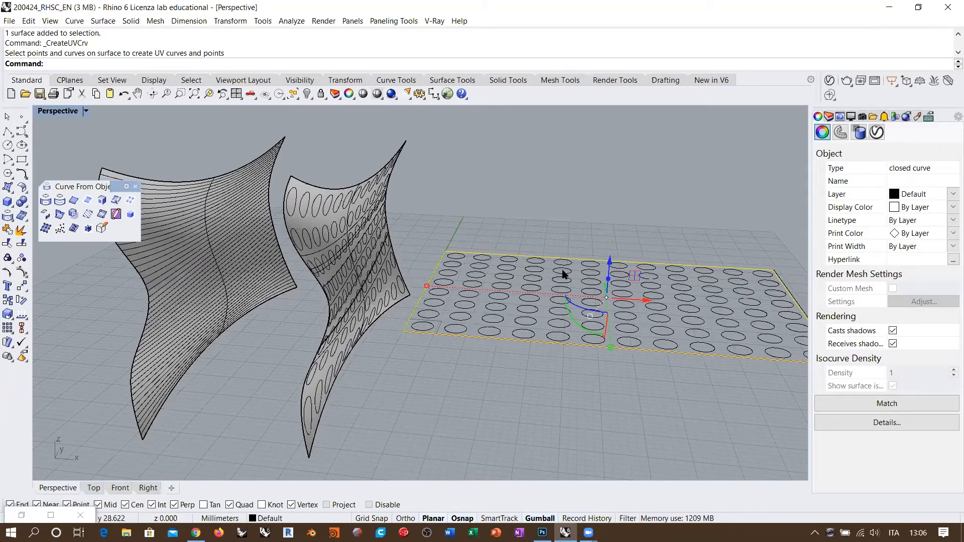
{"action": "key", "text": "ctrl+z"}
{"action": "scroll", "coordinate": [668, 256], "scroll_direction": "up", "scroll_amount": 2}
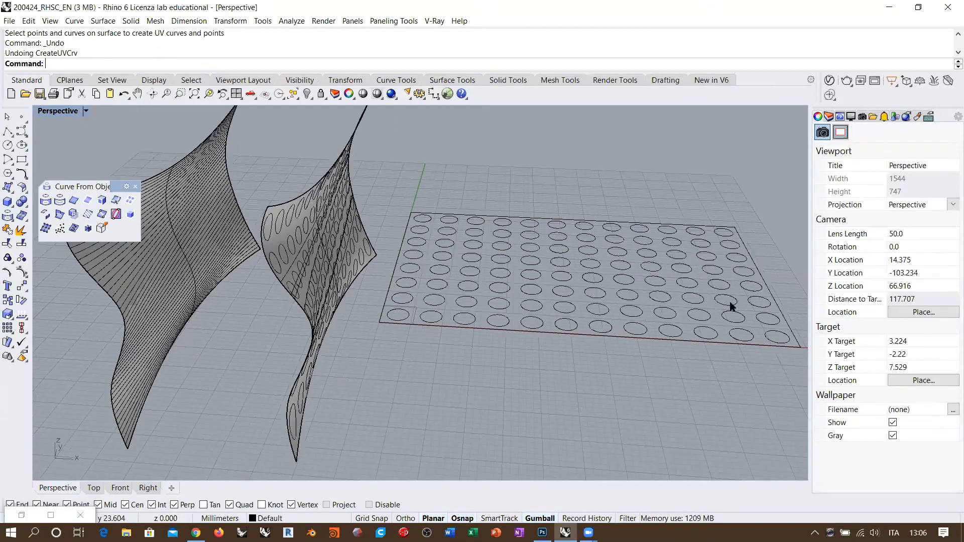
Step: Apply the flat circle pattern from the XY plane to the rebuilt lofted surface
{"action": "right_click_drag", "start_coordinate": [586, 273], "coordinate": [709, 277]}
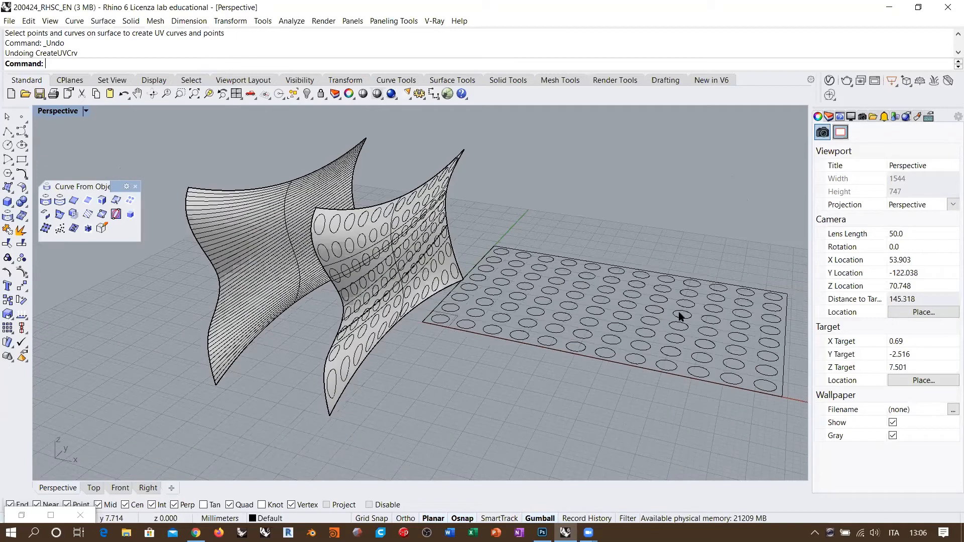
{"action": "right_click_drag", "start_coordinate": [541, 302], "coordinate": [471, 305]}
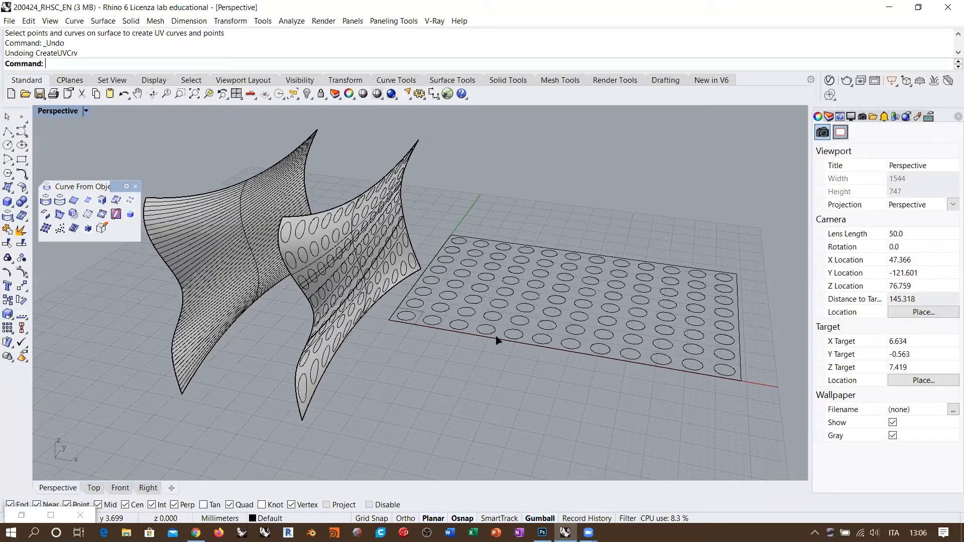
{"action": "key", "text": "Return"}
{"action": "left_click", "coordinate": [191, 377]}
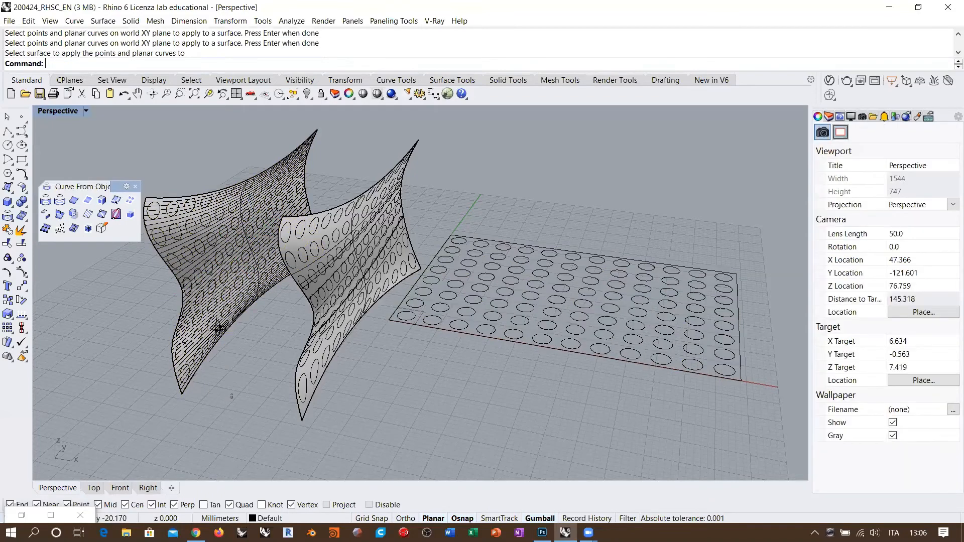
Step: Compare the circle distribution on the rebuilt loft with that on the original surface and the flat layout
{"action": "scroll", "coordinate": [291, 274], "scroll_direction": "up", "scroll_amount": 8}
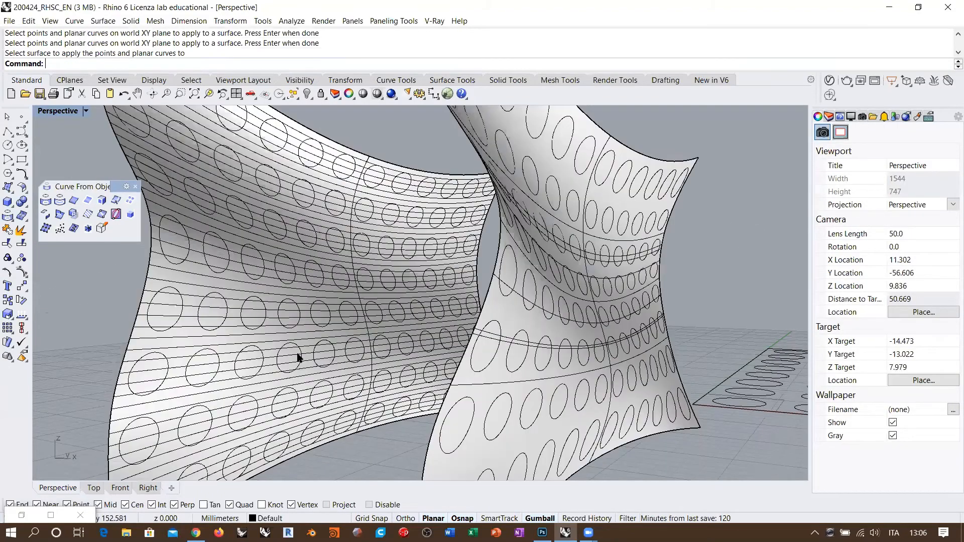
{"action": "key", "text": "Home"}
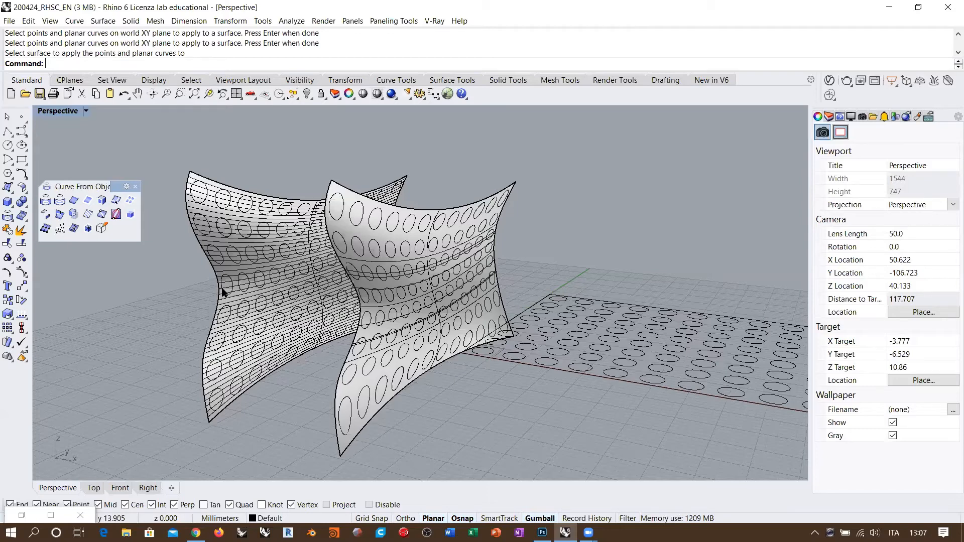
{"action": "scroll", "coordinate": [233, 289], "scroll_direction": "down", "scroll_amount": 3}
{"action": "right_click_drag", "start_coordinate": [353, 300], "coordinate": [344, 322]}
{"action": "scroll", "coordinate": [346, 321], "scroll_direction": "up", "scroll_amount": 3}
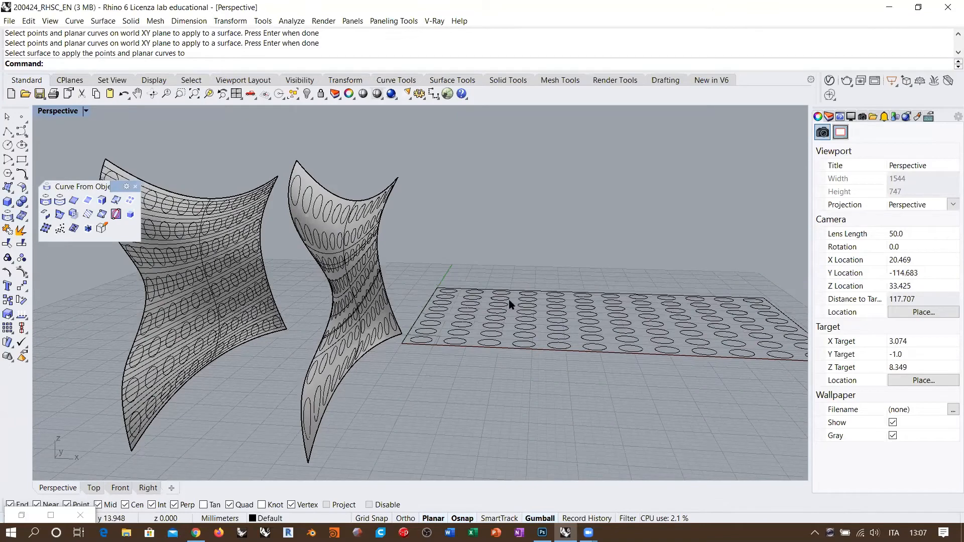
{"action": "right_click_drag", "start_coordinate": [354, 362], "coordinate": [435, 305]}
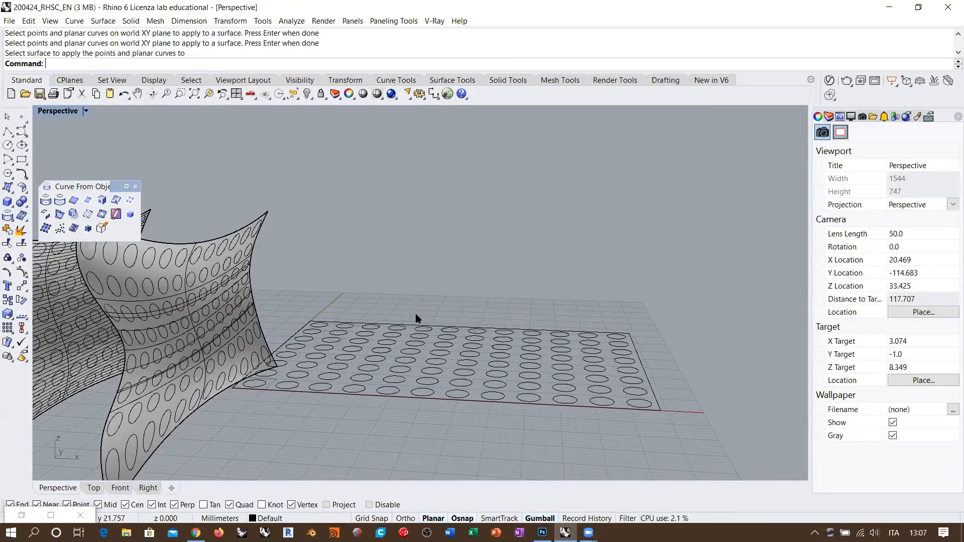
{"action": "scroll", "coordinate": [415, 318], "scroll_direction": "down", "scroll_amount": 3}
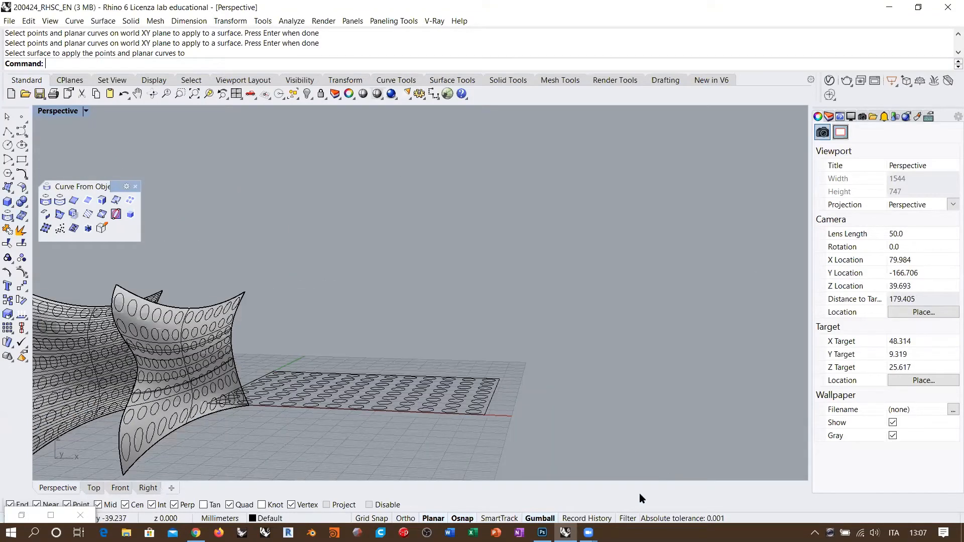
Step: Sketch an on-screen diagram of a wavy surface profile with a straight vertical segment projected horizontally onto it by an arrow and dashed lines
{"action": "left_click", "coordinate": [640, 494]}
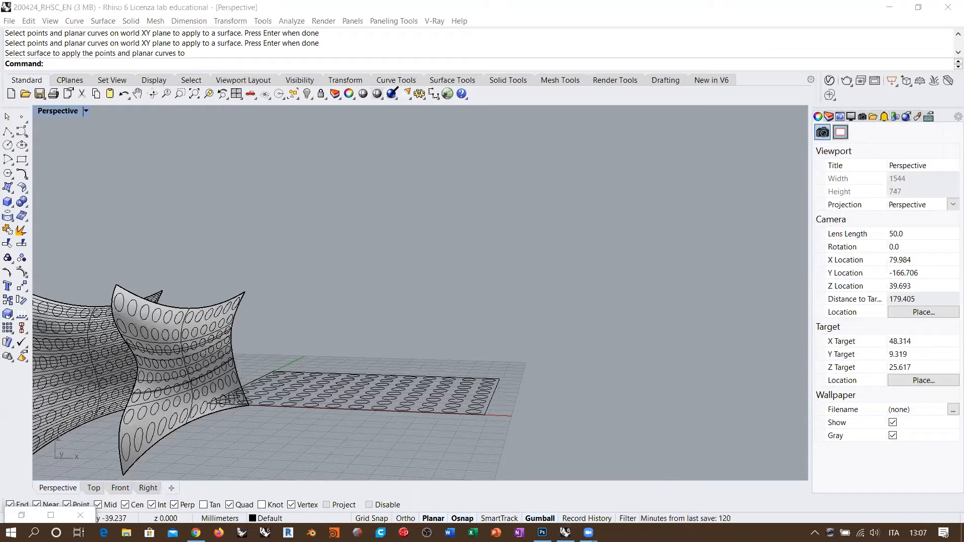
{"action": "mouse_move", "coordinate": [509, 127]}
{"action": "left_mouse_down"}
{"action": "mouse_move", "coordinate": [482, 170]}
{"action": "mouse_move", "coordinate": [543, 335]}
{"action": "mouse_move", "coordinate": [525, 439]}
{"action": "mouse_move", "coordinate": [500, 459]}
{"action": "left_mouse_up"}
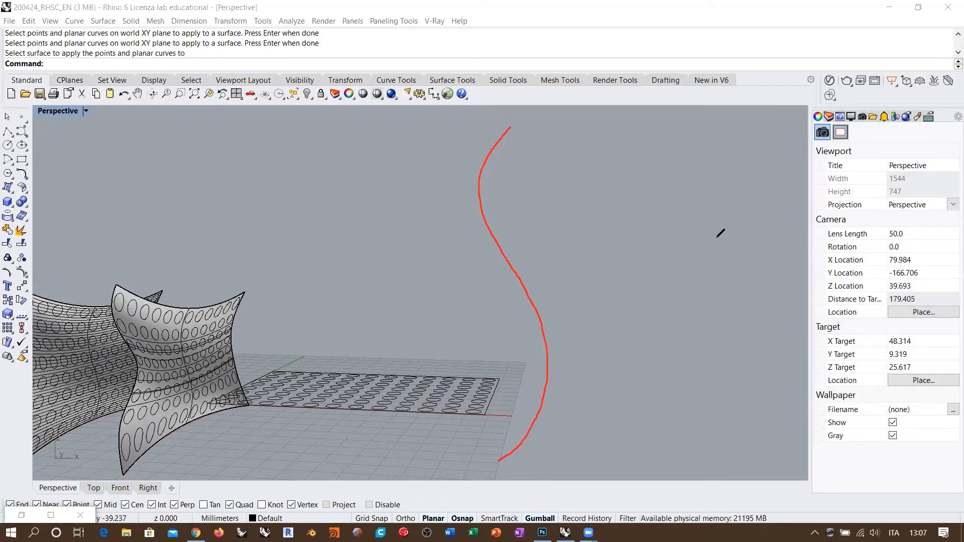
{"action": "left_click_drag", "start_coordinate": [710, 222], "coordinate": [712, 302]}
{"action": "left_click_drag", "start_coordinate": [710, 223], "coordinate": [712, 305]}
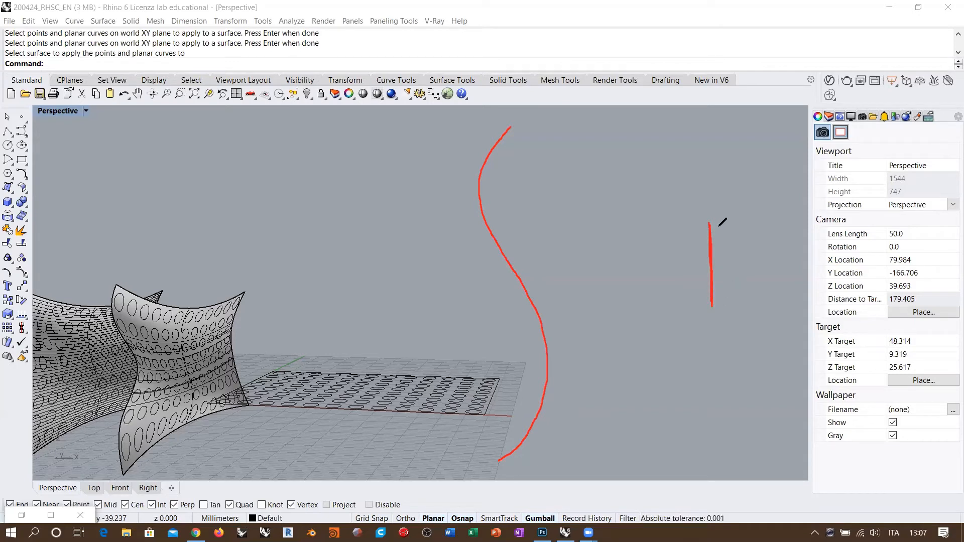
{"action": "left_click_drag", "start_coordinate": [720, 226], "coordinate": [556, 224]}
{"action": "left_click_drag", "start_coordinate": [720, 304], "coordinate": [572, 304]}
{"action": "mouse_move", "coordinate": [774, 267]}
{"action": "left_mouse_down"}
{"action": "mouse_move", "coordinate": [657, 261]}
{"action": "mouse_move", "coordinate": [668, 272]}
{"action": "left_mouse_up"}
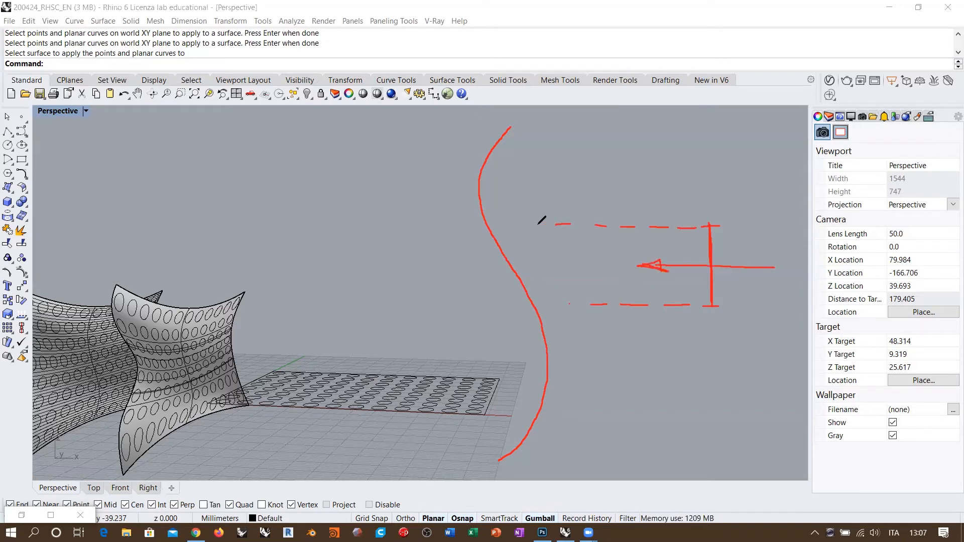
{"action": "left_click_drag", "start_coordinate": [537, 225], "coordinate": [486, 223]}
{"action": "left_click_drag", "start_coordinate": [570, 304], "coordinate": [558, 304]}
{"action": "left_click_drag", "start_coordinate": [554, 303], "coordinate": [546, 303]}
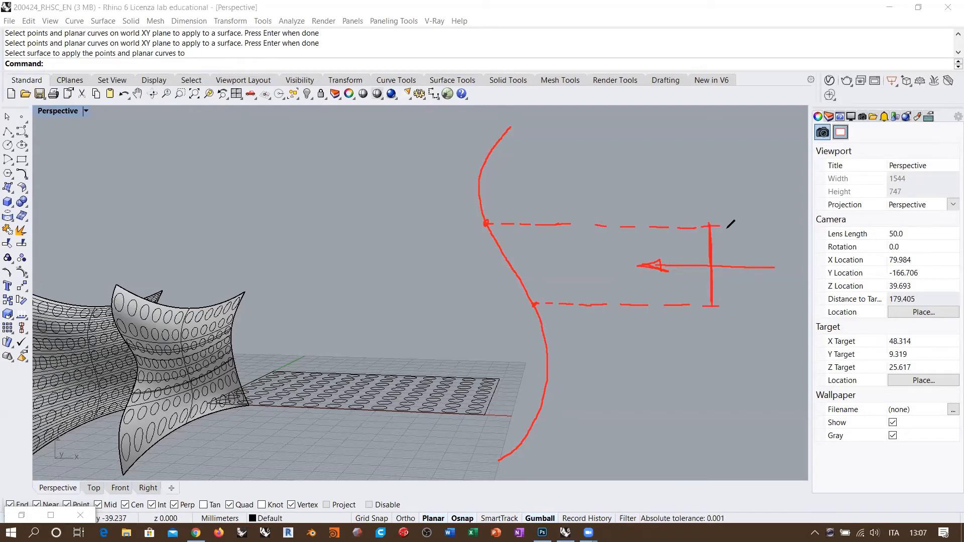
Step: Add dimension marks to the diagram, labelling the straight segment D and its projection on the wavy profile D2
{"action": "mouse_move", "coordinate": [742, 212]}
{"action": "left_mouse_down"}
{"action": "mouse_move", "coordinate": [741, 331]}
{"action": "mouse_move", "coordinate": [743, 307]}
{"action": "left_mouse_up"}
{"action": "left_click_drag", "start_coordinate": [746, 292], "coordinate": [736, 315]}
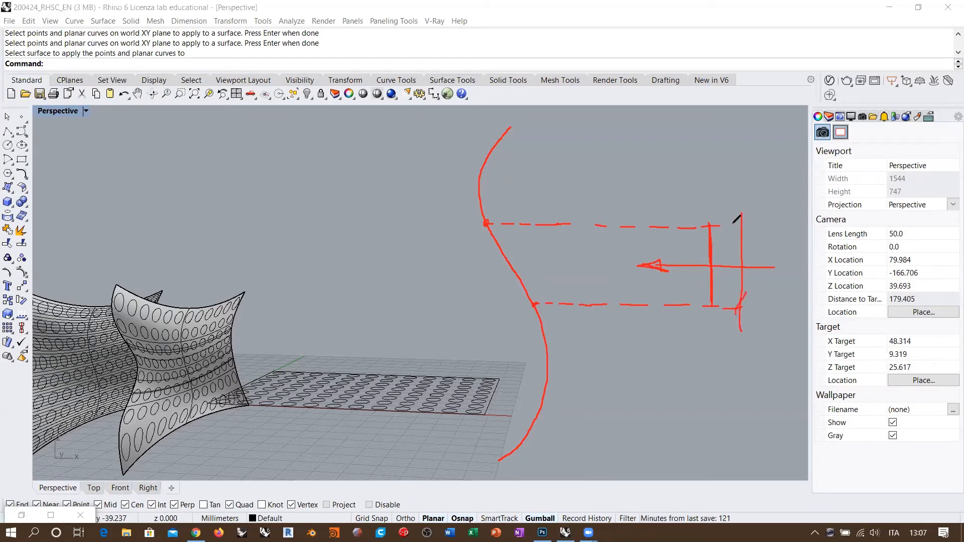
{"action": "mouse_move", "coordinate": [731, 230]}
{"action": "left_mouse_down"}
{"action": "mouse_move", "coordinate": [749, 220]}
{"action": "mouse_move", "coordinate": [748, 261]}
{"action": "left_mouse_up"}
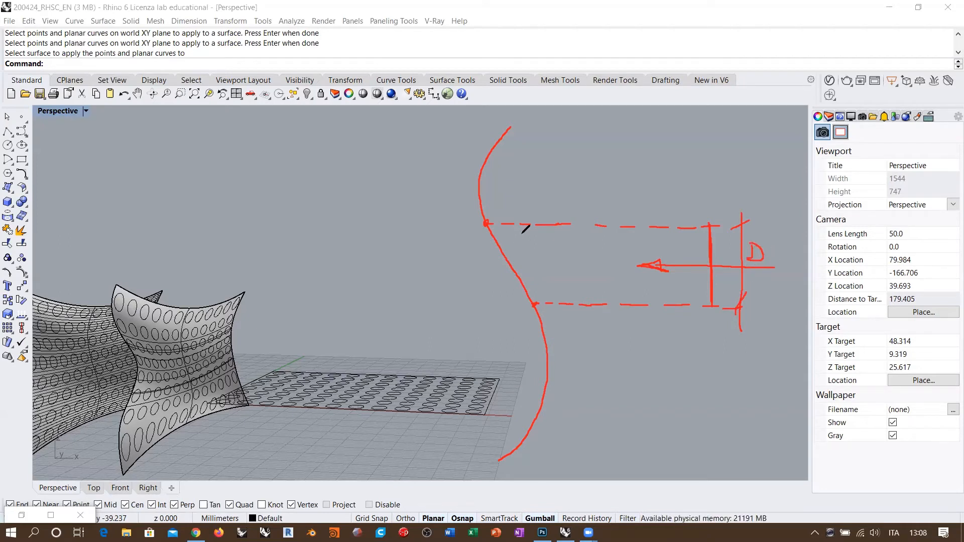
{"action": "mouse_move", "coordinate": [474, 229]}
{"action": "left_mouse_down"}
{"action": "mouse_move", "coordinate": [458, 224]}
{"action": "mouse_move", "coordinate": [525, 311]}
{"action": "left_mouse_up"}
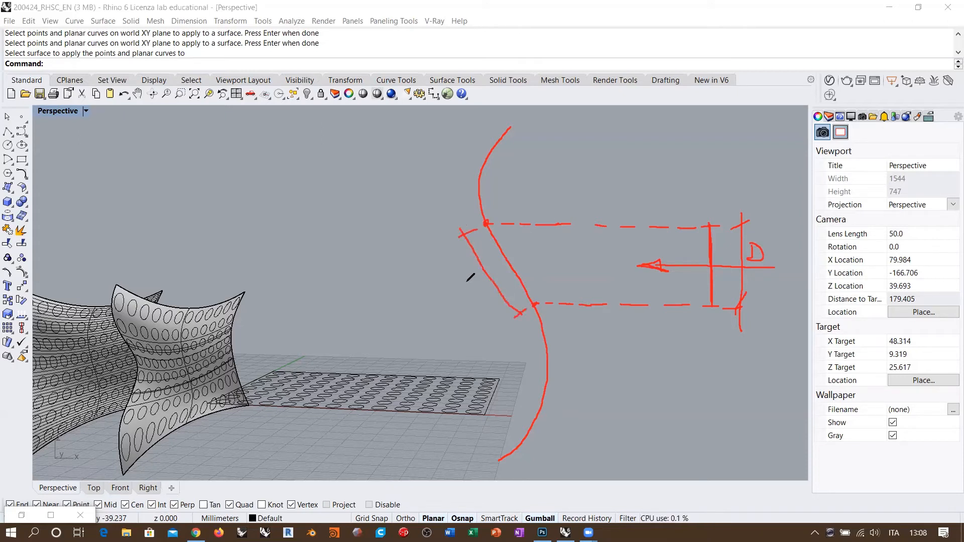
{"action": "left_click_drag", "start_coordinate": [459, 273], "coordinate": [485, 296]}
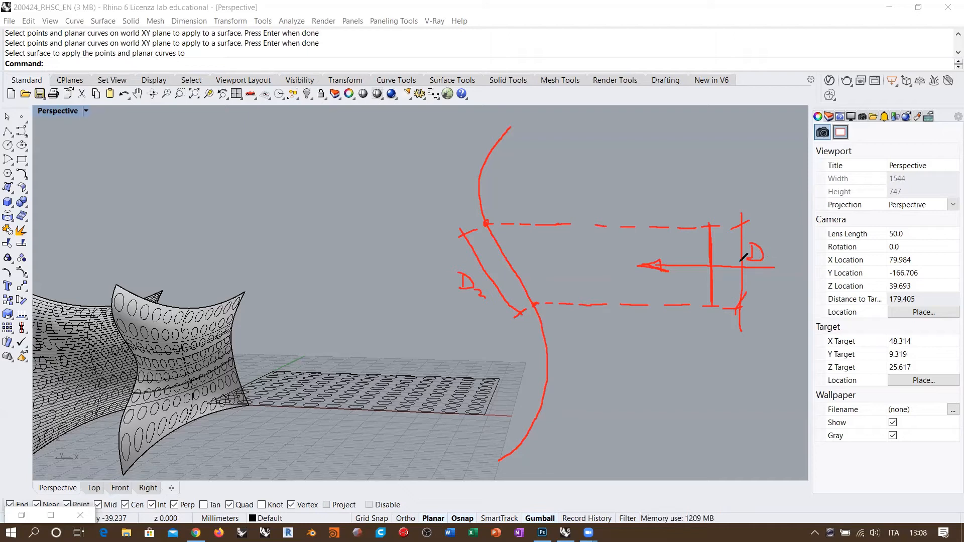
Step: Sketch a thick tilted segment parallel to the wavy profile and dimension it as D
{"action": "left_click_drag", "start_coordinate": [710, 253], "coordinate": [712, 303]}
{"action": "mouse_move", "coordinate": [506, 227]}
{"action": "left_mouse_down"}
{"action": "mouse_move", "coordinate": [541, 283]}
{"action": "mouse_move", "coordinate": [514, 227]}
{"action": "left_mouse_up"}
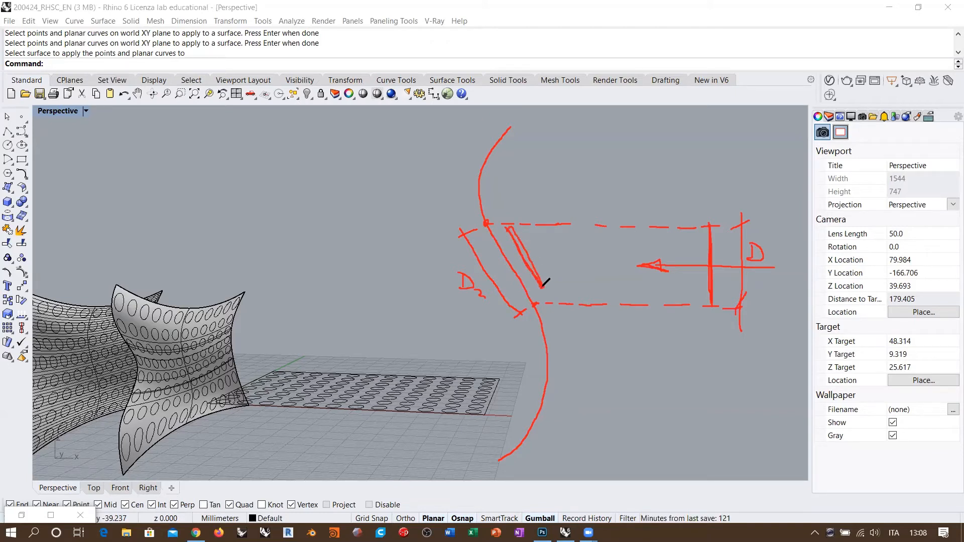
{"action": "mouse_move", "coordinate": [545, 283]}
{"action": "left_mouse_down"}
{"action": "mouse_move", "coordinate": [514, 223]}
{"action": "mouse_move", "coordinate": [544, 283]}
{"action": "left_mouse_up"}
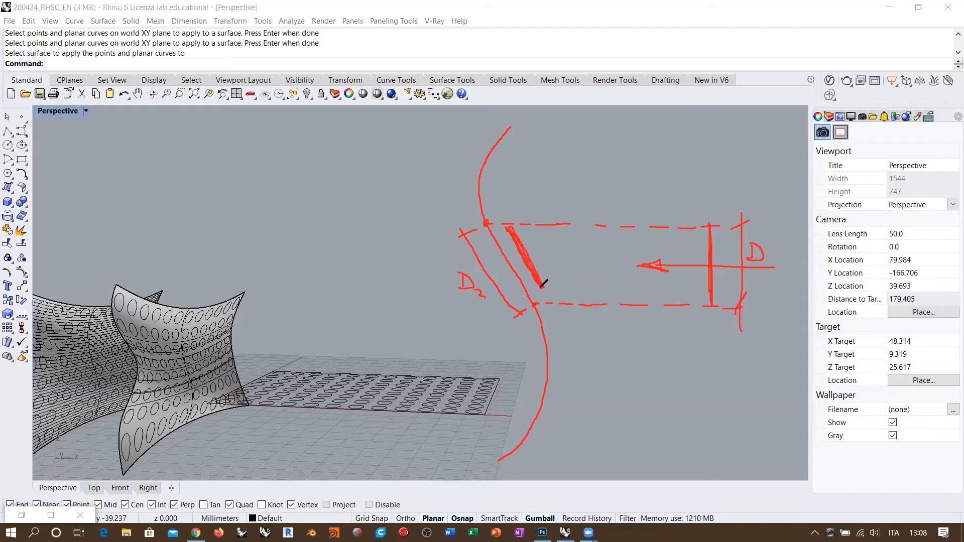
{"action": "left_click_drag", "start_coordinate": [516, 219], "coordinate": [538, 209]}
{"action": "left_click_drag", "start_coordinate": [548, 287], "coordinate": [575, 271]}
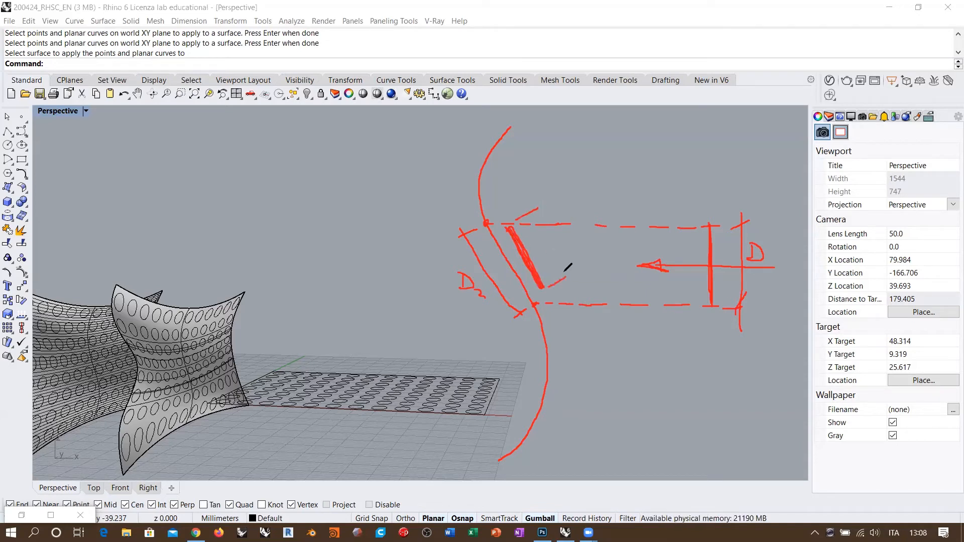
{"action": "left_click_drag", "start_coordinate": [522, 203], "coordinate": [566, 287]}
{"action": "mouse_move", "coordinate": [558, 241]}
{"action": "left_mouse_down"}
{"action": "mouse_move", "coordinate": [558, 256]}
{"action": "mouse_move", "coordinate": [567, 253]}
{"action": "mouse_move", "coordinate": [559, 257]}
{"action": "left_mouse_up"}
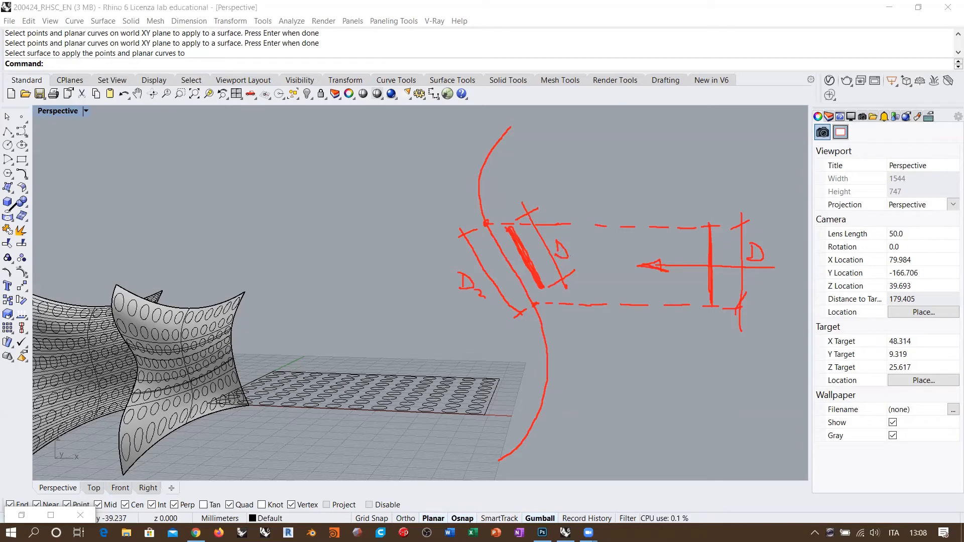
Step: Annotate the Pull method by circling its tool group, writing PULL, and marking the pulled segment on the profile as ≈D
{"action": "mouse_move", "coordinate": [12, 206]}
{"action": "left_mouse_down"}
{"action": "mouse_move", "coordinate": [2, 219]}
{"action": "mouse_move", "coordinate": [15, 213]}
{"action": "mouse_move", "coordinate": [10, 227]}
{"action": "left_mouse_up"}
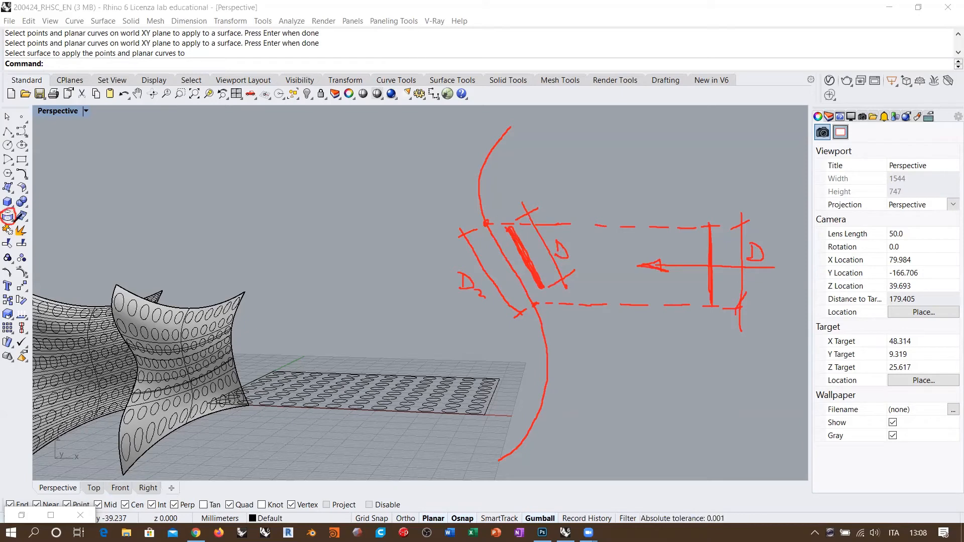
{"action": "mouse_move", "coordinate": [143, 199]}
{"action": "left_mouse_down"}
{"action": "mouse_move", "coordinate": [203, 196]}
{"action": "mouse_move", "coordinate": [121, 202]}
{"action": "mouse_move", "coordinate": [215, 189]}
{"action": "left_mouse_up"}
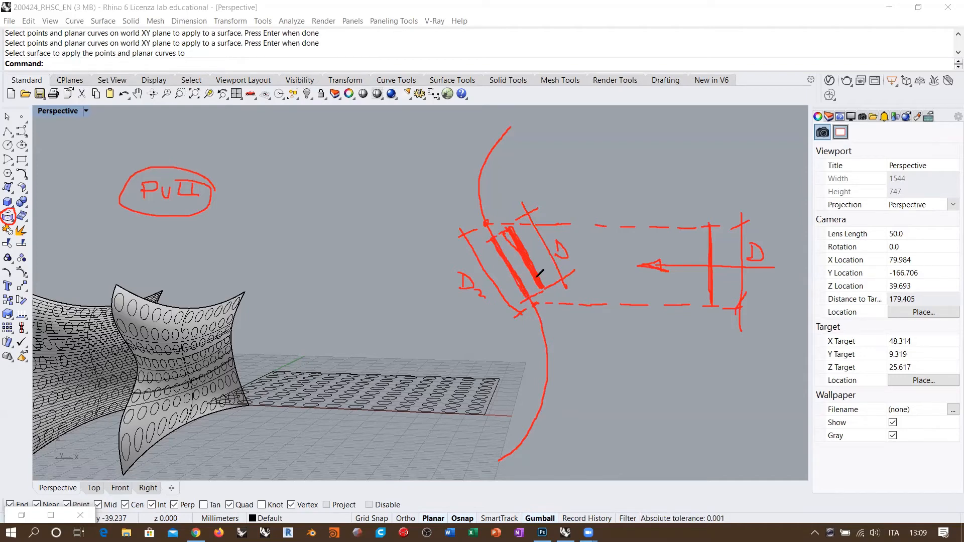
{"action": "left_click_drag", "start_coordinate": [483, 259], "coordinate": [501, 270]}
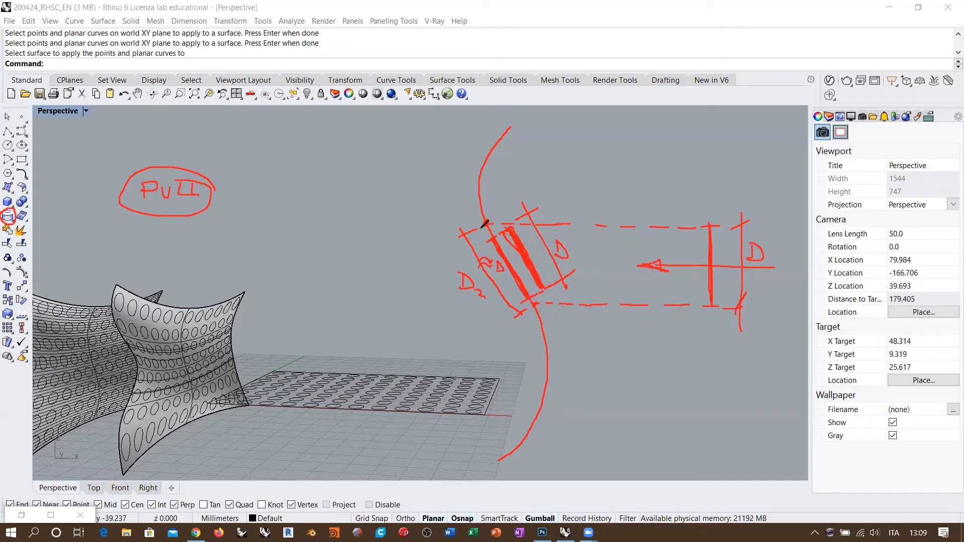
{"action": "left_click_drag", "start_coordinate": [492, 215], "coordinate": [452, 220]}
{"action": "left_click_drag", "start_coordinate": [556, 312], "coordinate": [527, 326]}
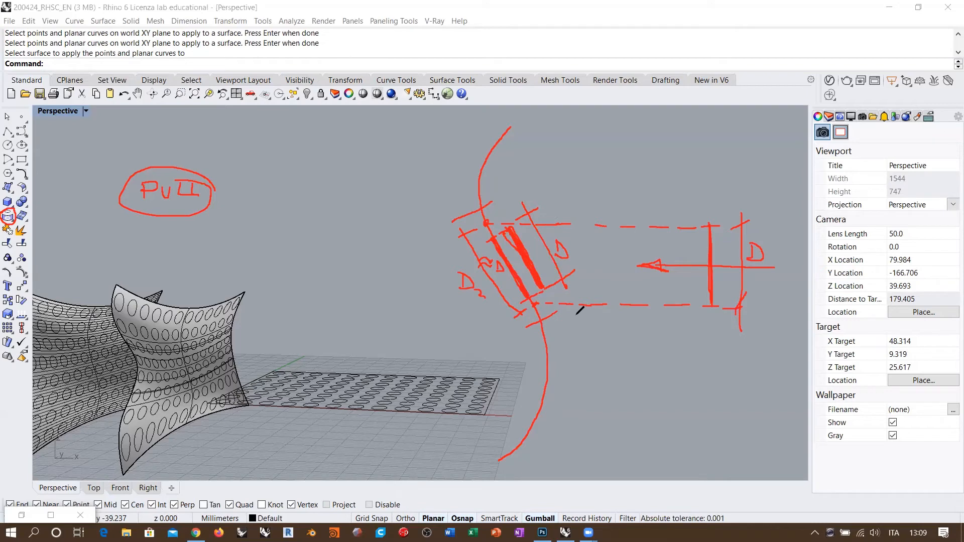
Step: Sketch a tightly waved profile with fanned normal directions and a small zigzag segment facing it, and clear all the annotations
{"action": "mouse_move", "coordinate": [336, 133]}
{"action": "left_mouse_down"}
{"action": "mouse_move", "coordinate": [320, 157]}
{"action": "mouse_move", "coordinate": [332, 210]}
{"action": "mouse_move", "coordinate": [374, 235]}
{"action": "mouse_move", "coordinate": [328, 283]}
{"action": "mouse_move", "coordinate": [371, 292]}
{"action": "left_mouse_up"}
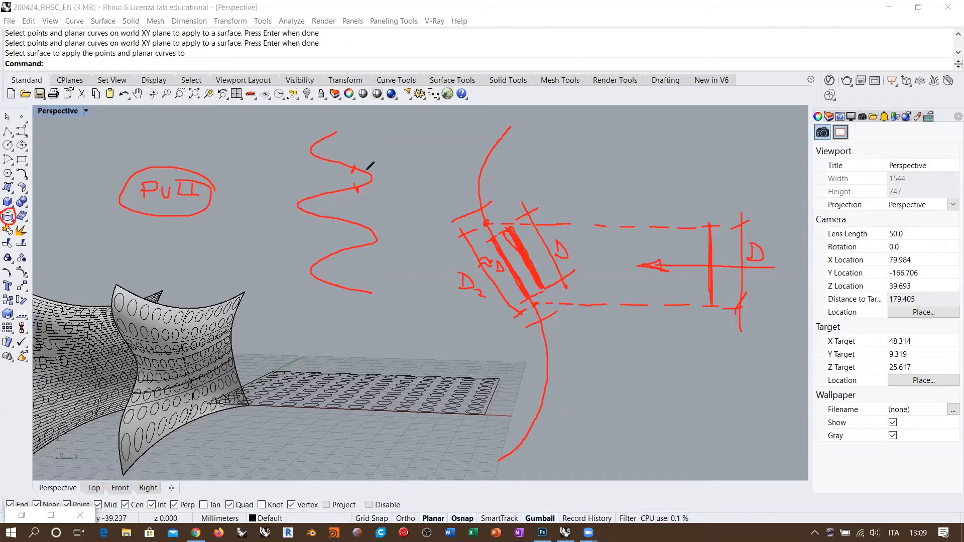
{"action": "left_click_drag", "start_coordinate": [367, 169], "coordinate": [387, 134]}
{"action": "mouse_move", "coordinate": [372, 181]}
{"action": "left_mouse_down"}
{"action": "mouse_move", "coordinate": [416, 183]}
{"action": "mouse_move", "coordinate": [381, 216]}
{"action": "left_mouse_up"}
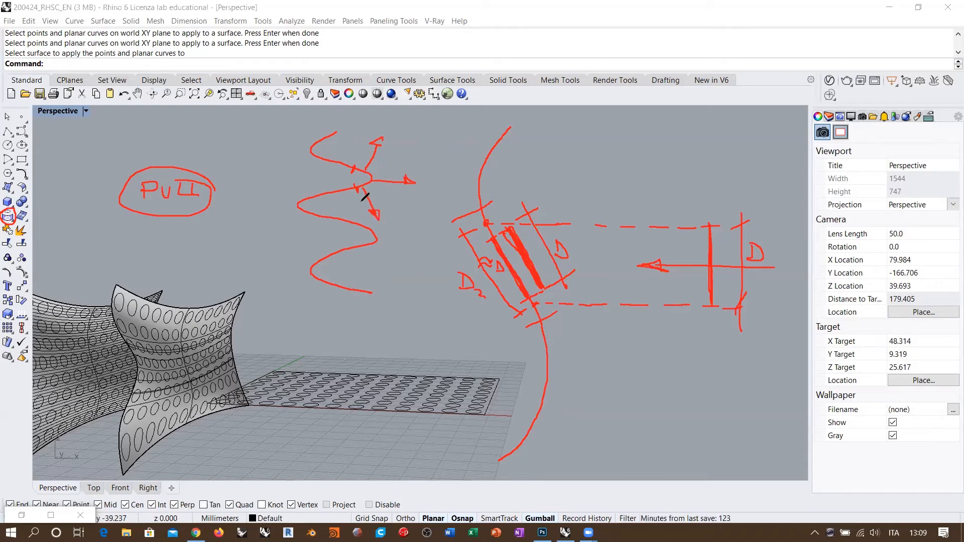
{"action": "mouse_move", "coordinate": [373, 190]}
{"action": "left_mouse_down"}
{"action": "mouse_move", "coordinate": [384, 194]}
{"action": "mouse_move", "coordinate": [390, 164]}
{"action": "mouse_move", "coordinate": [377, 157]}
{"action": "mouse_move", "coordinate": [355, 169]}
{"action": "left_mouse_up"}
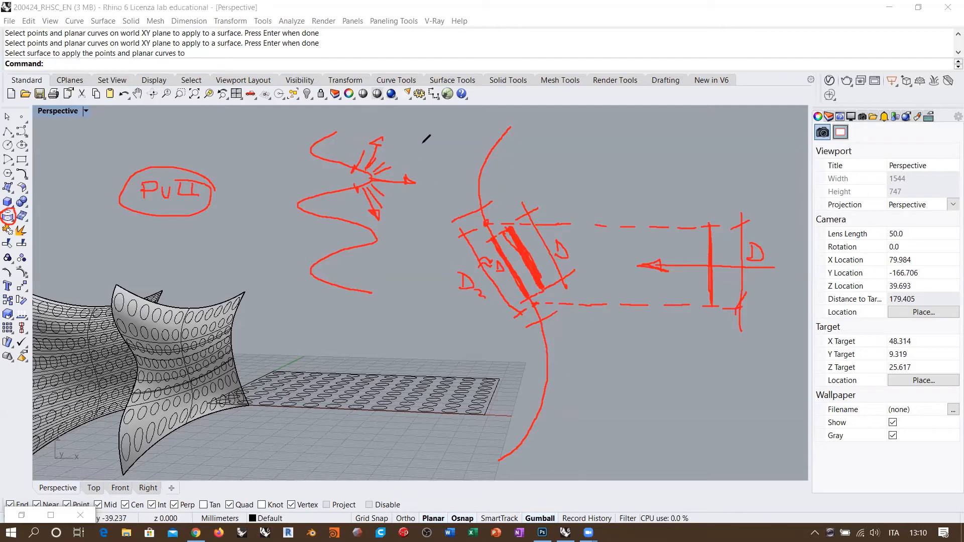
{"action": "mouse_move", "coordinate": [426, 139]}
{"action": "left_mouse_down"}
{"action": "mouse_move", "coordinate": [426, 195]}
{"action": "mouse_move", "coordinate": [438, 190]}
{"action": "left_mouse_up"}
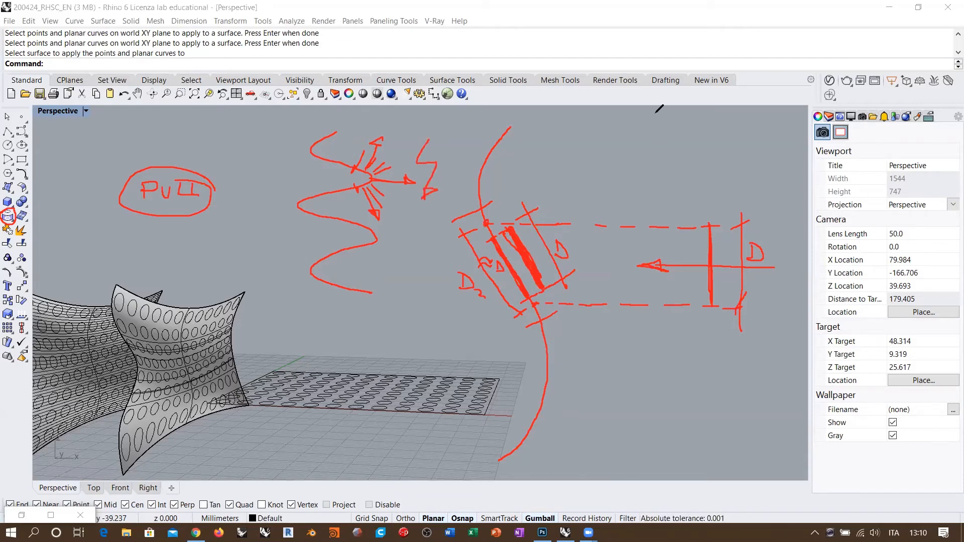
{"action": "key", "text": "e"}
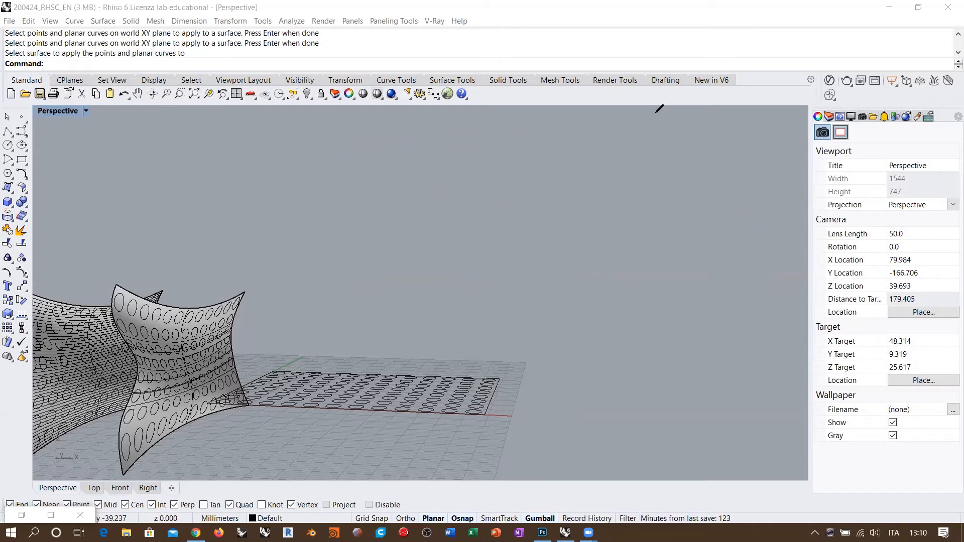
{"action": "left_click", "coordinate": [346, 4]}
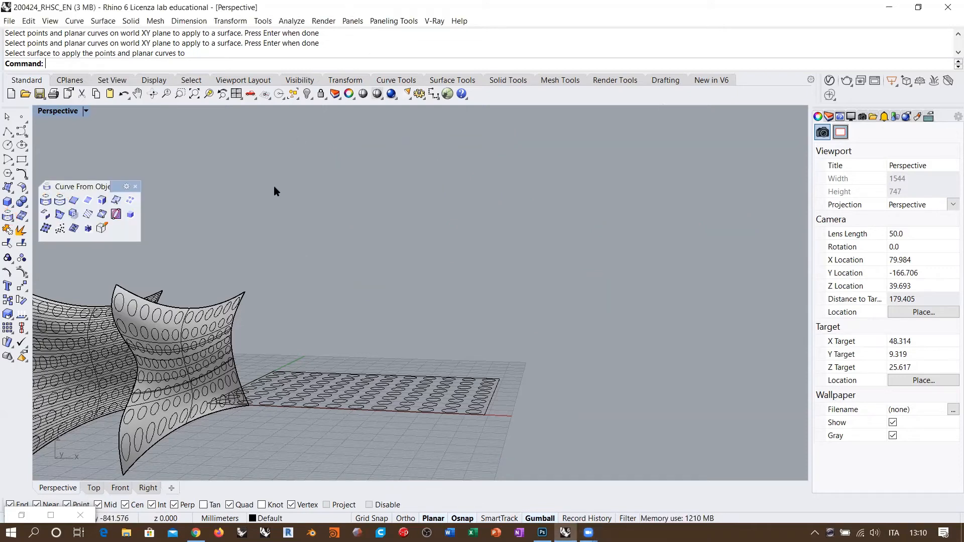
Step: Undo the circle mapping on the rebuilt loft and the loft itself, leaving its profile curves
{"action": "right_click_drag", "start_coordinate": [374, 246], "coordinate": [321, 306]}
{"action": "right_click_drag", "start_coordinate": [251, 242], "coordinate": [210, 233]}
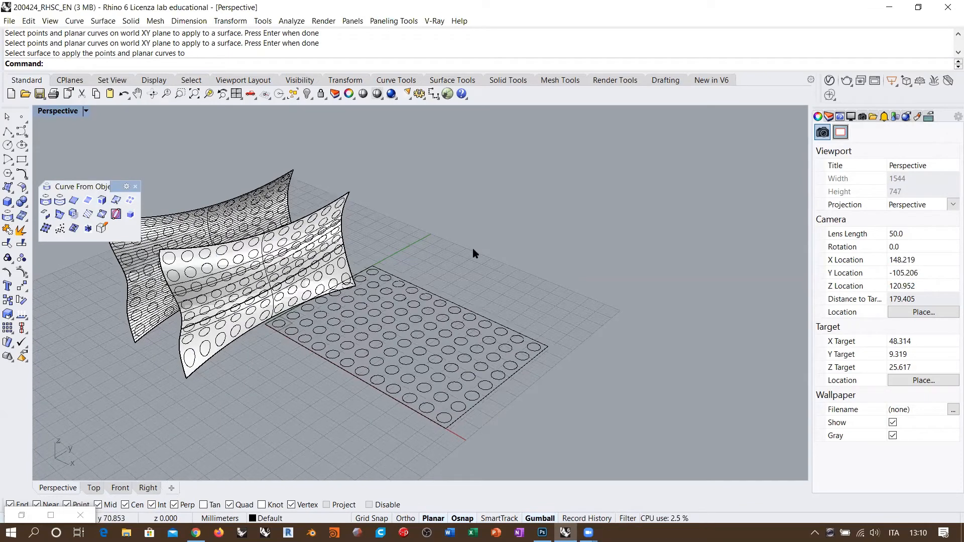
{"action": "scroll", "coordinate": [286, 269], "scroll_direction": "down", "scroll_amount": 2}
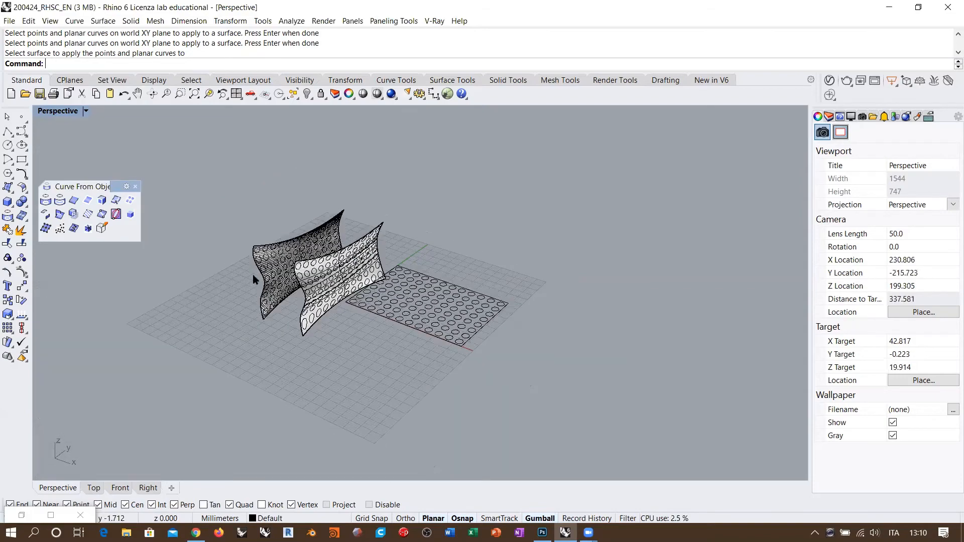
{"action": "scroll", "coordinate": [271, 276], "scroll_direction": "up", "scroll_amount": 5}
{"action": "scroll", "coordinate": [352, 241], "scroll_direction": "up", "scroll_amount": 3}
{"action": "scroll", "coordinate": [337, 259], "scroll_direction": "down", "scroll_amount": 4}
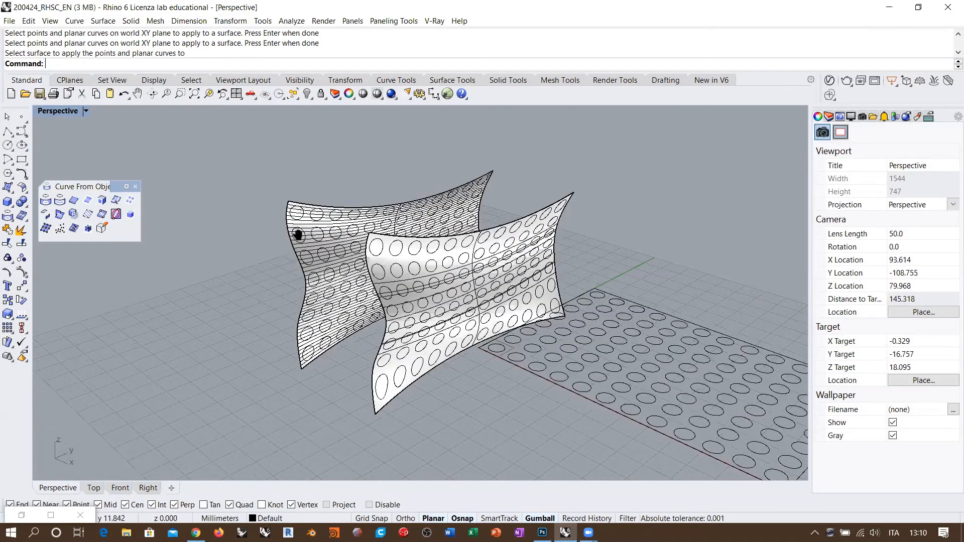
{"action": "right_click_drag", "start_coordinate": [281, 236], "coordinate": [280, 237]}
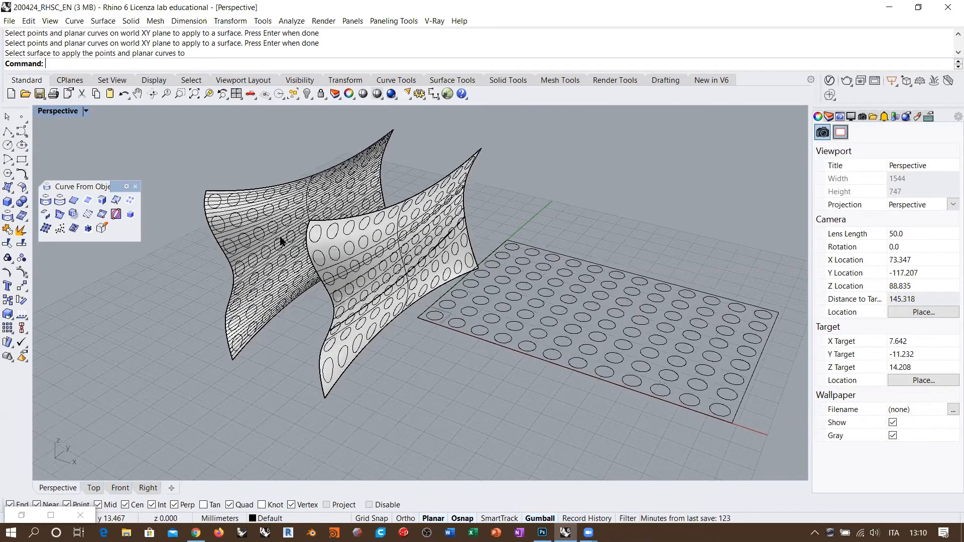
{"action": "key", "text": "ctrl+z"}
{"action": "key", "text": "ctrl+z"}
Step: Stretch the outer profile curve vertically so that it is much taller than the other two loft curves
{"action": "left_click", "coordinate": [235, 302]}
{"action": "right_click_drag", "start_coordinate": [240, 339], "coordinate": [248, 303]}
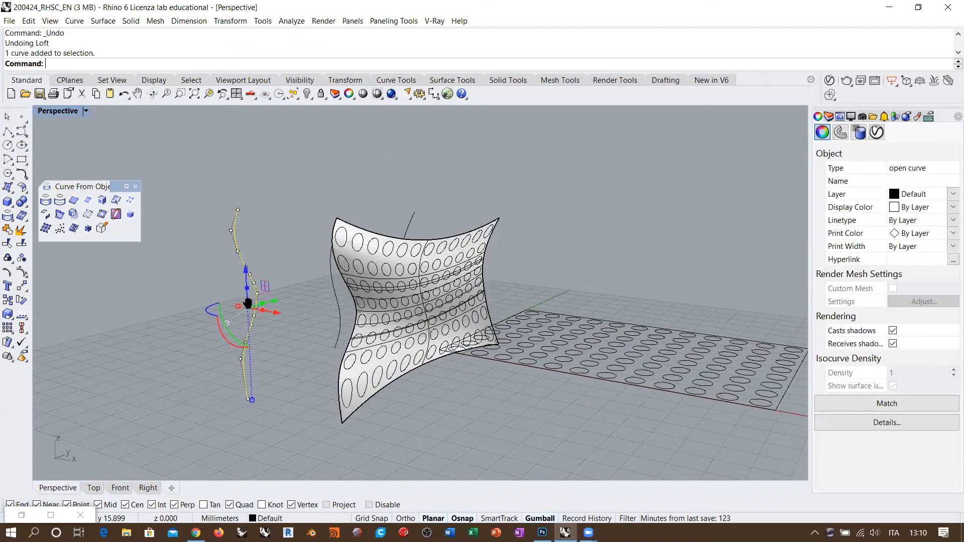
{"action": "left_click_drag", "start_coordinate": [247, 304], "coordinate": [256, 461]}
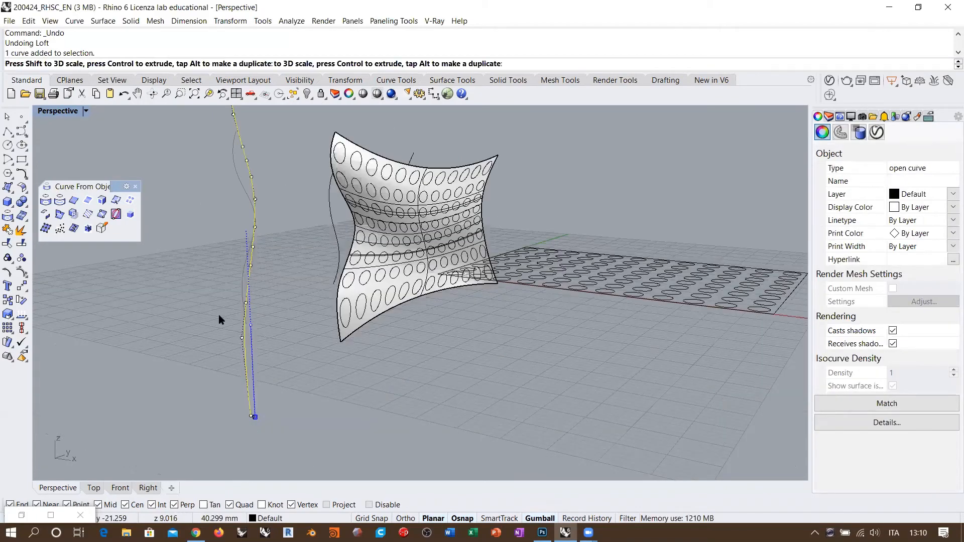
{"action": "scroll", "coordinate": [218, 316], "scroll_direction": "down", "scroll_amount": 4}
{"action": "right_click_drag", "start_coordinate": [282, 262], "coordinate": [293, 289]}
{"action": "left_click", "coordinate": [275, 196]}
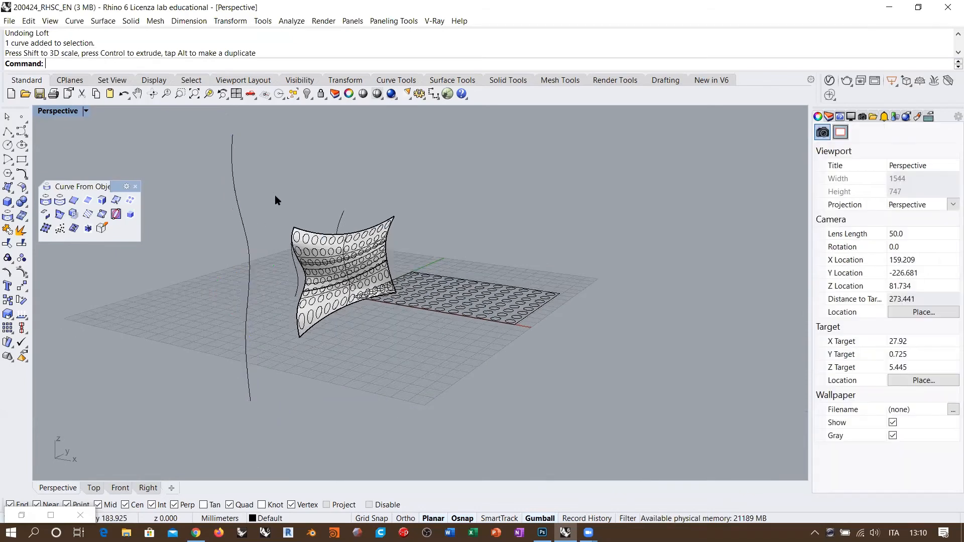
{"action": "right_click_drag", "start_coordinate": [275, 199], "coordinate": [281, 226]}
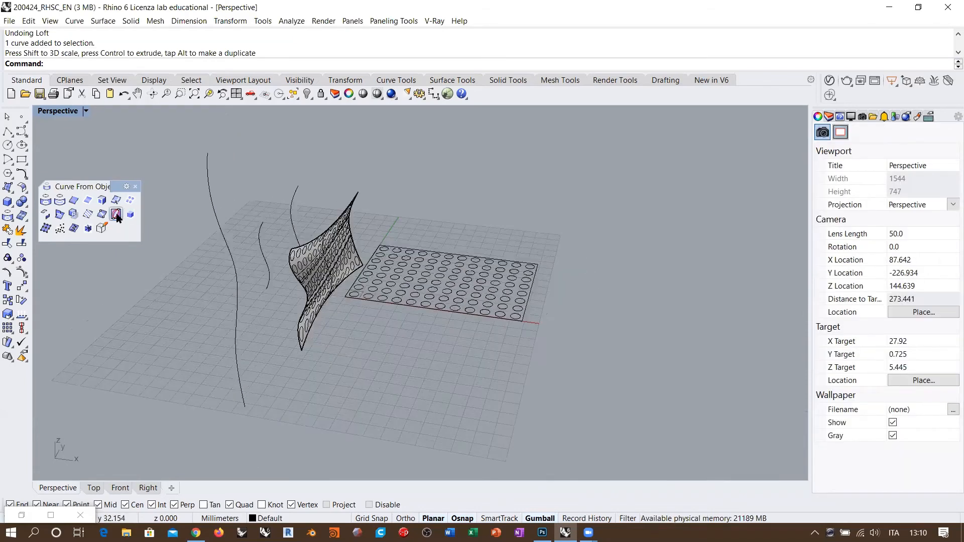
Step: Loft the stretched curve and the other two profile curves with Normal style, rebuilding with 50 control points
{"action": "left_click", "coordinate": [23, 188]}
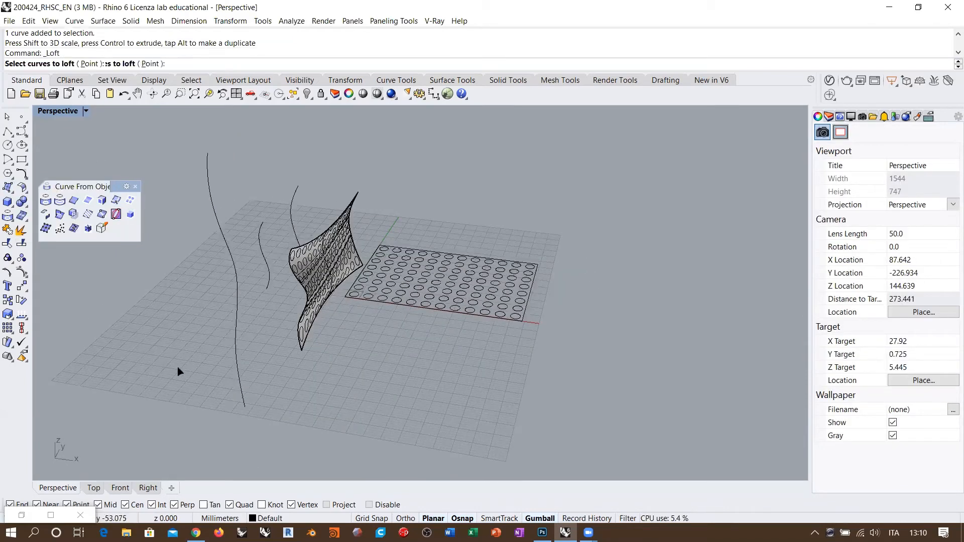
{"action": "left_click", "coordinate": [241, 399]}
{"action": "left_click", "coordinate": [268, 281]}
{"action": "right_click_drag", "start_coordinate": [296, 258], "coordinate": [251, 260]}
{"action": "left_click", "coordinate": [286, 259]}
{"action": "key", "text": "Return"}
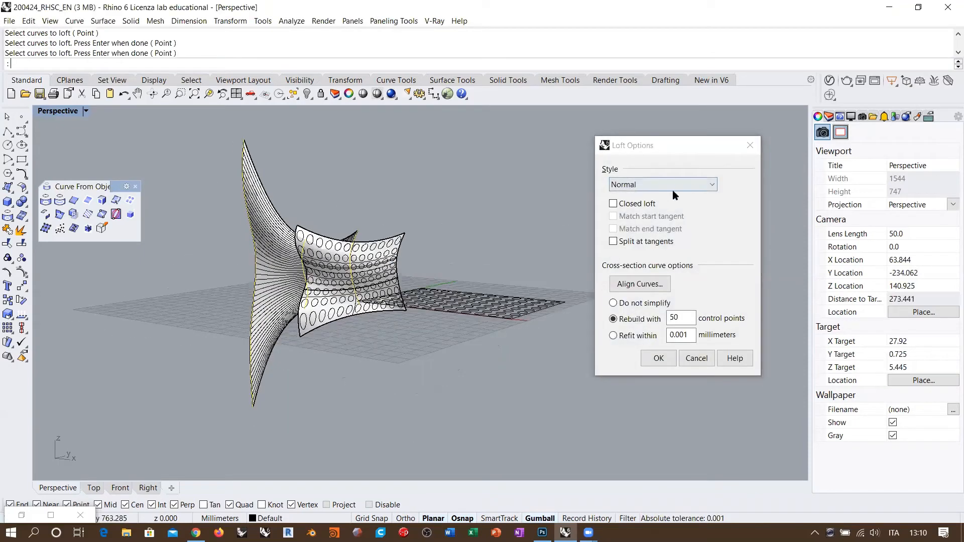
{"action": "left_click", "coordinate": [658, 359]}
{"action": "right_click_drag", "start_coordinate": [308, 248], "coordinate": [337, 266]}
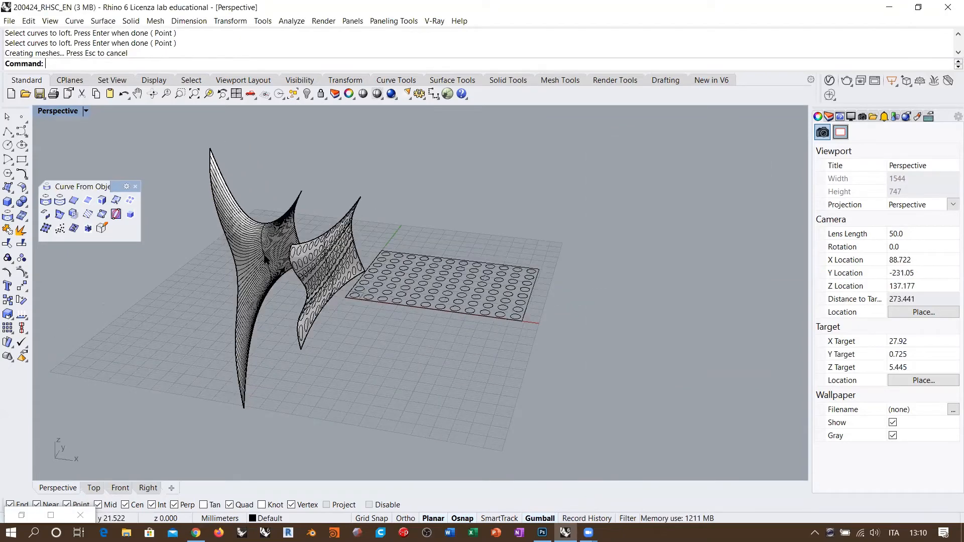
{"action": "right_click_drag", "start_coordinate": [266, 257], "coordinate": [238, 270]}
{"action": "scroll", "coordinate": [237, 252], "scroll_direction": "up", "scroll_amount": 1}
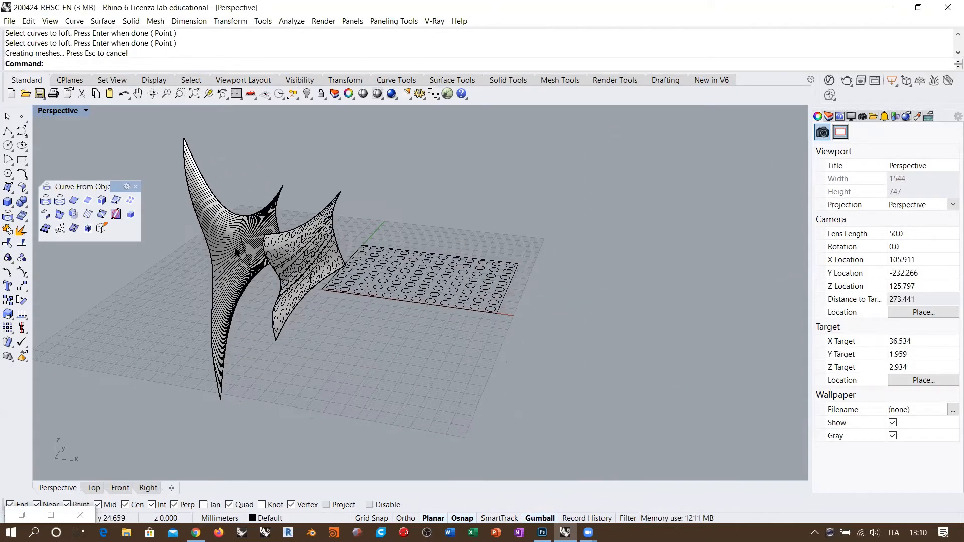
Step: Create the flat UV outline of the stretched loft surface
{"action": "scroll", "coordinate": [236, 266], "scroll_direction": "up", "scroll_amount": 1}
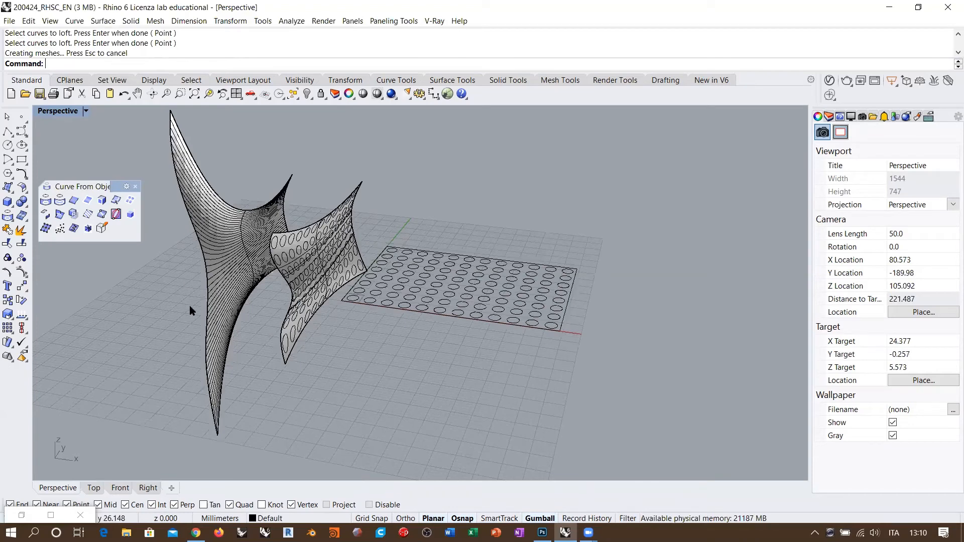
{"action": "right_click_drag", "start_coordinate": [188, 305], "coordinate": [174, 318], "text": "shift"}
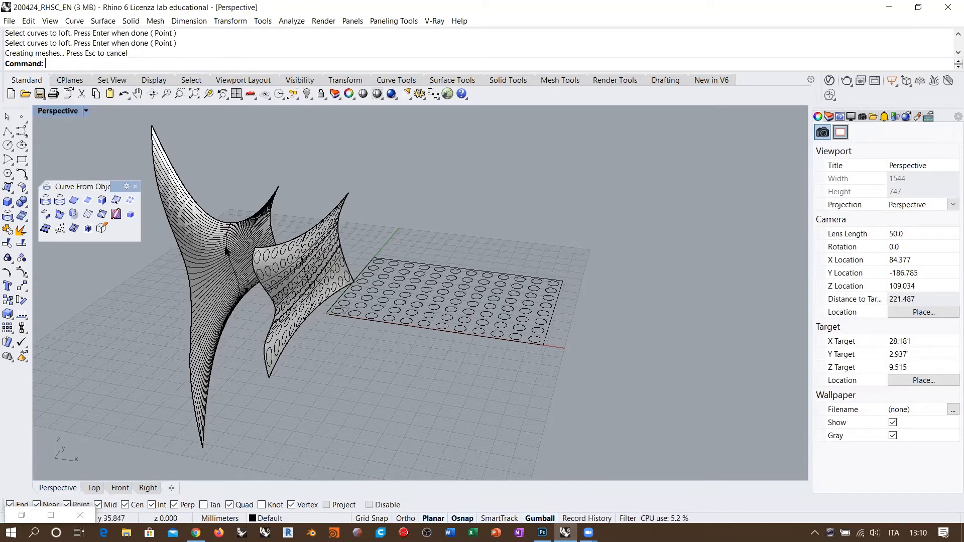
{"action": "left_click", "coordinate": [213, 232]}
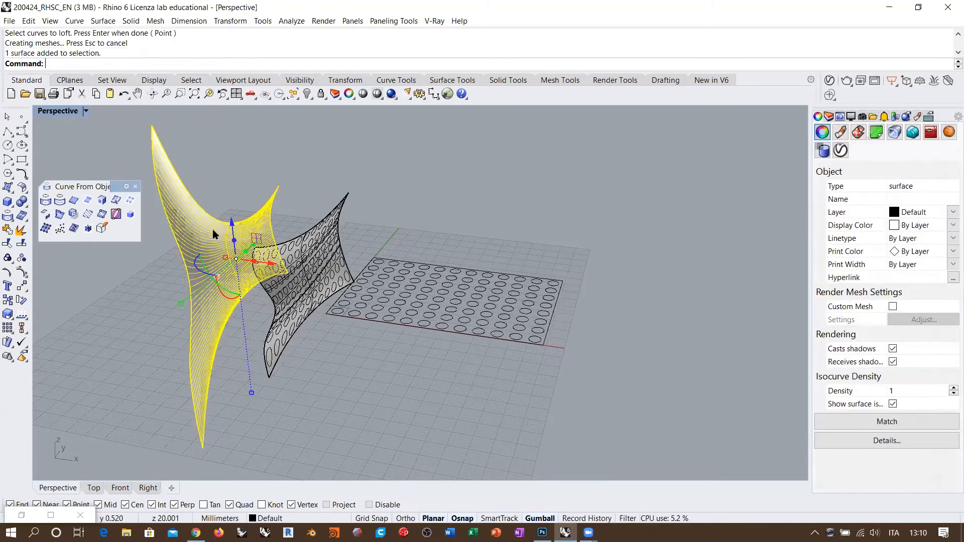
{"action": "left_click", "coordinate": [77, 231]}
{"action": "key", "text": "Return"}
{"action": "right_click_drag", "start_coordinate": [452, 258], "coordinate": [390, 301]}
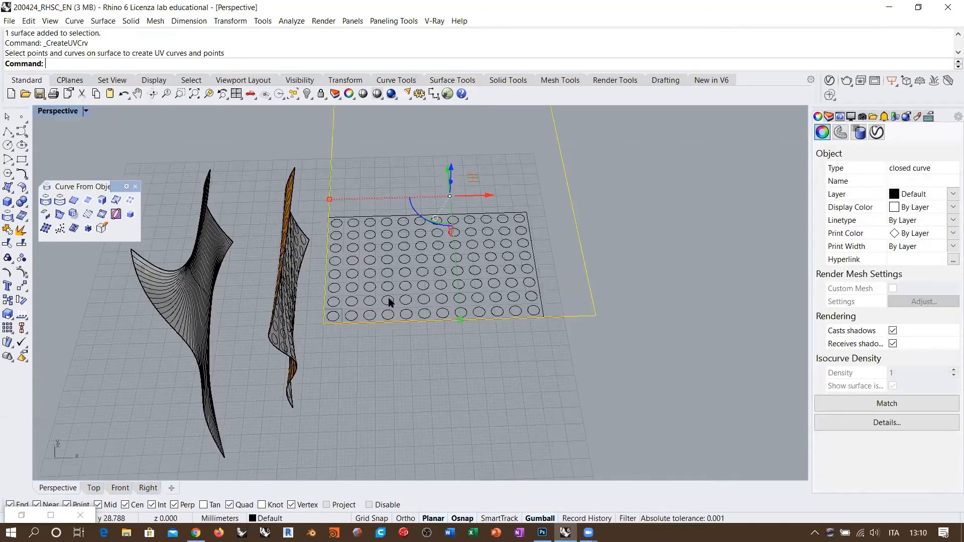
Step: Move the flat UV outline of the stretched loft clear of the circle pattern, to the far side of it
{"action": "scroll", "coordinate": [522, 265], "scroll_direction": "down", "scroll_amount": 5}
{"action": "left_click_drag", "start_coordinate": [523, 264], "coordinate": [544, 299]}
{"action": "right_click_drag", "start_coordinate": [577, 362], "coordinate": [567, 384]}
{"action": "left_click", "coordinate": [552, 216]}
{"action": "scroll", "coordinate": [553, 216], "scroll_direction": "up", "scroll_amount": 5}
{"action": "right_click_drag", "start_coordinate": [526, 263], "coordinate": [470, 239], "text": "shift"}
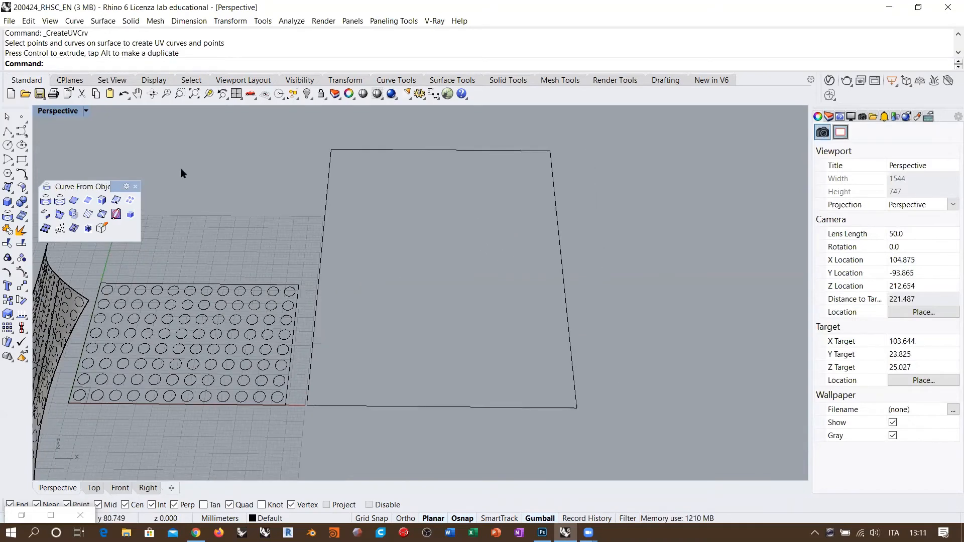
Step: Offset the UV outline inward through a freely picked point to form a smaller rectangle inside it
{"action": "left_click", "coordinate": [22, 159]}
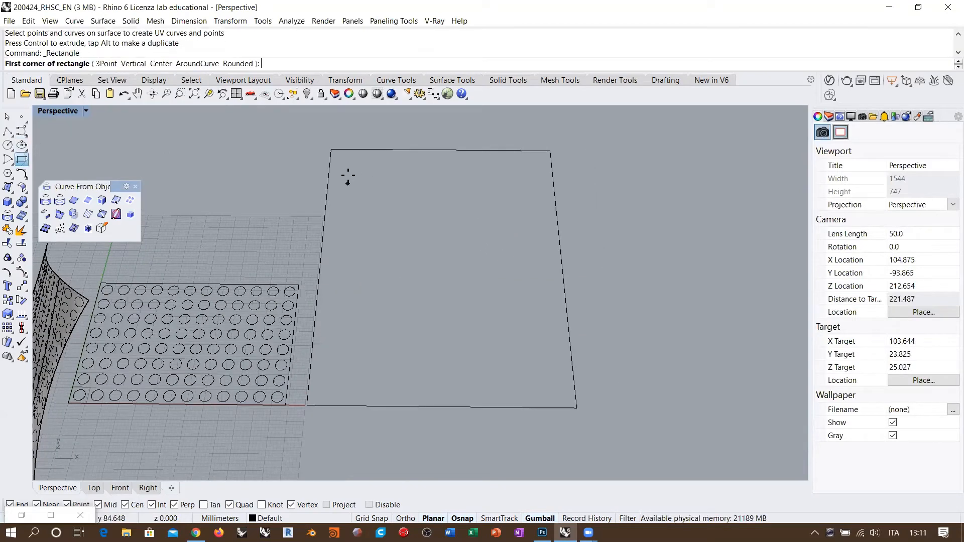
{"action": "key", "text": "Escape"}
{"action": "left_click_drag", "start_coordinate": [591, 224], "coordinate": [534, 265]}
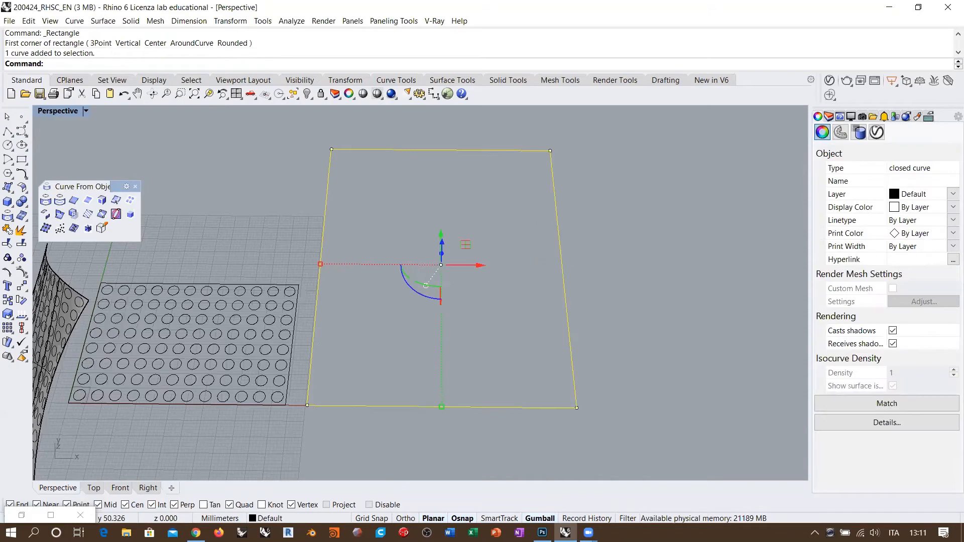
{"action": "type", "text": "Offset"}
{"action": "key", "text": "Return"}
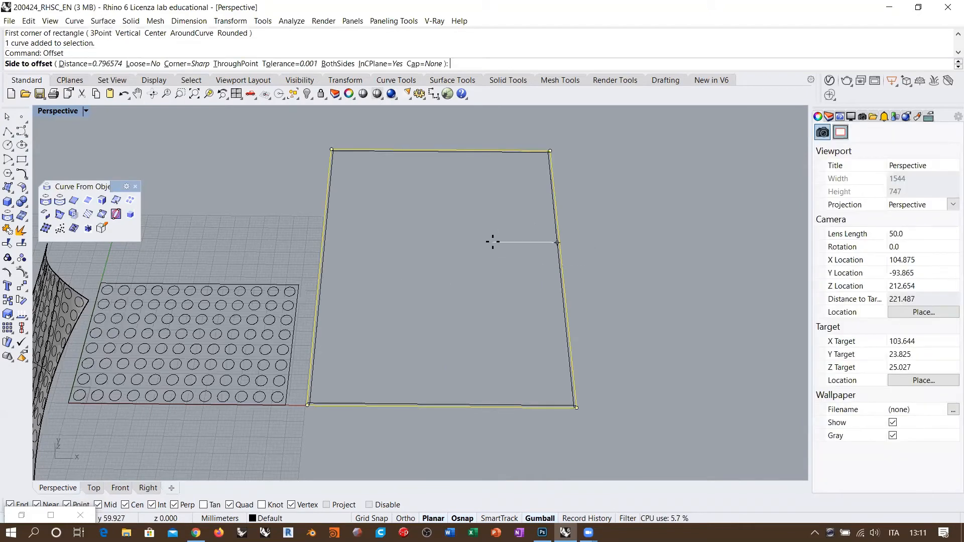
{"action": "type", "text": "t"}
{"action": "key", "text": "Return"}
{"action": "left_click", "coordinate": [533, 239]}
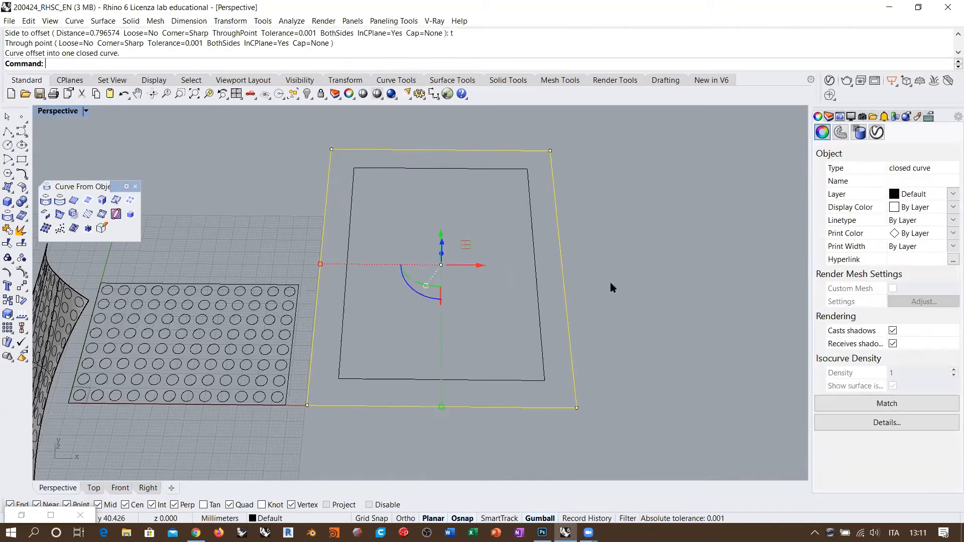
Step: Apply the UV outline and its inner offset rectangle onto the stretched loft surface
{"action": "left_click_drag", "start_coordinate": [420, 185], "coordinate": [378, 135]}
{"action": "scroll", "coordinate": [558, 210], "scroll_direction": "down", "scroll_amount": 3}
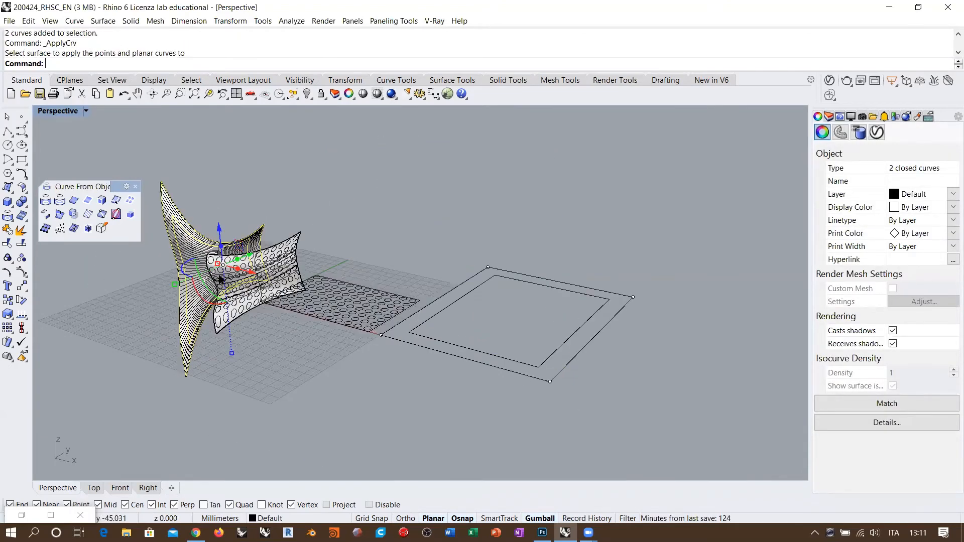
{"action": "scroll", "coordinate": [184, 245], "scroll_direction": "up", "scroll_amount": 6}
Step: Pull the applied outline curve away from the stretched loft and delete it
{"action": "left_click", "coordinate": [184, 244]}
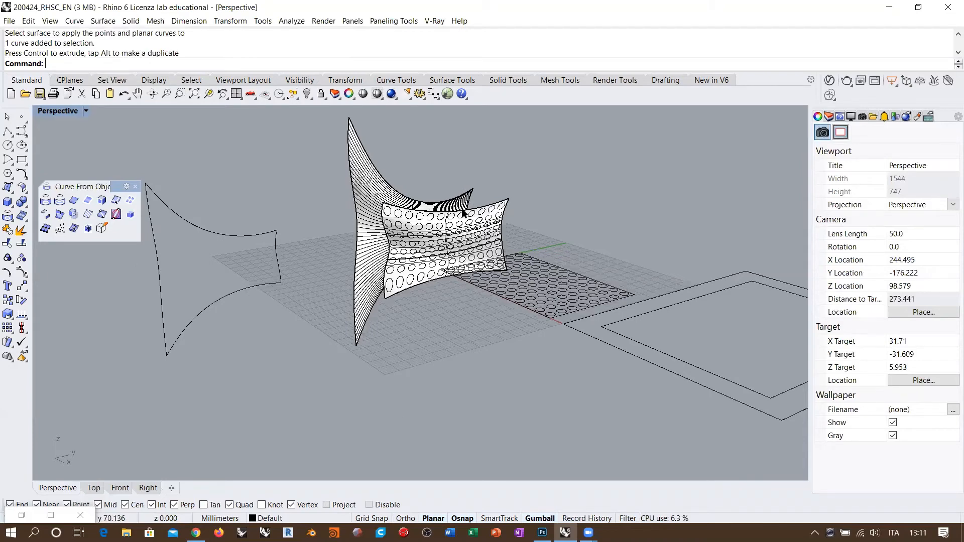
{"action": "right_click_drag", "start_coordinate": [463, 214], "coordinate": [261, 231]}
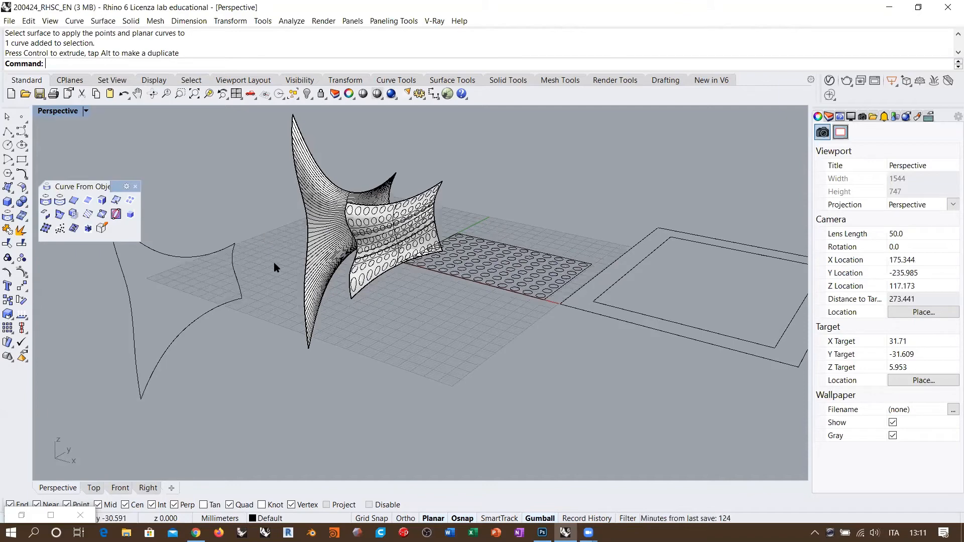
{"action": "left_click", "coordinate": [179, 329]}
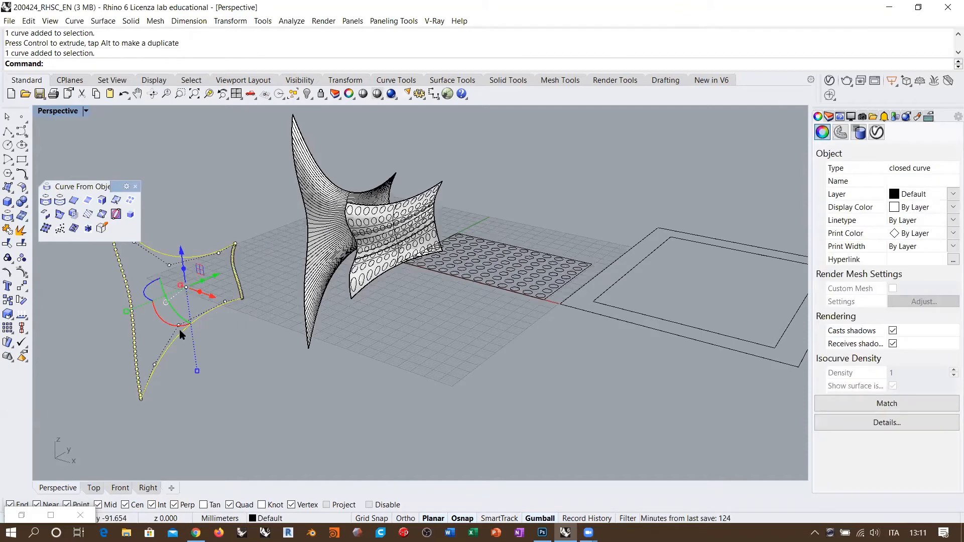
{"action": "key", "text": "Delete"}
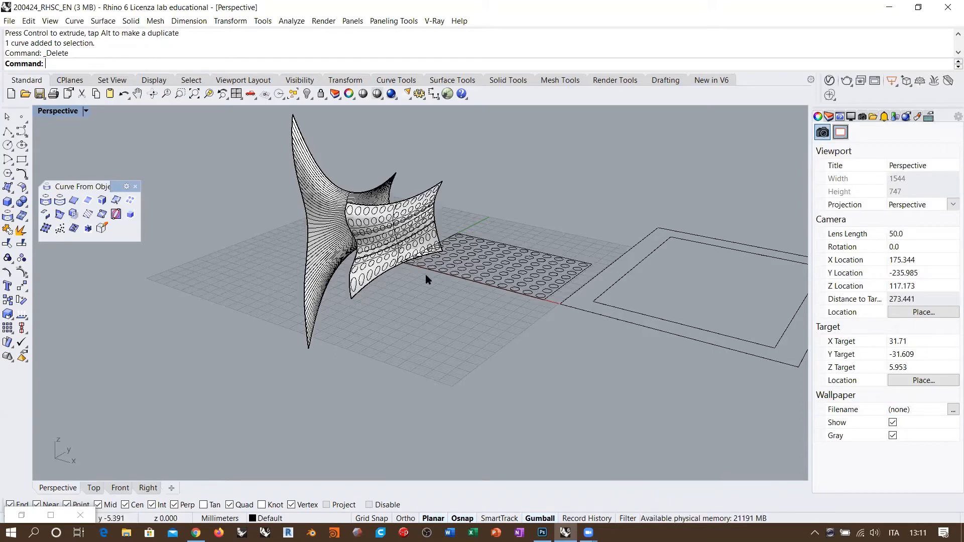
Step: Group the circle-mapped surface with the flat circle pattern and hide them, leaving the stretched loft and its UV rectangles
{"action": "right_click_drag", "start_coordinate": [427, 226], "coordinate": [403, 239]}
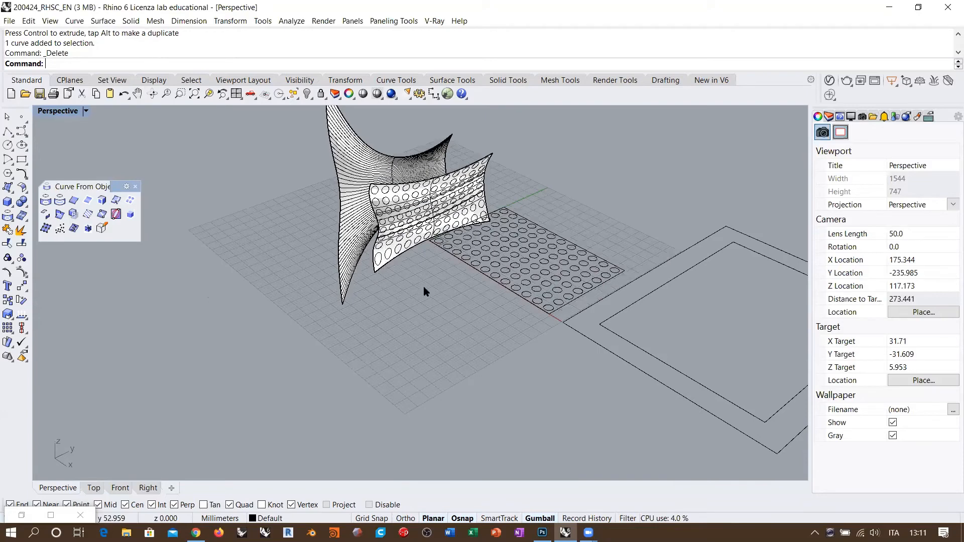
{"action": "scroll", "coordinate": [424, 290], "scroll_direction": "up", "scroll_amount": 5}
{"action": "right_click_drag", "start_coordinate": [483, 357], "coordinate": [463, 319], "text": "shift"}
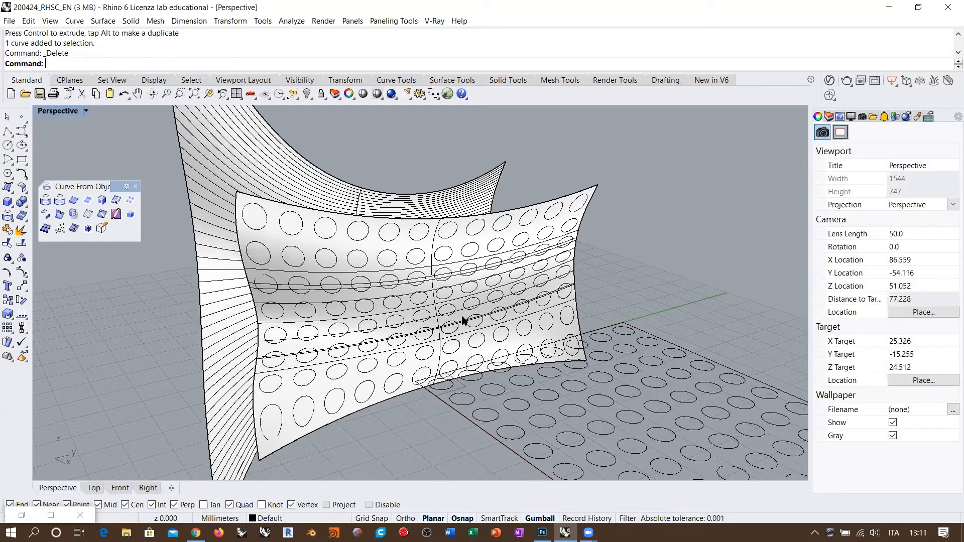
{"action": "scroll", "coordinate": [296, 291], "scroll_direction": "down", "scroll_amount": 3}
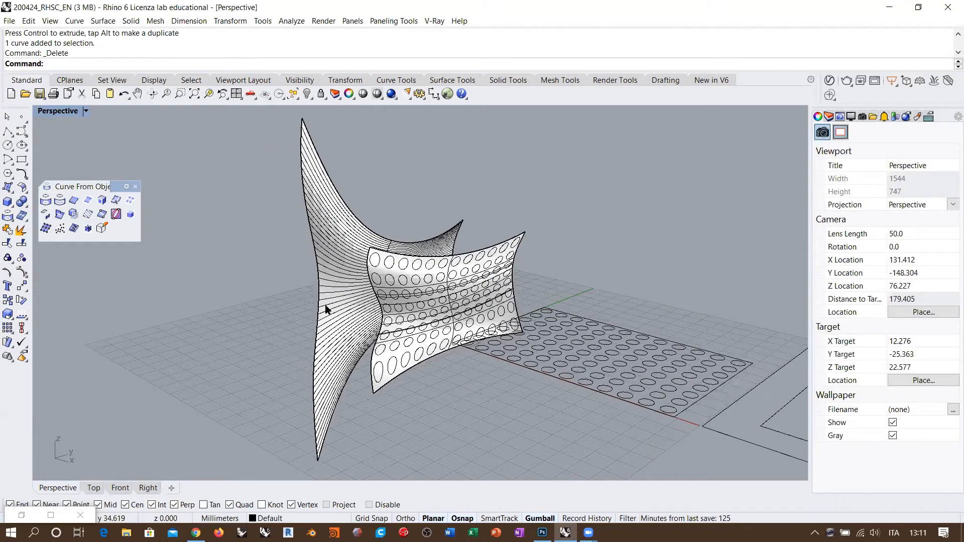
{"action": "right_click_drag", "start_coordinate": [328, 309], "coordinate": [338, 270]}
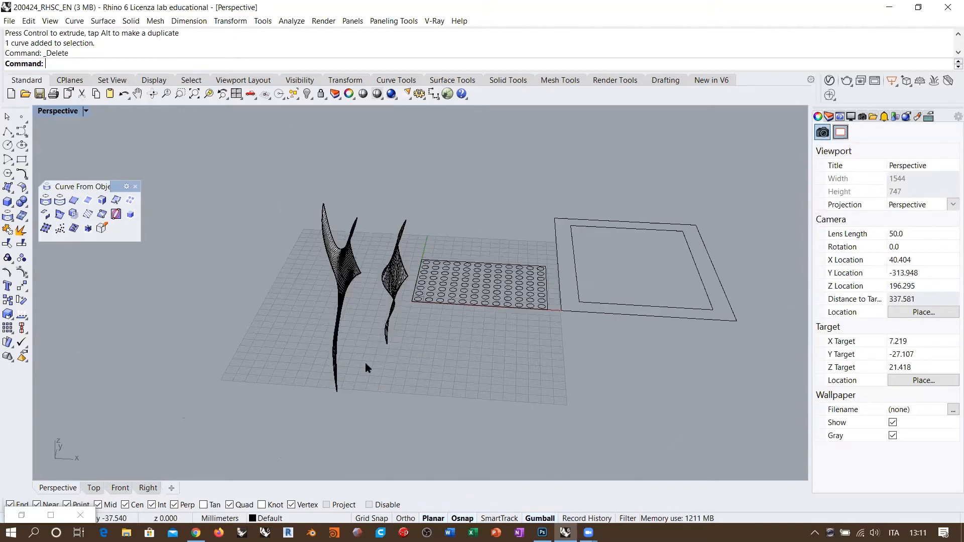
{"action": "left_click_drag", "start_coordinate": [366, 364], "coordinate": [552, 191]}
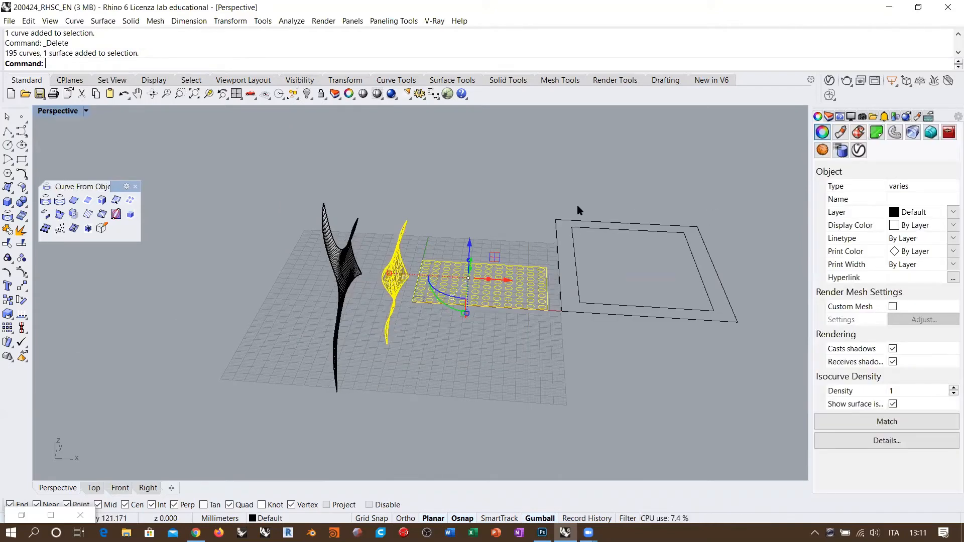
{"action": "key", "text": "ctrl+g"}
{"action": "key", "text": "ctrl+h"}
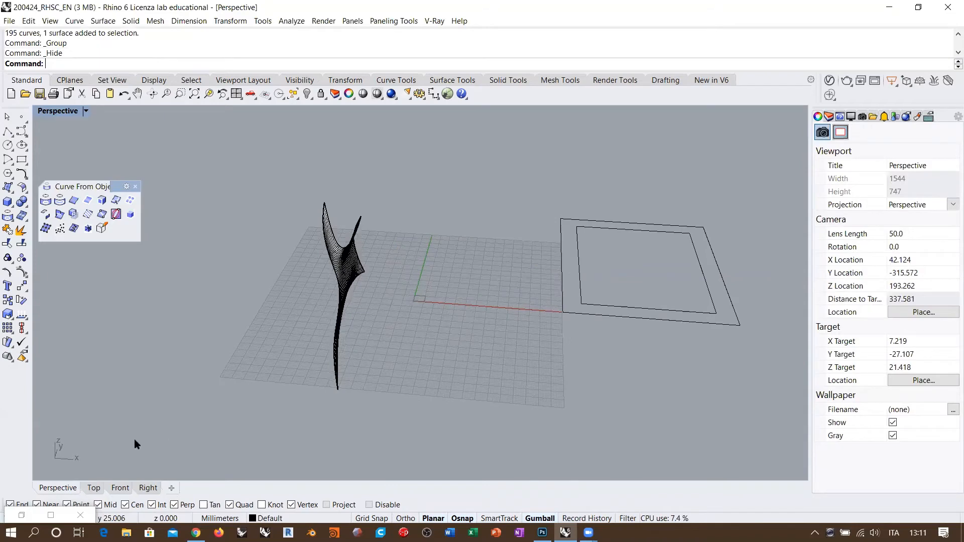
Step: Draw a tall, narrow rectangle in the Right view over the flared part of the stretched loft
{"action": "left_click", "coordinate": [148, 487]}
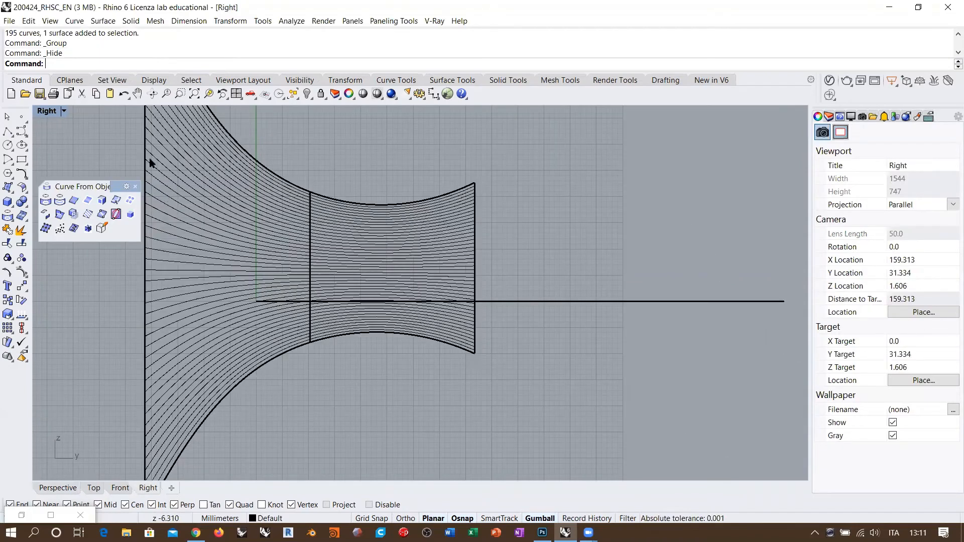
{"action": "left_click", "coordinate": [21, 159]}
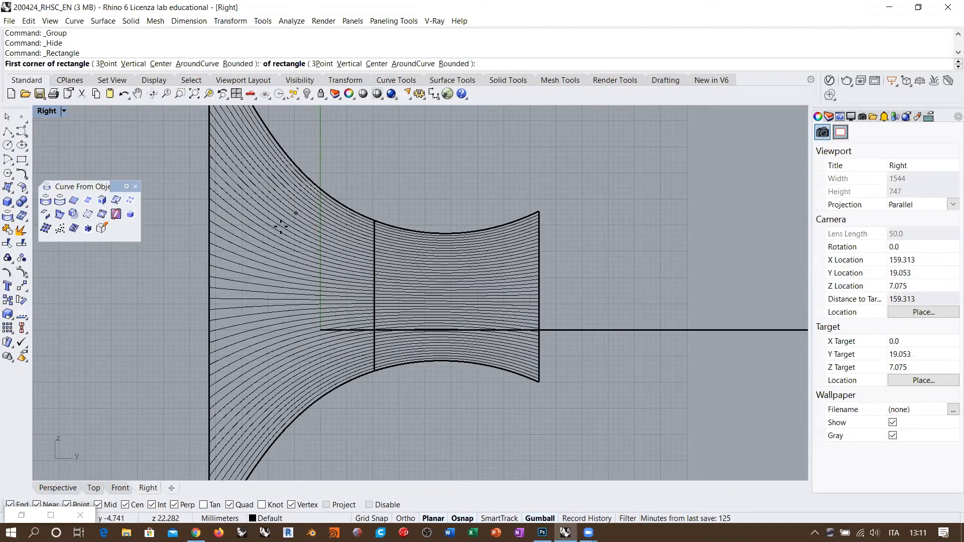
{"action": "key", "text": "Escape"}
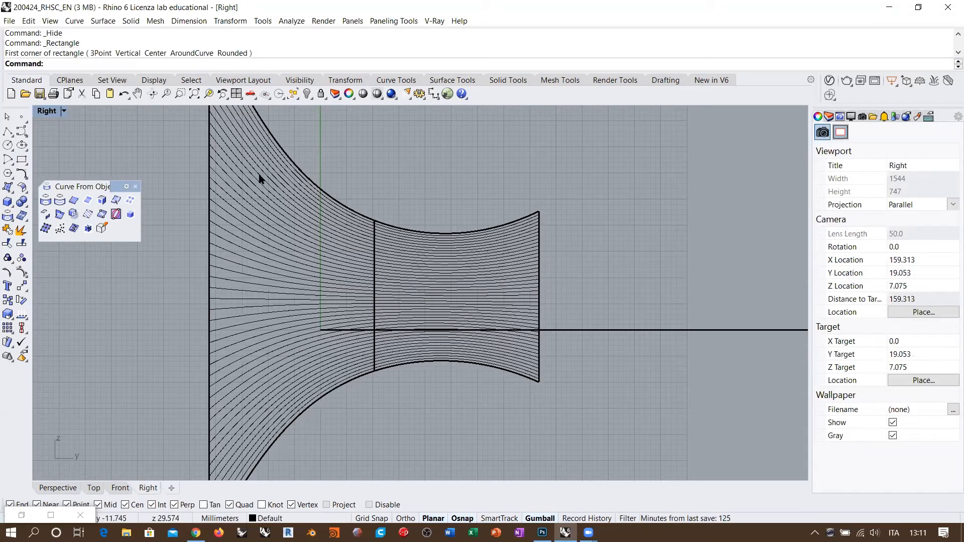
{"action": "key", "text": "Return"}
{"action": "left_click", "coordinate": [233, 200]}
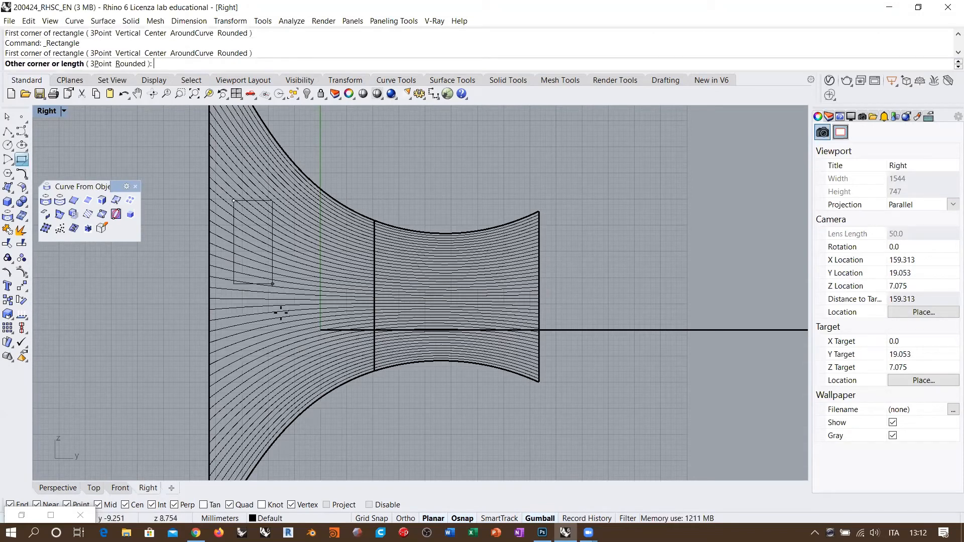
{"action": "left_click", "coordinate": [279, 339]}
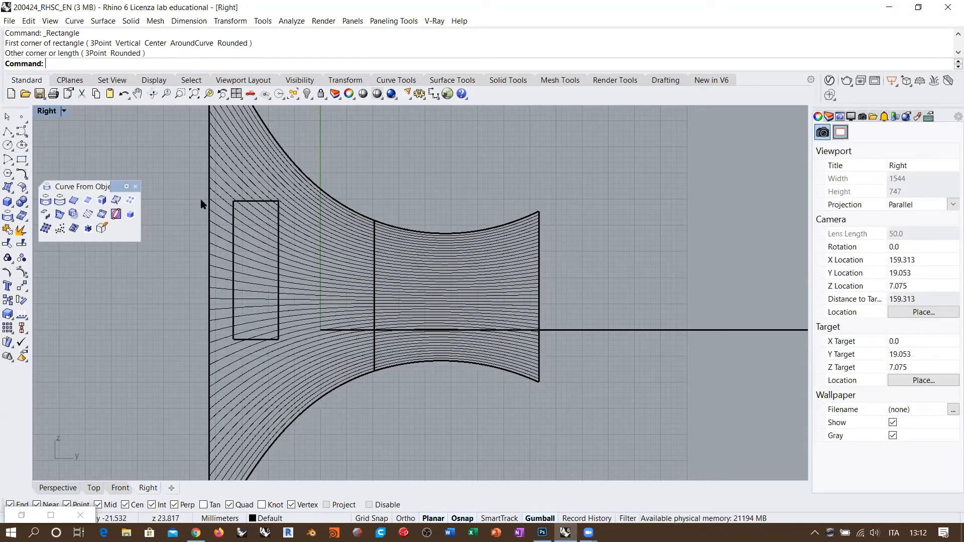
Step: Project the narrow rectangle onto the stretched loft from the Right view and return to the Perspective view
{"action": "left_click_drag", "start_coordinate": [183, 179], "coordinate": [304, 358]}
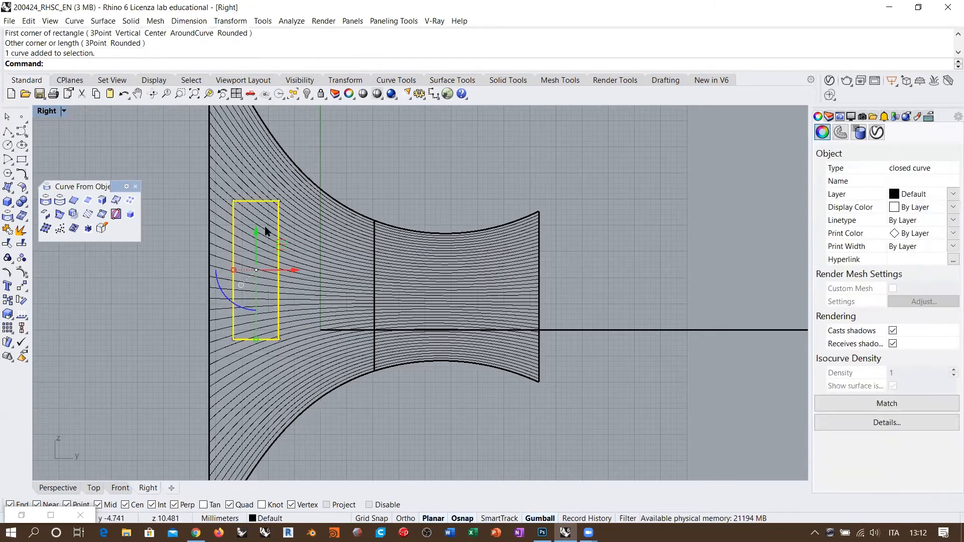
{"action": "left_click", "coordinate": [113, 213]}
{"action": "left_click", "coordinate": [311, 250]}
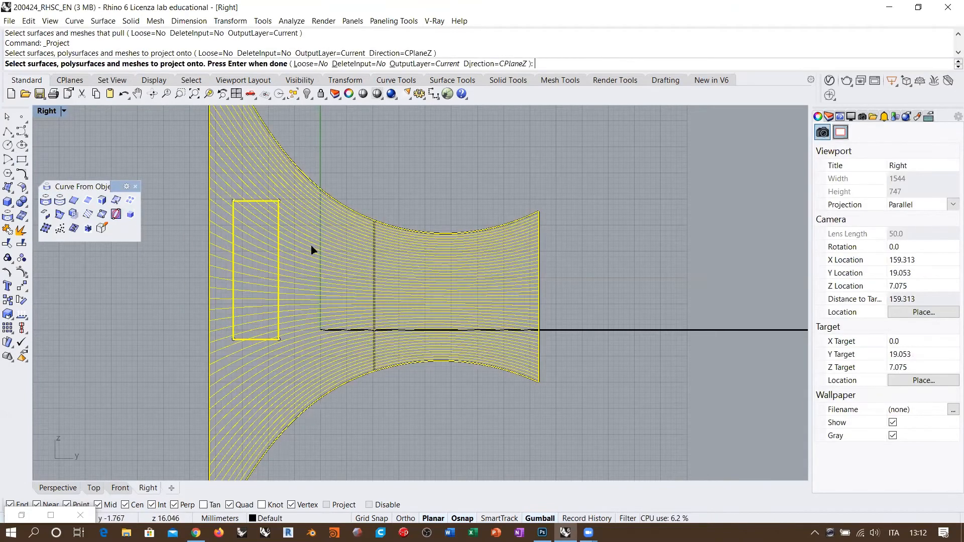
{"action": "key", "text": "Return"}
{"action": "left_click", "coordinate": [75, 488]}
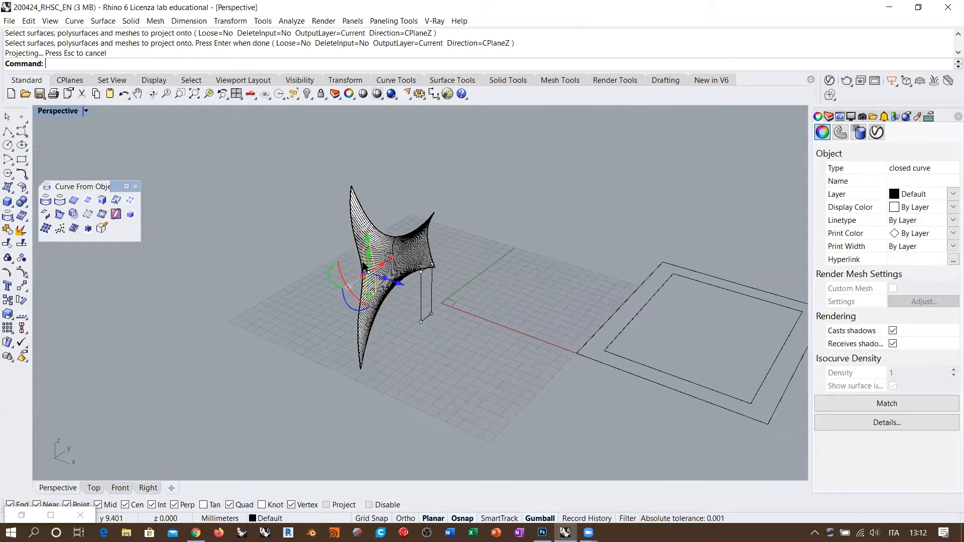
Step: Create UV curves of the stretched loft including the projected rectangle, and compare the flat shape with the one on the surface
{"action": "scroll", "coordinate": [345, 265], "scroll_direction": "up", "scroll_amount": 3}
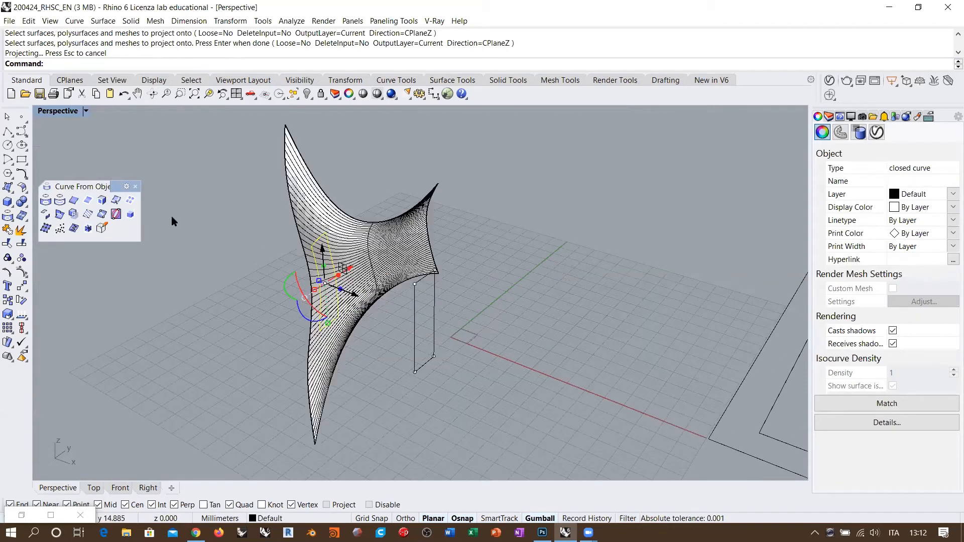
{"action": "left_click", "coordinate": [74, 229]}
{"action": "left_click", "coordinate": [345, 245]}
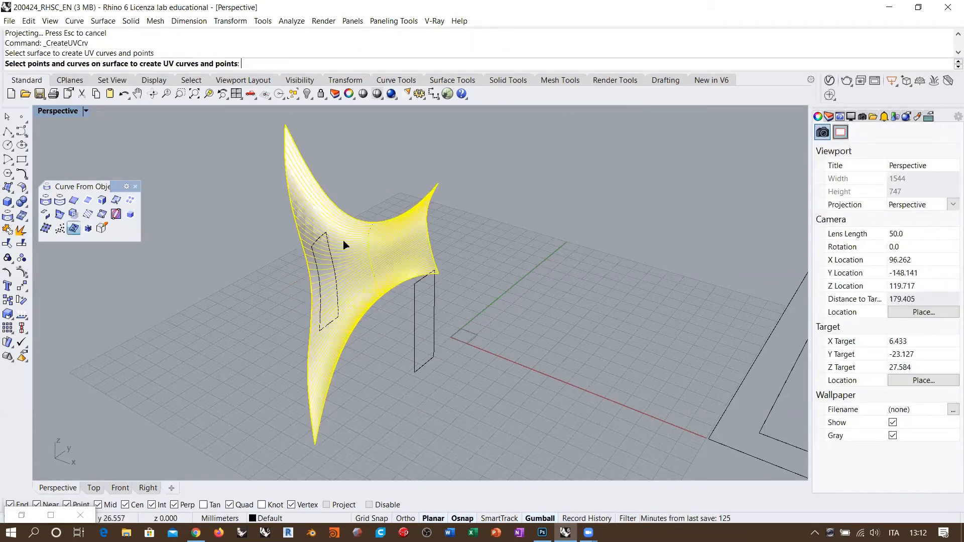
{"action": "left_click", "coordinate": [327, 246]}
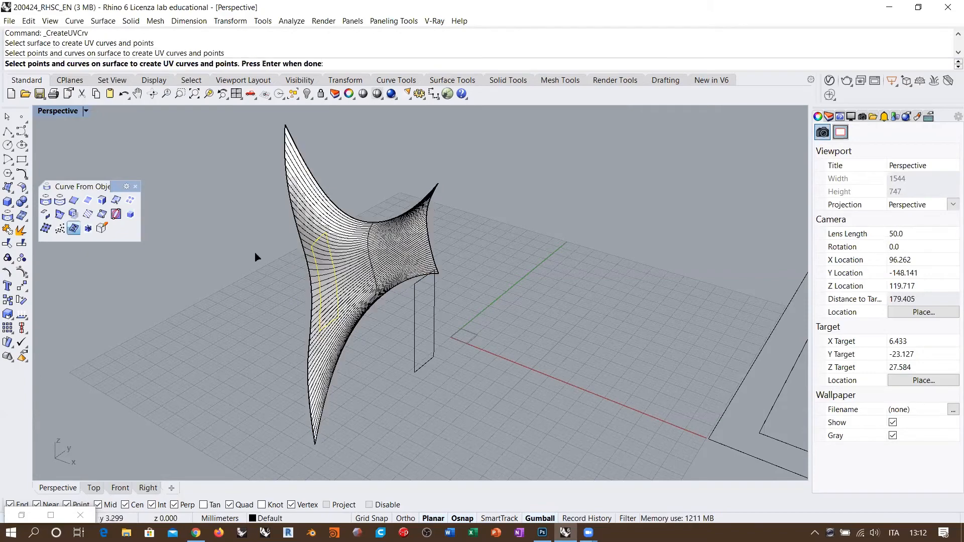
{"action": "key", "text": "Return"}
{"action": "scroll", "coordinate": [254, 252], "scroll_direction": "down", "scroll_amount": 1}
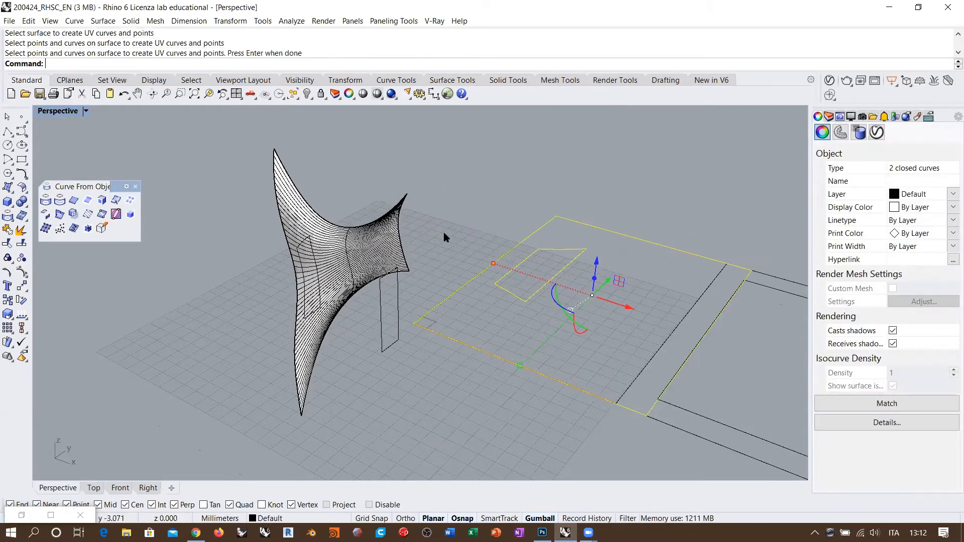
{"action": "right_click_drag", "start_coordinate": [445, 238], "coordinate": [399, 211]}
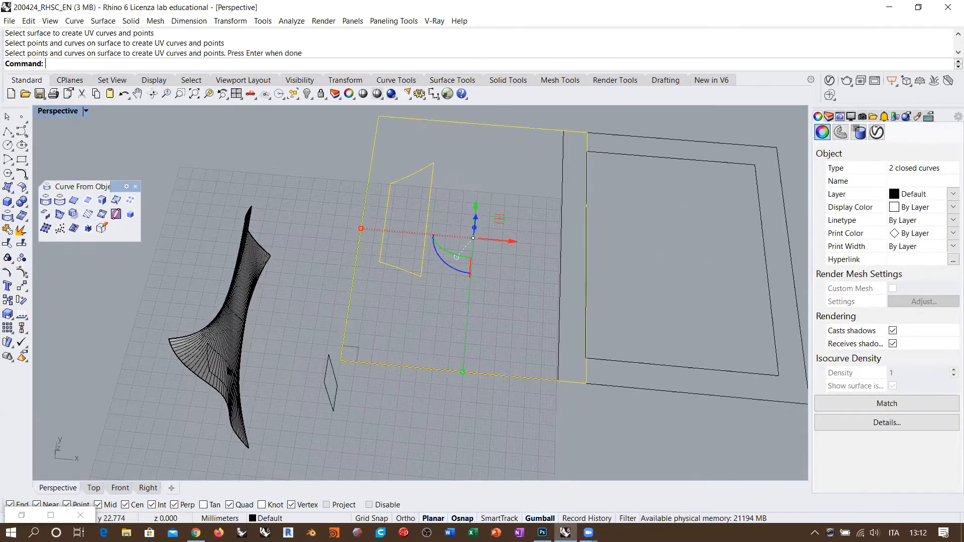
{"action": "right_click_drag", "start_coordinate": [209, 363], "coordinate": [288, 350]}
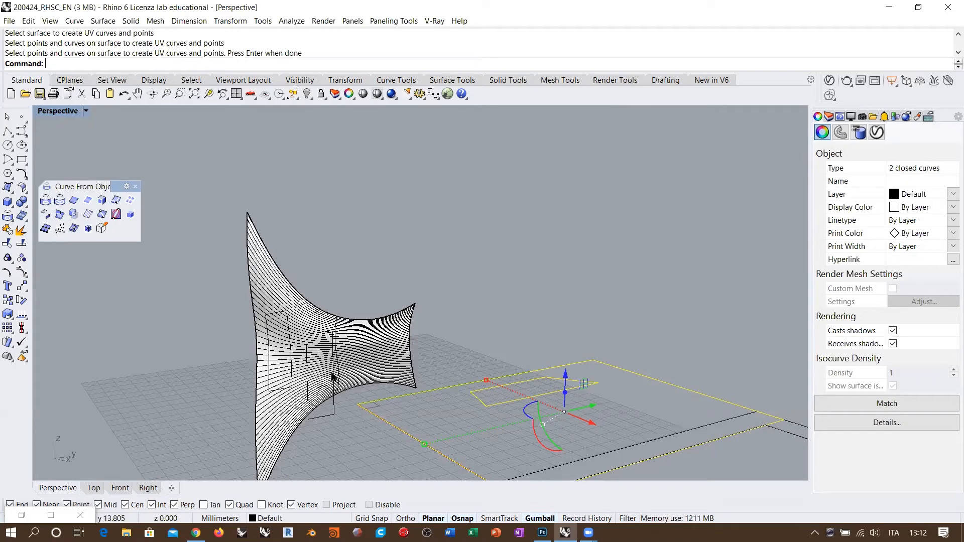
{"action": "right_click_drag", "start_coordinate": [344, 390], "coordinate": [495, 344]}
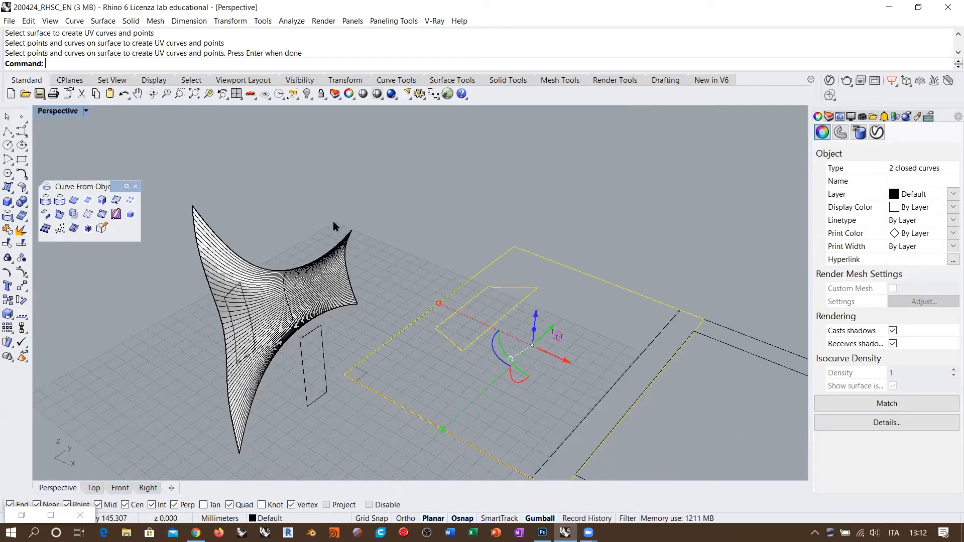
Step: Explode the flattened UV outline of the projected rectangle into separate curves and check each of its four sides
{"action": "right_click_drag", "start_coordinate": [401, 349], "coordinate": [336, 226]}
{"action": "right_click_drag", "start_coordinate": [398, 312], "coordinate": [404, 327]}
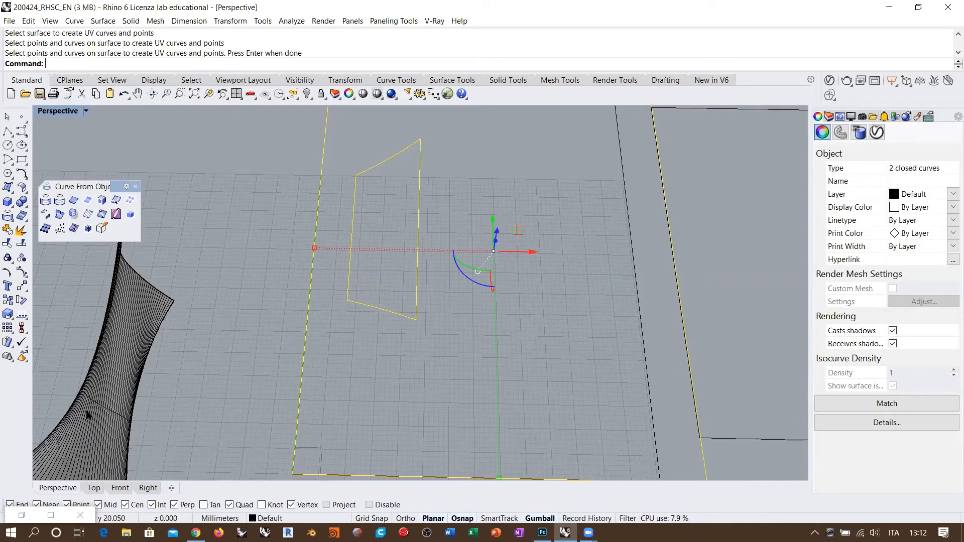
{"action": "right_click_drag", "start_coordinate": [348, 250], "coordinate": [282, 271], "text": "shift"}
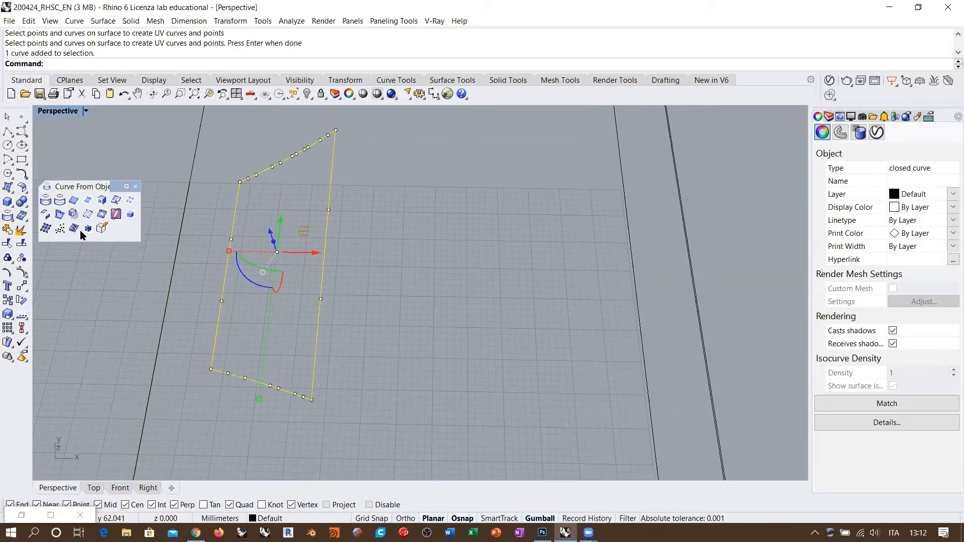
{"action": "left_click", "coordinate": [21, 230]}
{"action": "left_click", "coordinate": [418, 198]}
{"action": "left_click", "coordinate": [325, 236]}
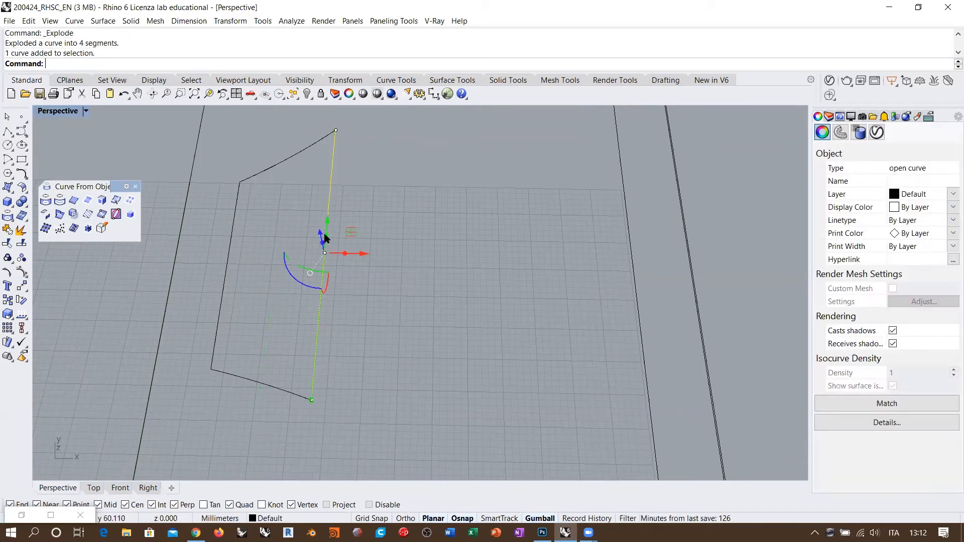
{"action": "left_click", "coordinate": [231, 249], "text": "shift"}
{"action": "left_click", "coordinate": [251, 175], "text": "shift"}
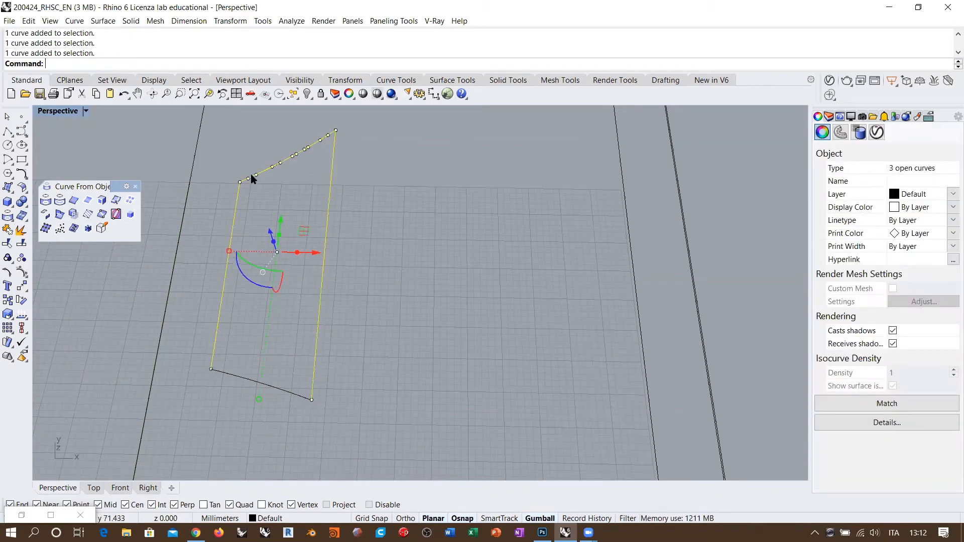
{"action": "left_click", "coordinate": [231, 380], "text": "shift"}
{"action": "left_click", "coordinate": [417, 358]}
{"action": "right_click_drag", "start_coordinate": [416, 358], "coordinate": [229, 277]}
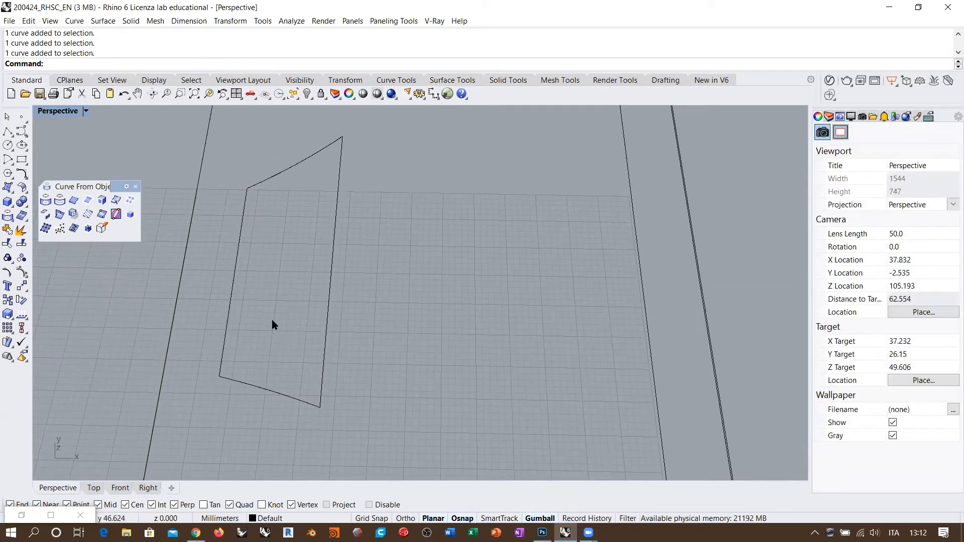
{"action": "right_click_drag", "start_coordinate": [291, 284], "coordinate": [70, 178]}
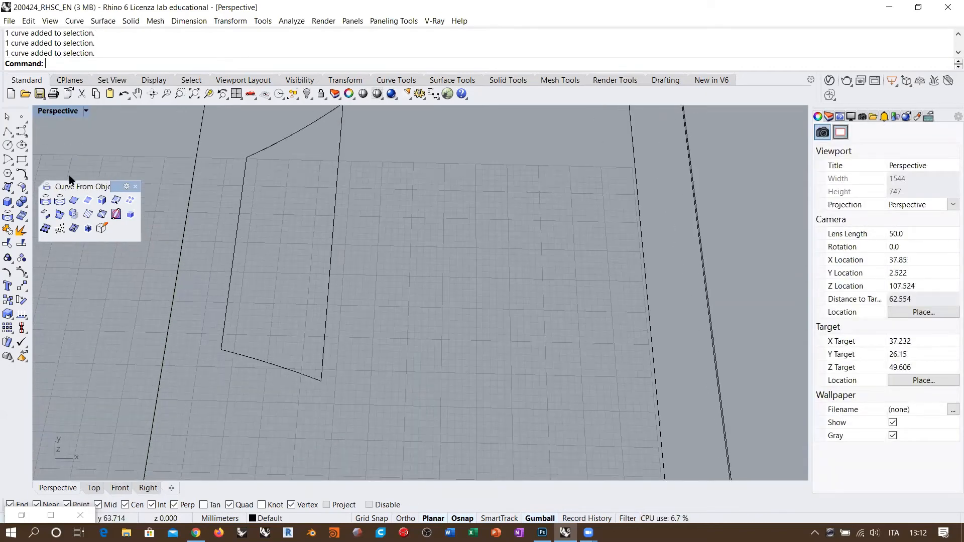
Step: Build a surface from the four exploded edge curves of the flattened outline
{"action": "left_click", "coordinate": [7, 187]}
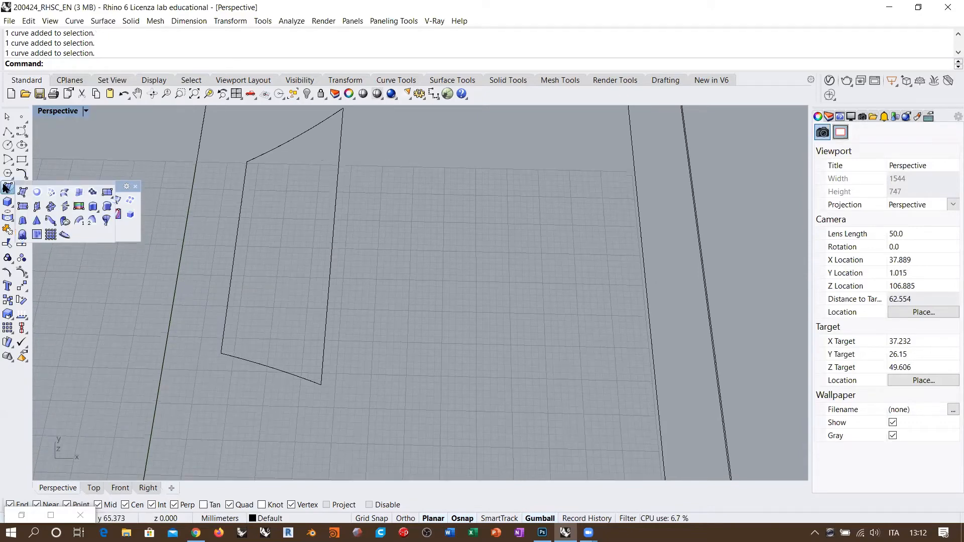
{"action": "left_click", "coordinate": [80, 194]}
{"action": "left_click", "coordinate": [273, 375]}
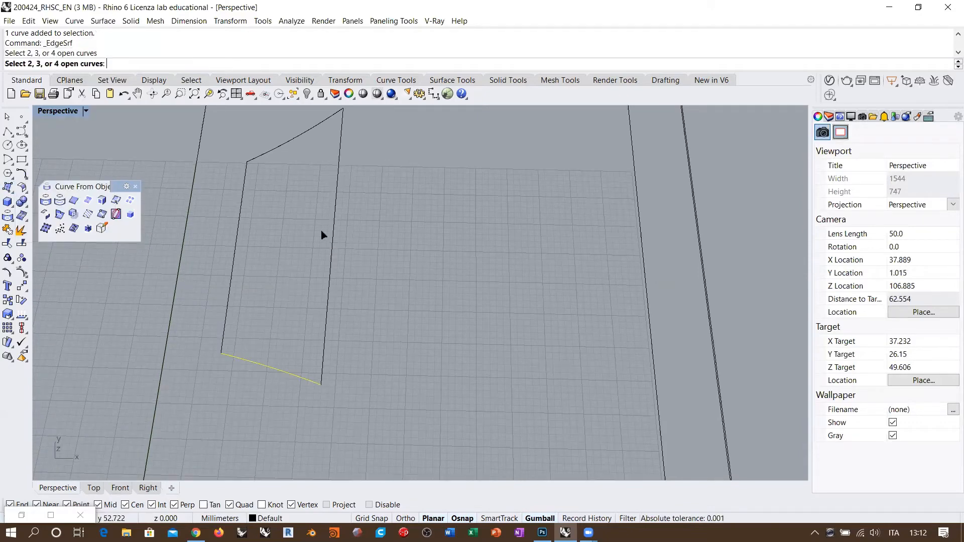
{"action": "left_click", "coordinate": [335, 201]}
{"action": "left_click", "coordinate": [284, 142]}
{"action": "left_click", "coordinate": [243, 190]}
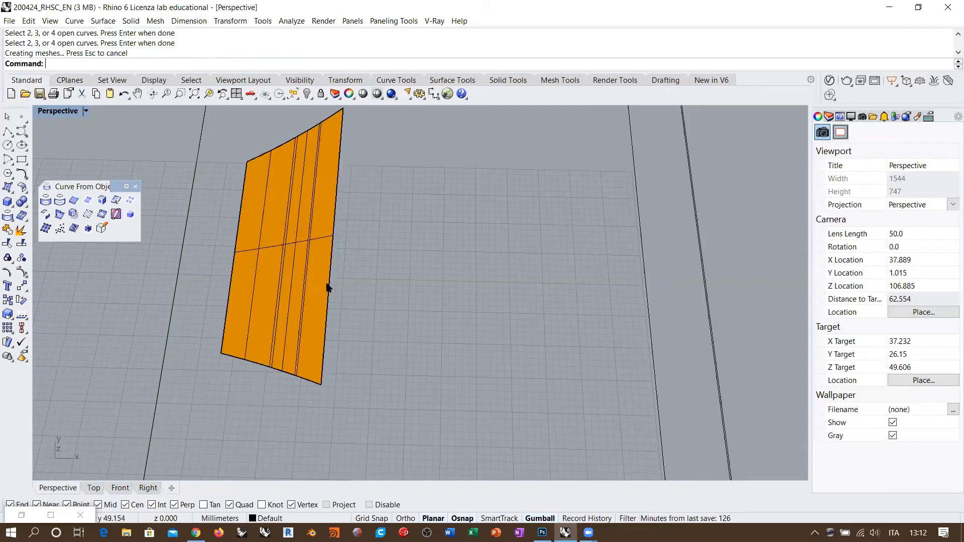
{"action": "scroll", "coordinate": [263, 271], "scroll_direction": "down", "scroll_amount": 1}
{"action": "left_click", "coordinate": [310, 282]}
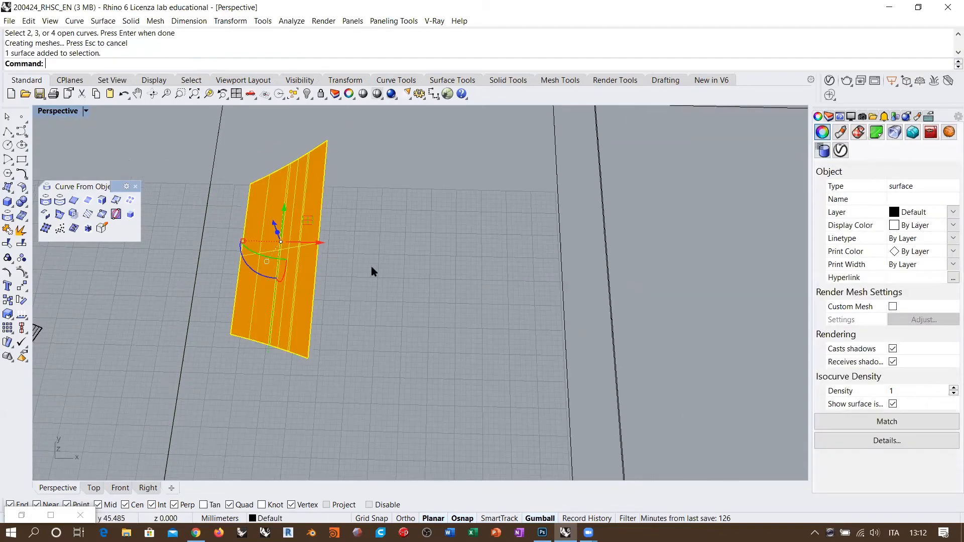
{"action": "right_click_drag", "start_coordinate": [390, 325], "coordinate": [364, 296]}
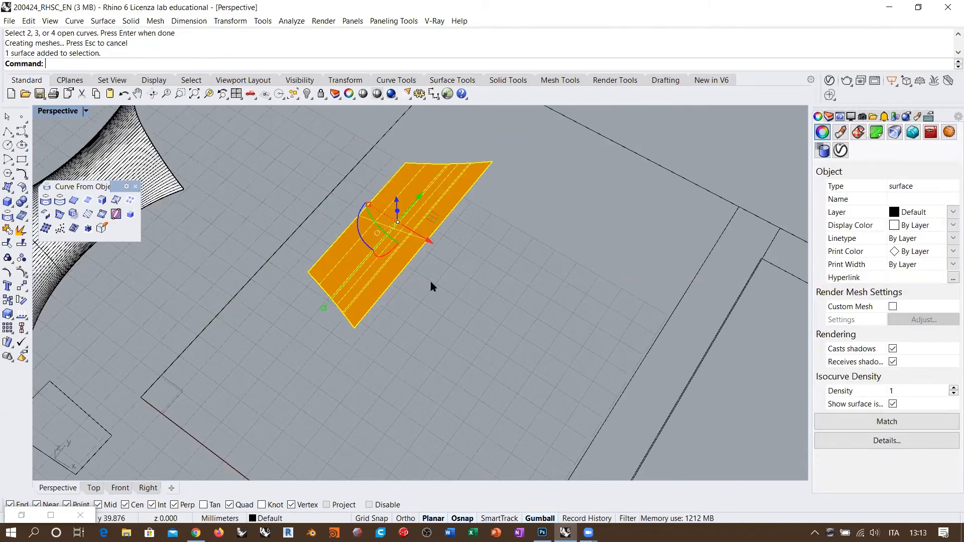
{"action": "right_click_drag", "start_coordinate": [431, 285], "coordinate": [475, 266]}
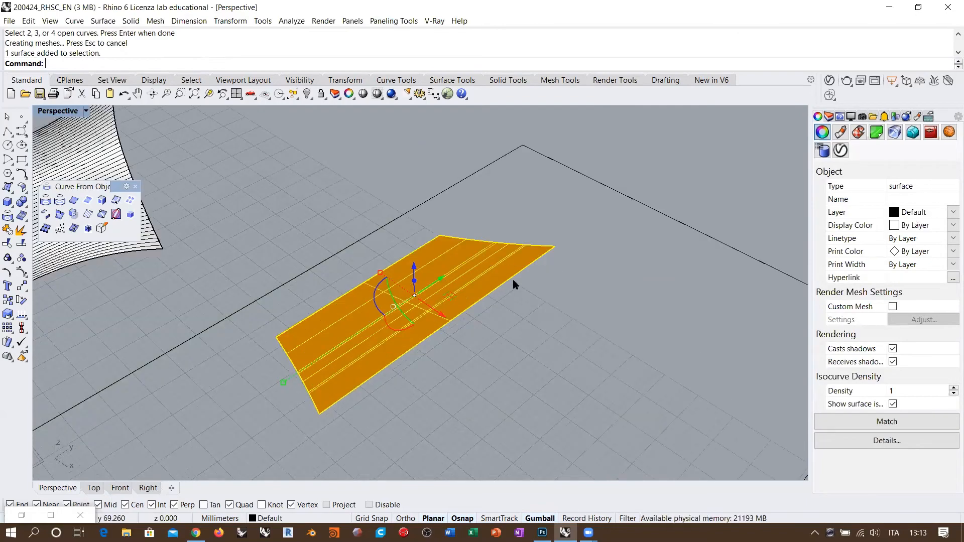
Step: Display the UV and normal directions of the stretched loft and examine them around the projected rectangle
{"action": "scroll", "coordinate": [571, 262], "scroll_direction": "down", "scroll_amount": 8}
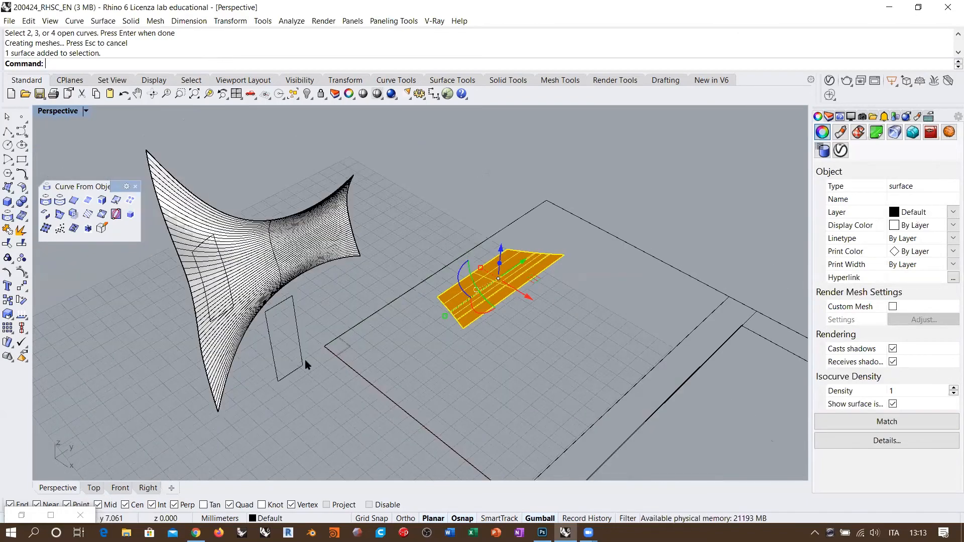
{"action": "right_click_drag", "start_coordinate": [398, 306], "coordinate": [364, 342]}
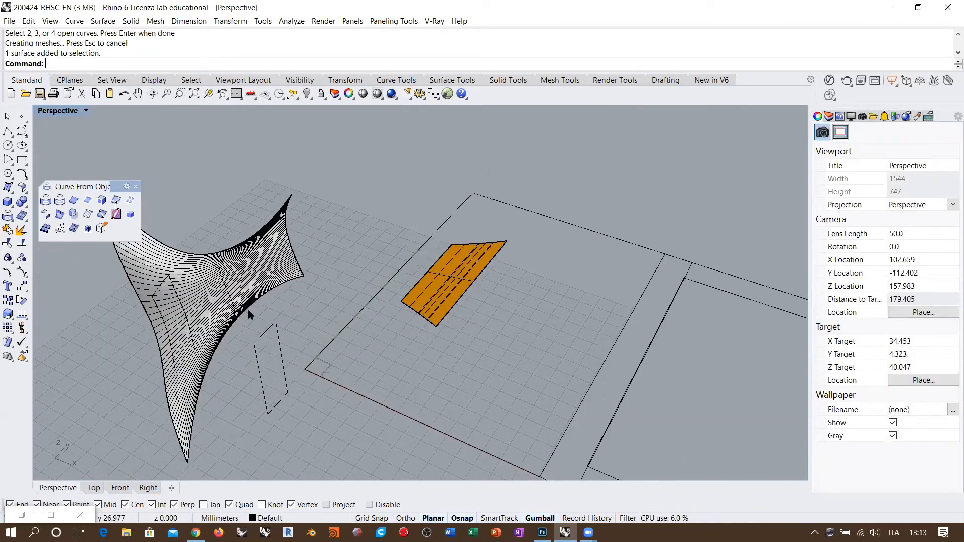
{"action": "scroll", "coordinate": [248, 309], "scroll_direction": "up", "scroll_amount": 4}
{"action": "left_click", "coordinate": [266, 246]}
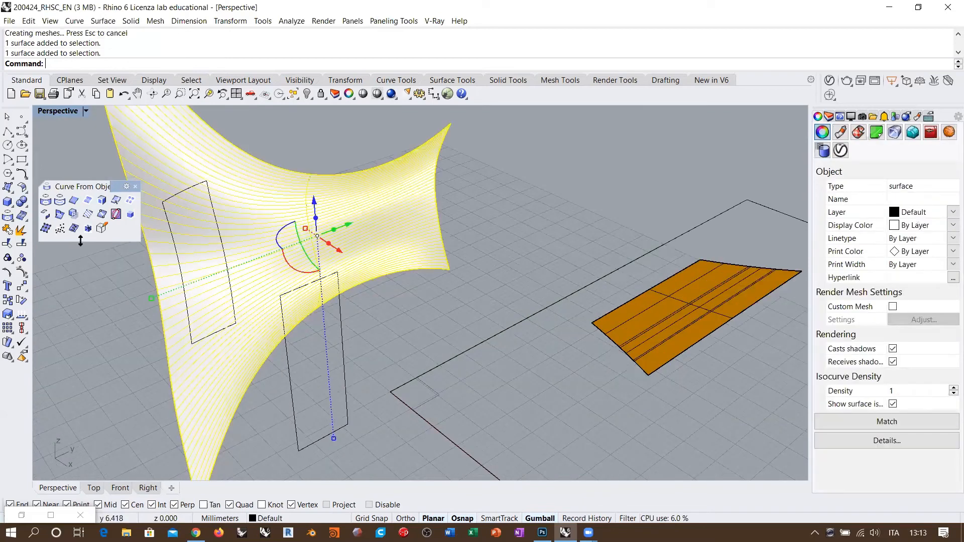
{"action": "left_click", "coordinate": [21, 314]}
{"action": "scroll", "coordinate": [200, 251], "scroll_direction": "up", "scroll_amount": 3}
{"action": "scroll", "coordinate": [191, 251], "scroll_direction": "up", "scroll_amount": 2}
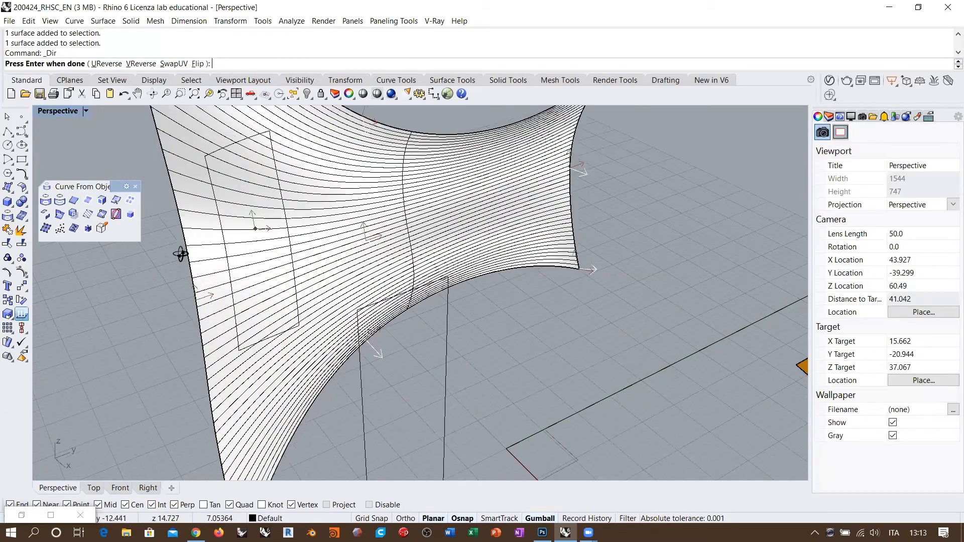
{"action": "scroll", "coordinate": [289, 232], "scroll_direction": "up", "scroll_amount": 2}
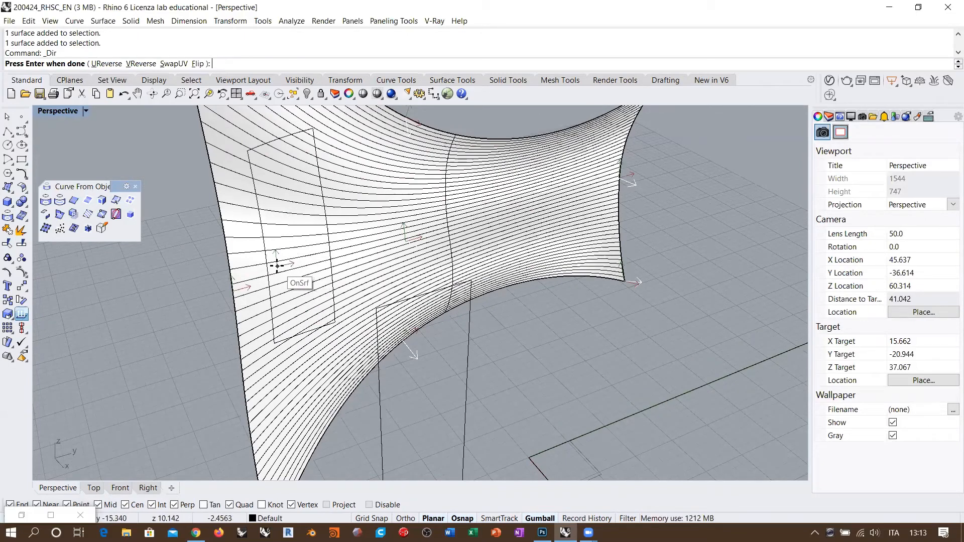
{"action": "scroll", "coordinate": [277, 265], "scroll_direction": "down", "scroll_amount": 3}
{"action": "key", "text": "Return"}
{"action": "right_click_drag", "start_coordinate": [258, 269], "coordinate": [245, 232]}
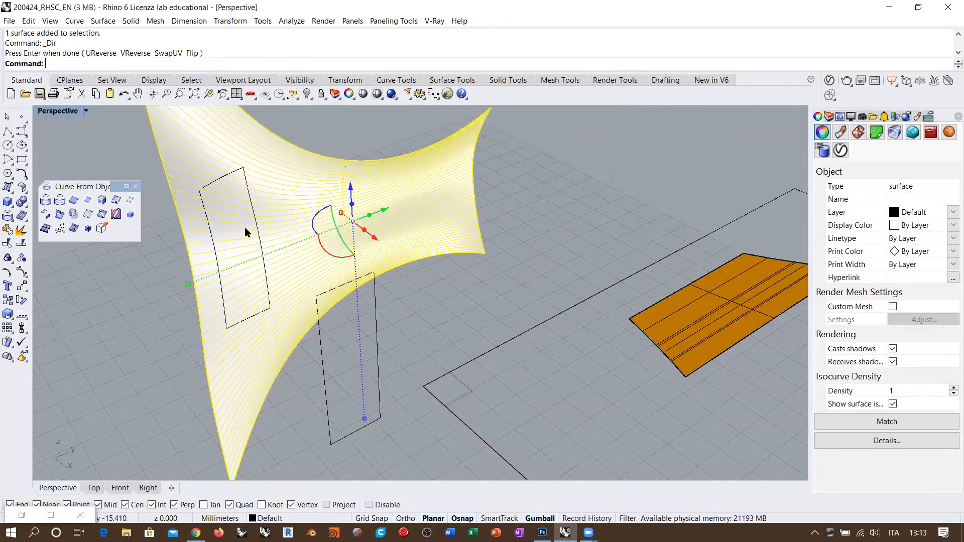
Step: Flip the normal of the flat four-sided surface and swap its U and V directions
{"action": "right_click_drag", "start_coordinate": [423, 277], "coordinate": [397, 222]}
{"action": "left_click", "coordinate": [411, 229]}
{"action": "right_click", "coordinate": [411, 224]}
{"action": "scroll", "coordinate": [412, 221], "scroll_direction": "up", "scroll_amount": 2}
{"action": "right_click_drag", "start_coordinate": [414, 293], "coordinate": [411, 281]}
{"action": "left_click", "coordinate": [197, 63]}
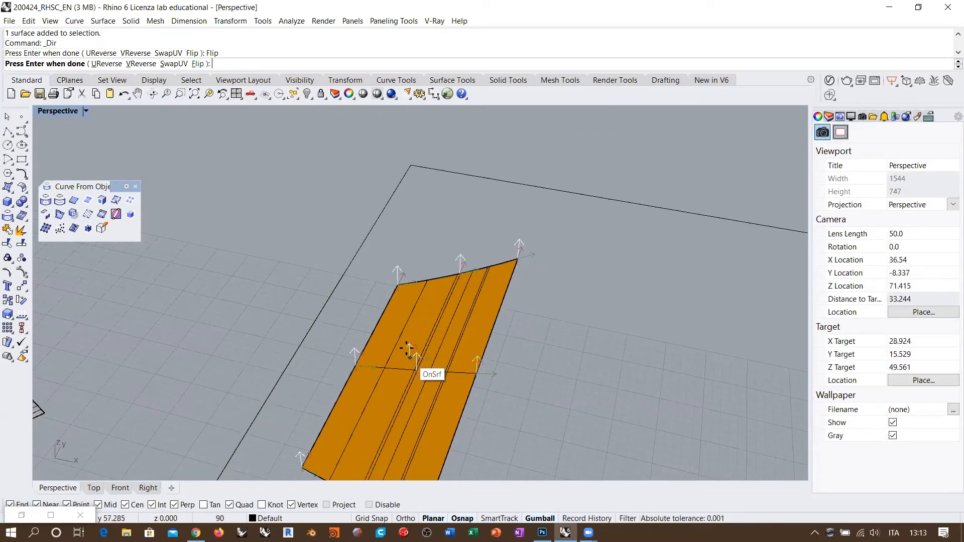
{"action": "left_click", "coordinate": [169, 64]}
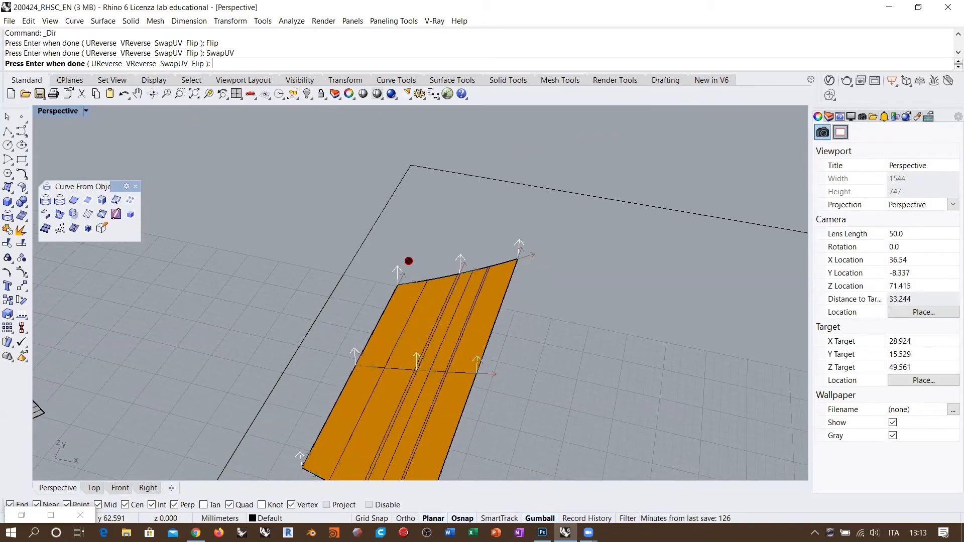
{"action": "right_click", "coordinate": [410, 338]}
{"action": "right_click_drag", "start_coordinate": [411, 338], "coordinate": [197, 356]}
{"action": "right_click_drag", "start_coordinate": [167, 322], "coordinate": [154, 355]}
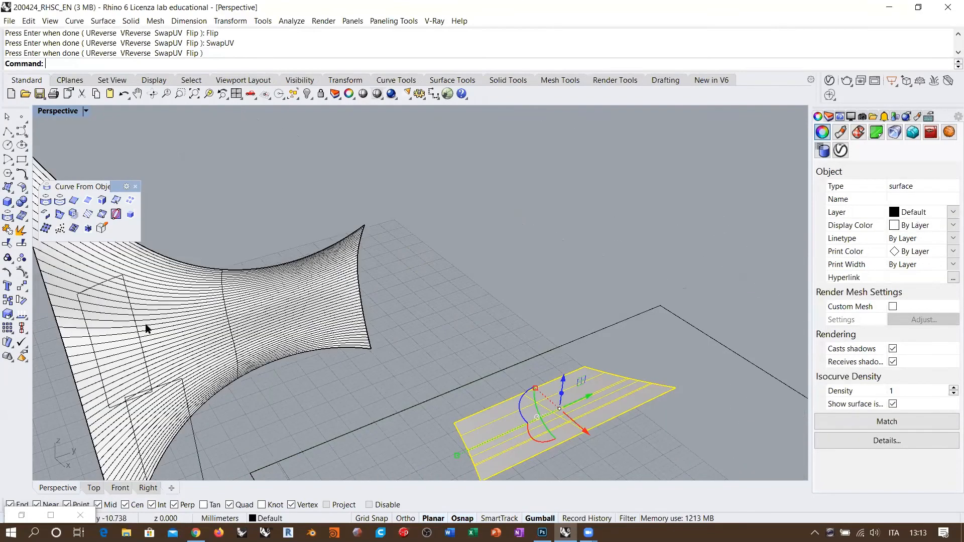
Step: Delete the two leftover UV rectangles beside the one that contains the flat four-sided surface
{"action": "right_click_drag", "start_coordinate": [342, 310], "coordinate": [546, 375]}
{"action": "scroll", "coordinate": [343, 311], "scroll_direction": "down", "scroll_amount": 3}
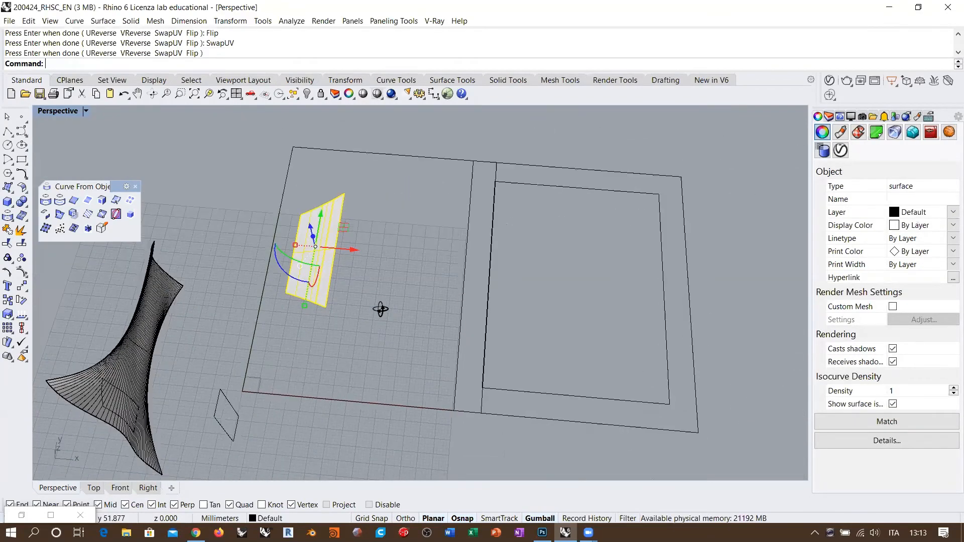
{"action": "right_click_drag", "start_coordinate": [332, 254], "coordinate": [619, 187]}
{"action": "left_click_drag", "start_coordinate": [619, 187], "coordinate": [598, 266]}
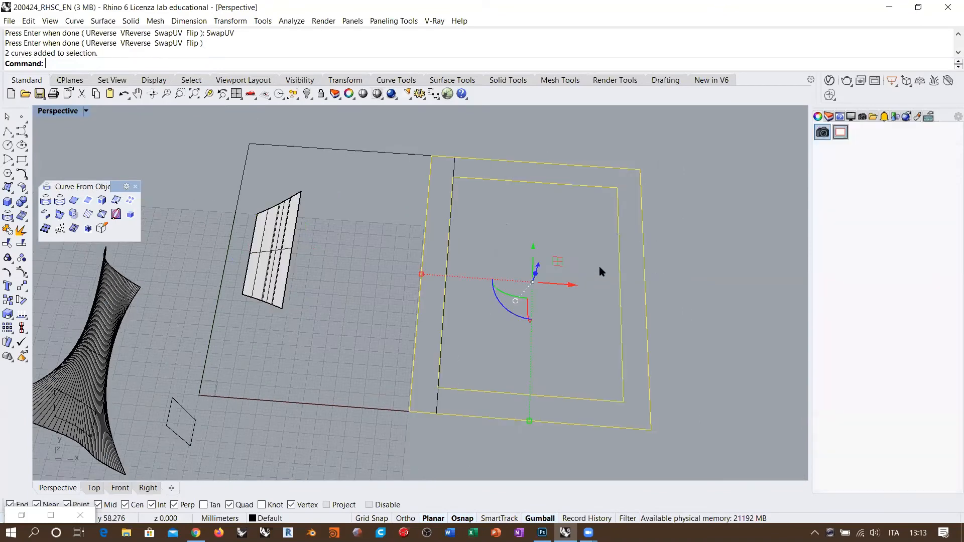
{"action": "key", "text": "Delete"}
{"action": "right_click_drag", "start_coordinate": [280, 251], "coordinate": [259, 268]}
{"action": "left_click", "coordinate": [258, 266]}
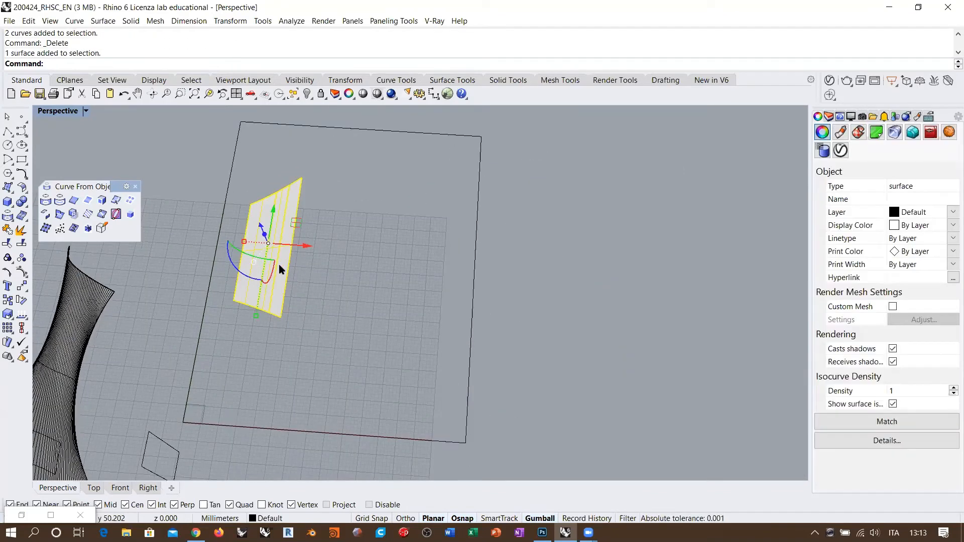
{"action": "type", "text": "Rebuild"}
{"action": "scroll", "coordinate": [270, 263], "scroll_direction": "up", "scroll_amount": 3}
{"action": "key", "text": "Escape"}
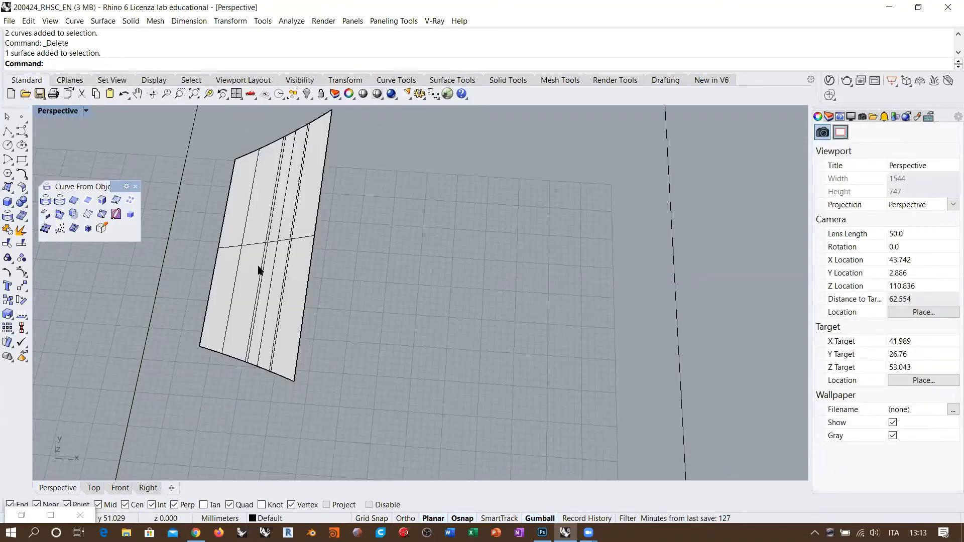
Step: Rebuild the flat four-sided surface with 36 points and degree 3 in both U and V, deleting the input
{"action": "left_click", "coordinate": [248, 273]}
{"action": "type", "text": "Rebuild"}
{"action": "key", "text": "Return"}
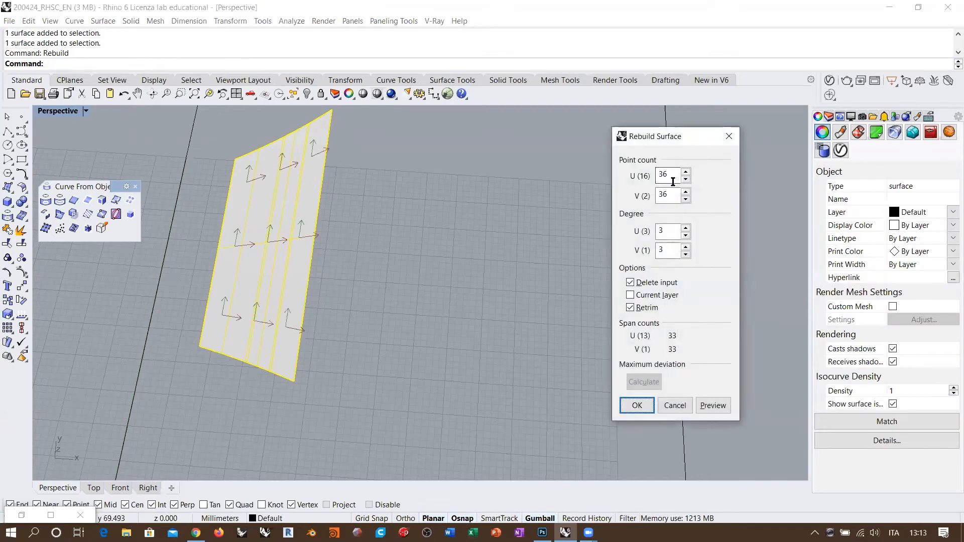
{"action": "left_click", "coordinate": [713, 406]}
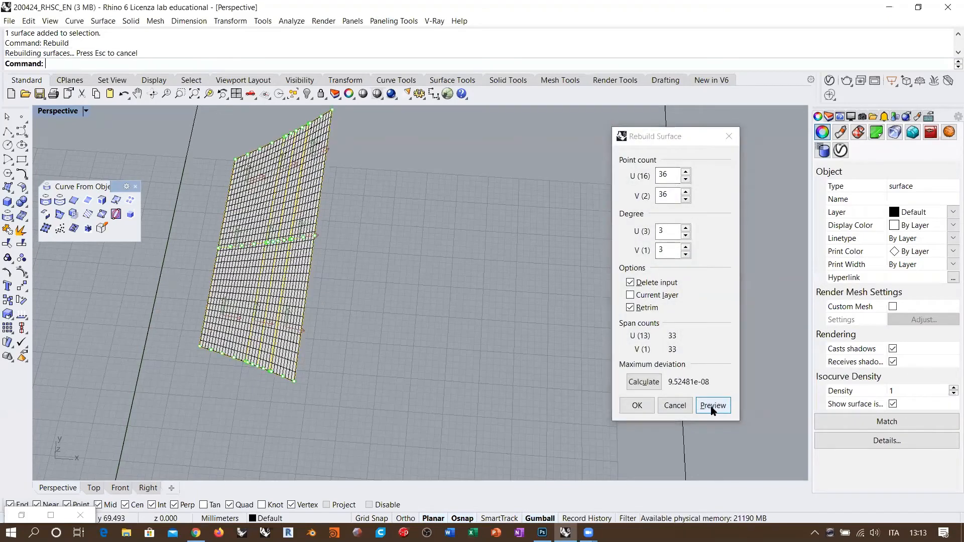
{"action": "left_click", "coordinate": [637, 405]}
Step: Create the UV curve of the rebuilt flat surface and compare its rectangle with the surface
{"action": "scroll", "coordinate": [309, 240], "scroll_direction": "down", "scroll_amount": 3}
{"action": "mouse_move", "coordinate": [309, 240]}
{"action": "right_mouse_down", "text": "shift"}
{"action": "mouse_move", "coordinate": [317, 262]}
{"action": "mouse_move", "coordinate": [319, 241]}
{"action": "right_mouse_up", "text": "shift"}
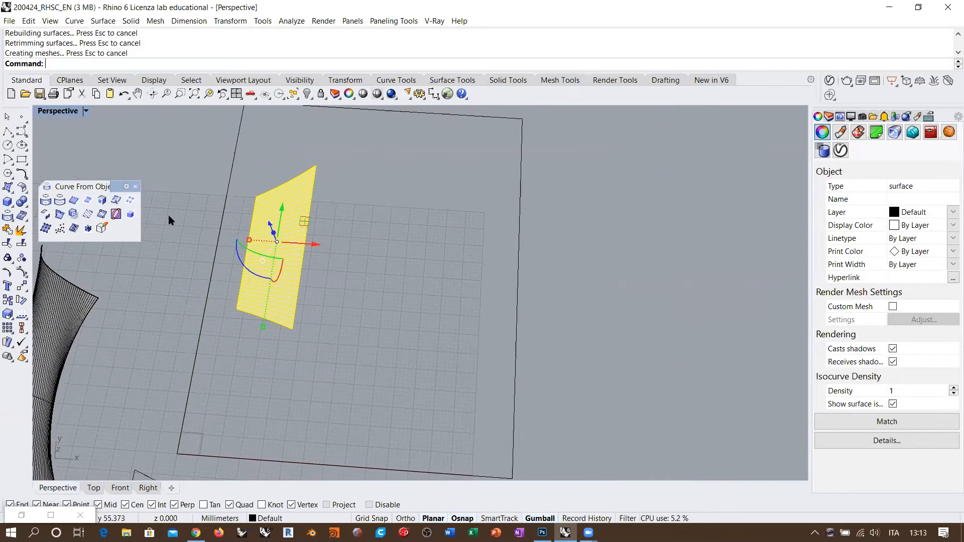
{"action": "left_click", "coordinate": [74, 228]}
{"action": "right_click", "coordinate": [339, 301]}
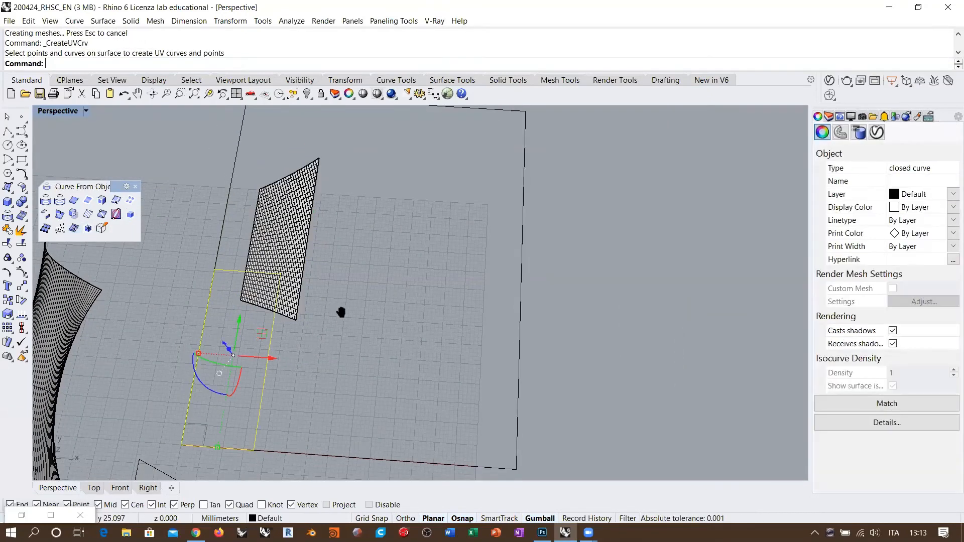
{"action": "right_click_drag", "start_coordinate": [340, 308], "coordinate": [371, 268], "text": "shift"}
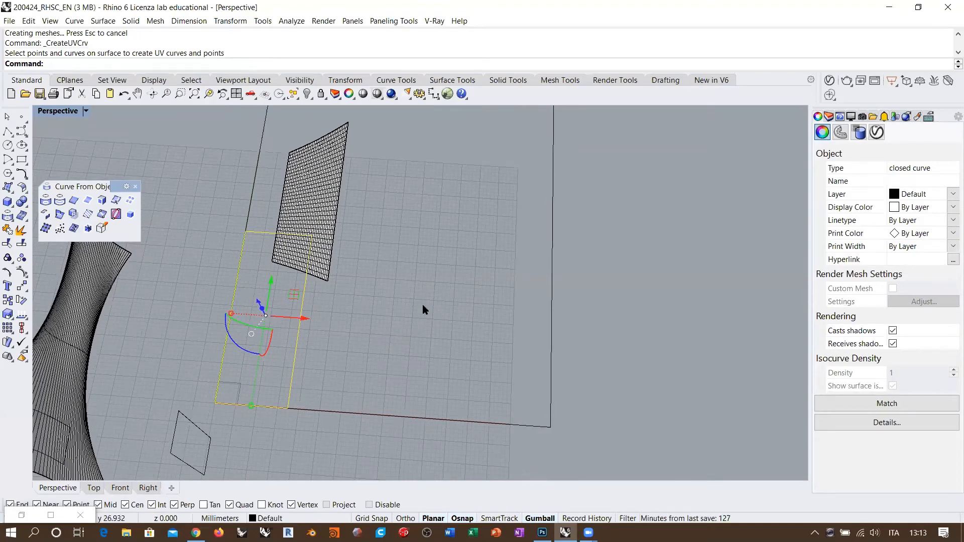
{"action": "right_click_drag", "start_coordinate": [423, 251], "coordinate": [307, 316]}
{"action": "right_click_drag", "start_coordinate": [263, 262], "coordinate": [133, 300]}
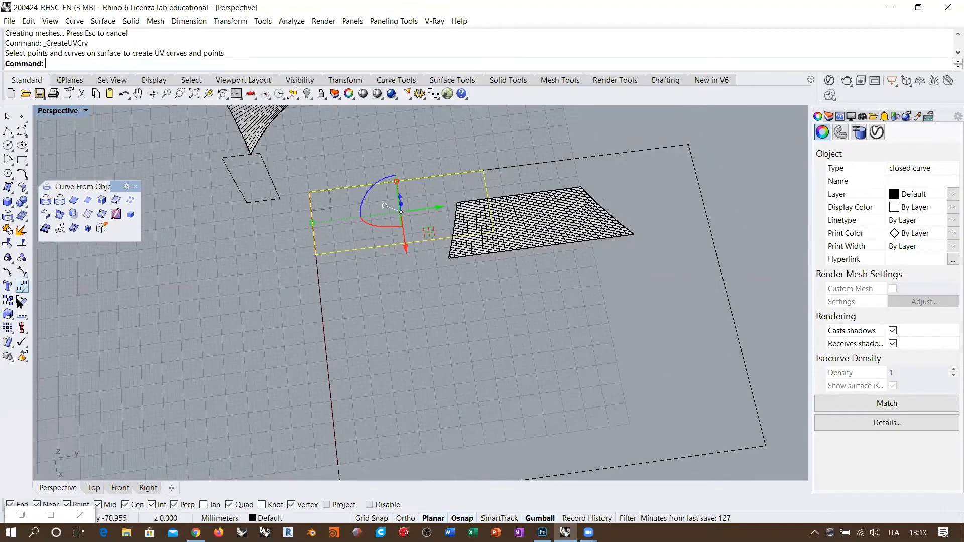
Step: Place a "Rhino" text object as grouped Arial curves 5 mm high beside the new UV rectangle
{"action": "left_click", "coordinate": [8, 285]}
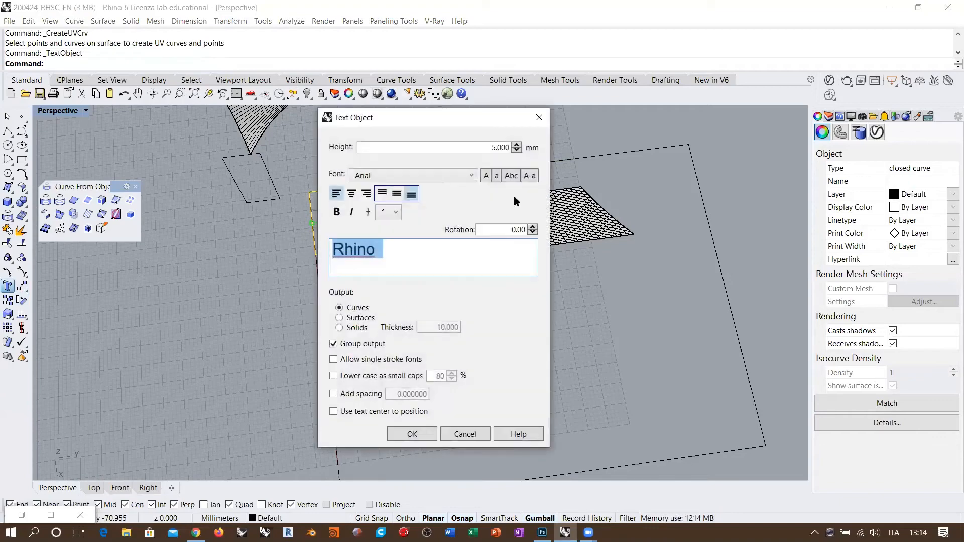
{"action": "left_click", "coordinate": [412, 434]}
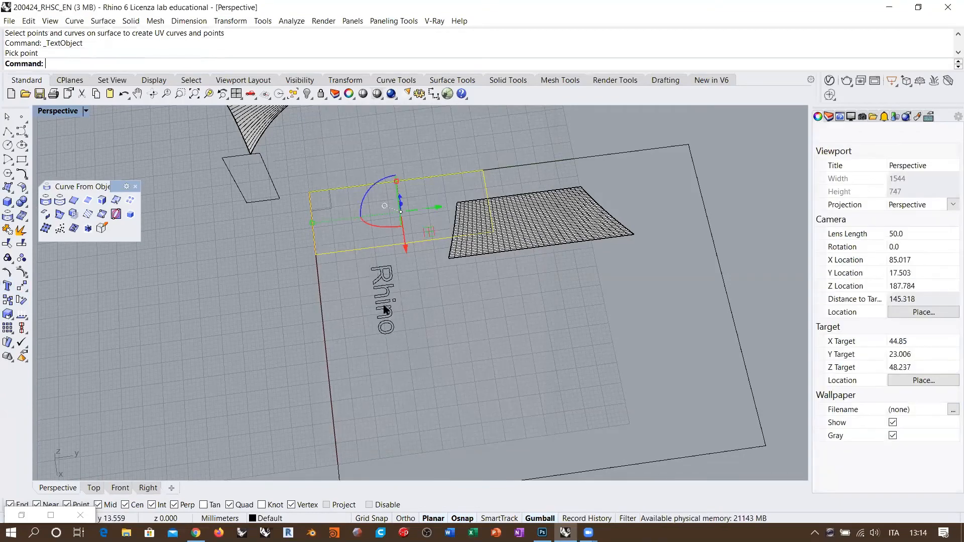
{"action": "left_click", "coordinate": [379, 297]}
Step: Rotate the Rhino text curves to run parallel to the UV rectangle's long sides, and switch to the Top view
{"action": "left_click_drag", "start_coordinate": [346, 286], "coordinate": [371, 335]}
{"action": "right_click_drag", "start_coordinate": [396, 367], "coordinate": [457, 339]}
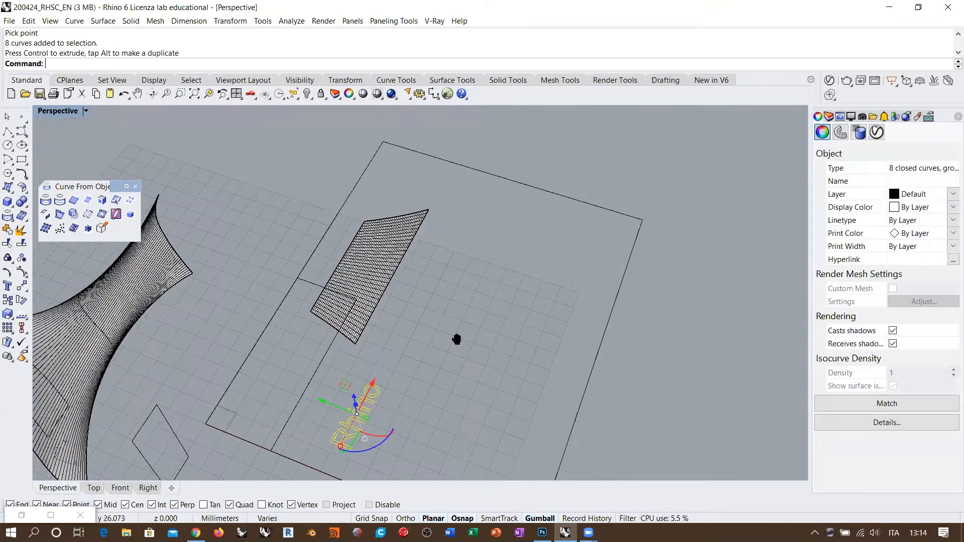
{"action": "right_click_drag", "start_coordinate": [468, 265], "coordinate": [485, 319]}
{"action": "left_click", "coordinate": [97, 489]}
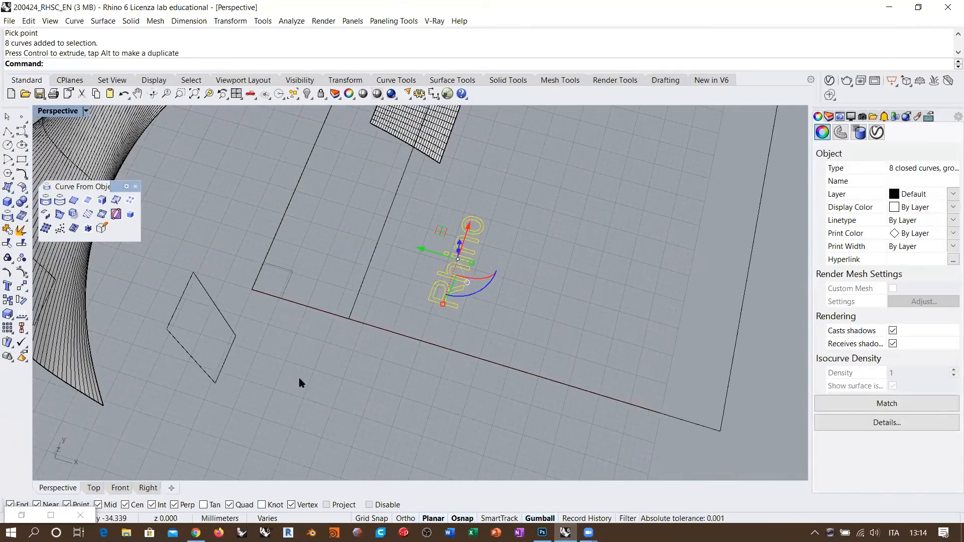
Step: Move the Rhino text curves into the narrow UV rectangle and scale them up until they nearly fill it
{"action": "left_click_drag", "start_coordinate": [380, 327], "coordinate": [256, 286]}
{"action": "left_click_drag", "start_coordinate": [284, 354], "coordinate": [282, 417]}
{"action": "left_click_drag", "start_coordinate": [256, 284], "coordinate": [258, 291]}
{"action": "right_click_drag", "start_coordinate": [360, 293], "coordinate": [363, 314]}
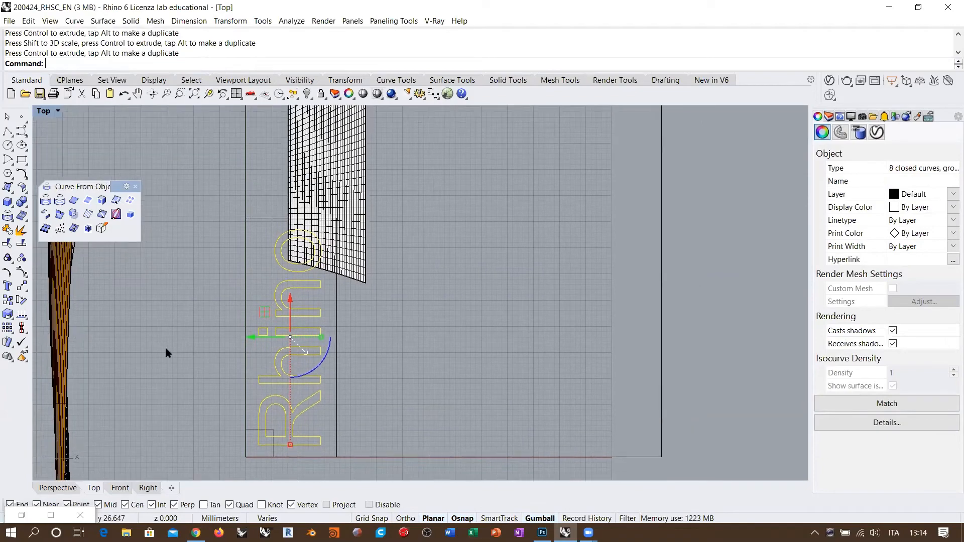
Step: Apply the Rhino text curves together with their narrow UV rectangle onto the rebuilt flat surface in the Perspective view
{"action": "left_click", "coordinate": [72, 489]}
{"action": "right_click_drag", "start_coordinate": [372, 372], "coordinate": [430, 264]}
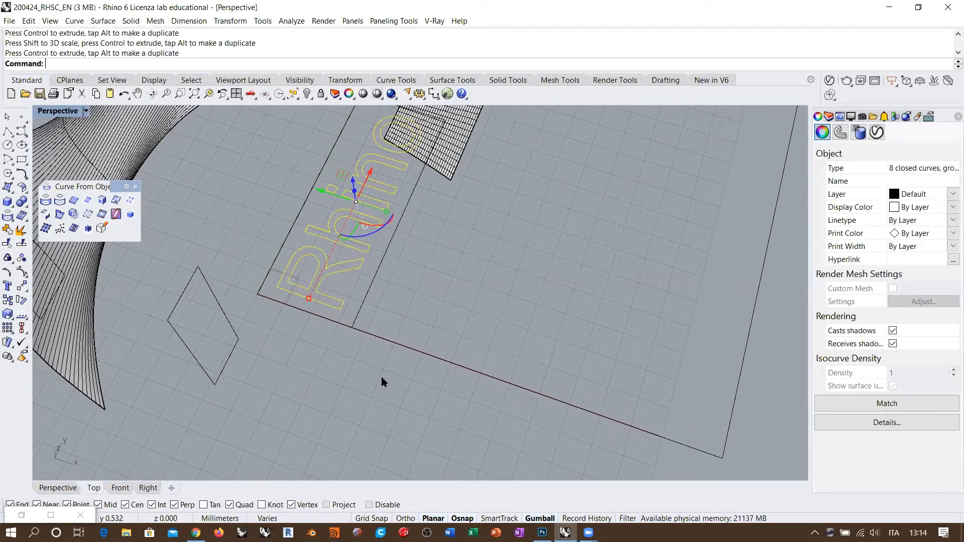
{"action": "right_click_drag", "start_coordinate": [383, 381], "coordinate": [309, 365]}
{"action": "left_click", "coordinate": [300, 344]}
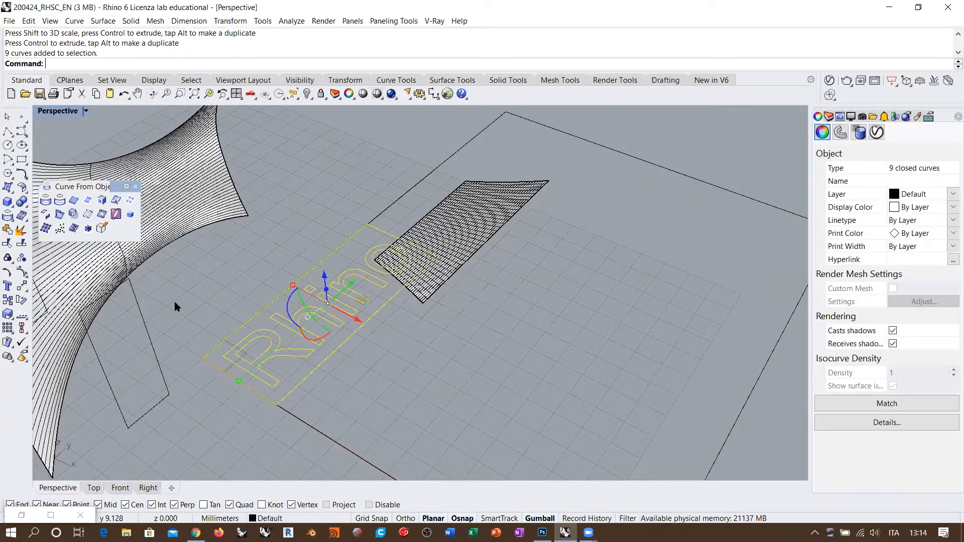
{"action": "left_click", "coordinate": [74, 228]}
{"action": "left_click", "coordinate": [423, 289]}
{"action": "right_click_drag", "start_coordinate": [472, 260], "coordinate": [435, 234]}
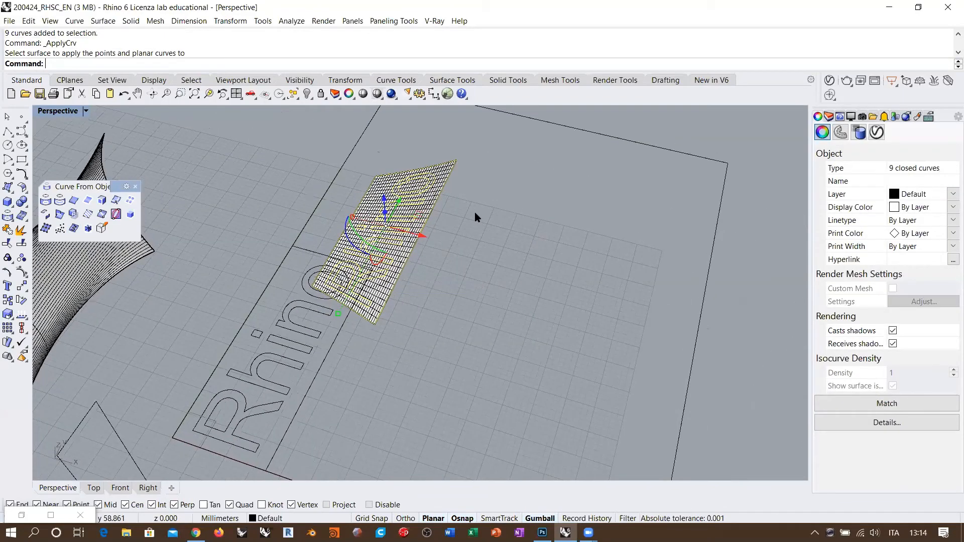
Step: Apply the text mapped on the flat surface, without its border but with the large UV rectangle, onto the stretched loft
{"action": "scroll", "coordinate": [368, 183], "scroll_direction": "up", "scroll_amount": 4}
{"action": "left_click", "coordinate": [375, 184], "text": "ctrl"}
{"action": "scroll", "coordinate": [424, 236], "scroll_direction": "down", "scroll_amount": 2}
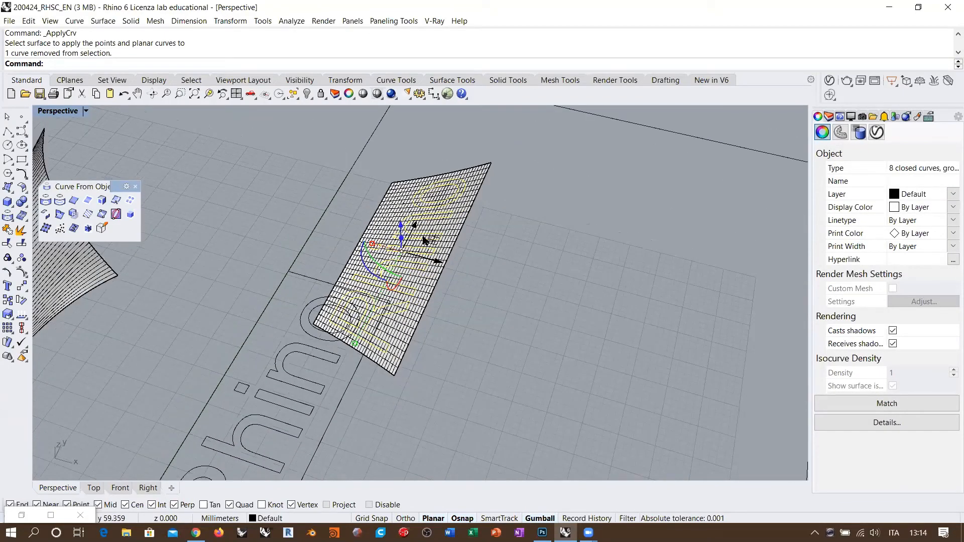
{"action": "scroll", "coordinate": [499, 162], "scroll_direction": "down", "scroll_amount": 4}
{"action": "left_click", "coordinate": [499, 161], "text": "shift"}
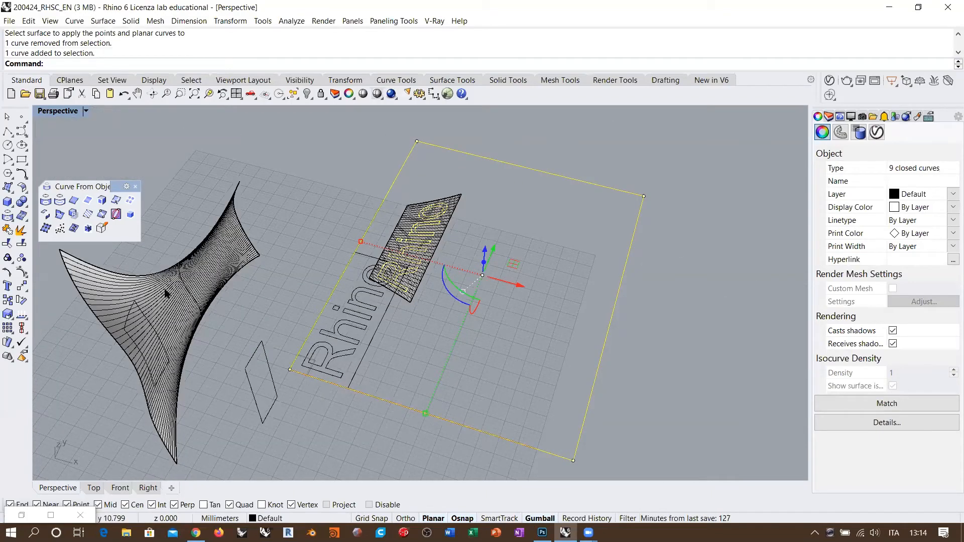
{"action": "right_click_drag", "start_coordinate": [168, 294], "coordinate": [236, 308]}
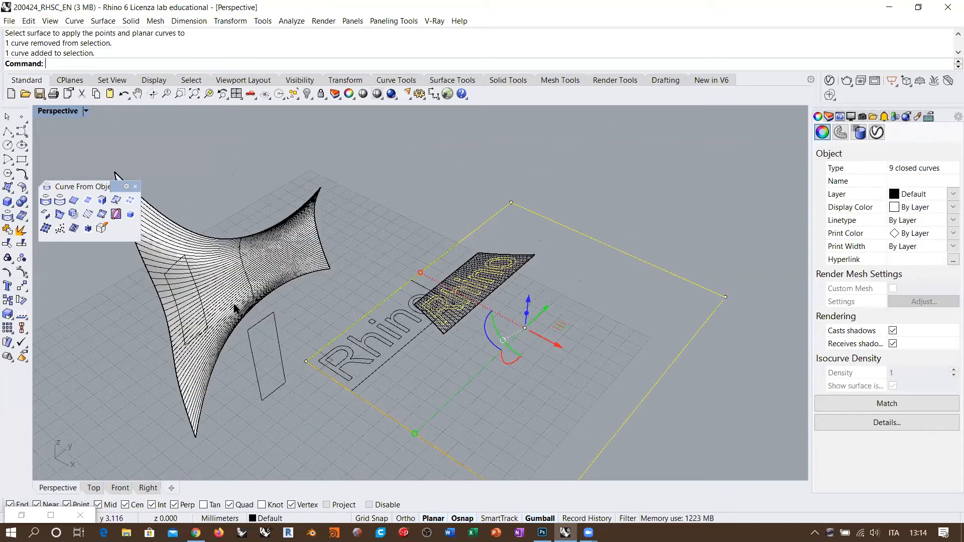
{"action": "left_click", "coordinate": [74, 228]}
{"action": "left_click", "coordinate": [202, 357]}
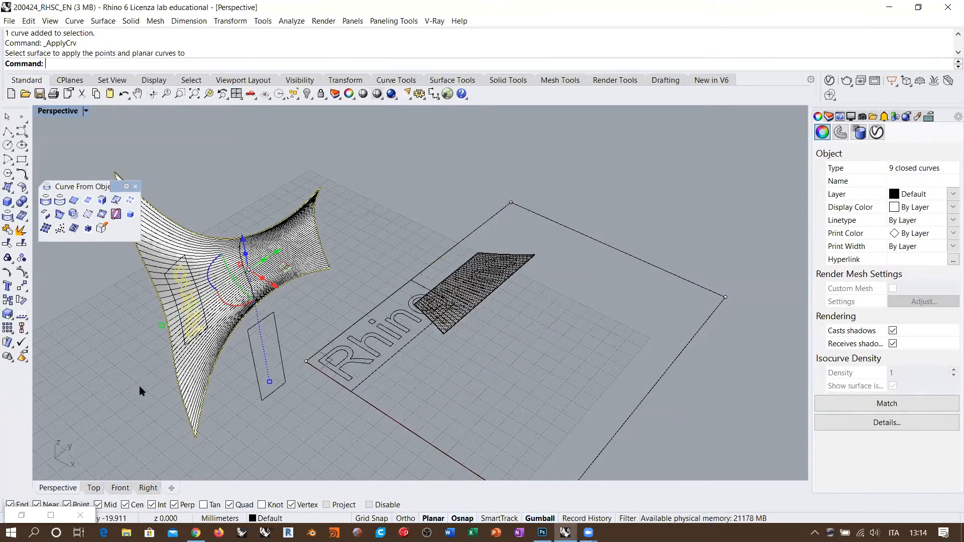
Step: Examine the Rhino text mapped on the loft from several angles and compare it with the flat version
{"action": "right_click_drag", "start_coordinate": [268, 336], "coordinate": [278, 348]}
{"action": "scroll", "coordinate": [327, 308], "scroll_direction": "up", "scroll_amount": 3}
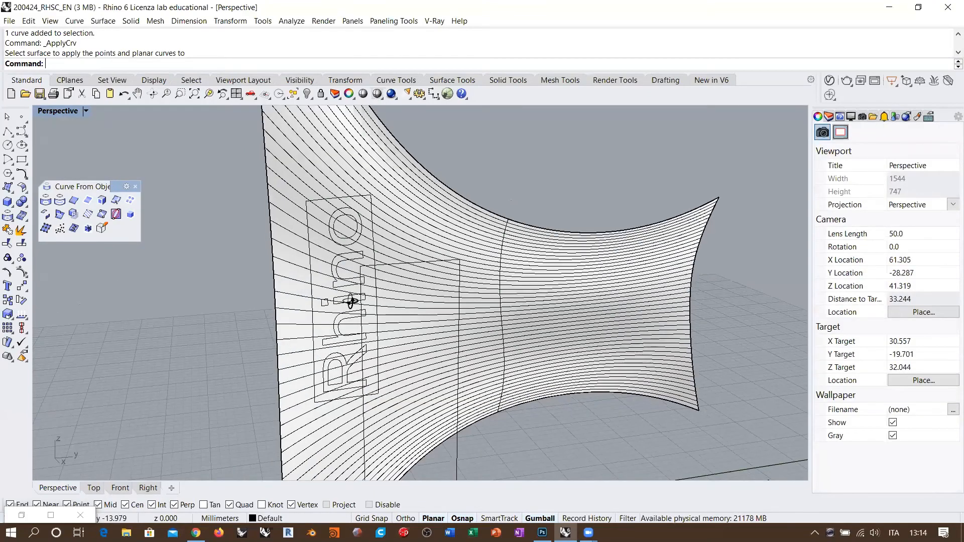
{"action": "scroll", "coordinate": [351, 302], "scroll_direction": "up", "scroll_amount": 3}
{"action": "scroll", "coordinate": [301, 317], "scroll_direction": "down", "scroll_amount": 5}
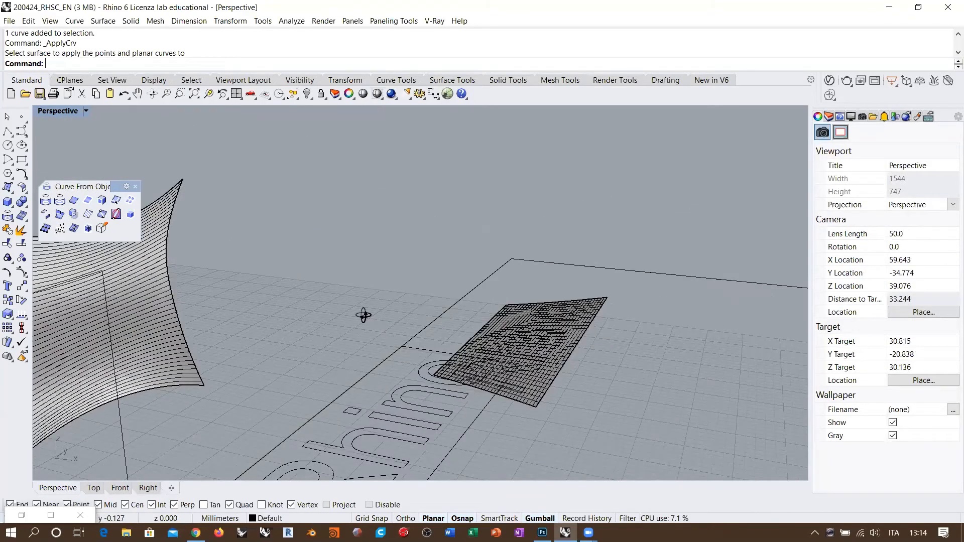
{"action": "scroll", "coordinate": [361, 316], "scroll_direction": "down", "scroll_amount": 4}
{"action": "right_click_drag", "start_coordinate": [314, 334], "coordinate": [406, 347], "text": "shift"}
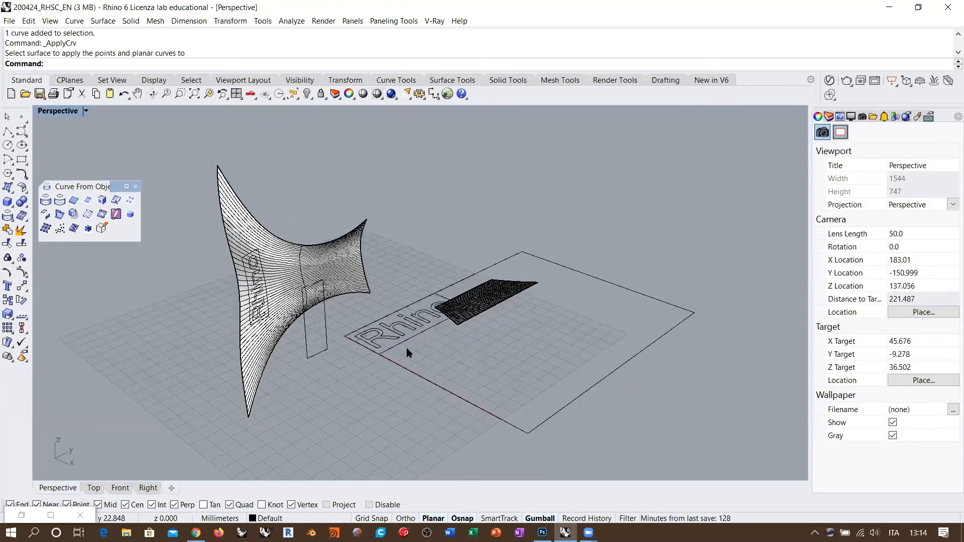
{"action": "scroll", "coordinate": [406, 347], "scroll_direction": "up", "scroll_amount": 1}
{"action": "right_click_drag", "start_coordinate": [428, 222], "coordinate": [427, 223], "text": "shift"}
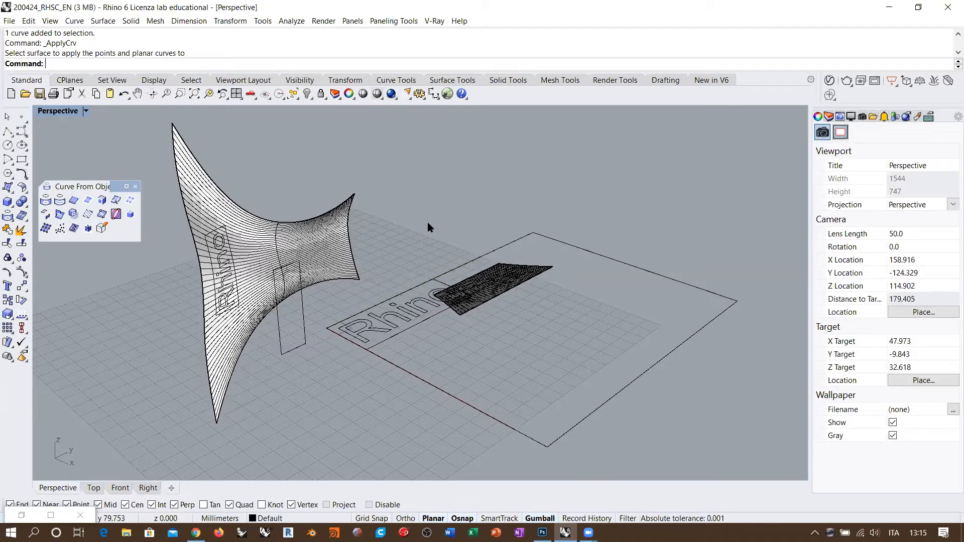
{"action": "right_click_drag", "start_coordinate": [427, 222], "coordinate": [404, 227]}
{"action": "scroll", "coordinate": [465, 224], "scroll_direction": "down", "scroll_amount": 8}
{"action": "scroll", "coordinate": [426, 220], "scroll_direction": "up", "scroll_amount": 2}
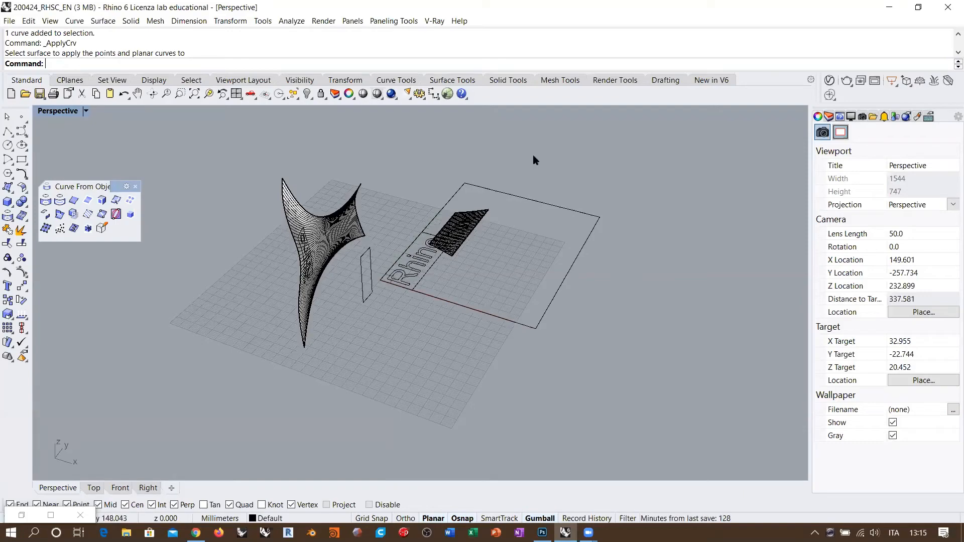
Step: Zoom to the selected loft, curves and flat surface, and inspect the mapped text and the loft's curvature from the side
{"action": "left_click_drag", "start_coordinate": [533, 158], "coordinate": [220, 363]}
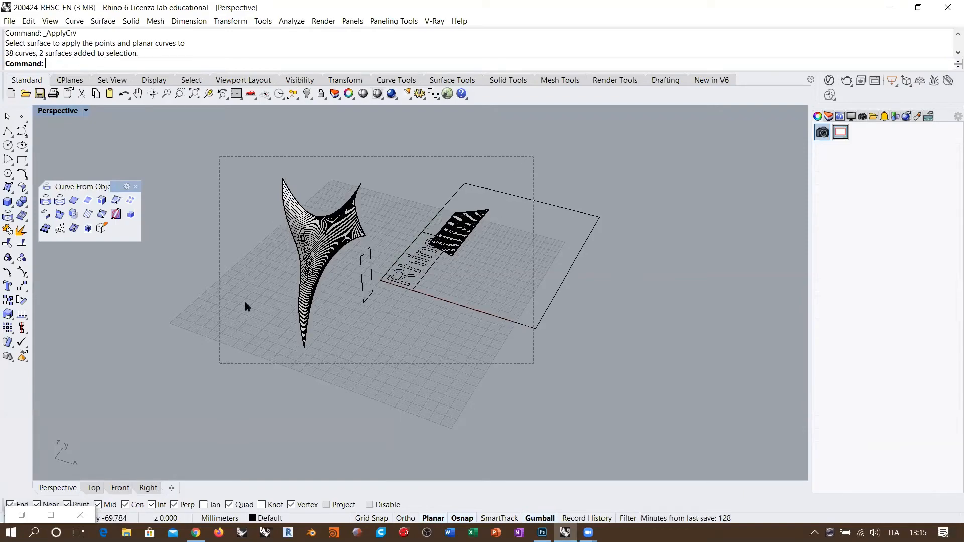
{"action": "left_click", "coordinate": [209, 94]}
{"action": "left_click", "coordinate": [296, 177]}
{"action": "right_click_drag", "start_coordinate": [381, 297], "coordinate": [341, 282]}
{"action": "right_click_drag", "start_coordinate": [341, 282], "coordinate": [370, 276]}
{"action": "scroll", "coordinate": [368, 292], "scroll_direction": "up", "scroll_amount": 1}
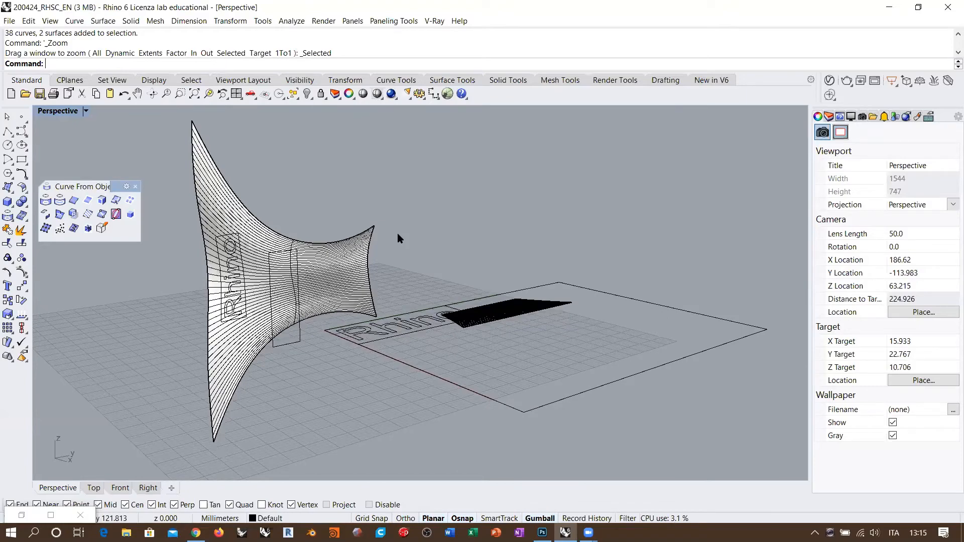
{"action": "right_click_drag", "start_coordinate": [414, 265], "coordinate": [298, 276]}
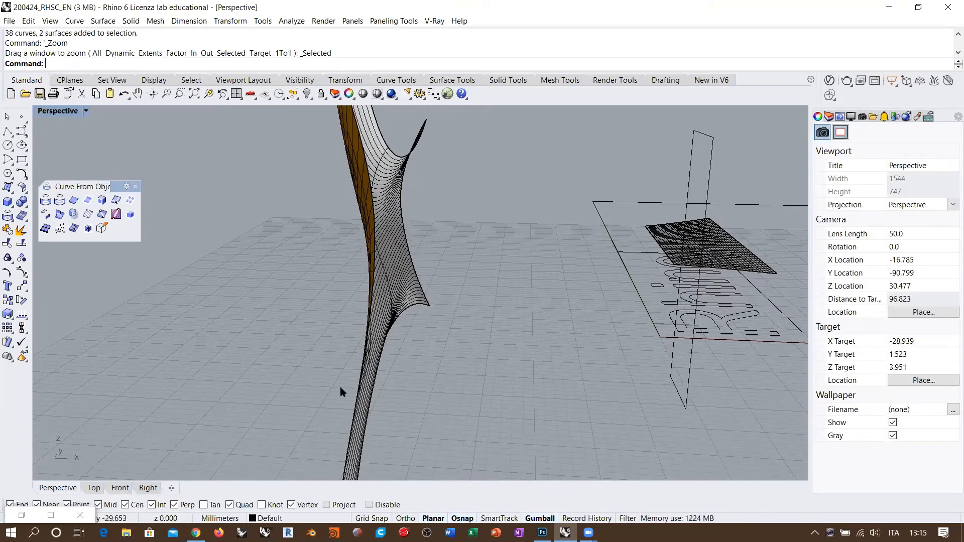
{"action": "right_click_drag", "start_coordinate": [400, 258], "coordinate": [371, 265]}
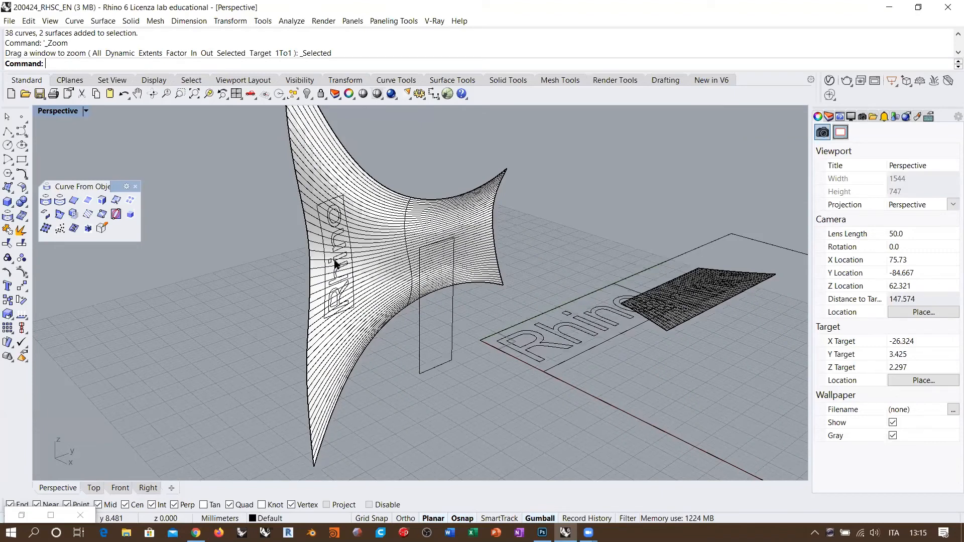
{"action": "scroll", "coordinate": [336, 263], "scroll_direction": "down", "scroll_amount": 3}
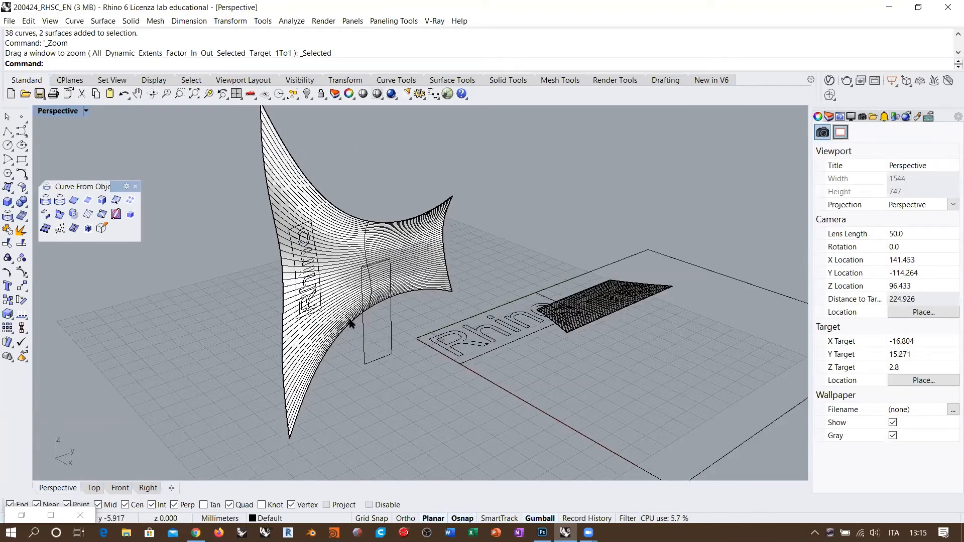
{"action": "right_click_drag", "start_coordinate": [349, 280], "coordinate": [426, 299]}
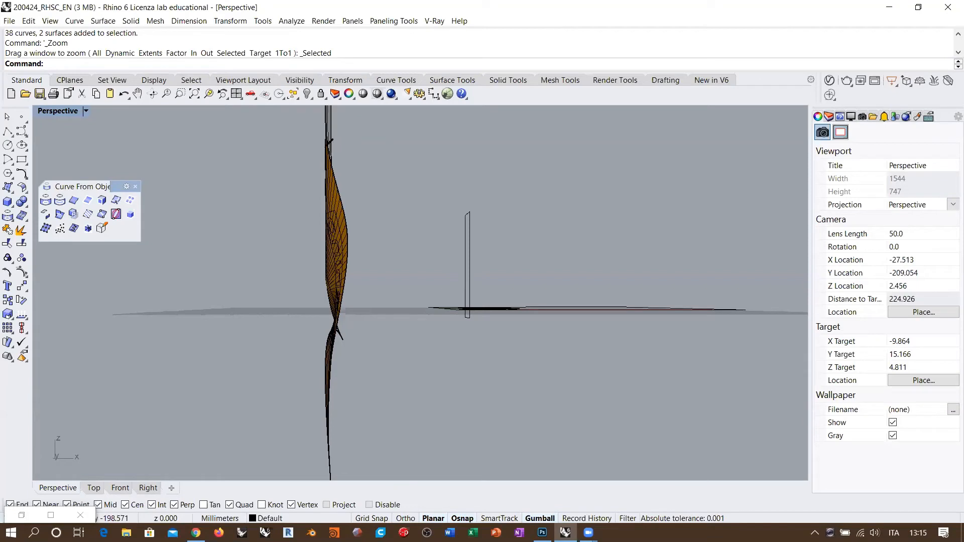
{"action": "left_click_drag", "start_coordinate": [325, 121], "coordinate": [325, 134]}
{"action": "mouse_move", "coordinate": [341, 171]}
{"action": "left_mouse_down"}
{"action": "mouse_move", "coordinate": [390, 217]}
{"action": "mouse_move", "coordinate": [405, 251]}
{"action": "mouse_move", "coordinate": [372, 299]}
{"action": "left_mouse_up"}
{"action": "left_click_drag", "start_coordinate": [340, 330], "coordinate": [322, 389]}
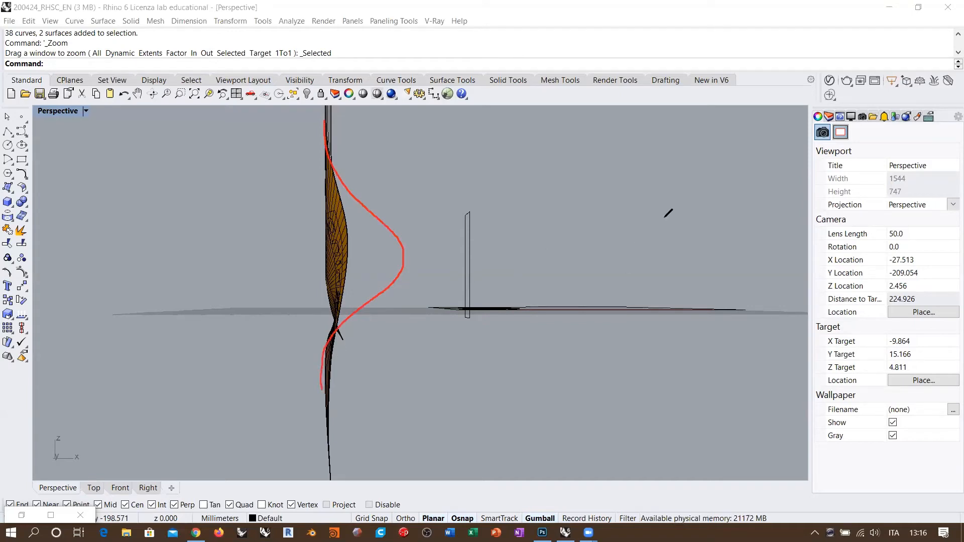
{"action": "left_click_drag", "start_coordinate": [664, 217], "coordinate": [671, 308]}
{"action": "mouse_move", "coordinate": [768, 259]}
{"action": "left_mouse_down"}
{"action": "mouse_move", "coordinate": [683, 258]}
{"action": "mouse_move", "coordinate": [709, 264]}
{"action": "left_mouse_up"}
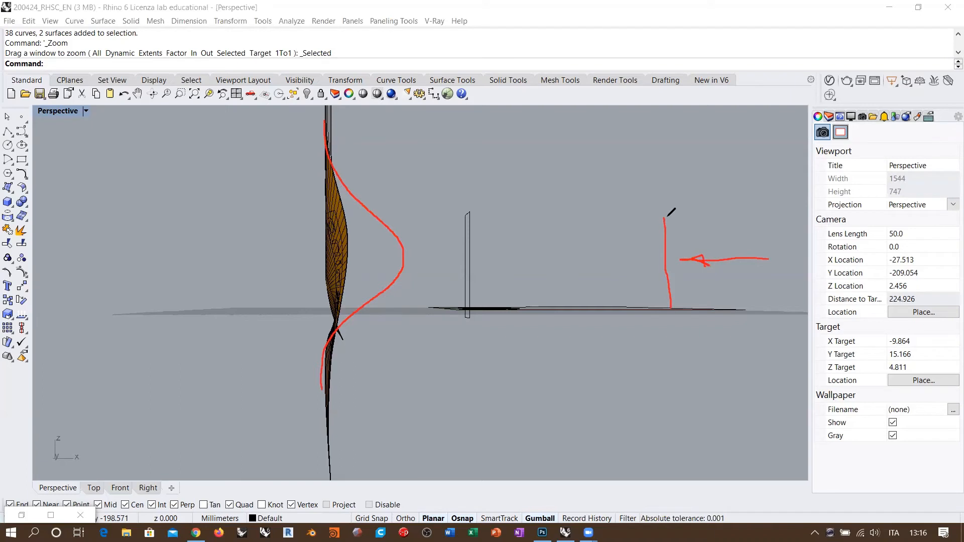
{"action": "left_click_drag", "start_coordinate": [665, 217], "coordinate": [370, 211]}
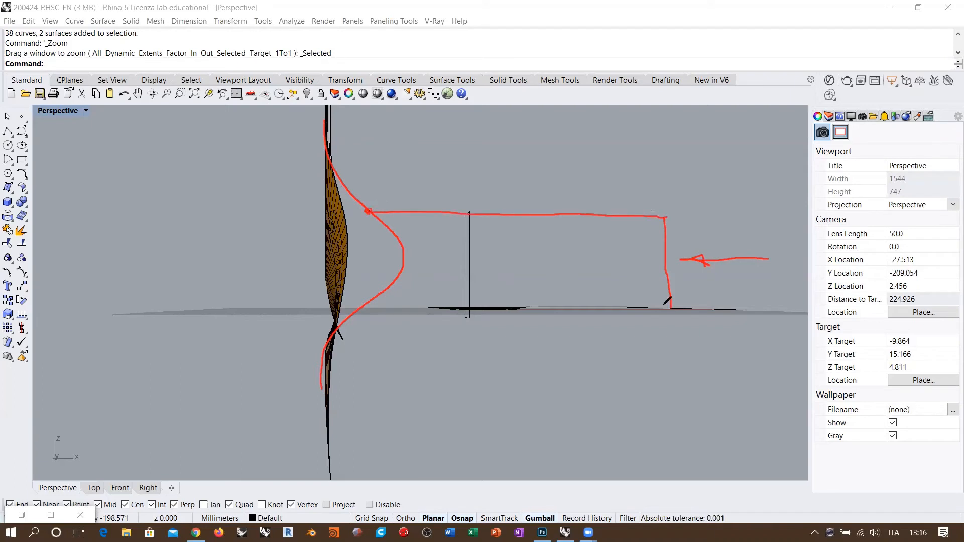
{"action": "left_click_drag", "start_coordinate": [671, 308], "coordinate": [372, 302]}
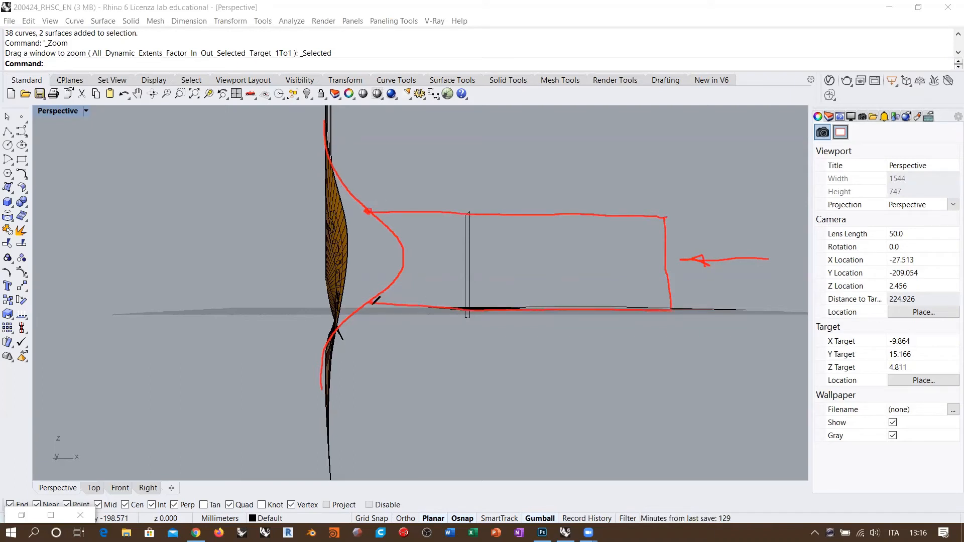
{"action": "mouse_move", "coordinate": [370, 212]}
{"action": "left_mouse_down"}
{"action": "mouse_move", "coordinate": [407, 244]}
{"action": "mouse_move", "coordinate": [369, 300]}
{"action": "mouse_move", "coordinate": [412, 258]}
{"action": "mouse_move", "coordinate": [397, 224]}
{"action": "left_mouse_up"}
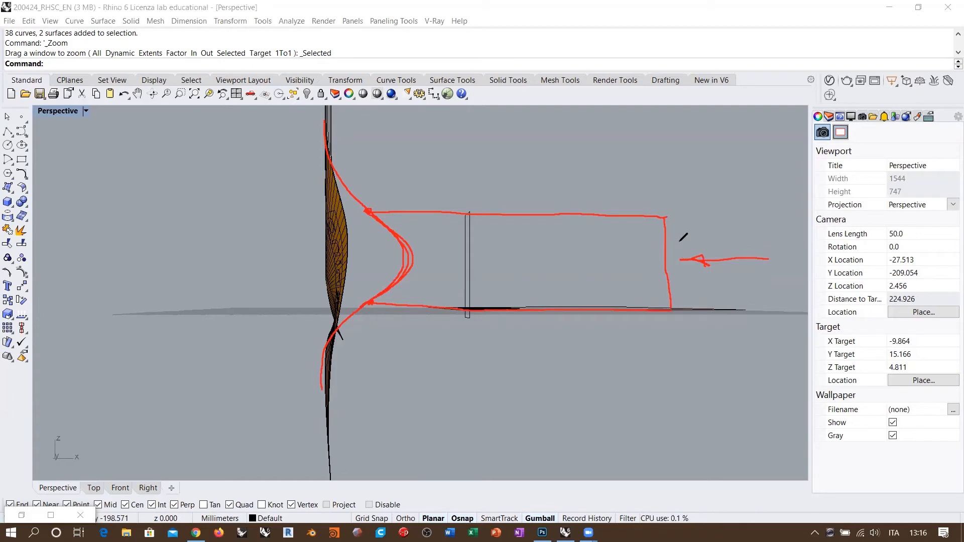
{"action": "left_click_drag", "start_coordinate": [666, 217], "coordinate": [670, 307]}
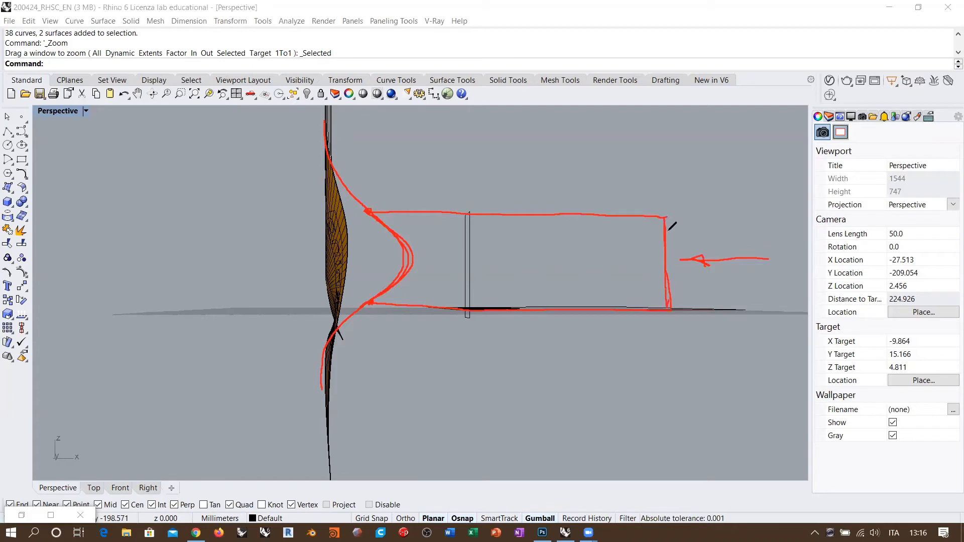
{"action": "left_click_drag", "start_coordinate": [669, 255], "coordinate": [668, 255]}
{"action": "left_click_drag", "start_coordinate": [666, 221], "coordinate": [665, 220]}
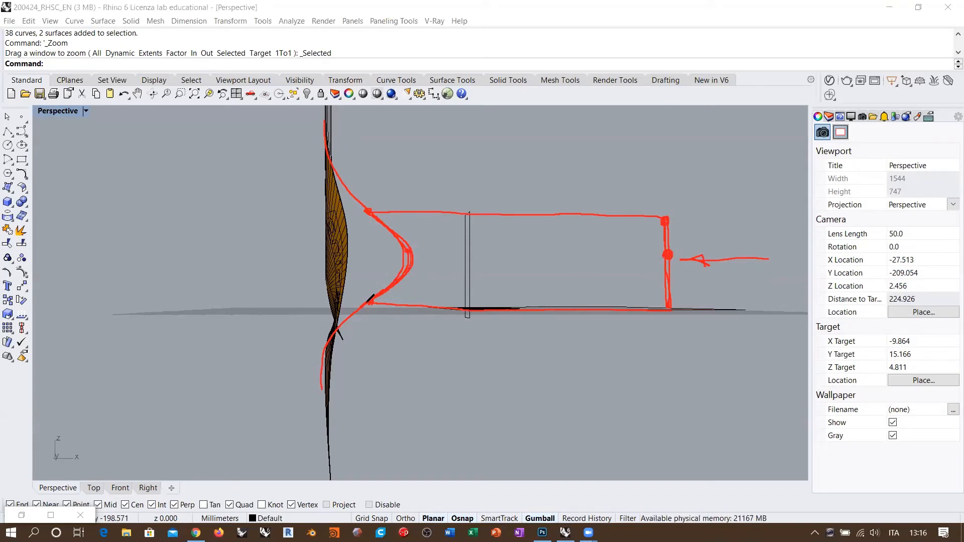
{"action": "mouse_move", "coordinate": [407, 250]}
{"action": "left_mouse_down"}
{"action": "mouse_move", "coordinate": [393, 282]}
{"action": "mouse_move", "coordinate": [410, 245]}
{"action": "left_mouse_up"}
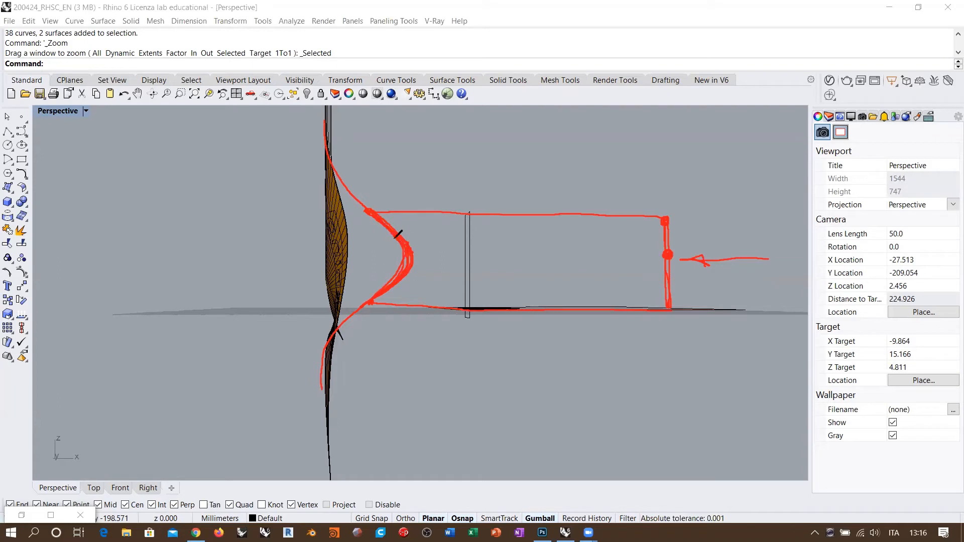
{"action": "left_click_drag", "start_coordinate": [405, 236], "coordinate": [367, 216]}
{"action": "mouse_move", "coordinate": [356, 286]}
{"action": "left_mouse_down"}
{"action": "mouse_move", "coordinate": [370, 302]}
{"action": "mouse_move", "coordinate": [404, 253]}
{"action": "mouse_move", "coordinate": [374, 221]}
{"action": "left_mouse_up"}
{"action": "mouse_move", "coordinate": [387, 207]}
{"action": "left_mouse_down"}
{"action": "mouse_move", "coordinate": [379, 217]}
{"action": "mouse_move", "coordinate": [409, 241]}
{"action": "left_mouse_up"}
{"action": "mouse_move", "coordinate": [402, 281]}
{"action": "left_mouse_down"}
{"action": "mouse_move", "coordinate": [410, 294]}
{"action": "mouse_move", "coordinate": [395, 300]}
{"action": "left_mouse_up"}
{"action": "left_click_drag", "start_coordinate": [363, 306], "coordinate": [375, 317]}
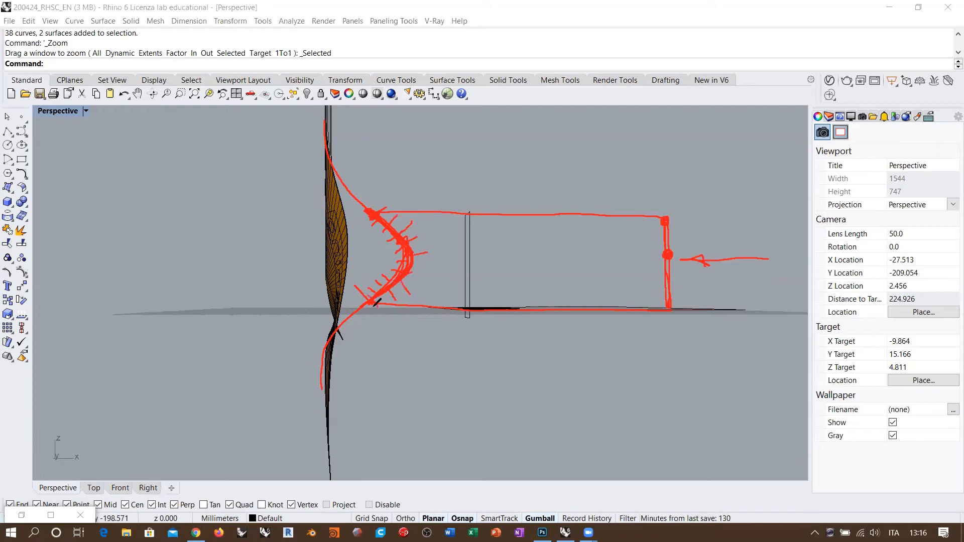
{"action": "left_click_drag", "start_coordinate": [410, 272], "coordinate": [427, 282]}
{"action": "key", "text": "Escape"}
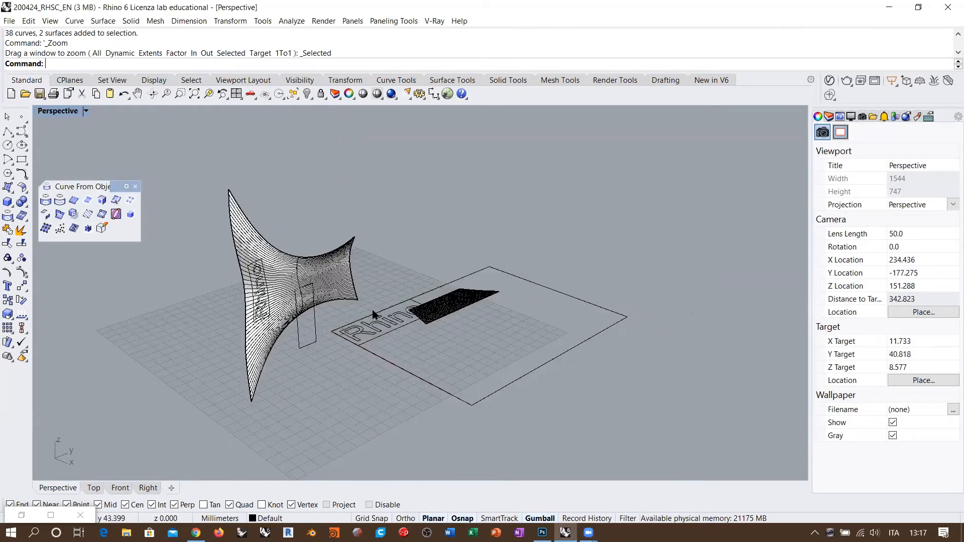
{"action": "scroll", "coordinate": [373, 314], "scroll_direction": "up", "scroll_amount": 2}
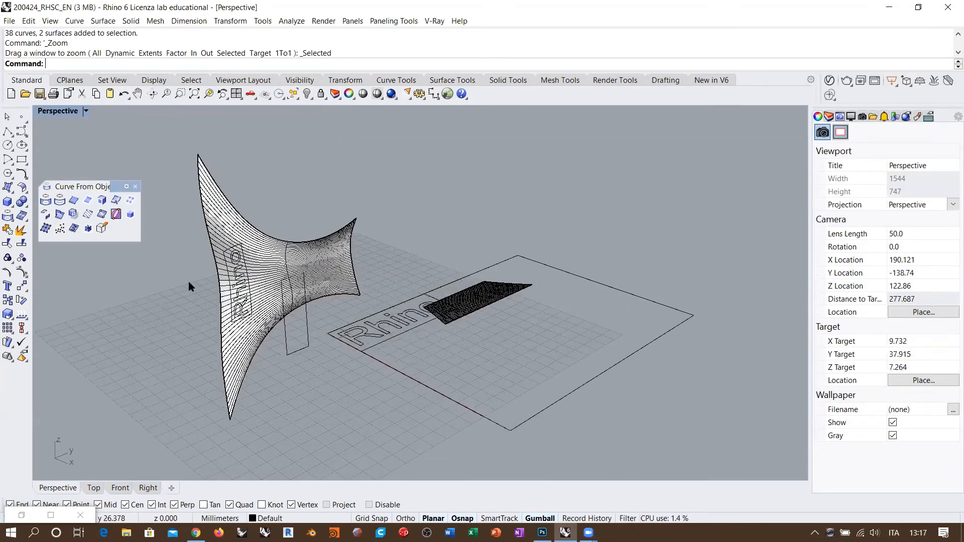
{"action": "right_click_drag", "start_coordinate": [201, 272], "coordinate": [253, 280]}
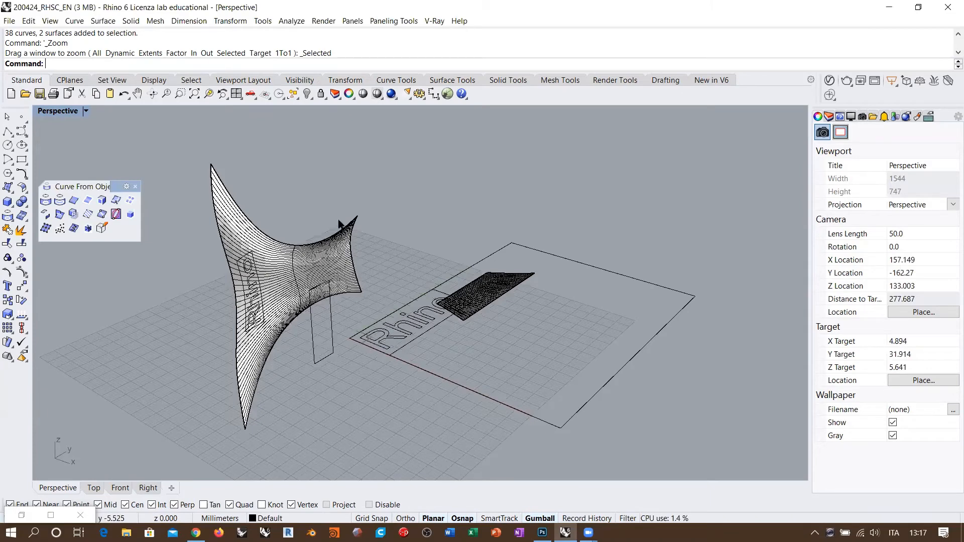
{"action": "scroll", "coordinate": [721, 159], "scroll_direction": "up", "scroll_amount": 2}
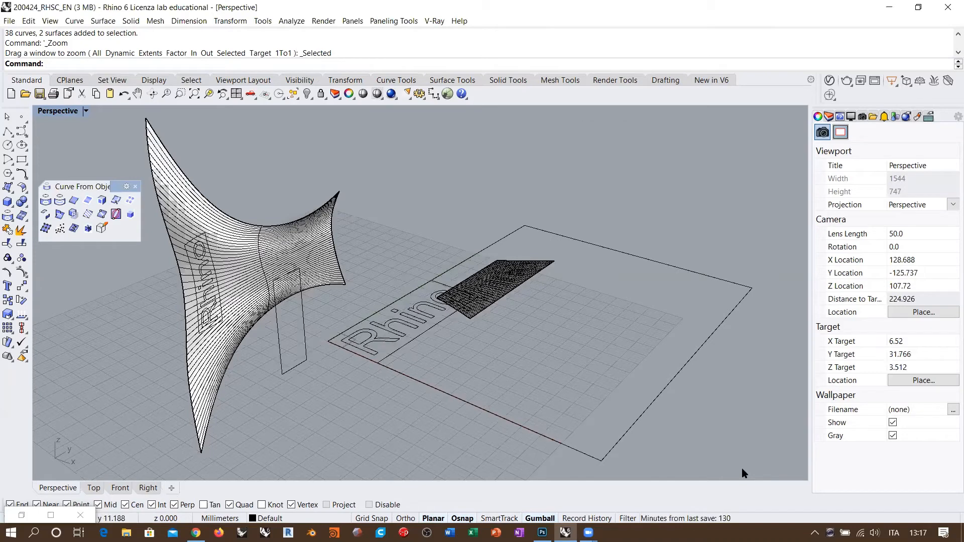
{"action": "left_click", "coordinate": [804, 291]}
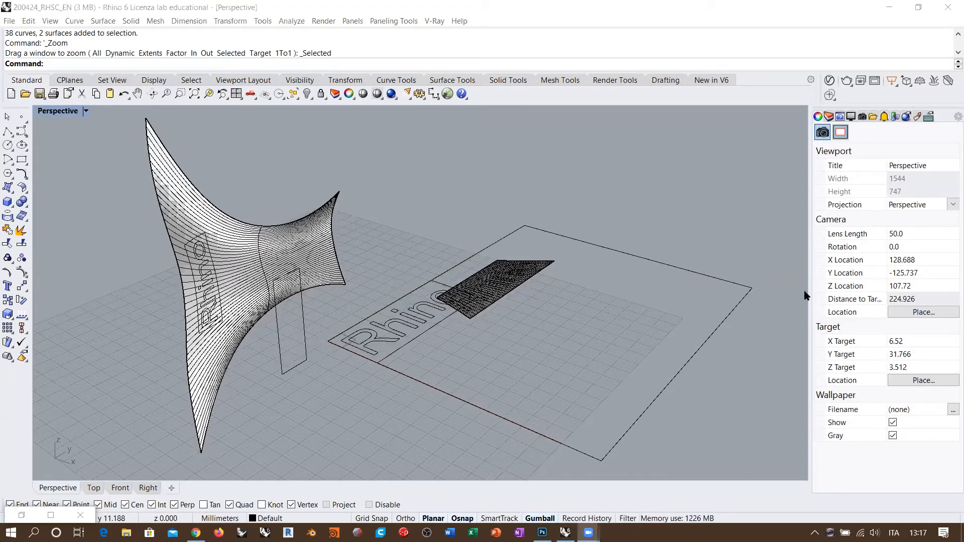
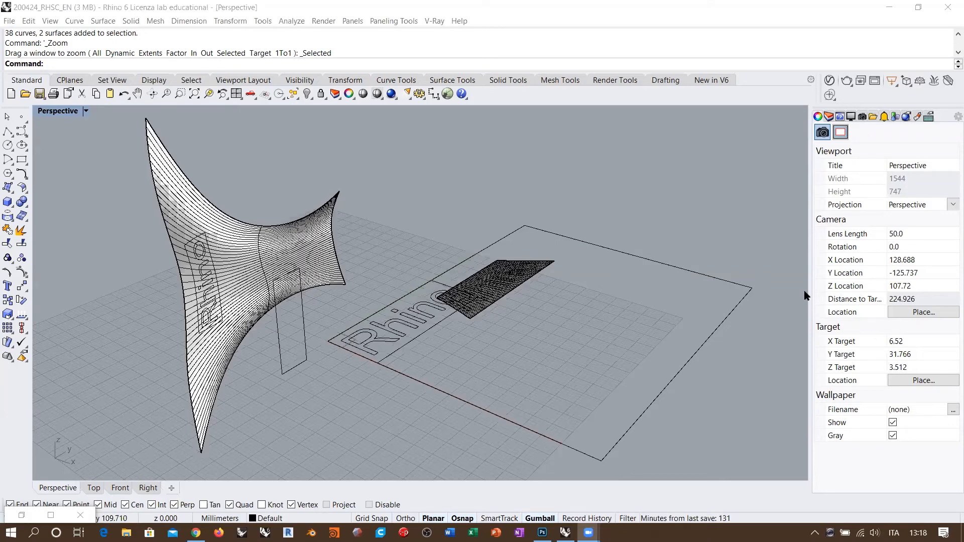
Step: Select the large flat UV rectangle together with the Rhino text curves lying inside it
{"action": "right_click_drag", "start_coordinate": [411, 340], "coordinate": [454, 318]}
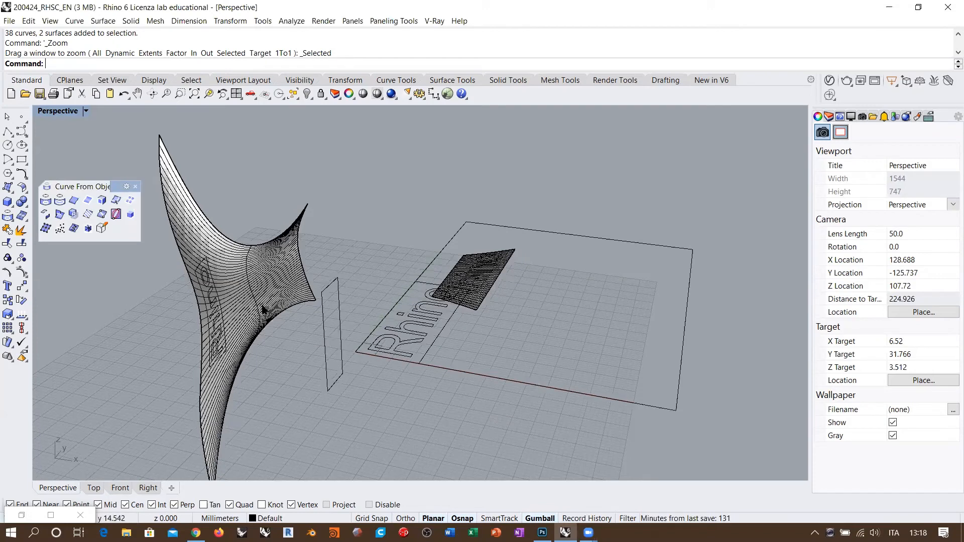
{"action": "left_click", "coordinate": [380, 241], "text": "shift"}
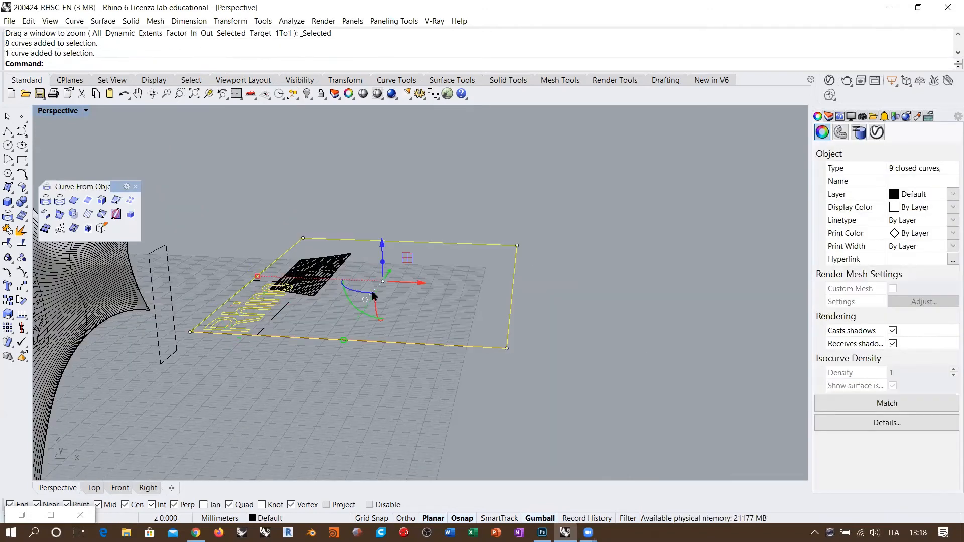
Step: Select the lettering on the small gridded surface together with the flat Rhino text, its frame and the large rectangle to compare them
{"action": "right_click_drag", "start_coordinate": [307, 338], "coordinate": [304, 301]}
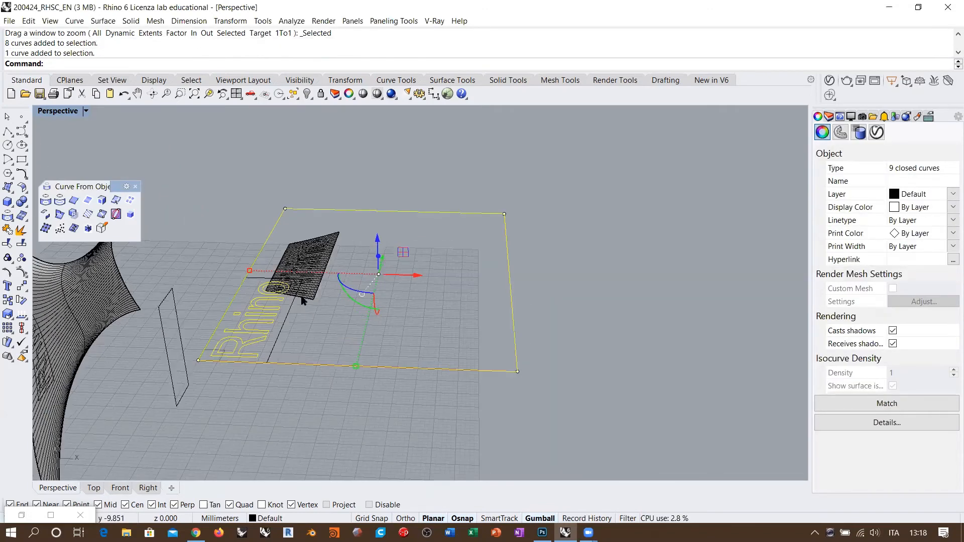
{"action": "scroll", "coordinate": [306, 282], "scroll_direction": "up", "scroll_amount": 6}
{"action": "left_click", "coordinate": [339, 297]}
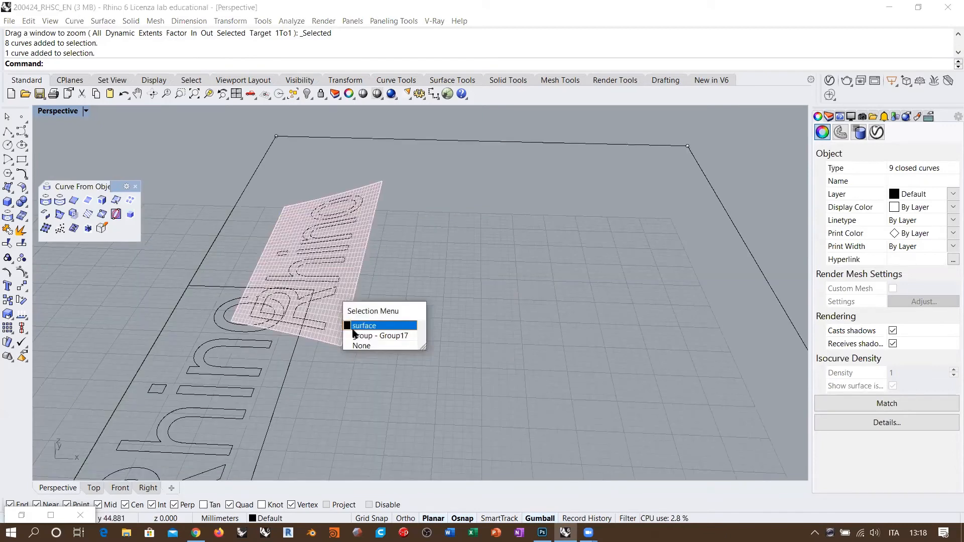
{"action": "left_click", "coordinate": [358, 326]}
{"action": "left_click", "coordinate": [348, 299]}
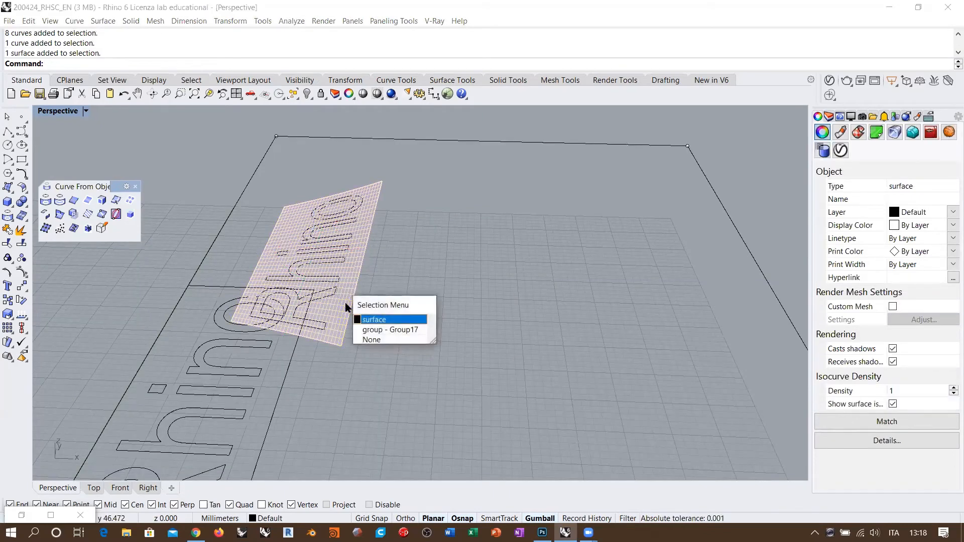
{"action": "left_click", "coordinate": [374, 327]}
{"action": "left_click", "coordinate": [412, 140], "text": "shift"}
{"action": "scroll", "coordinate": [442, 201], "scroll_direction": "down", "scroll_amount": 5}
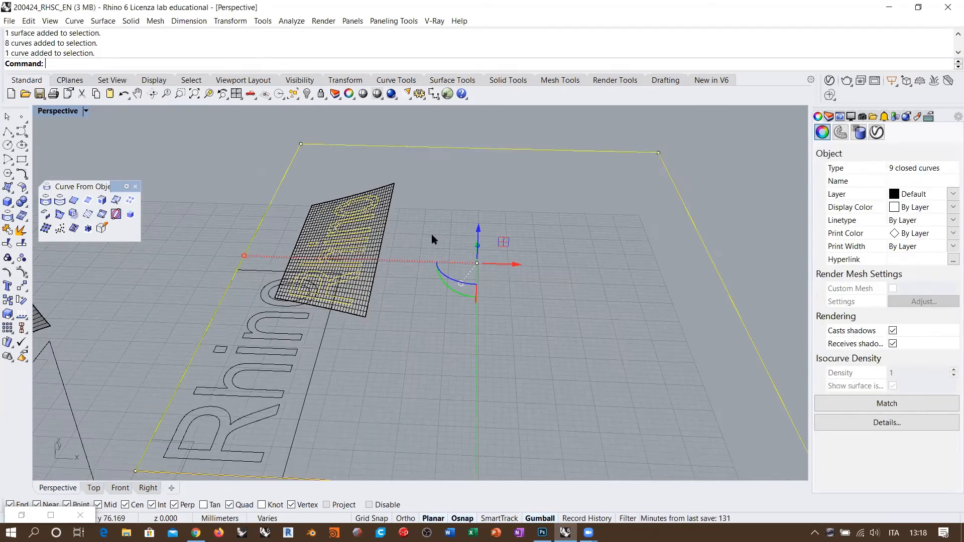
{"action": "left_click", "coordinate": [356, 301], "text": "shift"}
{"action": "left_click", "coordinate": [370, 301], "text": "shift"}
{"action": "right_click_drag", "start_coordinate": [437, 319], "coordinate": [398, 381]}
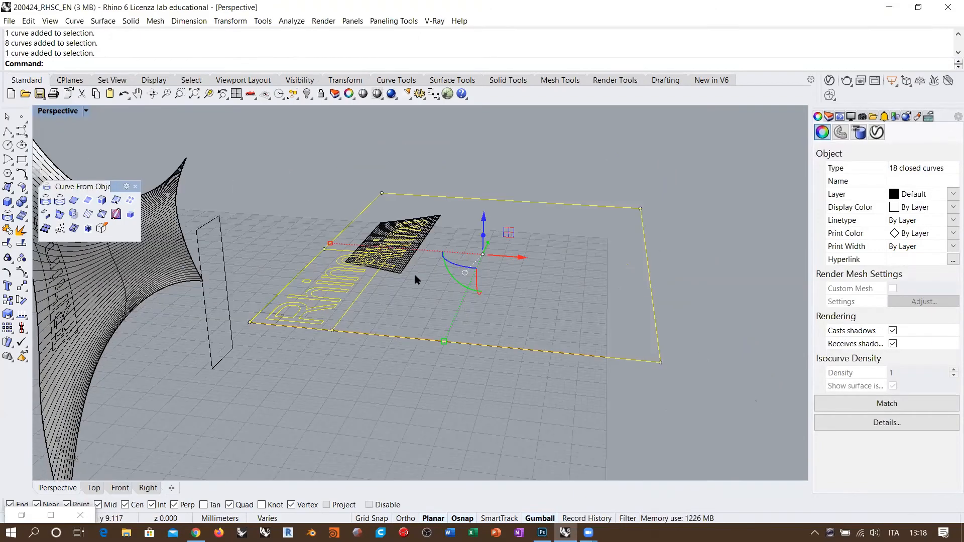
Step: Examine how the flat Rhino text and its rectangular frames correspond to the text mapped on the curved surface
{"action": "left_click", "coordinate": [420, 297]}
{"action": "right_click_drag", "start_coordinate": [458, 307], "coordinate": [420, 308]}
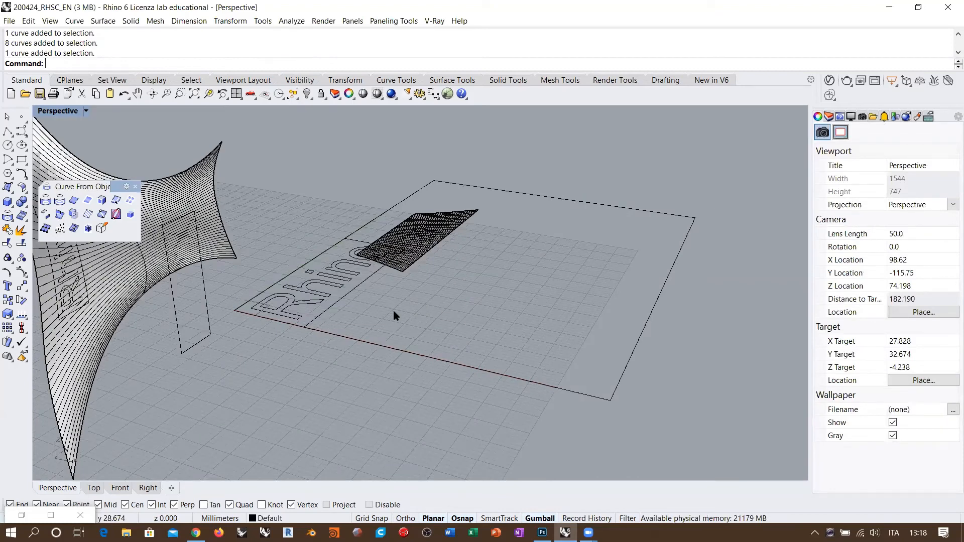
{"action": "right_click_drag", "start_coordinate": [393, 310], "coordinate": [349, 312]}
{"action": "right_click_drag", "start_coordinate": [415, 312], "coordinate": [400, 322]}
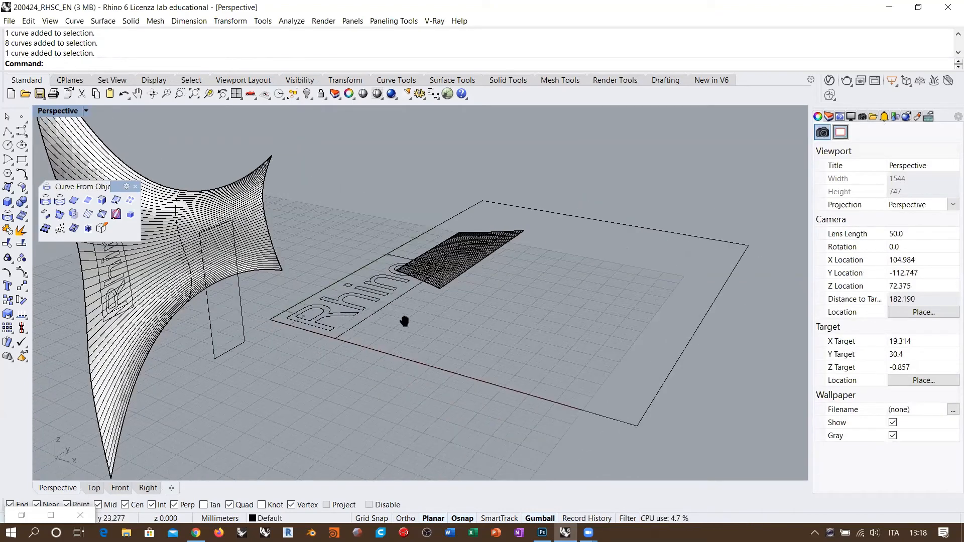
{"action": "right_click_drag", "start_coordinate": [498, 268], "coordinate": [435, 283], "text": "shift"}
{"action": "right_click_drag", "start_coordinate": [462, 284], "coordinate": [498, 269]}
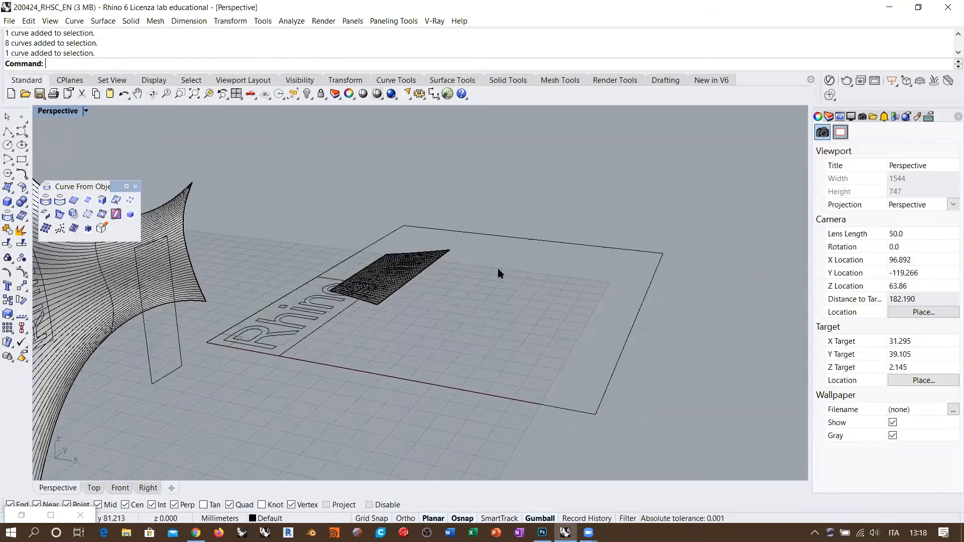
{"action": "mouse_move", "coordinate": [397, 306]}
{"action": "right_mouse_down", "text": "shift"}
{"action": "mouse_move", "coordinate": [505, 305]}
{"action": "mouse_move", "coordinate": [406, 320]}
{"action": "right_mouse_up", "text": "shift"}
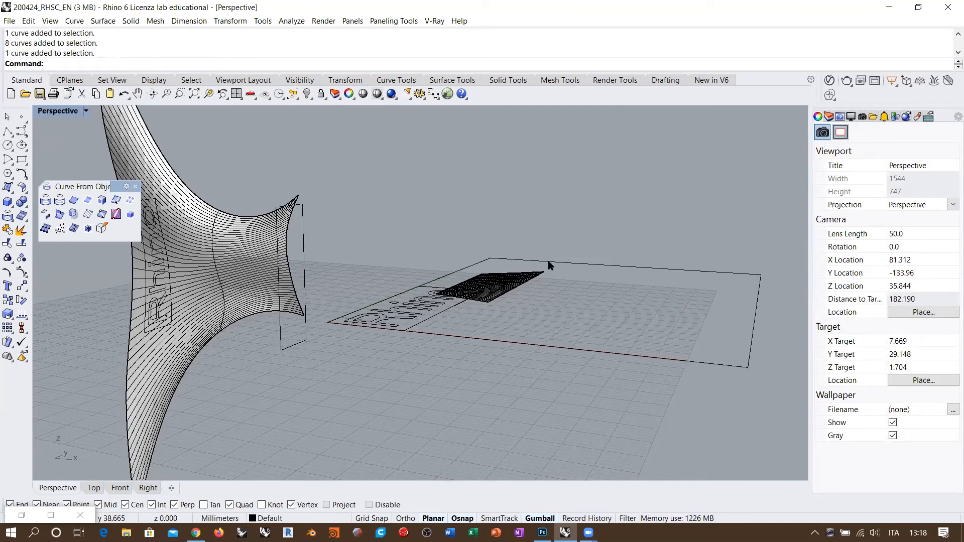
{"action": "right_click_drag", "start_coordinate": [553, 280], "coordinate": [548, 323]}
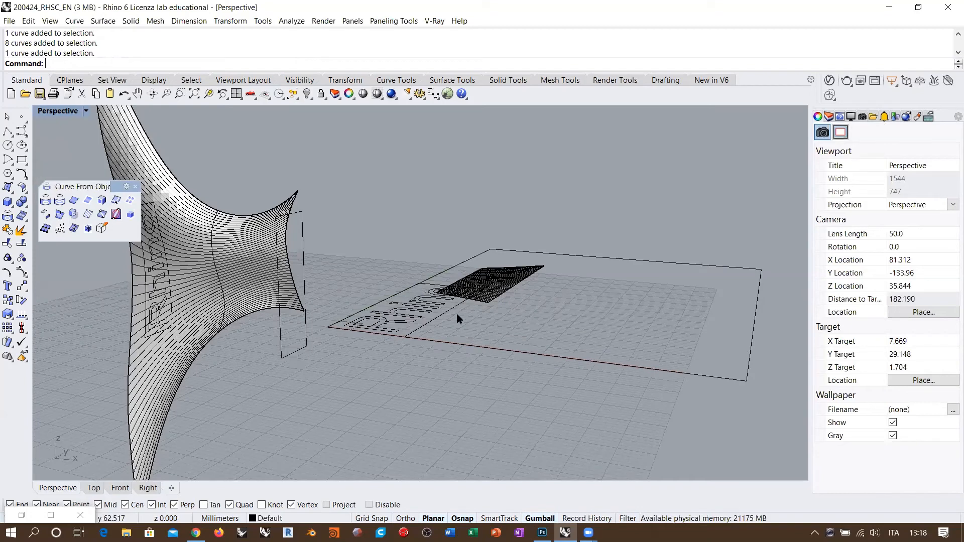
{"action": "right_click_drag", "start_coordinate": [488, 262], "coordinate": [477, 297]}
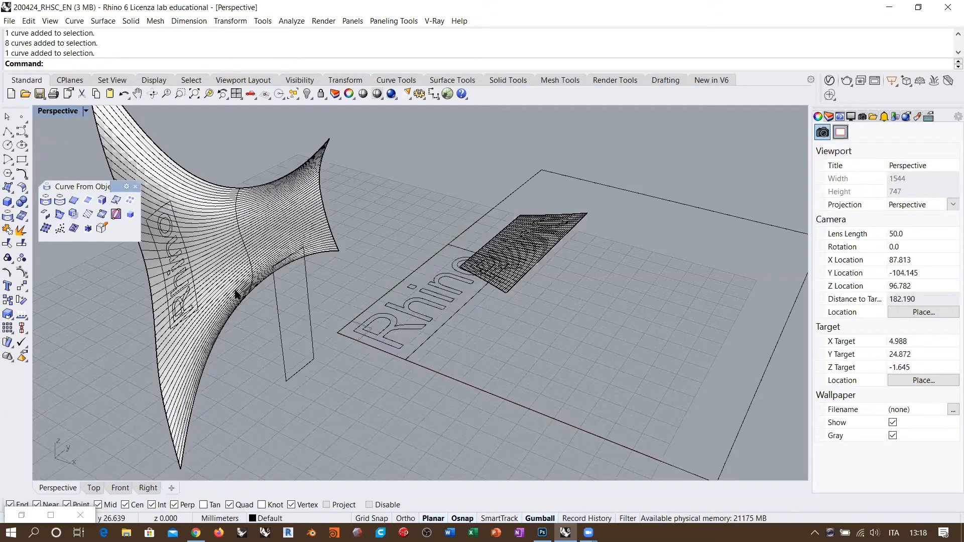
{"action": "right_click_drag", "start_coordinate": [205, 240], "coordinate": [193, 199]}
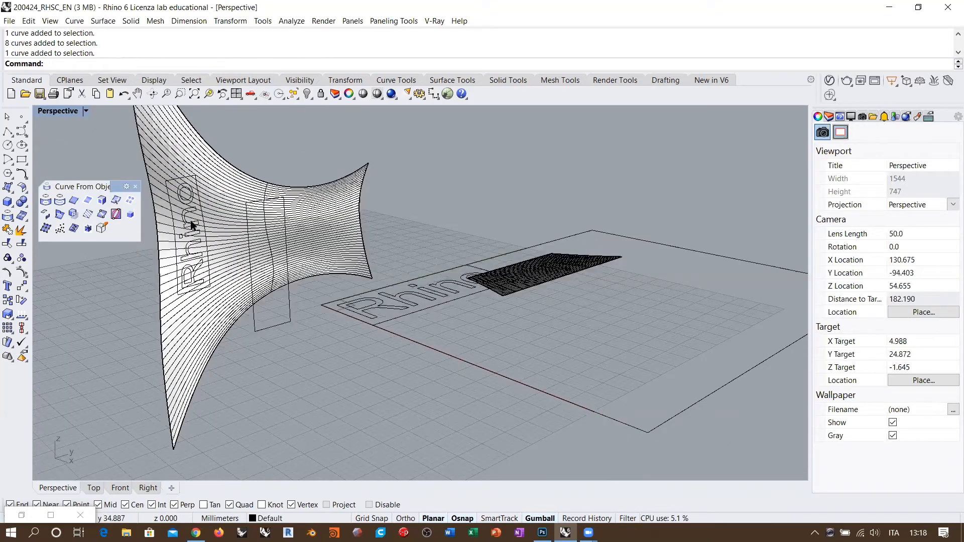
{"action": "left_click", "coordinate": [238, 225]}
{"action": "left_click", "coordinate": [139, 272]}
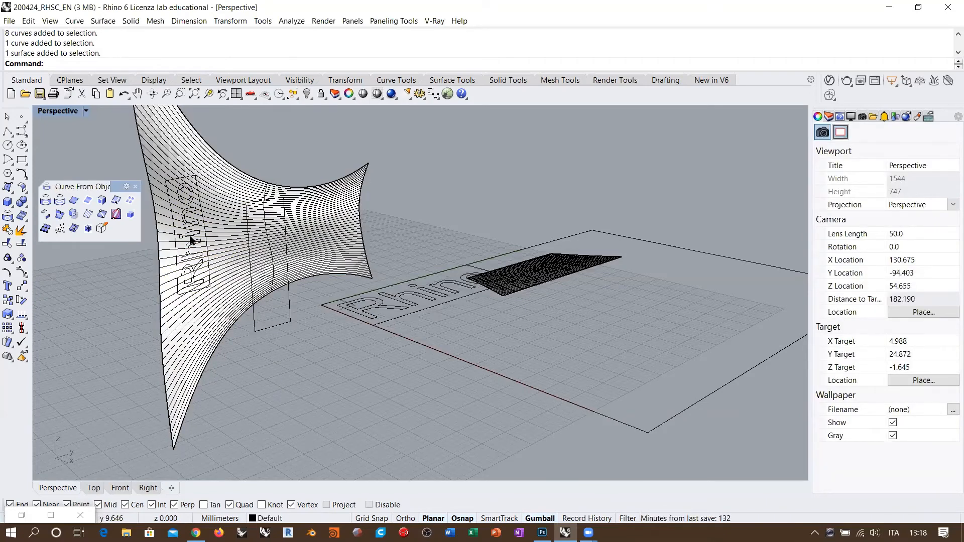
{"action": "right_click_drag", "start_coordinate": [497, 279], "coordinate": [508, 295]}
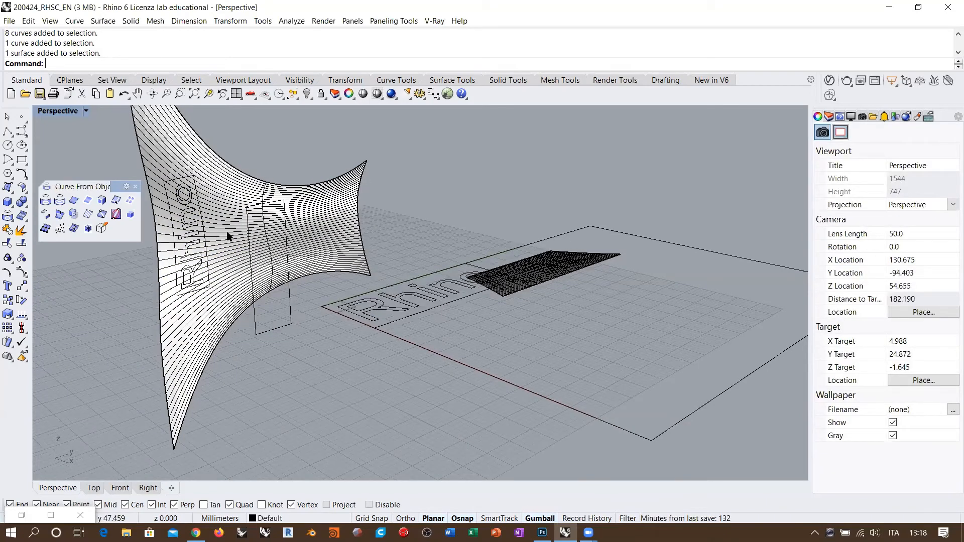
{"action": "right_click_drag", "start_coordinate": [561, 240], "coordinate": [565, 241]}
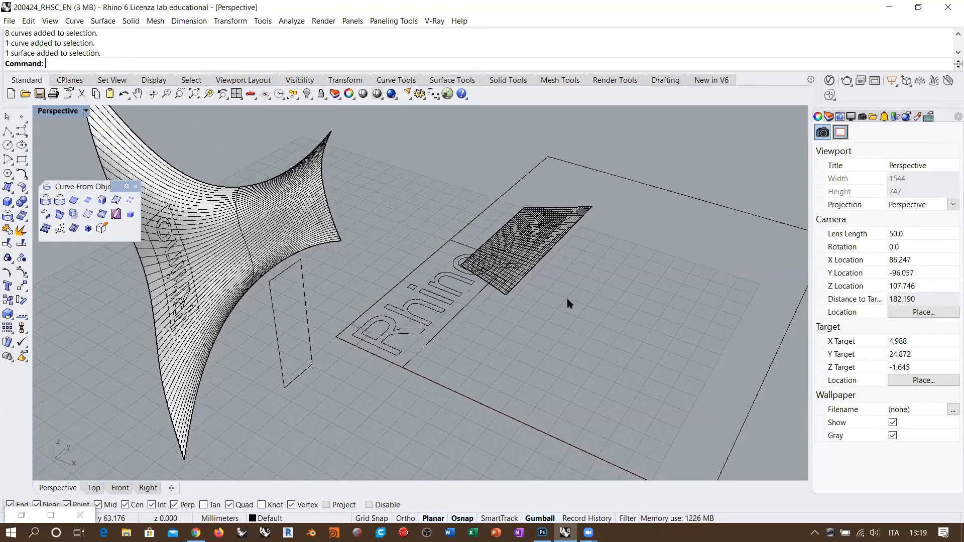
{"action": "left_click", "coordinate": [558, 245]}
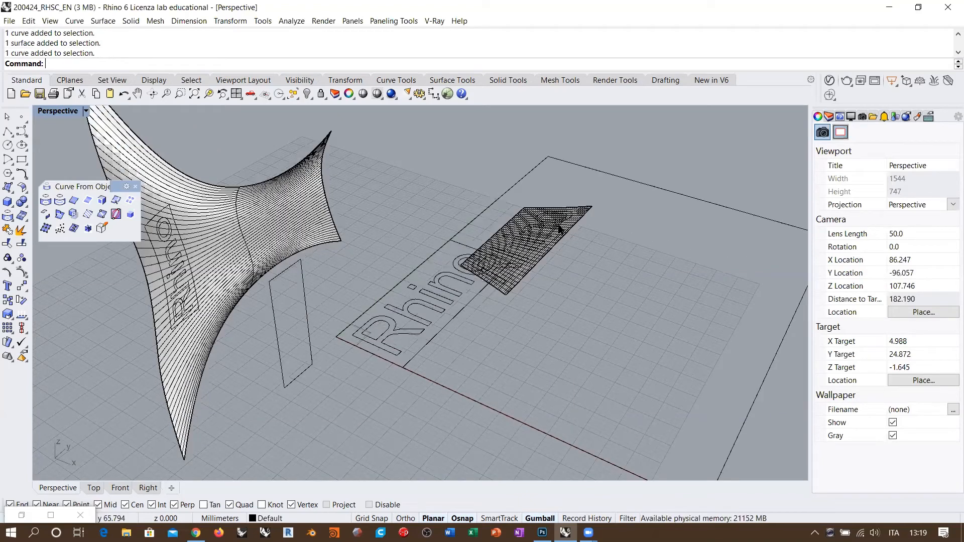
{"action": "left_click", "coordinate": [462, 245]}
Step: Extrude the Rhino letter curves lying on the small gridded surface into closed solids
{"action": "right_click_drag", "start_coordinate": [505, 327], "coordinate": [490, 307]}
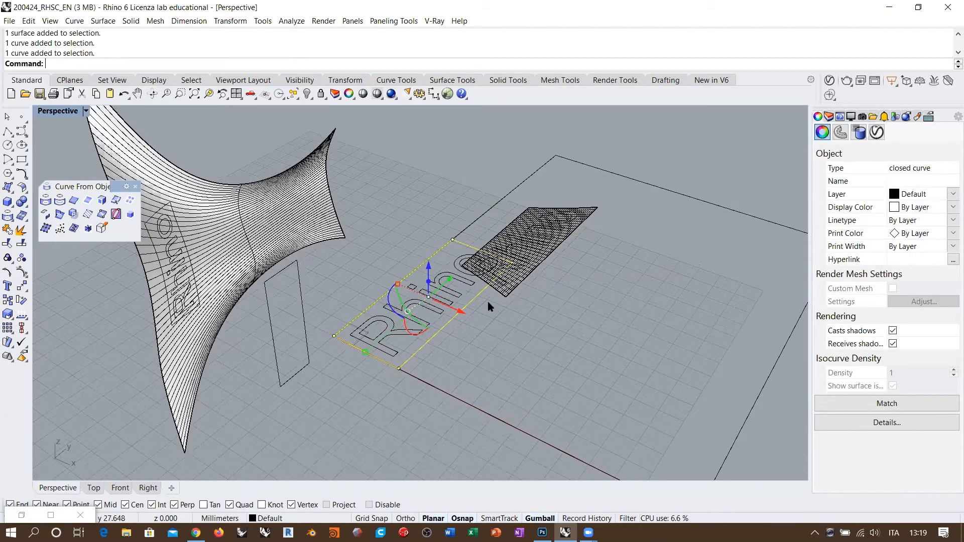
{"action": "scroll", "coordinate": [482, 258], "scroll_direction": "up", "scroll_amount": 4}
{"action": "left_click", "coordinate": [482, 258]}
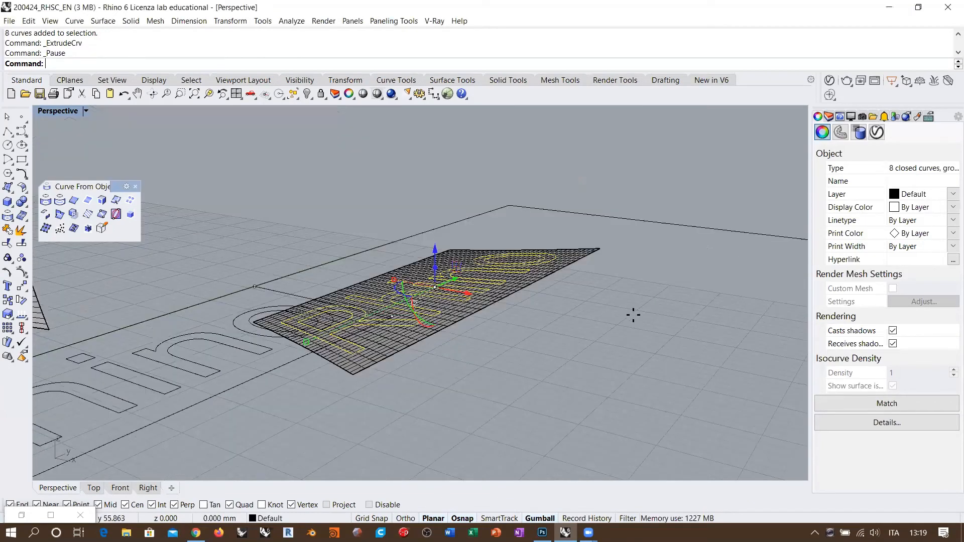
{"action": "left_click", "coordinate": [580, 344]}
{"action": "key", "text": "Escape"}
Step: Group the extruded Rhino letters and create a plane filling the large flat rectangle
{"action": "right_click_drag", "start_coordinate": [482, 292], "coordinate": [477, 344]}
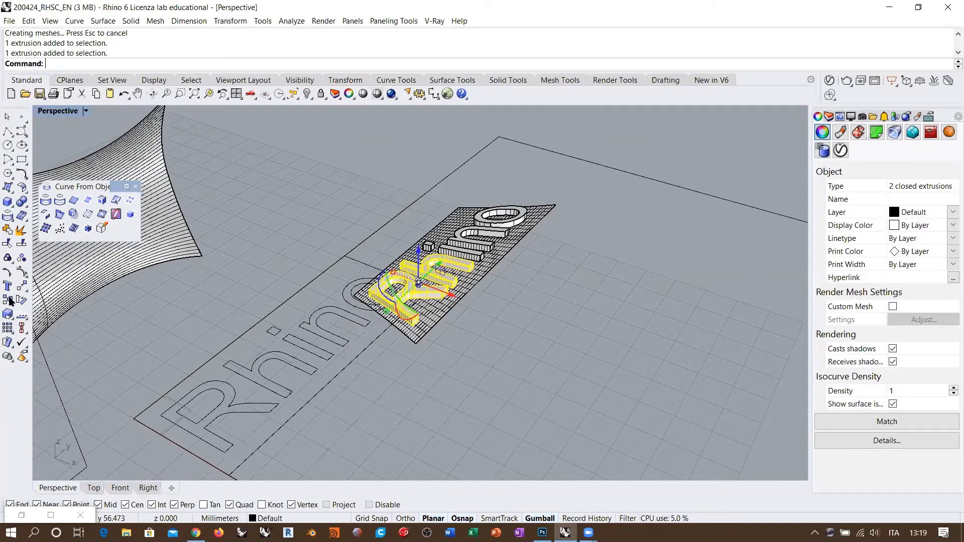
{"action": "left_click", "coordinate": [7, 258]}
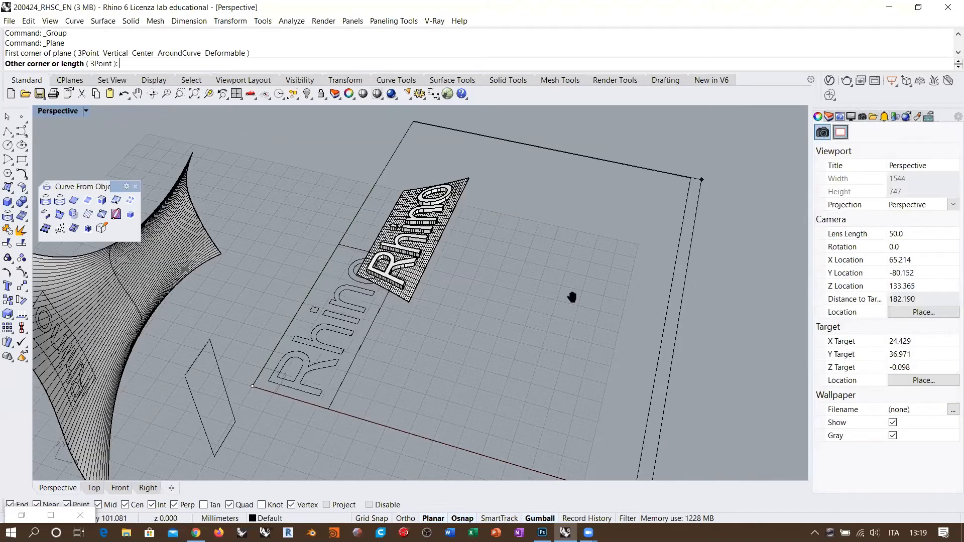
Step: Try to flow a copy of the grouped extruded letters from the flat plane onto the curved surface, matching the corners
{"action": "left_click", "coordinate": [8, 342]}
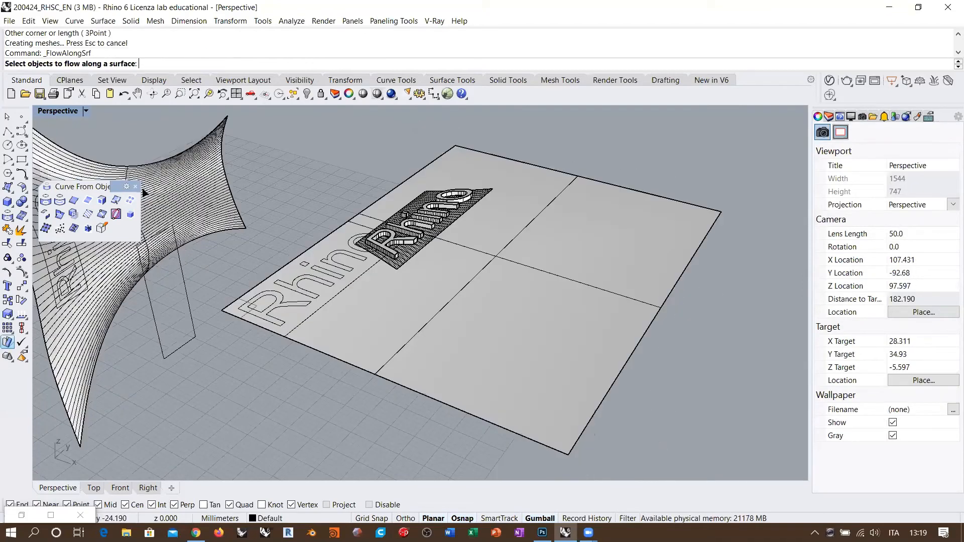
{"action": "left_click", "coordinate": [389, 245]}
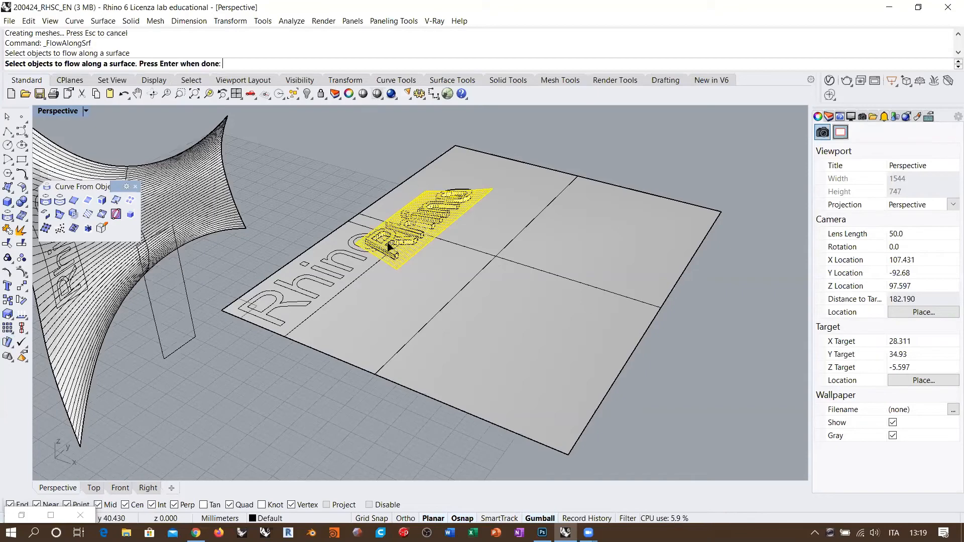
{"action": "left_click", "coordinate": [425, 218]}
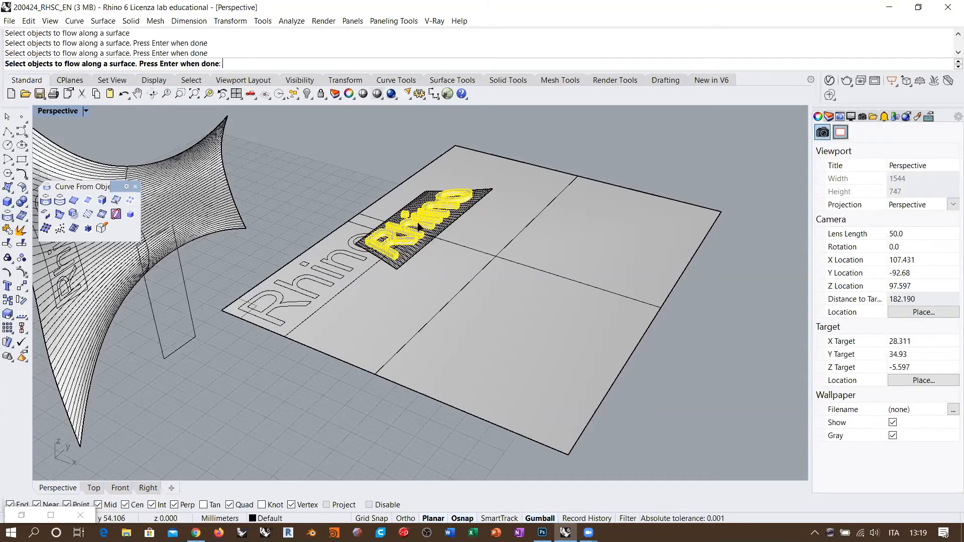
{"action": "key", "text": "Return"}
{"action": "left_click", "coordinate": [231, 312]}
{"action": "right_click_drag", "start_coordinate": [349, 346], "coordinate": [296, 330]}
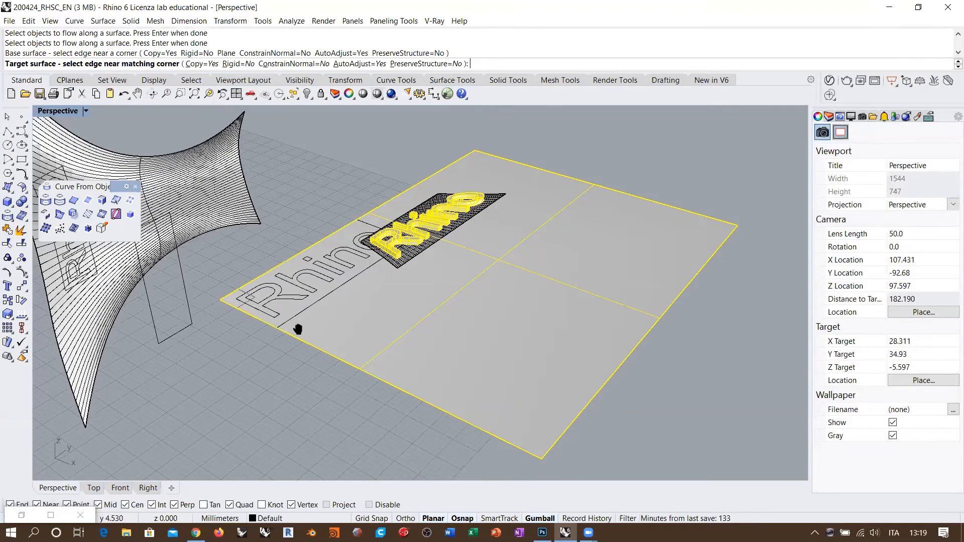
{"action": "left_click", "coordinate": [182, 352]}
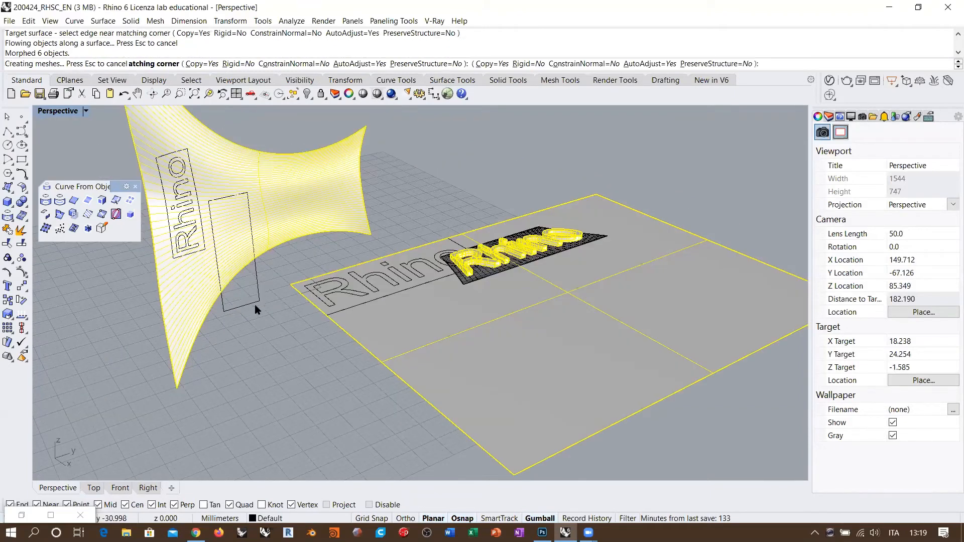
{"action": "right_click_drag", "start_coordinate": [318, 315], "coordinate": [549, 294]}
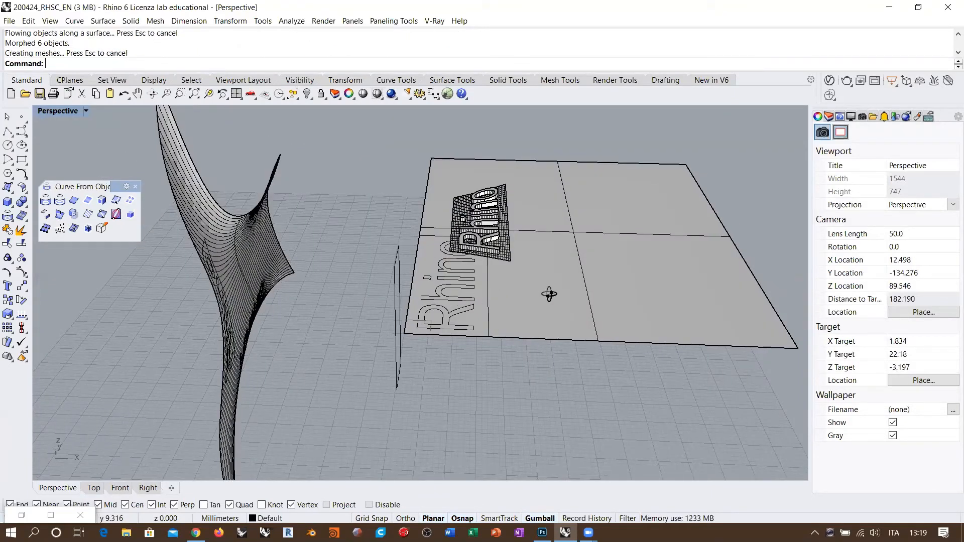
{"action": "right_click_drag", "start_coordinate": [334, 298], "coordinate": [319, 273]}
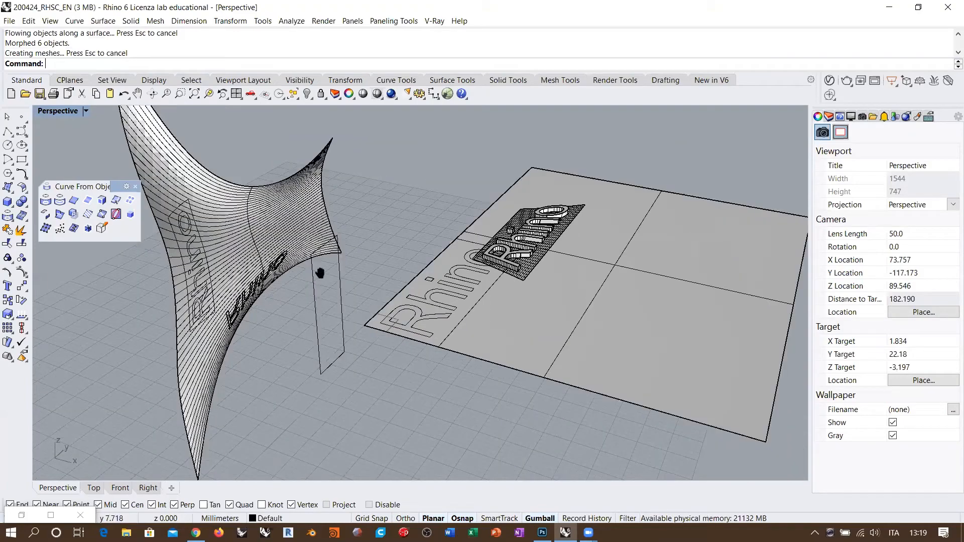
{"action": "key", "text": "ctrl+z"}
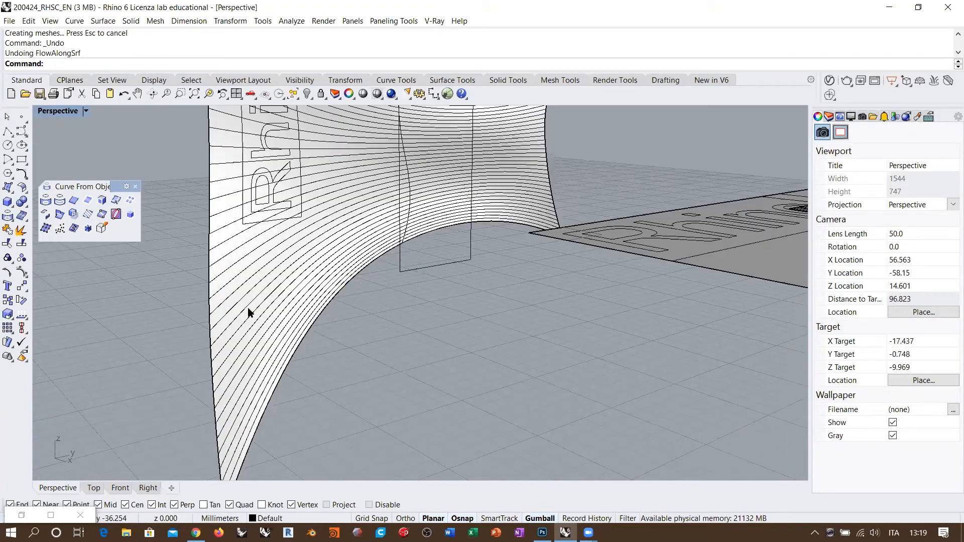
Step: Inspect the normal and UV directions of the curved target surface
{"action": "left_click", "coordinate": [229, 262]}
{"action": "left_click", "coordinate": [22, 314]}
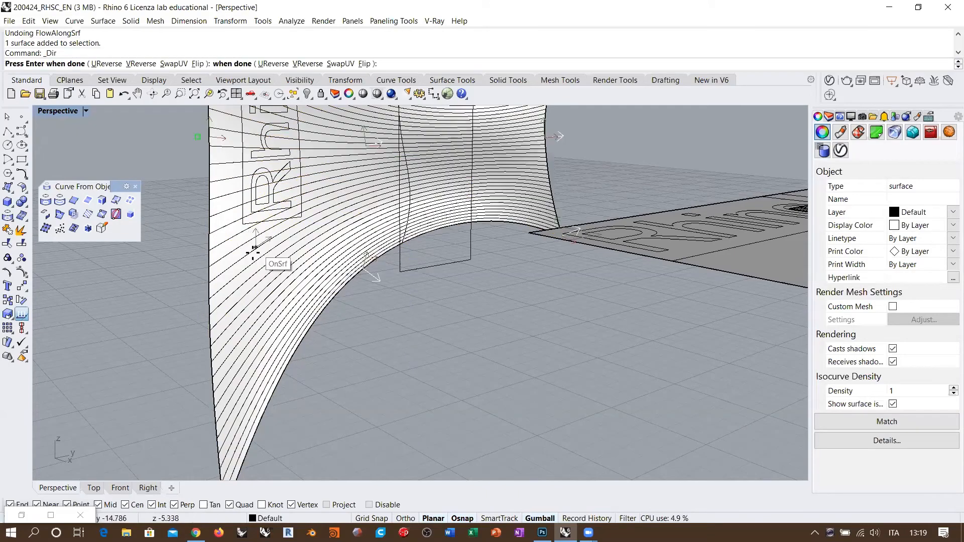
{"action": "right_click_drag", "start_coordinate": [245, 262], "coordinate": [240, 282]}
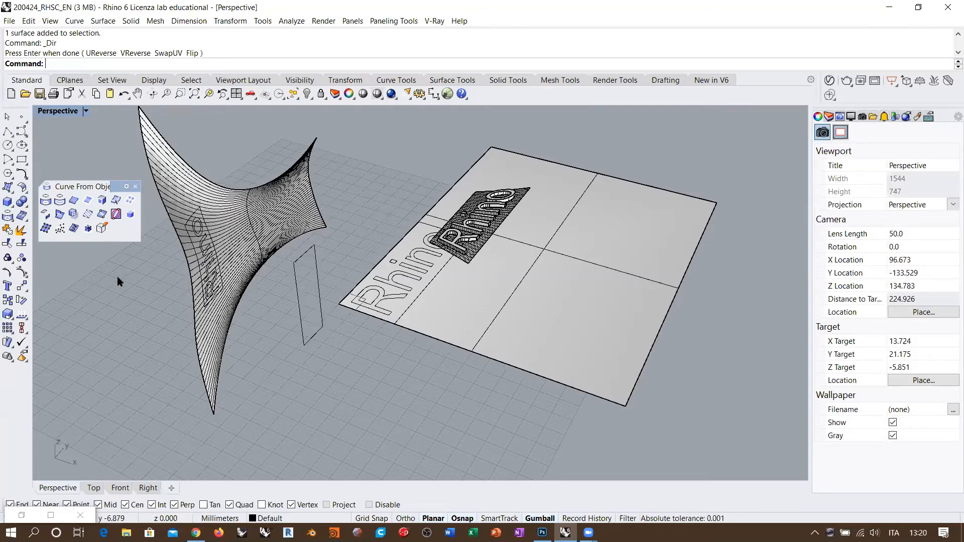
Step: Flow a copy of the extruded Rhino group onto the curved surface, matching the plane's corner beside the R with the surface's lowest corner
{"action": "left_click", "coordinate": [8, 340]}
{"action": "right_click_drag", "start_coordinate": [430, 300], "coordinate": [410, 289]}
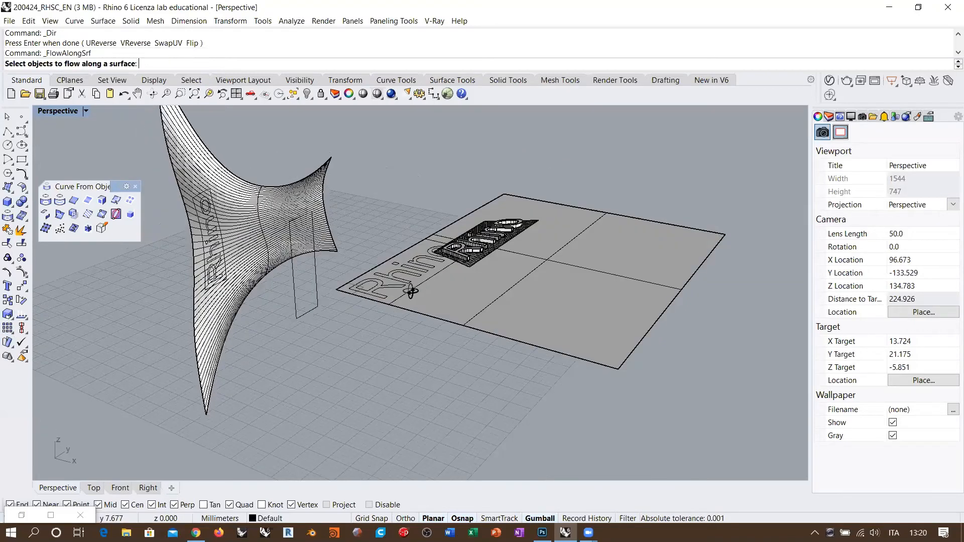
{"action": "scroll", "coordinate": [454, 265], "scroll_direction": "up", "scroll_amount": 5}
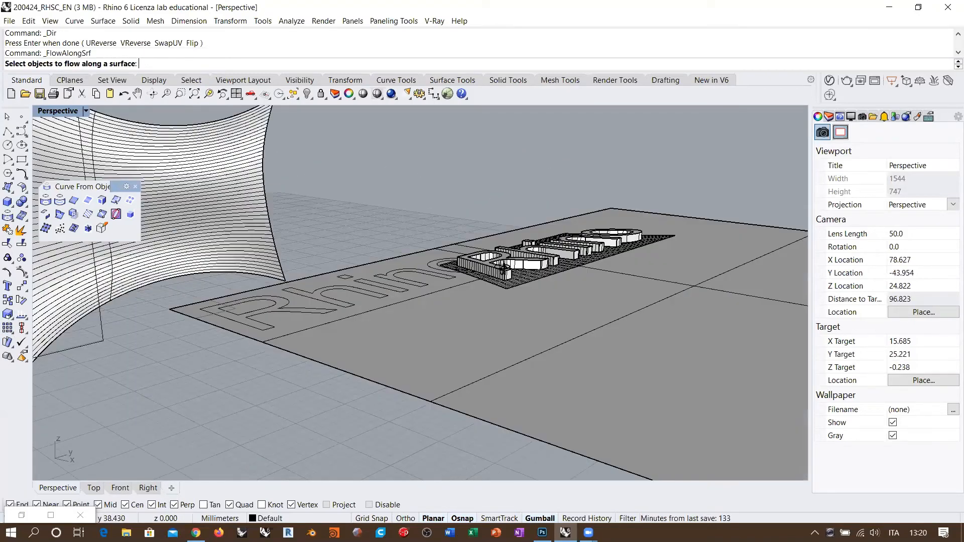
{"action": "left_click", "coordinate": [500, 265]}
{"action": "scroll", "coordinate": [502, 241], "scroll_direction": "down", "scroll_amount": 2}
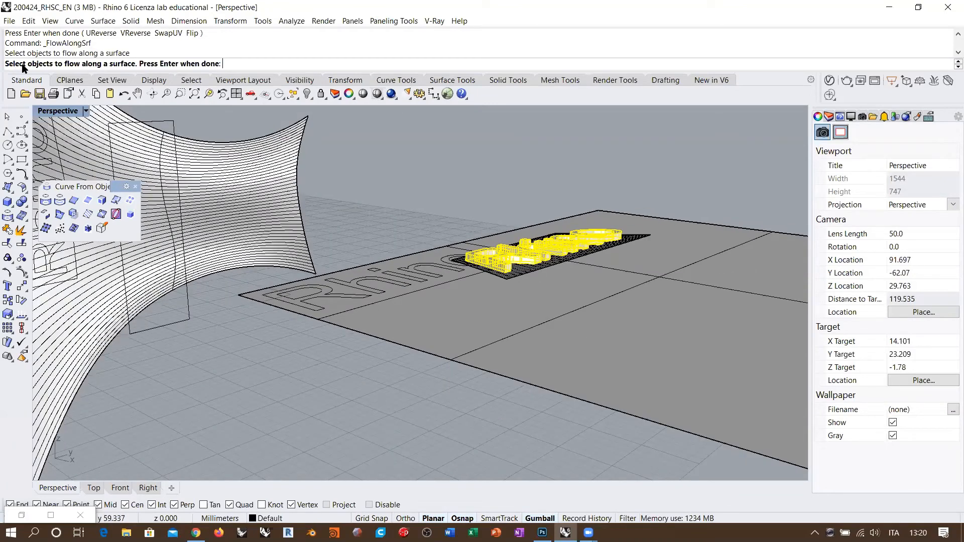
{"action": "key", "text": "Return"}
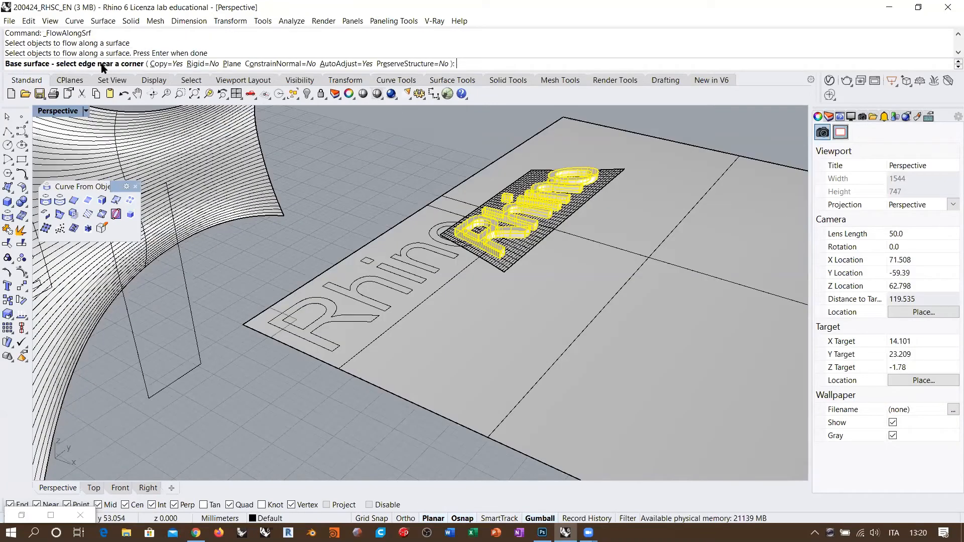
{"action": "right_click_drag", "start_coordinate": [332, 300], "coordinate": [338, 311]}
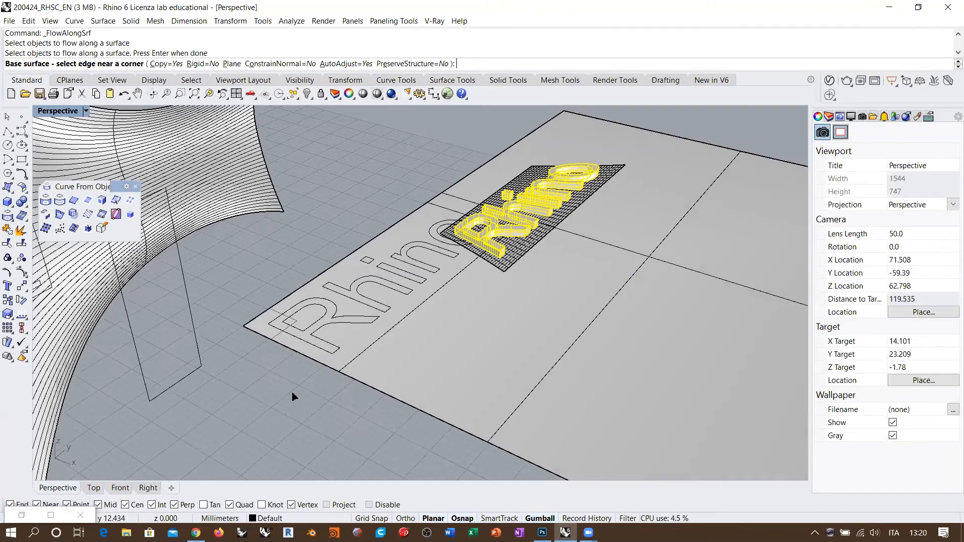
{"action": "scroll", "coordinate": [297, 358], "scroll_direction": "up", "scroll_amount": 5}
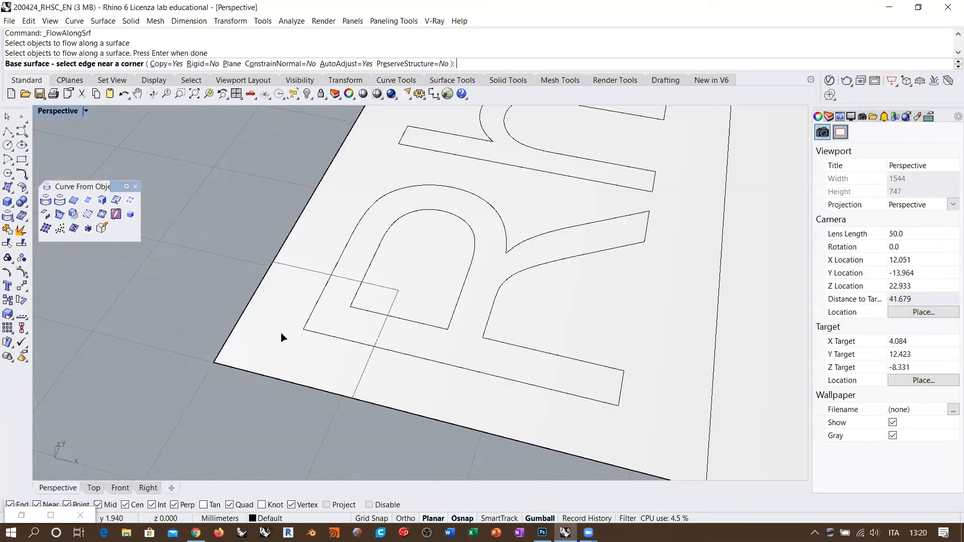
{"action": "scroll", "coordinate": [271, 336], "scroll_direction": "down", "scroll_amount": 3}
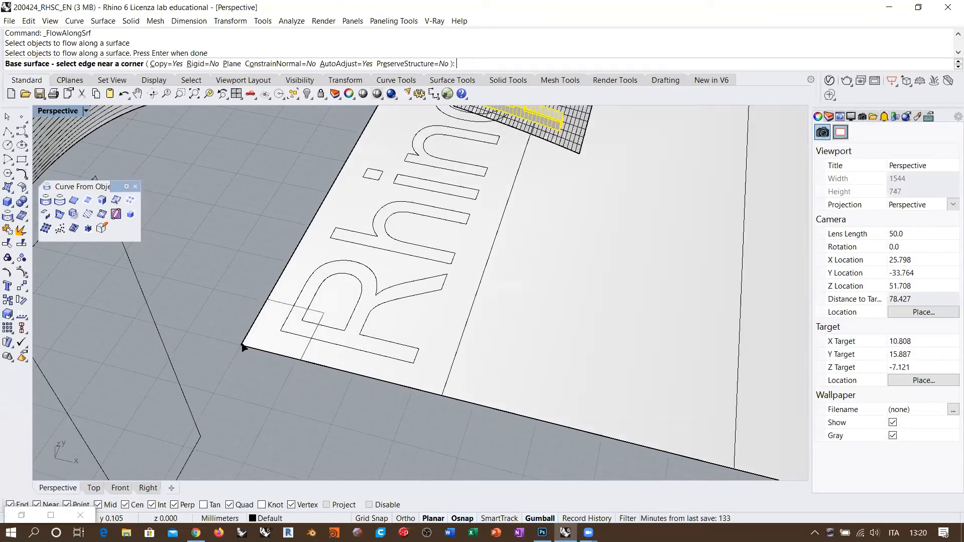
{"action": "scroll", "coordinate": [254, 346], "scroll_direction": "up", "scroll_amount": 2}
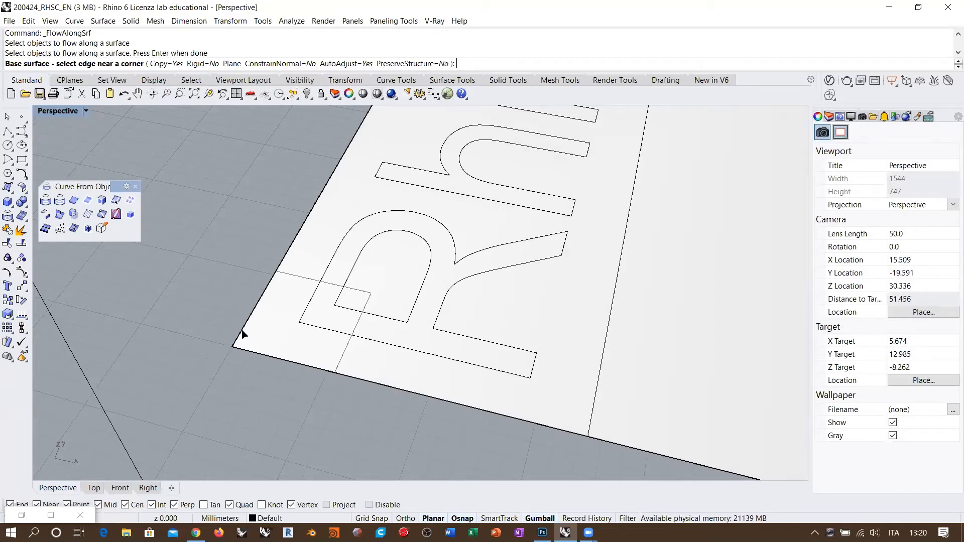
{"action": "scroll", "coordinate": [236, 332], "scroll_direction": "down", "scroll_amount": 4}
{"action": "right_click_drag", "start_coordinate": [265, 331], "coordinate": [296, 371]}
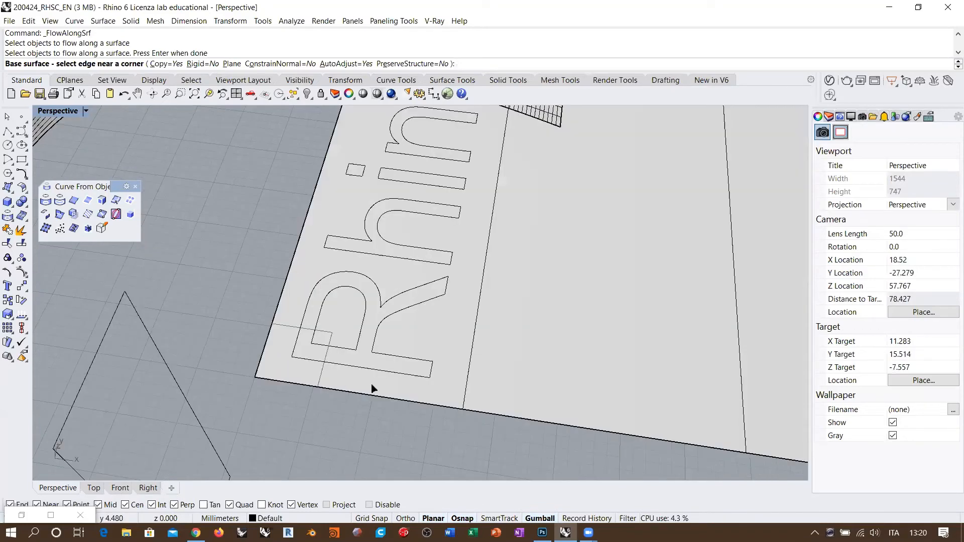
{"action": "left_click", "coordinate": [306, 385]}
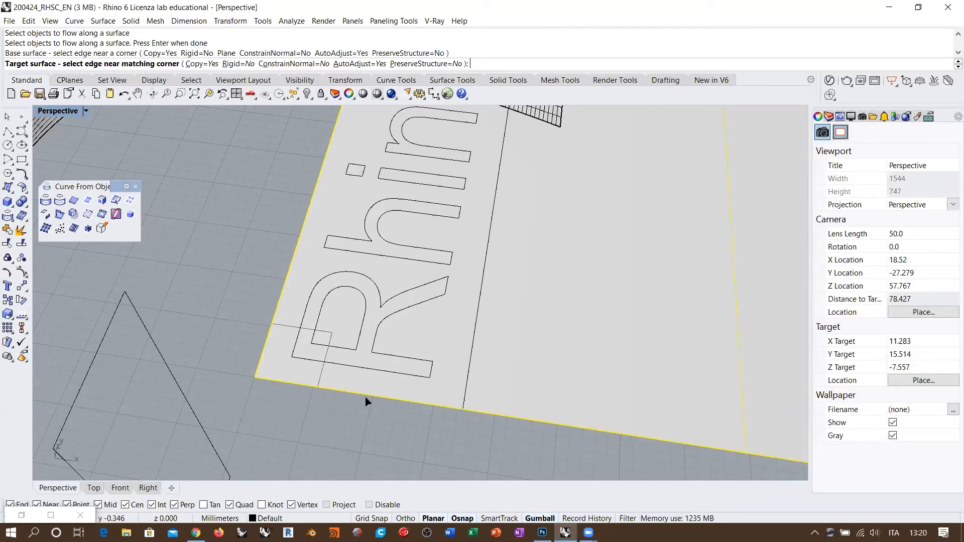
{"action": "scroll", "coordinate": [421, 349], "scroll_direction": "down", "scroll_amount": 5}
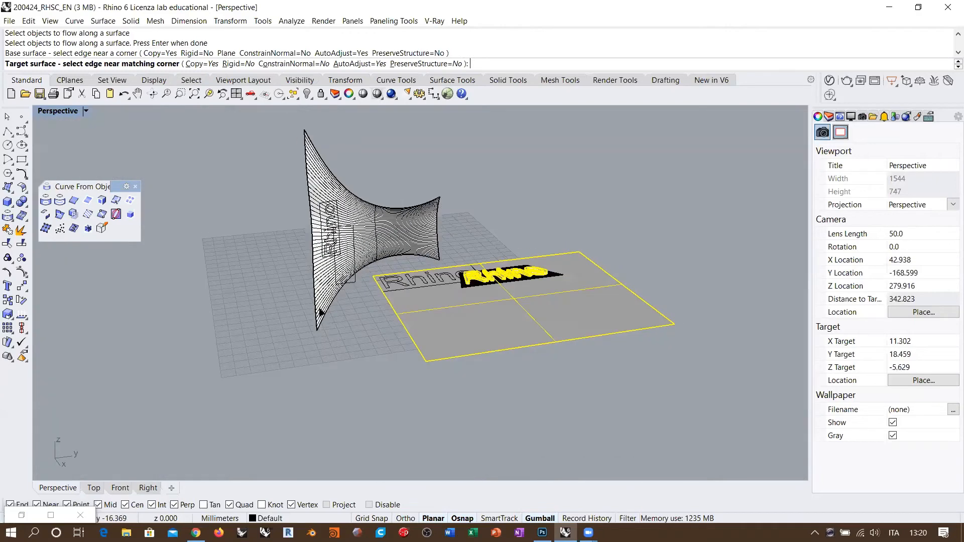
{"action": "scroll", "coordinate": [321, 296], "scroll_direction": "up", "scroll_amount": 8}
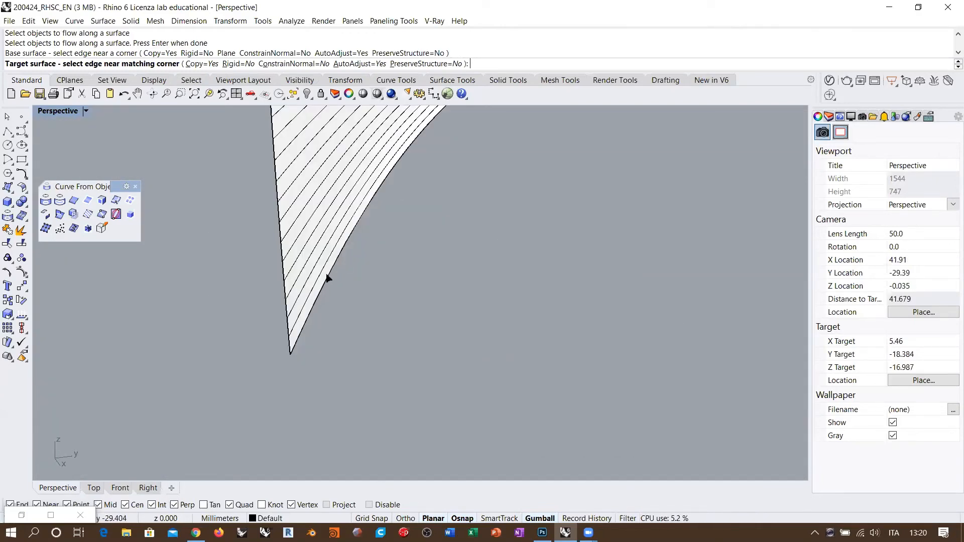
{"action": "left_click", "coordinate": [327, 277]}
{"action": "scroll", "coordinate": [271, 376], "scroll_direction": "down", "scroll_amount": 2}
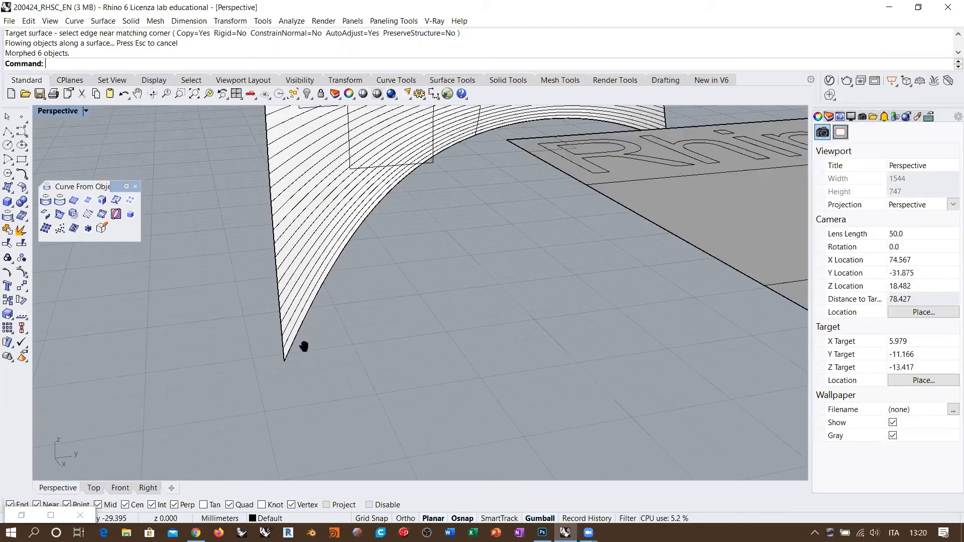
Step: Examine the flowed Rhino letters on the curved surface and compare them with the original extruded letters on the flat plane
{"action": "scroll", "coordinate": [304, 347], "scroll_direction": "down", "scroll_amount": 6}
{"action": "right_click_drag", "start_coordinate": [348, 295], "coordinate": [383, 282]}
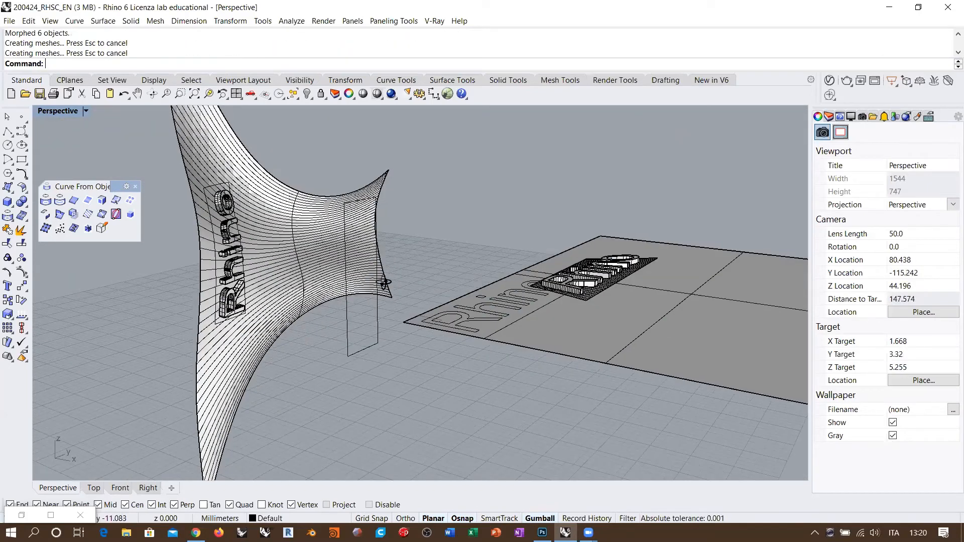
{"action": "scroll", "coordinate": [255, 234], "scroll_direction": "up", "scroll_amount": 8}
{"action": "right_click_drag", "start_coordinate": [276, 231], "coordinate": [380, 266]}
{"action": "scroll", "coordinate": [385, 293], "scroll_direction": "down", "scroll_amount": 10}
{"action": "right_click_drag", "start_coordinate": [327, 321], "coordinate": [280, 359]}
{"action": "scroll", "coordinate": [271, 300], "scroll_direction": "down", "scroll_amount": 4}
{"action": "scroll", "coordinate": [225, 284], "scroll_direction": "up", "scroll_amount": 8}
{"action": "right_click_drag", "start_coordinate": [259, 301], "coordinate": [304, 297]}
{"action": "scroll", "coordinate": [228, 271], "scroll_direction": "down", "scroll_amount": 6}
{"action": "right_click_drag", "start_coordinate": [516, 249], "coordinate": [557, 276]}
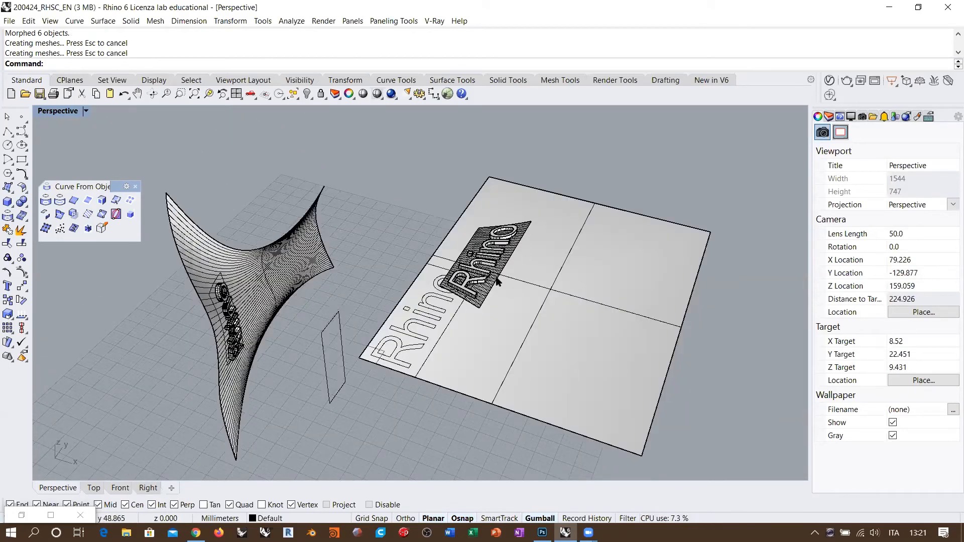
{"action": "right_click_drag", "start_coordinate": [498, 312], "coordinate": [492, 302]}
{"action": "scroll", "coordinate": [512, 294], "scroll_direction": "up", "scroll_amount": 4}
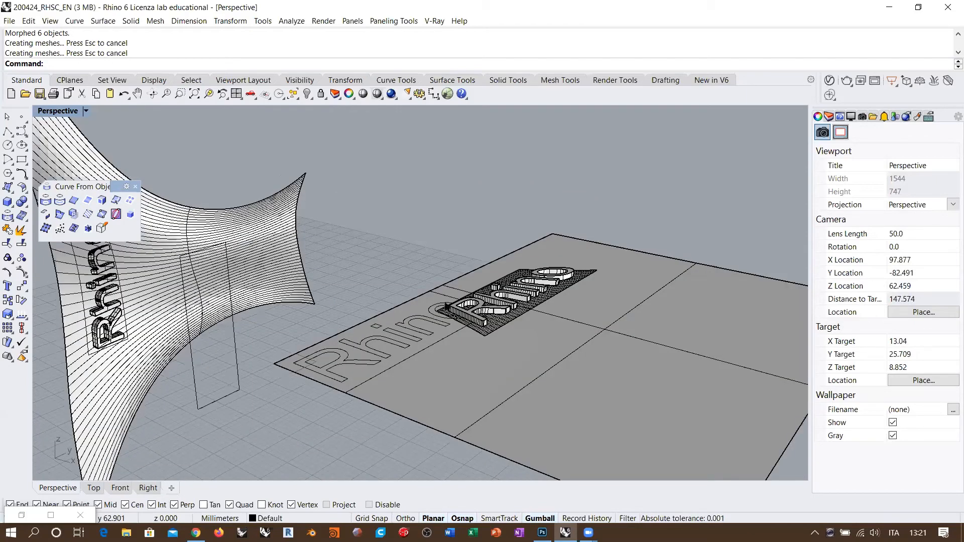
{"action": "right_click_drag", "start_coordinate": [207, 270], "coordinate": [332, 283]}
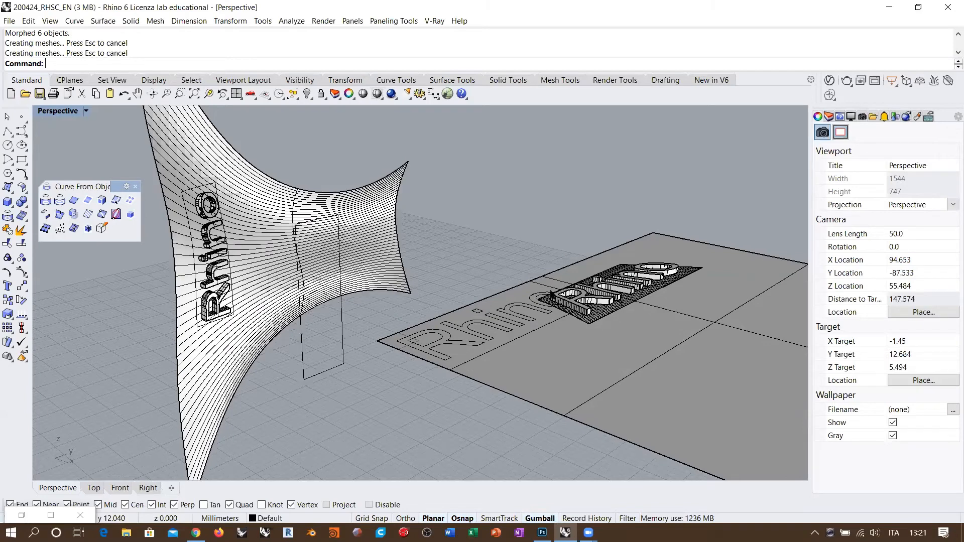
Step: Undo the last surface flow and stack two duplicates of the extruded Rhino group vertically above the original
{"action": "key", "text": "ctrl+z"}
{"action": "scroll", "coordinate": [578, 301], "scroll_direction": "up", "scroll_amount": 7}
{"action": "left_click", "coordinate": [519, 329]}
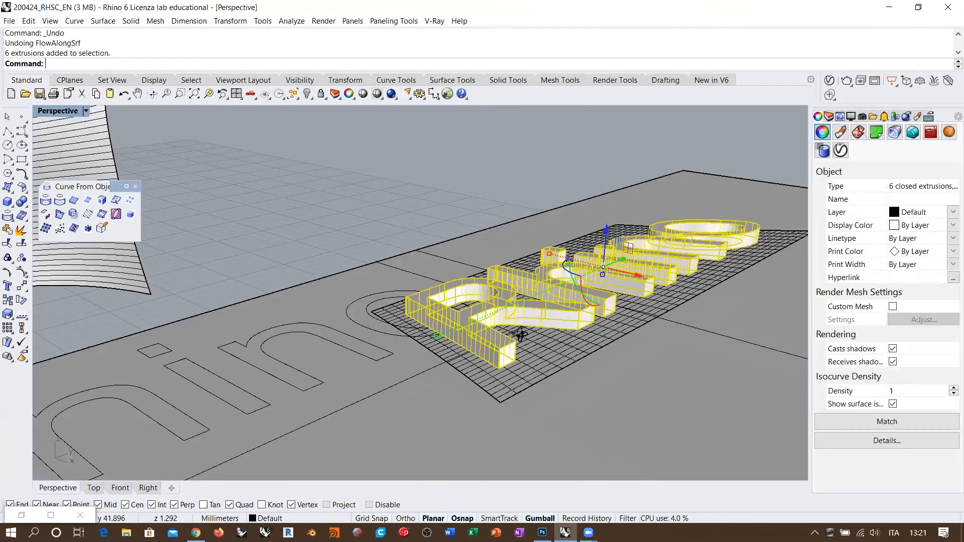
{"action": "right_click_drag", "start_coordinate": [462, 348], "coordinate": [520, 309]}
{"action": "left_click_drag", "start_coordinate": [519, 309], "coordinate": [521, 265]}
{"action": "left_click", "coordinate": [319, 269]}
{"action": "key", "text": "ctrl+z"}
{"action": "key", "text": "alt"}
{"action": "left_click", "coordinate": [448, 272]}
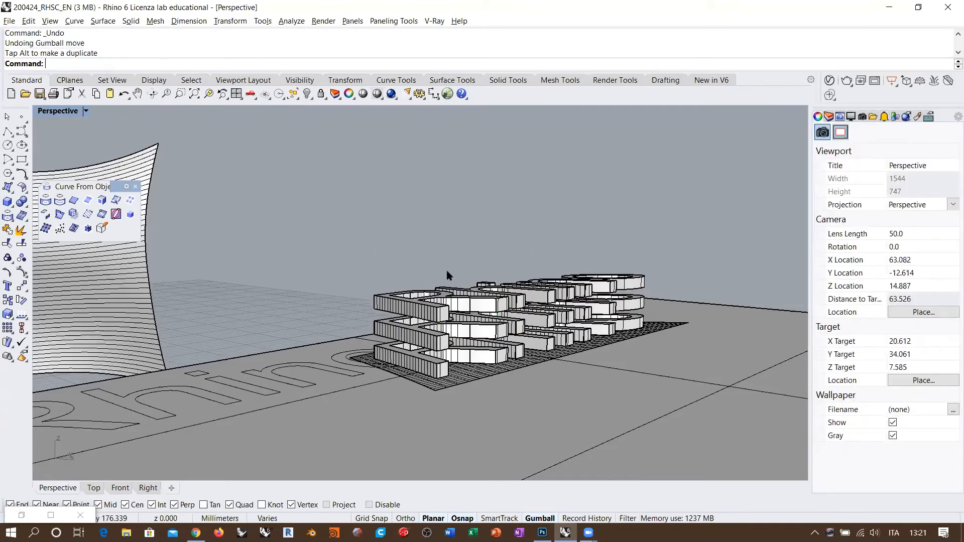
Step: Flow copies of all three stacked Rhino groups from the flat plane onto the curved surface, picking edges near the matching corners
{"action": "scroll", "coordinate": [532, 265], "scroll_direction": "down", "scroll_amount": 4}
{"action": "mouse_move", "coordinate": [507, 272]}
{"action": "right_mouse_down"}
{"action": "mouse_move", "coordinate": [460, 291]}
{"action": "mouse_move", "coordinate": [490, 307]}
{"action": "mouse_move", "coordinate": [521, 285]}
{"action": "right_mouse_up"}
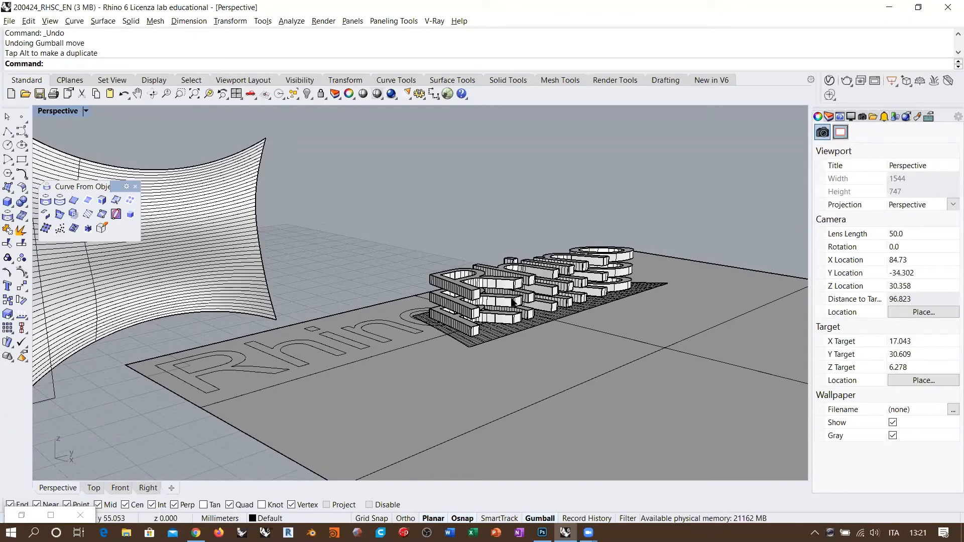
{"action": "scroll", "coordinate": [475, 334], "scroll_direction": "up", "scroll_amount": 4}
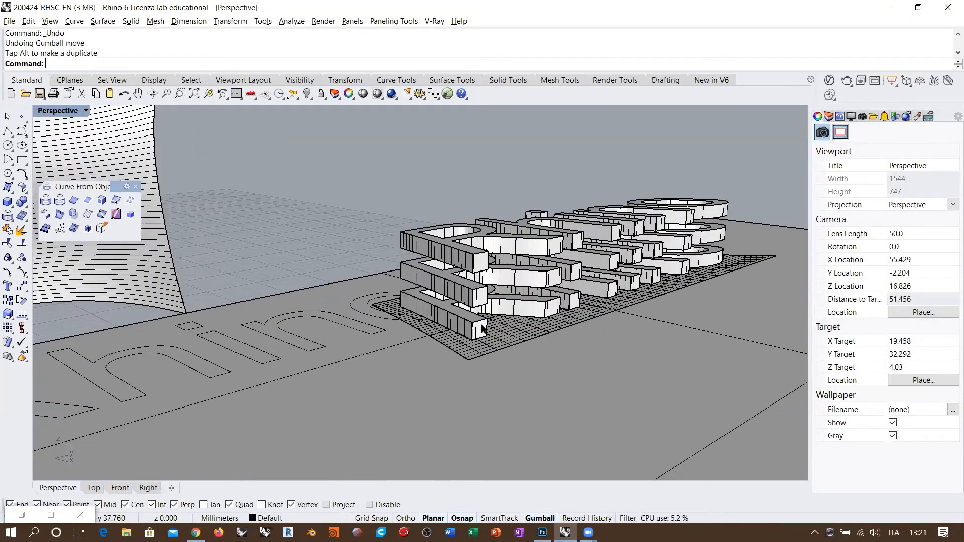
{"action": "left_click", "coordinate": [432, 308]}
{"action": "left_click", "coordinate": [417, 275], "text": "shift"}
{"action": "left_click", "coordinate": [430, 249], "text": "shift"}
{"action": "scroll", "coordinate": [517, 273], "scroll_direction": "down", "scroll_amount": 3}
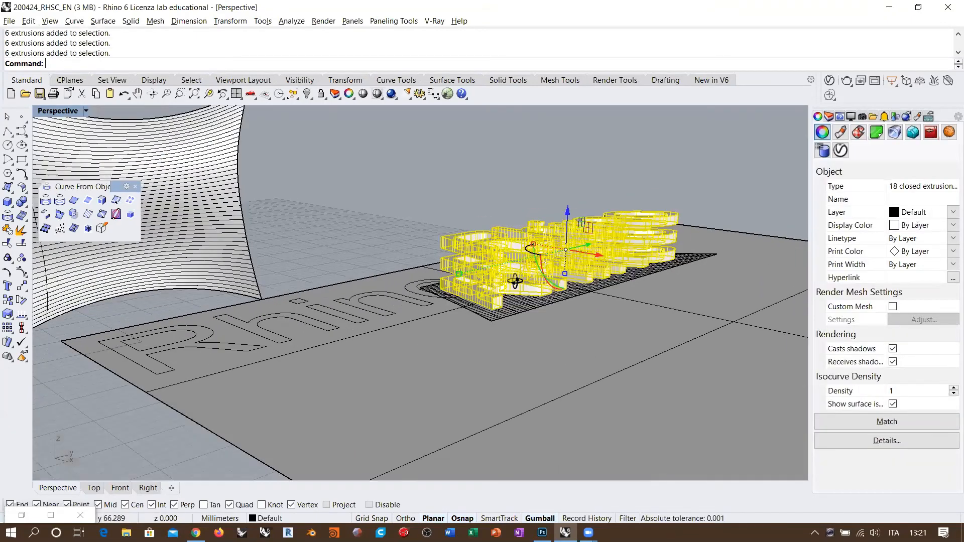
{"action": "right_click_drag", "start_coordinate": [515, 281], "coordinate": [539, 300]}
{"action": "left_click", "coordinate": [10, 344]}
{"action": "right_click_drag", "start_coordinate": [248, 317], "coordinate": [345, 343]}
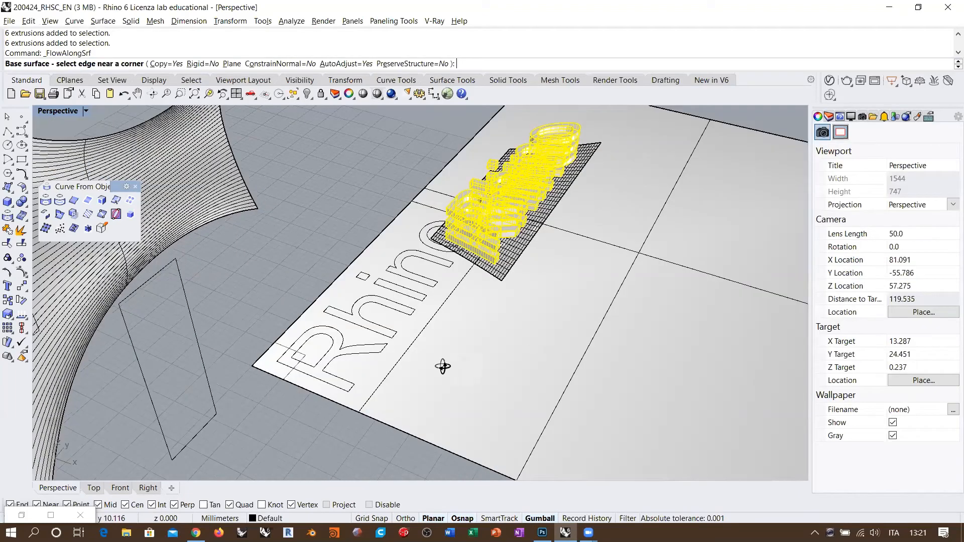
{"action": "left_click", "coordinate": [356, 411]}
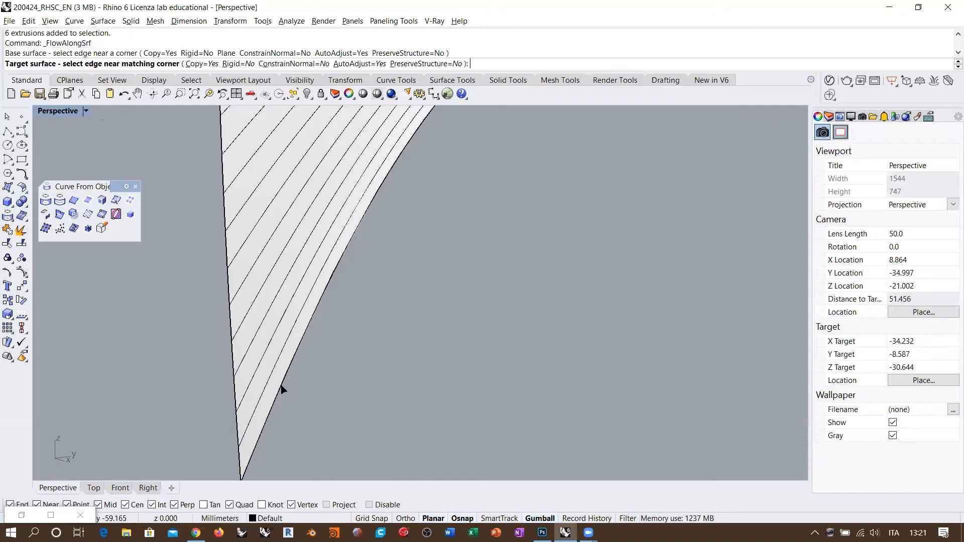
{"action": "left_click", "coordinate": [281, 389]}
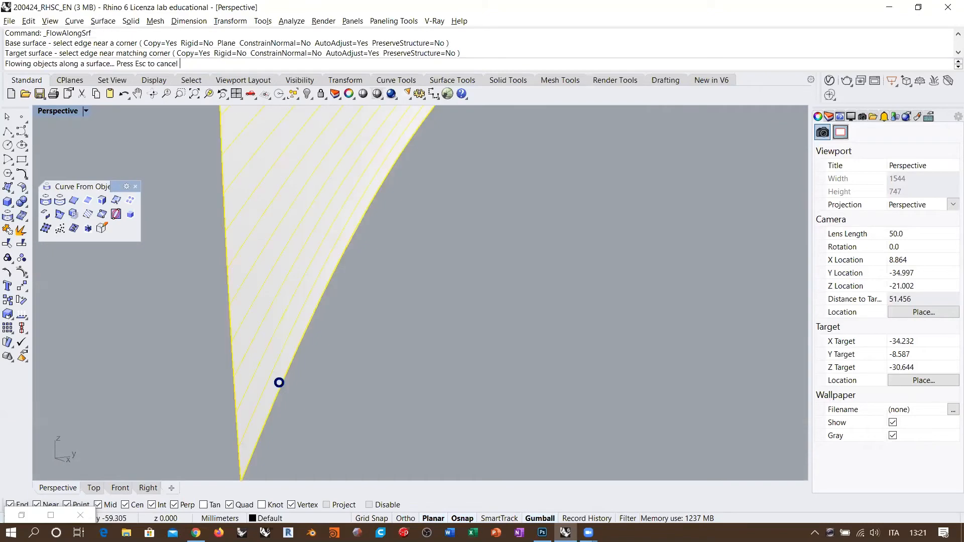
Step: Examine how the three layers of Rhino letters are offset from the curved surface, from the front and the side
{"action": "scroll", "coordinate": [296, 419], "scroll_direction": "down", "scroll_amount": 5}
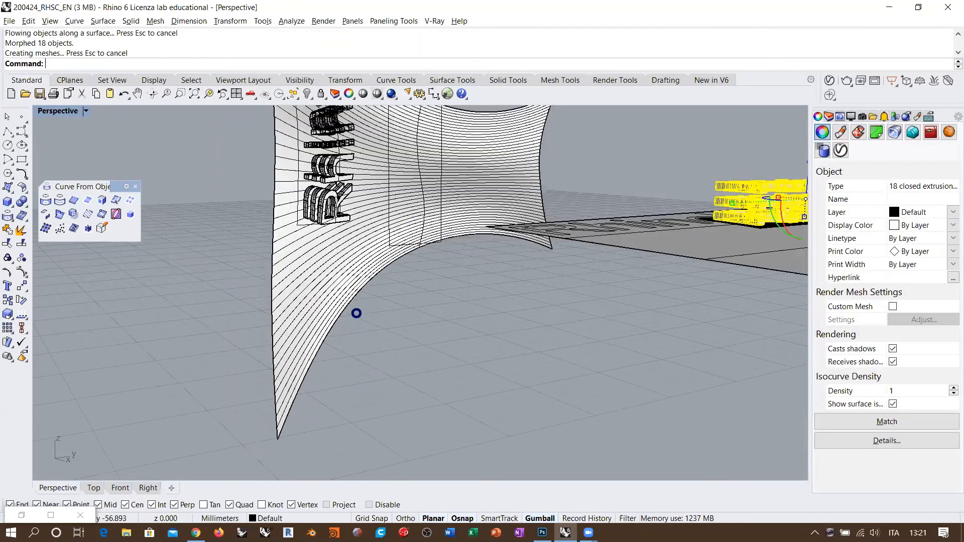
{"action": "left_click_drag", "start_coordinate": [368, 394], "coordinate": [450, 330]}
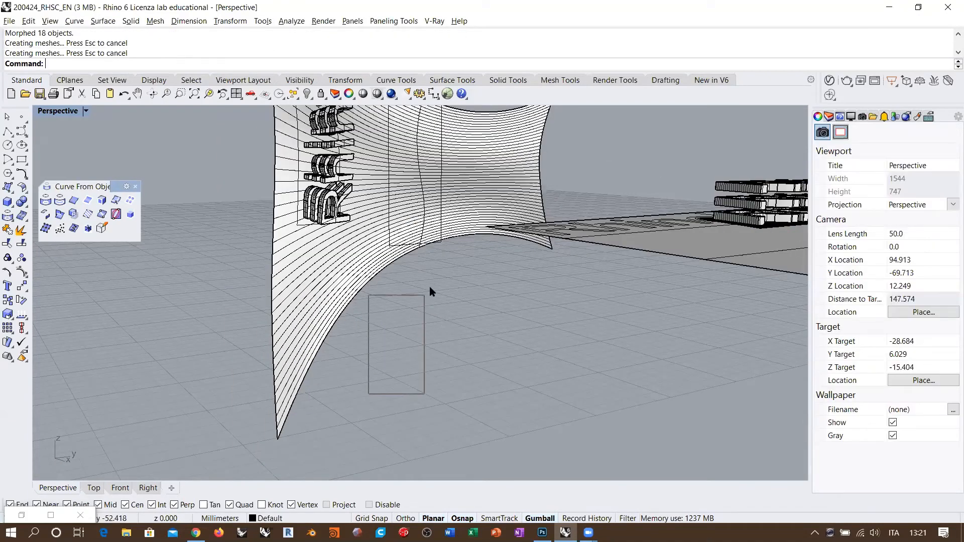
{"action": "left_click_drag", "start_coordinate": [430, 288], "coordinate": [428, 285]}
{"action": "right_click_drag", "start_coordinate": [362, 262], "coordinate": [379, 333], "text": "shift"}
{"action": "right_click_drag", "start_coordinate": [266, 216], "coordinate": [287, 293], "text": "shift"}
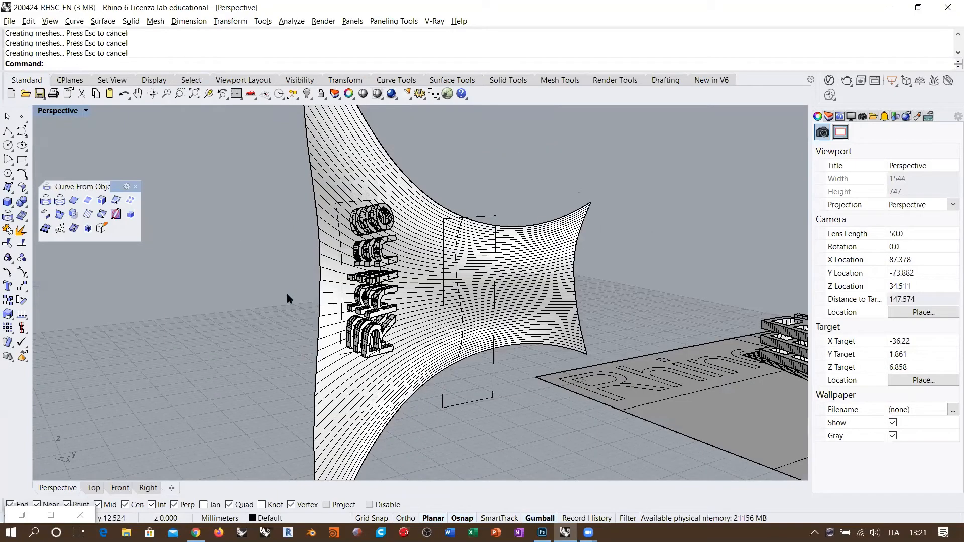
{"action": "scroll", "coordinate": [417, 287], "scroll_direction": "up", "scroll_amount": 6}
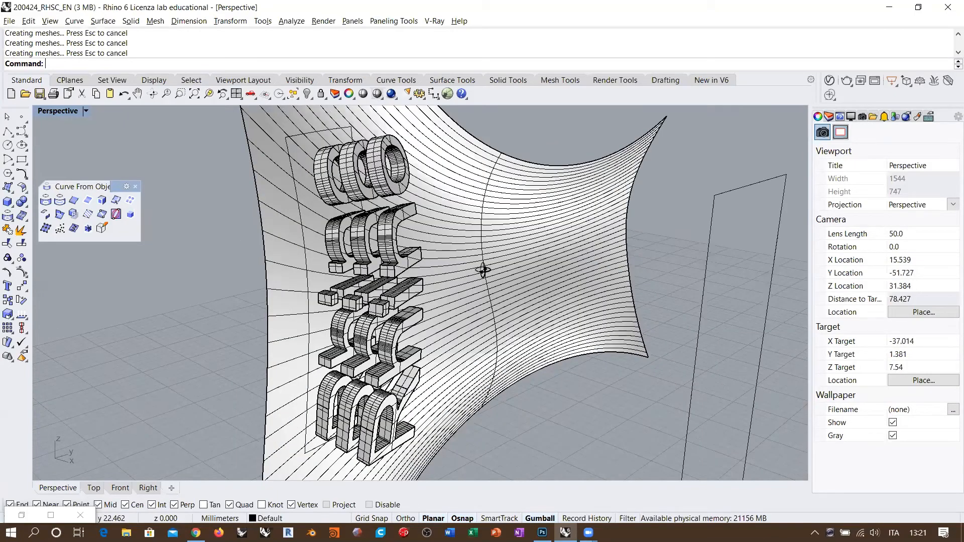
{"action": "right_click_drag", "start_coordinate": [480, 265], "coordinate": [313, 275]}
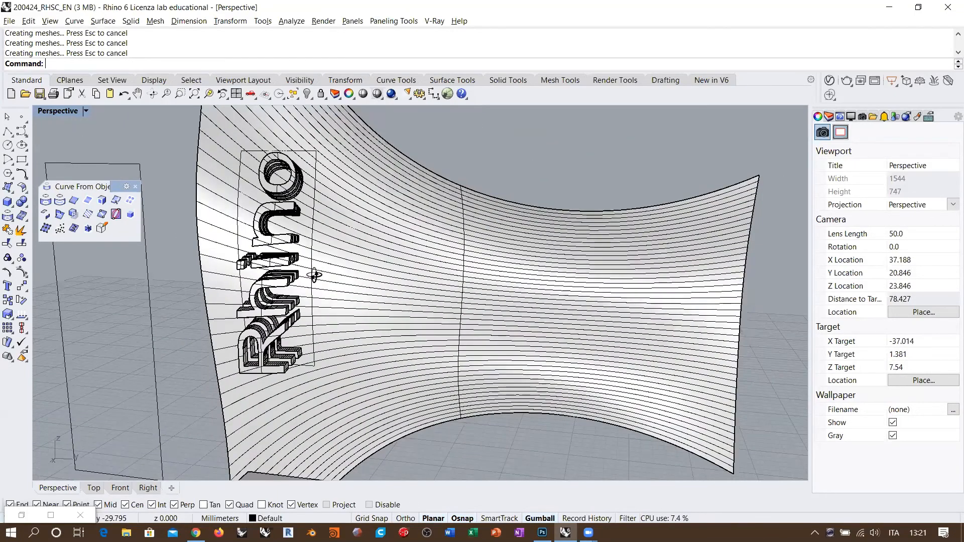
{"action": "scroll", "coordinate": [431, 287], "scroll_direction": "down", "scroll_amount": 6}
{"action": "right_click_drag", "start_coordinate": [411, 299], "coordinate": [341, 275]}
{"action": "scroll", "coordinate": [257, 275], "scroll_direction": "down", "scroll_amount": 6}
{"action": "right_click_drag", "start_coordinate": [258, 275], "coordinate": [368, 314]}
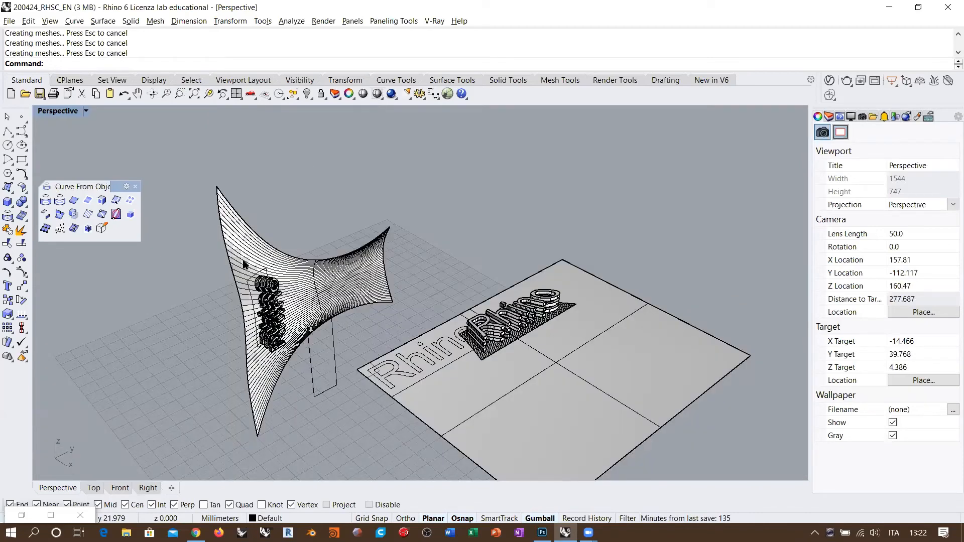
{"action": "scroll", "coordinate": [244, 264], "scroll_direction": "up", "scroll_amount": 2}
{"action": "left_click", "coordinate": [246, 262]}
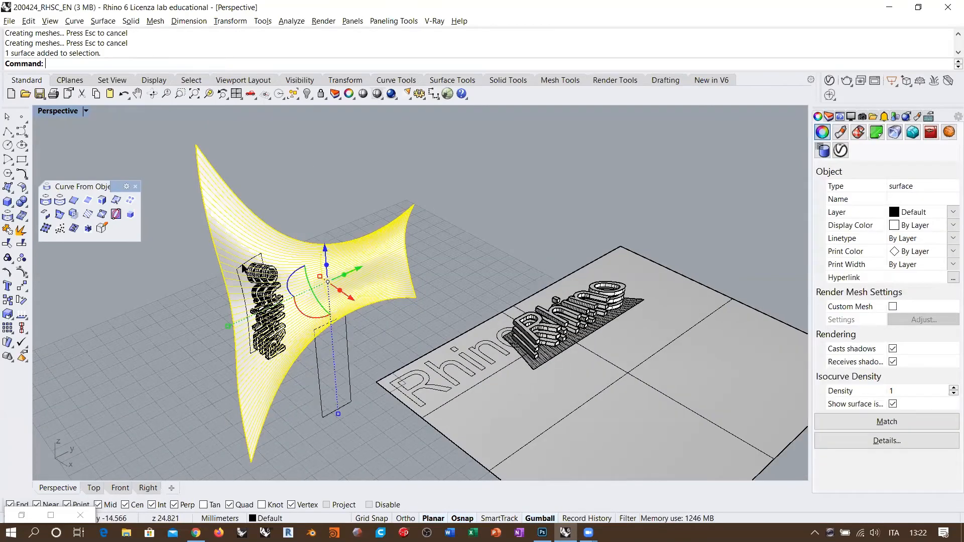
{"action": "left_click", "coordinate": [247, 263]}
{"action": "left_click", "coordinate": [274, 297]}
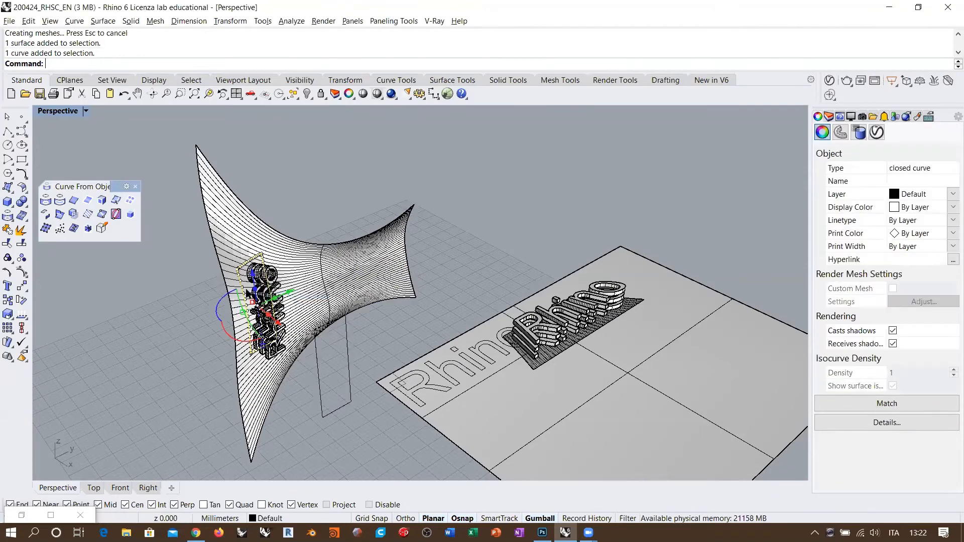
{"action": "left_click", "coordinate": [134, 341]}
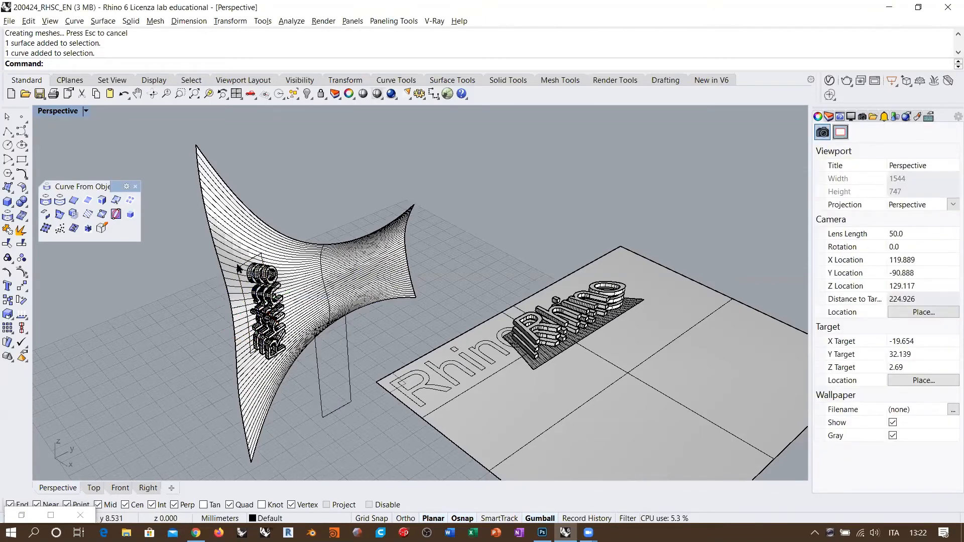
{"action": "right_click_drag", "start_coordinate": [259, 301], "coordinate": [261, 253]}
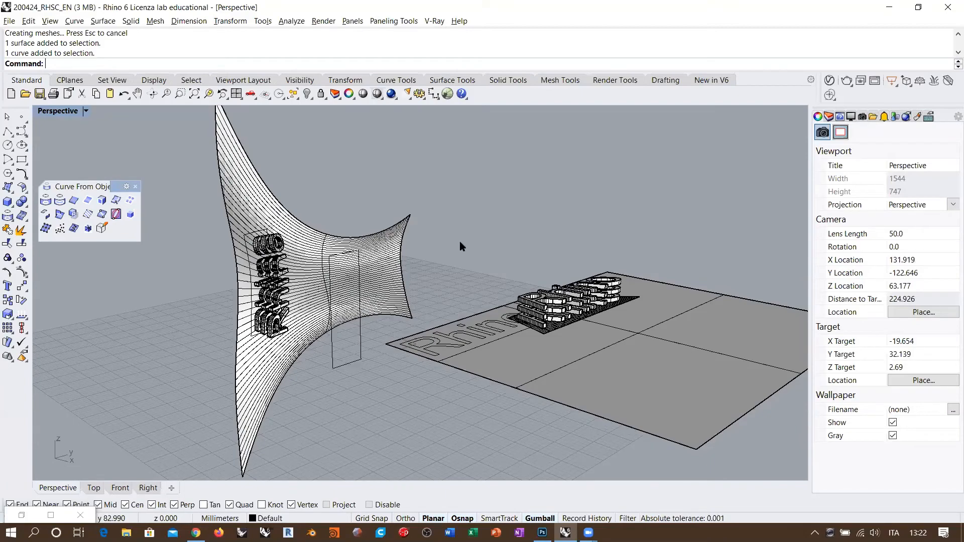
Step: Examine the gridded base surface beneath the stacked Rhino letters and compare the letters with their copies on the curved surface
{"action": "right_click_drag", "start_coordinate": [573, 262], "coordinate": [647, 335]}
{"action": "scroll", "coordinate": [585, 283], "scroll_direction": "up", "scroll_amount": 4}
{"action": "scroll", "coordinate": [613, 261], "scroll_direction": "up", "scroll_amount": 4}
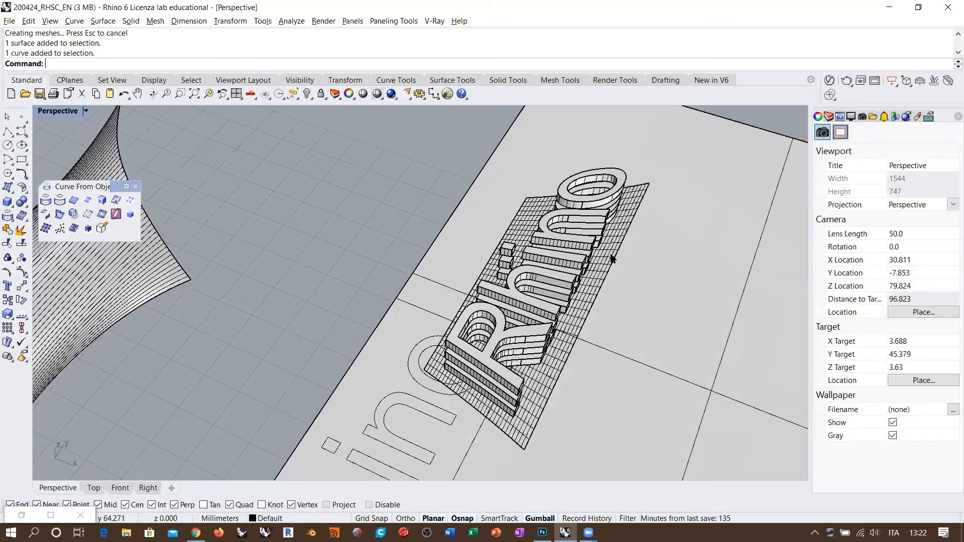
{"action": "left_click", "coordinate": [625, 260]}
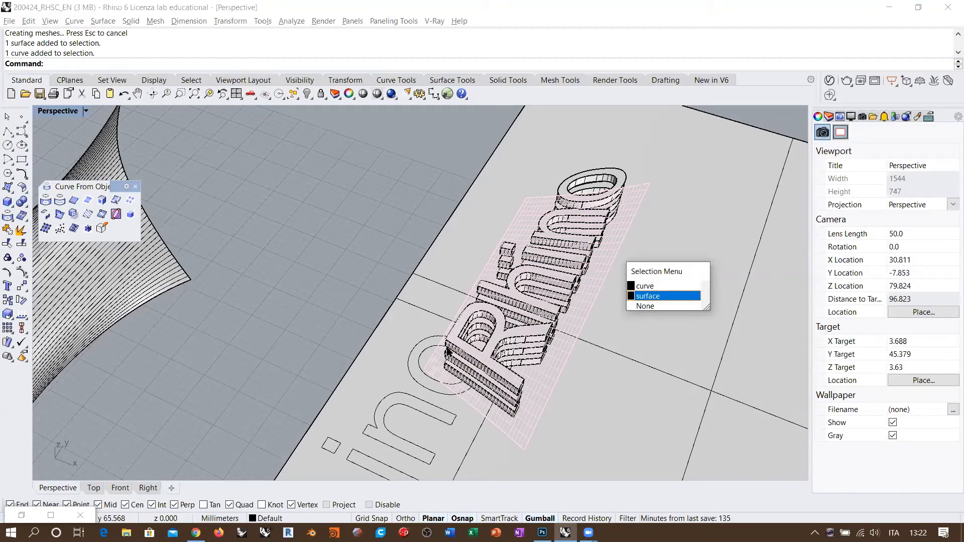
{"action": "left_click", "coordinate": [458, 382]}
{"action": "scroll", "coordinate": [529, 296], "scroll_direction": "down", "scroll_amount": 4}
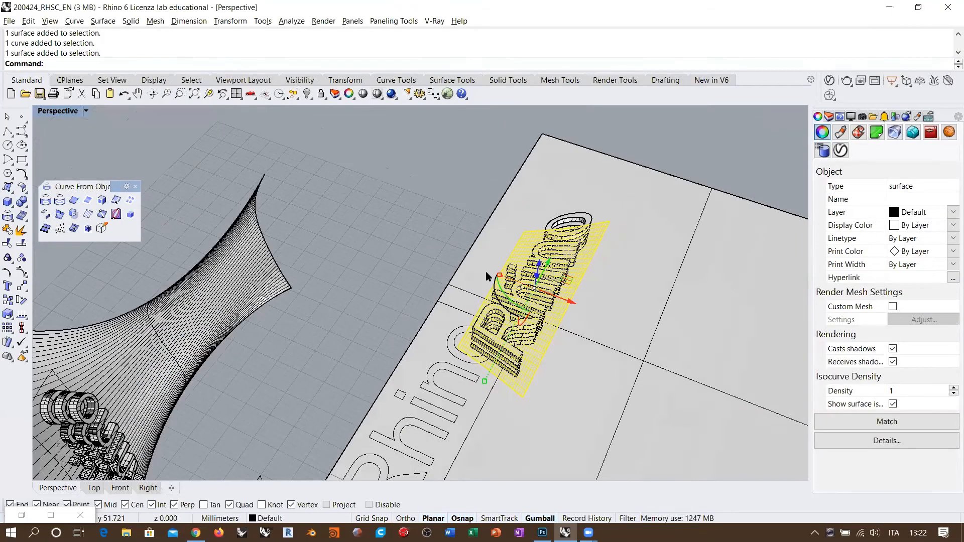
{"action": "key", "text": "Escape"}
{"action": "scroll", "coordinate": [592, 290], "scroll_direction": "down", "scroll_amount": 4}
{"action": "right_click_drag", "start_coordinate": [485, 269], "coordinate": [441, 277]}
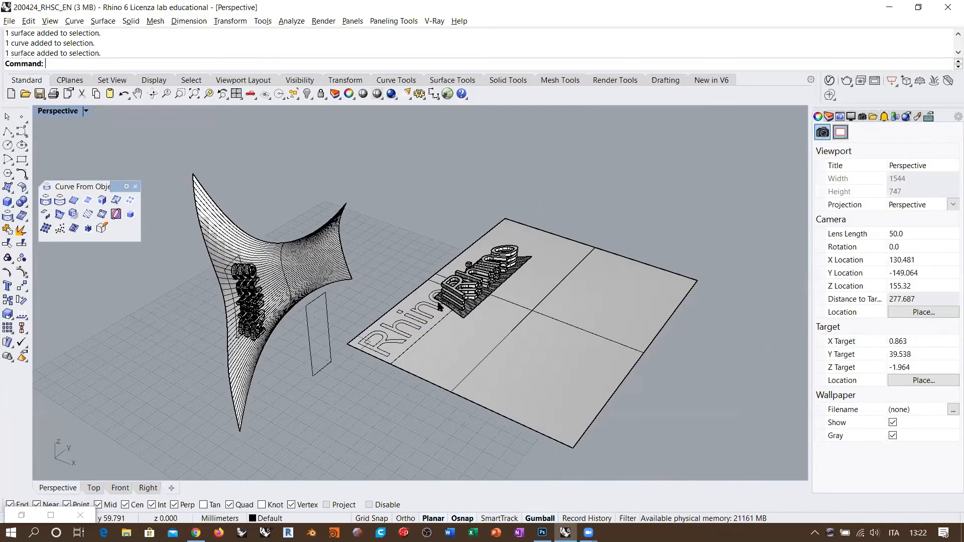
{"action": "scroll", "coordinate": [452, 288], "scroll_direction": "up", "scroll_amount": 2}
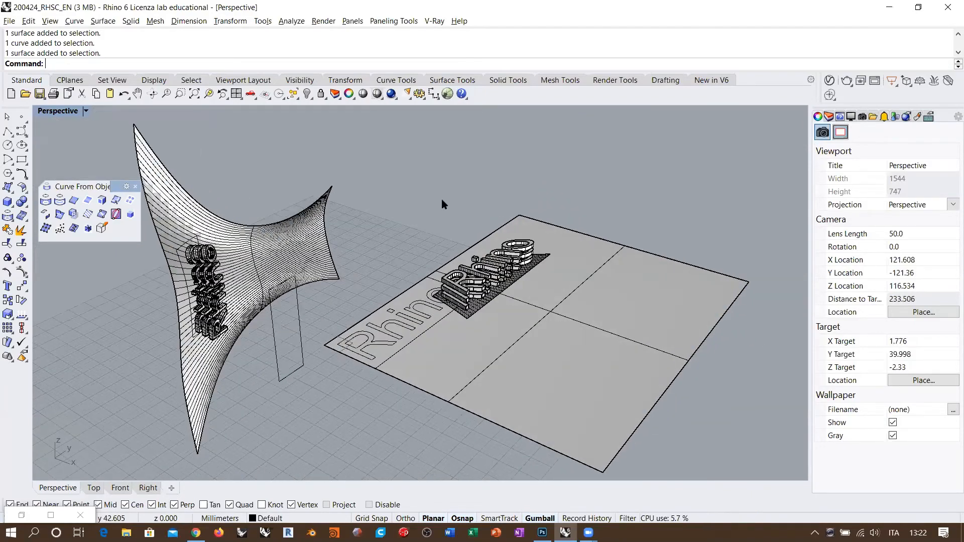
{"action": "right_click_drag", "start_coordinate": [436, 206], "coordinate": [442, 199], "text": "shift"}
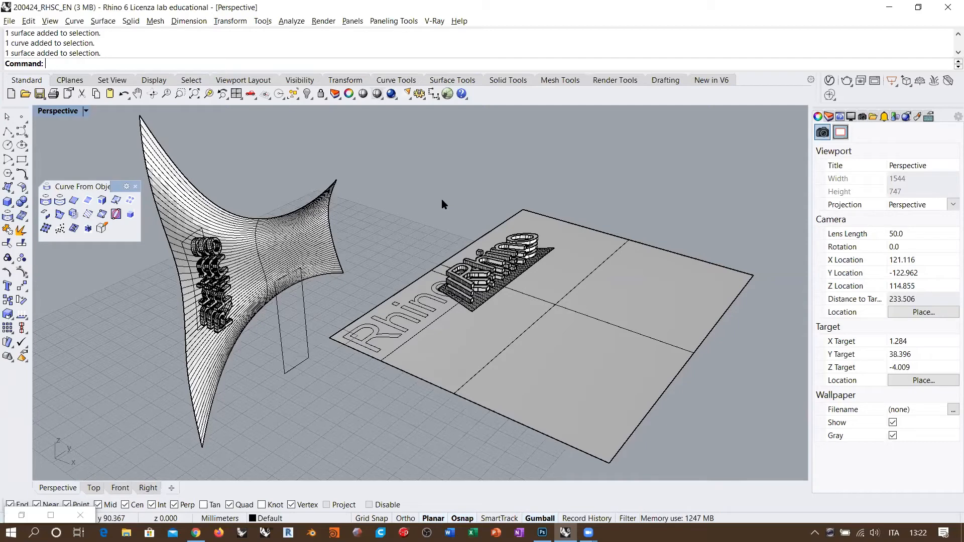
{"action": "left_click", "coordinate": [8, 343]}
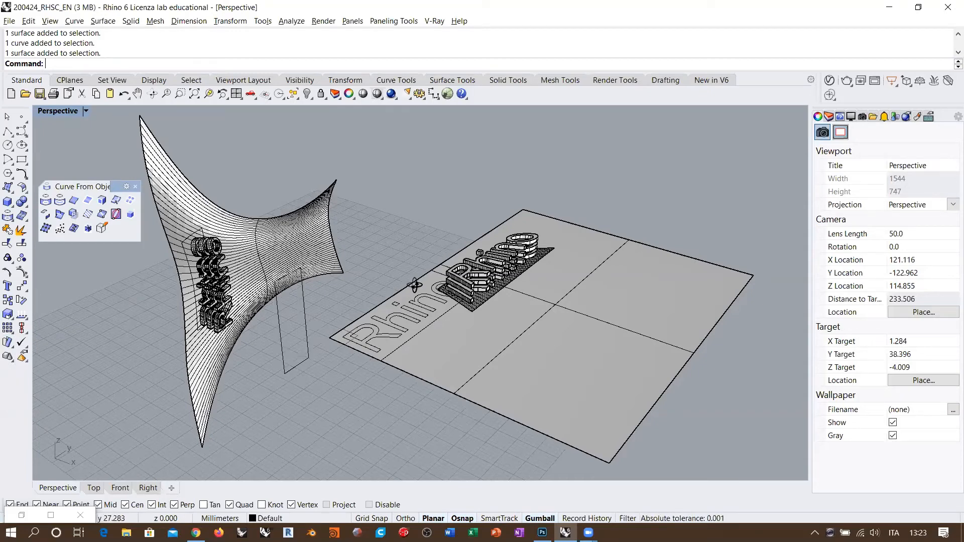
{"action": "right_click_drag", "start_coordinate": [415, 285], "coordinate": [382, 279]}
{"action": "scroll", "coordinate": [401, 282], "scroll_direction": "down", "scroll_amount": 3}
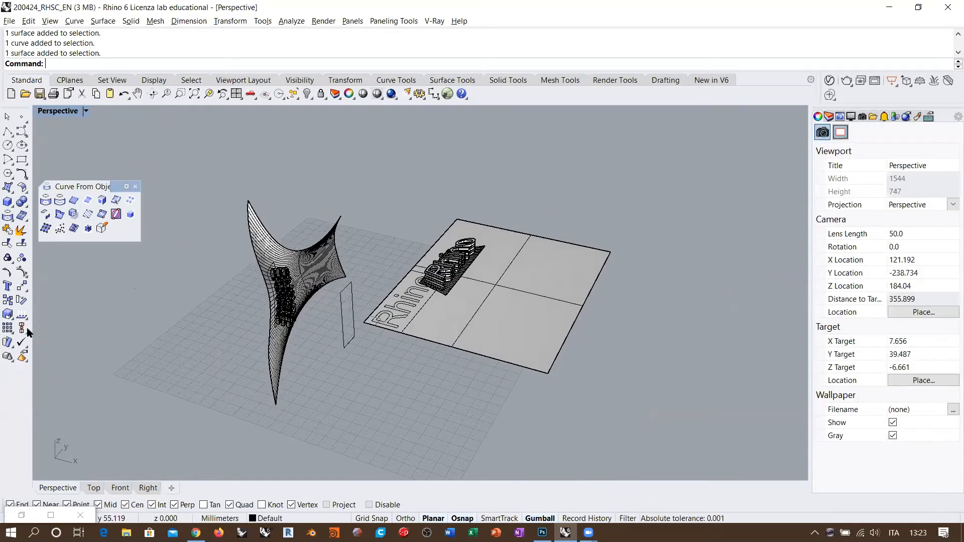
{"action": "left_click", "coordinate": [13, 343]}
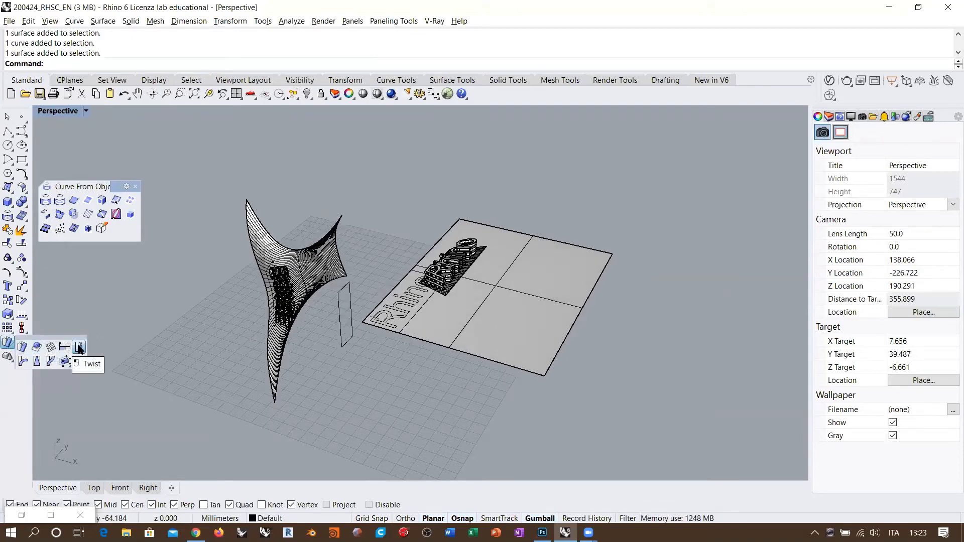
{"action": "right_click_drag", "start_coordinate": [271, 301], "coordinate": [562, 296]}
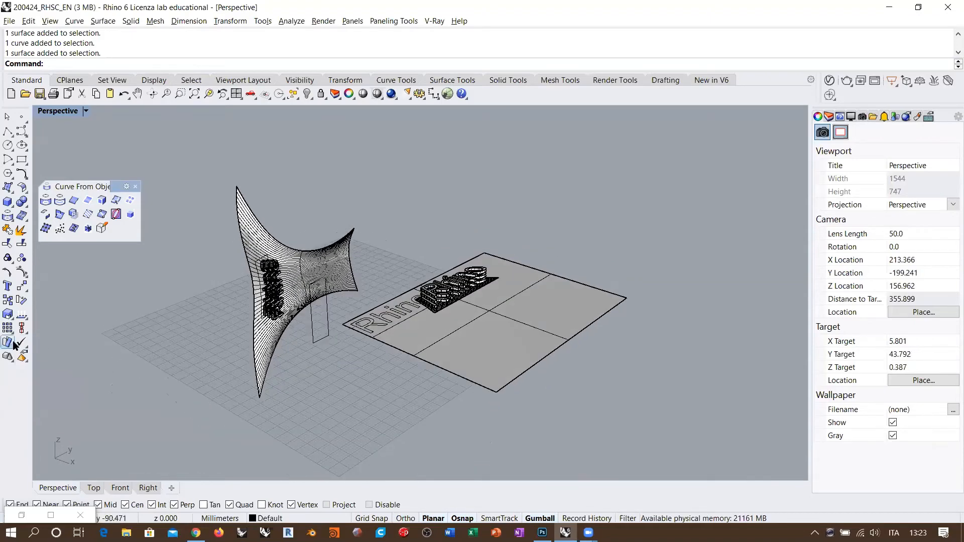
{"action": "right_click_drag", "start_coordinate": [358, 334], "coordinate": [380, 349]}
{"action": "scroll", "coordinate": [371, 351], "scroll_direction": "up", "scroll_amount": 2}
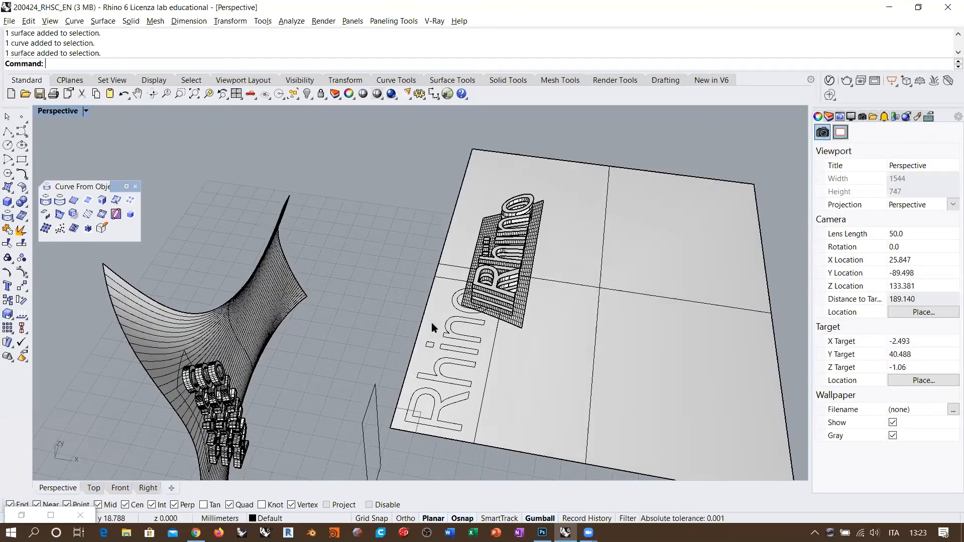
{"action": "scroll", "coordinate": [432, 323], "scroll_direction": "up", "scroll_amount": 2}
{"action": "scroll", "coordinate": [430, 307], "scroll_direction": "down", "scroll_amount": 4}
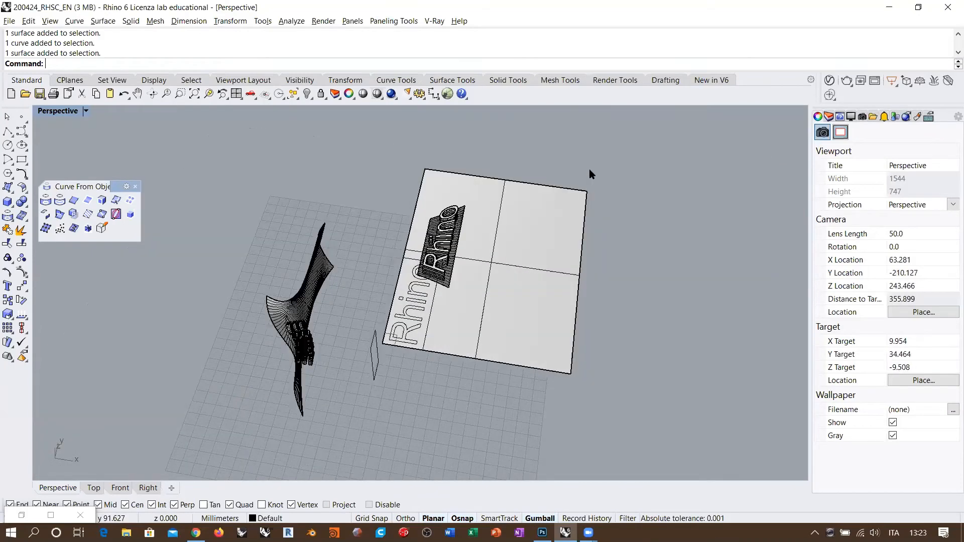
Step: Clear the scene in wireframe display by grouping and hiding all geometry, including the small square at the origin after unlocking it
{"action": "left_click", "coordinate": [377, 94]}
{"action": "left_click_drag", "start_coordinate": [618, 170], "coordinate": [229, 430]}
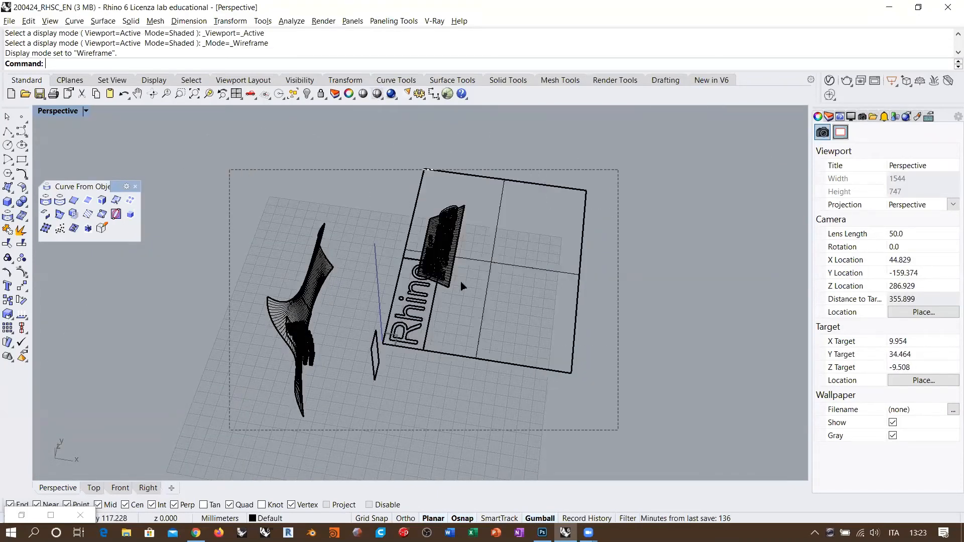
{"action": "key", "text": "ctrl+g"}
{"action": "left_click", "coordinate": [307, 94]}
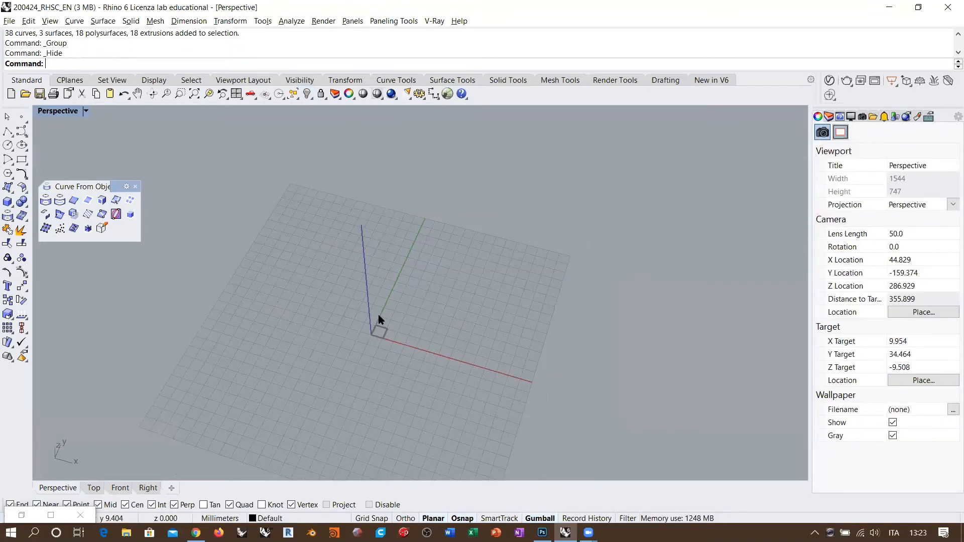
{"action": "right_click", "coordinate": [321, 94]}
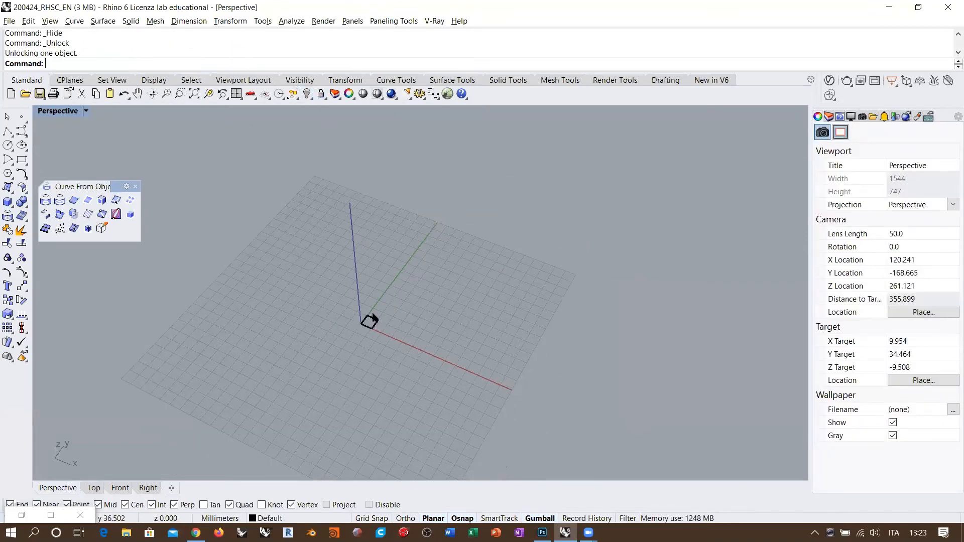
{"action": "left_click", "coordinate": [310, 94]}
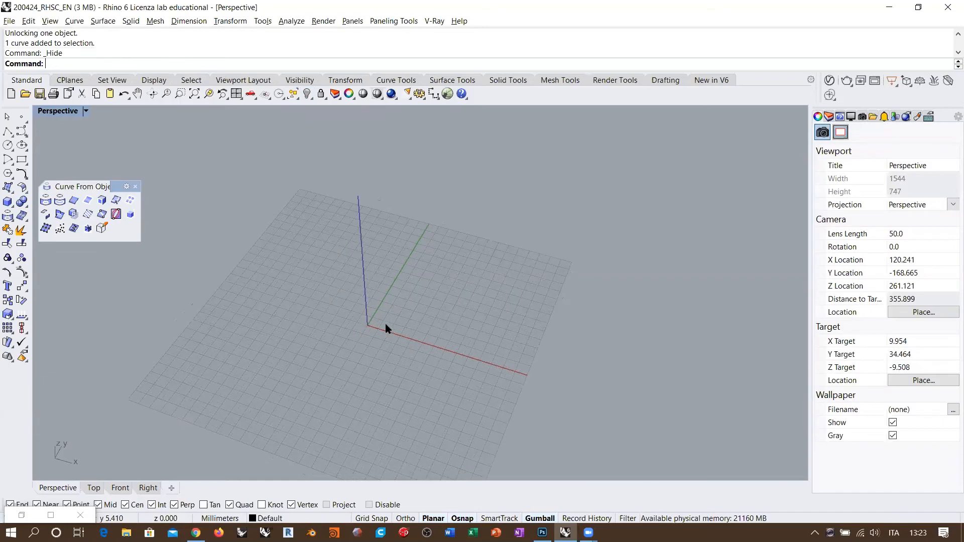
Step: Draw a tall box with grid snap on, its first base corner at the origin and its base 10 mm deep in Y
{"action": "scroll", "coordinate": [407, 330], "scroll_direction": "up", "scroll_amount": 5}
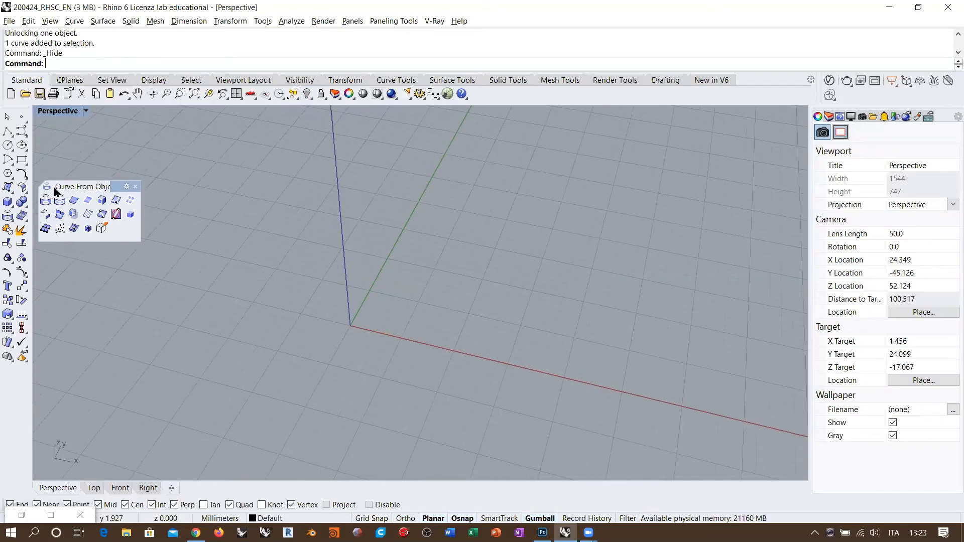
{"action": "left_click", "coordinate": [7, 202]}
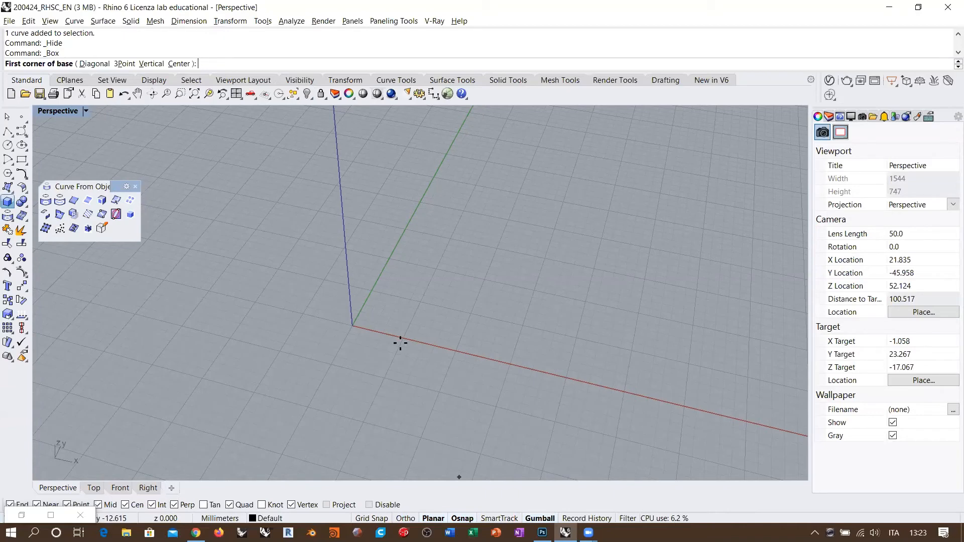
{"action": "key", "text": "F9"}
{"action": "left_click", "coordinate": [353, 326]}
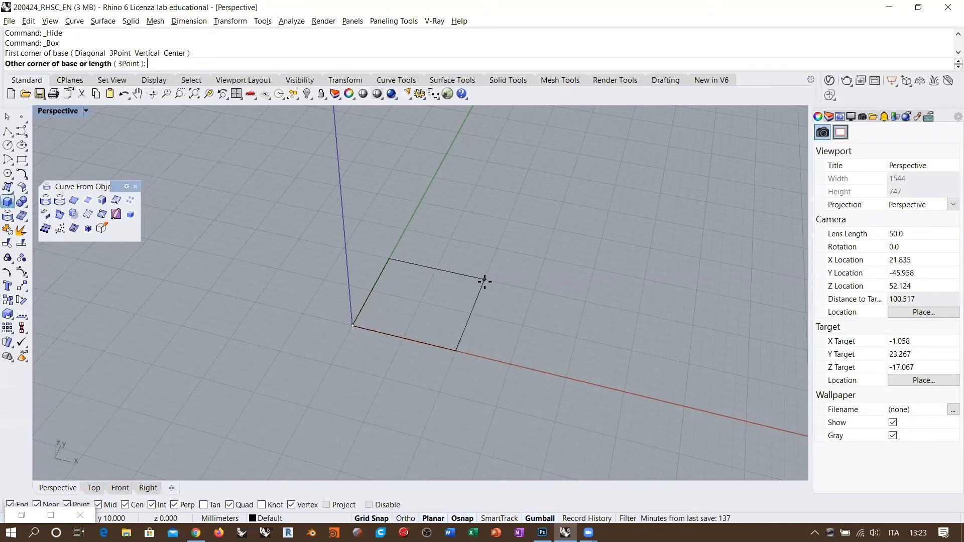
{"action": "left_click", "coordinate": [484, 279]}
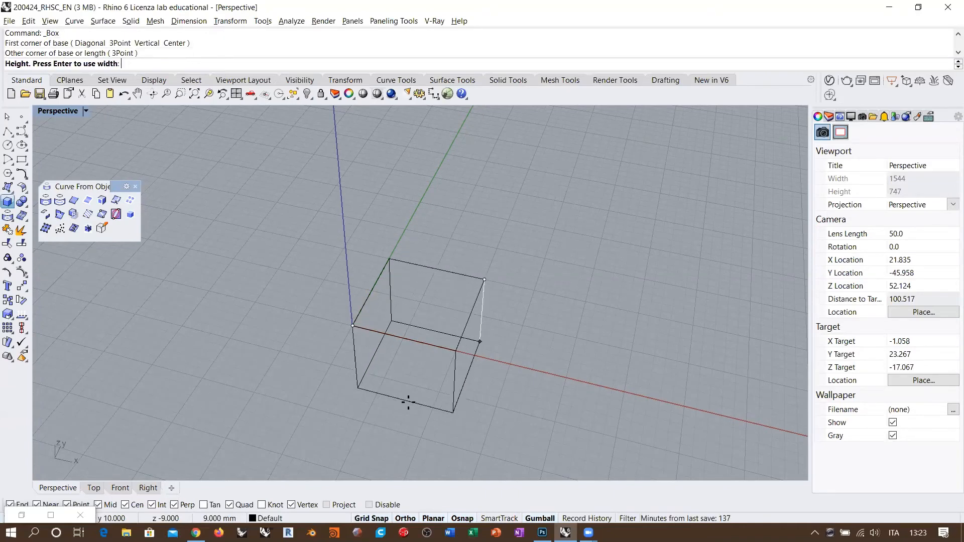
{"action": "scroll", "coordinate": [427, 333], "scroll_direction": "down", "scroll_amount": 6}
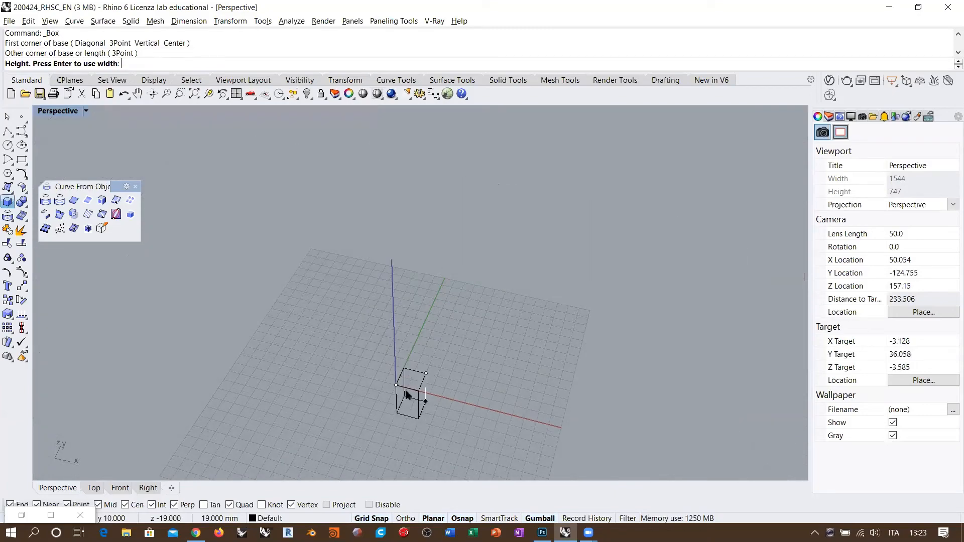
{"action": "left_click", "coordinate": [417, 357]}
{"action": "scroll", "coordinate": [441, 349], "scroll_direction": "up", "scroll_amount": 2}
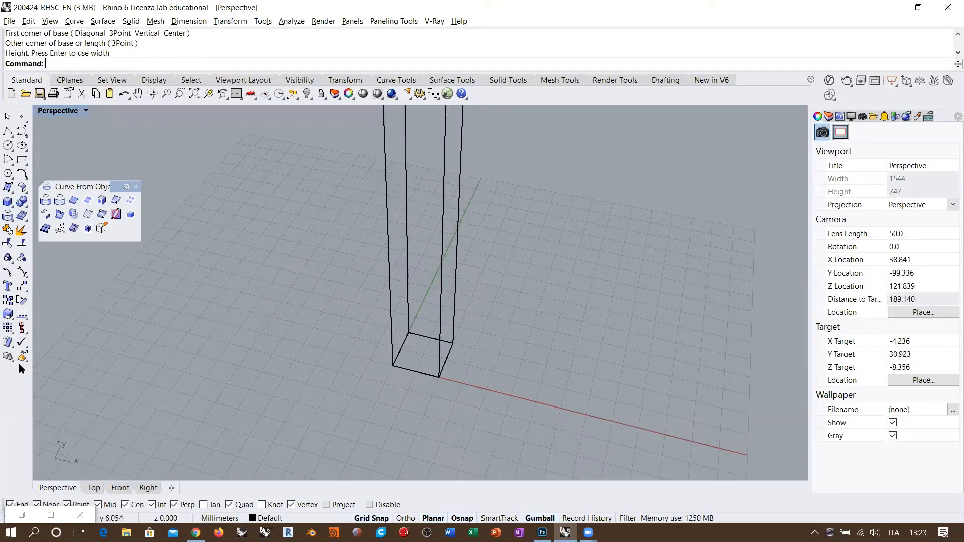
Step: Move the box so the centre of its base sits on the origin
{"action": "scroll", "coordinate": [351, 351], "scroll_direction": "up", "scroll_amount": 6}
{"action": "left_click", "coordinate": [350, 351]}
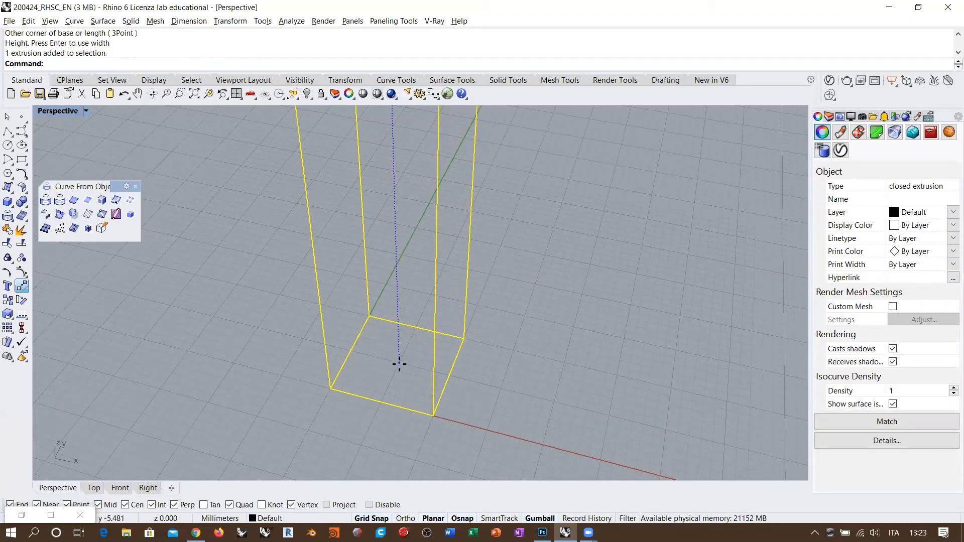
{"action": "left_click", "coordinate": [331, 387]}
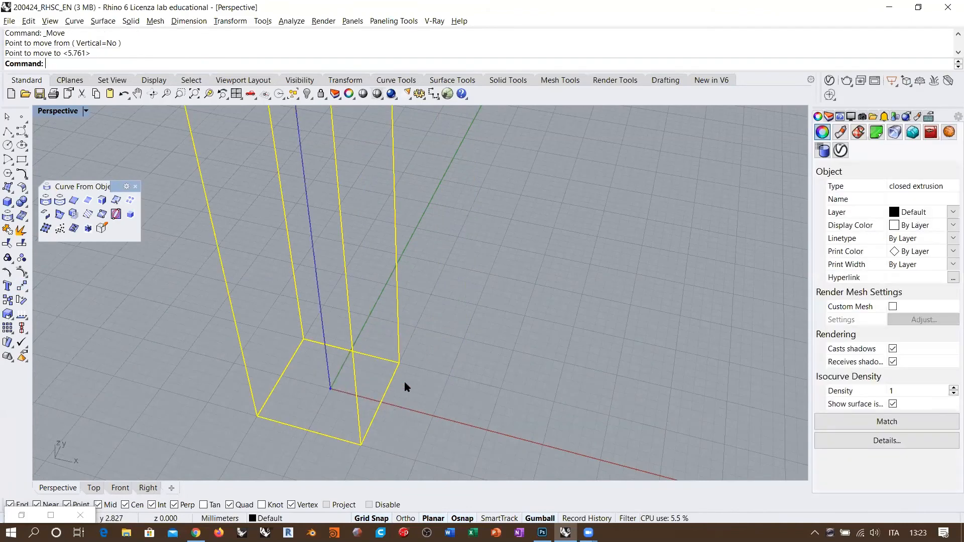
Step: Draw a vertical line through the centre of the box, from the origin up to the box's top face
{"action": "scroll", "coordinate": [405, 387], "scroll_direction": "down", "scroll_amount": 5}
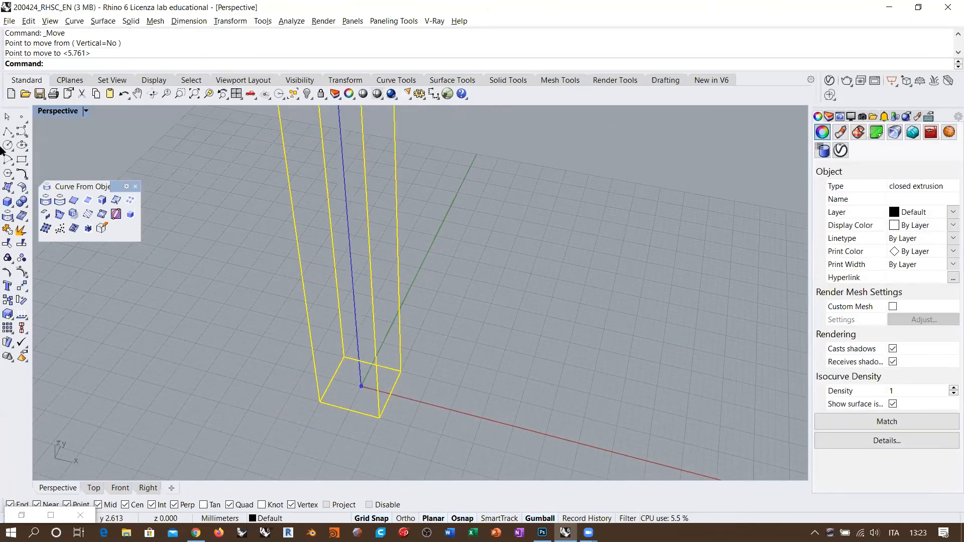
{"action": "left_click", "coordinate": [6, 132]}
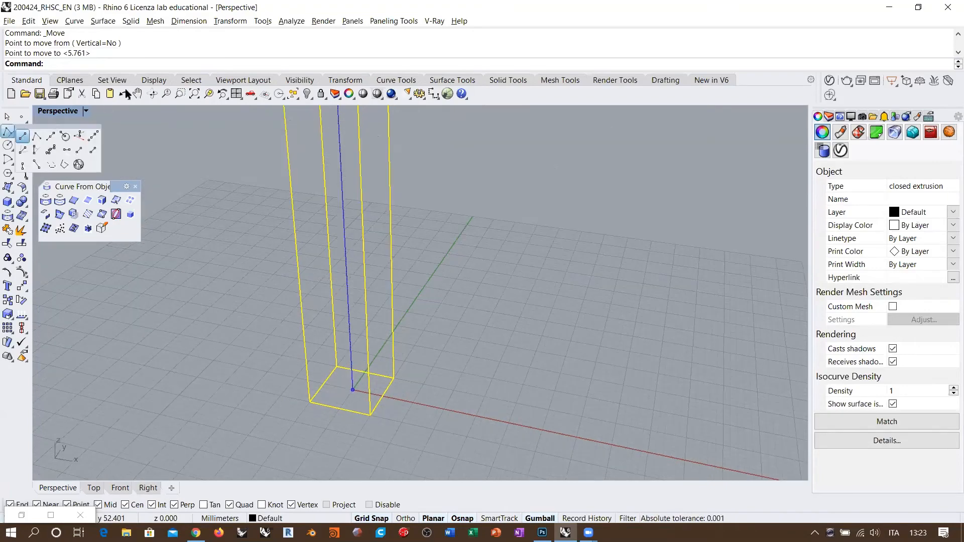
{"action": "left_click", "coordinate": [22, 165]}
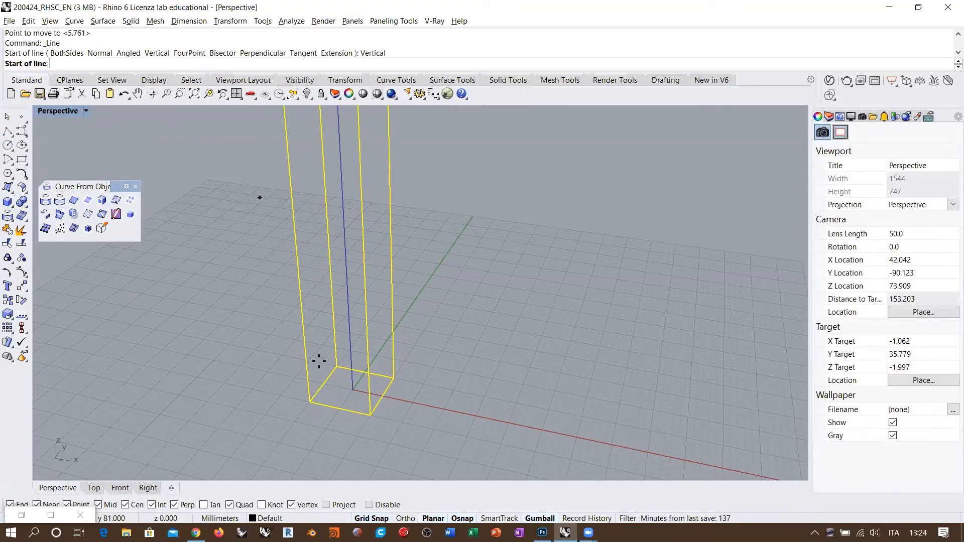
{"action": "left_click", "coordinate": [352, 389]}
{"action": "scroll", "coordinate": [353, 390], "scroll_direction": "down", "scroll_amount": 18}
{"action": "scroll", "coordinate": [344, 298], "scroll_direction": "up", "scroll_amount": 14}
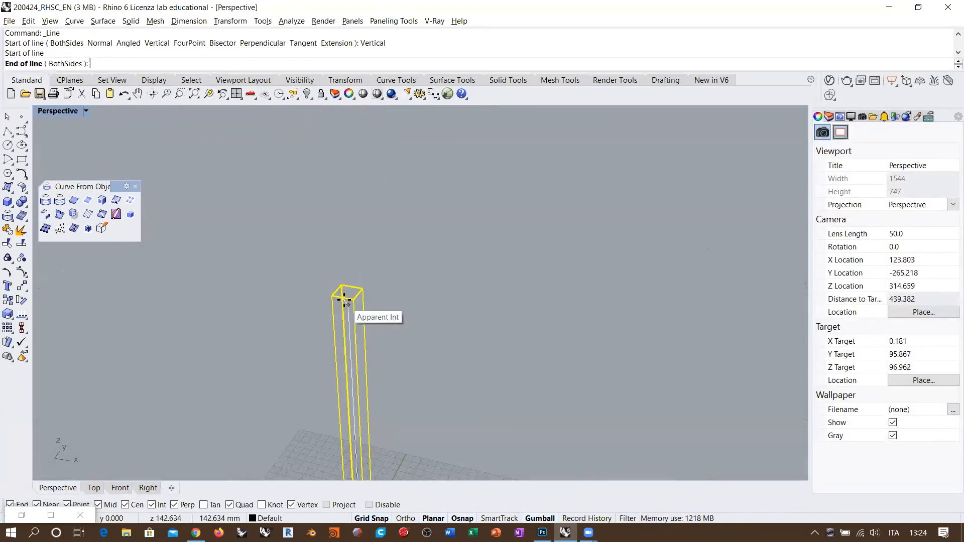
{"action": "left_click", "coordinate": [390, 271]}
{"action": "scroll", "coordinate": [390, 271], "scroll_direction": "down", "scroll_amount": 6}
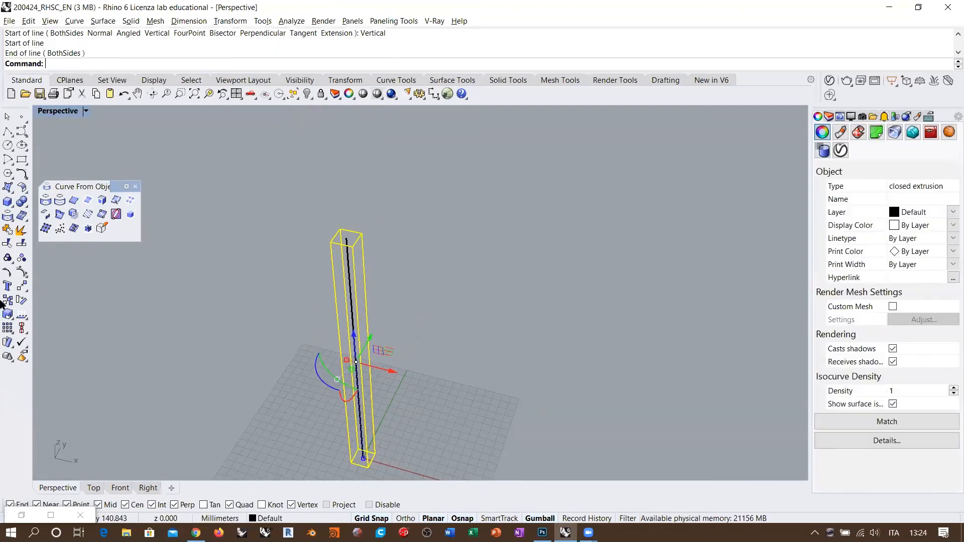
Step: Start a Twist of the box and set its axis along the central line, from the line's lower part to its upper part
{"action": "left_click", "coordinate": [9, 345]}
{"action": "left_click_drag", "start_coordinate": [30, 340], "coordinate": [73, 263]}
{"action": "left_click", "coordinate": [121, 278]}
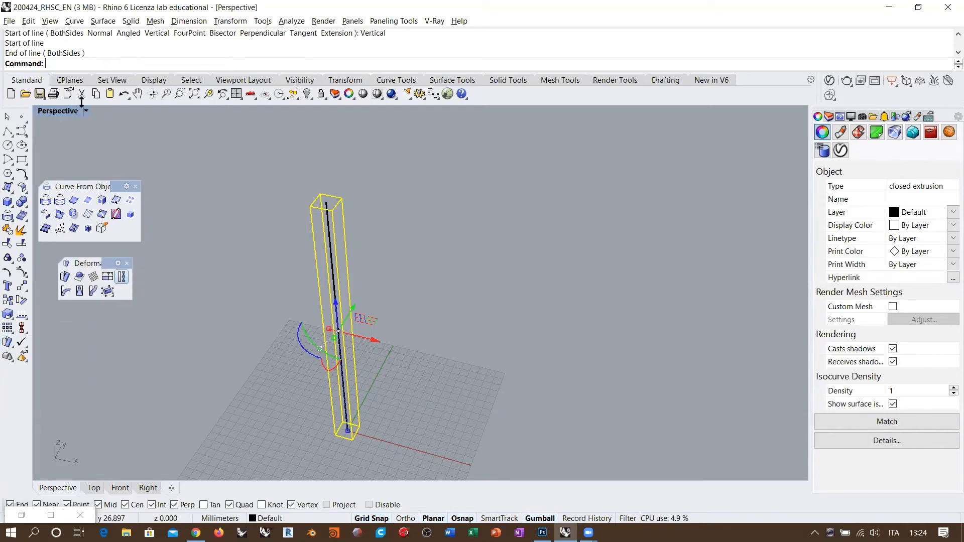
{"action": "right_click_drag", "start_coordinate": [226, 294], "coordinate": [377, 324]}
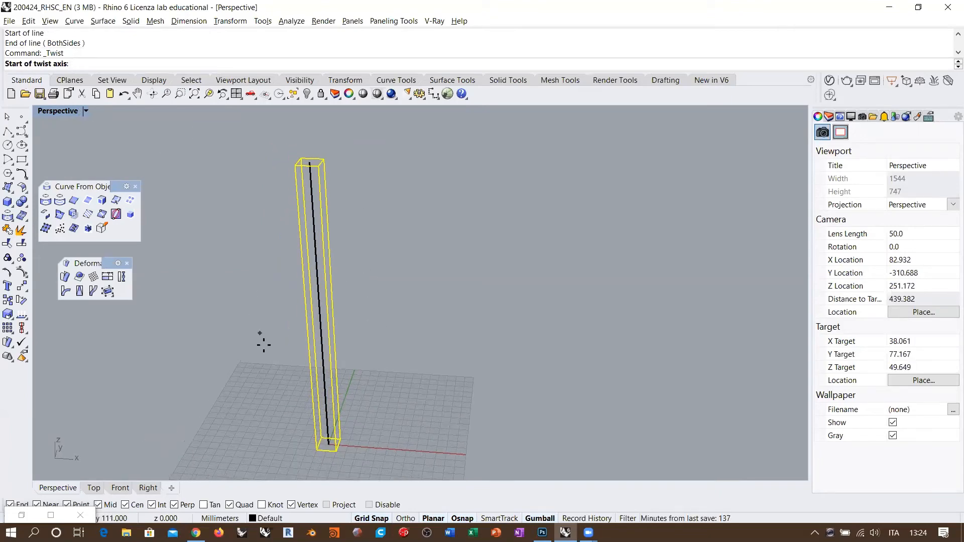
{"action": "scroll", "coordinate": [263, 345], "scroll_direction": "up", "scroll_amount": 3}
{"action": "left_click", "coordinate": [363, 410]}
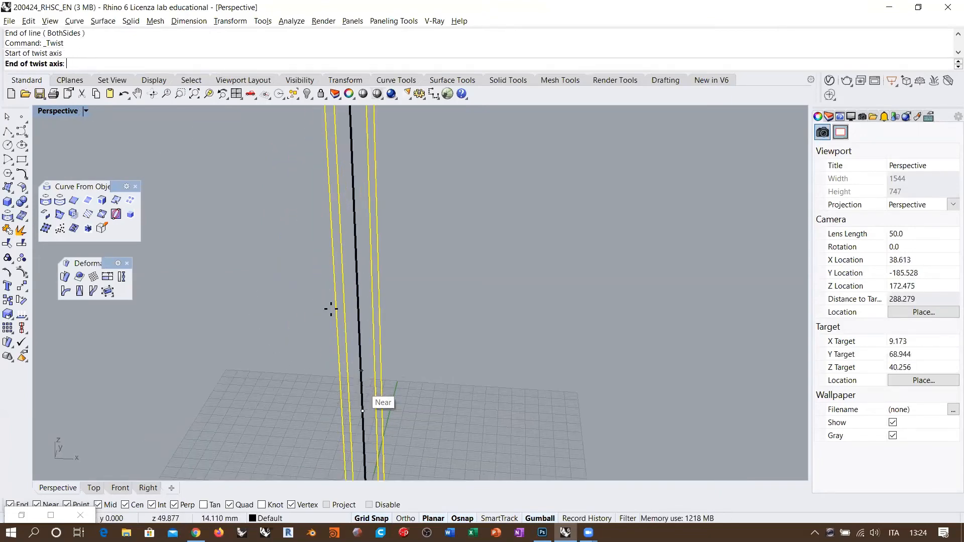
{"action": "scroll", "coordinate": [326, 265], "scroll_direction": "down", "scroll_amount": 3}
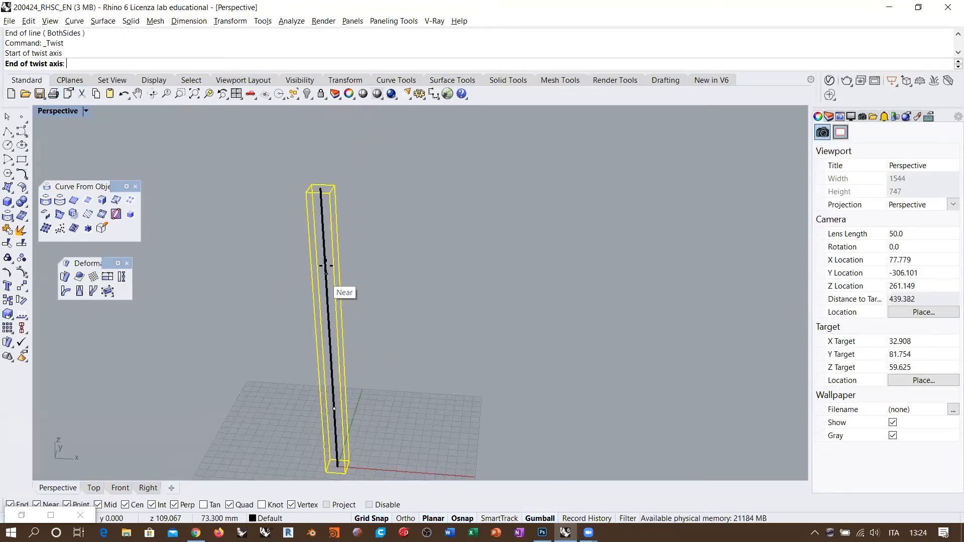
{"action": "scroll", "coordinate": [326, 265], "scroll_direction": "up", "scroll_amount": 2}
{"action": "left_click", "coordinate": [326, 265]}
Step: Finish twisting the box around its central axis by 90 degrees, setting the reference points with Ortho on
{"action": "scroll", "coordinate": [326, 265], "scroll_direction": "down", "scroll_amount": 2}
{"action": "mouse_move", "coordinate": [392, 352]}
{"action": "right_mouse_down"}
{"action": "mouse_move", "coordinate": [399, 376]}
{"action": "mouse_move", "coordinate": [396, 367]}
{"action": "right_mouse_up"}
{"action": "scroll", "coordinate": [392, 308], "scroll_direction": "up", "scroll_amount": 2}
{"action": "key", "text": "F8"}
{"action": "right_click_drag", "start_coordinate": [413, 303], "coordinate": [386, 303], "text": "shift"}
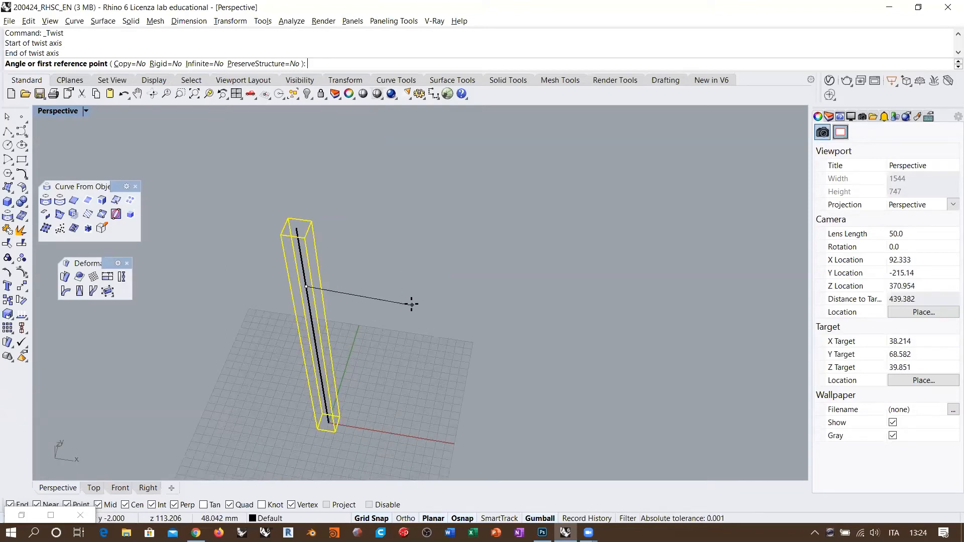
{"action": "key", "text": "F8"}
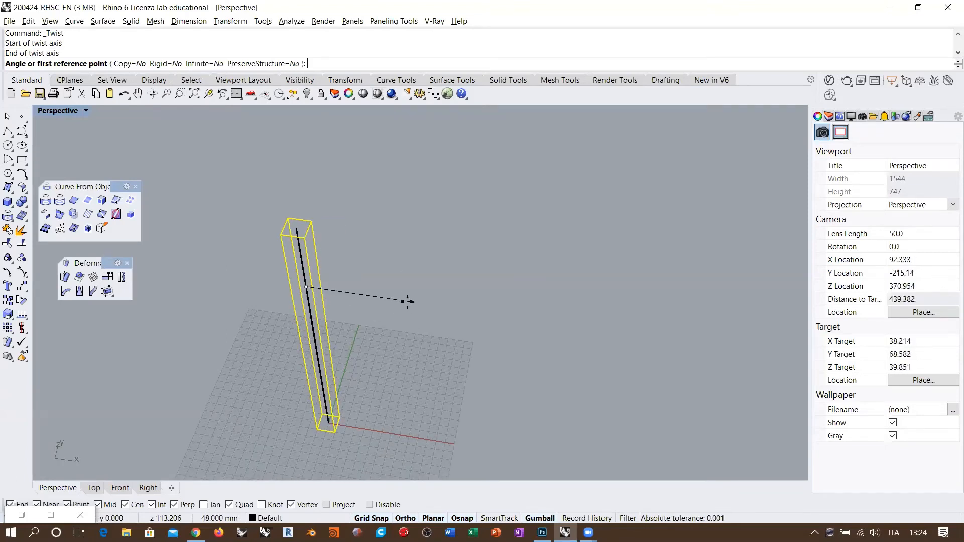
{"action": "left_click", "coordinate": [424, 304]}
{"action": "key", "text": "F8"}
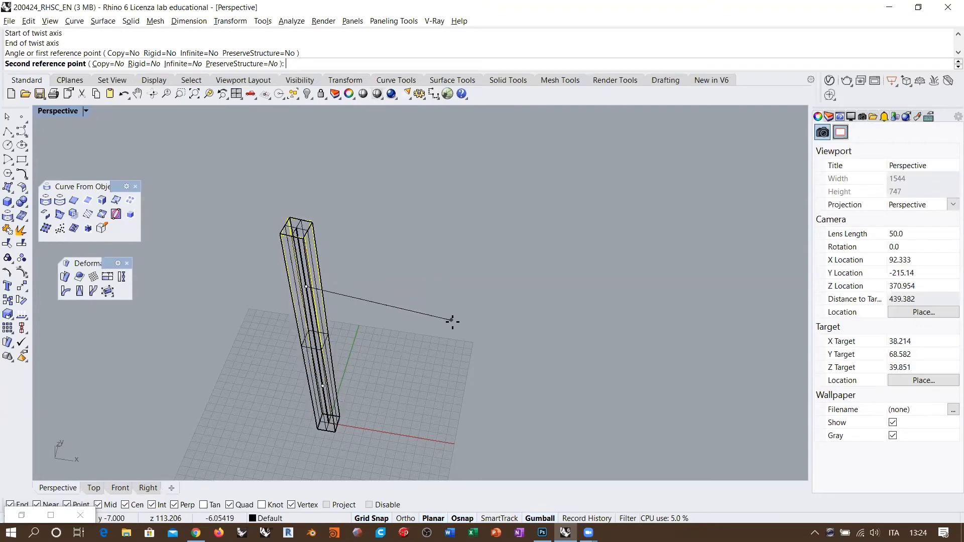
{"action": "key", "text": "shift"}
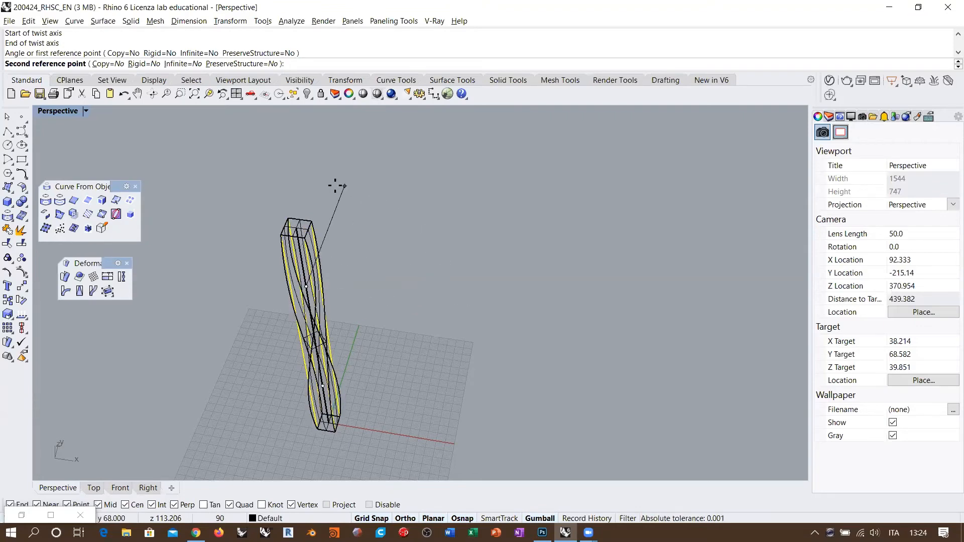
{"action": "left_click", "coordinate": [335, 185]}
{"action": "key", "text": "Escape"}
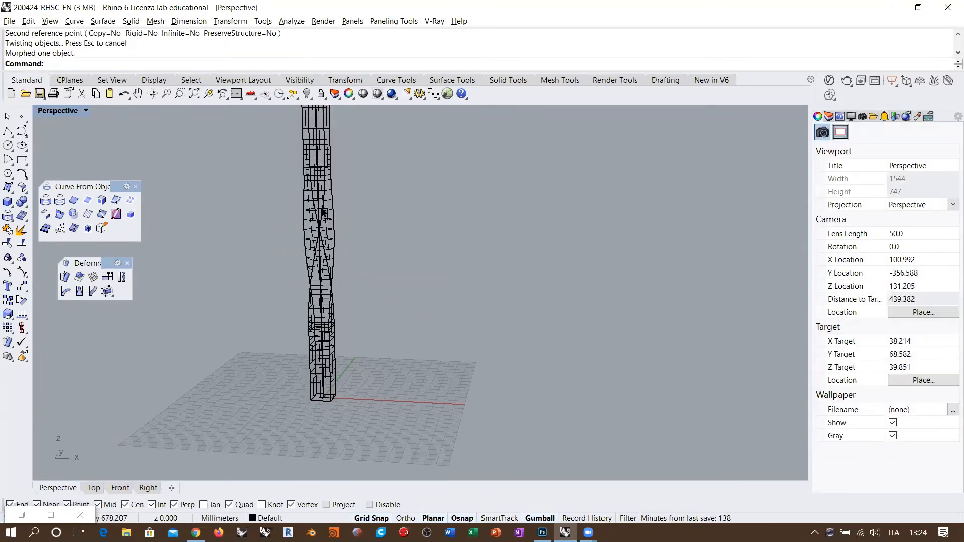
Step: Examine the twisted box from several angles, especially its deformed middle part
{"action": "right_click_drag", "start_coordinate": [315, 211], "coordinate": [311, 262]}
{"action": "scroll", "coordinate": [290, 229], "scroll_direction": "up", "scroll_amount": 2}
{"action": "scroll", "coordinate": [316, 262], "scroll_direction": "down", "scroll_amount": 2}
{"action": "scroll", "coordinate": [320, 276], "scroll_direction": "up", "scroll_amount": 4}
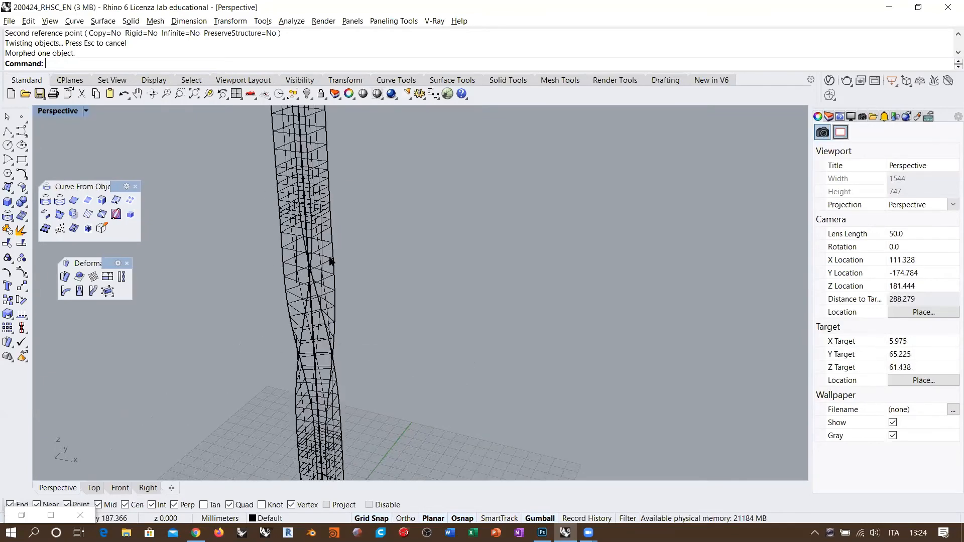
{"action": "scroll", "coordinate": [306, 206], "scroll_direction": "down", "scroll_amount": 4}
{"action": "right_click_drag", "start_coordinate": [354, 253], "coordinate": [375, 242]}
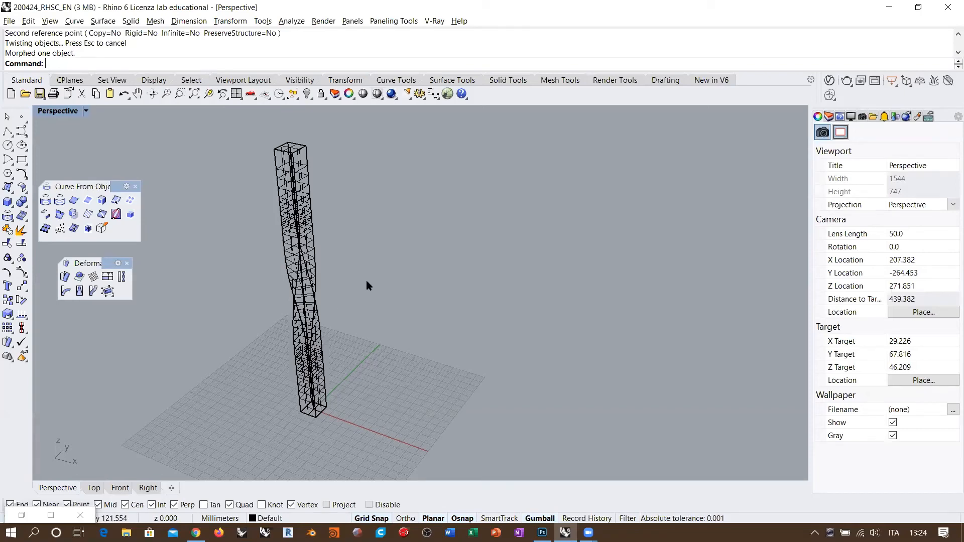
{"action": "right_click_drag", "start_coordinate": [366, 281], "coordinate": [318, 264]}
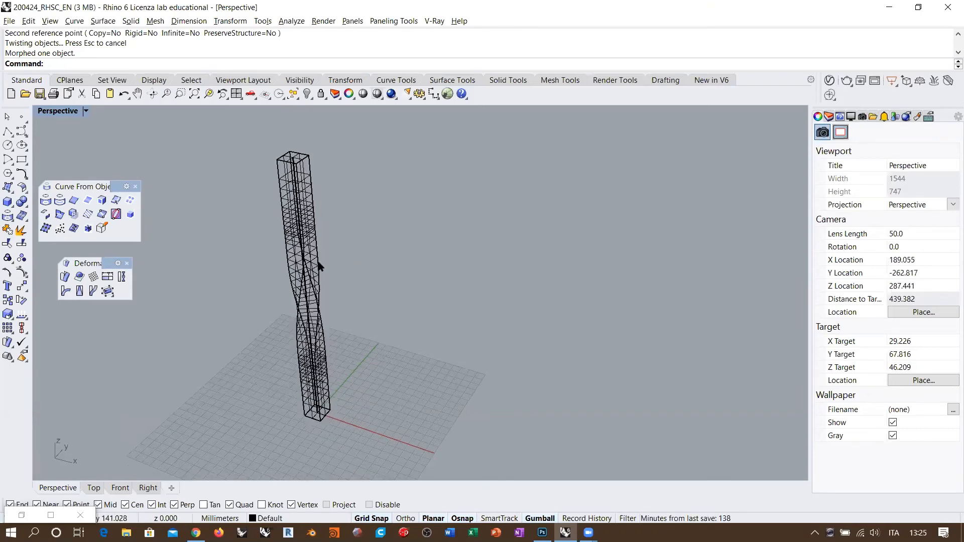
Step: Undo the twist and delete the box together with its central line
{"action": "key", "text": "ctrl+z"}
{"action": "right_click_drag", "start_coordinate": [399, 308], "coordinate": [361, 308]}
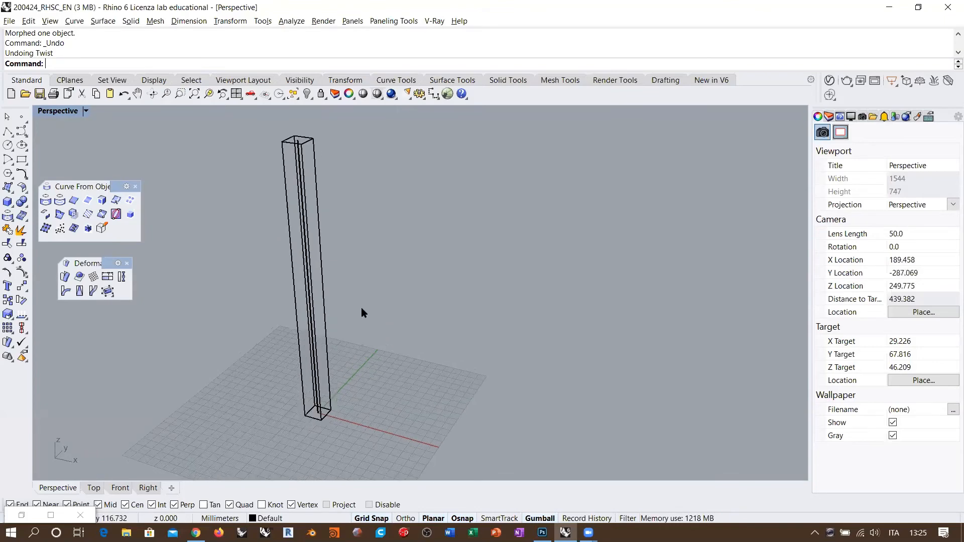
{"action": "left_click_drag", "start_coordinate": [355, 327], "coordinate": [252, 307]}
{"action": "key", "text": "Delete"}
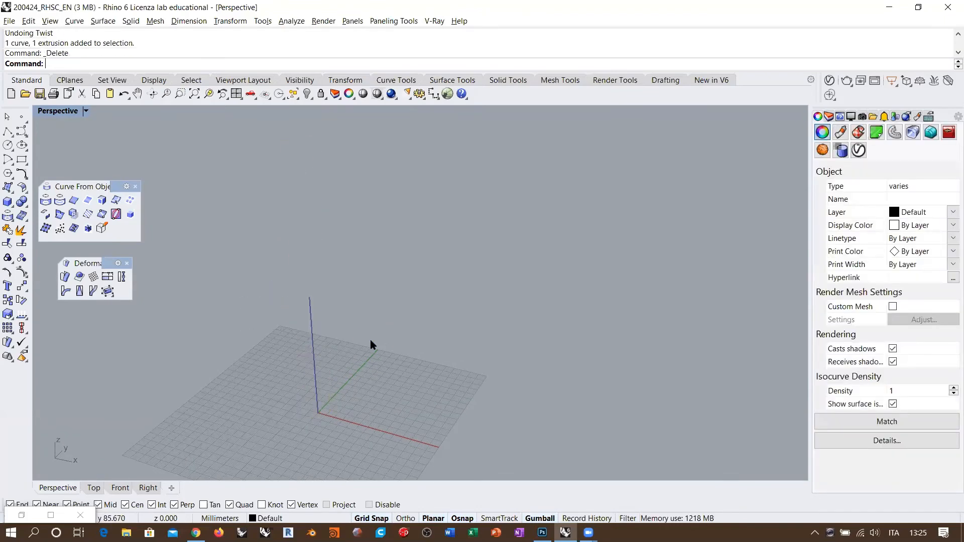
Step: Draw an inscribed six-sided polygon centred on the origin, with a 10 mm radius and one corner on the X axis
{"action": "right_click_drag", "start_coordinate": [369, 339], "coordinate": [335, 421]}
{"action": "scroll", "coordinate": [329, 422], "scroll_direction": "up", "scroll_amount": 8}
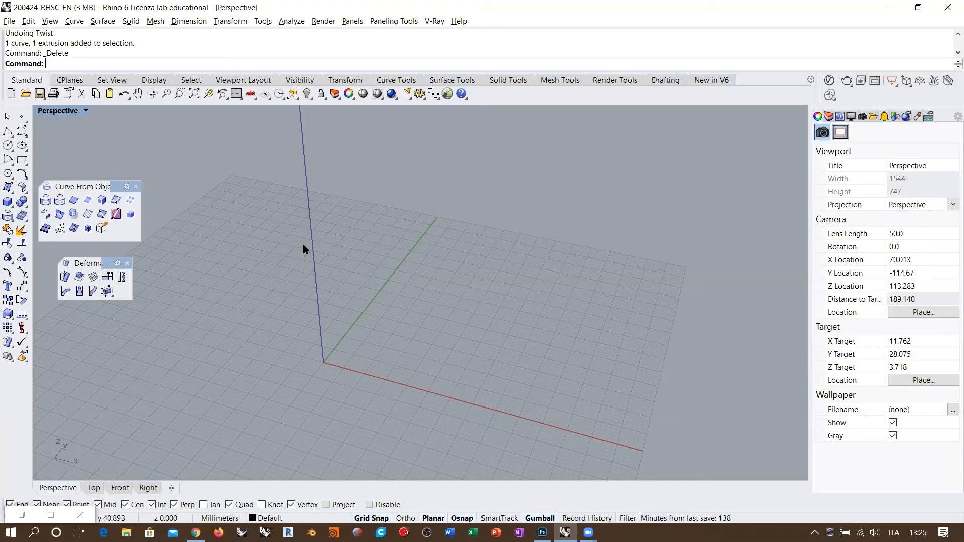
{"action": "left_click", "coordinate": [6, 175]}
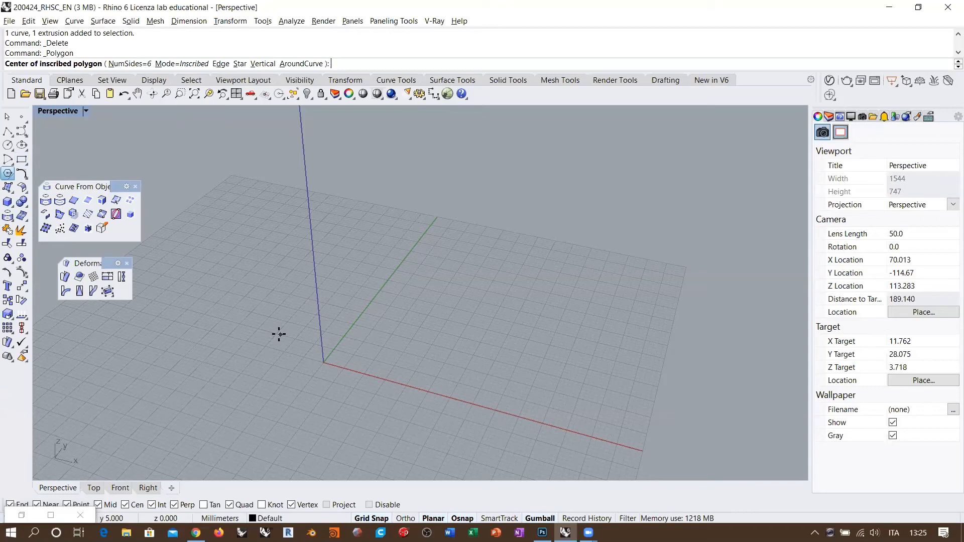
{"action": "type", "text": "0"}
{"action": "key", "text": "Return"}
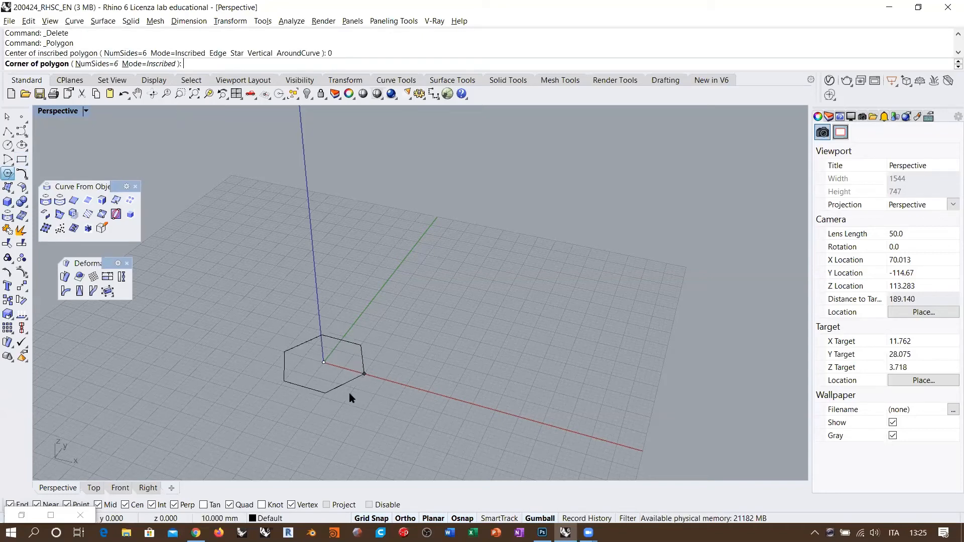
{"action": "left_click", "coordinate": [377, 437]}
Step: Array the hexagon vertically with 1 copy in X, 1 in Y and 10 in Z, spaced 16 mm apart
{"action": "scroll", "coordinate": [352, 426], "scroll_direction": "down", "scroll_amount": 3}
{"action": "left_click", "coordinate": [312, 421]}
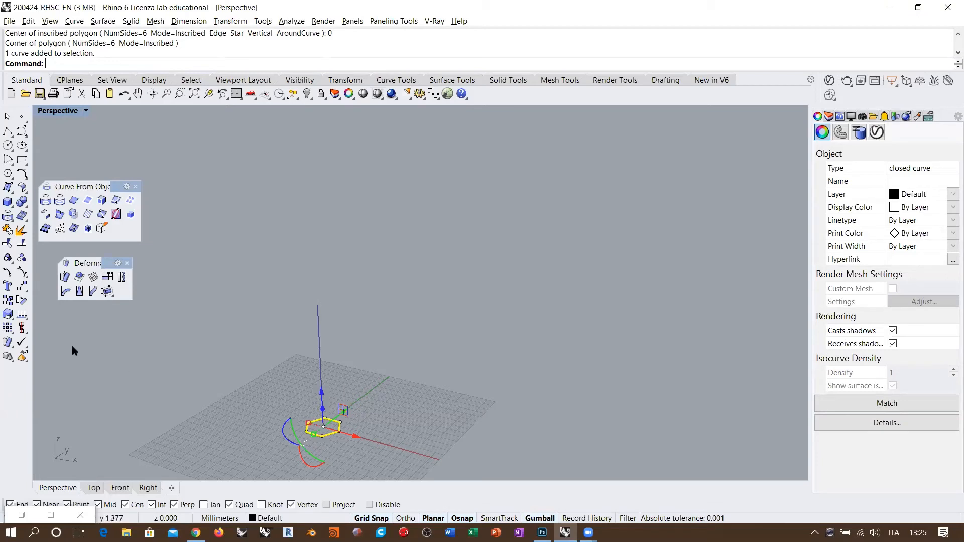
{"action": "left_click", "coordinate": [7, 328]}
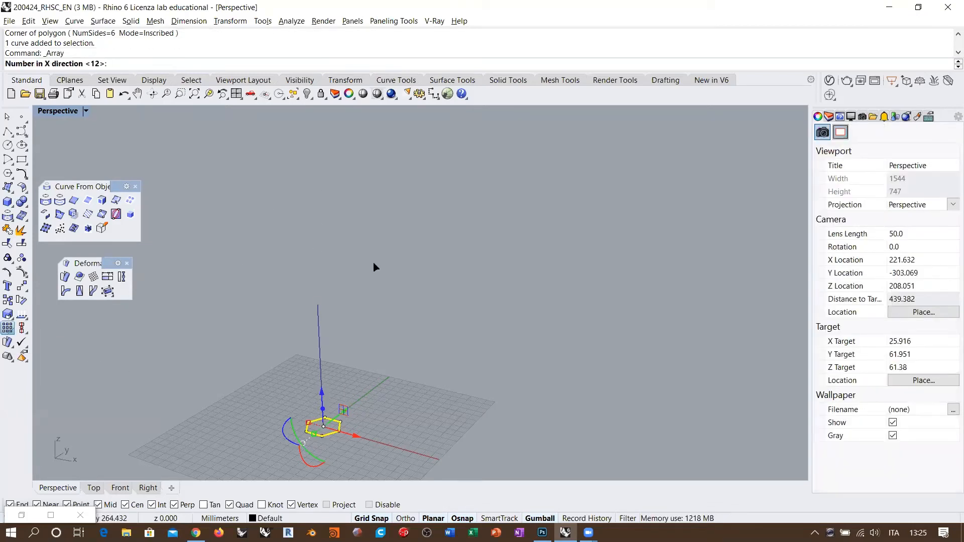
{"action": "type", "text": "1"}
{"action": "key", "text": "Return"}
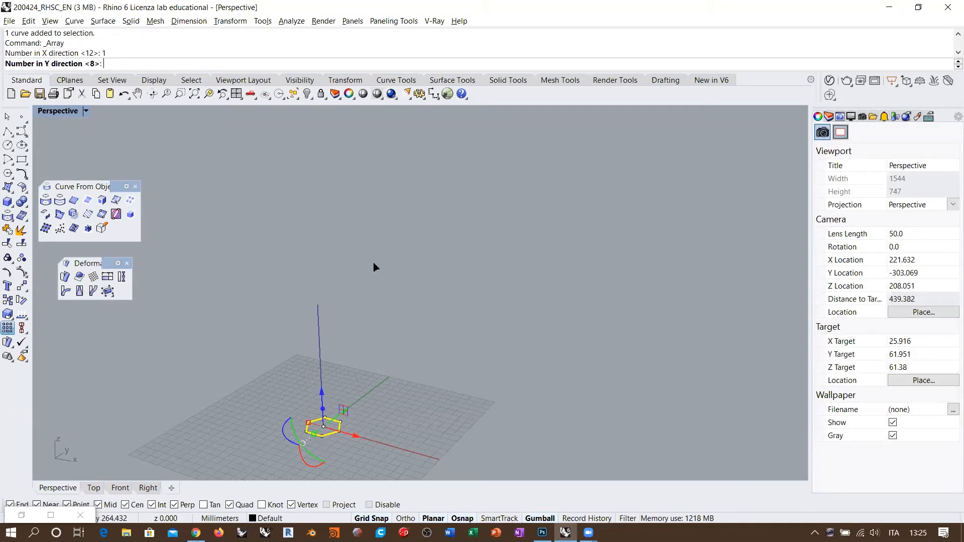
{"action": "type", "text": "1"}
{"action": "key", "text": "Return"}
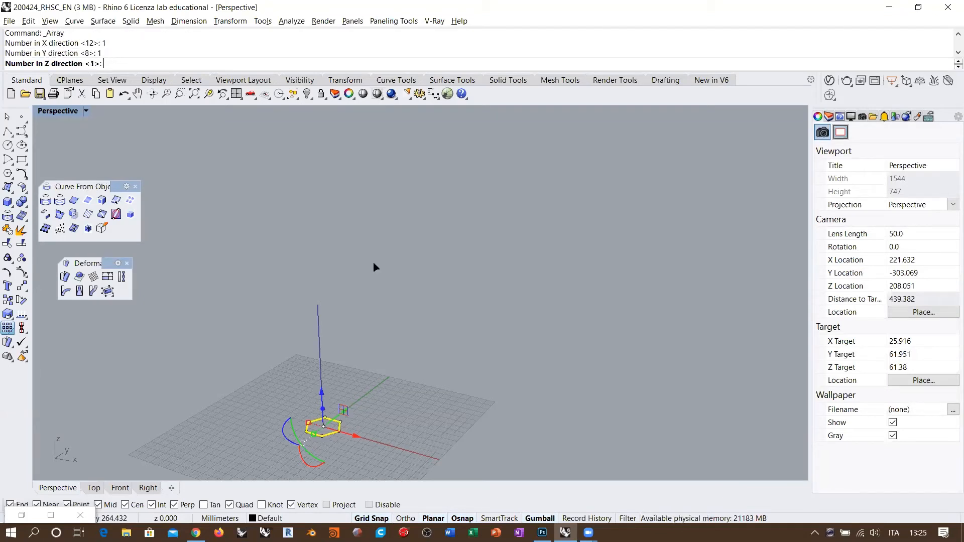
{"action": "key", "text": "Return"}
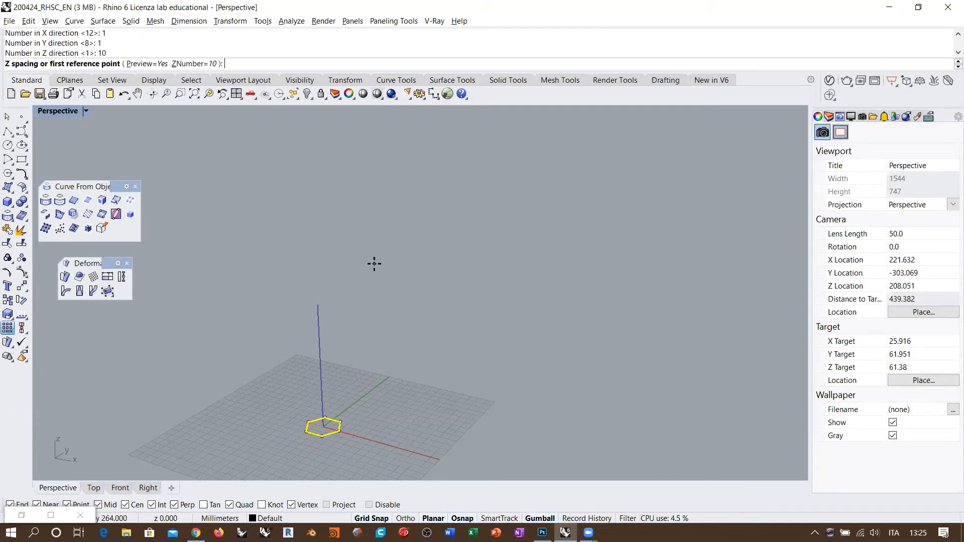
{"action": "left_click", "coordinate": [368, 423]}
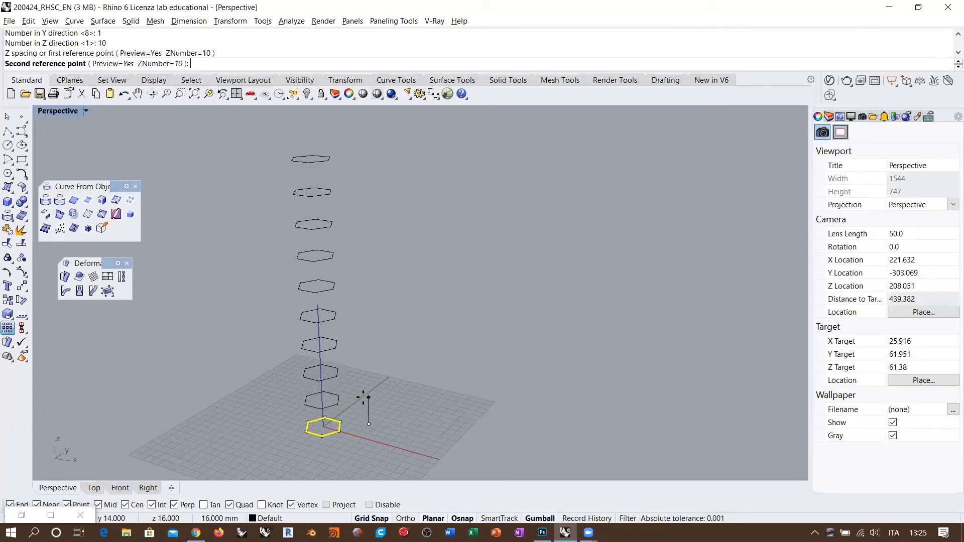
{"action": "left_click", "coordinate": [364, 397]}
{"action": "key", "text": "Return"}
Step: Select all ten hexagons together and loft a surface through them with the default seam points
{"action": "right_click_drag", "start_coordinate": [381, 343], "coordinate": [430, 423]}
{"action": "left_click_drag", "start_coordinate": [430, 423], "coordinate": [279, 146]}
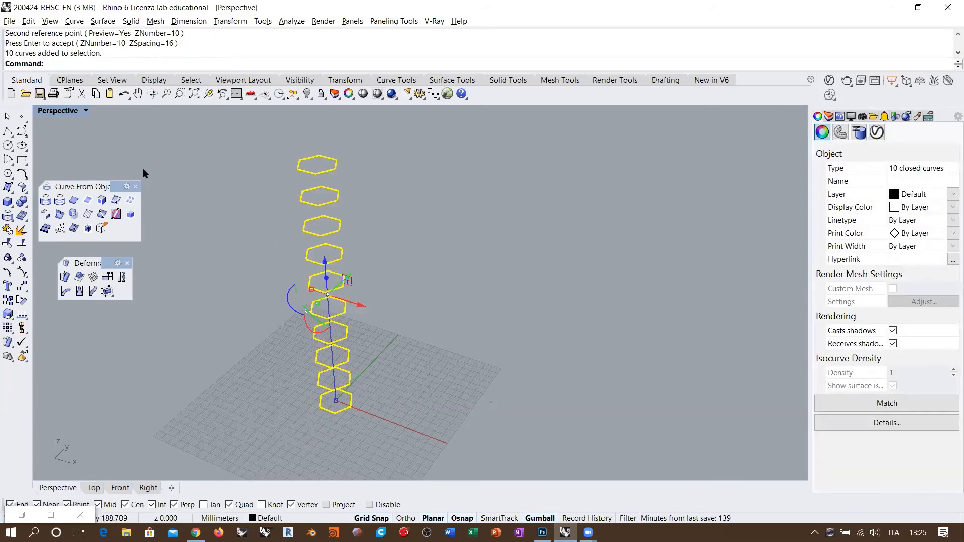
{"action": "left_click", "coordinate": [7, 187]}
{"action": "left_click", "coordinate": [50, 191]}
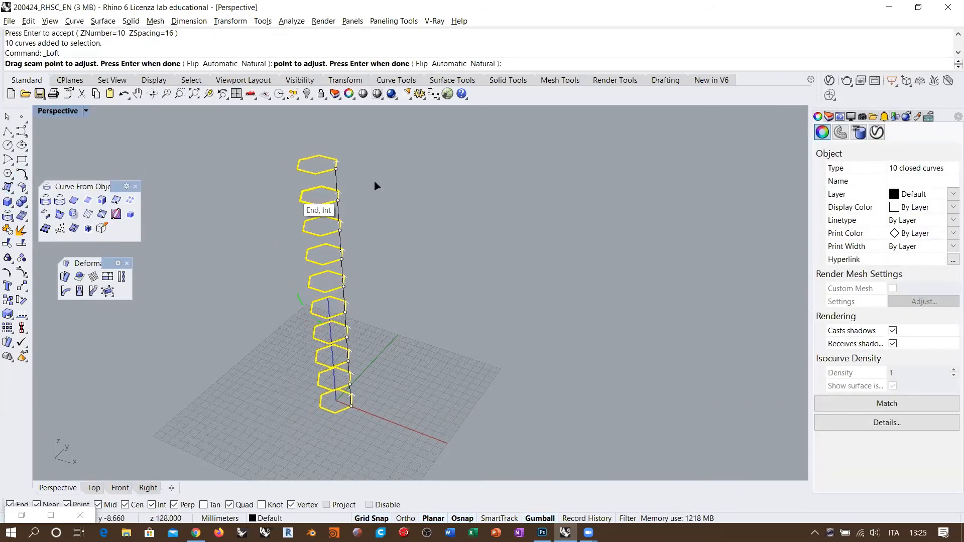
{"action": "key", "text": "Return"}
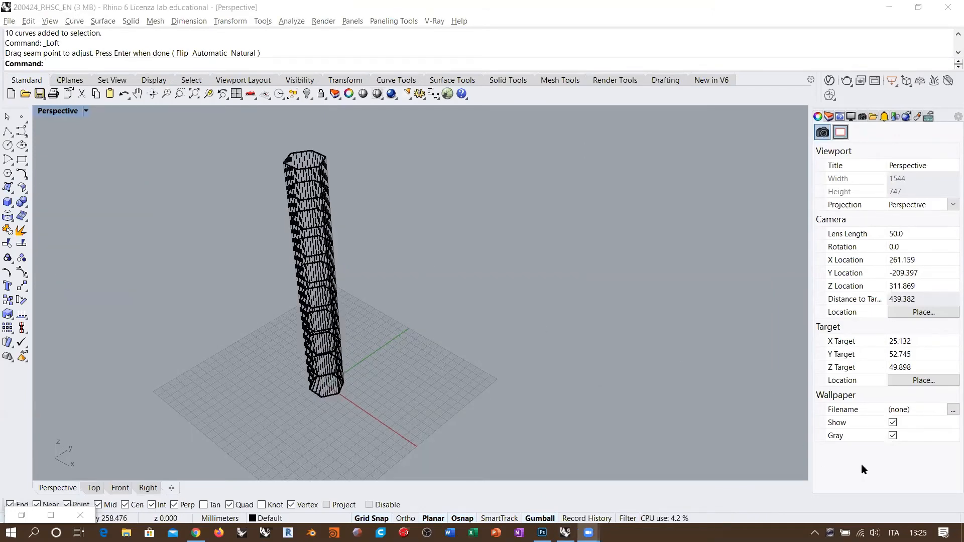
Step: Delete the lofted surface, keeping the hexagon curves
{"action": "right_click_drag", "start_coordinate": [401, 289], "coordinate": [421, 303], "text": "shift"}
{"action": "scroll", "coordinate": [374, 255], "scroll_direction": "up", "scroll_amount": 2}
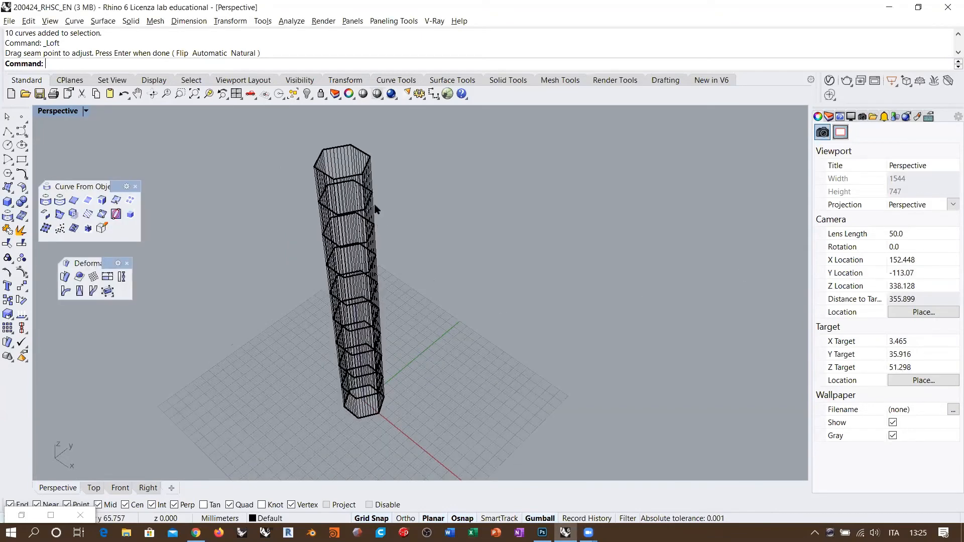
{"action": "left_click", "coordinate": [371, 158]}
{"action": "key", "text": "Delete"}
Step: Start a new Loft and pick the ten hexagons one by one from lowest to highest, each near the same corner
{"action": "right_click_drag", "start_coordinate": [313, 258], "coordinate": [291, 294]}
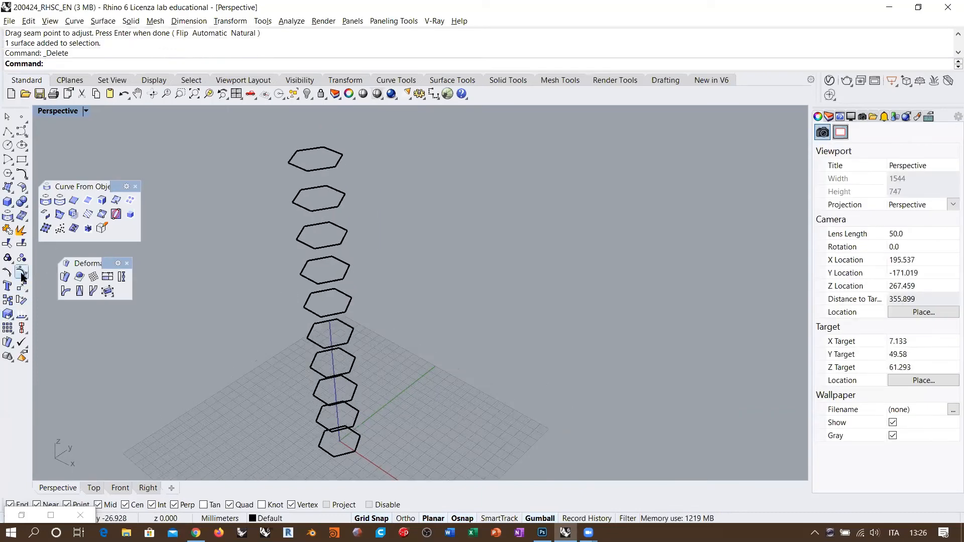
{"action": "left_click", "coordinate": [8, 188]}
{"action": "left_click", "coordinate": [65, 195]}
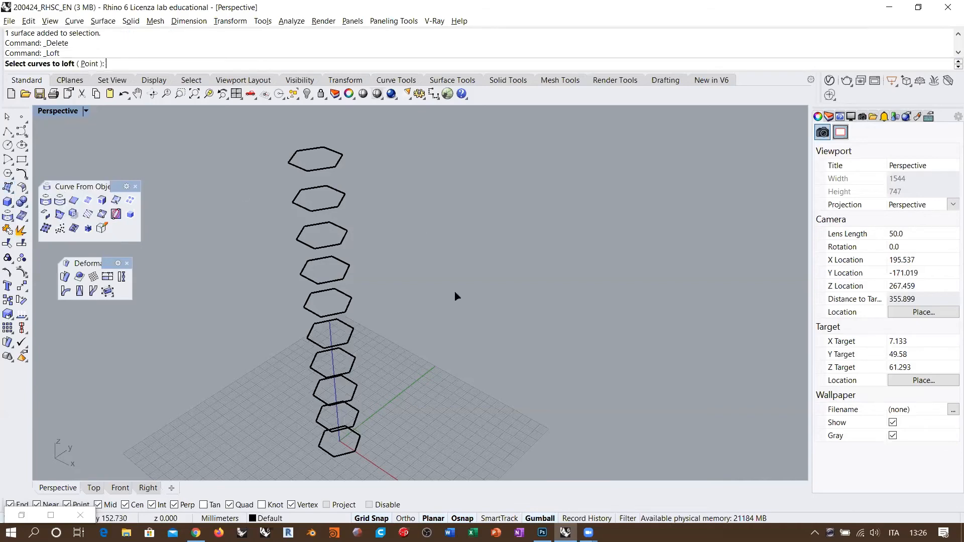
{"action": "left_click", "coordinate": [358, 442]}
{"action": "left_click", "coordinate": [359, 415]}
{"action": "left_click", "coordinate": [355, 380]}
{"action": "left_click", "coordinate": [354, 374]}
{"action": "left_click", "coordinate": [353, 337]}
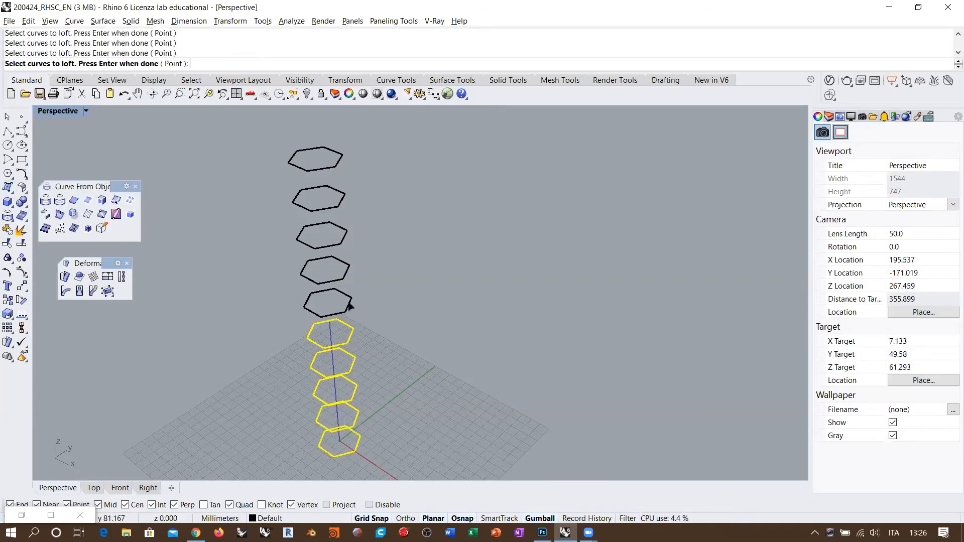
{"action": "left_click", "coordinate": [351, 304]}
{"action": "left_click", "coordinate": [350, 268]}
{"action": "left_click", "coordinate": [347, 231]}
{"action": "left_click", "coordinate": [345, 200]}
{"action": "left_click", "coordinate": [340, 162]}
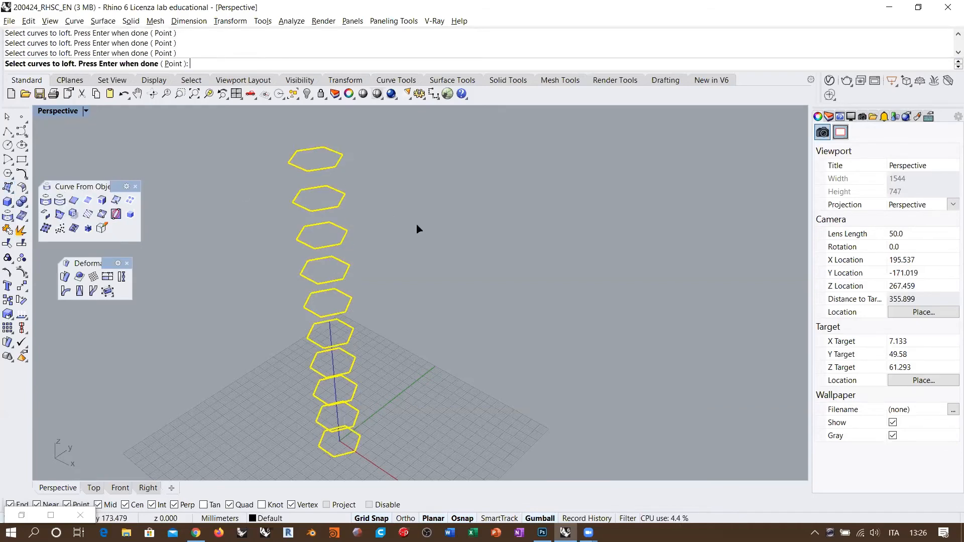
{"action": "key", "text": "Return"}
Step: Accept the ten picked hexagons and examine the seam points and direction arrows along the stack
{"action": "right_click_drag", "start_coordinate": [415, 286], "coordinate": [344, 167]}
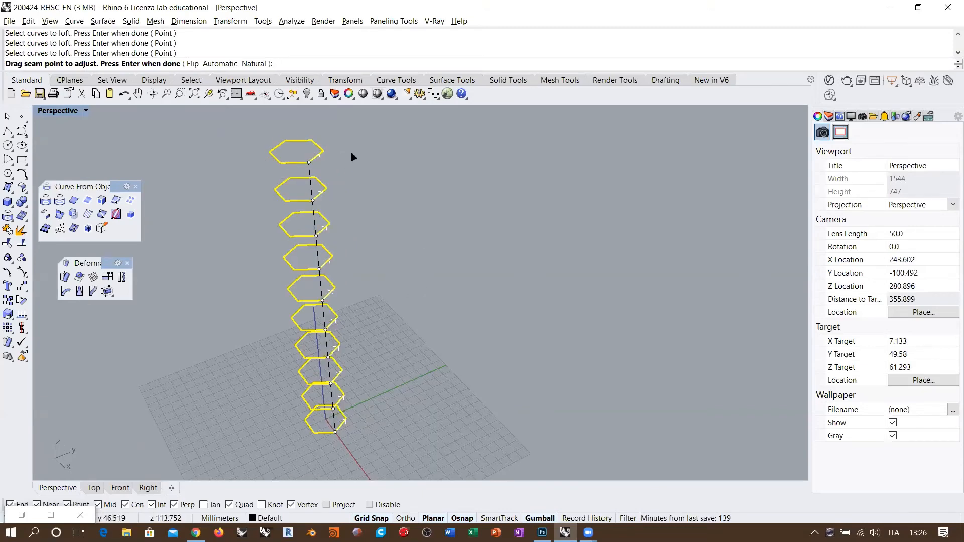
{"action": "scroll", "coordinate": [336, 430], "scroll_direction": "up", "scroll_amount": 3}
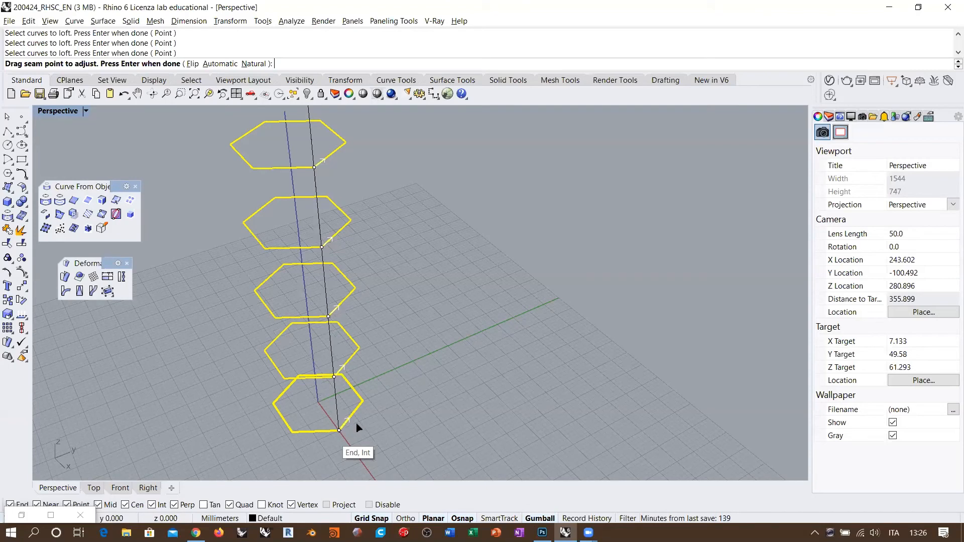
{"action": "scroll", "coordinate": [387, 438], "scroll_direction": "up", "scroll_amount": 5}
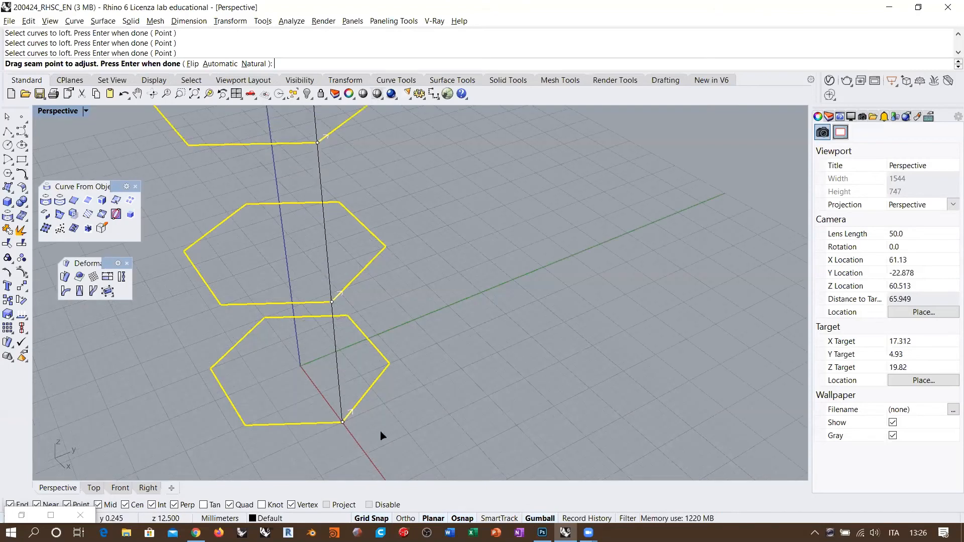
{"action": "scroll", "coordinate": [373, 453], "scroll_direction": "down", "scroll_amount": 1}
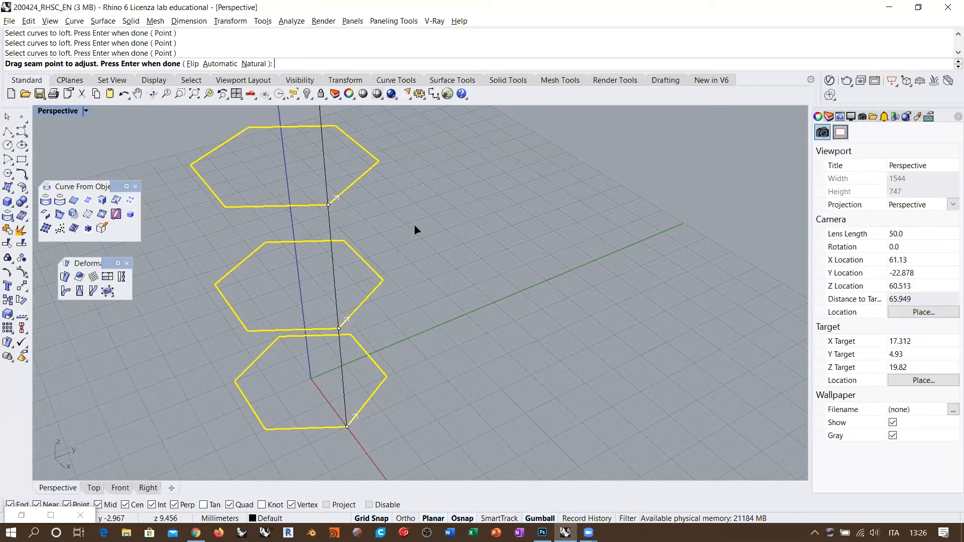
{"action": "scroll", "coordinate": [384, 185], "scroll_direction": "down", "scroll_amount": 4}
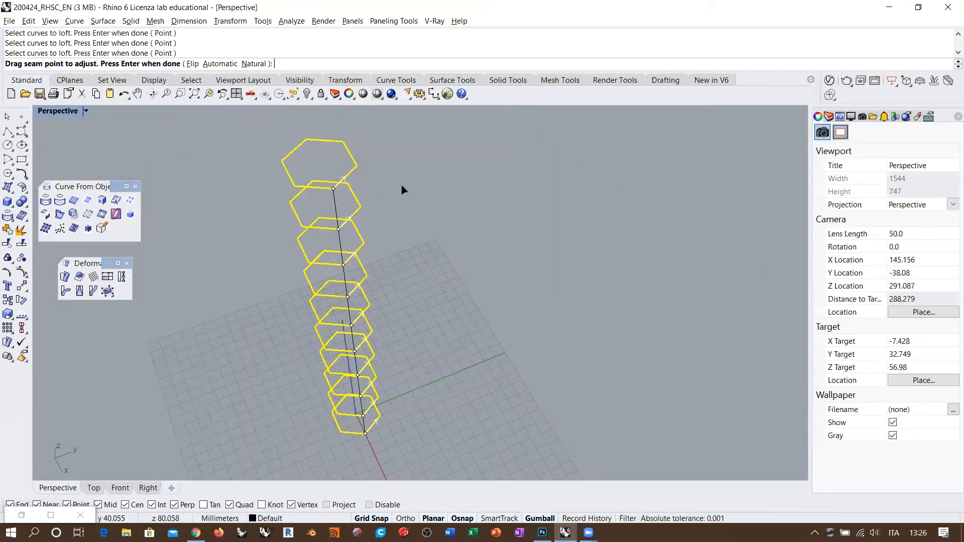
{"action": "right_click_drag", "start_coordinate": [444, 353], "coordinate": [357, 436]}
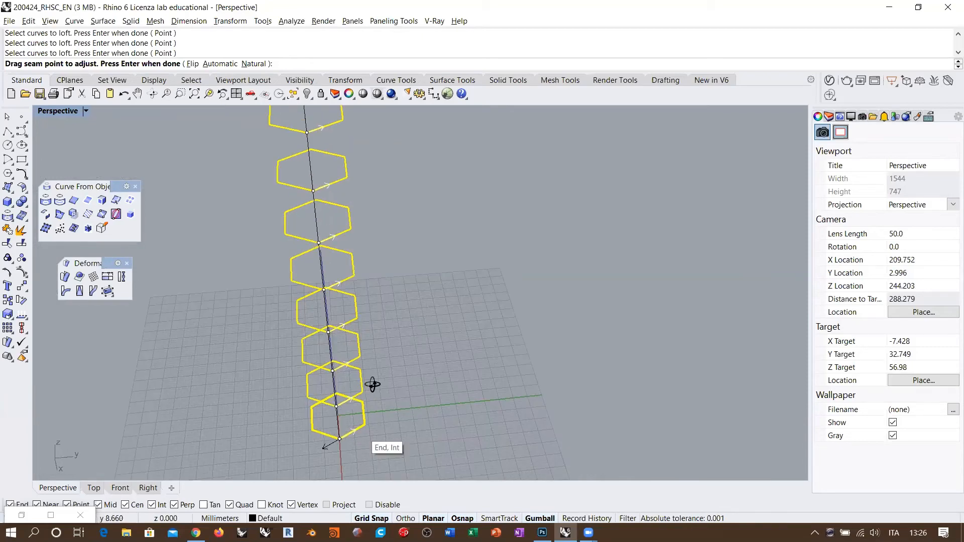
{"action": "scroll", "coordinate": [386, 384], "scroll_direction": "up", "scroll_amount": 3}
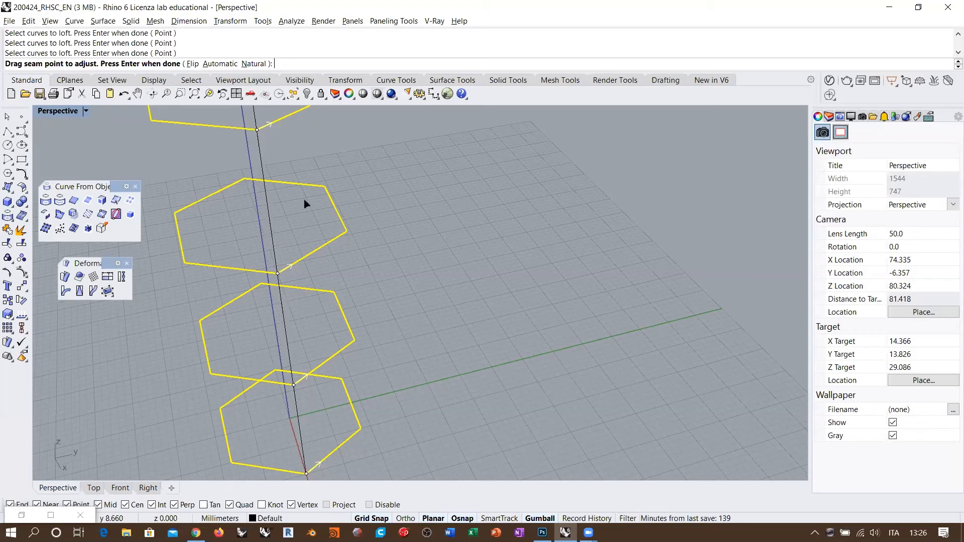
{"action": "scroll", "coordinate": [340, 415], "scroll_direction": "down", "scroll_amount": 4}
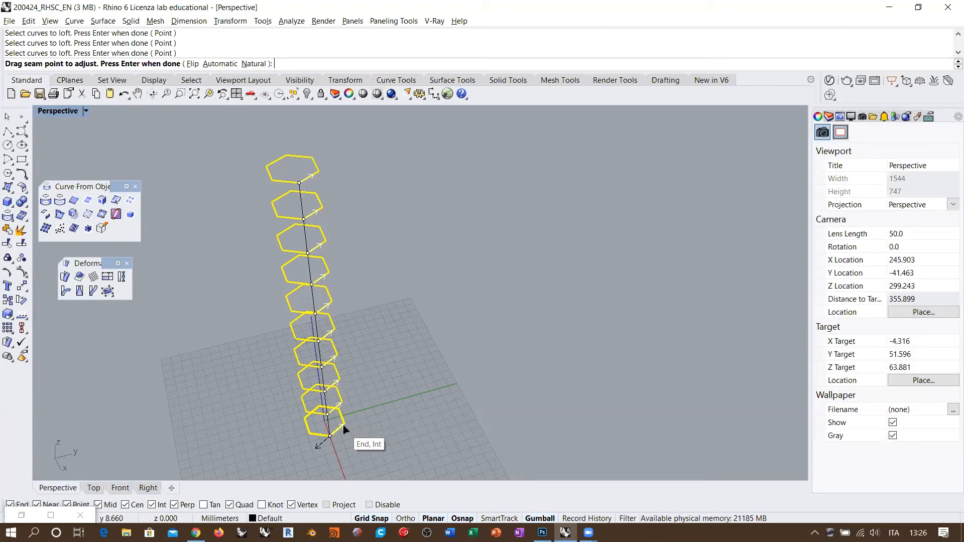
{"action": "scroll", "coordinate": [345, 430], "scroll_direction": "up", "scroll_amount": 1}
{"action": "scroll", "coordinate": [340, 373], "scroll_direction": "up", "scroll_amount": 4}
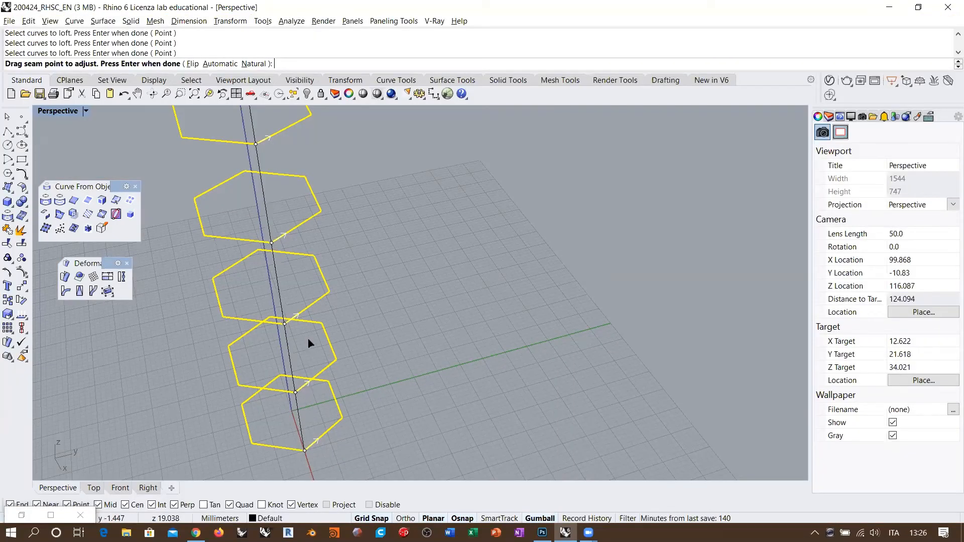
Step: Shift the loft seam points one corner further on each successive hexagon, from the second to the seventh
{"action": "left_click", "coordinate": [301, 390]}
{"action": "left_click_drag", "start_coordinate": [301, 391], "coordinate": [337, 366]}
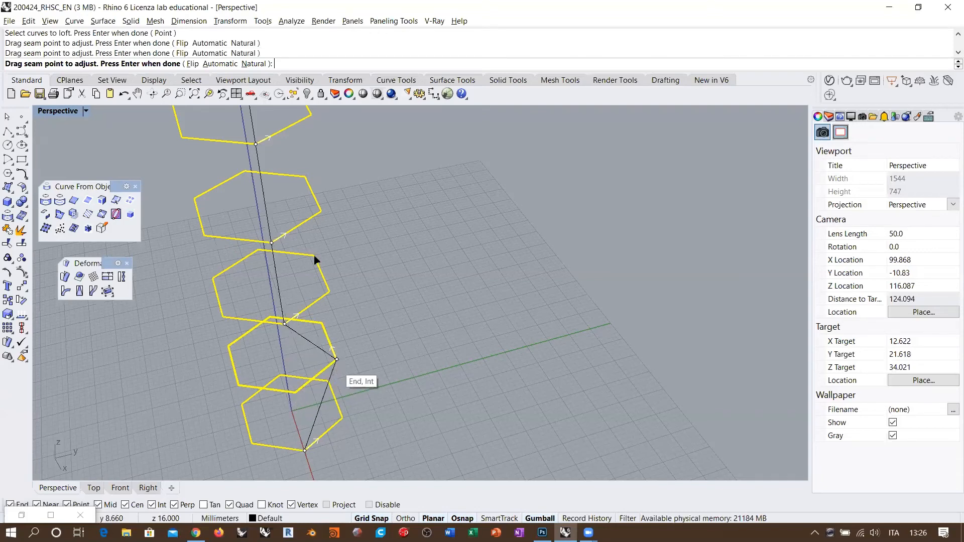
{"action": "right_click_drag", "start_coordinate": [315, 260], "coordinate": [338, 348]}
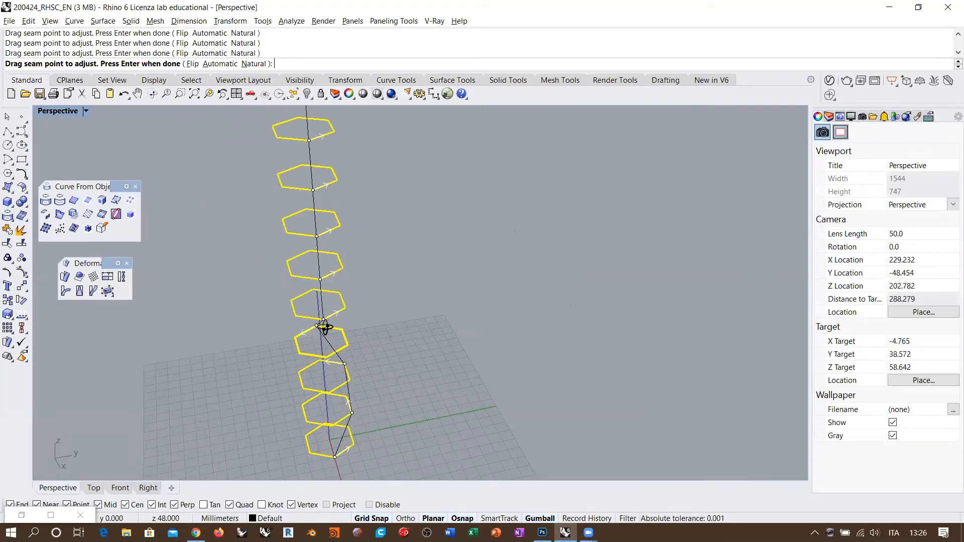
{"action": "left_click_drag", "start_coordinate": [325, 327], "coordinate": [316, 326]}
{"action": "right_click_drag", "start_coordinate": [359, 361], "coordinate": [308, 362]}
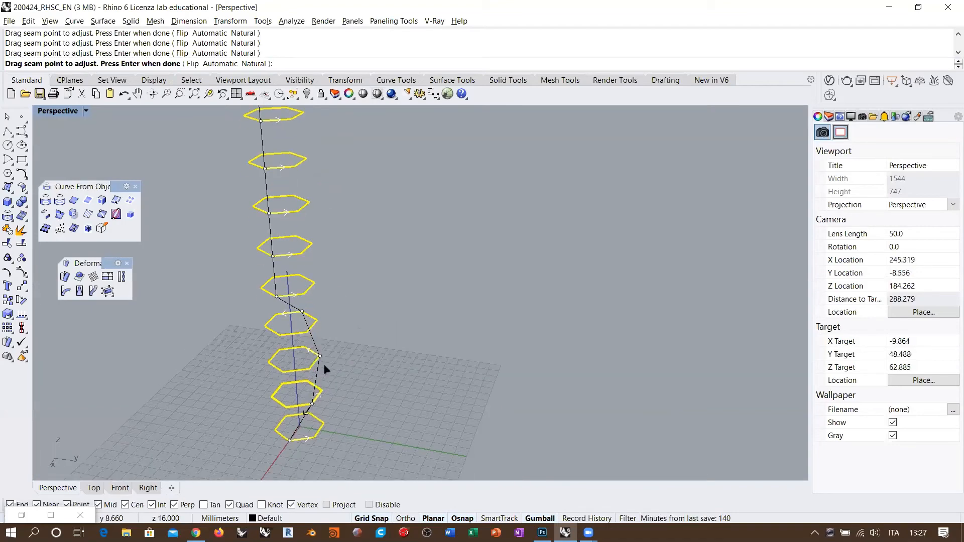
{"action": "right_click_drag", "start_coordinate": [277, 305], "coordinate": [278, 306]}
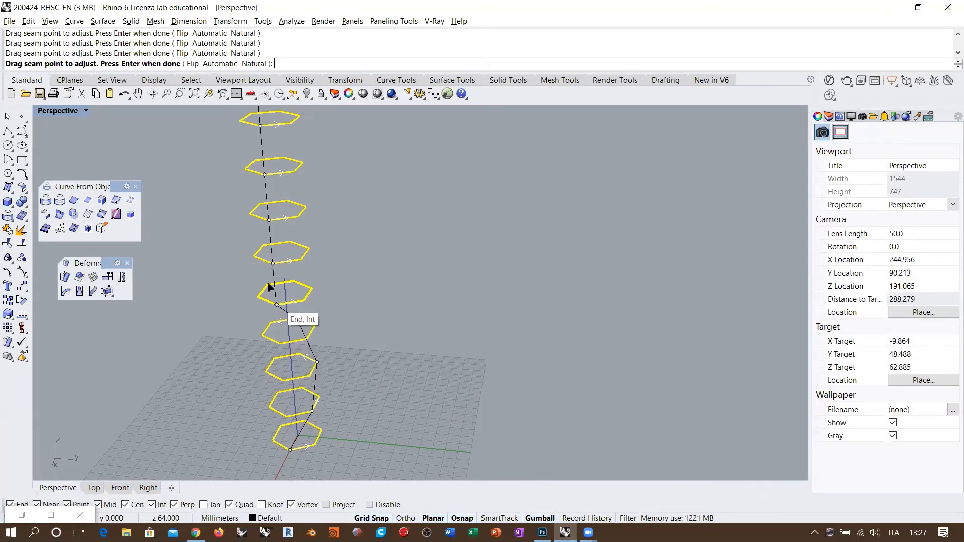
{"action": "right_click_drag", "start_coordinate": [257, 262], "coordinate": [398, 348]}
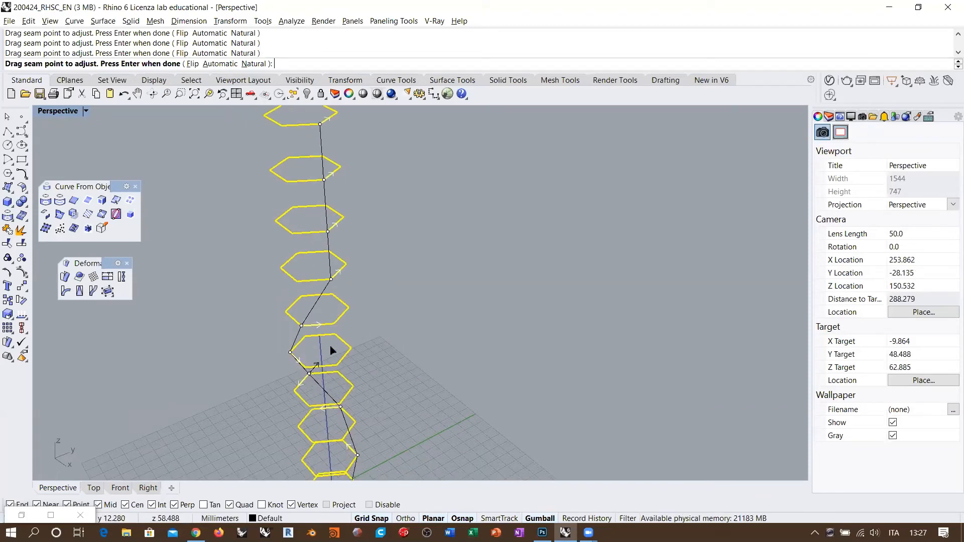
{"action": "right_click_drag", "start_coordinate": [331, 350], "coordinate": [333, 348]}
Step: Accept the seams and create the loft with Normal style and the Do not simplify option
{"action": "key", "text": "Return"}
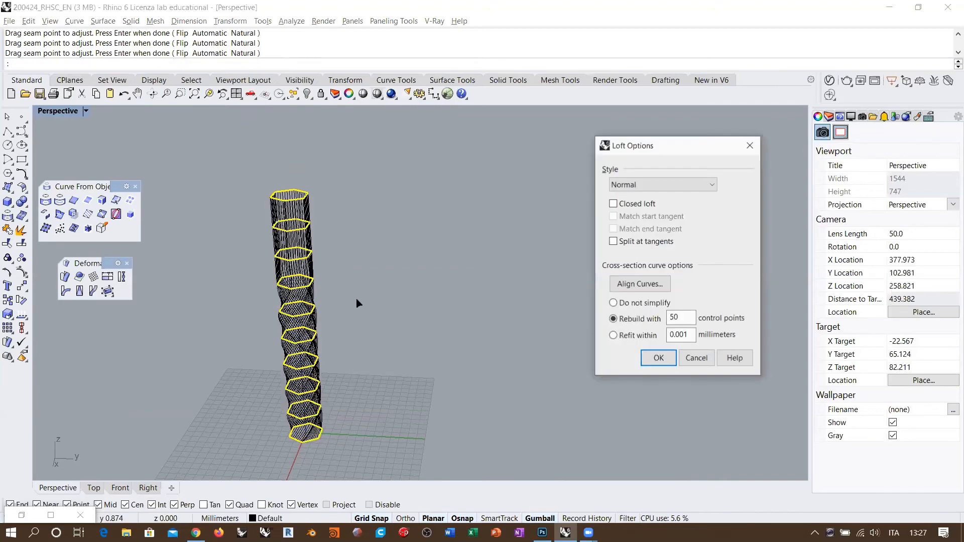
{"action": "left_click", "coordinate": [626, 305]}
{"action": "left_click", "coordinate": [655, 360]}
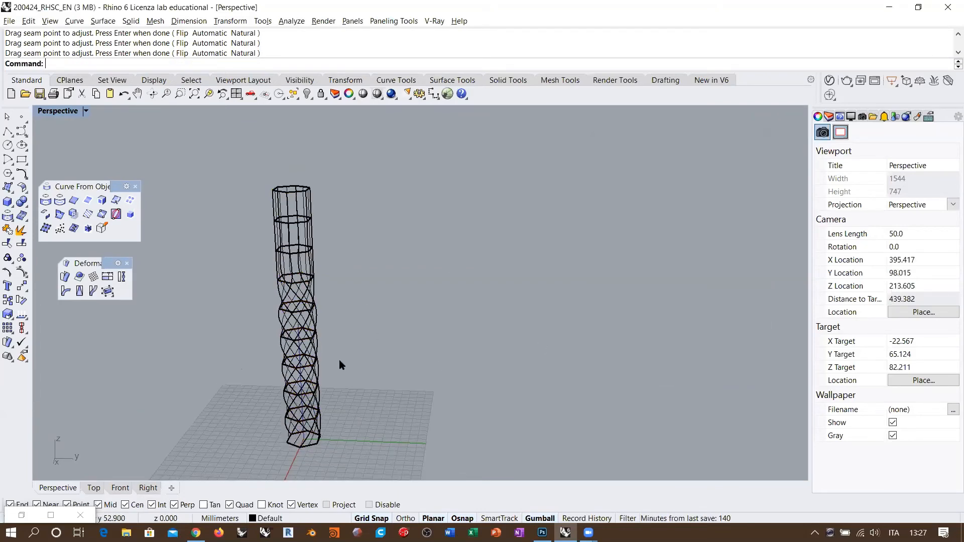
Step: Set the Perspective viewport to Shaded display to inspect the twisted loft
{"action": "right_click_drag", "start_coordinate": [340, 366], "coordinate": [221, 352], "text": "shift"}
{"action": "scroll", "coordinate": [316, 238], "scroll_direction": "up", "scroll_amount": 4}
{"action": "right_click_drag", "start_coordinate": [372, 192], "coordinate": [377, 235], "text": "shift"}
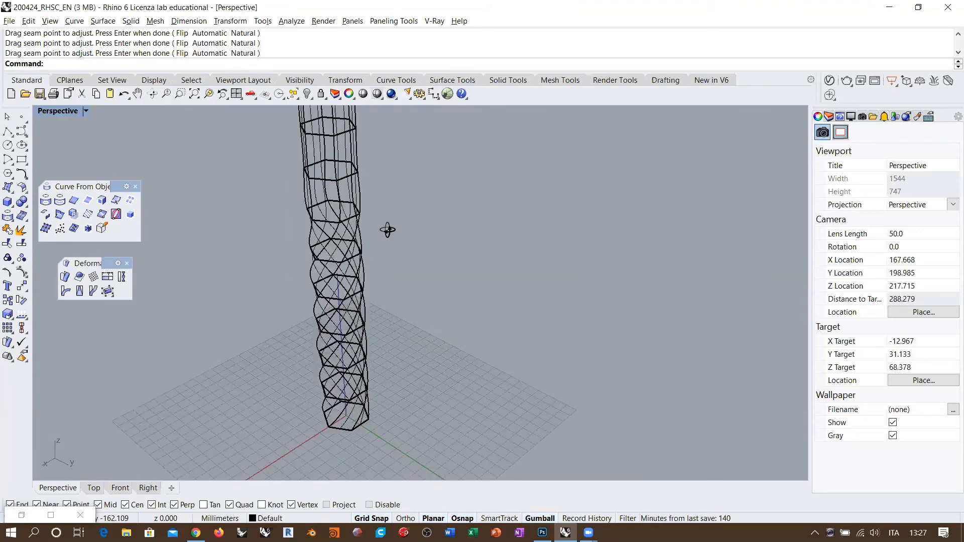
{"action": "right_click_drag", "start_coordinate": [416, 166], "coordinate": [432, 226]}
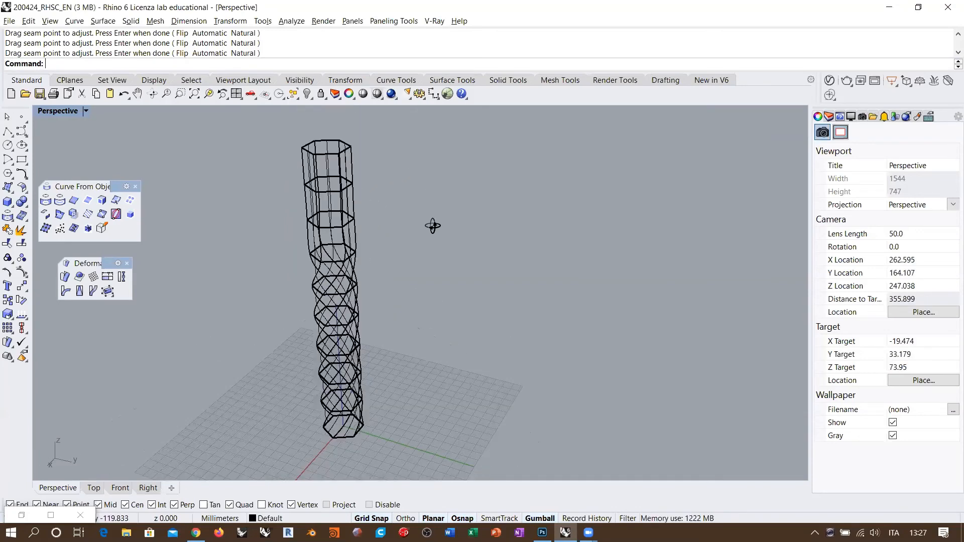
{"action": "left_click", "coordinate": [355, 251]}
{"action": "mouse_move", "coordinate": [425, 297]}
{"action": "right_mouse_down"}
{"action": "mouse_move", "coordinate": [433, 275]}
{"action": "mouse_move", "coordinate": [547, 262]}
{"action": "mouse_move", "coordinate": [625, 269]}
{"action": "mouse_move", "coordinate": [441, 337]}
{"action": "right_mouse_up"}
{"action": "key", "text": "Escape"}
{"action": "key", "text": "ctrl+alt+s"}
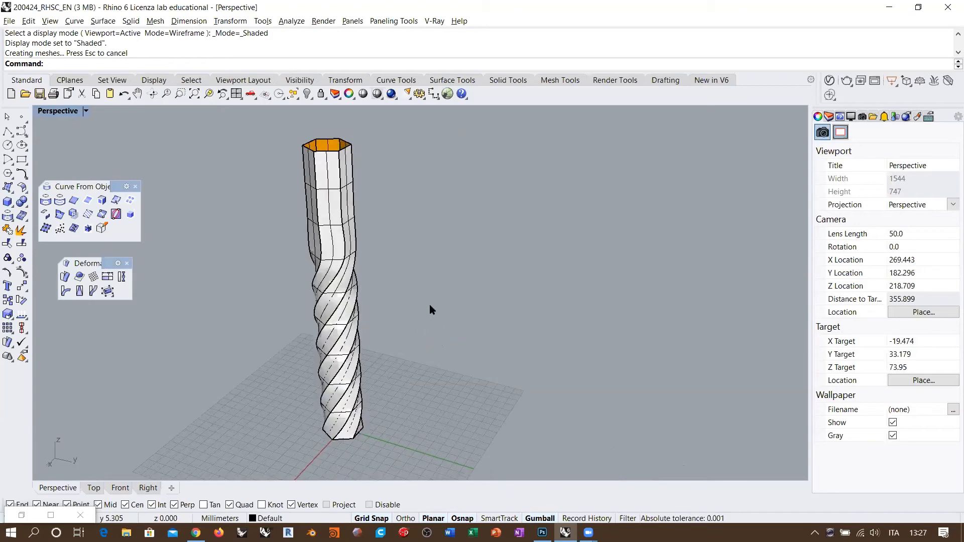
Step: Undo the twisted loft and start a new Loft with all ten hexagons selected together
{"action": "key", "text": "ctrl+z"}
{"action": "right_click_drag", "start_coordinate": [378, 362], "coordinate": [383, 305]}
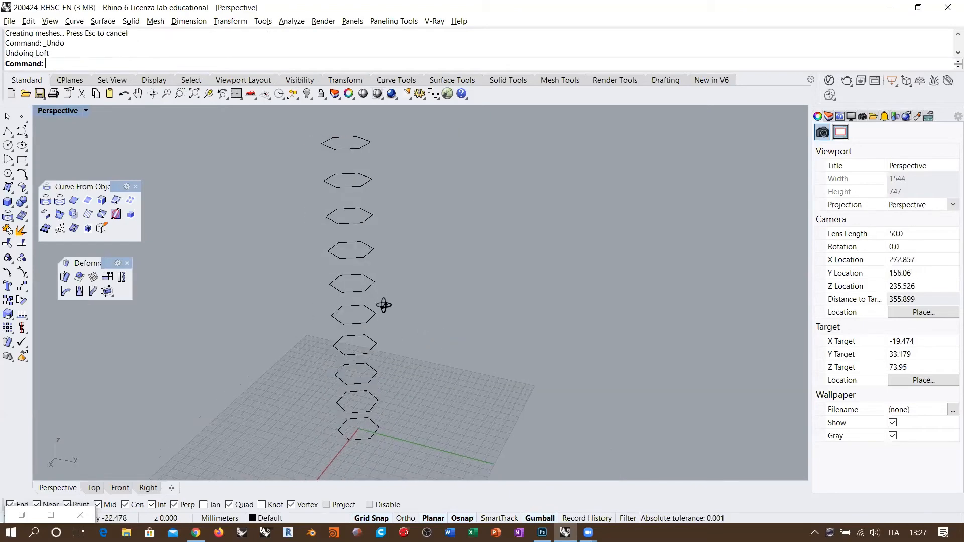
{"action": "left_click_drag", "start_coordinate": [198, 133], "coordinate": [413, 477]}
{"action": "right_click", "coordinate": [109, 47]}
{"action": "left_click", "coordinate": [135, 120]}
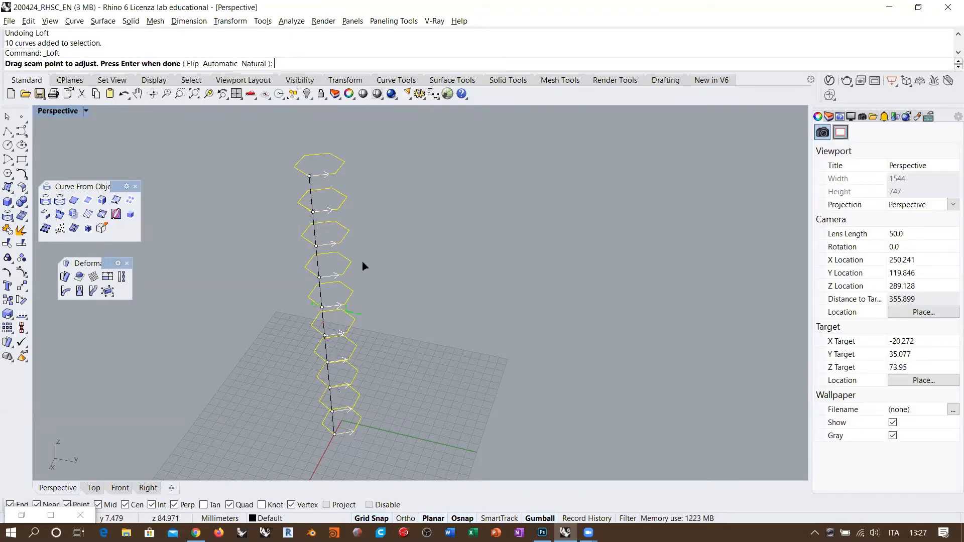
{"action": "scroll", "coordinate": [368, 445], "scroll_direction": "up", "scroll_amount": 3}
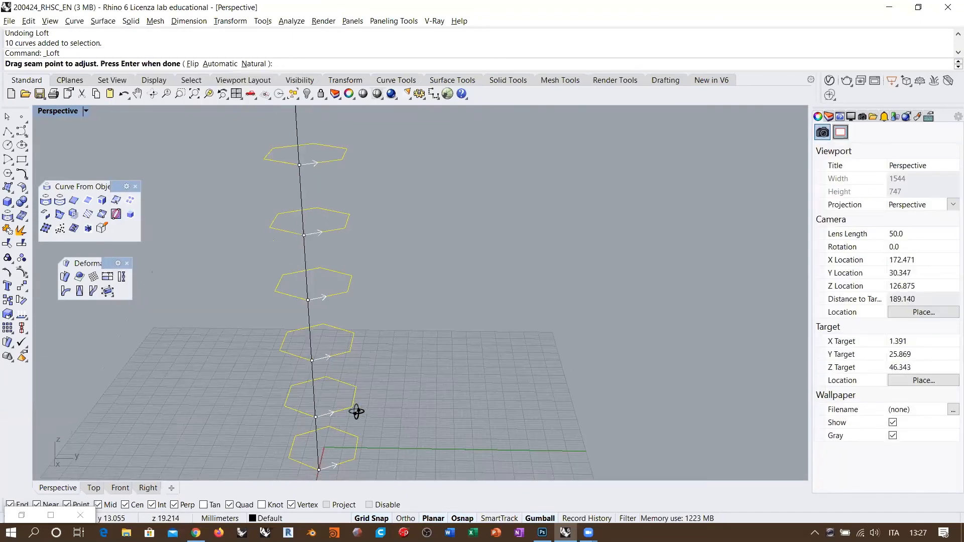
{"action": "scroll", "coordinate": [356, 410], "scroll_direction": "up", "scroll_amount": 3}
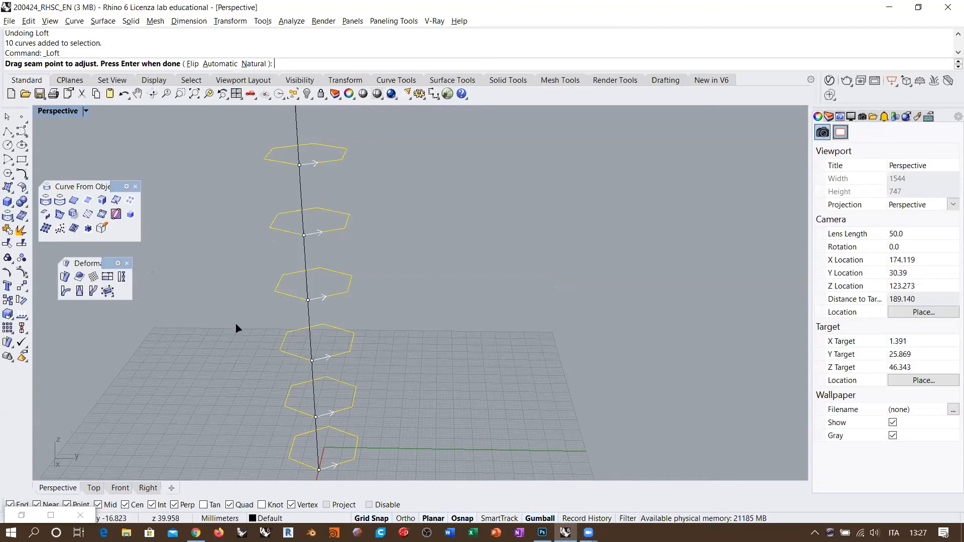
Step: Shift the seam points of the second, third, sixth and seventh hexagons to the adjacent corner
{"action": "left_click_drag", "start_coordinate": [316, 419], "coordinate": [353, 407]}
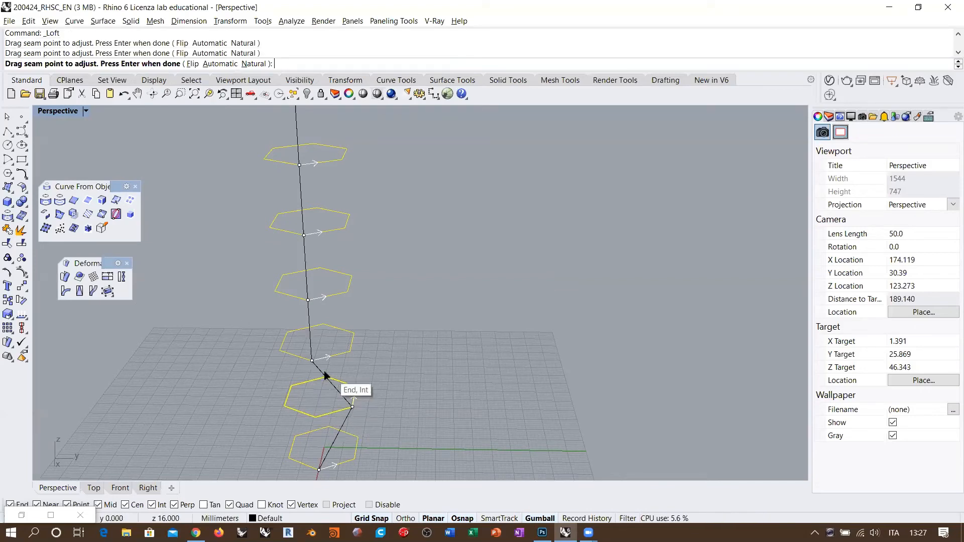
{"action": "left_click", "coordinate": [312, 361]}
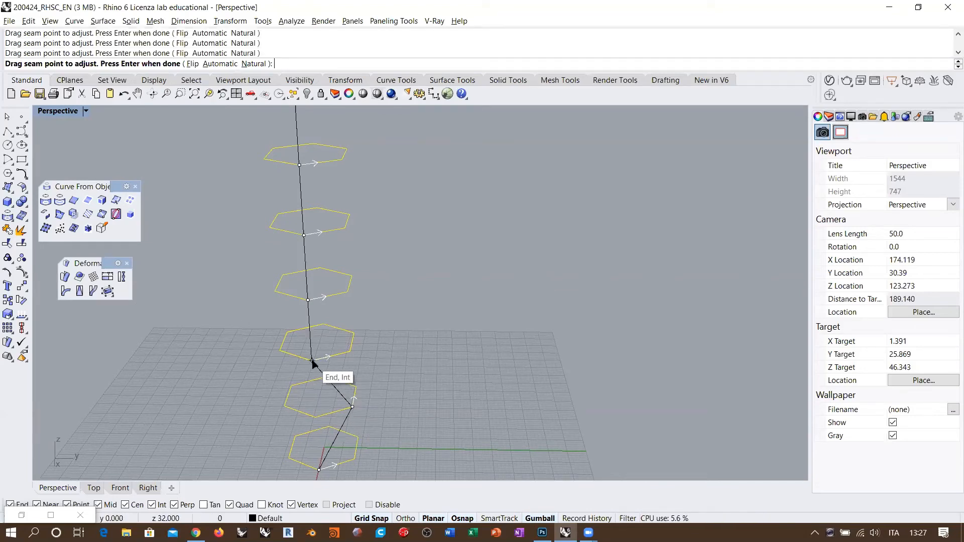
{"action": "left_click_drag", "start_coordinate": [312, 361], "coordinate": [350, 351]}
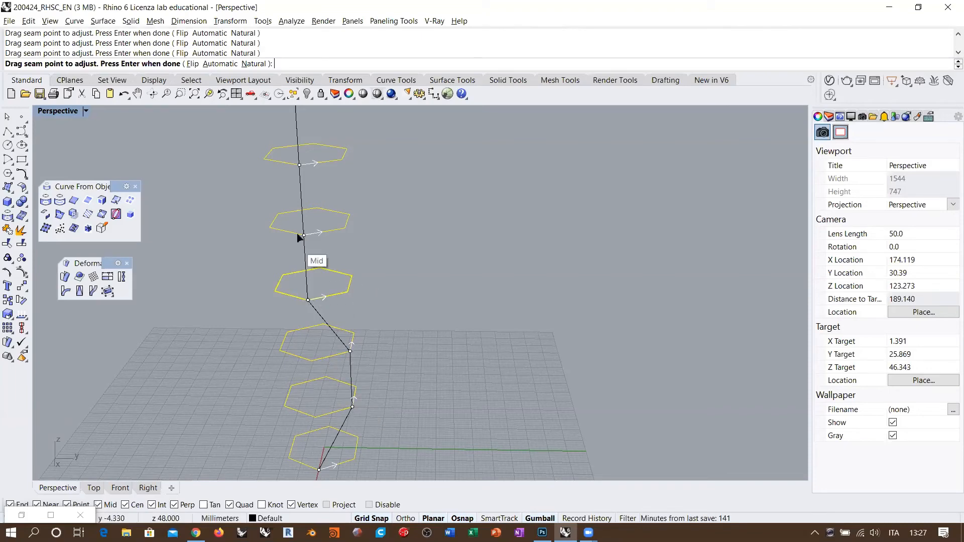
{"action": "right_click_drag", "start_coordinate": [307, 239], "coordinate": [320, 345], "text": "shift"}
{"action": "left_click_drag", "start_coordinate": [305, 307], "coordinate": [347, 299]}
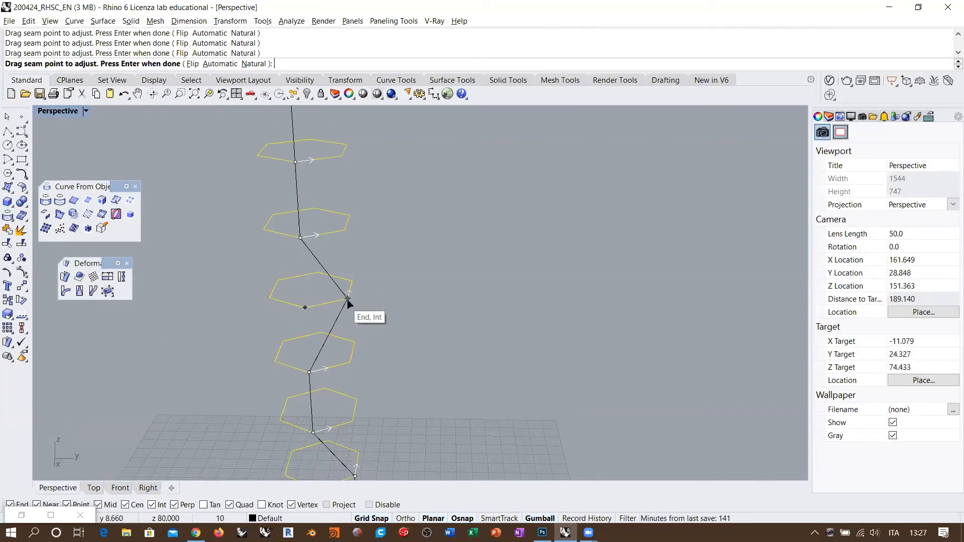
{"action": "left_click_drag", "start_coordinate": [321, 235], "coordinate": [344, 232]}
{"action": "right_click_drag", "start_coordinate": [332, 222], "coordinate": [315, 285], "text": "shift"}
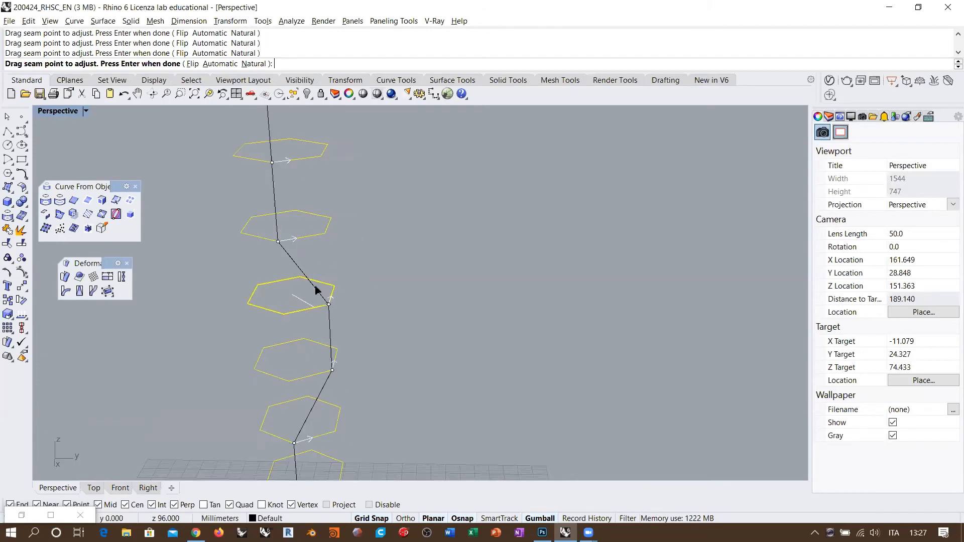
Step: Accept the adjusted seams and create the loft with the current loft options
{"action": "scroll", "coordinate": [333, 209], "scroll_direction": "down", "scroll_amount": 4}
{"action": "right_click_drag", "start_coordinate": [332, 213], "coordinate": [355, 273]}
{"action": "key", "text": "Return"}
{"action": "key", "text": "Return"}
{"action": "right_click_drag", "start_coordinate": [372, 308], "coordinate": [416, 291]}
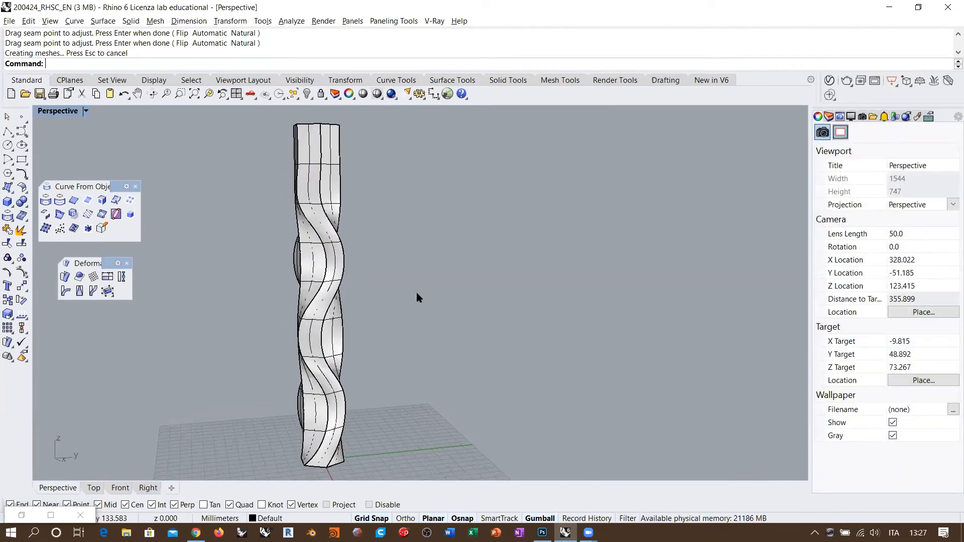
Step: Examine the alternately twisted column from several sides, and undo its loft
{"action": "right_click_drag", "start_coordinate": [323, 323], "coordinate": [261, 316], "text": "shift"}
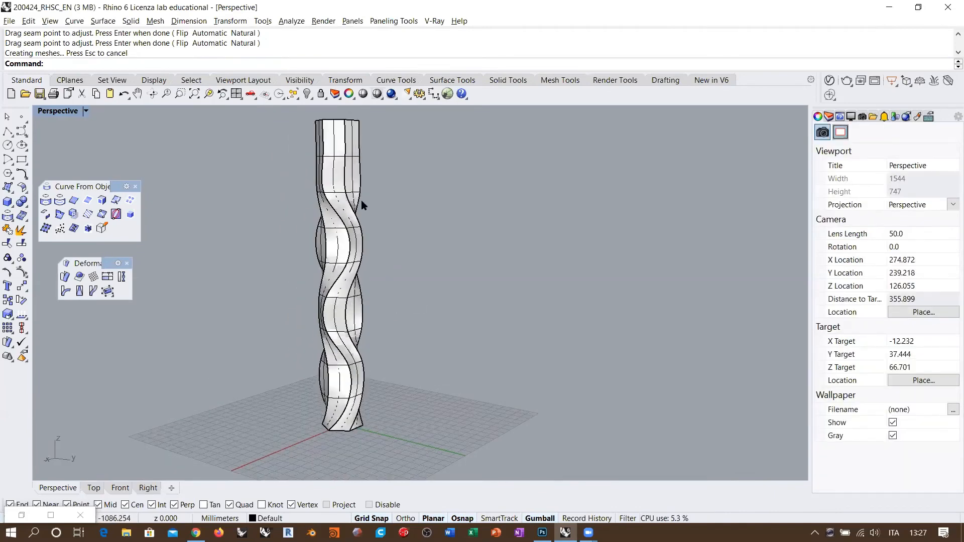
{"action": "right_click_drag", "start_coordinate": [374, 277], "coordinate": [297, 275]}
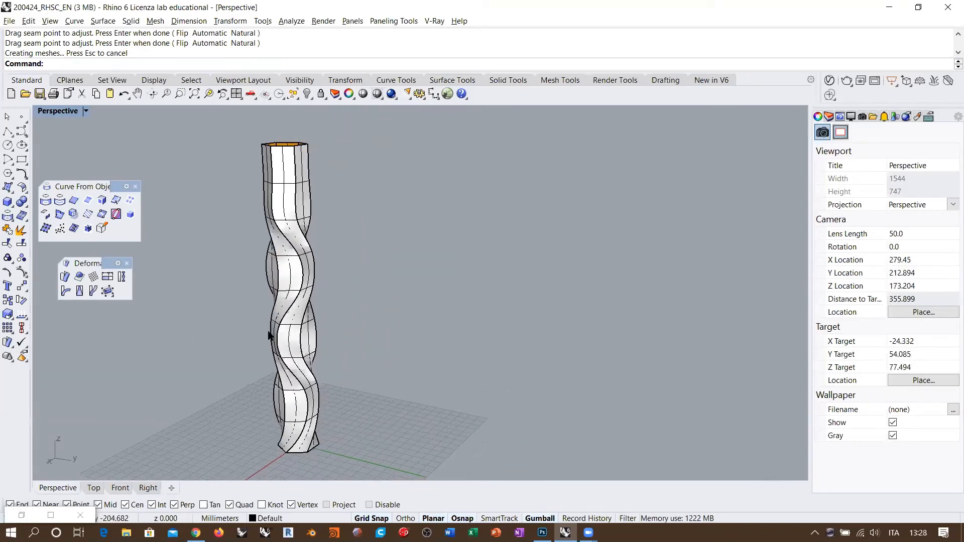
{"action": "right_click_drag", "start_coordinate": [319, 297], "coordinate": [298, 344]}
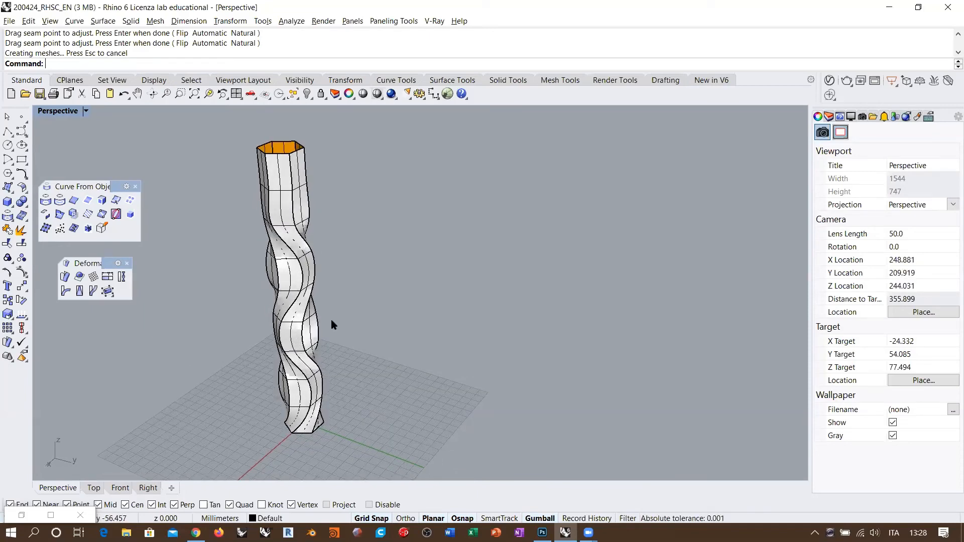
{"action": "right_click_drag", "start_coordinate": [335, 306], "coordinate": [319, 350]}
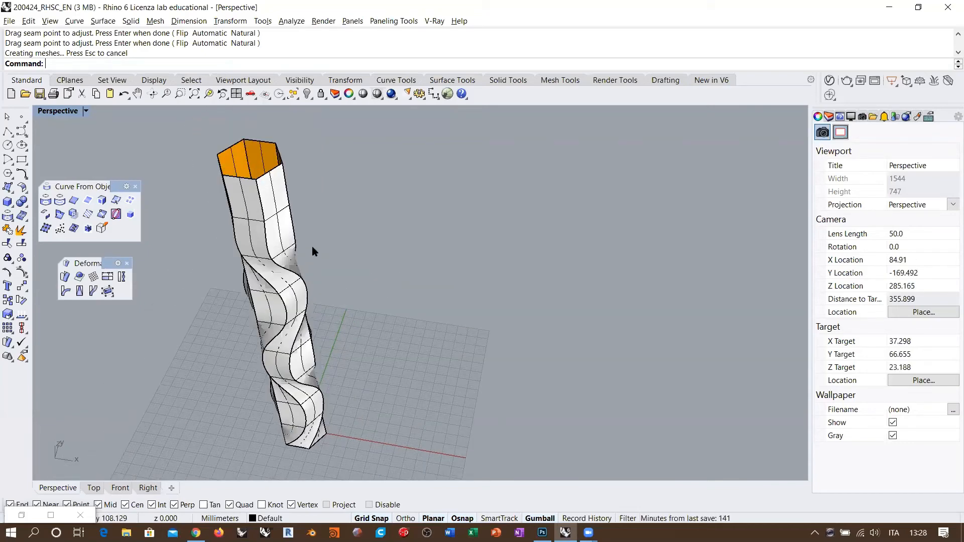
{"action": "key", "text": "ctrl+z"}
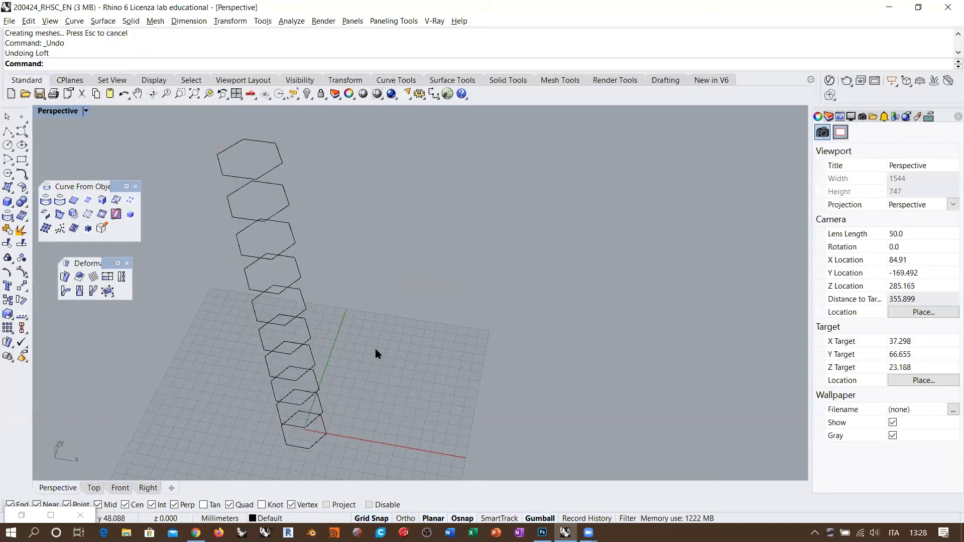
{"action": "right_click_drag", "start_coordinate": [352, 360], "coordinate": [341, 341]}
{"action": "scroll", "coordinate": [336, 353], "scroll_direction": "down", "scroll_amount": 6}
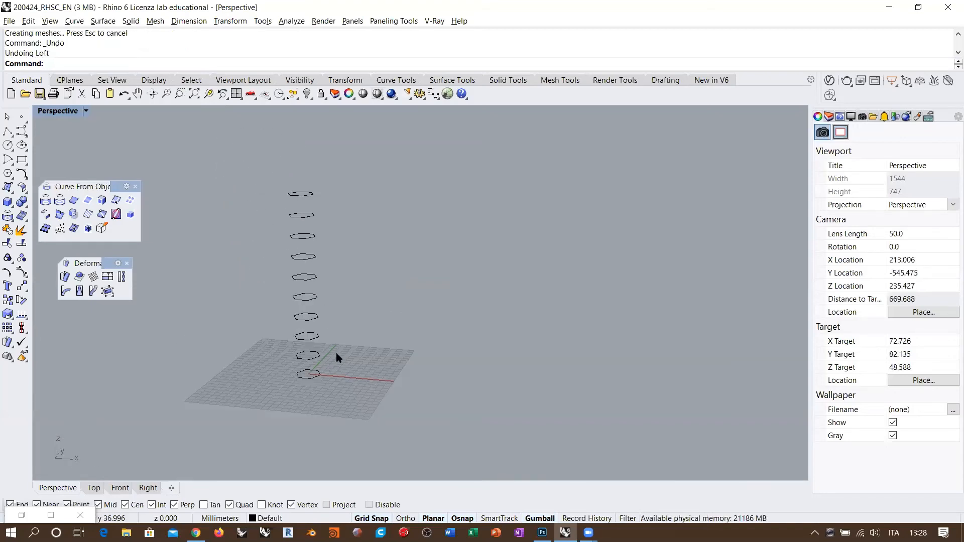
Step: Delete the nine upper hexagons, keeping only the base hexagon on the construction plane
{"action": "left_click_drag", "start_coordinate": [341, 359], "coordinate": [249, 189]}
{"action": "key", "text": "Delete"}
{"action": "right_click_drag", "start_coordinate": [295, 291], "coordinate": [298, 351]}
{"action": "scroll", "coordinate": [330, 381], "scroll_direction": "up", "scroll_amount": 6}
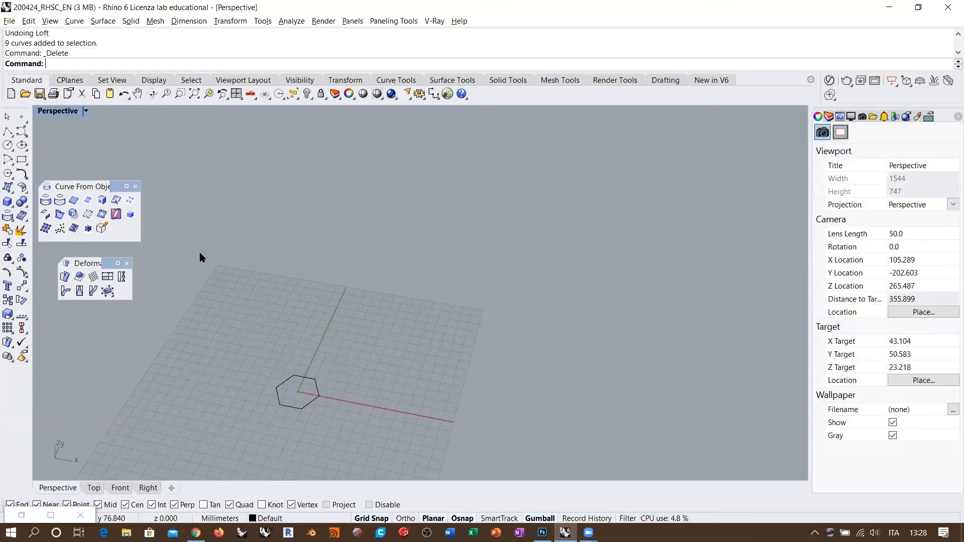
Step: Extrude the base hexagon vertically by 119 mm as an open surface without caps
{"action": "left_click", "coordinate": [9, 188]}
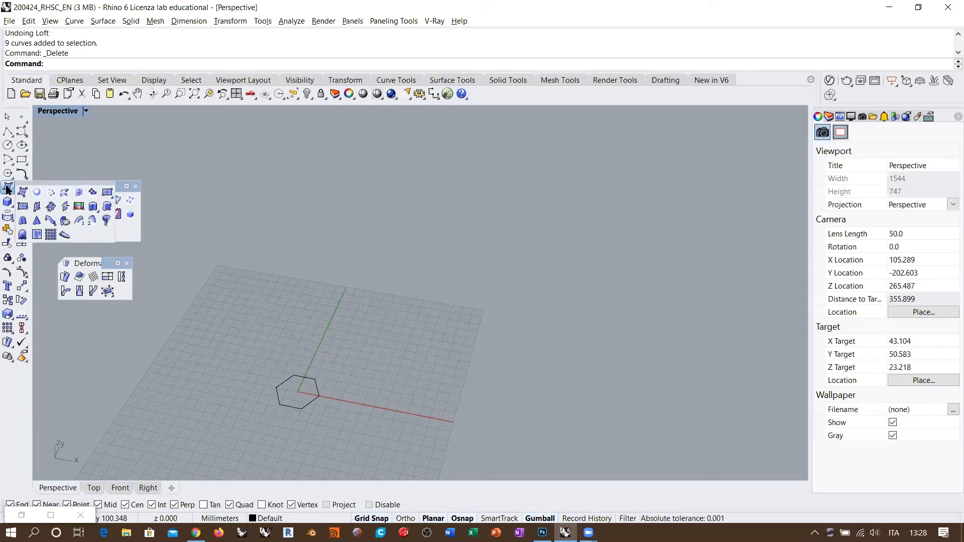
{"action": "left_click", "coordinate": [94, 208]}
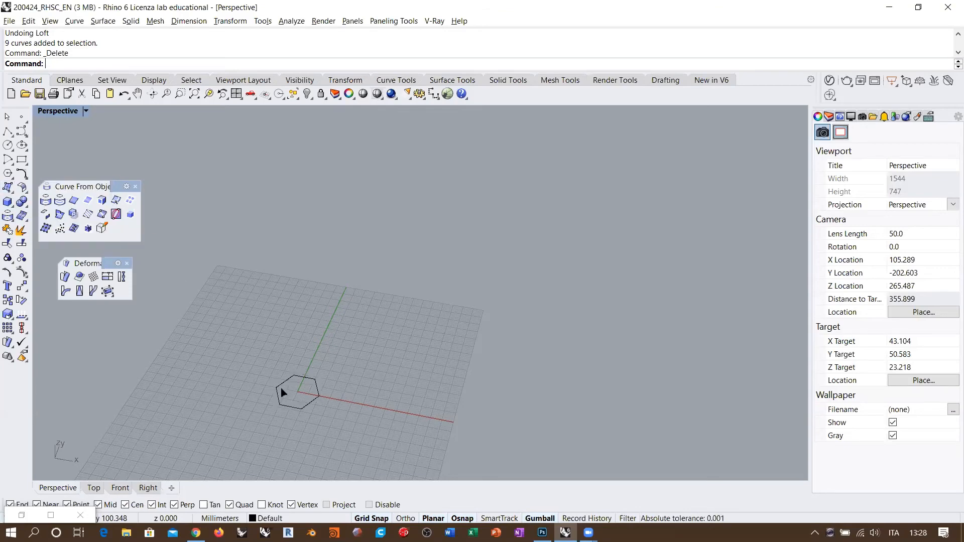
{"action": "left_click", "coordinate": [315, 394]}
{"action": "right_click", "coordinate": [321, 320]}
{"action": "left_click", "coordinate": [280, 152]}
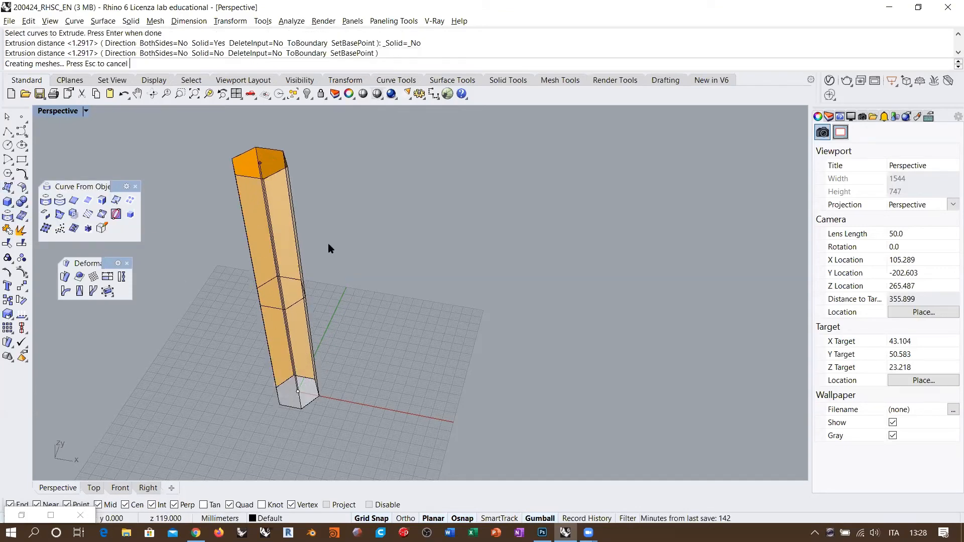
{"action": "right_click_drag", "start_coordinate": [362, 323], "coordinate": [352, 272]}
{"action": "right_click_drag", "start_coordinate": [278, 209], "coordinate": [263, 251], "text": "shift"}
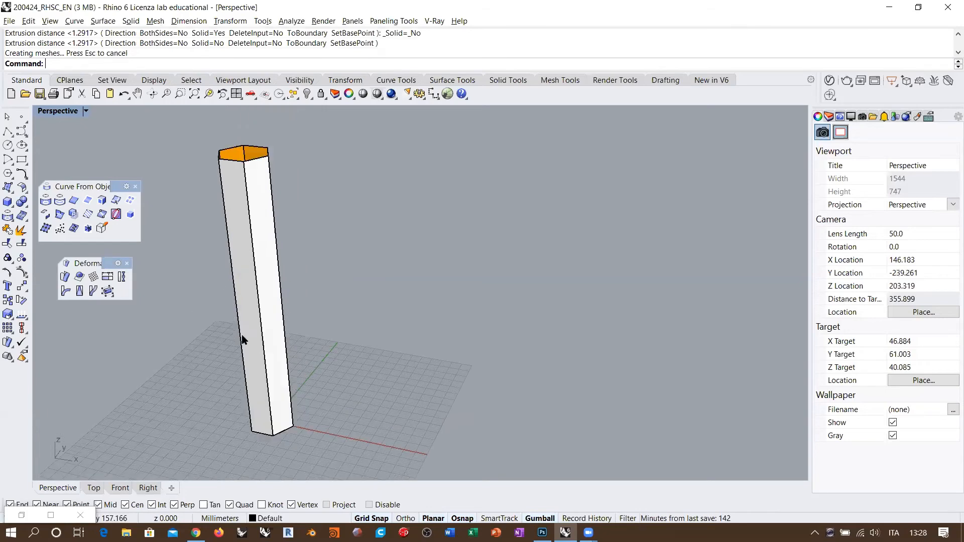
{"action": "right_click_drag", "start_coordinate": [299, 299], "coordinate": [325, 299]}
{"action": "right_click_drag", "start_coordinate": [270, 271], "coordinate": [246, 286]}
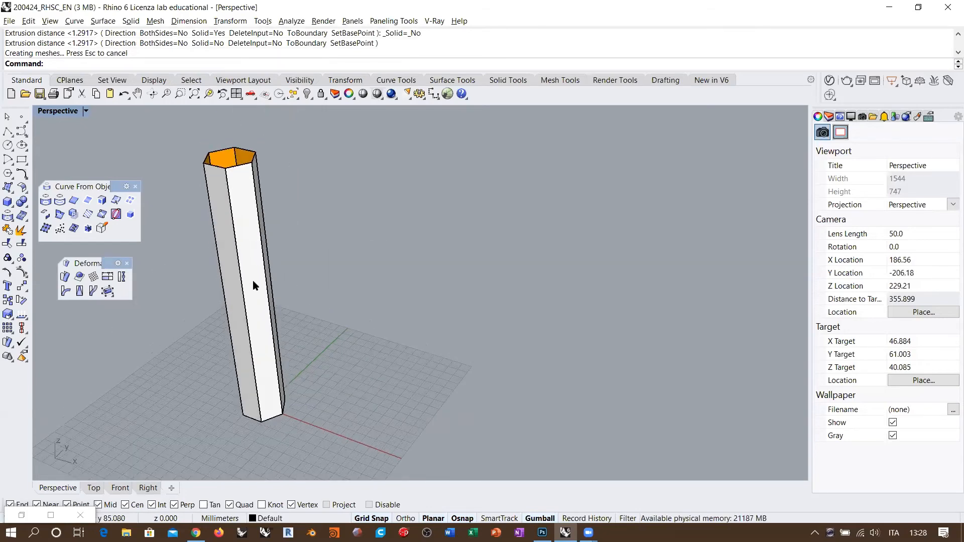
Step: Explode the hexagonal extrusion into separate surfaces and join them into one polysurface
{"action": "left_click", "coordinate": [232, 231]}
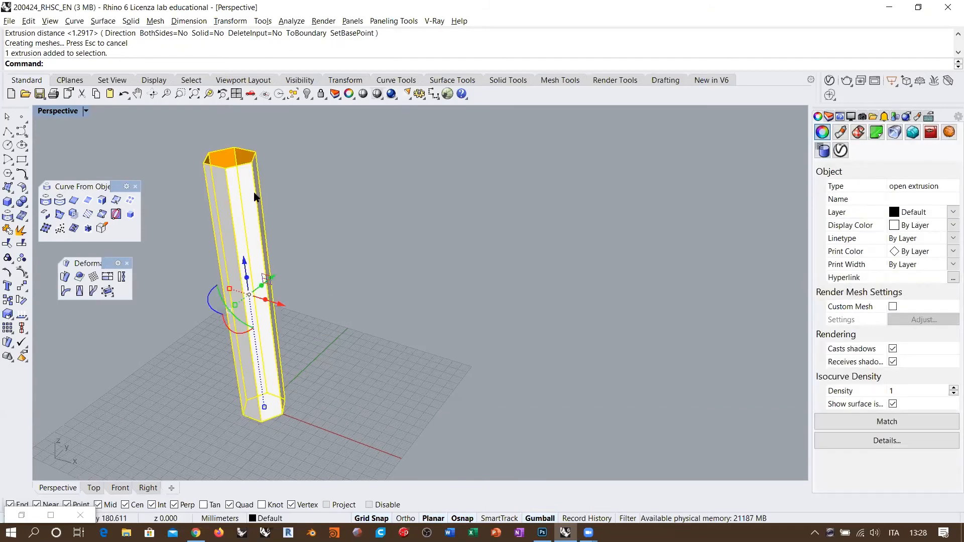
{"action": "right_click_drag", "start_coordinate": [252, 204], "coordinate": [236, 167]}
{"action": "right_click_drag", "start_coordinate": [264, 223], "coordinate": [273, 208]}
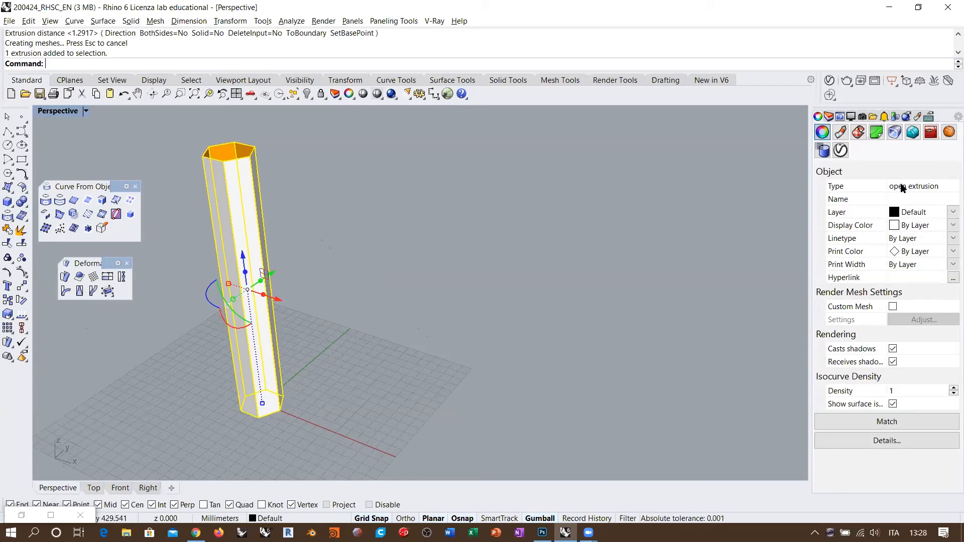
{"action": "left_click", "coordinate": [21, 231]}
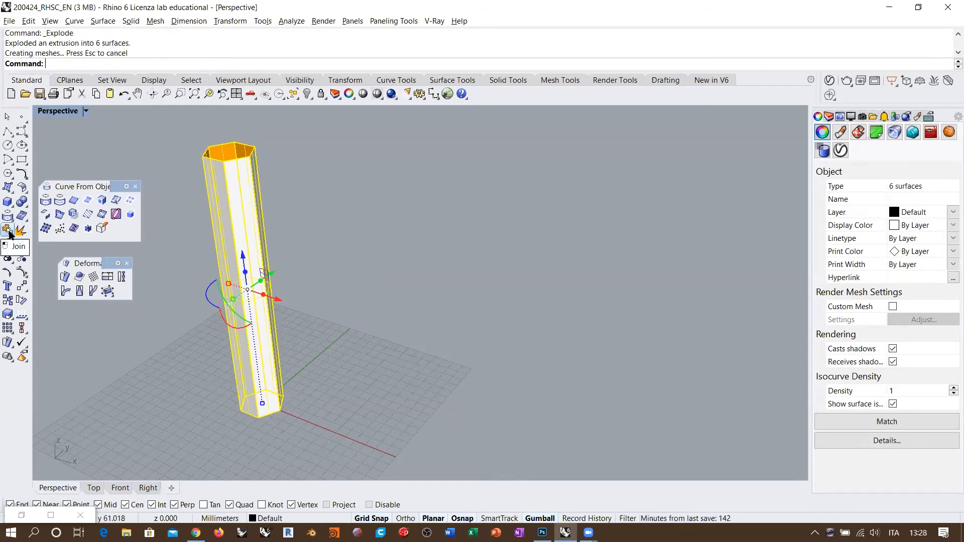
{"action": "left_click", "coordinate": [7, 230]}
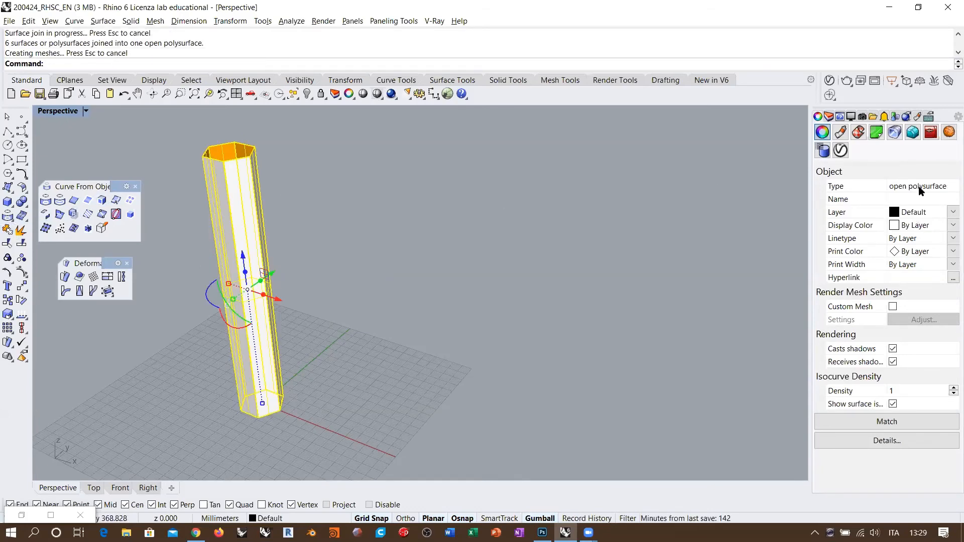
{"action": "right_click_drag", "start_coordinate": [458, 303], "coordinate": [465, 305]}
{"action": "right_click_drag", "start_coordinate": [390, 284], "coordinate": [195, 293]}
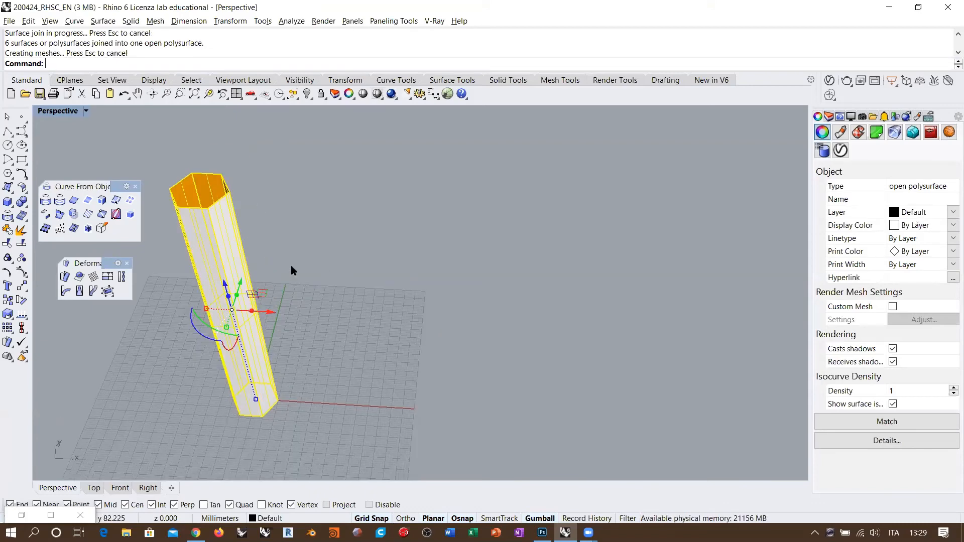
Step: Undo the join and the explode of the hexagonal column, and redo both operations
{"action": "key", "text": "ctrl+z"}
{"action": "key", "text": "ctrl+z"}
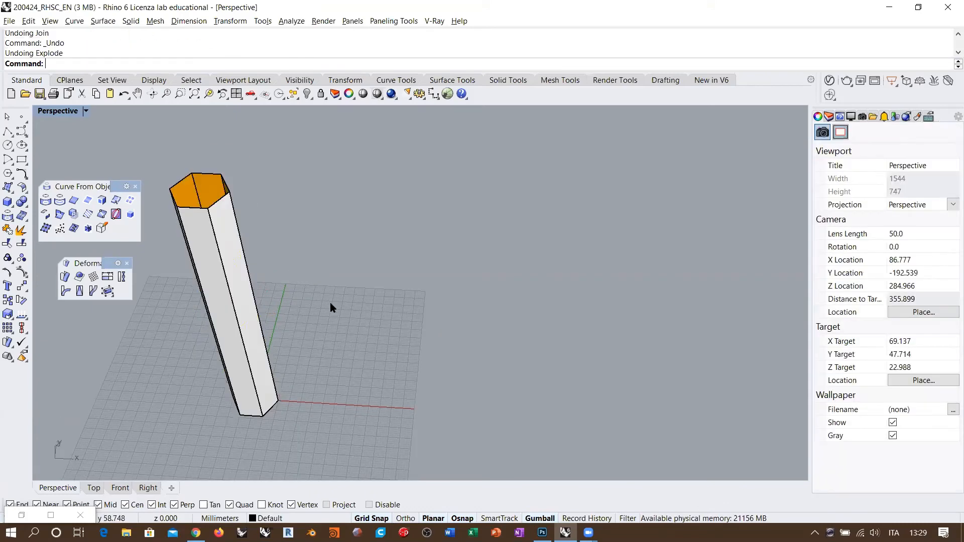
{"action": "key", "text": "ctrl+y"}
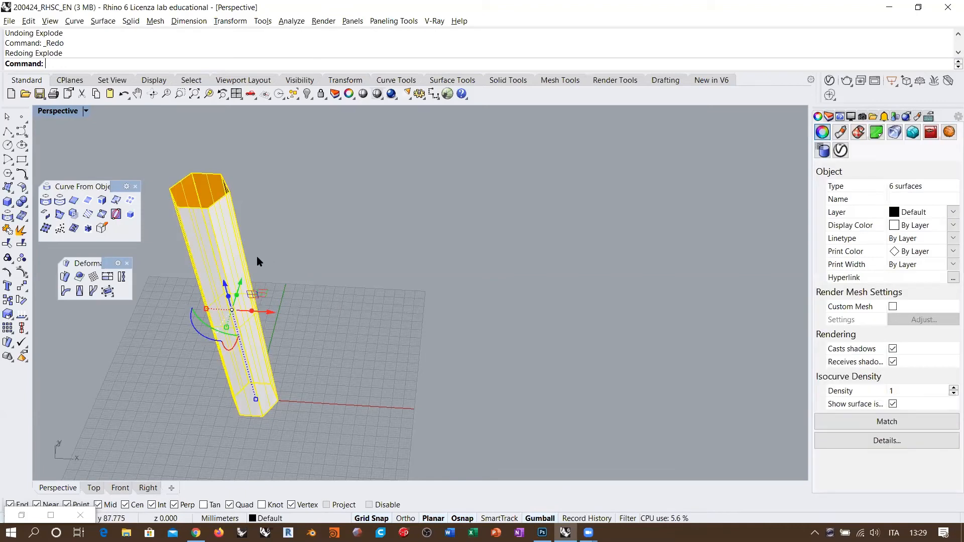
{"action": "key", "text": "ctrl+y"}
{"action": "key", "text": "ctrl+y"}
{"action": "right_click_drag", "start_coordinate": [299, 265], "coordinate": [296, 300]}
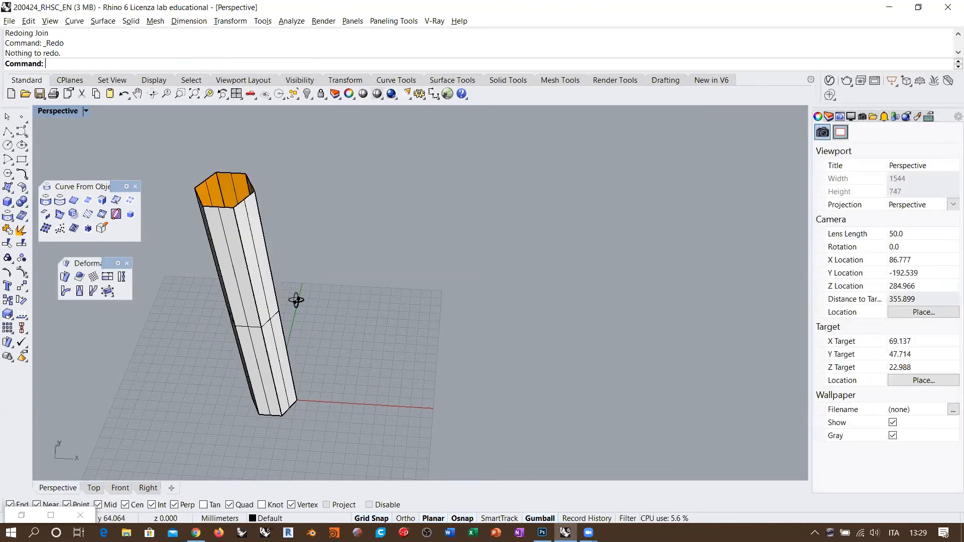
{"action": "right_click_drag", "start_coordinate": [309, 263], "coordinate": [309, 246]}
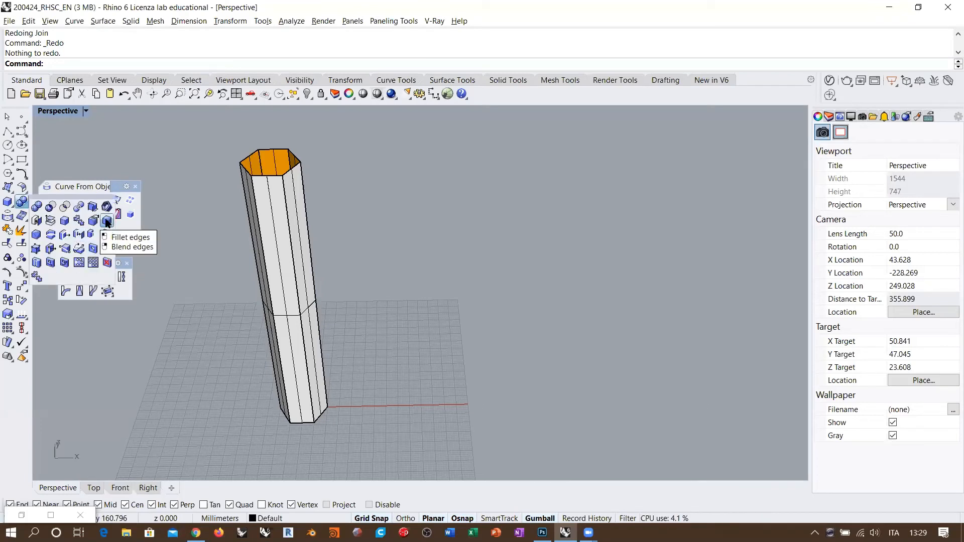
Step: Fillet one front vertical edge of the hexagonal column with a radius of 1 and check the rounded edge
{"action": "left_click", "coordinate": [112, 221]}
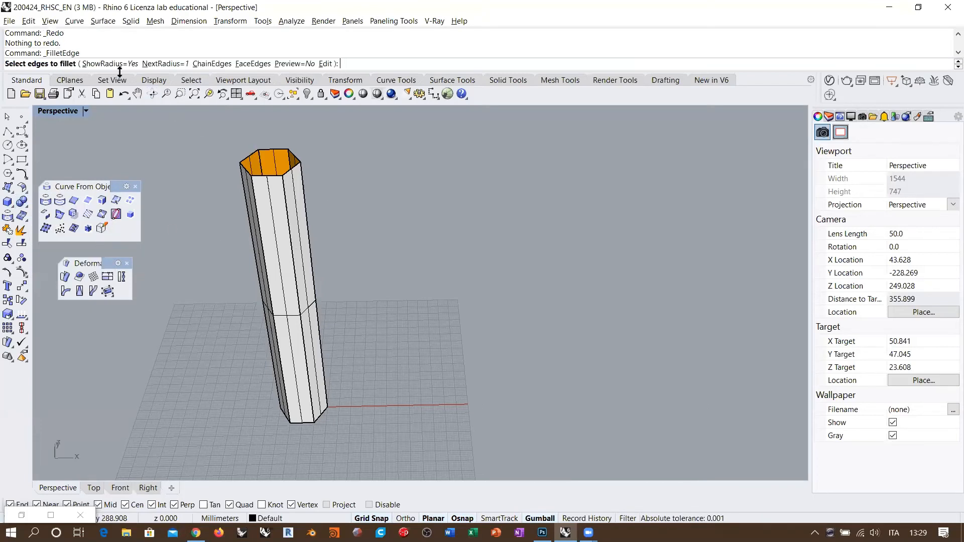
{"action": "left_click", "coordinate": [297, 296]}
{"action": "key", "text": "Return"}
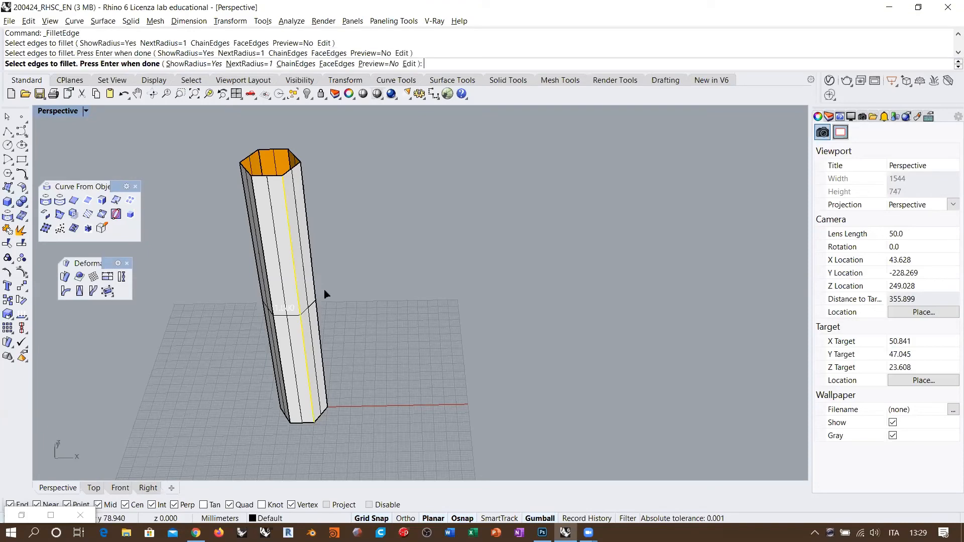
{"action": "key", "text": "Return"}
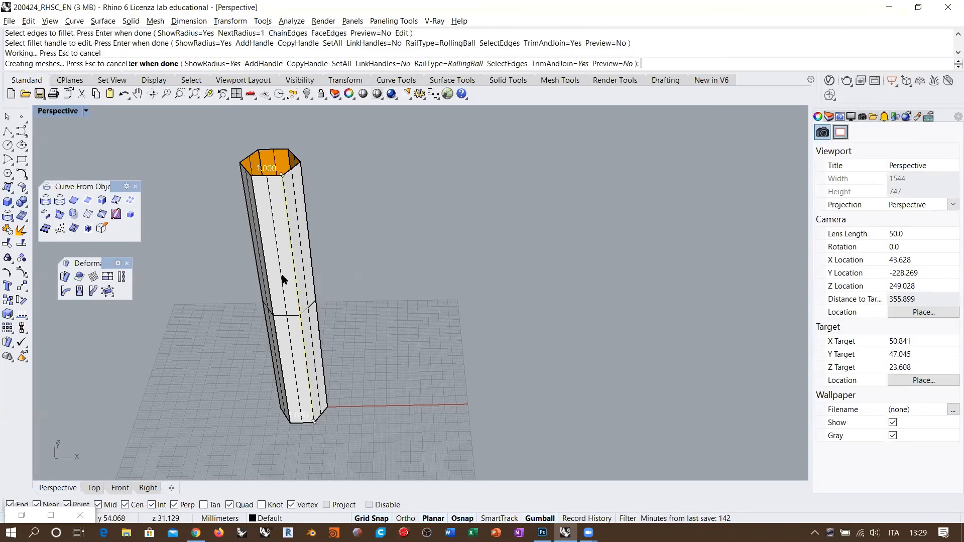
{"action": "scroll", "coordinate": [287, 251], "scroll_direction": "up", "scroll_amount": 3}
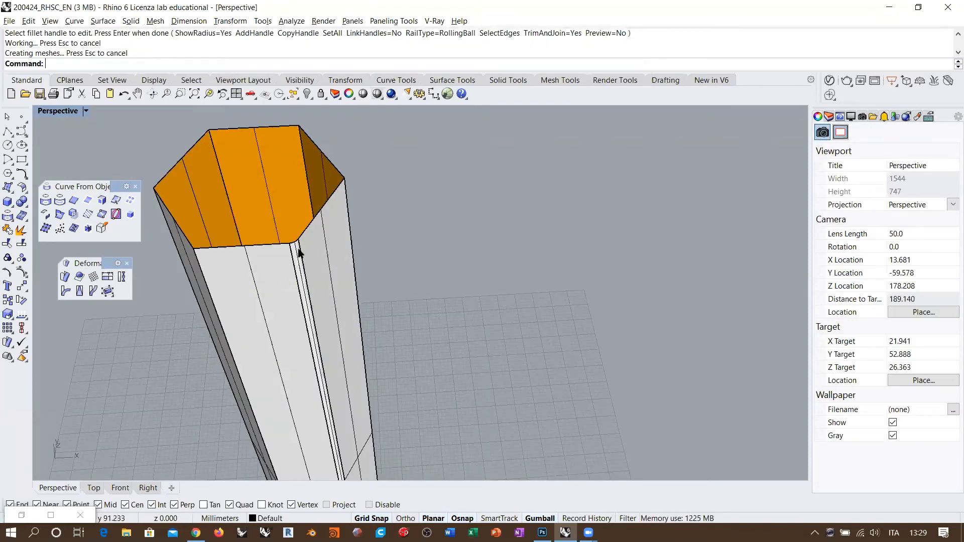
{"action": "scroll", "coordinate": [301, 228], "scroll_direction": "down", "scroll_amount": 5}
Step: Undo the edge fillet, join, explode and extrusion to return to the bare base hexagon
{"action": "key", "text": "ctrl+z"}
{"action": "key", "text": "ctrl+z"}
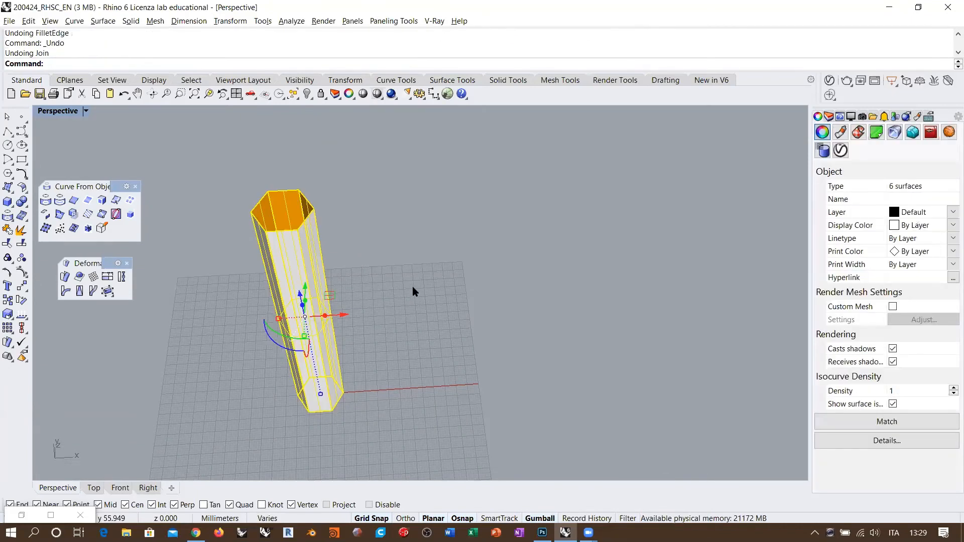
{"action": "key", "text": "ctrl+z"}
{"action": "key", "text": "ctrl+z"}
{"action": "scroll", "coordinate": [335, 371], "scroll_direction": "up", "scroll_amount": 5}
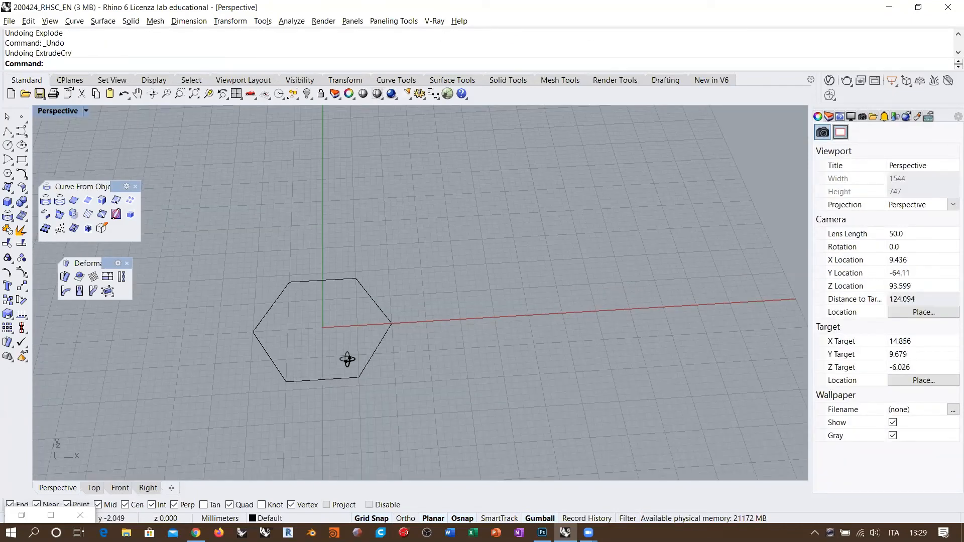
{"action": "scroll", "coordinate": [373, 230], "scroll_direction": "up", "scroll_amount": 4}
Step: Round all corners of the base hexagon curve with a fillet radius of 1
{"action": "right_click", "coordinate": [373, 230]}
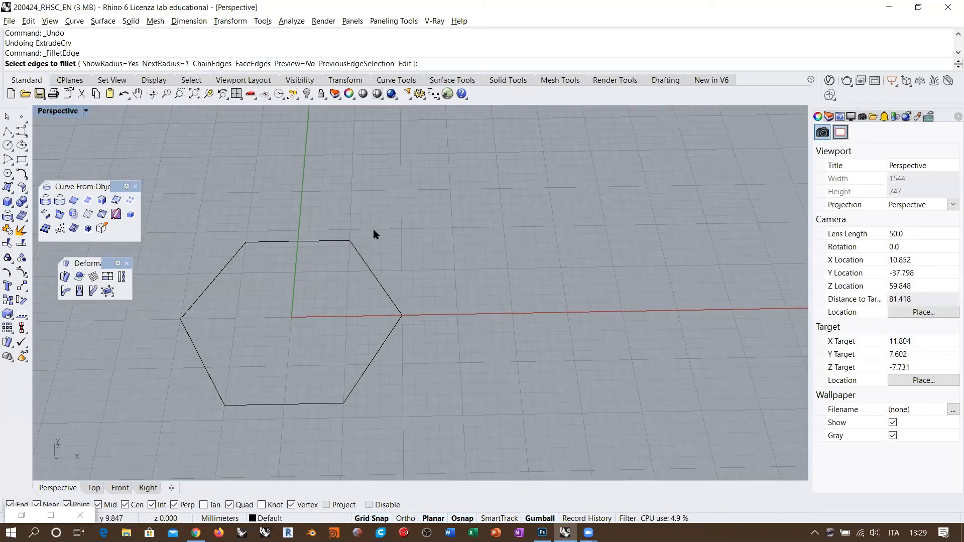
{"action": "key", "text": "Escape"}
{"action": "left_click", "coordinate": [359, 255]}
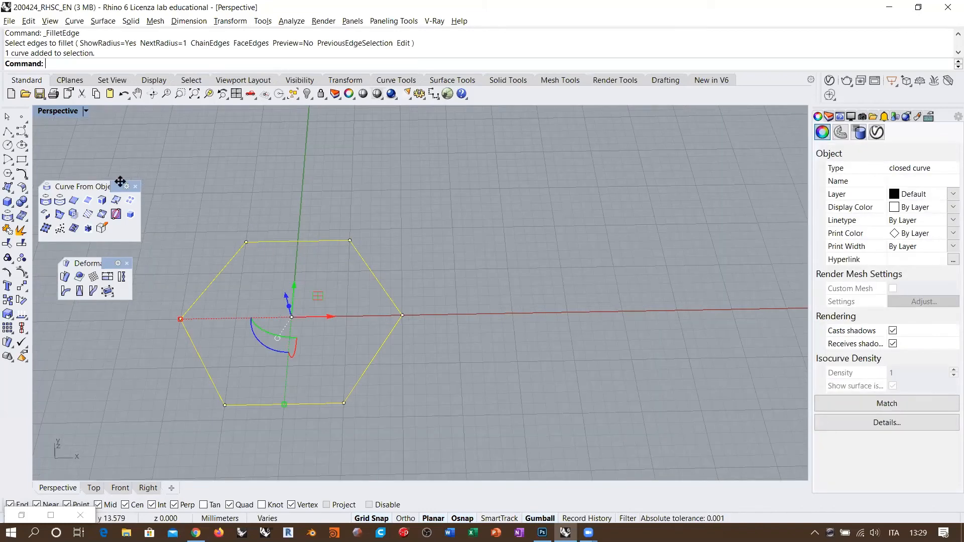
{"action": "left_click", "coordinate": [21, 174]}
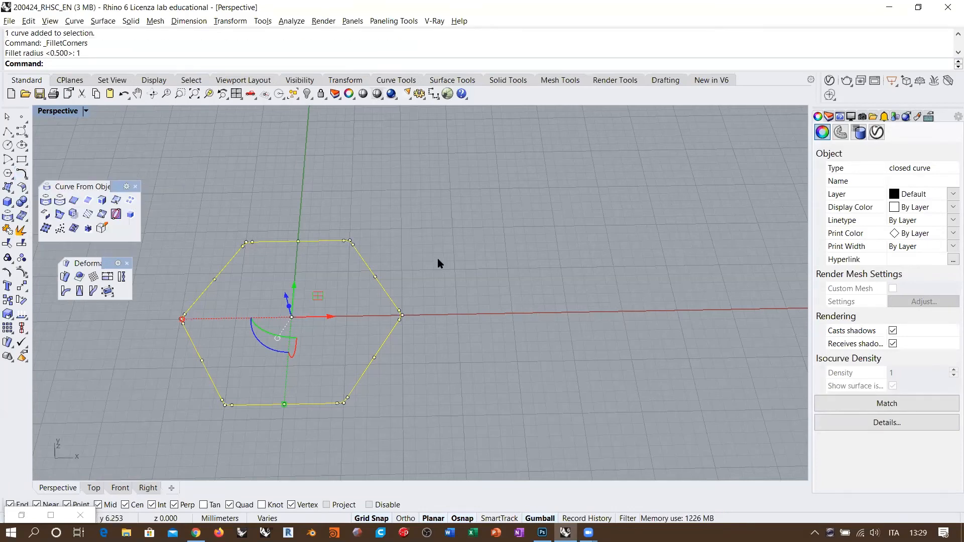
{"action": "right_click", "coordinate": [435, 258]}
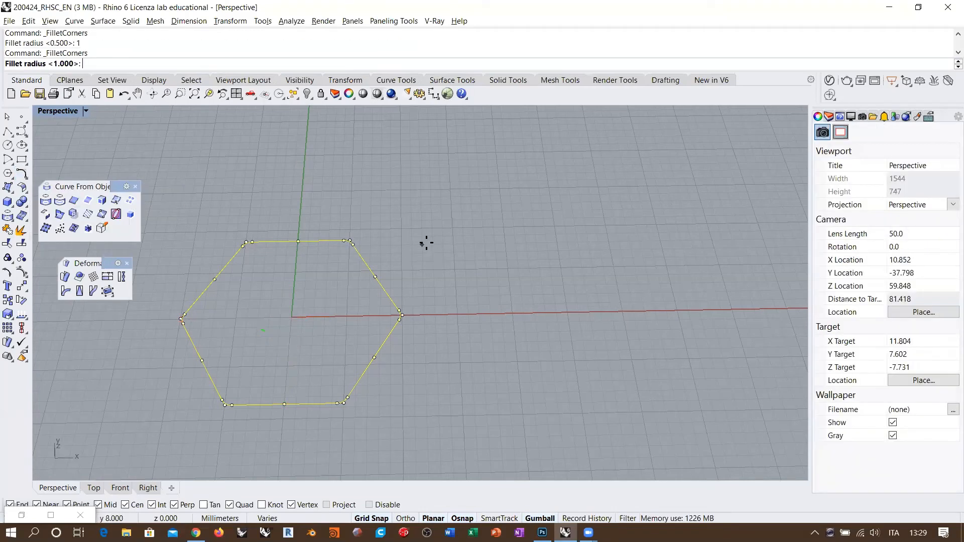
{"action": "right_click", "coordinate": [425, 243]}
Step: Extrude the rounded hexagon into a short open prism, inspect it, and undo the extrusion and corner fillets
{"action": "left_click", "coordinate": [368, 258]}
{"action": "right_click_drag", "start_coordinate": [368, 258], "coordinate": [368, 287]}
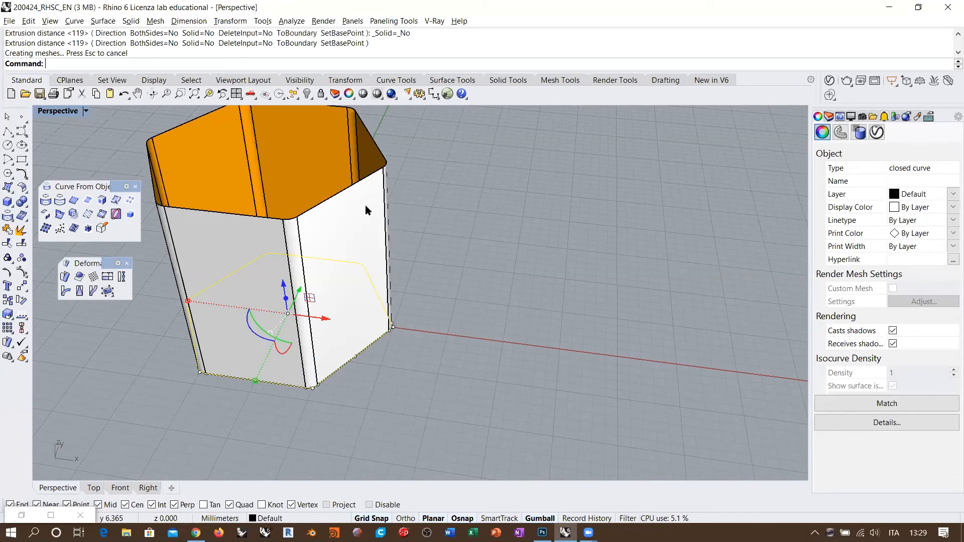
{"action": "right_click_drag", "start_coordinate": [396, 217], "coordinate": [260, 245]}
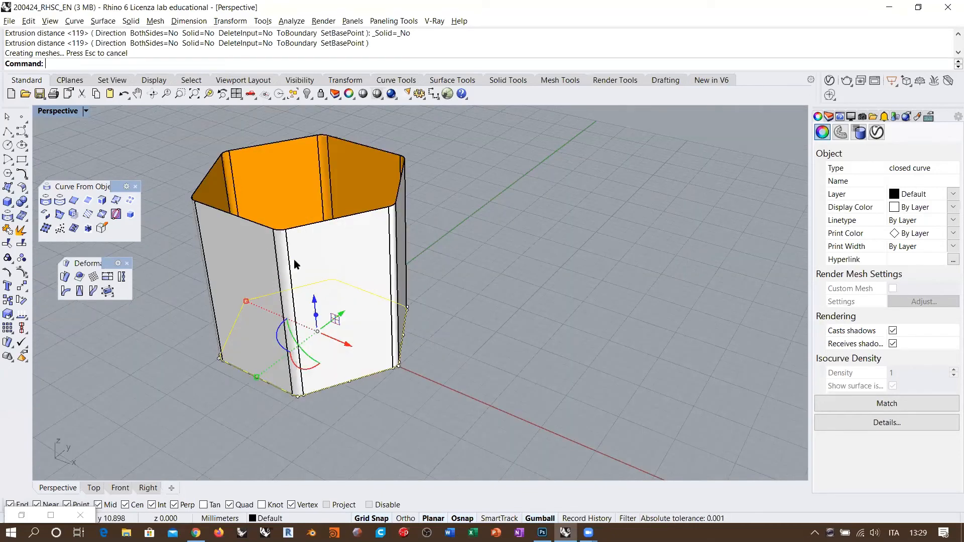
{"action": "left_click", "coordinate": [336, 390]}
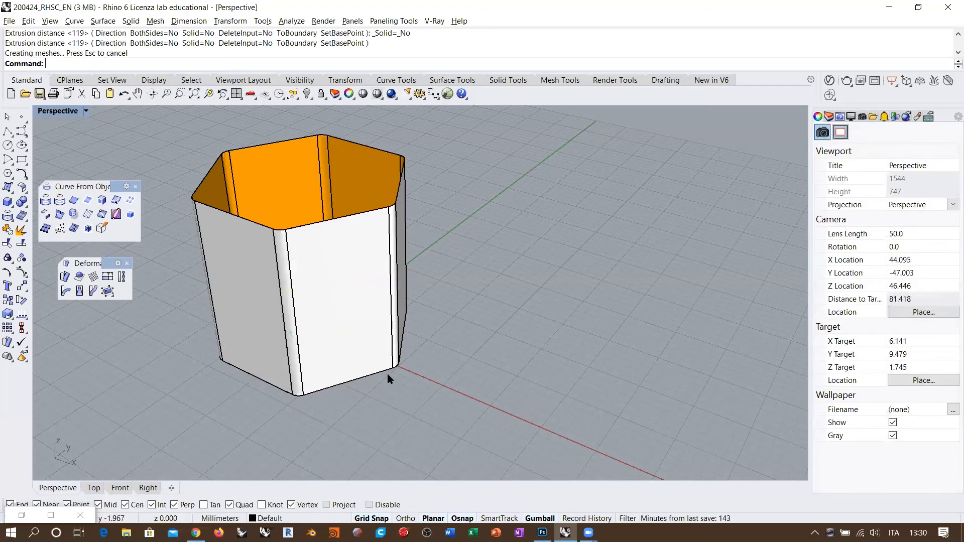
{"action": "key", "text": "ctrl+z"}
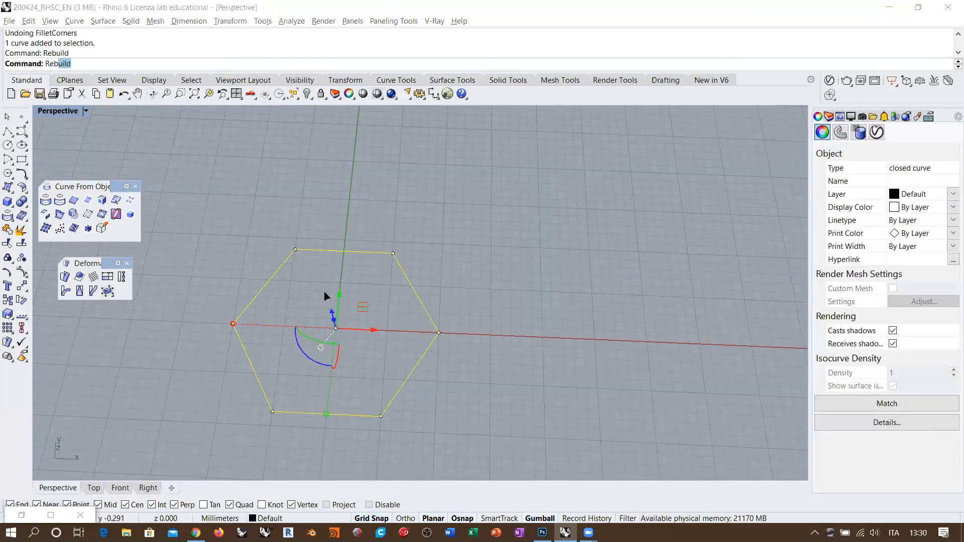
Step: Rebuild the base hexagon curve with 36 points and degree 3, previewing the softened corners before accepting
{"action": "key", "text": "Return"}
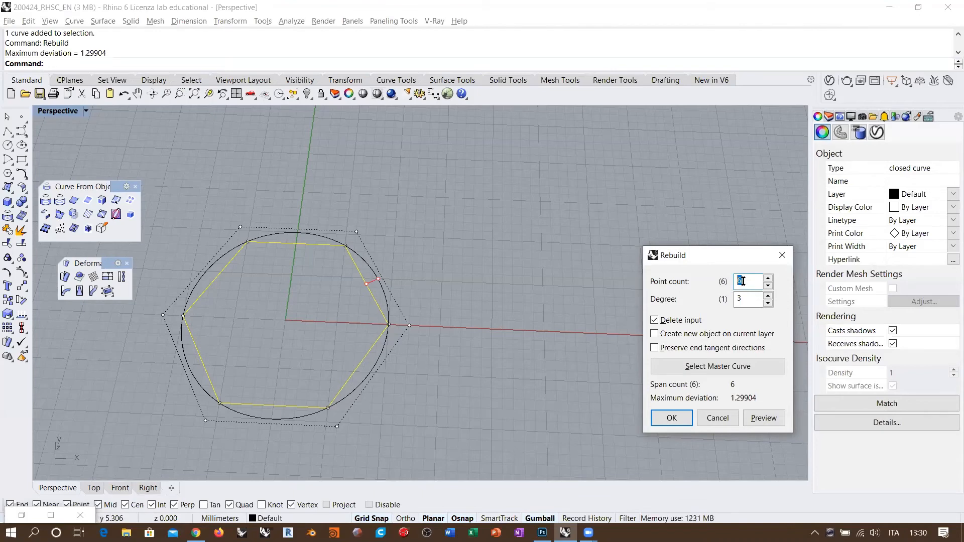
{"action": "type", "text": "36"}
{"action": "key", "text": "Tab"}
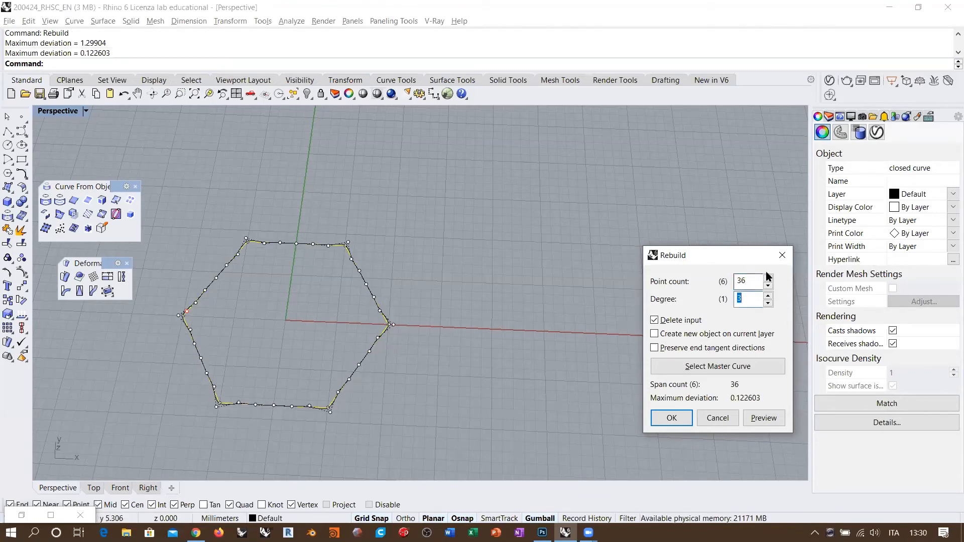
{"action": "left_click", "coordinate": [764, 417]}
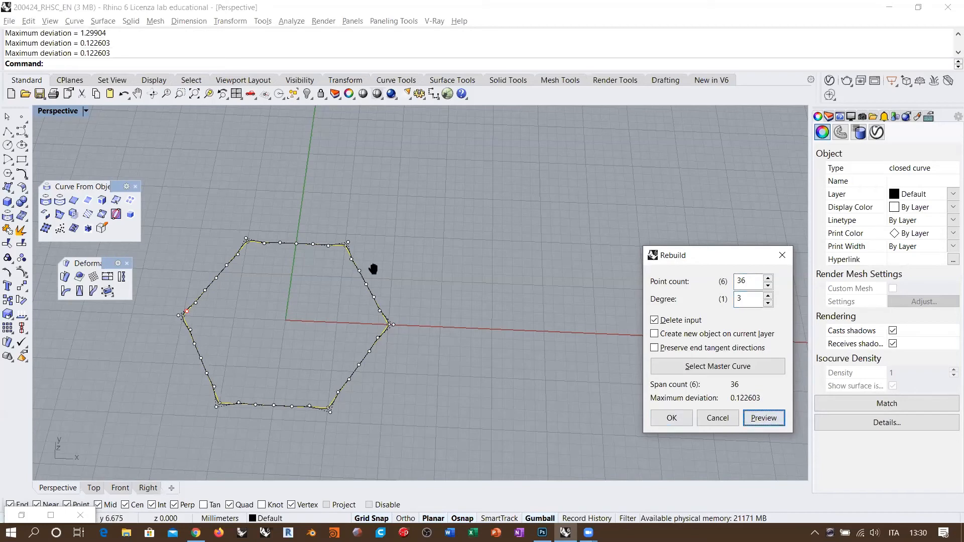
{"action": "right_click_drag", "start_coordinate": [372, 269], "coordinate": [385, 257], "text": "shift"}
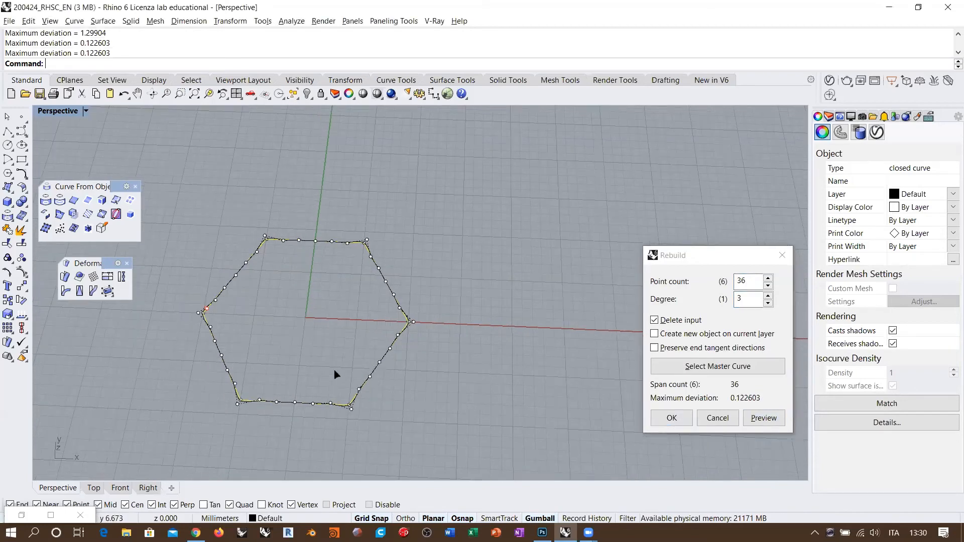
{"action": "right_click_drag", "start_coordinate": [415, 323], "coordinate": [425, 317], "text": "shift"}
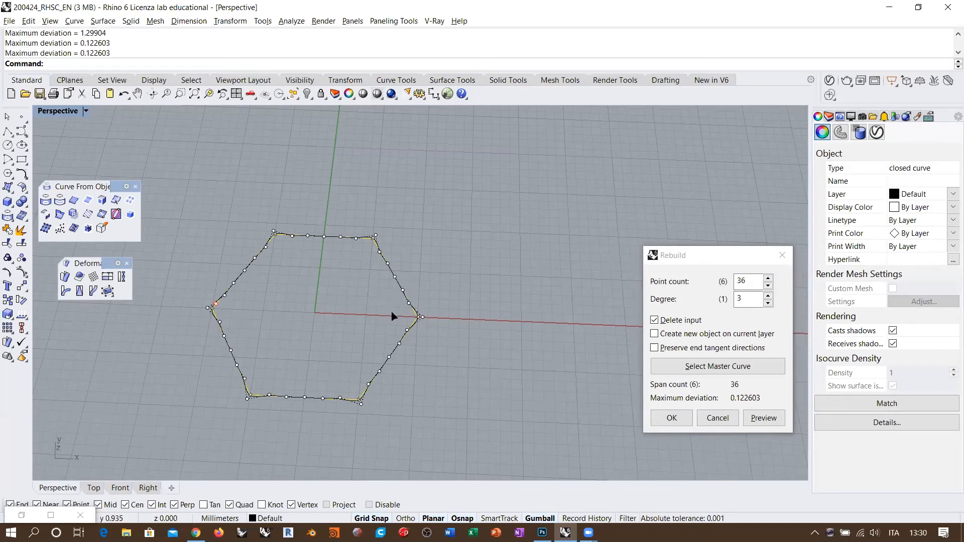
{"action": "right_click_drag", "start_coordinate": [369, 399], "coordinate": [364, 408]}
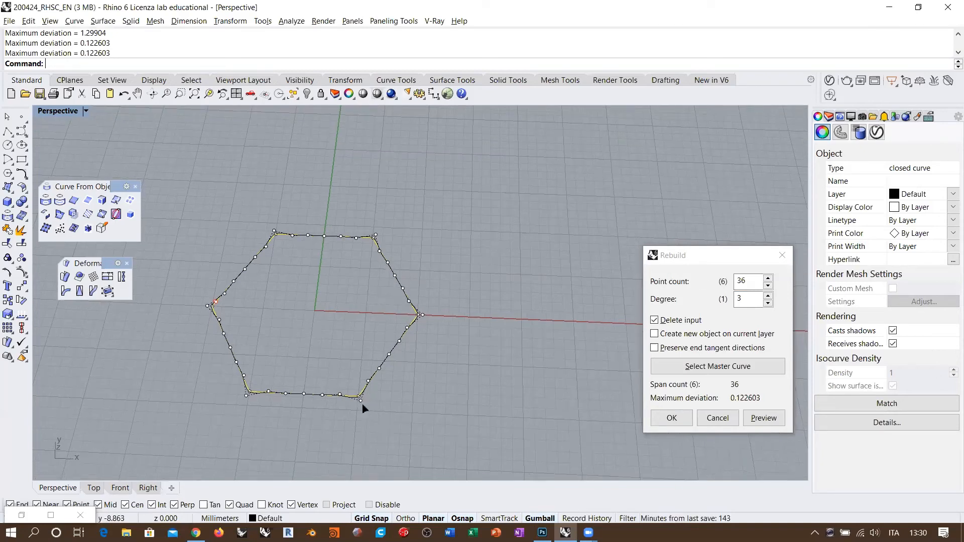
{"action": "scroll", "coordinate": [364, 407], "scroll_direction": "up", "scroll_amount": 5}
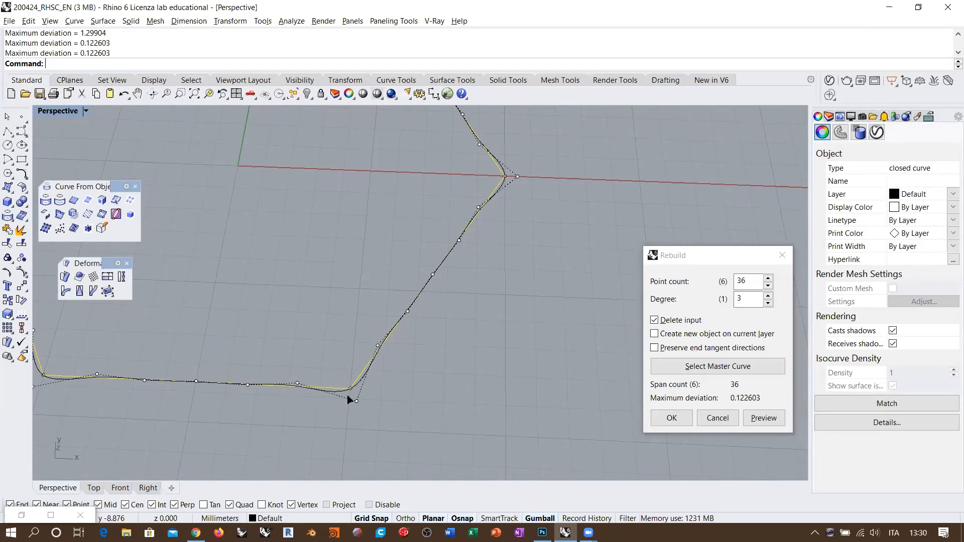
{"action": "scroll", "coordinate": [356, 397], "scroll_direction": "down", "scroll_amount": 5}
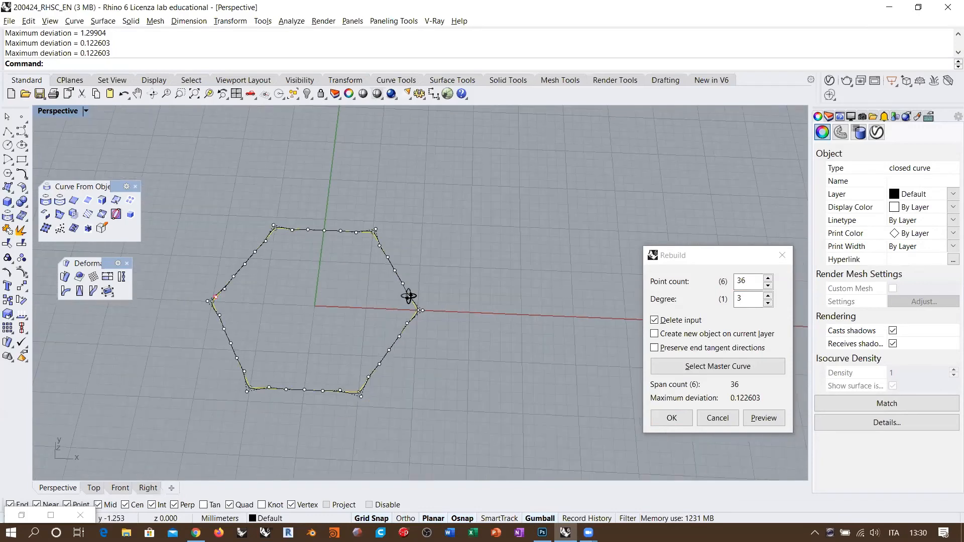
{"action": "right_click_drag", "start_coordinate": [322, 269], "coordinate": [572, 275]}
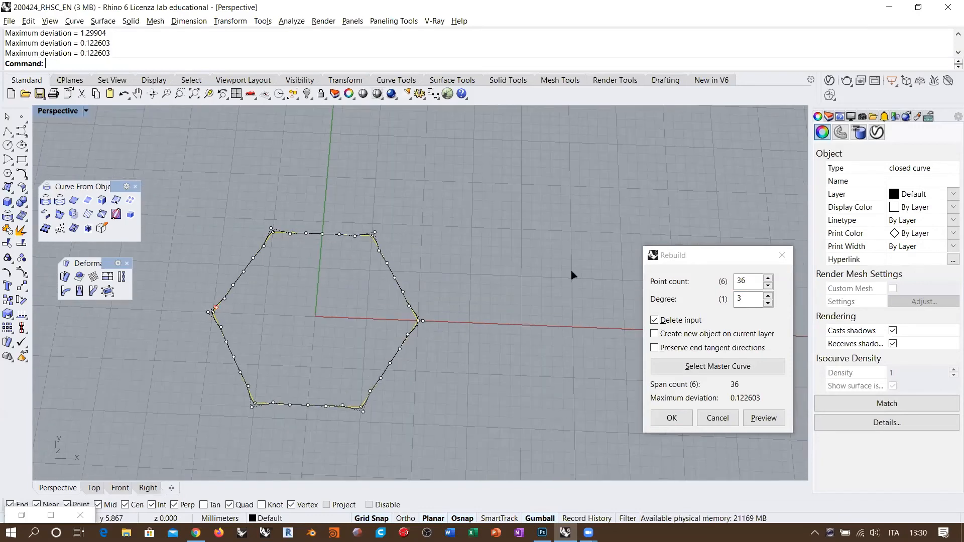
{"action": "left_click", "coordinate": [746, 280]}
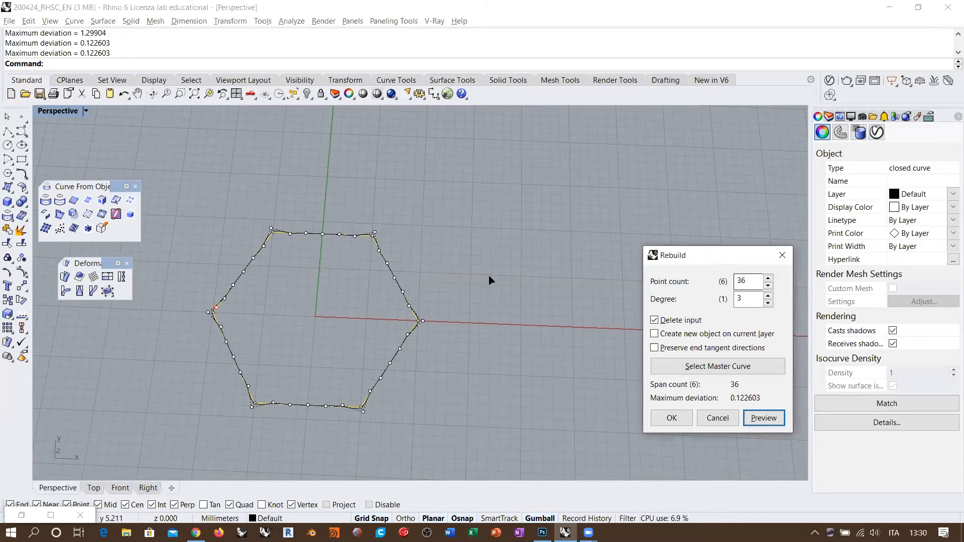
{"action": "left_click", "coordinate": [673, 418]}
Step: Extrude the rebuilt hexagon upward into an open column about 110 mm tall
{"action": "scroll", "coordinate": [502, 381], "scroll_direction": "down", "scroll_amount": 4}
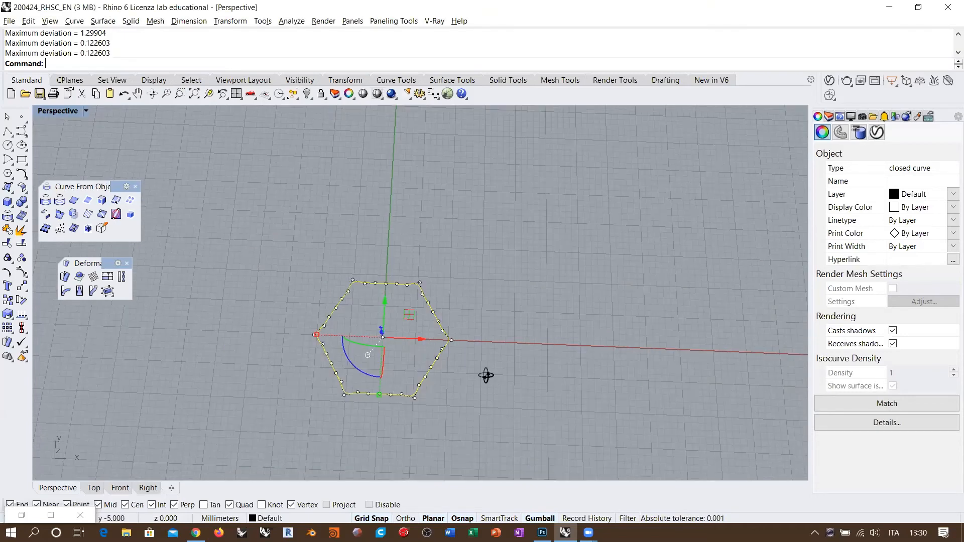
{"action": "right_click_drag", "start_coordinate": [392, 373], "coordinate": [423, 317]}
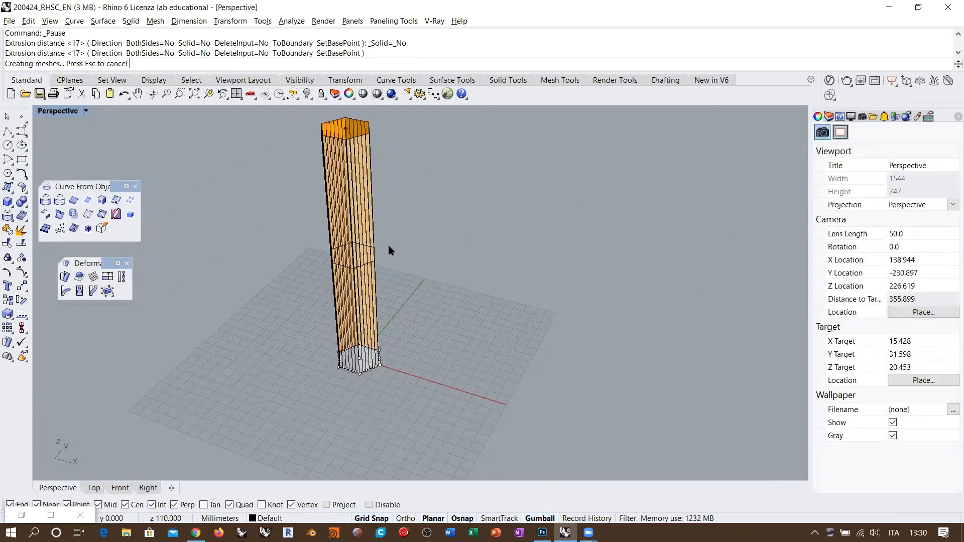
{"action": "right_click_drag", "start_coordinate": [354, 270], "coordinate": [304, 281]}
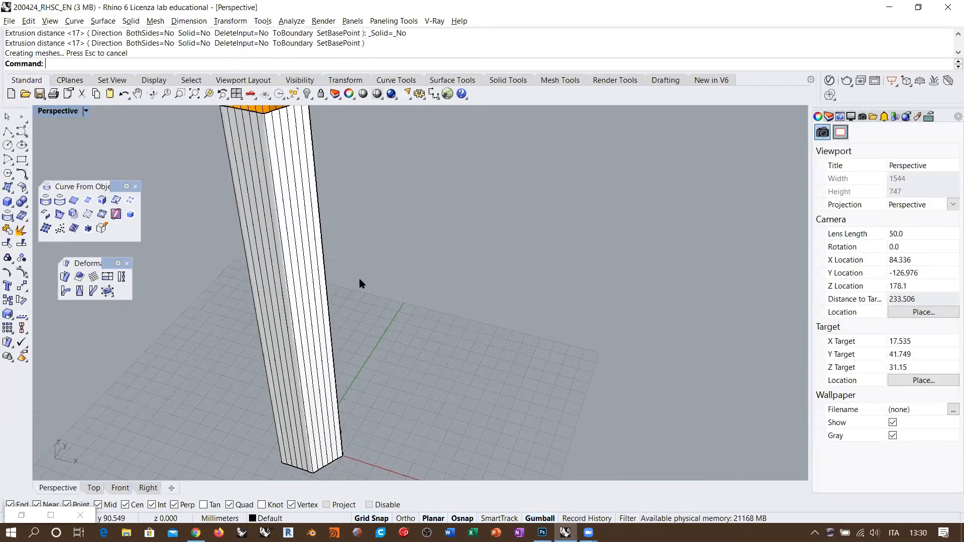
Step: Move the column together with its base curve 25 mm in the negative X direction
{"action": "left_click_drag", "start_coordinate": [395, 441], "coordinate": [231, 162]}
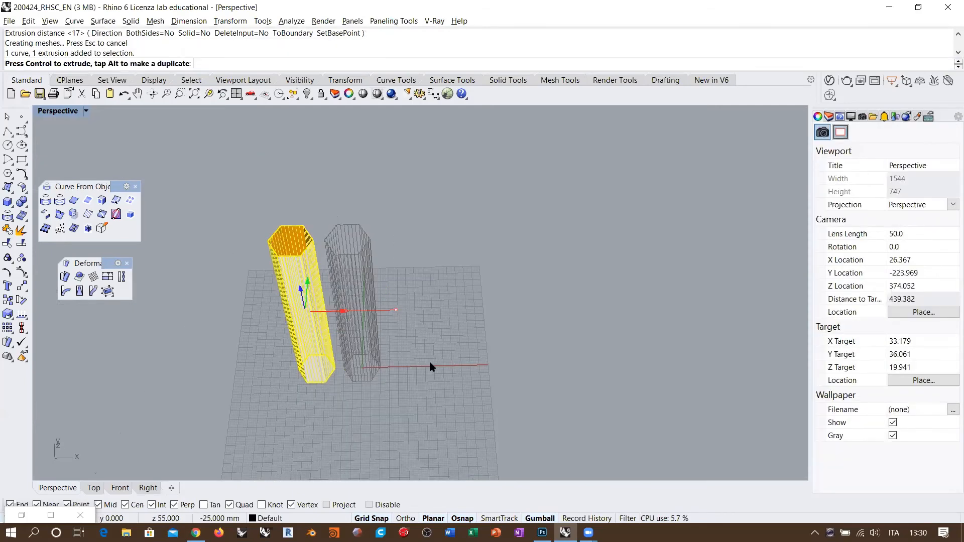
{"action": "key", "text": "Escape"}
{"action": "scroll", "coordinate": [342, 274], "scroll_direction": "up", "scroll_amount": 6}
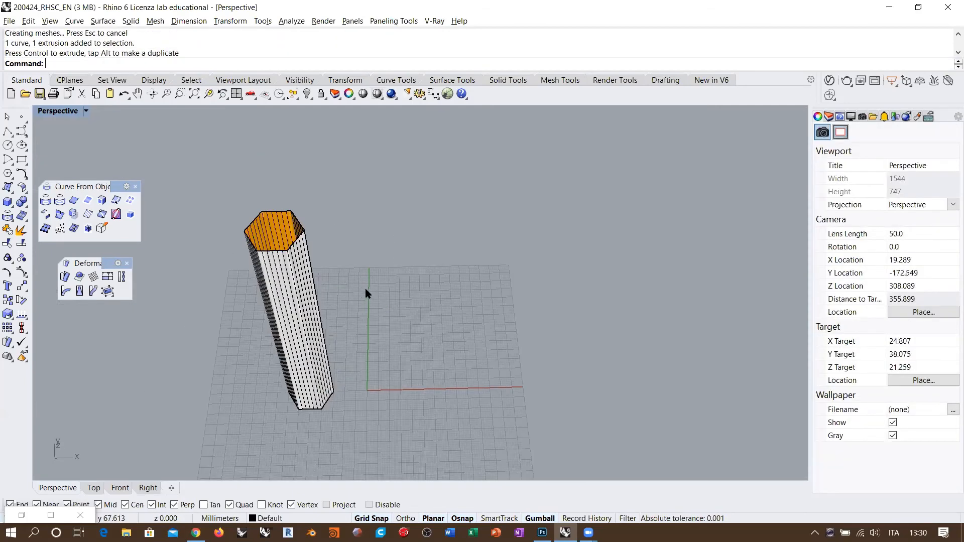
{"action": "right_click_drag", "start_coordinate": [365, 288], "coordinate": [320, 282]}
Step: Create the UV curves of the column surface to lay its outline flat on the construction plane
{"action": "right_click", "coordinate": [237, 291]}
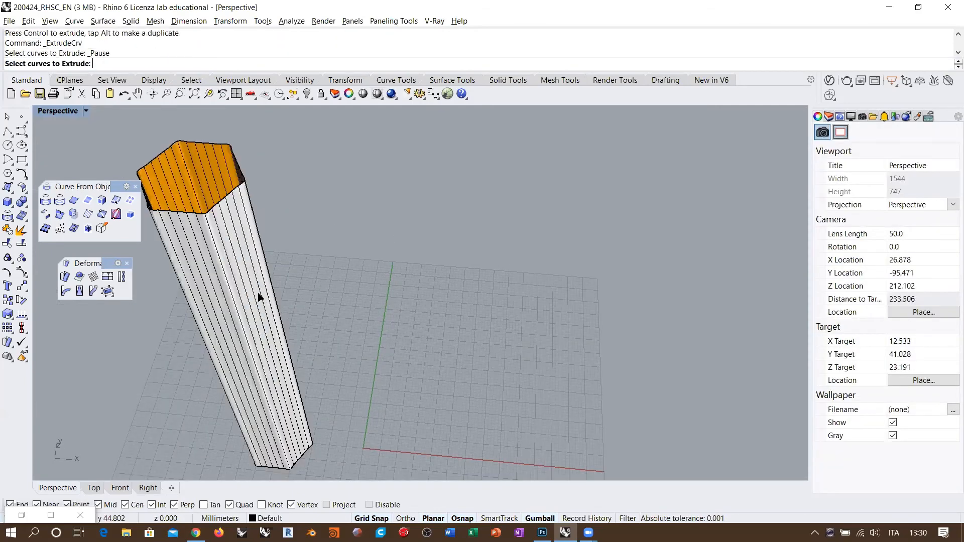
{"action": "left_click", "coordinate": [258, 294]}
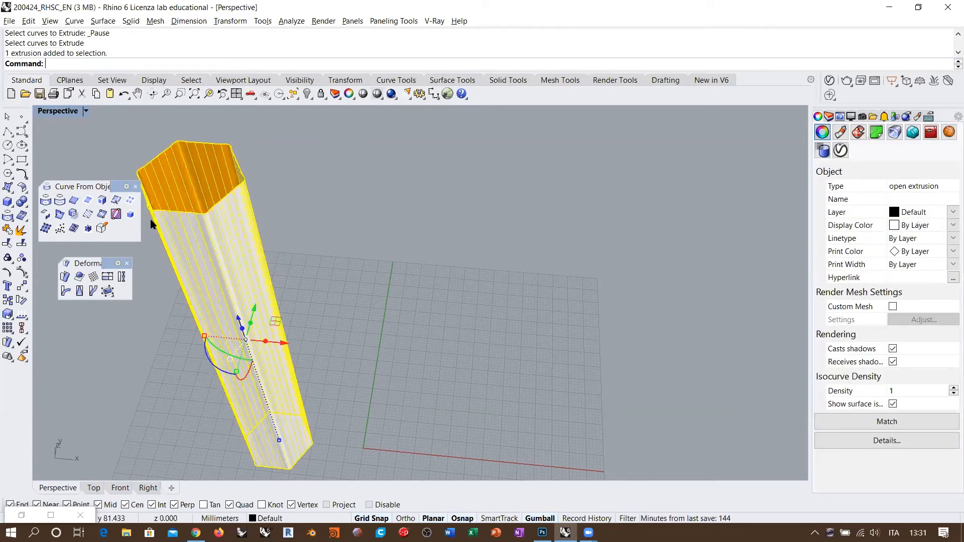
{"action": "left_click", "coordinate": [73, 230]}
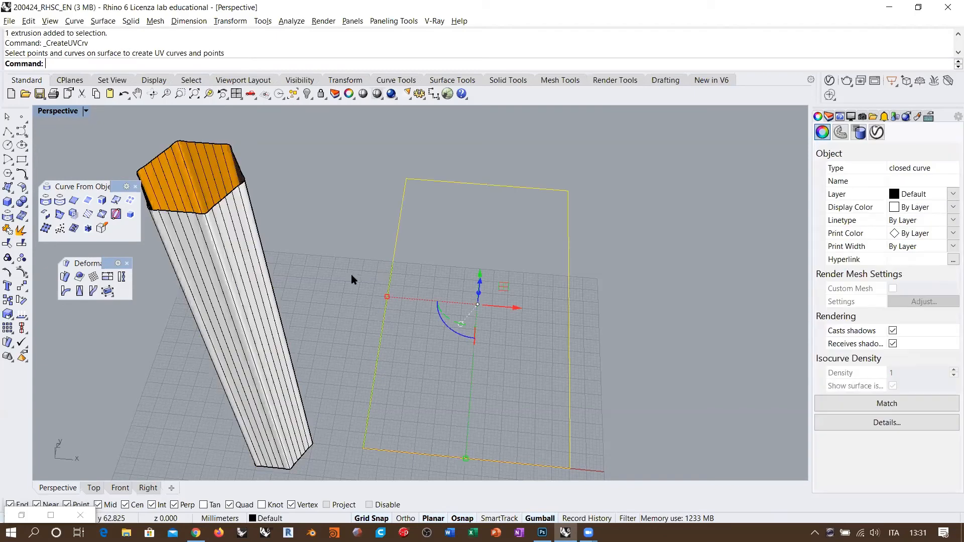
{"action": "left_click", "coordinate": [370, 251]}
{"action": "right_click_drag", "start_coordinate": [370, 252], "coordinate": [380, 294]}
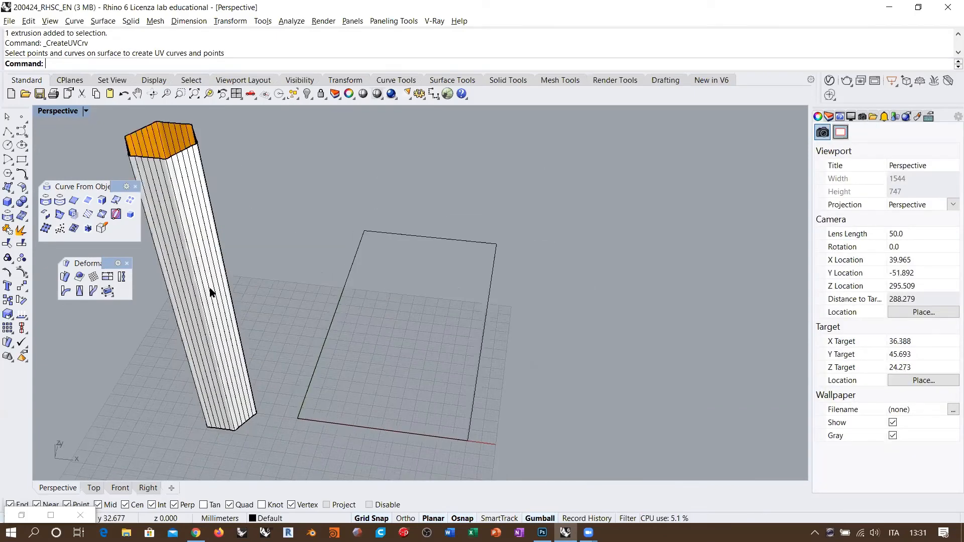
Step: Examine the column's seam and display its surface direction near the base
{"action": "right_click_drag", "start_coordinate": [330, 327], "coordinate": [301, 241]}
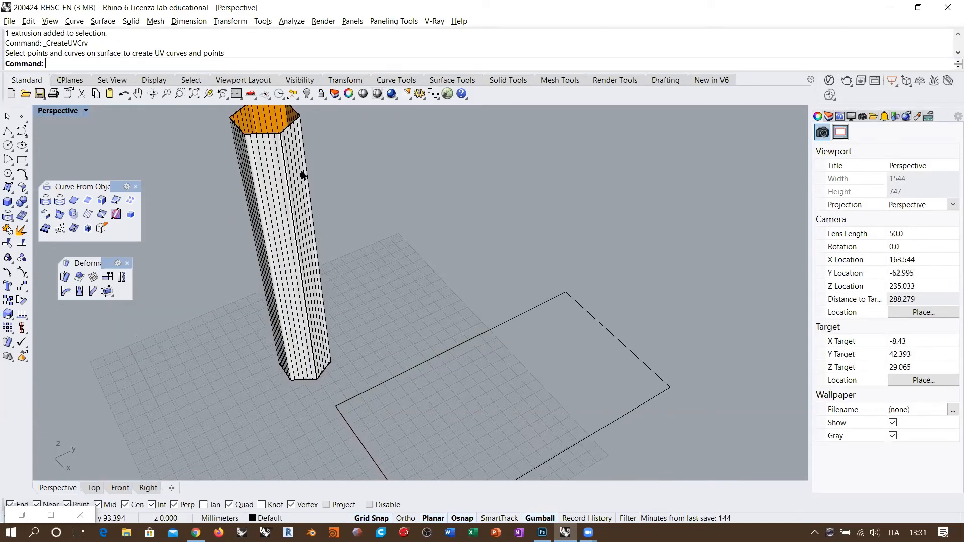
{"action": "scroll", "coordinate": [312, 206], "scroll_direction": "up", "scroll_amount": 3}
{"action": "scroll", "coordinate": [307, 201], "scroll_direction": "down", "scroll_amount": 2}
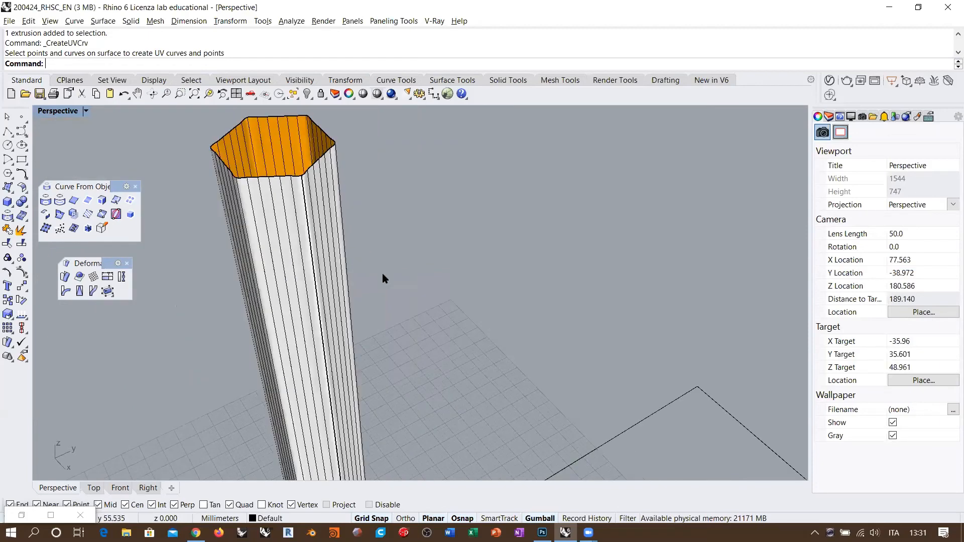
{"action": "scroll", "coordinate": [355, 241], "scroll_direction": "down", "scroll_amount": 3}
{"action": "scroll", "coordinate": [302, 236], "scroll_direction": "up", "scroll_amount": 2}
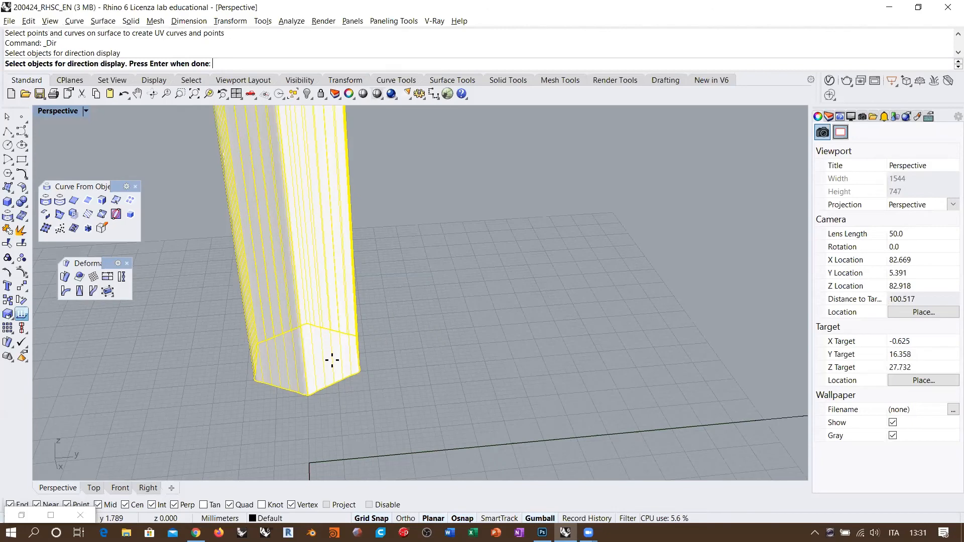
{"action": "key", "text": "Return"}
{"action": "scroll", "coordinate": [319, 386], "scroll_direction": "up", "scroll_amount": 5}
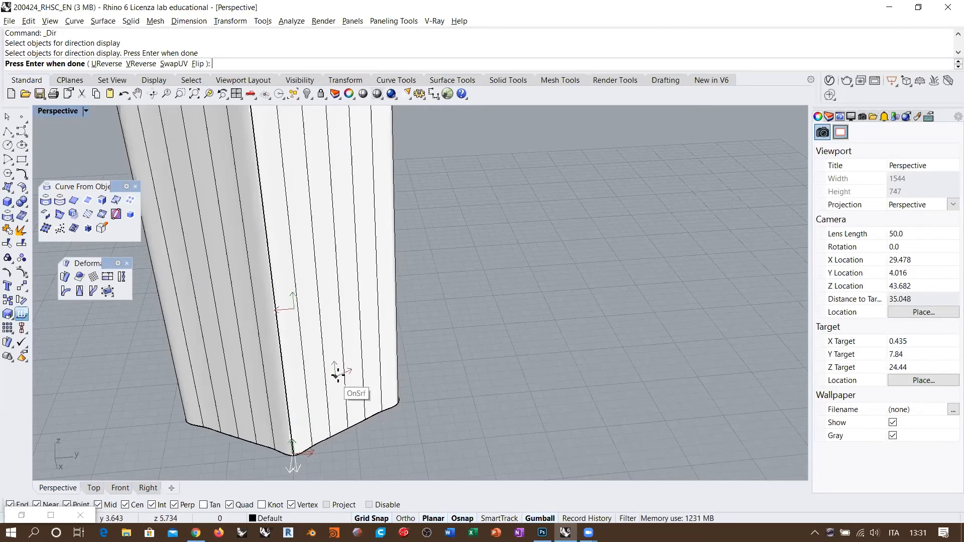
{"action": "key", "text": "Return"}
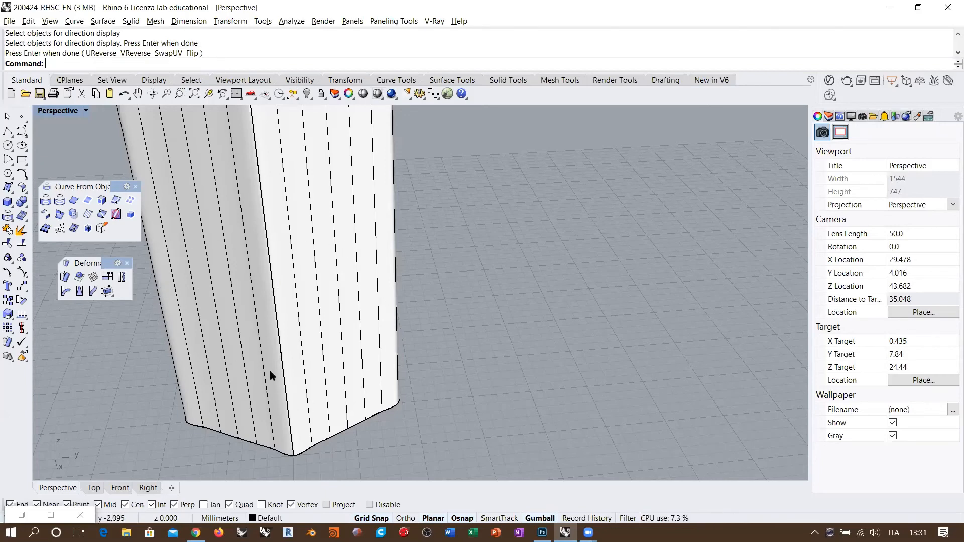
Step: Draw a circle with a radius of about 3 mm inside the UV rectangle, near its corner at the origin
{"action": "scroll", "coordinate": [333, 301], "scroll_direction": "down", "scroll_amount": 10}
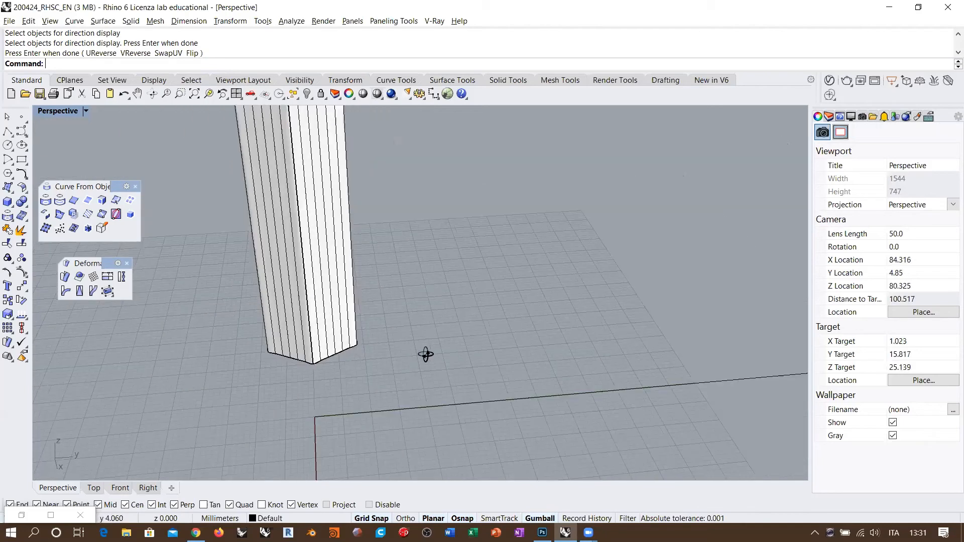
{"action": "right_click_drag", "start_coordinate": [357, 299], "coordinate": [365, 281]}
{"action": "scroll", "coordinate": [366, 281], "scroll_direction": "down", "scroll_amount": 8}
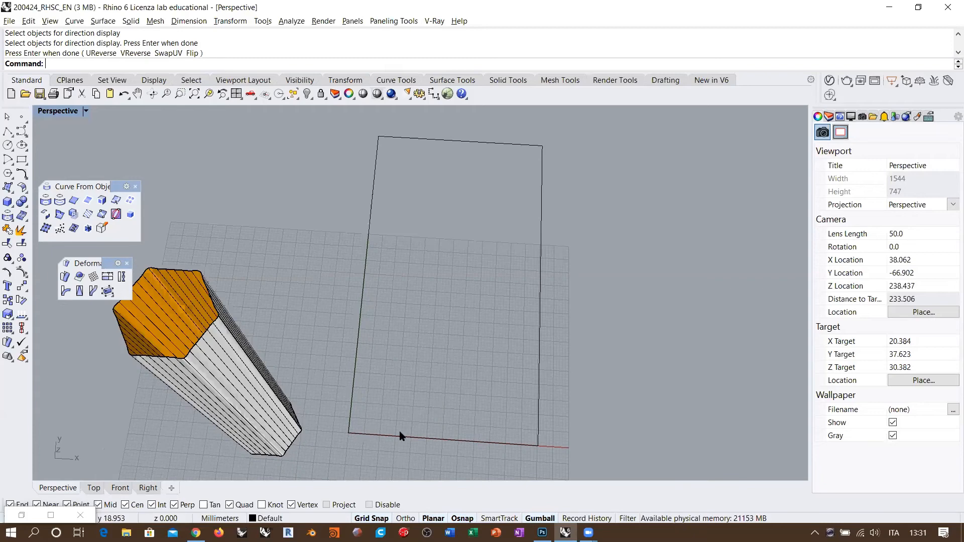
{"action": "scroll", "coordinate": [390, 415], "scroll_direction": "up", "scroll_amount": 4}
{"action": "right_click_drag", "start_coordinate": [307, 316], "coordinate": [296, 318]}
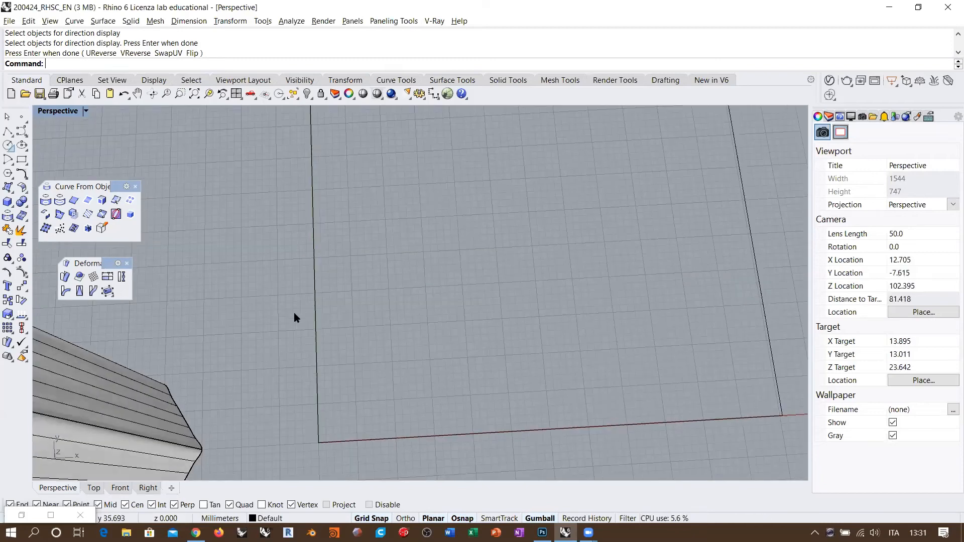
{"action": "left_click", "coordinate": [8, 146]}
{"action": "left_click", "coordinate": [356, 403]}
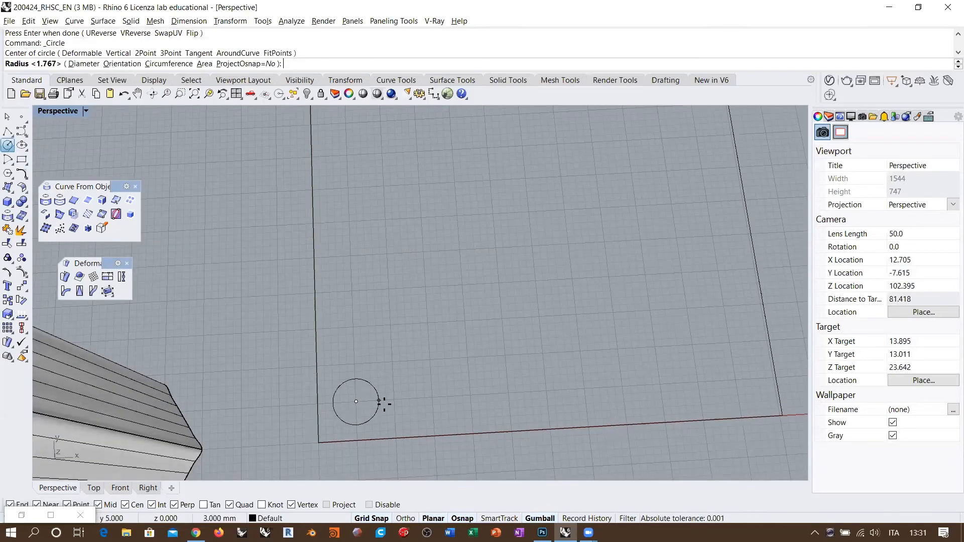
{"action": "left_click", "coordinate": [387, 402]}
{"action": "right_click_drag", "start_coordinate": [424, 378], "coordinate": [387, 355]}
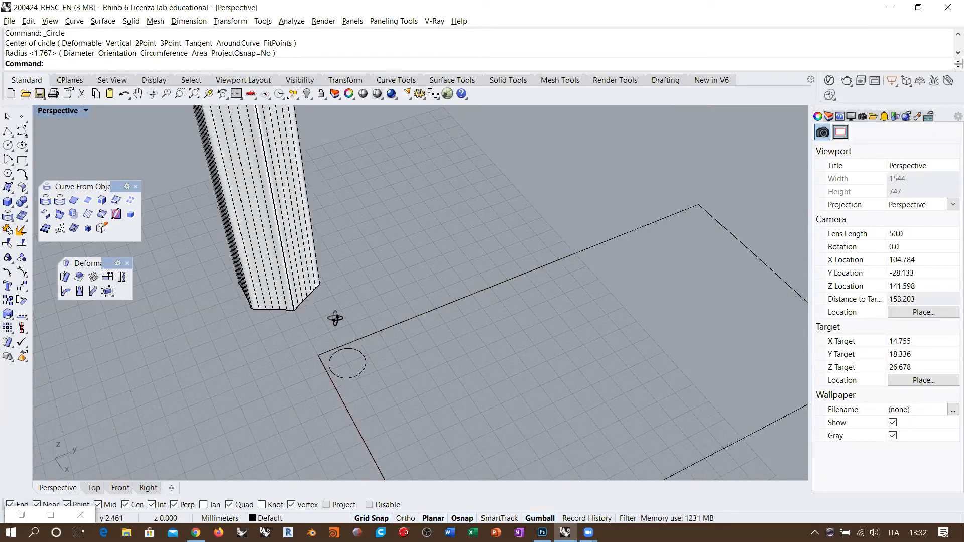
Step: Delete the circle from the corner of the UV rectangle
{"action": "right_click_drag", "start_coordinate": [333, 318], "coordinate": [416, 380]}
{"action": "left_click", "coordinate": [344, 395]}
{"action": "key", "text": "Delete"}
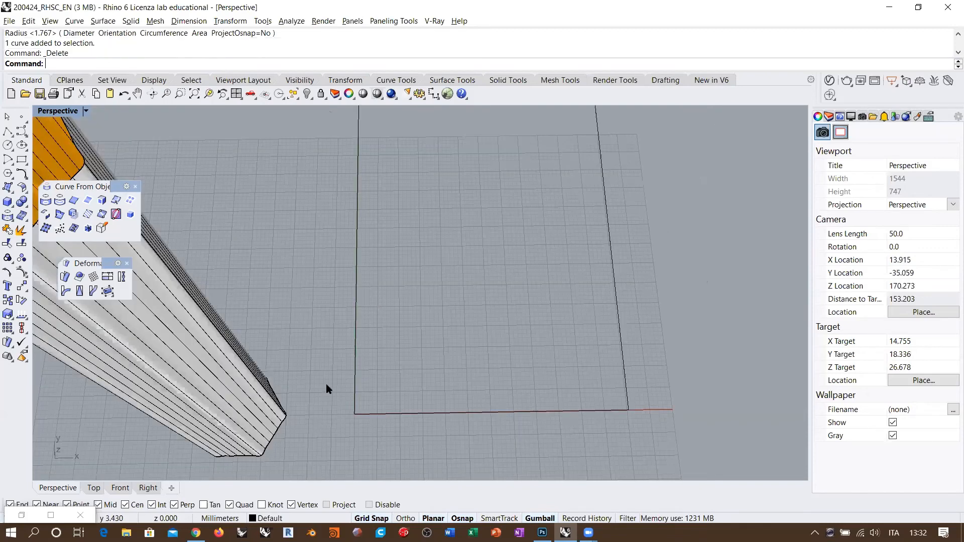
Step: Place a grouped "Rhino" text object as curves with height 5 inside the UV rectangle
{"action": "scroll", "coordinate": [195, 329], "scroll_direction": "down", "scroll_amount": 4}
{"action": "right_click_drag", "start_coordinate": [335, 346], "coordinate": [350, 374], "text": "shift"}
{"action": "scroll", "coordinate": [317, 272], "scroll_direction": "up", "scroll_amount": 2}
{"action": "right_click_drag", "start_coordinate": [191, 236], "coordinate": [143, 191], "text": "shift"}
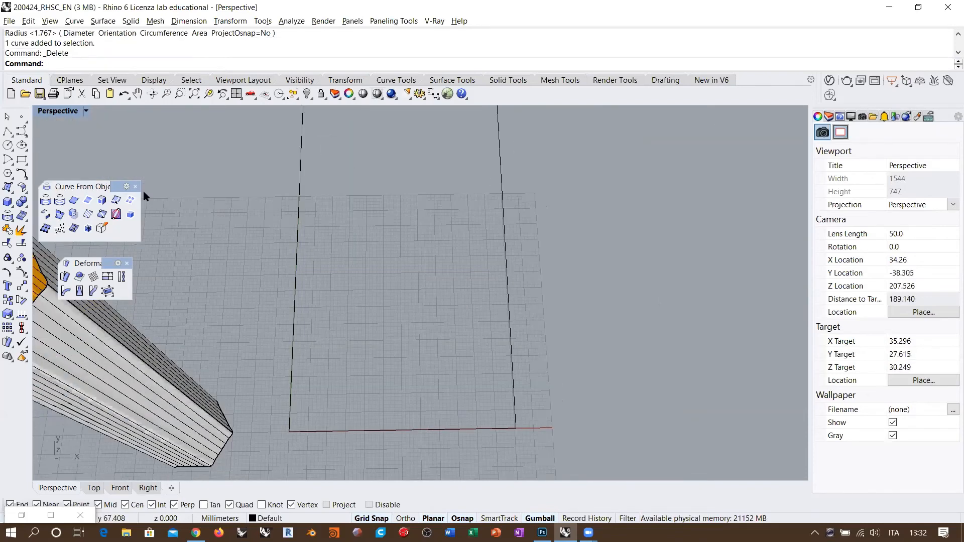
{"action": "left_click", "coordinate": [8, 286]}
{"action": "left_click", "coordinate": [412, 433]}
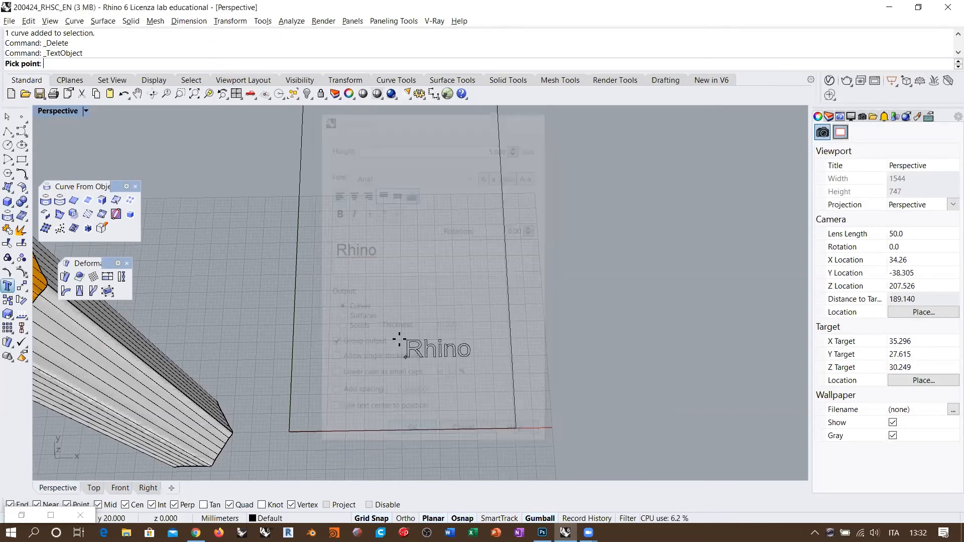
{"action": "left_click", "coordinate": [367, 313]}
{"action": "left_click", "coordinate": [378, 309]}
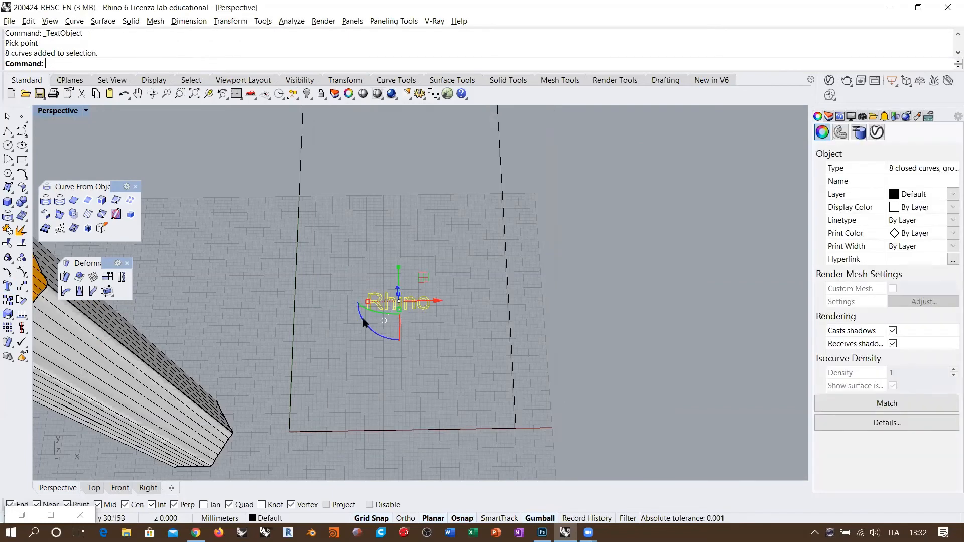
Step: Scale the Rhino text up uniformly to nearly the width of the UV rectangle and rotate it in plane by about 30 degrees
{"action": "left_click_drag", "start_coordinate": [366, 302], "coordinate": [303, 296], "text": "shift"}
{"action": "right_click_drag", "start_coordinate": [367, 325], "coordinate": [372, 339]}
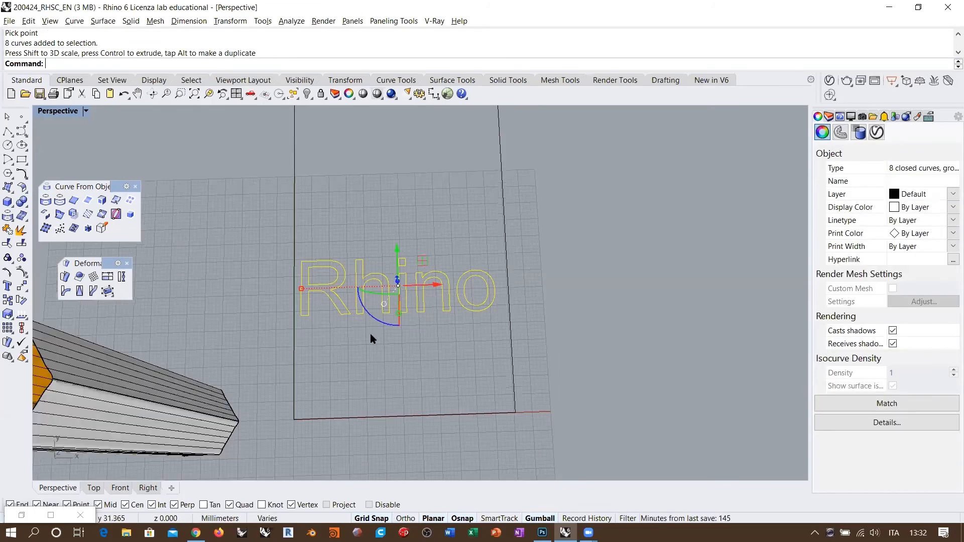
{"action": "left_click_drag", "start_coordinate": [386, 319], "coordinate": [396, 323]}
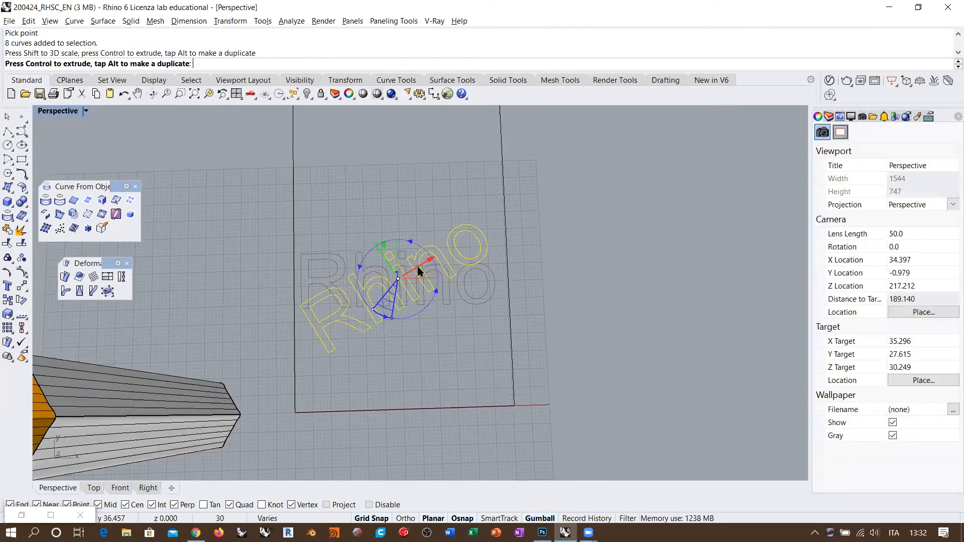
{"action": "left_click_drag", "start_coordinate": [407, 248], "coordinate": [412, 256]}
{"action": "right_click_drag", "start_coordinate": [478, 362], "coordinate": [508, 360], "text": "shift"}
Step: Apply the UV rectangle and the Rhino text curves to the column surface with ApplyCrv
{"action": "left_click_drag", "start_coordinate": [523, 437], "coordinate": [363, 255]}
{"action": "right_click_drag", "start_coordinate": [363, 255], "coordinate": [267, 281]}
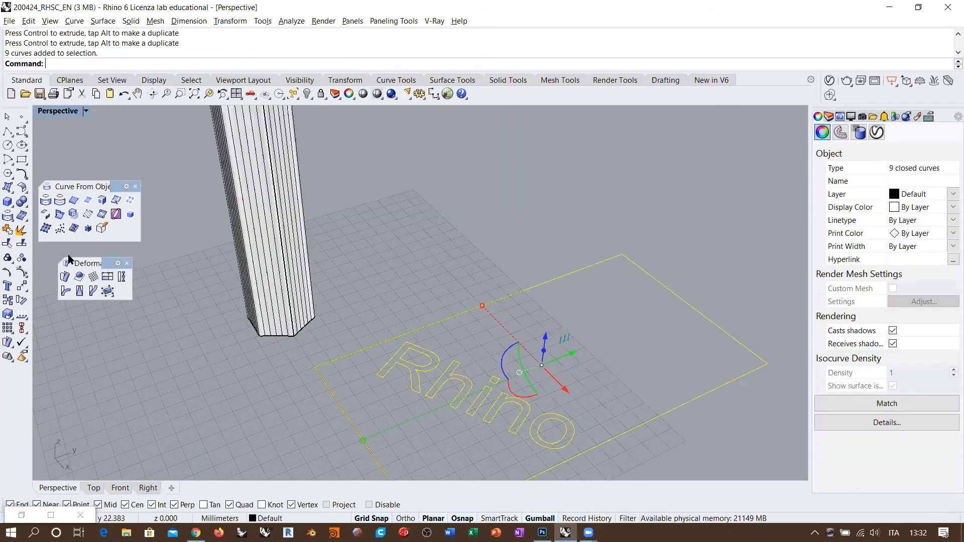
{"action": "left_click", "coordinate": [299, 312]}
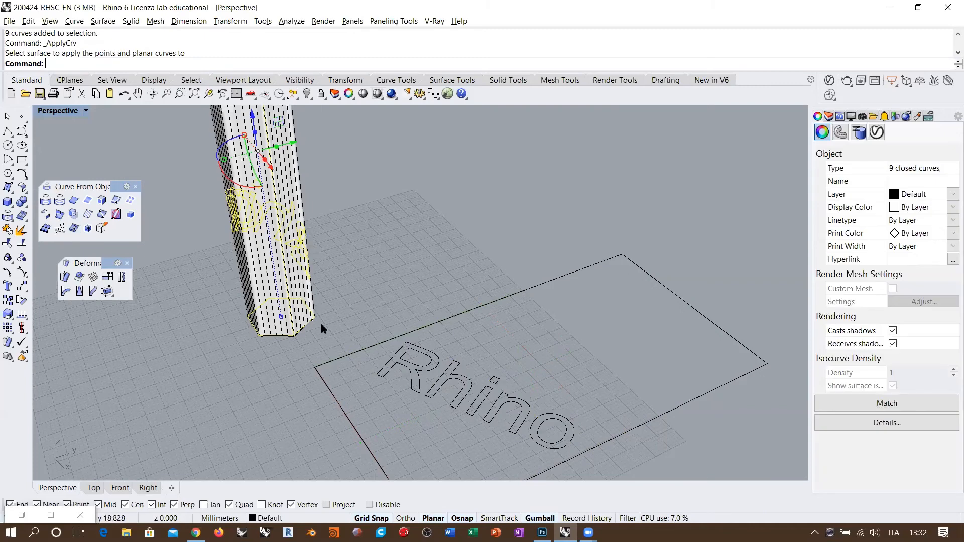
{"action": "left_click", "coordinate": [371, 280]}
Step: Examine how the applied Rhino text wraps around the column, comparing it from all sides with the flat UV layout
{"action": "right_click_drag", "start_coordinate": [371, 280], "coordinate": [288, 271]}
{"action": "right_click_drag", "start_coordinate": [291, 339], "coordinate": [546, 363]}
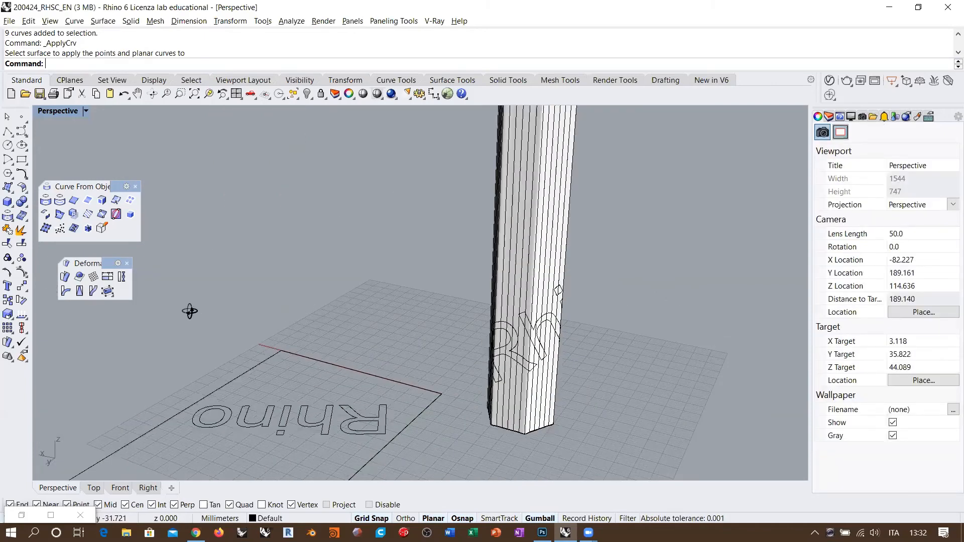
{"action": "right_click_drag", "start_coordinate": [190, 312], "coordinate": [275, 293]}
{"action": "right_click_drag", "start_coordinate": [470, 296], "coordinate": [522, 320]}
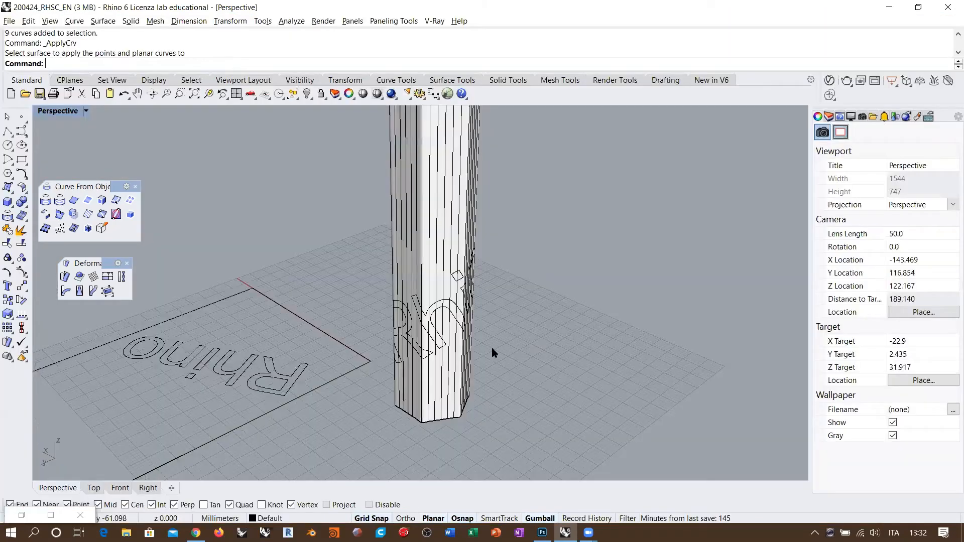
{"action": "scroll", "coordinate": [494, 343], "scroll_direction": "down", "scroll_amount": 8}
{"action": "right_click_drag", "start_coordinate": [426, 307], "coordinate": [511, 304]}
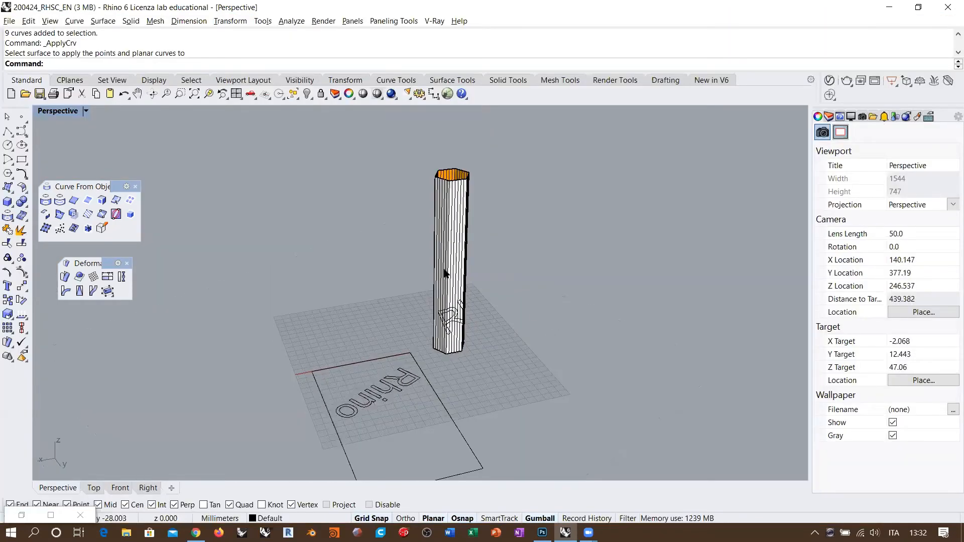
{"action": "right_click_drag", "start_coordinate": [477, 392], "coordinate": [409, 359]}
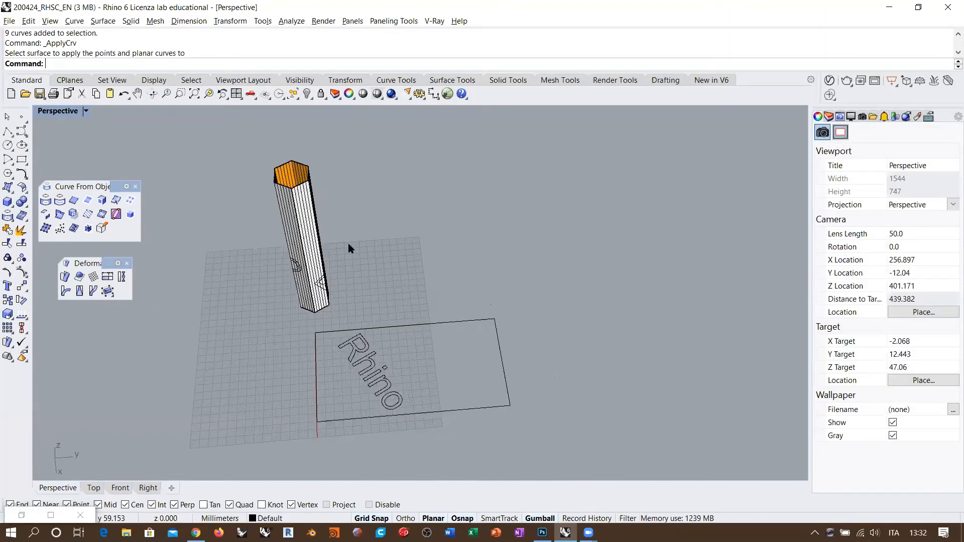
{"action": "right_click_drag", "start_coordinate": [327, 307], "coordinate": [357, 320]}
{"action": "scroll", "coordinate": [393, 333], "scroll_direction": "up", "scroll_amount": 5}
{"action": "scroll", "coordinate": [357, 320], "scroll_direction": "down", "scroll_amount": 2}
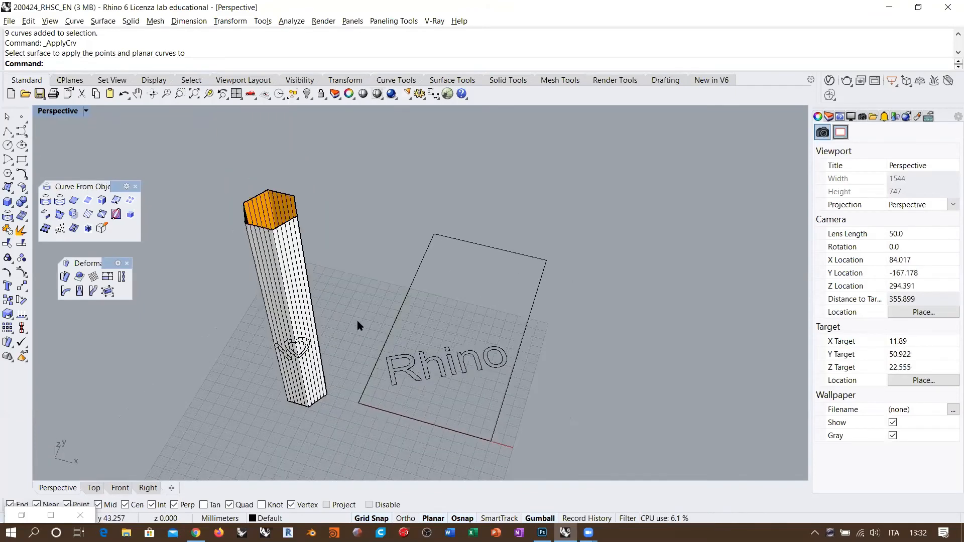
{"action": "right_click_drag", "start_coordinate": [283, 254], "coordinate": [290, 266]}
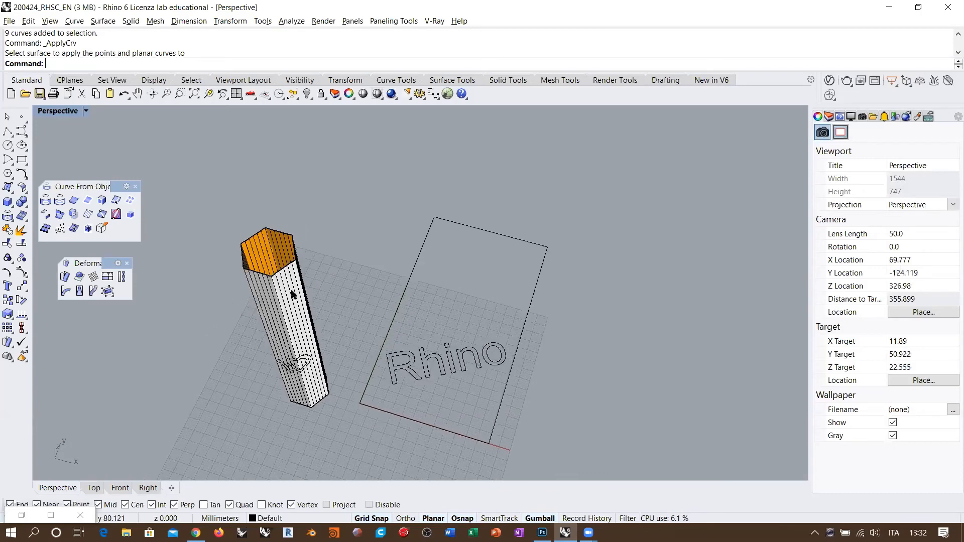
{"action": "scroll", "coordinate": [282, 196], "scroll_direction": "up", "scroll_amount": 3}
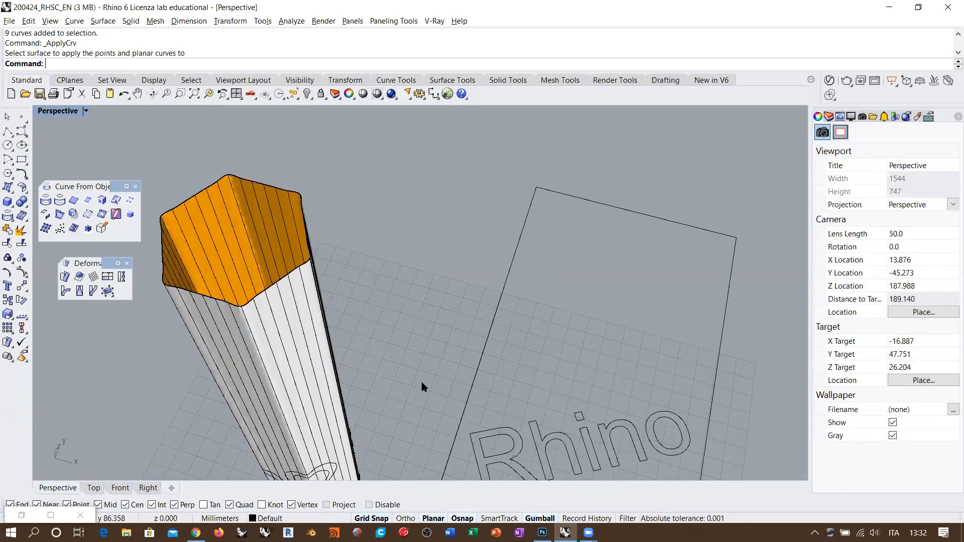
Step: Undo the applied curves, the text and UV layout, the column extrusion and the rebuild, back to the original sharp hexagon curve
{"action": "scroll", "coordinate": [422, 383], "scroll_direction": "down", "scroll_amount": 2}
{"action": "key", "text": "ctrl+z"}
{"action": "key", "text": "ctrl+z"}
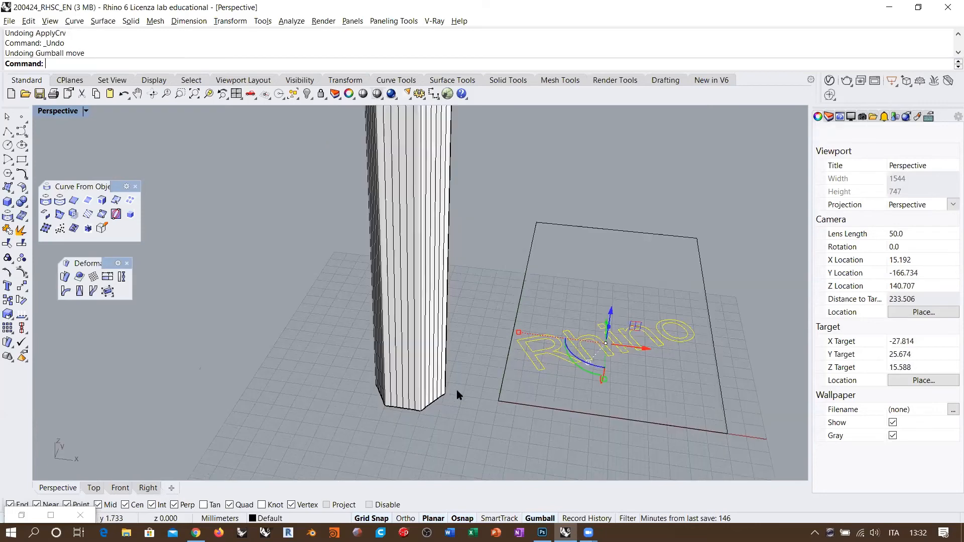
{"action": "key", "text": "ctrl+z"}
{"action": "key", "text": "ctrl+z"}
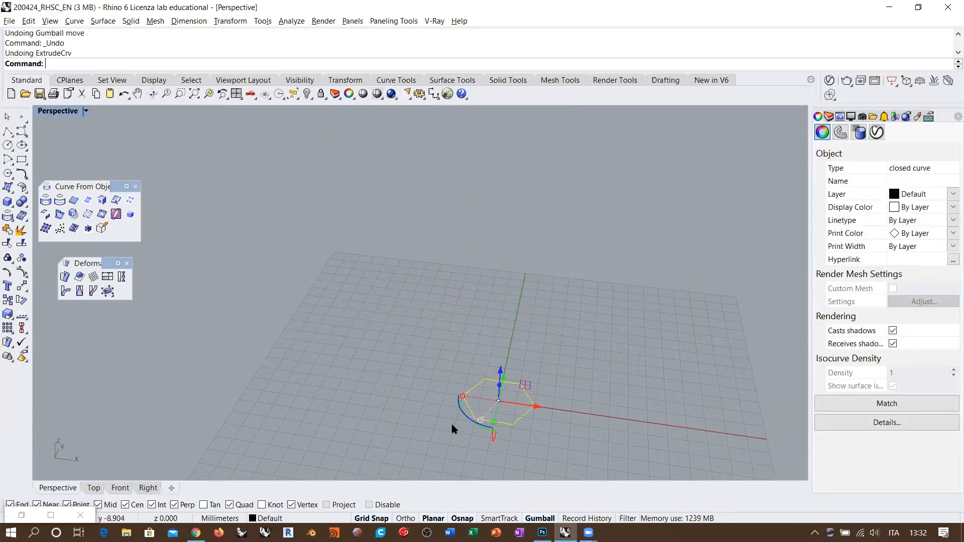
{"action": "key", "text": "Escape"}
{"action": "key", "text": "ctrl+z"}
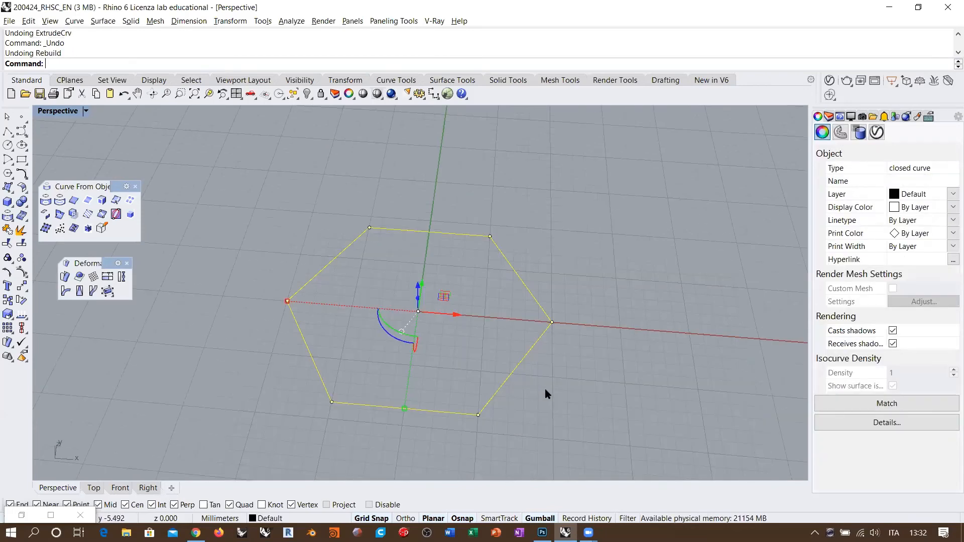
{"action": "left_click", "coordinate": [511, 347]}
{"action": "right_click_drag", "start_coordinate": [511, 347], "coordinate": [521, 364]}
{"action": "right_click_drag", "start_coordinate": [521, 364], "coordinate": [524, 374], "text": "shift"}
{"action": "right_click_drag", "start_coordinate": [513, 317], "coordinate": [513, 335], "text": "shift"}
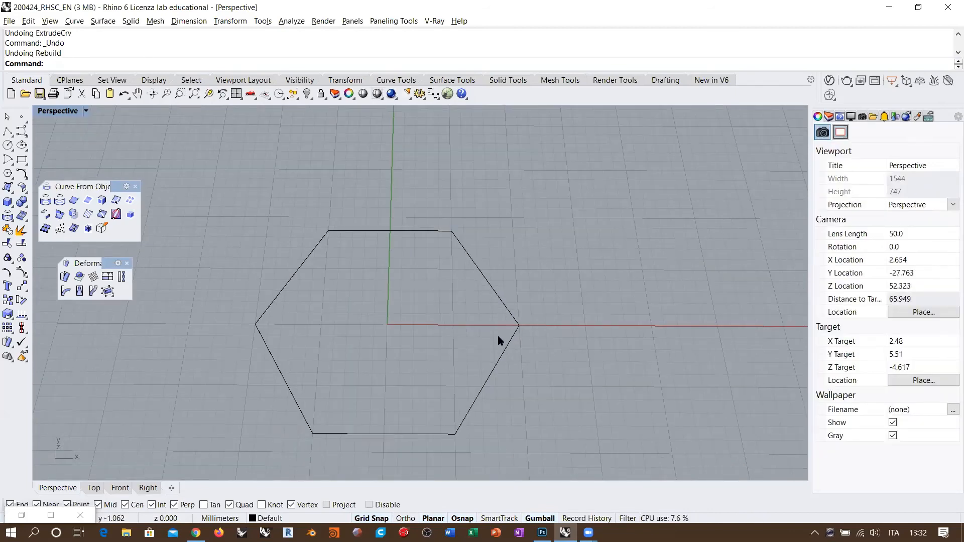
{"action": "scroll", "coordinate": [383, 359], "scroll_direction": "down", "scroll_amount": 3}
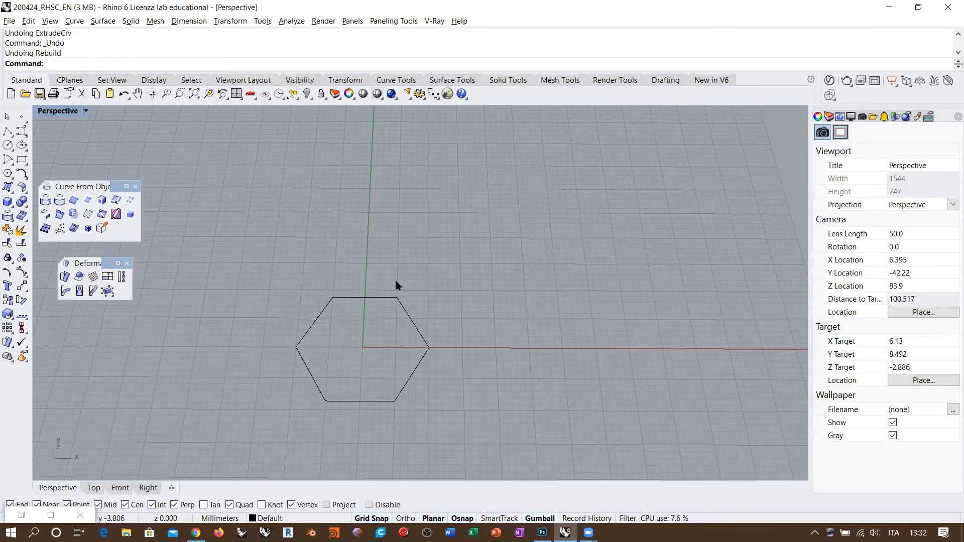
{"action": "right_click_drag", "start_coordinate": [396, 300], "coordinate": [425, 332]}
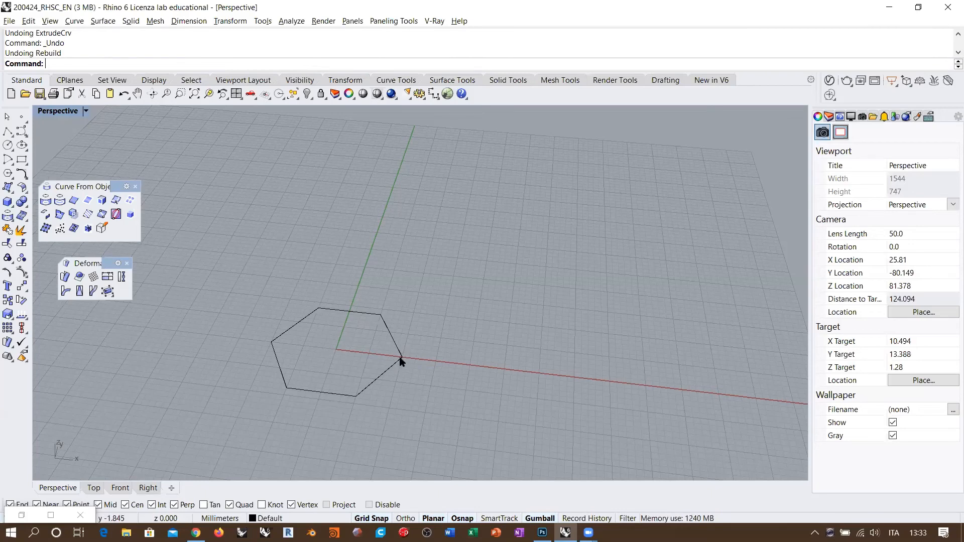
{"action": "scroll", "coordinate": [351, 367], "scroll_direction": "up", "scroll_amount": 2}
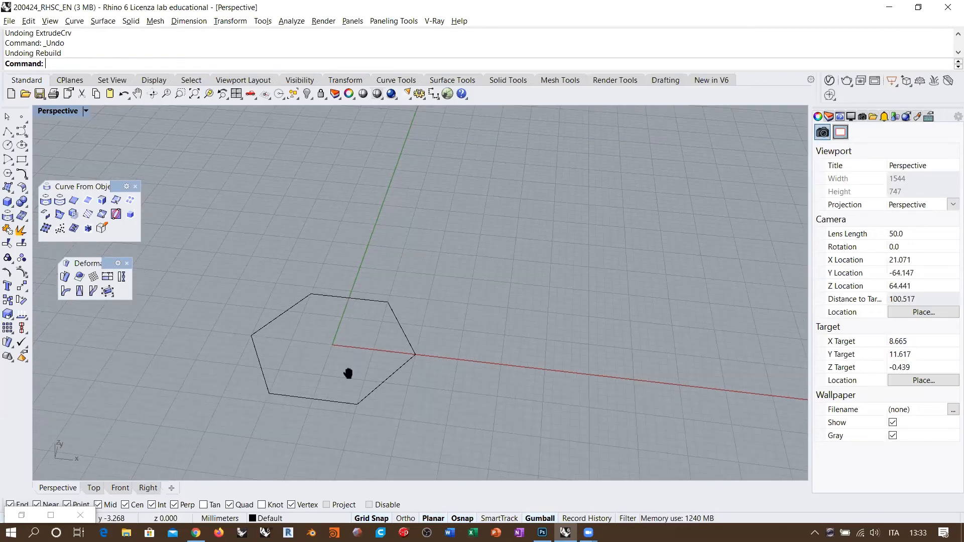
{"action": "scroll", "coordinate": [329, 340], "scroll_direction": "up", "scroll_amount": 2}
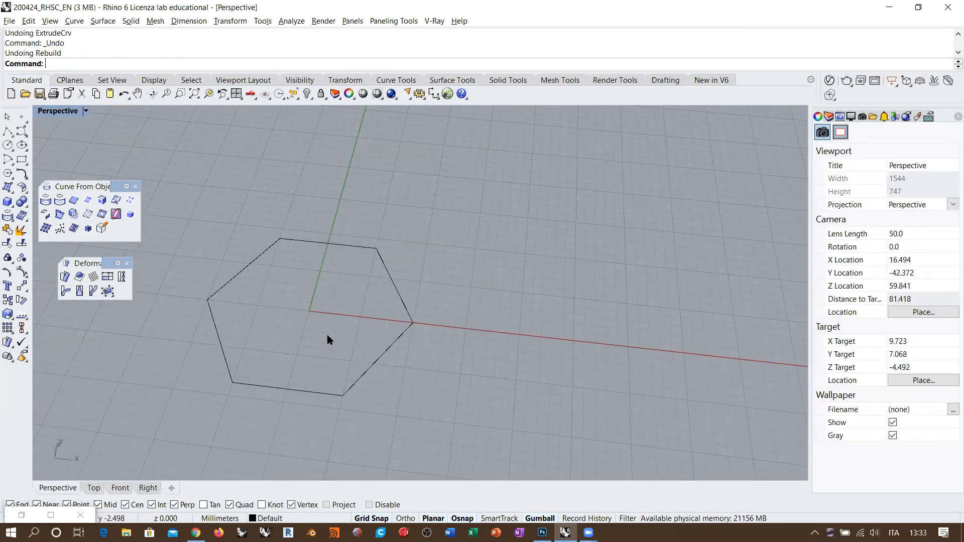
Step: Offset the hexagon outward with the Smooth corner option, using a through point just outside one of its corners
{"action": "left_click", "coordinate": [395, 289]}
{"action": "scroll", "coordinate": [331, 315], "scroll_direction": "up", "scroll_amount": 2}
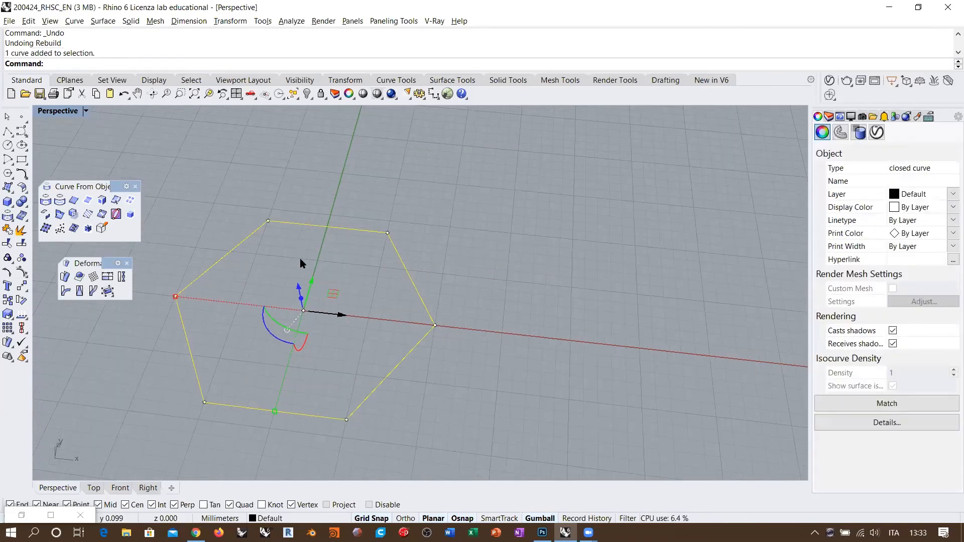
{"action": "type", "text": "offset"}
{"action": "key", "text": "Return"}
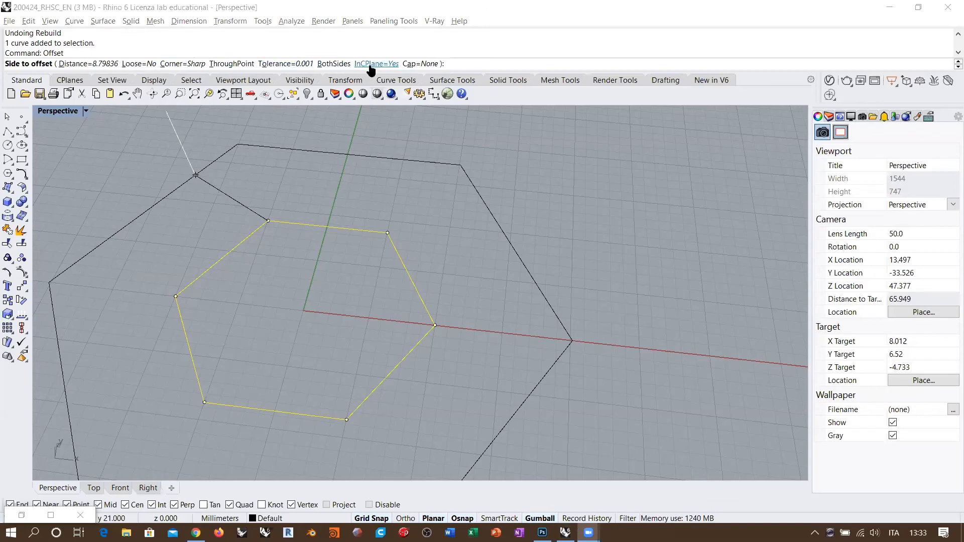
{"action": "left_click", "coordinate": [172, 65]}
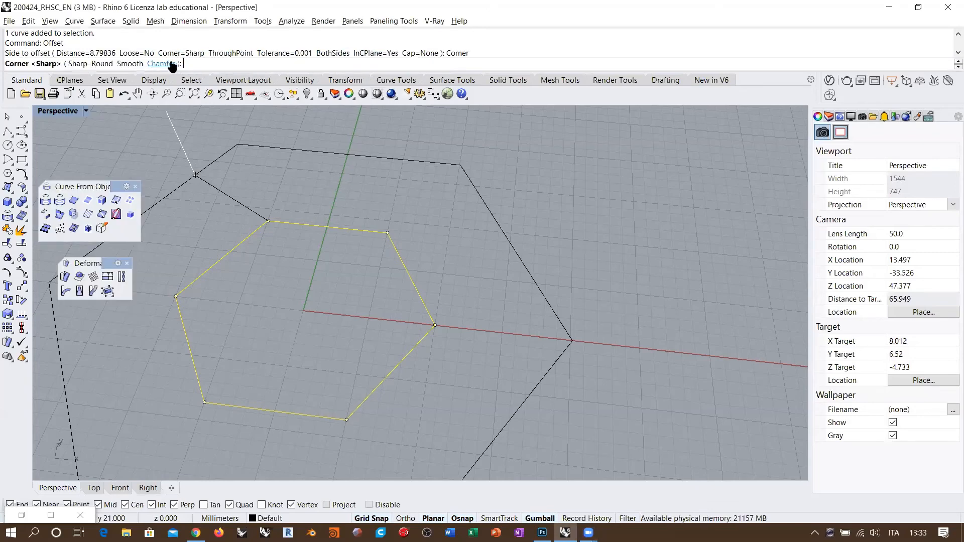
{"action": "left_click", "coordinate": [131, 64]}
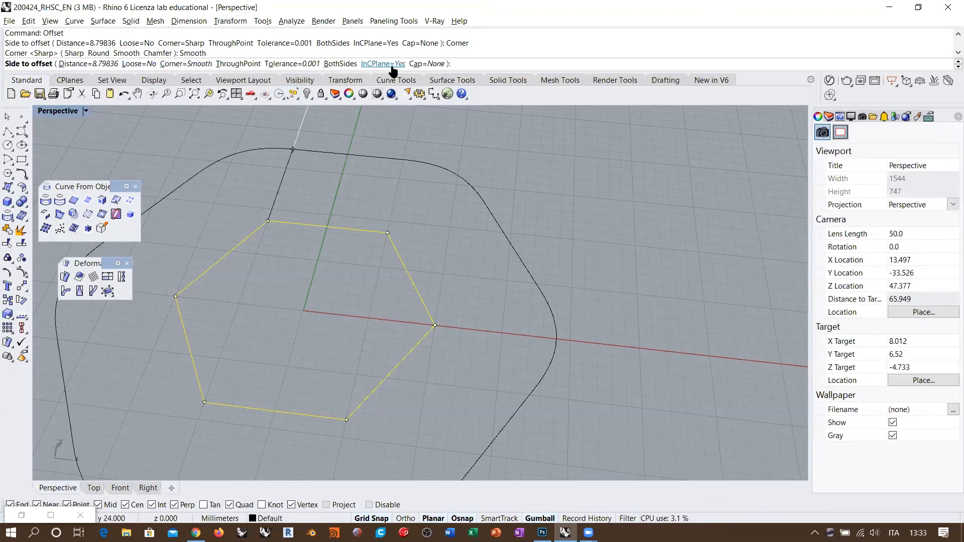
{"action": "left_click", "coordinate": [177, 64]}
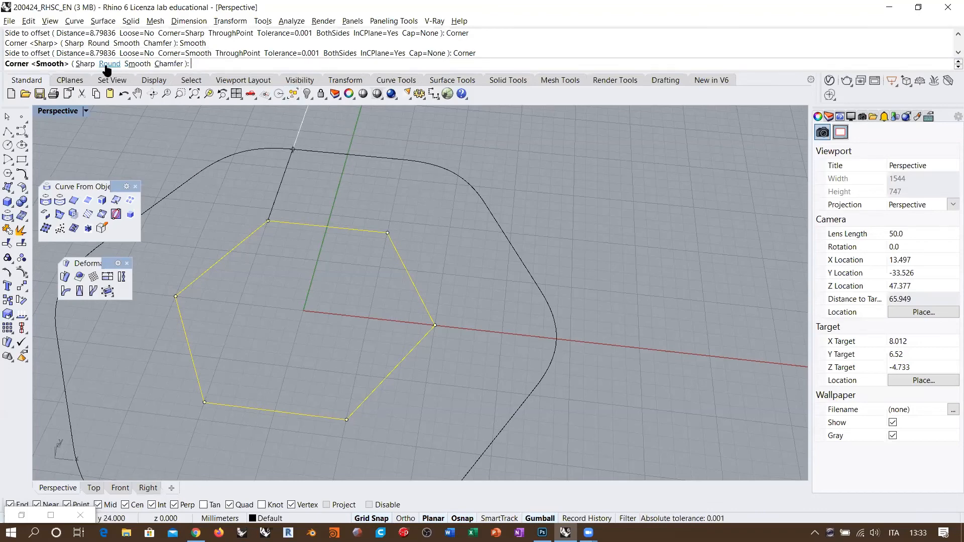
{"action": "left_click", "coordinate": [133, 63]}
{"action": "type", "text": "t"}
{"action": "key", "text": "Return"}
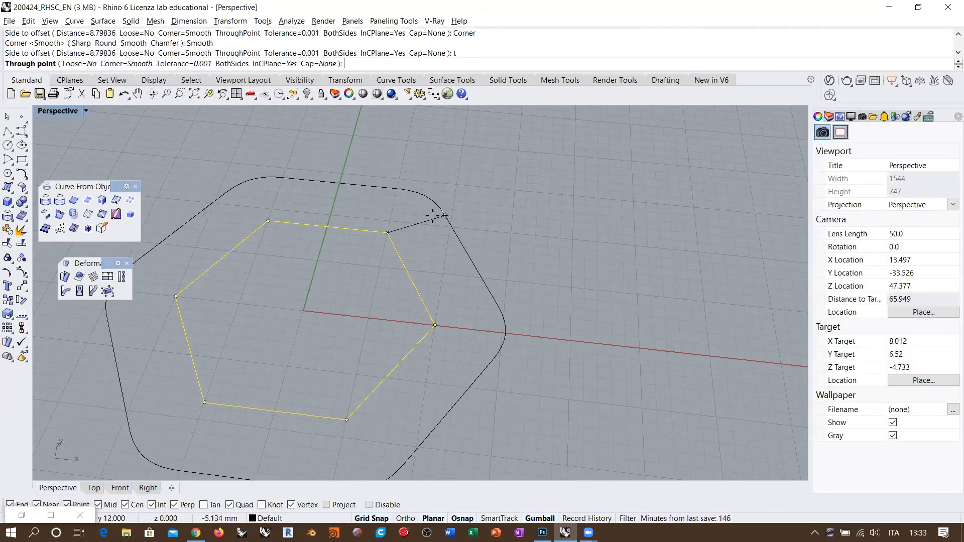
{"action": "scroll", "coordinate": [400, 222], "scroll_direction": "up", "scroll_amount": 3}
{"action": "scroll", "coordinate": [378, 235], "scroll_direction": "up", "scroll_amount": 3}
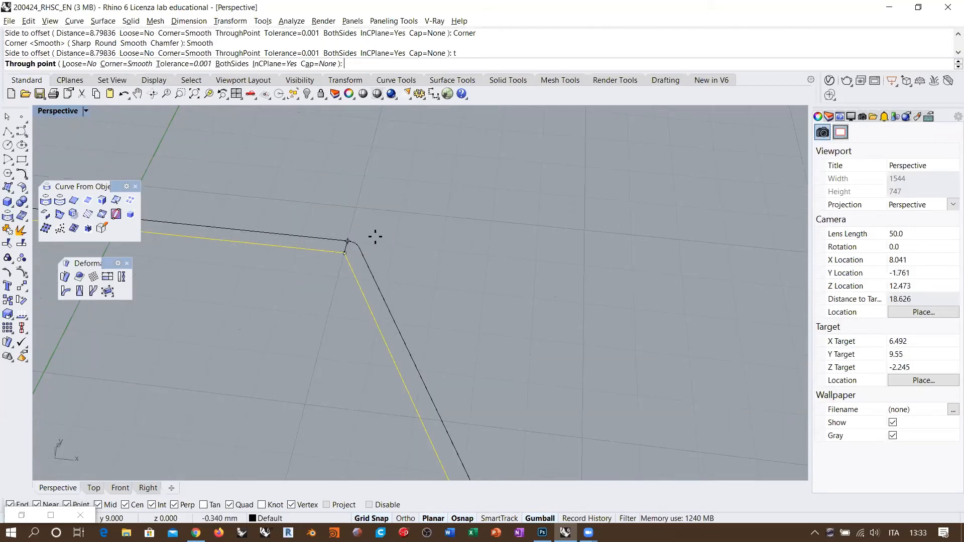
{"action": "left_click", "coordinate": [383, 236]}
Step: Show the offset curve's control points and inspect the four points at one rounded corner
{"action": "left_click", "coordinate": [386, 238]}
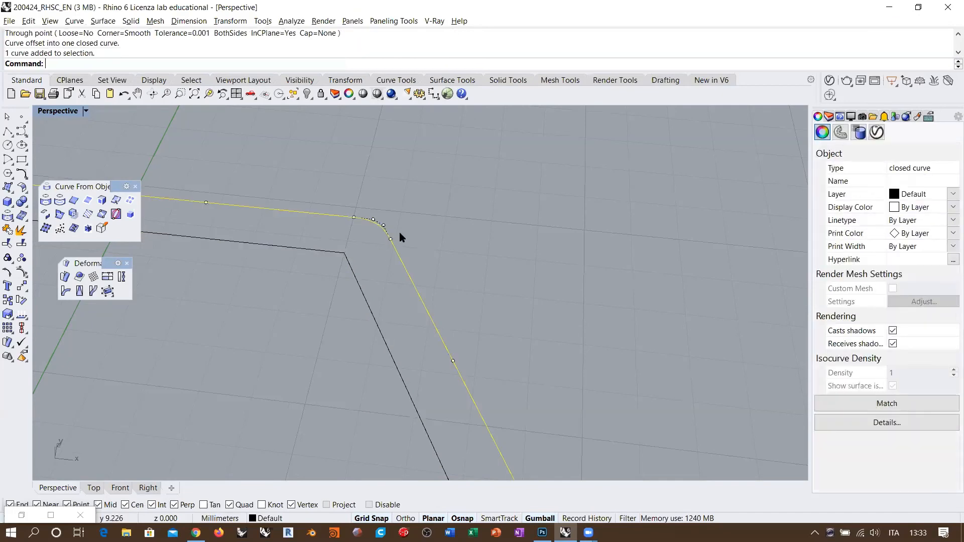
{"action": "scroll", "coordinate": [383, 226], "scroll_direction": "up", "scroll_amount": 2}
{"action": "key", "text": "F10"}
{"action": "left_click_drag", "start_coordinate": [308, 189], "coordinate": [415, 258]}
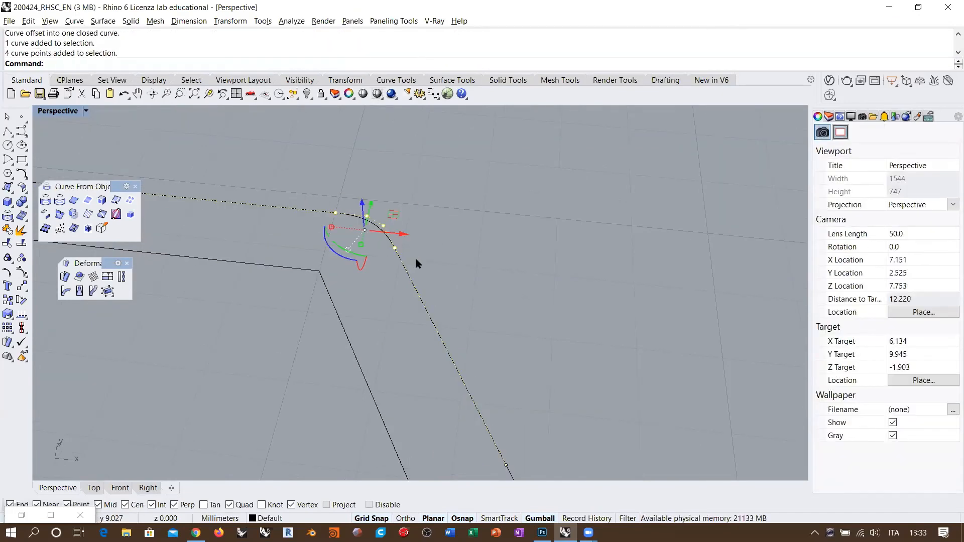
{"action": "scroll", "coordinate": [389, 234], "scroll_direction": "down", "scroll_amount": 4}
{"action": "scroll", "coordinate": [416, 288], "scroll_direction": "down", "scroll_amount": 5}
{"action": "key", "text": "Escape"}
{"action": "key", "text": "Escape"}
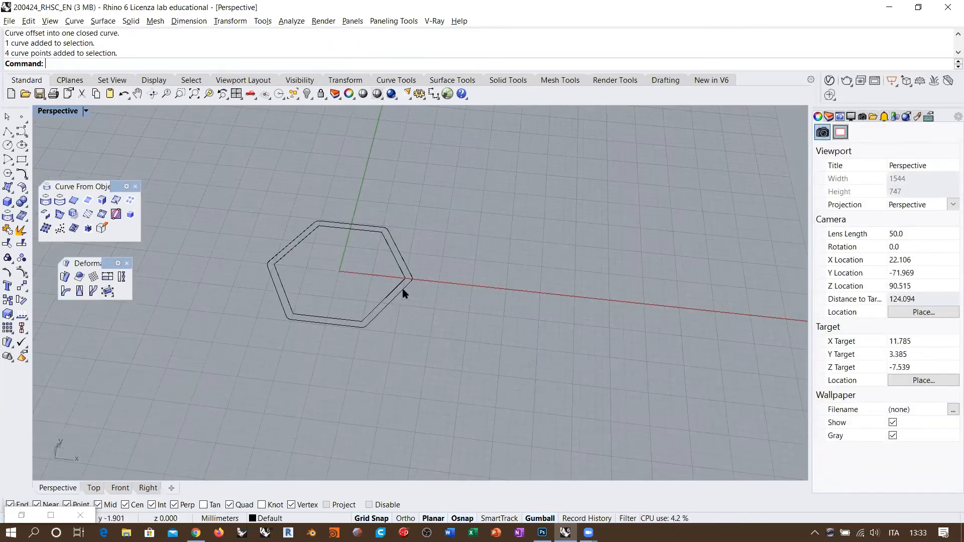
Step: Extrude the rounded outer hexagon upward as an open, non-solid column and inspect its corner seams
{"action": "left_click", "coordinate": [8, 201]}
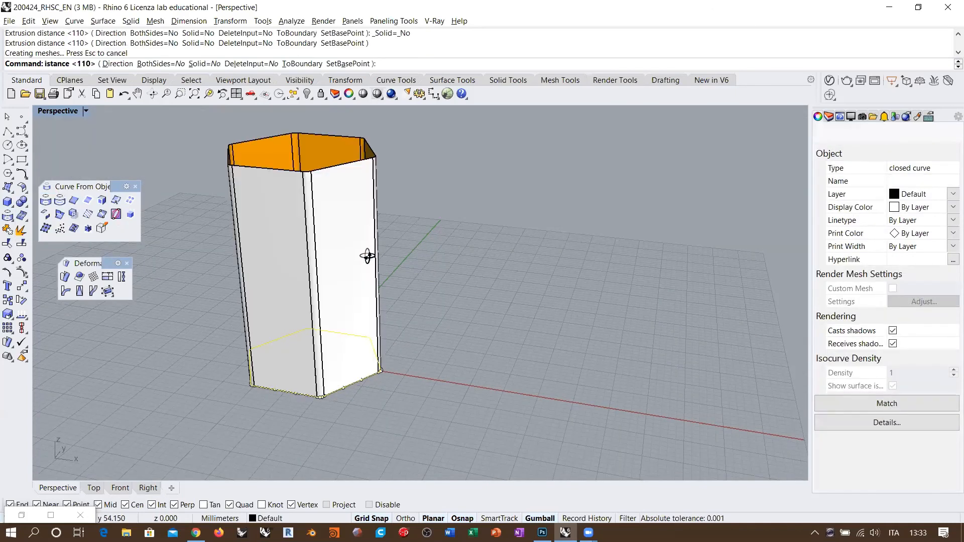
{"action": "key", "text": "Return"}
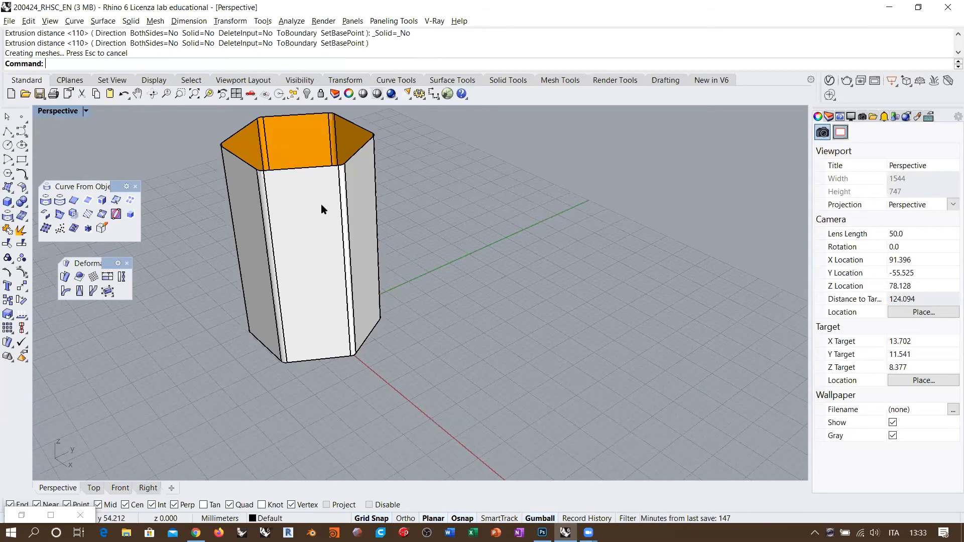
{"action": "scroll", "coordinate": [387, 227], "scroll_direction": "up", "scroll_amount": 4}
{"action": "right_click_drag", "start_coordinate": [387, 227], "coordinate": [384, 245]}
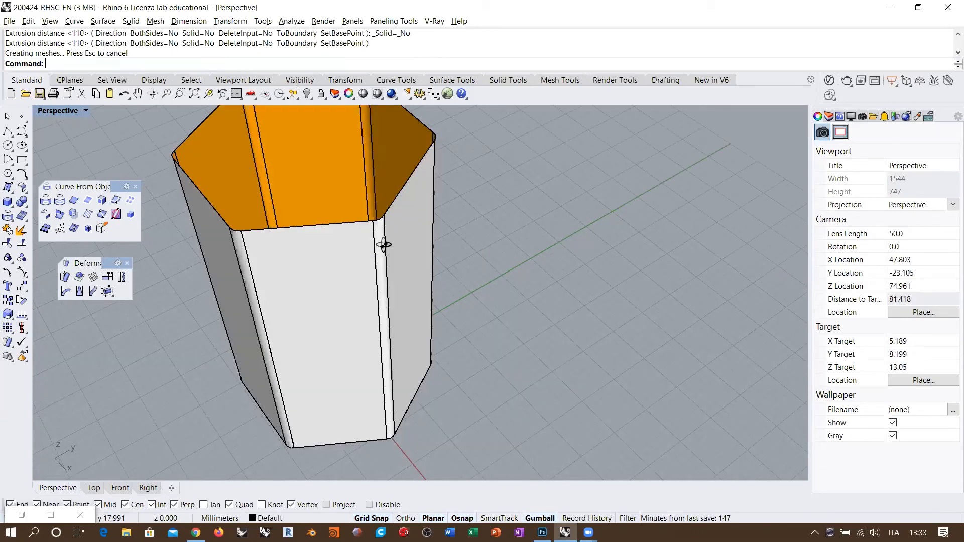
Step: Undo the extrusion of the rounded hexagon and compare the corners of the inner and outer curves
{"action": "key", "text": "ctrl+z"}
{"action": "right_click_drag", "start_coordinate": [409, 300], "coordinate": [372, 362]}
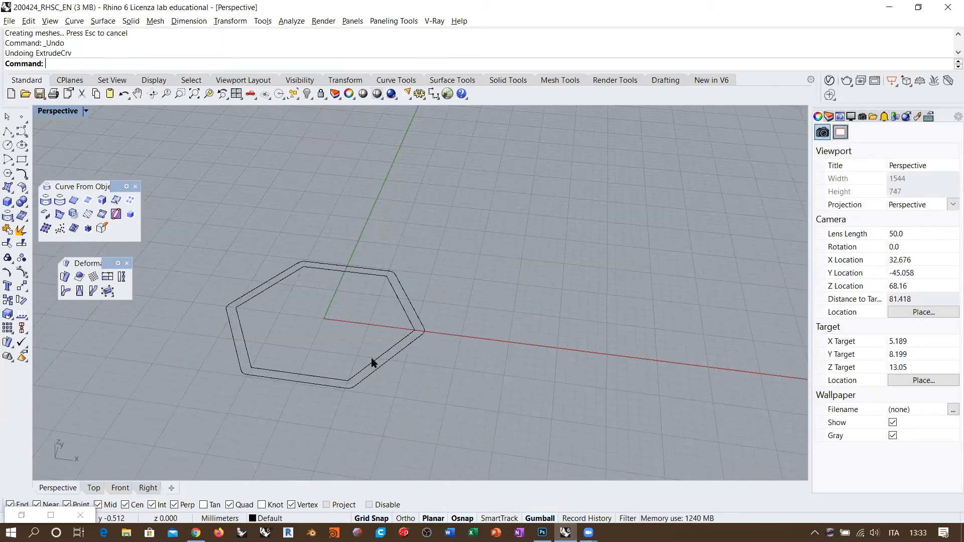
{"action": "left_click", "coordinate": [415, 329]}
{"action": "scroll", "coordinate": [456, 301], "scroll_direction": "up", "scroll_amount": 2}
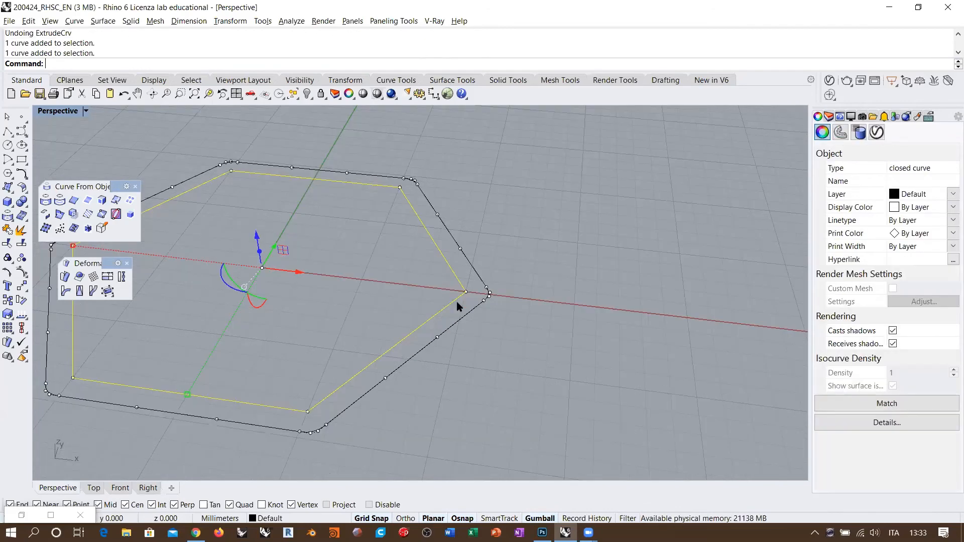
{"action": "key", "text": "Escape"}
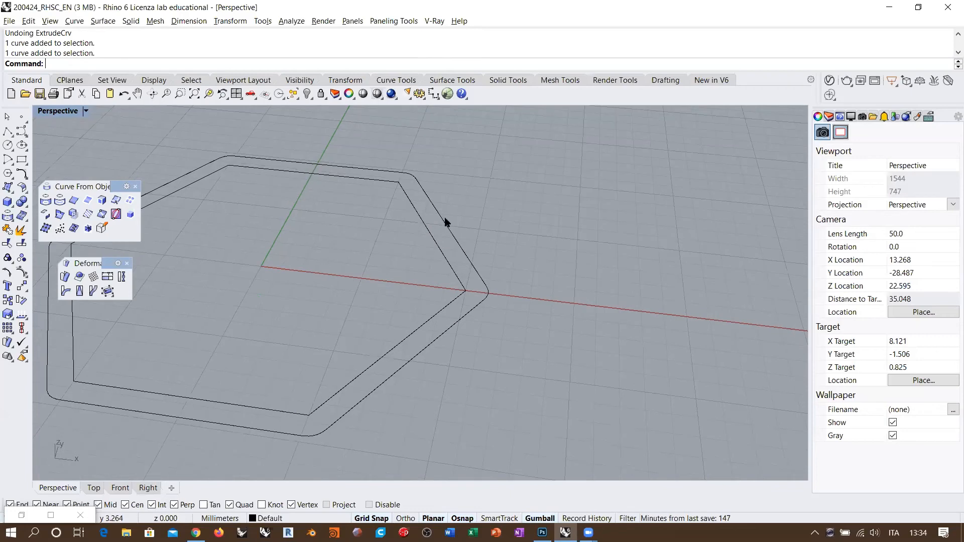
Step: Compare the rounded outer hexagon's control points and corners with the sharp inner hexagon, leaving both curves unselected
{"action": "right_click_drag", "start_coordinate": [446, 221], "coordinate": [430, 153]}
{"action": "right_click_drag", "start_coordinate": [477, 232], "coordinate": [424, 185]}
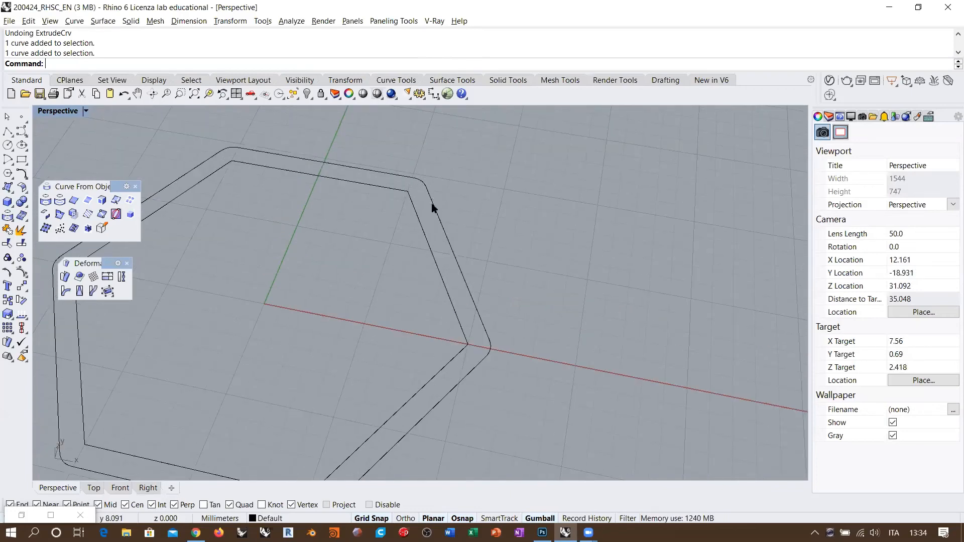
{"action": "left_click", "coordinate": [432, 202]}
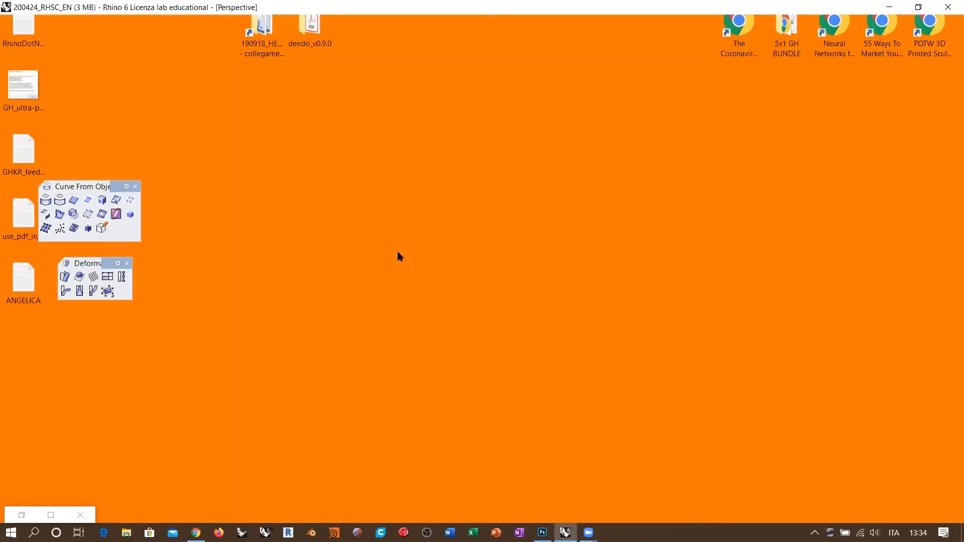
{"action": "scroll", "coordinate": [462, 249], "scroll_direction": "down", "scroll_amount": 5}
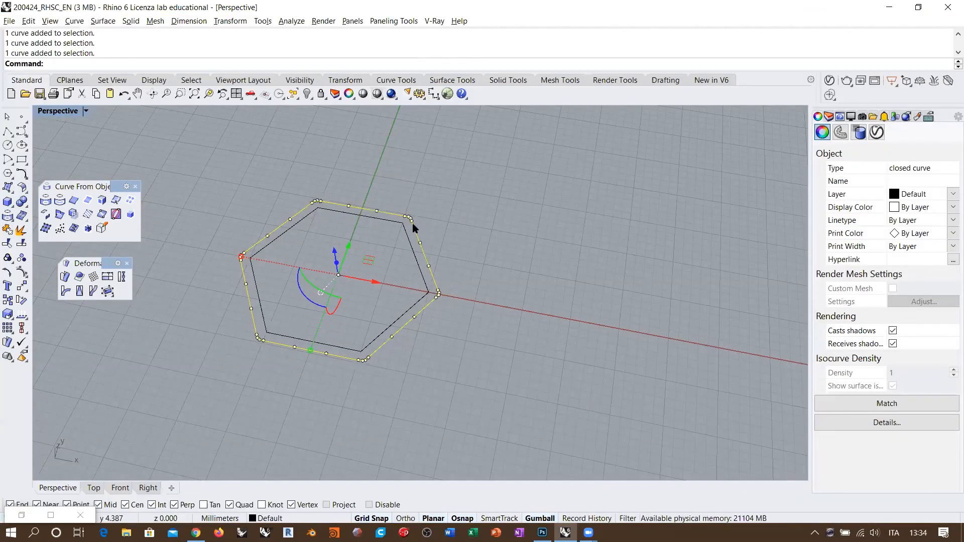
{"action": "key", "text": "Escape"}
{"action": "right_click_drag", "start_coordinate": [415, 274], "coordinate": [330, 272], "text": "shift"}
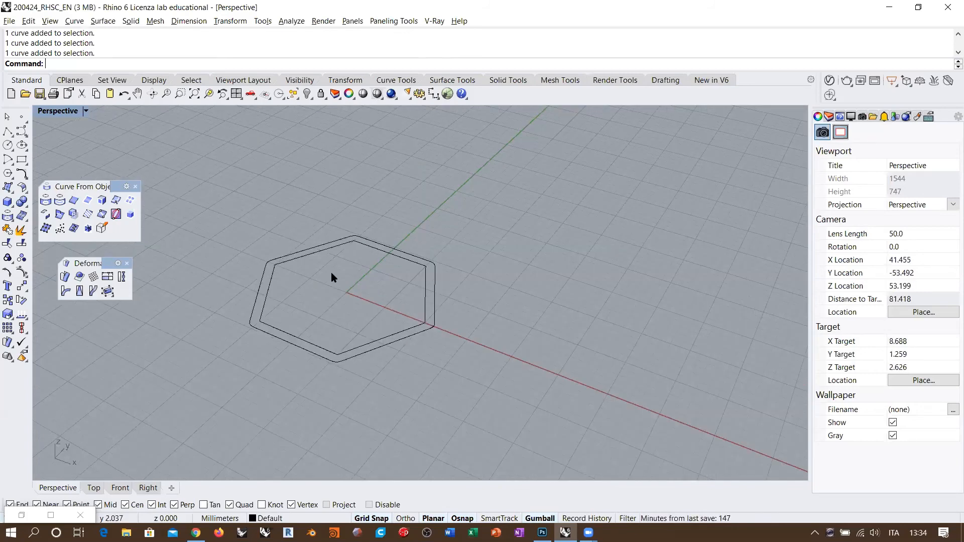
{"action": "right_click_drag", "start_coordinate": [405, 303], "coordinate": [412, 308]}
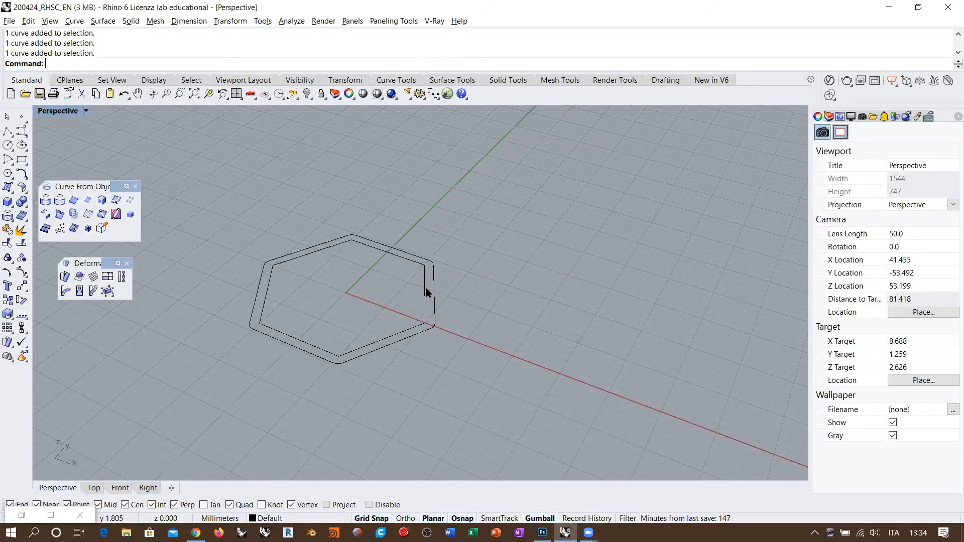
{"action": "right_click_drag", "start_coordinate": [425, 268], "coordinate": [270, 302]}
{"action": "scroll", "coordinate": [269, 302], "scroll_direction": "down", "scroll_amount": 8}
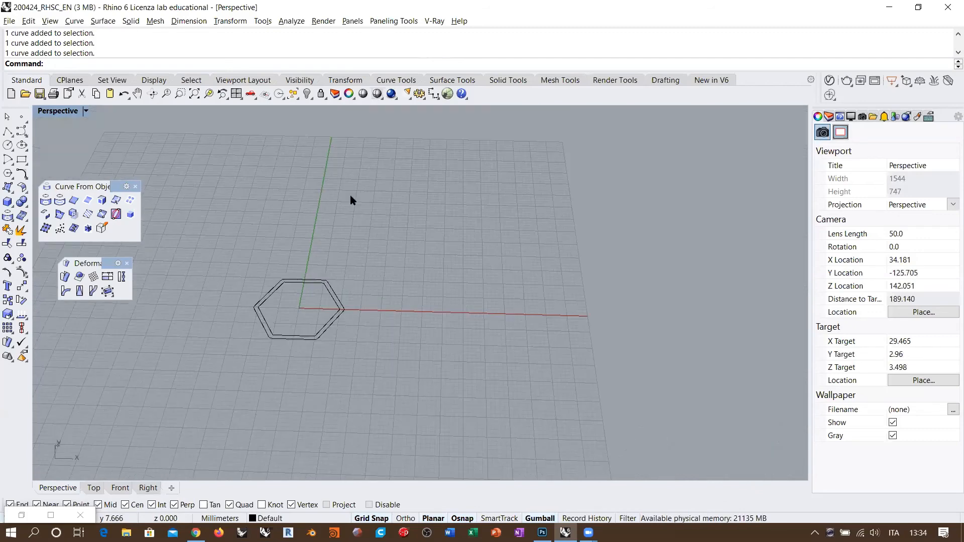
Step: Show all hidden objects and survey the complete set of models around the hexagon curves
{"action": "left_click", "coordinate": [307, 94]}
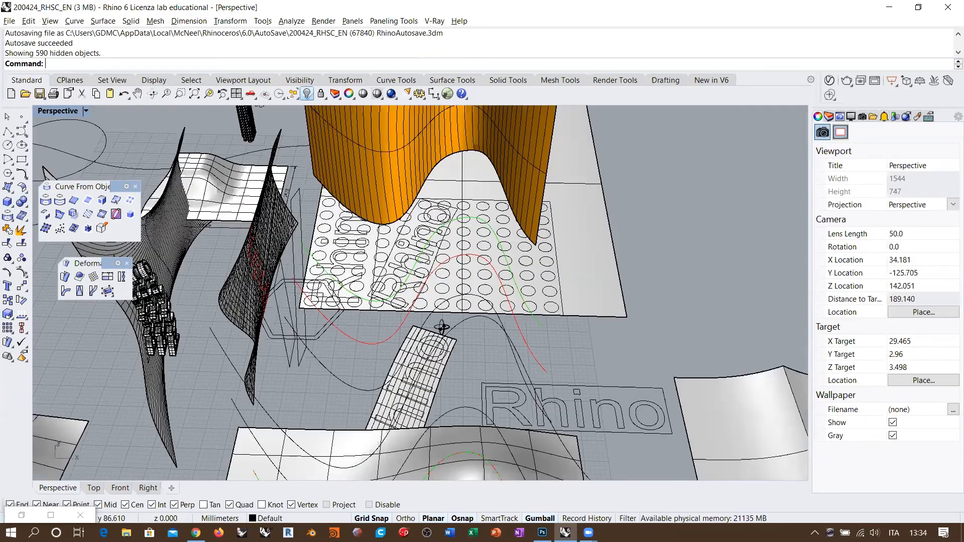
{"action": "right_click_drag", "start_coordinate": [391, 308], "coordinate": [463, 286]}
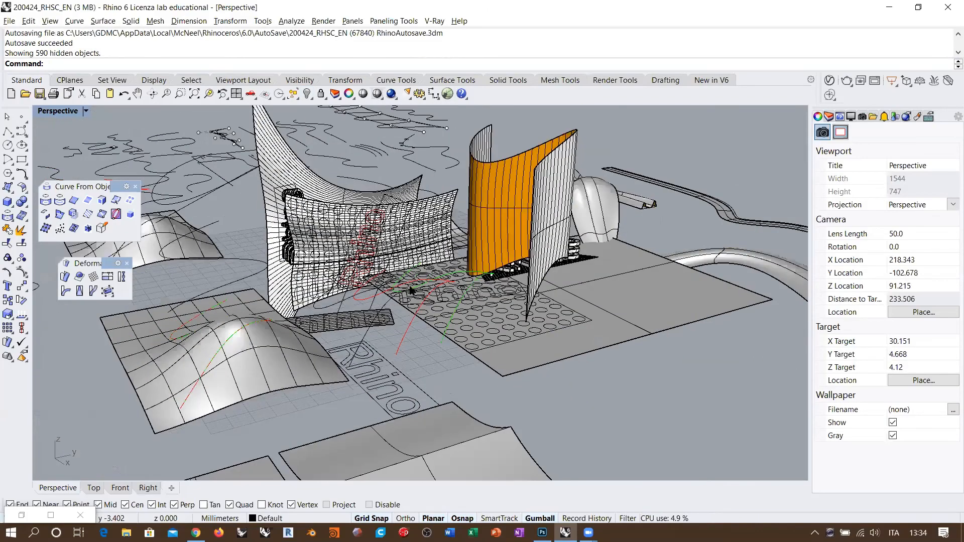
{"action": "right_click_drag", "start_coordinate": [438, 310], "coordinate": [360, 213]}
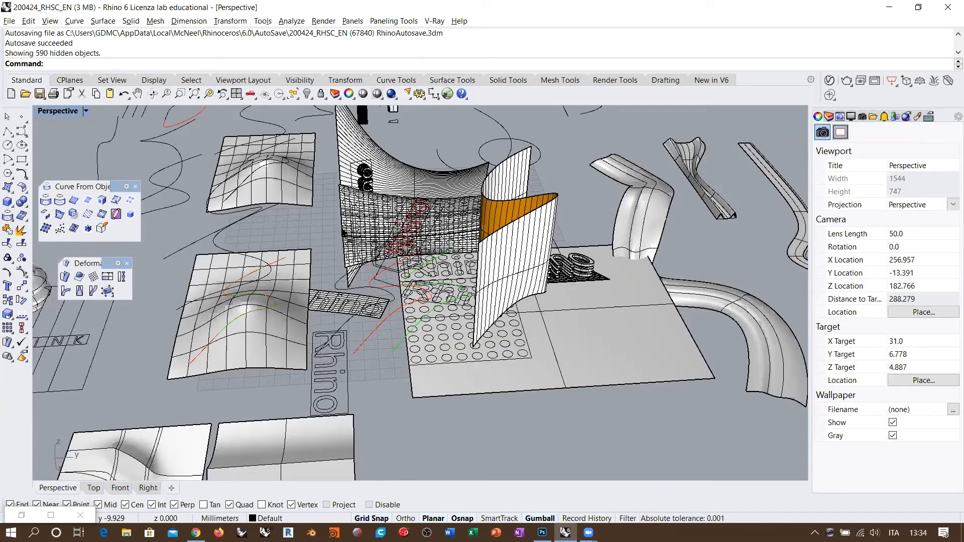
{"action": "left_click", "coordinate": [410, 261]}
{"action": "left_click", "coordinate": [399, 271]}
{"action": "right_click_drag", "start_coordinate": [398, 272], "coordinate": [348, 258]}
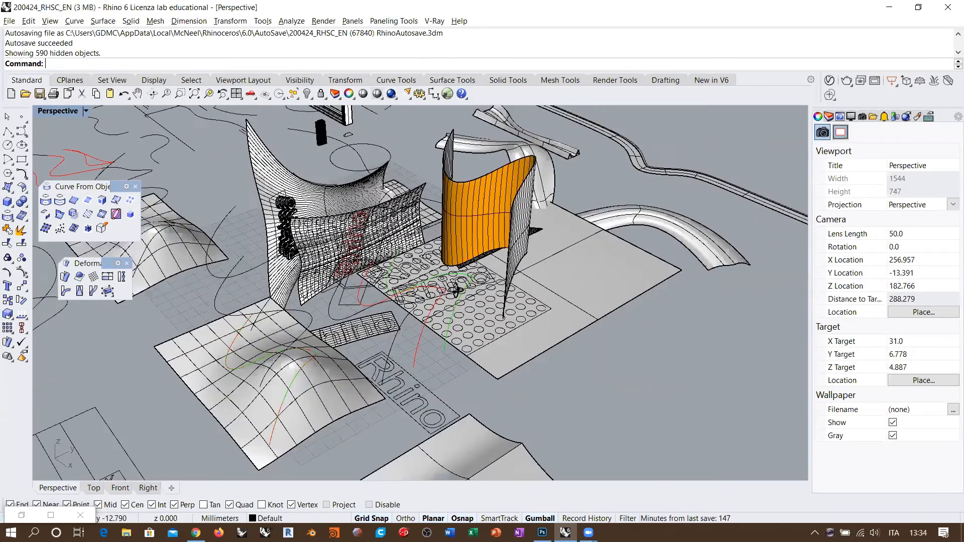
{"action": "scroll", "coordinate": [382, 265], "scroll_direction": "down", "scroll_amount": 8}
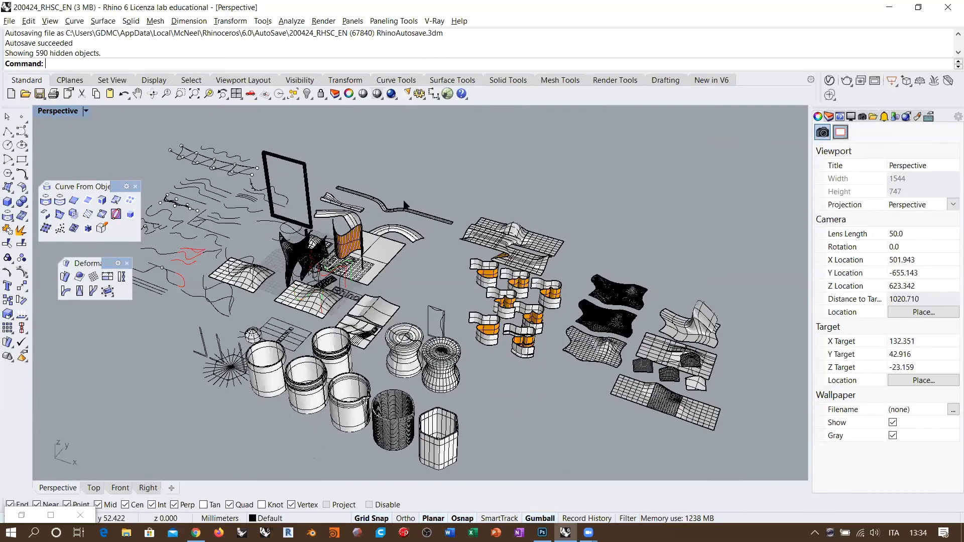
{"action": "right_click_drag", "start_coordinate": [417, 186], "coordinate": [368, 172], "text": "shift"}
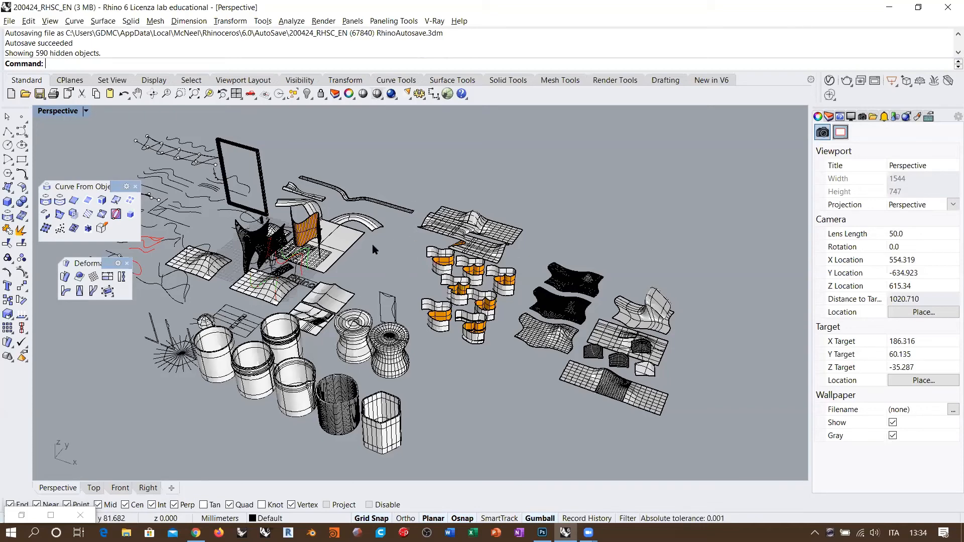
Step: Select the grouped Rhino text models with their curved and flat surfaces, and add the hexagon curves among them
{"action": "left_click", "coordinate": [298, 240]}
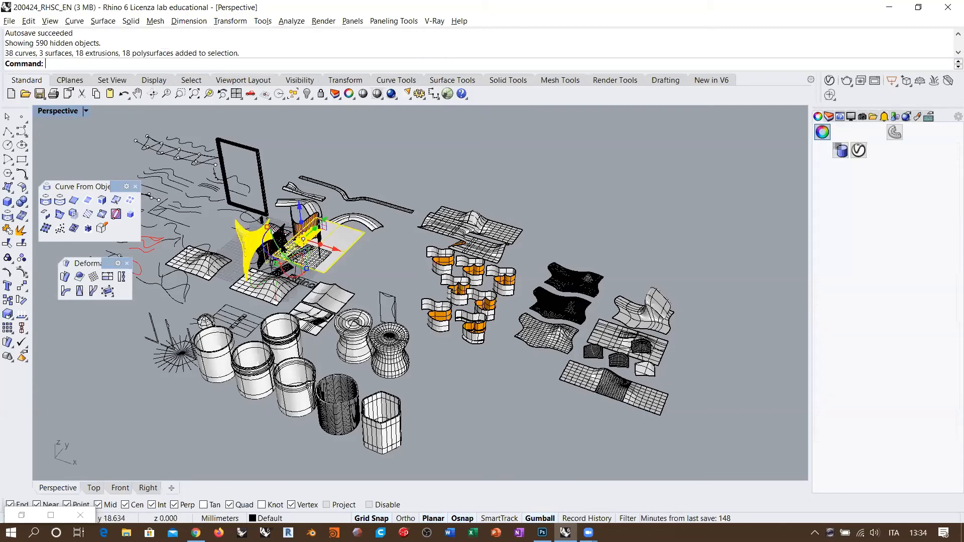
{"action": "right_click_drag", "start_coordinate": [298, 241], "coordinate": [317, 256]}
{"action": "scroll", "coordinate": [244, 284], "scroll_direction": "up", "scroll_amount": 5}
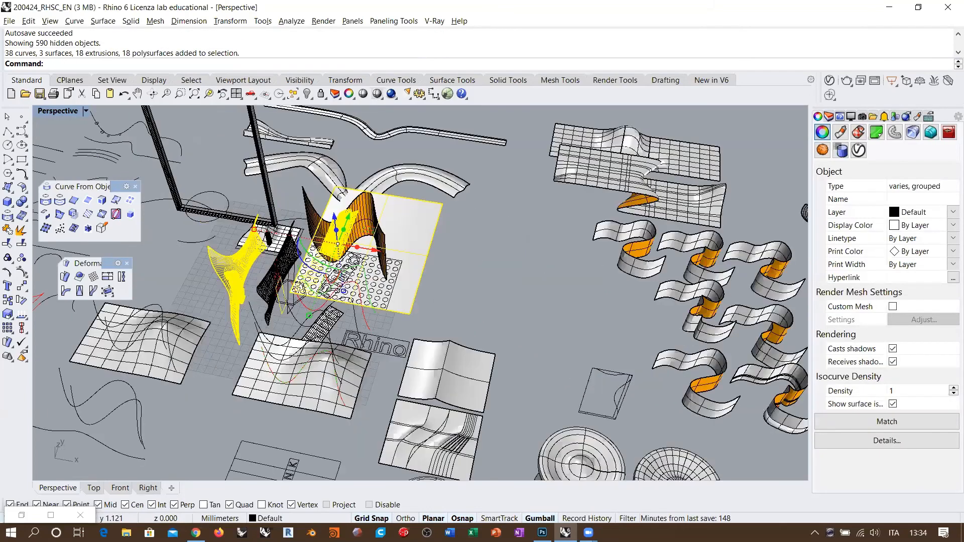
{"action": "scroll", "coordinate": [336, 302], "scroll_direction": "up", "scroll_amount": 5}
{"action": "left_click", "coordinate": [333, 300]}
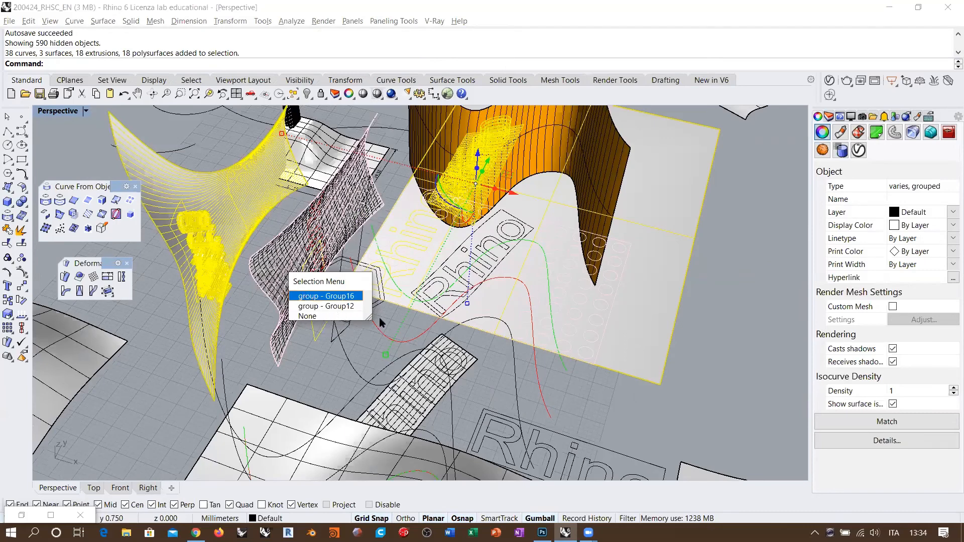
{"action": "left_click", "coordinate": [331, 296]}
{"action": "right_click_drag", "start_coordinate": [336, 290], "coordinate": [387, 307]}
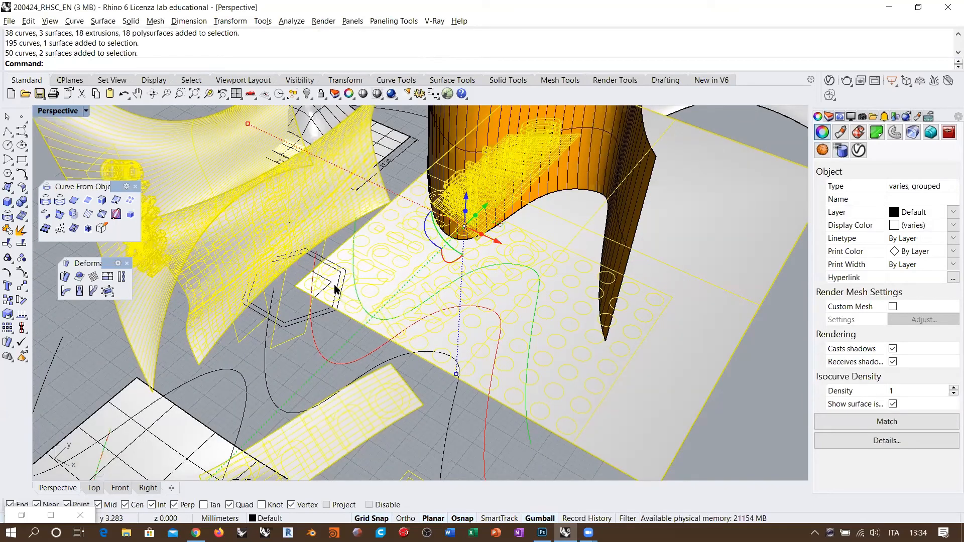
{"action": "left_click", "coordinate": [327, 281], "text": "shift"}
{"action": "scroll", "coordinate": [329, 283], "scroll_direction": "up", "scroll_amount": 2}
{"action": "right_click_drag", "start_coordinate": [338, 326], "coordinate": [354, 313]}
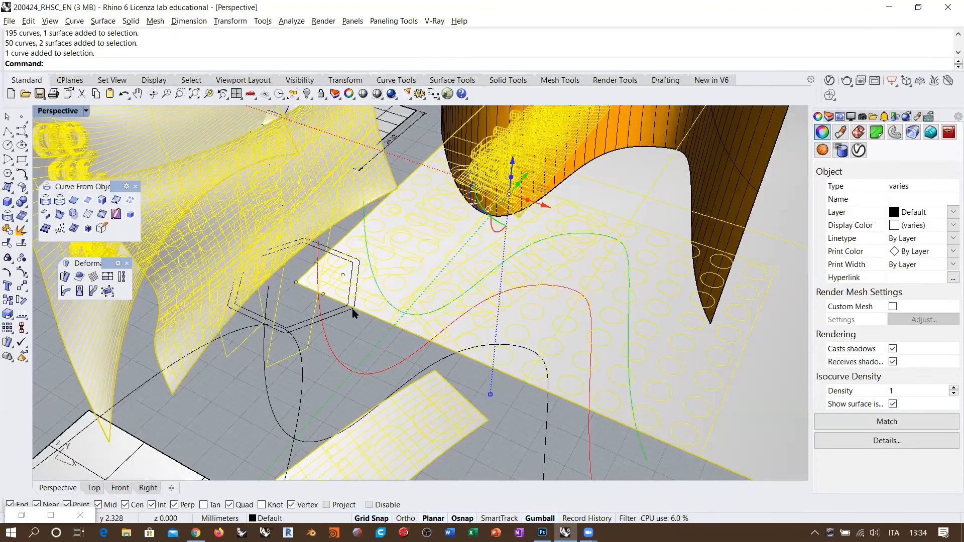
{"action": "left_click", "coordinate": [378, 310], "text": "shift"}
{"action": "left_click", "coordinate": [324, 329], "text": "shift"}
{"action": "right_click_drag", "start_coordinate": [375, 308], "coordinate": [263, 317]}
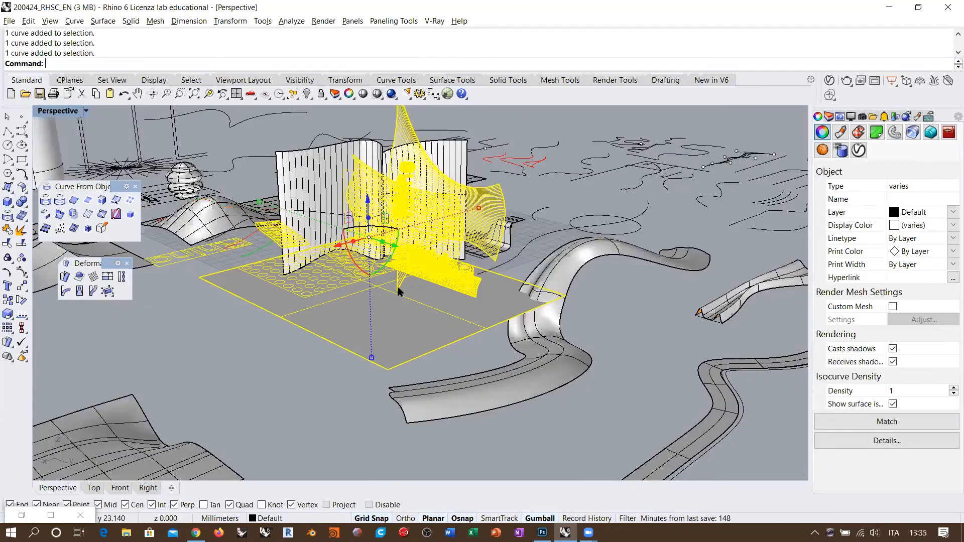
Step: Add the surface with the two linear dimensions to the selection and move everything into empty space far beyond the other models
{"action": "scroll", "coordinate": [398, 288], "scroll_direction": "down", "scroll_amount": 10}
{"action": "mouse_move", "coordinate": [397, 288]}
{"action": "right_mouse_down"}
{"action": "mouse_move", "coordinate": [429, 331]}
{"action": "mouse_move", "coordinate": [390, 275]}
{"action": "right_mouse_up"}
{"action": "scroll", "coordinate": [410, 296], "scroll_direction": "up", "scroll_amount": 11}
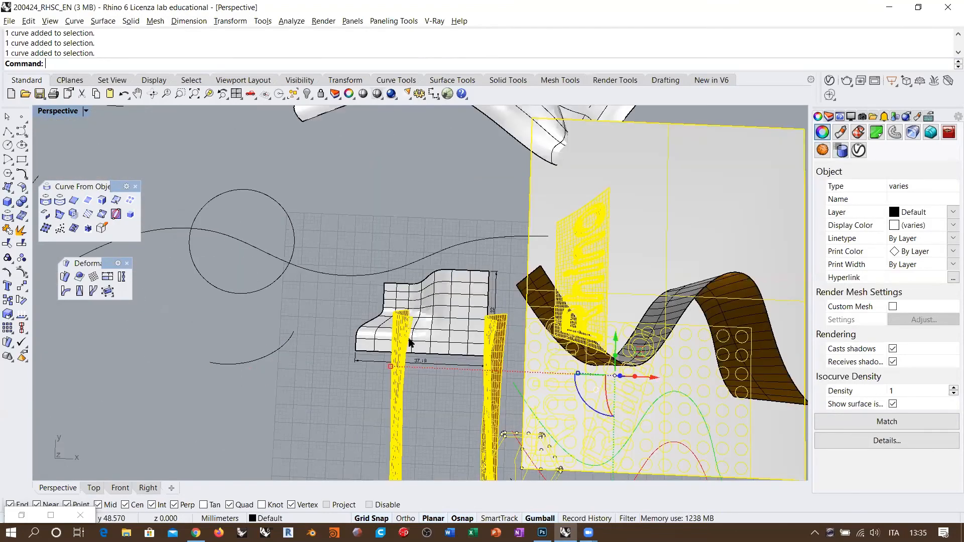
{"action": "left_click", "coordinate": [460, 330], "text": "shift"}
{"action": "scroll", "coordinate": [393, 287], "scroll_direction": "down", "scroll_amount": 6}
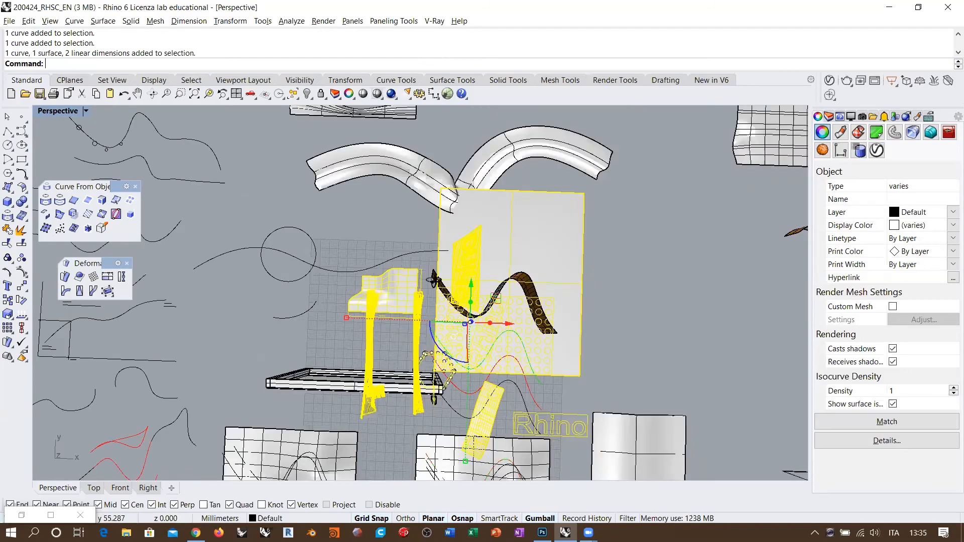
{"action": "scroll", "coordinate": [399, 281], "scroll_direction": "down", "scroll_amount": 5}
{"action": "left_click_drag", "start_coordinate": [404, 269], "coordinate": [773, 167]}
{"action": "key", "text": "Escape"}
Step: Move the two leftover wavy curves near the grid from a curve endpoint to the large curved surface among the relocated text models
{"action": "scroll", "coordinate": [360, 311], "scroll_direction": "up", "scroll_amount": 10}
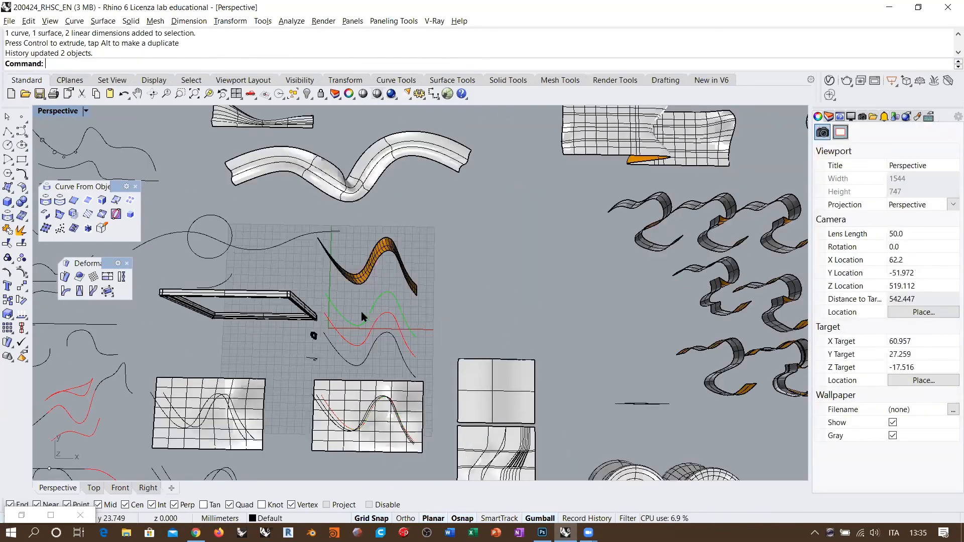
{"action": "right_click_drag", "start_coordinate": [291, 281], "coordinate": [261, 251]}
{"action": "scroll", "coordinate": [228, 295], "scroll_direction": "down", "scroll_amount": 4}
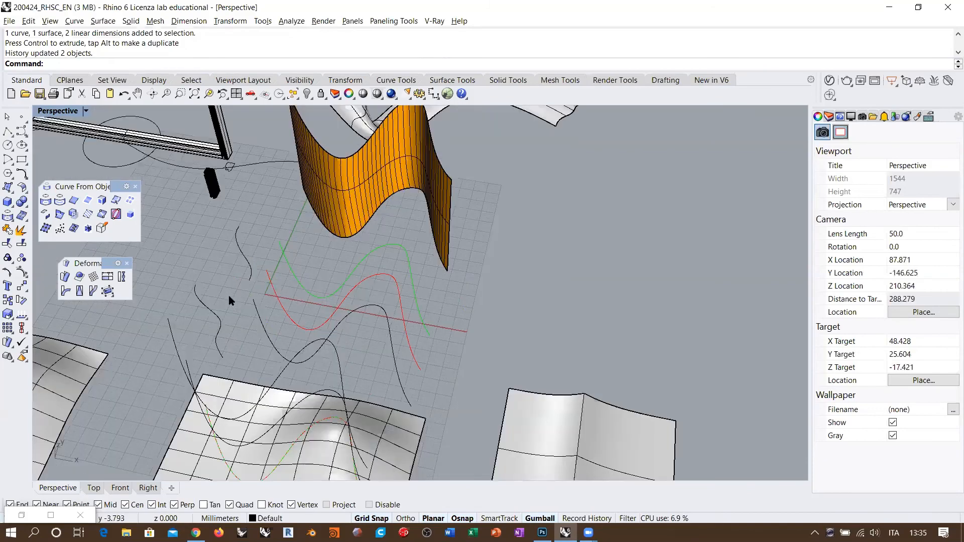
{"action": "right_click_drag", "start_coordinate": [222, 323], "coordinate": [214, 331]}
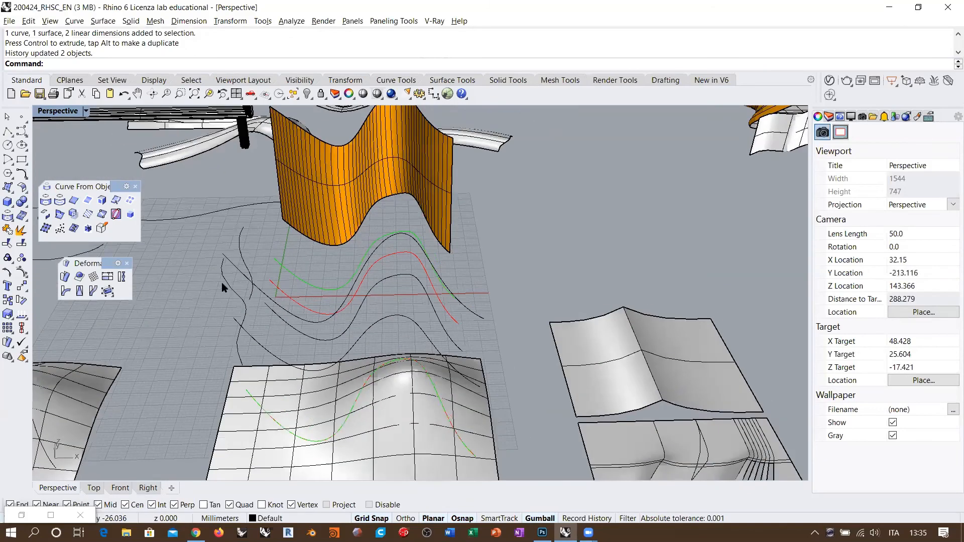
{"action": "right_click_drag", "start_coordinate": [210, 278], "coordinate": [210, 279]}
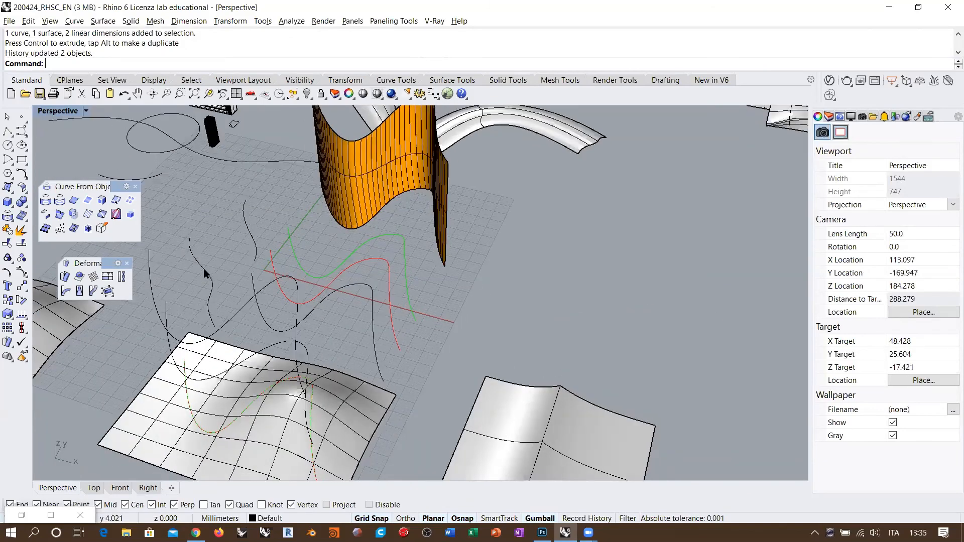
{"action": "left_click", "coordinate": [212, 279]}
{"action": "scroll", "coordinate": [229, 270], "scroll_direction": "down", "scroll_amount": 4}
{"action": "left_click", "coordinate": [188, 281], "text": "shift"}
{"action": "scroll", "coordinate": [57, 171], "scroll_direction": "down", "scroll_amount": 3}
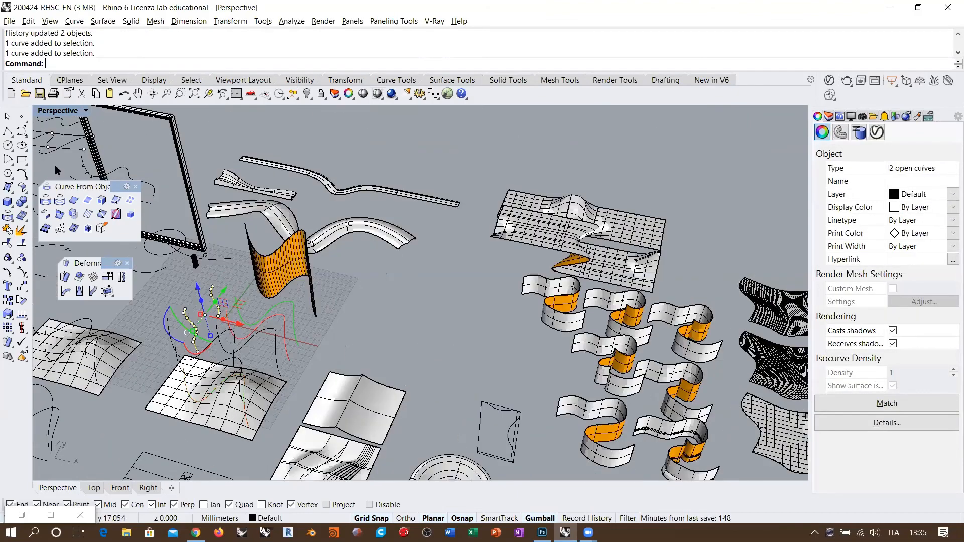
{"action": "left_click", "coordinate": [21, 286]}
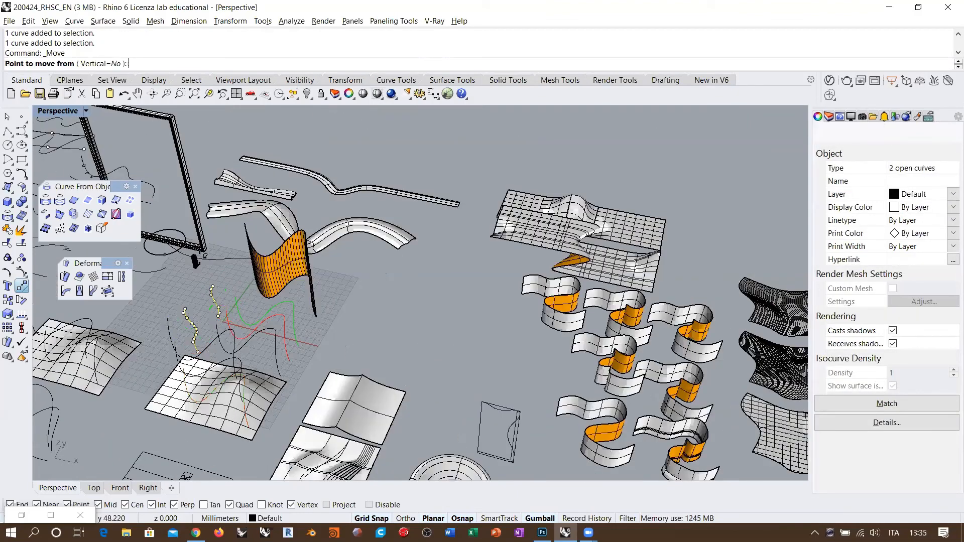
{"action": "left_click", "coordinate": [212, 286]}
{"action": "scroll", "coordinate": [217, 279], "scroll_direction": "down", "scroll_amount": 10}
{"action": "scroll", "coordinate": [466, 296], "scroll_direction": "down", "scroll_amount": 2}
{"action": "right_click_drag", "start_coordinate": [467, 296], "coordinate": [461, 307]}
{"action": "scroll", "coordinate": [461, 308], "scroll_direction": "up", "scroll_amount": 18}
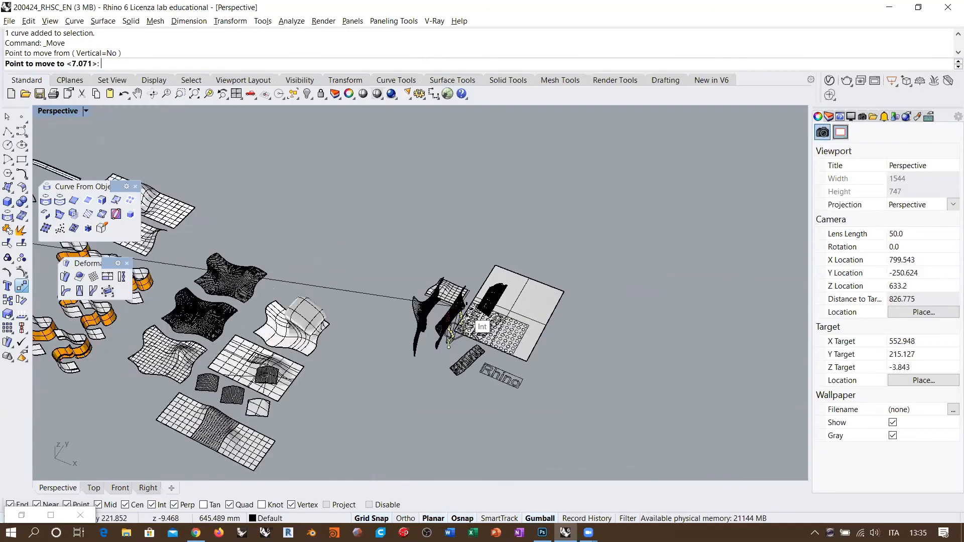
{"action": "scroll", "coordinate": [461, 307], "scroll_direction": "up", "scroll_amount": 8}
{"action": "right_click_drag", "start_coordinate": [367, 270], "coordinate": [371, 139]}
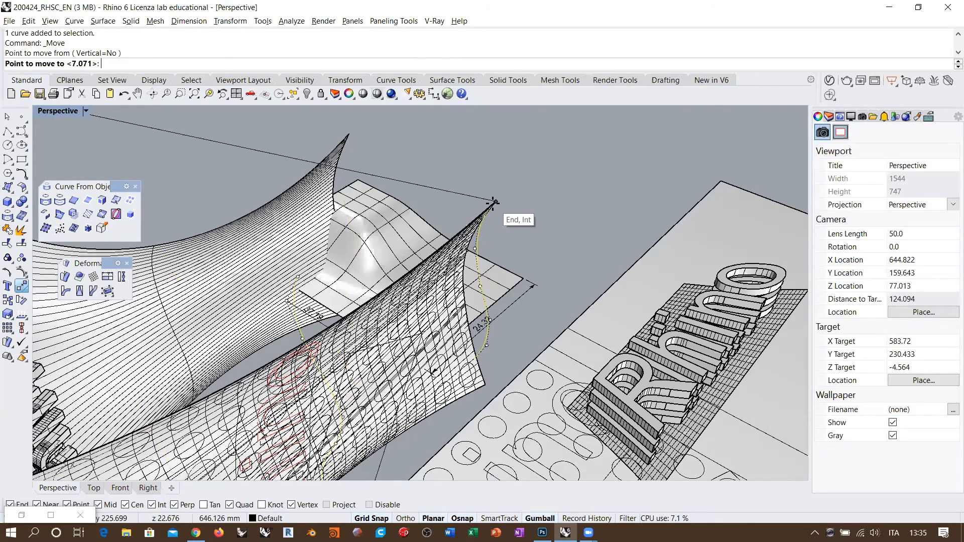
{"action": "scroll", "coordinate": [497, 200], "scroll_direction": "down", "scroll_amount": 3}
{"action": "right_click_drag", "start_coordinate": [499, 176], "coordinate": [534, 153]}
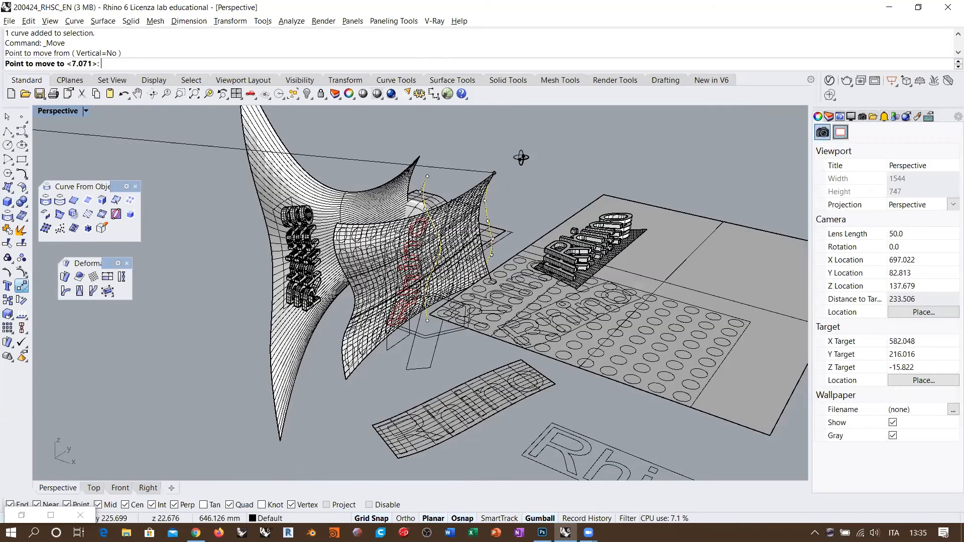
{"action": "scroll", "coordinate": [393, 133], "scroll_direction": "up", "scroll_amount": 2}
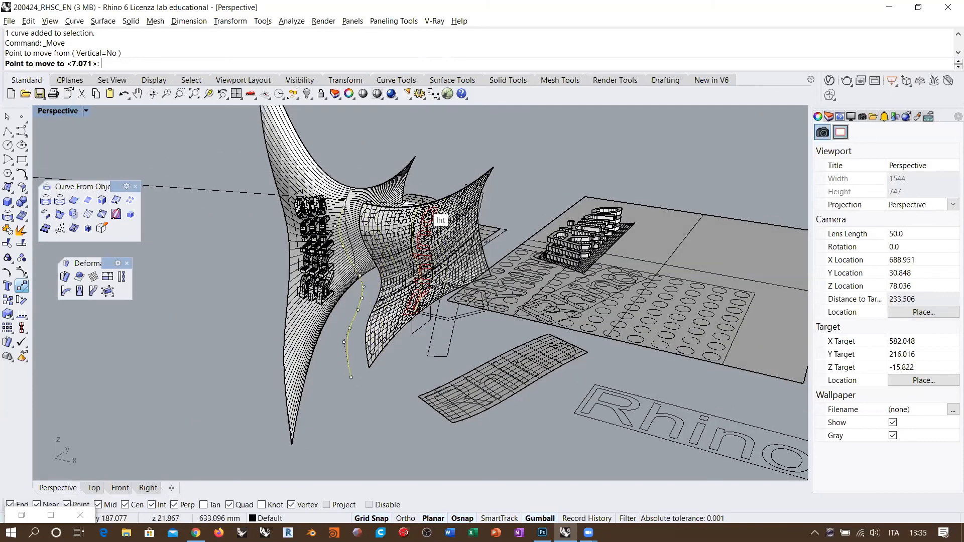
{"action": "right_click_drag", "start_coordinate": [454, 193], "coordinate": [411, 251]}
{"action": "scroll", "coordinate": [416, 220], "scroll_direction": "up", "scroll_amount": 8}
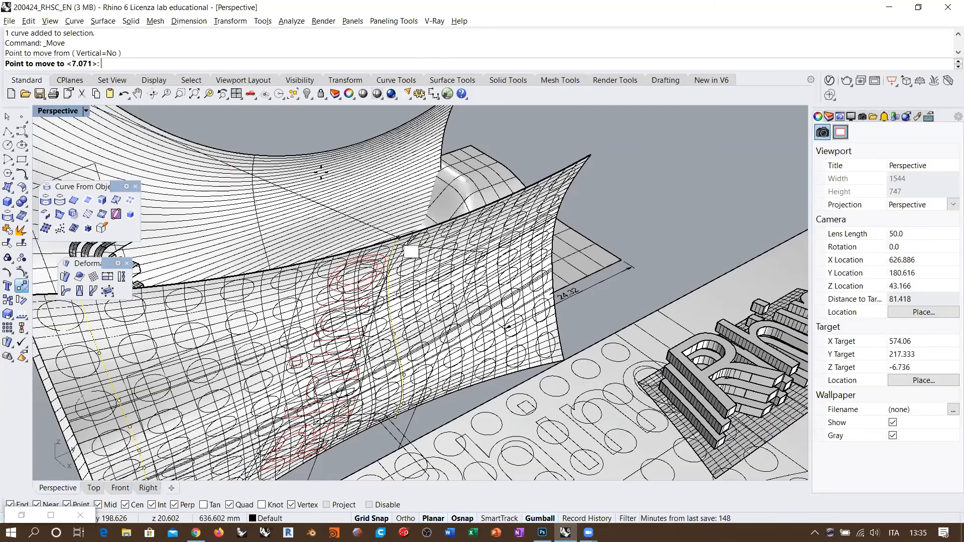
{"action": "left_click", "coordinate": [256, 153]}
{"action": "scroll", "coordinate": [390, 198], "scroll_direction": "down", "scroll_amount": 10}
{"action": "right_click_drag", "start_coordinate": [389, 198], "coordinate": [432, 146]}
{"action": "key", "text": "Escape"}
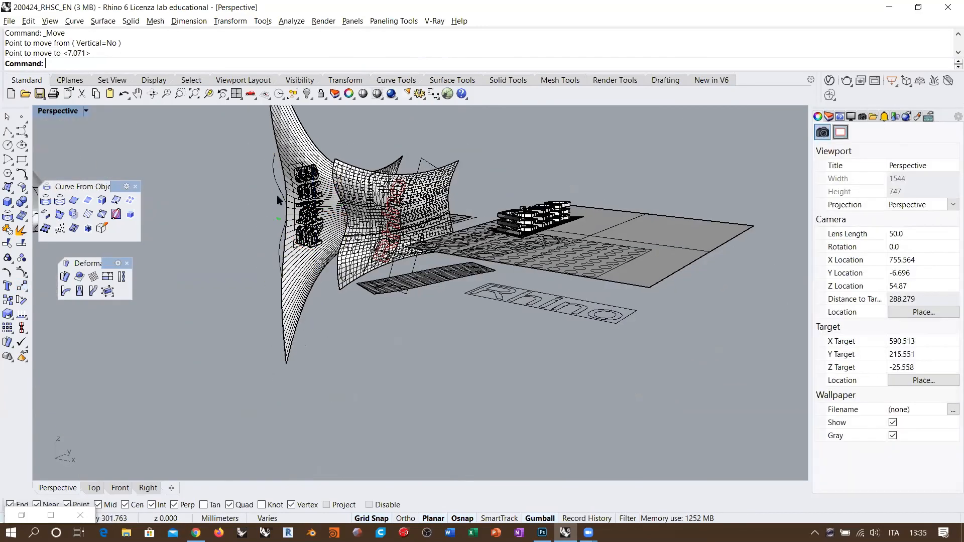
Step: Select all the relocated text models and curves and move them back into the free area beside the orange wavy surface
{"action": "right_click_drag", "start_coordinate": [277, 200], "coordinate": [328, 199], "text": "shift"}
{"action": "right_click_drag", "start_coordinate": [334, 278], "coordinate": [369, 284]}
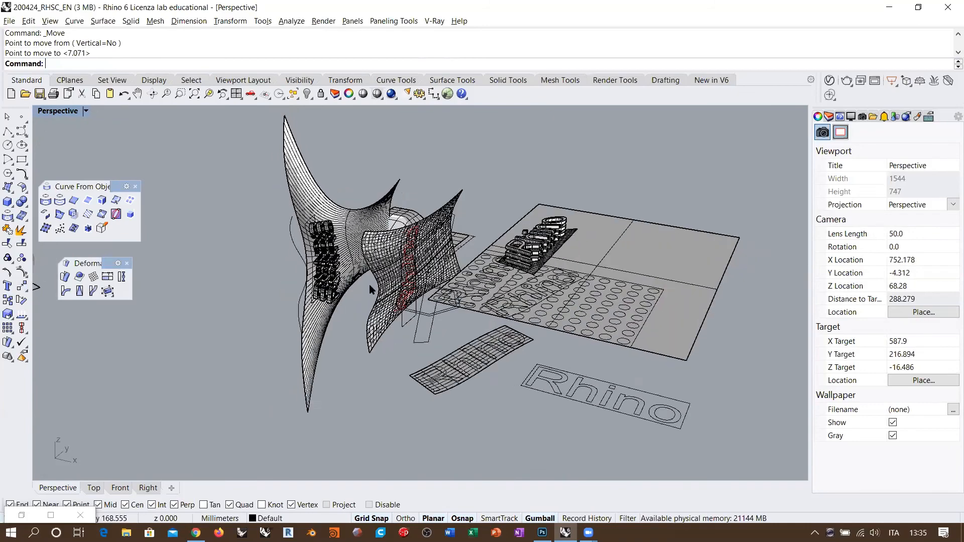
{"action": "scroll", "coordinate": [401, 279], "scroll_direction": "down", "scroll_amount": 16}
{"action": "right_click_drag", "start_coordinate": [403, 251], "coordinate": [408, 292]}
{"action": "scroll", "coordinate": [192, 260], "scroll_direction": "up", "scroll_amount": 4}
{"action": "right_click_drag", "start_coordinate": [191, 260], "coordinate": [356, 302], "text": "shift"}
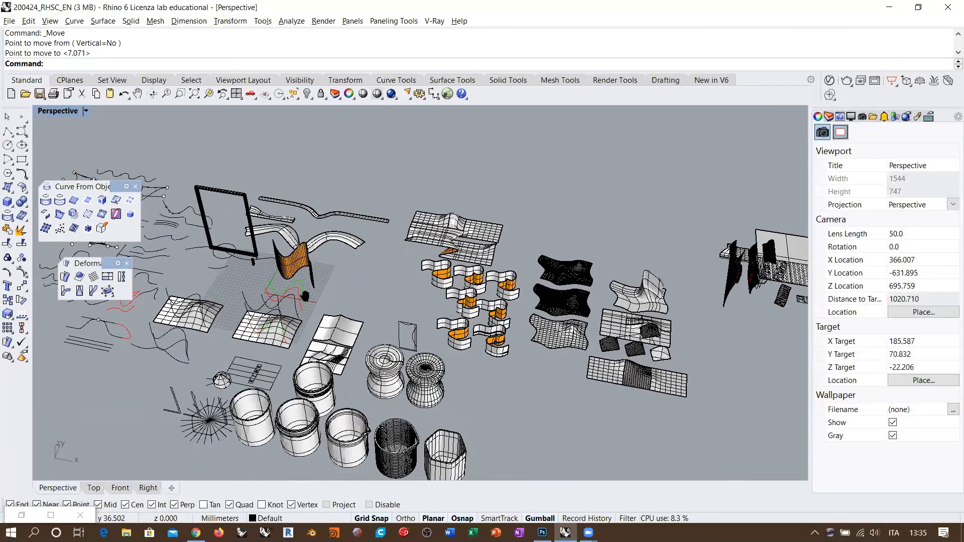
{"action": "right_click_drag", "start_coordinate": [273, 257], "coordinate": [243, 276], "text": "shift"}
{"action": "scroll", "coordinate": [242, 276], "scroll_direction": "down", "scroll_amount": 4}
{"action": "right_click_drag", "start_coordinate": [394, 294], "coordinate": [412, 324]}
{"action": "left_click_drag", "start_coordinate": [624, 222], "coordinate": [525, 301]}
{"action": "left_click_drag", "start_coordinate": [539, 256], "coordinate": [341, 294]}
{"action": "left_click", "coordinate": [431, 234]}
{"action": "right_click_drag", "start_coordinate": [301, 332], "coordinate": [397, 250], "text": "shift"}
{"action": "scroll", "coordinate": [428, 327], "scroll_direction": "up", "scroll_amount": 8}
{"action": "scroll", "coordinate": [398, 262], "scroll_direction": "down", "scroll_amount": 5}
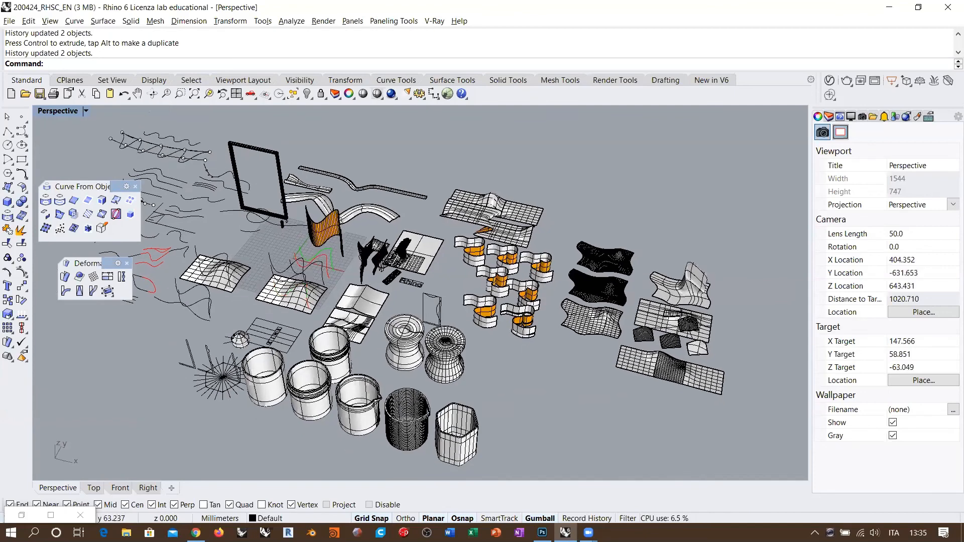
Step: Save the Rhino model with the rearranged examples
{"action": "left_click", "coordinate": [39, 93]}
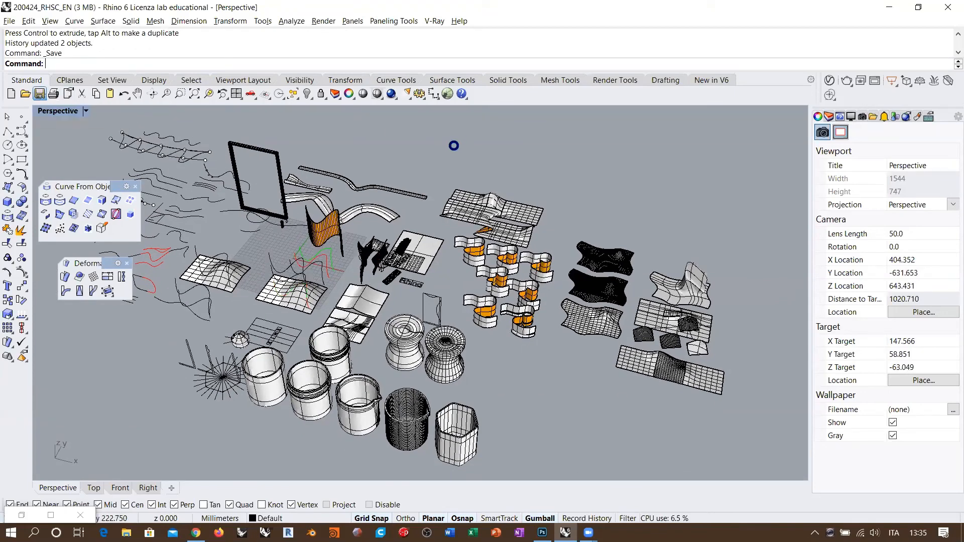
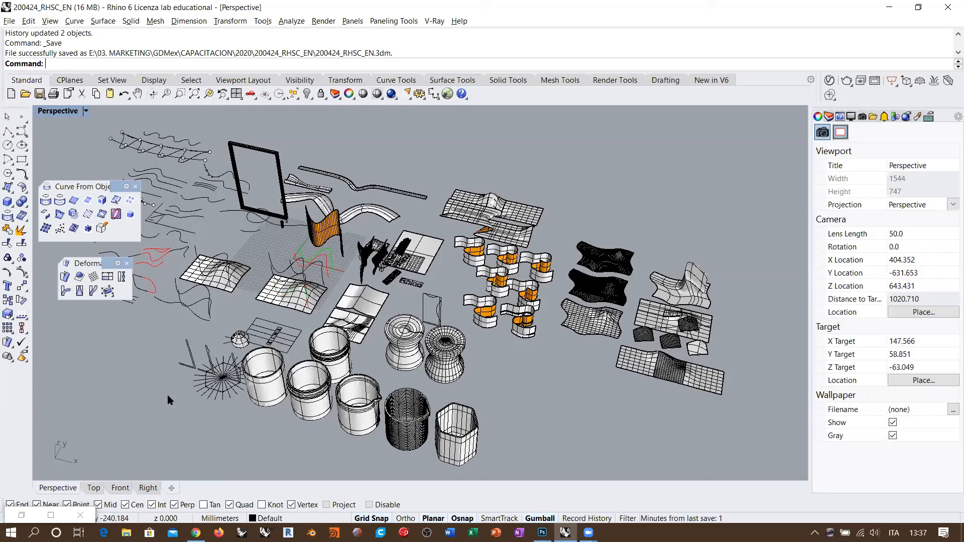
Step: Switch to a new Google Chrome window, maximize it and search Google for "gundam excel"
{"action": "right_click", "coordinate": [196, 533]}
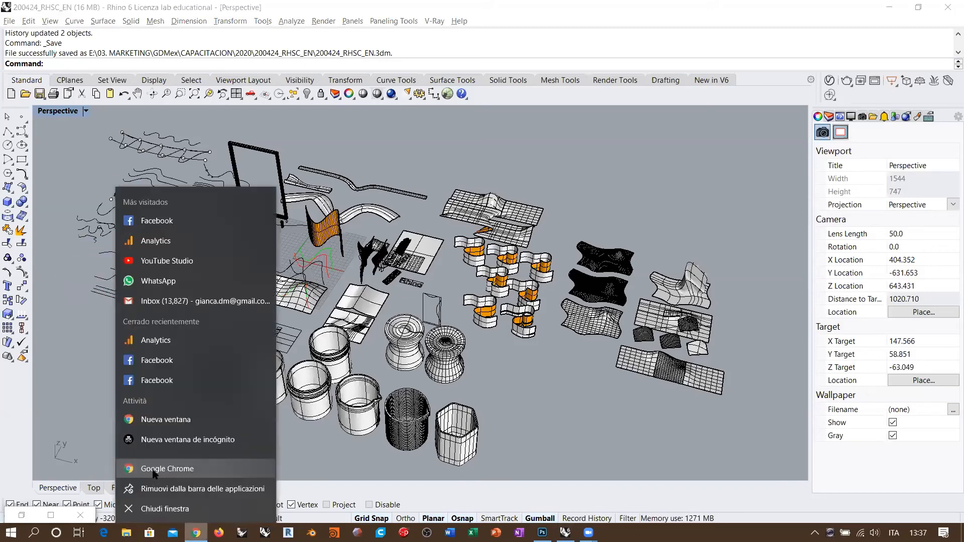
{"action": "left_click", "coordinate": [153, 469]}
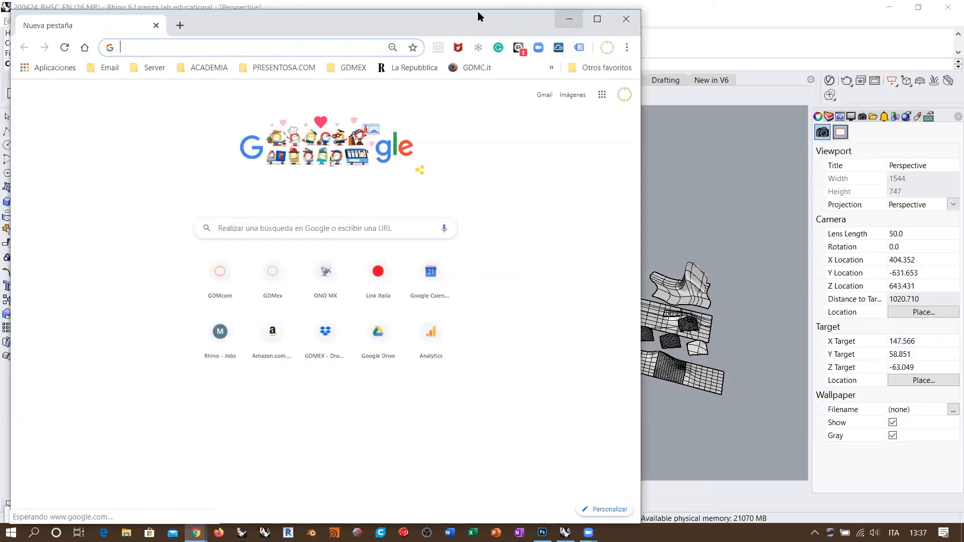
{"action": "left_click_drag", "start_coordinate": [208, 15], "coordinate": [422, 16]}
{"action": "double_click", "coordinate": [422, 18]}
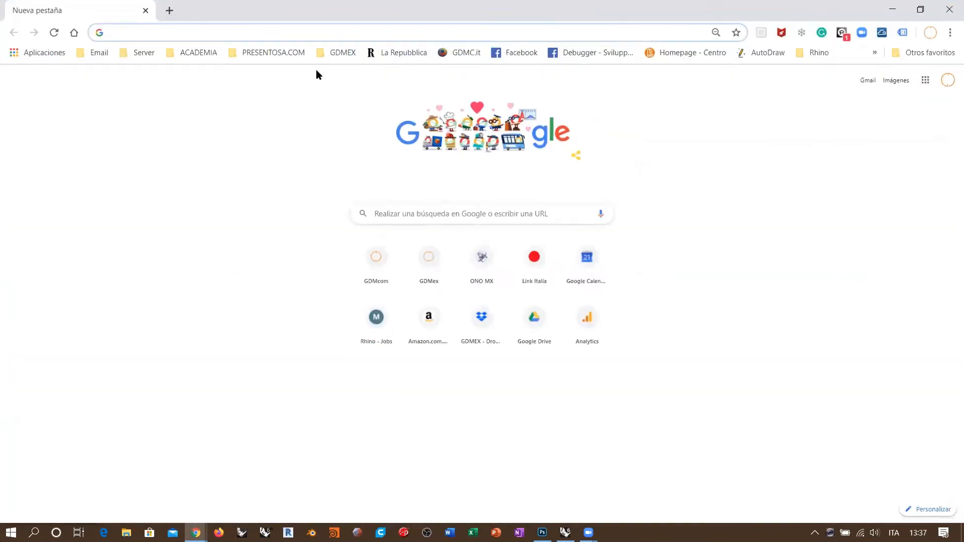
{"action": "left_click", "coordinate": [334, 32]}
{"action": "type", "text": "gun"}
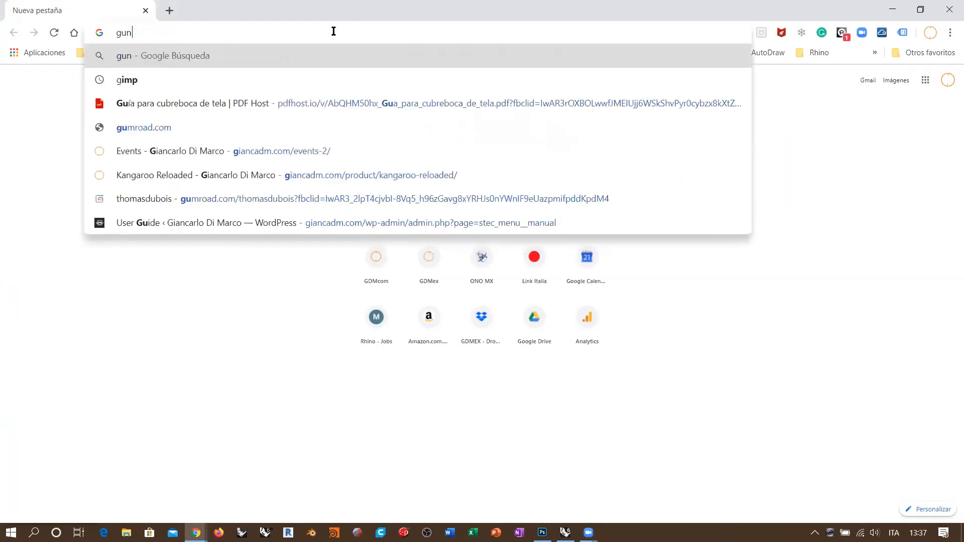
{"action": "type", "text": "dam excel"}
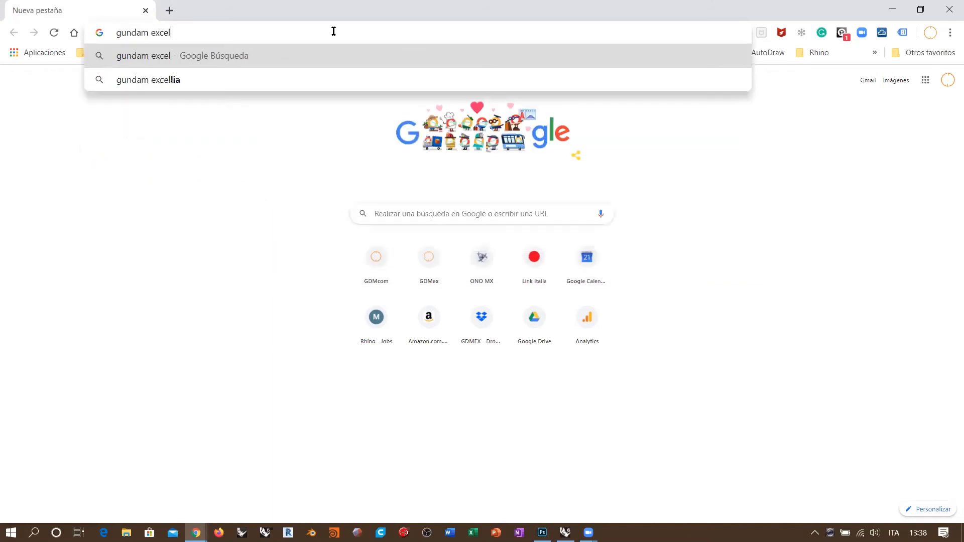
{"action": "key", "text": "Return"}
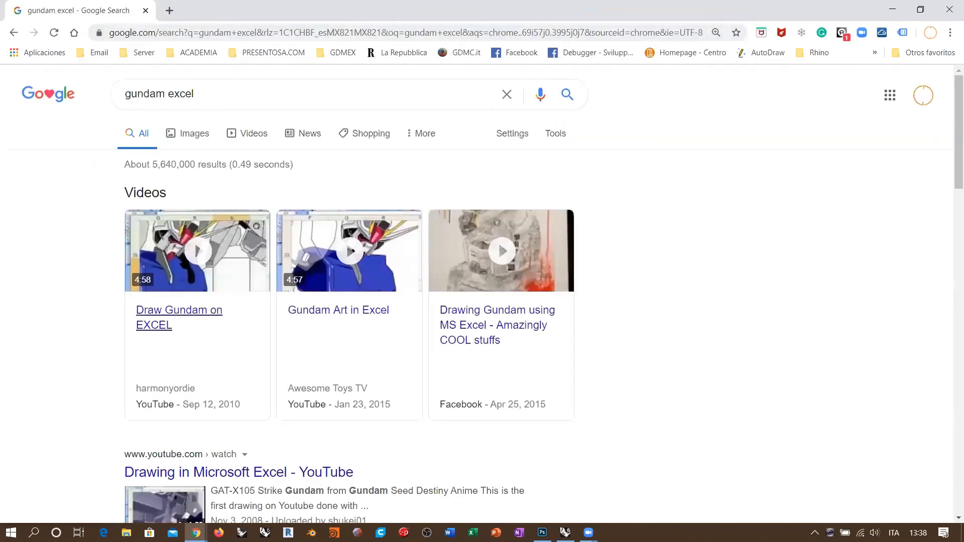
Step: Watch the end of the "Draw Gundam on EXCEL" video in full screen, then return to Rhino by closing the browser
{"action": "left_click", "coordinate": [179, 262]}
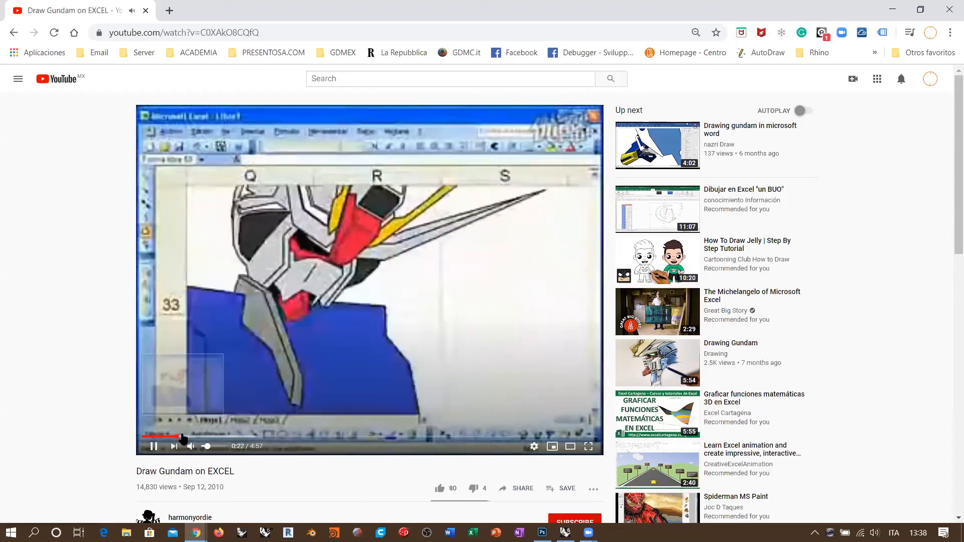
{"action": "left_click", "coordinate": [406, 436]}
{"action": "left_click_drag", "start_coordinate": [435, 443], "coordinate": [589, 435]}
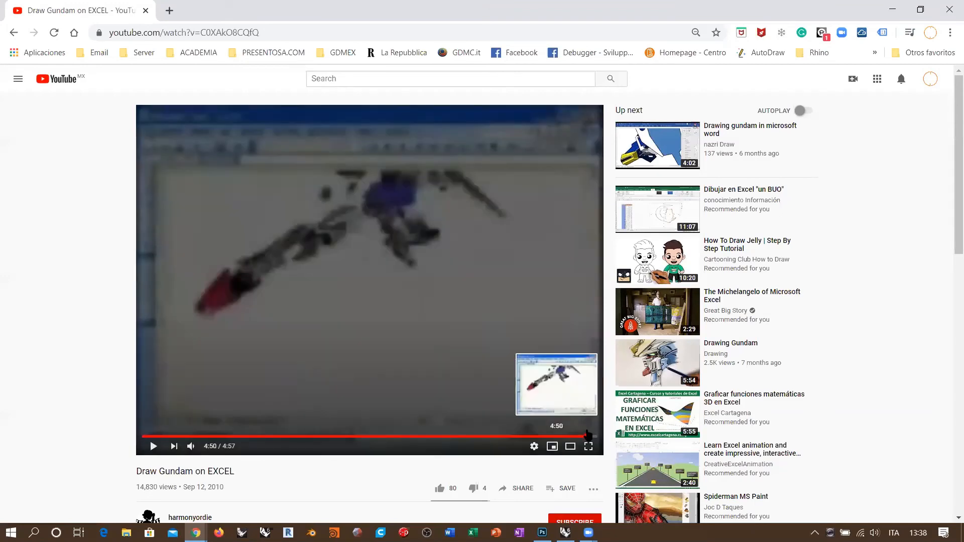
{"action": "left_click", "coordinate": [407, 291]}
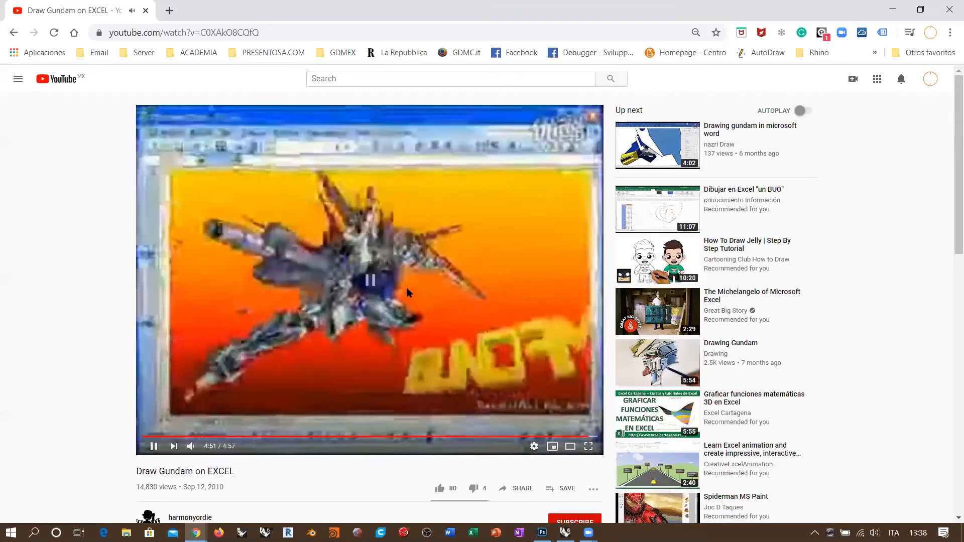
{"action": "left_click", "coordinate": [588, 446]}
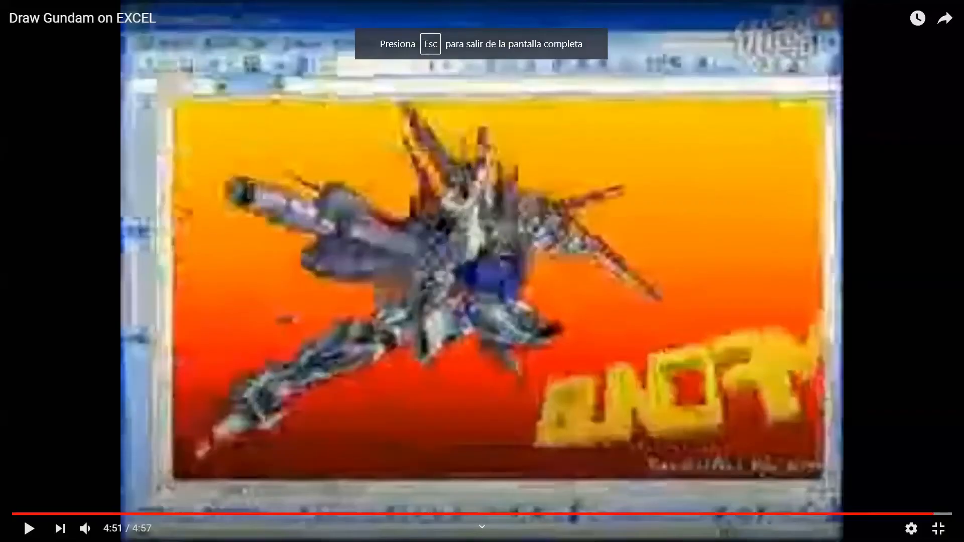
{"action": "left_click", "coordinate": [938, 528]}
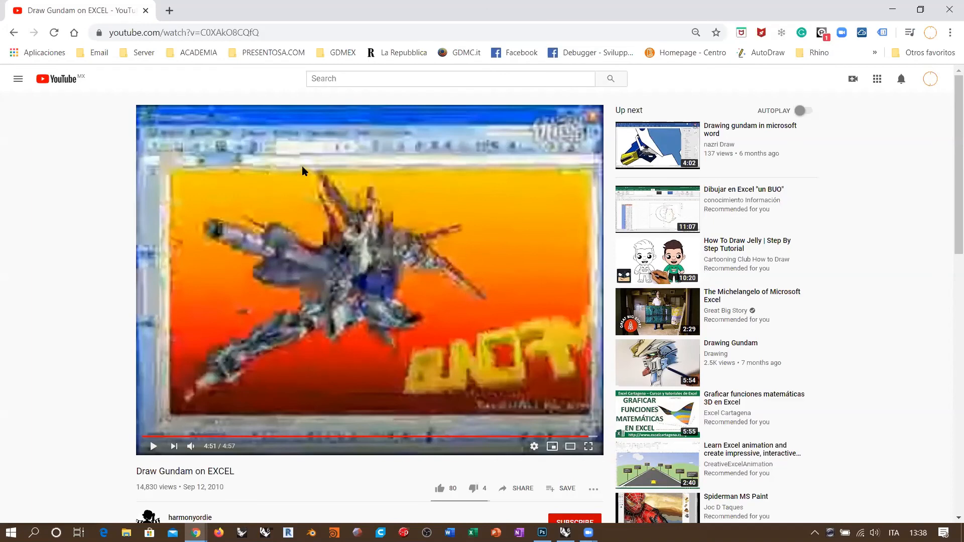
{"action": "left_click", "coordinate": [949, 10]}
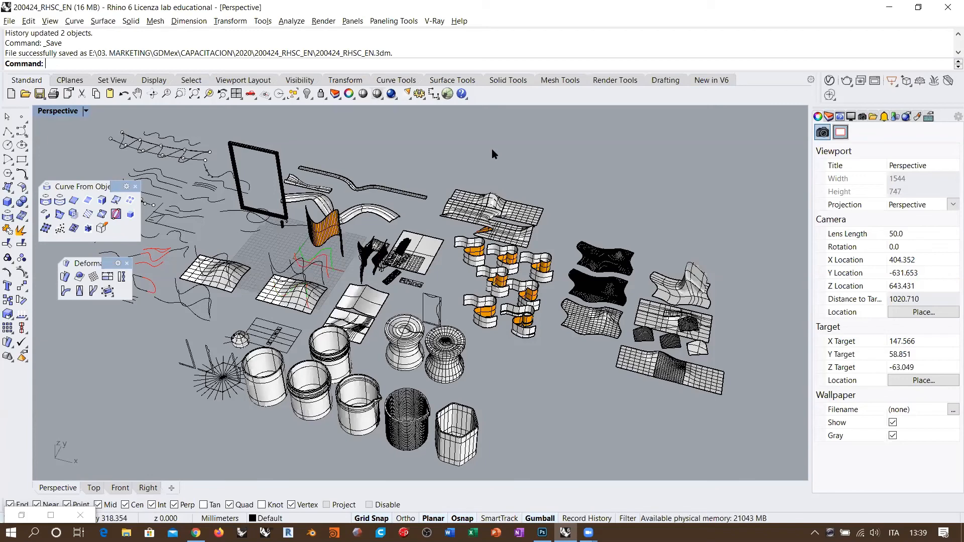
Step: Close the floating Deformation and Curve From Objects toolbars
{"action": "left_click", "coordinate": [126, 263]}
{"action": "left_click", "coordinate": [132, 186]}
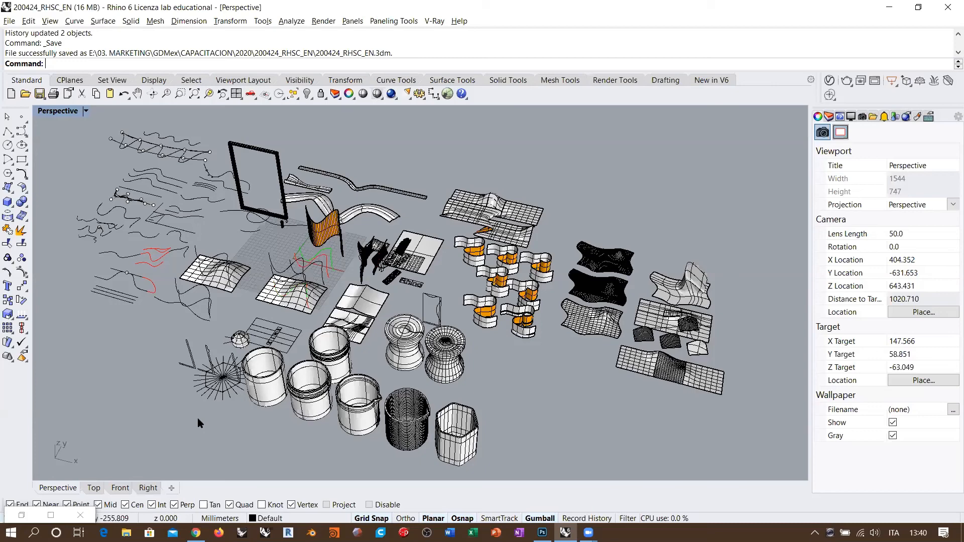
Step: Create a rectangular plane surface from corner to corner on an empty part of the construction grid
{"action": "scroll", "coordinate": [483, 275], "scroll_direction": "down", "scroll_amount": 5}
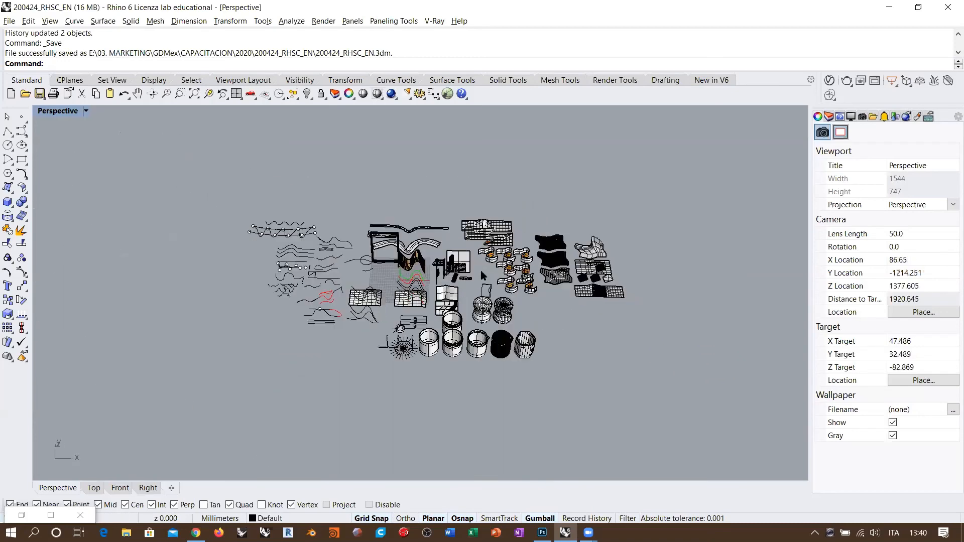
{"action": "right_click_drag", "start_coordinate": [483, 276], "coordinate": [508, 264], "text": "shift"}
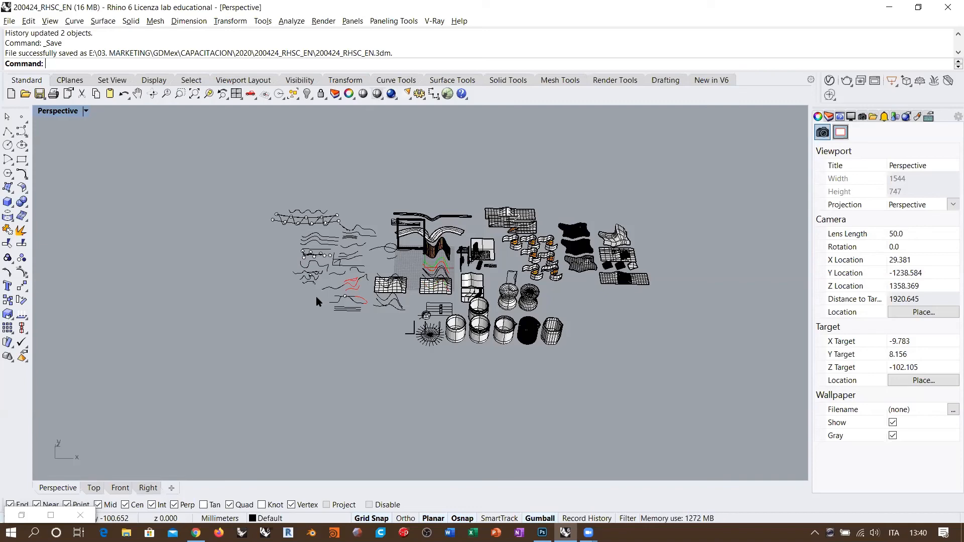
{"action": "right_click_drag", "start_coordinate": [351, 306], "coordinate": [399, 292], "text": "shift"}
{"action": "scroll", "coordinate": [399, 292], "scroll_direction": "up", "scroll_amount": 10}
{"action": "scroll", "coordinate": [399, 292], "scroll_direction": "up", "scroll_amount": 8}
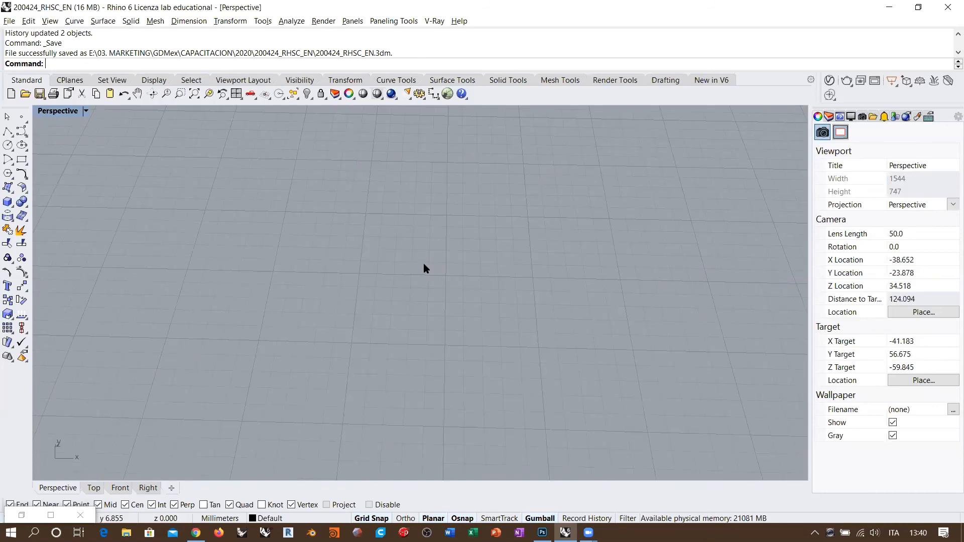
{"action": "left_click", "coordinate": [7, 187]}
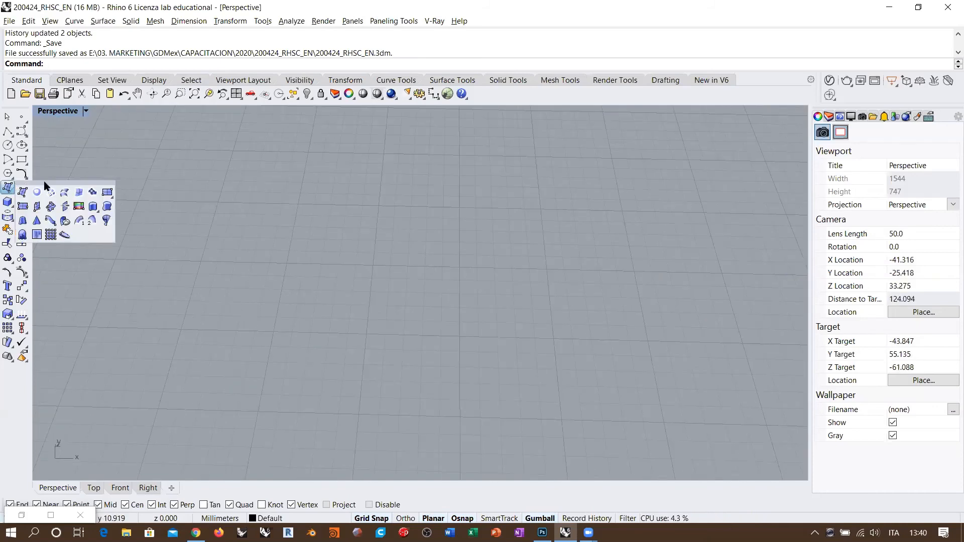
{"action": "left_click", "coordinate": [107, 192]}
{"action": "left_click", "coordinate": [187, 375]}
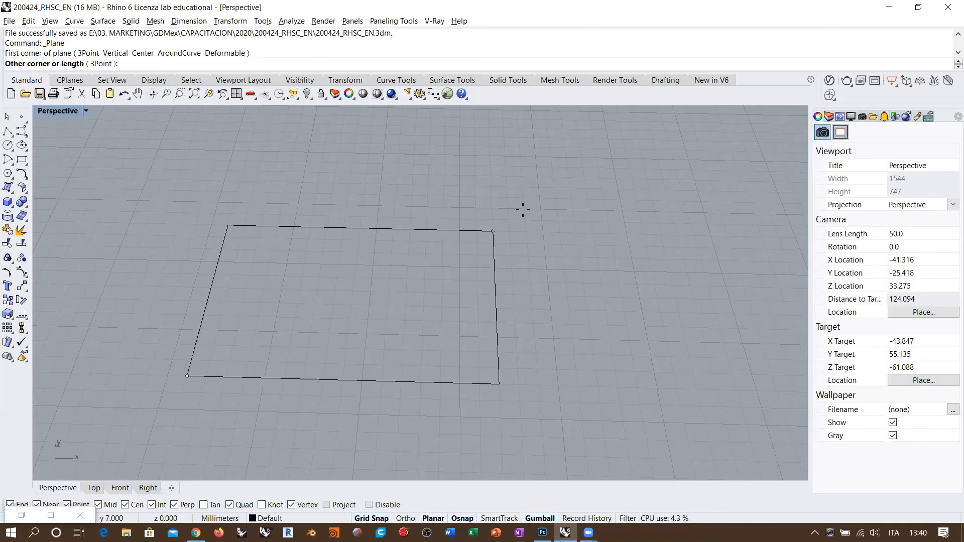
{"action": "left_click", "coordinate": [646, 168]}
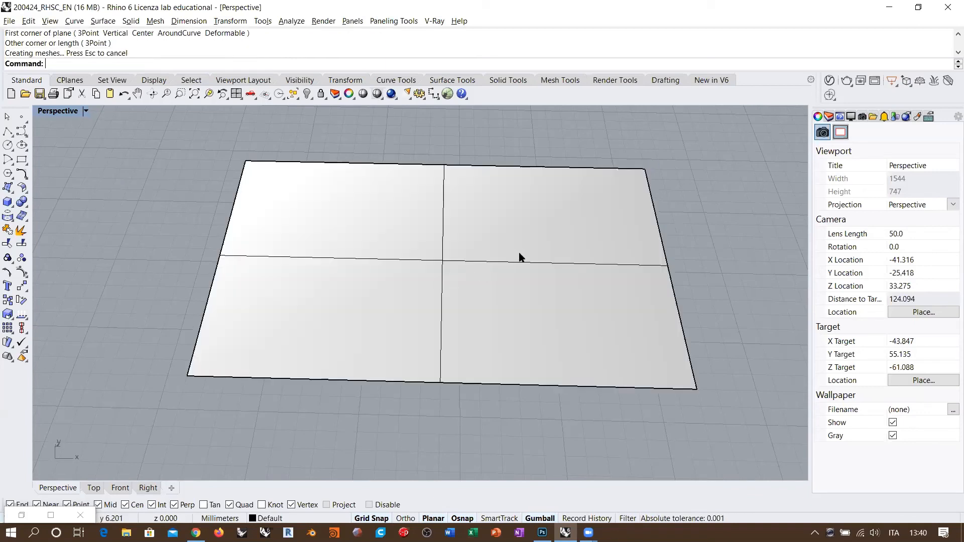
Step: Turn on the new plane's control points and set the perspective viewport to Wireframe display
{"action": "left_click", "coordinate": [634, 275]}
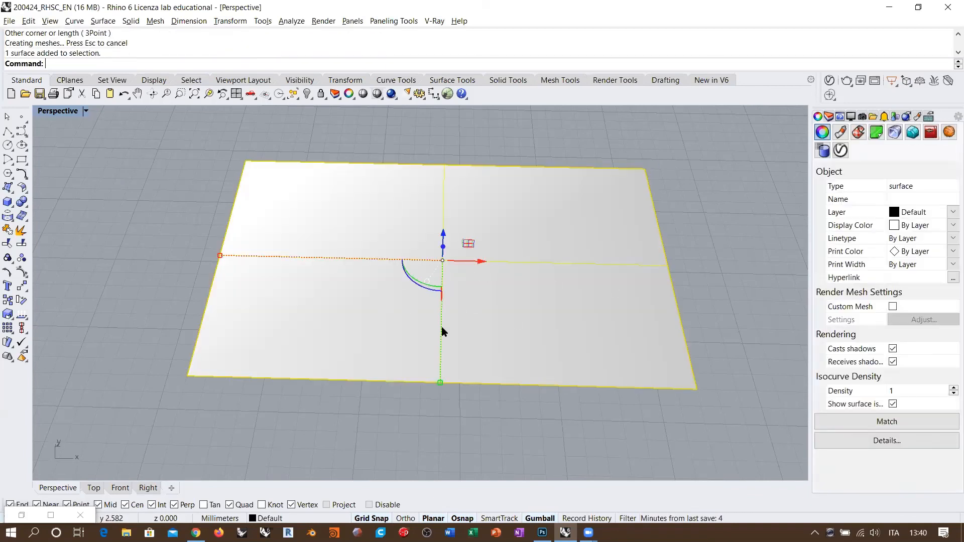
{"action": "left_click", "coordinate": [21, 272]}
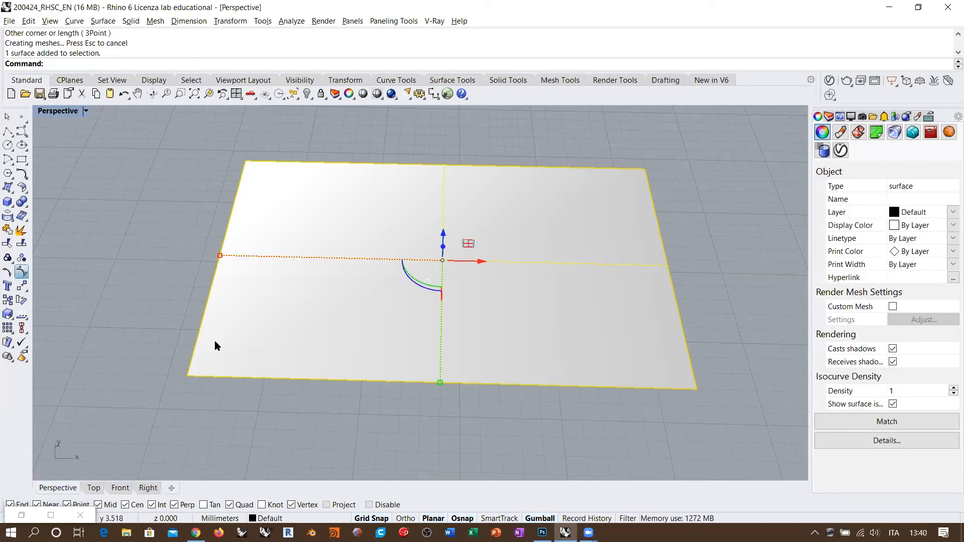
{"action": "left_click", "coordinate": [376, 94]}
{"action": "scroll", "coordinate": [435, 218], "scroll_direction": "down", "scroll_amount": 3}
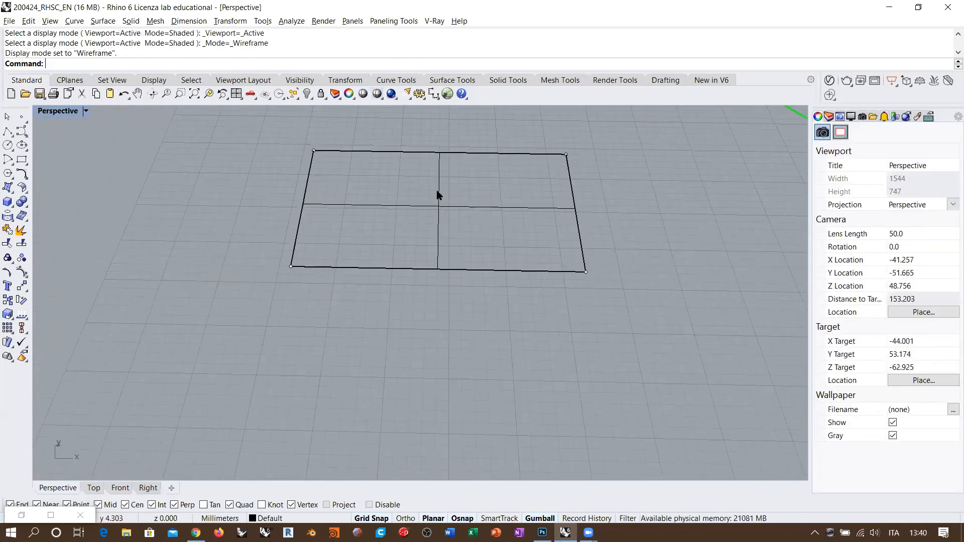
Step: Examine the plane's control points close up, selecting the two corner points on its near edge and clearing the selection
{"action": "left_click", "coordinate": [438, 196]}
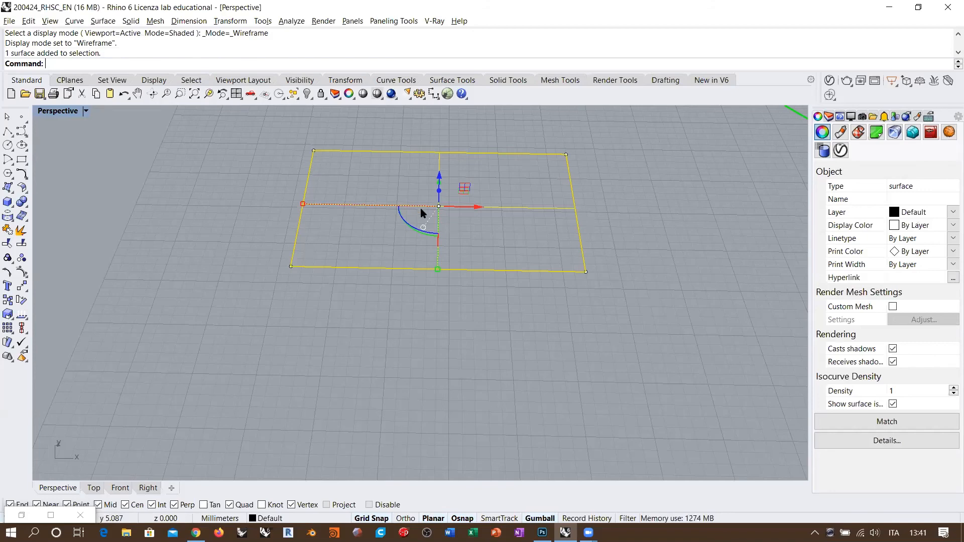
{"action": "right_click_drag", "start_coordinate": [420, 208], "coordinate": [405, 233], "text": "shift"}
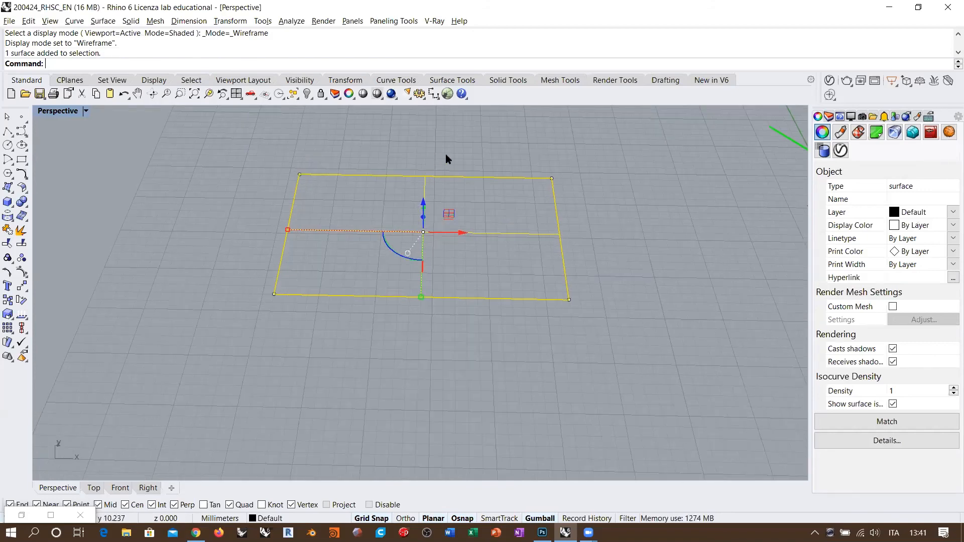
{"action": "right_click", "coordinate": [209, 94]}
{"action": "left_click", "coordinate": [263, 208]}
{"action": "scroll", "coordinate": [404, 214], "scroll_direction": "down", "scroll_amount": 4}
{"action": "right_click_drag", "start_coordinate": [405, 214], "coordinate": [424, 265]}
{"action": "left_click", "coordinate": [424, 265]}
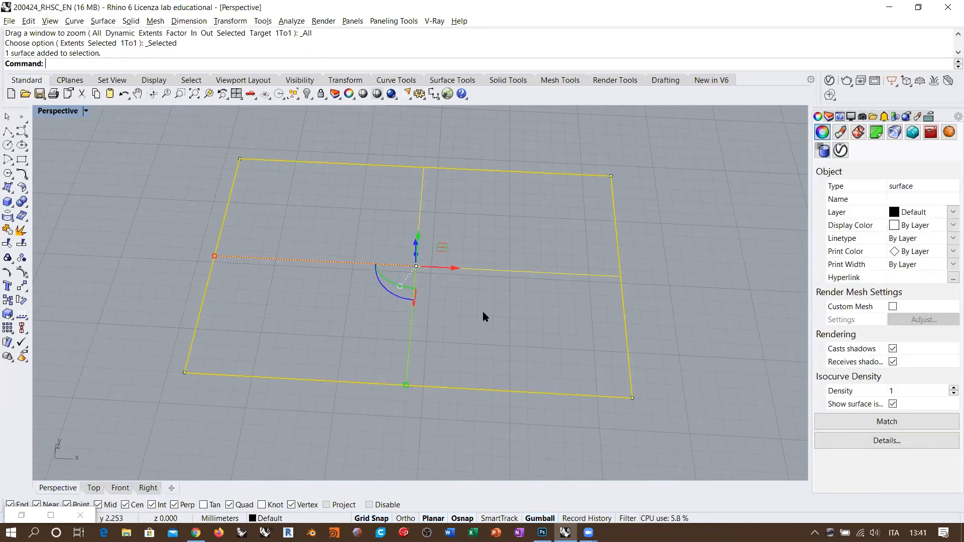
{"action": "right_click_drag", "start_coordinate": [483, 313], "coordinate": [502, 302]}
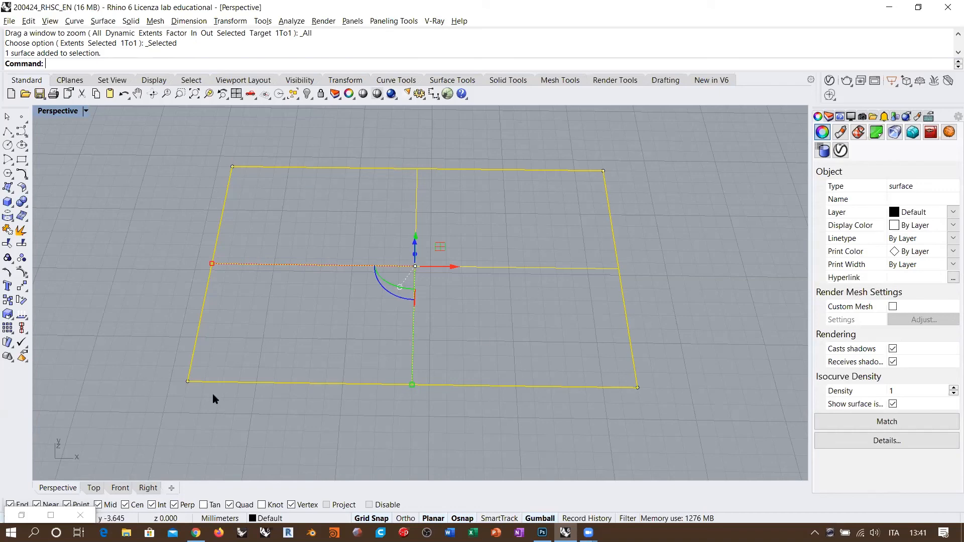
{"action": "left_click", "coordinate": [193, 385]}
{"action": "left_click", "coordinate": [625, 393], "text": "shift"}
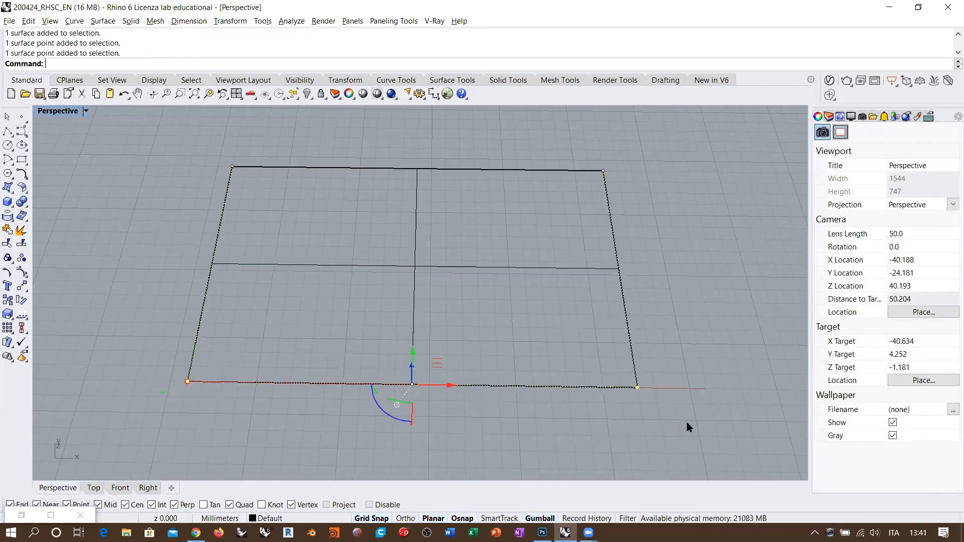
{"action": "key", "text": "Escape"}
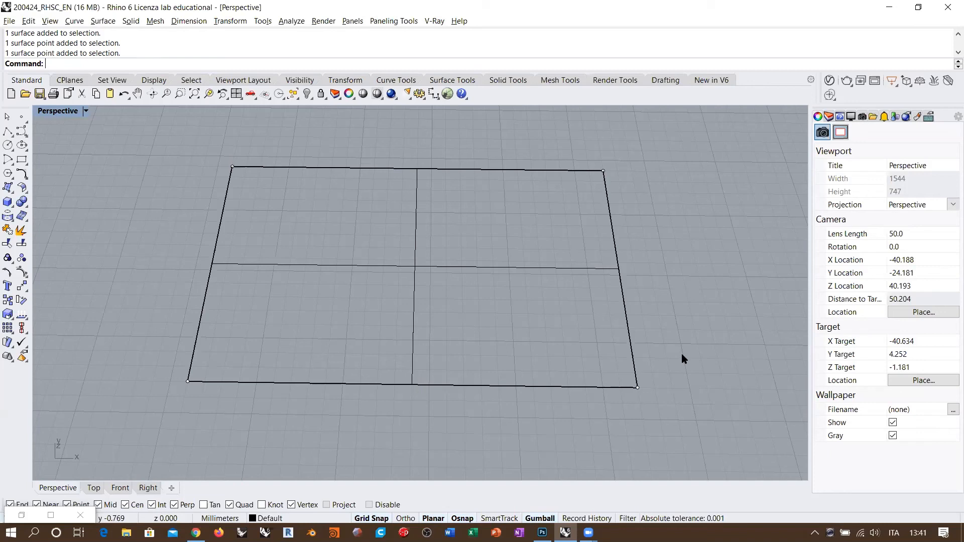
{"action": "right_click_drag", "start_coordinate": [496, 251], "coordinate": [496, 252]}
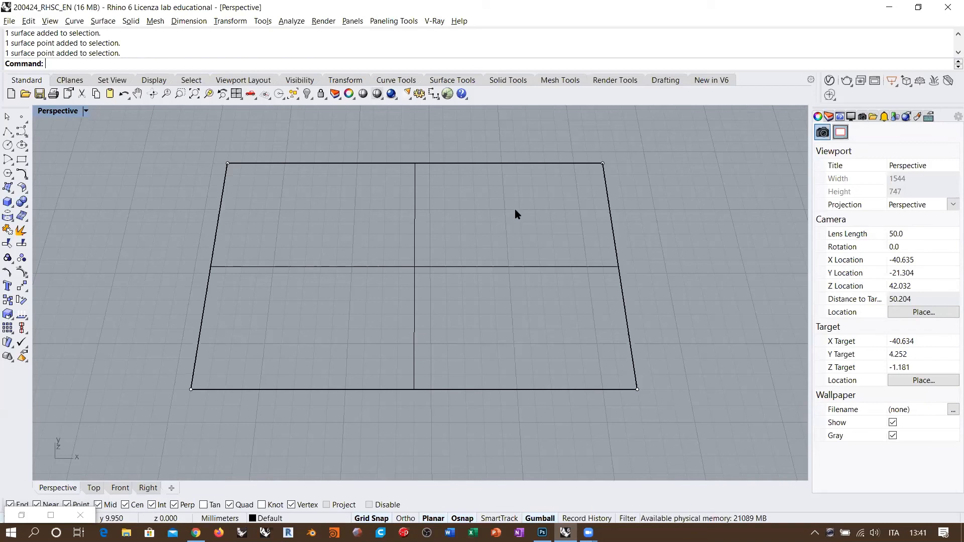
Step: Turn off the plane's control points and start a surface Rebuild on it, placing the options dialog clear of the surface
{"action": "key", "text": "Escape"}
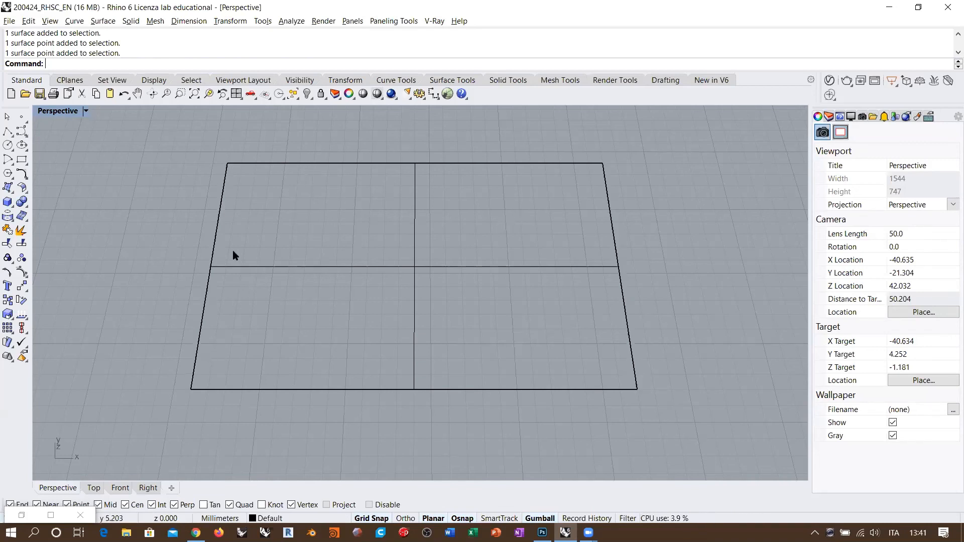
{"action": "left_click", "coordinate": [333, 306]}
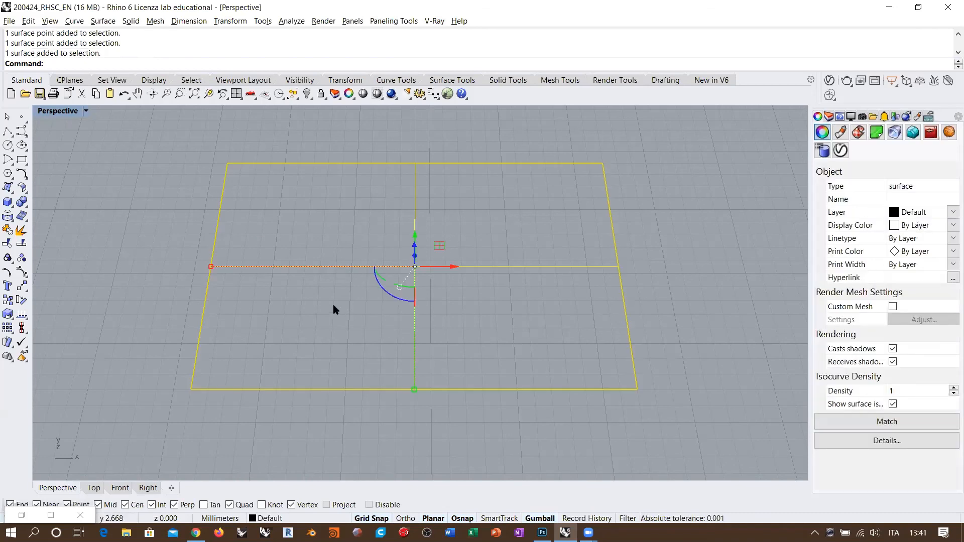
{"action": "type", "text": "Rebuild"}
{"action": "key", "text": "Return"}
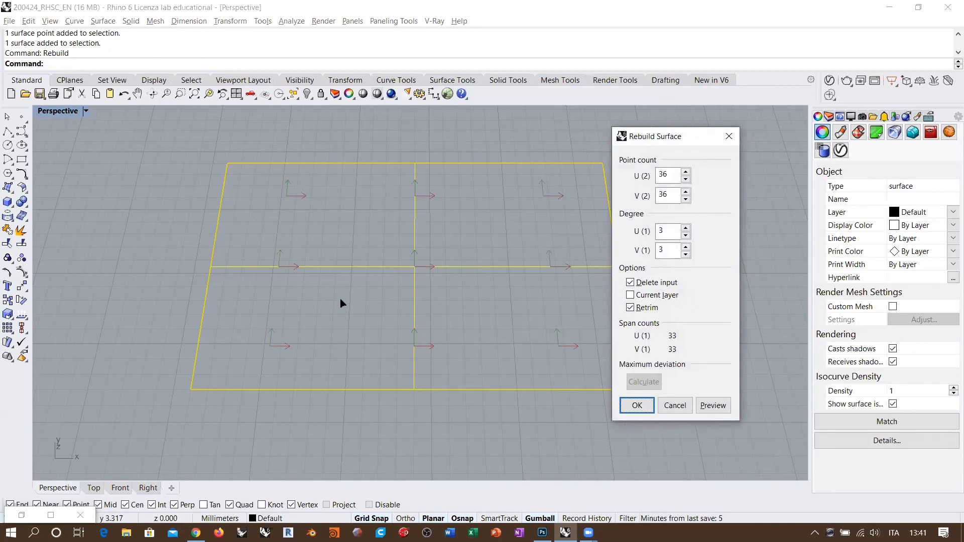
{"action": "left_click_drag", "start_coordinate": [646, 137], "coordinate": [690, 158]}
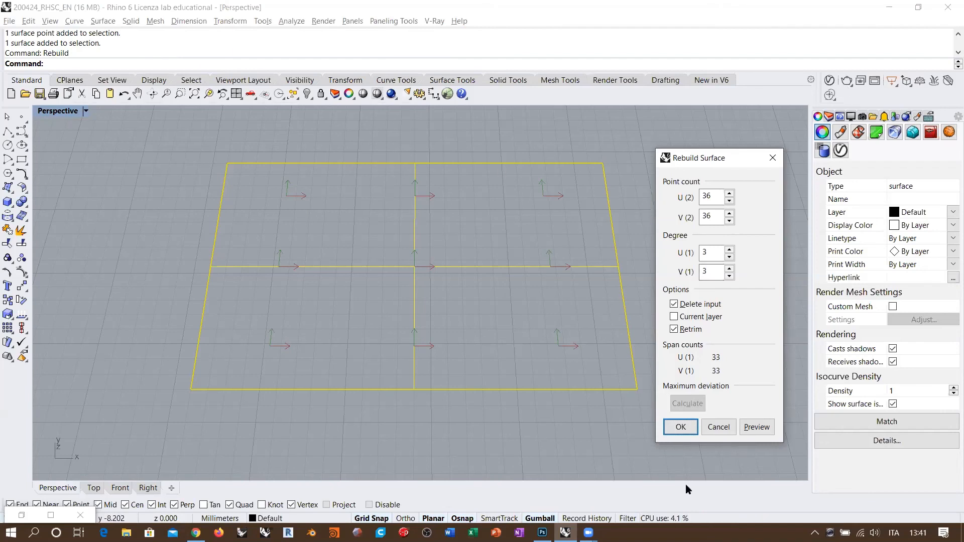
Step: Annotate the screen beside the plane with a horizontal arrow labelled U and an upright arrow labelled V
{"action": "mouse_move", "coordinate": [121, 443]}
{"action": "left_mouse_down"}
{"action": "mouse_move", "coordinate": [204, 454]}
{"action": "mouse_move", "coordinate": [216, 445]}
{"action": "left_mouse_up"}
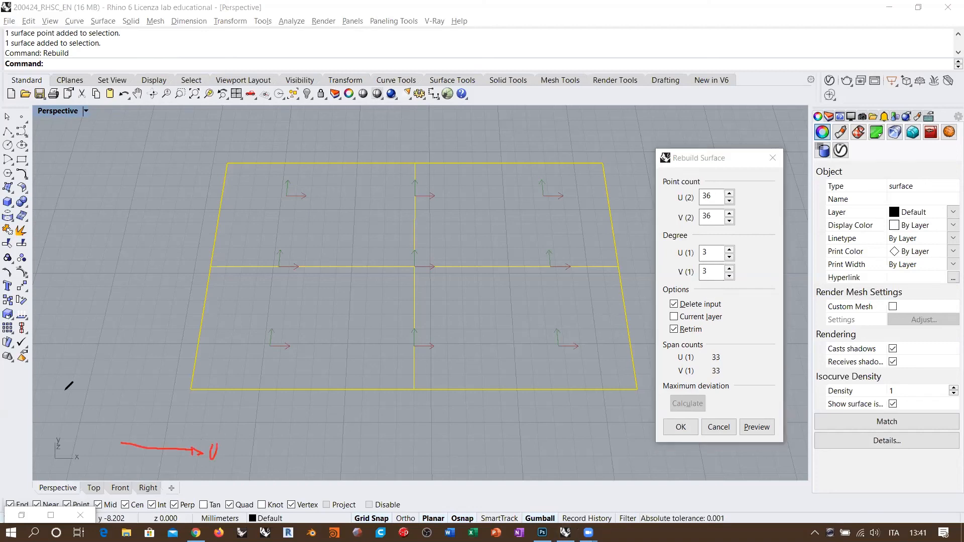
{"action": "left_click_drag", "start_coordinate": [54, 391], "coordinate": [79, 317]}
{"action": "left_click_drag", "start_coordinate": [55, 281], "coordinate": [68, 280]}
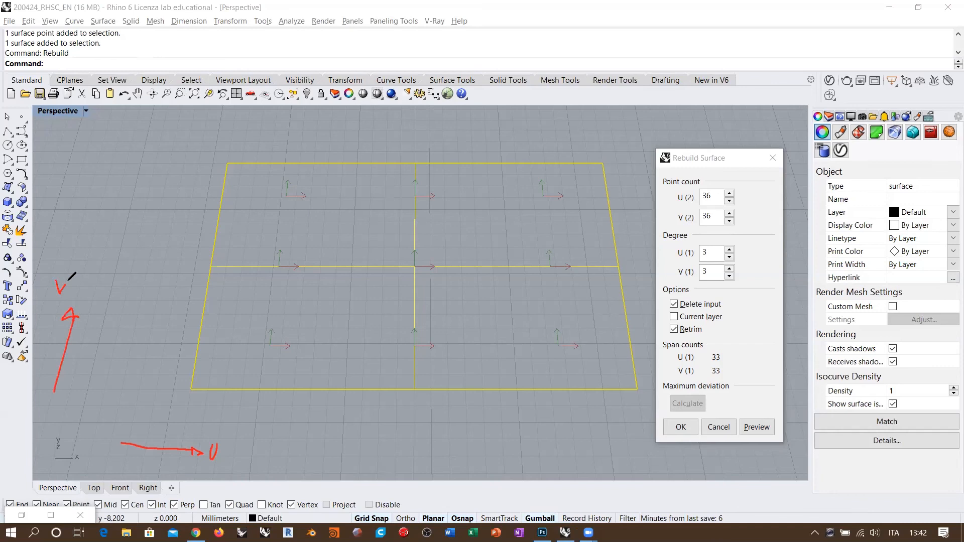
{"action": "left_click", "coordinate": [250, 53]}
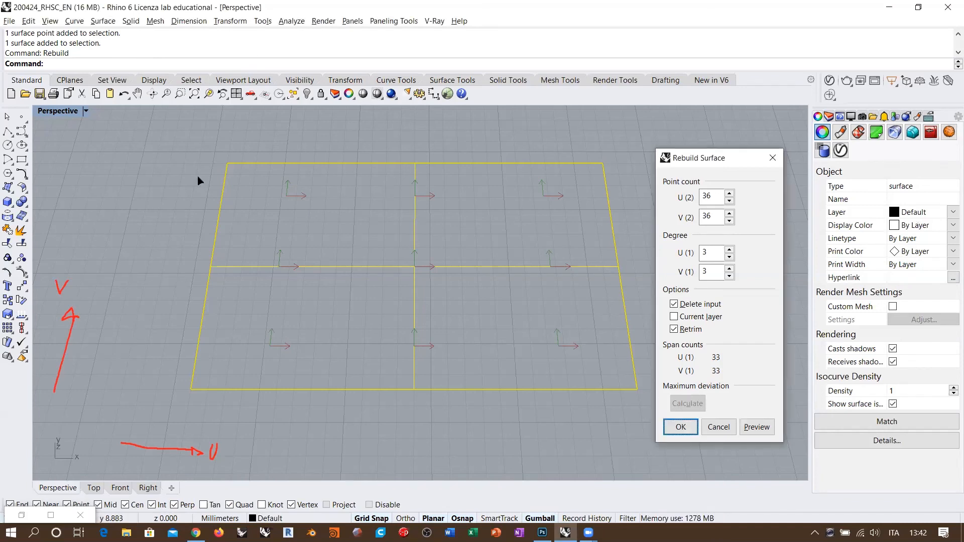
{"action": "right_click_drag", "start_coordinate": [447, 241], "coordinate": [446, 242], "text": "shift"}
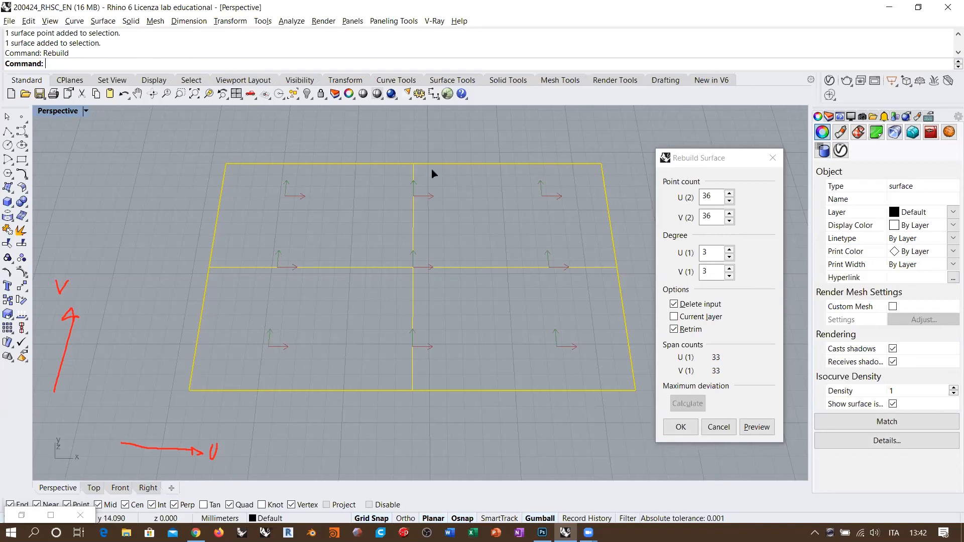
Step: Set the rebuild's V point count to 2 and V degree to 1, and preview the surface
{"action": "double_click", "coordinate": [705, 216]}
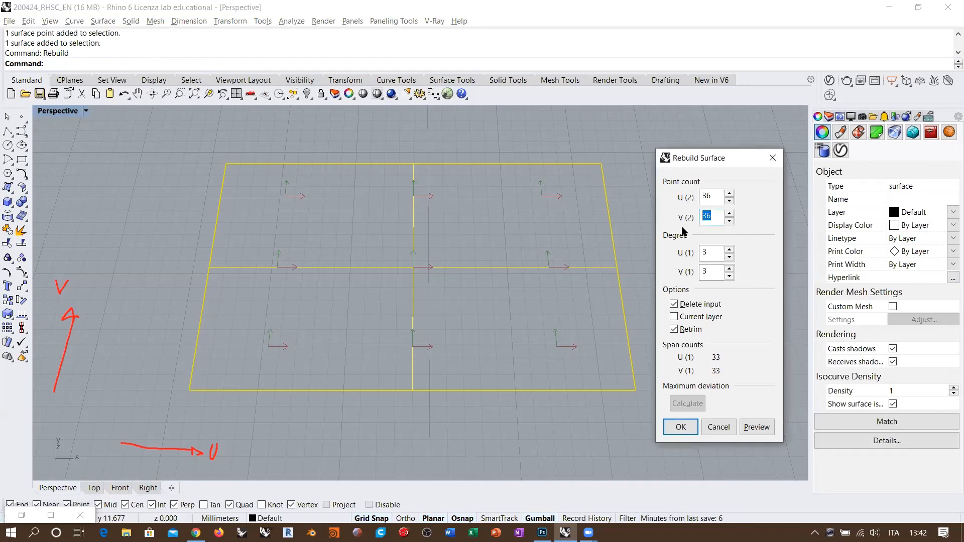
{"action": "type", "text": "2"}
{"action": "double_click", "coordinate": [715, 271]}
{"action": "type", "text": "1"}
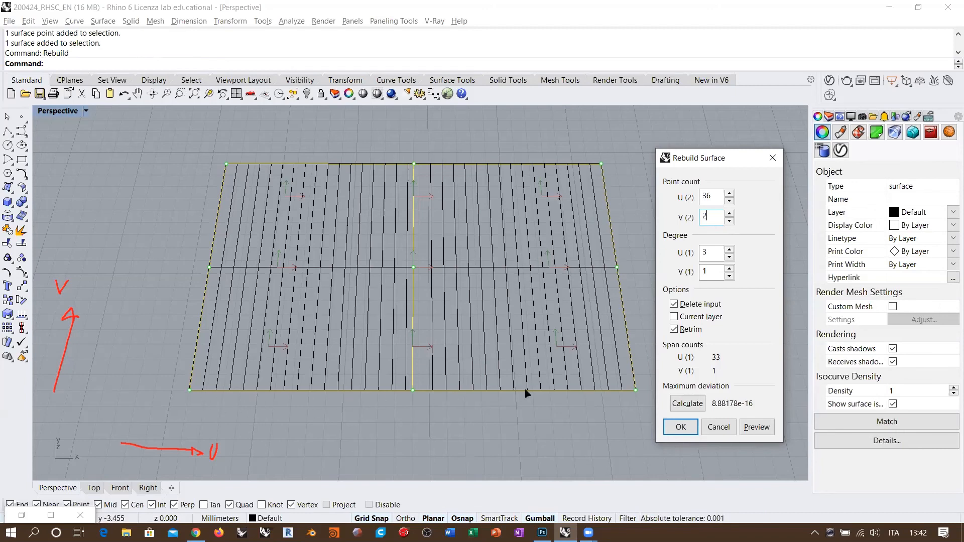
{"action": "key", "text": "Tab"}
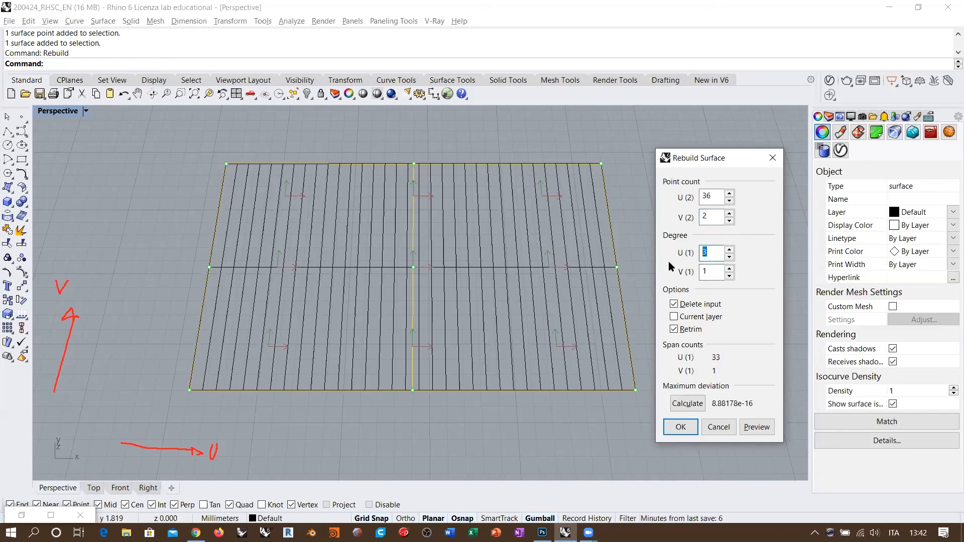
Step: Set the rebuild's U point count to 4, preview it, and apply the rebuild to the plane
{"action": "key", "text": "shift+Tab"}
{"action": "key", "text": "shift+Tab"}
{"action": "type", "text": "4"}
{"action": "key", "text": "Tab"}
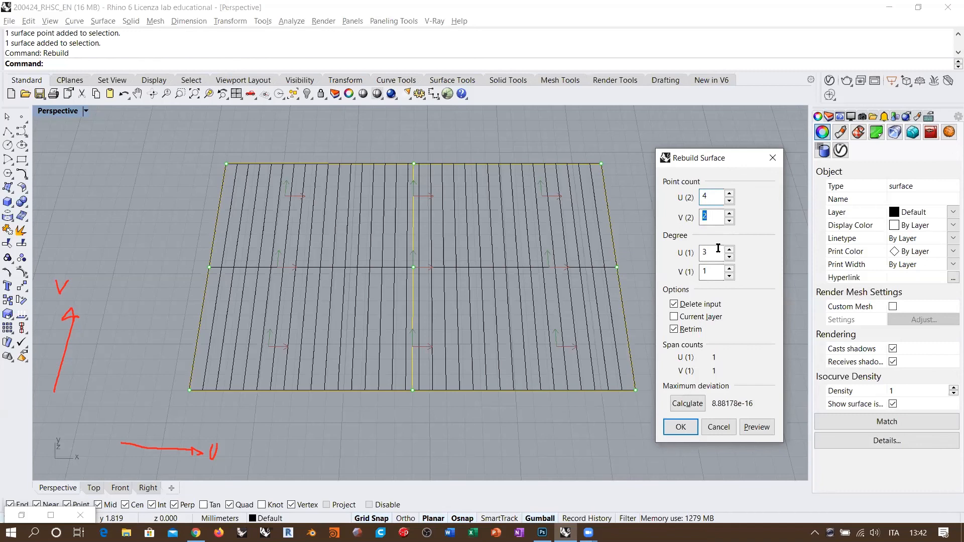
{"action": "key", "text": "shift+Tab"}
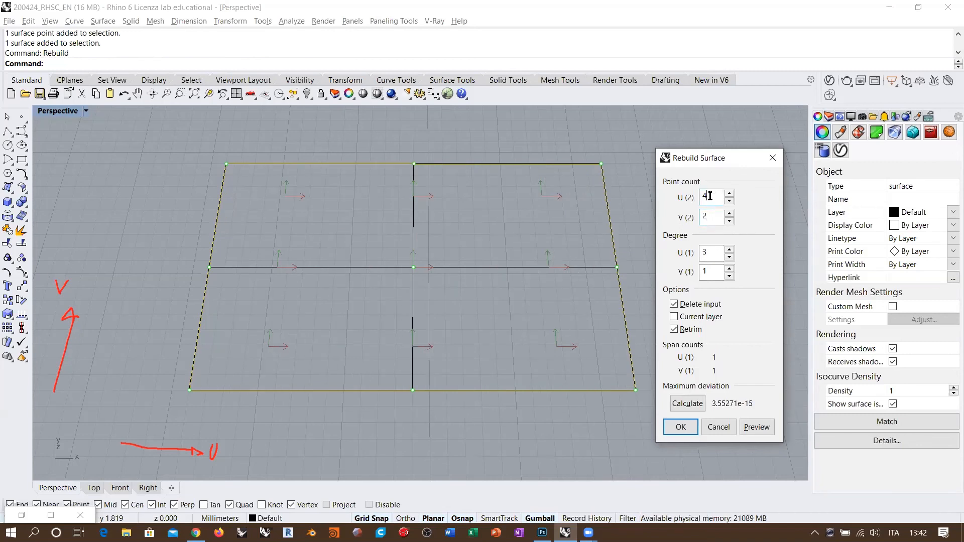
{"action": "left_click", "coordinate": [708, 252]}
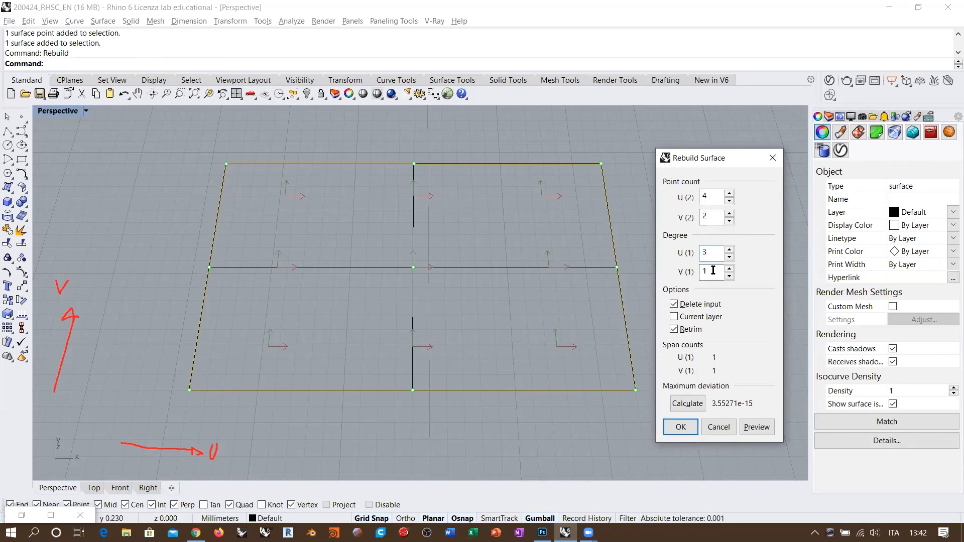
{"action": "left_click", "coordinate": [711, 216]}
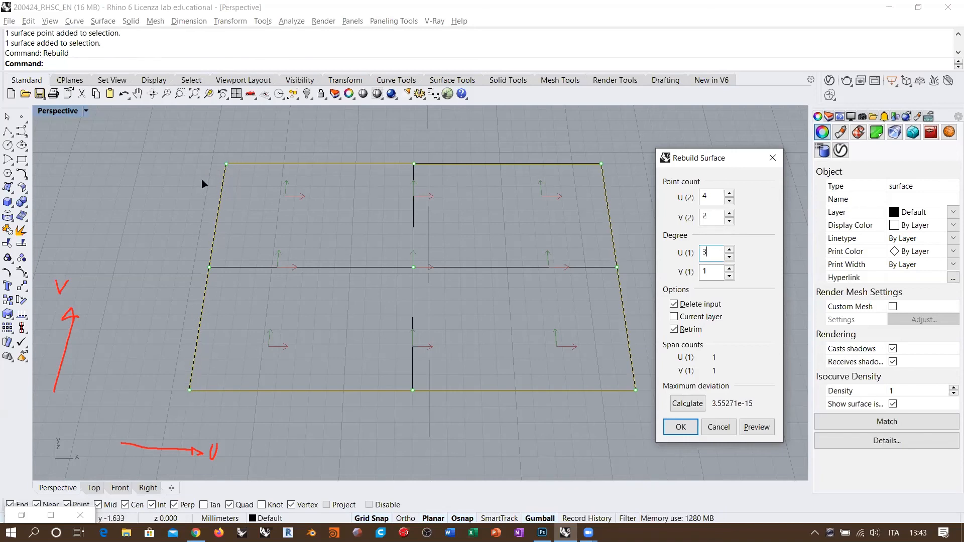
{"action": "left_click", "coordinate": [681, 426]}
{"action": "key", "text": "Escape"}
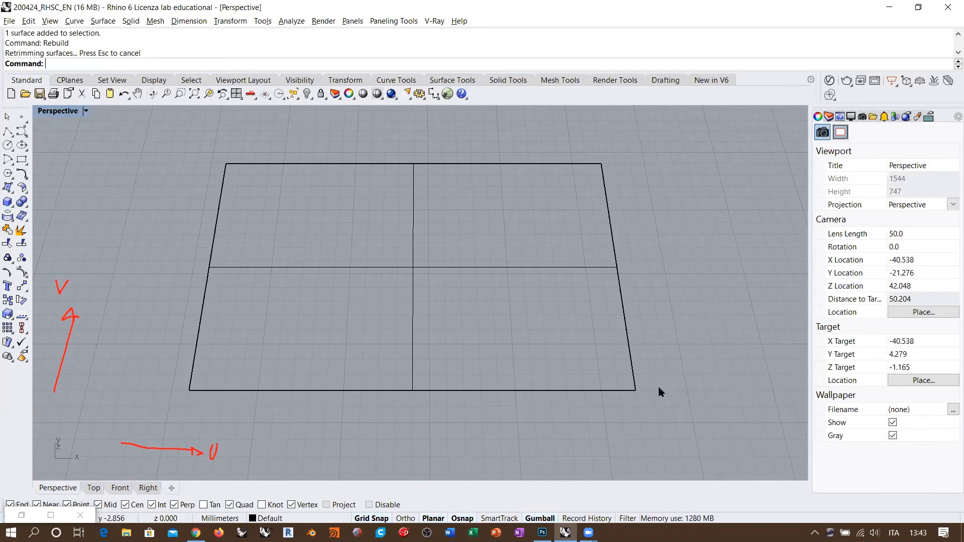
Step: Turn on the rebuilt plane's control points, select the near row and the left-edge pair in turn, and clear the selection
{"action": "left_click", "coordinate": [419, 270]}
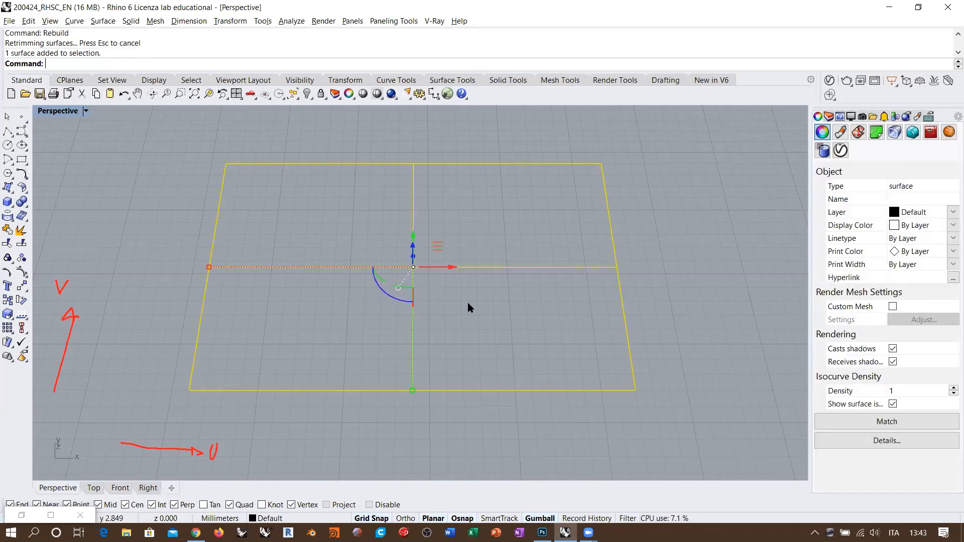
{"action": "left_click", "coordinate": [22, 272]}
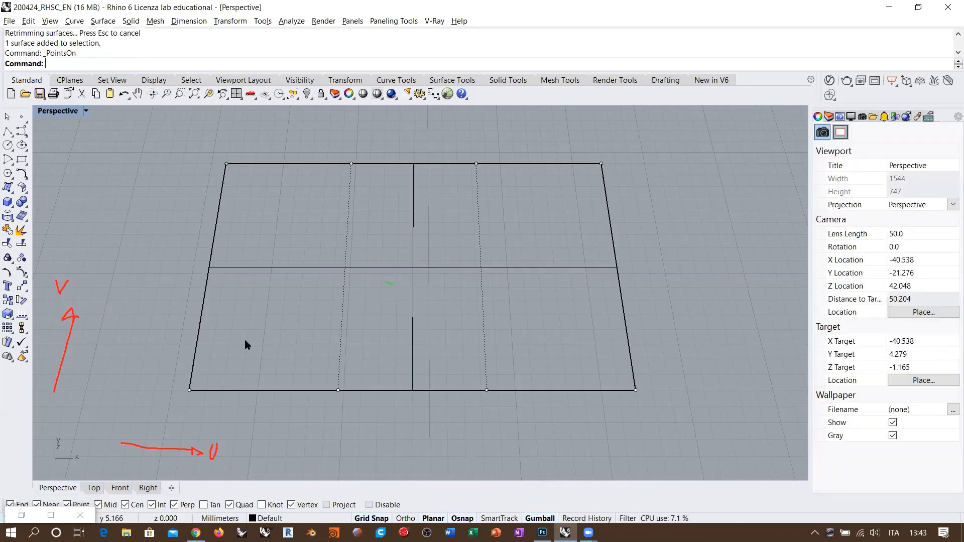
{"action": "left_click_drag", "start_coordinate": [156, 403], "coordinate": [693, 363]}
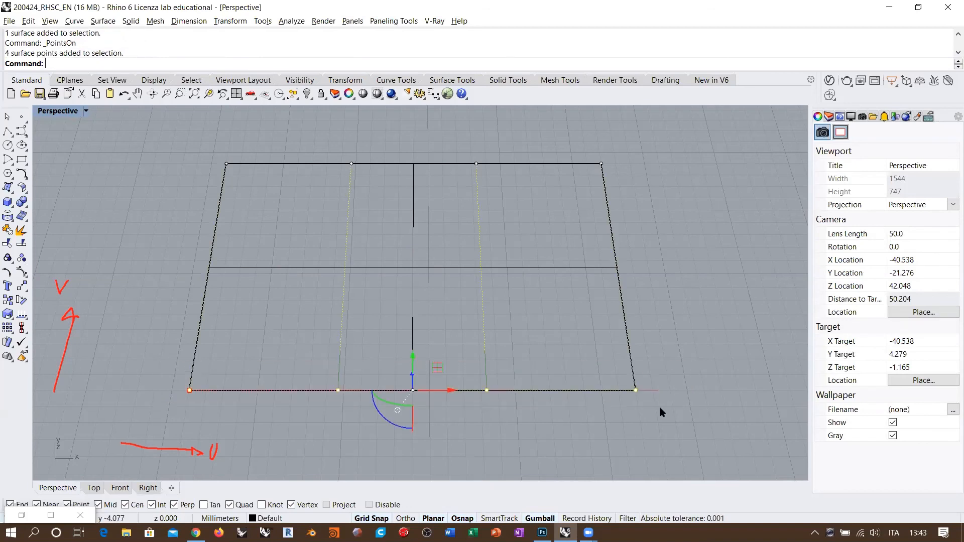
{"action": "left_click_drag", "start_coordinate": [157, 405], "coordinate": [253, 143]}
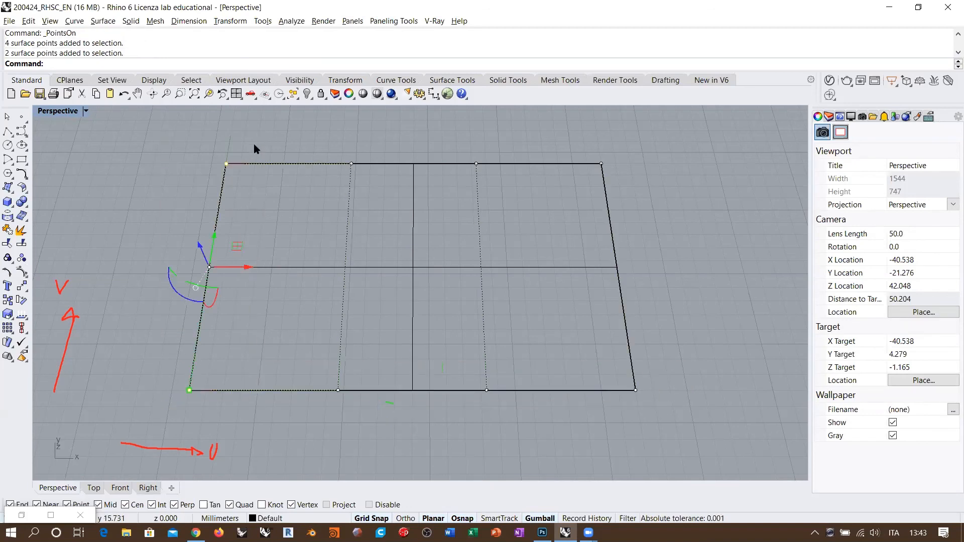
{"action": "key", "text": "Escape"}
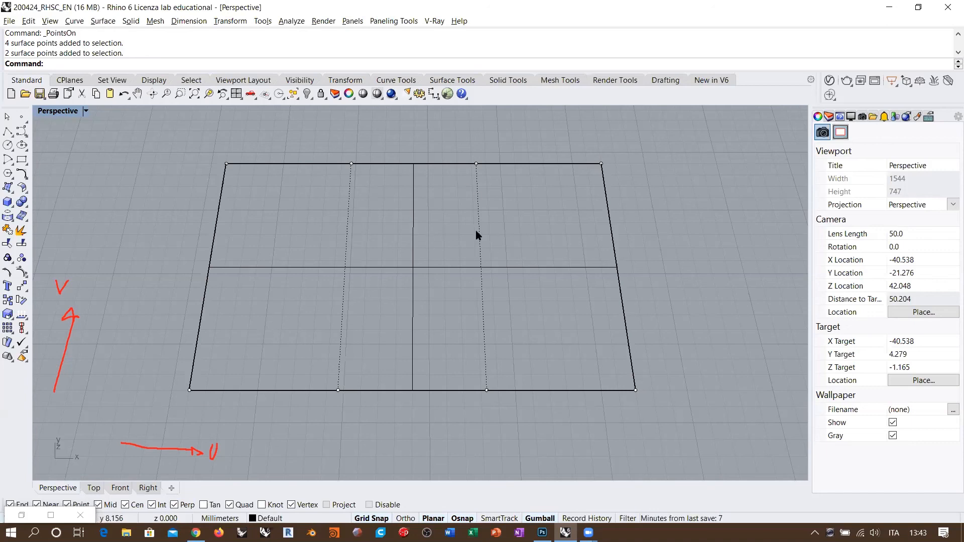
Step: Draw a single-segment polyline across the plane in the V direction, just left of its second column of control points
{"action": "left_click", "coordinate": [329, 131]}
{"action": "left_click", "coordinate": [303, 456]}
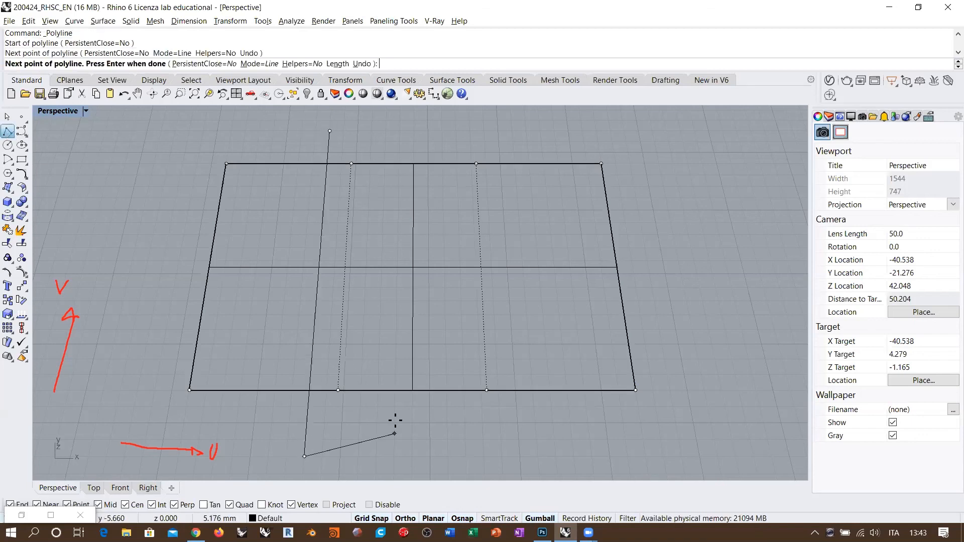
{"action": "key", "text": "Return"}
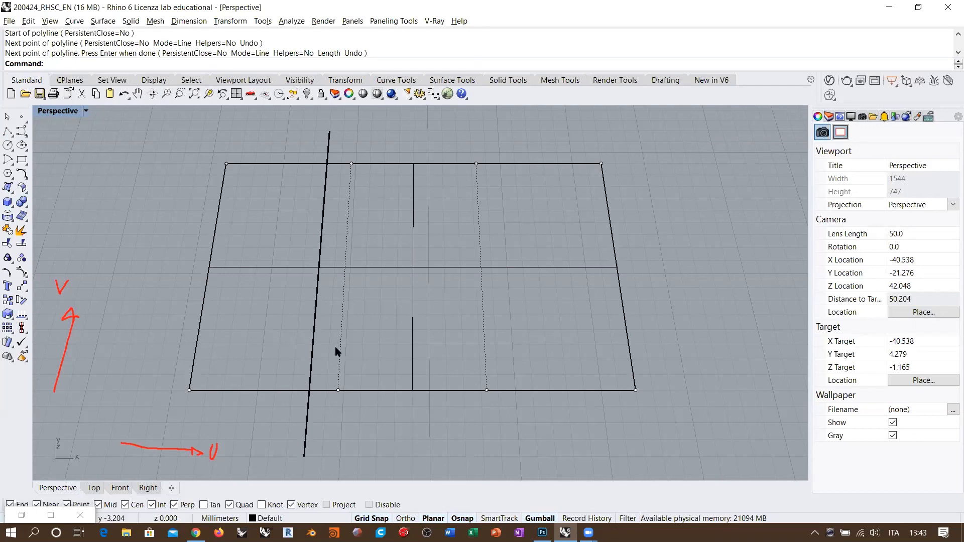
Step: Try lifting the plane's two left-edge control points vertically, undo the move, and clear the selection
{"action": "left_click_drag", "start_coordinate": [164, 411], "coordinate": [235, 155]}
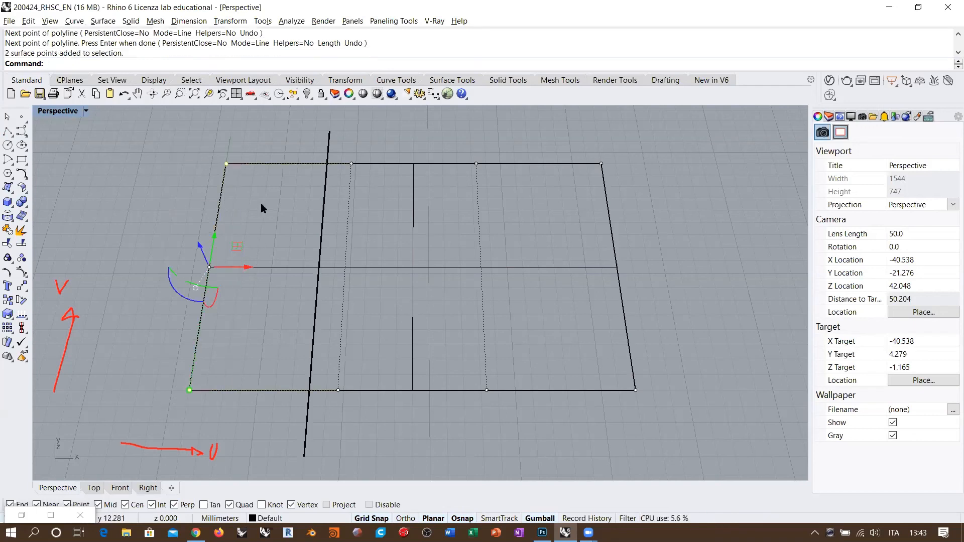
{"action": "left_click_drag", "start_coordinate": [201, 246], "coordinate": [182, 200]}
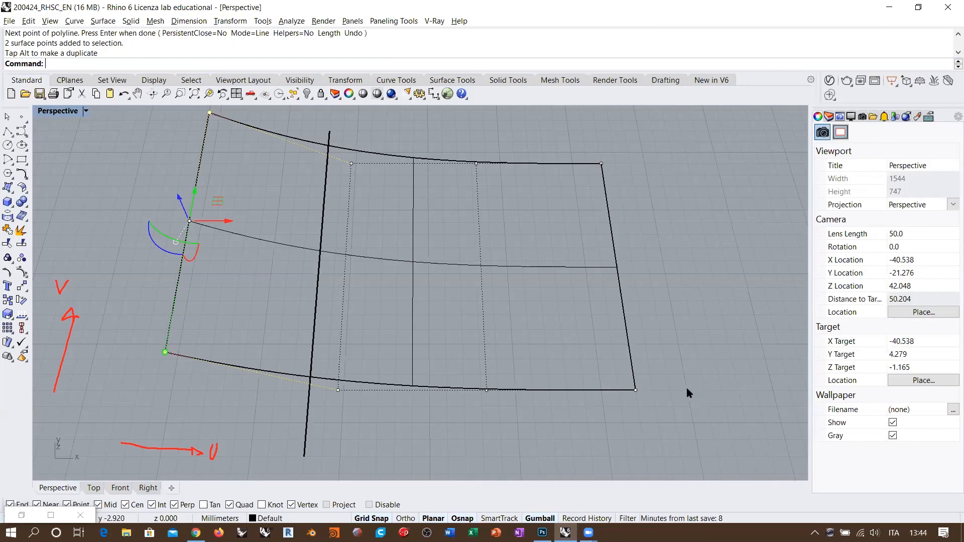
{"action": "key", "text": "ctrl+z"}
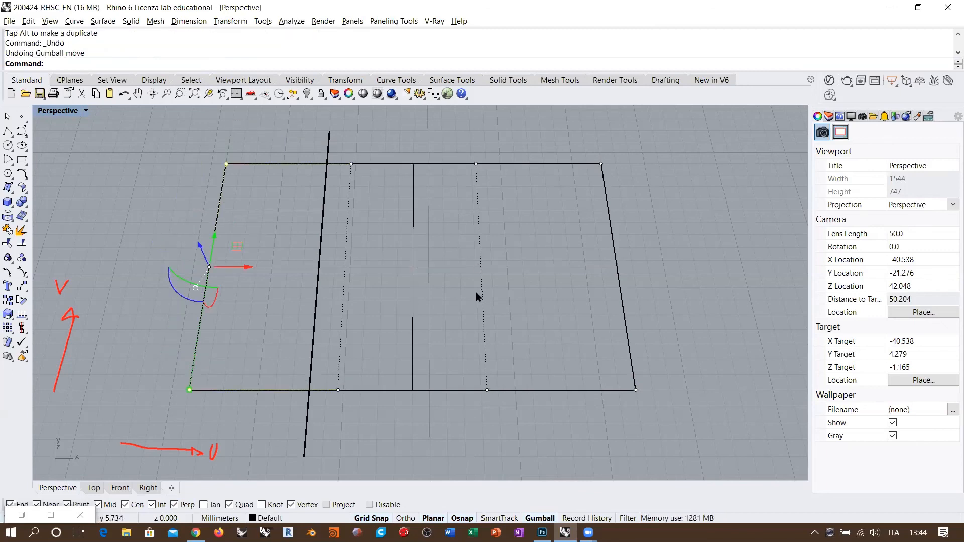
{"action": "key", "text": "Escape"}
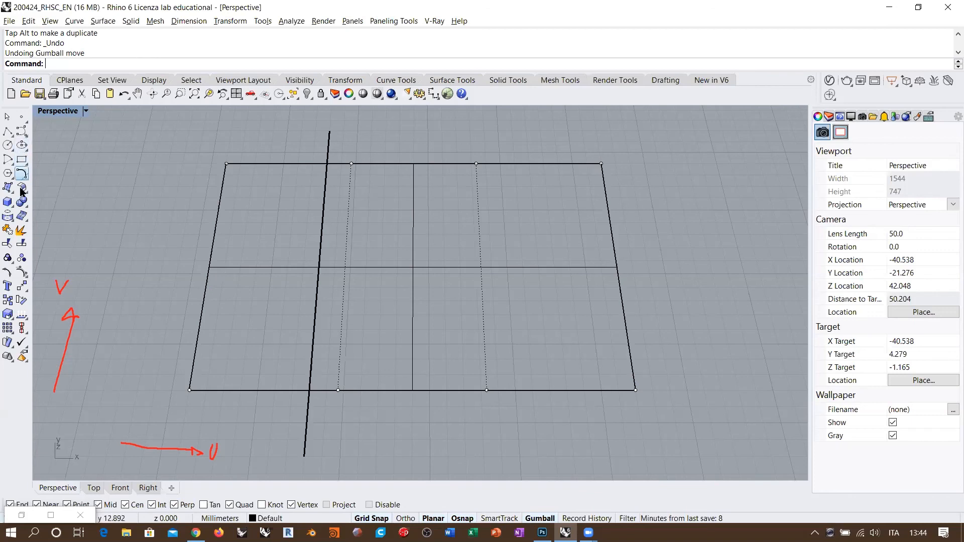
Step: Float the point editing tools and insert a V-direction knot in the plane along the drawn reference line
{"action": "left_click", "coordinate": [24, 274]}
{"action": "left_click_drag", "start_coordinate": [35, 267], "coordinate": [55, 174]}
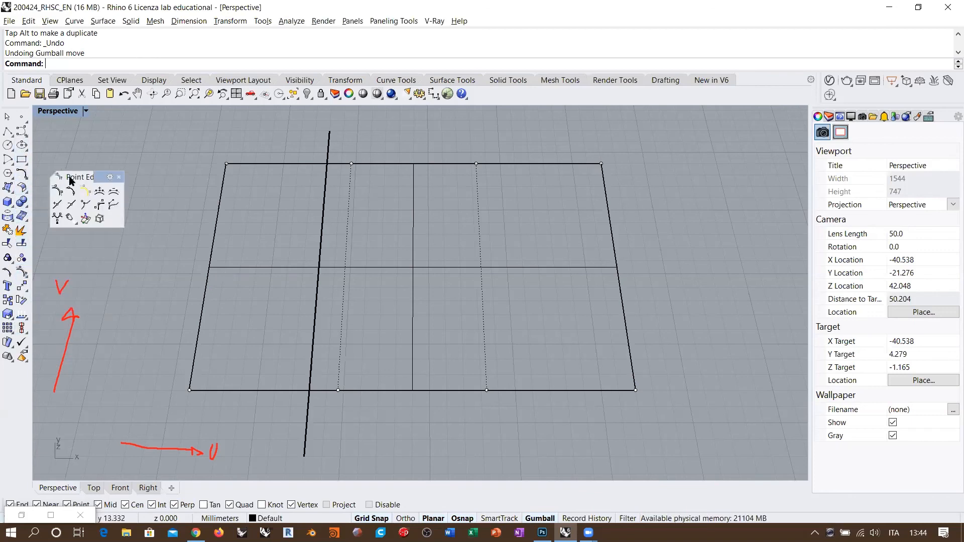
{"action": "left_click", "coordinate": [57, 205]}
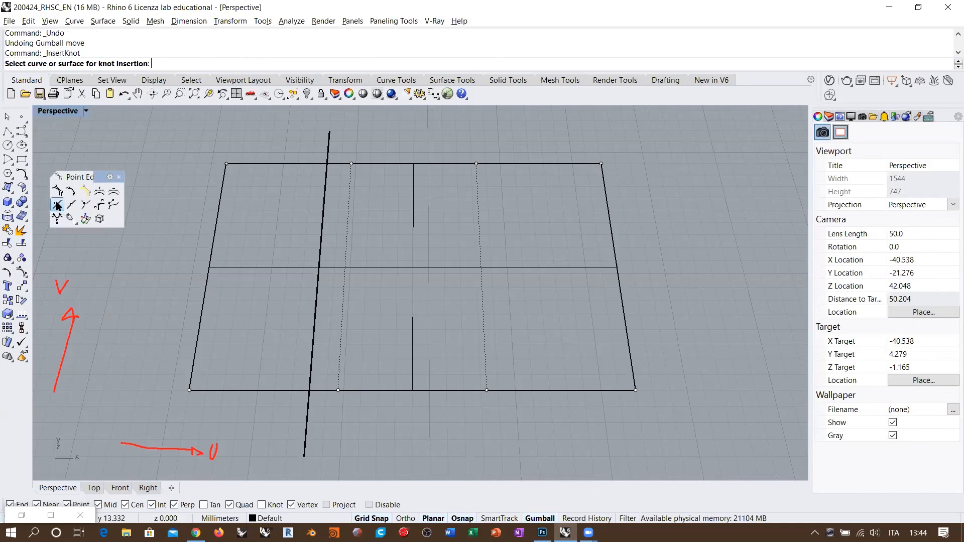
{"action": "left_click", "coordinate": [345, 268]}
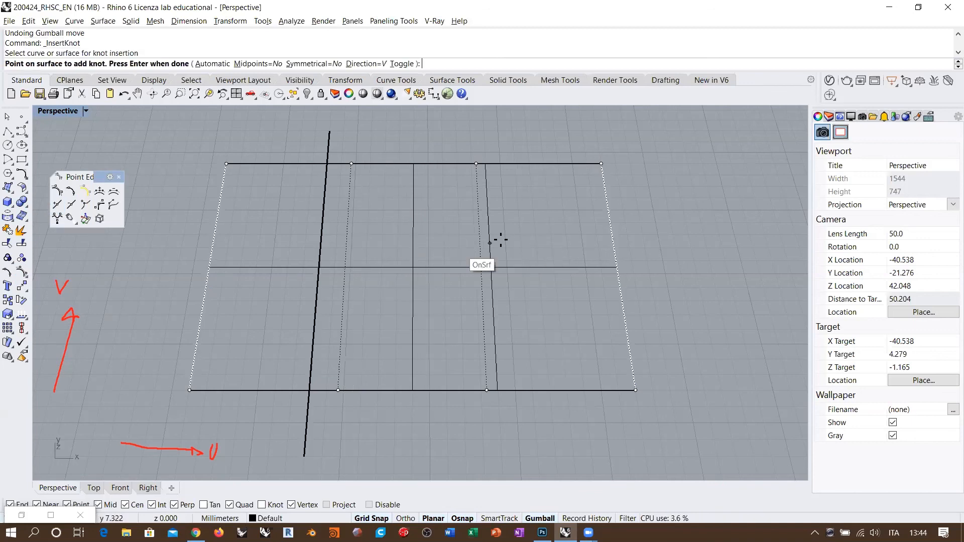
{"action": "left_click", "coordinate": [311, 364]}
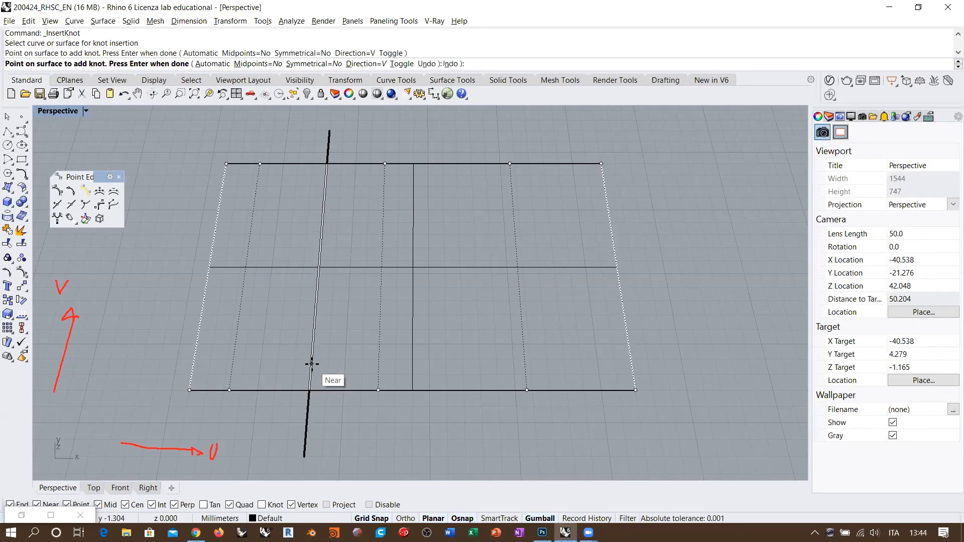
{"action": "key", "text": "Return"}
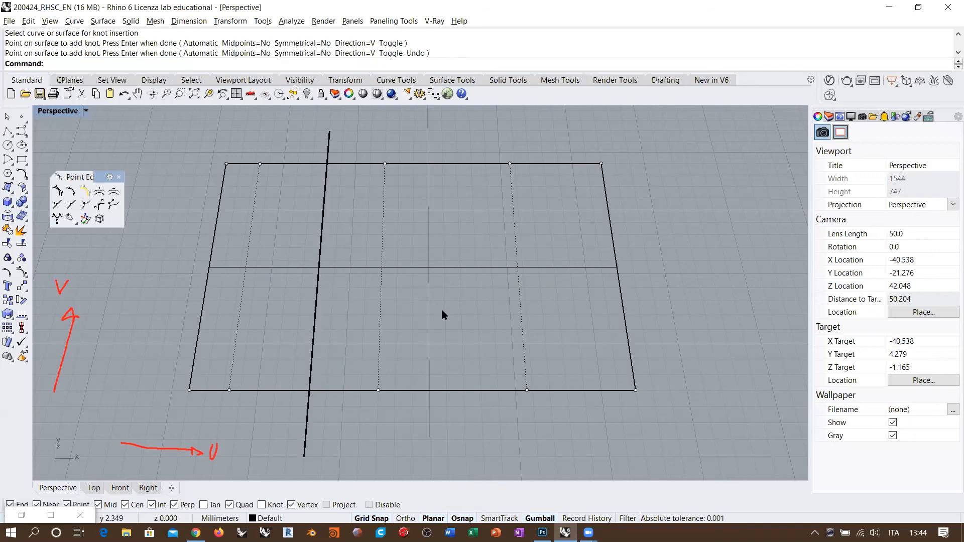
Step: Select the reference line crossing the plane and hide it
{"action": "left_click", "coordinate": [419, 267]}
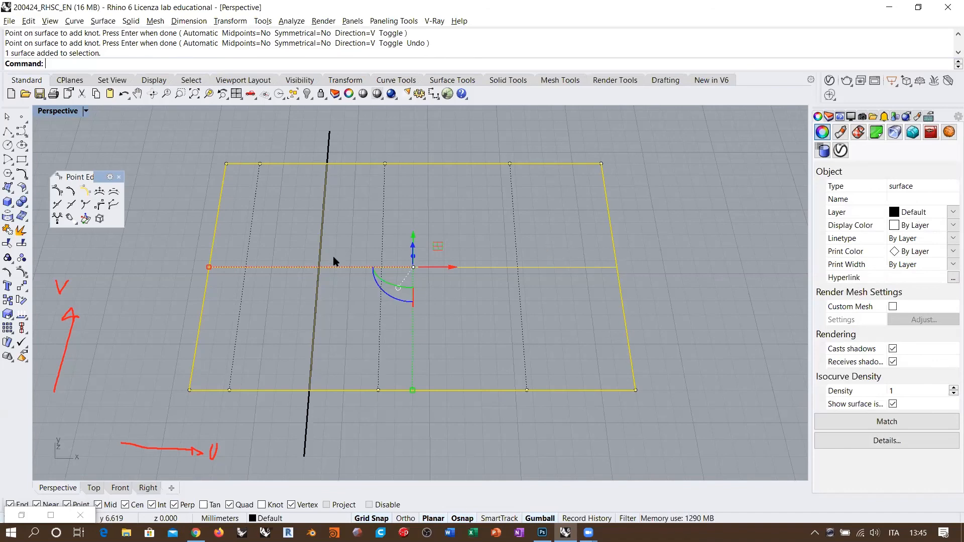
{"action": "left_click", "coordinate": [357, 218]}
{"action": "left_click_drag", "start_coordinate": [350, 143], "coordinate": [288, 123]}
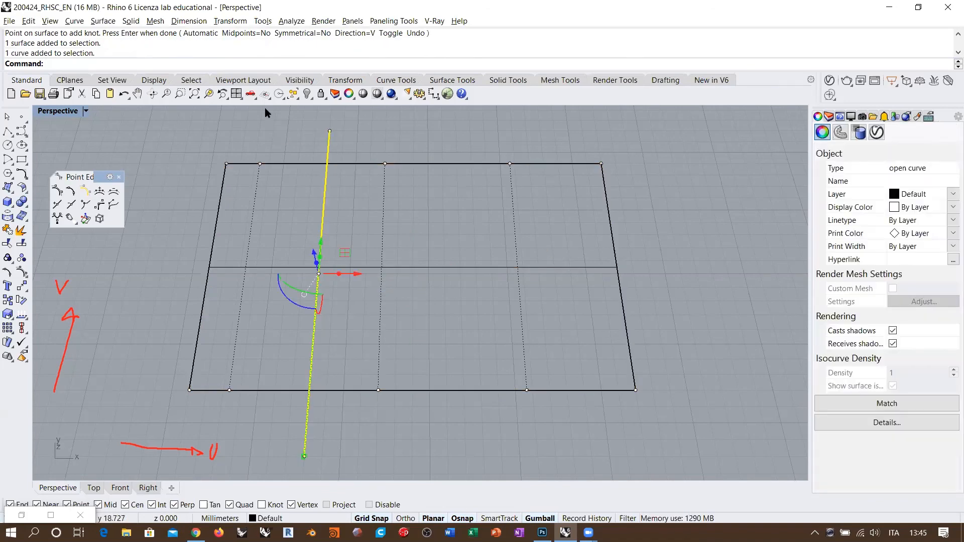
{"action": "left_click", "coordinate": [307, 94]}
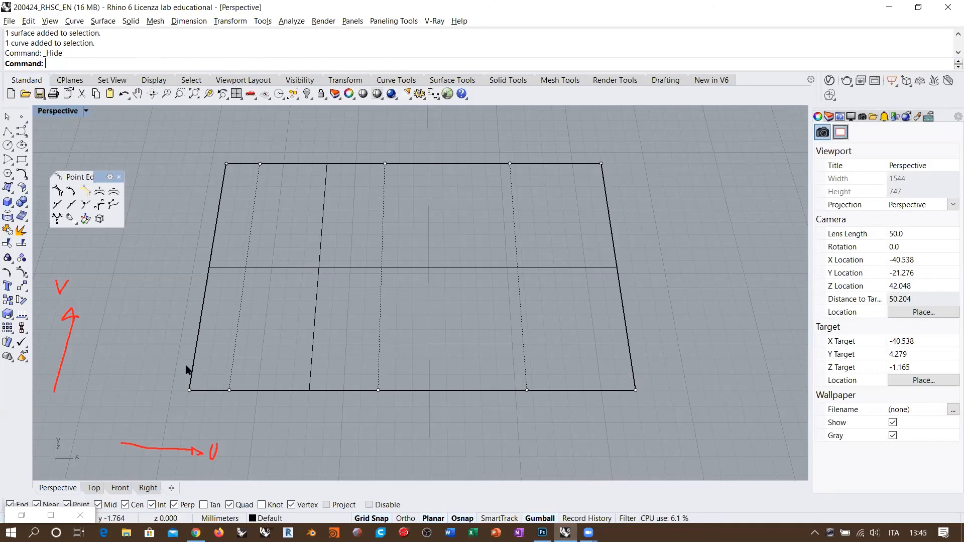
Step: Select in turn all five, the first four and the last four control points along the plane's near edge
{"action": "left_click_drag", "start_coordinate": [186, 364], "coordinate": [662, 412]}
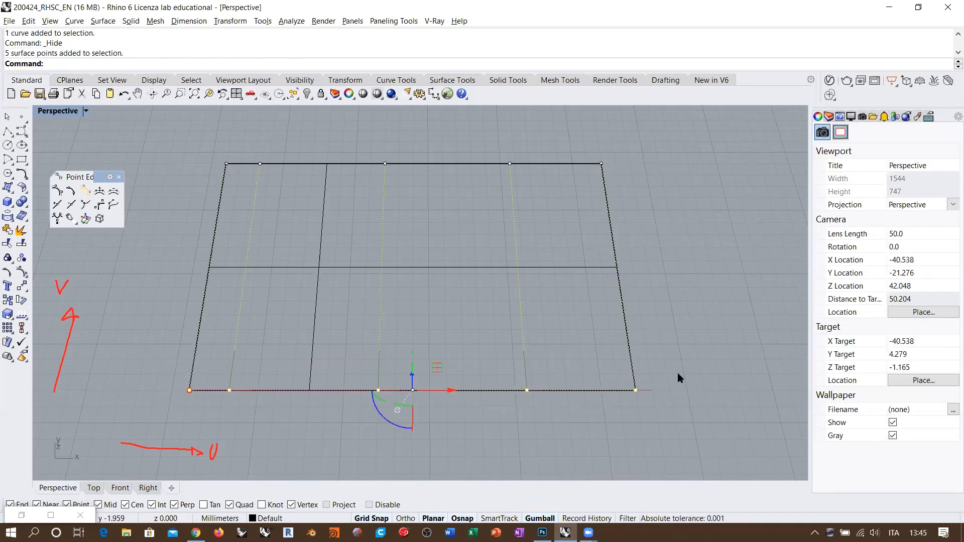
{"action": "left_click_drag", "start_coordinate": [167, 370], "coordinate": [559, 403]}
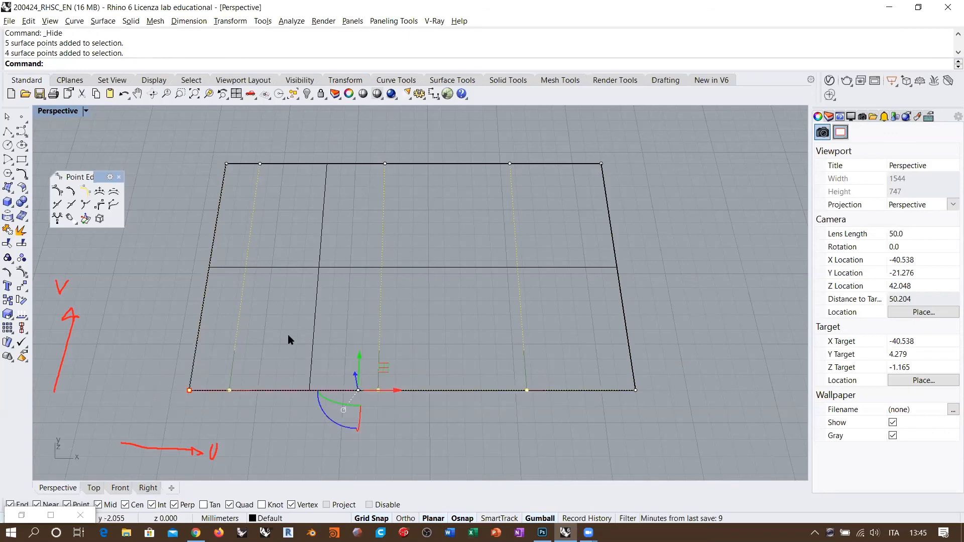
{"action": "left_click_drag", "start_coordinate": [214, 366], "coordinate": [677, 409]}
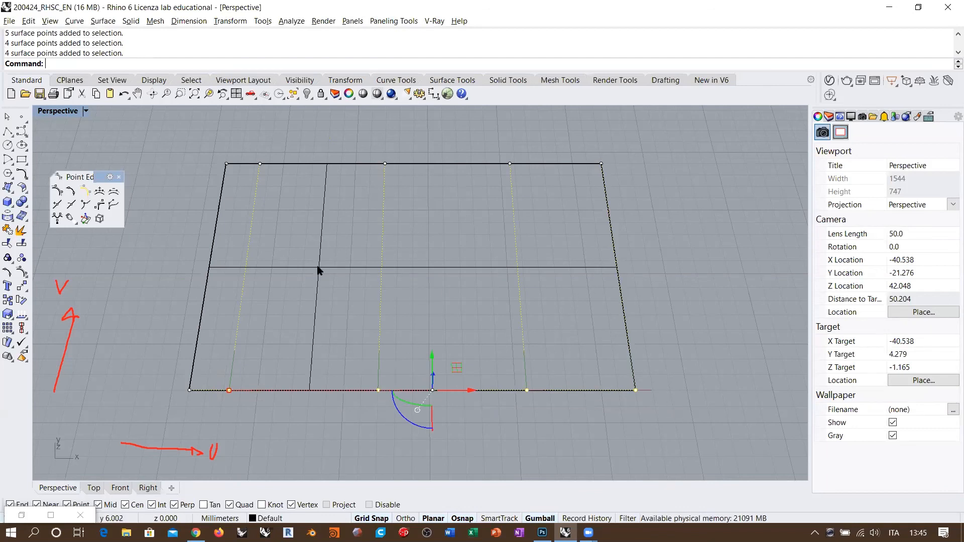
Step: Try lifting the plane's two left-edge control points vertically, undo the move and the reference line's hiding, and clear the selection
{"action": "left_click_drag", "start_coordinate": [158, 395], "coordinate": [198, 339]}
{"action": "left_click_drag", "start_coordinate": [198, 154], "coordinate": [228, 196], "text": "shift"}
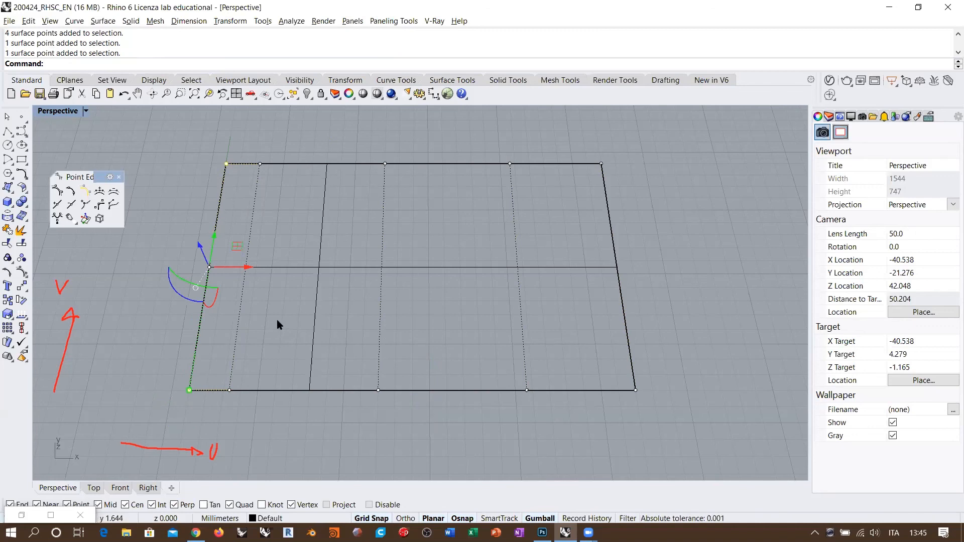
{"action": "left_click_drag", "start_coordinate": [200, 247], "coordinate": [316, 161]}
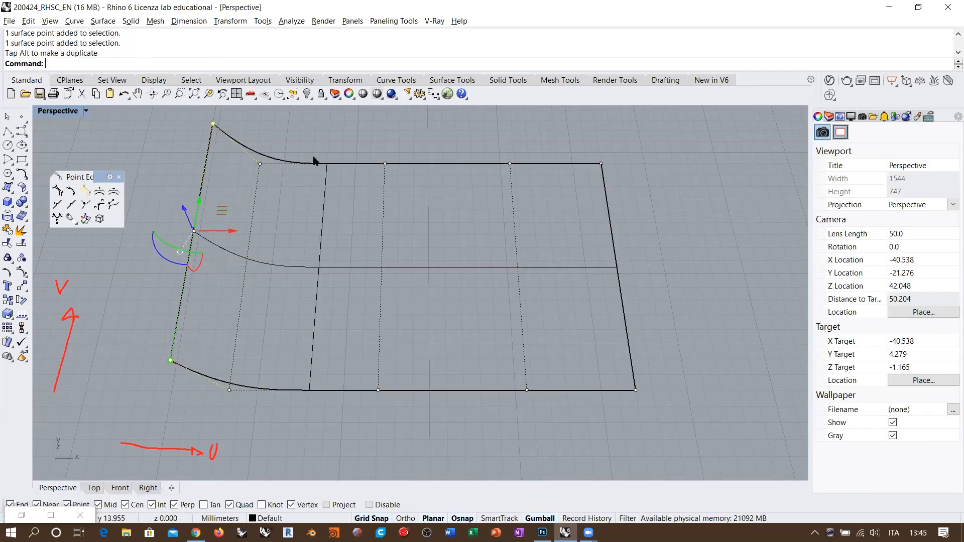
{"action": "key", "text": "ctrl+z"}
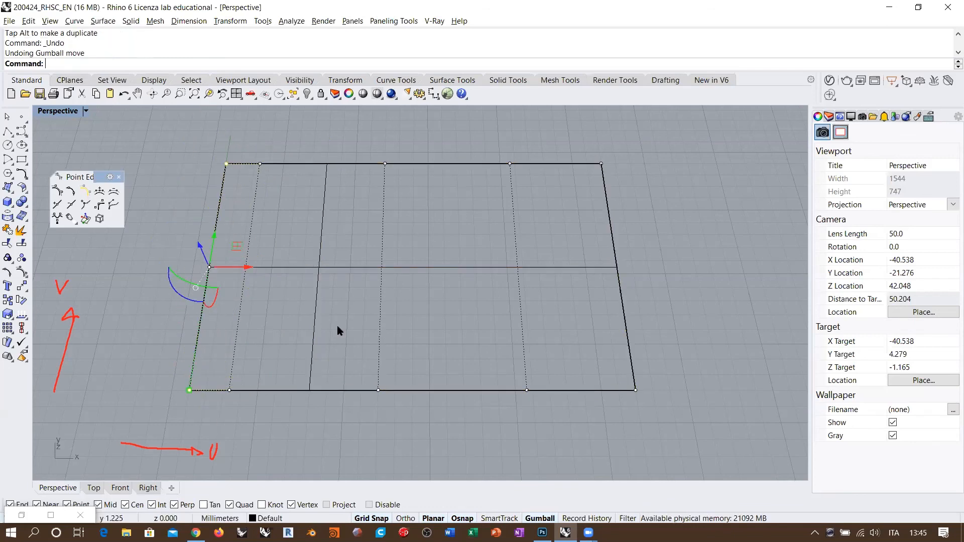
{"action": "key", "text": "ctrl+z"}
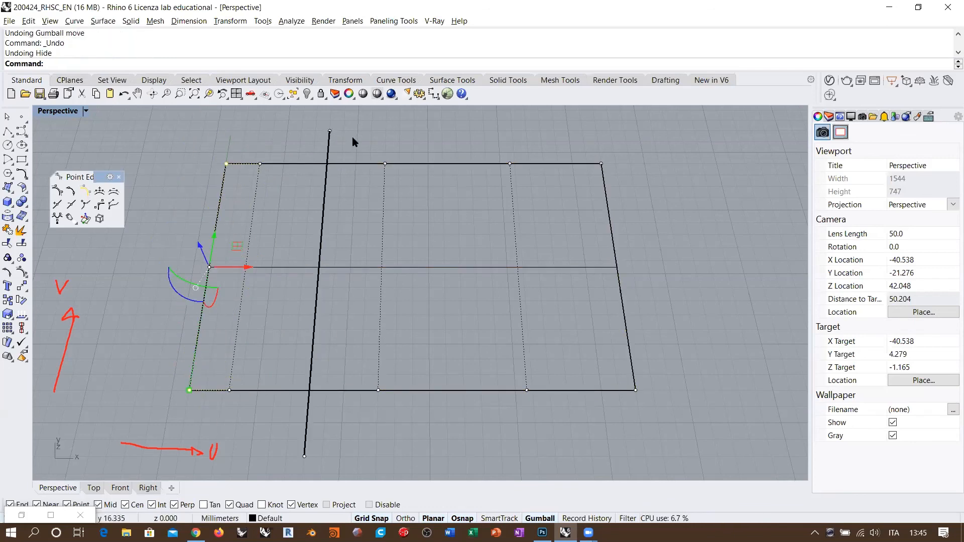
{"action": "key", "text": "Escape"}
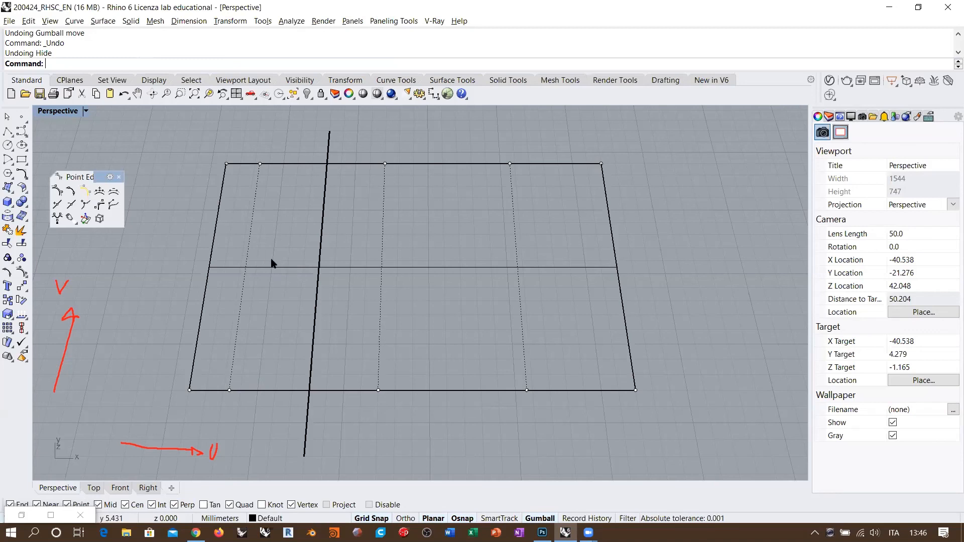
Step: Insert another V-direction knot in the plane, between the second column of control points and the reference line
{"action": "left_click", "coordinate": [56, 206]}
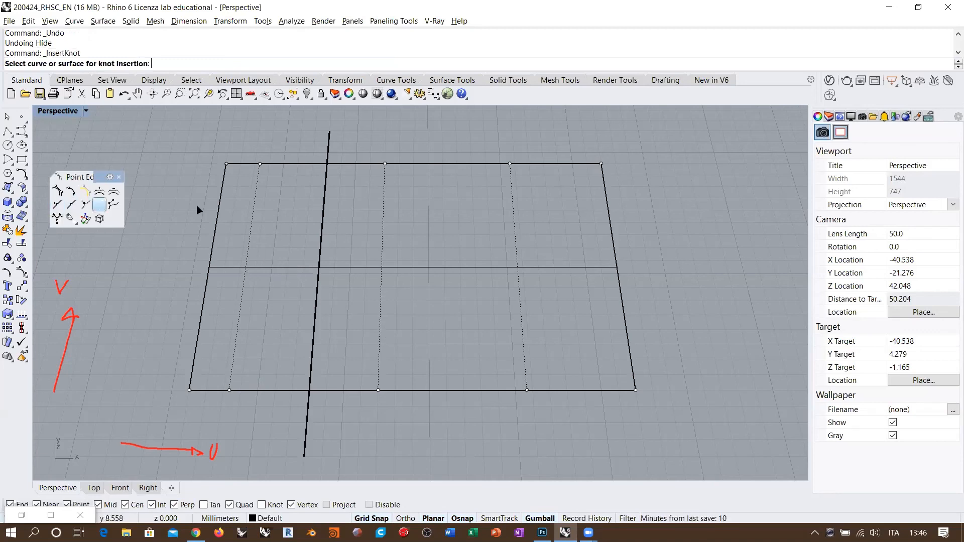
{"action": "left_click", "coordinate": [267, 269]}
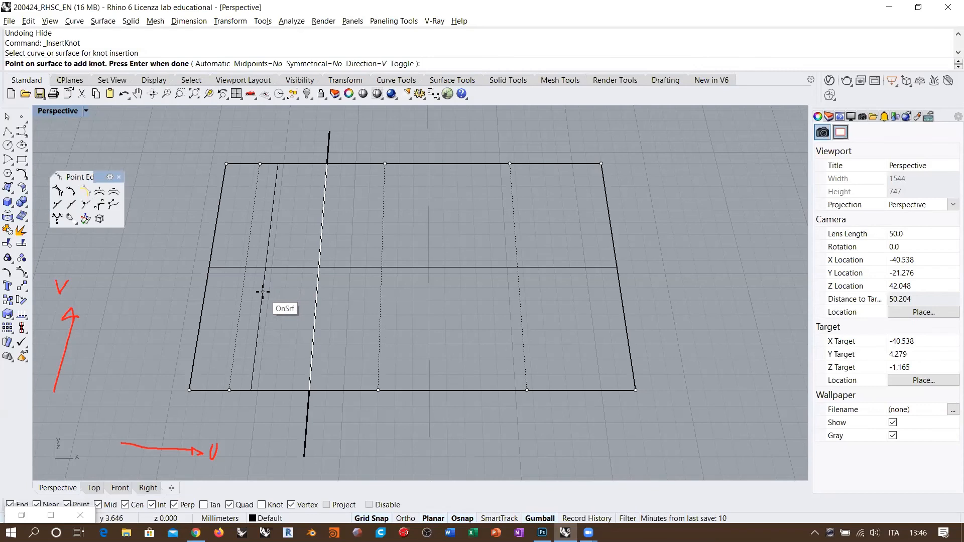
{"action": "left_click", "coordinate": [262, 290]}
{"action": "key", "text": "Return"}
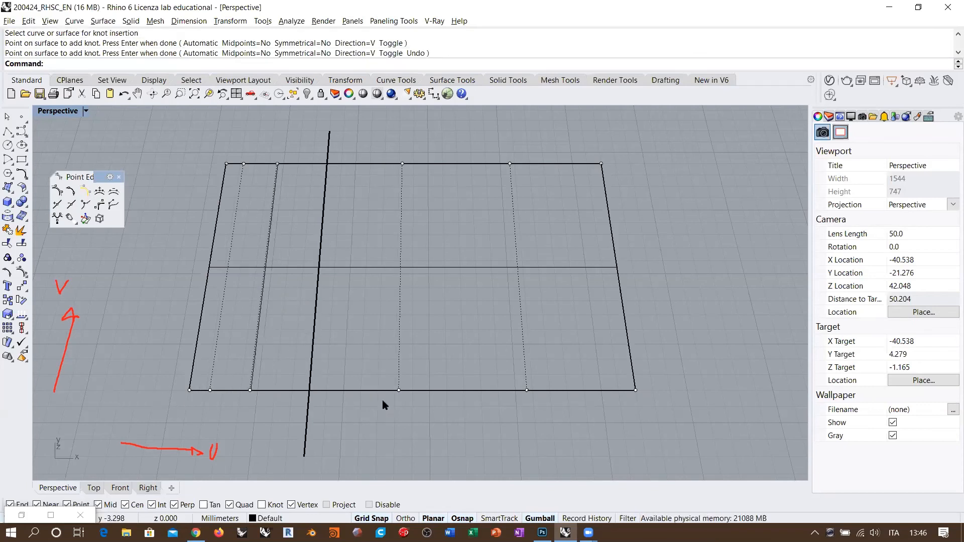
Step: Select the first two control points at the left end of the plane's near edge
{"action": "left_click", "coordinate": [188, 391]}
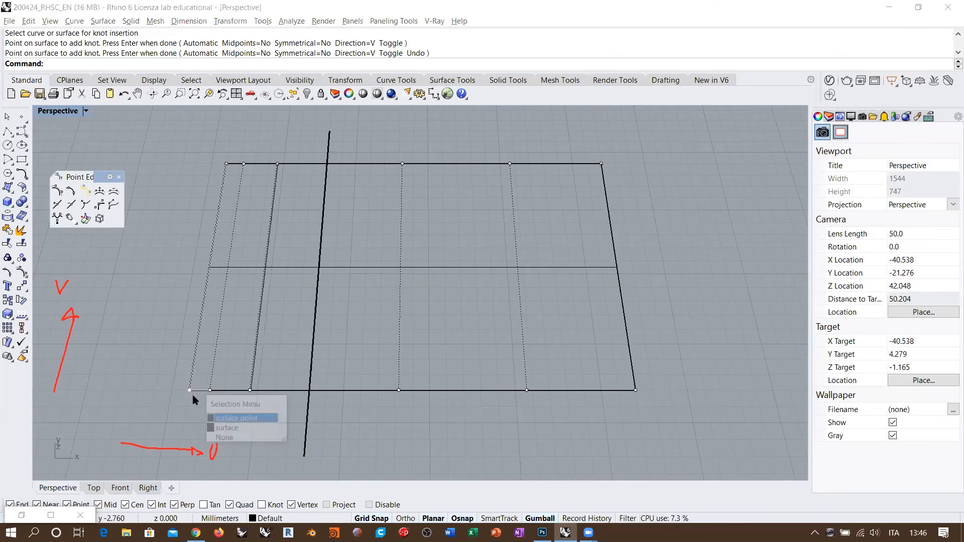
{"action": "left_click", "coordinate": [217, 418]}
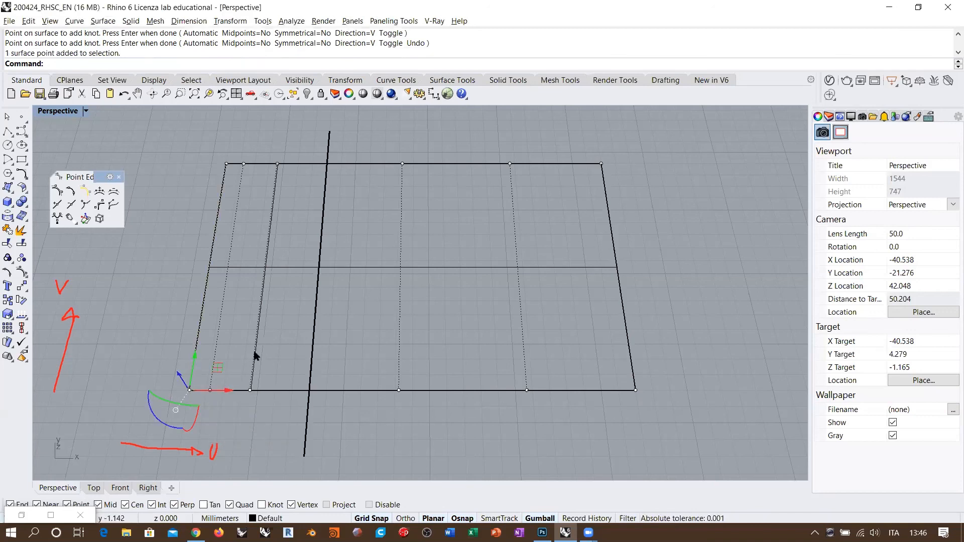
{"action": "left_click", "coordinate": [211, 390], "text": "shift"}
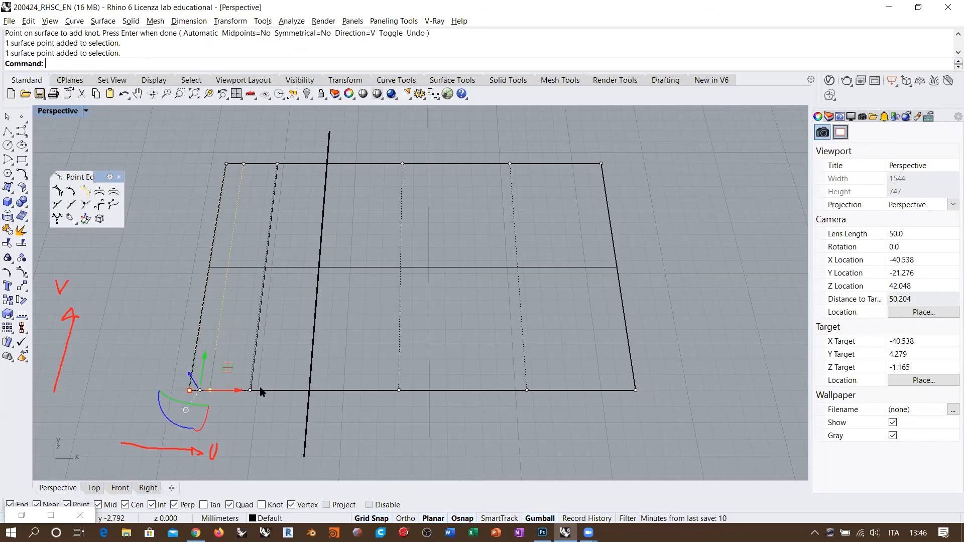
Step: Select the drawn reference curve over the plane and hide it again
{"action": "left_click", "coordinate": [313, 357]}
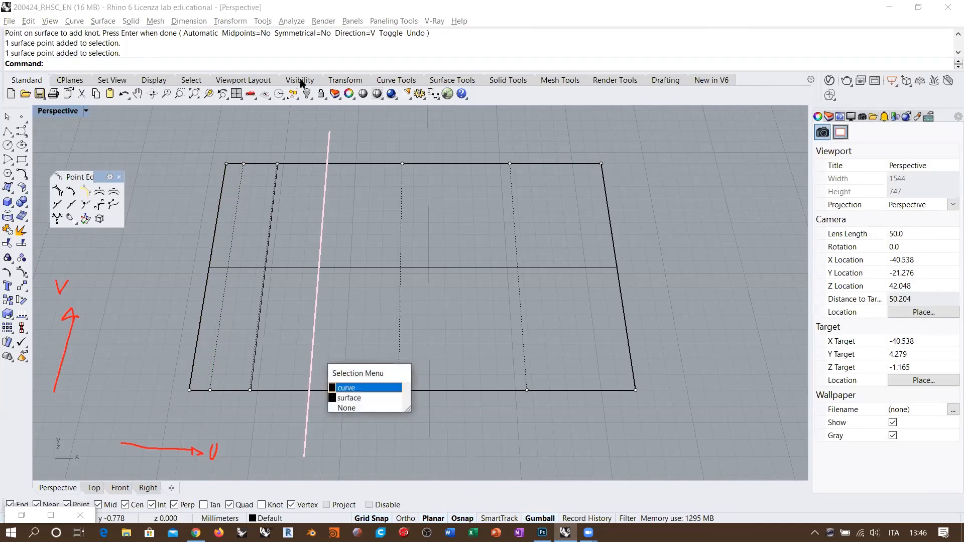
{"action": "left_click", "coordinate": [344, 388]}
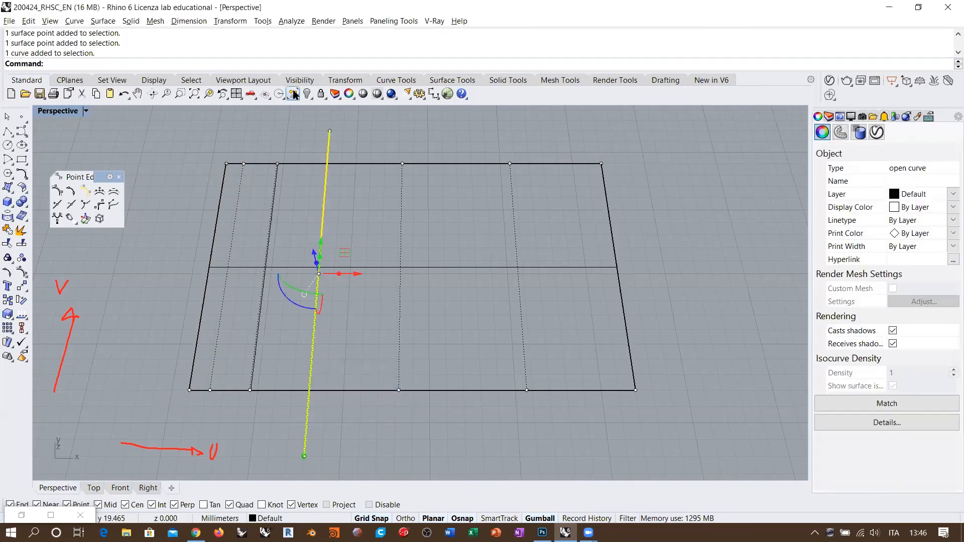
{"action": "key", "text": "ctrl+h"}
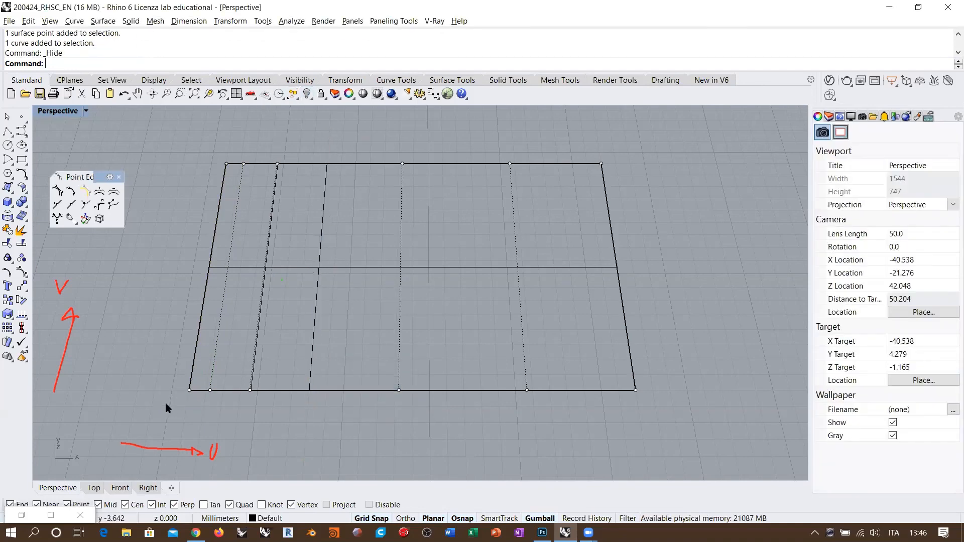
Step: Try lifting the four control points of the two leftmost columns vertically, and turn off the plane's control points
{"action": "left_click_drag", "start_coordinate": [166, 405], "coordinate": [226, 245]}
{"action": "left_click_drag", "start_coordinate": [212, 150], "coordinate": [265, 216], "text": "shift"}
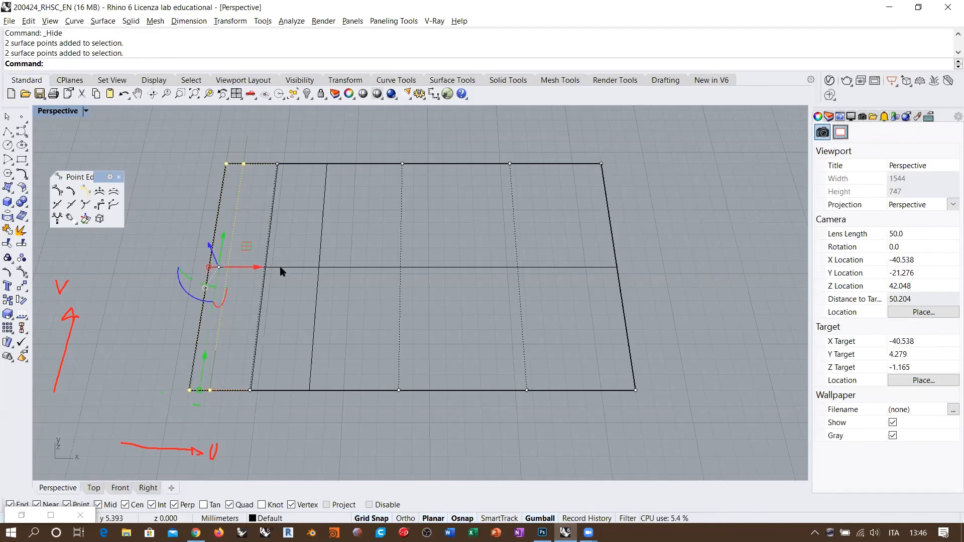
{"action": "left_click_drag", "start_coordinate": [211, 249], "coordinate": [333, 185]}
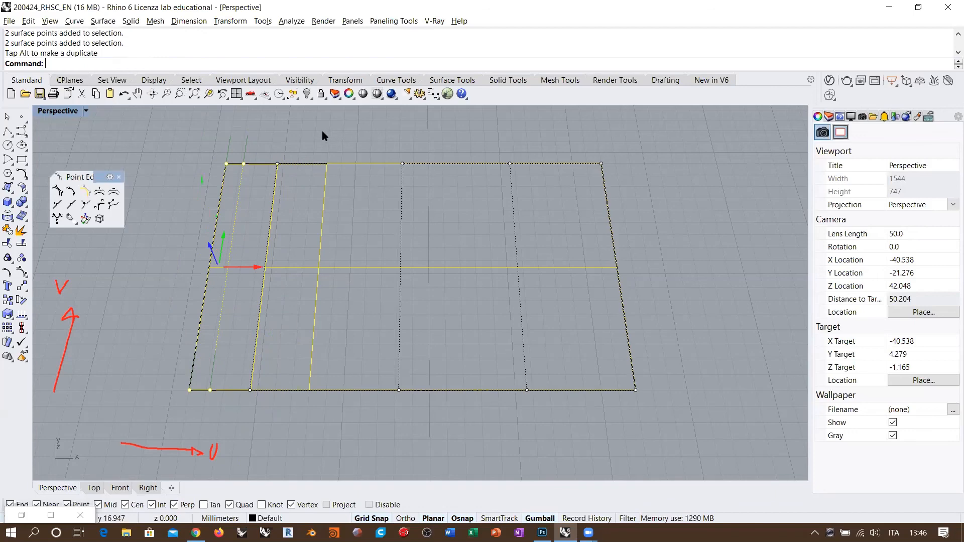
{"action": "left_click", "coordinate": [360, 197]}
{"action": "key", "text": "Escape"}
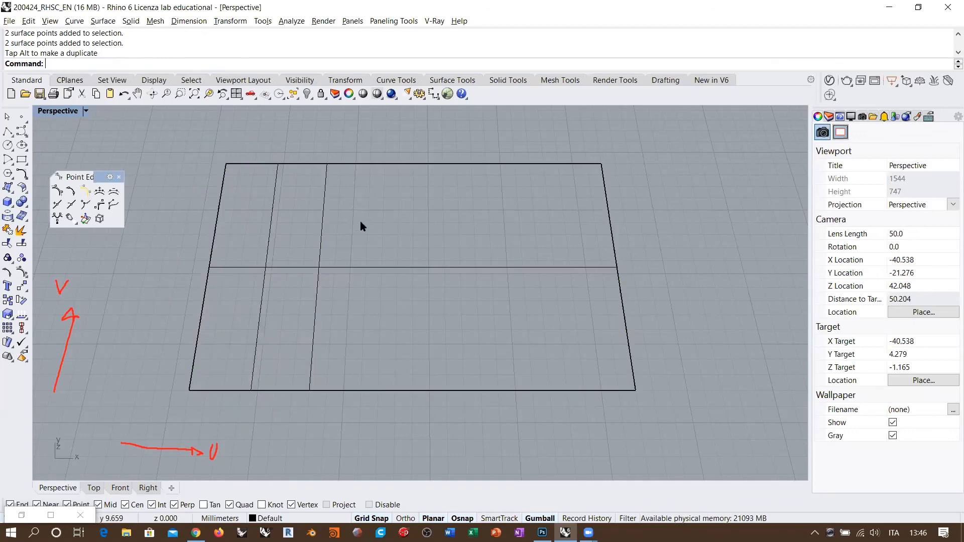
{"action": "right_click_drag", "start_coordinate": [359, 219], "coordinate": [339, 216]}
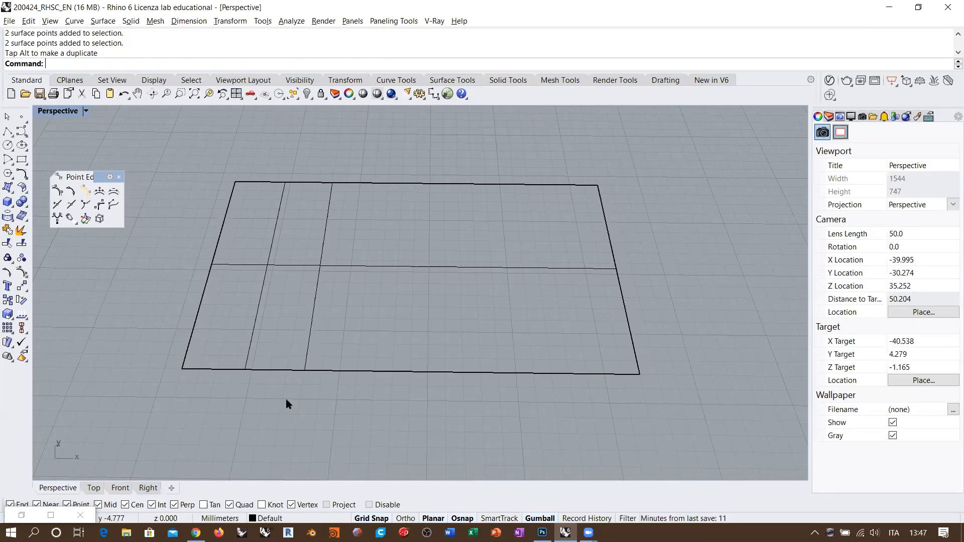
{"action": "left_click_drag", "start_coordinate": [343, 300], "coordinate": [407, 301]}
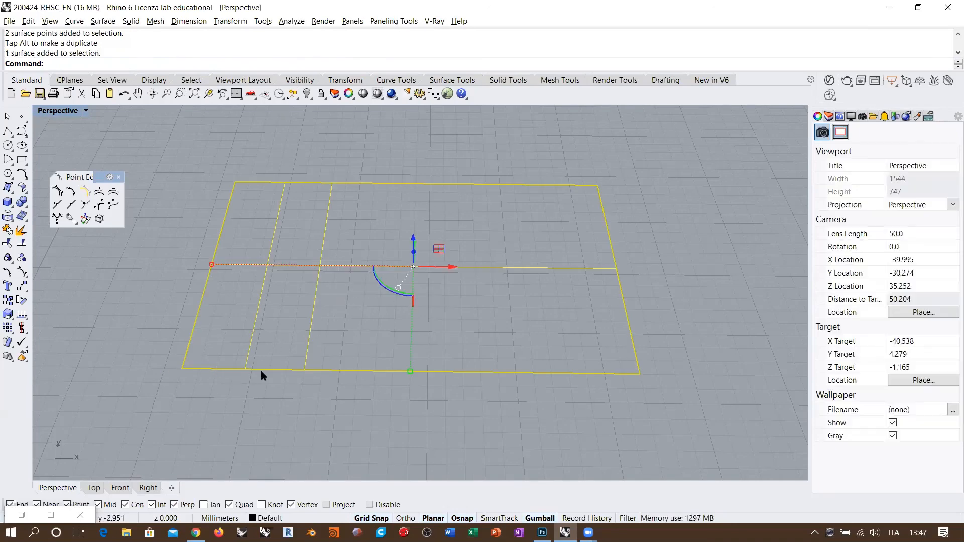
{"action": "key", "text": "Escape"}
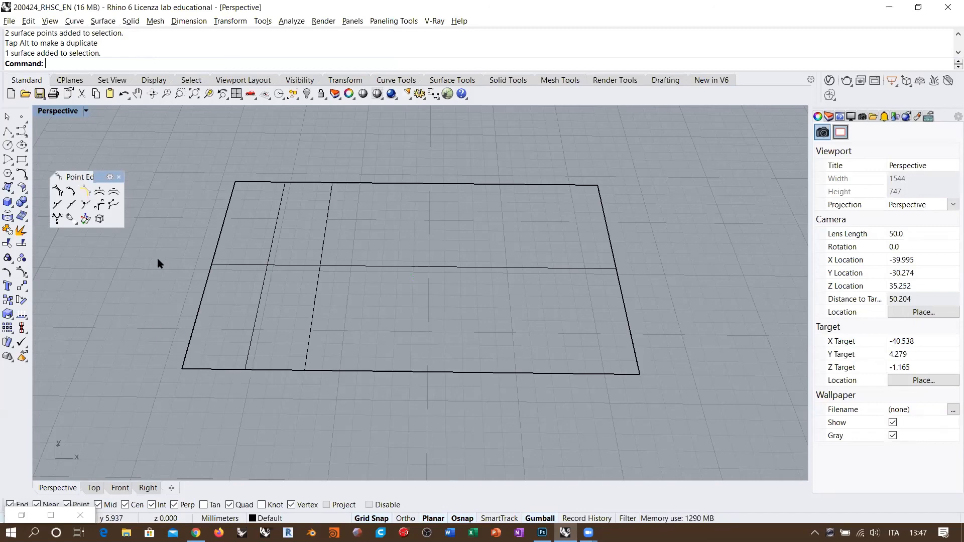
{"action": "right_click_drag", "start_coordinate": [149, 253], "coordinate": [154, 265]}
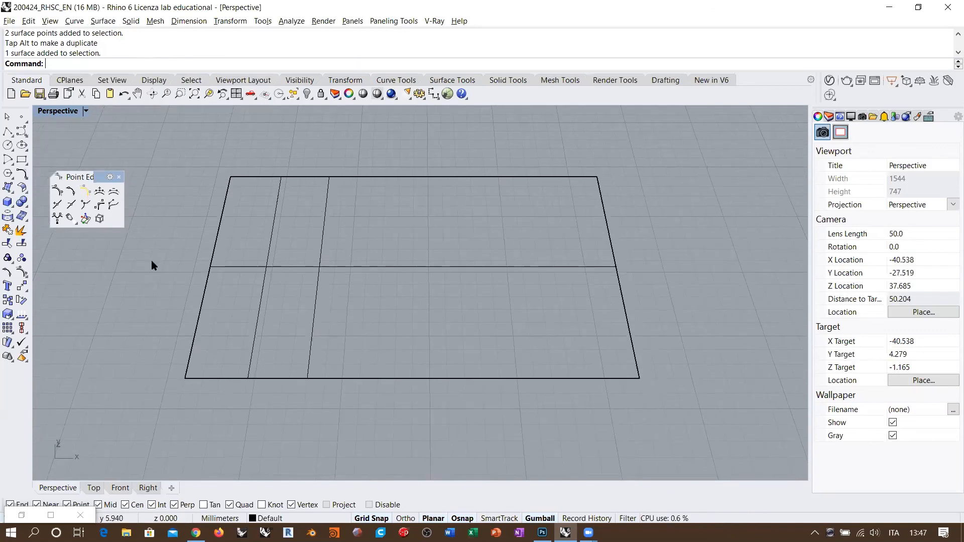